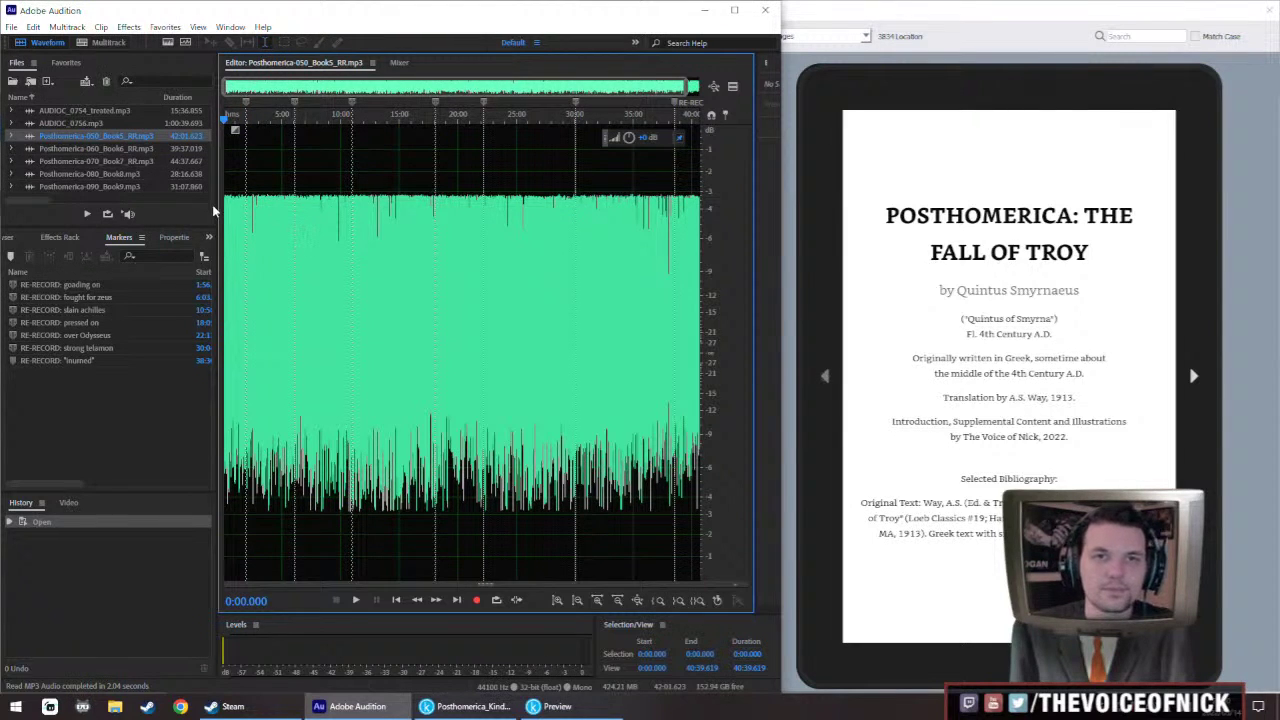
scroll(240, 200, up, 2)
scroll(240, 201, up, 3)
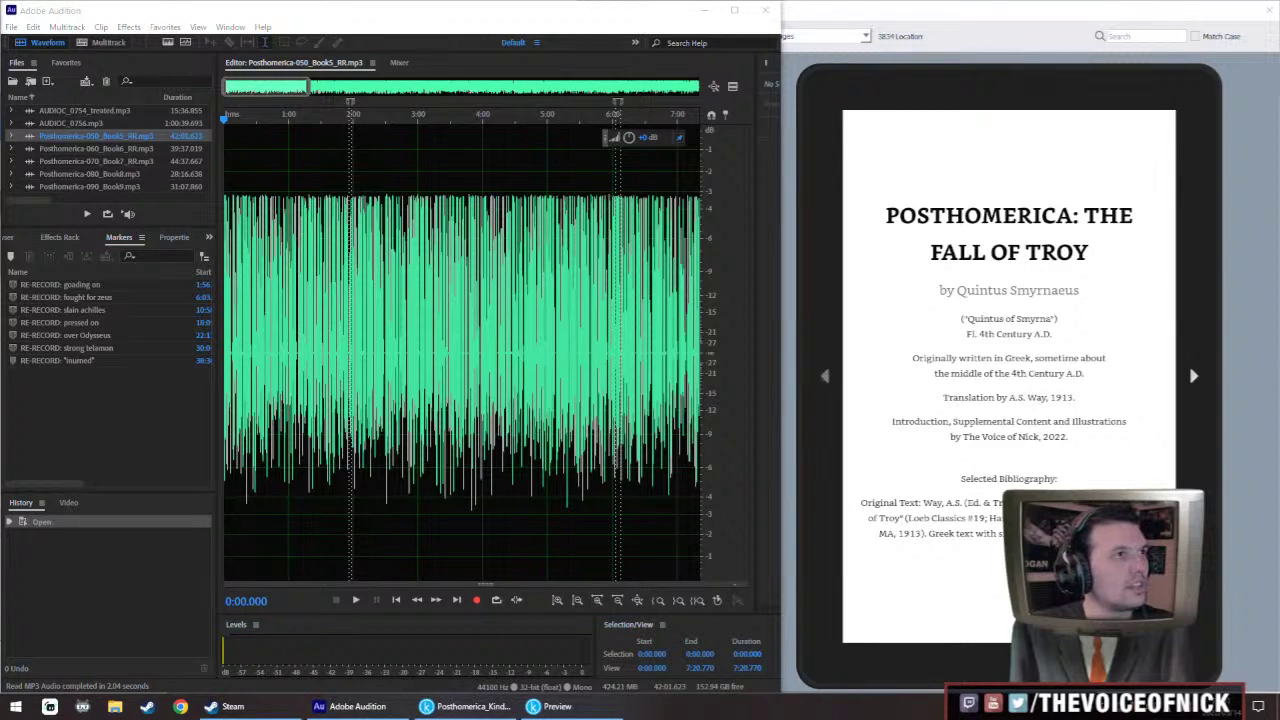
click(87, 190)
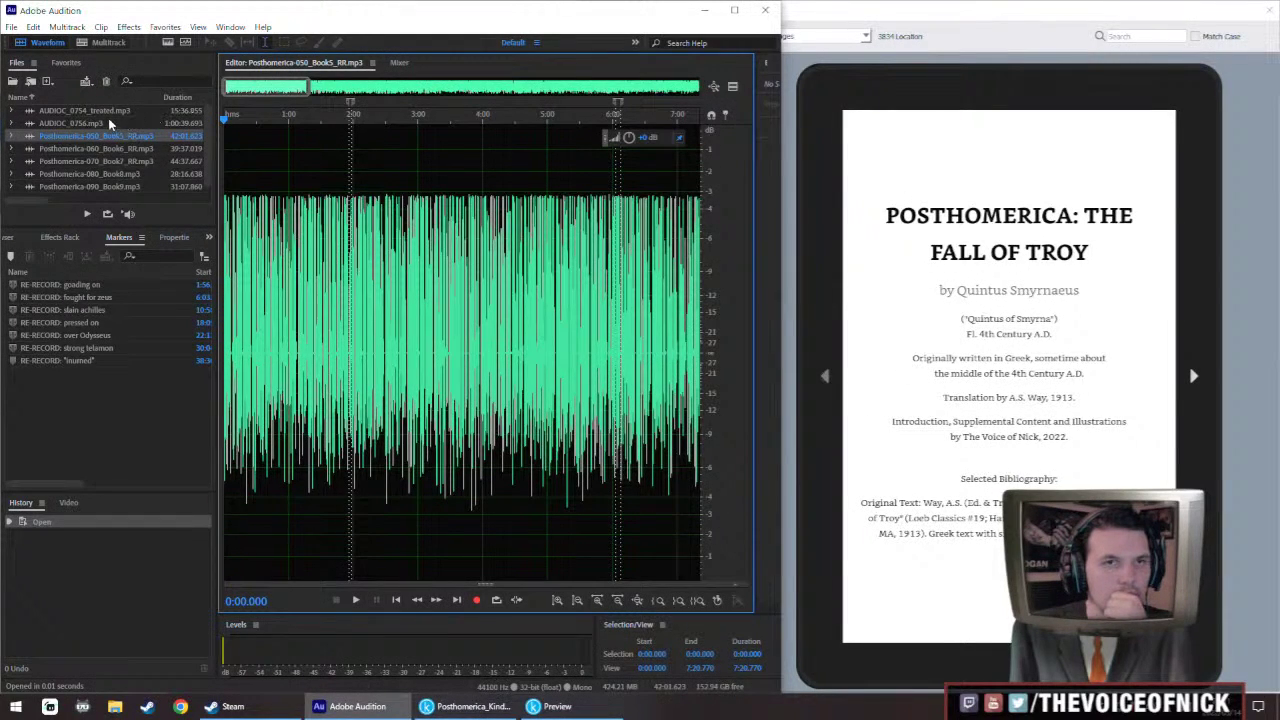
Open AUDIOC_0754_treated.mp3 in the editor and briefly play it from about 8:10.9, after Marker 01
double_click(94, 111)
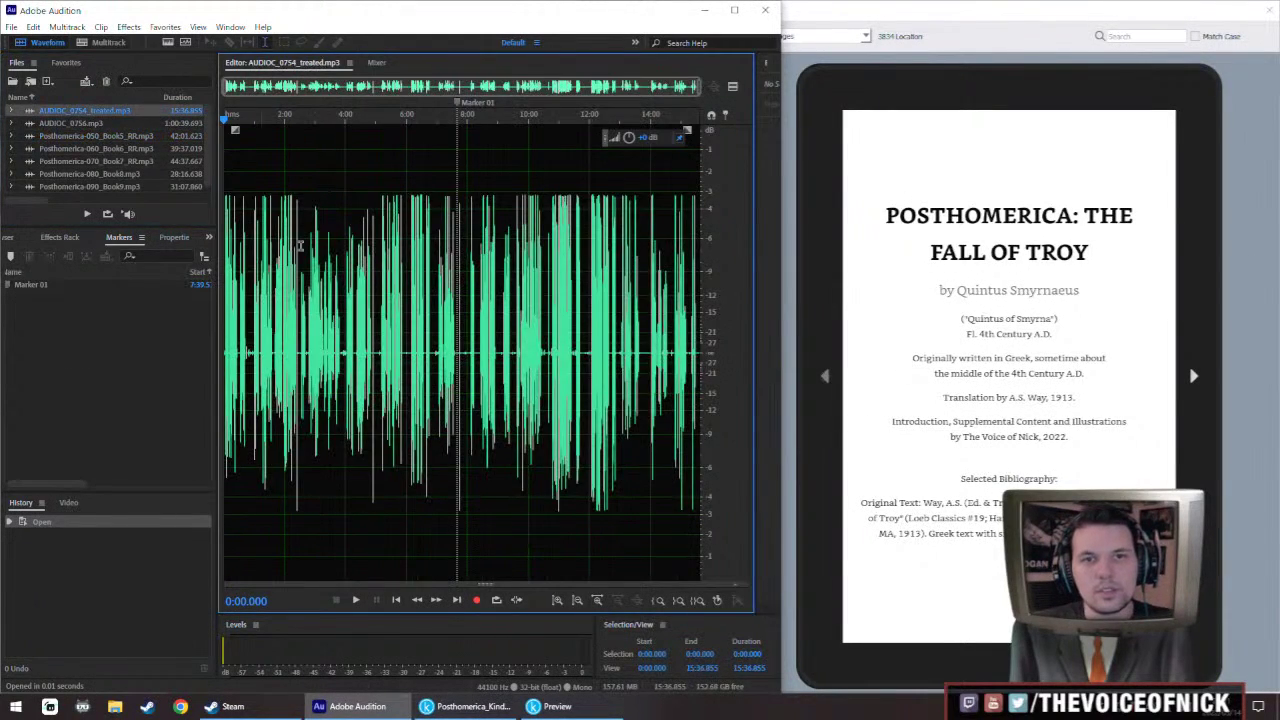
scroll(468, 302, up, 5)
click(488, 355)
key(space)
Open Posthomerica-050_Book5_RR.mp3 and place the playhead at about 1:53.7, just before the "goading on" re-record marker
double_click(98, 139)
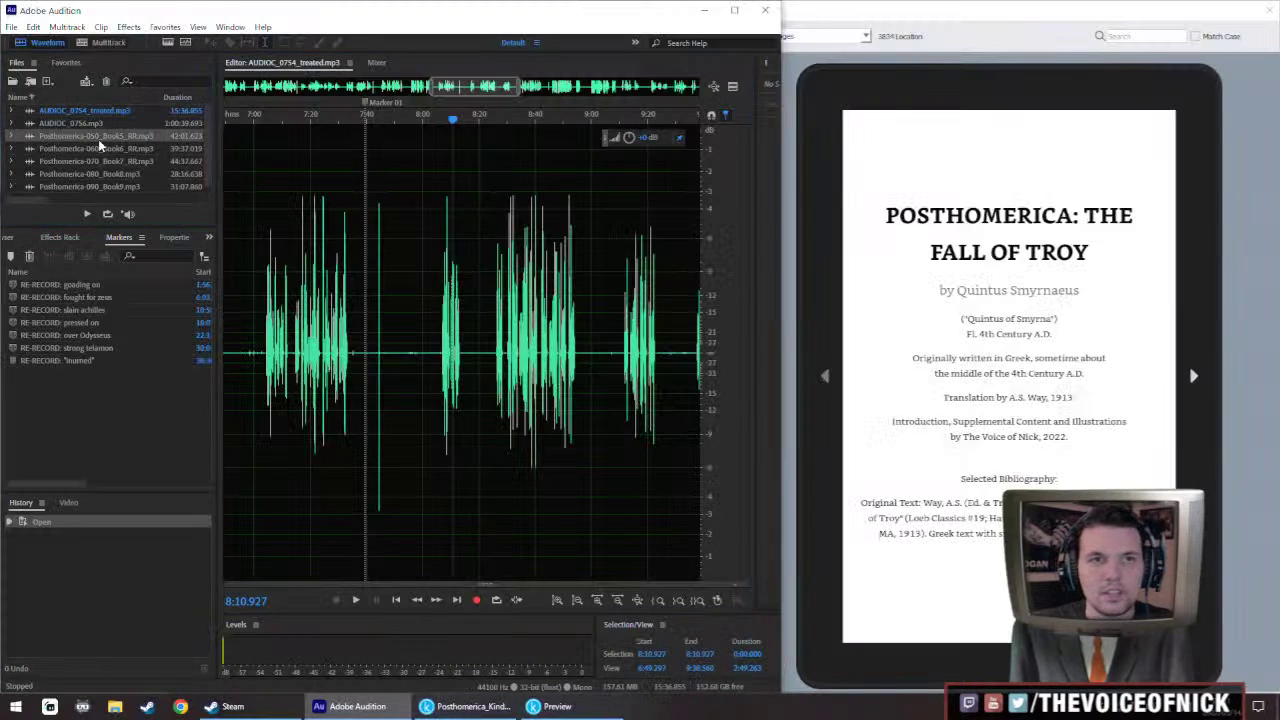
scroll(300, 242, down, 4)
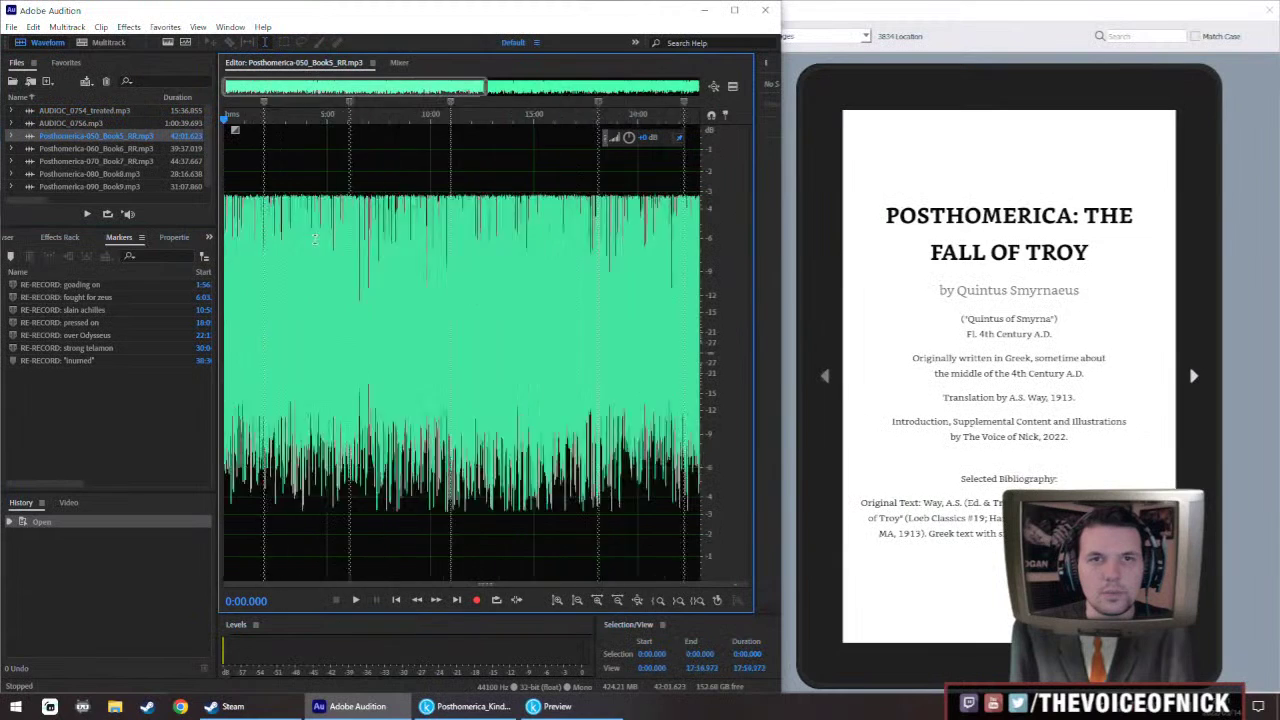
scroll(231, 229, up, 6)
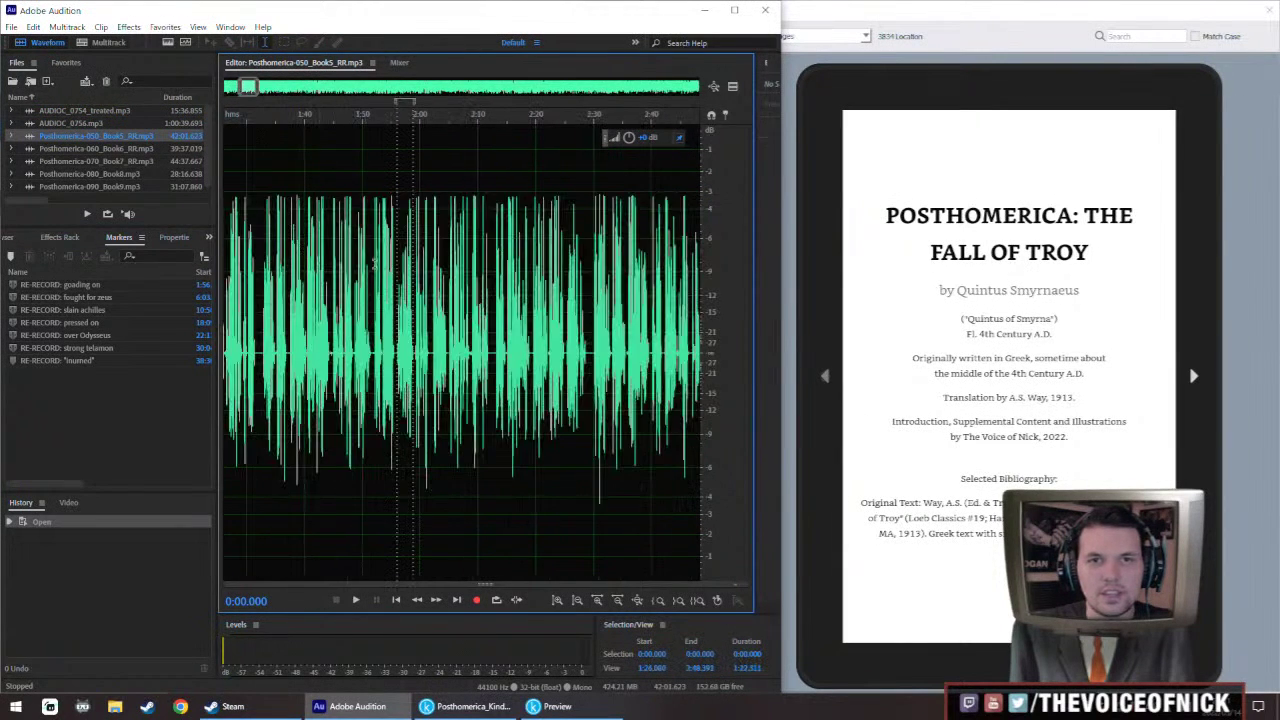
click(394, 288)
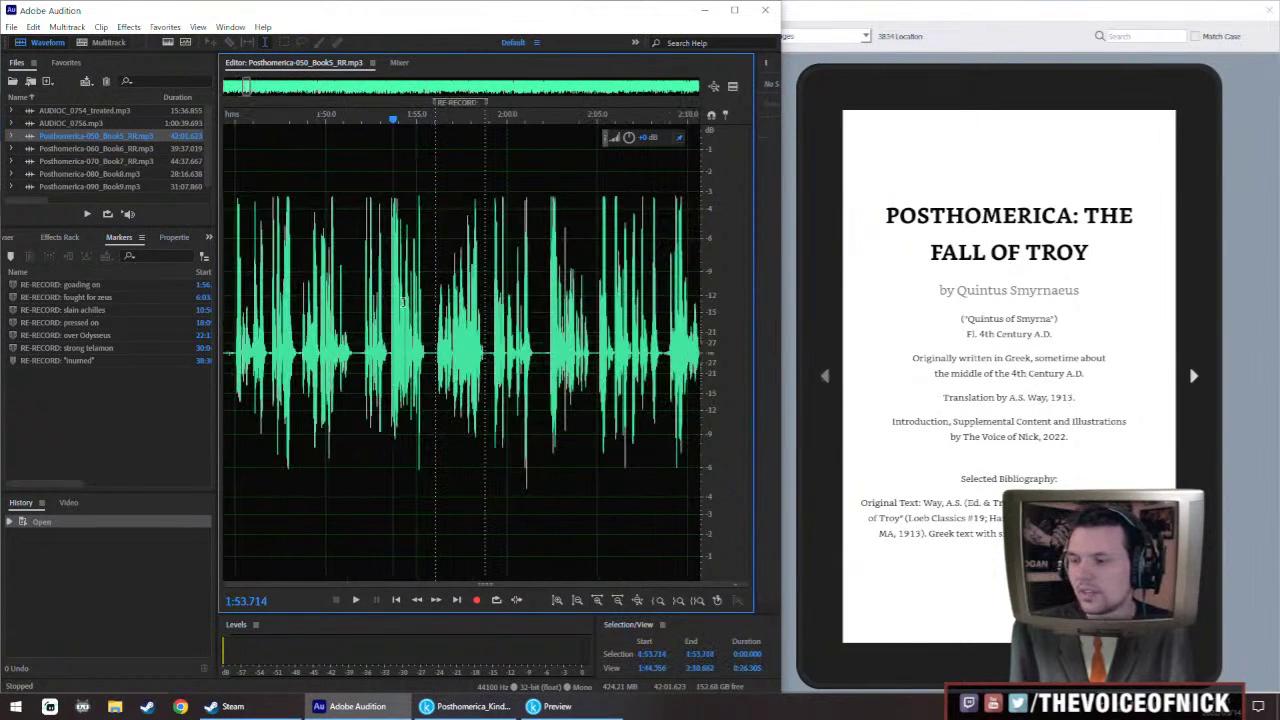
scroll(404, 304, up, 3)
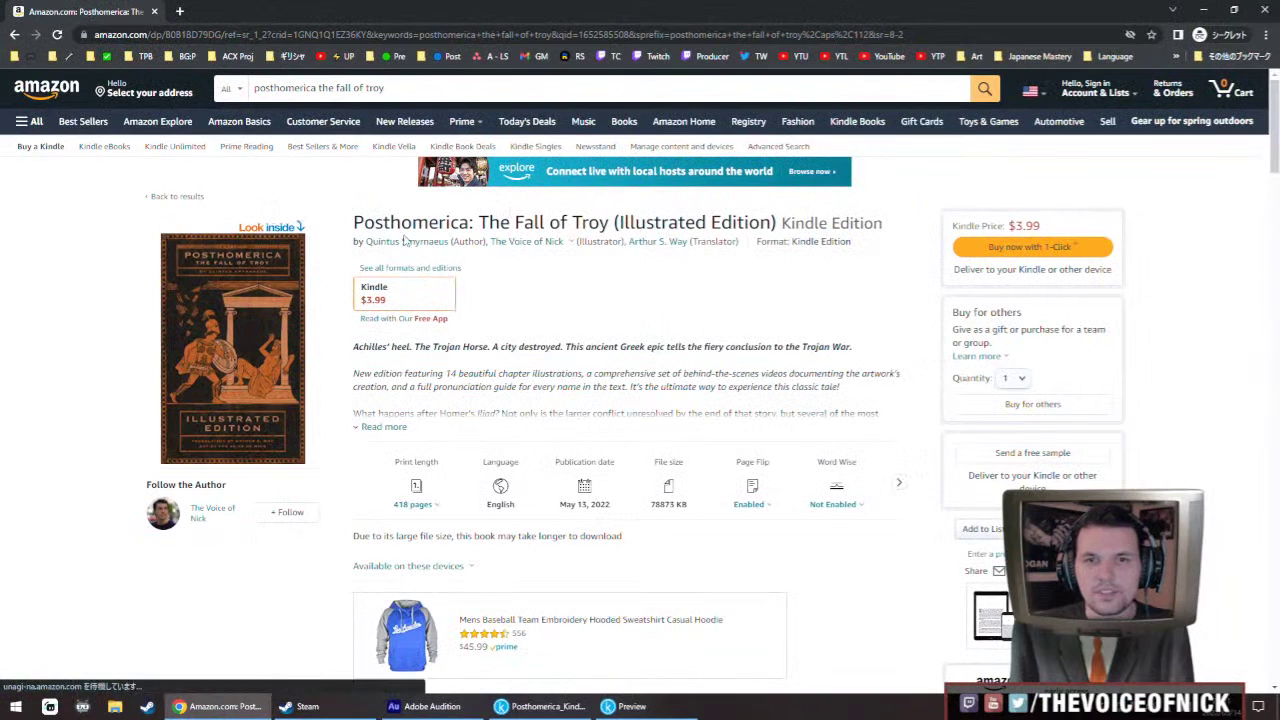
View the About the author section on the Posthomerica Amazon product page, then return to the start of the page
click(197, 527)
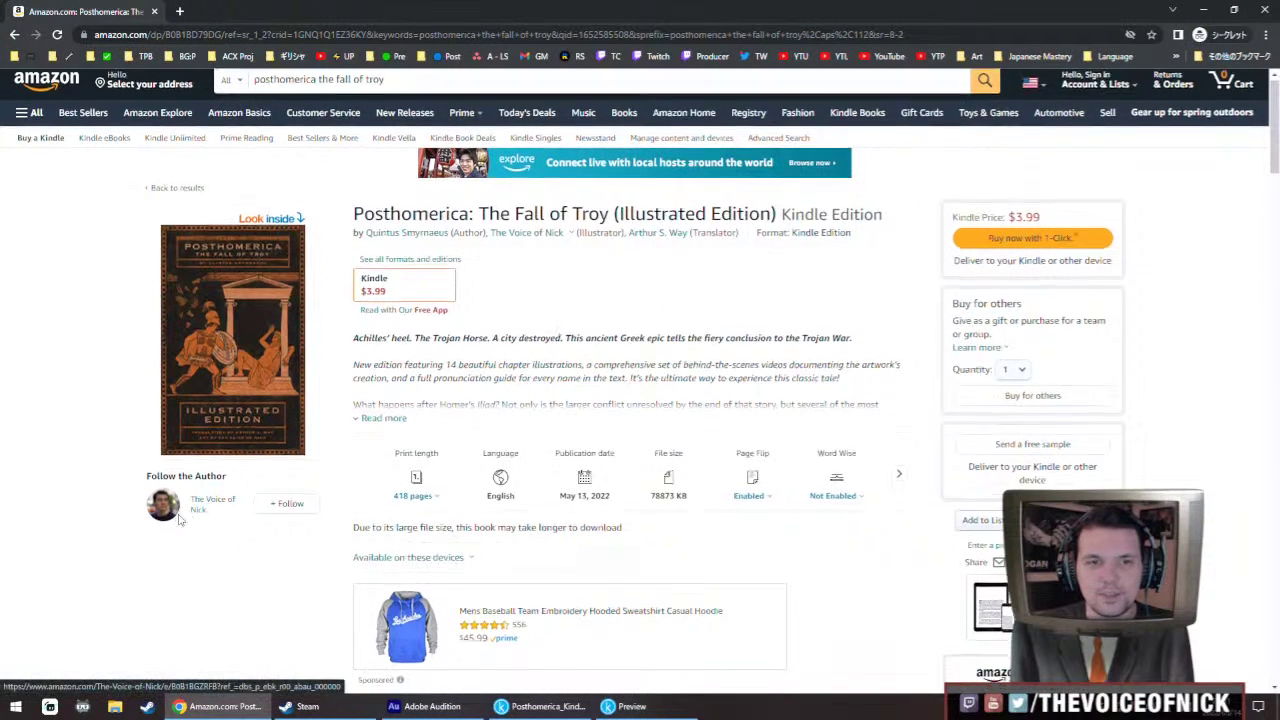
triple_click(137, 152)
click(117, 171)
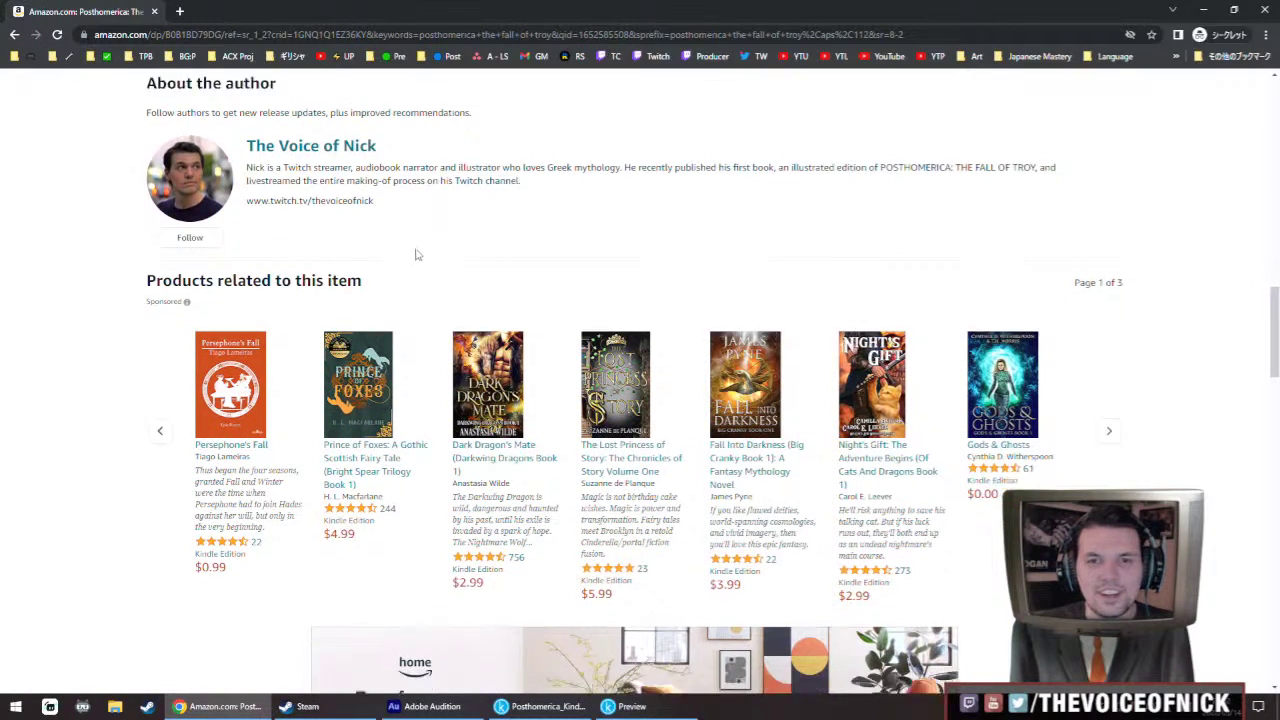
scroll(420, 246, down, 3)
scroll(419, 301, up, 15)
scroll(419, 301, up, 4)
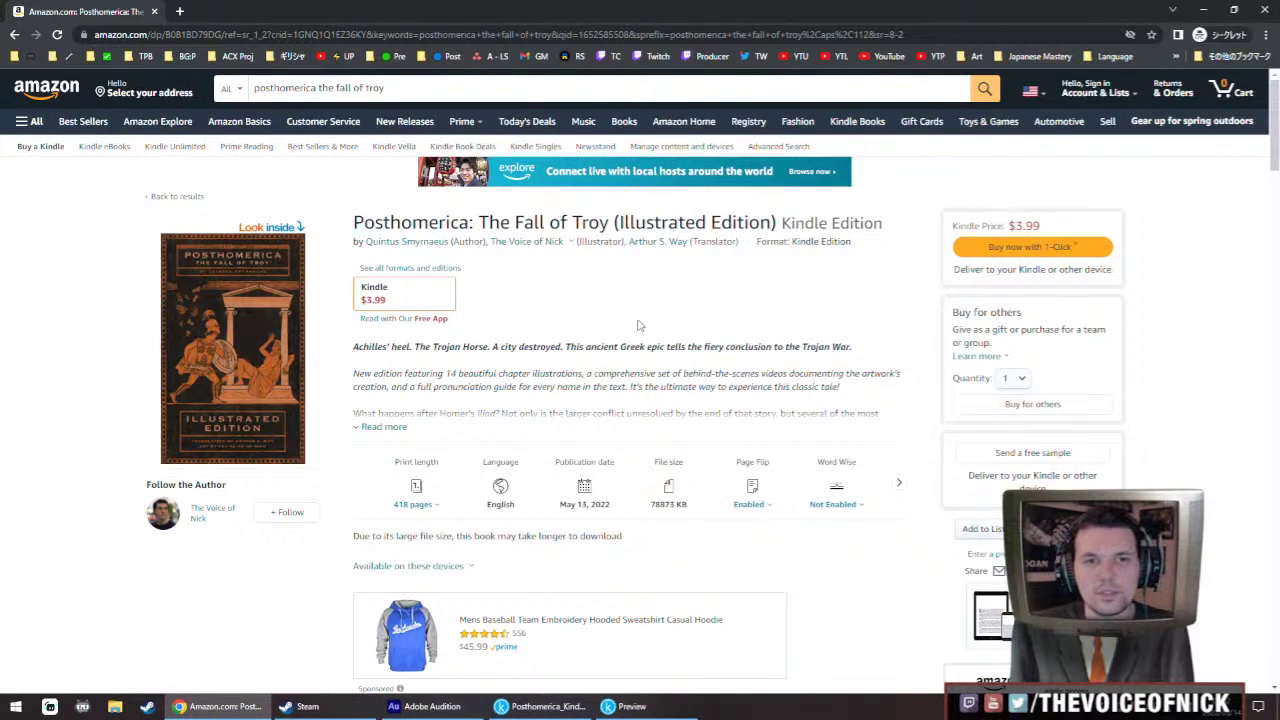
Open the Kindle sample of Posthomerica and browse its introduction to the paragraph linking the behind-the-scenes video playlist
click(258, 357)
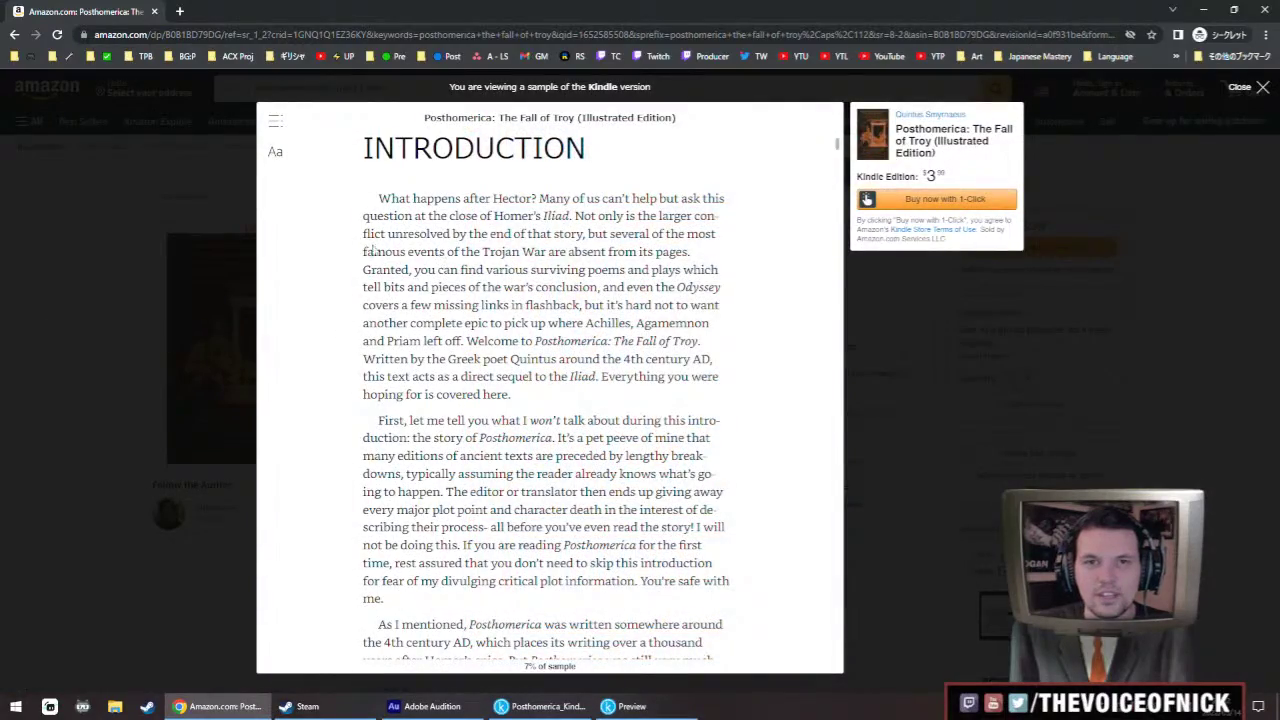
scroll(385, 270, up, 2)
scroll(400, 300, down, 15)
scroll(435, 325, down, 10)
scroll(534, 366, up, 6)
scroll(534, 366, down, 5)
scroll(534, 366, up, 8)
scroll(470, 342, down, 3)
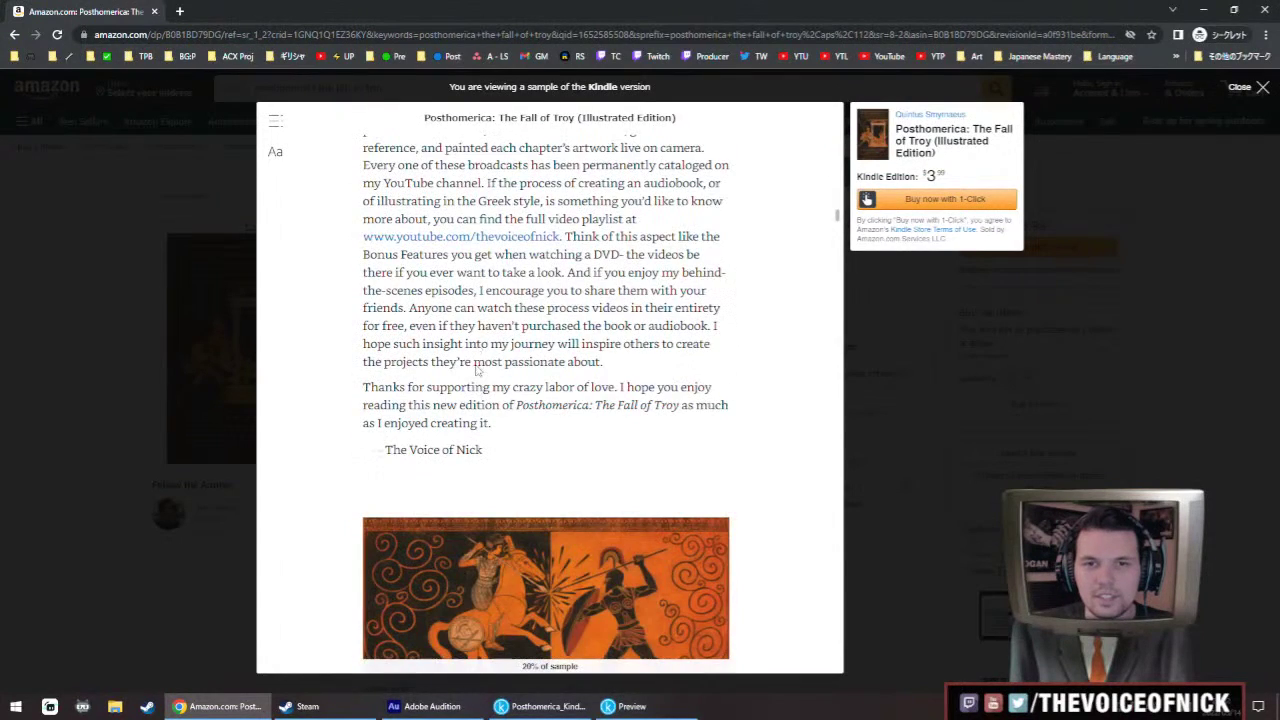
Open the YouTube playlist linked in the introduction and browse its list of making-of videos
click(472, 240)
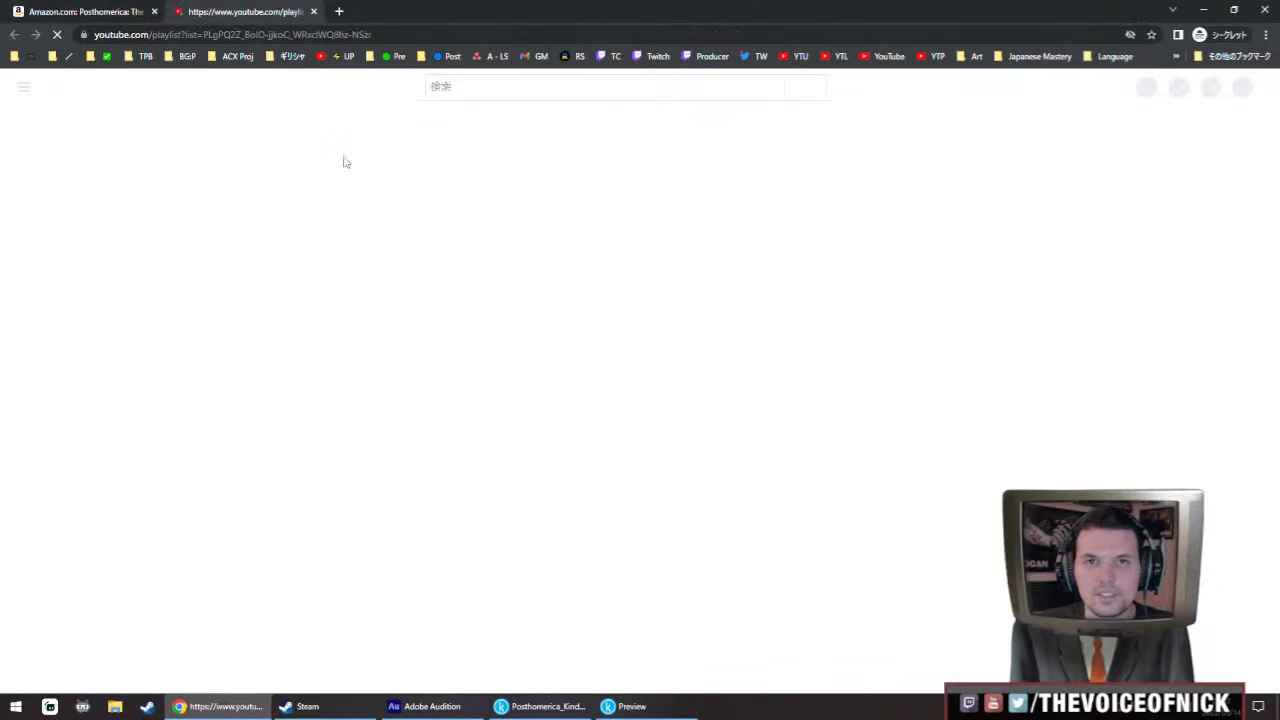
scroll(620, 343, down, 12)
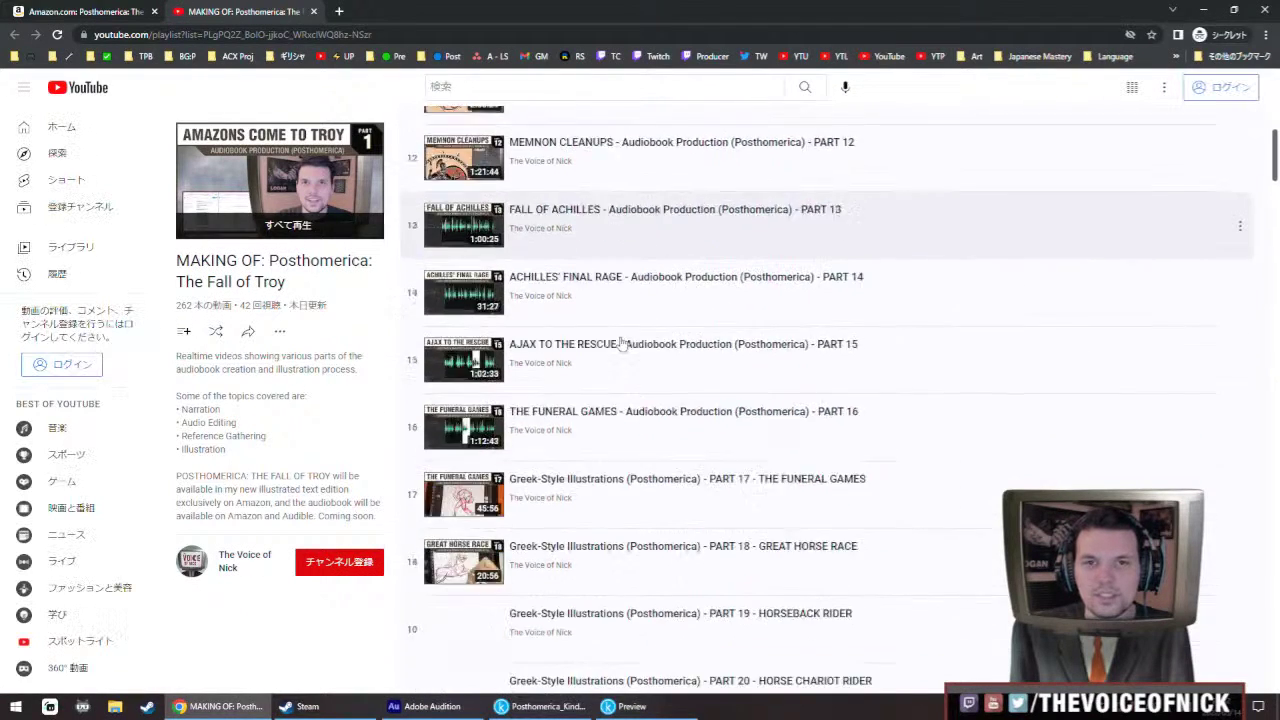
scroll(609, 318, down, 8)
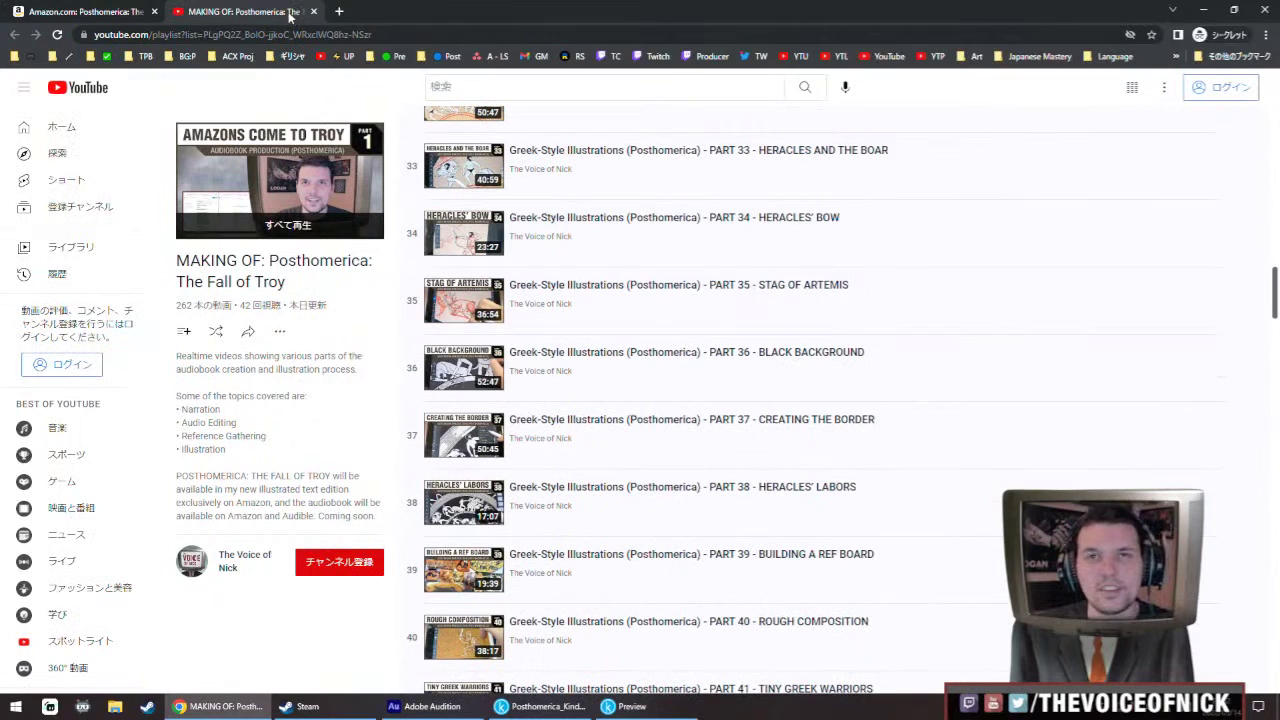
Return to the Kindle sample, review the behind-the-scenes paragraph, and close the sample preview
key(ctrl+shift+Tab)
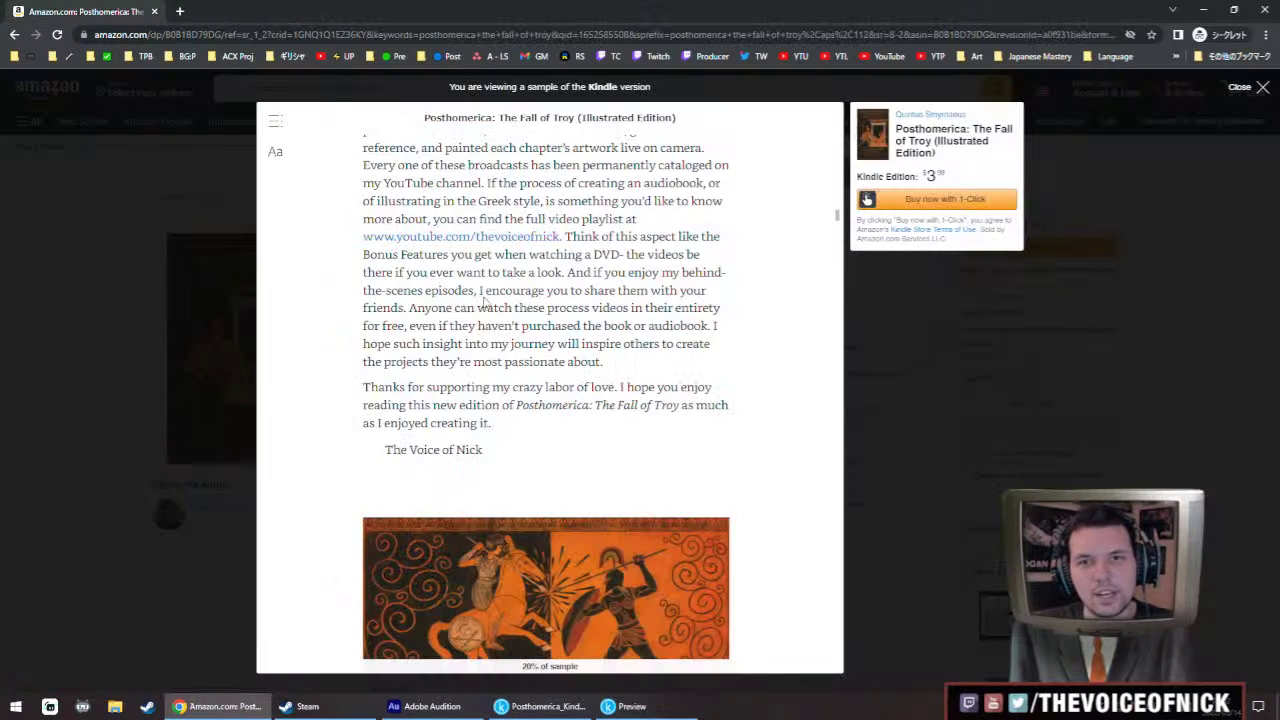
scroll(490, 300, up, 2)
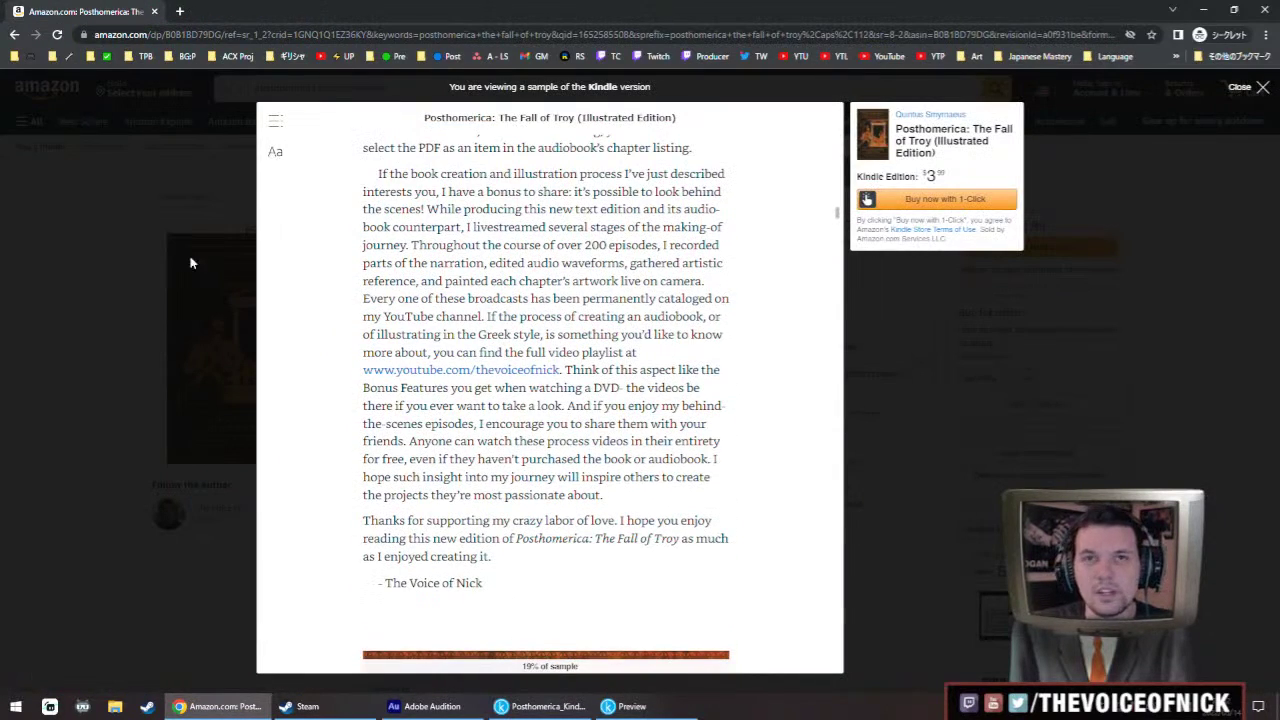
click(130, 198)
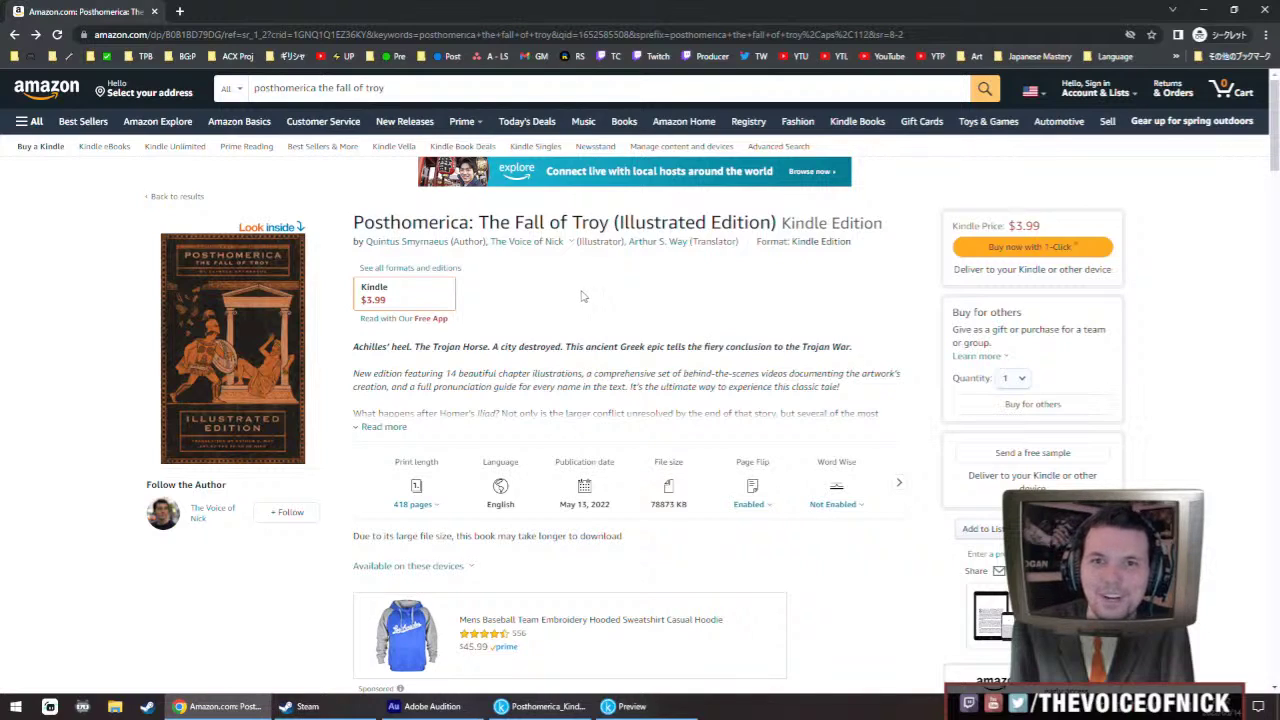
Examine the tagline and opening description of the book on the Amazon product page
triple_click(547, 340)
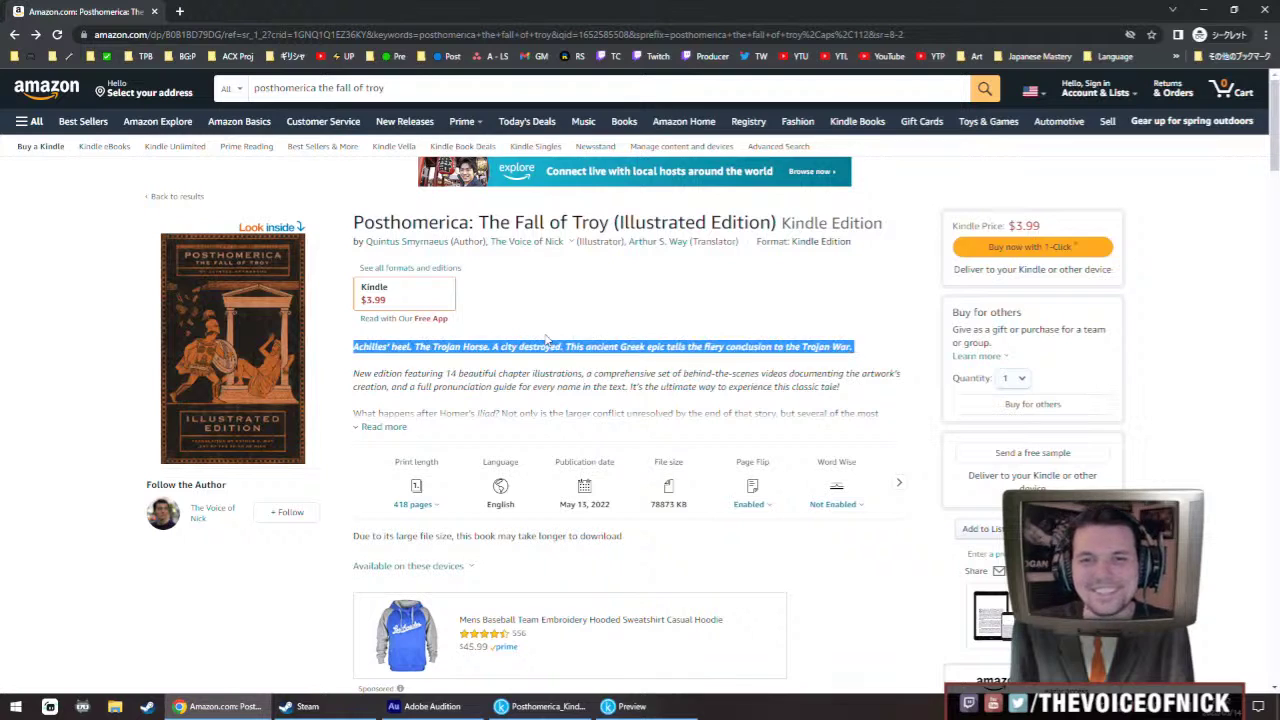
drag(547, 340, 620, 384)
click(620, 384)
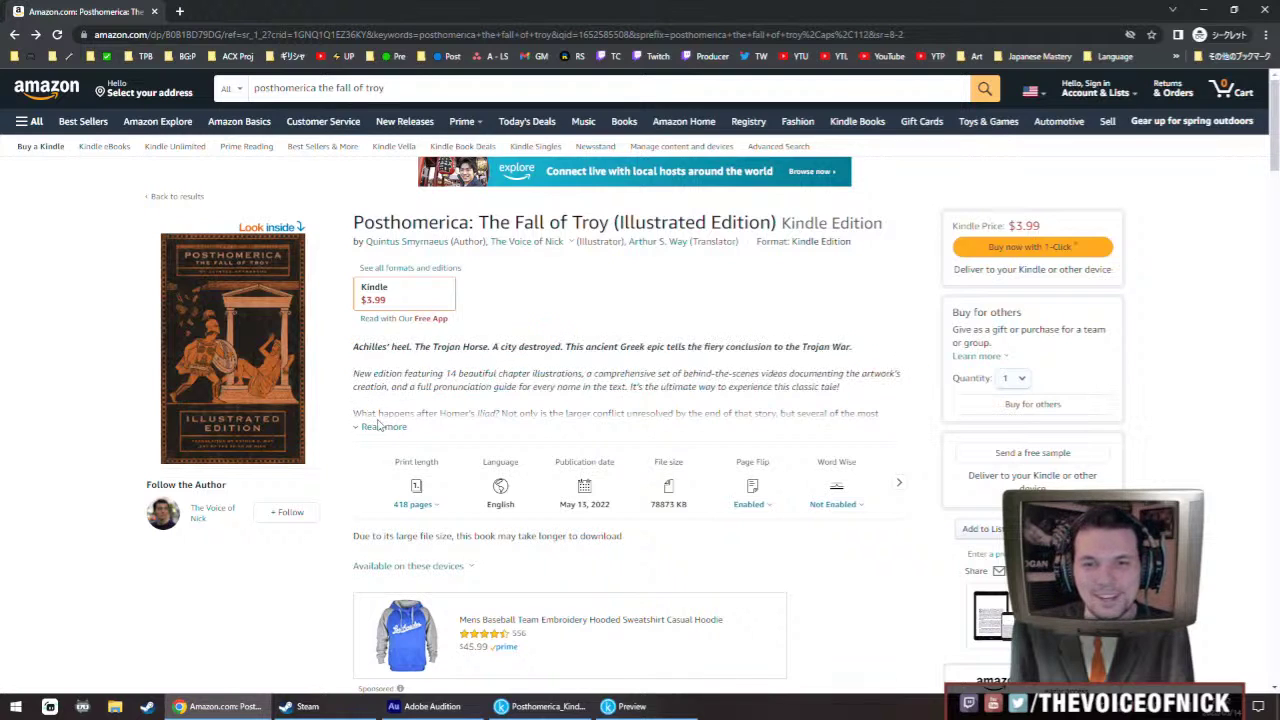
scroll(830, 440, down, 1)
scroll(830, 368, up, 1)
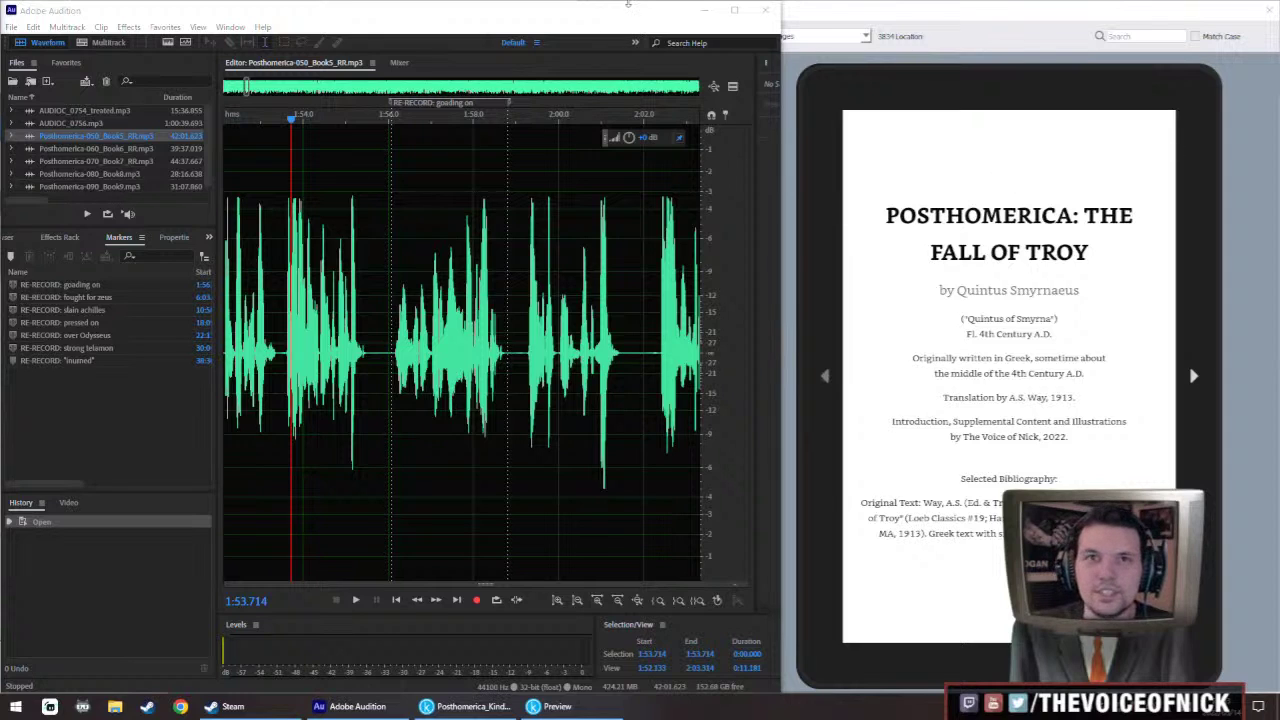
Switch back to Adobe Audition and play the phrase from about 1:53.6, just before the "goading on" marker
click(534, 17)
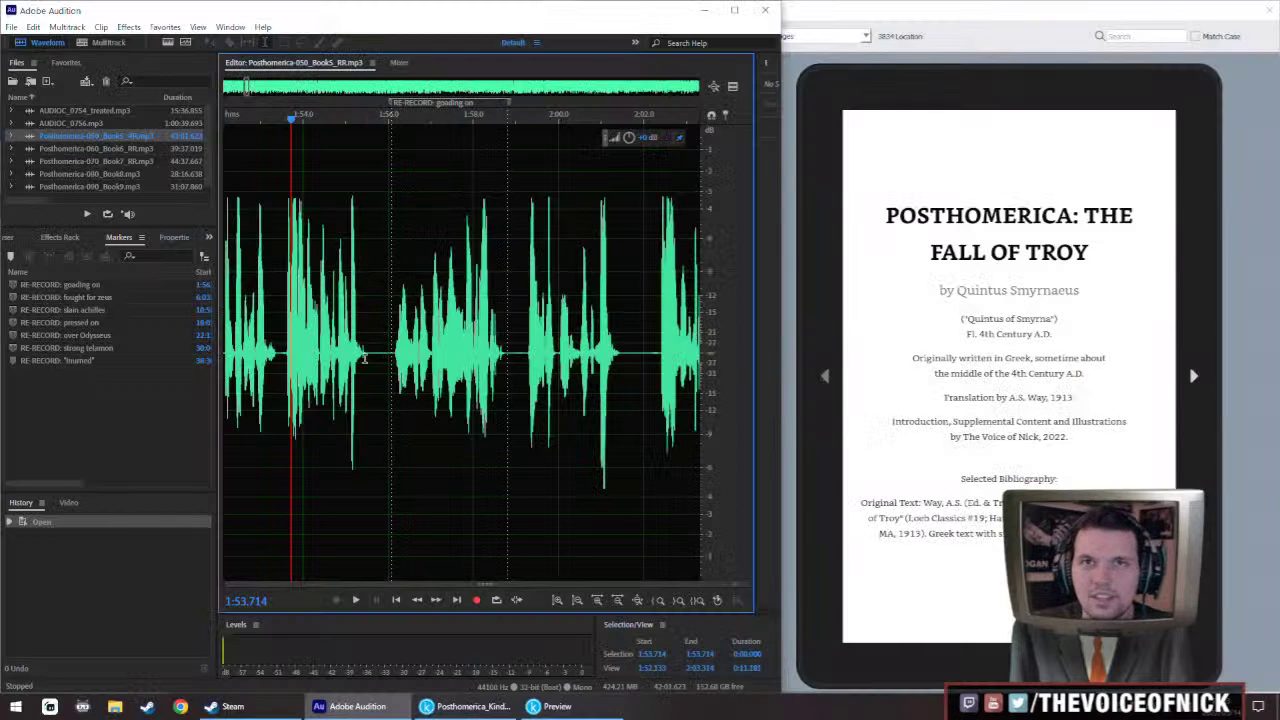
scroll(400, 342, up, 5)
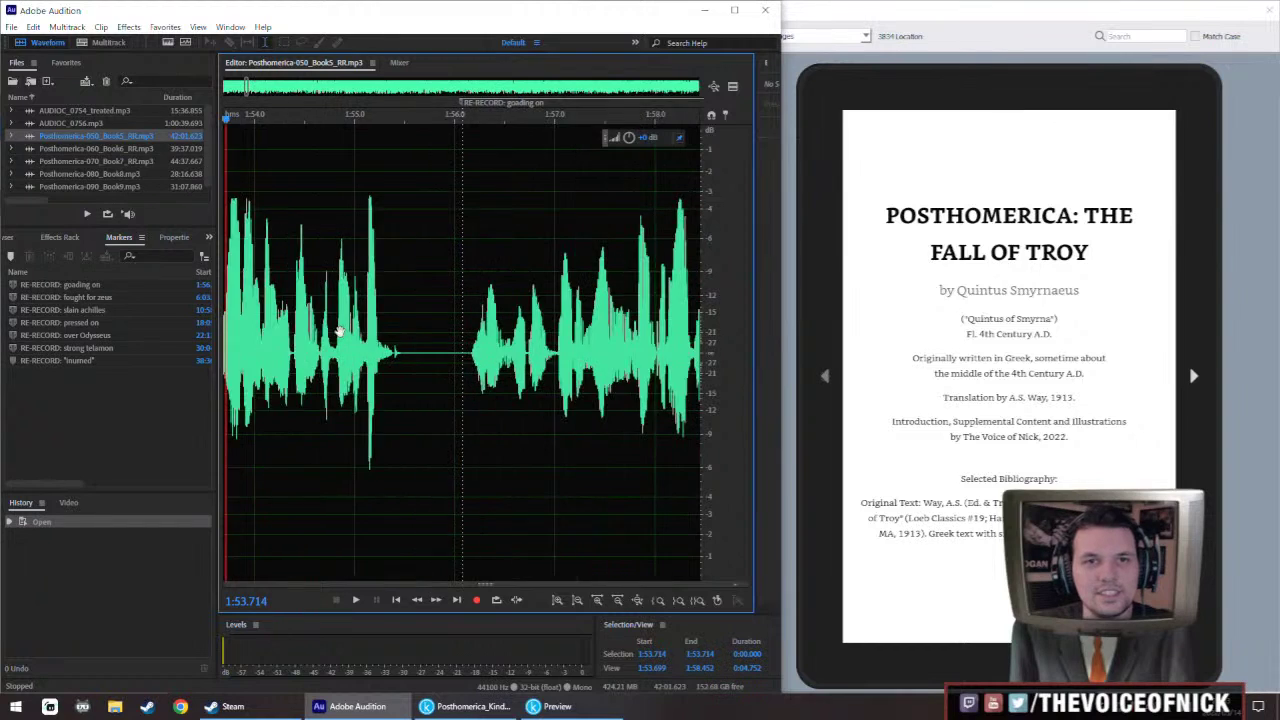
scroll(398, 342, down, 5)
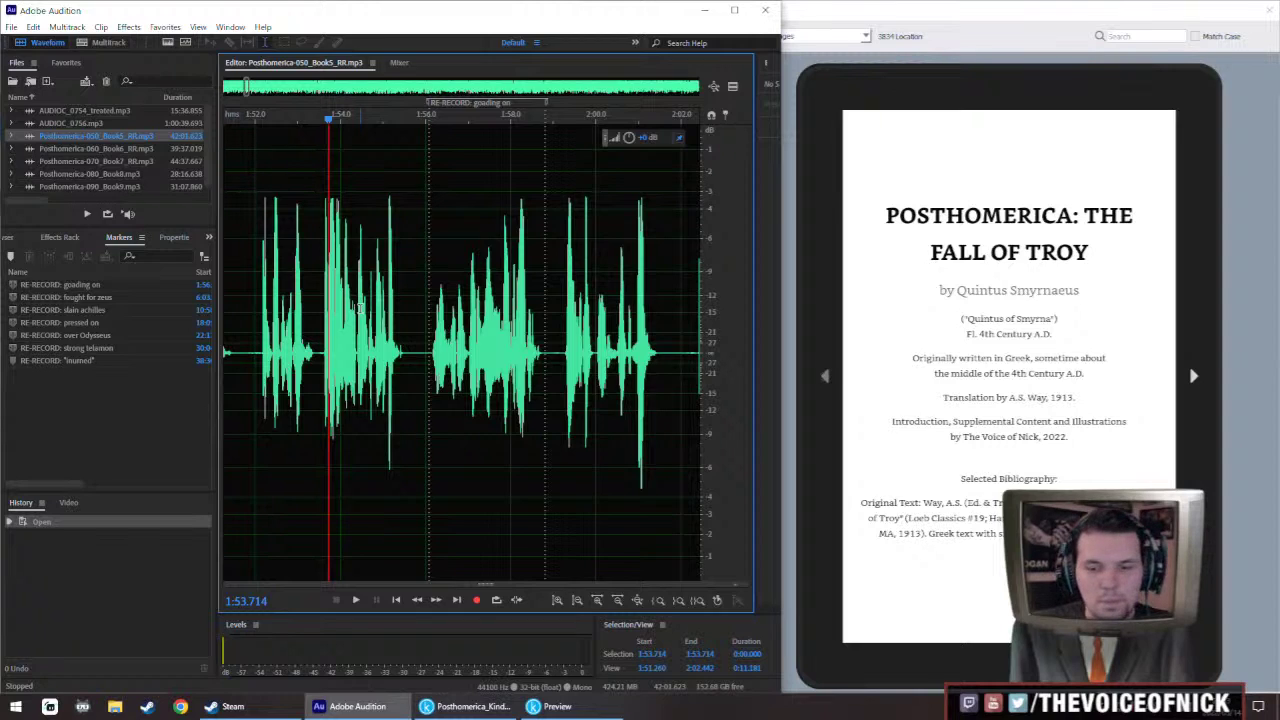
scroll(300, 318, right, 2)
click(300, 340)
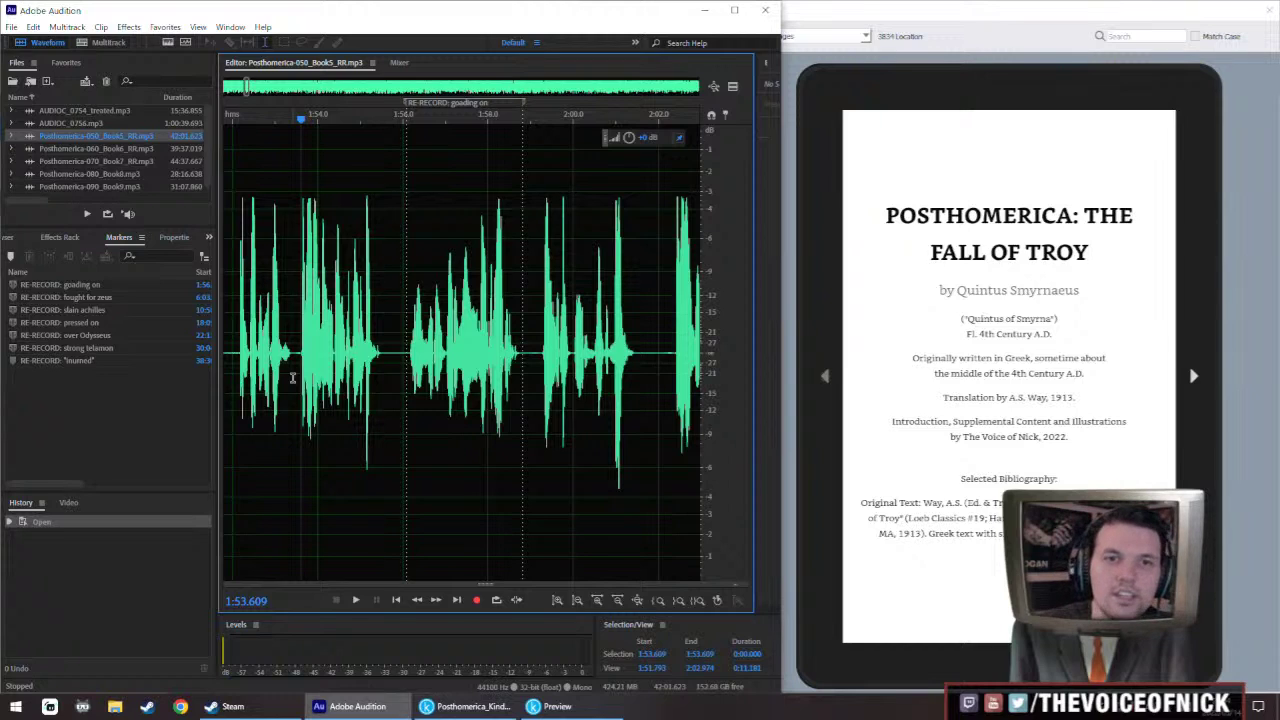
scroll(305, 370, right, 1)
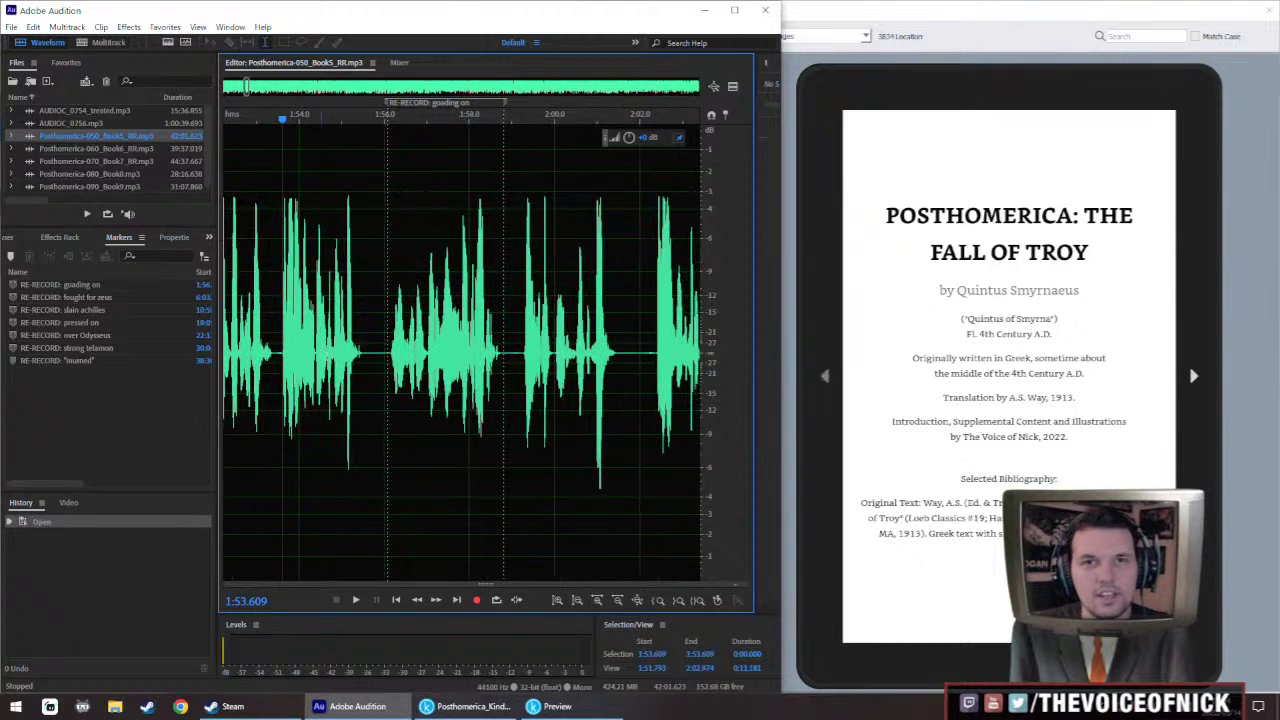
key(space)
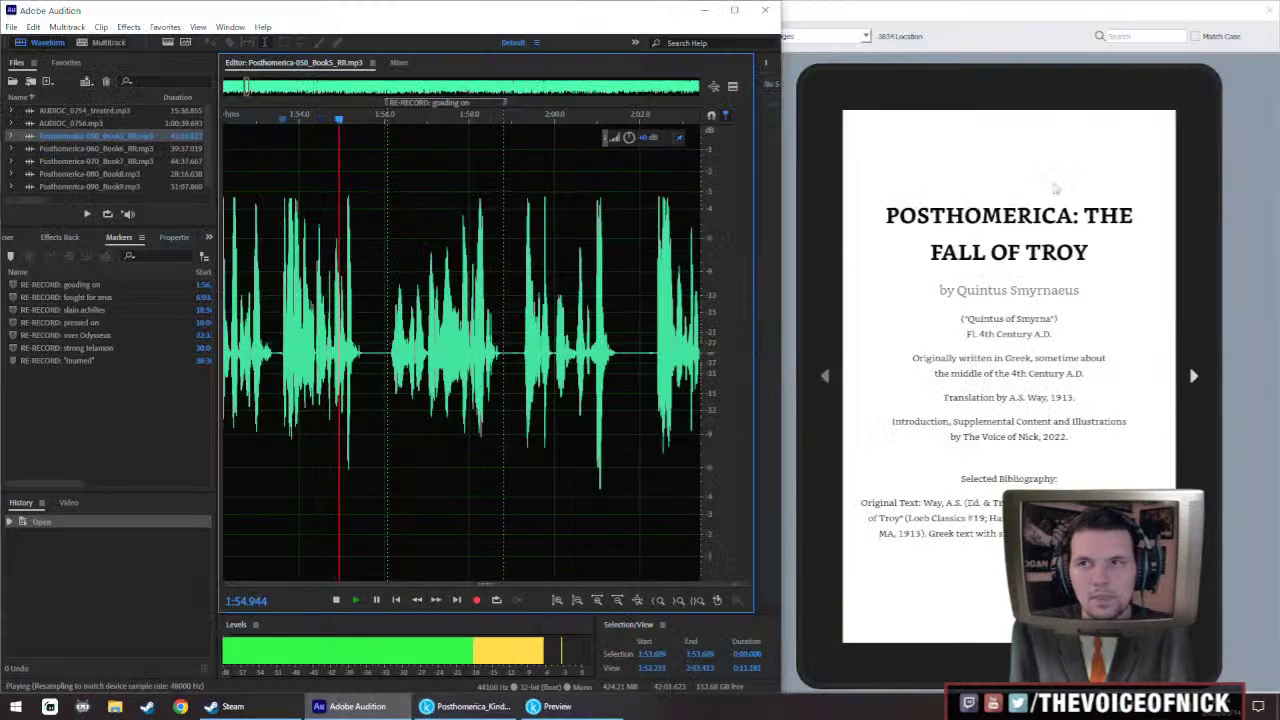
key(space)
Search the Kindle preview text for "spirits fierce" to find the matching passage
click(1133, 35)
text(gods fired)
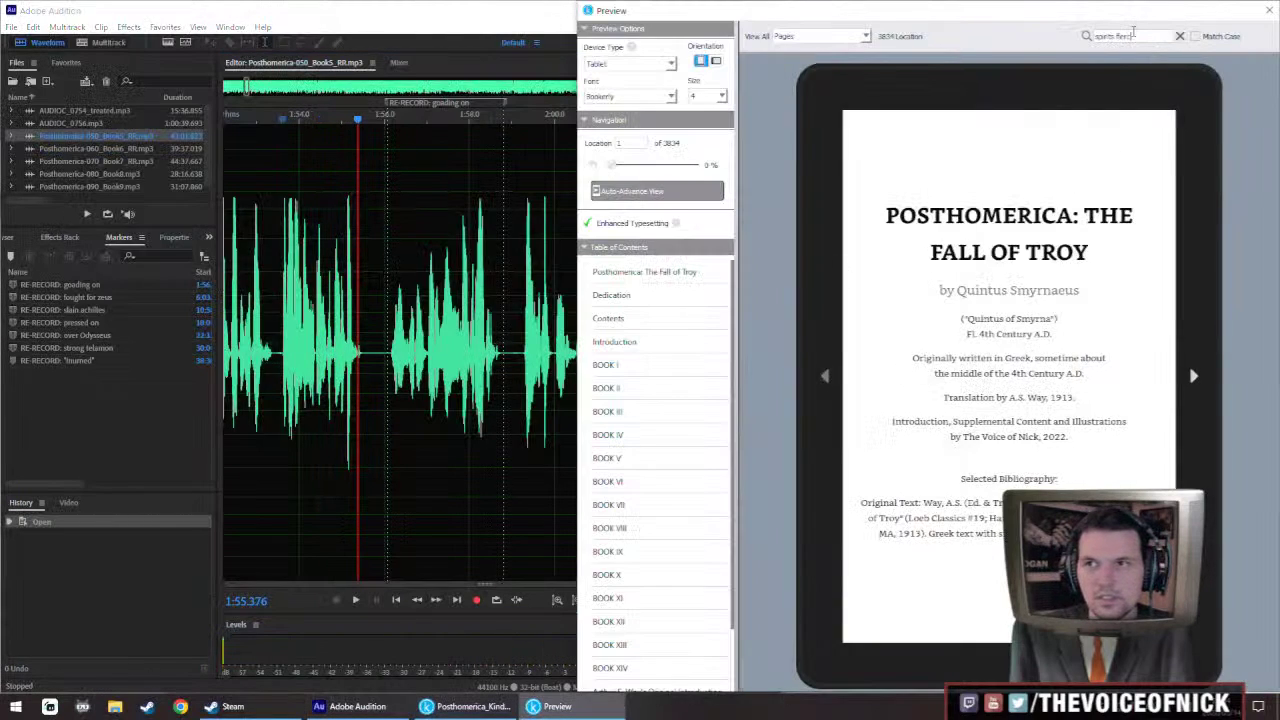
key(Return)
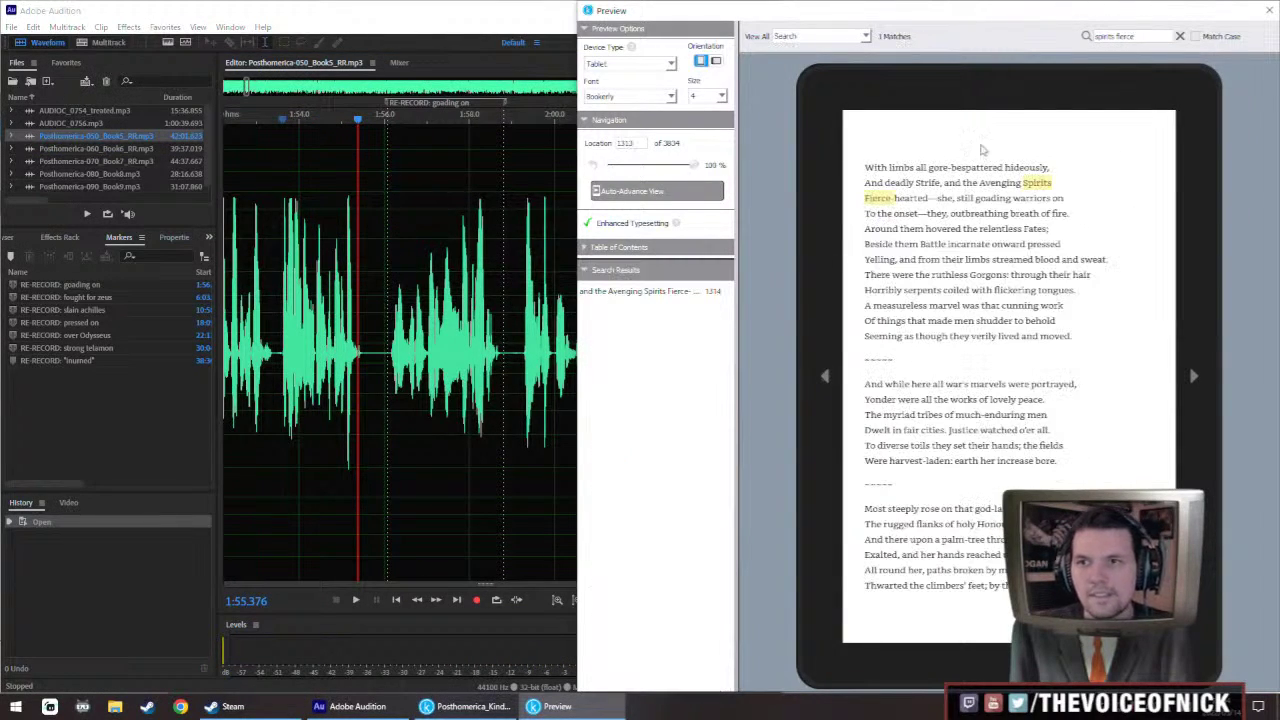
Return to Adobe Audition and select the audio from about 1:52.1 to 1:55.5, just before the "goading on" marker
click(450, 83)
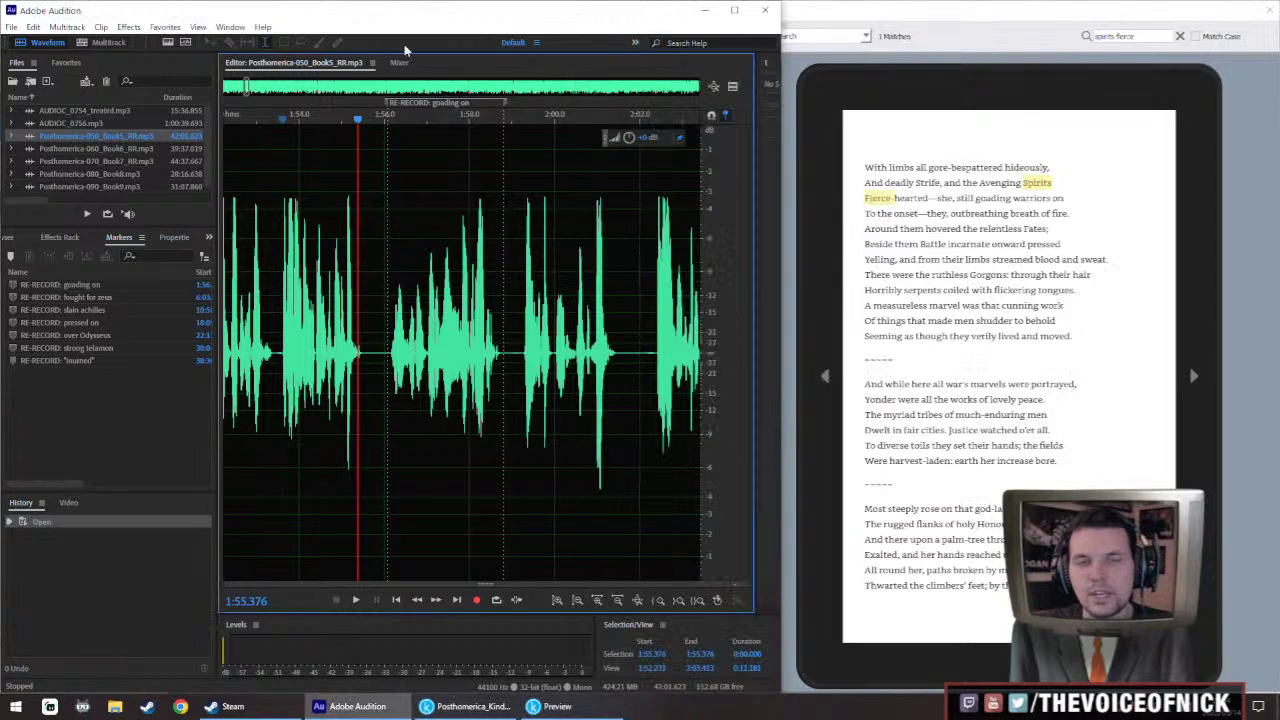
scroll(352, 310, down, 2)
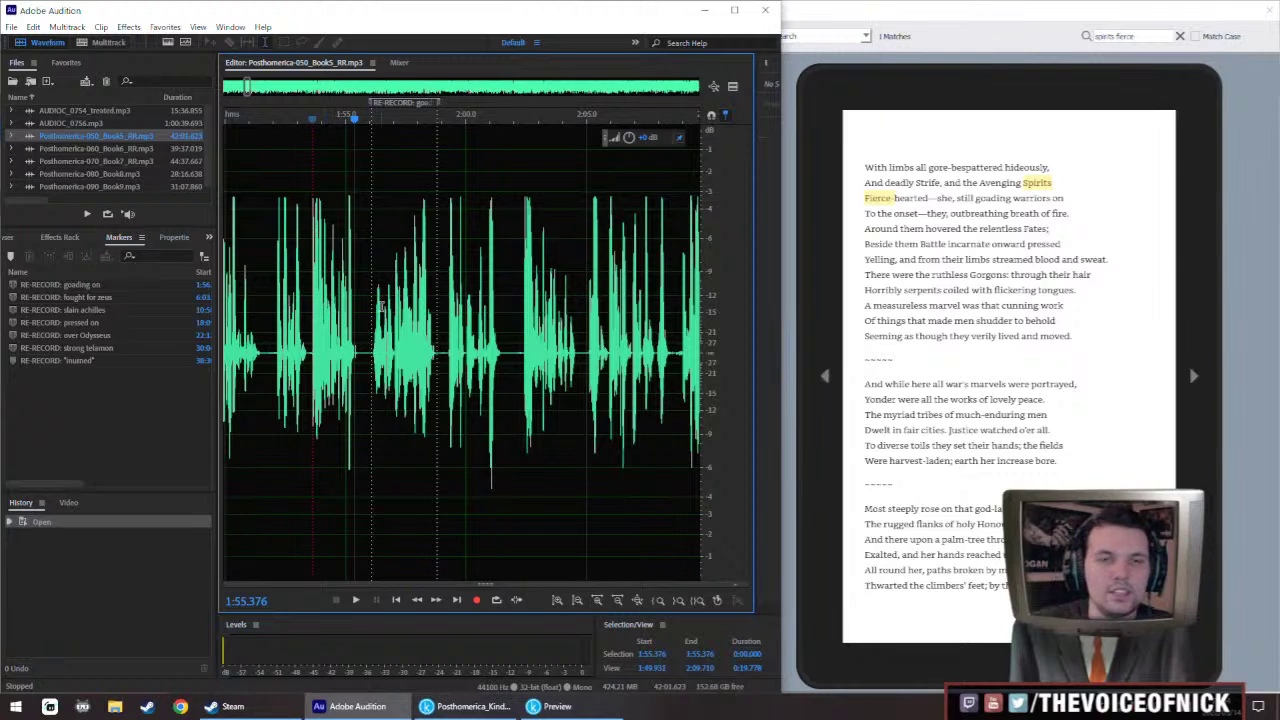
drag(313, 318, 358, 325)
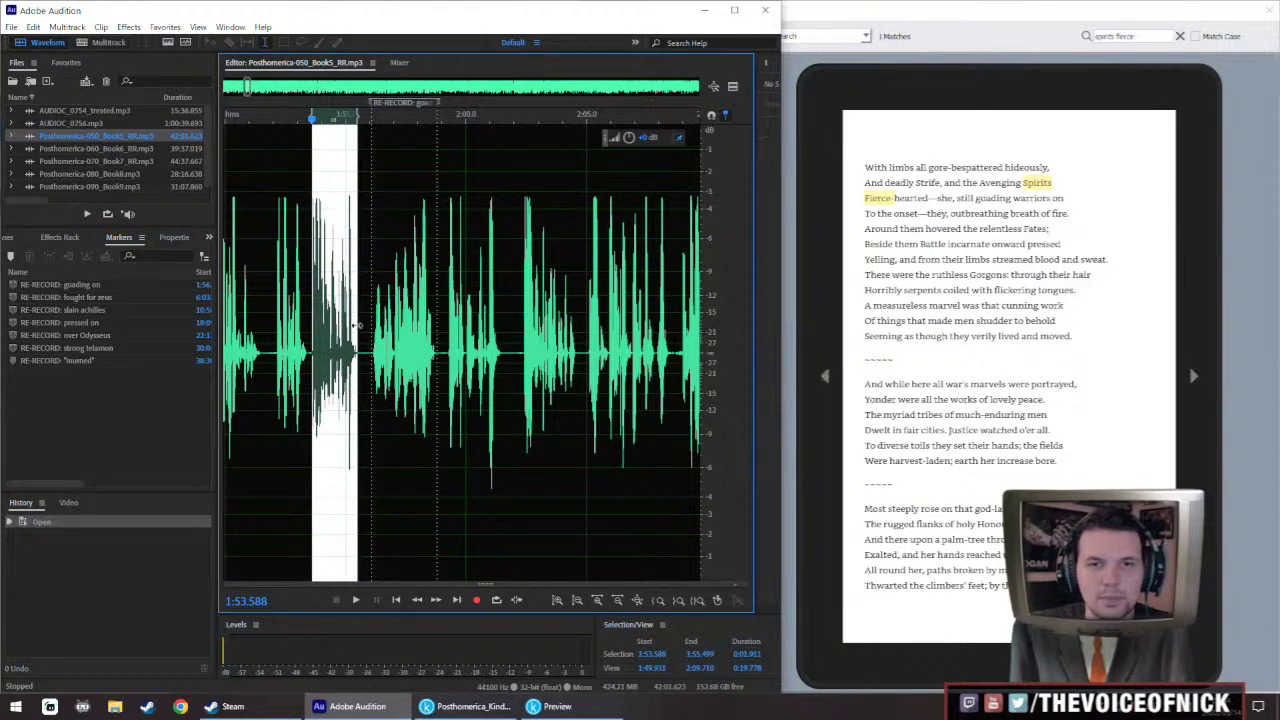
drag(276, 312, 358, 334)
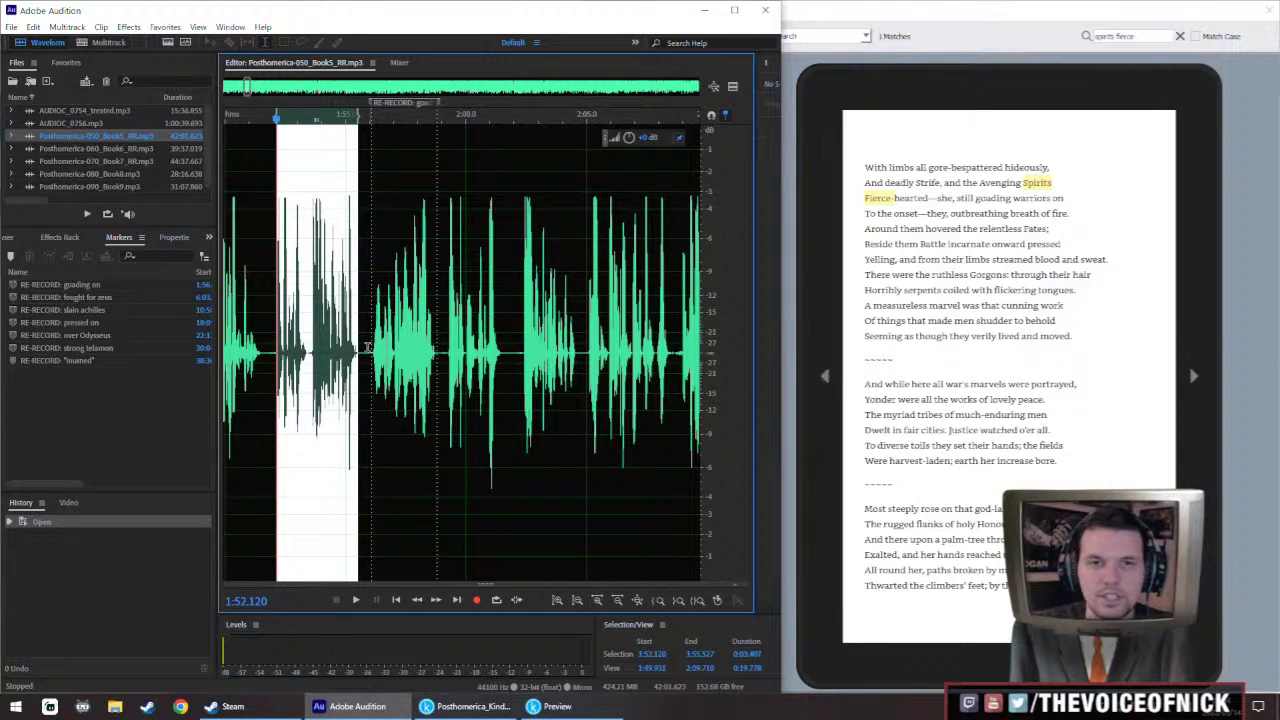
scroll(320, 360, left, 1)
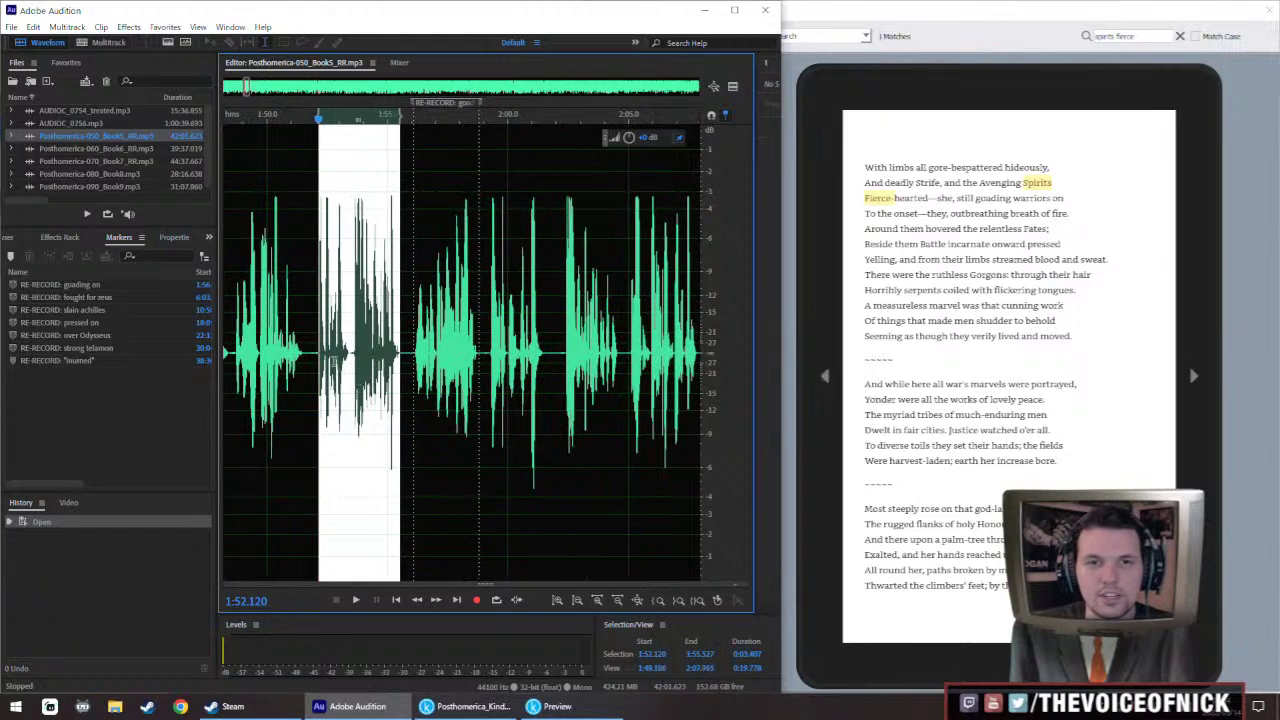
Play the Book 5 audio from about 1:52.1 through the passage marked "goading on"
click(259, 335)
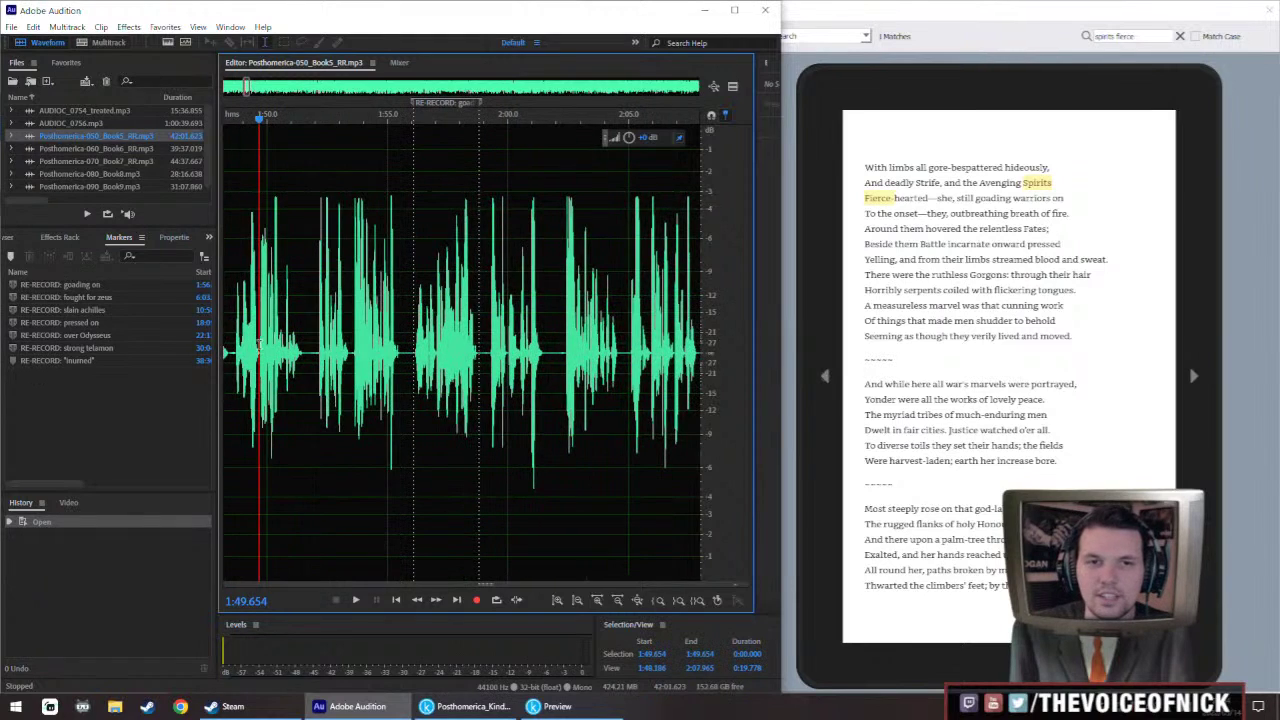
click(314, 352)
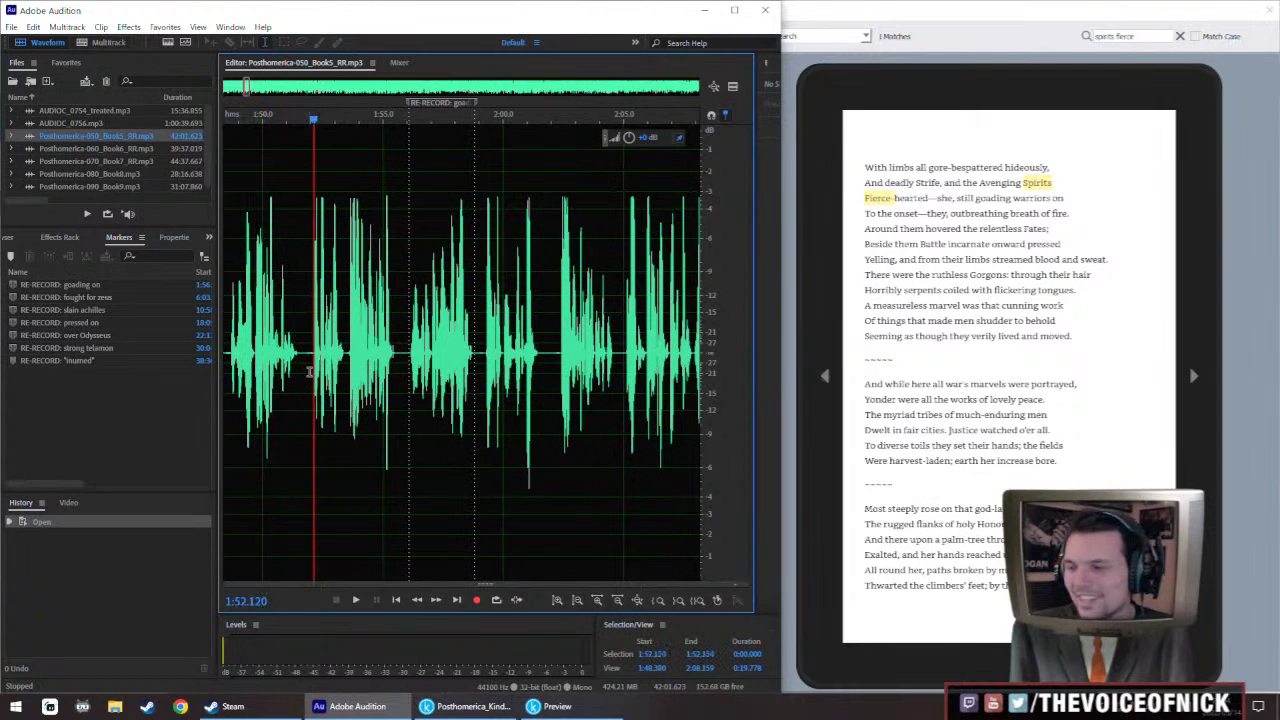
key(space)
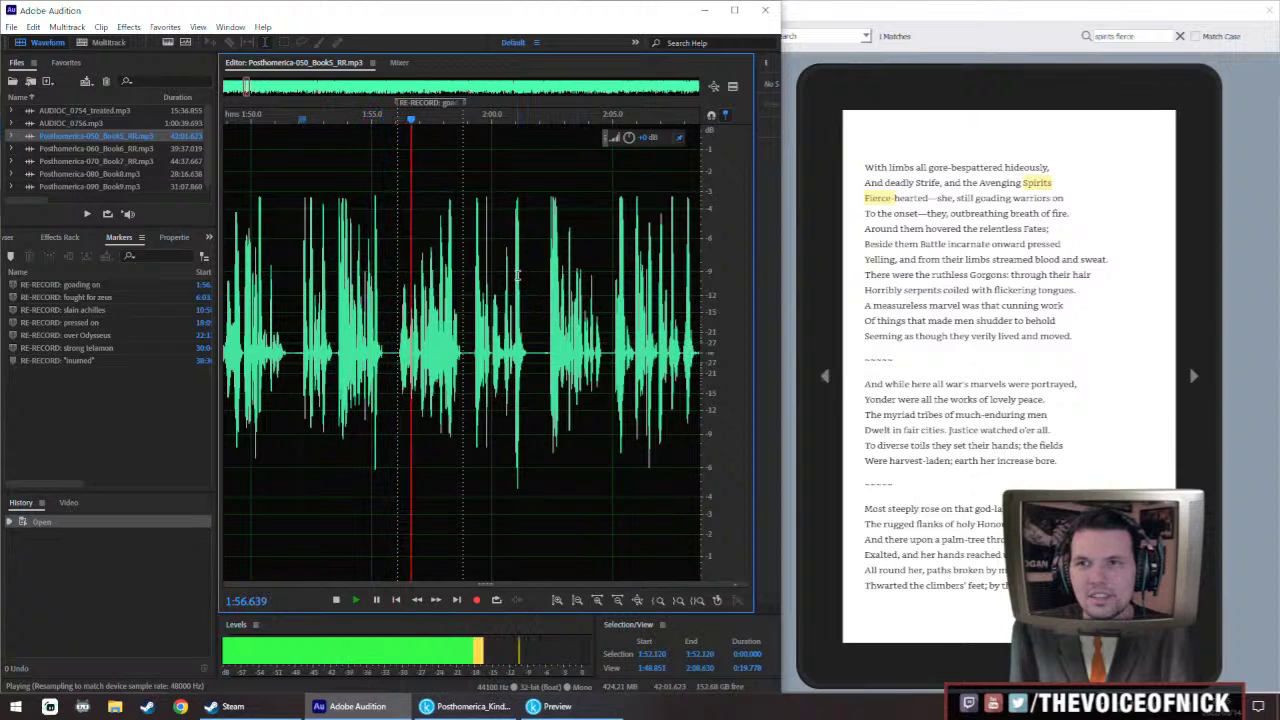
scroll(473, 290, up, 1)
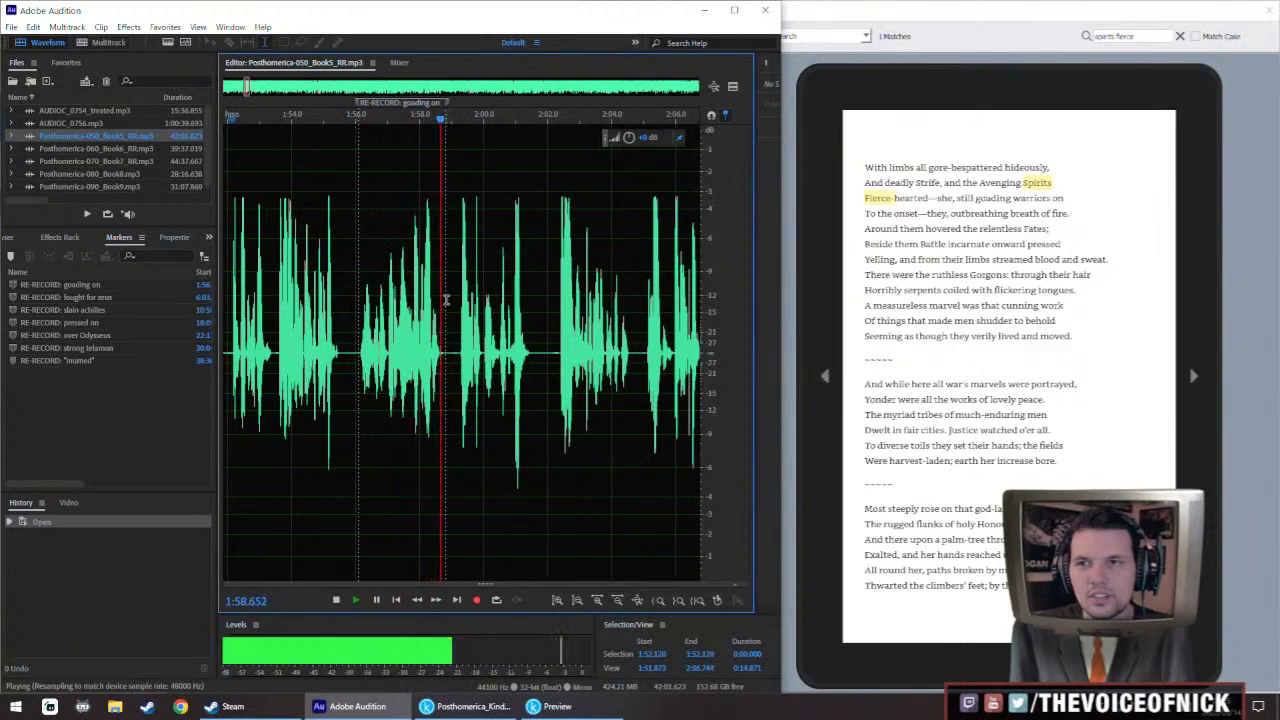
Open AUDIOC_0754_treated.mp3 and play parts of the passage between about 8:26 and 8:49
double_click(108, 110)
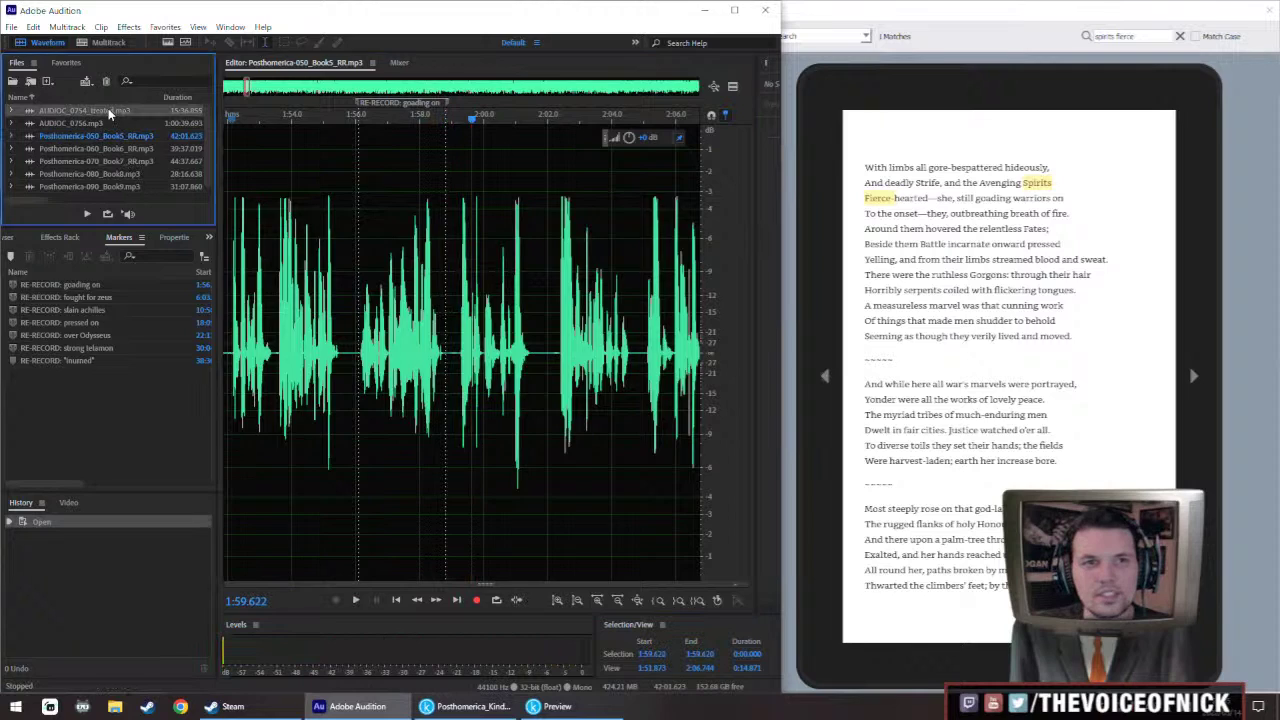
click(506, 328)
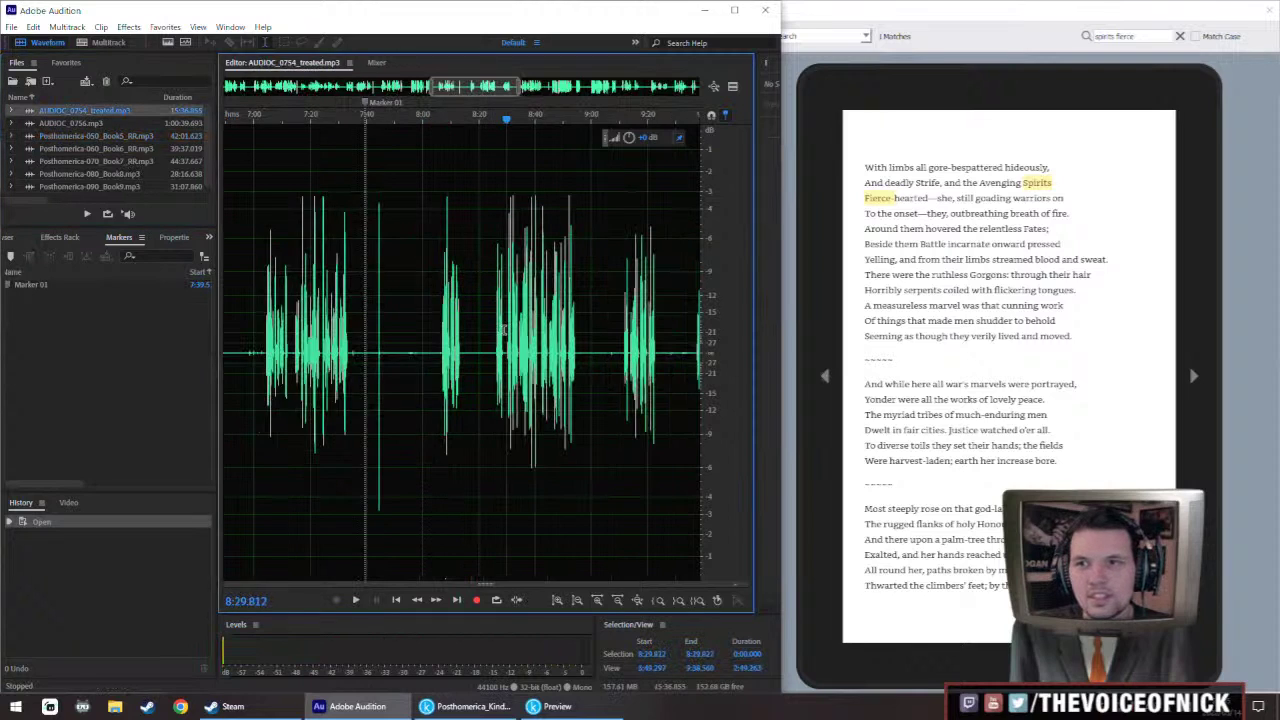
click(498, 332)
key(space)
scroll(521, 339, up, 3)
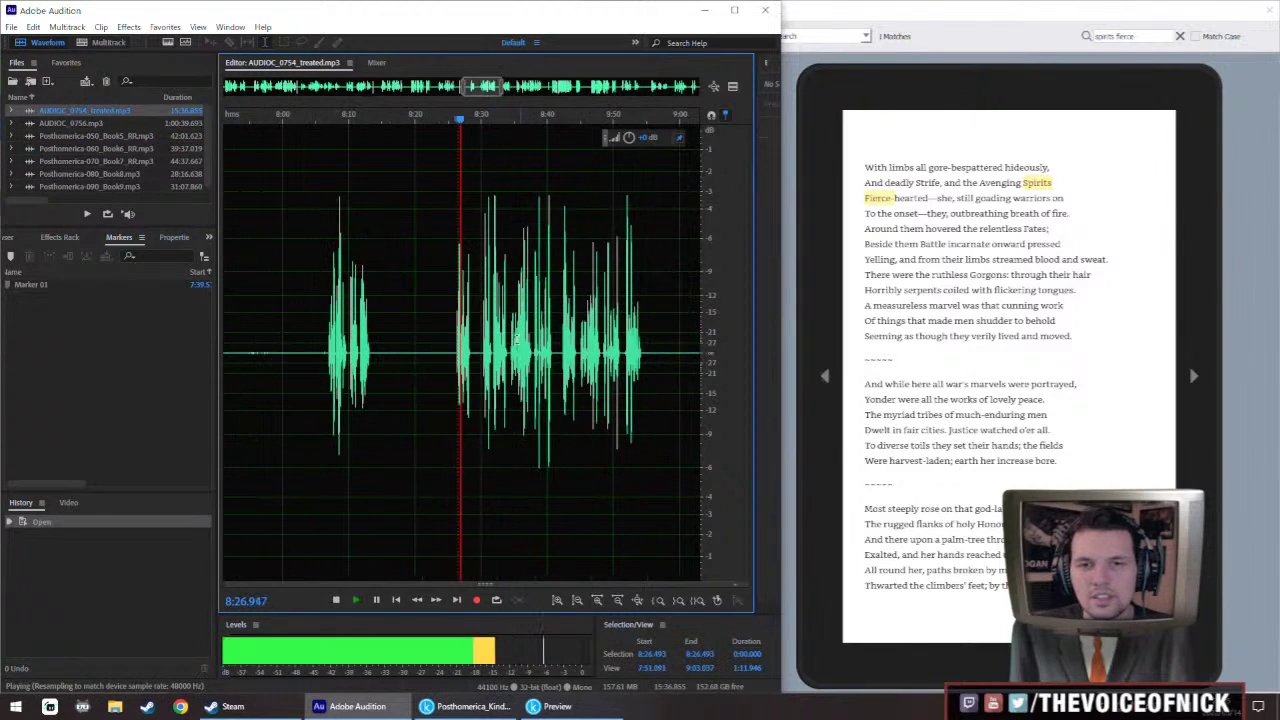
scroll(518, 348, up, 2)
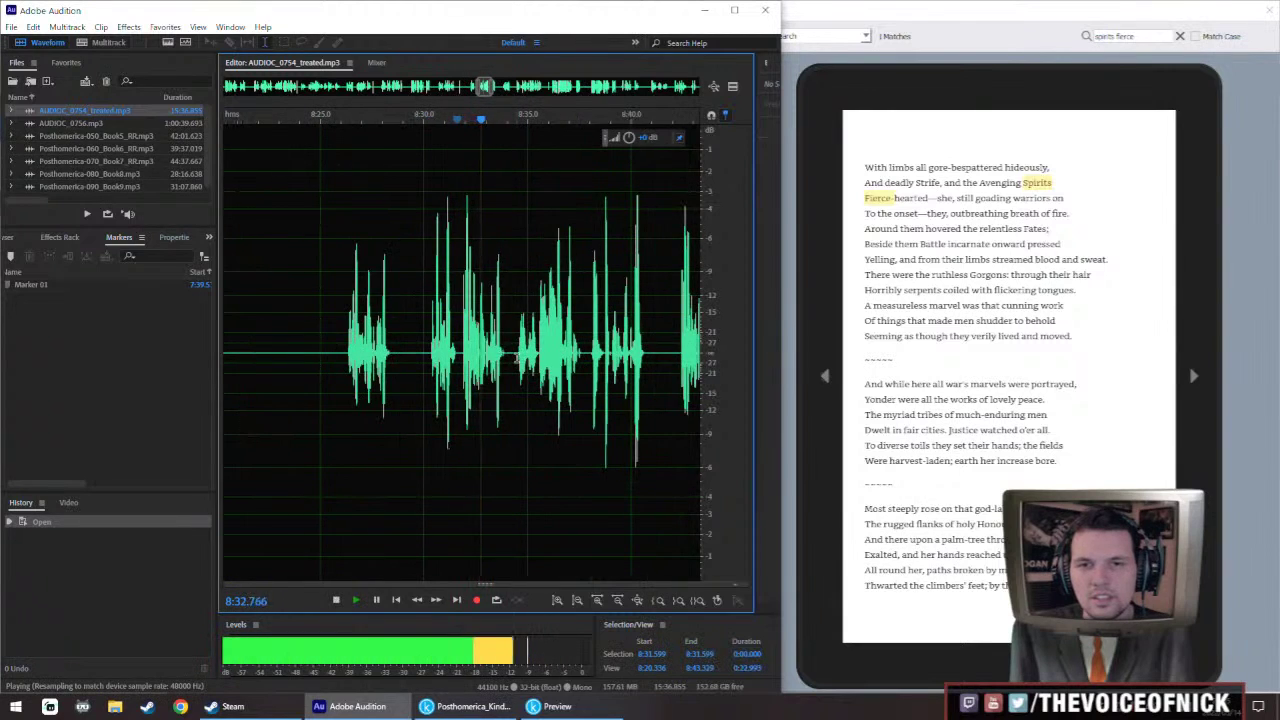
click(517, 336)
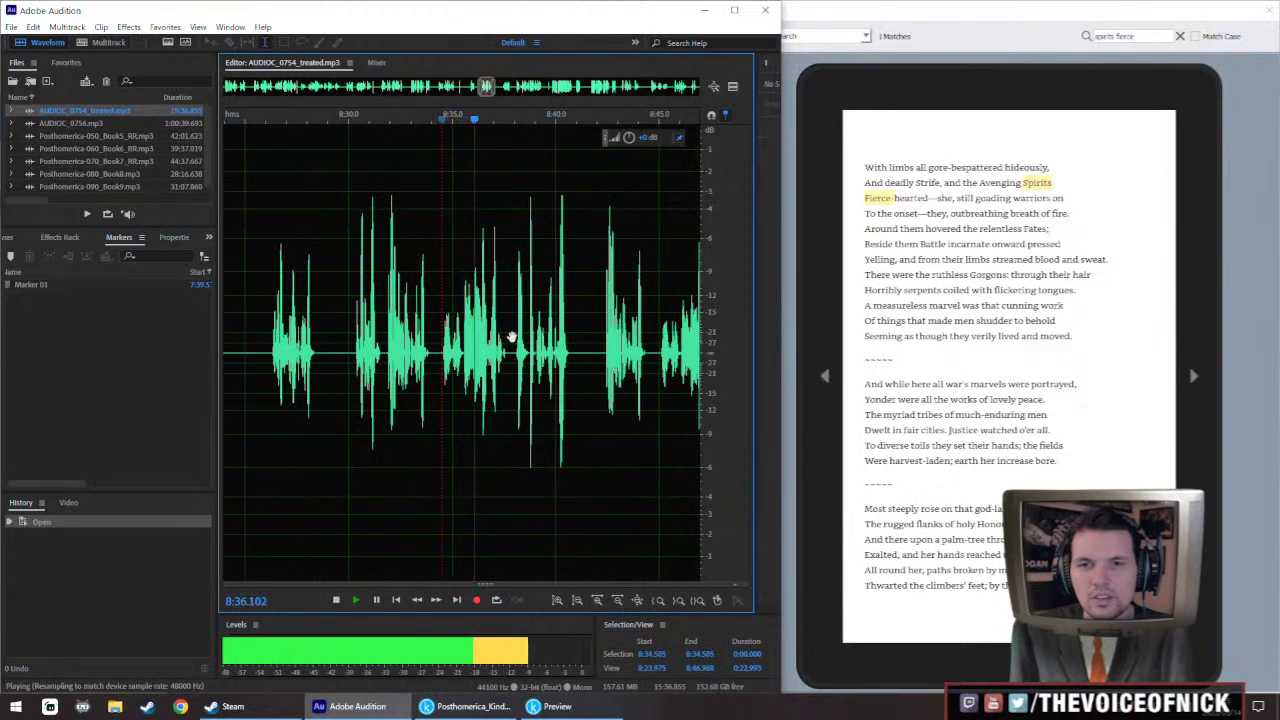
click(603, 355)
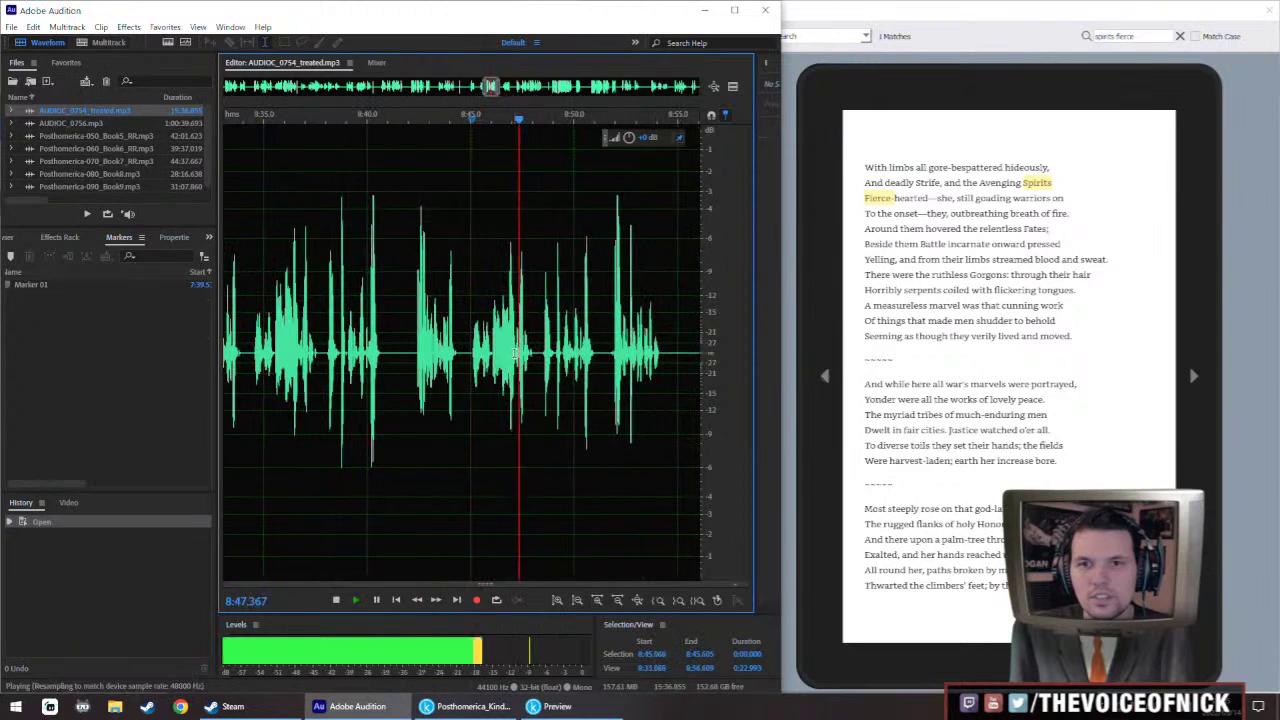
scroll(515, 355, down, 4)
key(space)
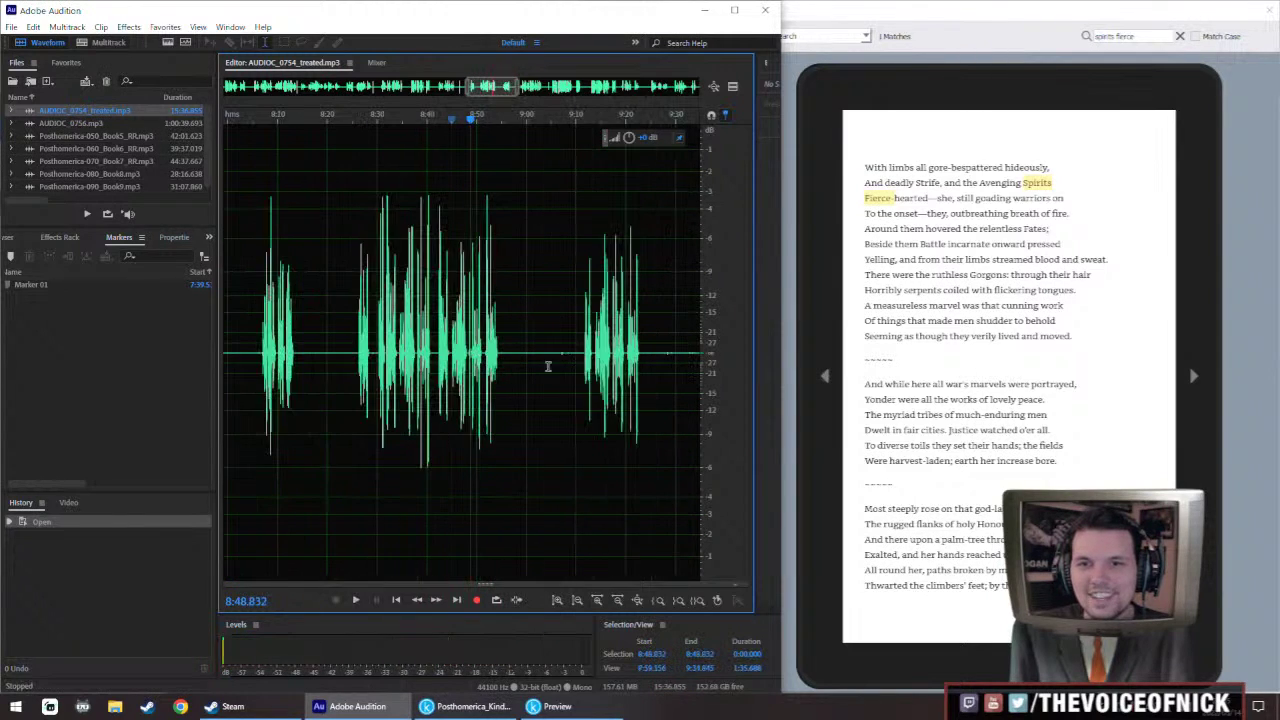
Play the takes starting at about 9:13.8 and 9:40 in the AUDIOC_0754_treated.mp3 recording
click(596, 355)
key(space)
scroll(560, 358, up, 5)
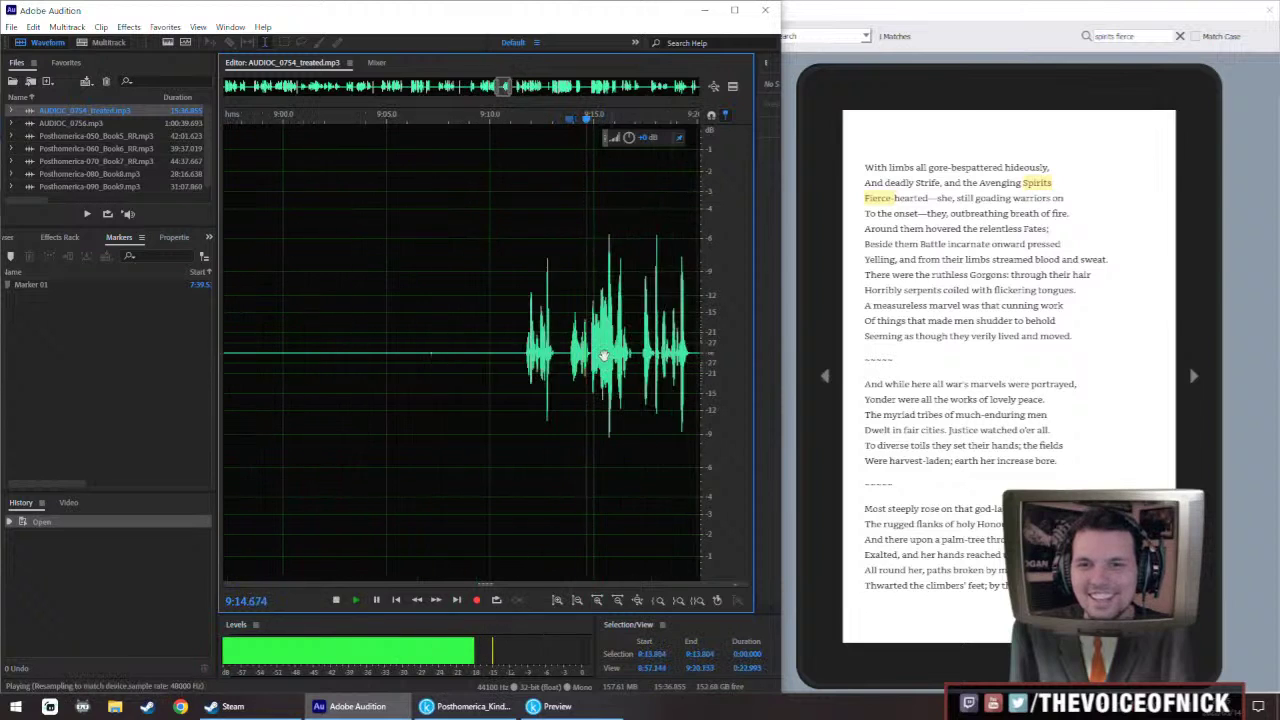
key(space)
scroll(582, 353, down, 3)
scroll(575, 355, down, 3)
click(512, 358)
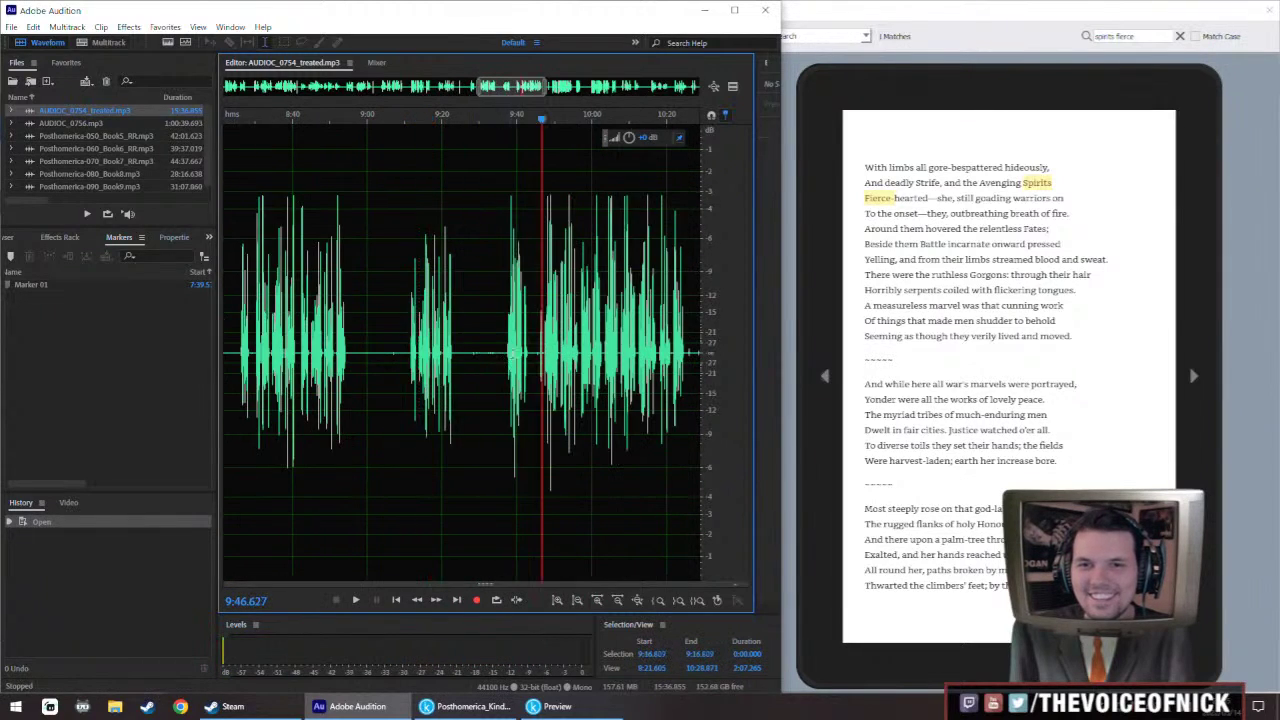
key(space)
scroll(512, 358, up, 4)
key(space)
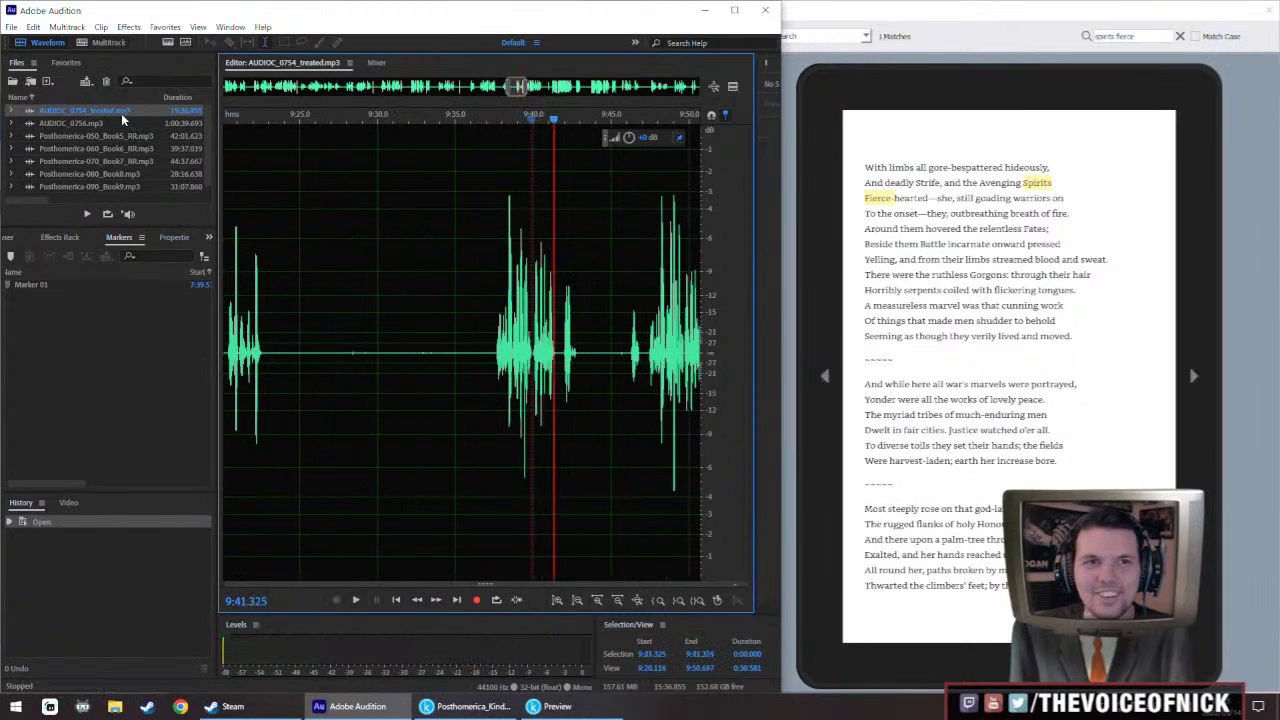
Return to Posthomerica-050_Book5_RR.mp3 and play the "fought for zeus" marked passage from about 6:03.4
double_click(99, 131)
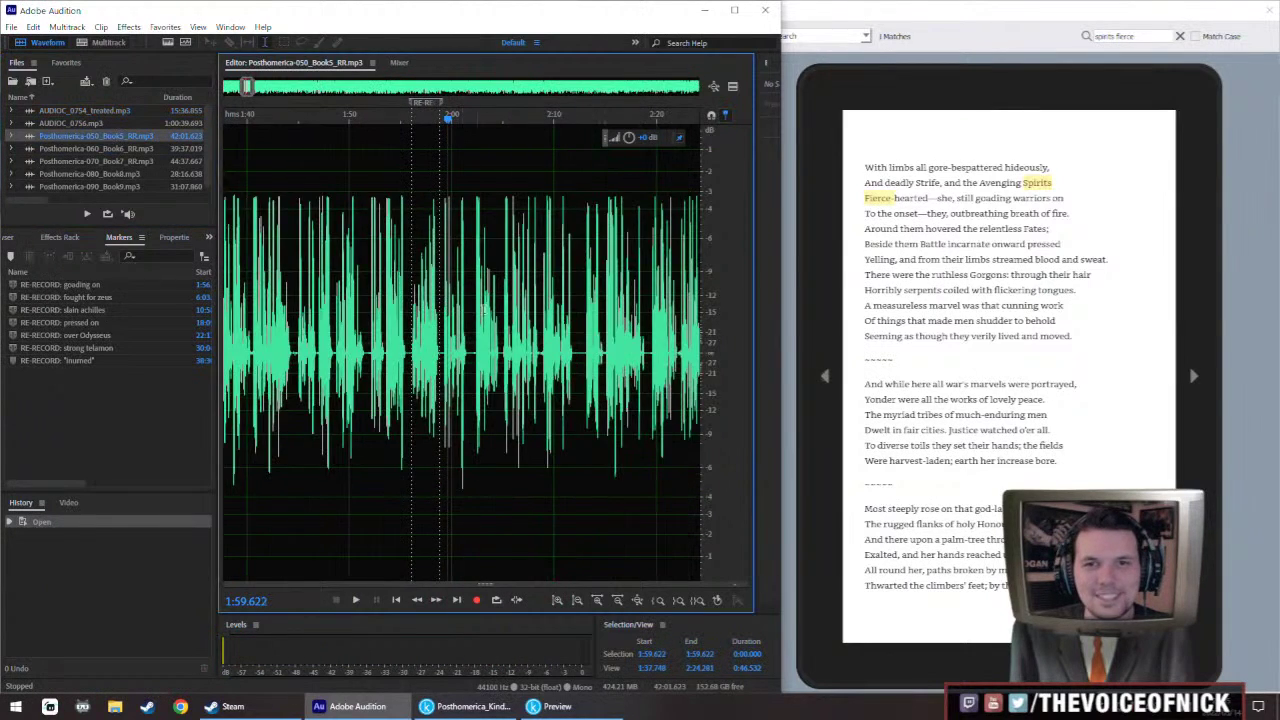
scroll(406, 294, down, 6)
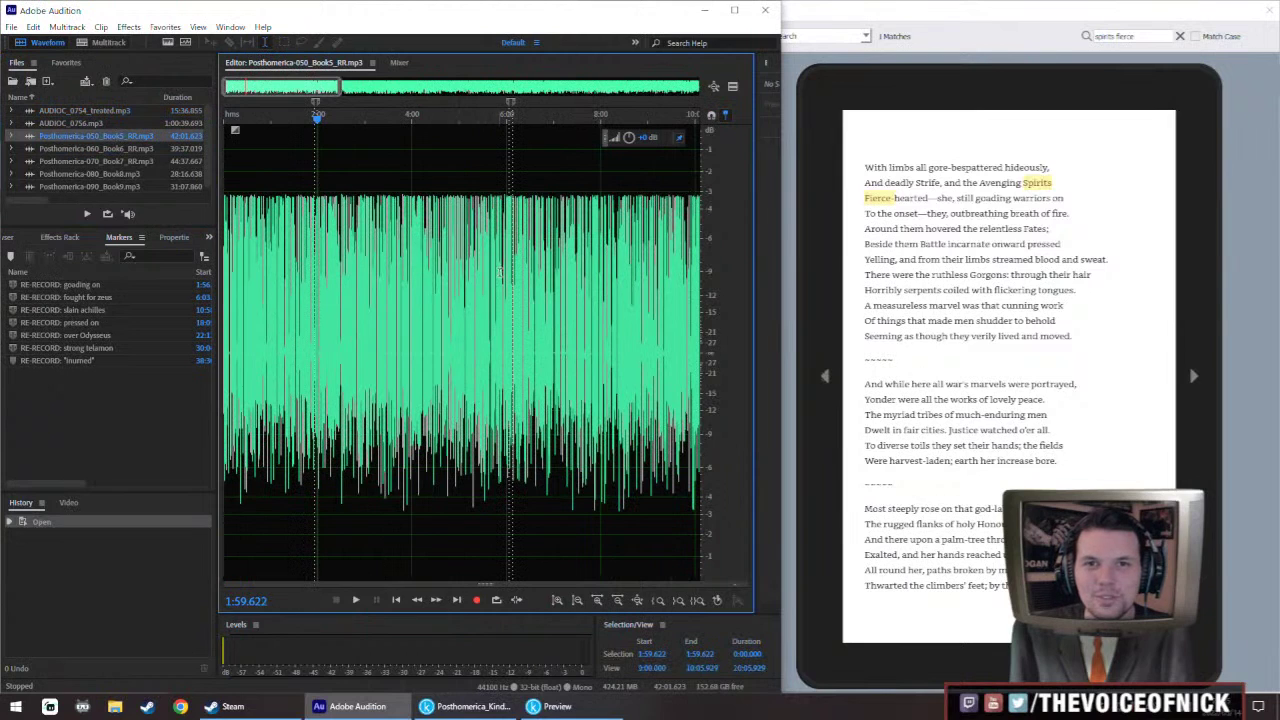
scroll(500, 272, up, 10)
click(514, 330)
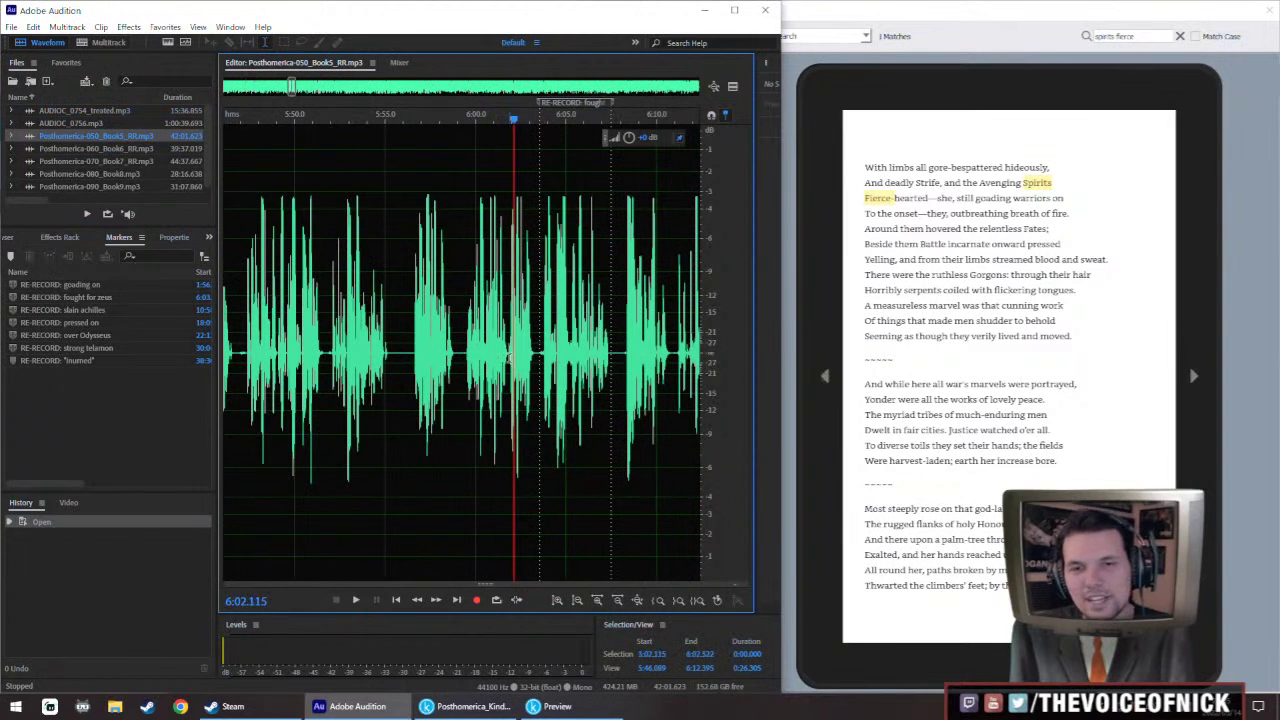
scroll(510, 358, up, 5)
click(353, 360)
click(436, 366)
key(space)
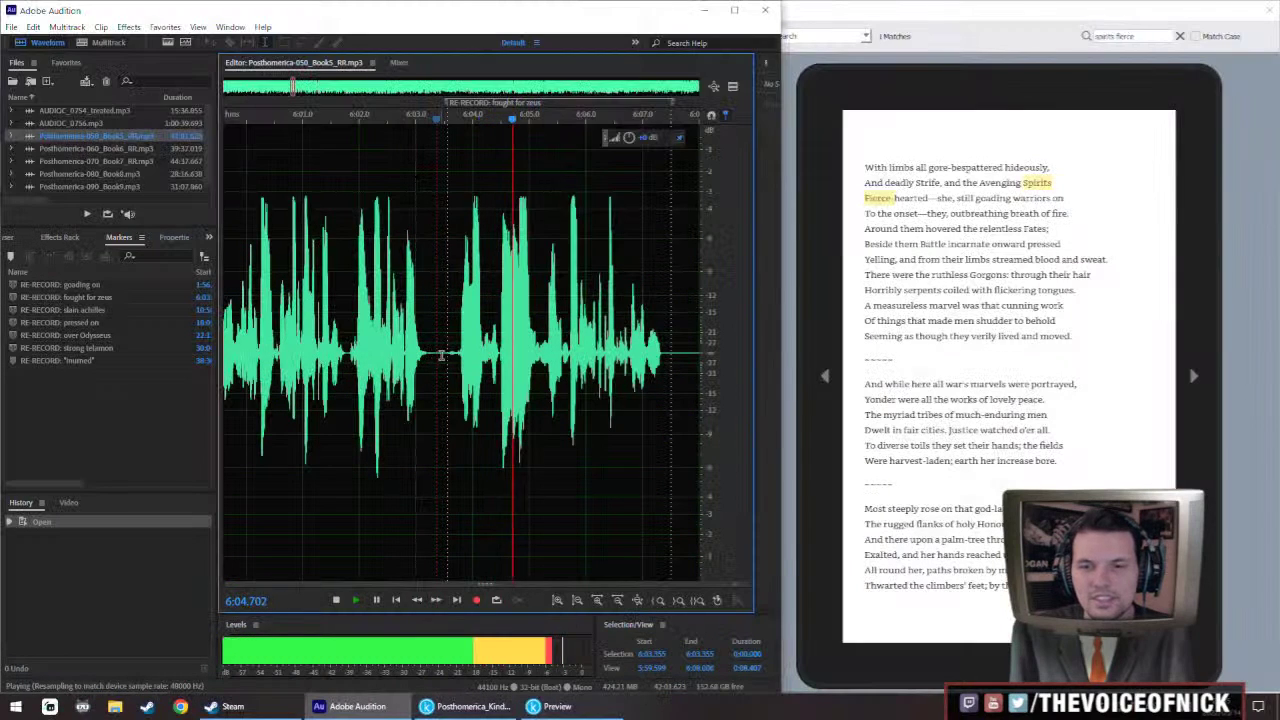
Search the Kindle preview text for "all around fierce" to find the matching passage
click(1110, 36)
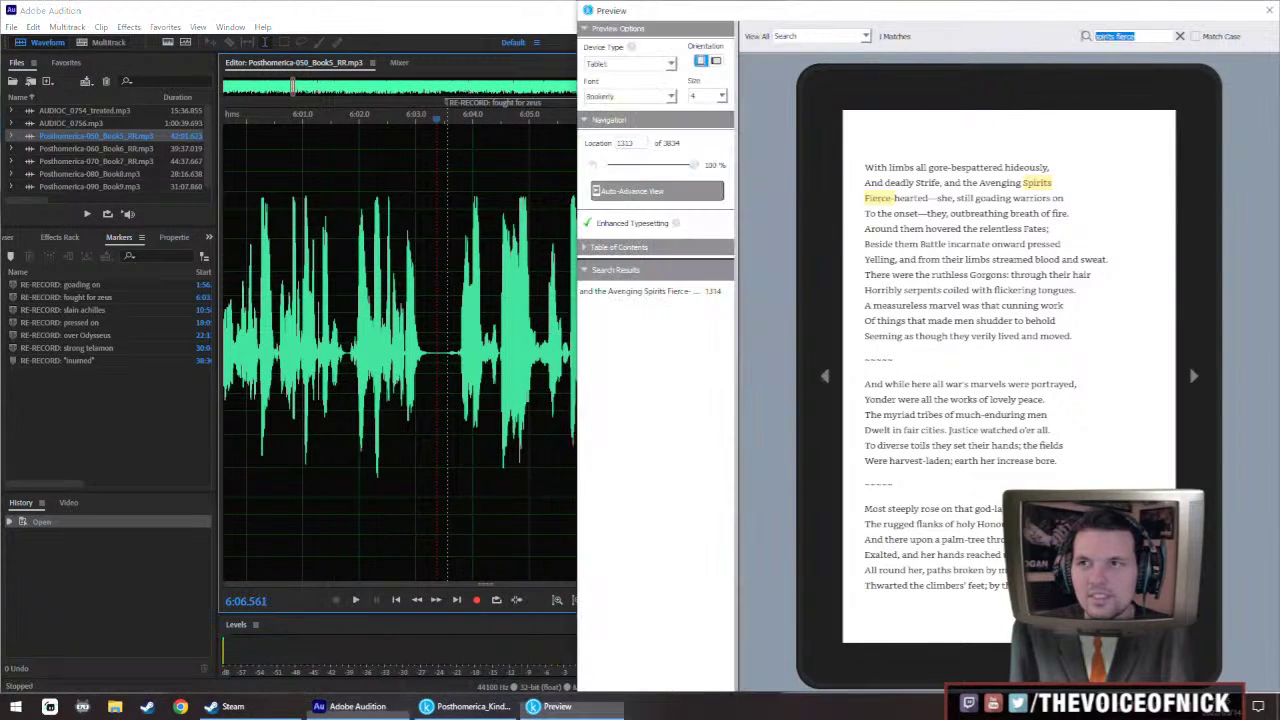
text(all around fierce)
key(Return)
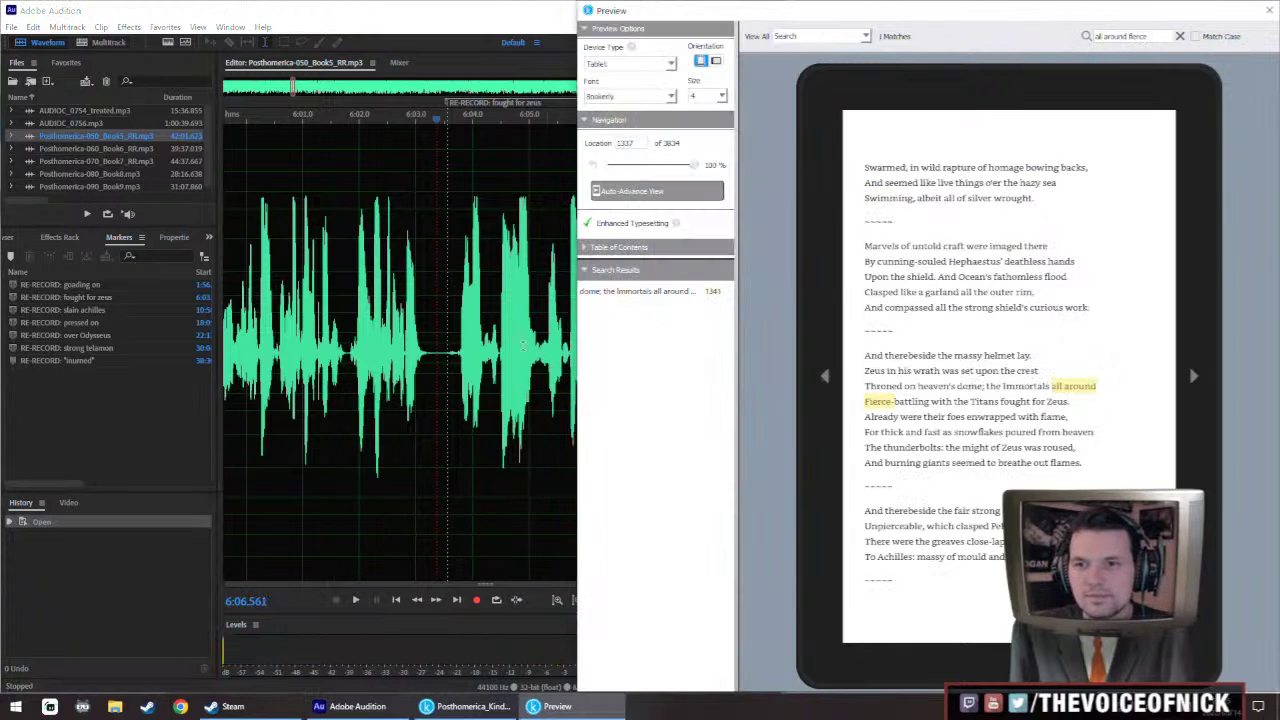
Return to Adobe Audition and replay the "fought for zeus" line from about 6:03.0 against the book text
click(410, 372)
key(space)
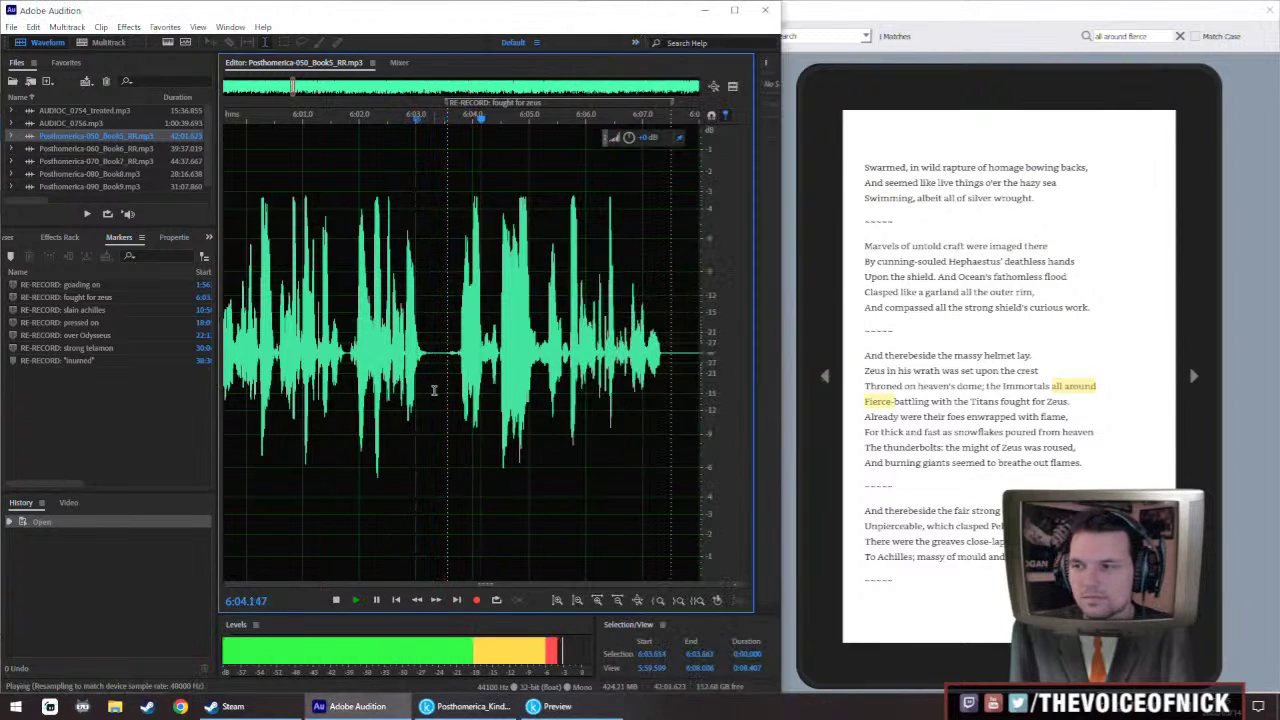
scroll(433, 300, down, 2)
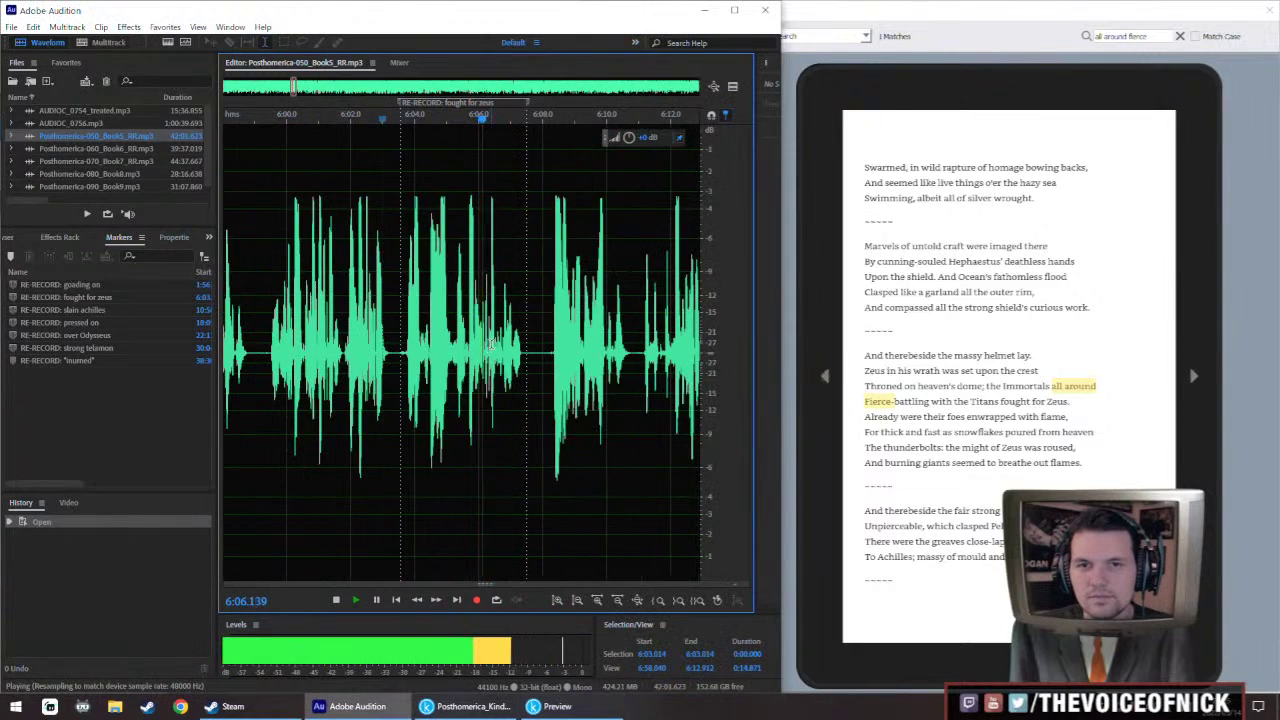
Open the AUDIOC_0756.mp3 recording and sample its raw audio at about 7:03 and 55:48
double_click(104, 112)
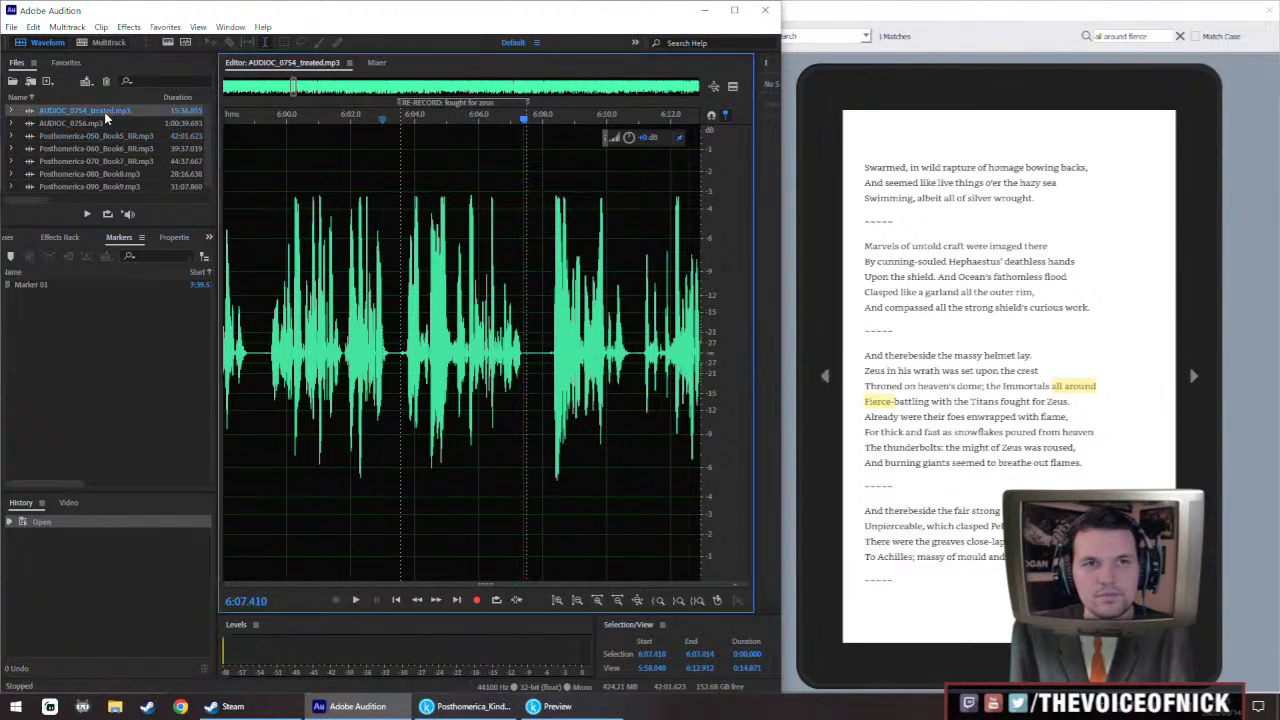
double_click(94, 122)
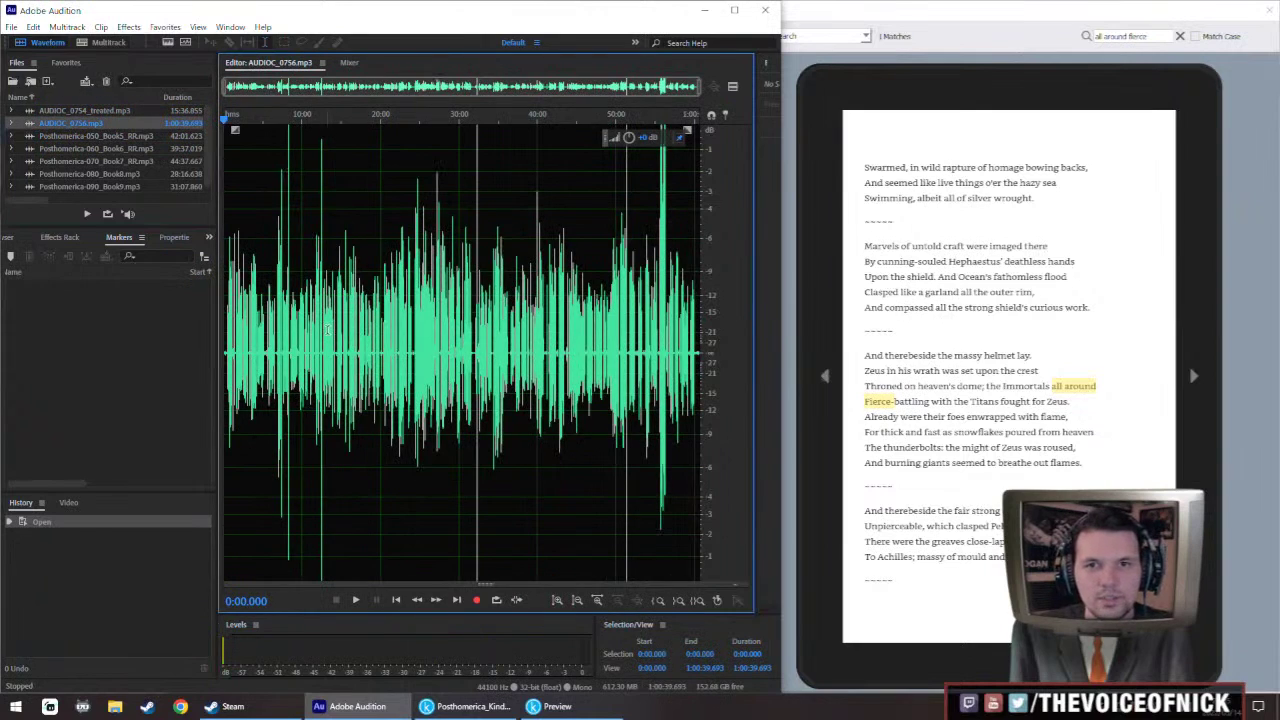
click(279, 315)
key(space)
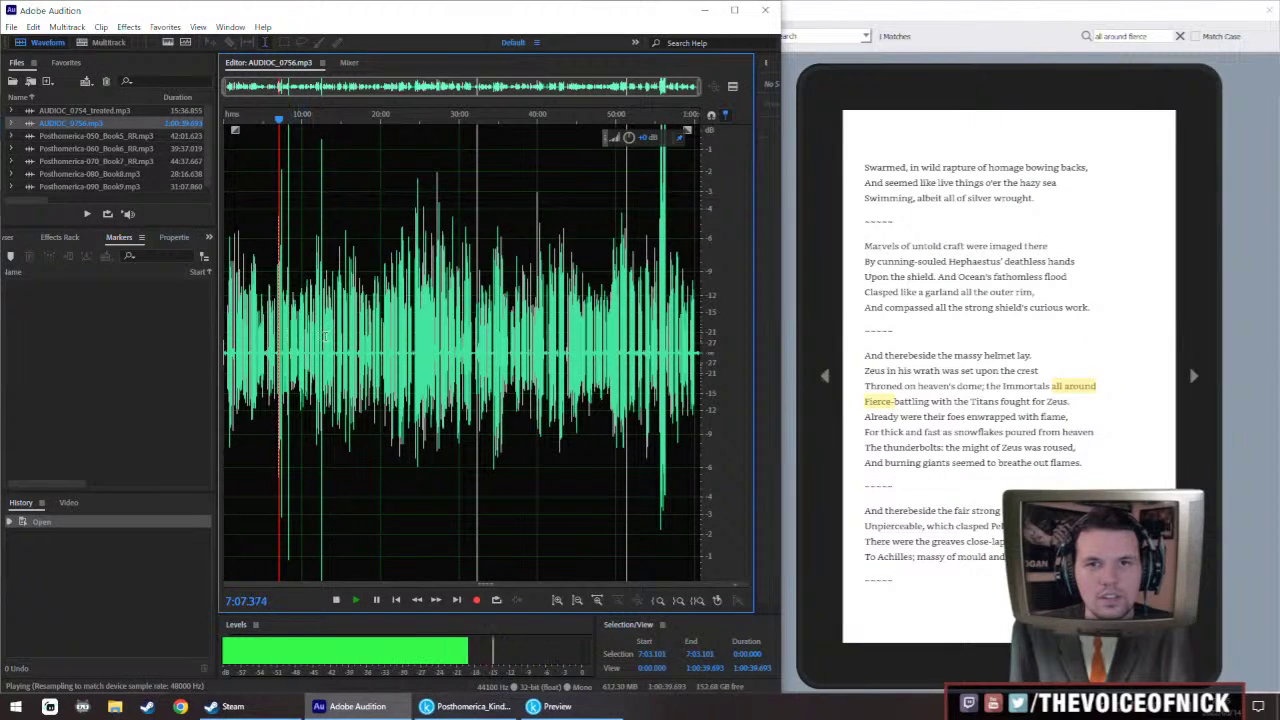
key(space)
scroll(656, 280, up, 5)
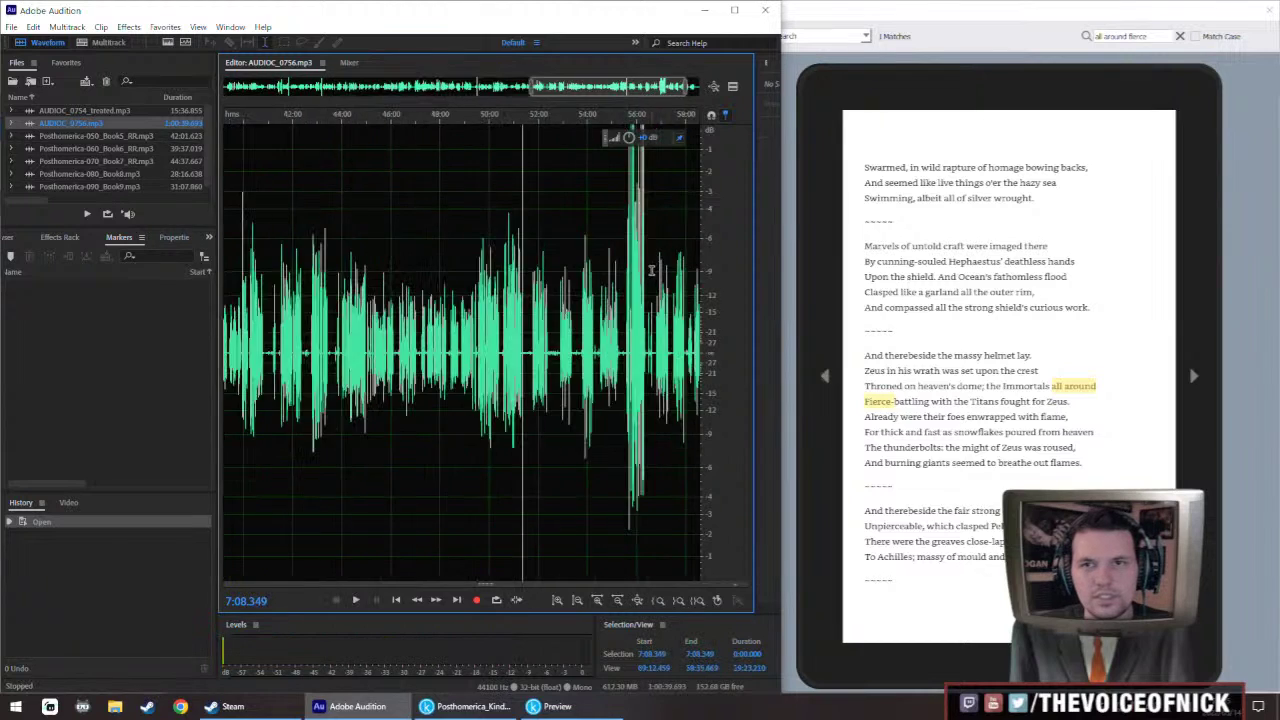
click(527, 339)
key(space)
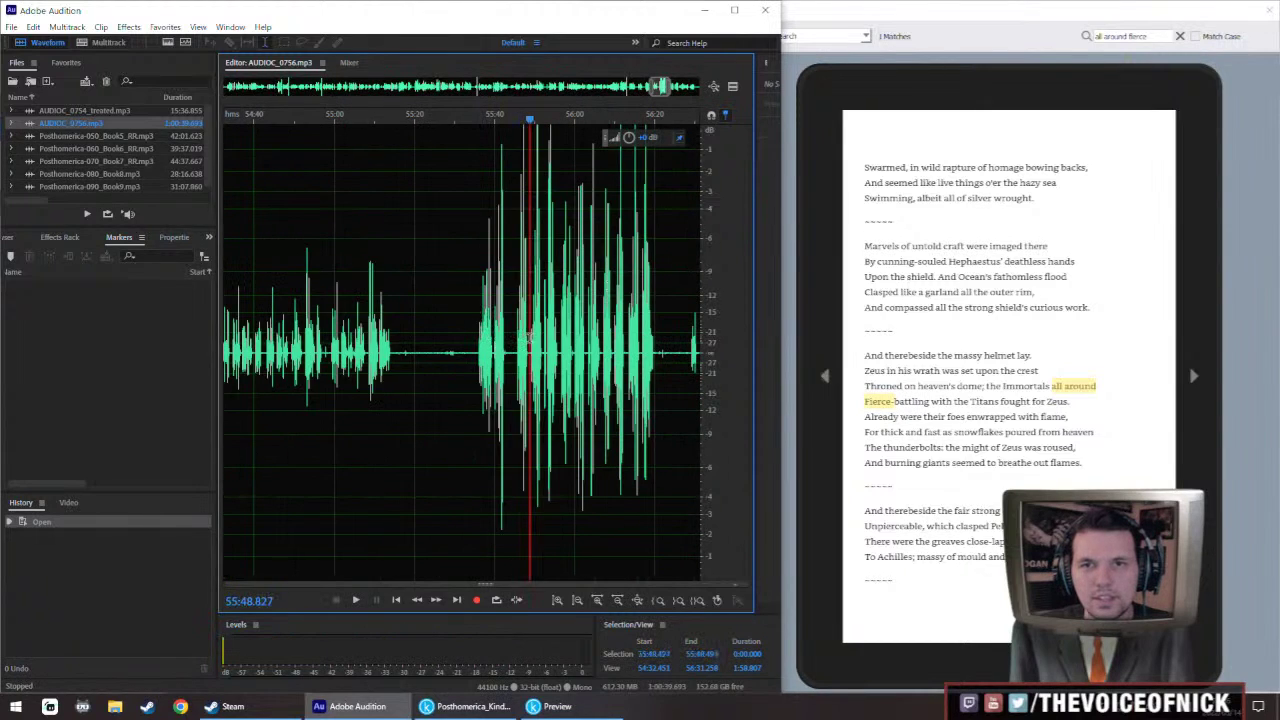
key(space)
Apply Effects Rack processing to the whole AUDIOC_0756.mp3 recording in three successive passes
scroll(411, 310, down, 4)
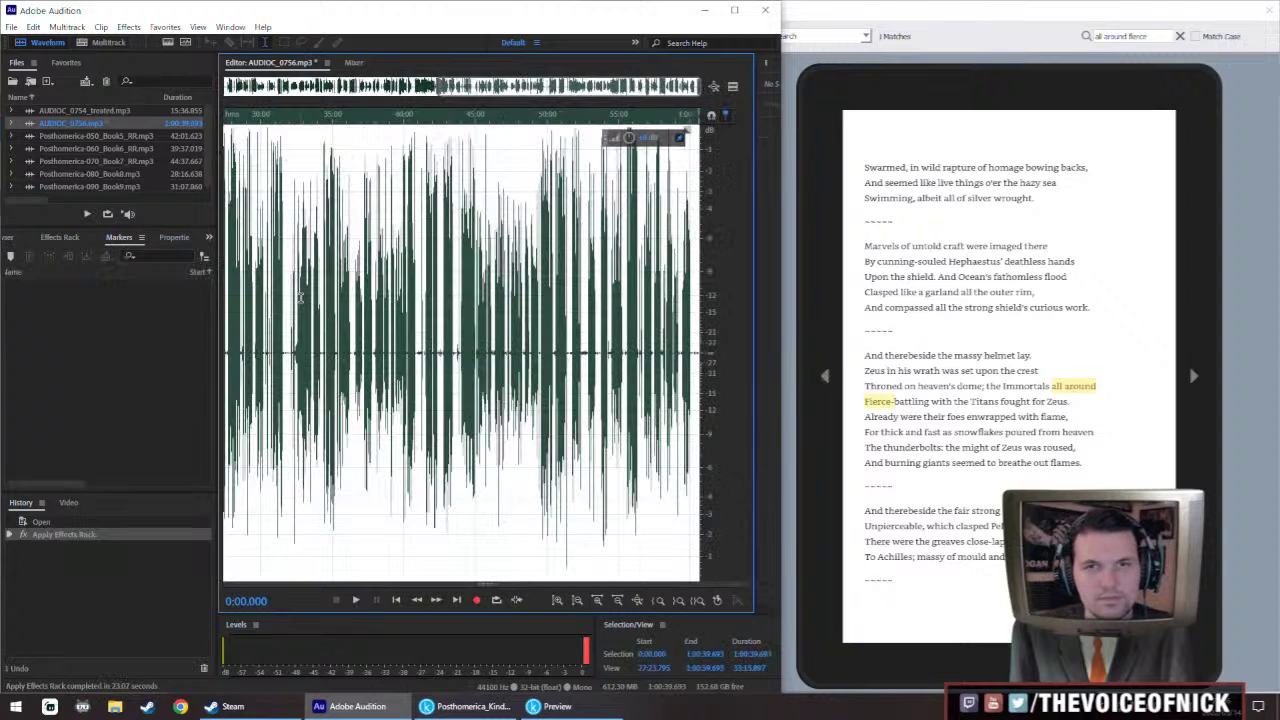
key(ctrl+shift+z)
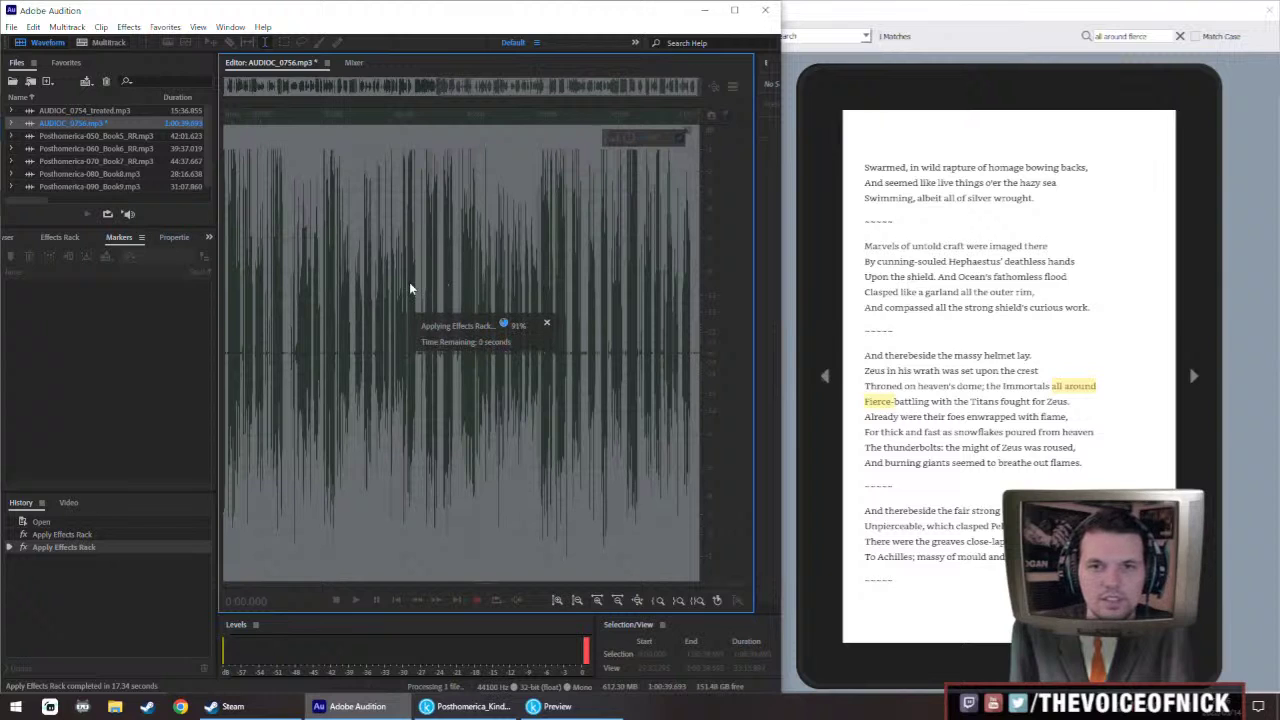
scroll(445, 352, right, 3)
Play the processed AUDIOC_0756.mp3 recording from about 42:49.6 to check the treated sound
click(410, 350)
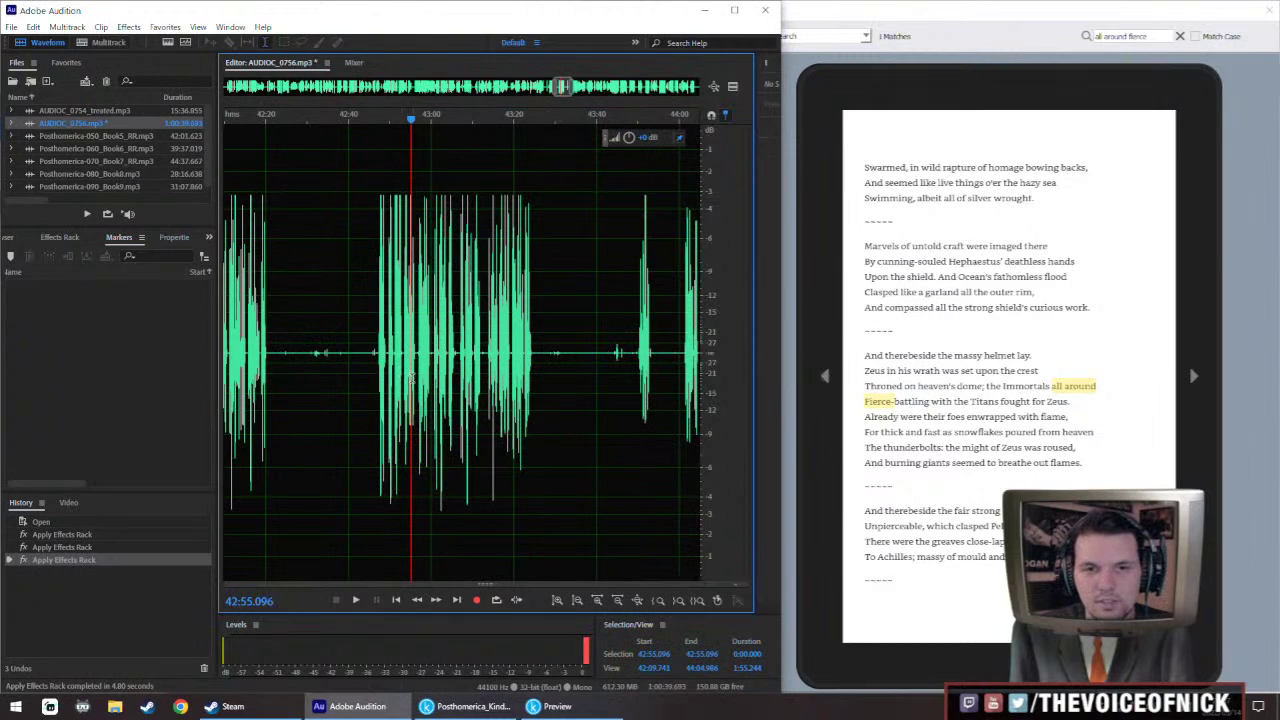
scroll(403, 360, up, 6)
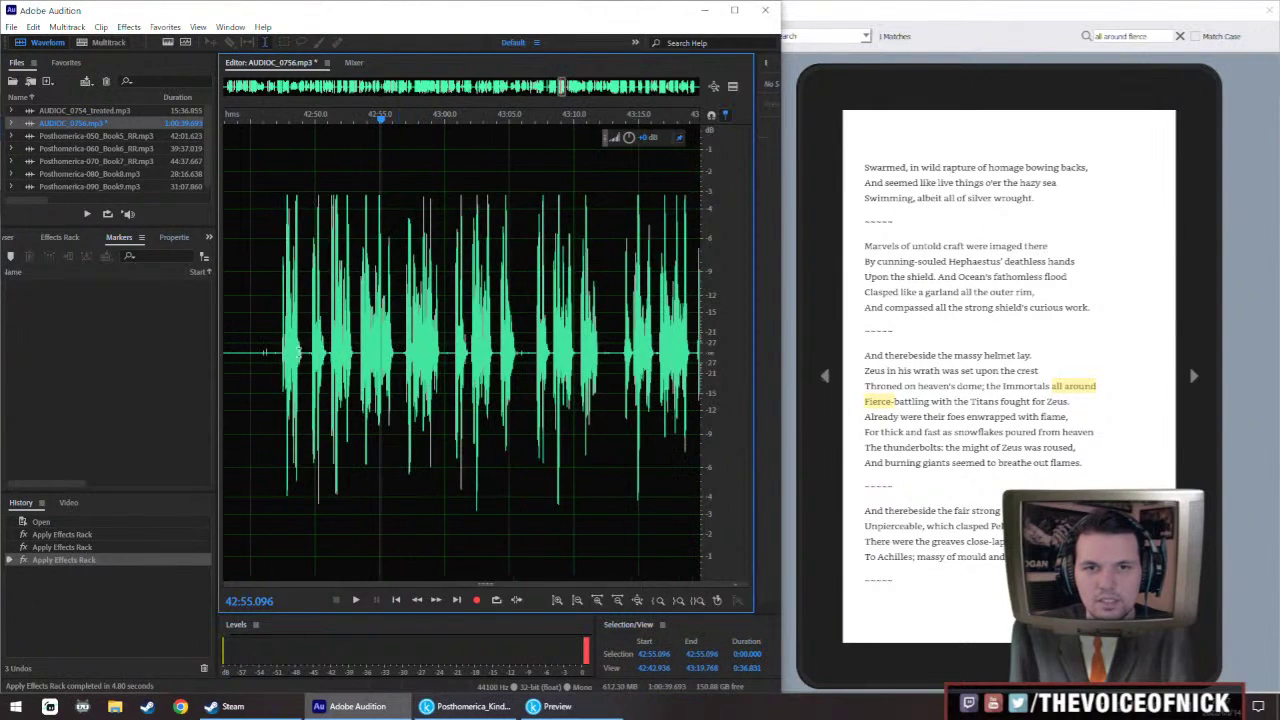
click(308, 354)
key(space)
scroll(310, 358, down, 12)
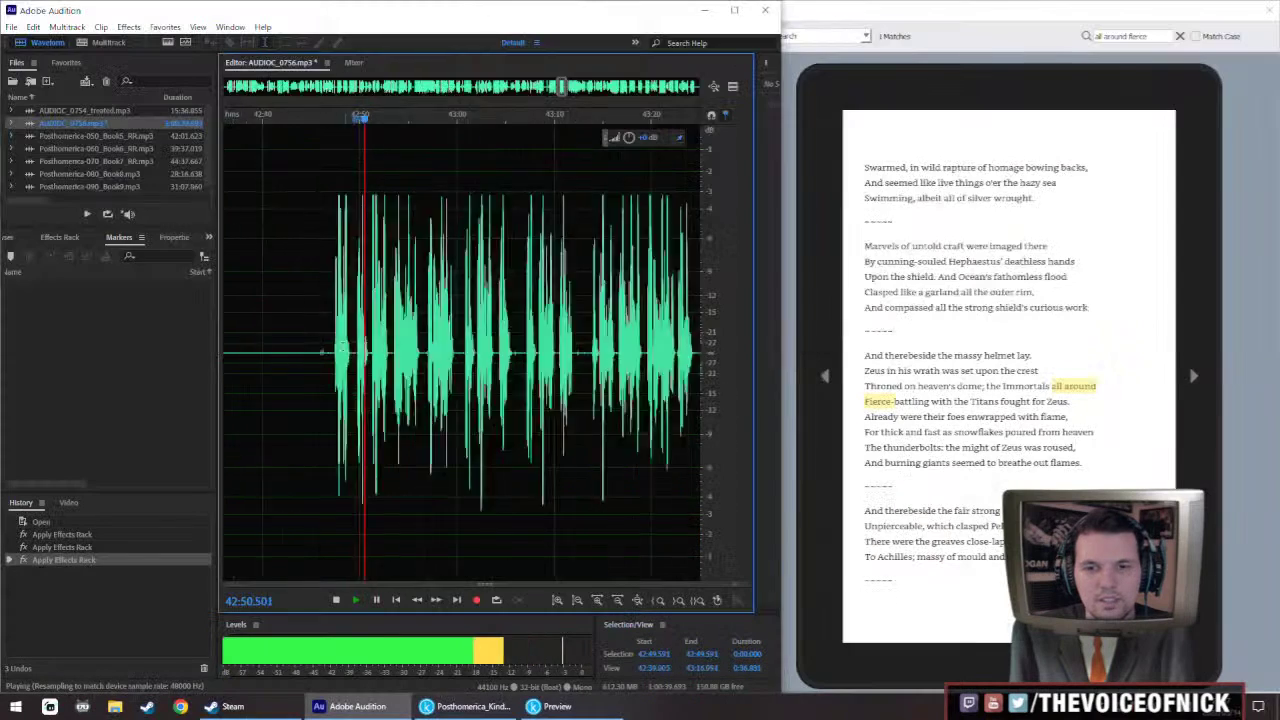
key(space)
scroll(237, 312, down, 2)
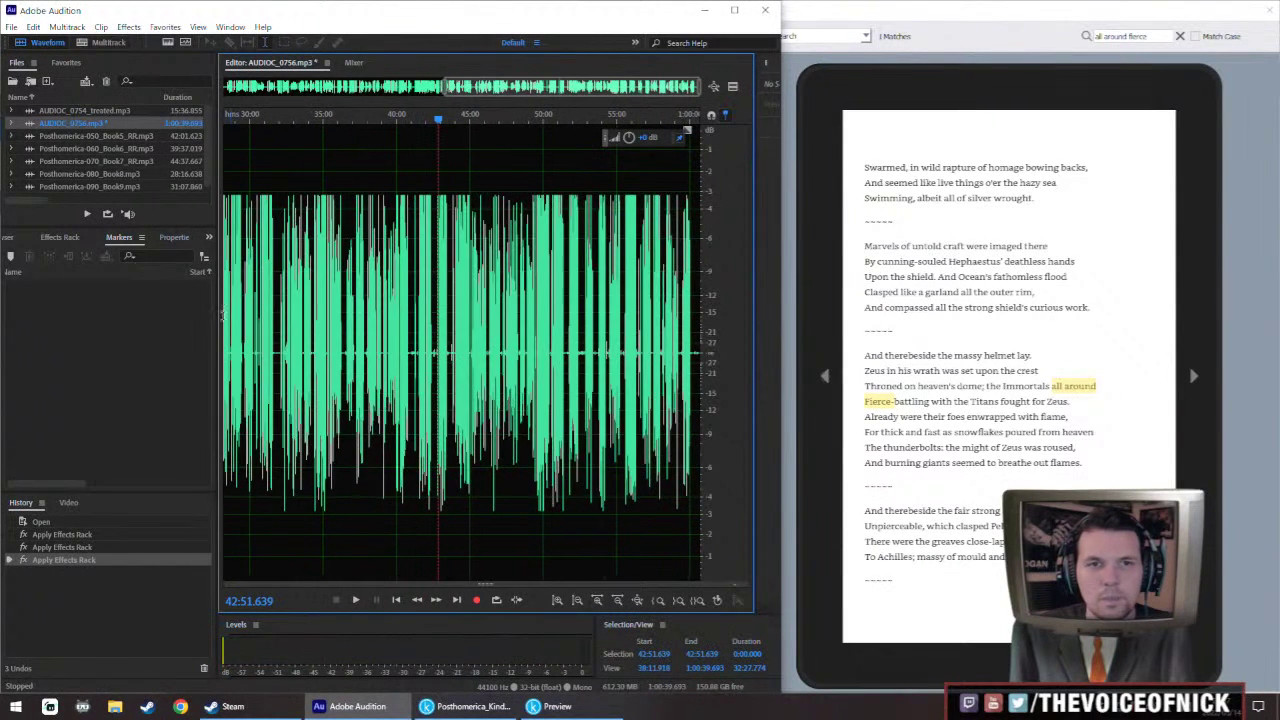
scroll(457, 90, down, 3)
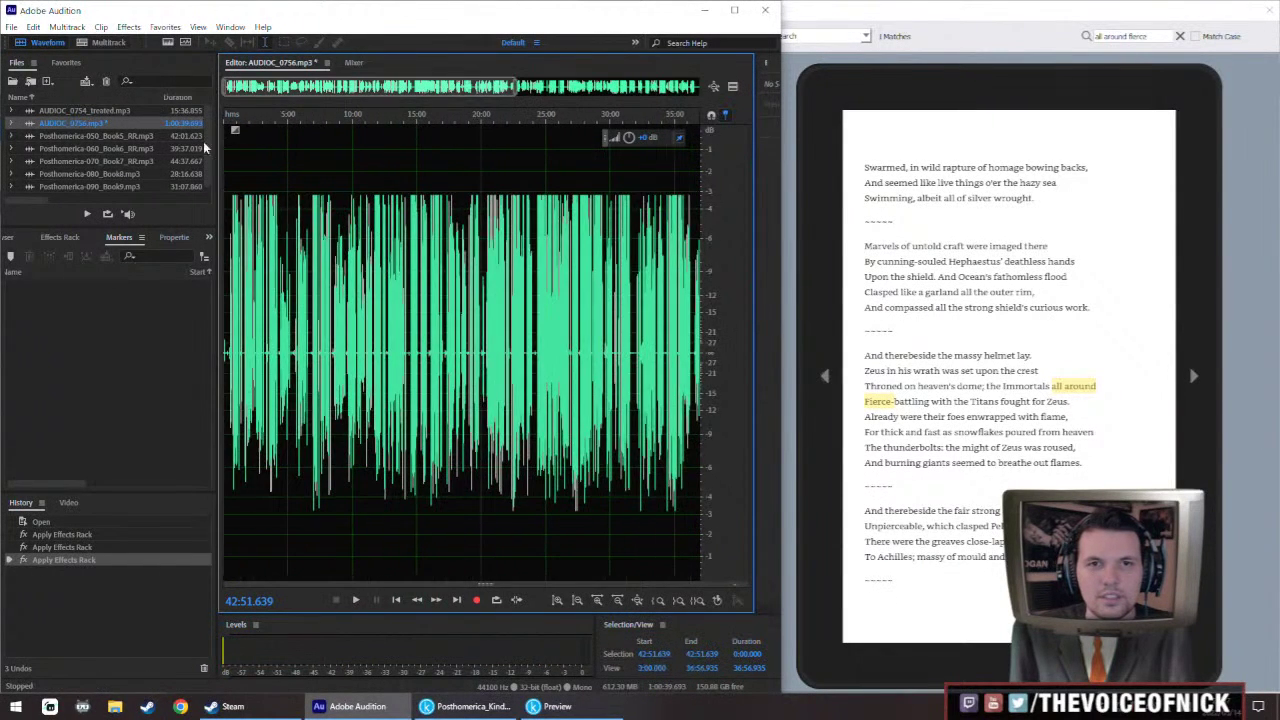
Play the processed AUDIOC_0756.mp3 recording near its start, from about 0:55
click(236, 363)
scroll(239, 363, up, 8)
drag(239, 363, 472, 410)
drag(413, 358, 410, 379)
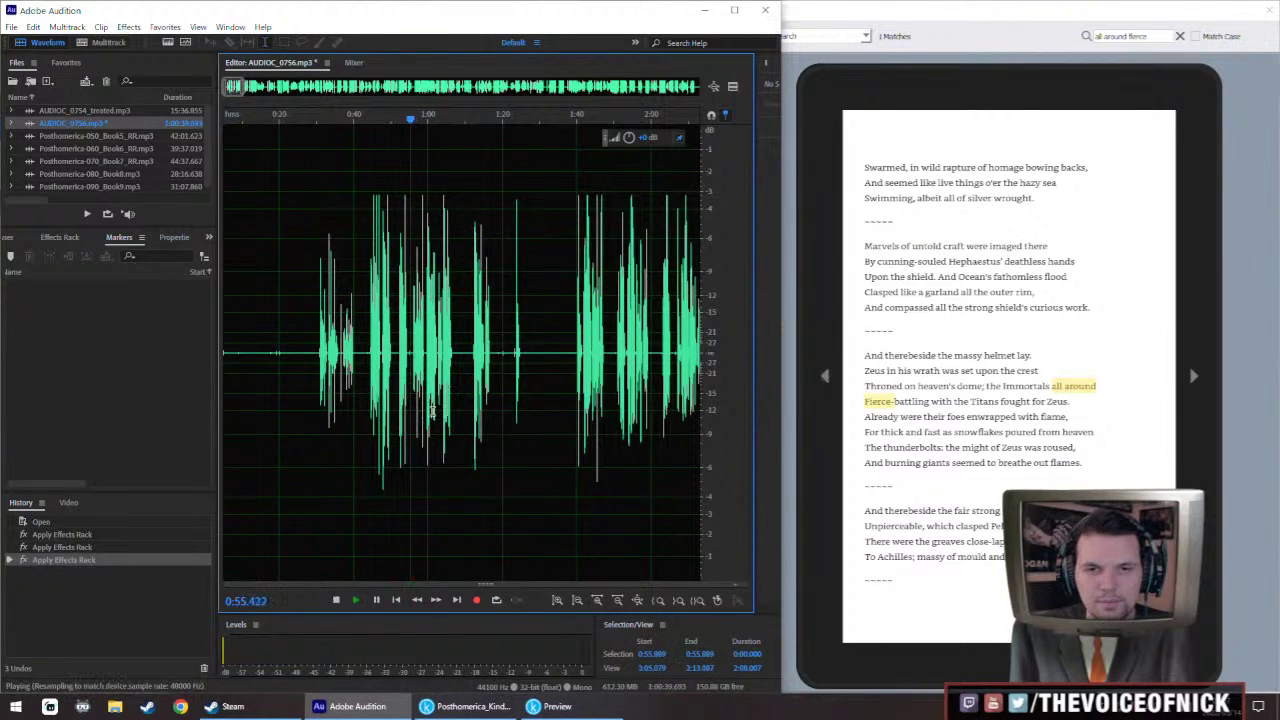
Sample the processed AUDIOC_0756.mp3 recording at its 0:55, 1:51 and 0:44 passages
scroll(431, 410, up, 2)
key(space)
scroll(431, 410, up, 1)
key(space)
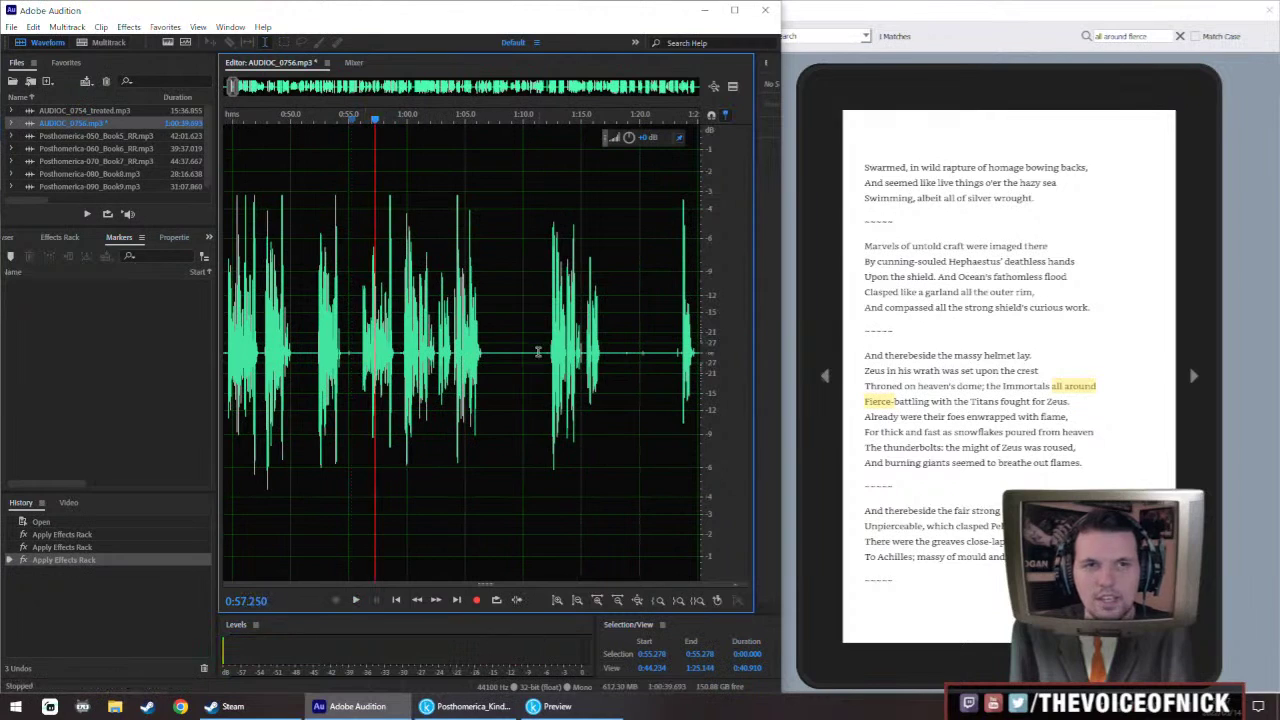
scroll(516, 315, down, 3)
scroll(516, 320, down, 2)
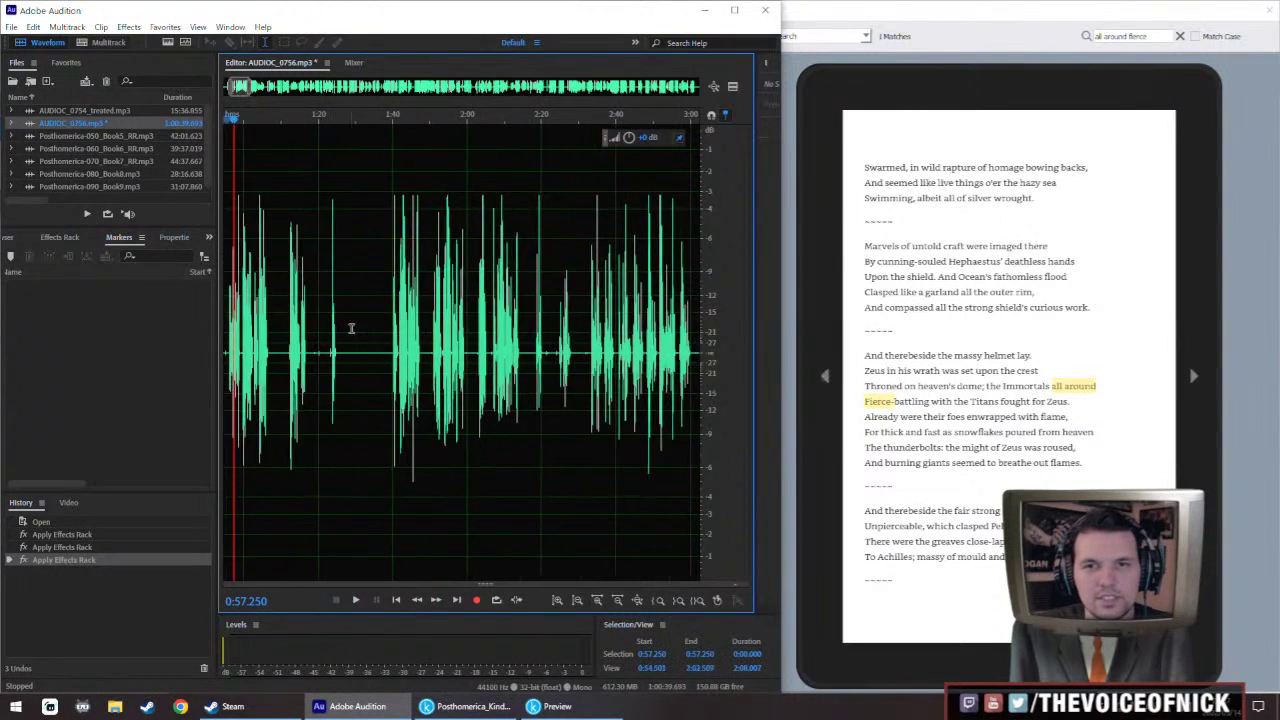
click(421, 360)
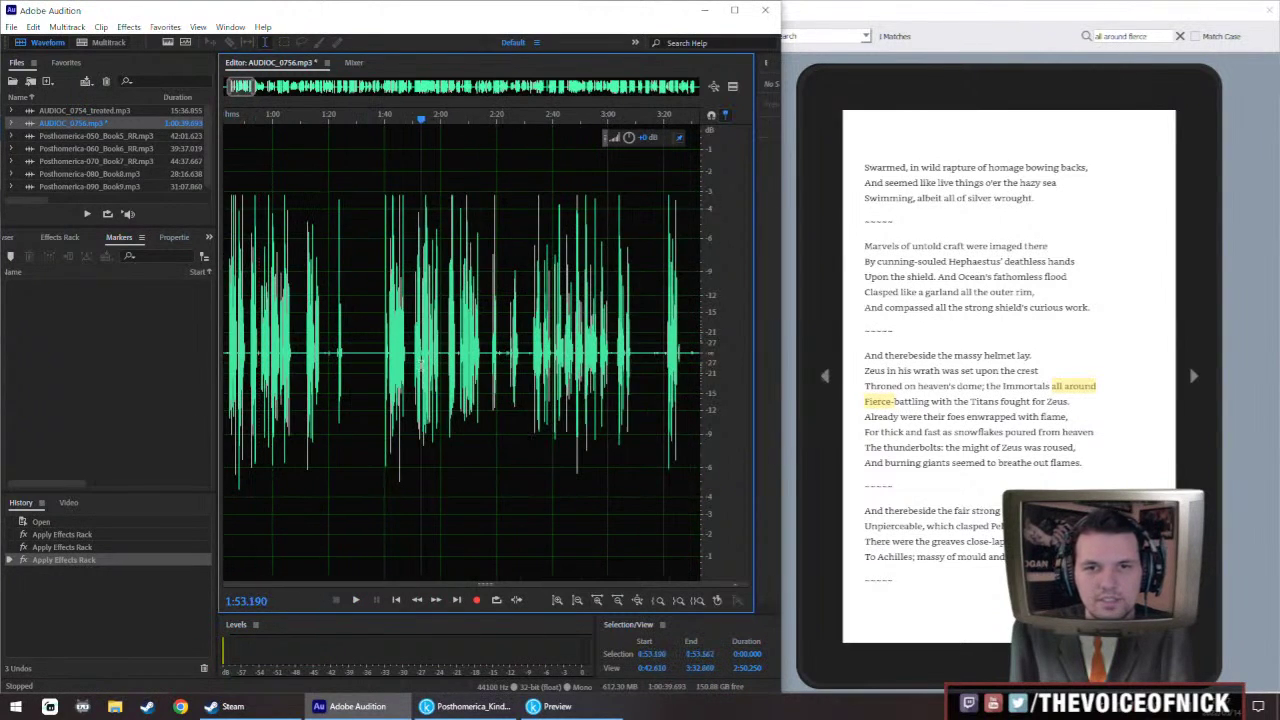
click(415, 372)
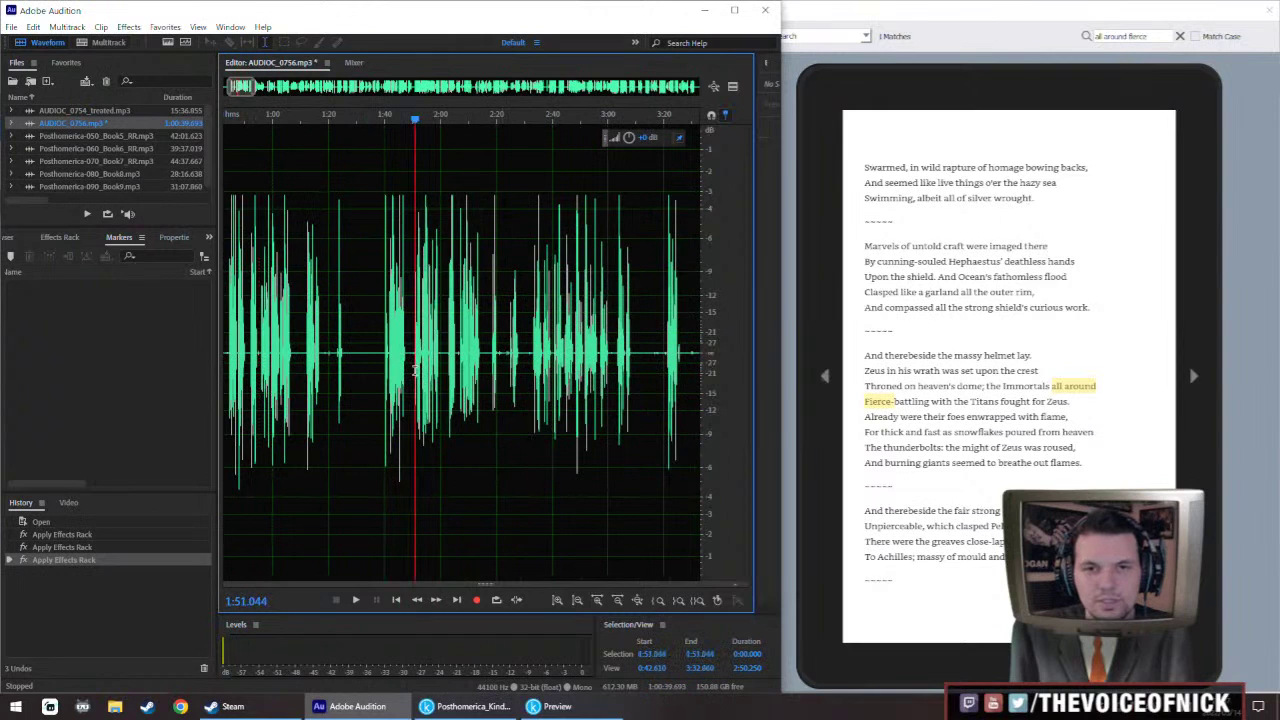
drag(228, 366, 378, 370)
click(350, 352)
scroll(356, 352, up, 5)
key(space)
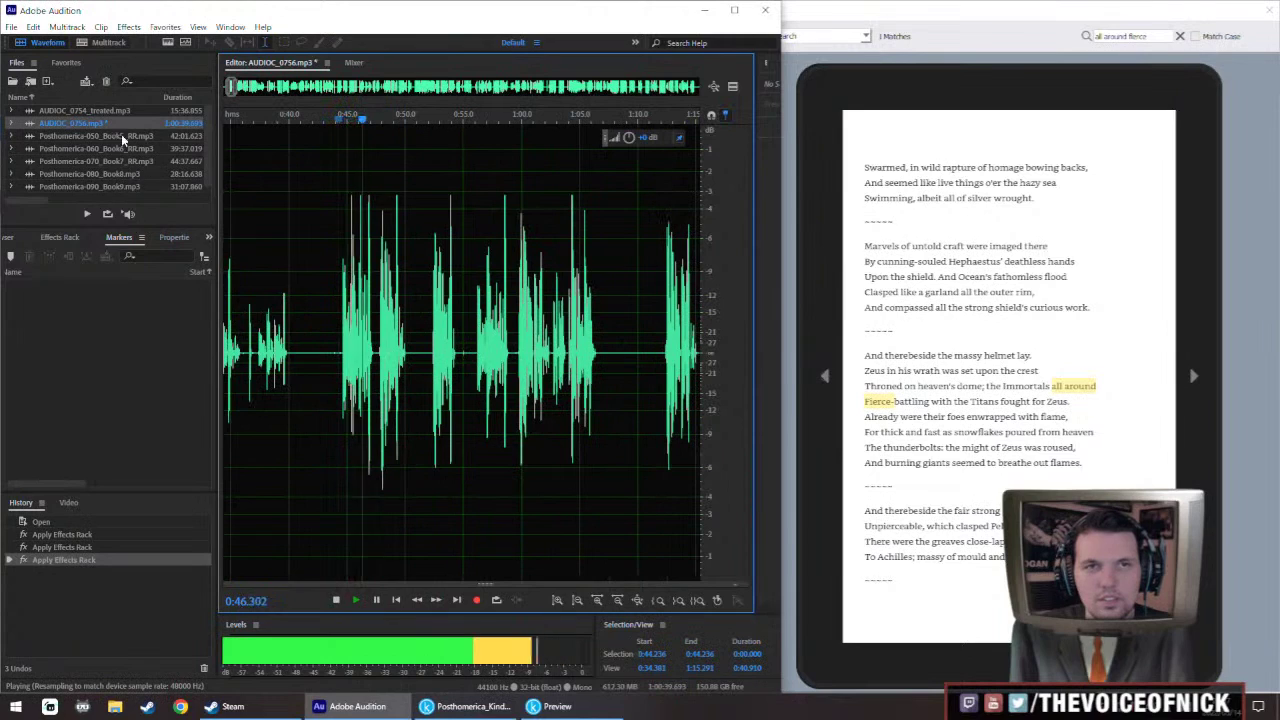
Play the "RE-RECORD: fought for zeus" passage in Posthomerica-050_Book5_RR.mp3 as a reference
double_click(88, 111)
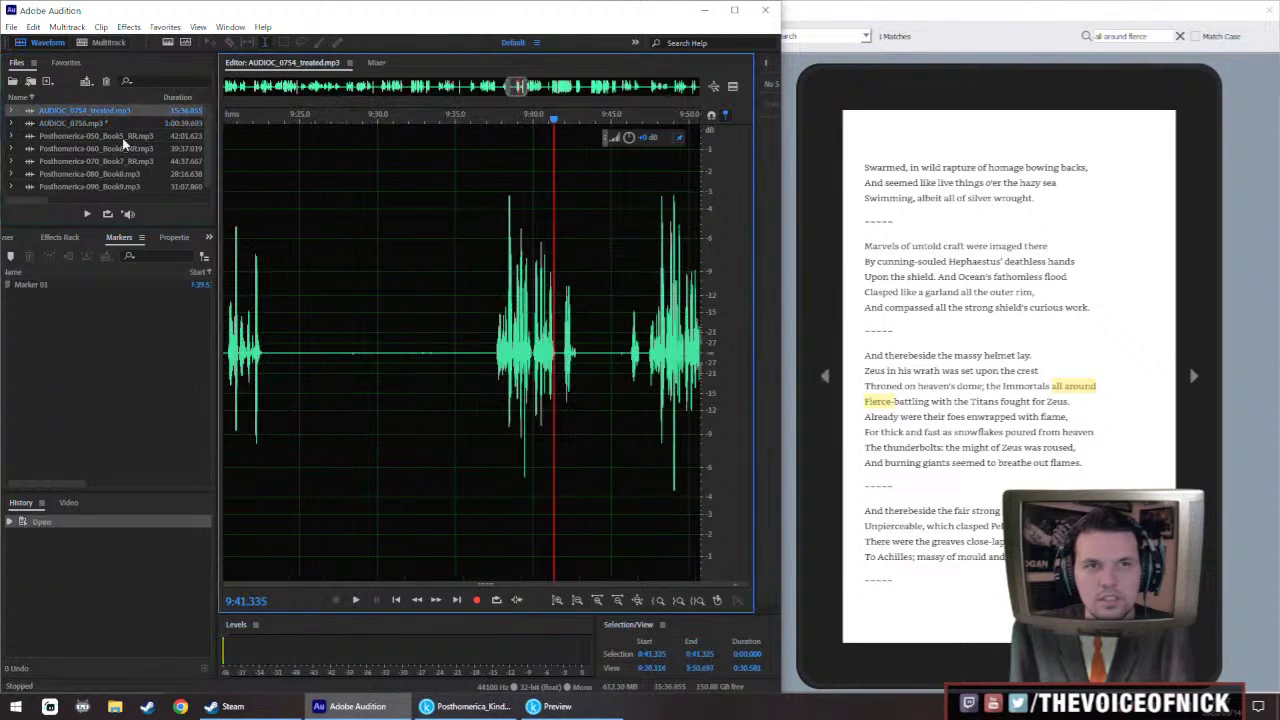
double_click(123, 137)
key(space)
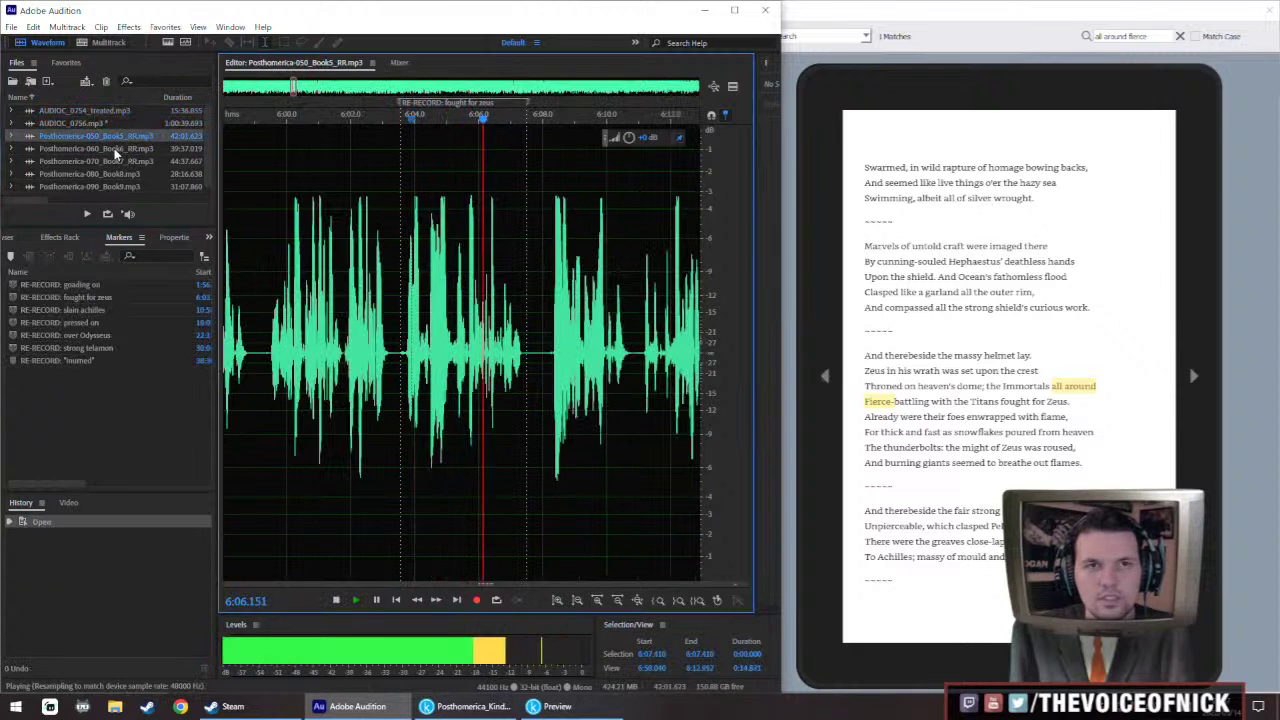
Sample AUDIOC_0754_treated.mp3 from about 10:53 and 10:59 in search of the "fought for Zeus" line
click(102, 114)
double_click(102, 114)
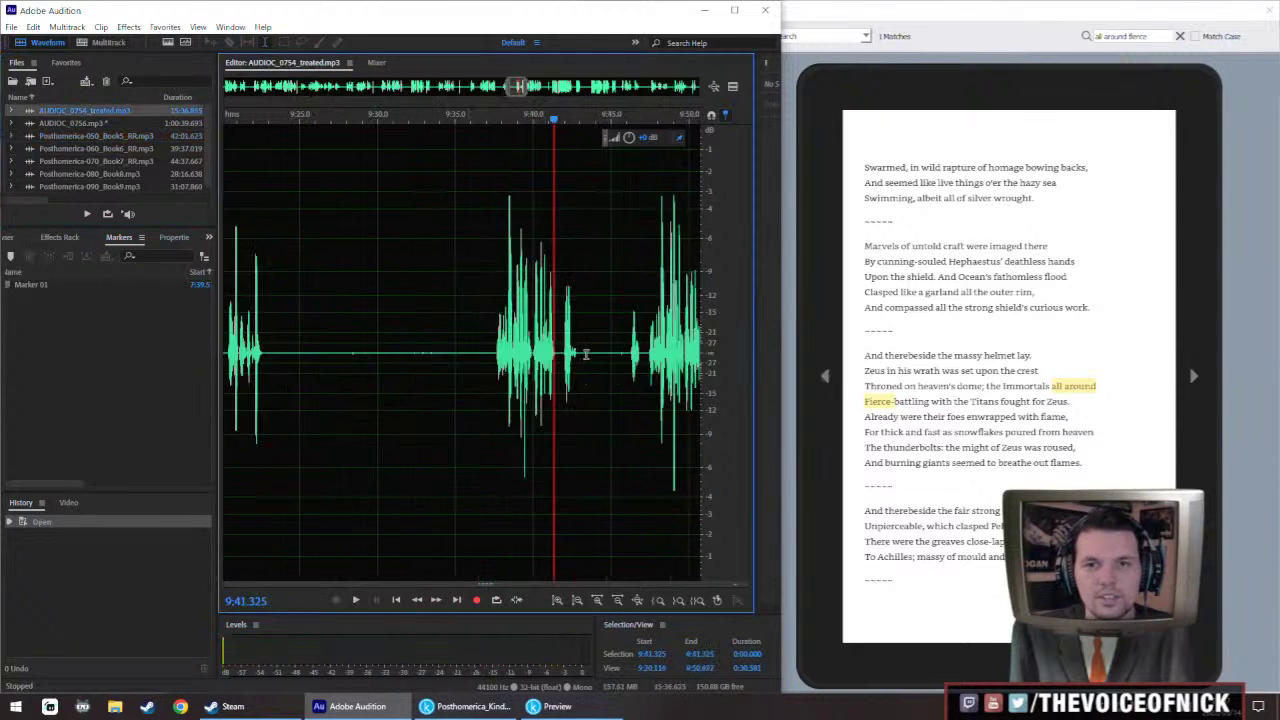
scroll(554, 357, up, 5)
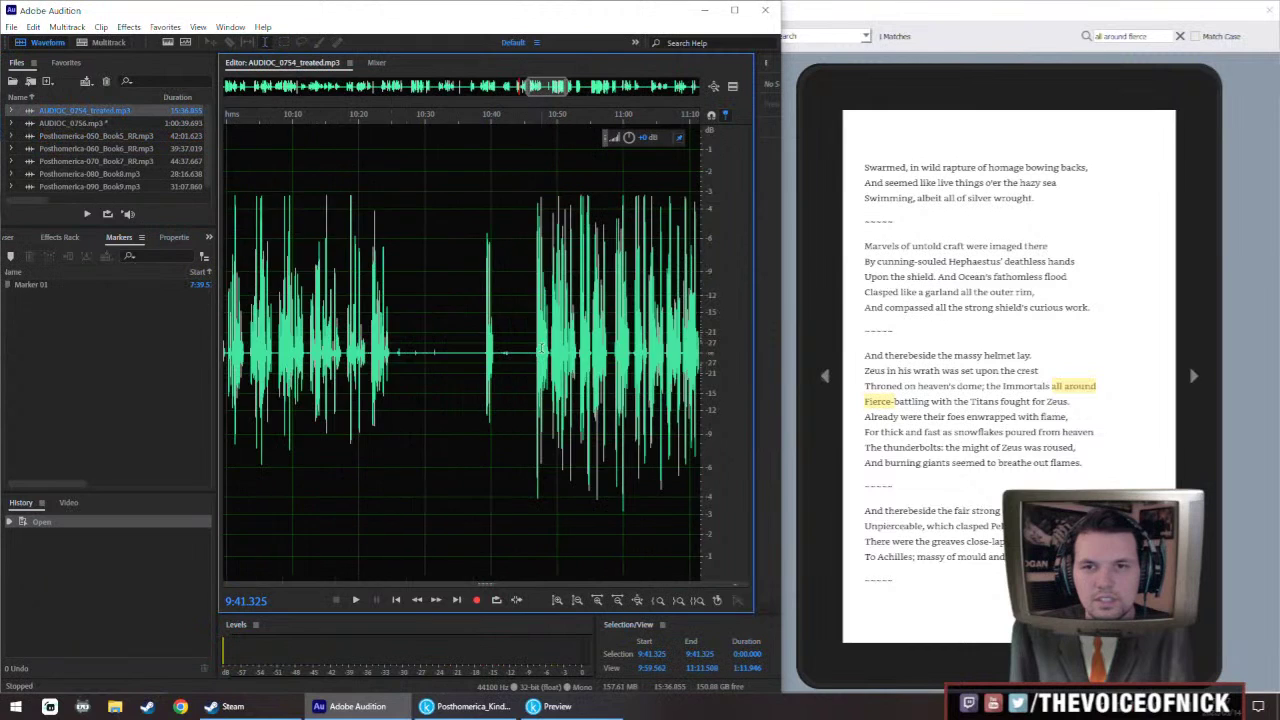
scroll(549, 350, up, 2)
key(space)
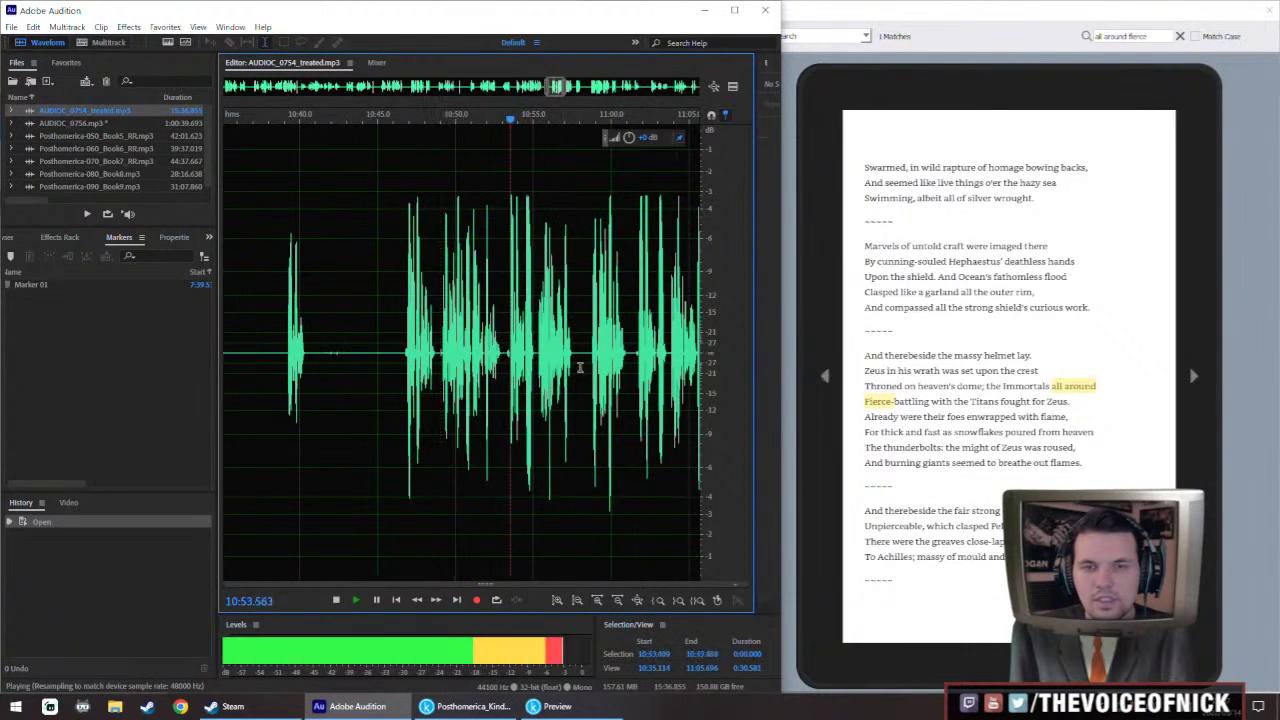
click(470, 378)
click(498, 370)
scroll(430, 366, down, 3)
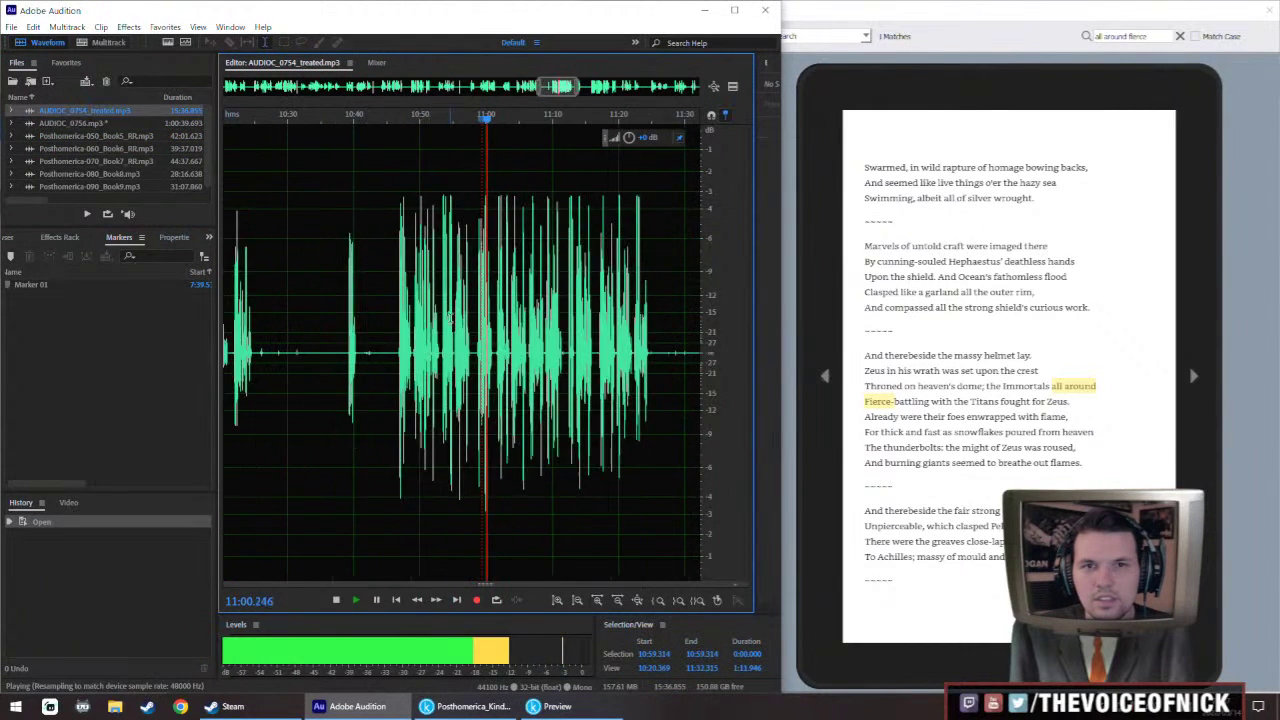
key(space)
scroll(390, 318, down, 2)
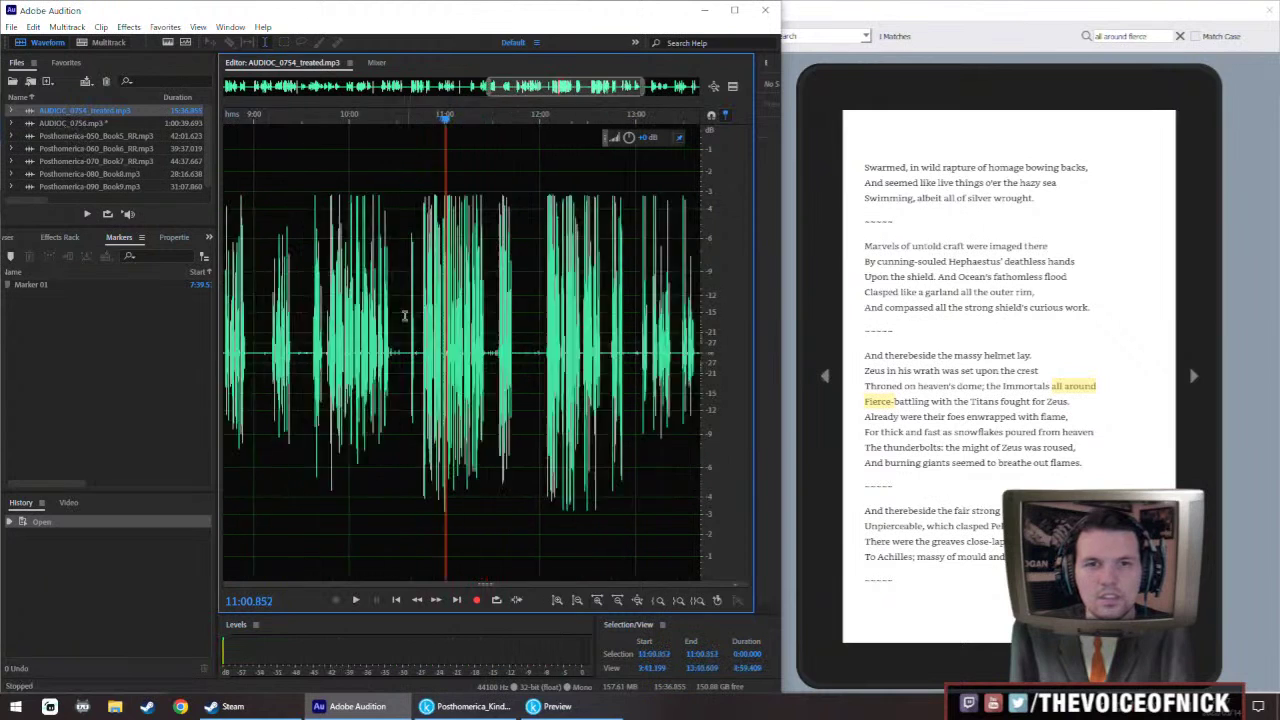
Play earlier parts of AUDIOC_0754_treated.mp3, from about 10:08 and 9:51
click(390, 318)
key(space)
scroll(388, 318, up, 2)
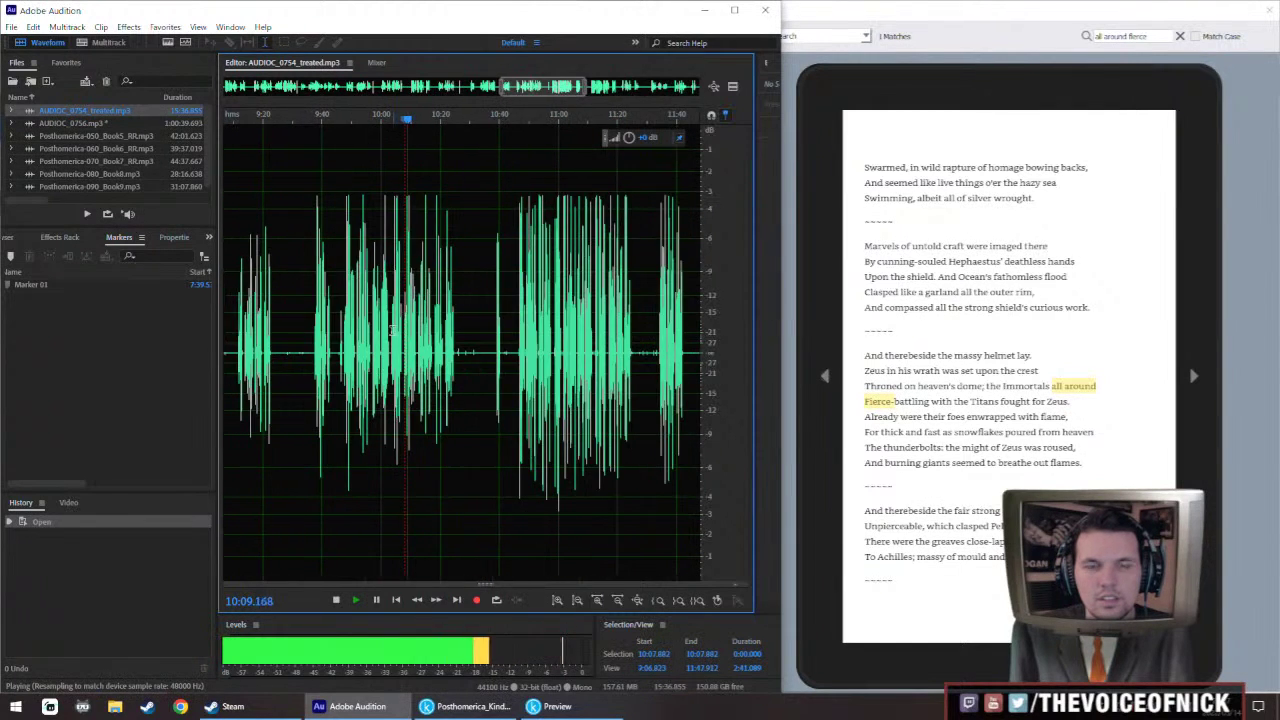
scroll(388, 318, up, 2)
click(347, 381)
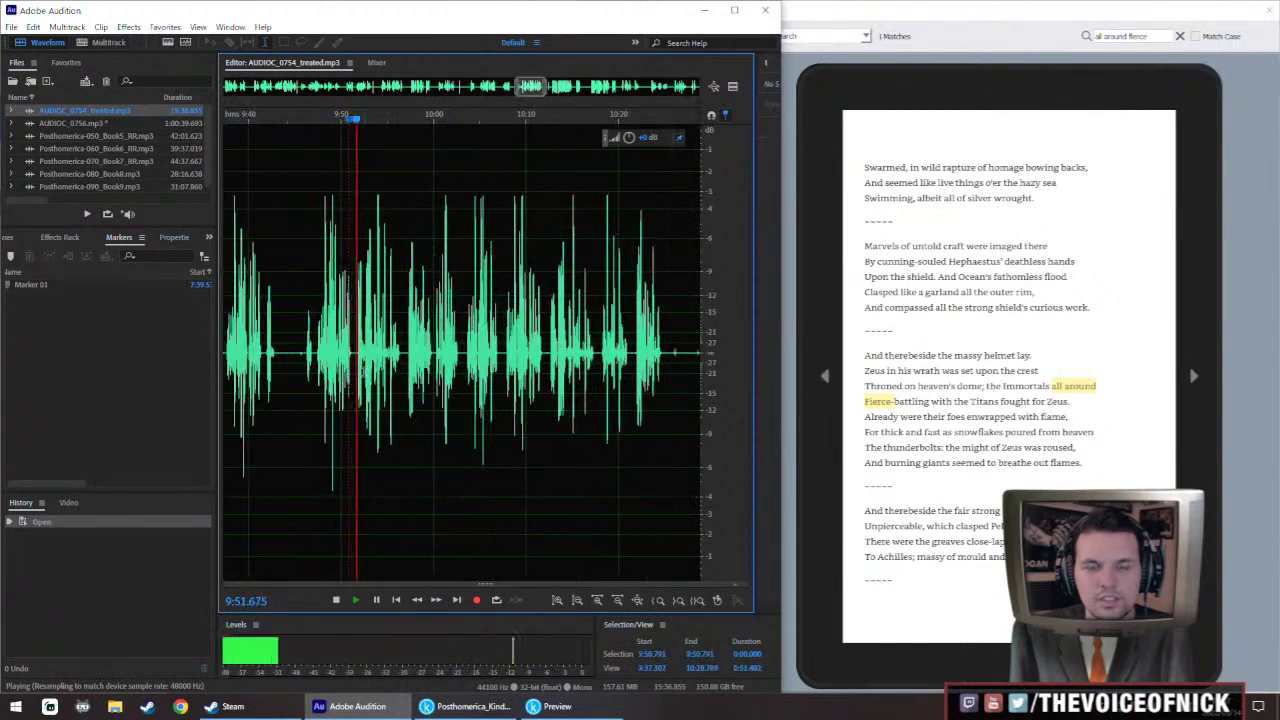
scroll(437, 371, up, 2)
scroll(437, 371, up, 2)
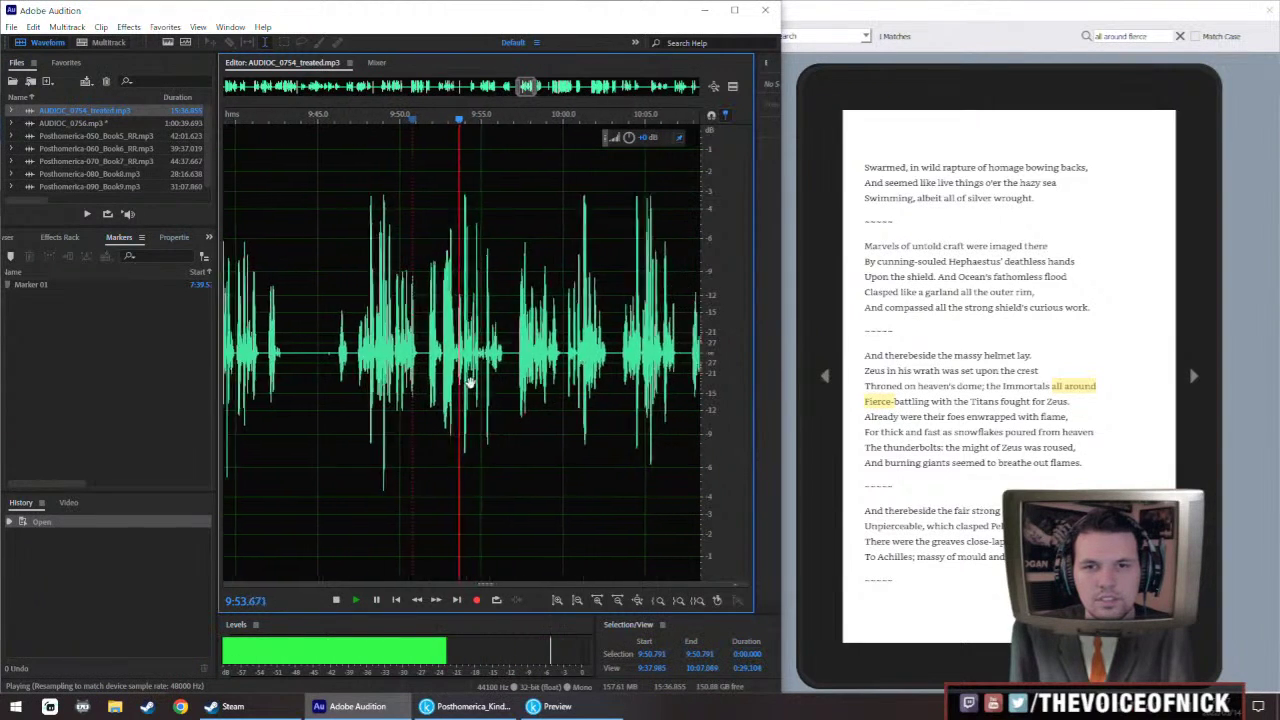
scroll(410, 385, up, 1)
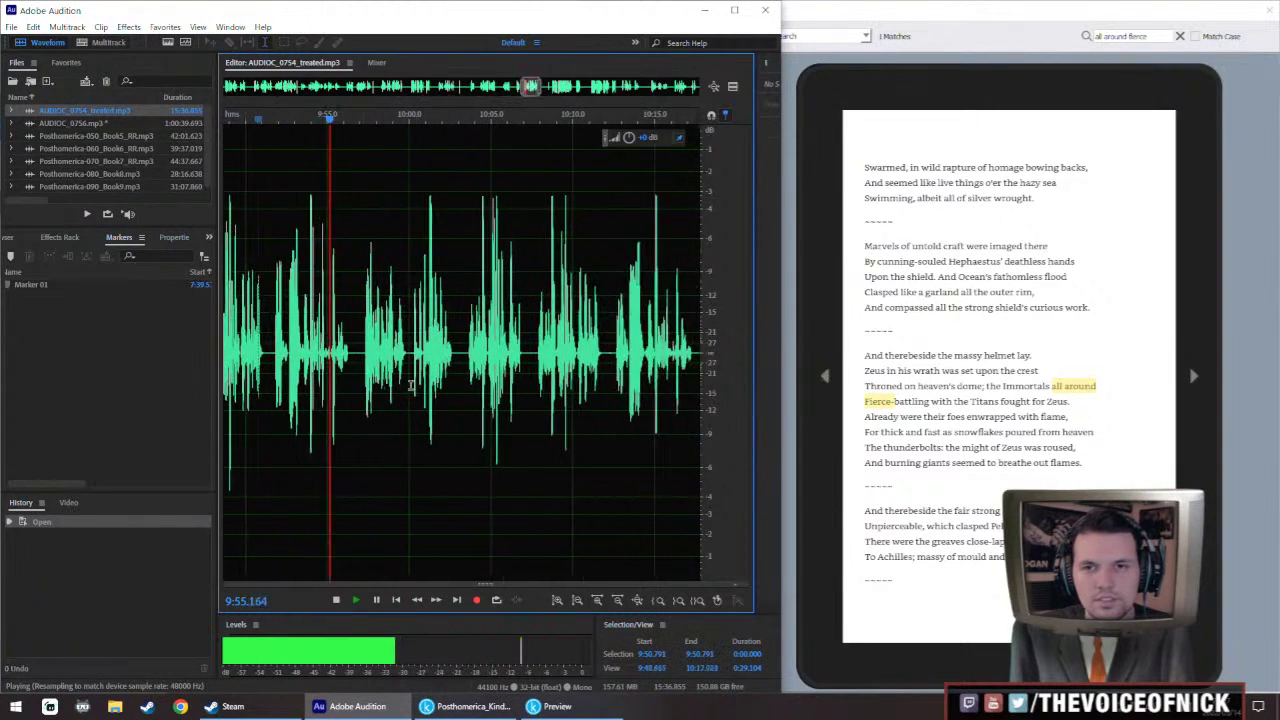
Play AUDIOC_0754_treated.mp3 from about 10:03.5, 10:00.4 and 10:12.2 to locate the "fought for Zeus" take
click(537, 360)
click(453, 352)
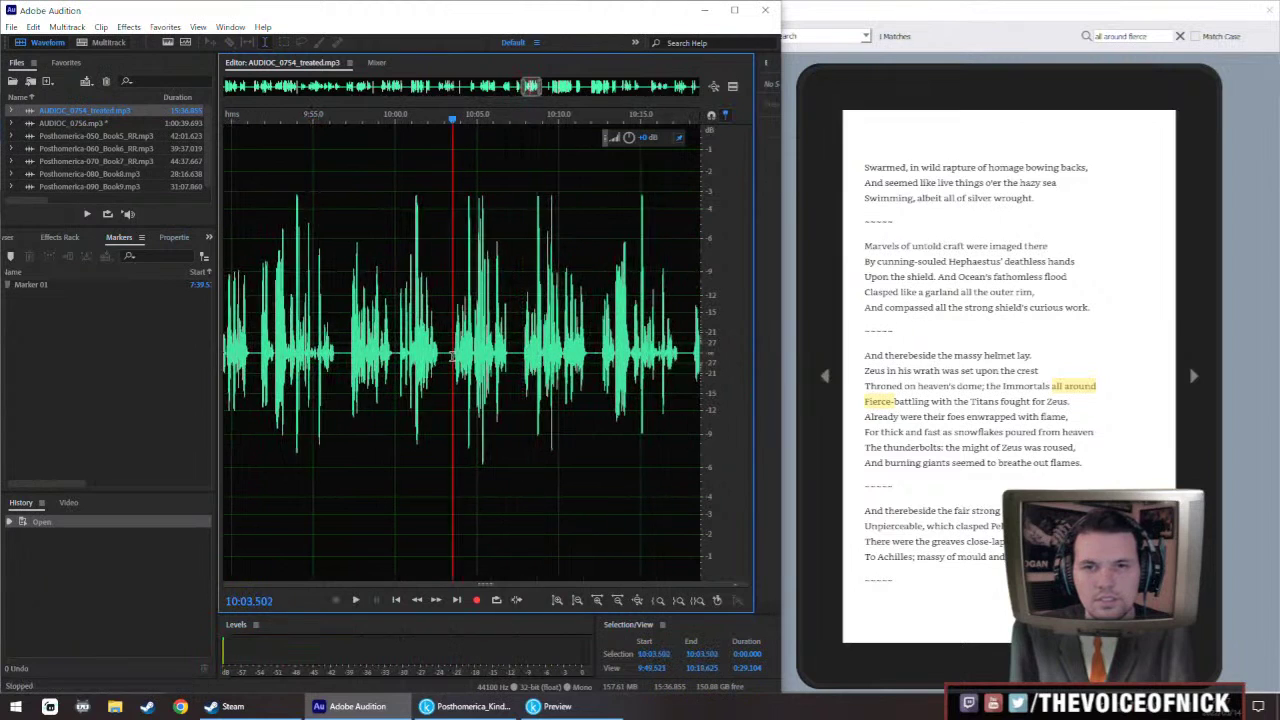
key(space)
click(403, 363)
key(space)
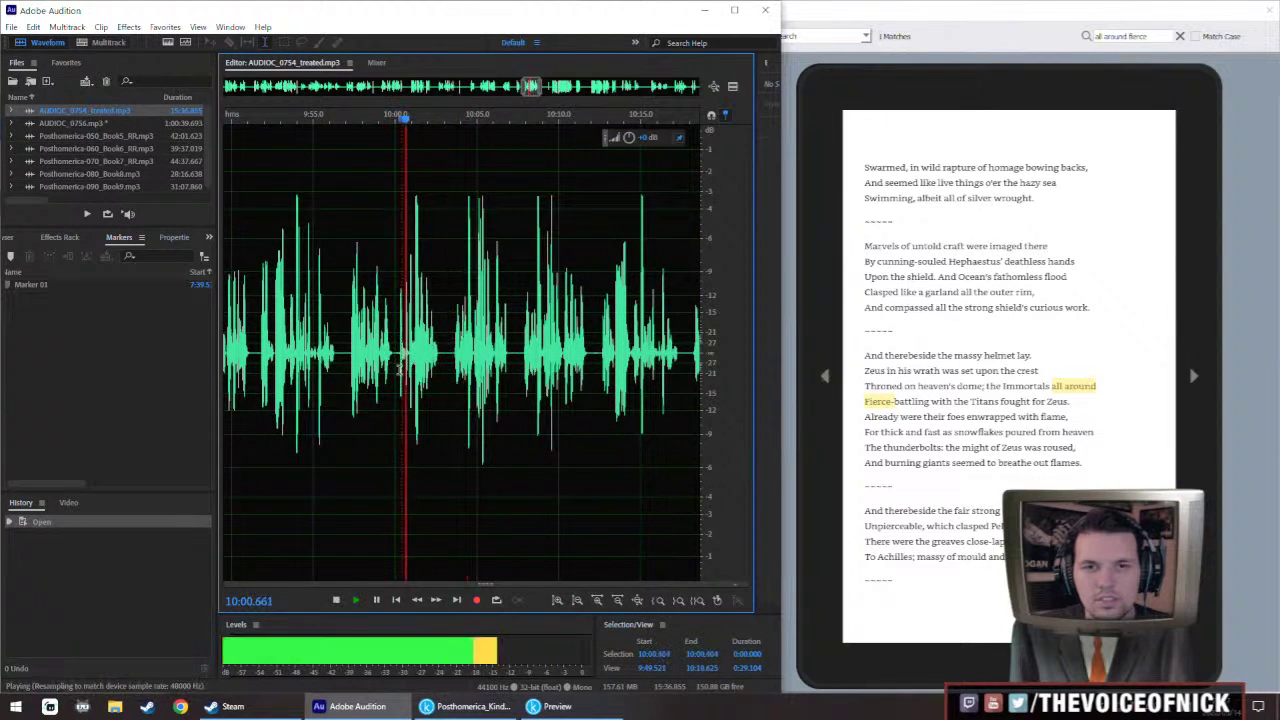
click(597, 370)
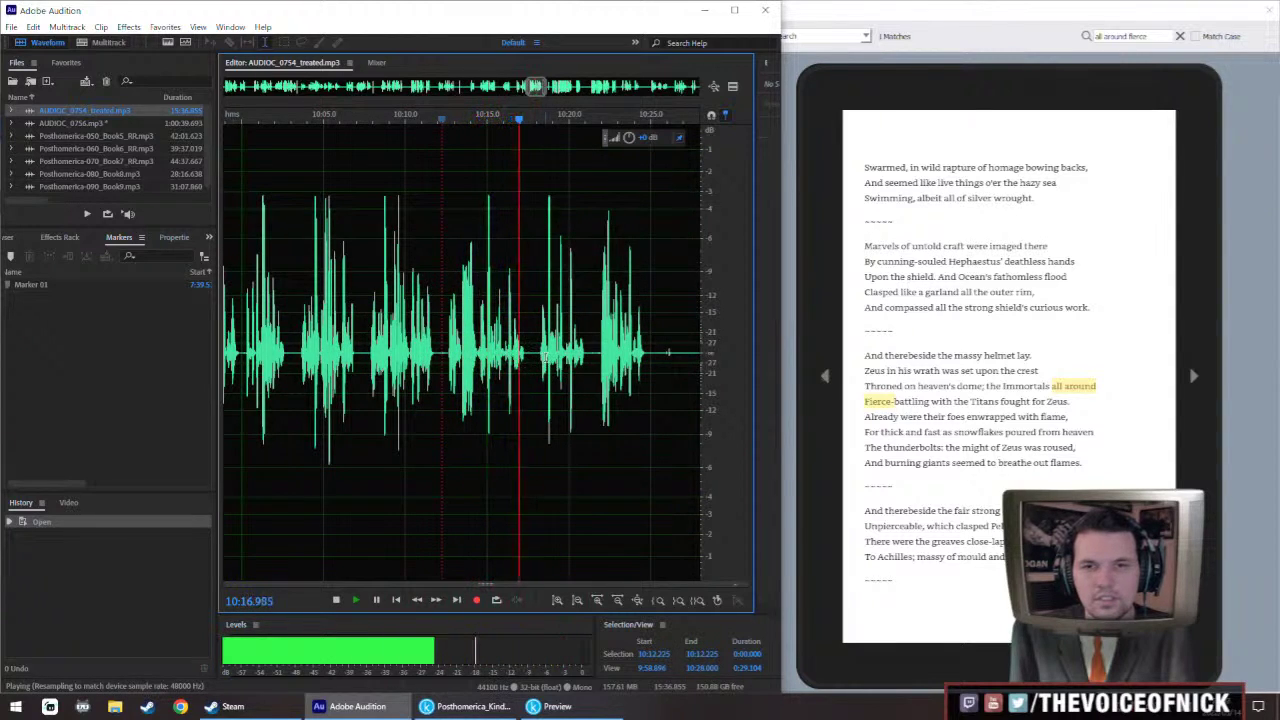
key(space)
Replay the Book 5 passage from 6:01 and extend the "RE-RECORD: fought for zeus" marker to span about 6:02 to 6:10.7
double_click(103, 134)
key(space)
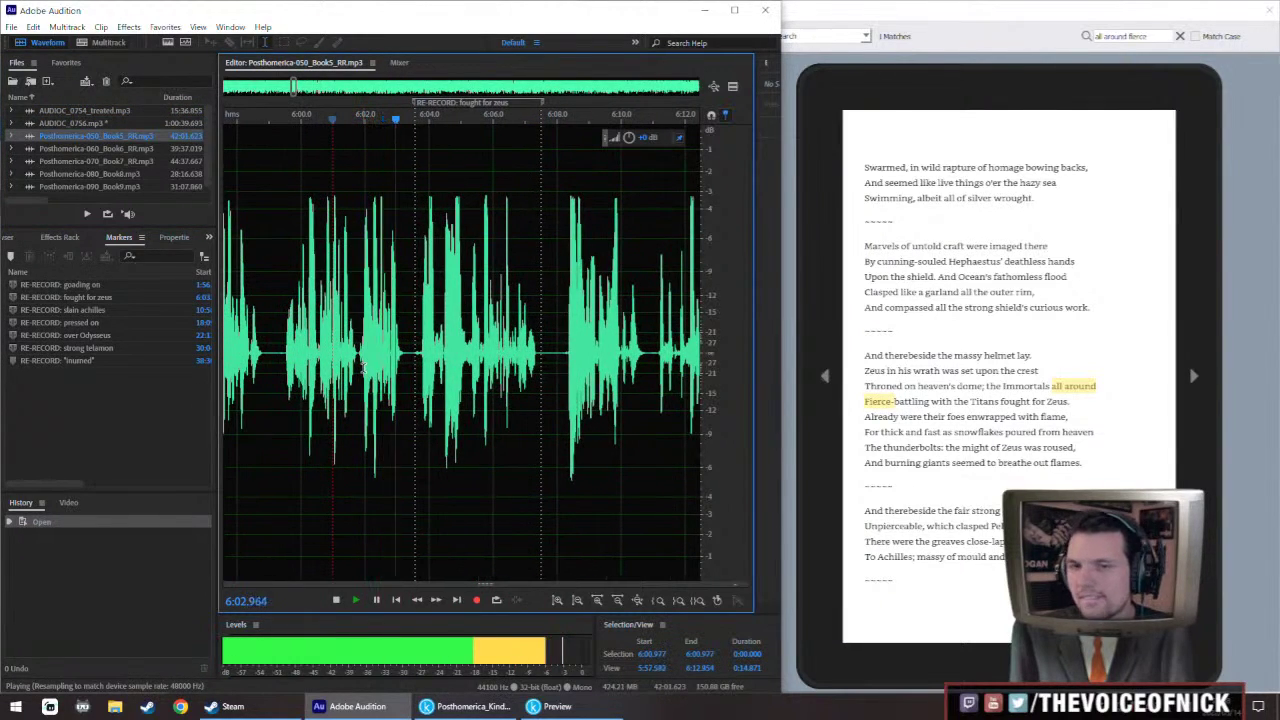
drag(413, 104, 366, 104)
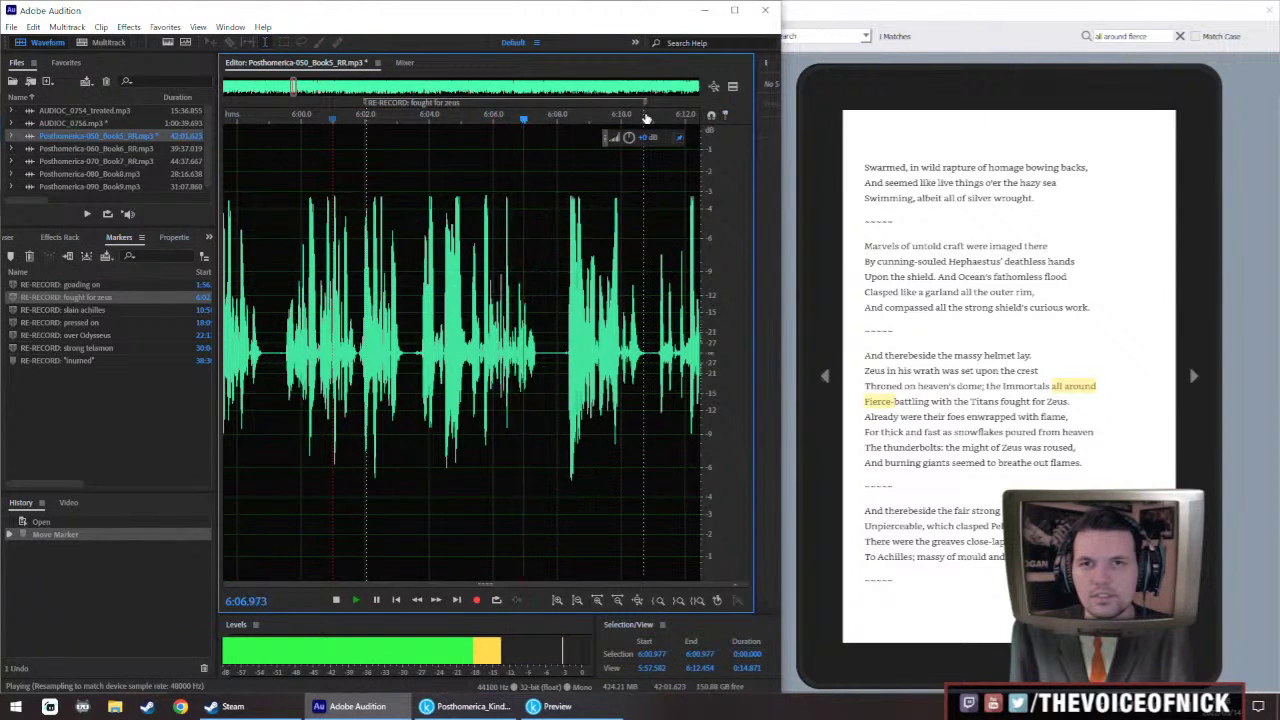
scroll(585, 287, down, 3)
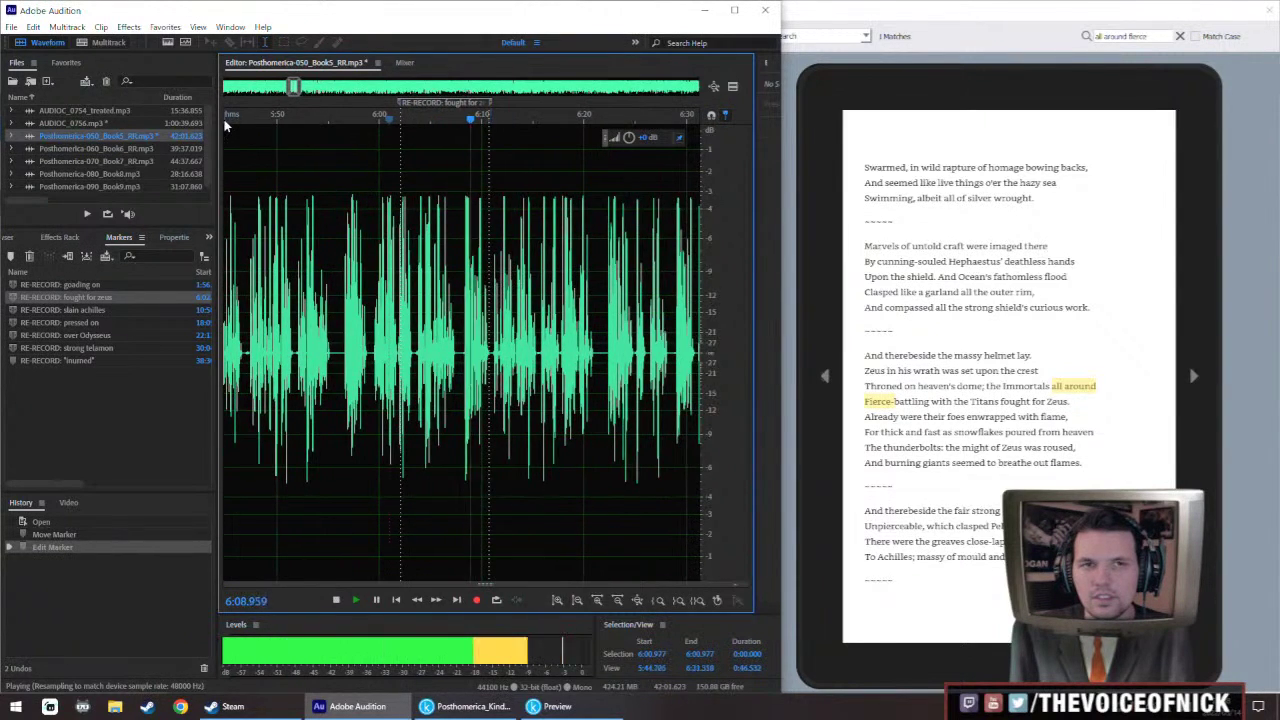
Compare the takes in AUDIOC_0754_treated.mp3 by playing them from about 10:18.6 and 10:13.6
click(100, 111)
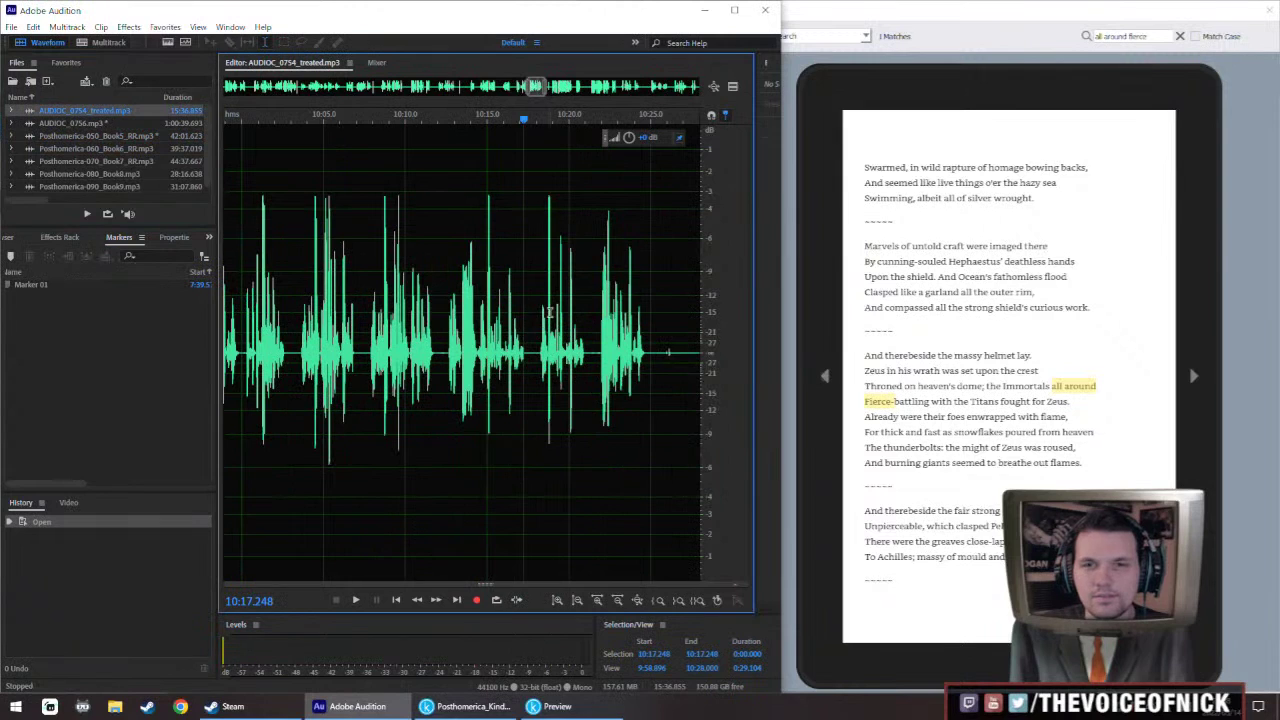
scroll(544, 340, up, 2)
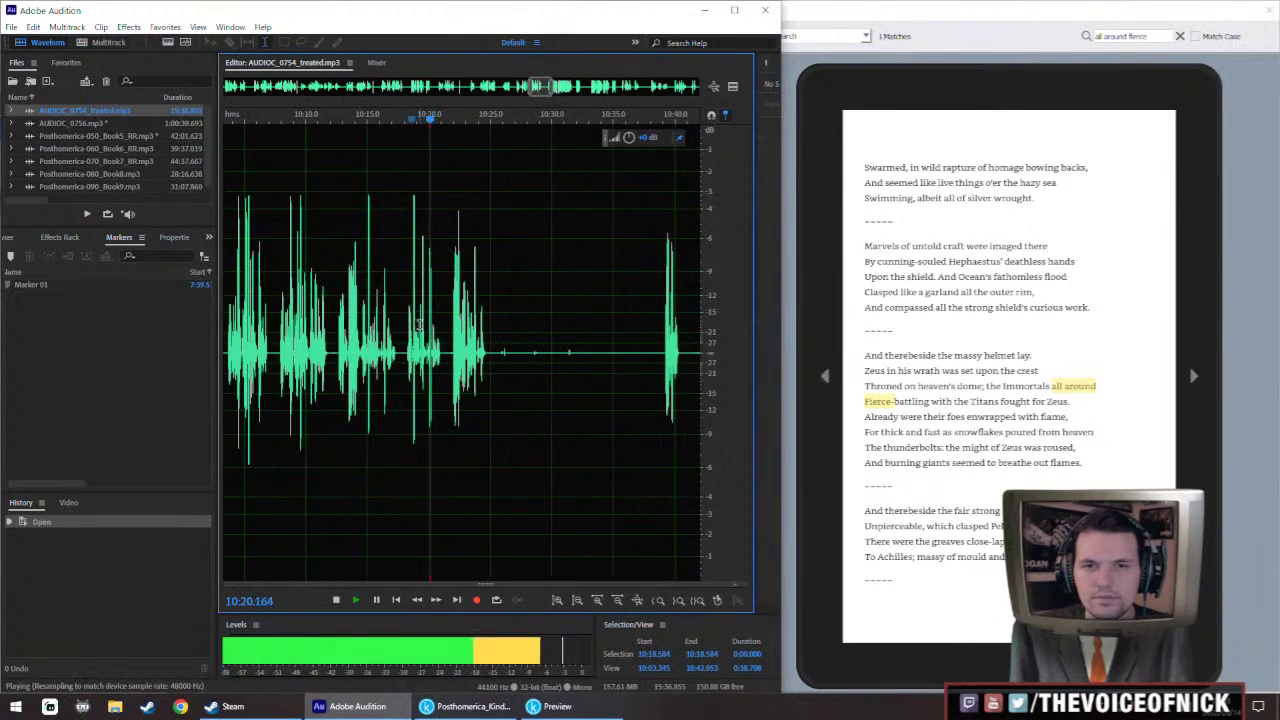
key(space)
key(space)
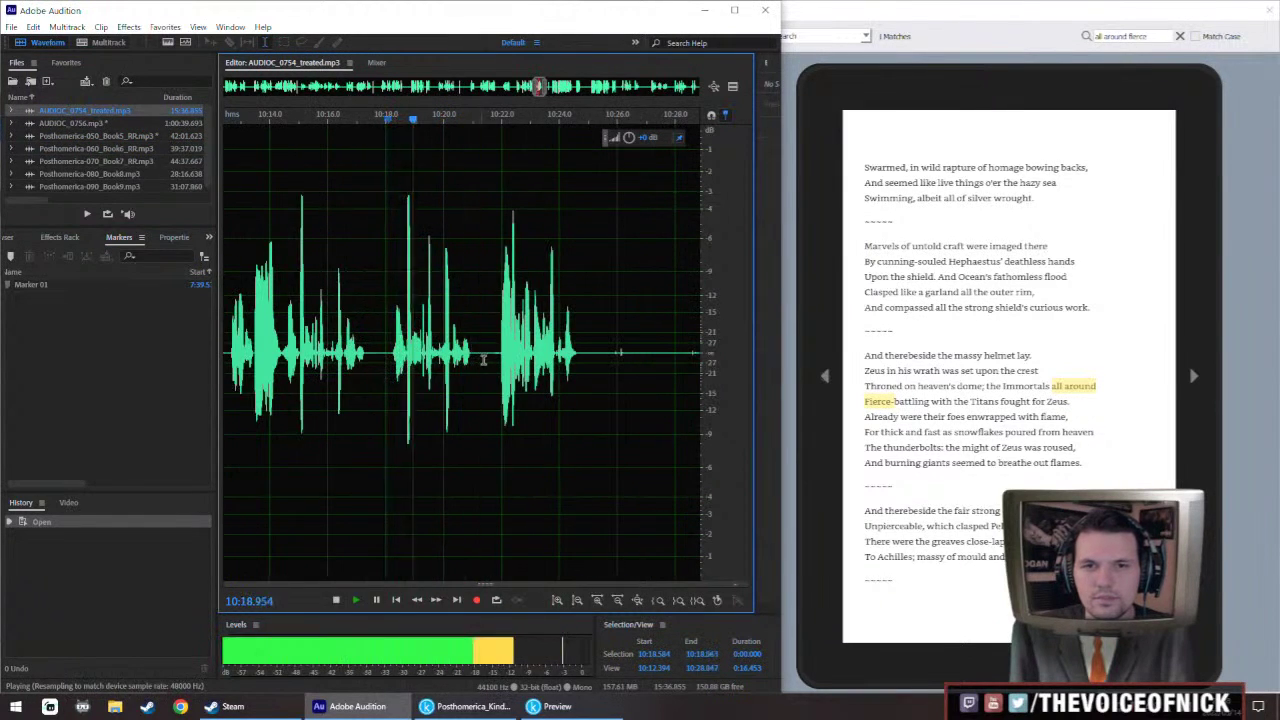
scroll(620, 352, left, 2)
click(405, 337)
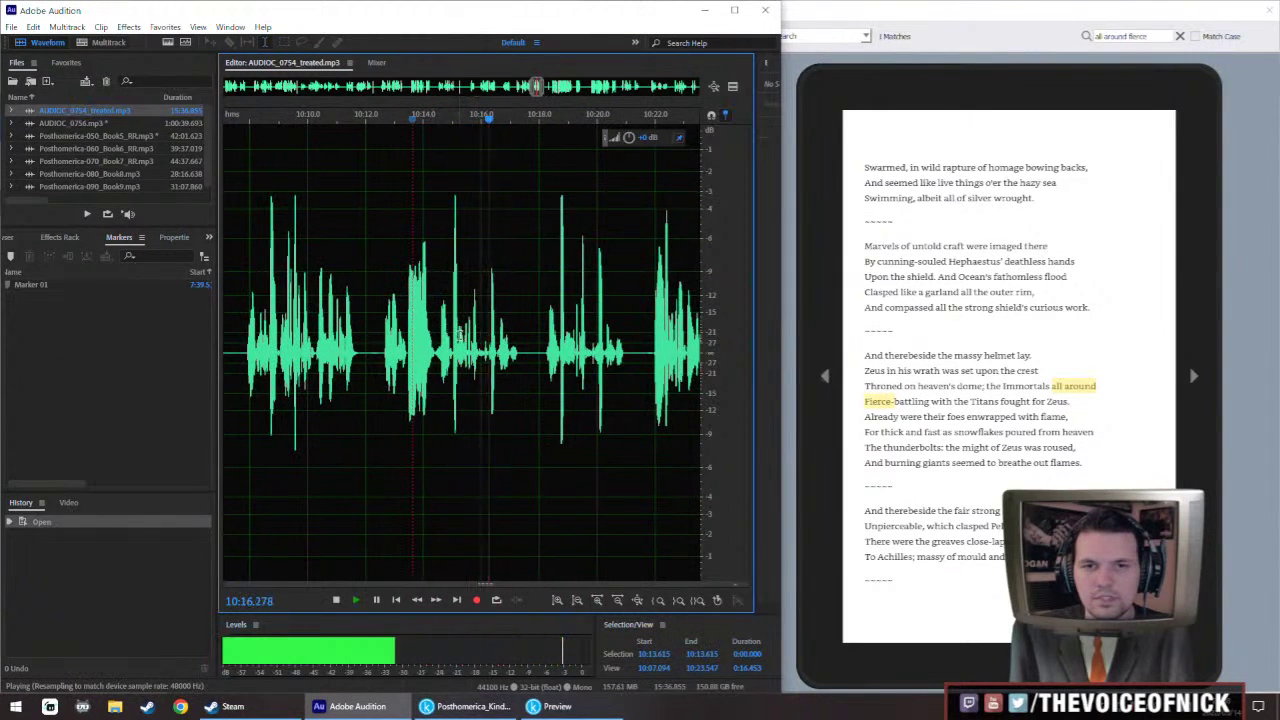
scroll(420, 343, right, 1)
key(space)
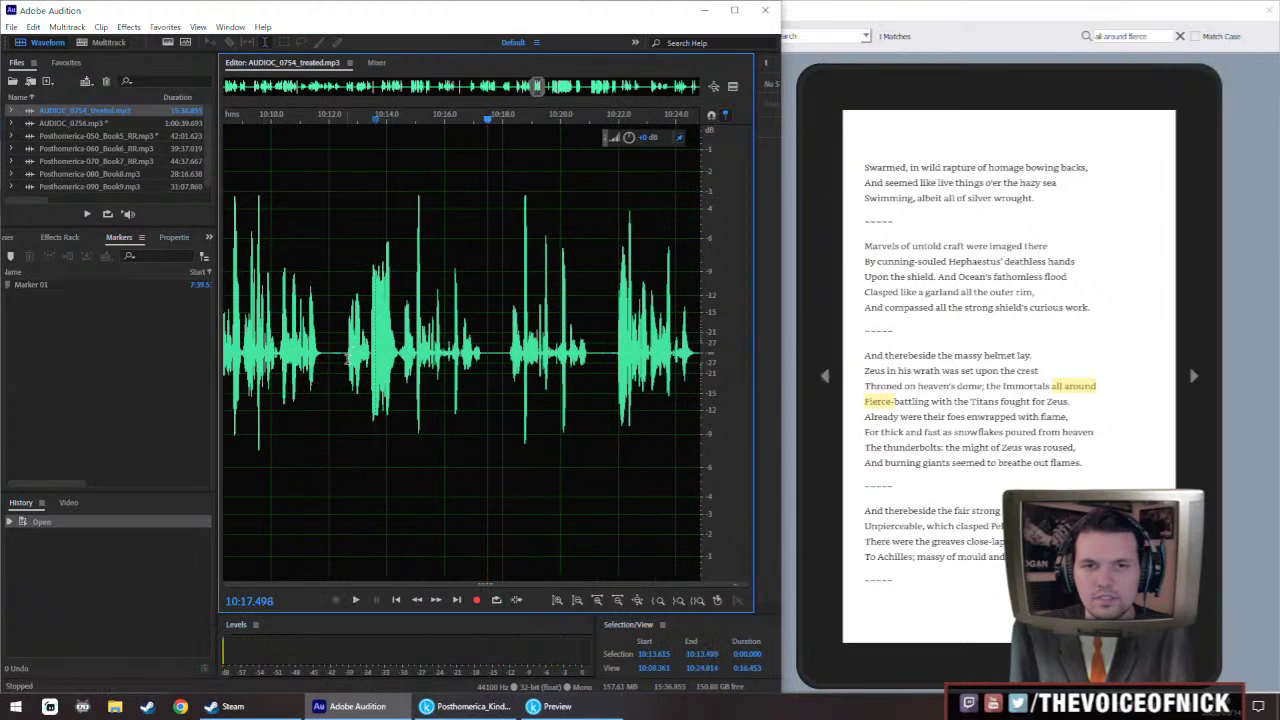
Check the take at 10:18.4 in AUDIOC_0754_treated.mp3 and delete the audio from about 10:14.4 to 10:18.1 to join both takes
click(513, 353)
key(space)
scroll(466, 340, up, 2)
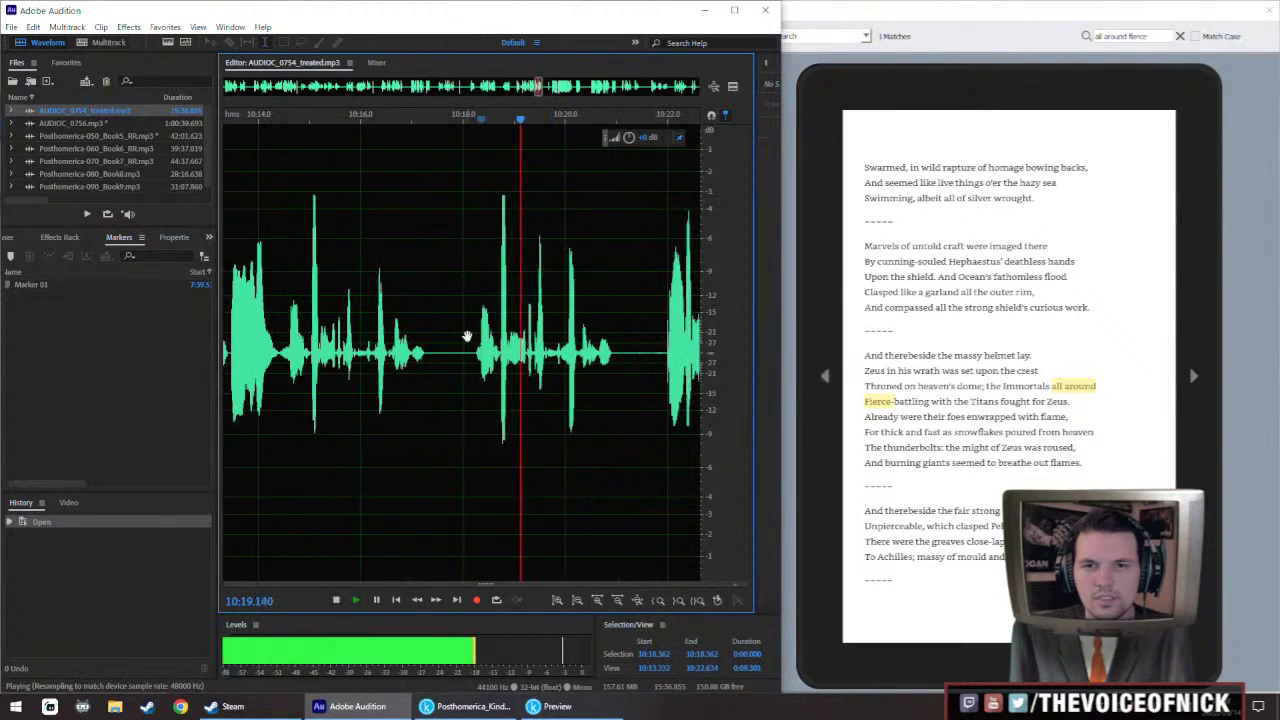
drag(376, 357, 426, 368)
key(Delete)
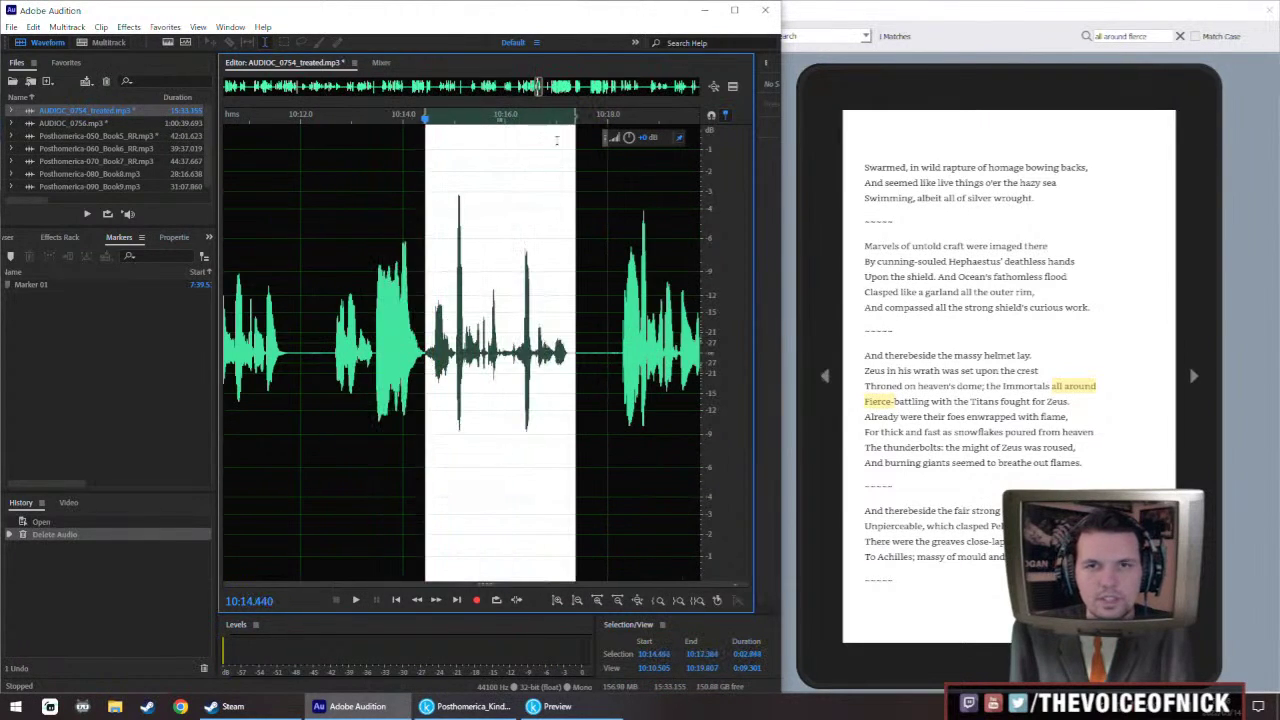
Amplify the joined take between about 10:12.7 and 10:17.3 and reapply the Effects Rack in three rounds, playing it in between
drag(628, 138, 628, 128)
drag(331, 355, 569, 356)
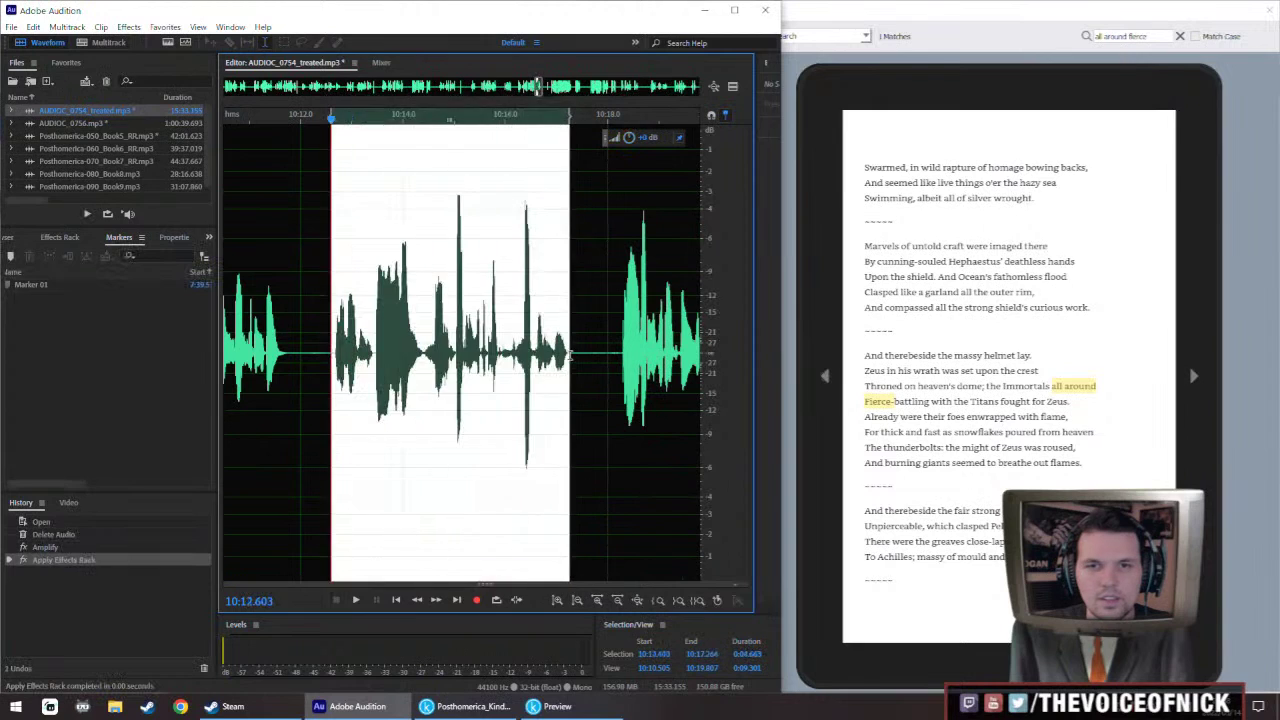
drag(648, 136, 648, 120)
click(328, 333)
key(space)
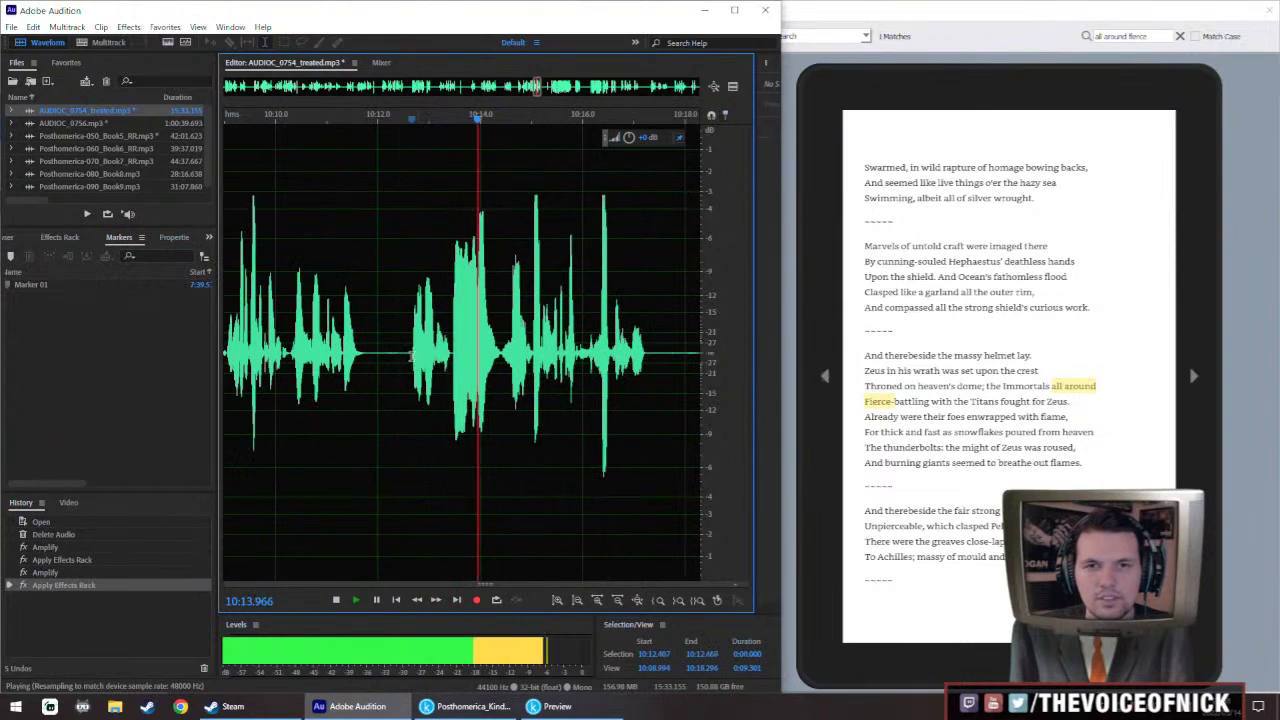
drag(410, 355, 646, 370)
drag(628, 138, 628, 128)
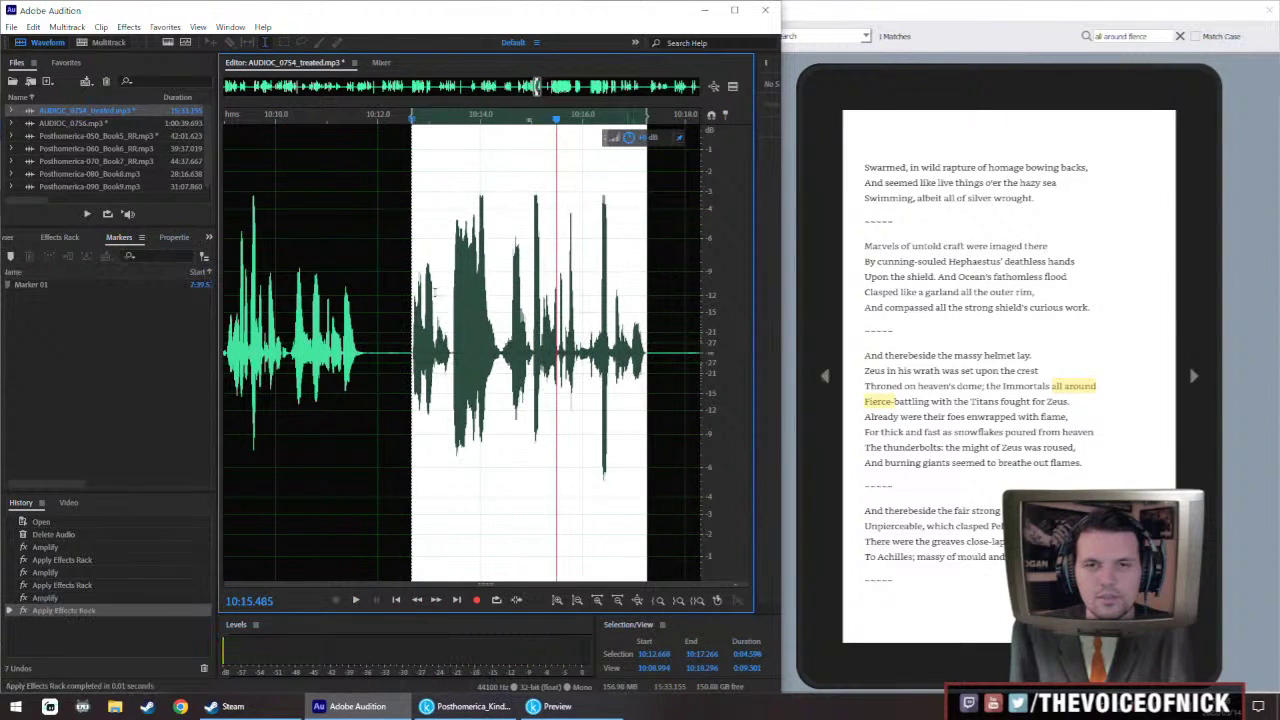
Replace the marked line from about 6:03.7 in Posthomerica-050_Book5_RR.mp3 with the copied take from AUDIOC_0754_treated.mp3
double_click(118, 139)
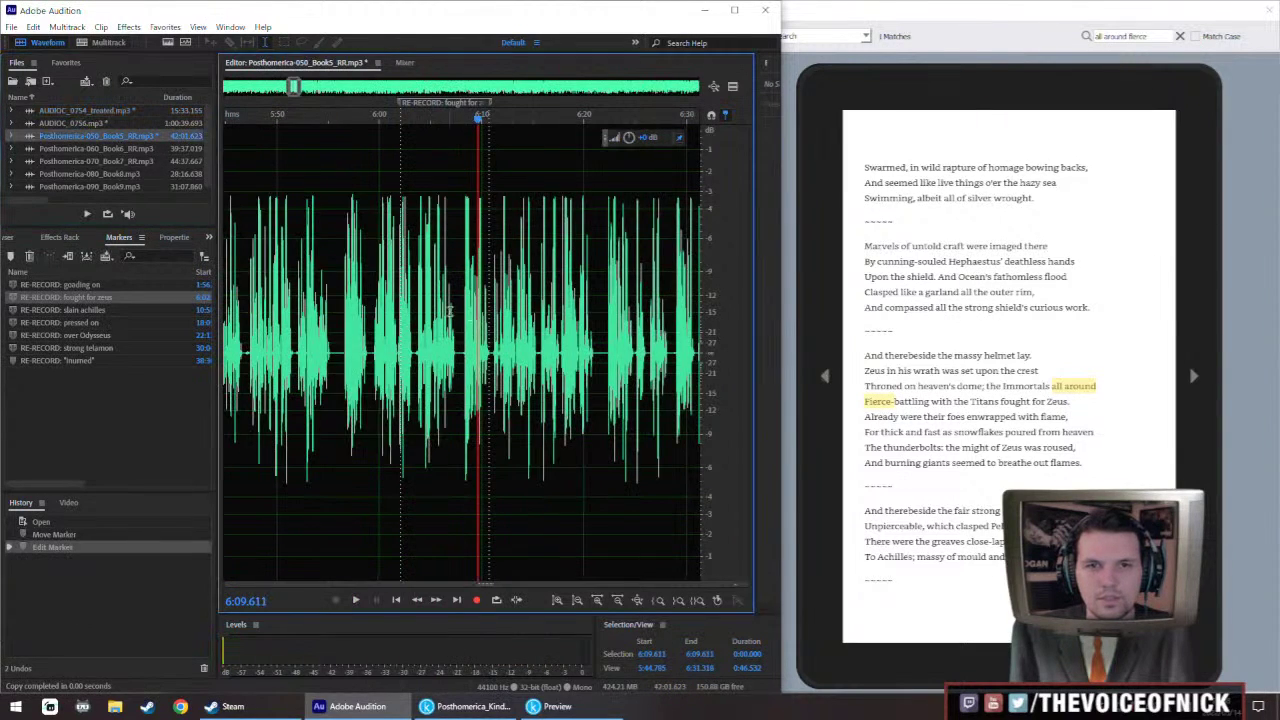
scroll(449, 312, up, 3)
click(340, 340)
key(space)
scroll(344, 348, up, 2)
drag(344, 348, 616, 378)
key(ctrl+v)
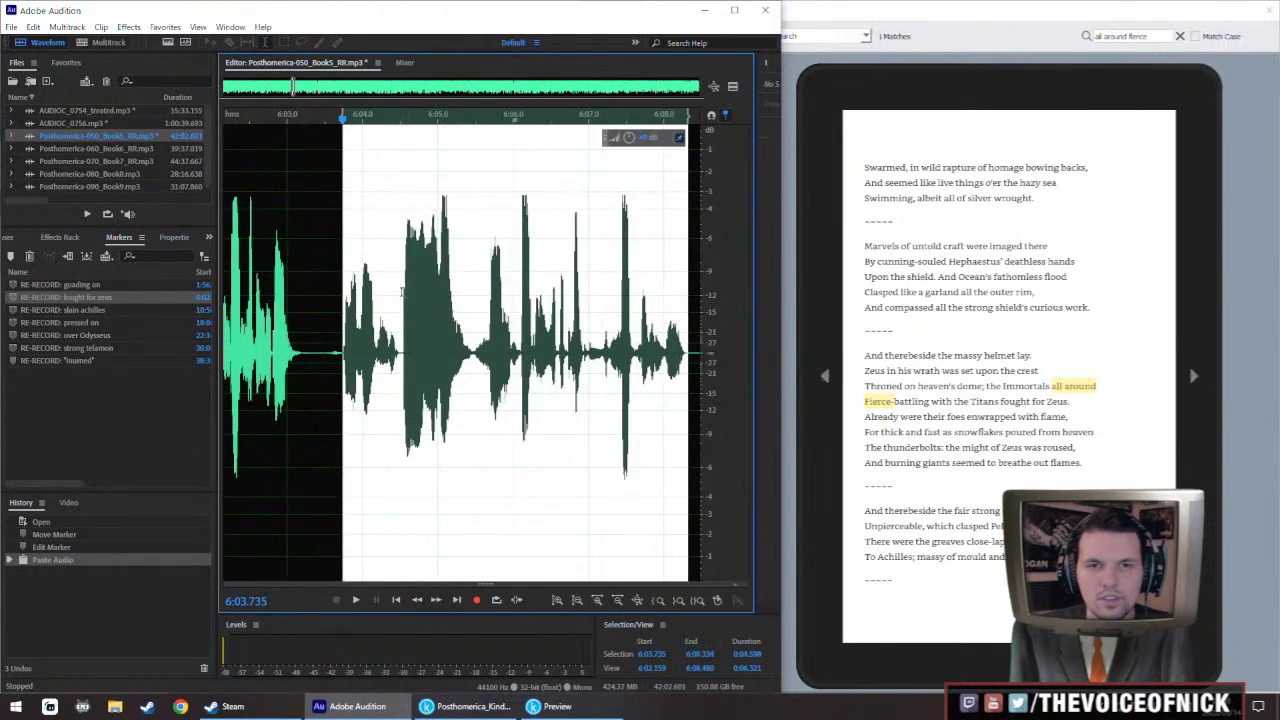
Play the replaced line in Posthomerica-050_Book5_RR.mp3 from about 5:49.3, 6:00.7 and 5:59.5 to check its level and pauses
scroll(450, 340, down, 4)
click(298, 298)
key(space)
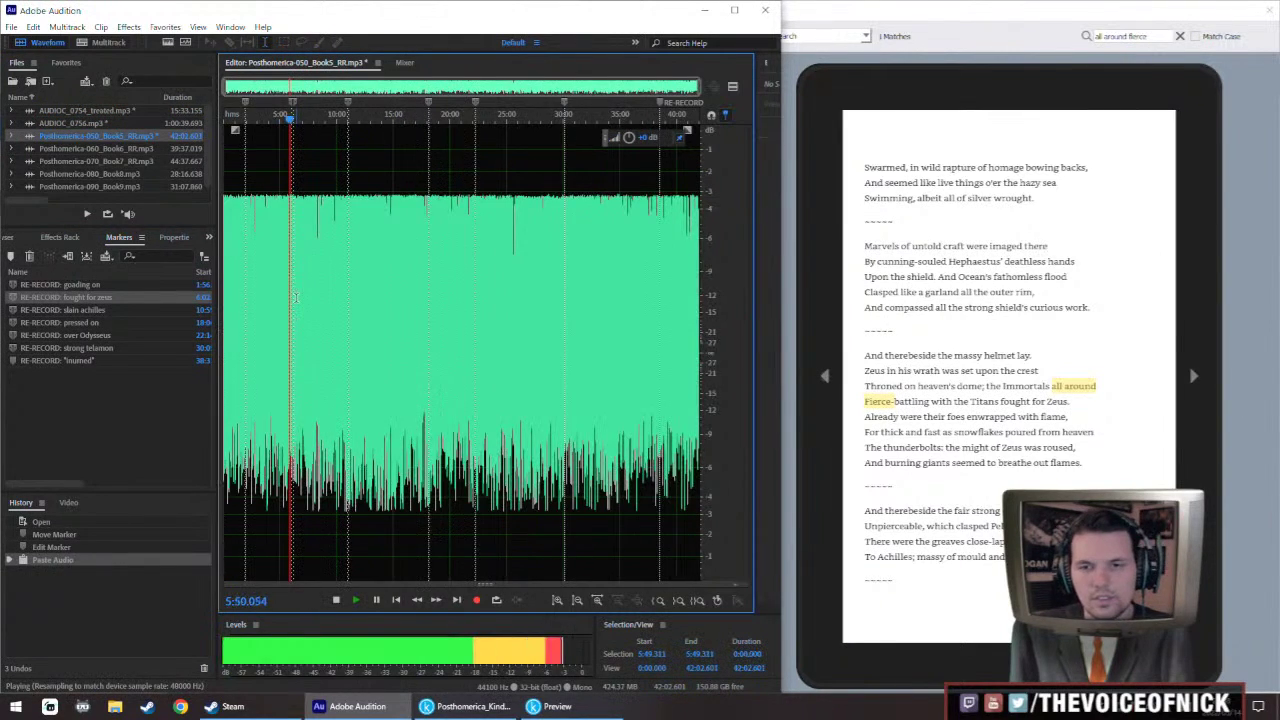
click(413, 332)
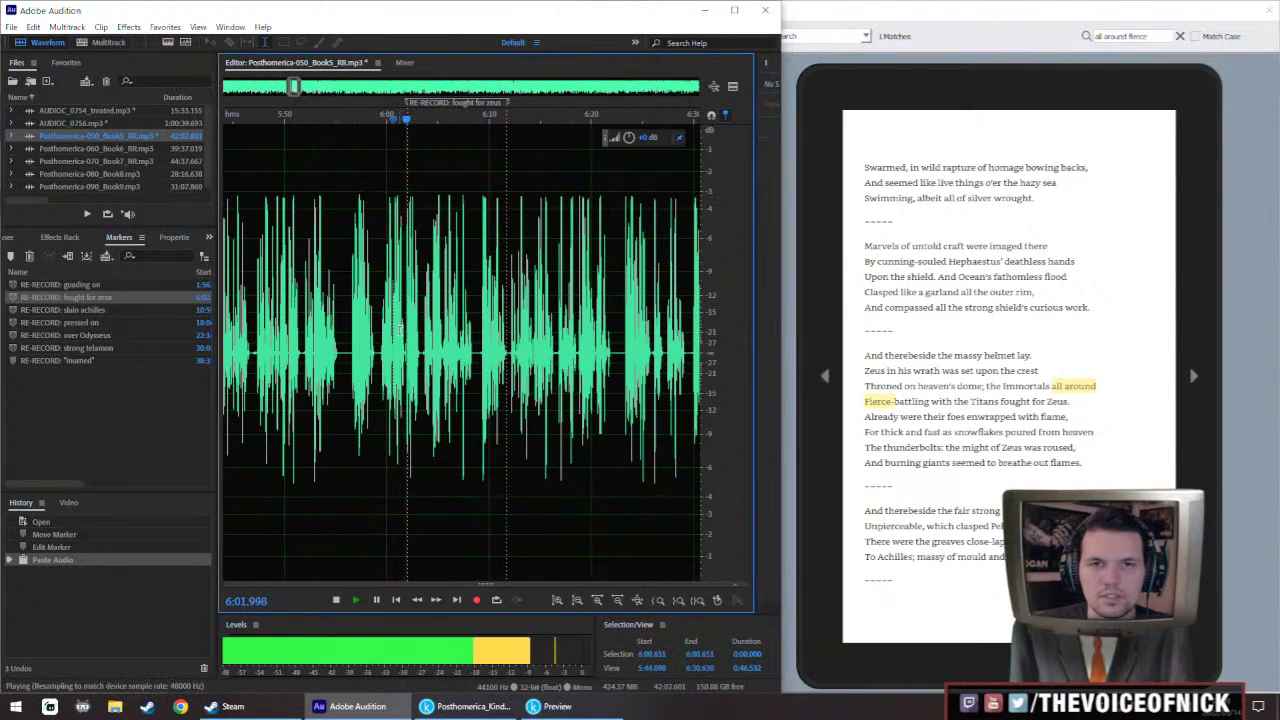
scroll(430, 325, up, 3)
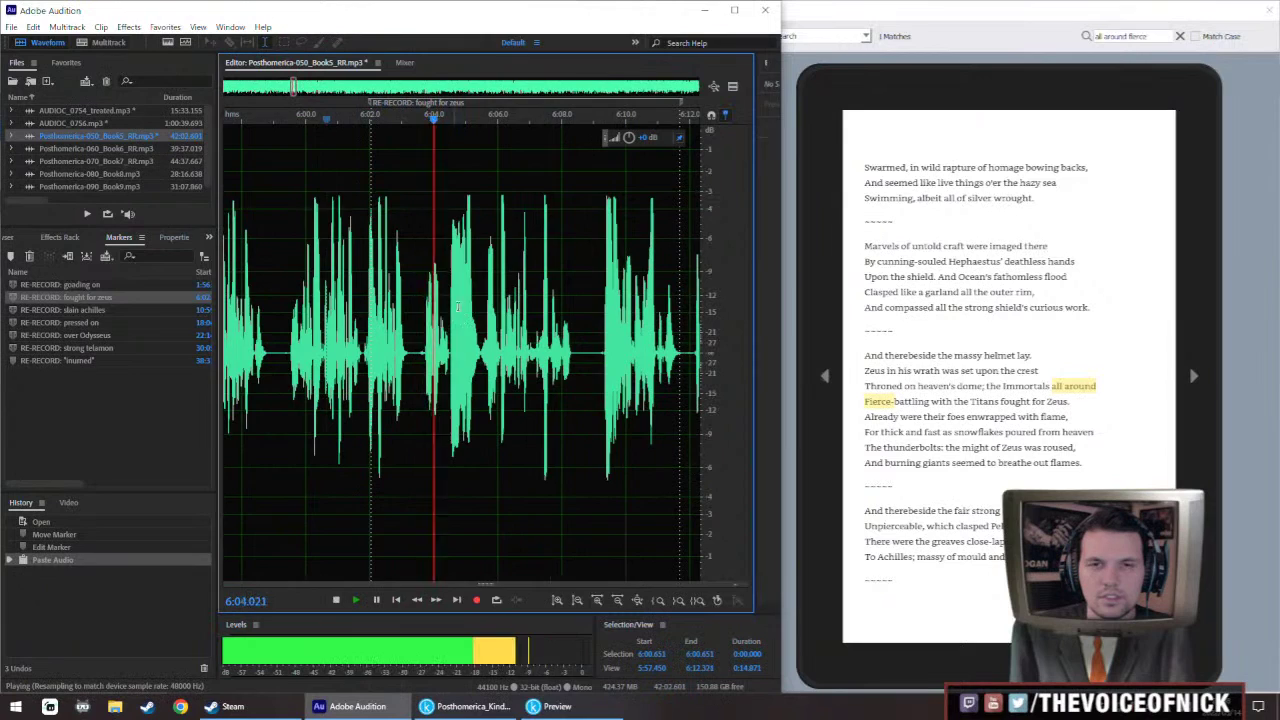
scroll(465, 300, up, 1)
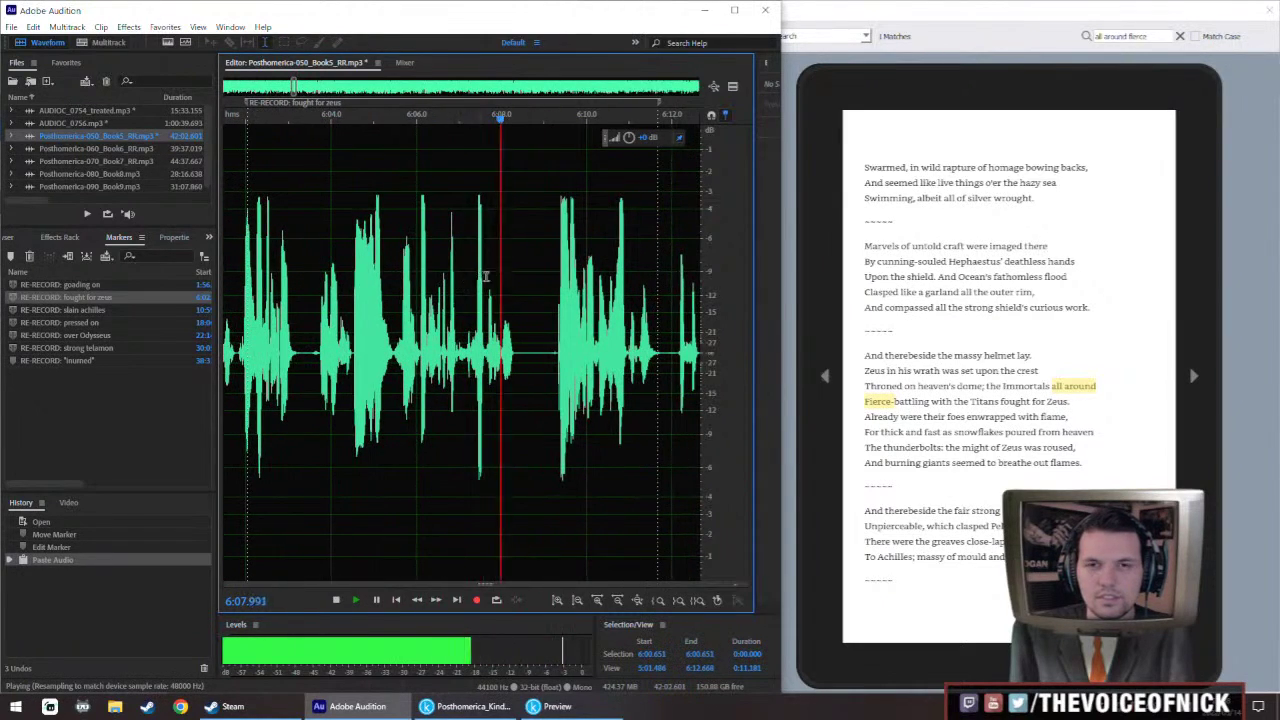
scroll(480, 275, down, 2)
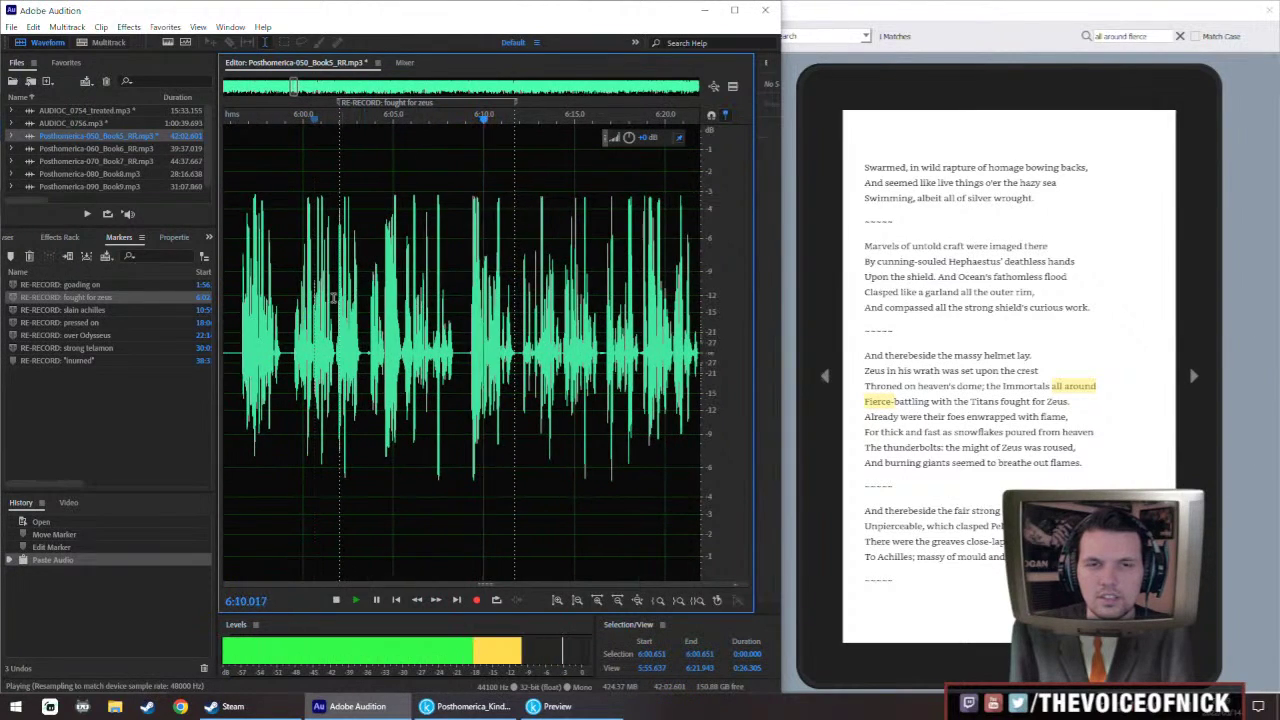
click(292, 355)
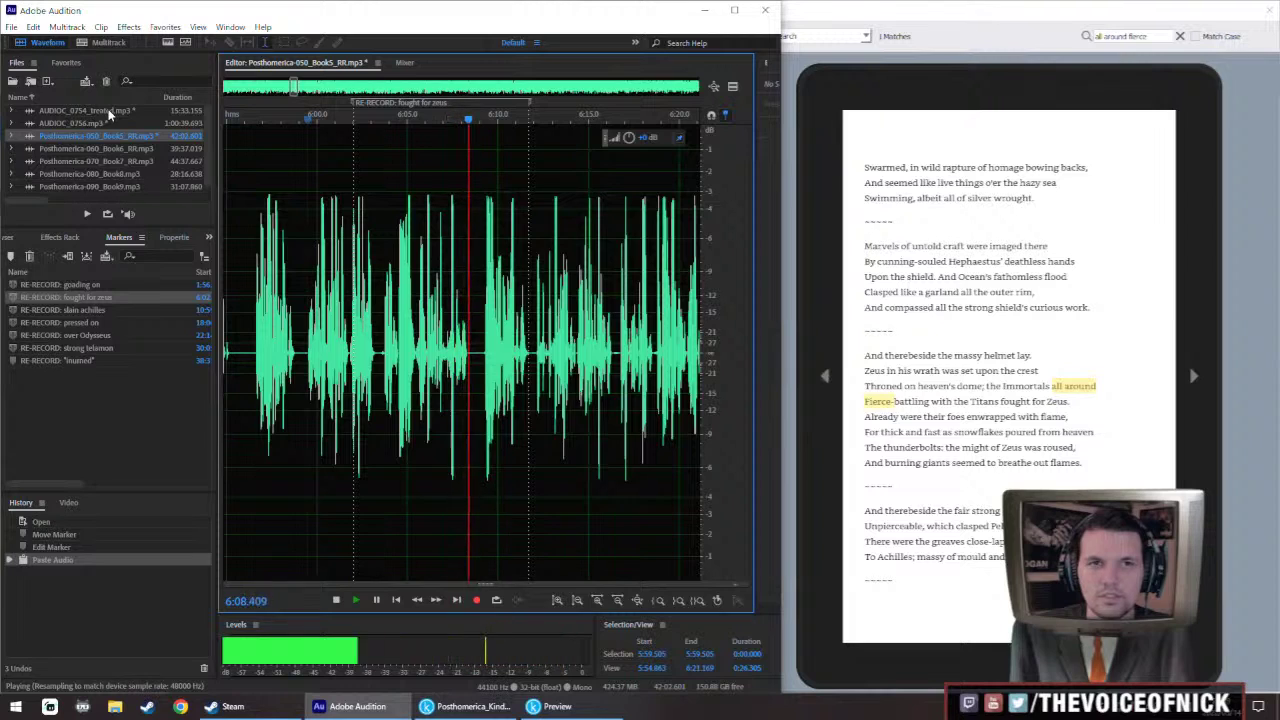
Lengthen the pause before the replaced line by pasting a short piece of silence at about 6:03.4, and play from about 6:02.2
scroll(421, 265, up, 4)
key(space)
click(362, 380)
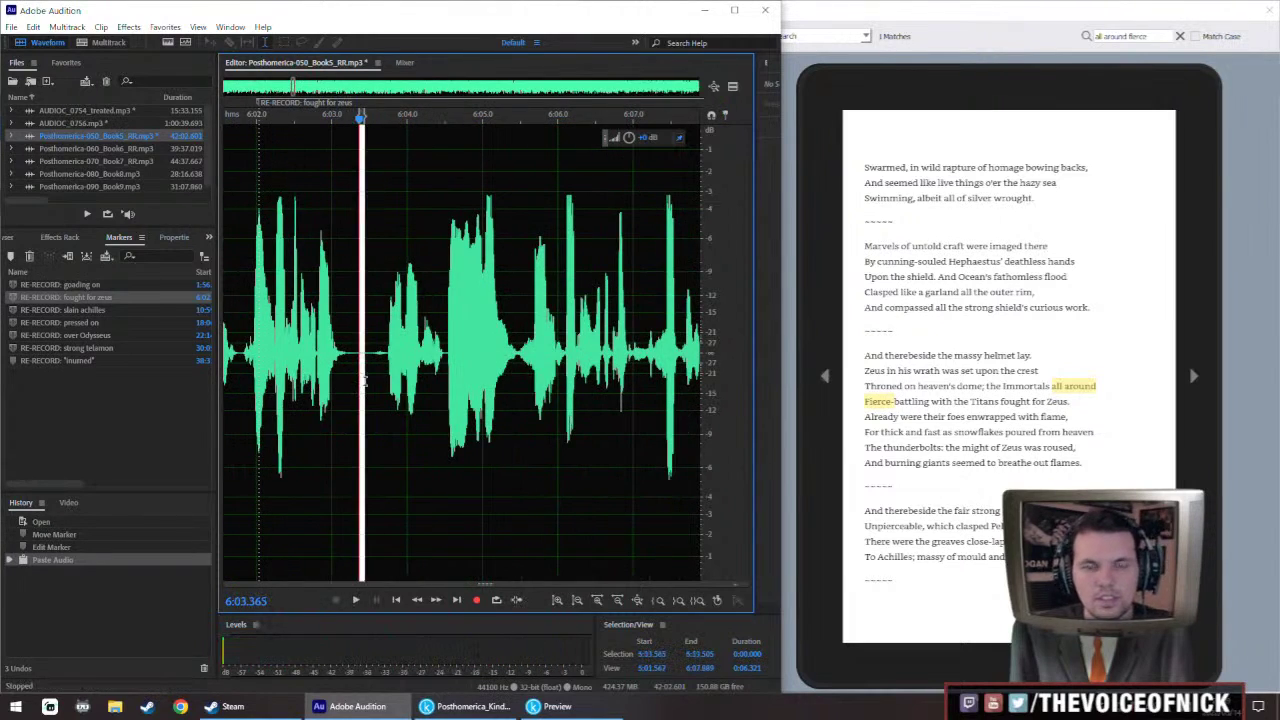
key(ctrl+v)
key(space)
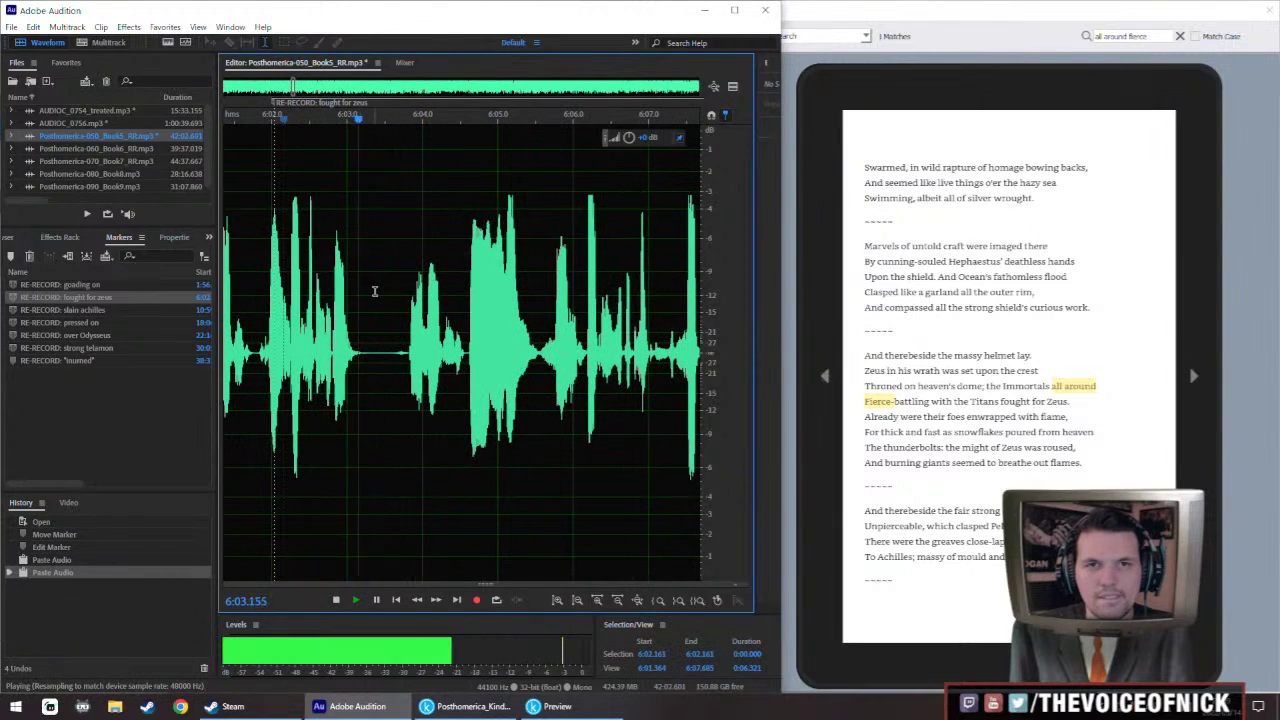
scroll(378, 293, down, 3)
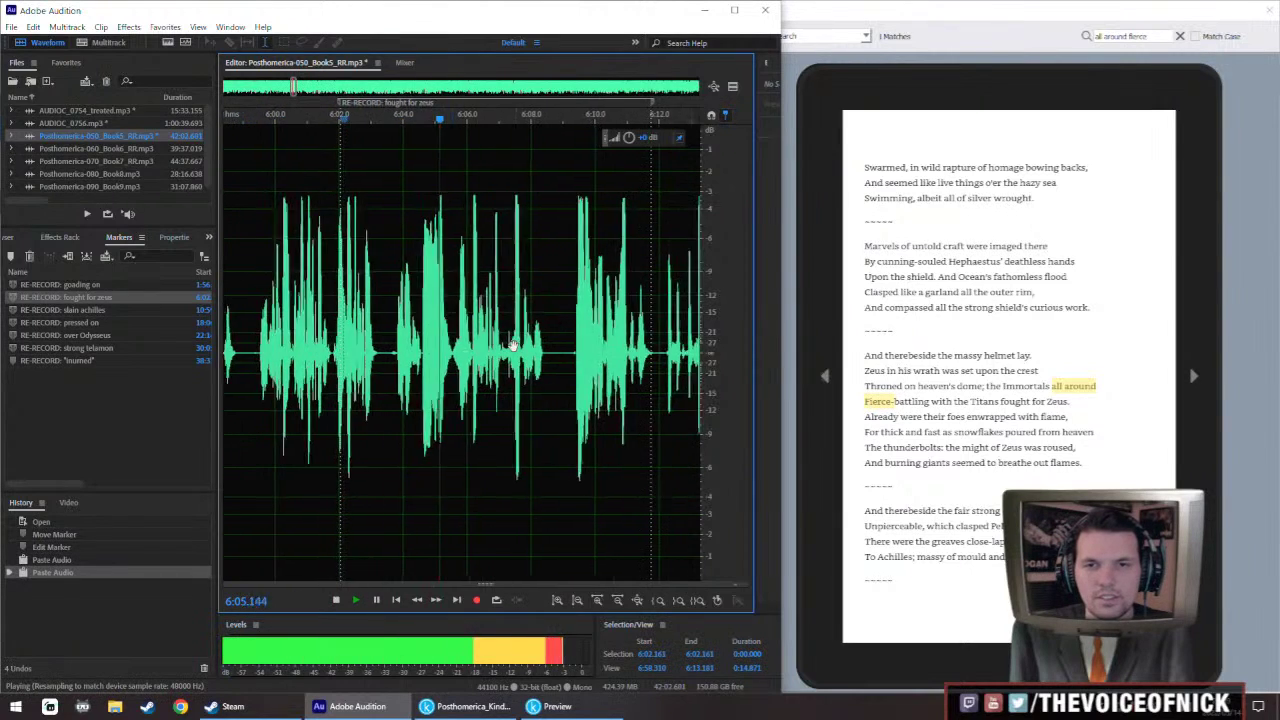
scroll(515, 343, up, 2)
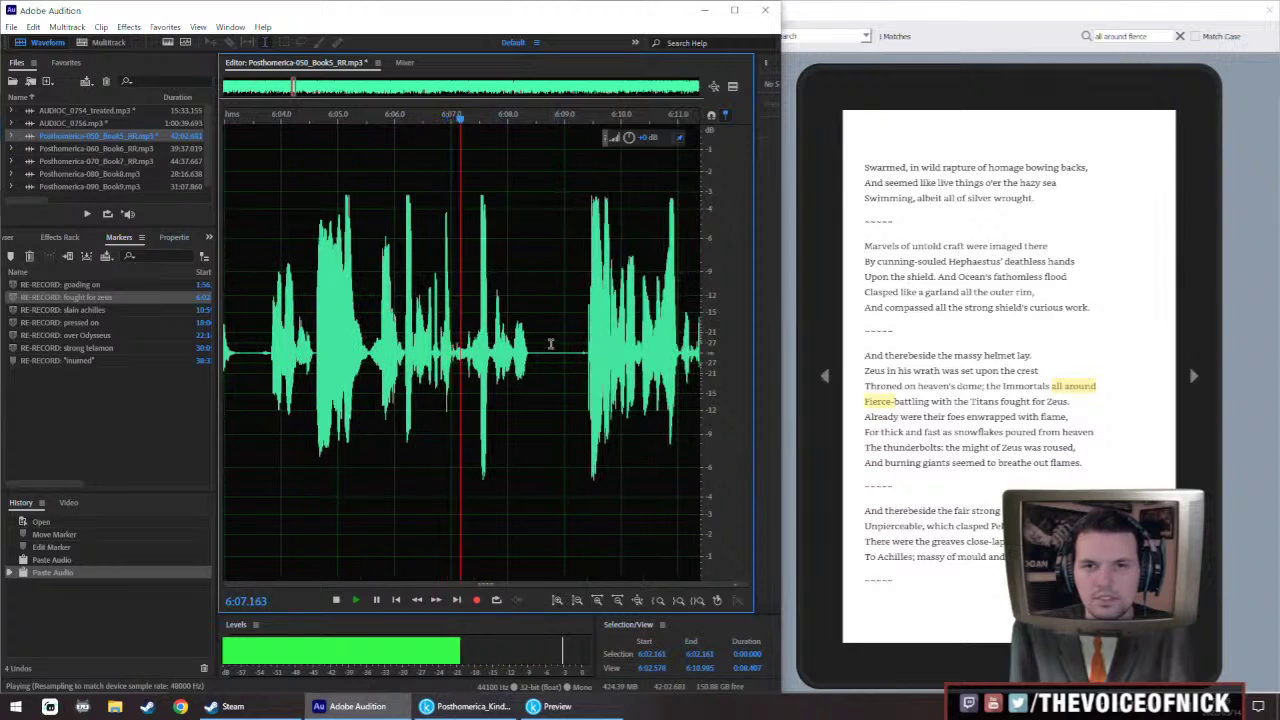
Delete about 0.15 s of silence from the pause after the replaced line, near 6:08.7, and play from about 6:07.6
scroll(553, 343, right, 3)
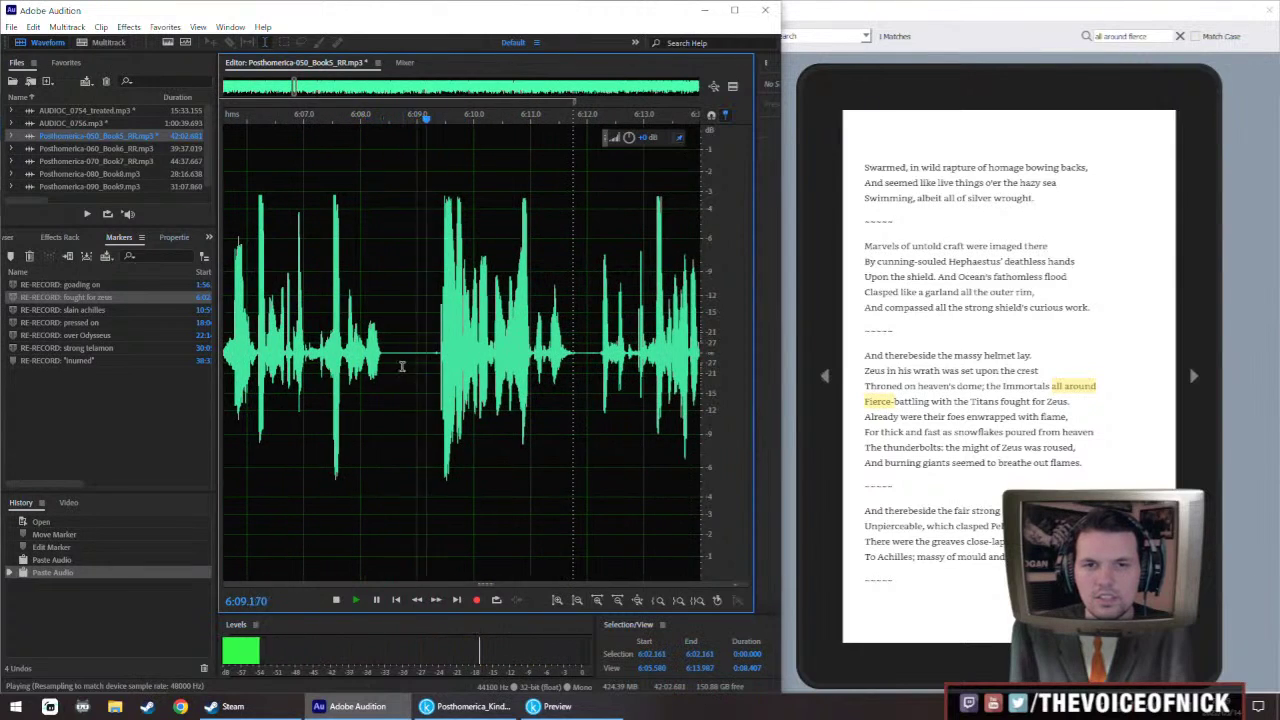
drag(398, 366, 414, 366)
key(Delete)
key(backslash)
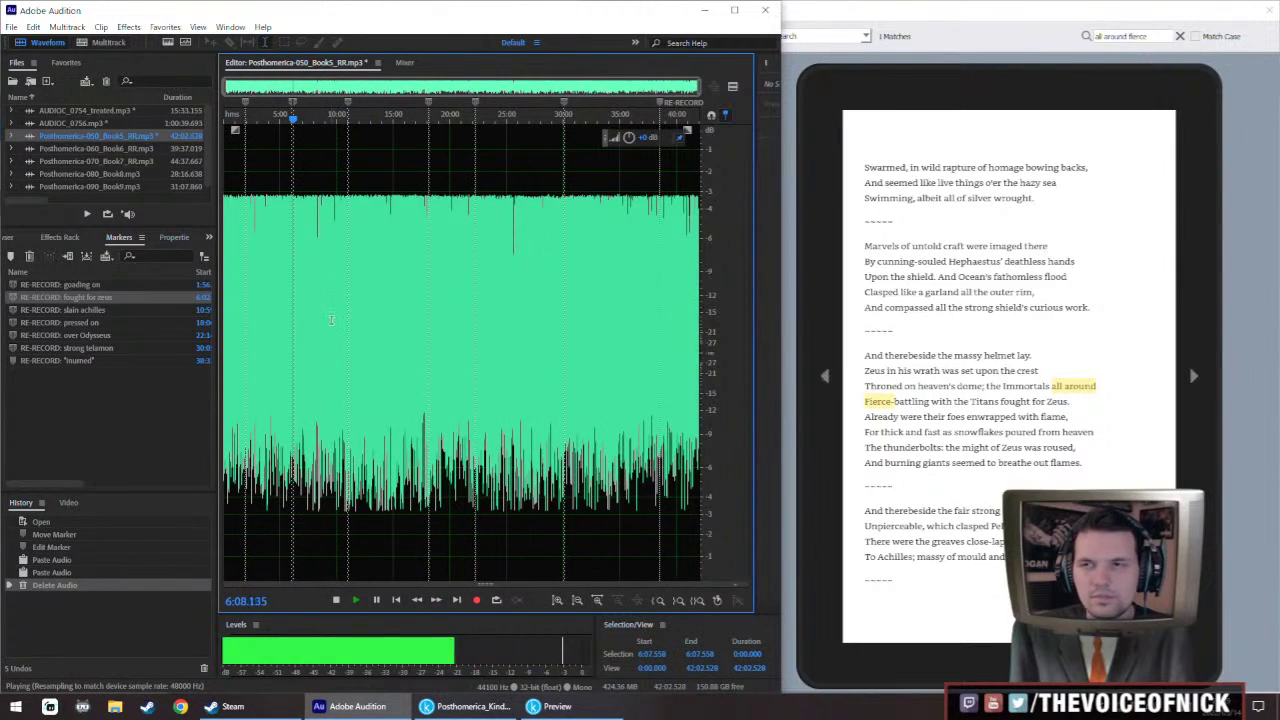
key(equal)
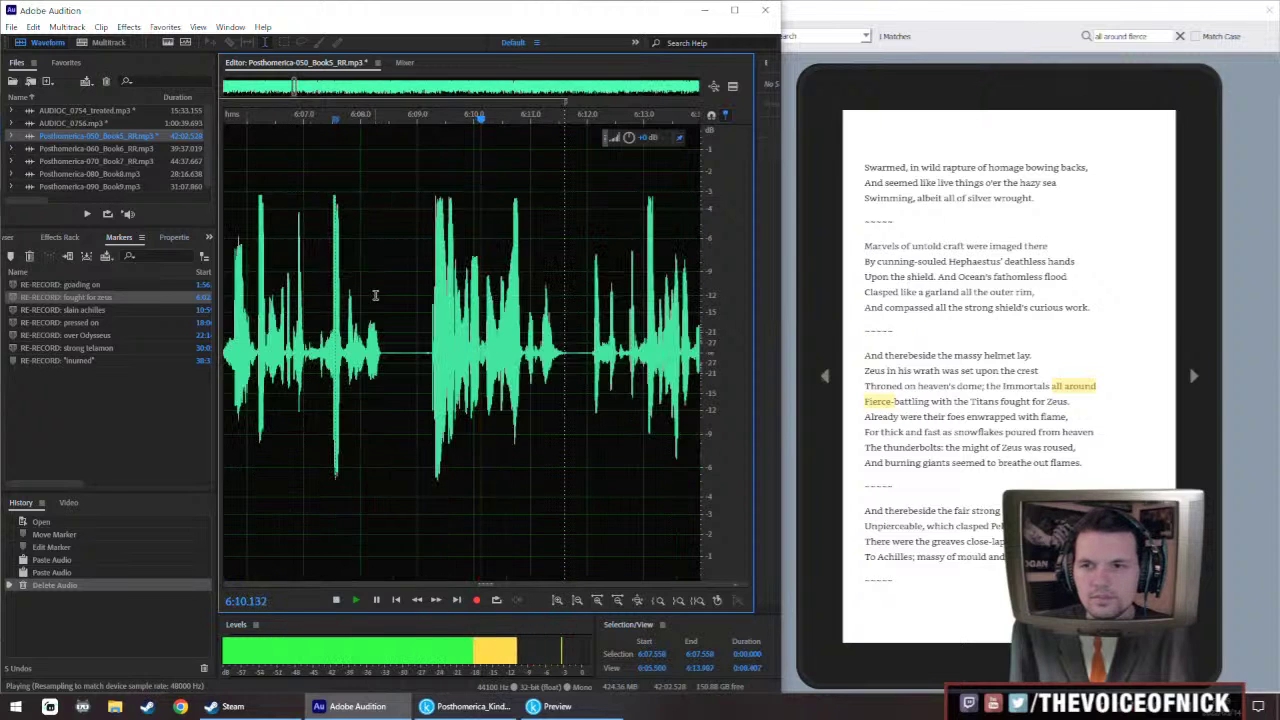
key(minus)
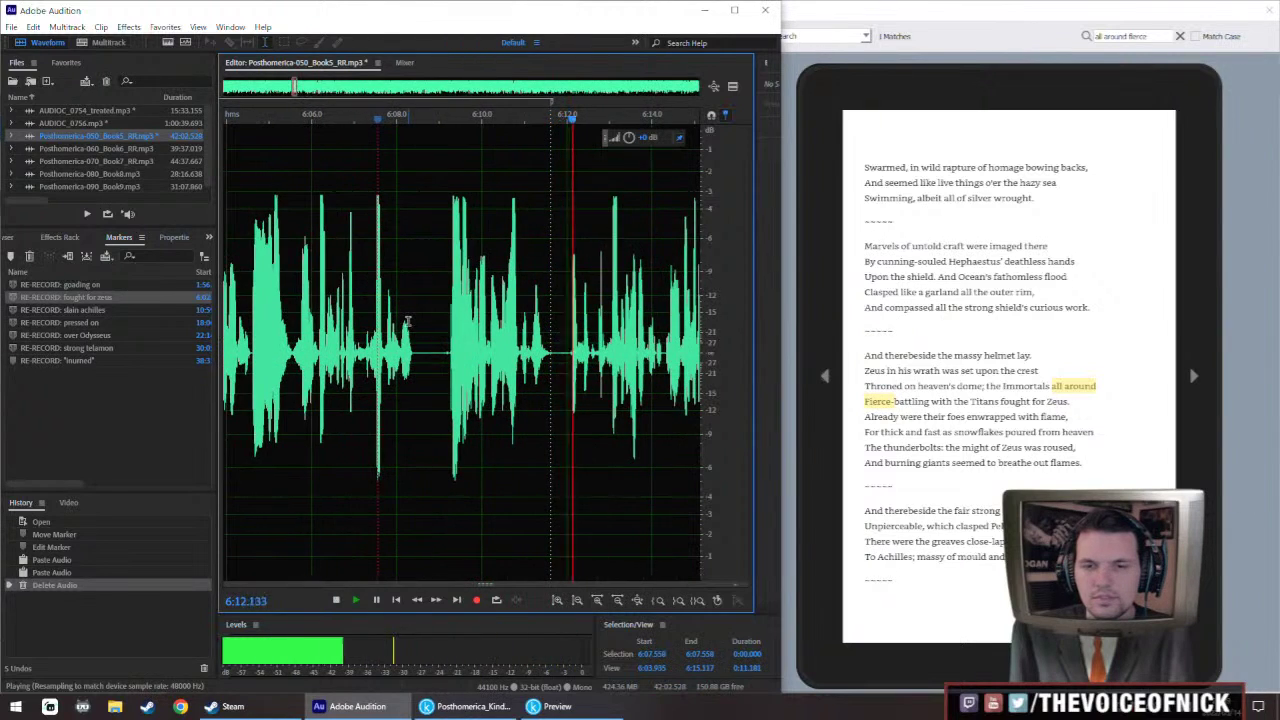
key(space)
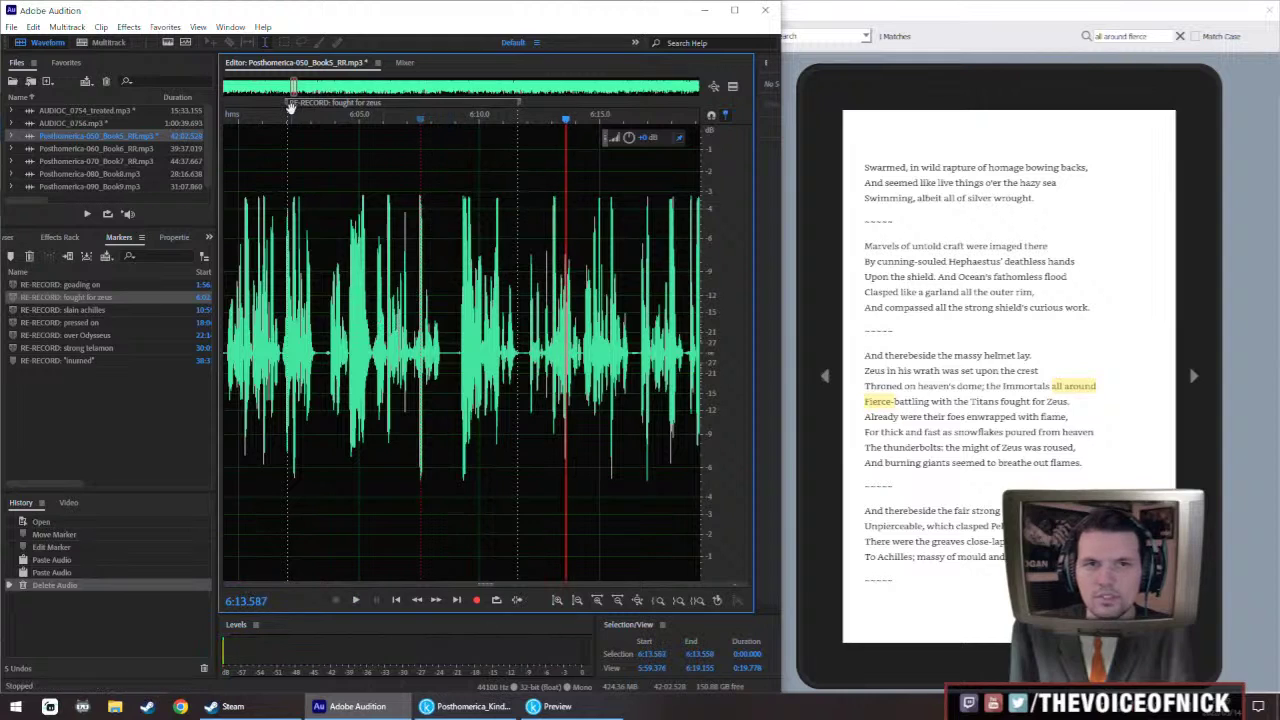
Change the type of the "RE-RECORD: fought for zeus" marker to Cart Timer
right_click(288, 105)
mouse_move(340, 223)
click(455, 250)
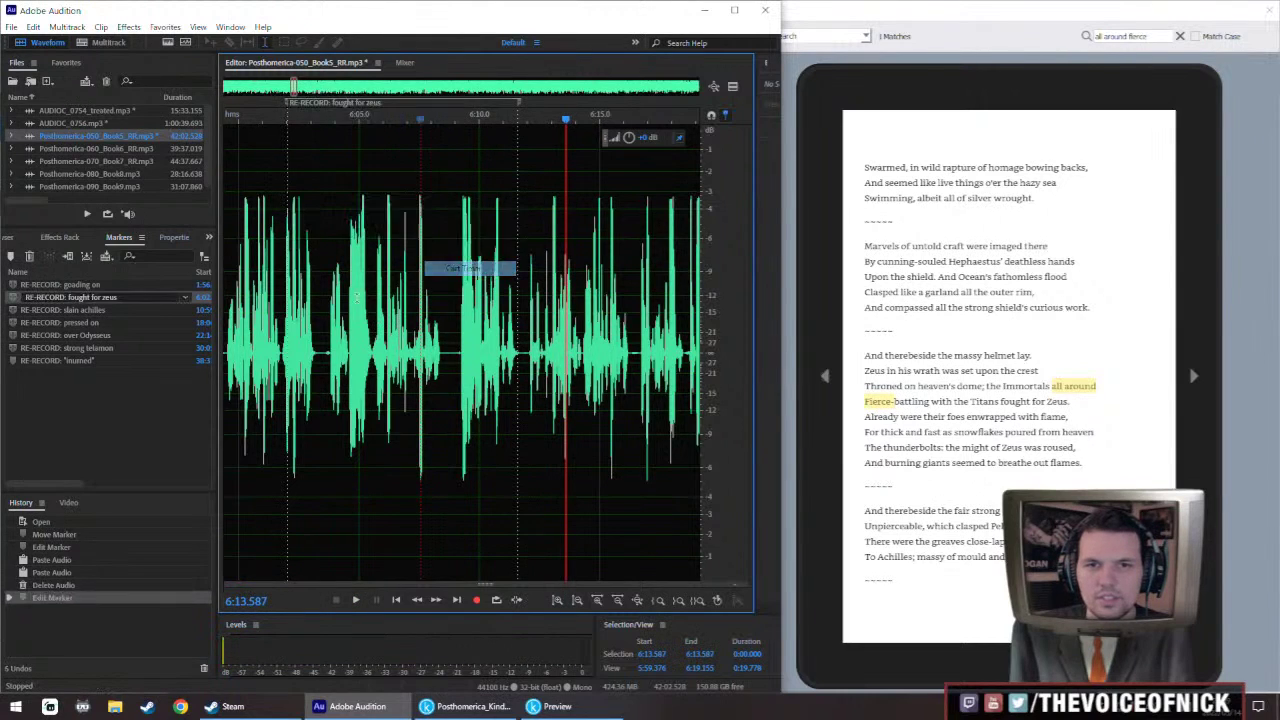
Play the passage from about 5:46.9 through the replaced line to judge how it blends with the surrounding narration
scroll(289, 315, down, 2)
key(space)
scroll(400, 330, down, 3)
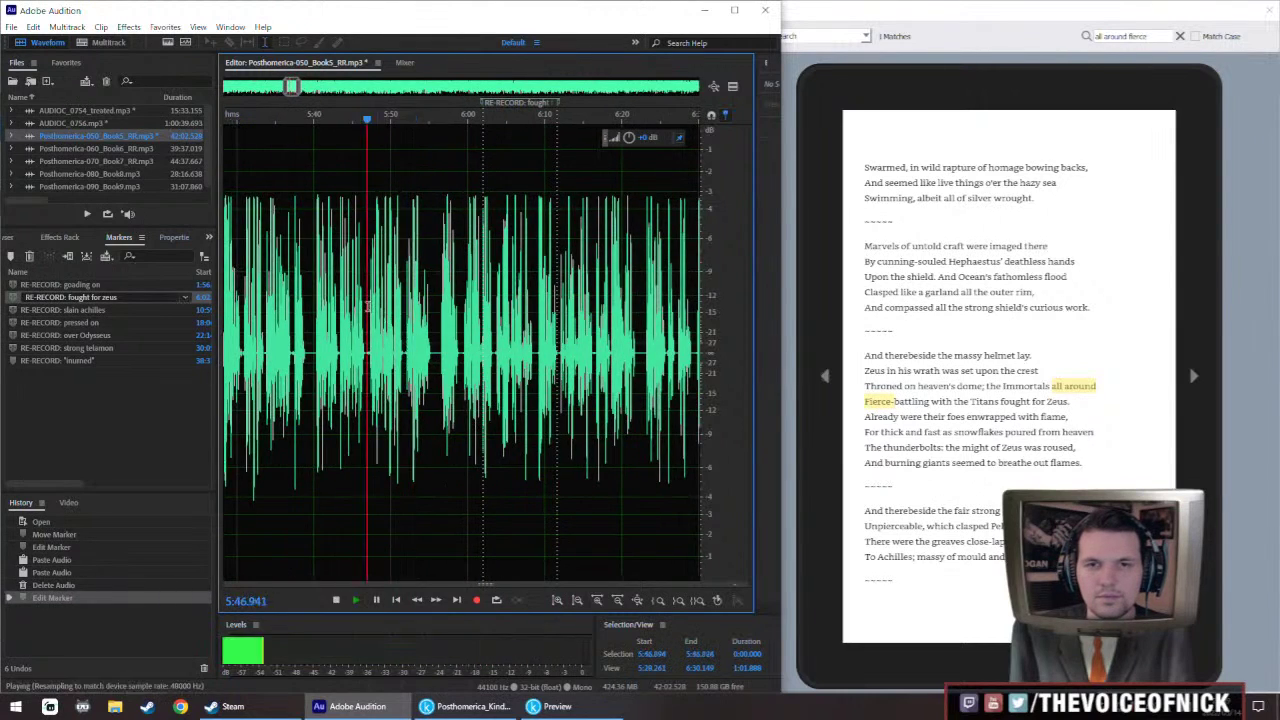
scroll(477, 337, down, 2)
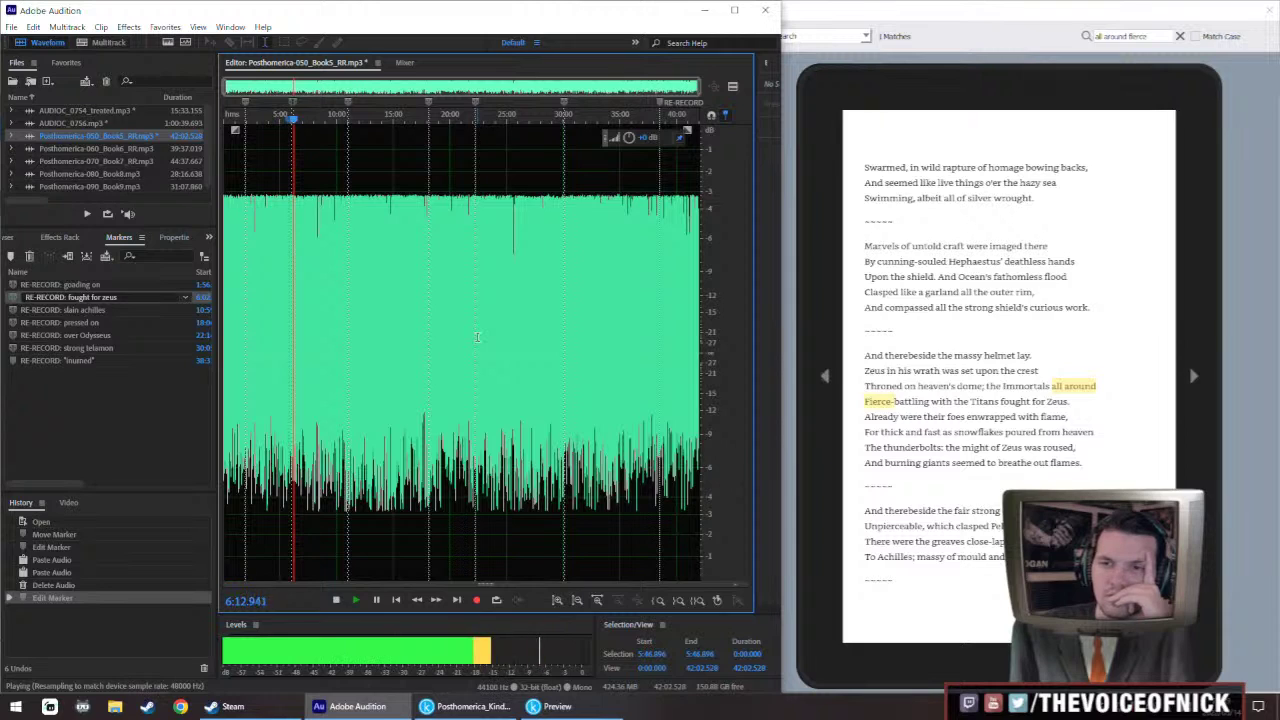
scroll(490, 332, up, 10)
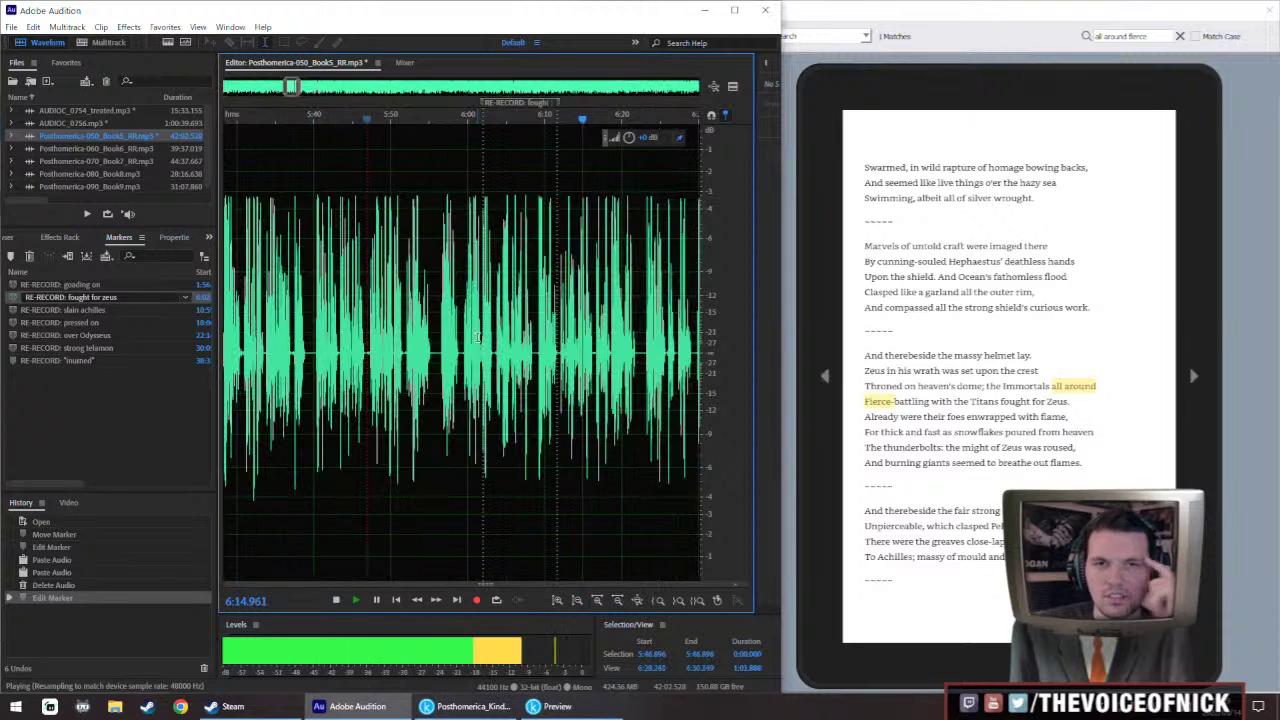
scroll(507, 328, up, 3)
key(space)
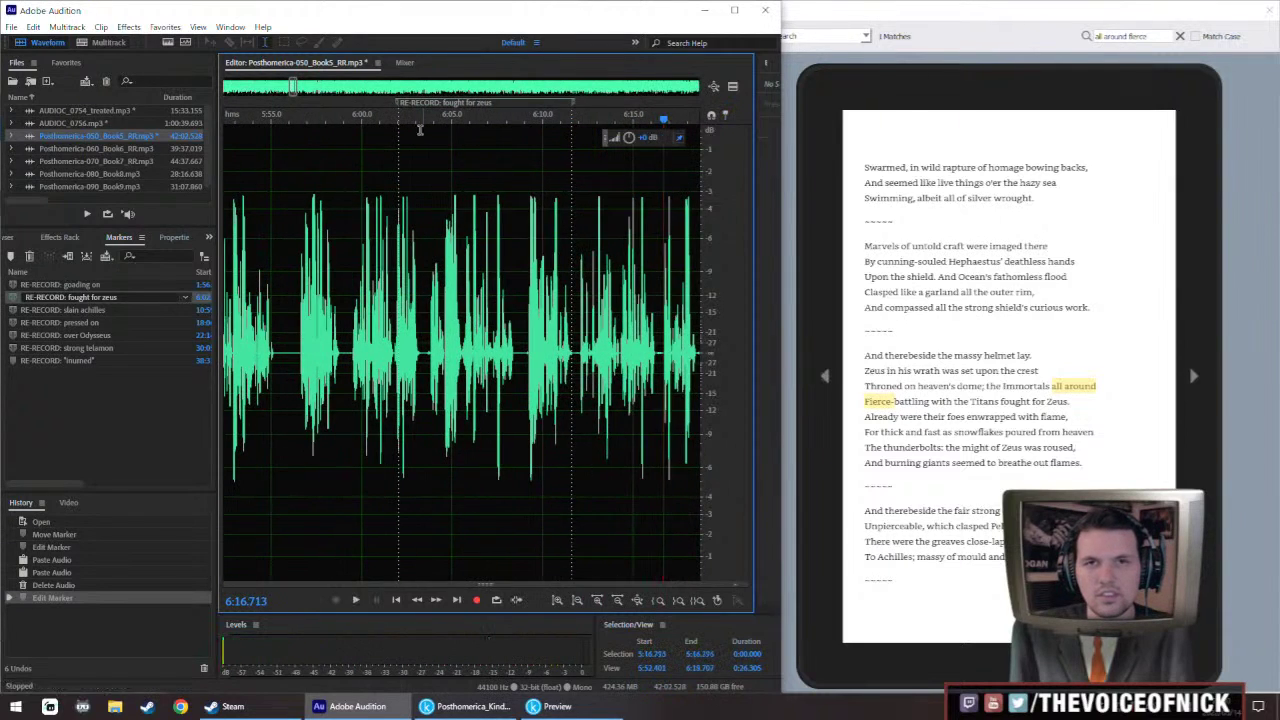
Delete the "RE-RECORD: fought for zeus" marker and play from about 6:02.5
right_click(395, 103)
click(440, 140)
key(space)
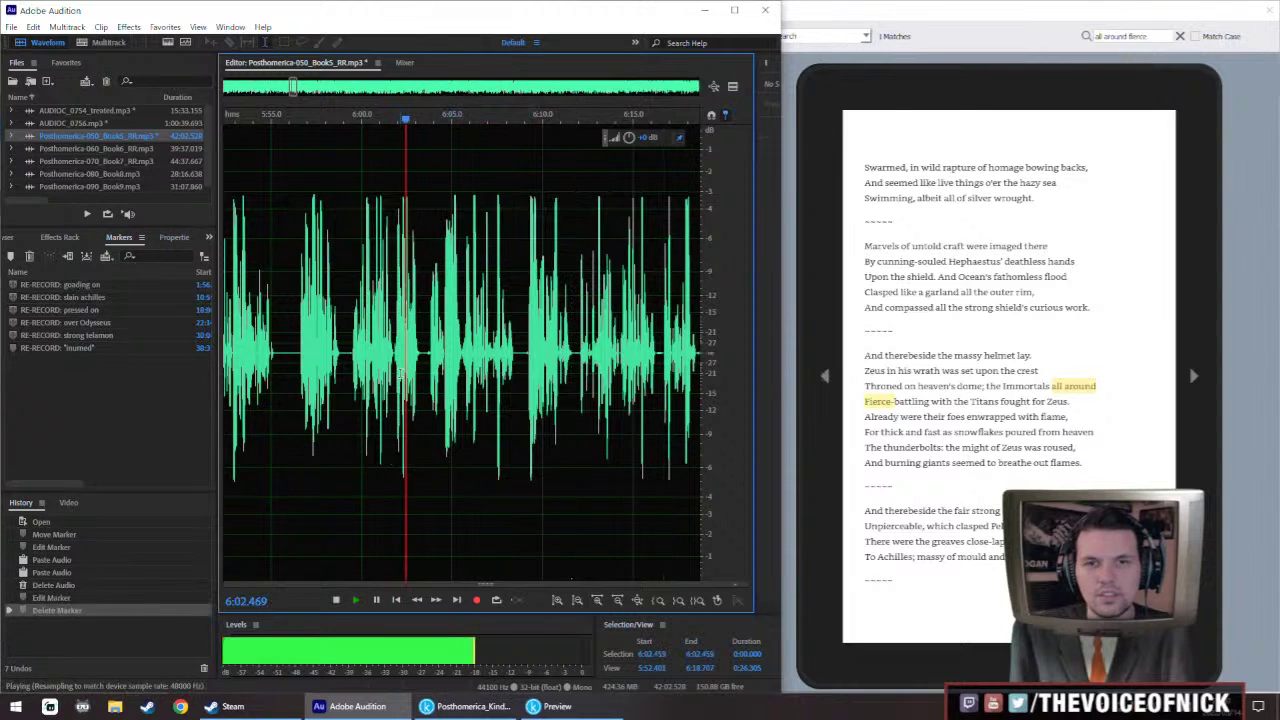
double_click(90, 110)
click(577, 330)
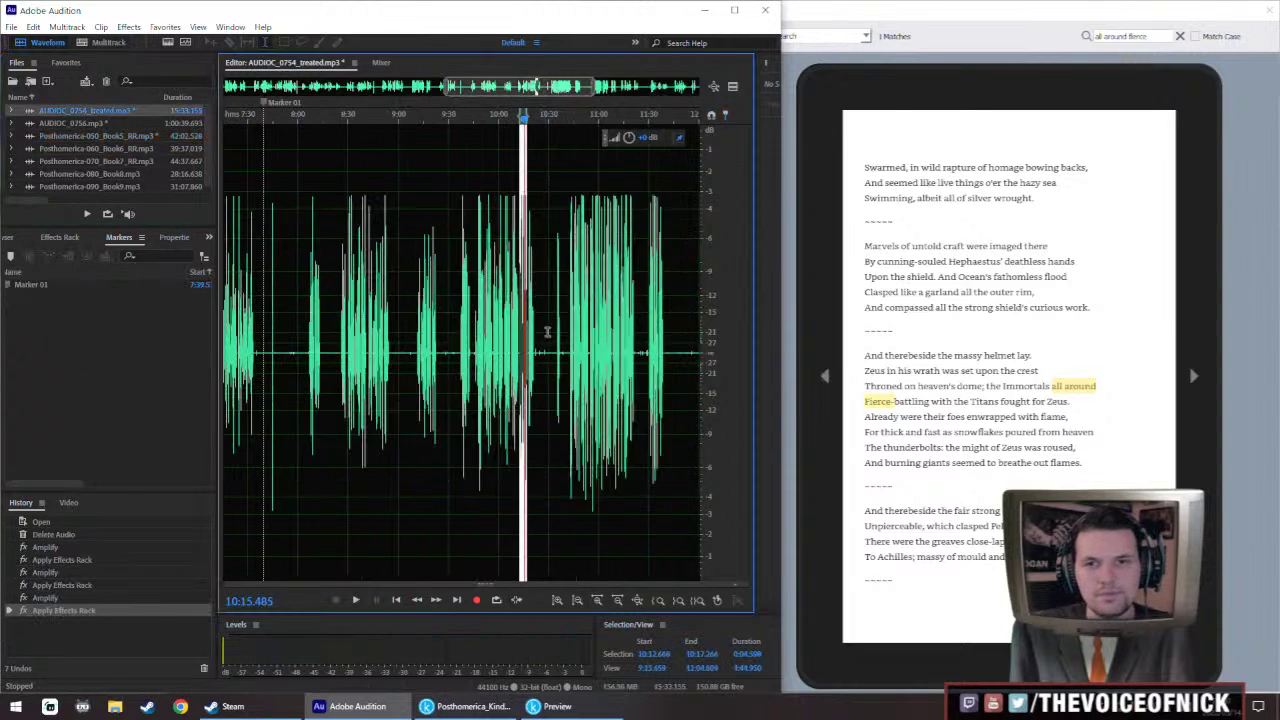
double_click(128, 137)
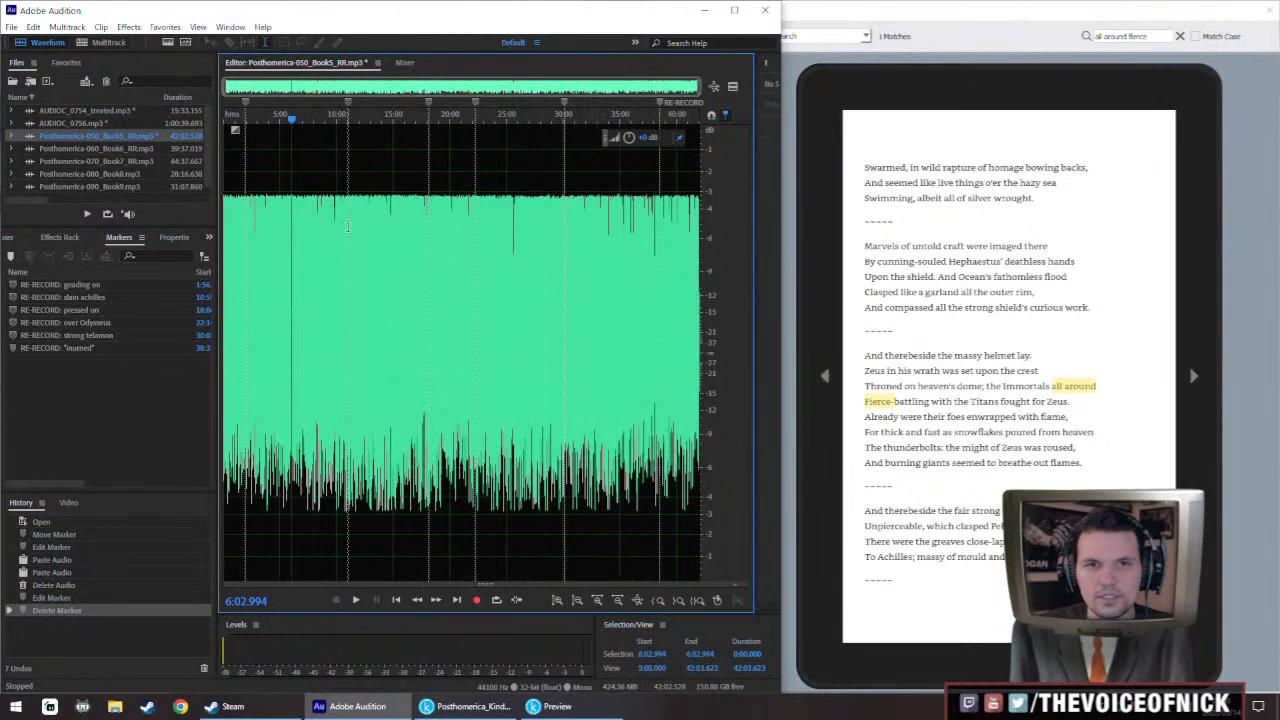
Play the line at the "RE-RECORD: slain achilles" marker from about 10:57.2 to hear which words need replacing
scroll(348, 227, up, 10)
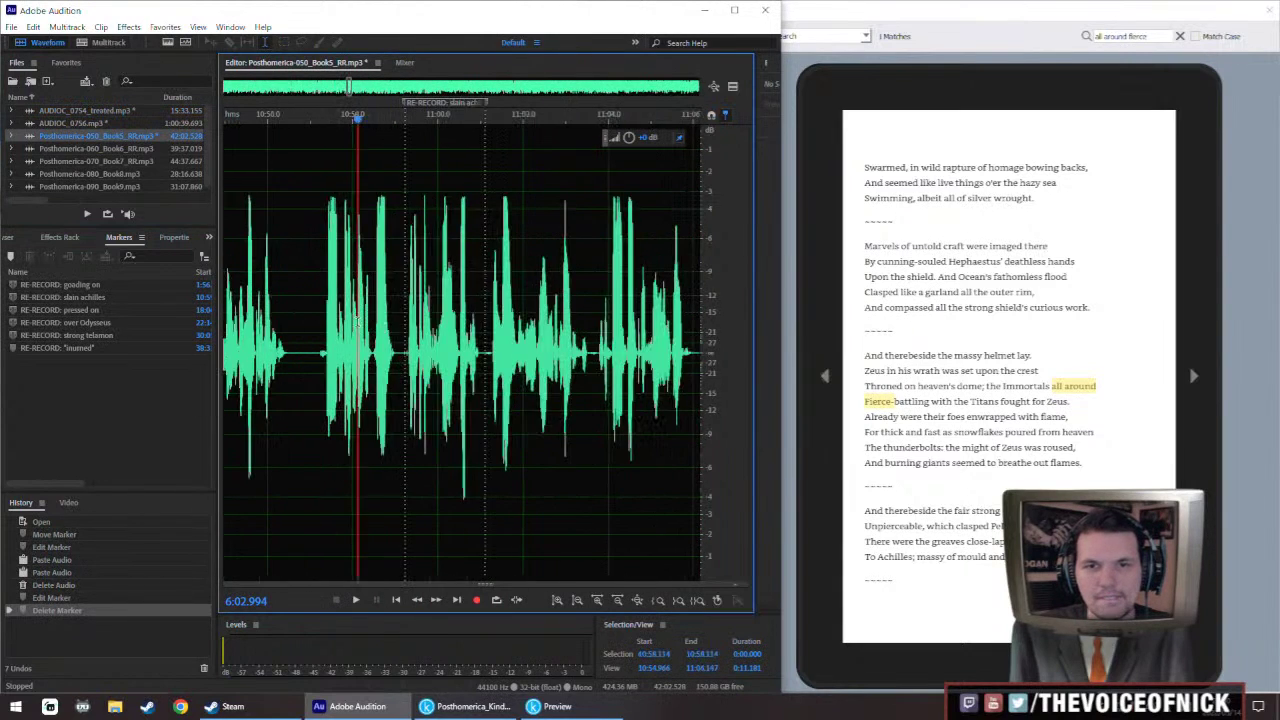
click(358, 323)
key(space)
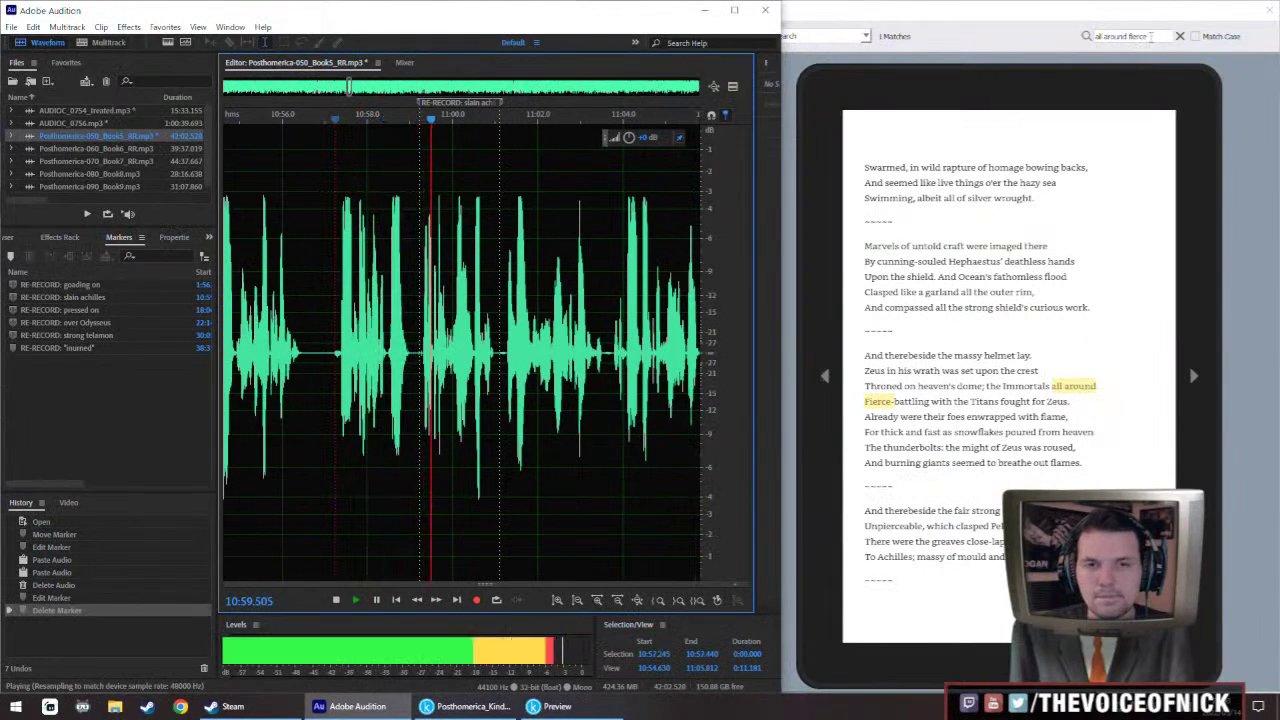
key(space)
Switch to the Kindle Previewer and search the book text for "when achilles slain" and "when achilles"
click(1055, 48)
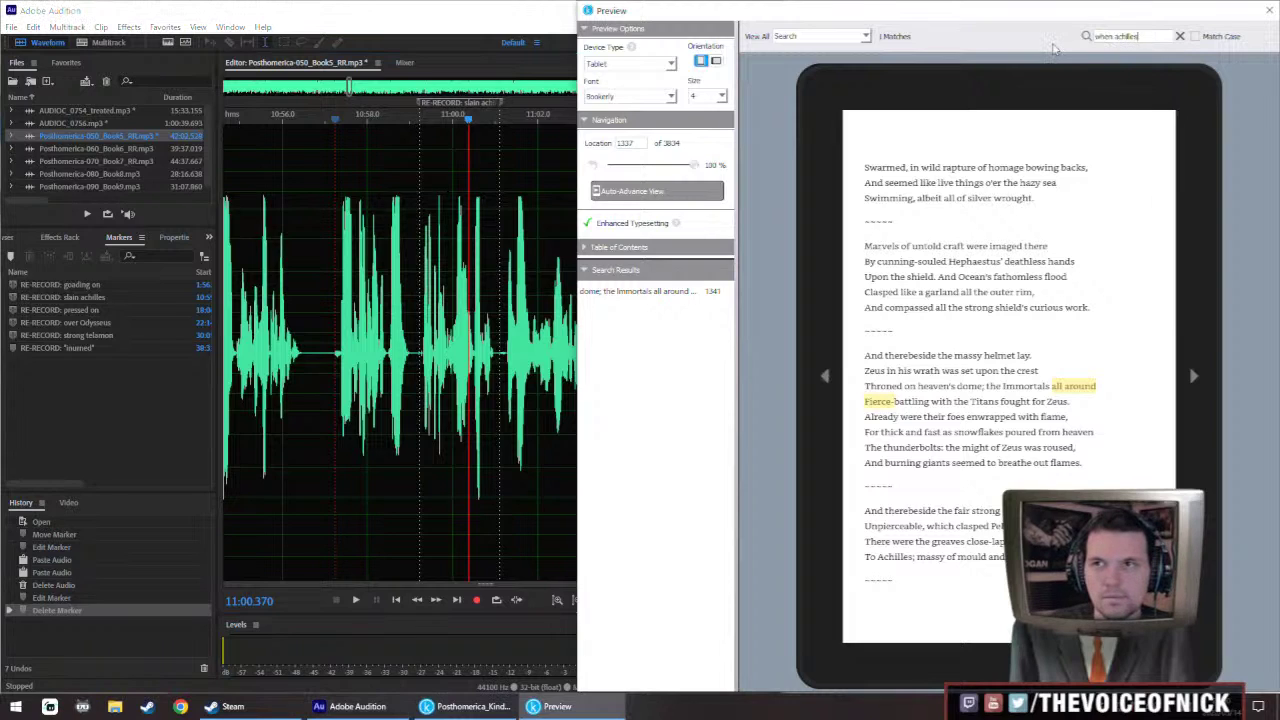
key(Return)
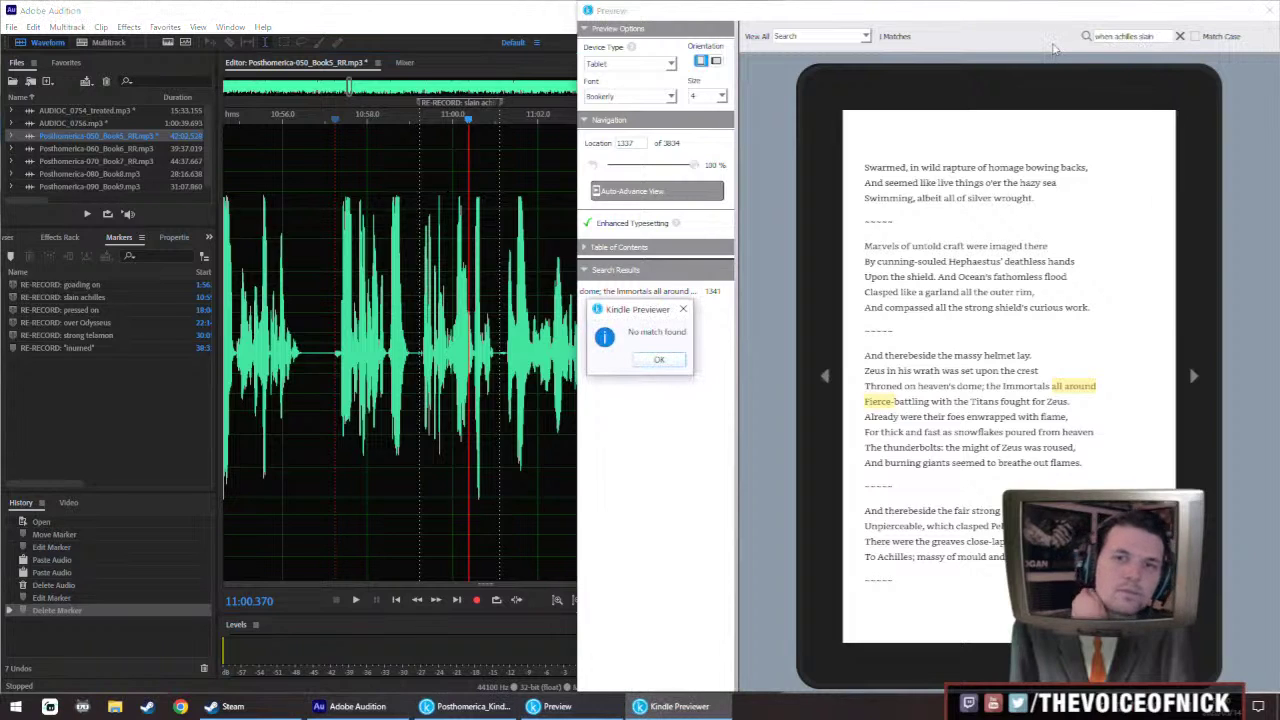
click(645, 358)
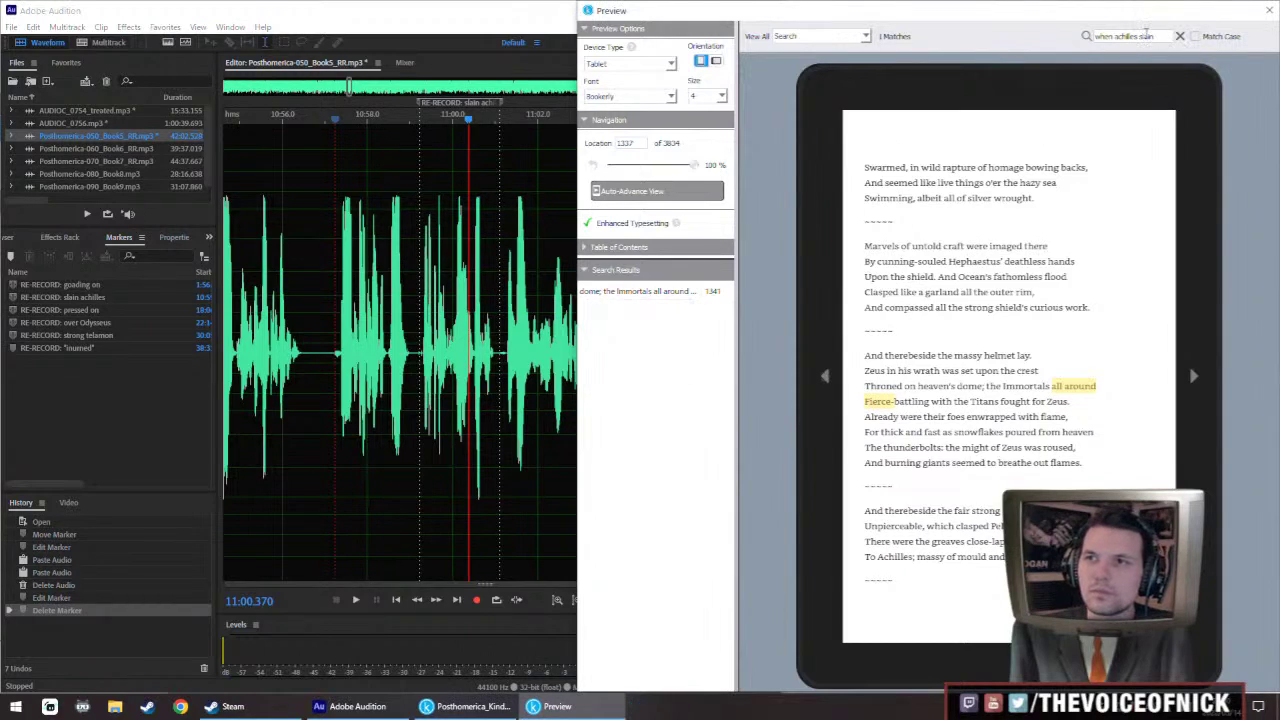
key(BackSpace)
key(Return)
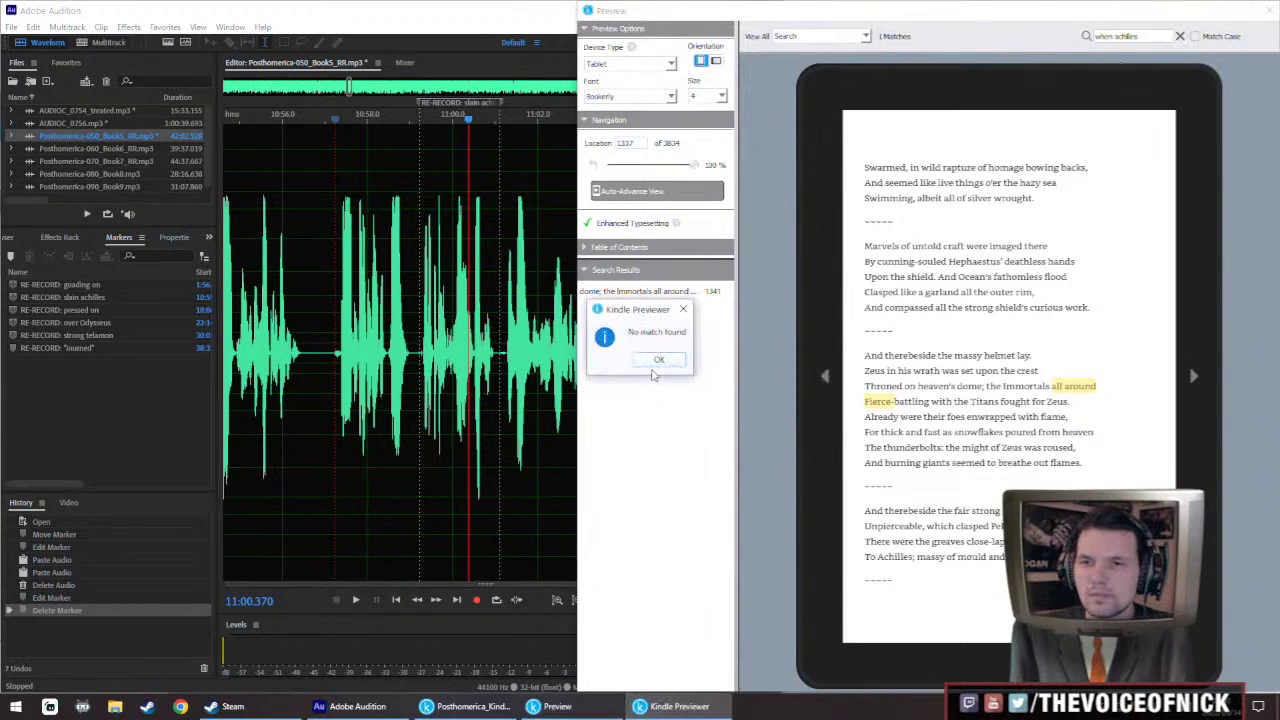
click(655, 362)
key(Return)
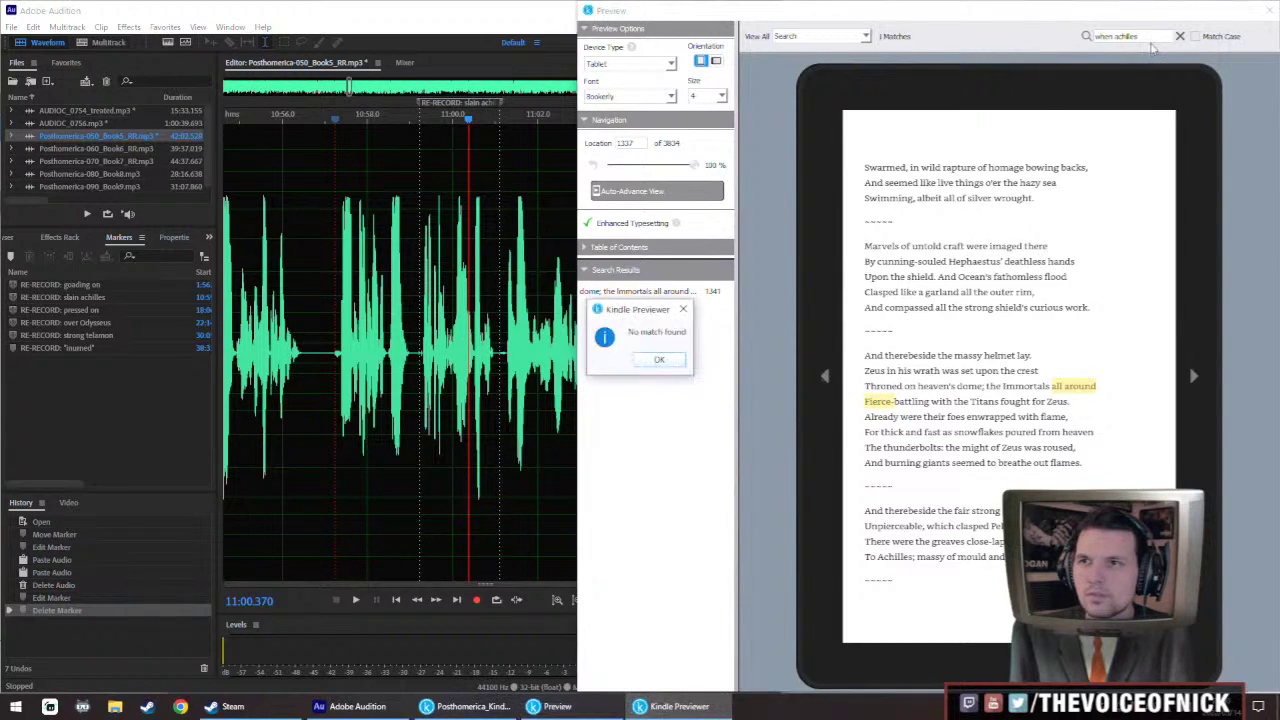
key(Return)
double_click(1148, 36)
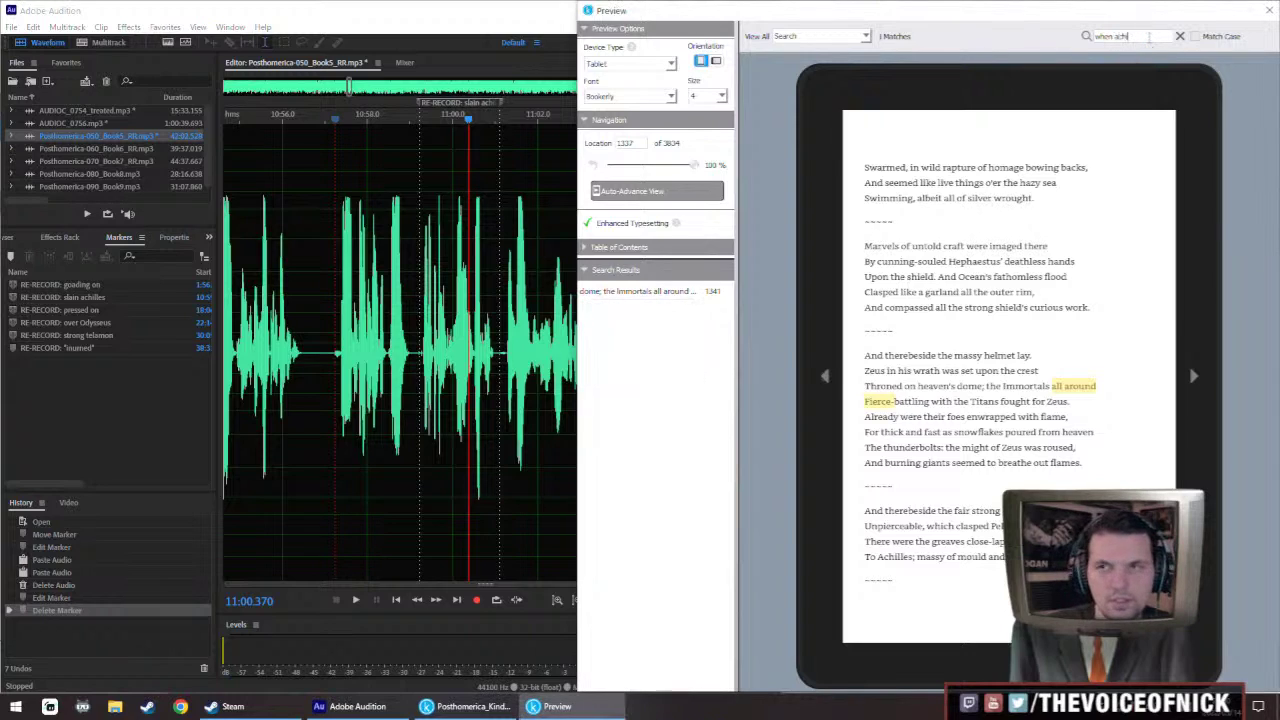
key(Return)
key(Return)
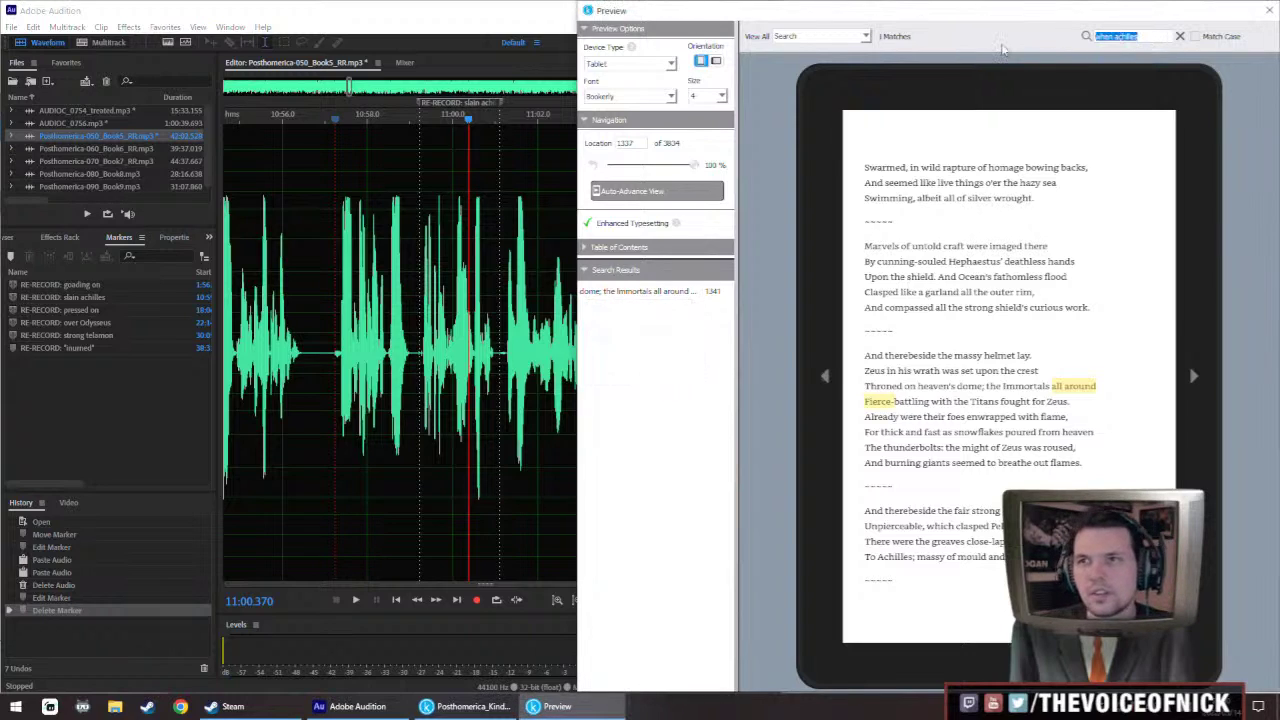
Search the book text for "achilles slain" and view the matches at locations 1385 and 841
text(ain)
key(Return)
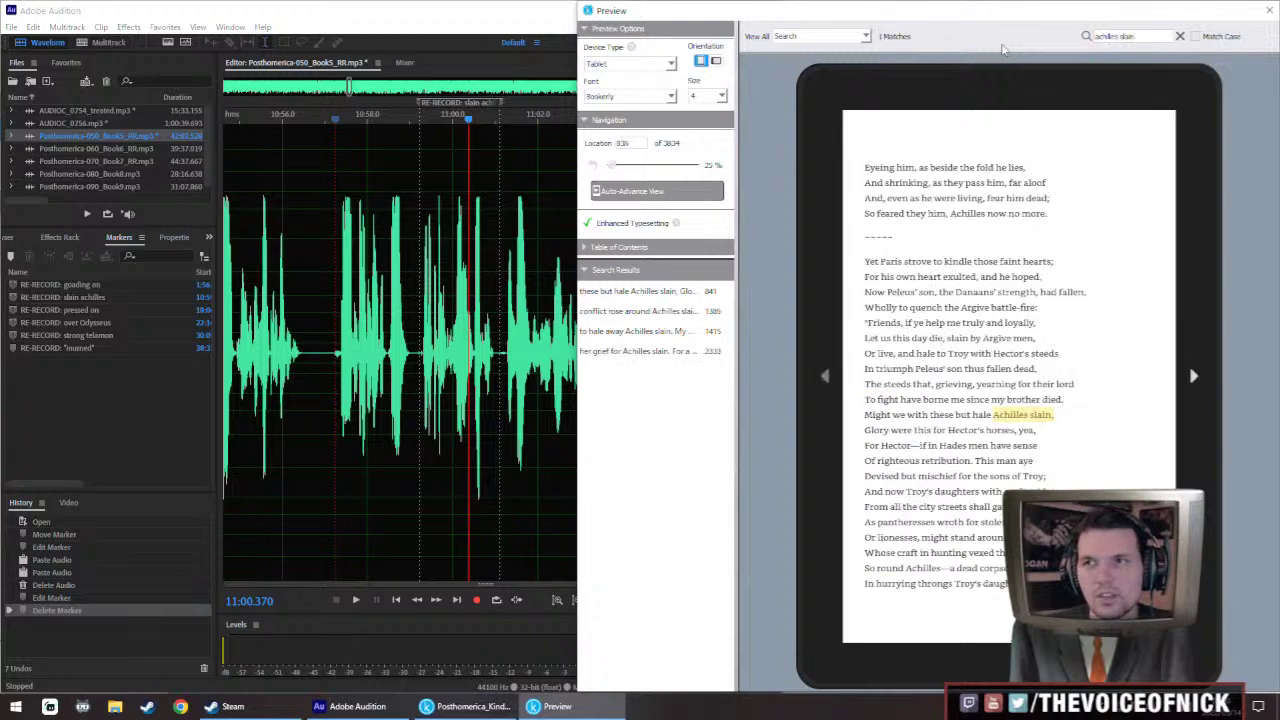
click(676, 312)
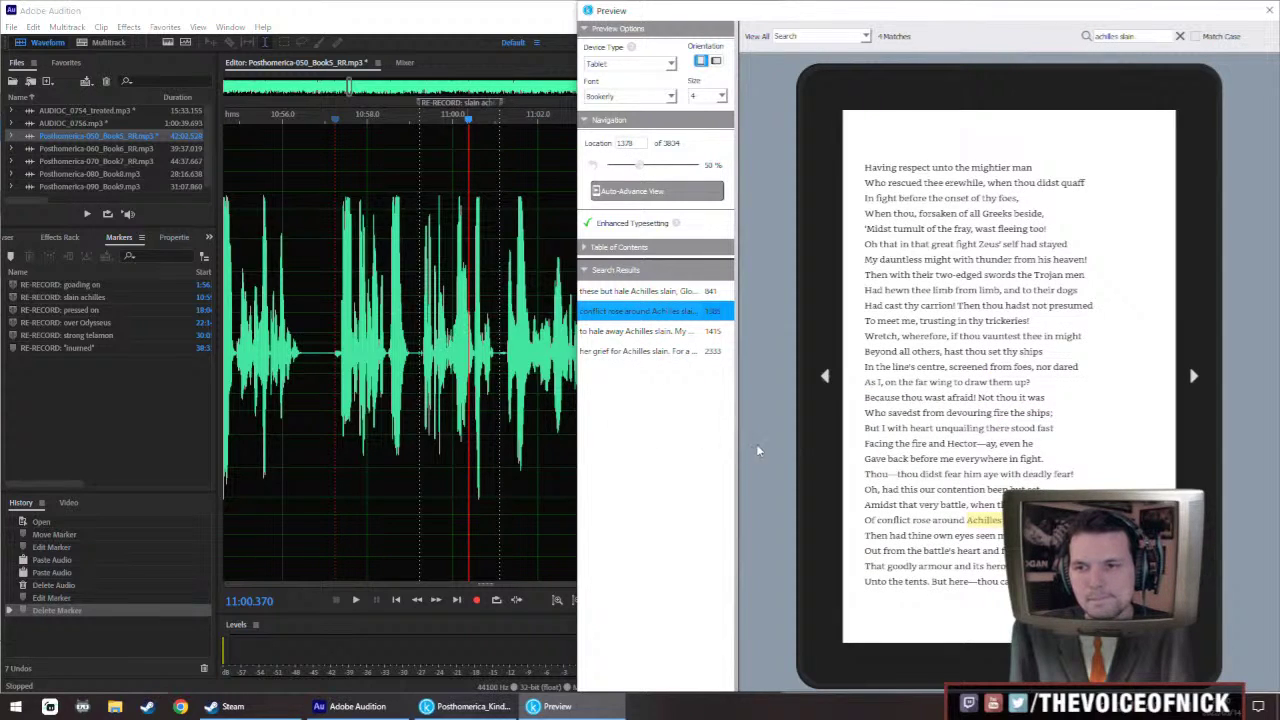
click(648, 292)
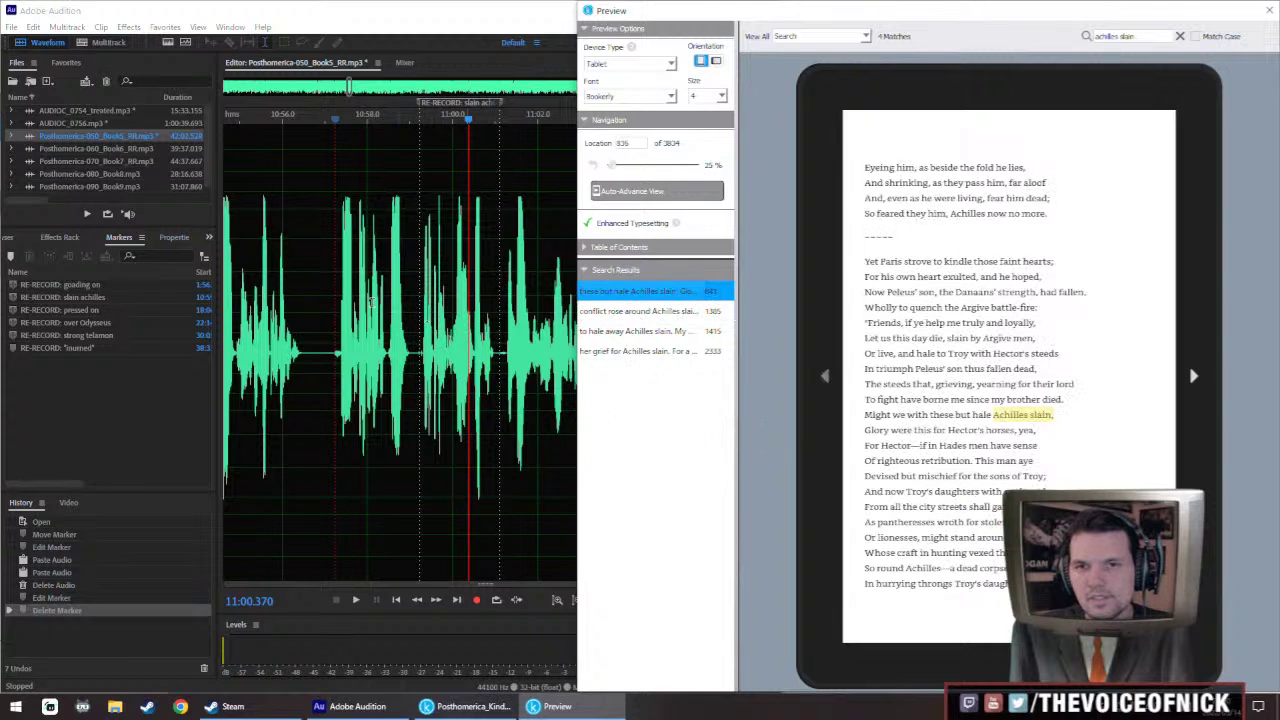
Open AUDIOC_0754_treated.mp3 and play through it from about 10:48 to 11:13 to find the replacement take of the "slain Achilles" line
click(104, 110)
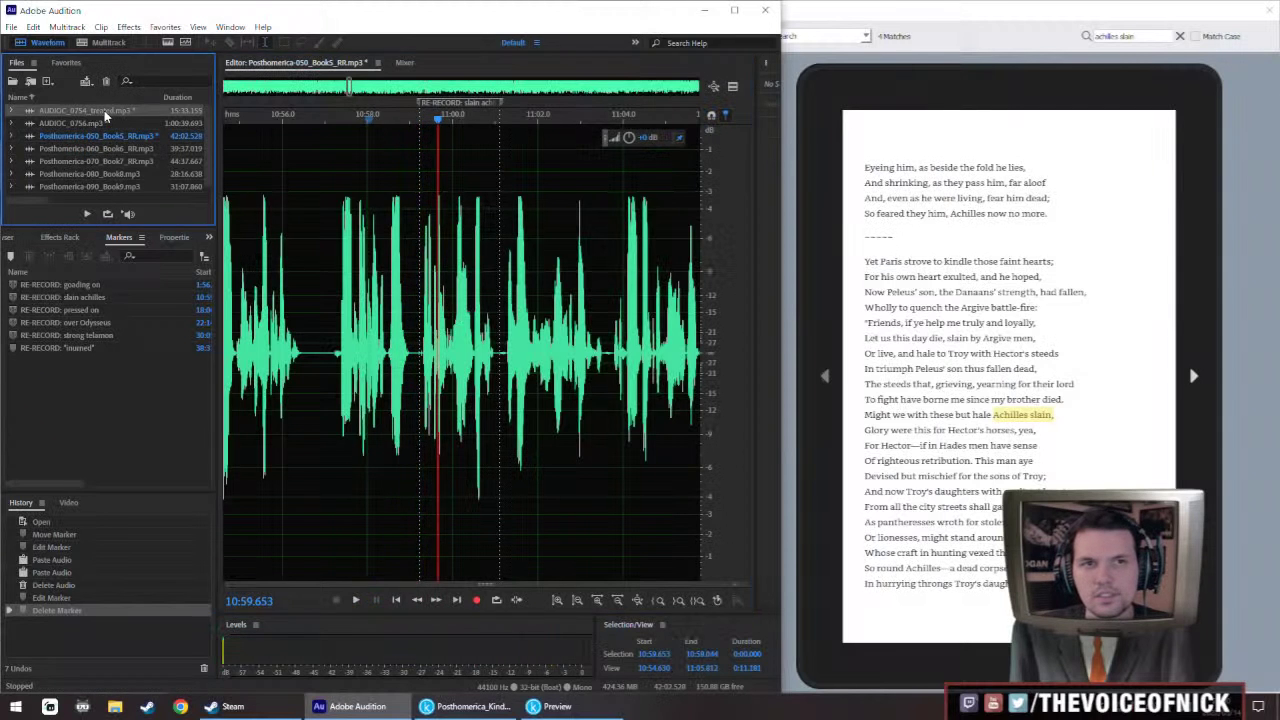
double_click(104, 110)
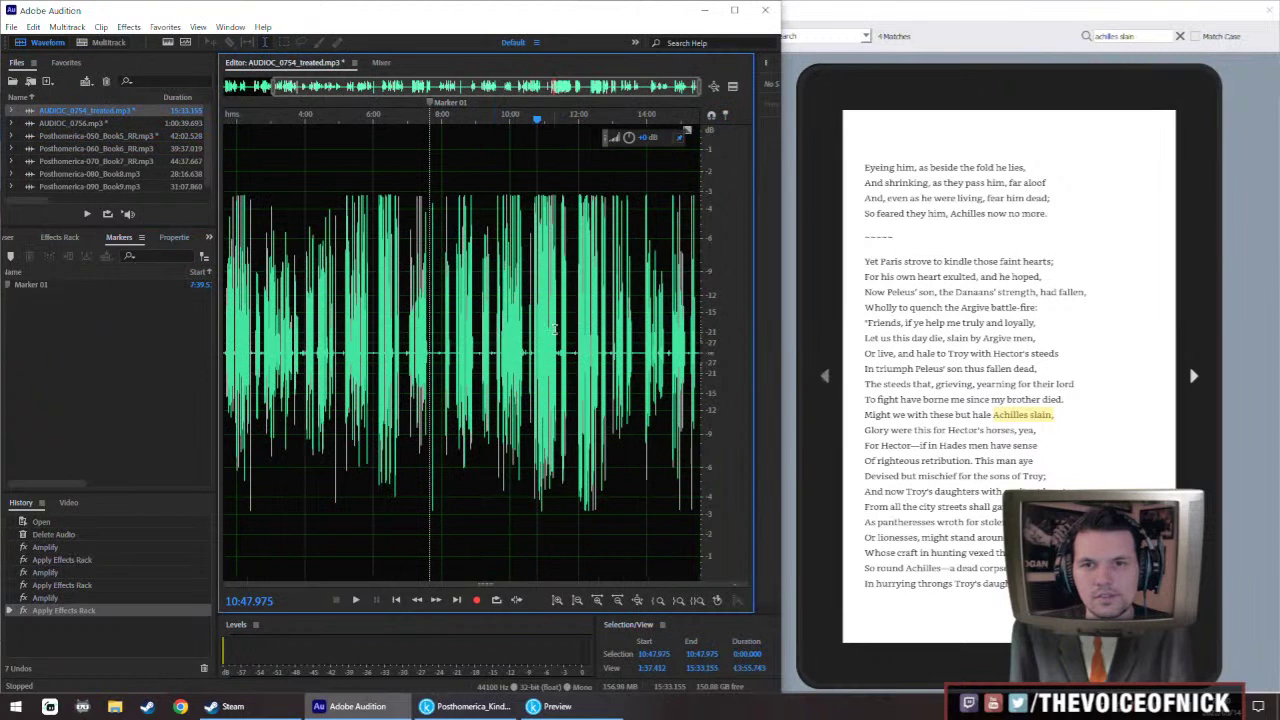
scroll(554, 329, up, 5)
scroll(302, 362, left, 3)
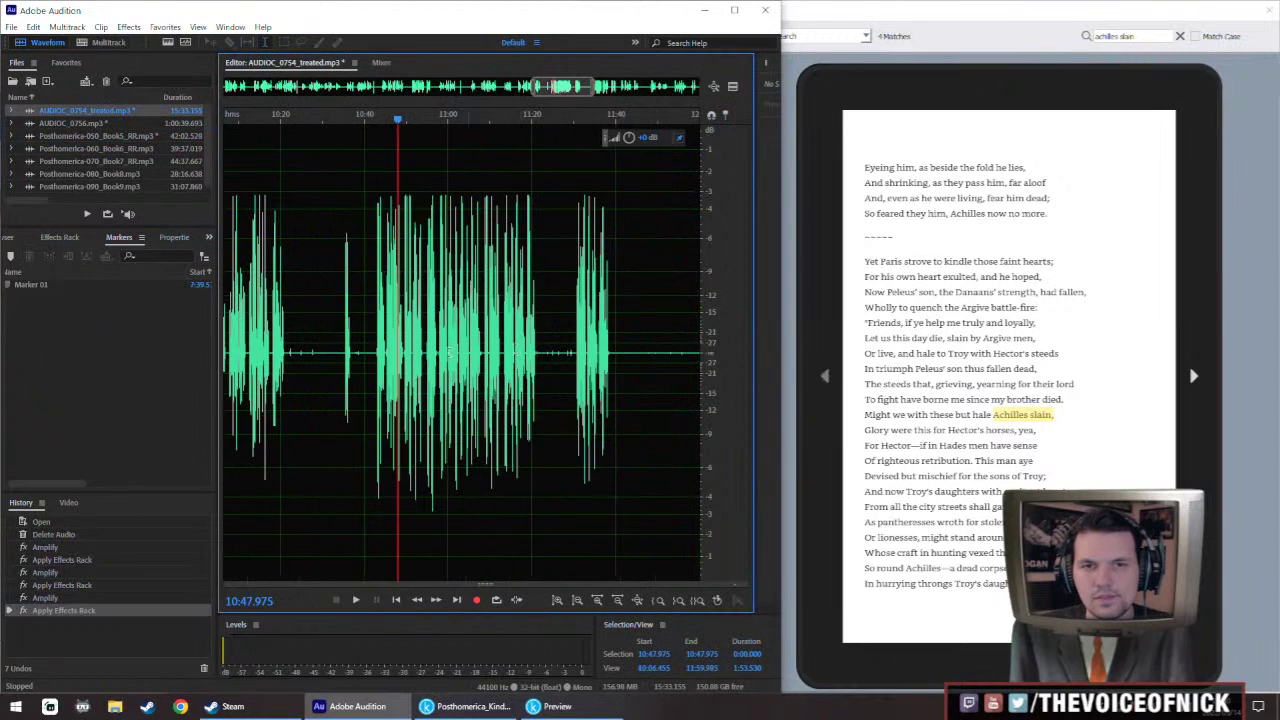
key(space)
scroll(387, 366, up, 5)
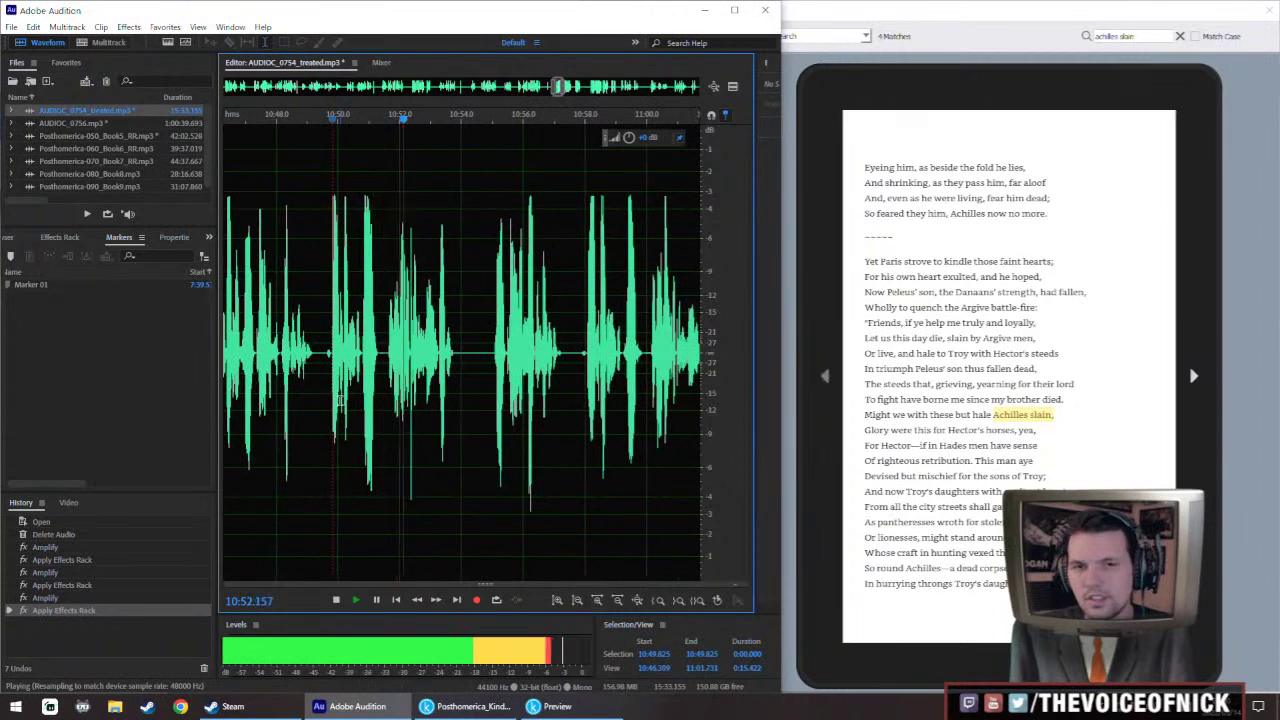
click(593, 353)
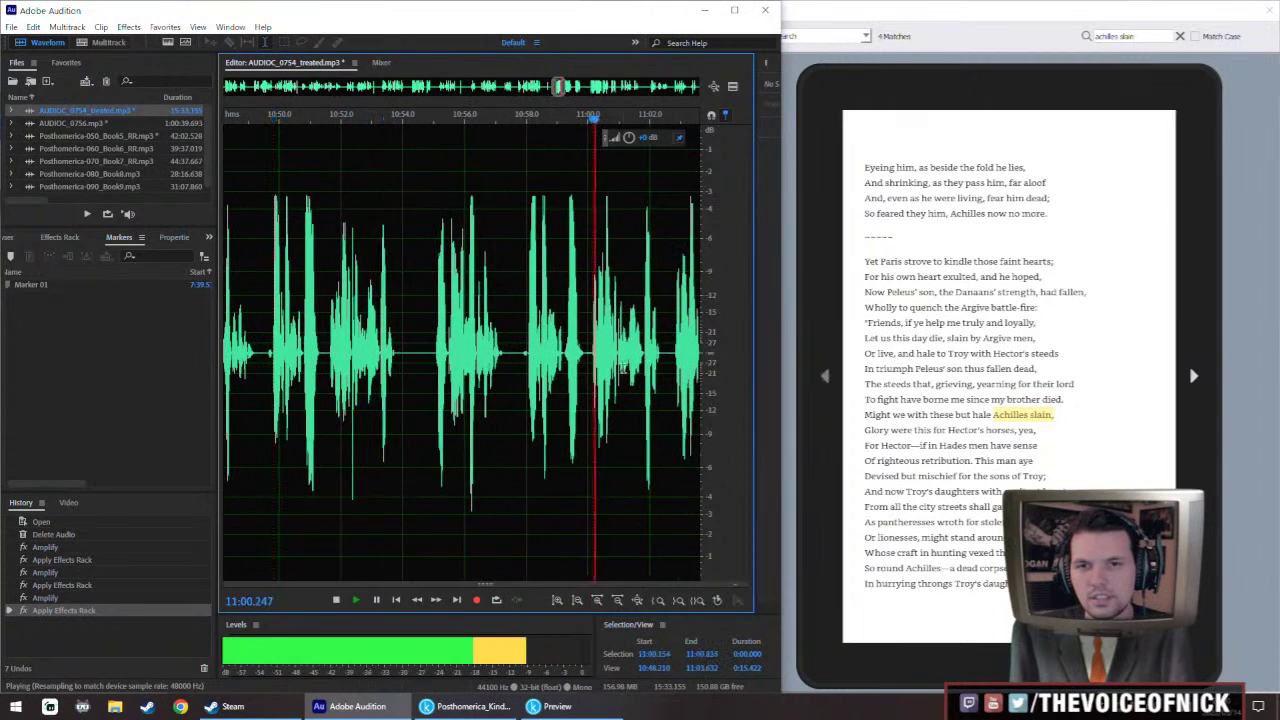
click(541, 352)
click(652, 355)
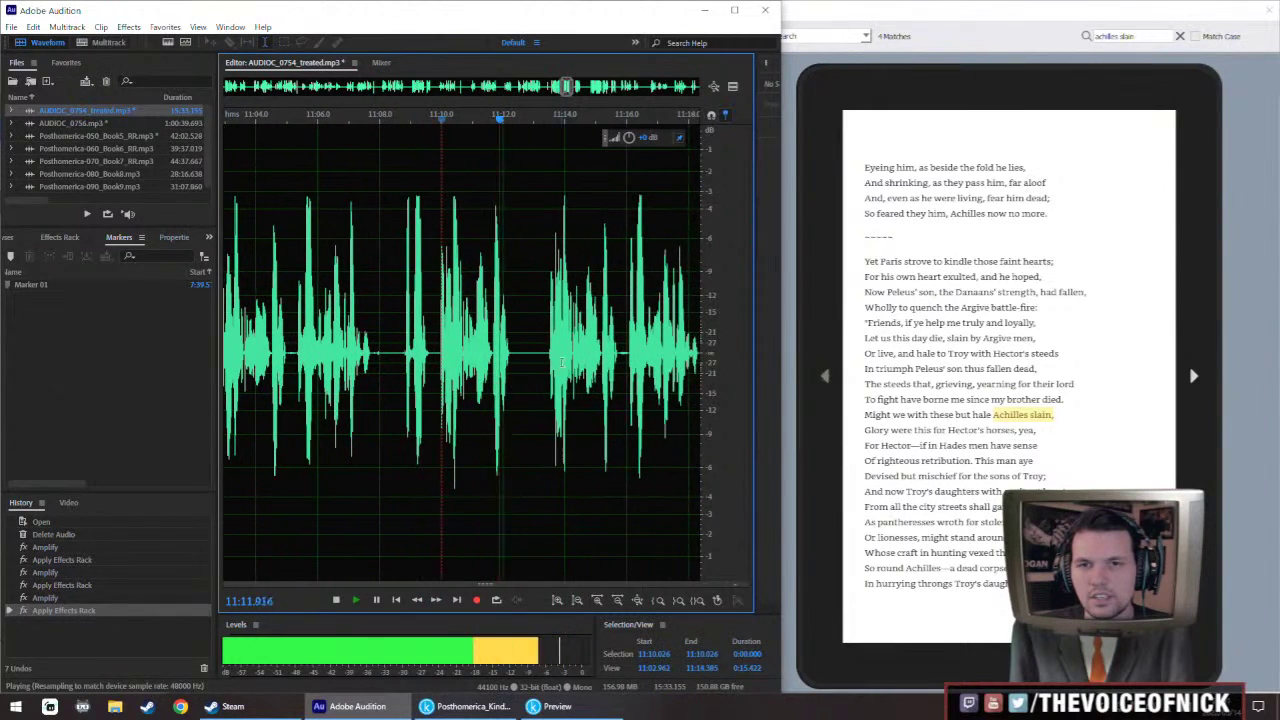
click(547, 360)
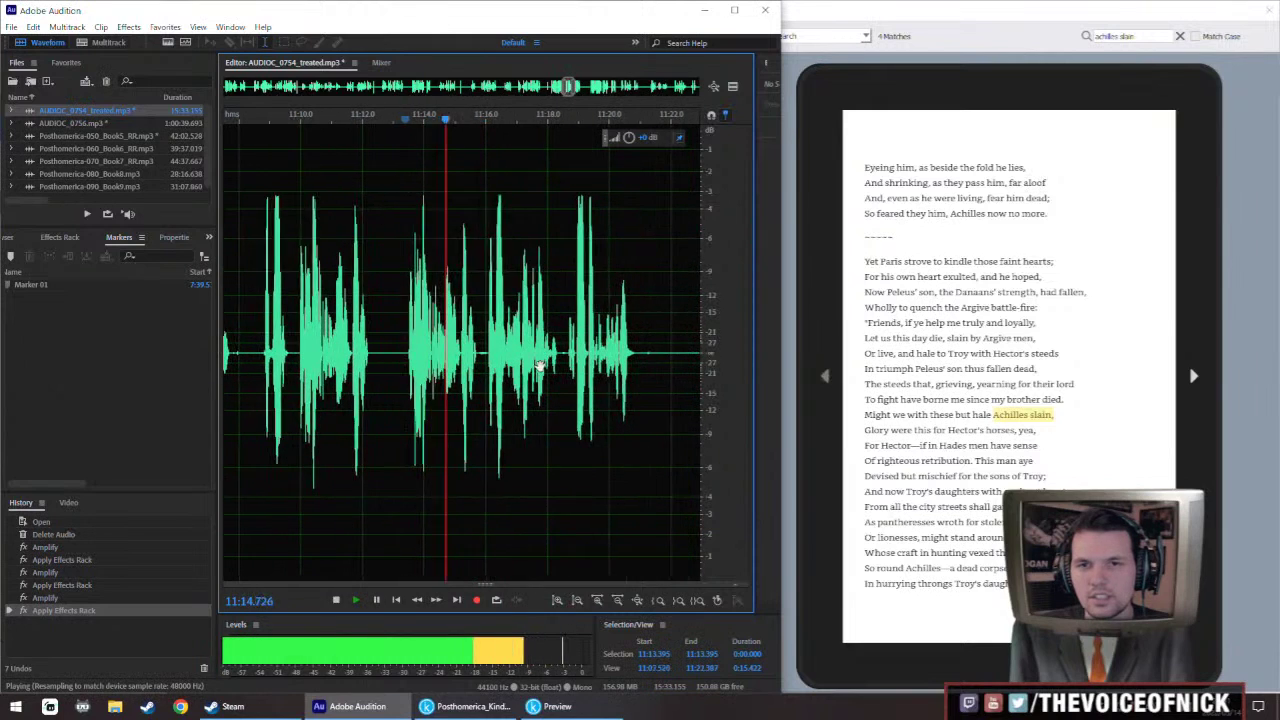
key(space)
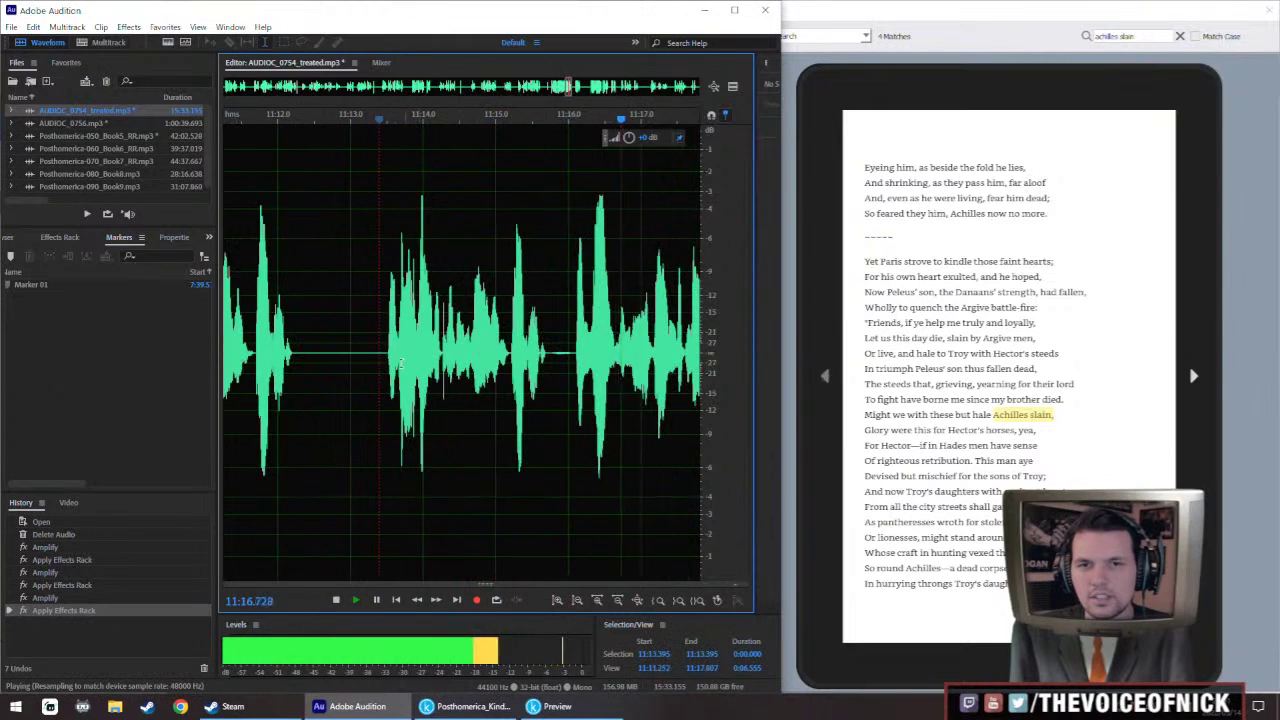
Copy the take from about 11:13.5 to 11:15.7 and return to the Posthomerica Book 5 file
drag(385, 372, 546, 384)
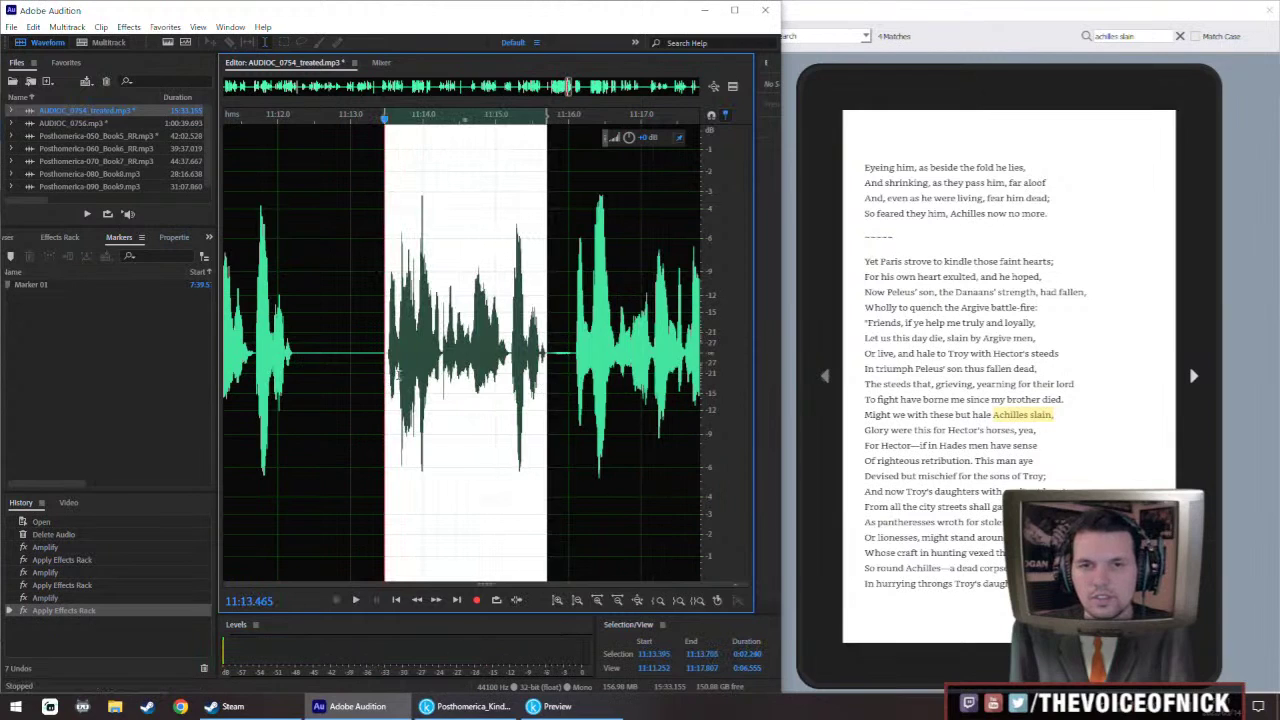
drag(382, 367, 386, 371)
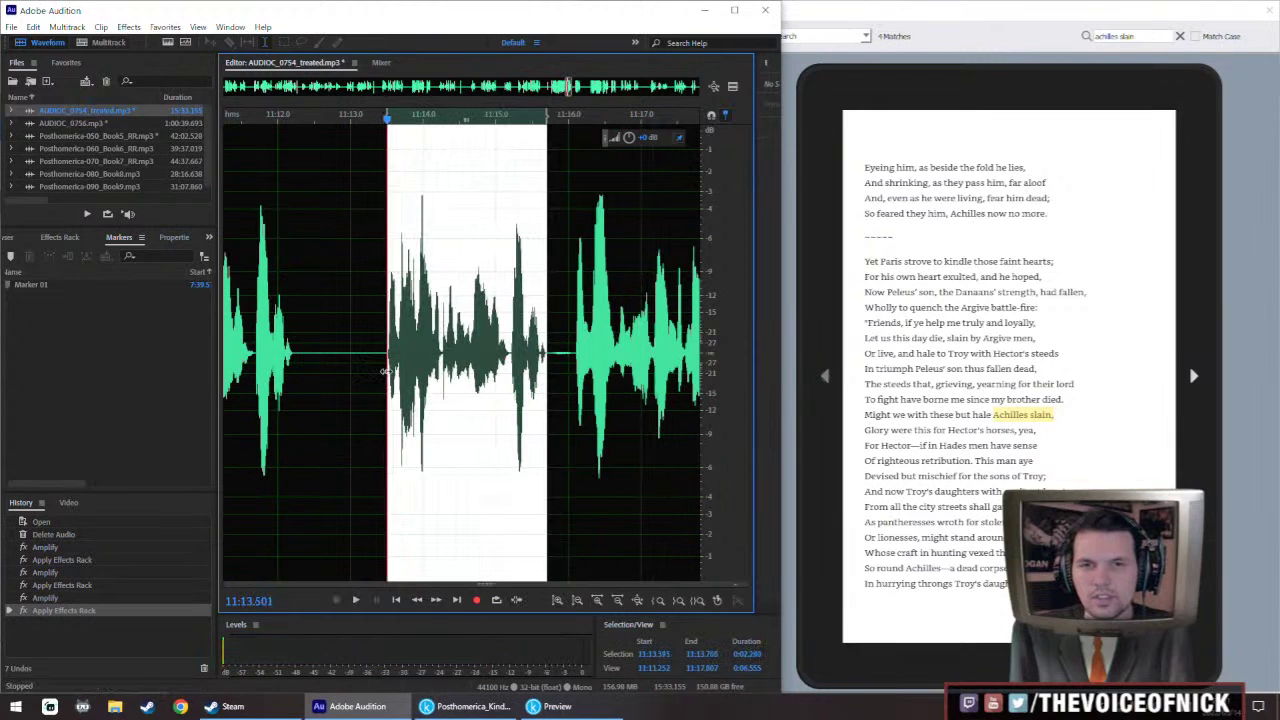
double_click(111, 136)
Move the "RE-RECORD: slain achilles" marker's start to about 10:58.7 and extend its end past the line
scroll(418, 346, up, 1)
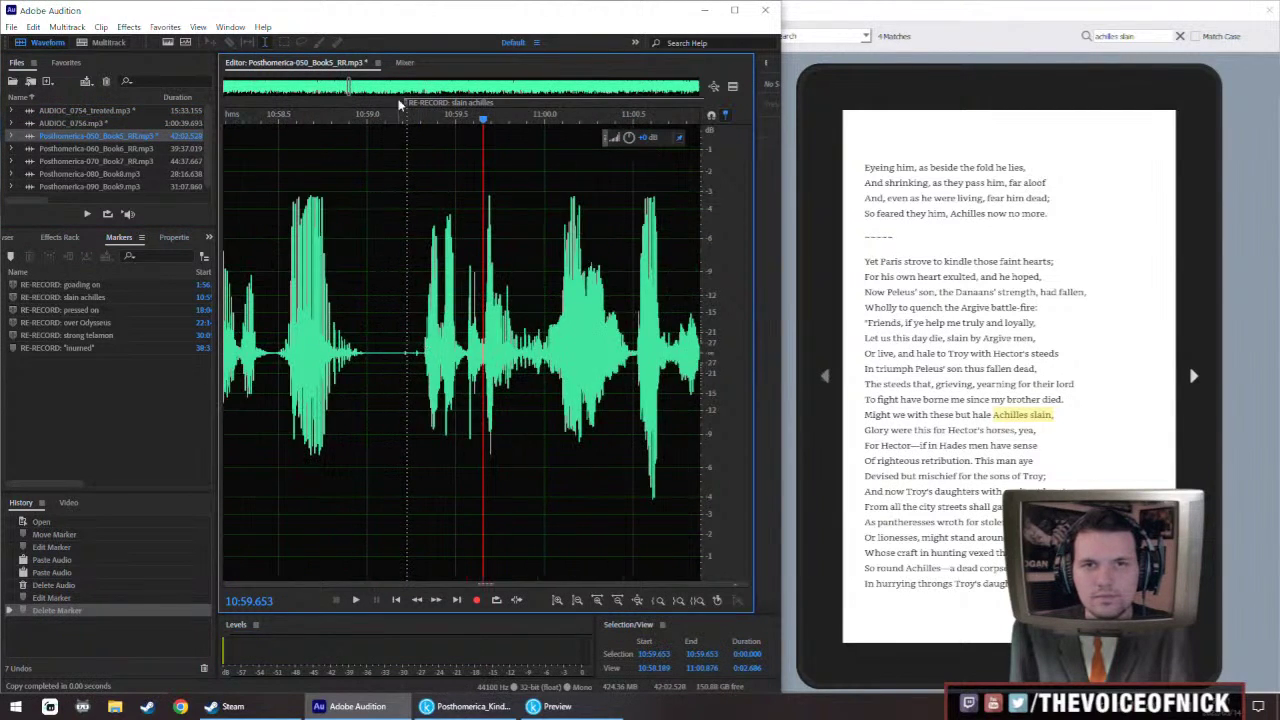
drag(405, 110, 311, 110)
scroll(482, 272, down, 3)
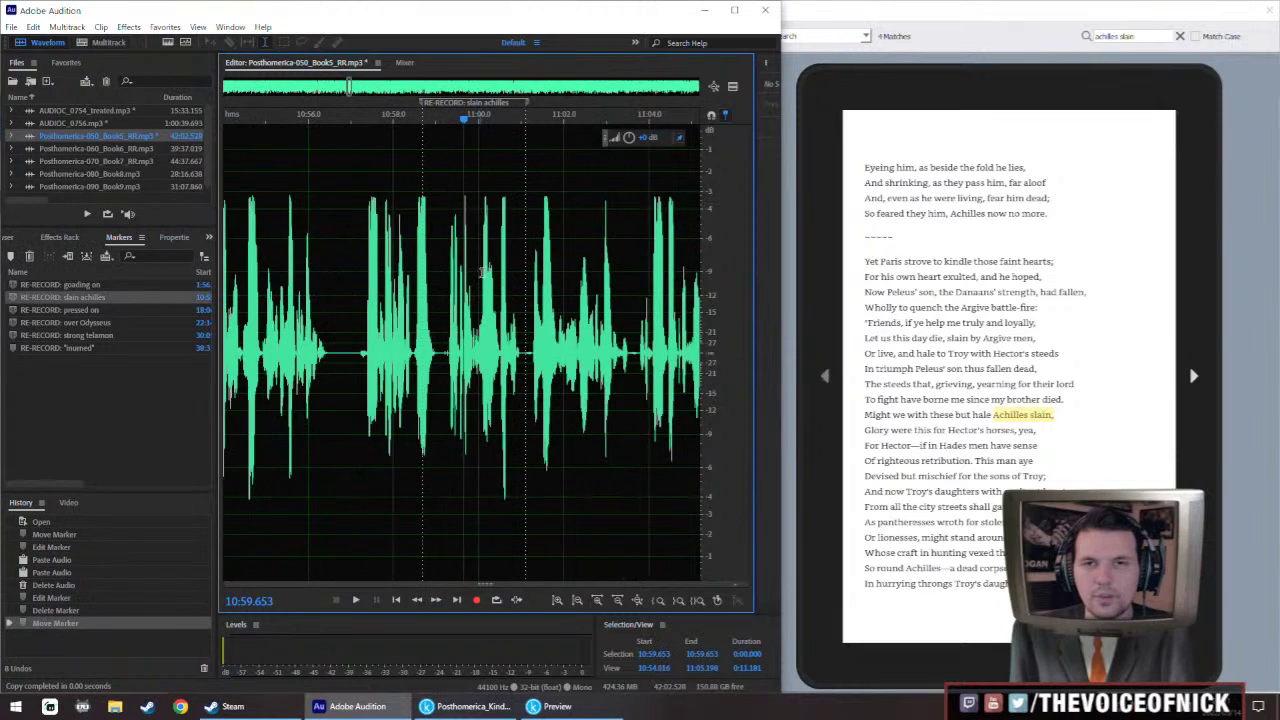
click(548, 107)
Replace the audio from about 10:59.3 to 11:00.9 with the copied take and play it from about 10:57.6
scroll(451, 310, up, 2)
drag(442, 351, 609, 410)
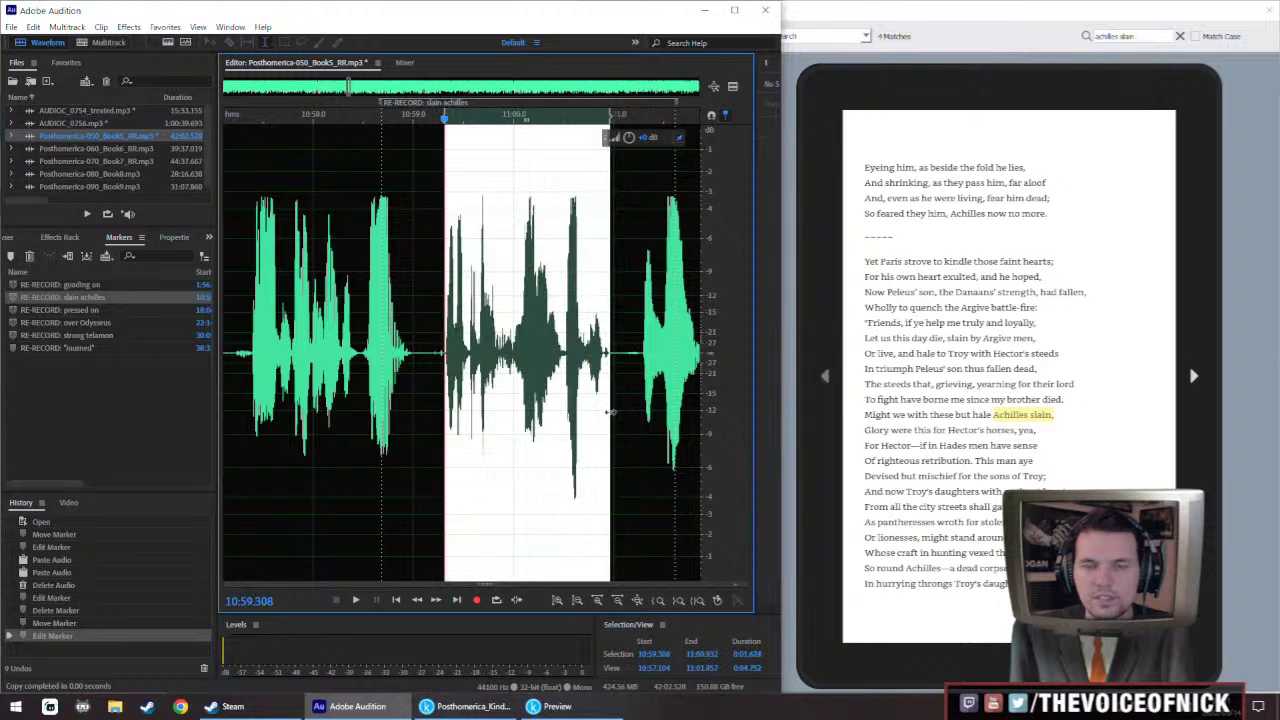
key(space)
key(ctrl+v)
scroll(437, 338, down, 2)
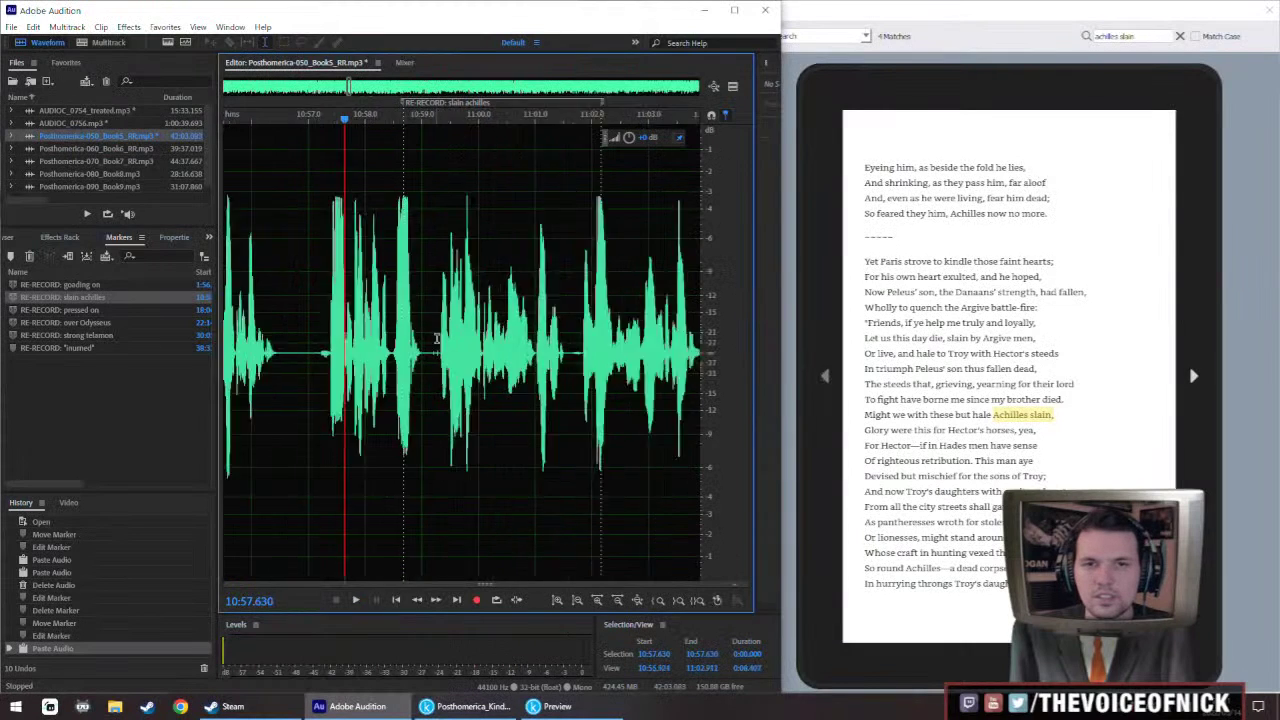
scroll(437, 338, down, 3)
key(space)
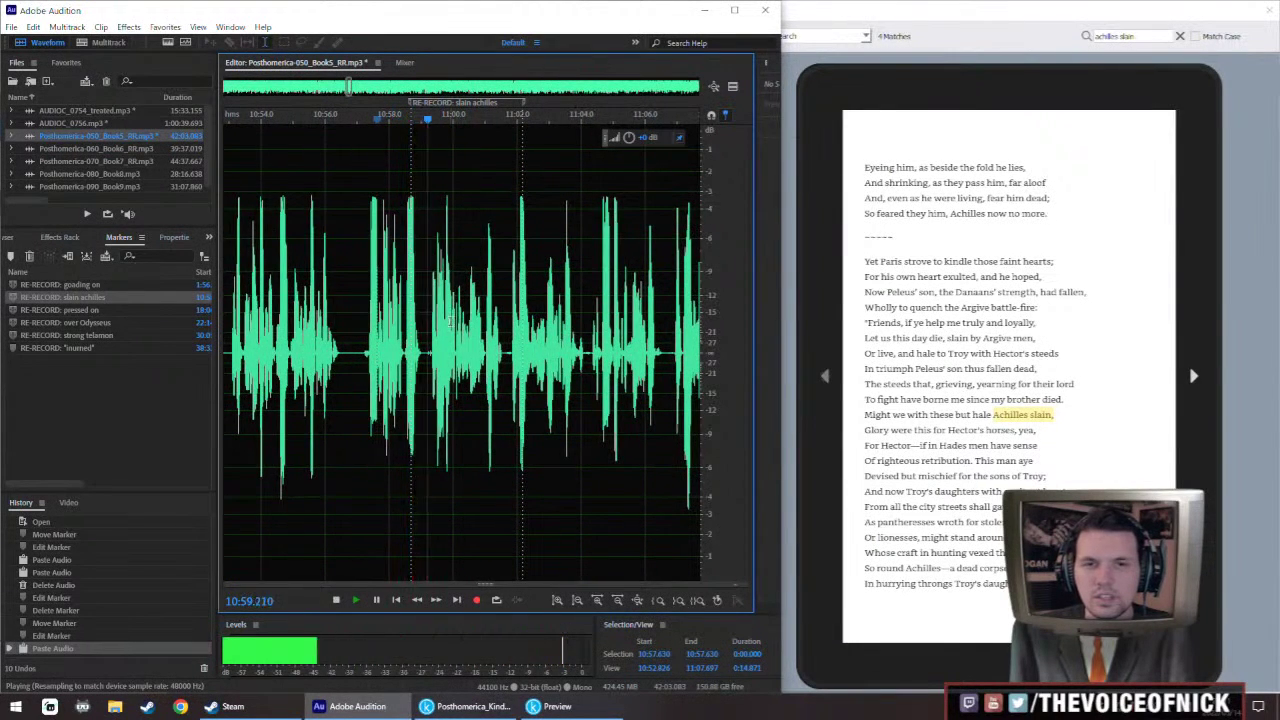
scroll(472, 340, up, 2)
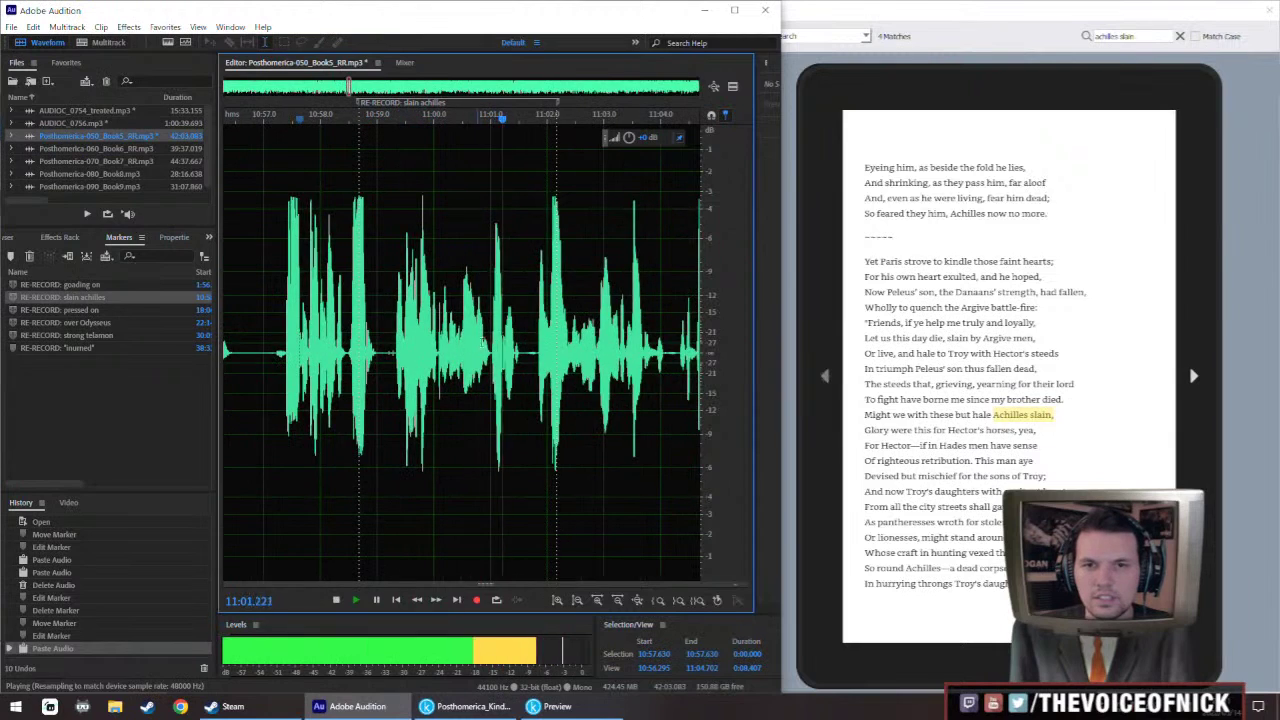
Raise the level of the pasted take, from about 10:59.3 to 11:01.6, and apply the Effects Rack to it
drag(486, 350, 355, 372)
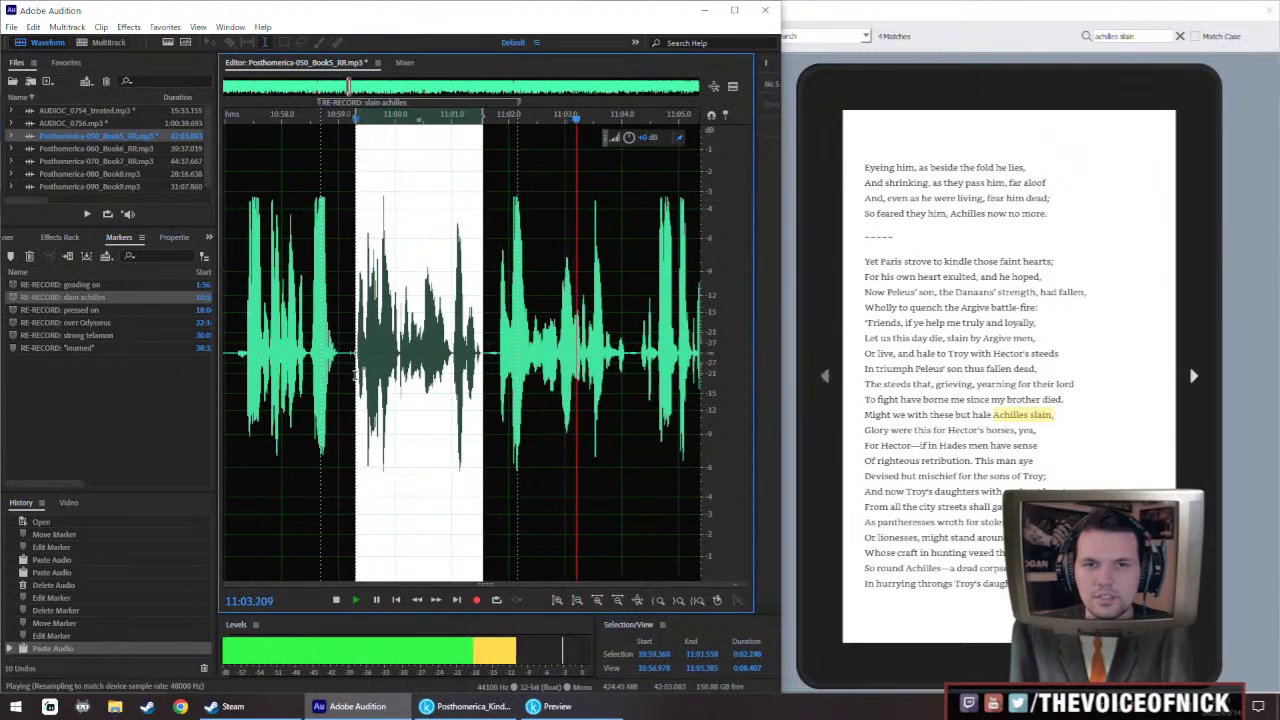
key(space)
drag(626, 138, 630, 137)
key(ctrl+r)
Play the repaired line from about 10:57.5 and again from about 10:54.4 to check its level and flow
click(258, 340)
key(space)
scroll(300, 325, down, 2)
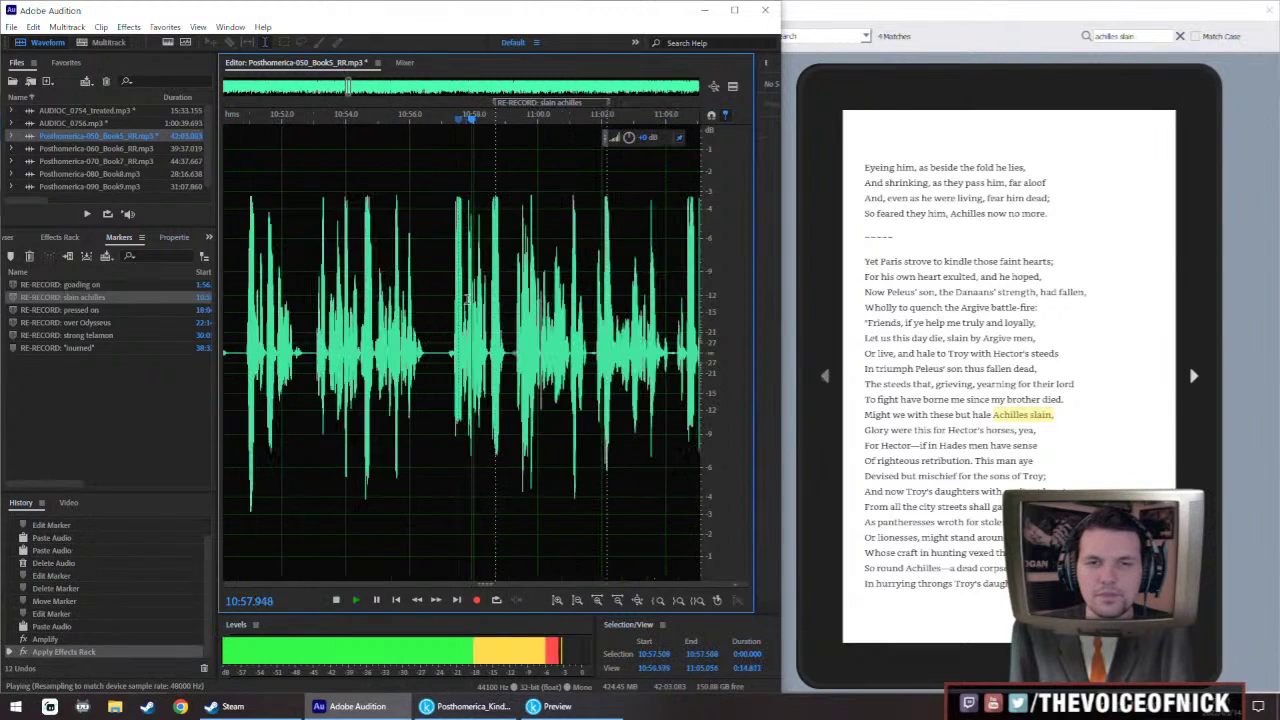
click(358, 345)
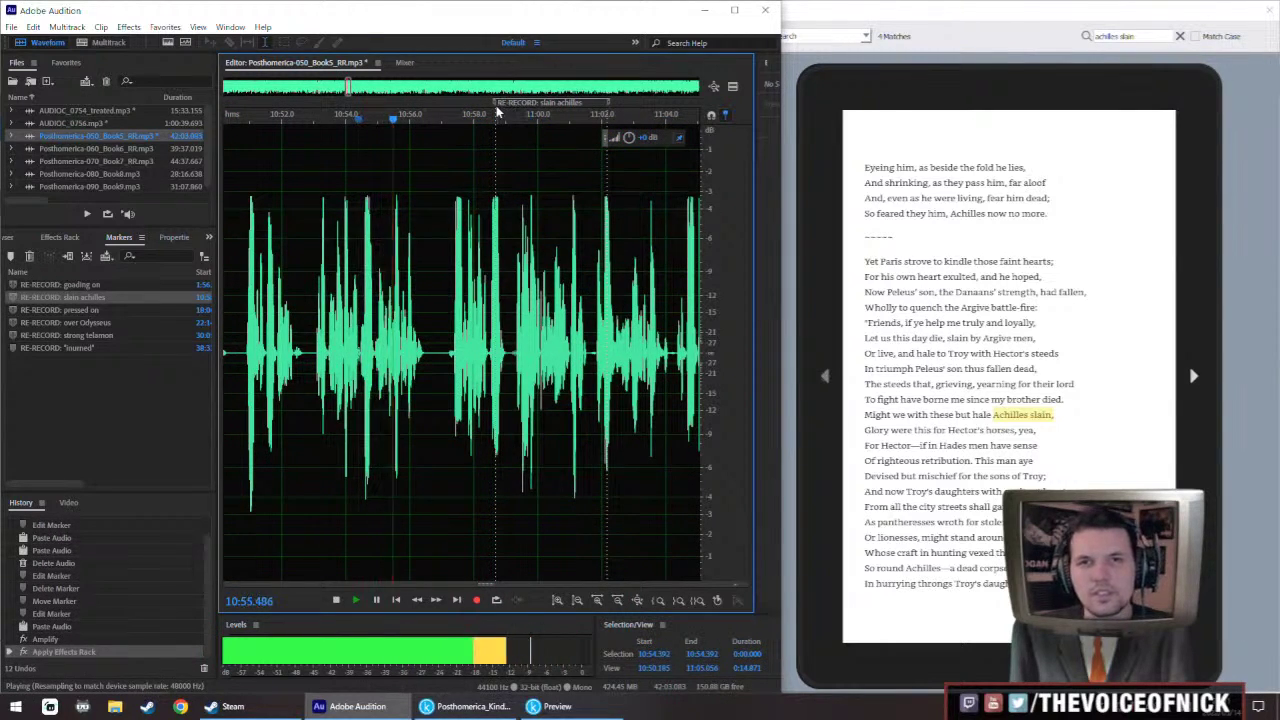
scroll(460, 333, down, 10)
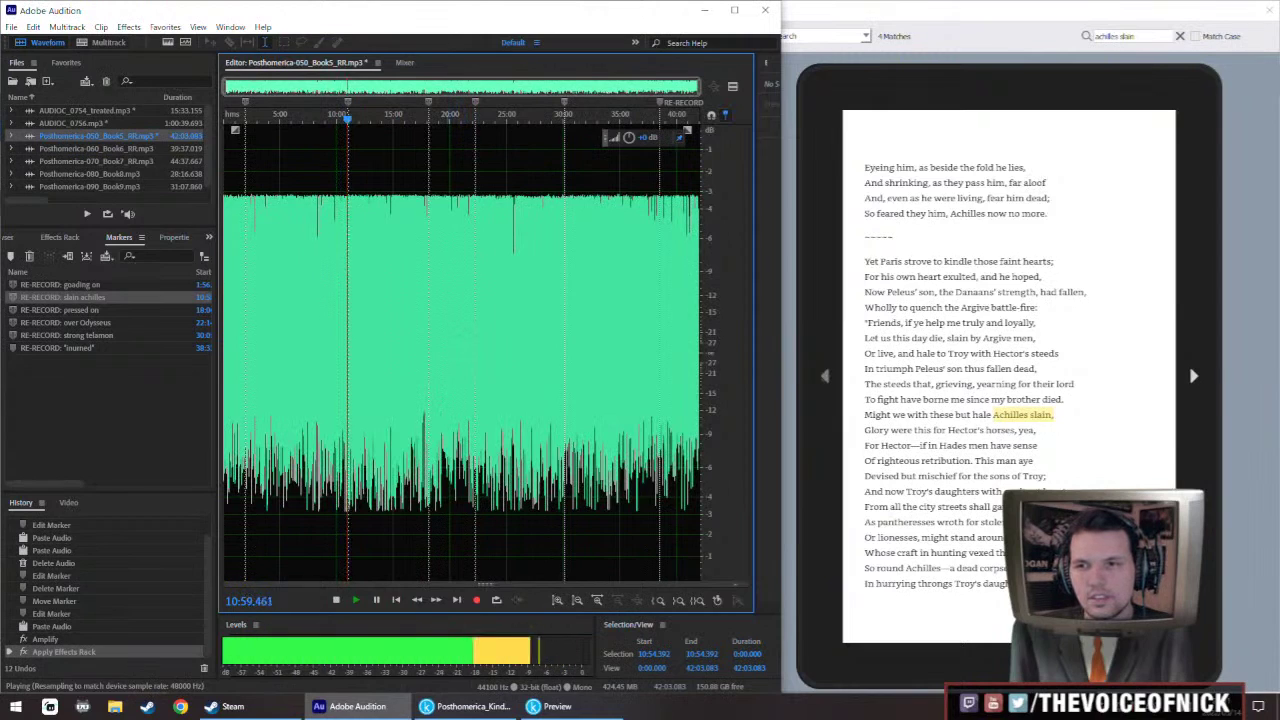
key(space)
Switch to the Kindle Previewer, search the book text for "that thou" and view the match at location 1370
click(855, 215)
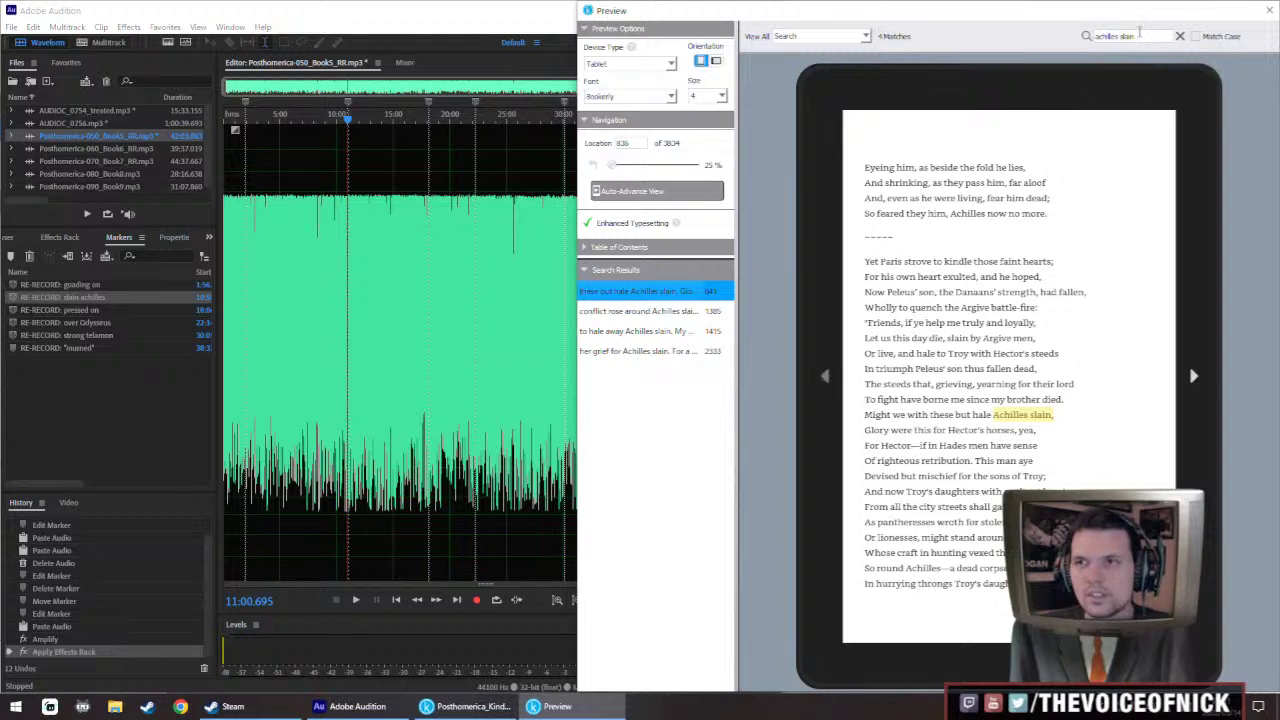
text(that thou)
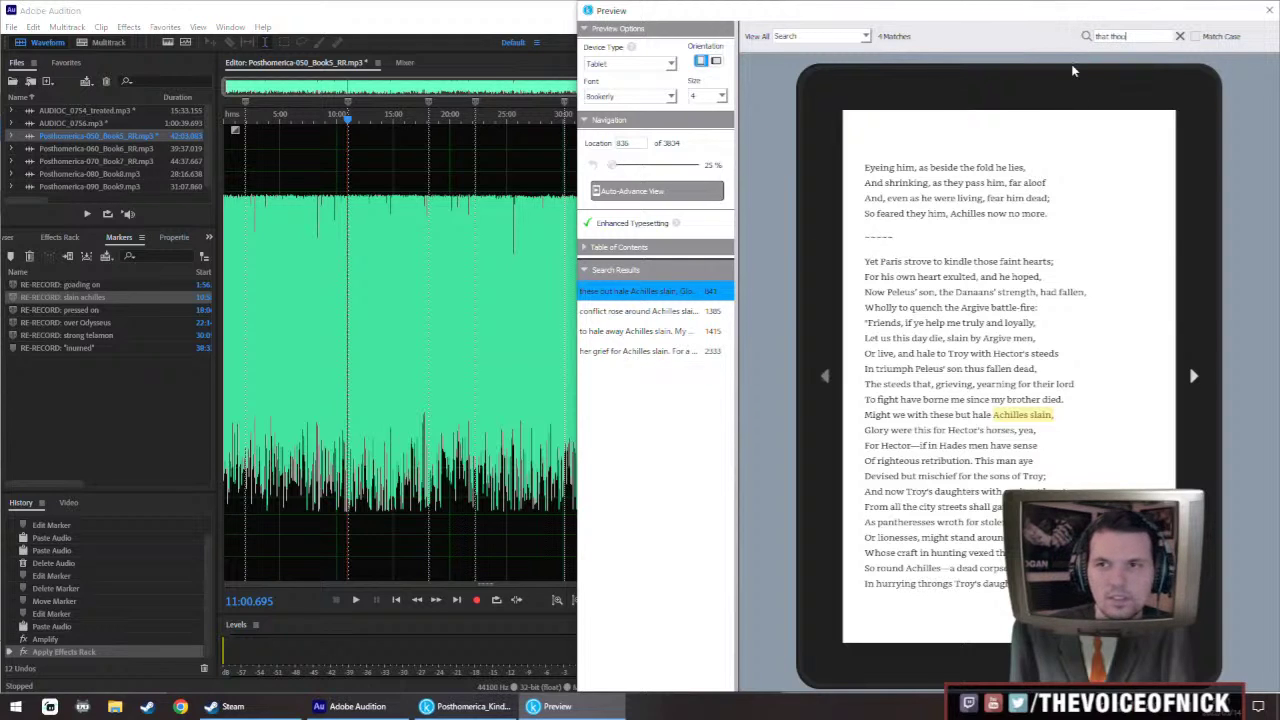
key(Return)
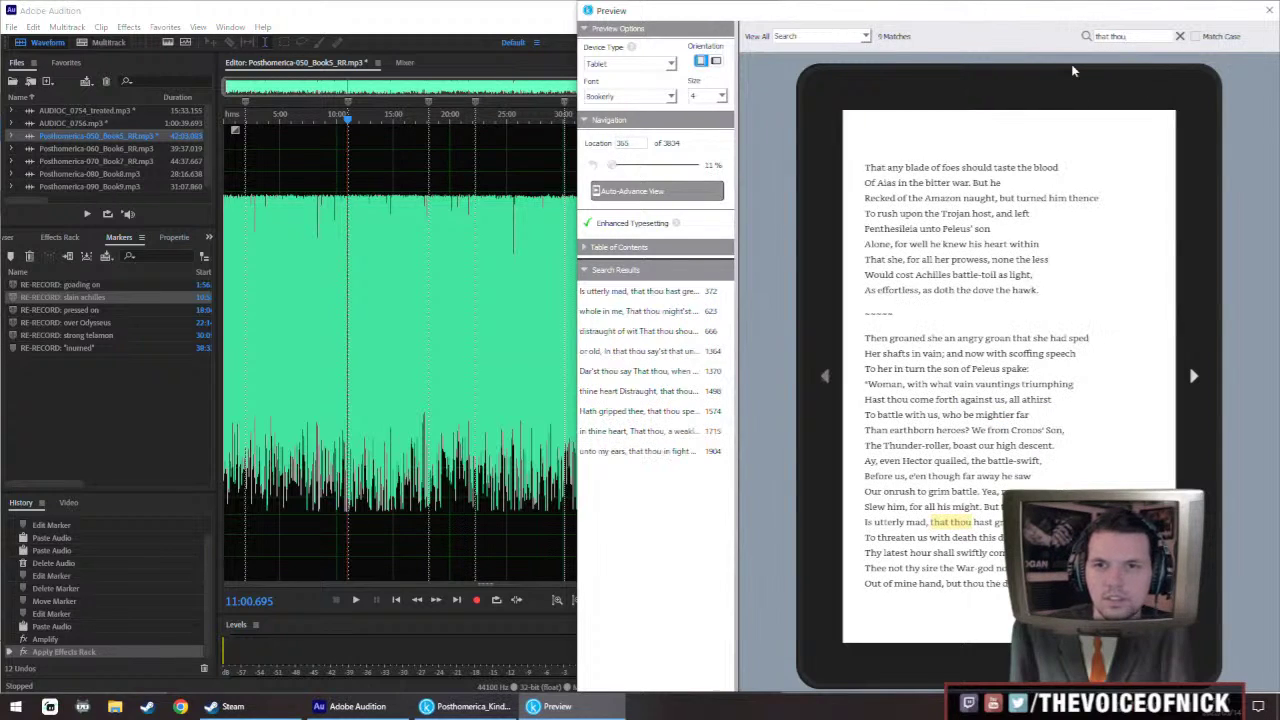
click(622, 376)
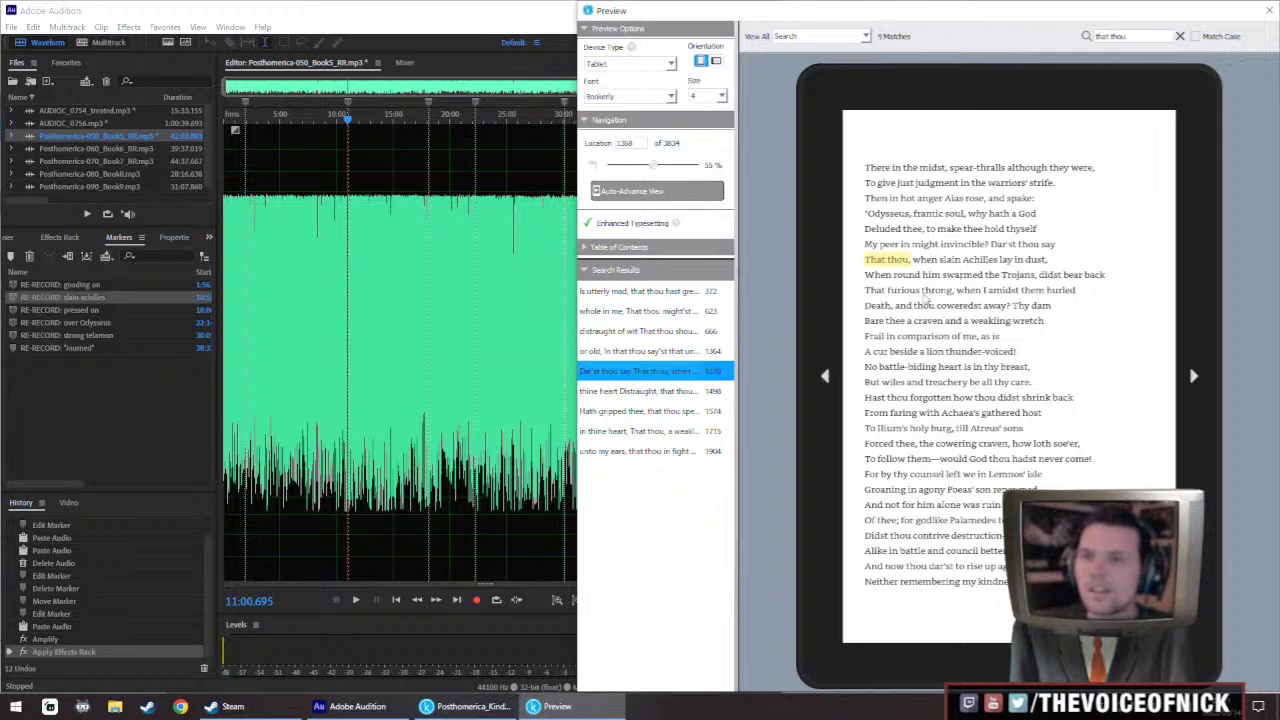
Return to Adobe Audition and play the repaired line from about 10:56.9, checking it against the Kindle text
click(342, 188)
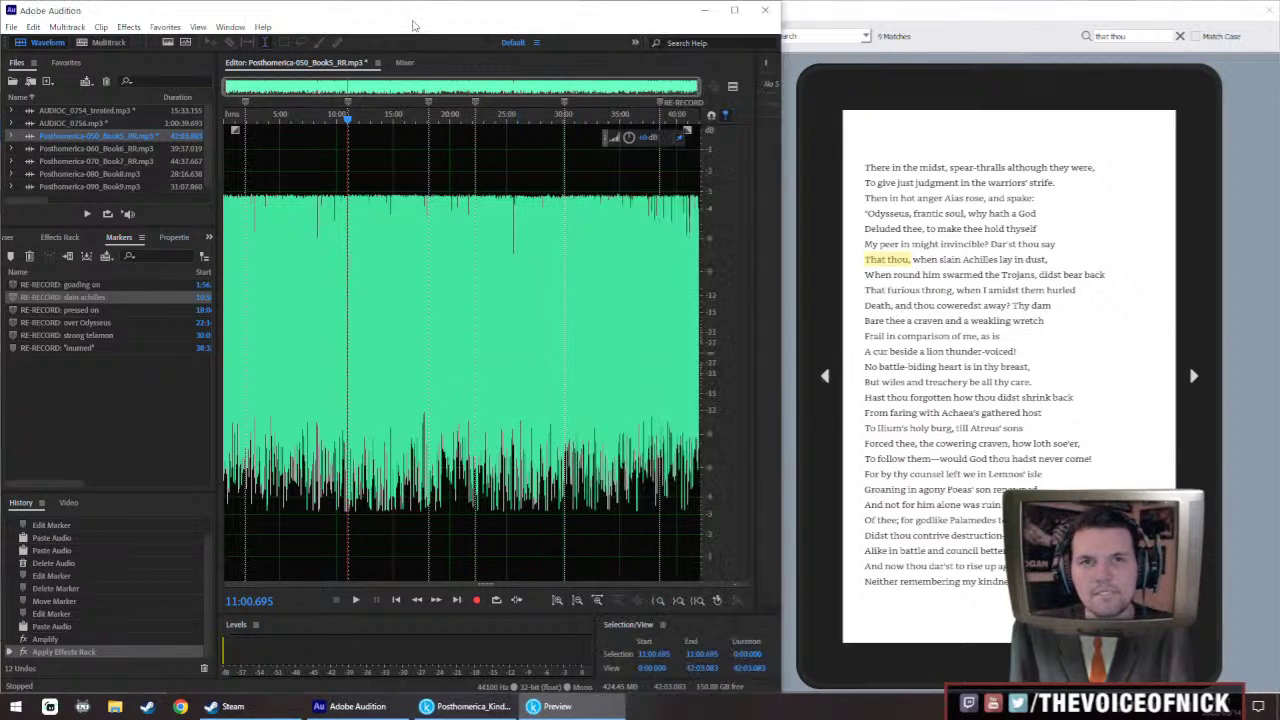
key(=)
key(=)
key(=)
key(=)
key(=)
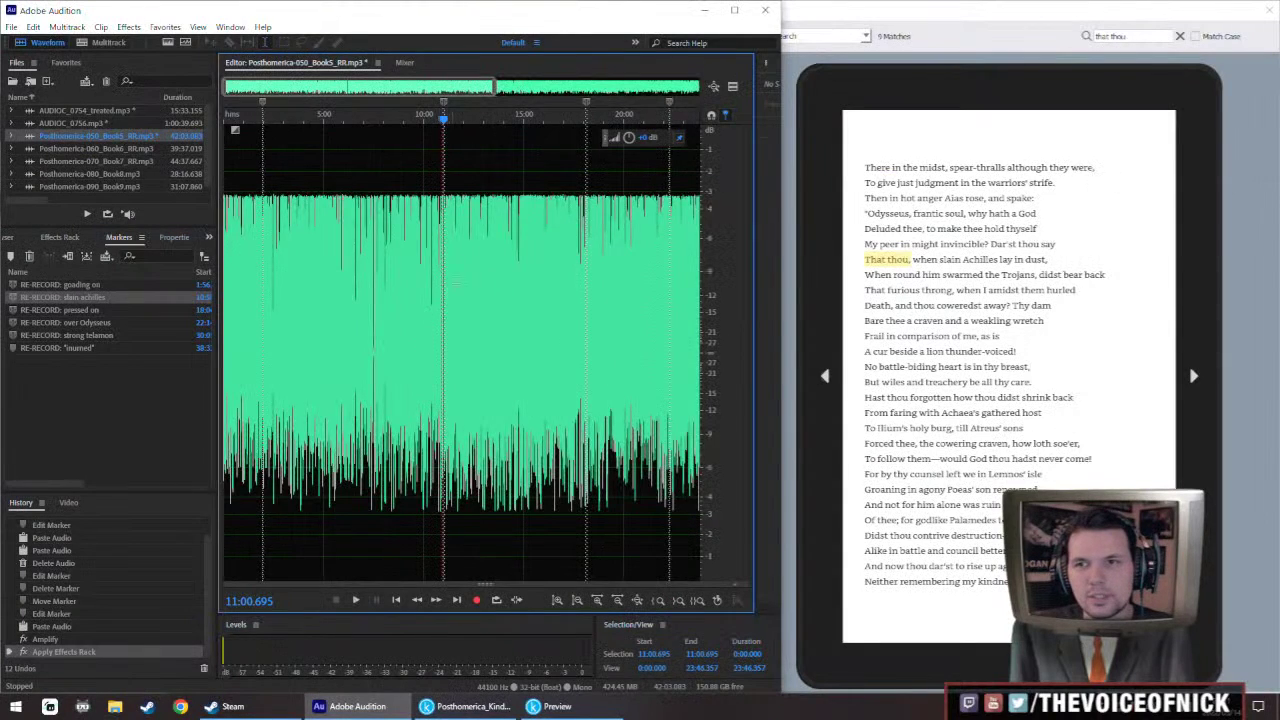
key(=)
key(=)
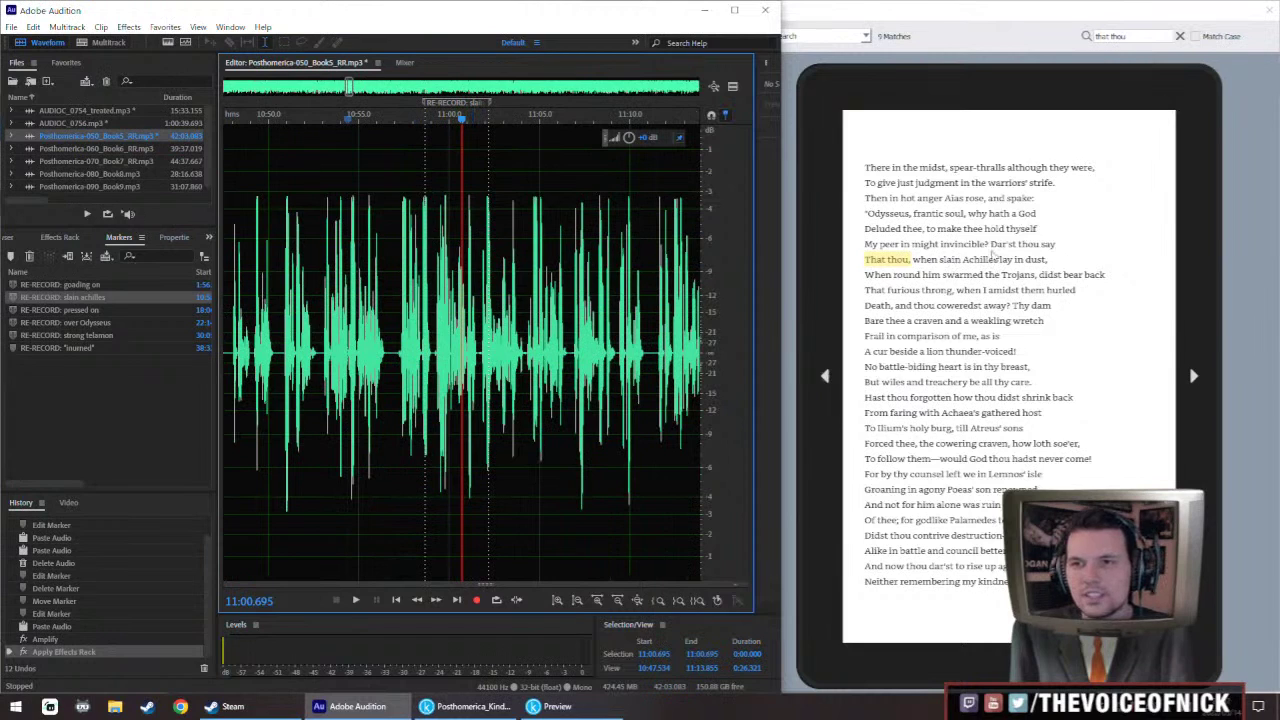
click(393, 322)
key(space)
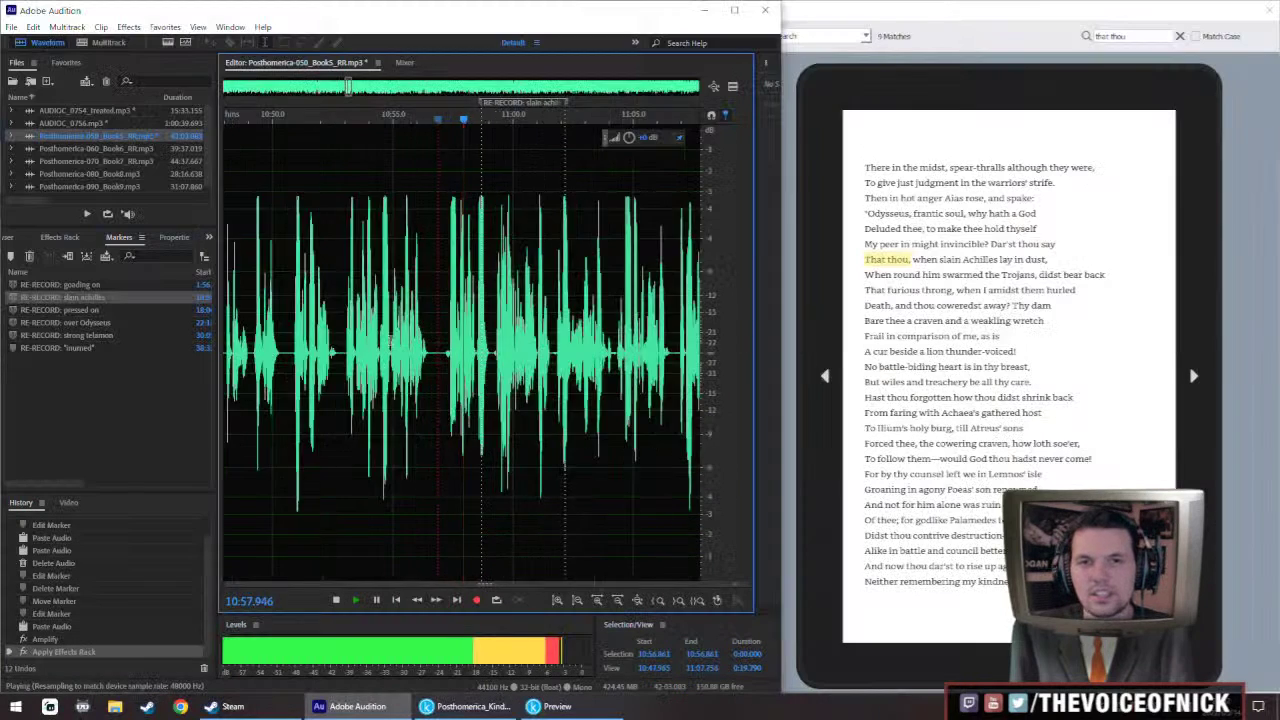
scroll(393, 322, up, 2)
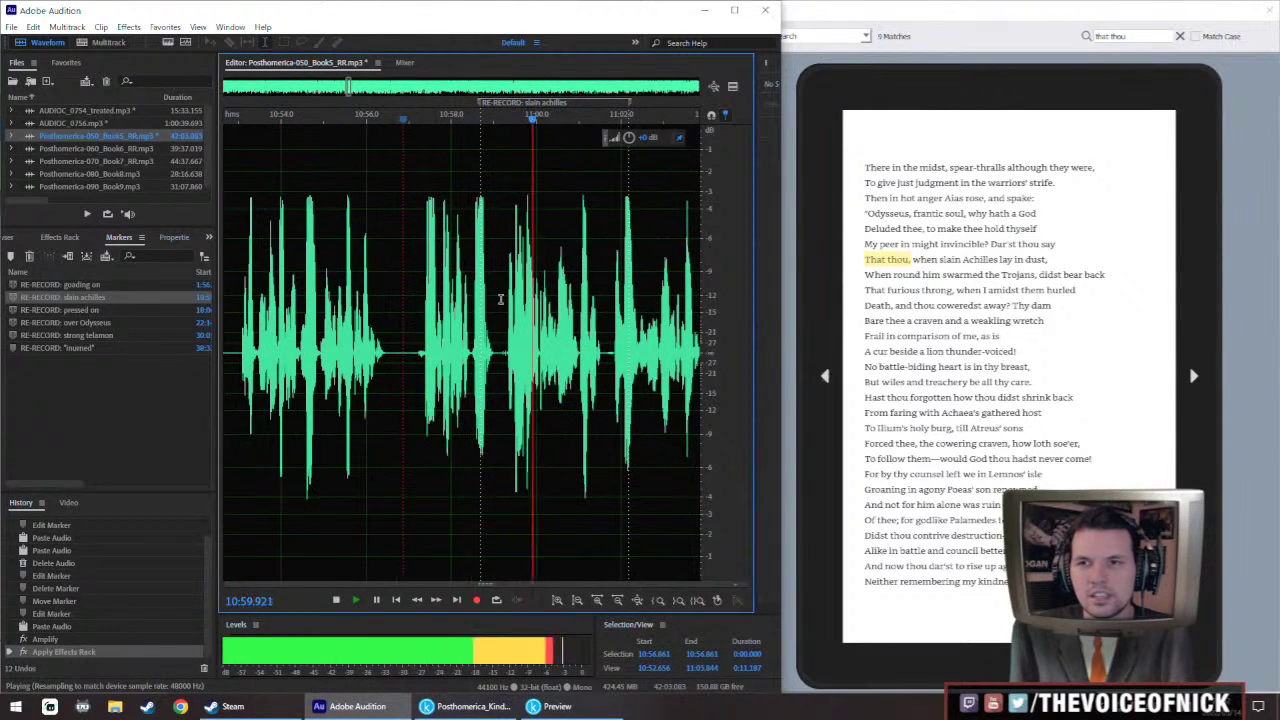
scroll(480, 290, right, 1)
scroll(494, 303, down, 2)
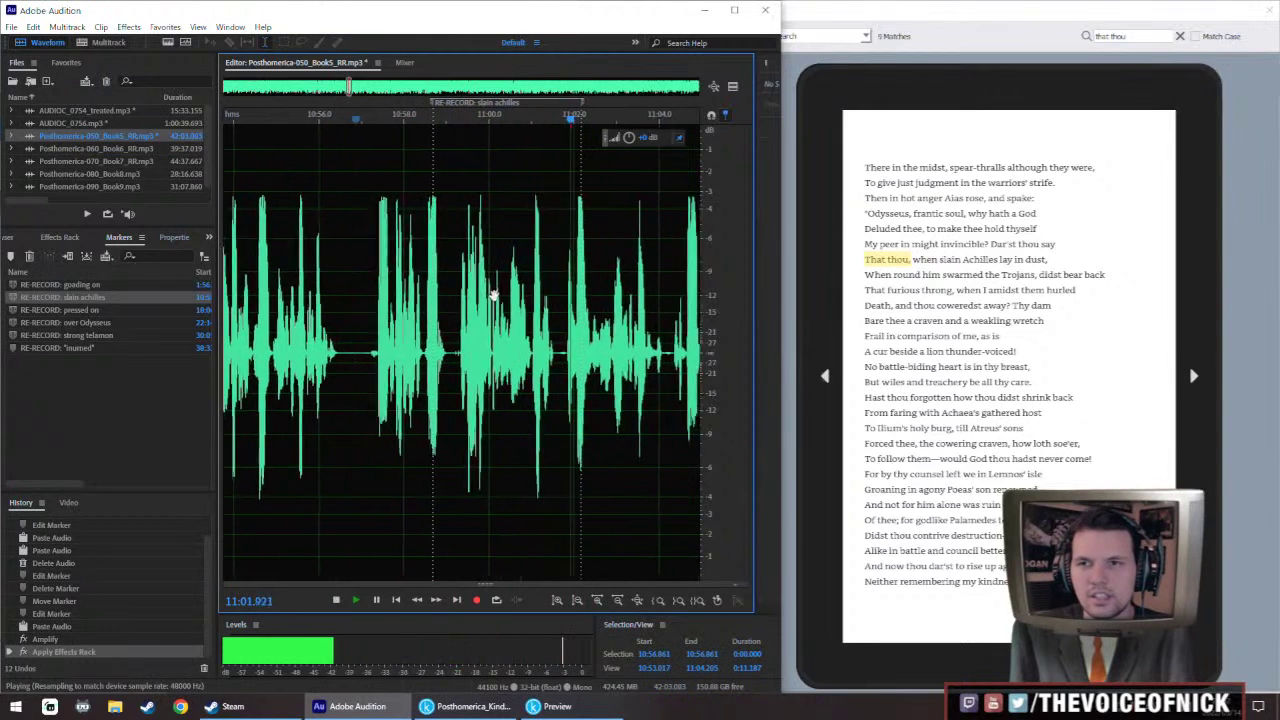
scroll(541, 311, right, 2)
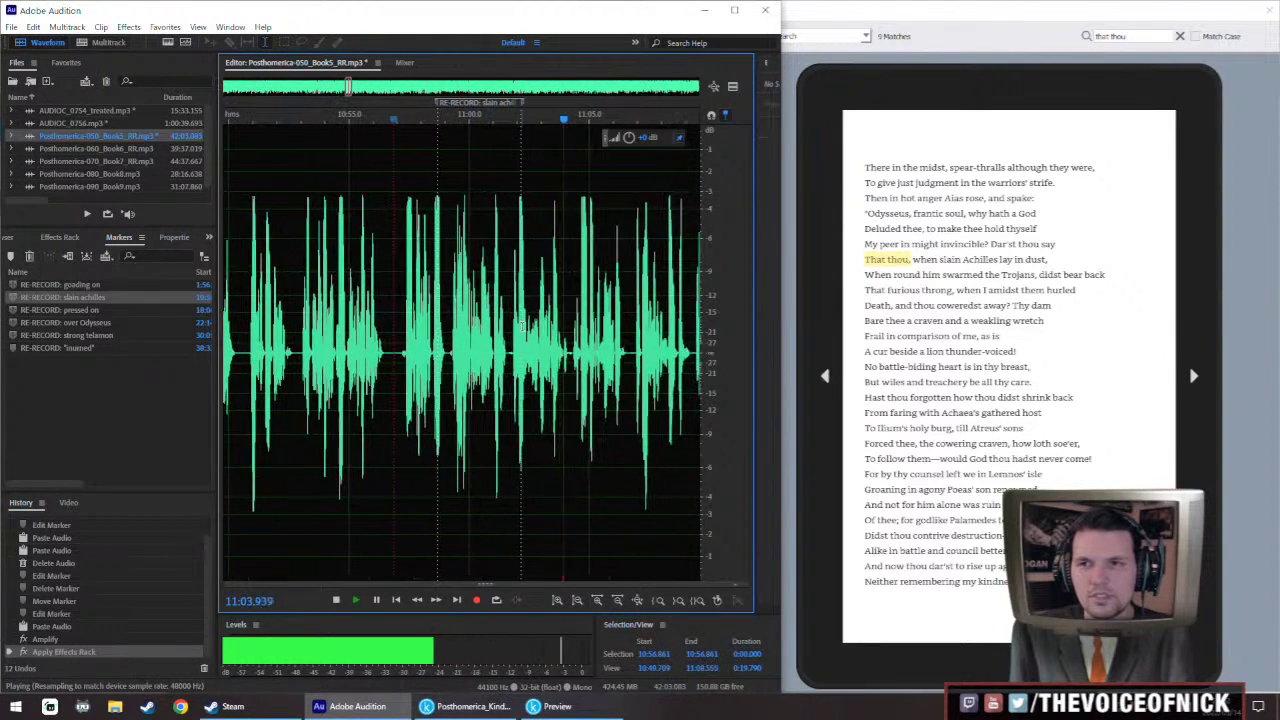
Replay the passage around the "slain achilles" marker from about 10:50.7, and from about 10:25.8 for more context
click(240, 320)
scroll(295, 302, down, 3)
scroll(345, 312, left, 2)
scroll(345, 311, down, 15)
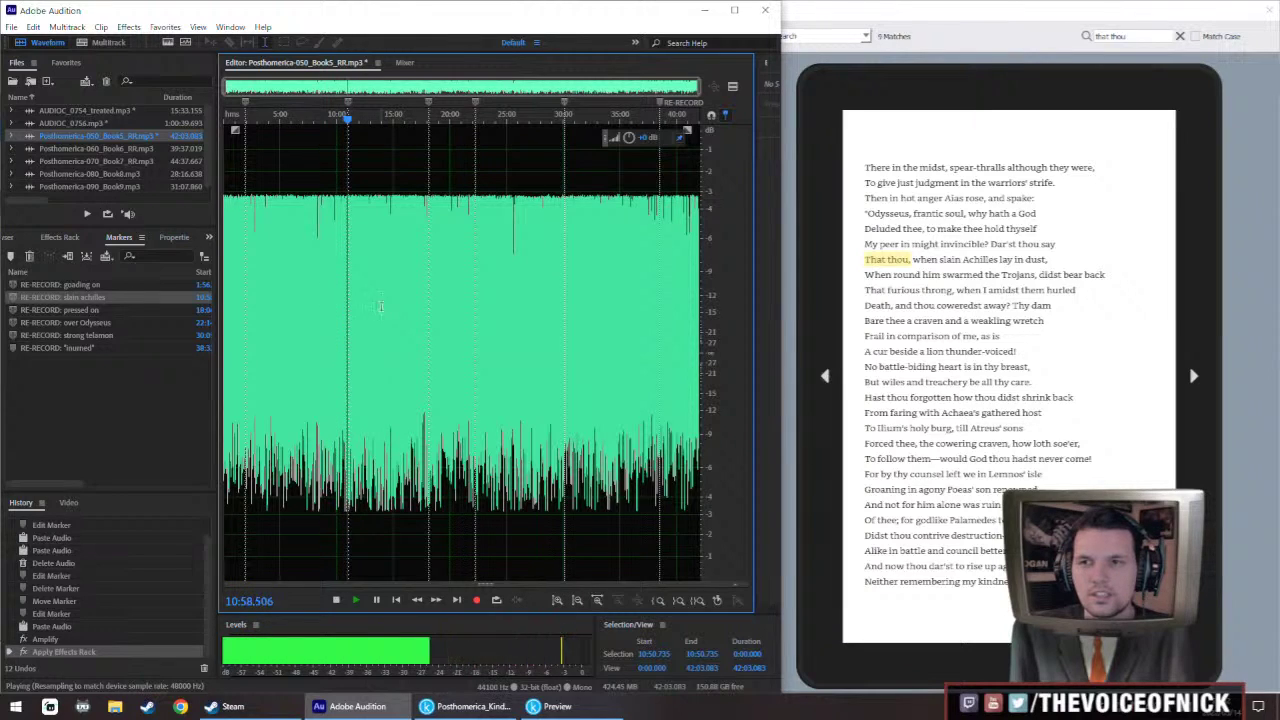
scroll(380, 303, up, 15)
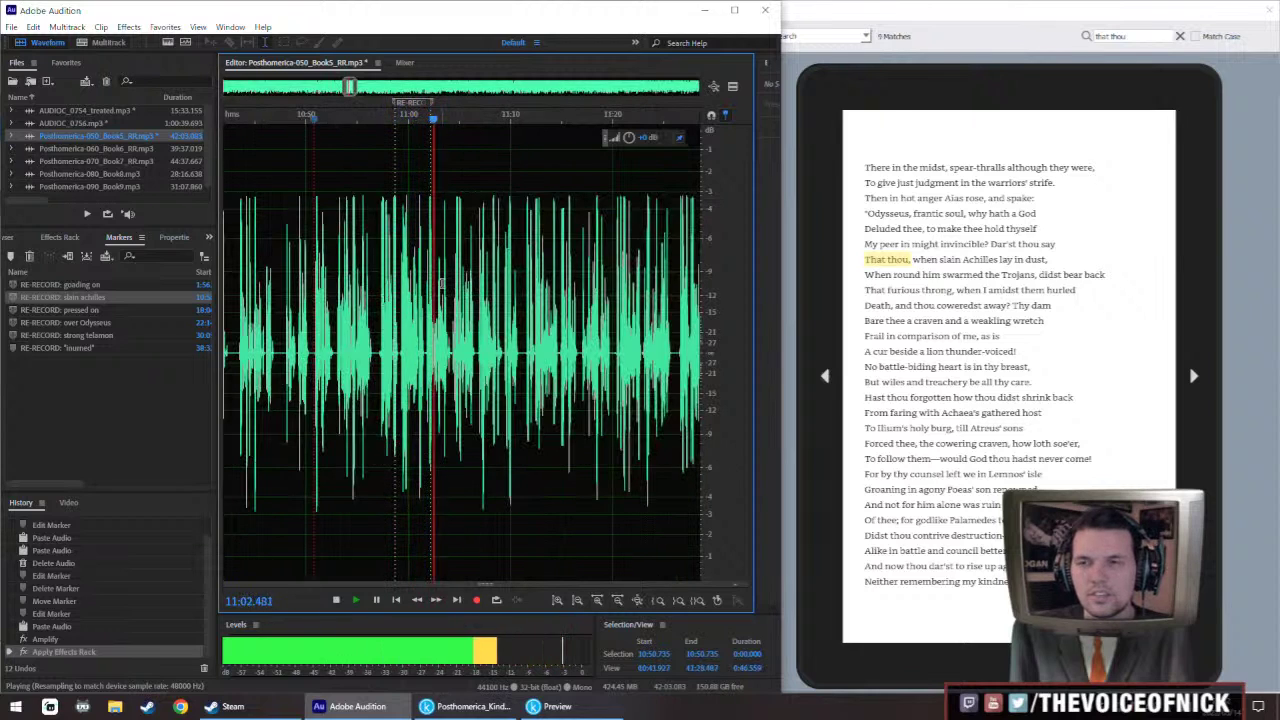
scroll(407, 247, down, 2)
scroll(407, 247, down, 2)
key(space)
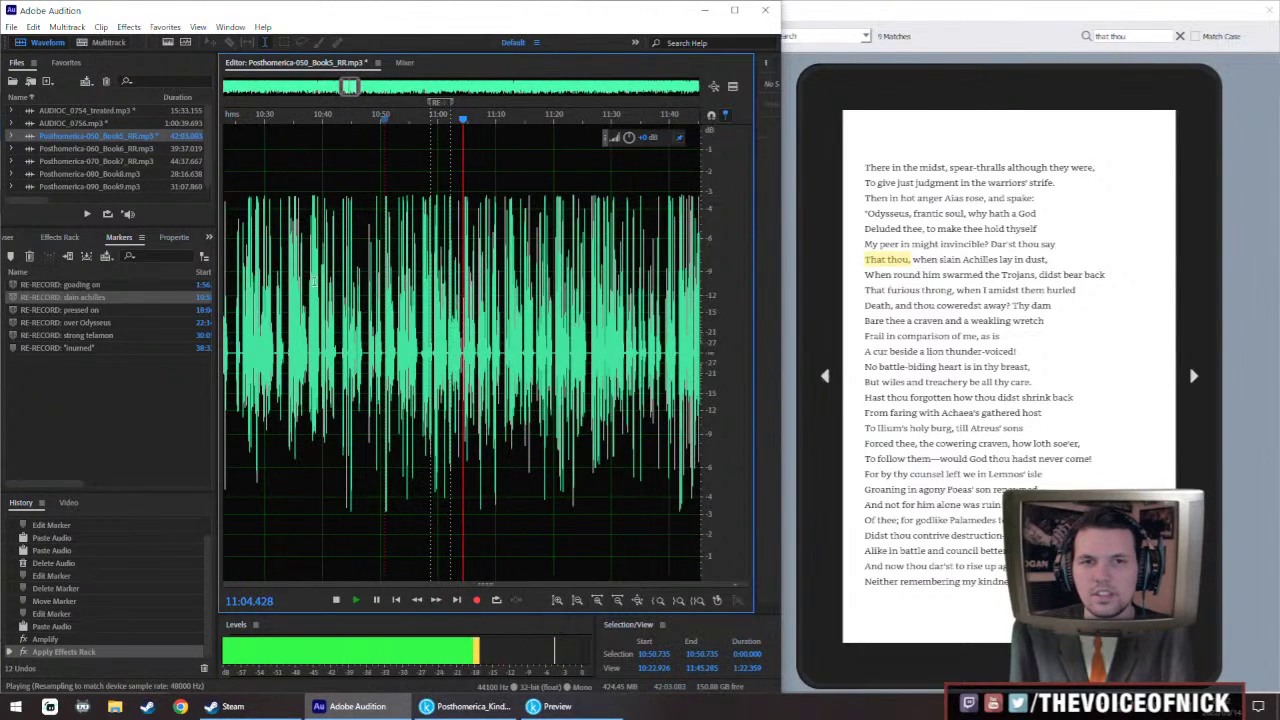
key(space)
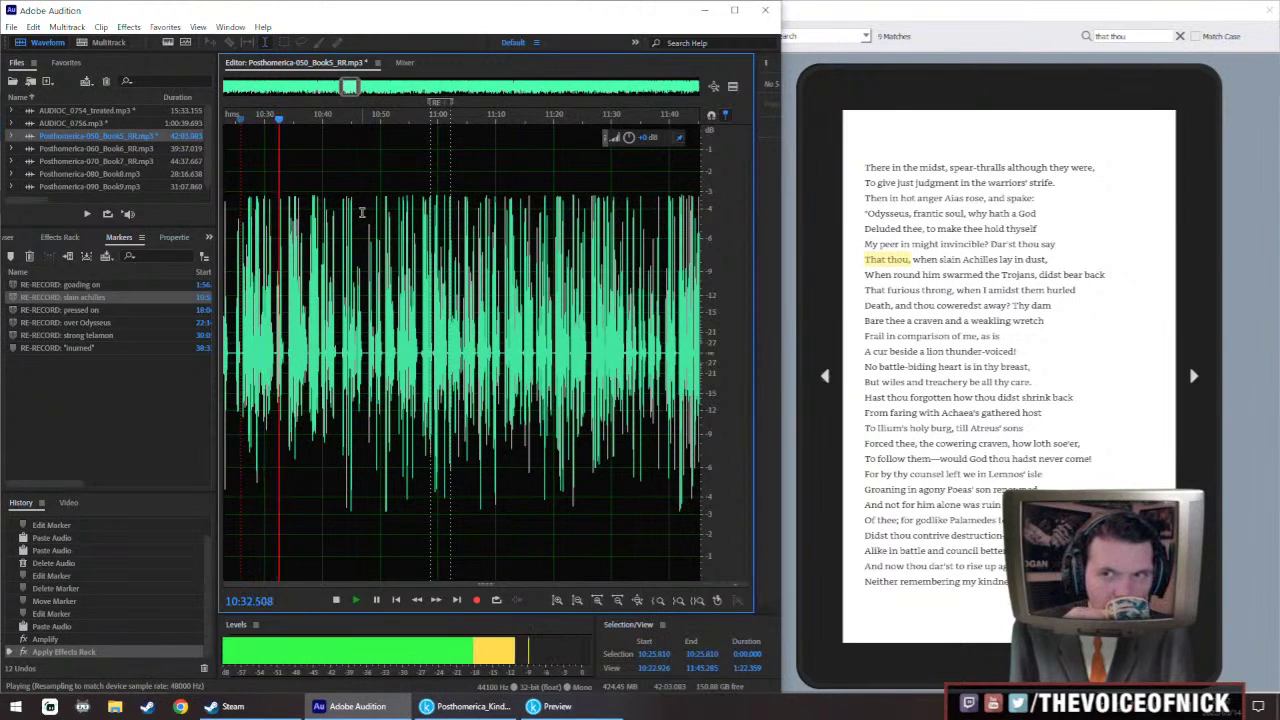
Stop playback and delete the finished "slain achilles" marker from the Book 5 file
key(backslash)
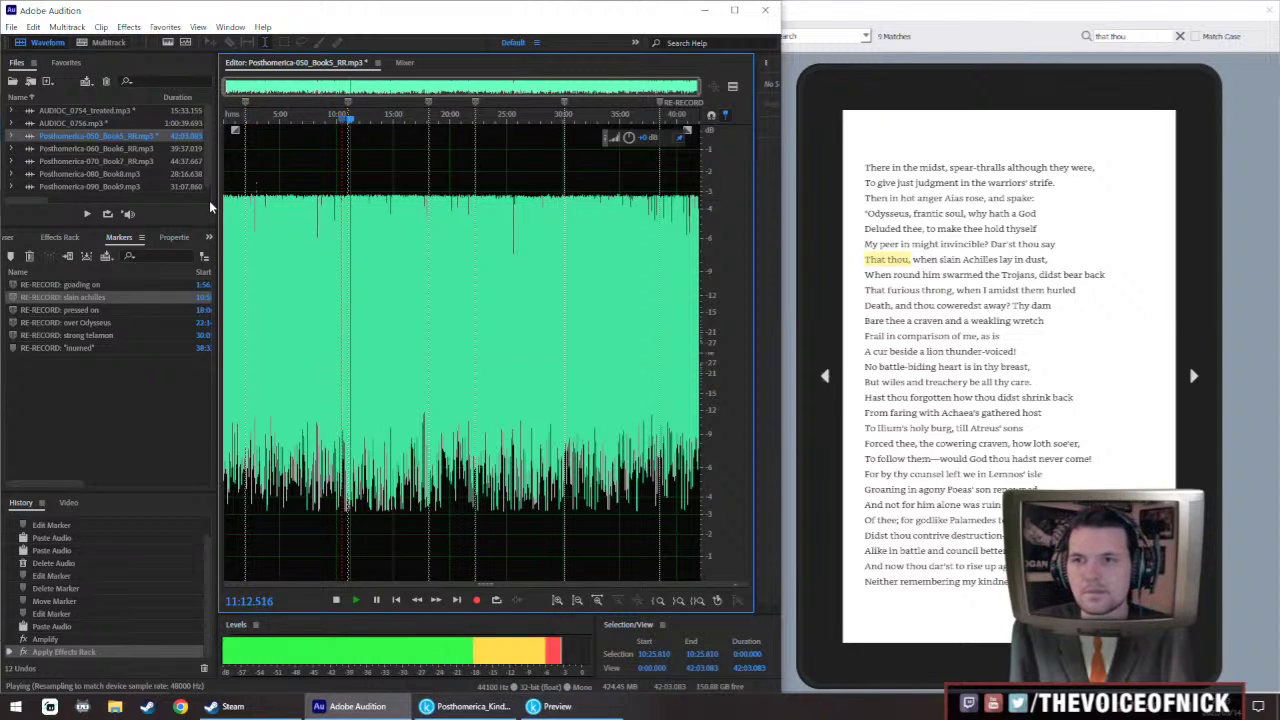
scroll(436, 262, up, 10)
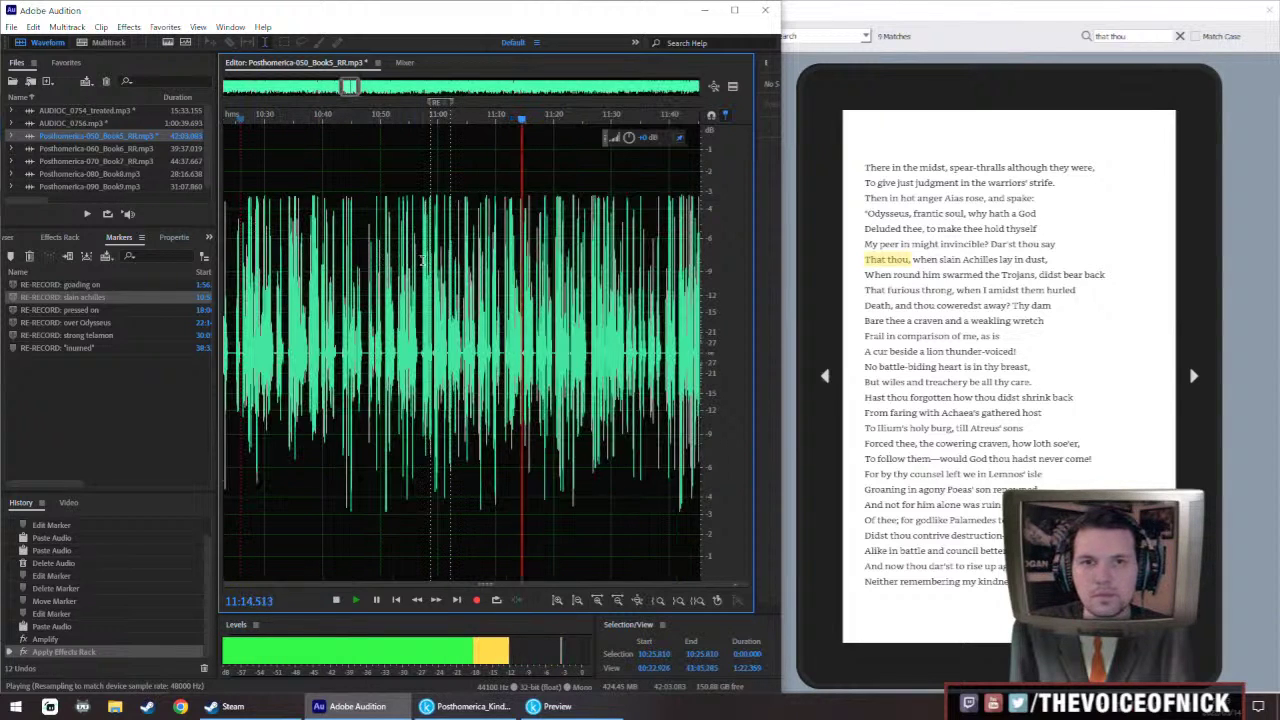
key(space)
scroll(417, 282, right, 2)
right_click(405, 110)
click(420, 117)
Play the line at the "pressed on" marker from about 18:06.5 to identify the passage that needs replacing
scroll(422, 326, down, 6)
scroll(444, 290, right, 20)
scroll(625, 297, up, 5)
click(371, 300)
key(space)
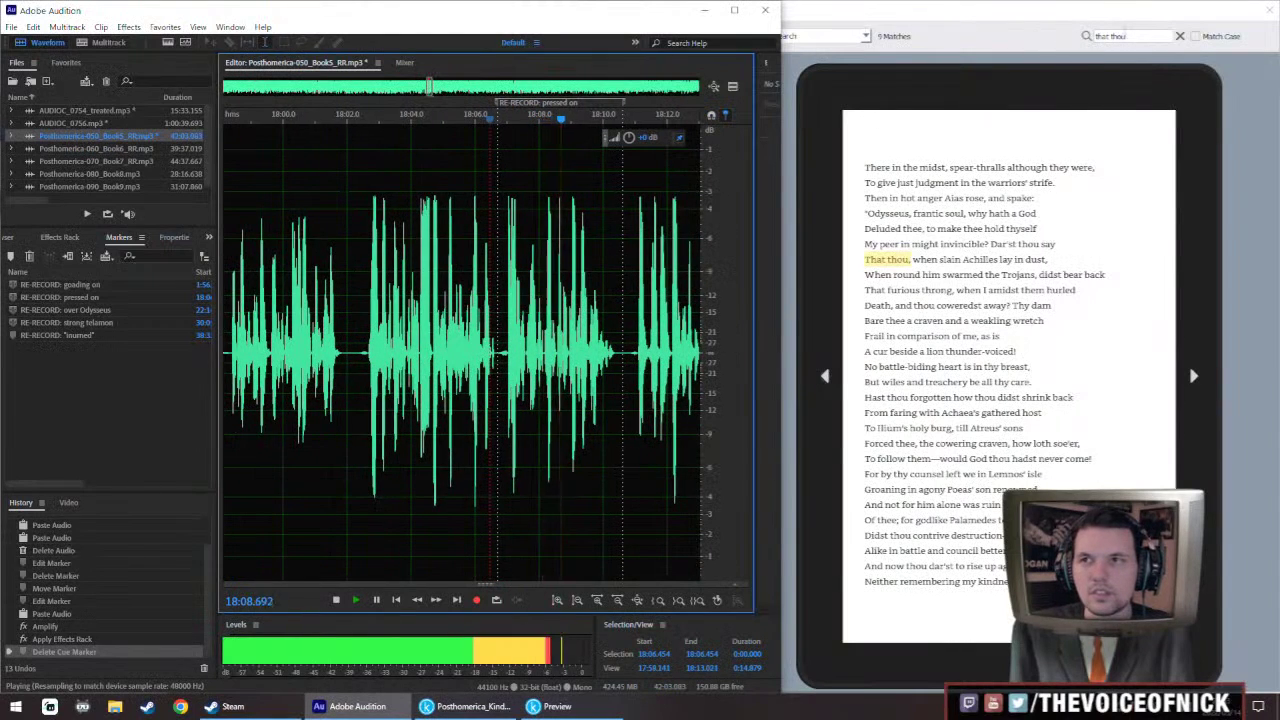
key(space)
Search the Kindle Previewer text for "others thrilled", and play the matching passage in Adobe Audition from about 18:03.9
click(1025, 56)
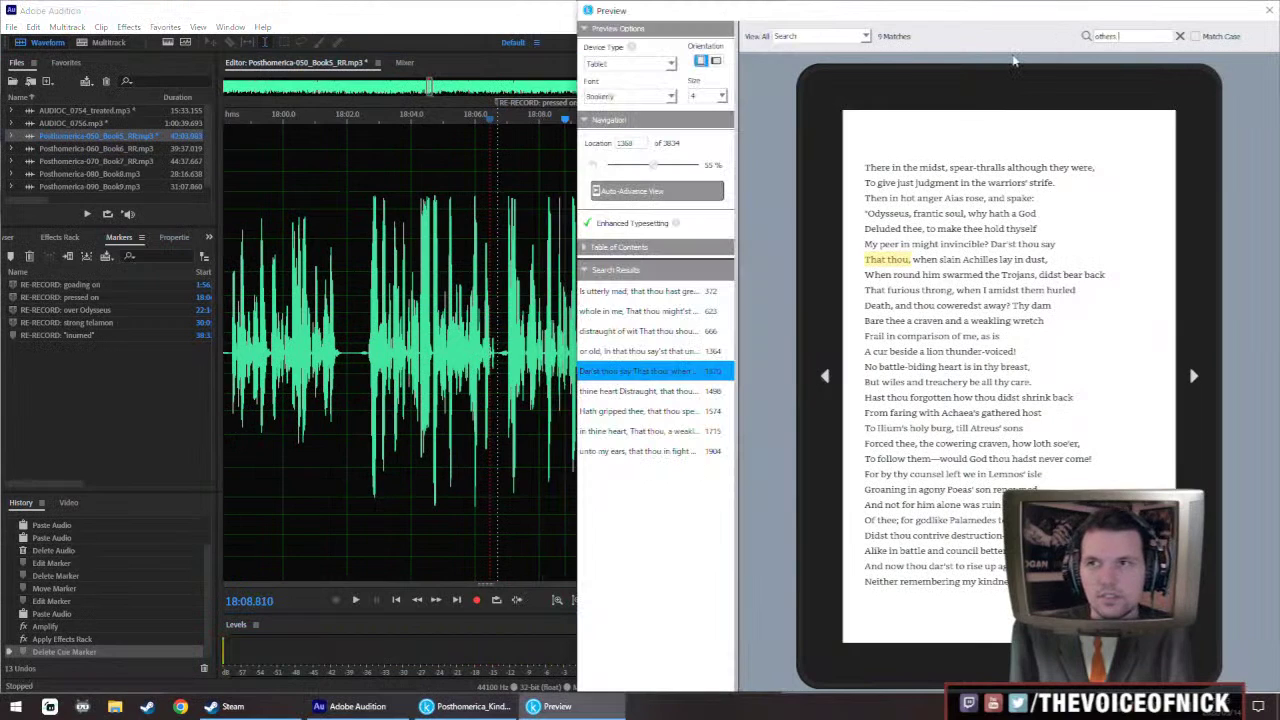
text(d)
key(Return)
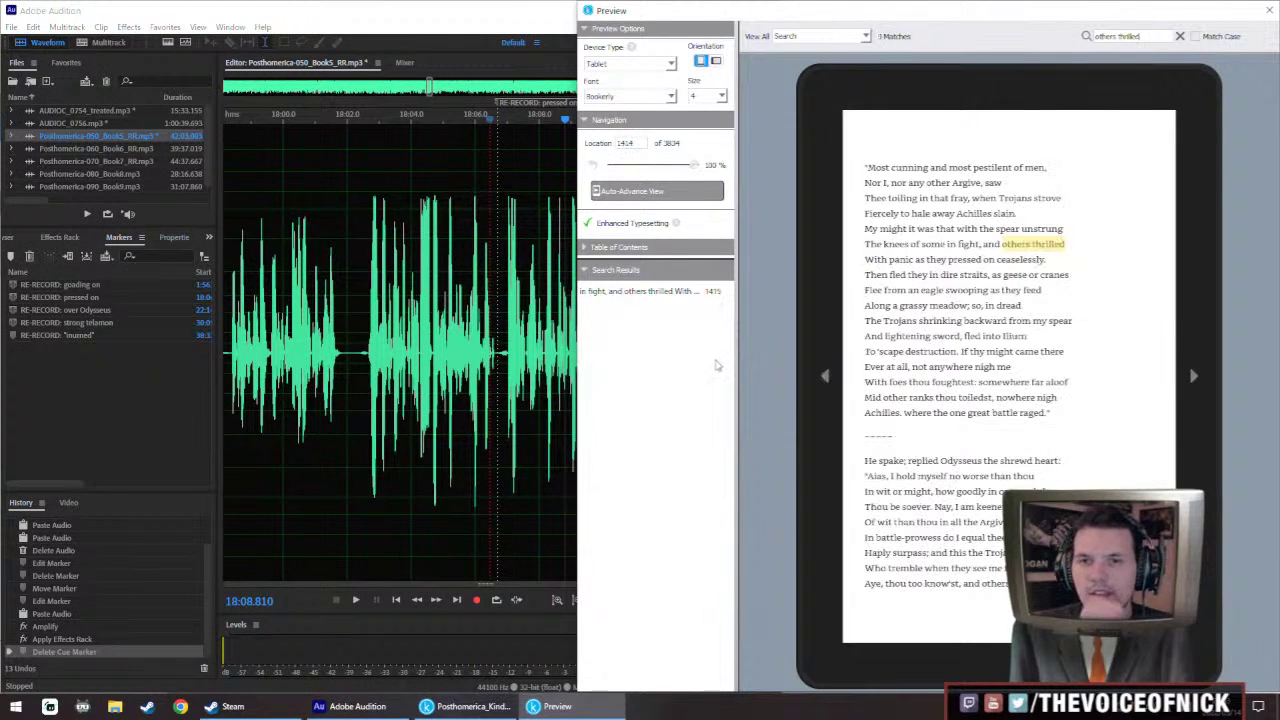
key(alt+Tab)
key(space)
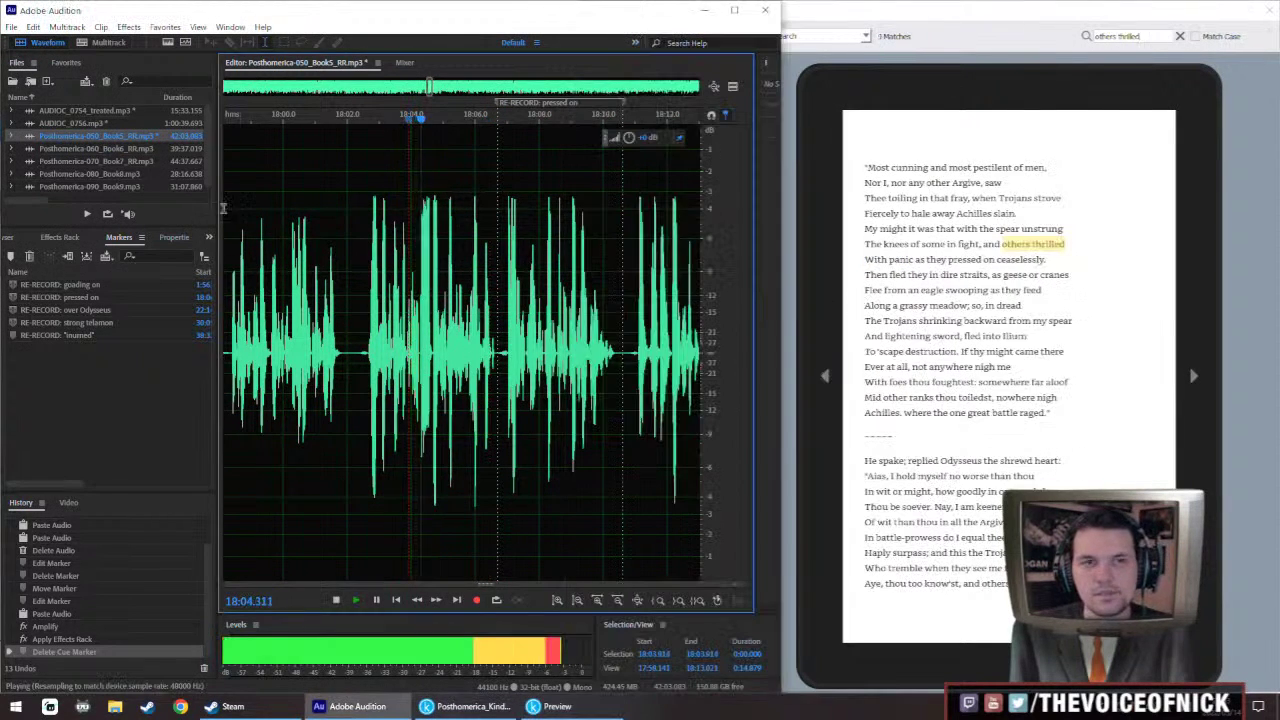
Open AUDIOC_0754_treated.mp3, play its takes from about 12:10.4 and 12:05.2, and select the one between 12:05.257 and 12:08.684
double_click(131, 148)
double_click(105, 110)
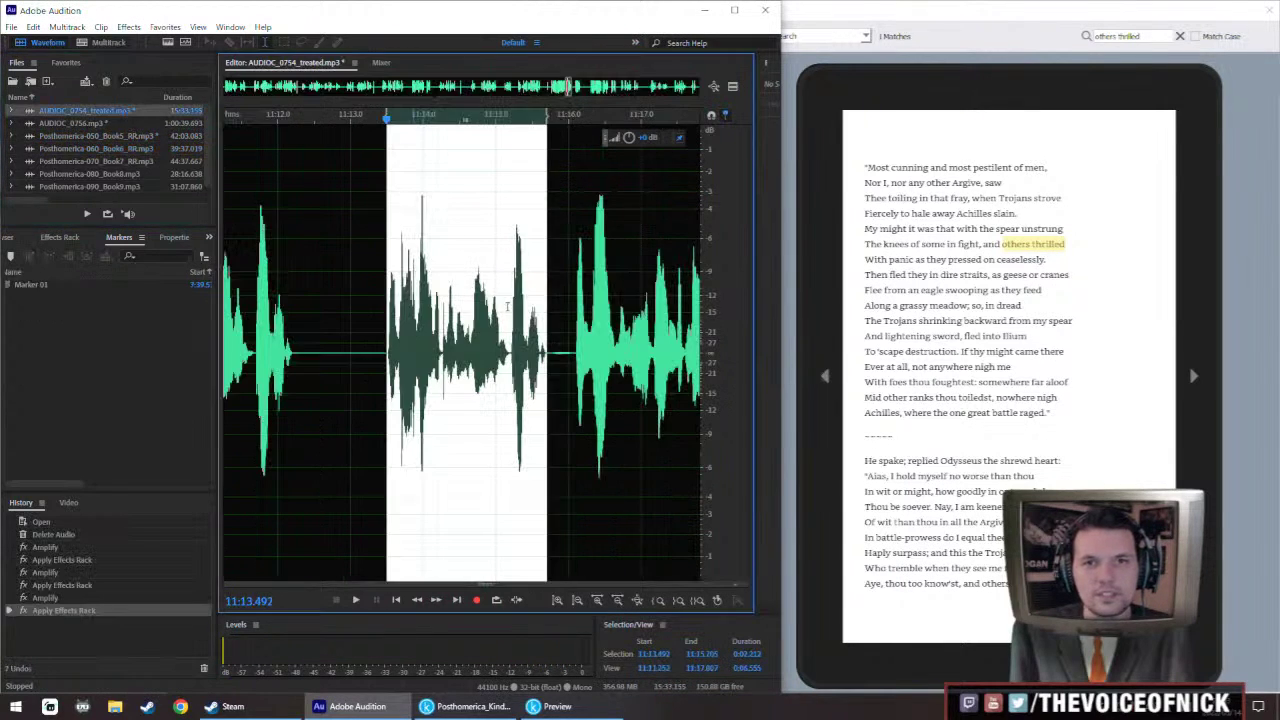
scroll(627, 292, up, 5)
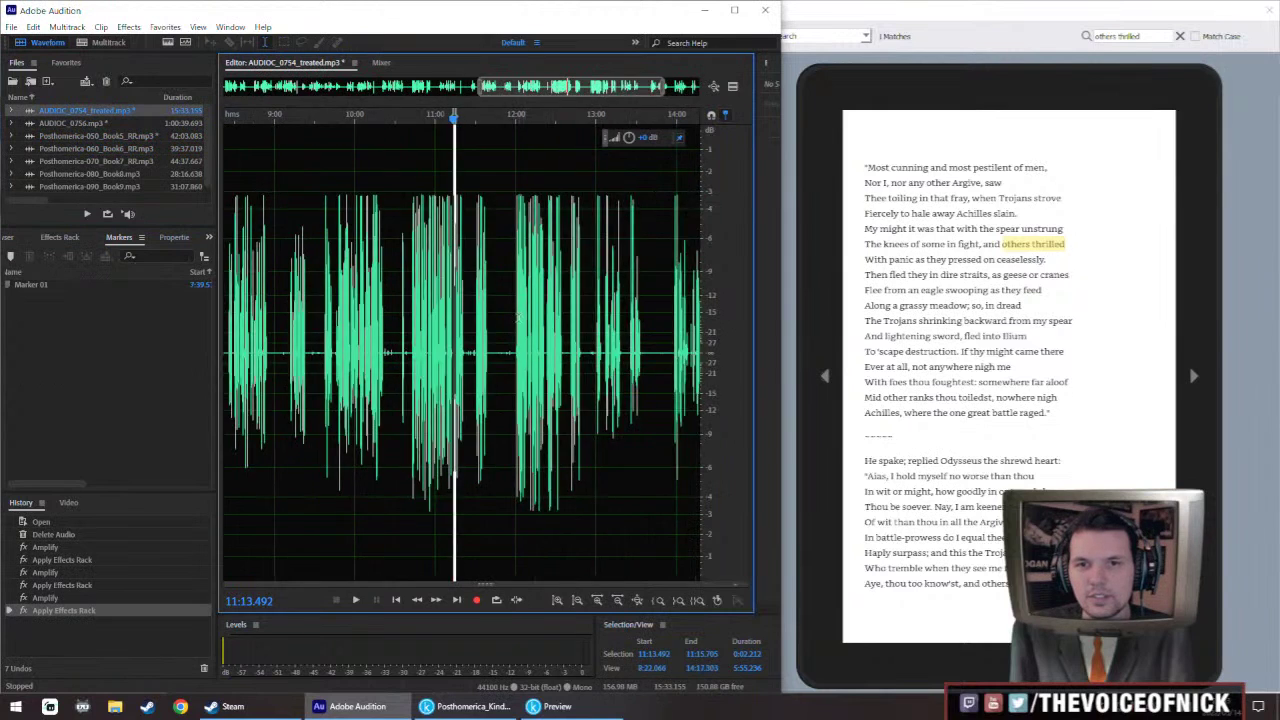
click(560, 338)
key(space)
scroll(549, 338, up, 2)
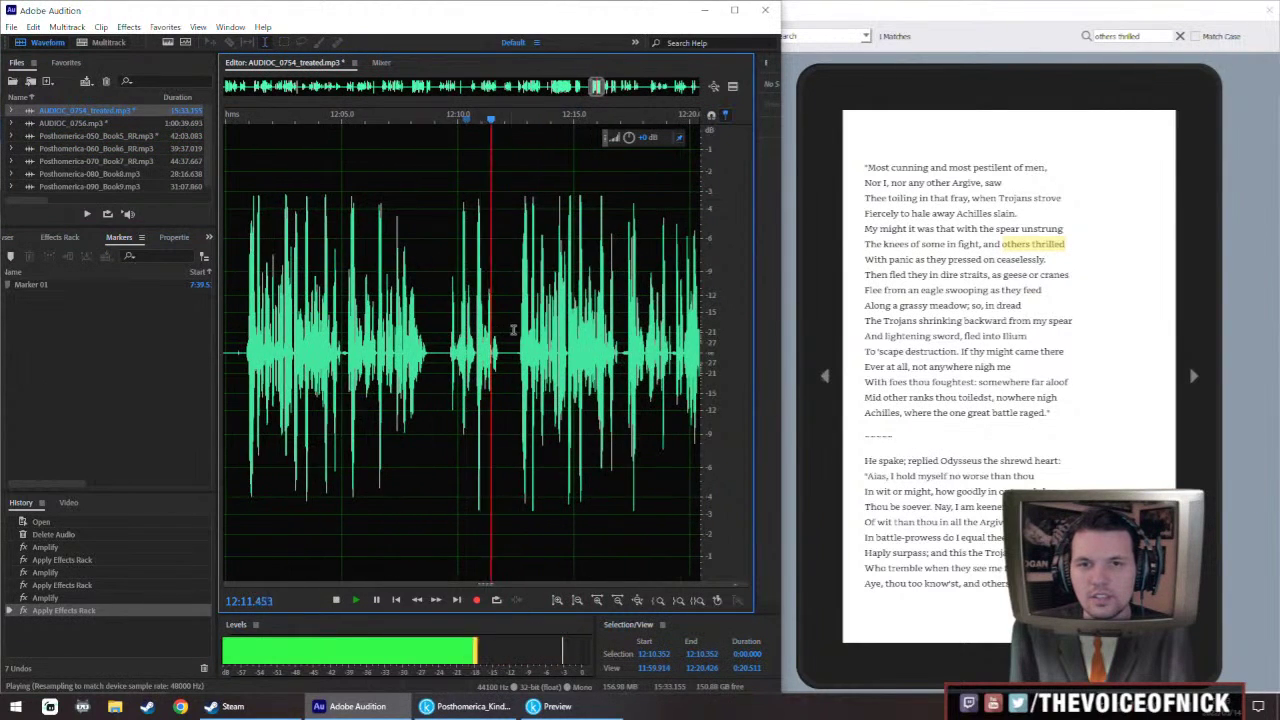
click(345, 340)
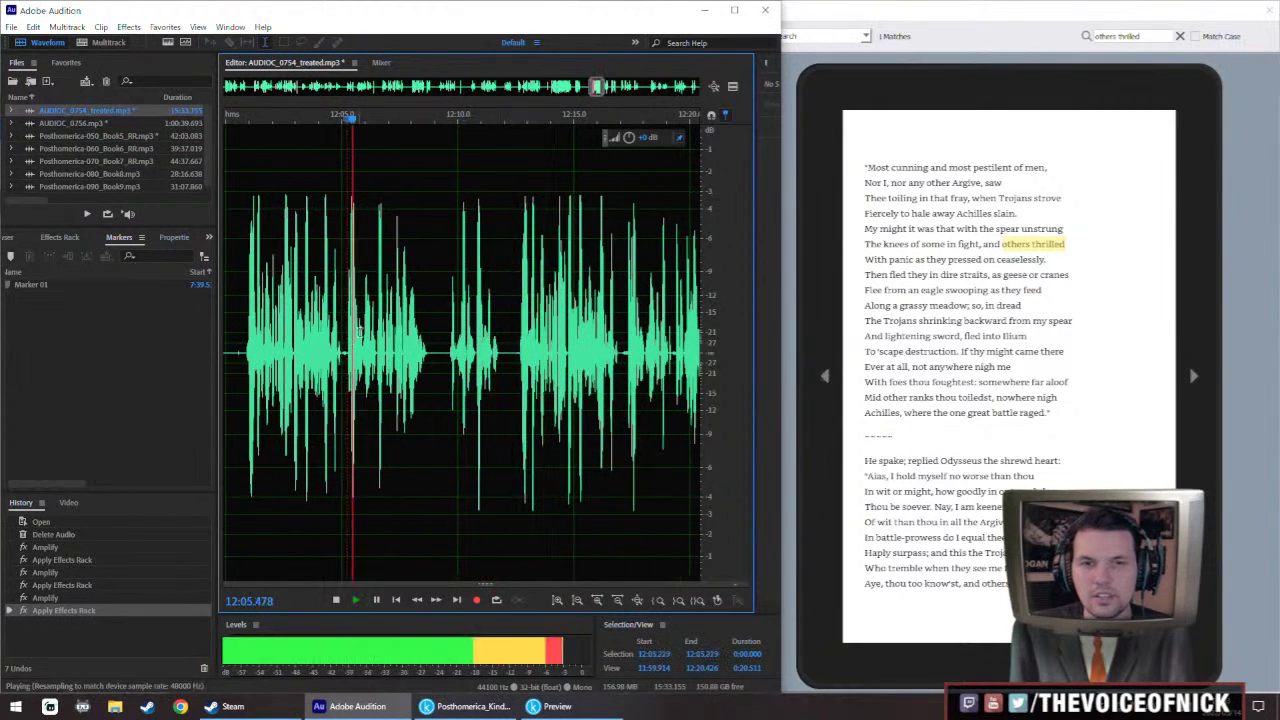
scroll(345, 340, up, 2)
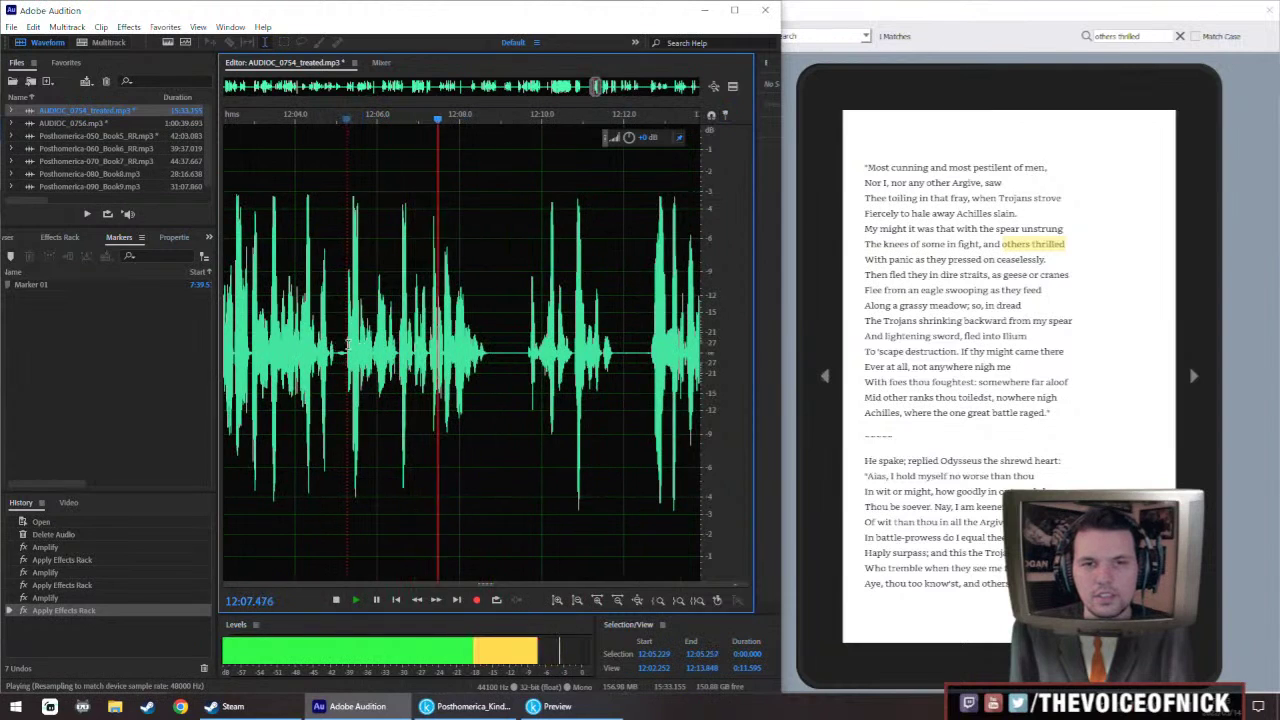
drag(345, 339, 488, 339)
scroll(552, 340, down, 4)
scroll(497, 360, right, 3)
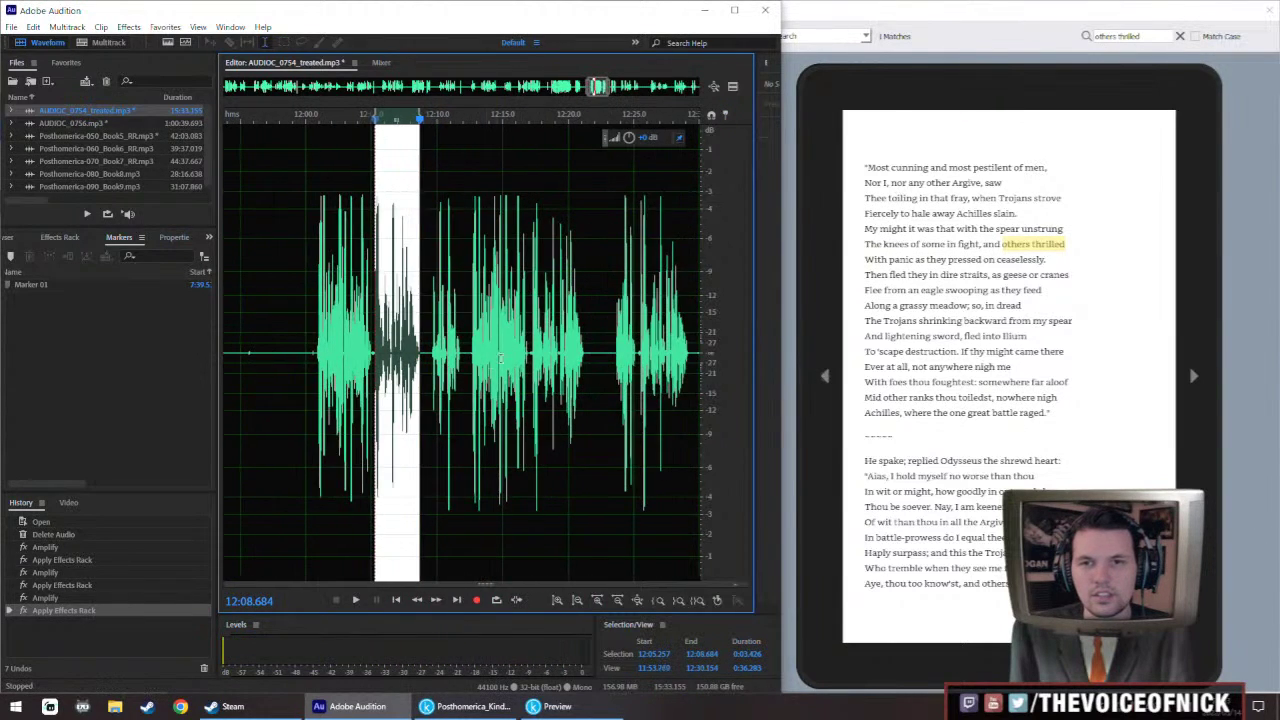
Play the further takes from about 12:17.1 and 12:25.5, and copy the one between 12:17.277 and 12:20.924
click(521, 357)
key(space)
scroll(528, 350, down, 2)
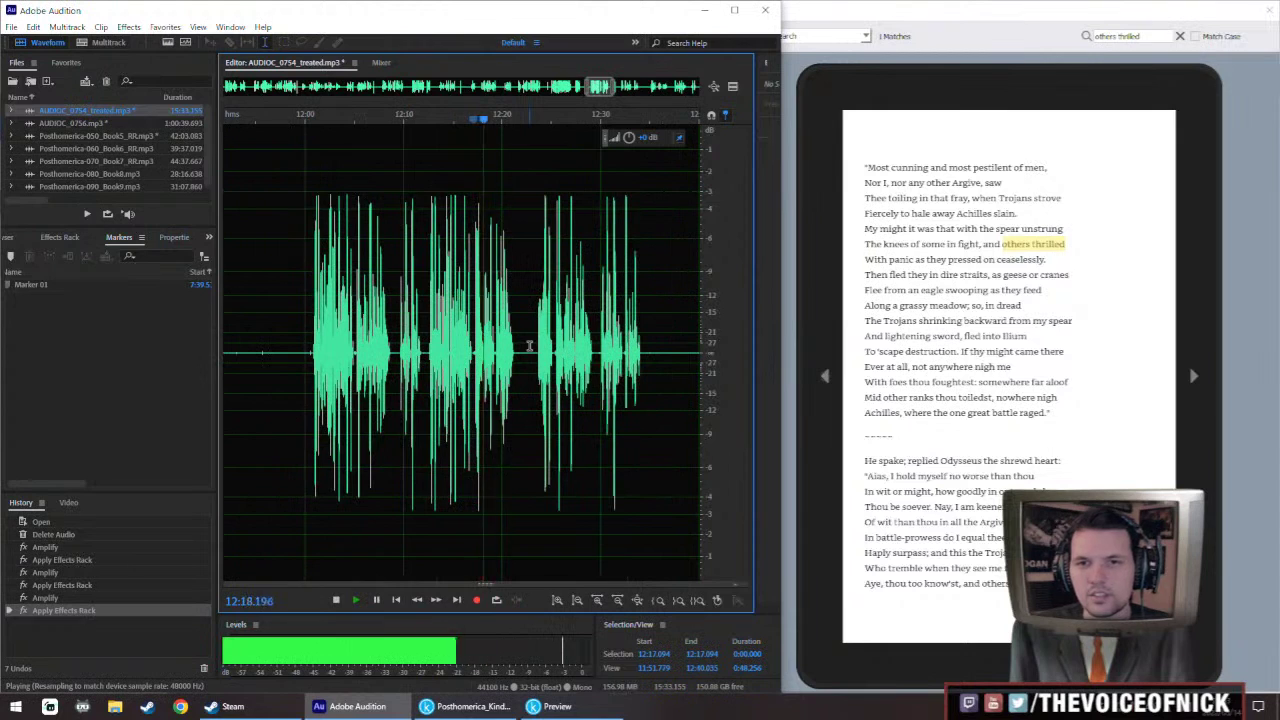
scroll(530, 345, up, 5)
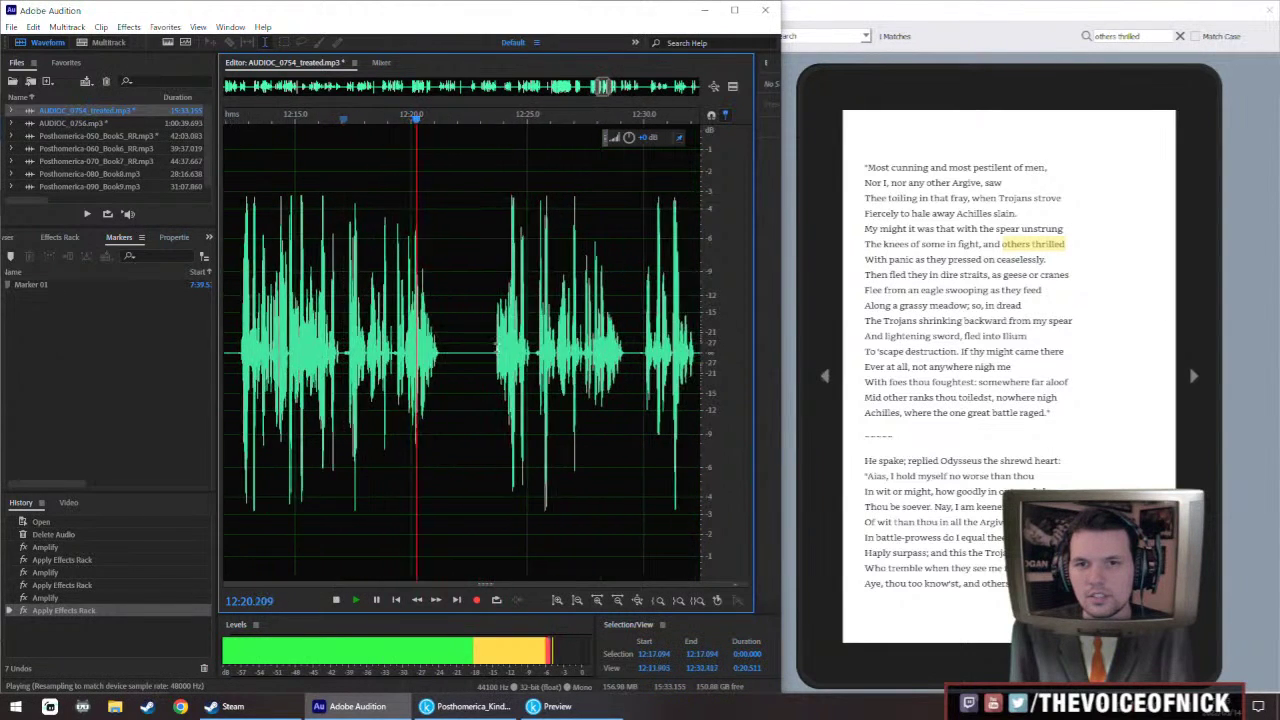
click(538, 345)
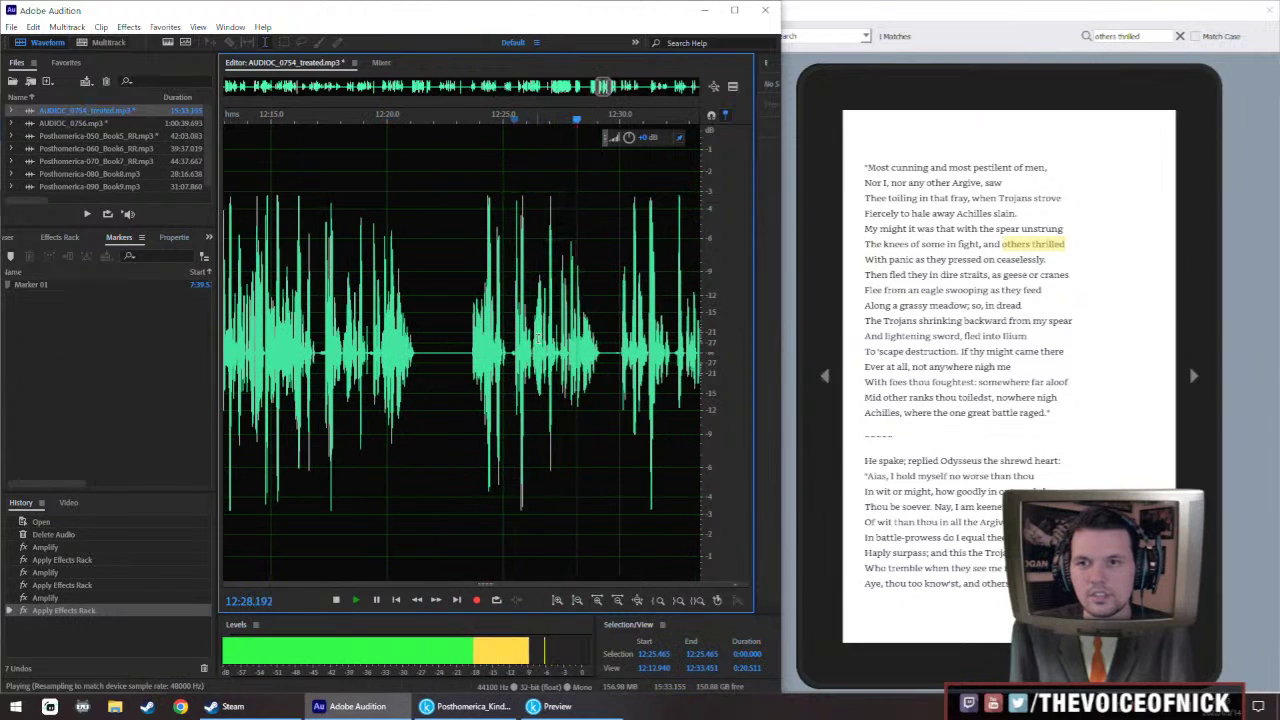
key(space)
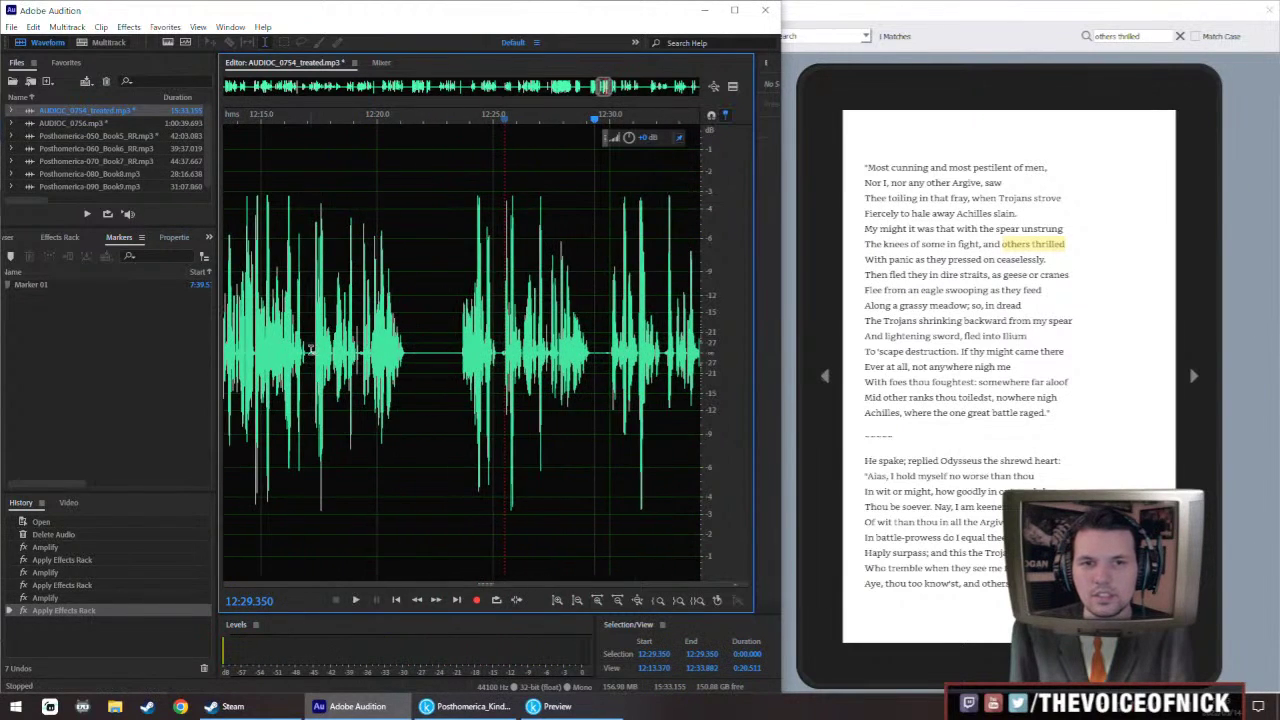
drag(313, 352, 405, 387)
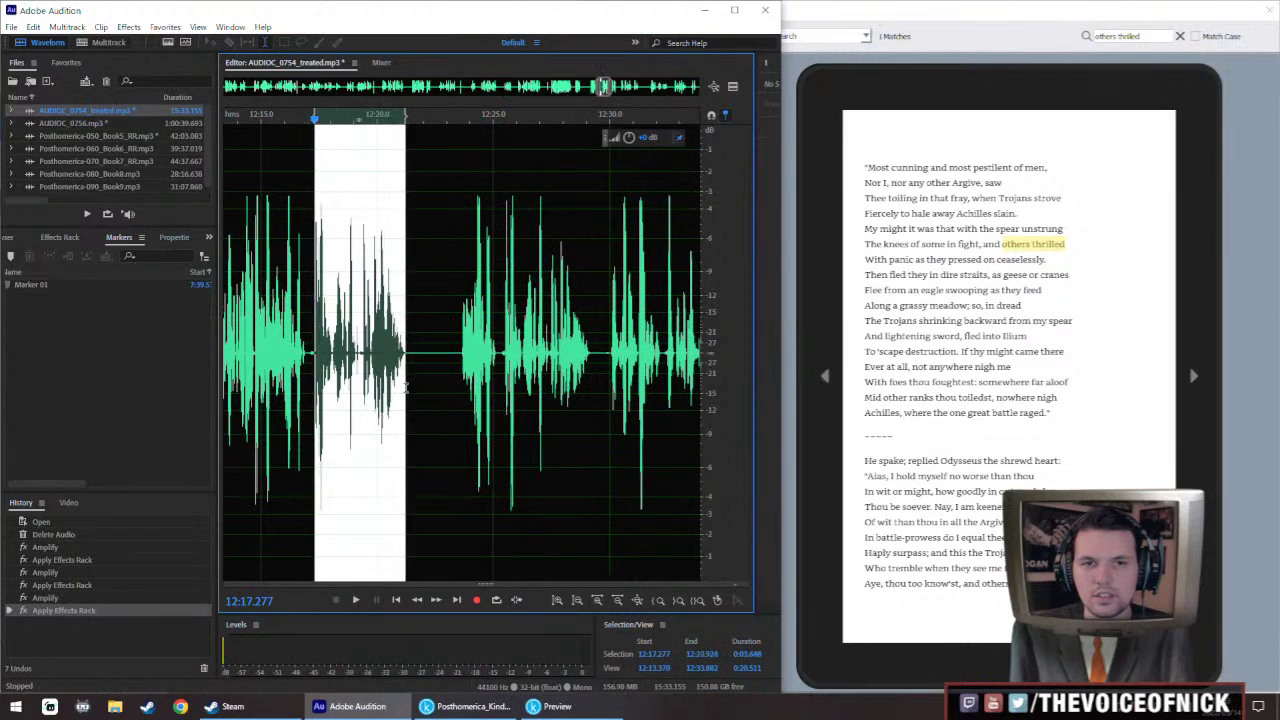
In Posthomerica-050_Book5_RR.mp3, paste the copied take over the old "pressed on" line, starting at about 18:07.0
double_click(113, 134)
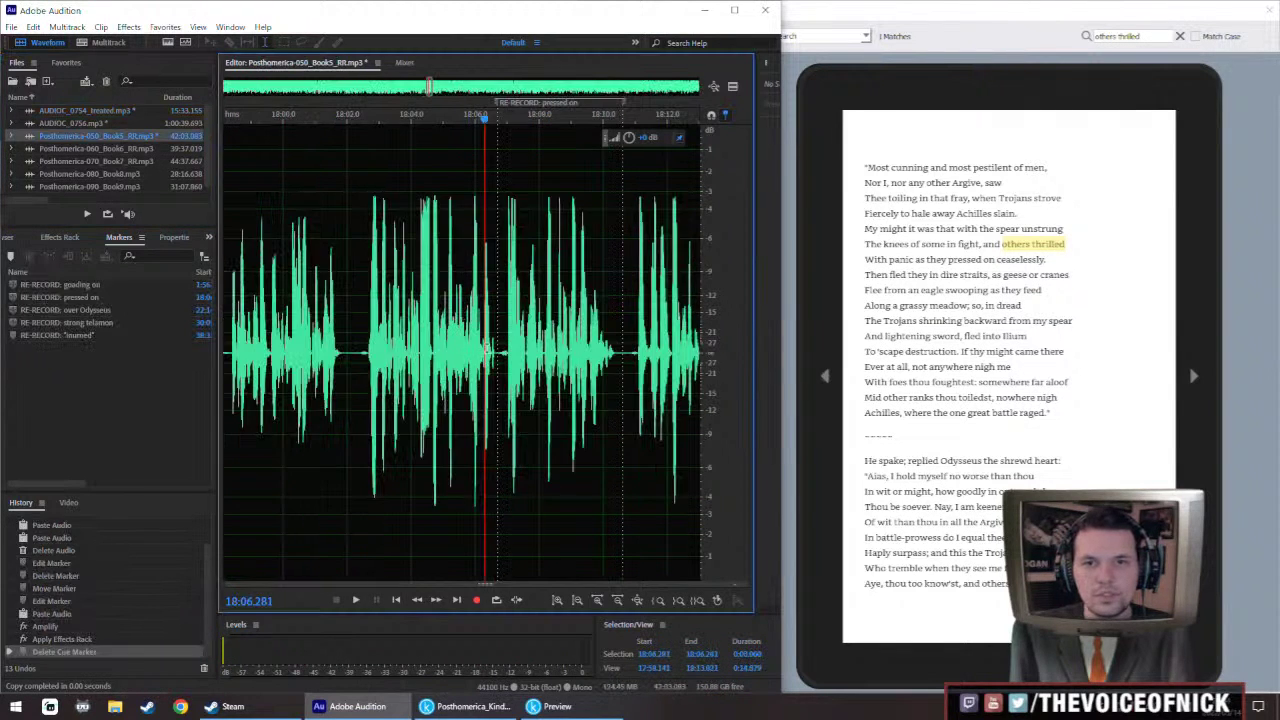
scroll(486, 348, up, 3)
click(342, 356)
key(space)
drag(350, 356, 603, 415)
key(ctrl+v)
scroll(359, 195, down, 3)
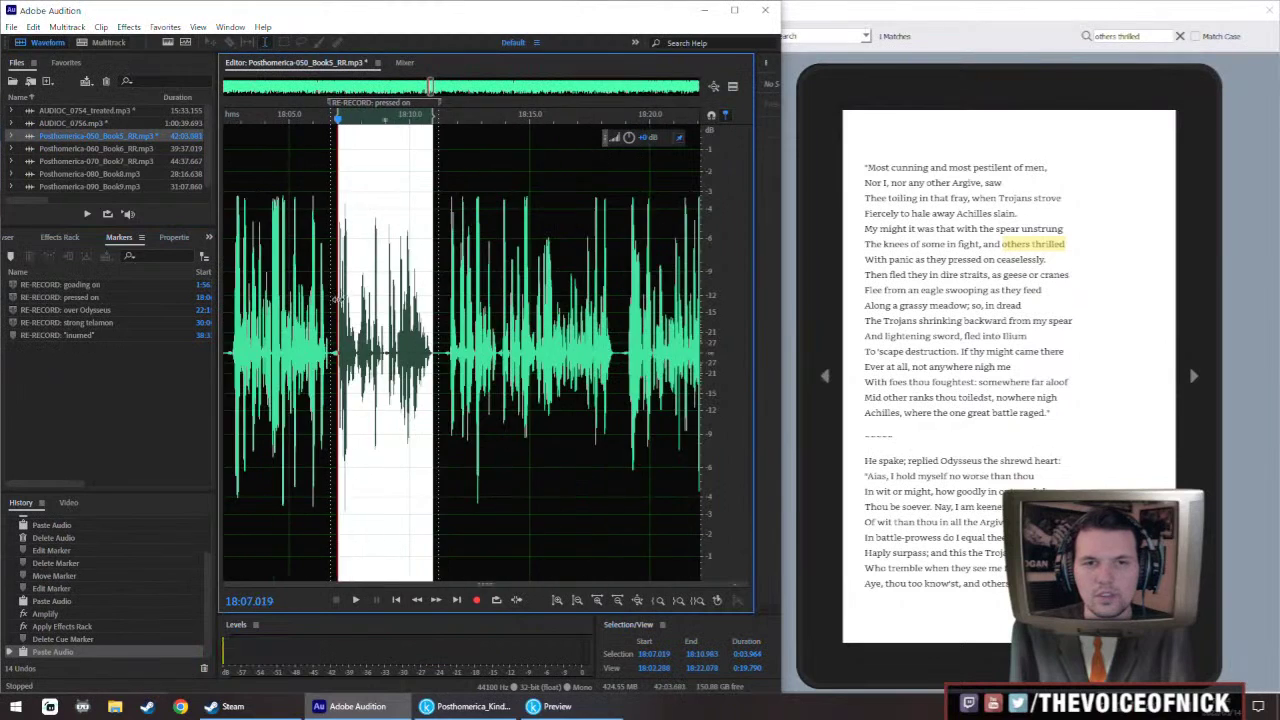
Widen the "pressed on" marker to span about 18:04.6 to 18:12.8, and play the splice from about 18:04.2
drag(344, 110, 292, 110)
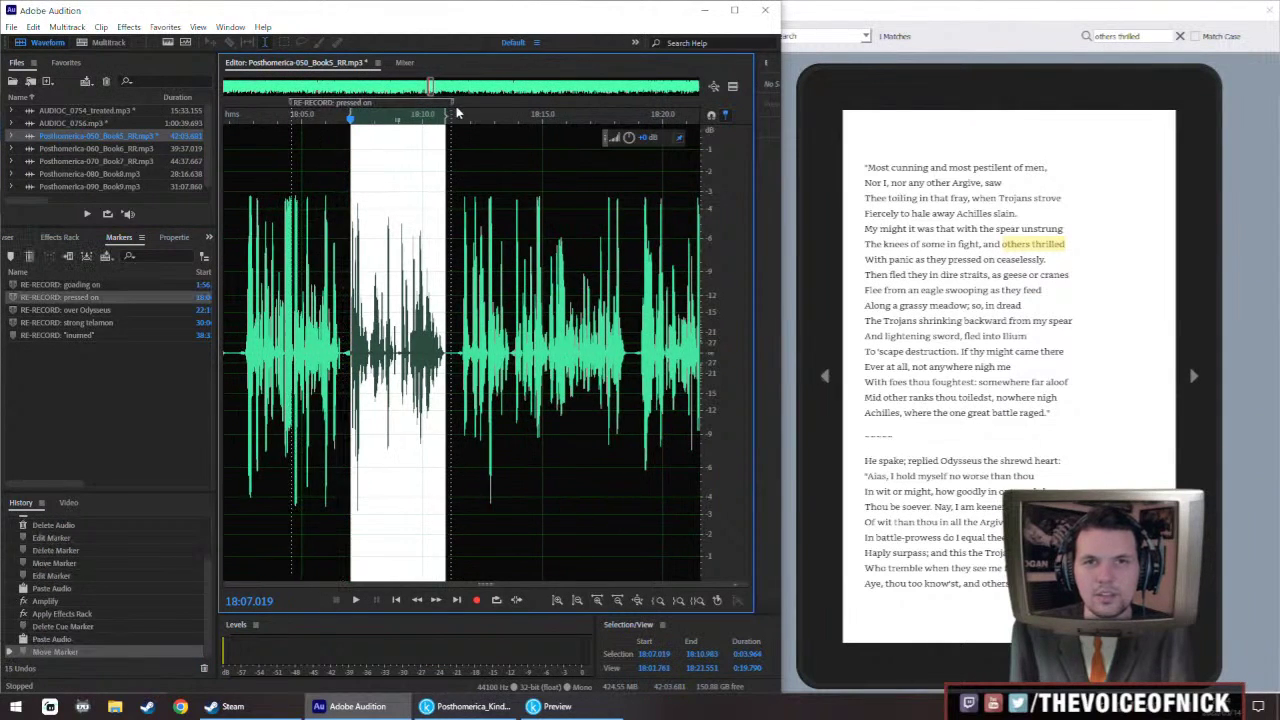
drag(453, 104, 490, 104)
key(space)
scroll(291, 275, up, 1)
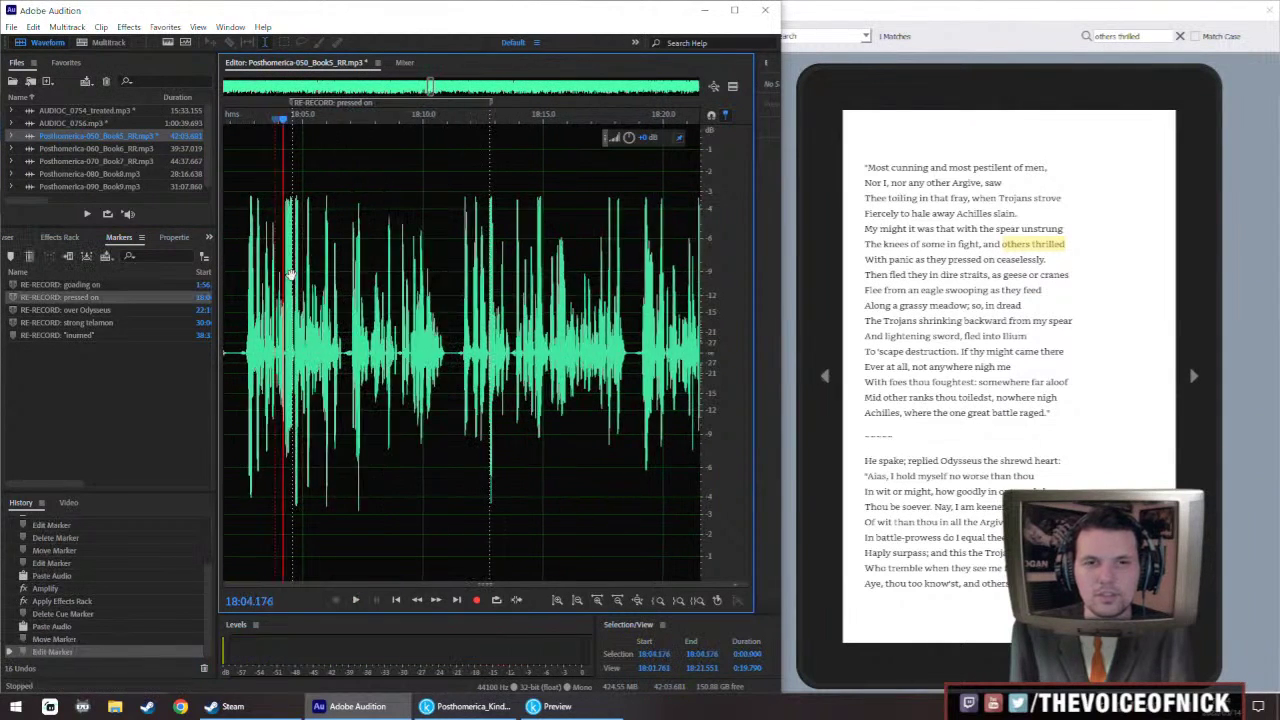
scroll(346, 300, down, 1)
key(space)
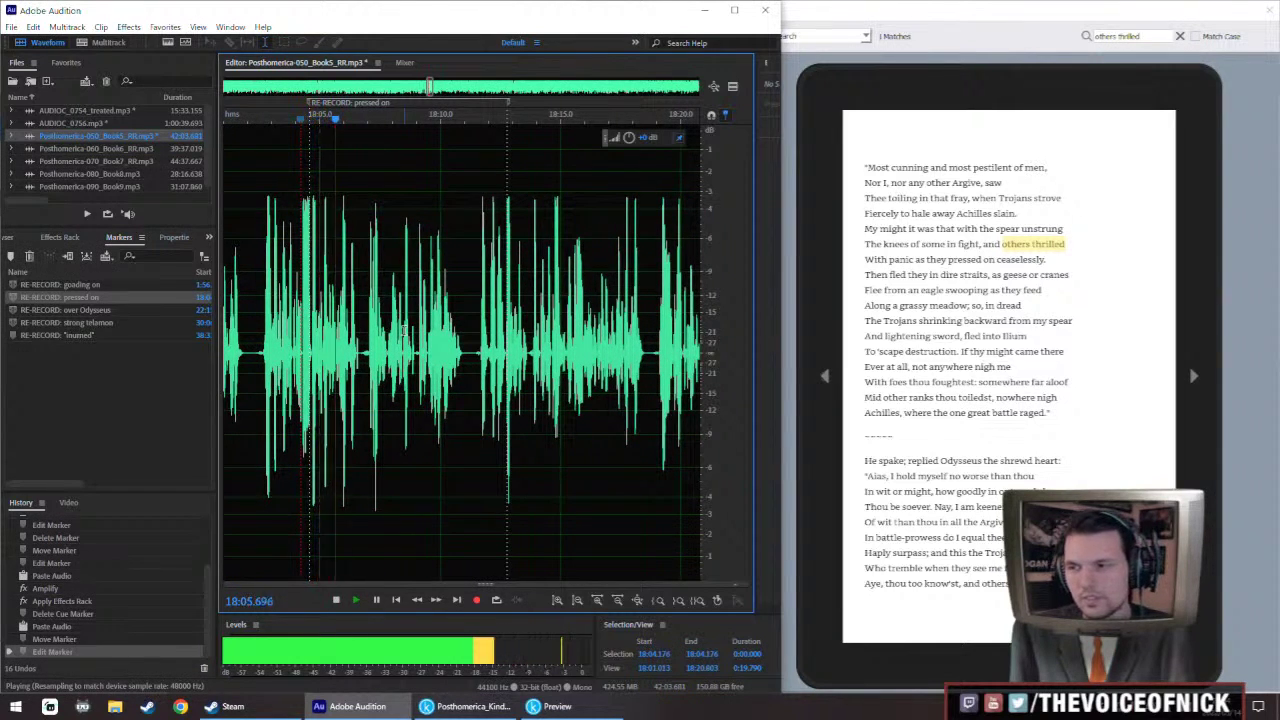
Silence part of the gap before the pasted line, and delete a short piece of the pause at about 18:06.8
scroll(401, 360, up, 2)
scroll(401, 365, up, 2)
drag(376, 365, 414, 381)
key(s)
key(Return)
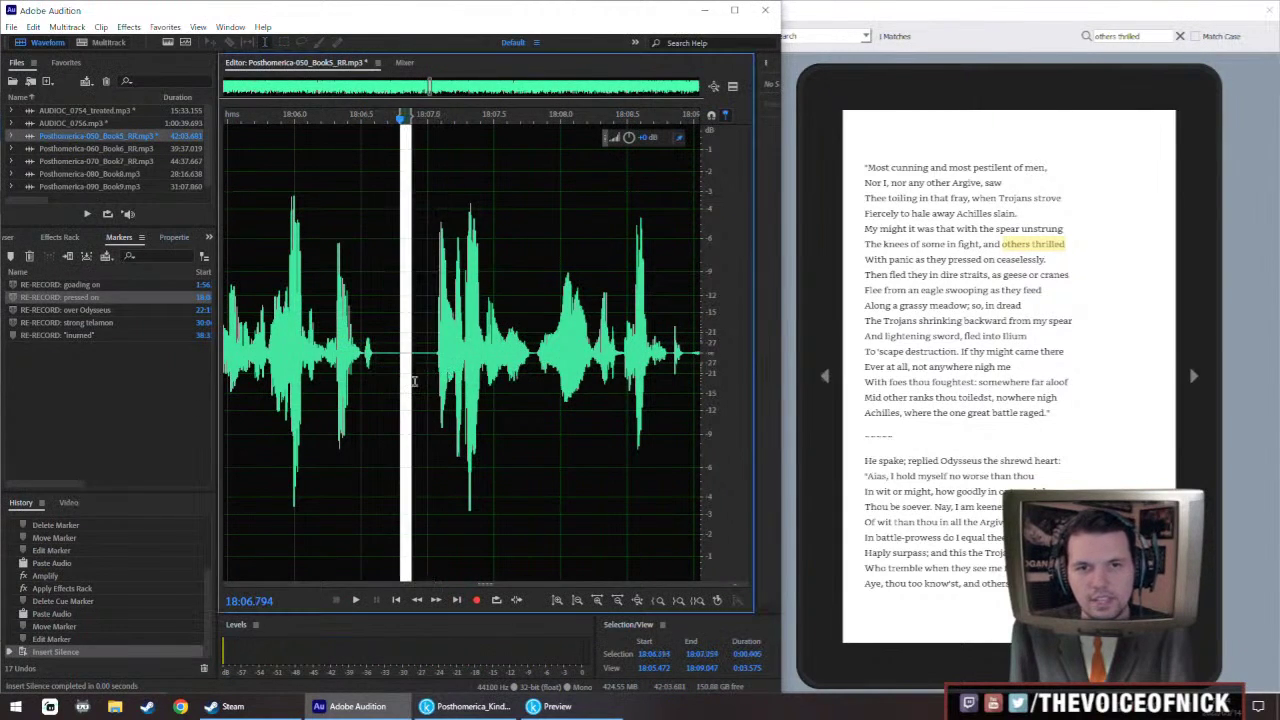
key(Delete)
Play the tightened splice from about 18:05.6 through the end of the pasted line
scroll(410, 370, down, 2)
key(space)
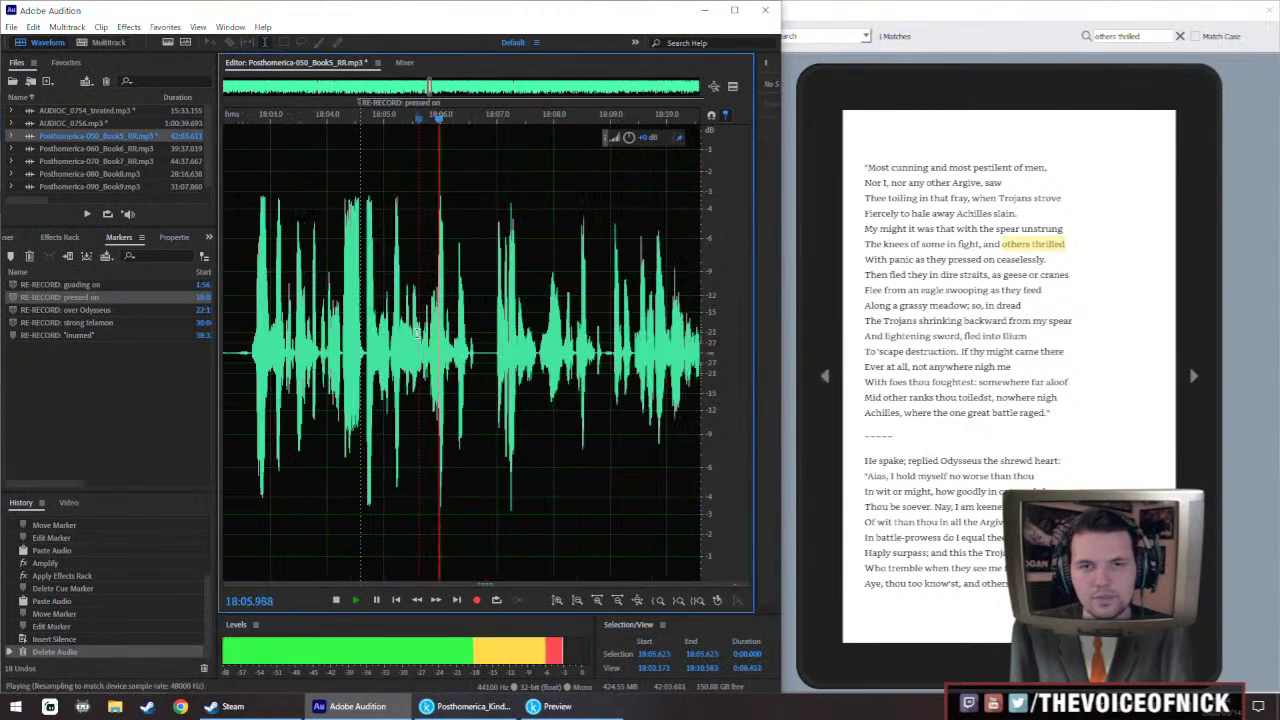
scroll(446, 330, down, 8)
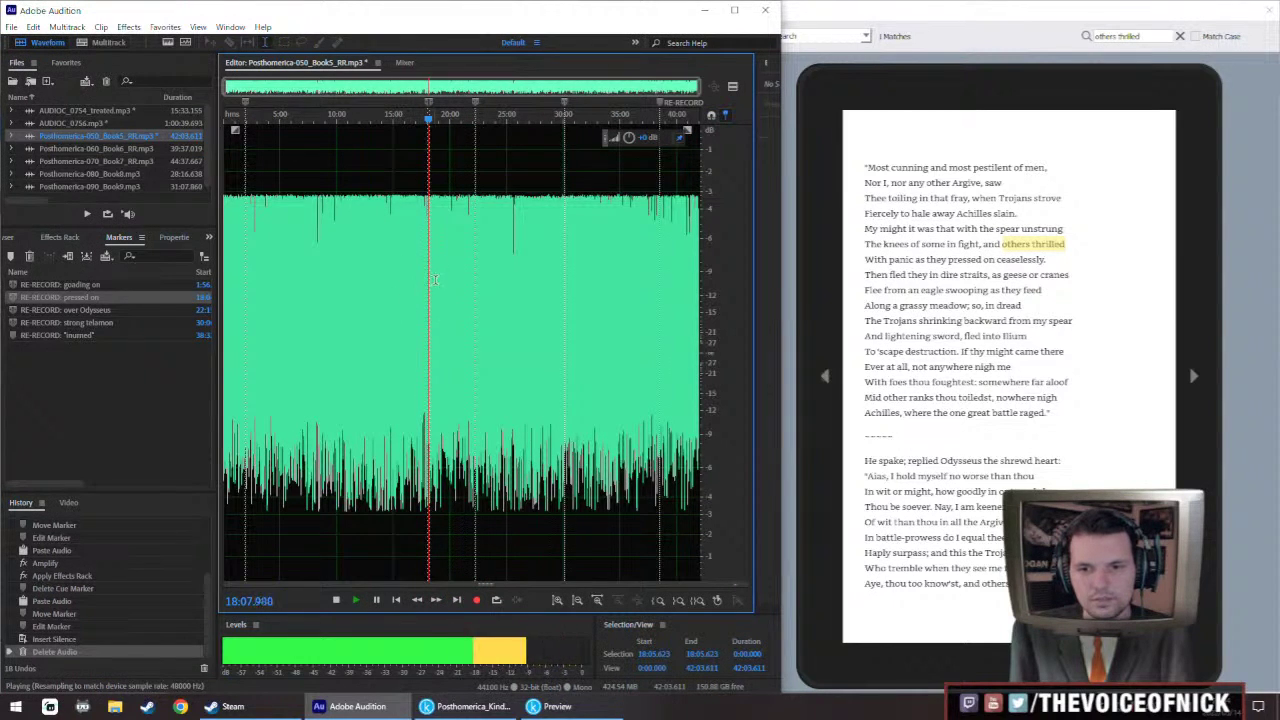
scroll(449, 280, up, 8)
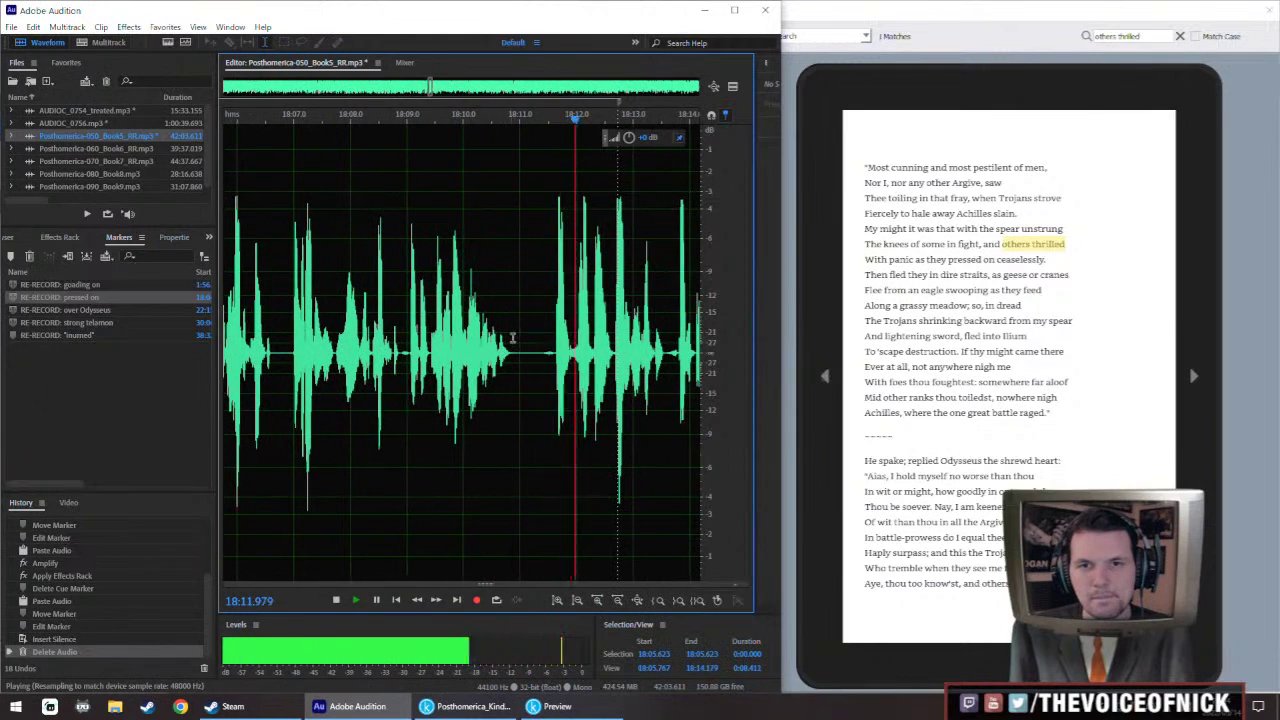
Run the Amplify and Effects Rack treatment twice on the pasted line between 18:06.921 and 18:10.939
drag(516, 352, 287, 318)
key(ctrl+1)
key(ctrl+1)
scroll(285, 305, down, 3)
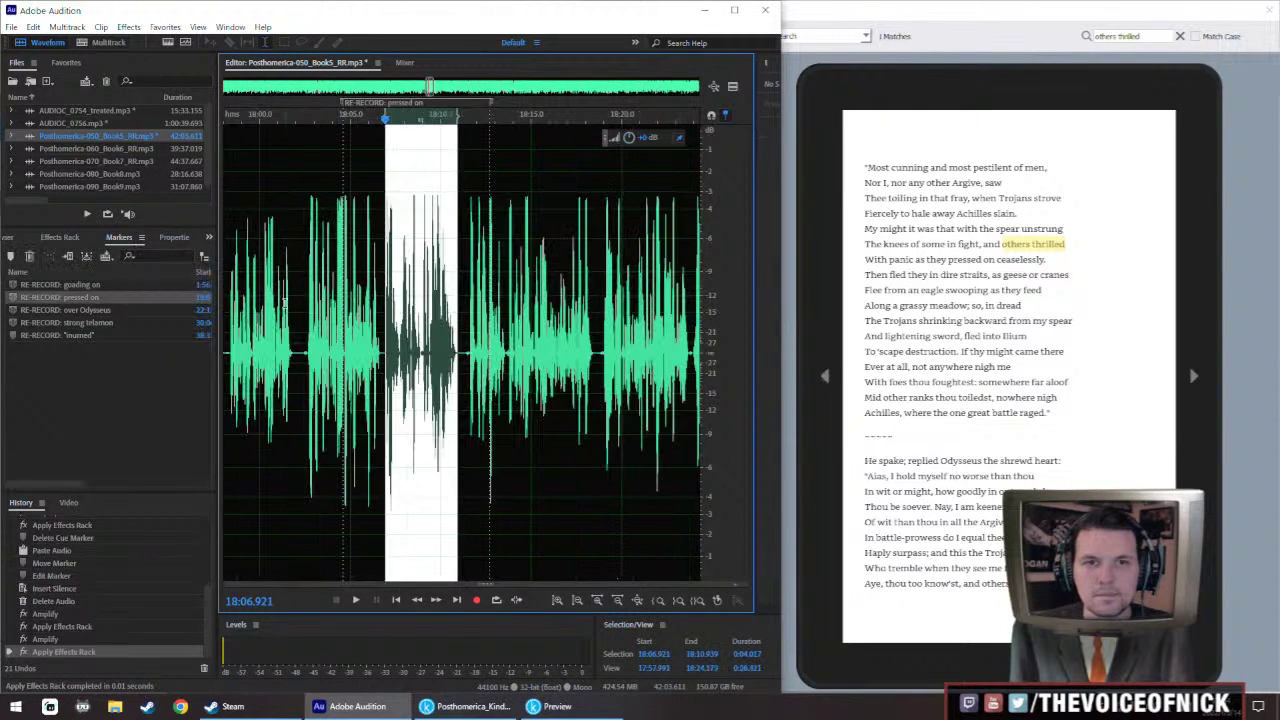
Play the passage from about 18:01.4 to compare the treated line's level with its surroundings
click(285, 302)
key(space)
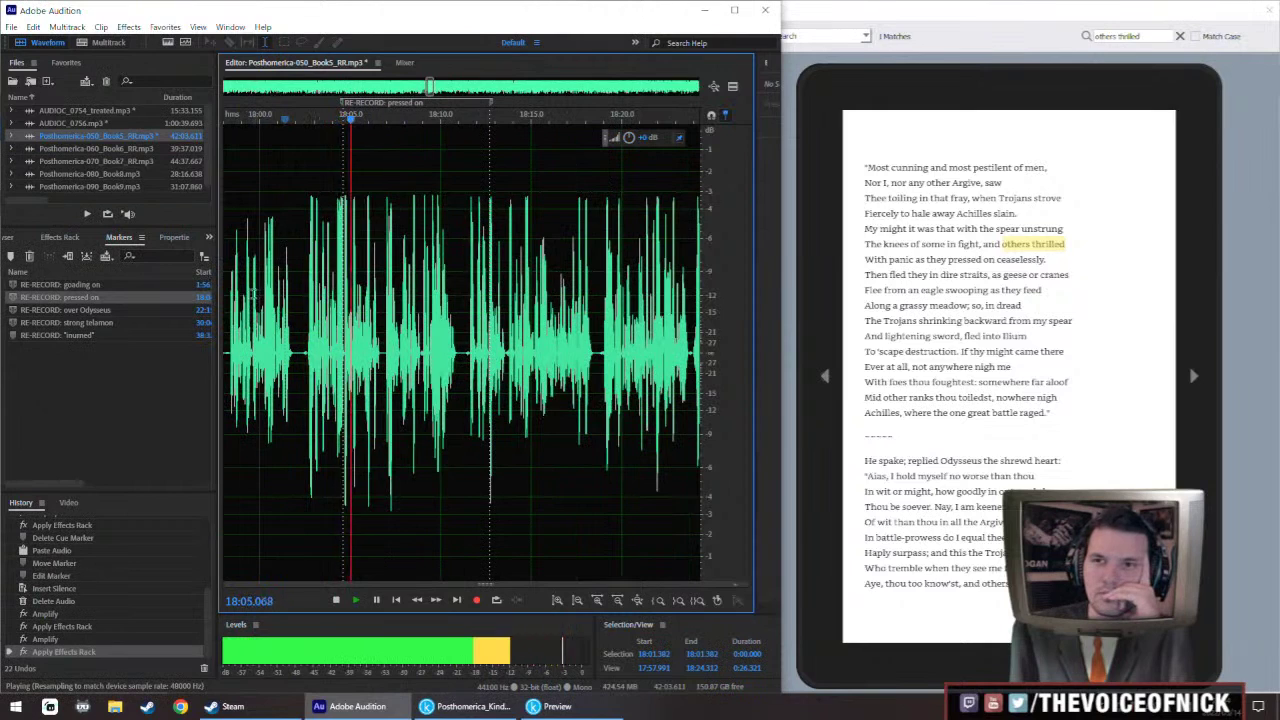
scroll(416, 335, left, 2)
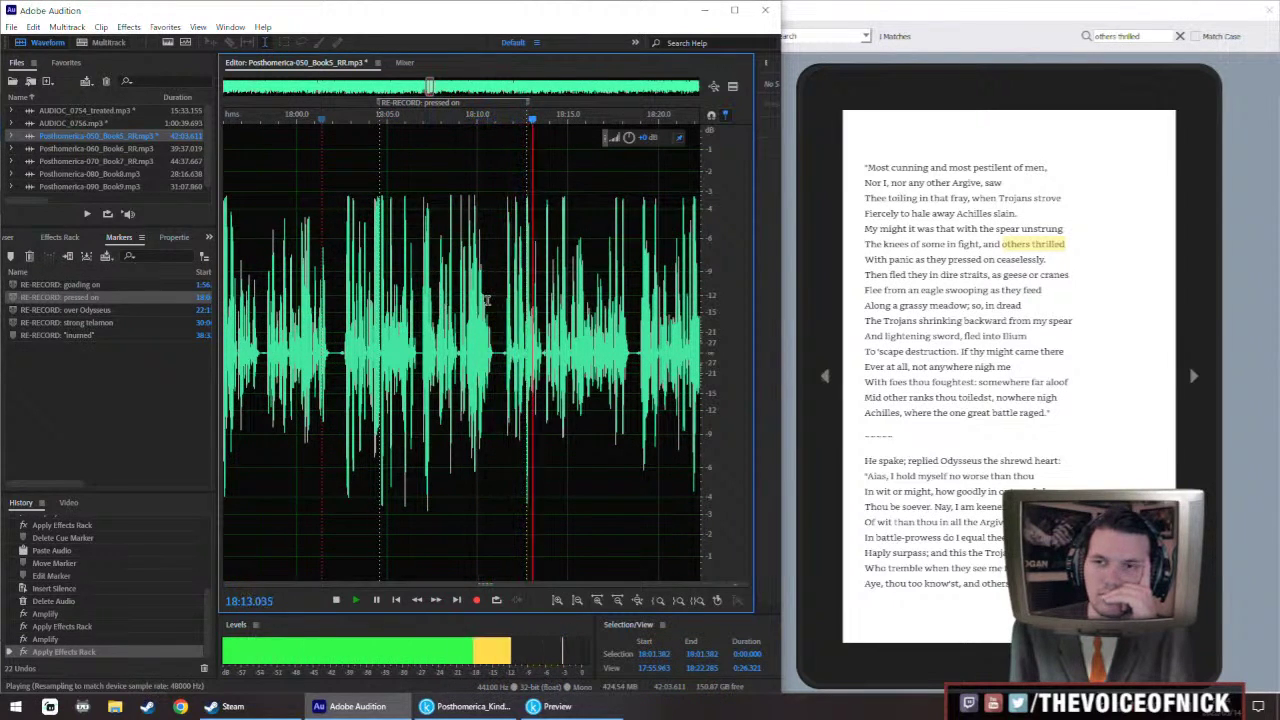
scroll(487, 300, up, 1)
scroll(484, 300, up, 1)
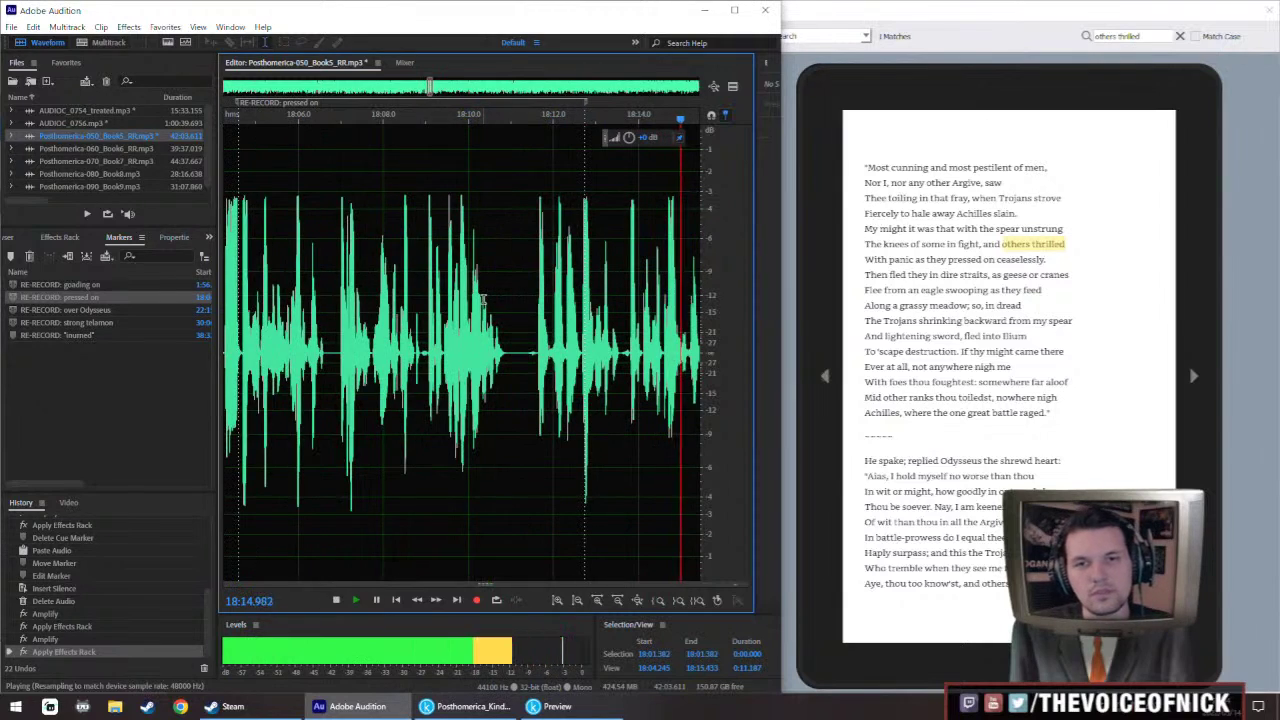
Undo the second Amplify and Effects Rack pass, and replay the line from about 18:05.7
key(ctrl+z)
key(ctrl+z)
key(space)
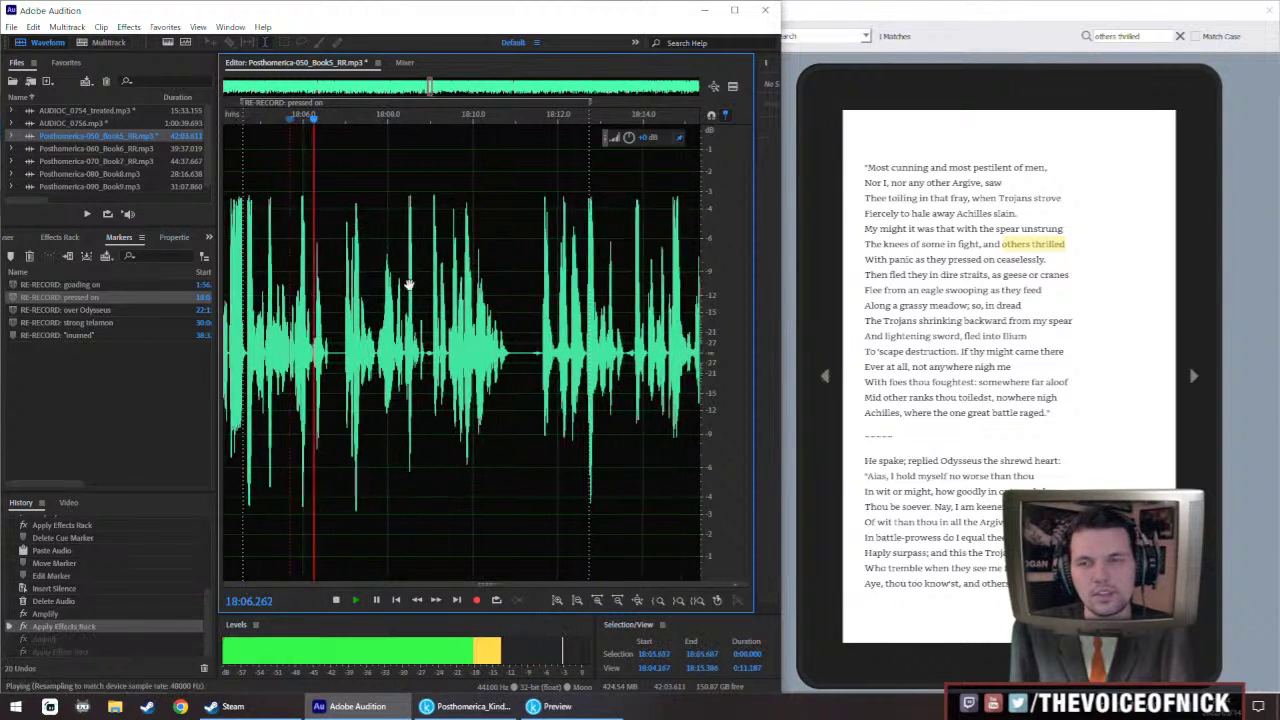
scroll(402, 280, left, 1)
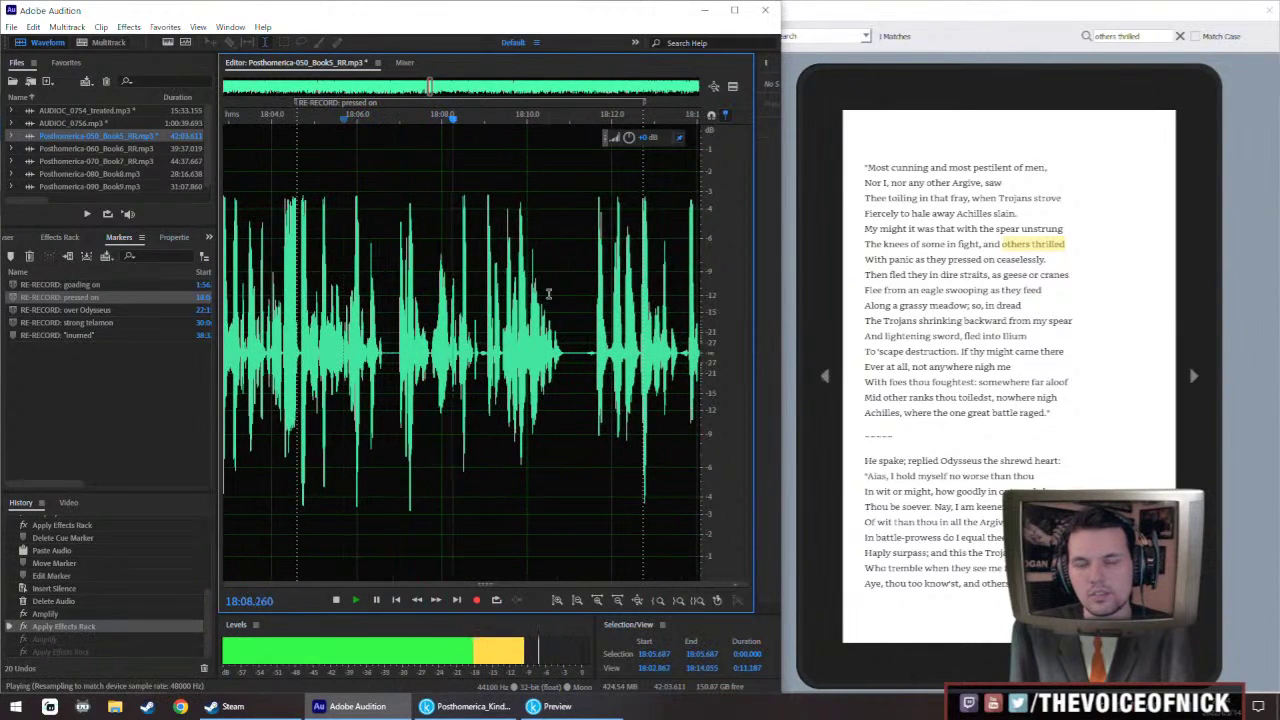
scroll(548, 293, right, 1)
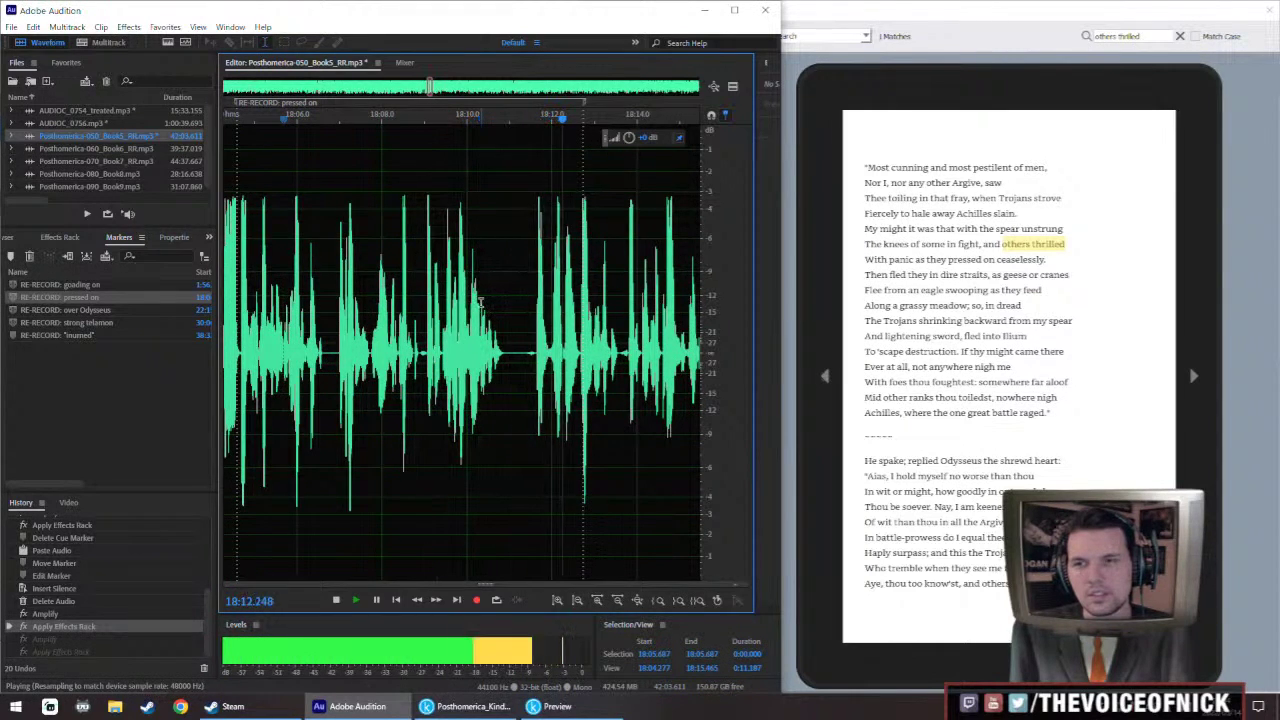
key(space)
Look back through the waveform ahead of the replaced line for an earlier playback start, between about 17:36 and 17:47
scroll(480, 302, down, 3)
scroll(483, 250, down, 3)
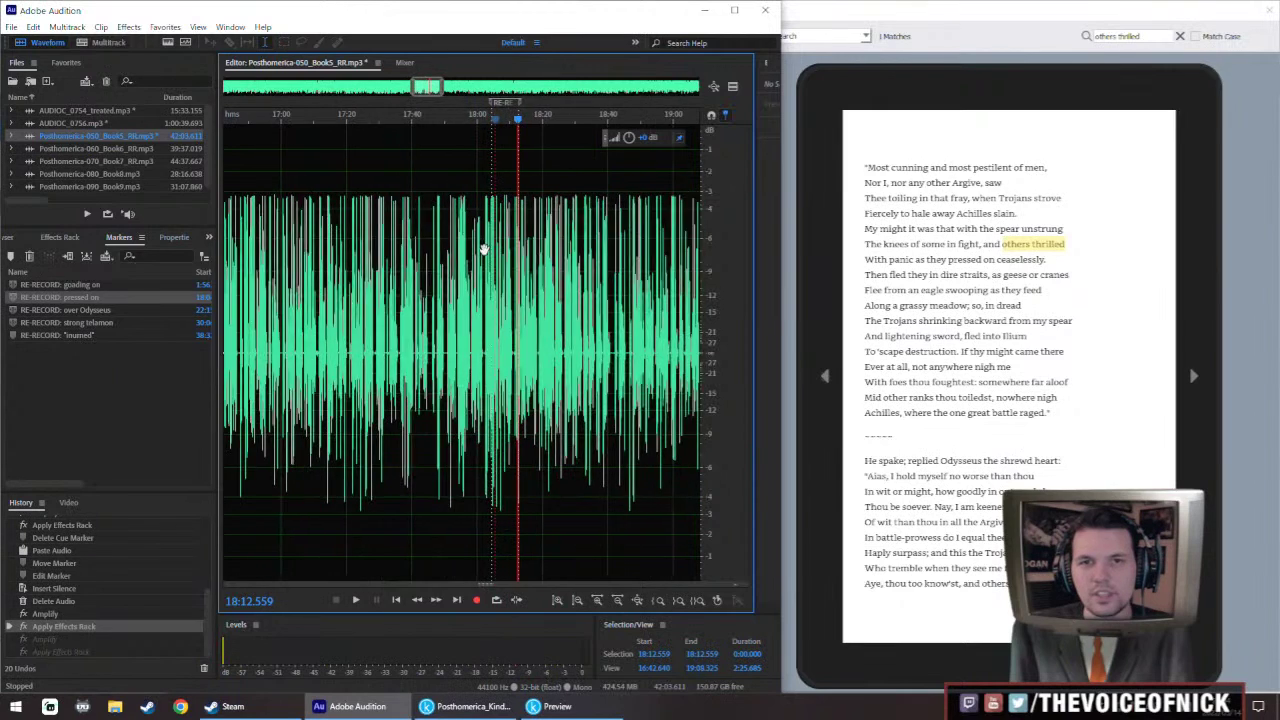
click(451, 270)
click(445, 290)
click(436, 308)
click(433, 310)
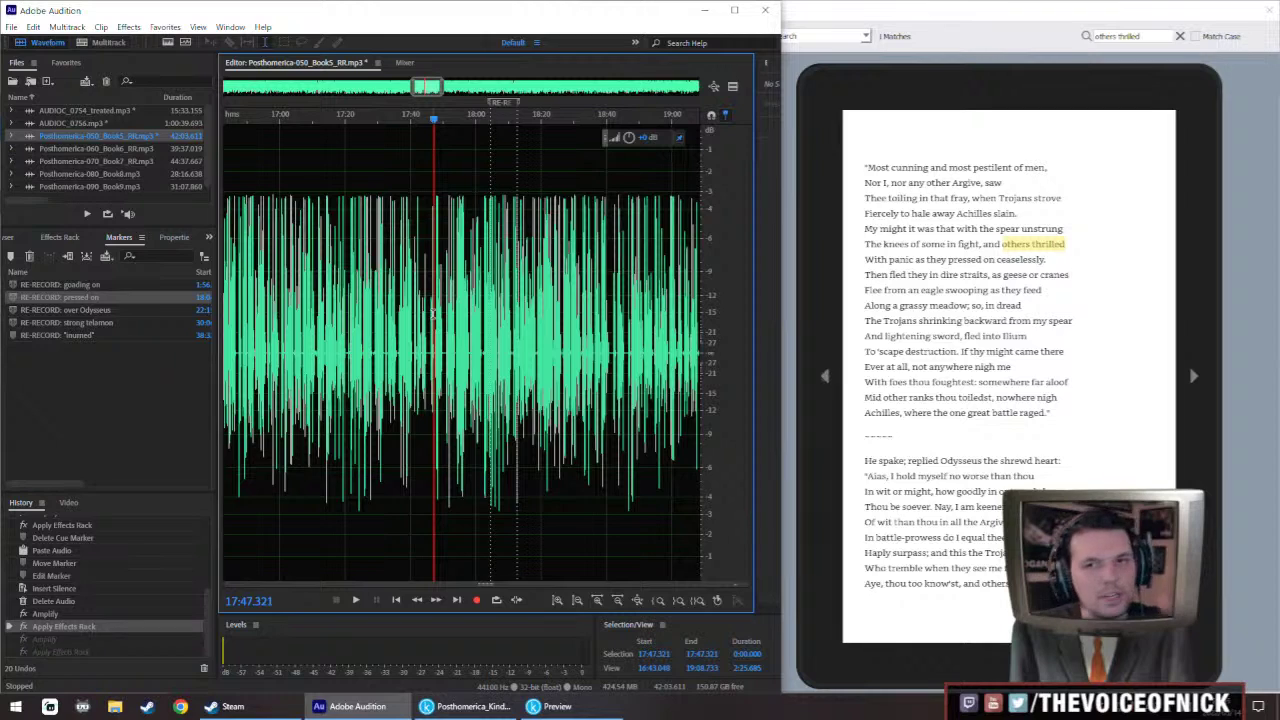
scroll(477, 354, up, 5)
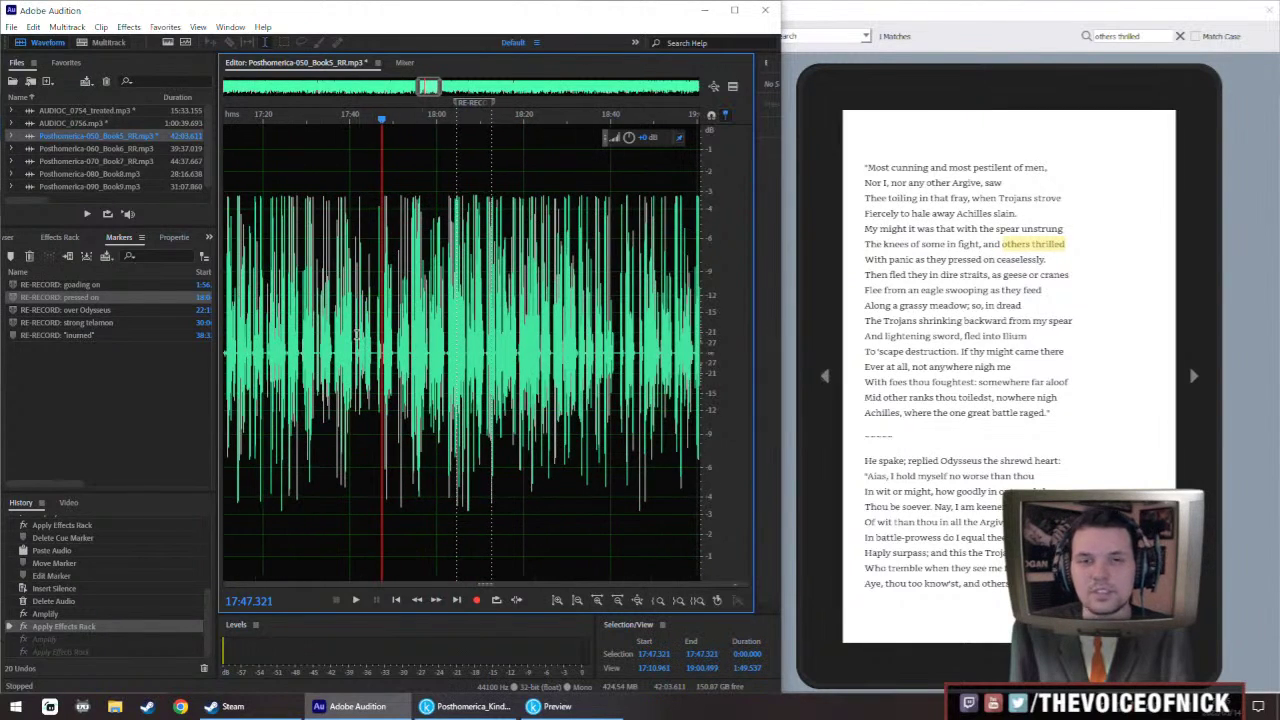
drag(381, 118, 352, 116)
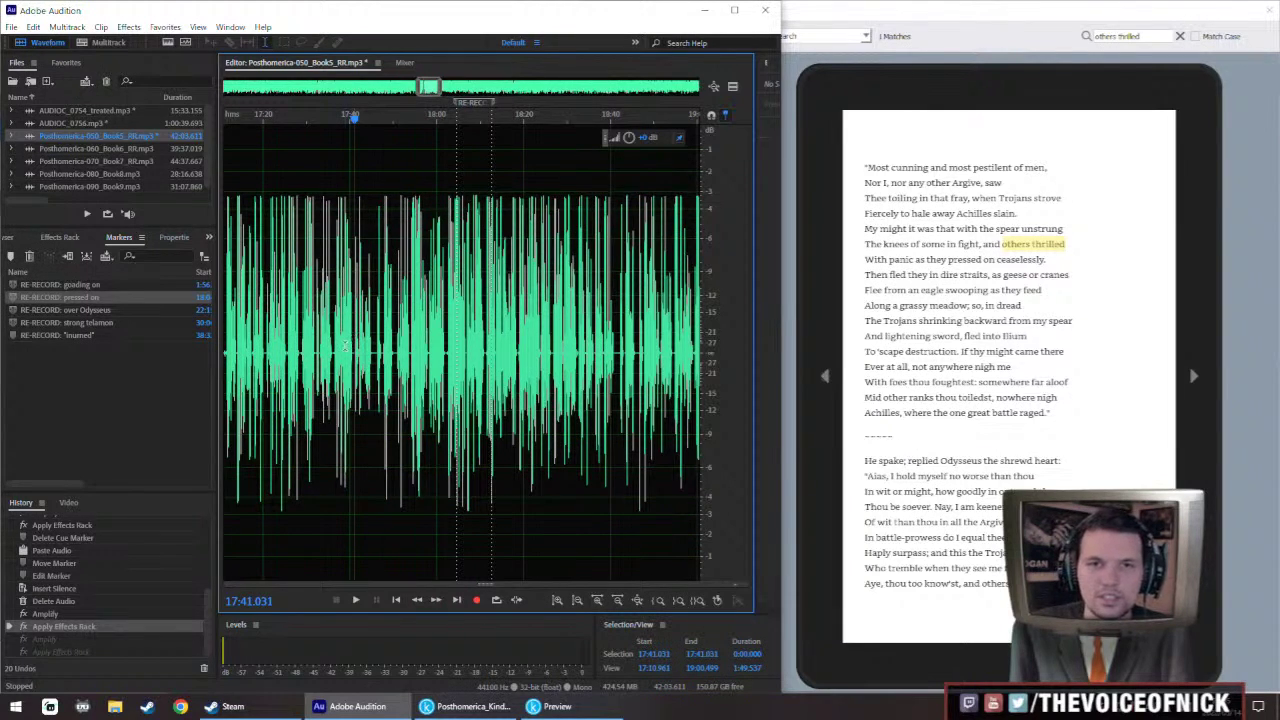
scroll(343, 345, left, 3)
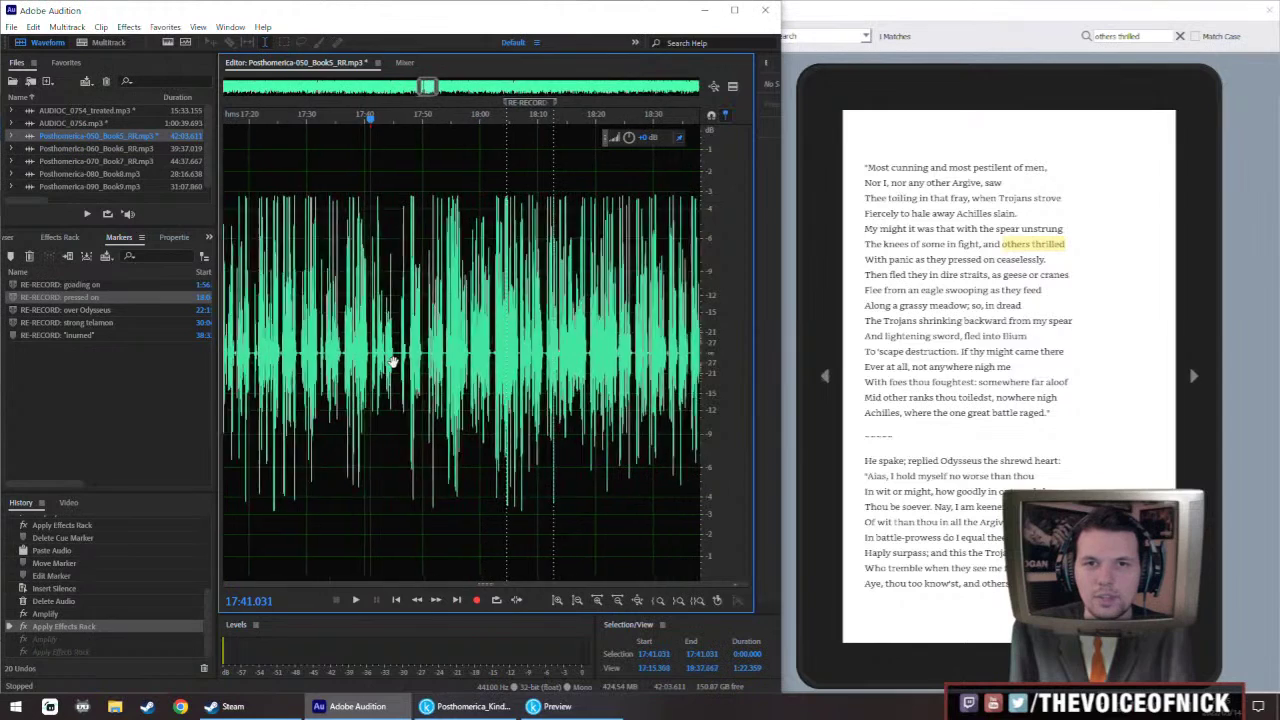
scroll(385, 346, down, 2)
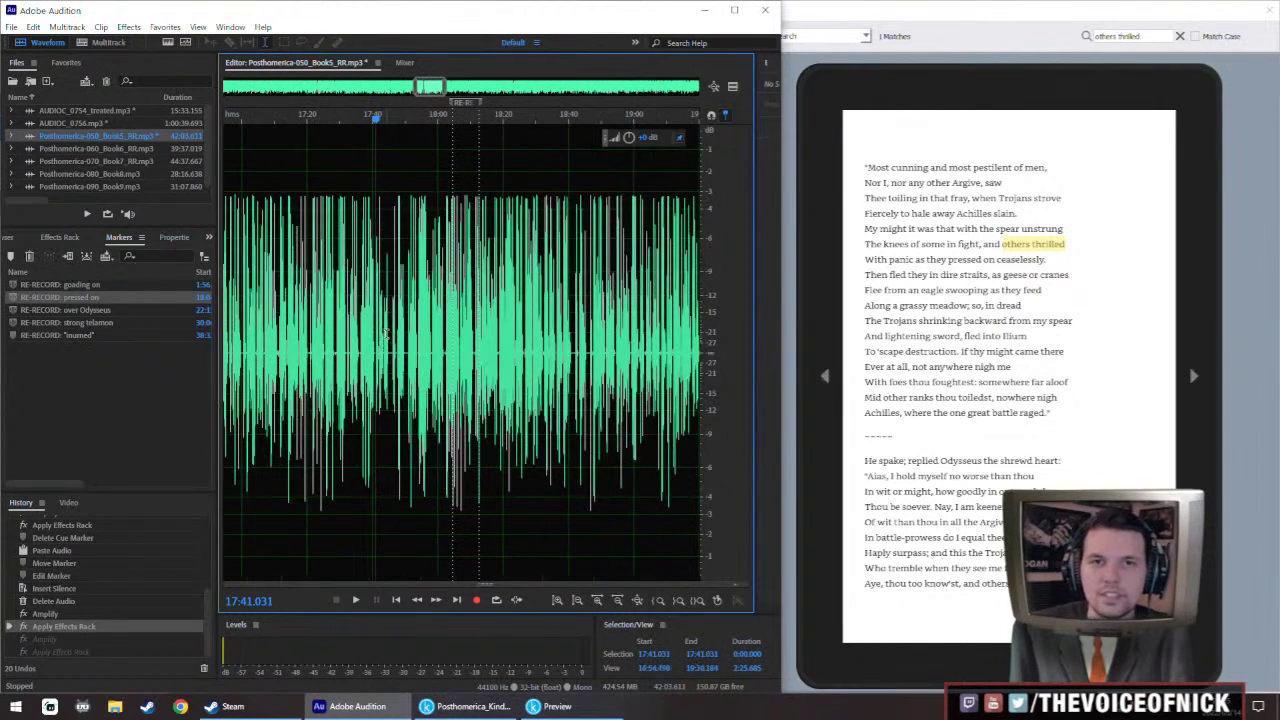
scroll(415, 316, right, 2)
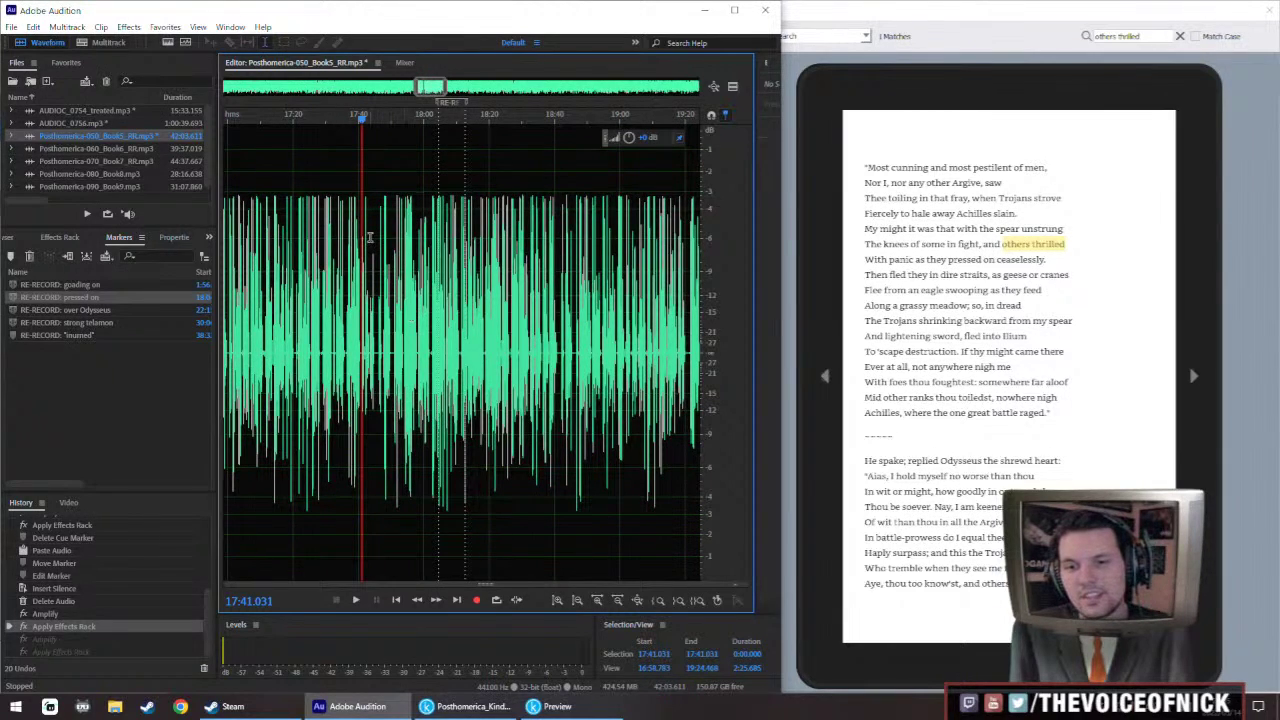
scroll(369, 237, right, 1)
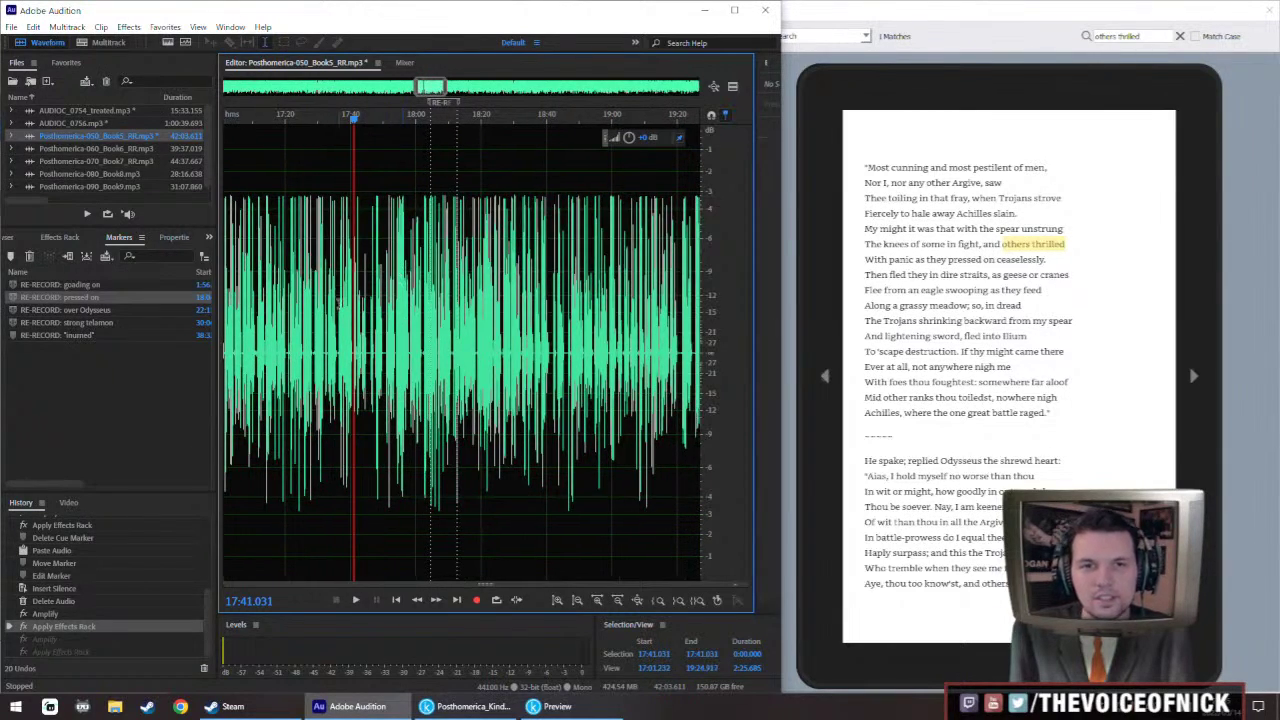
click(338, 347)
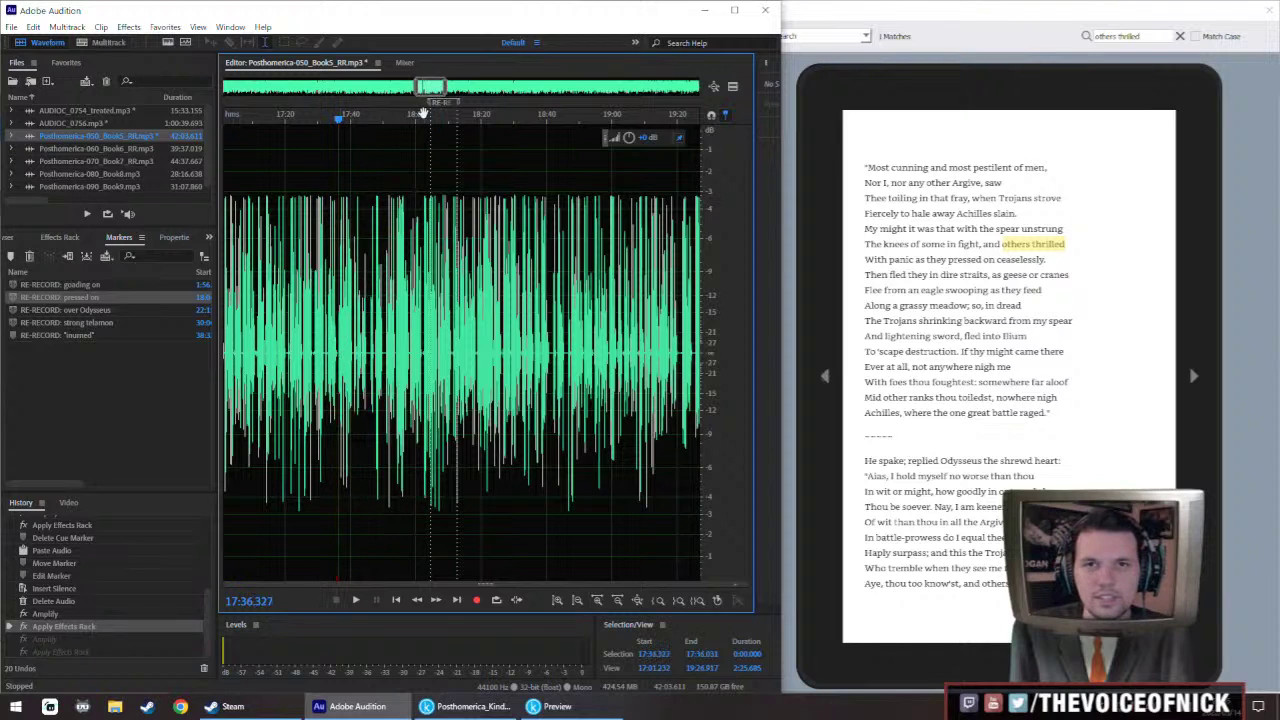
scroll(330, 272, right, 1)
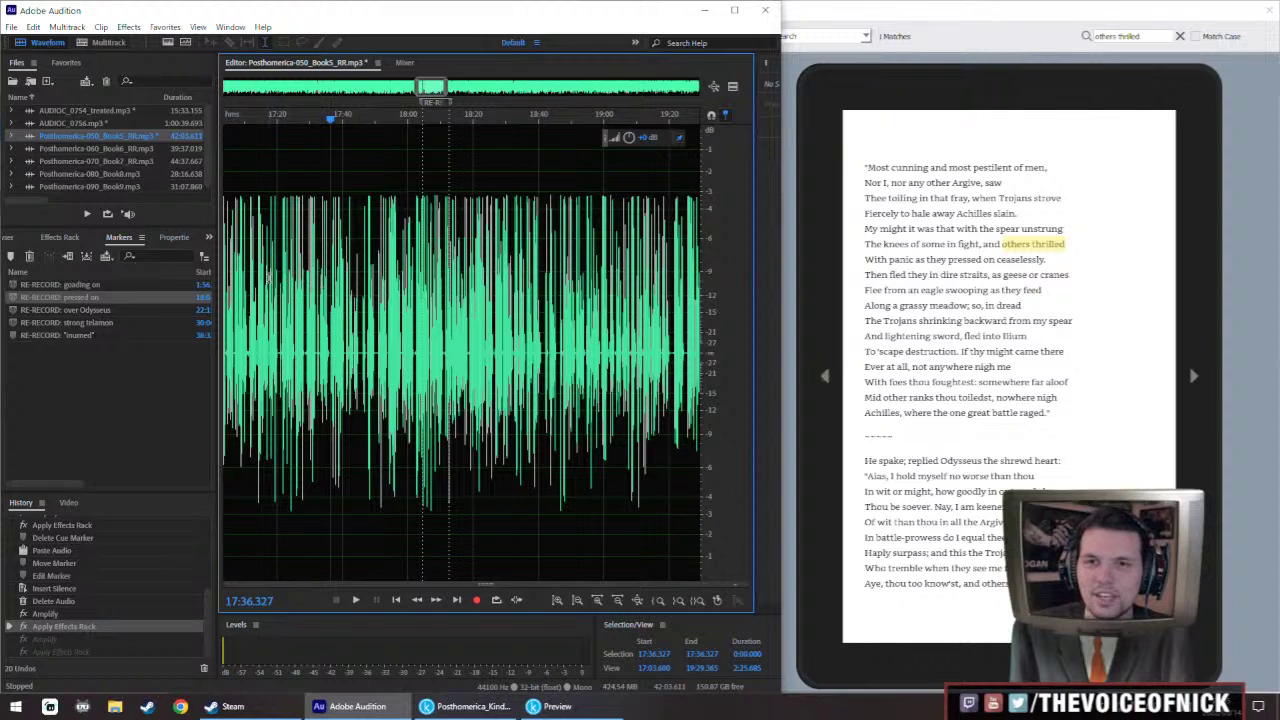
scroll(234, 285, right, 1)
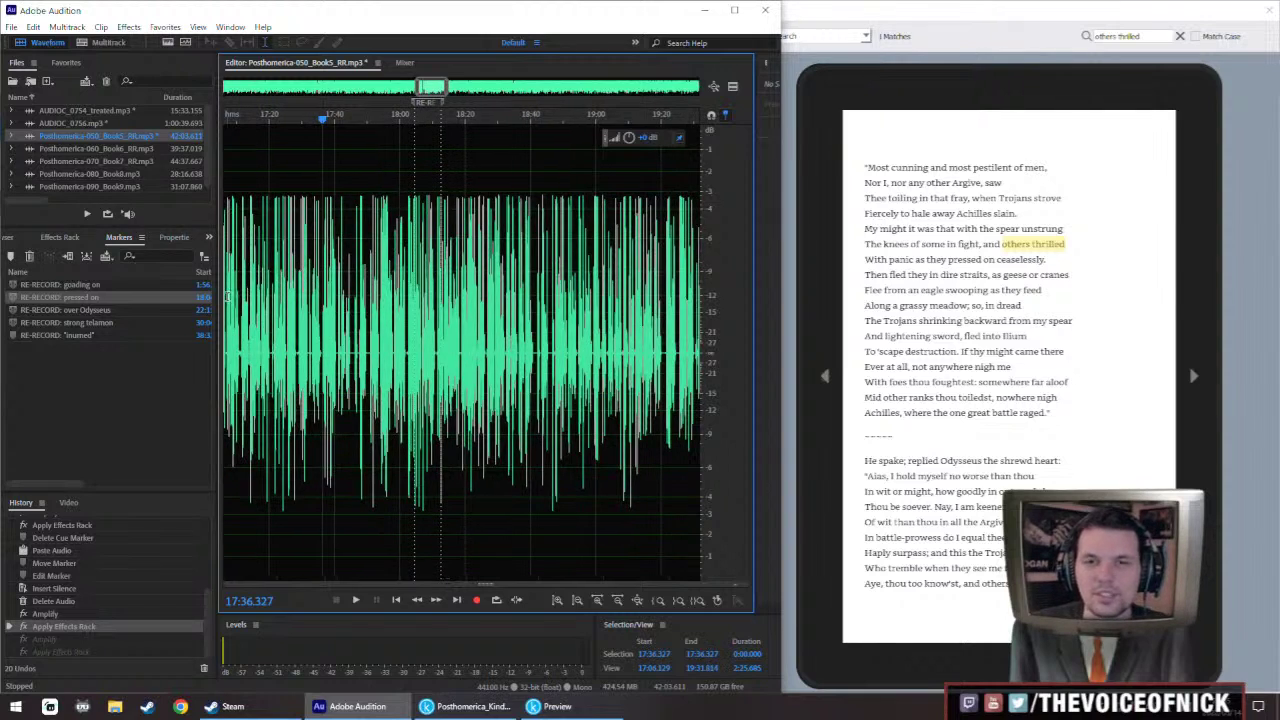
Play the passage from about 17:32 through the replaced line to about 18:24, following along in the Kindle text
scroll(263, 268, up, 4)
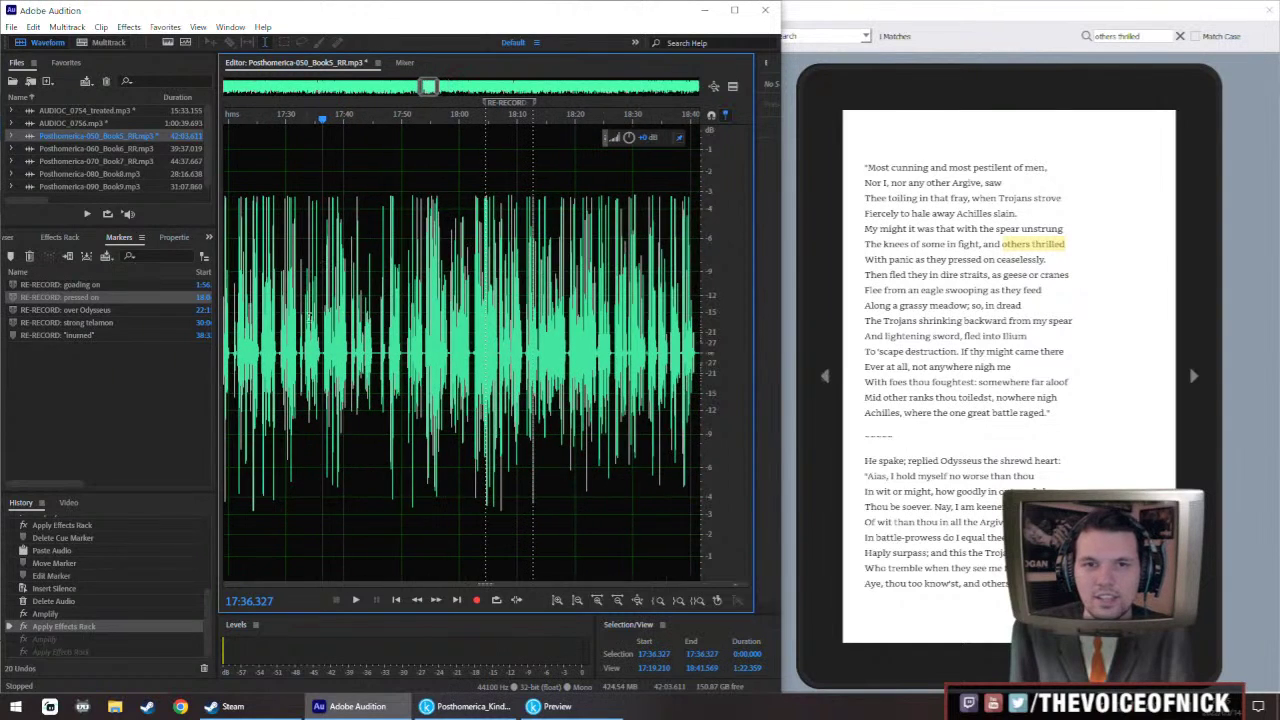
drag(322, 341, 290, 350)
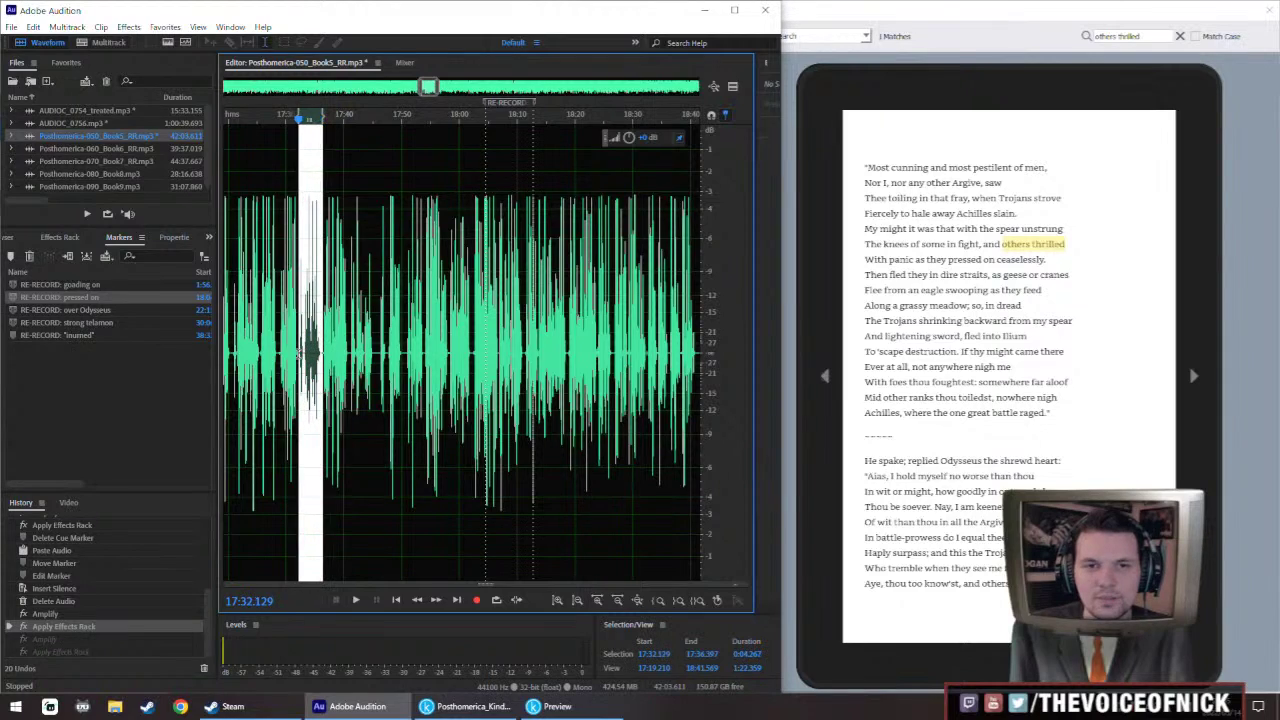
click(291, 352)
click(297, 352)
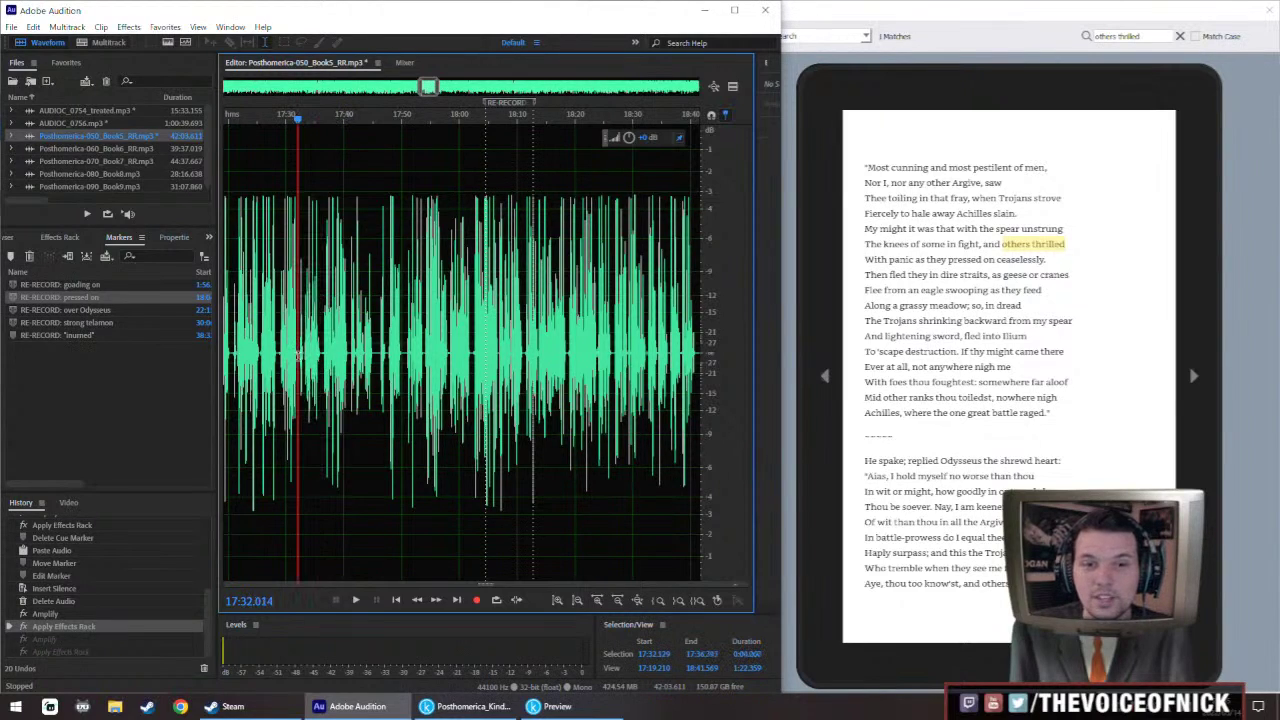
key(space)
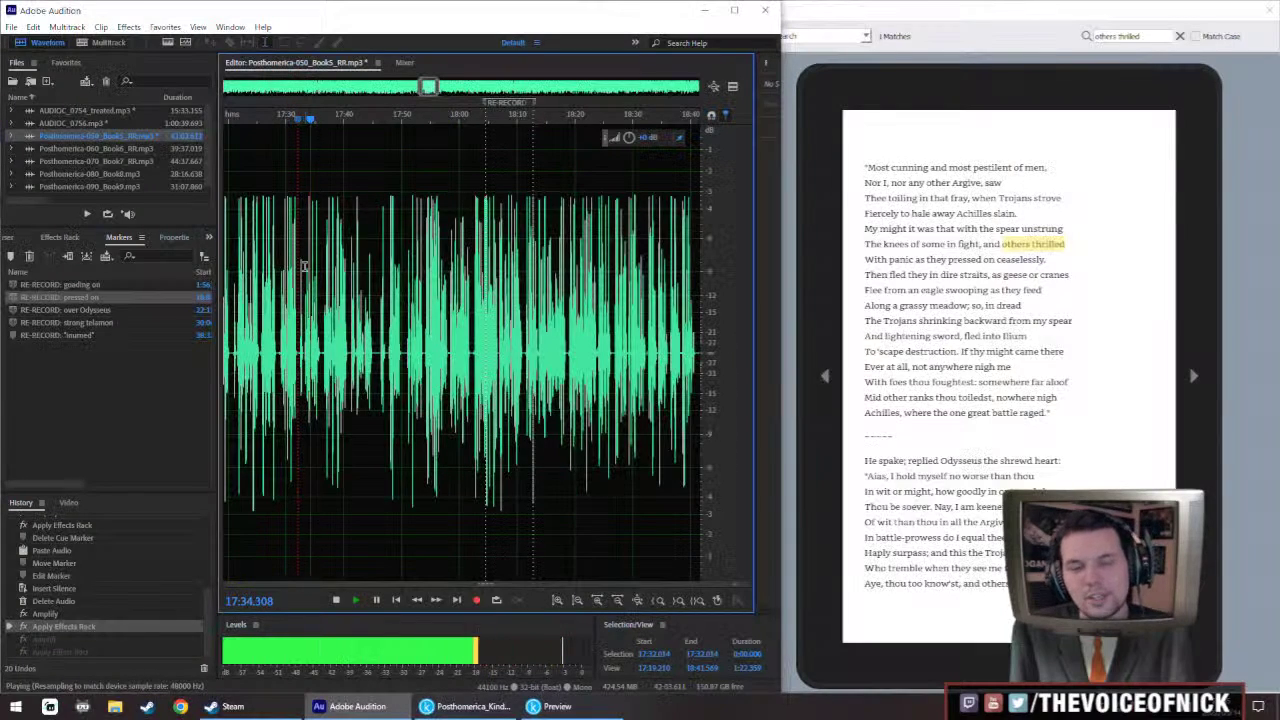
scroll(307, 312, right, 1)
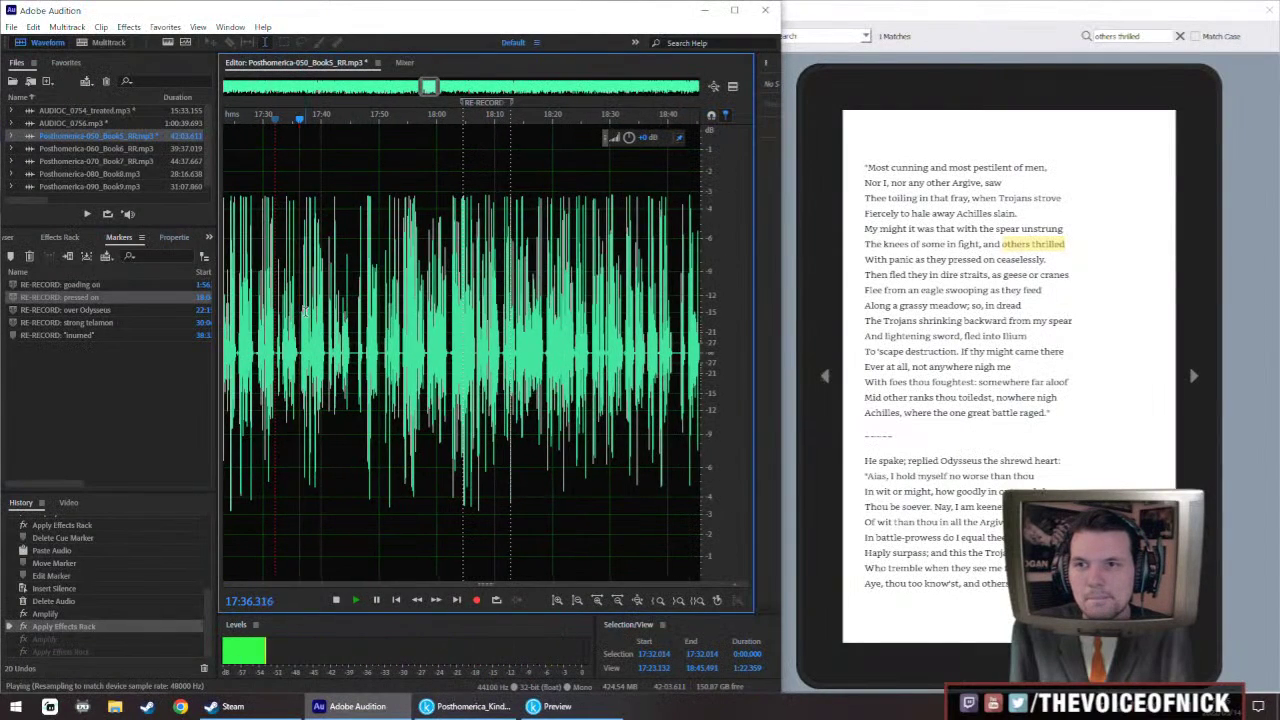
scroll(935, 347, down, 1)
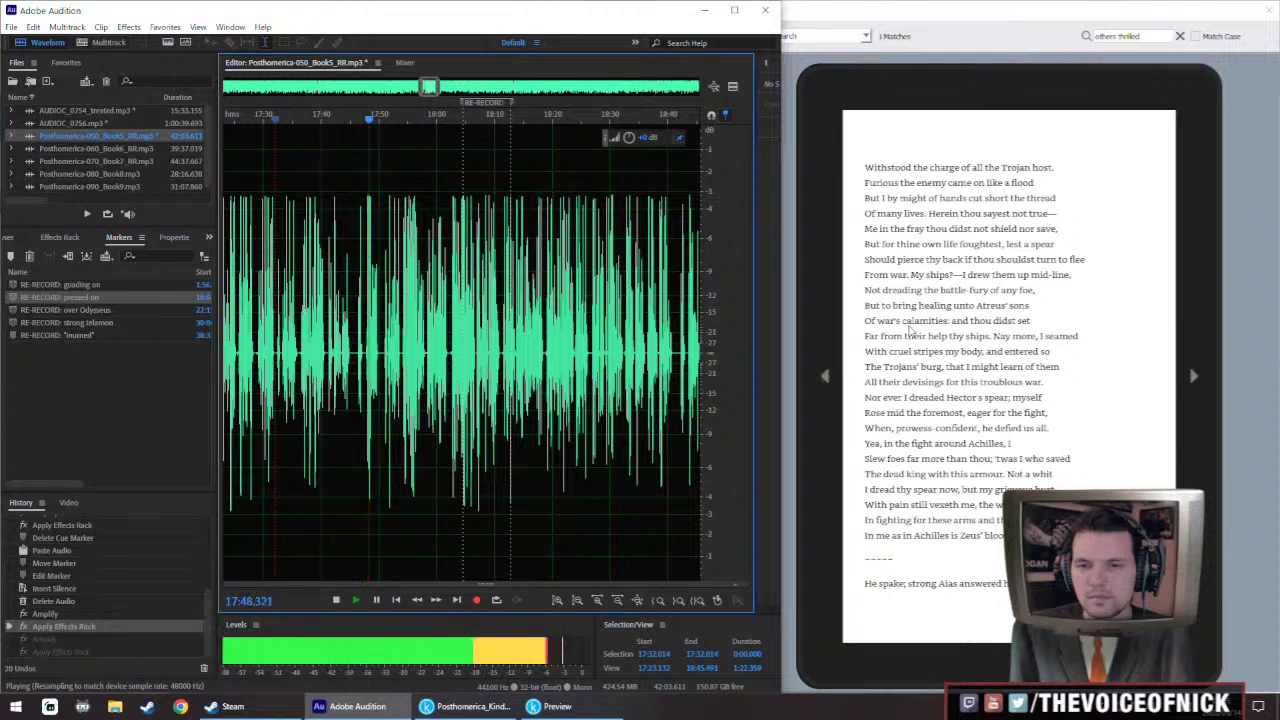
scroll(940, 345, down, 1)
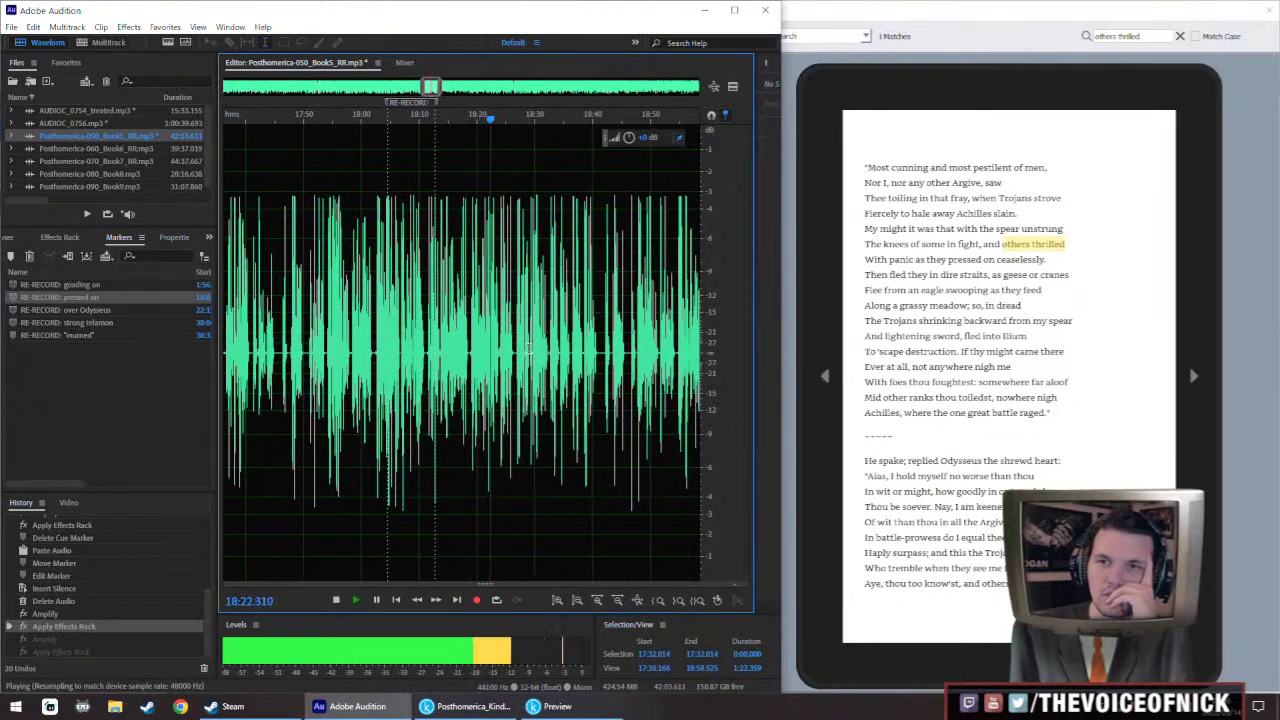
Stop playback and delete the finished "RE-RECORD: pressed on" marker
key(space)
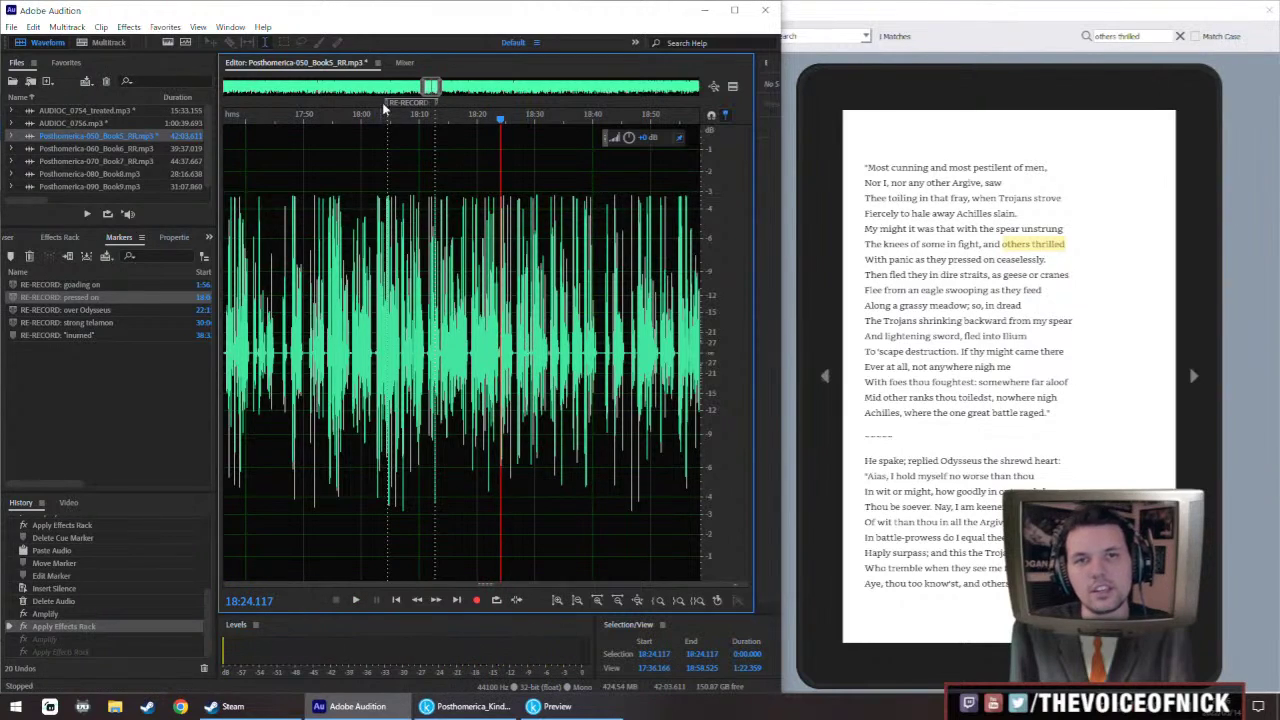
right_click(390, 110)
click(425, 135)
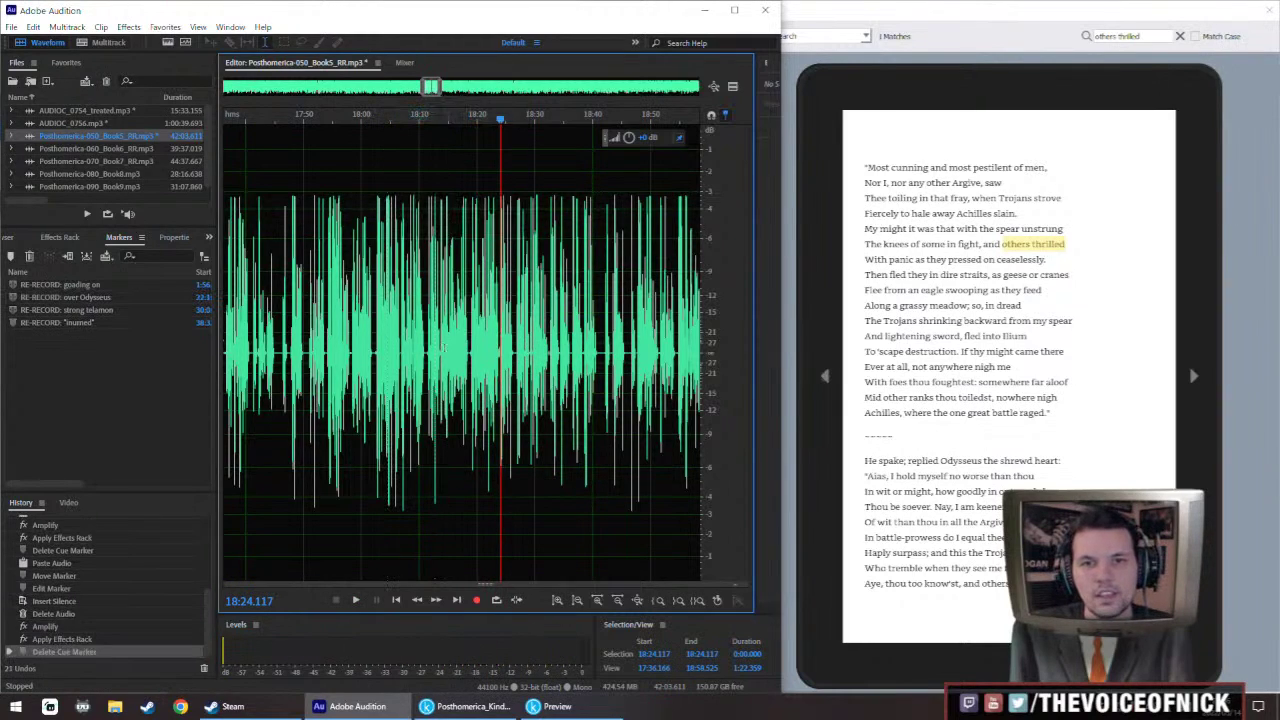
Inspect the pause after the replaced line around 18:11, selecting short stretches of it
click(425, 369)
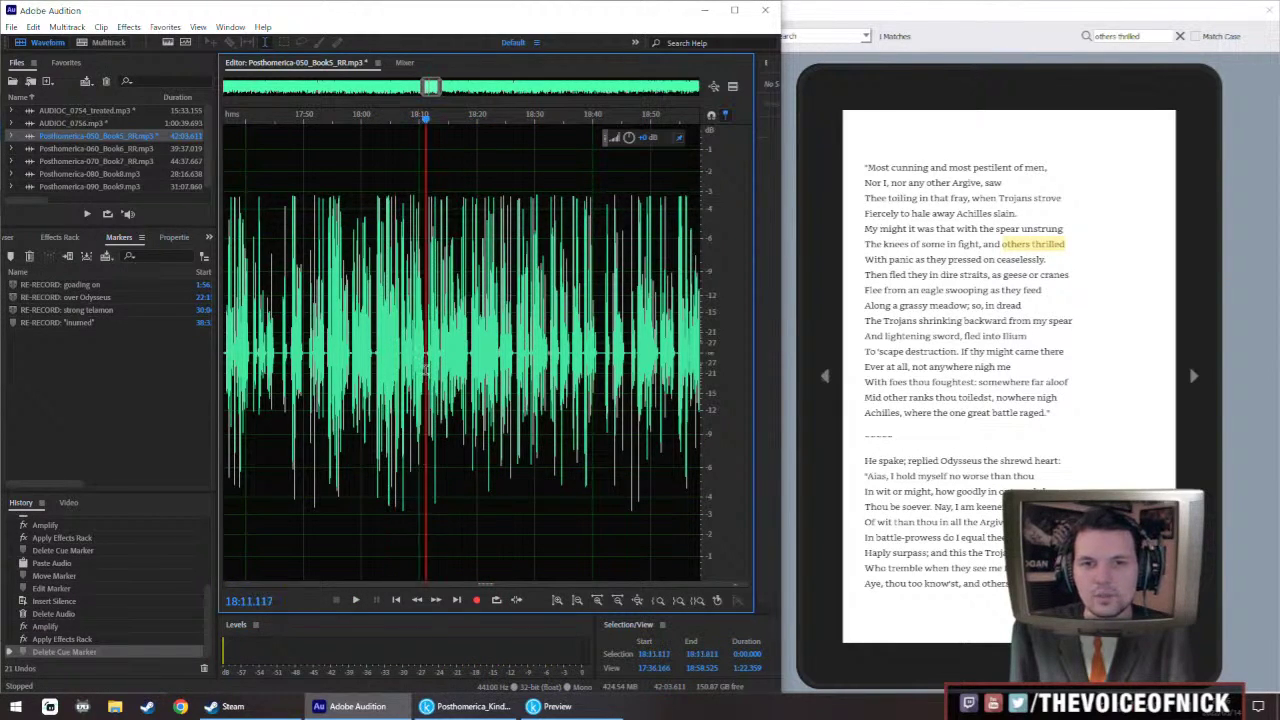
click(424, 378)
click(425, 379)
click(436, 373)
shift+click(427, 377)
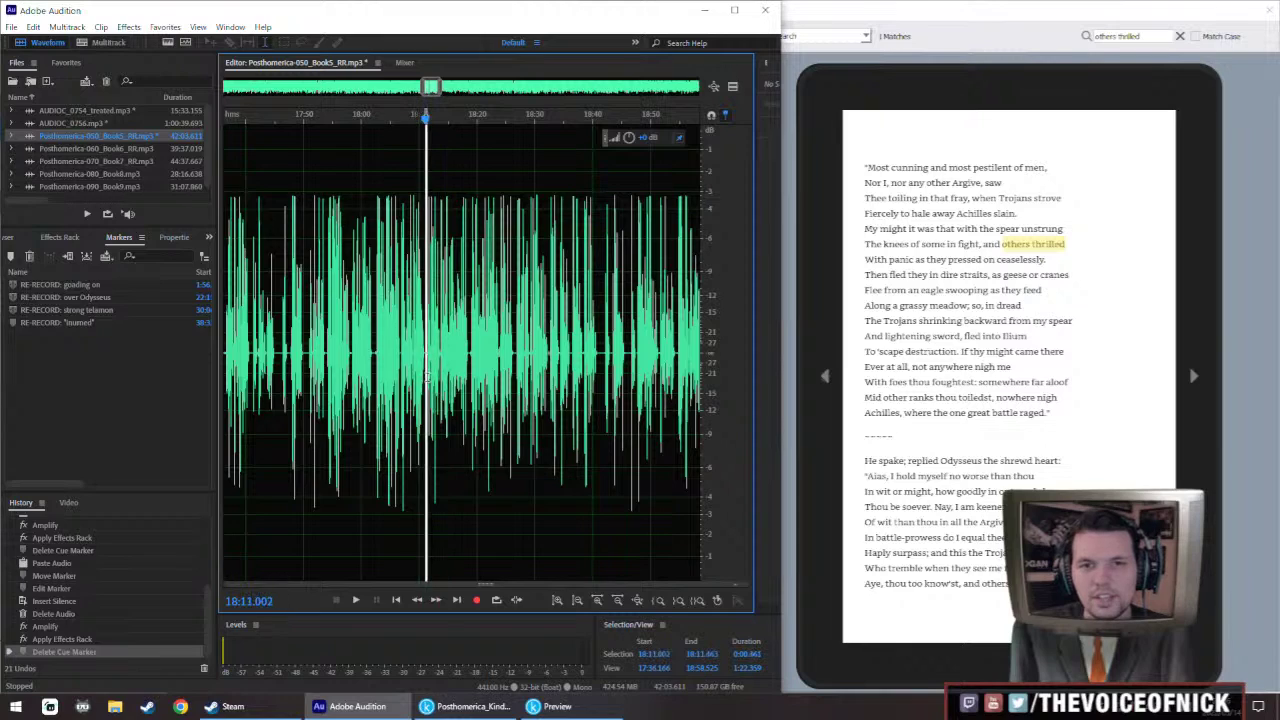
click(434, 369)
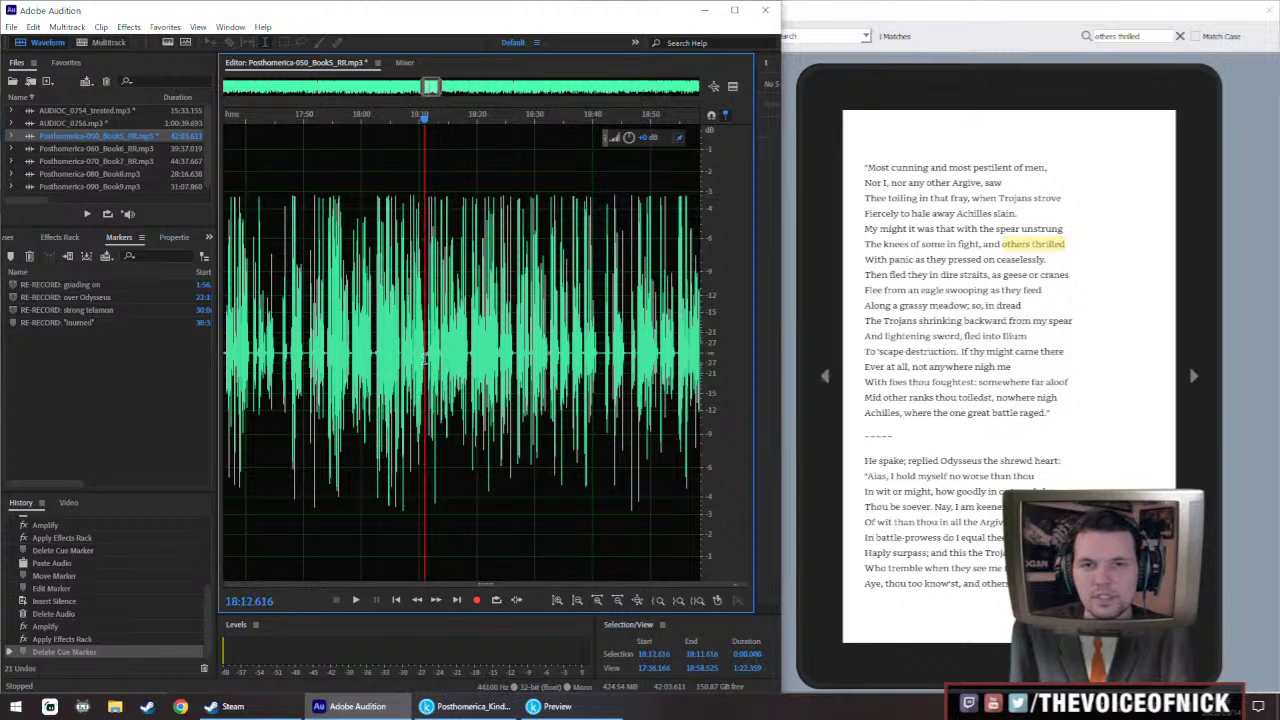
drag(423, 360, 426, 364)
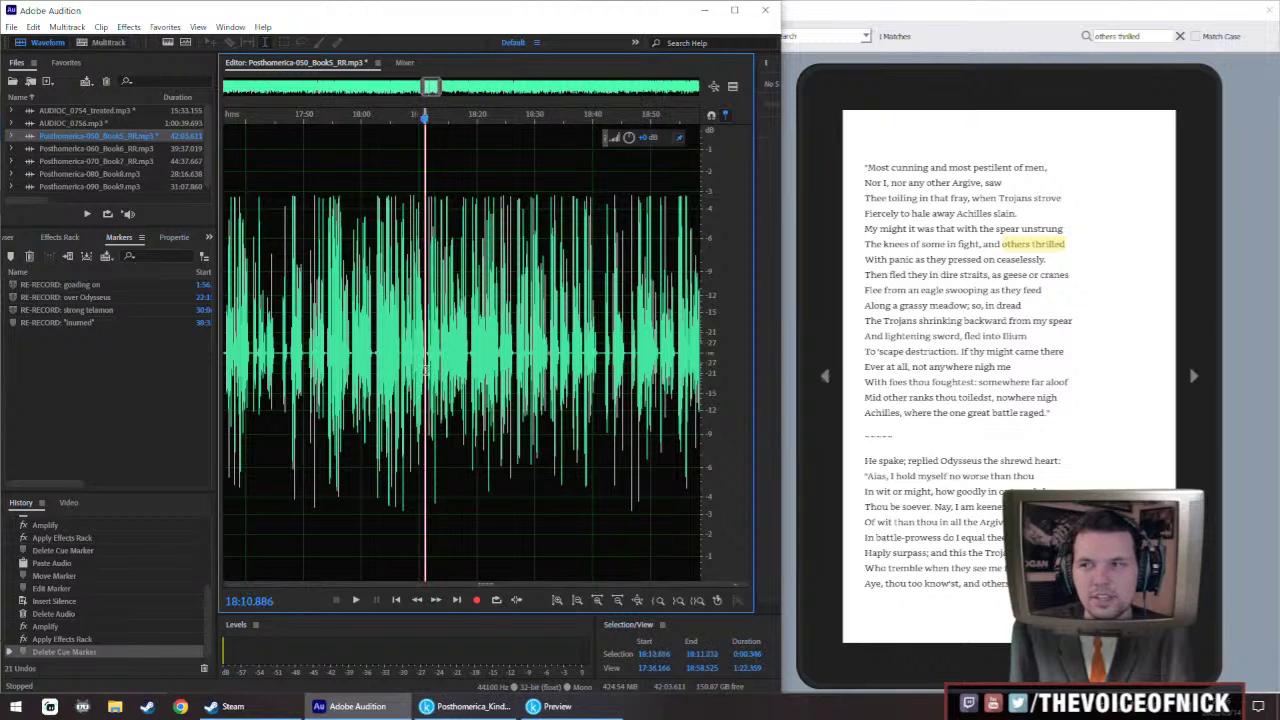
click(427, 366)
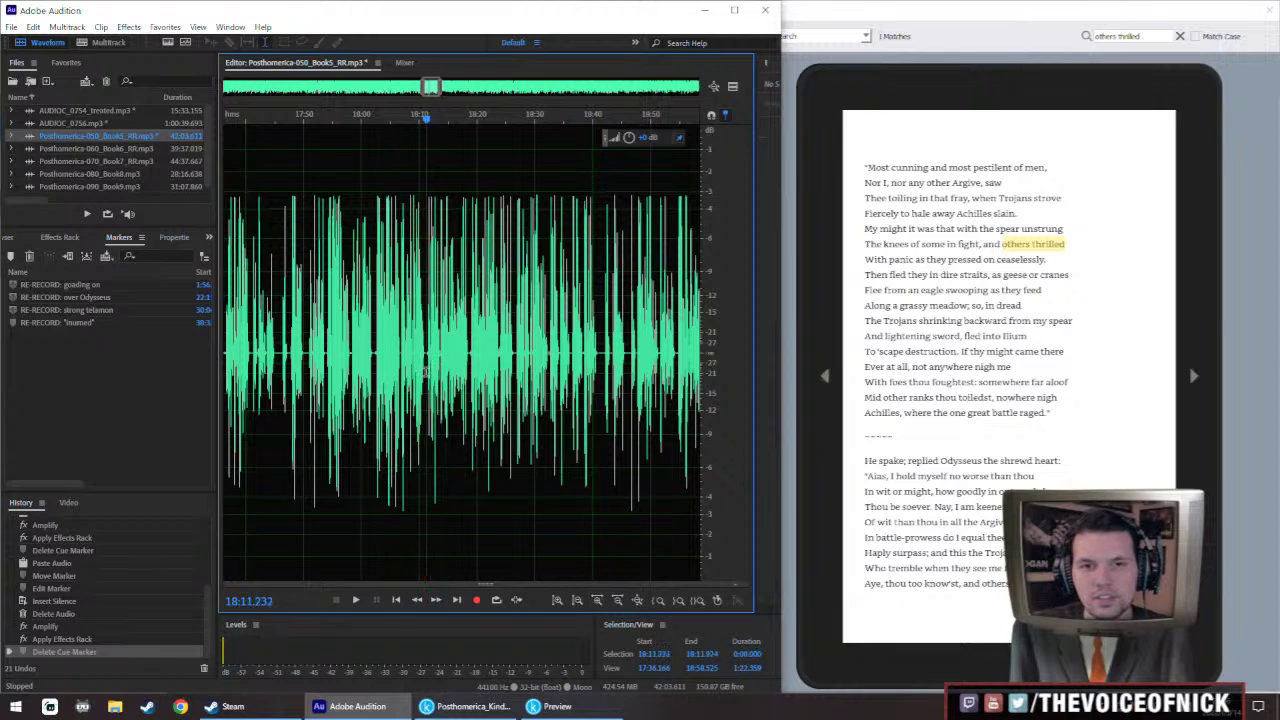
scroll(425, 371, up, 3)
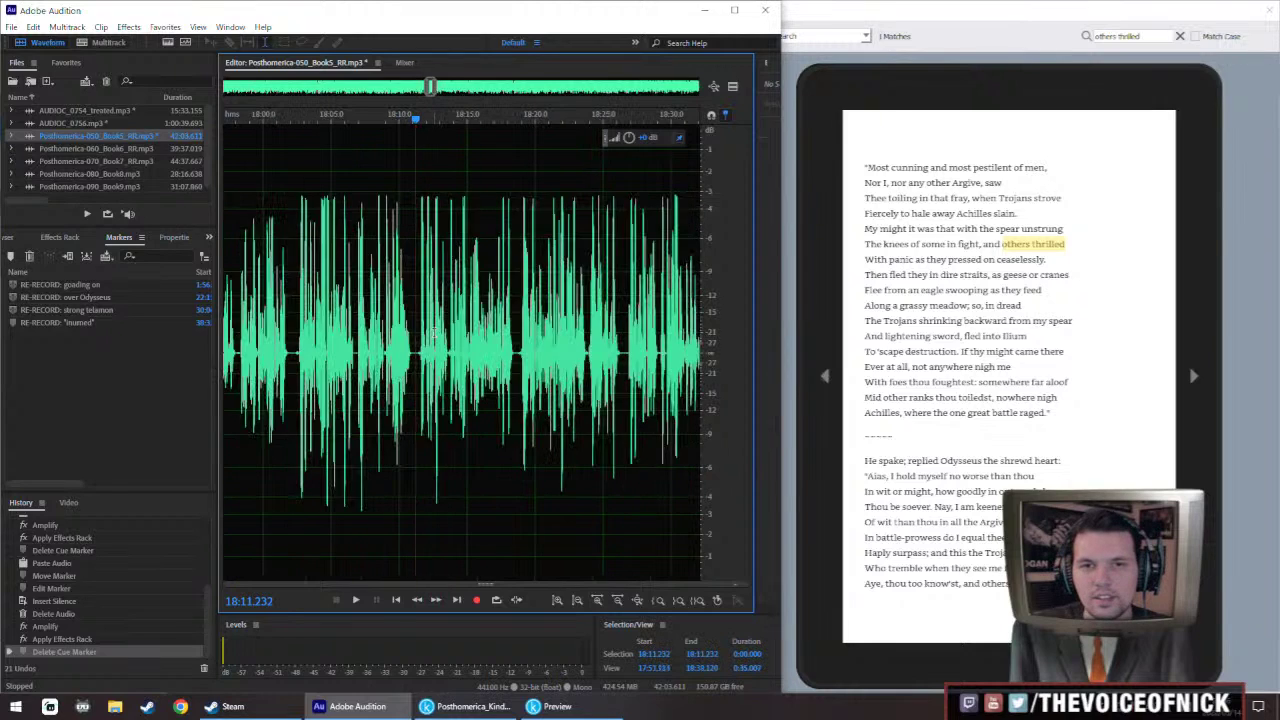
click(407, 362)
key(space)
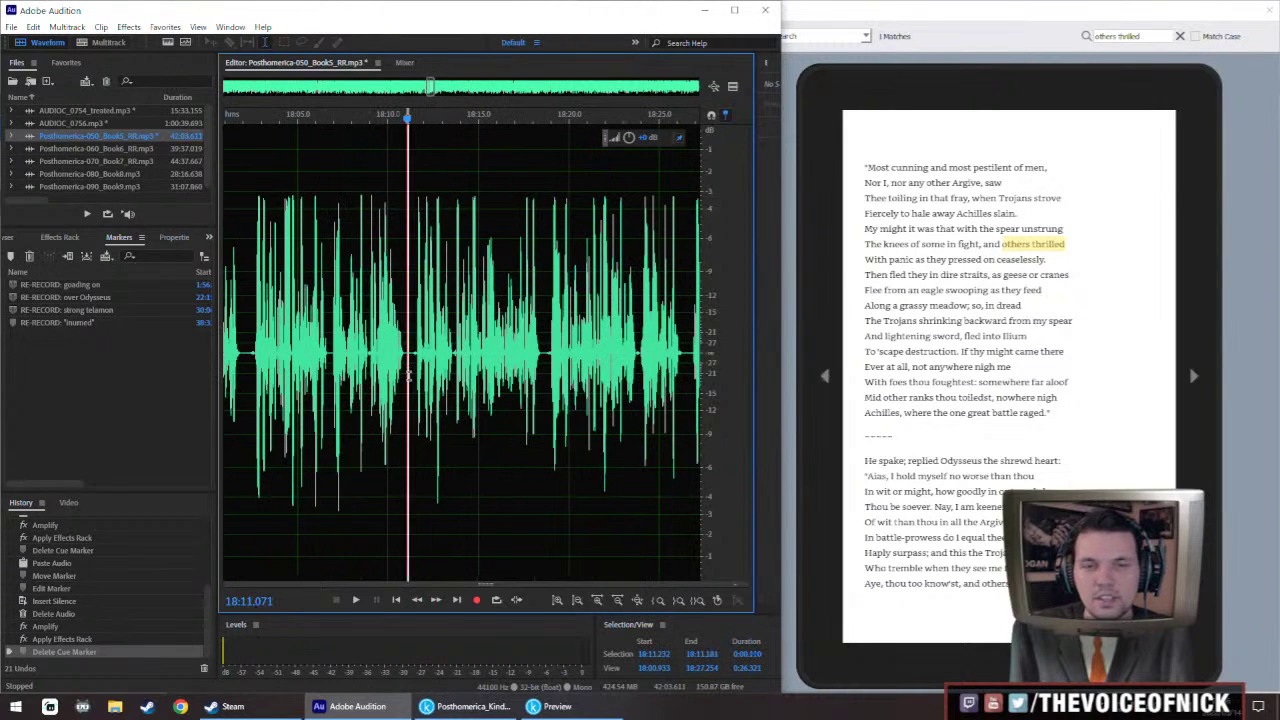
click(417, 358)
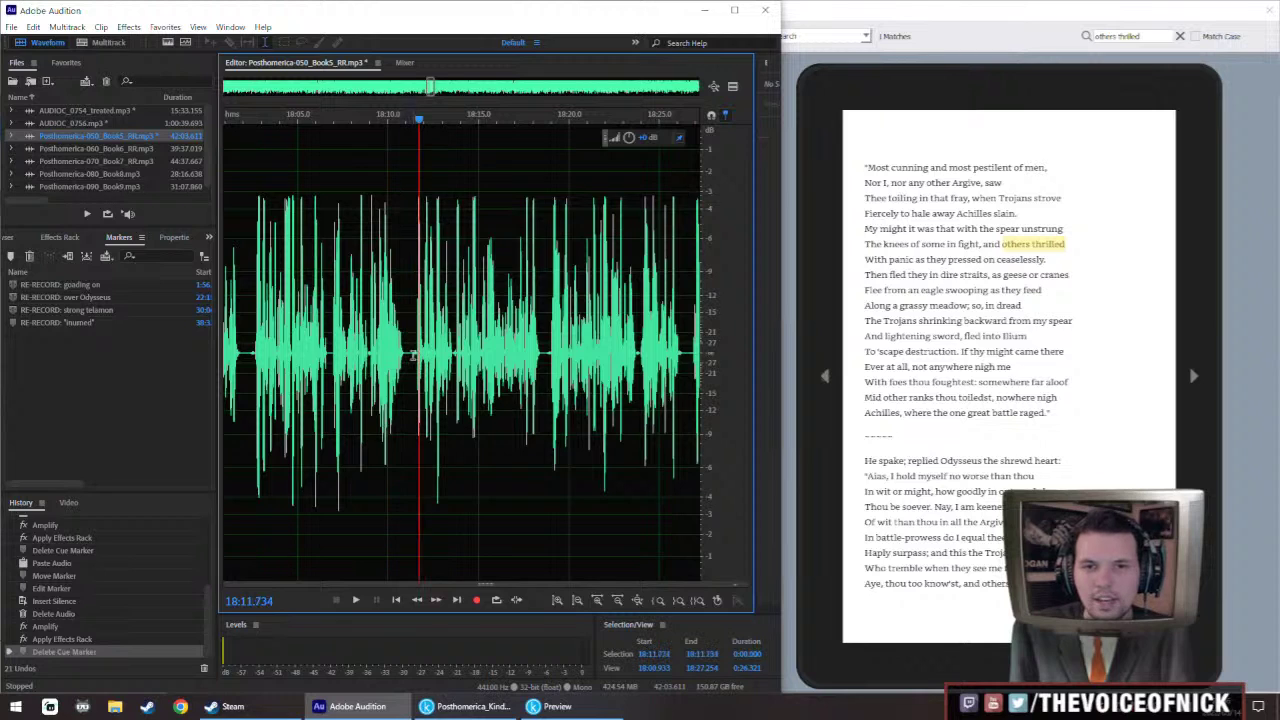
drag(408, 358, 411, 367)
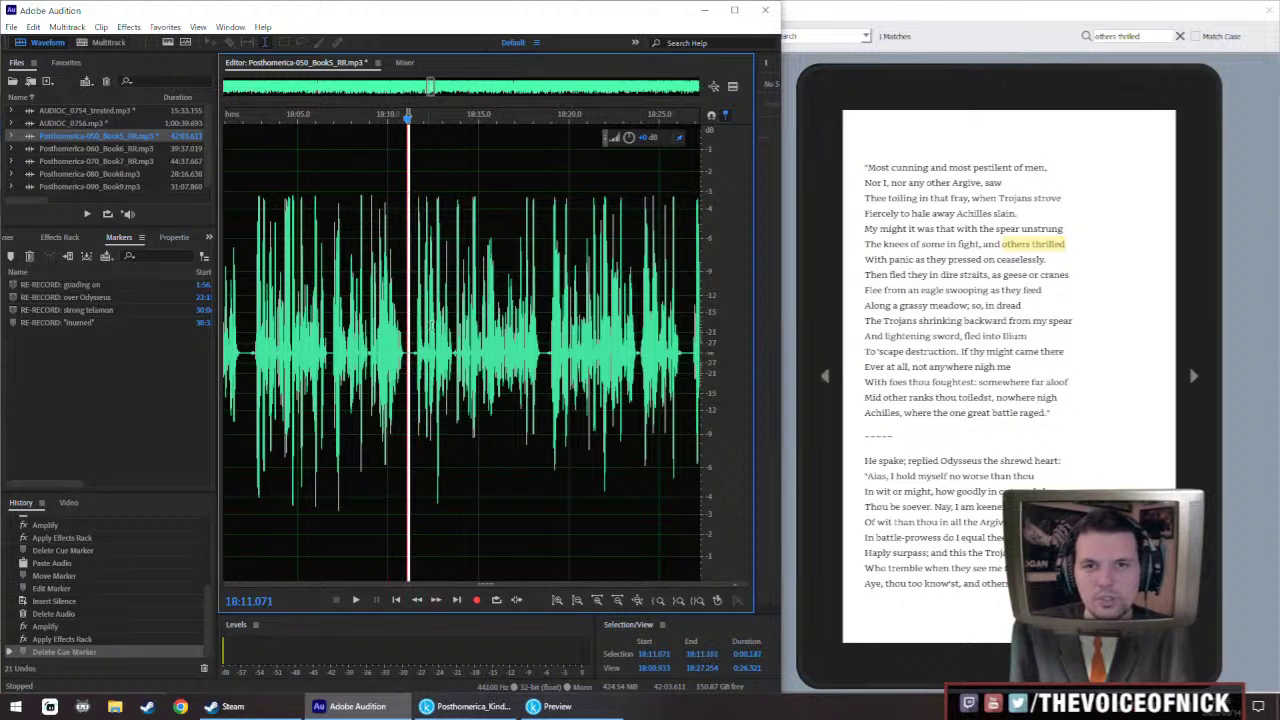
scroll(426, 334, right, 1)
Find the "RE-RECORD: over Odysseus" marker near 22:15 and play the passage leading into it from about 22:07
click(508, 320)
key(backslash)
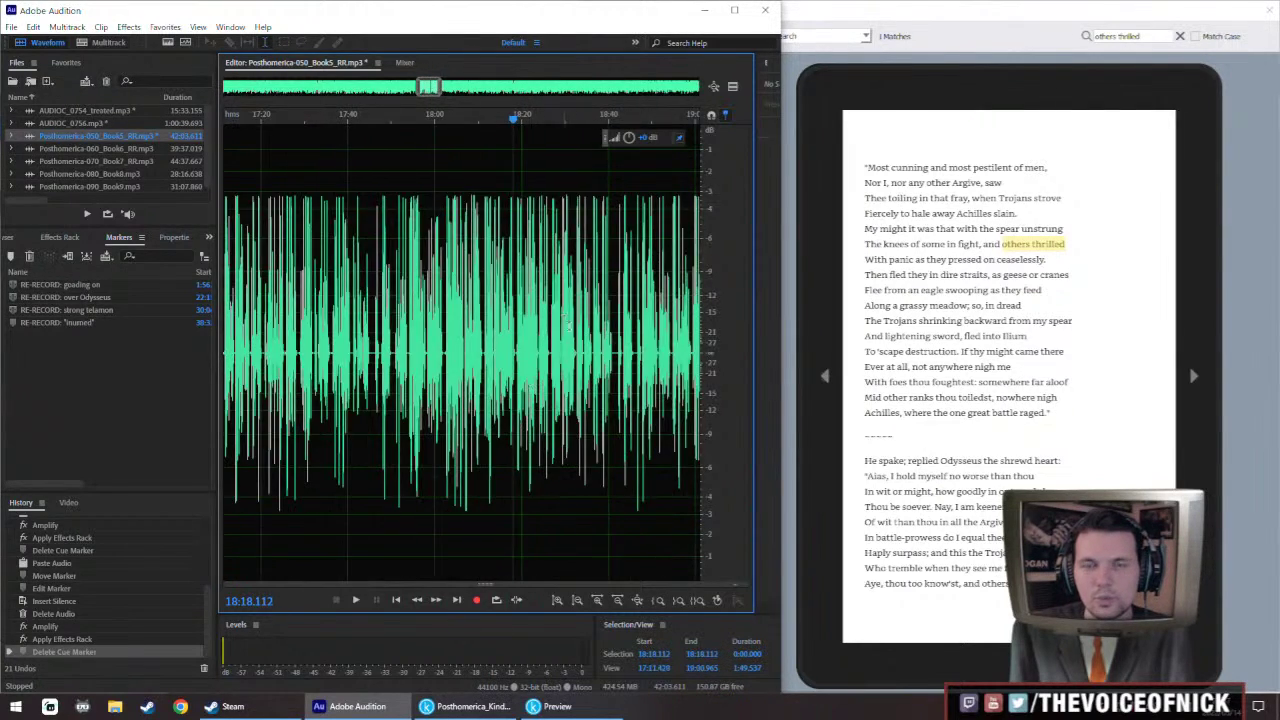
scroll(492, 245, up, 10)
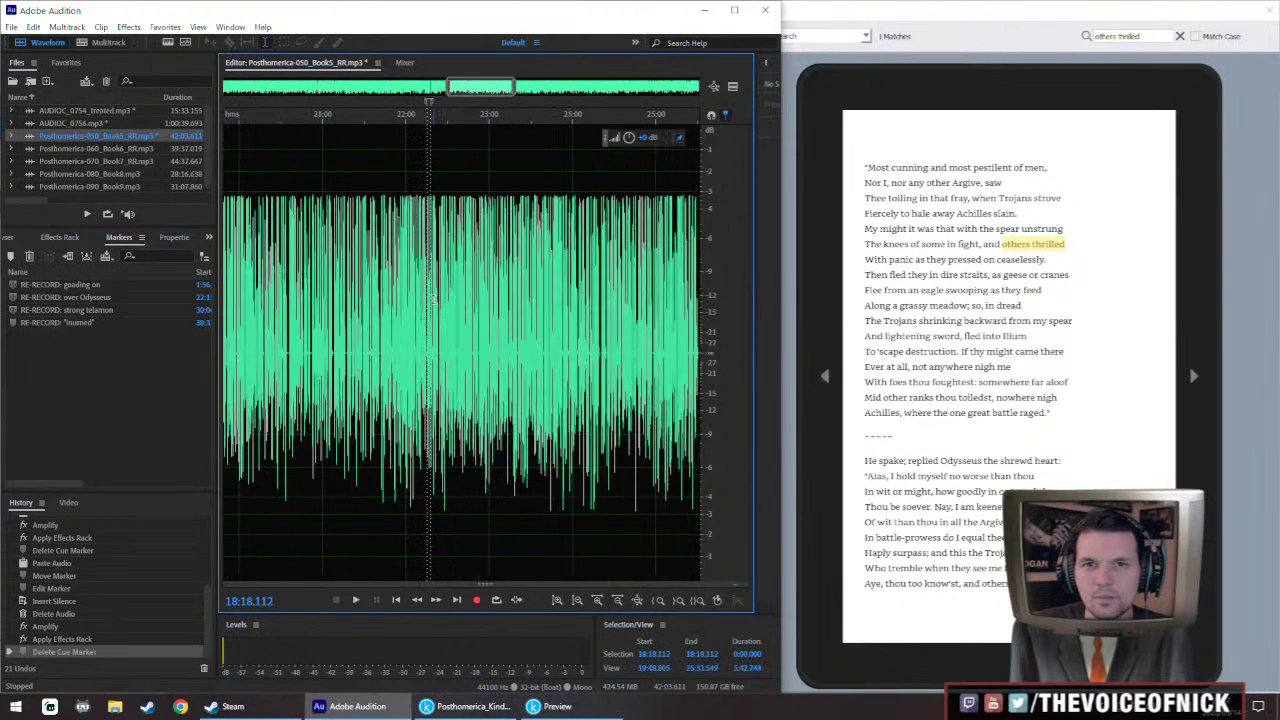
scroll(455, 322, down, 2)
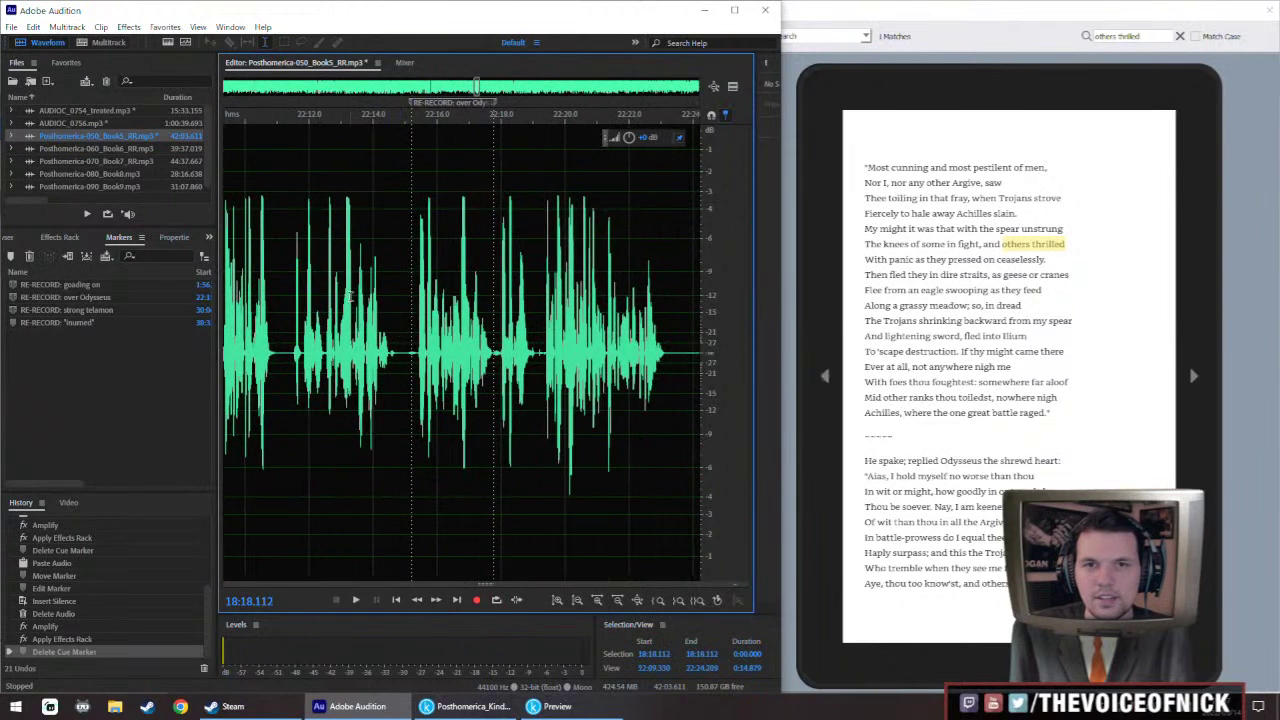
click(274, 358)
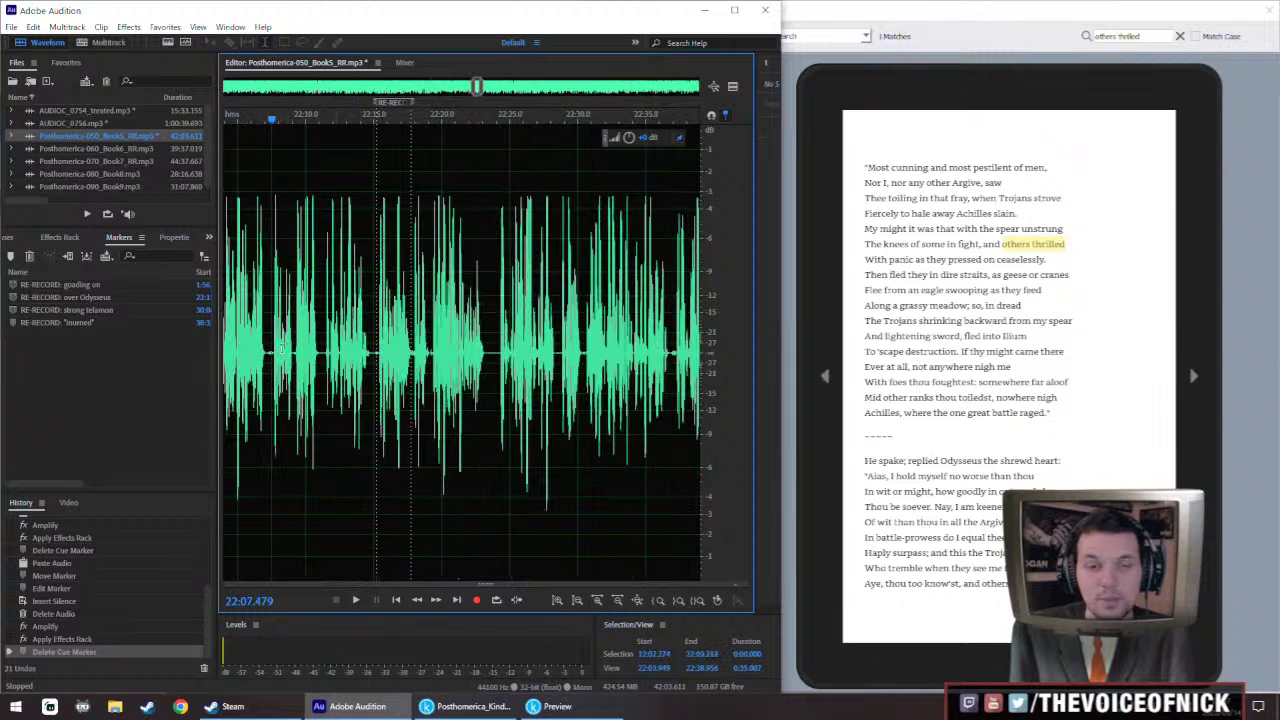
scroll(280, 352, up, 2)
click(286, 356)
scroll(288, 356, up, 2)
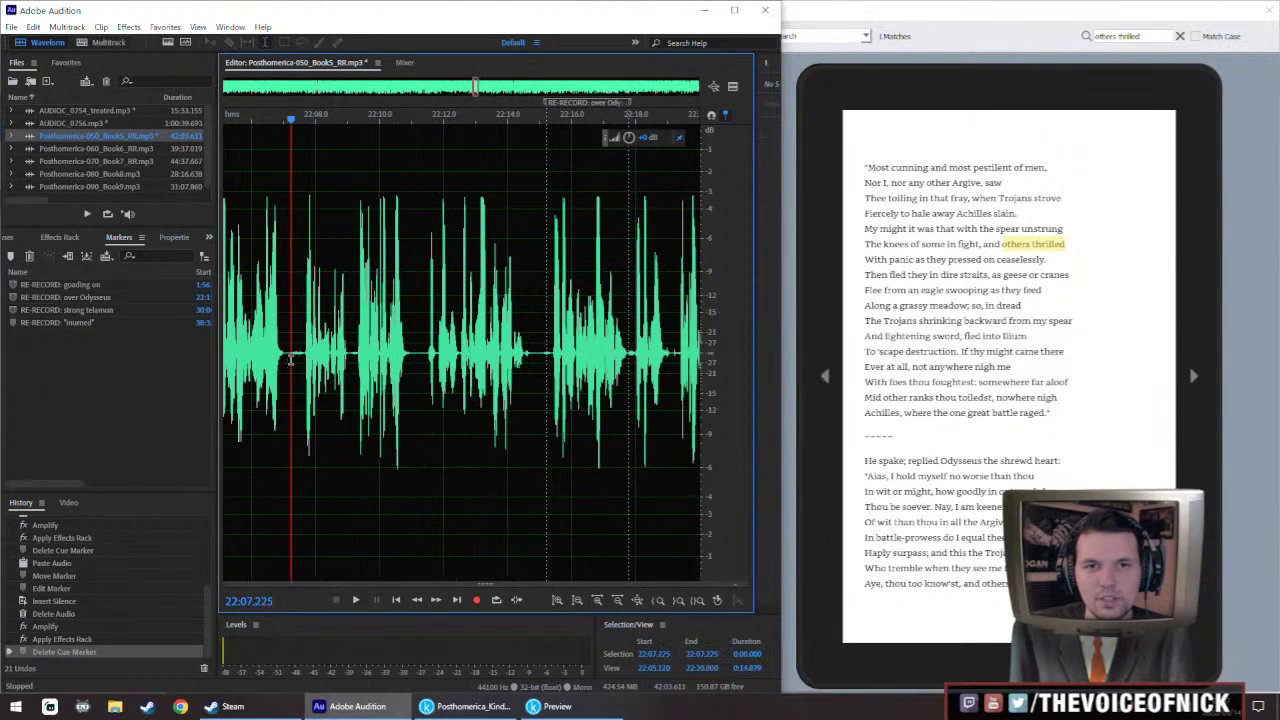
click(287, 380)
key(space)
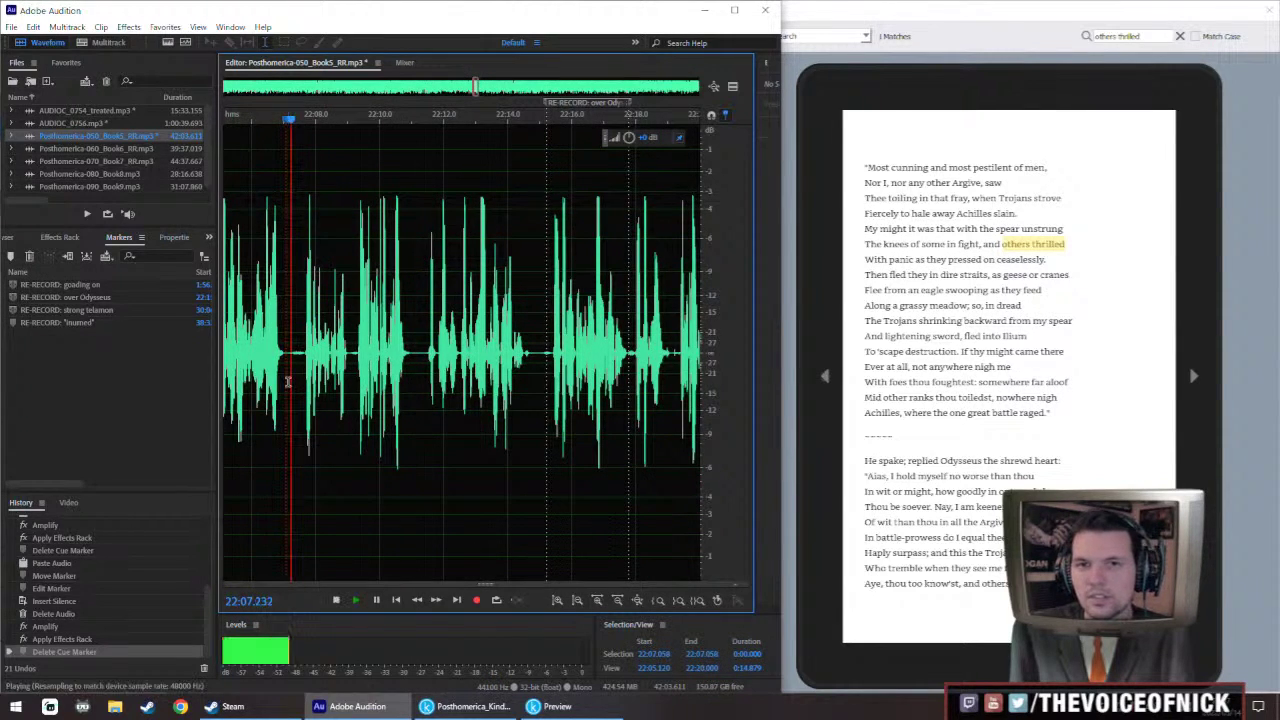
click(539, 405)
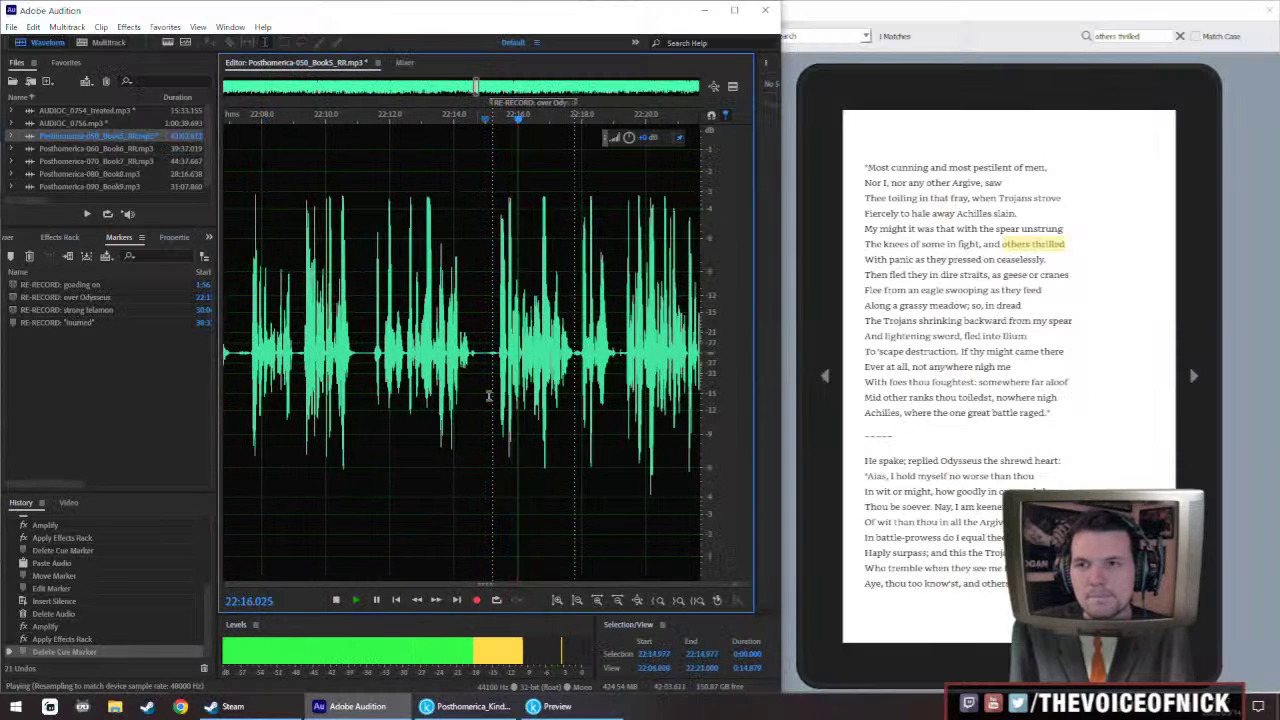
Search the Kindle preview text for "over odysseus" and dismiss the search message
click(1048, 45)
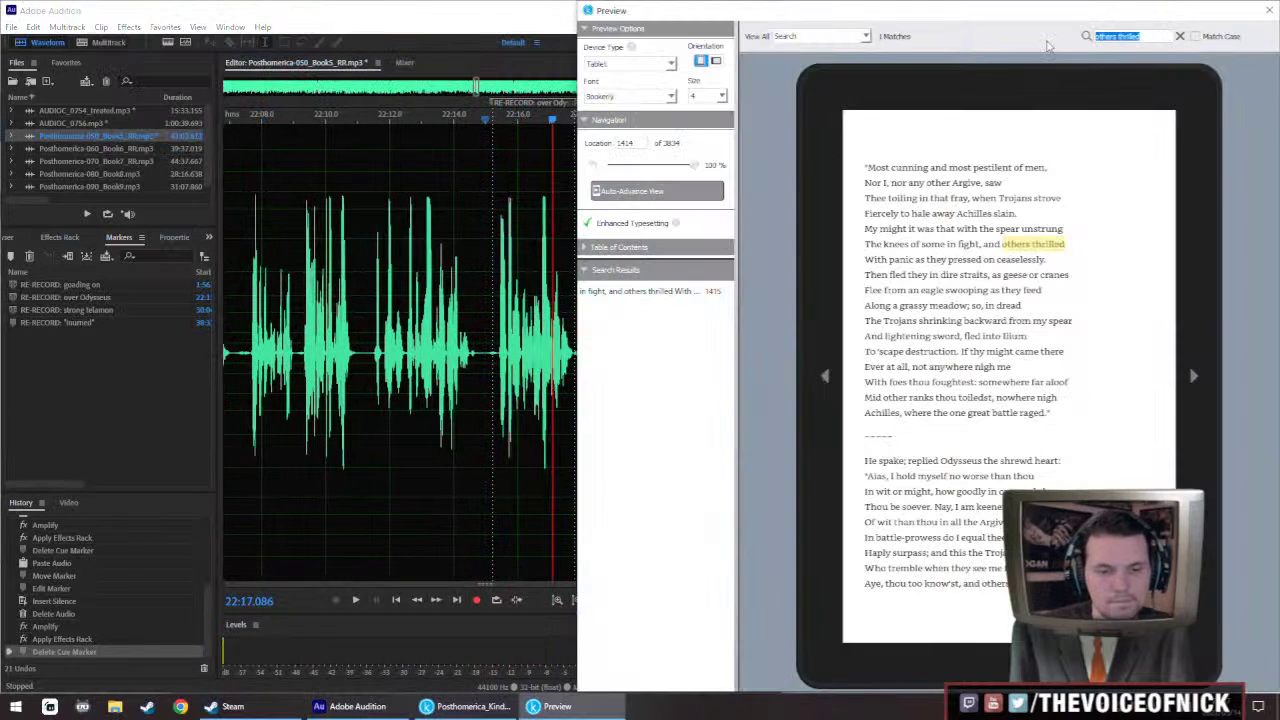
text(over odysseus)
key(Return)
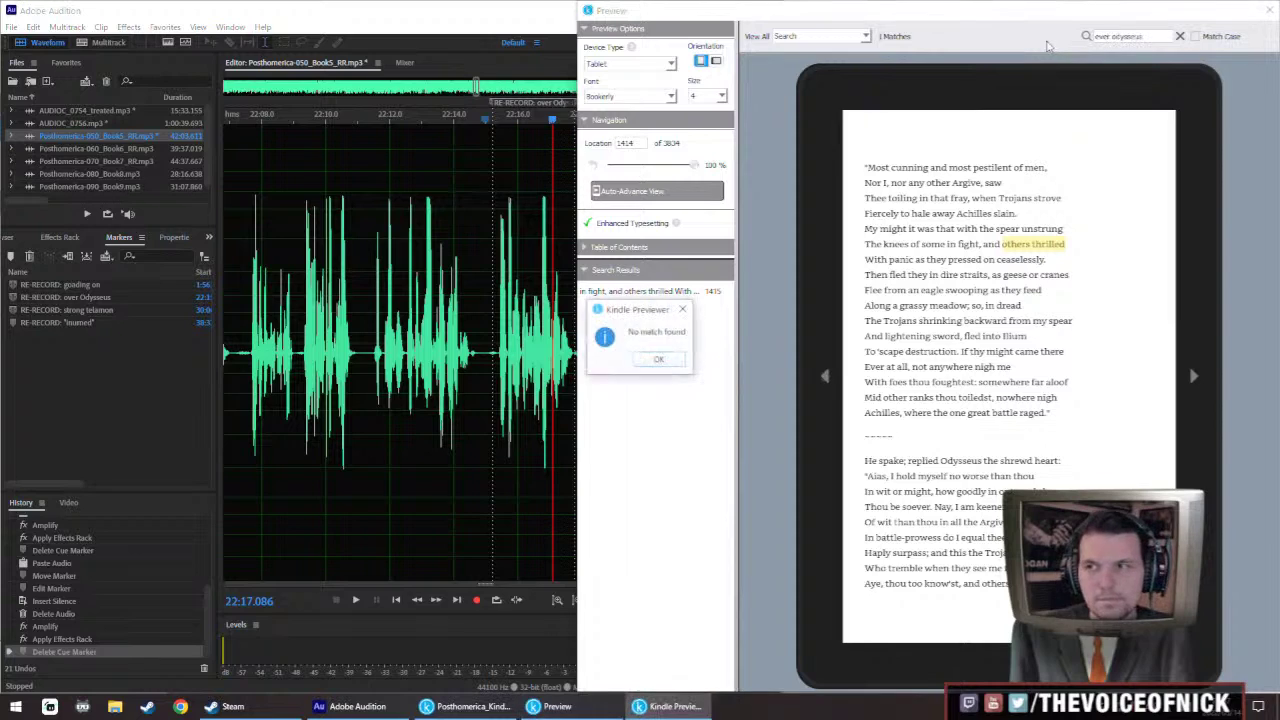
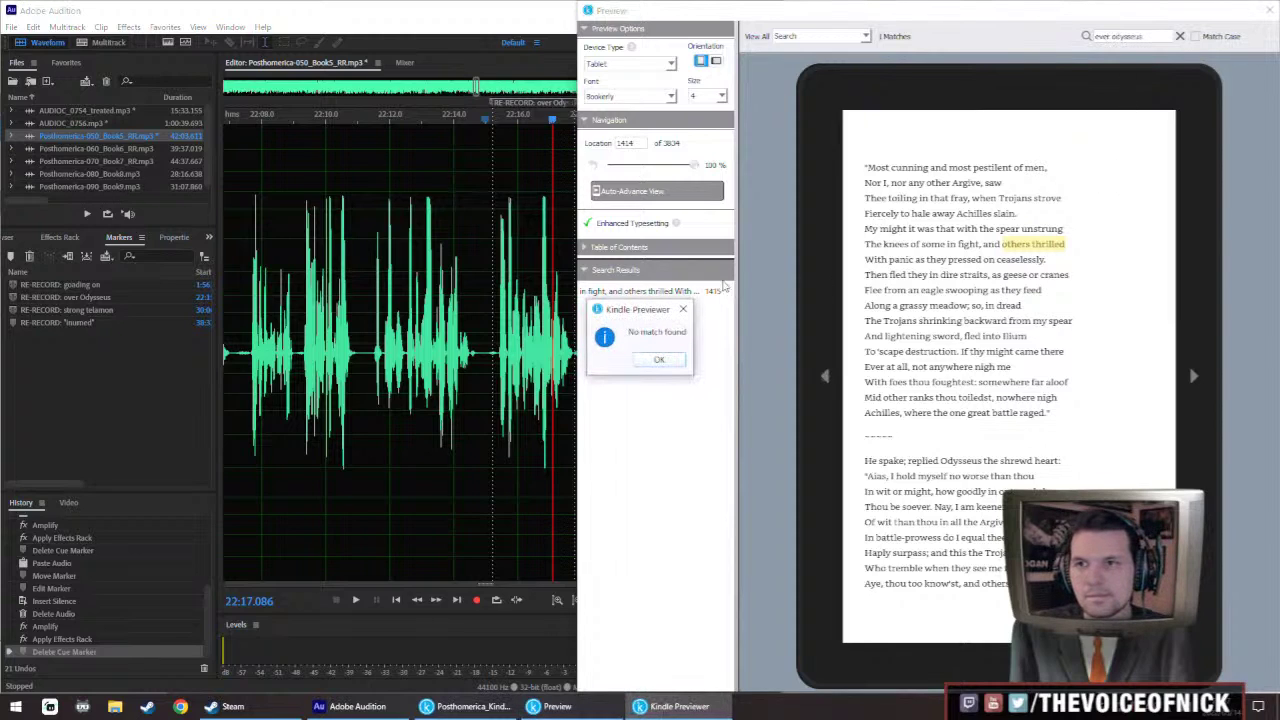
click(405, 320)
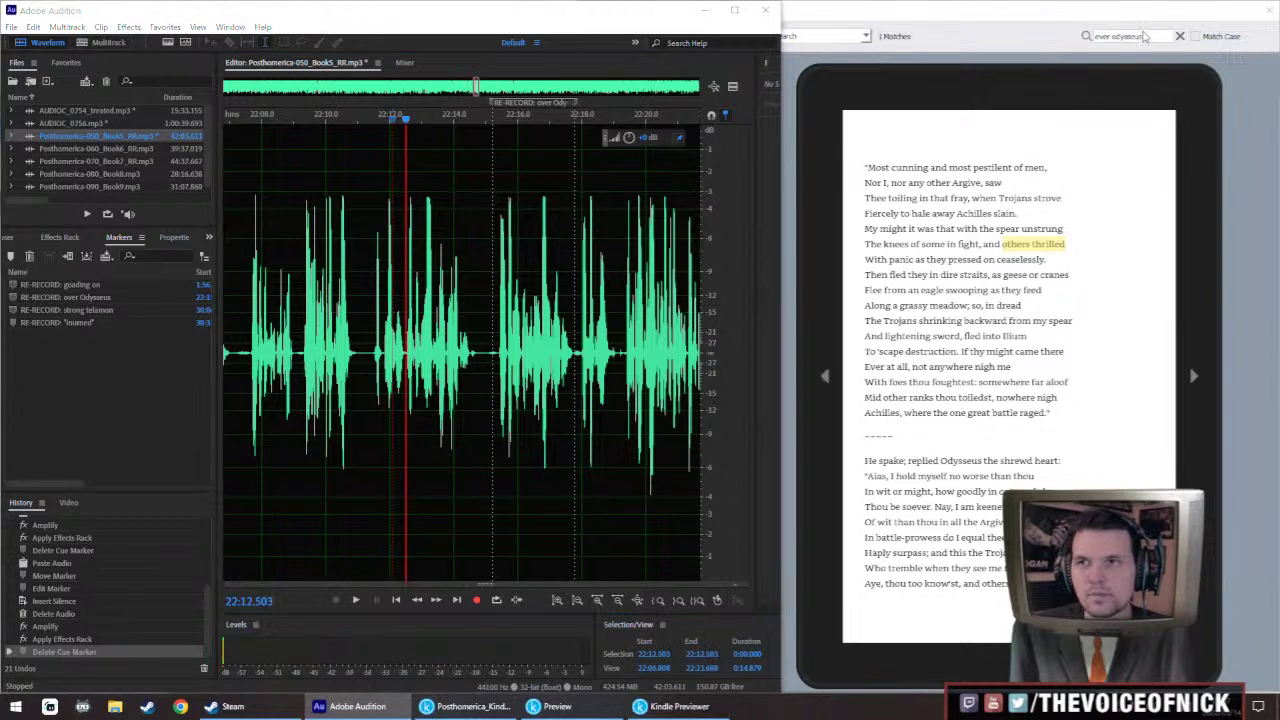
click(680, 706)
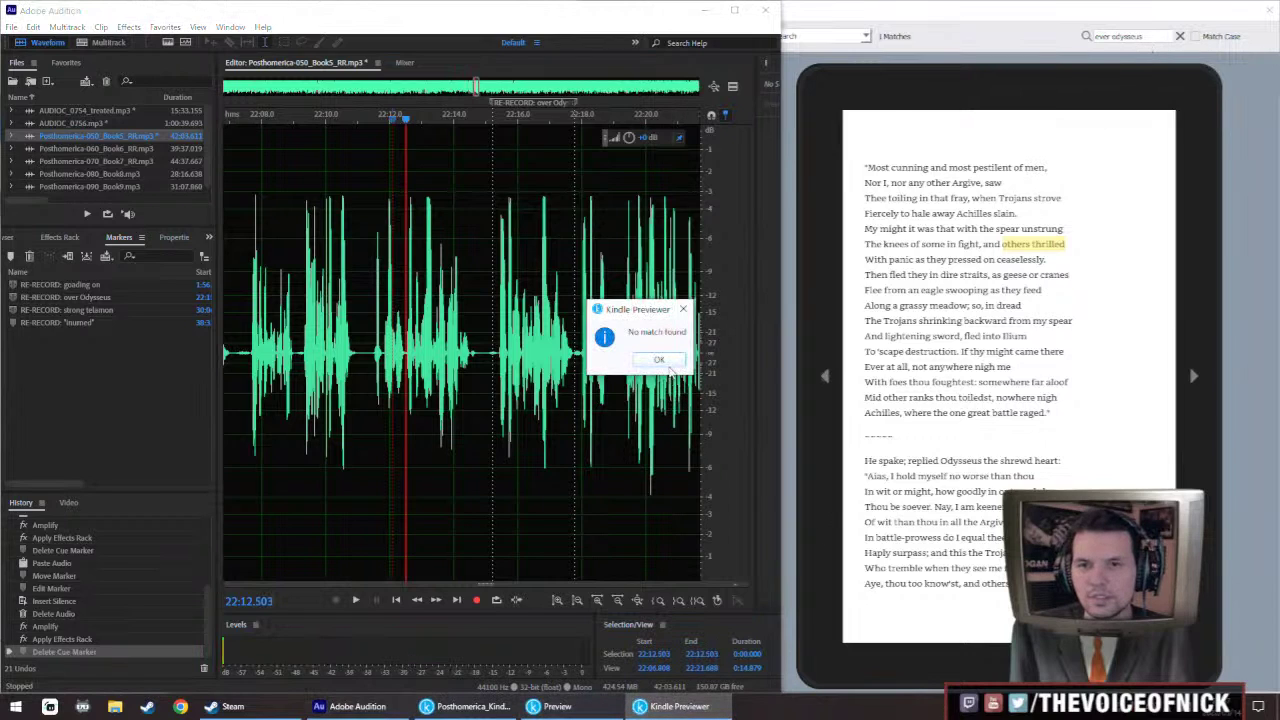
key(Return)
Replay the narration from about 22:11 to catch its wording, and search the Kindle preview for "pallas not"
drag(1147, 35, 1099, 36)
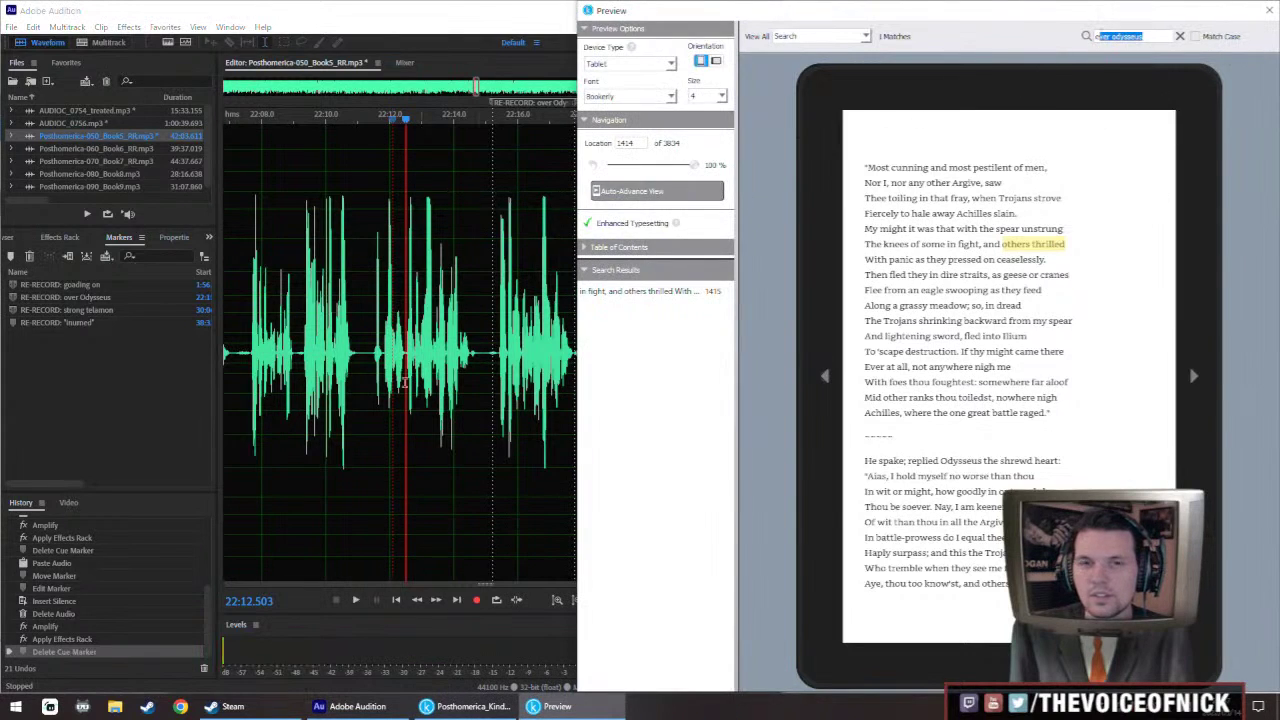
key(alt+Tab)
key(space)
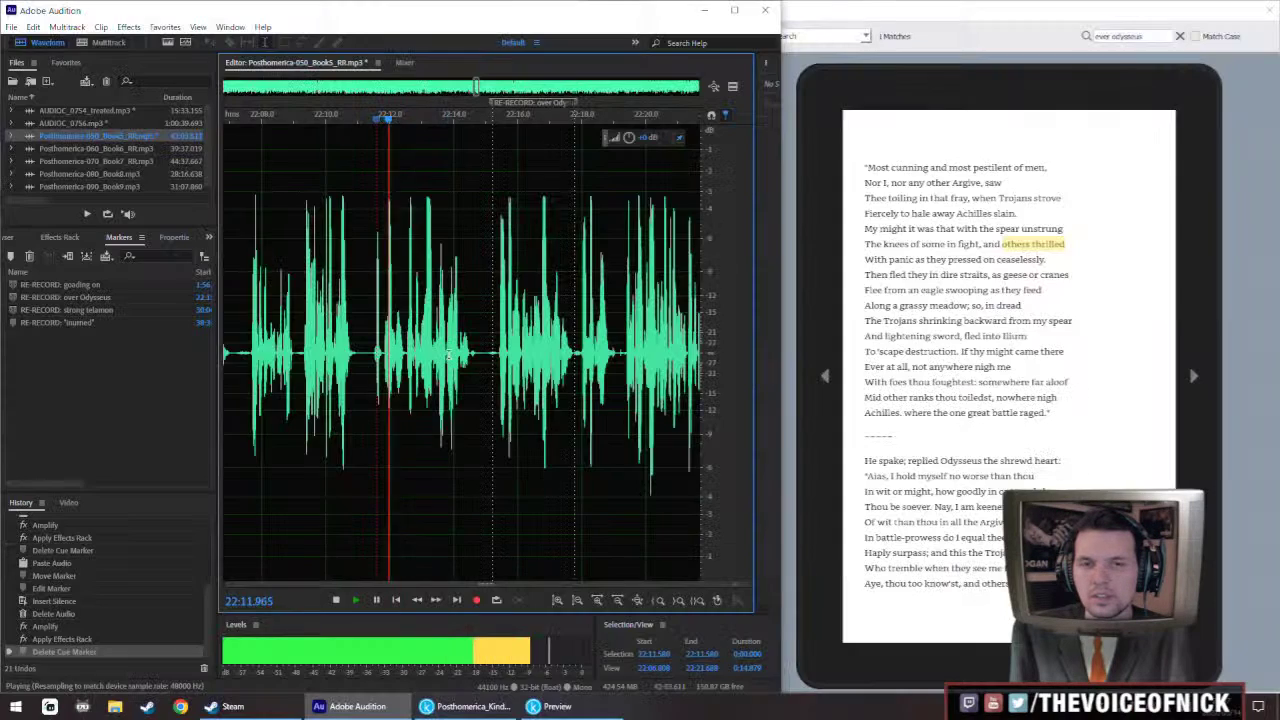
click(1158, 59)
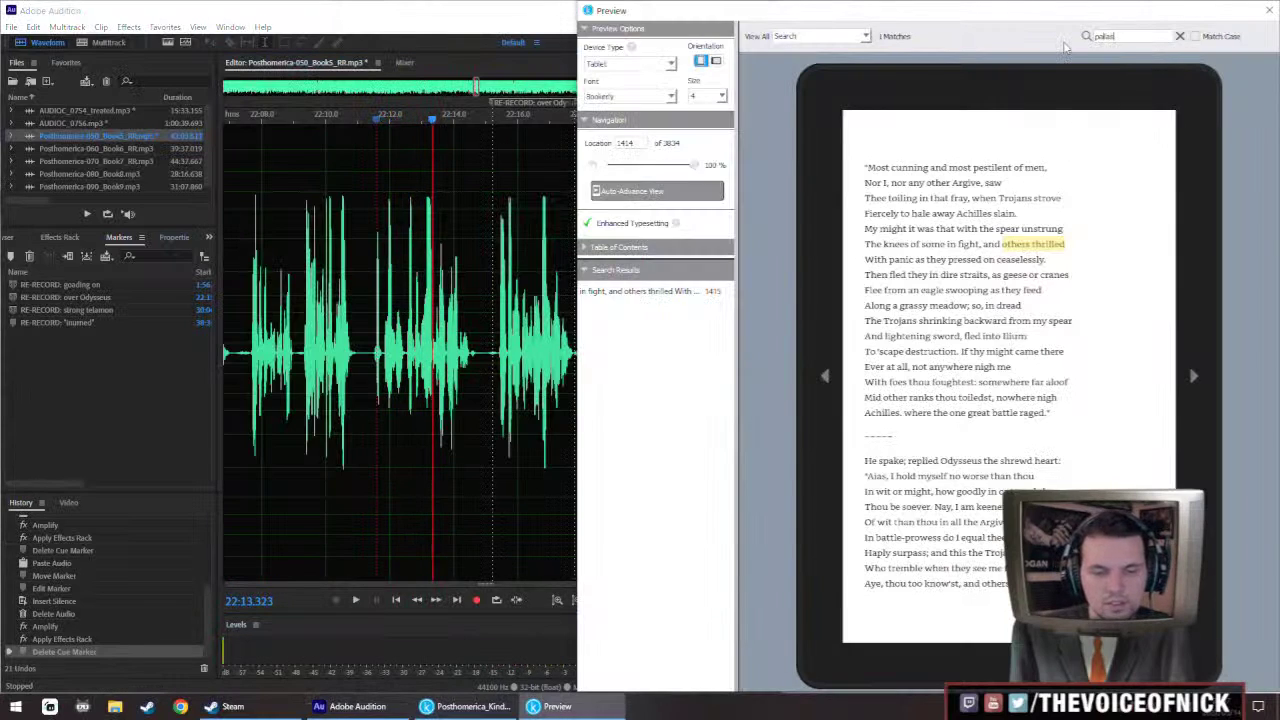
key(Return)
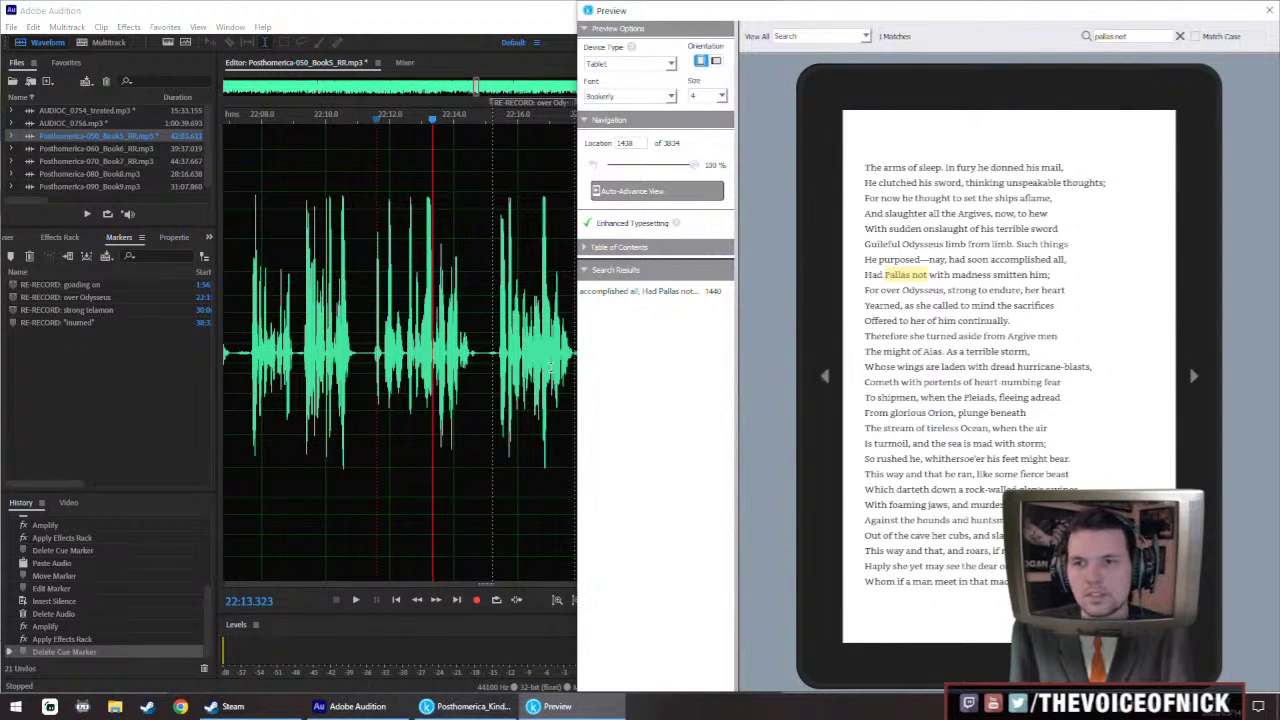
Play from about 22:13 into the marked line, following along in the Kindle text
click(492, 362)
key(space)
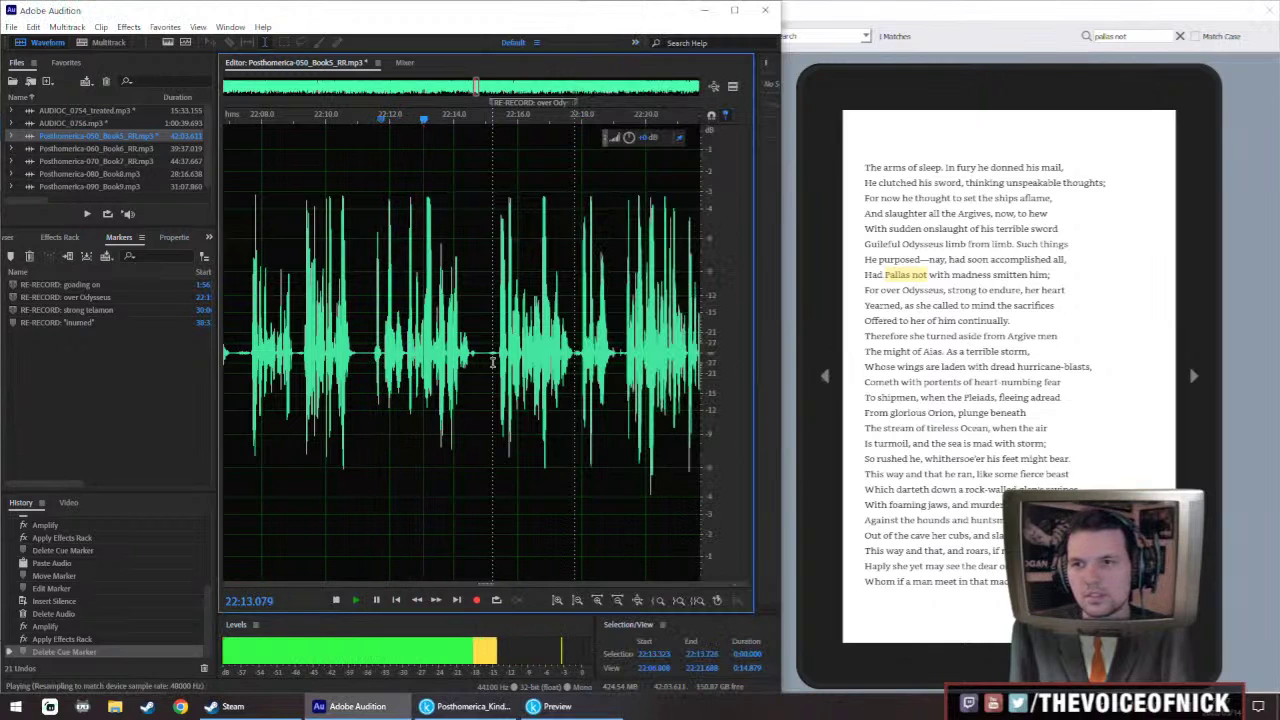
scroll(556, 366, right, 3)
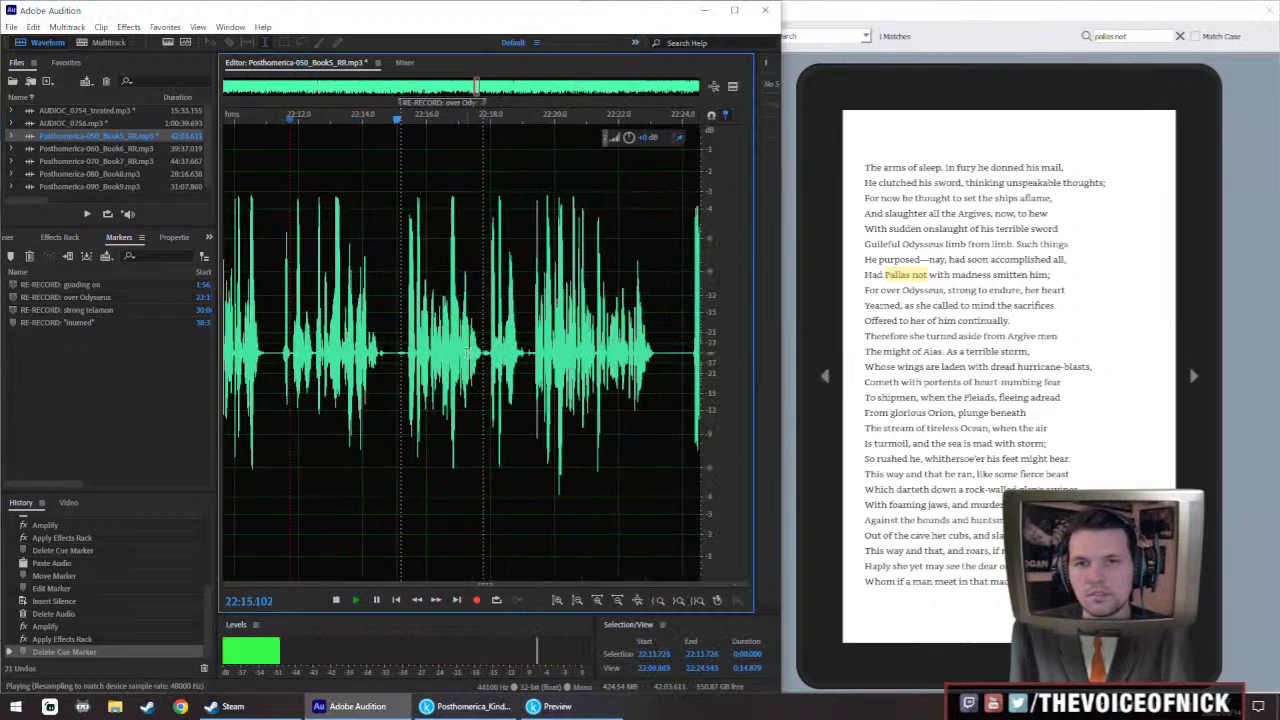
Open AUDIOC_0754_treated.mp3 and play the recordings from about 12:25 and 12:42 to look for the matching take
double_click(119, 107)
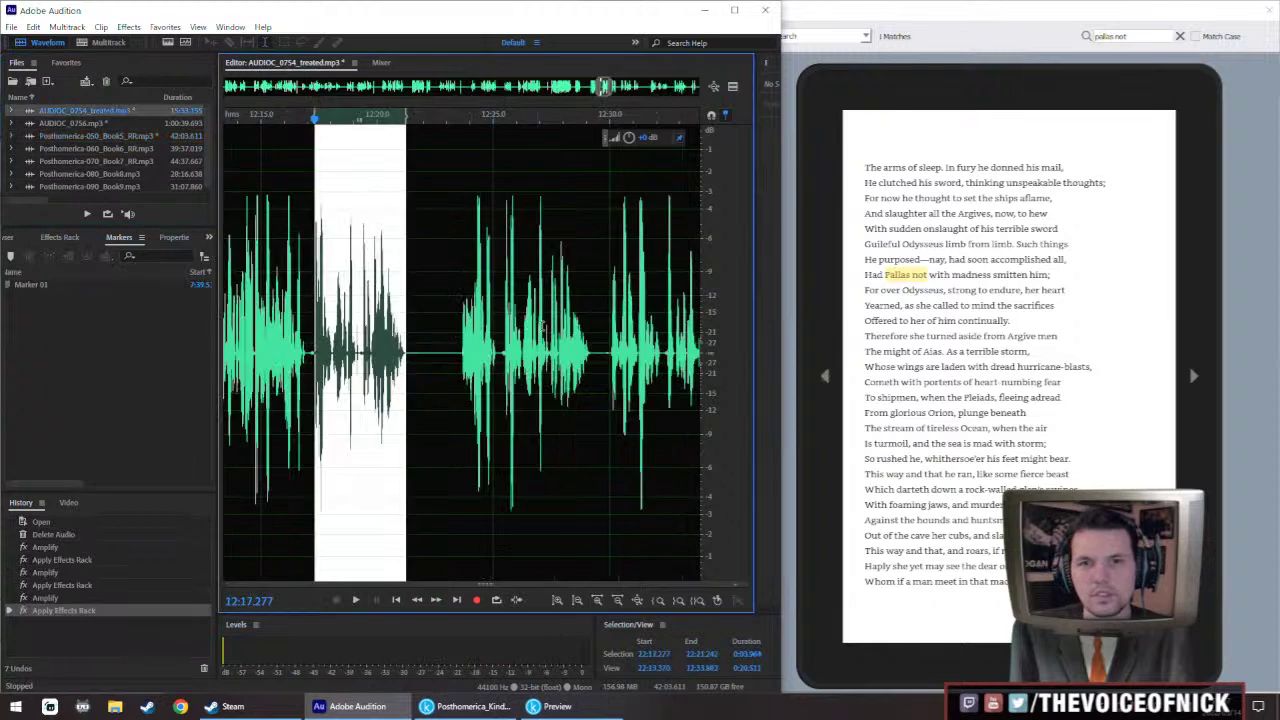
click(538, 349)
scroll(538, 349, up, 1)
key(space)
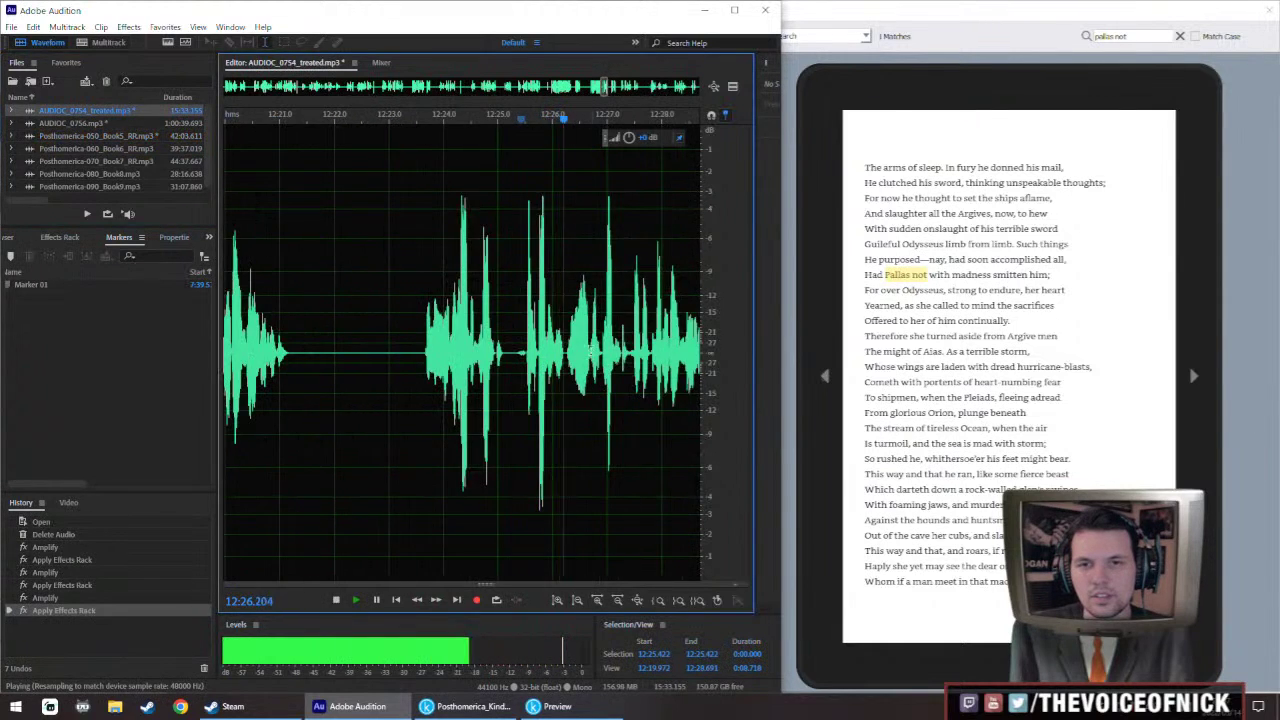
scroll(600, 350, down, 1)
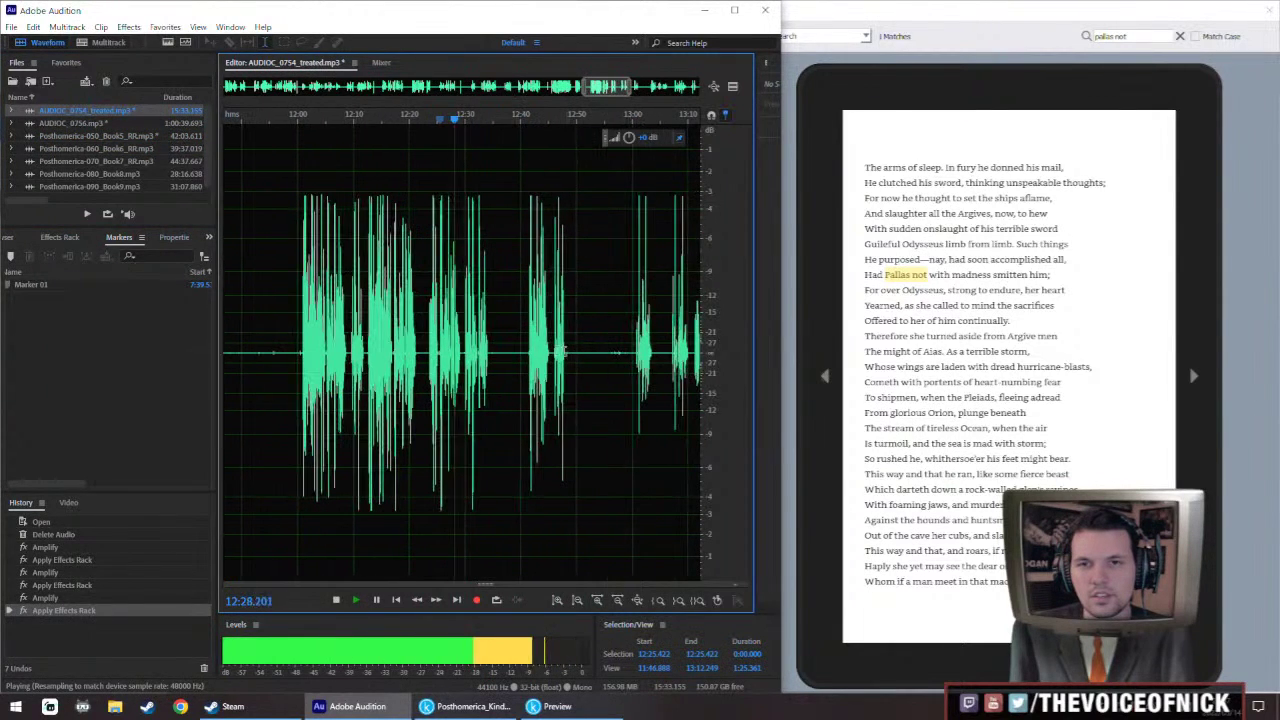
click(489, 352)
scroll(585, 353, right, 2)
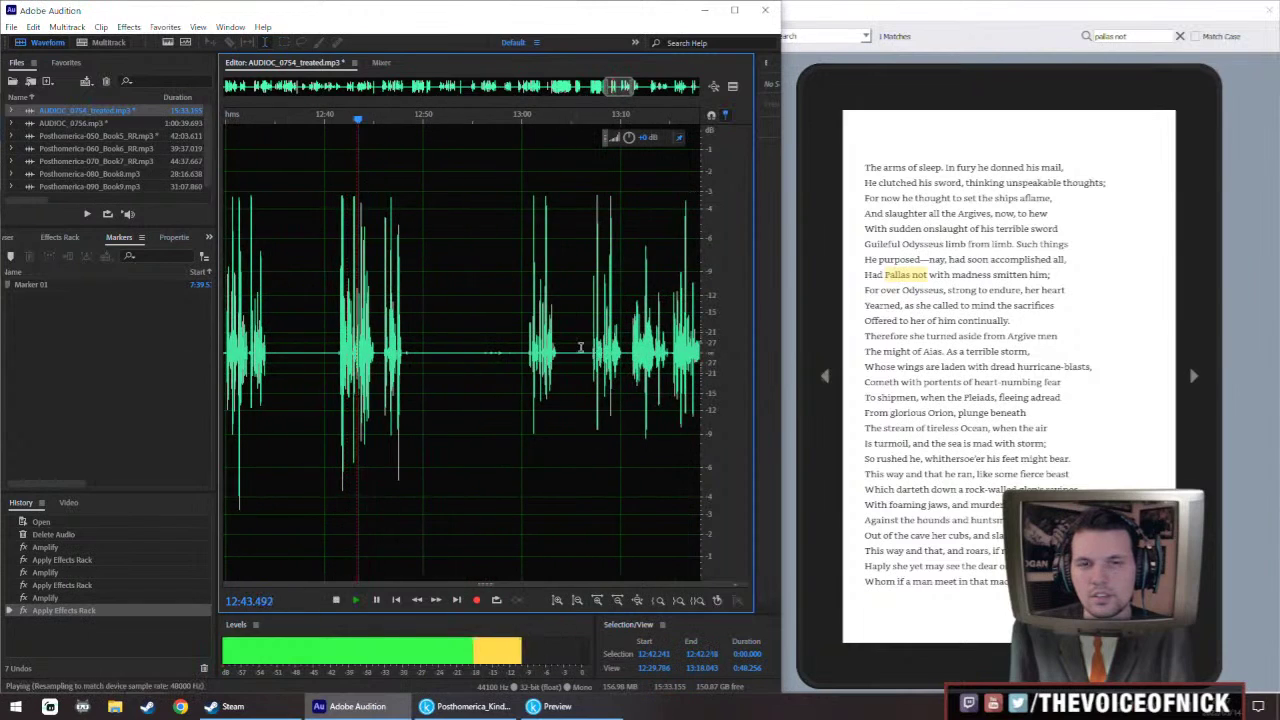
Play the takes between about 13:07 and 13:15 in the treated recording to find the "over Odysseus" line
scroll(533, 360, right, 1)
click(558, 356)
scroll(556, 356, down, 1)
scroll(540, 355, up, 5)
click(297, 345)
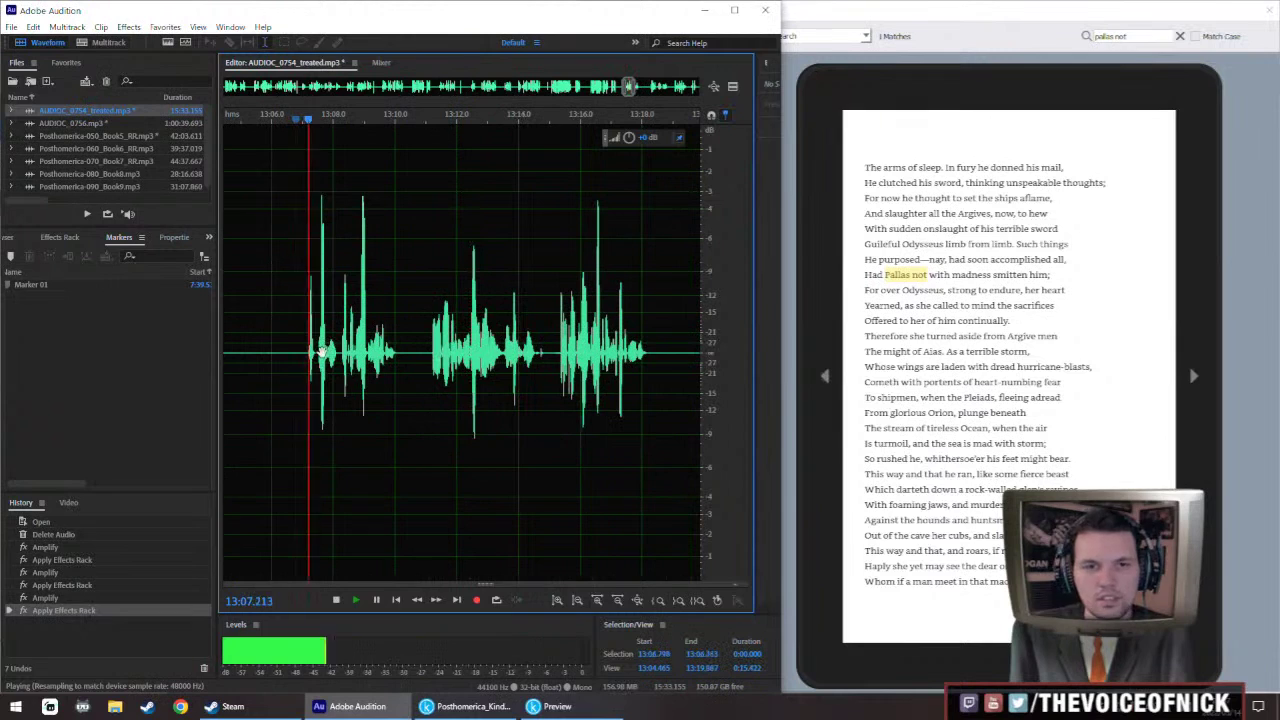
click(430, 357)
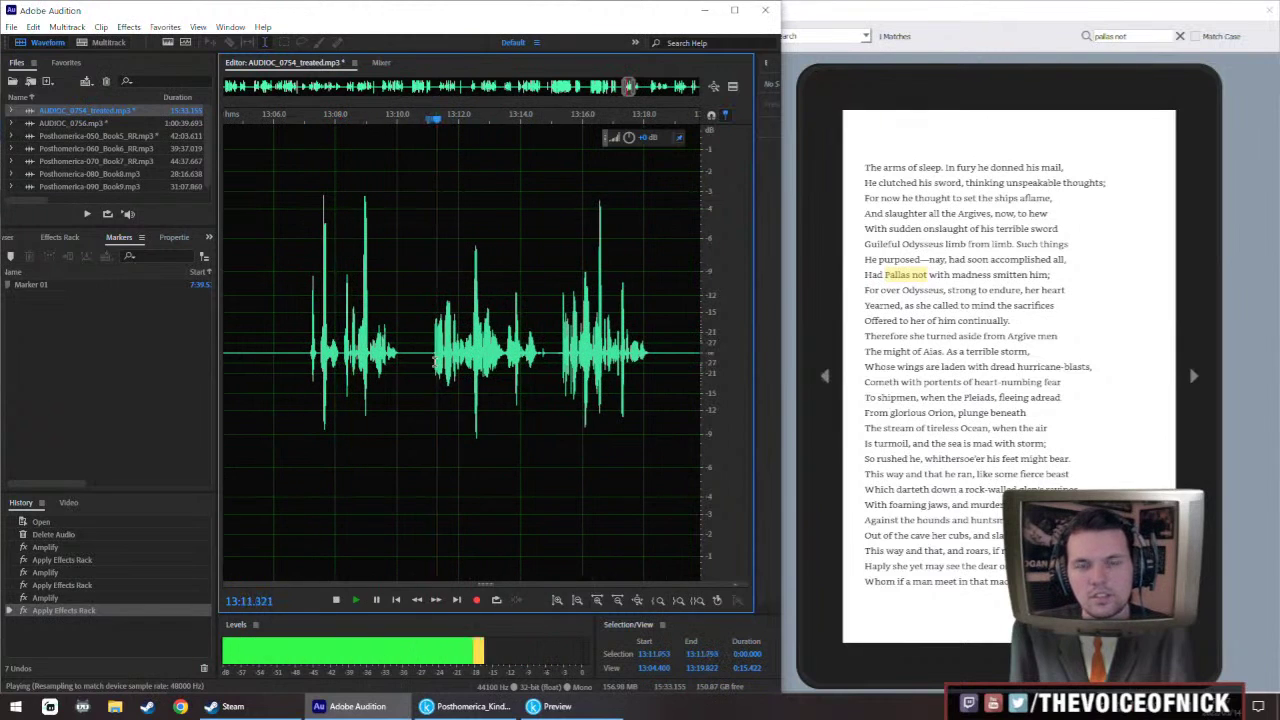
scroll(440, 360, up, 3)
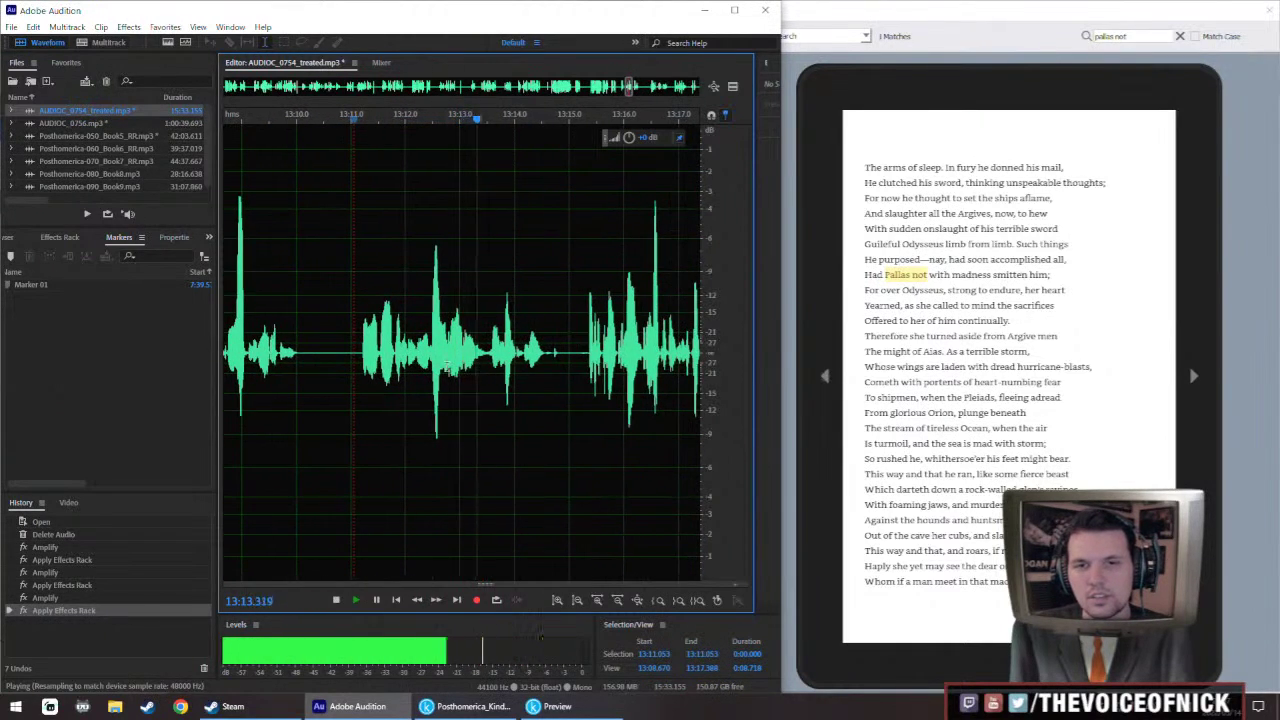
scroll(440, 360, down, 3)
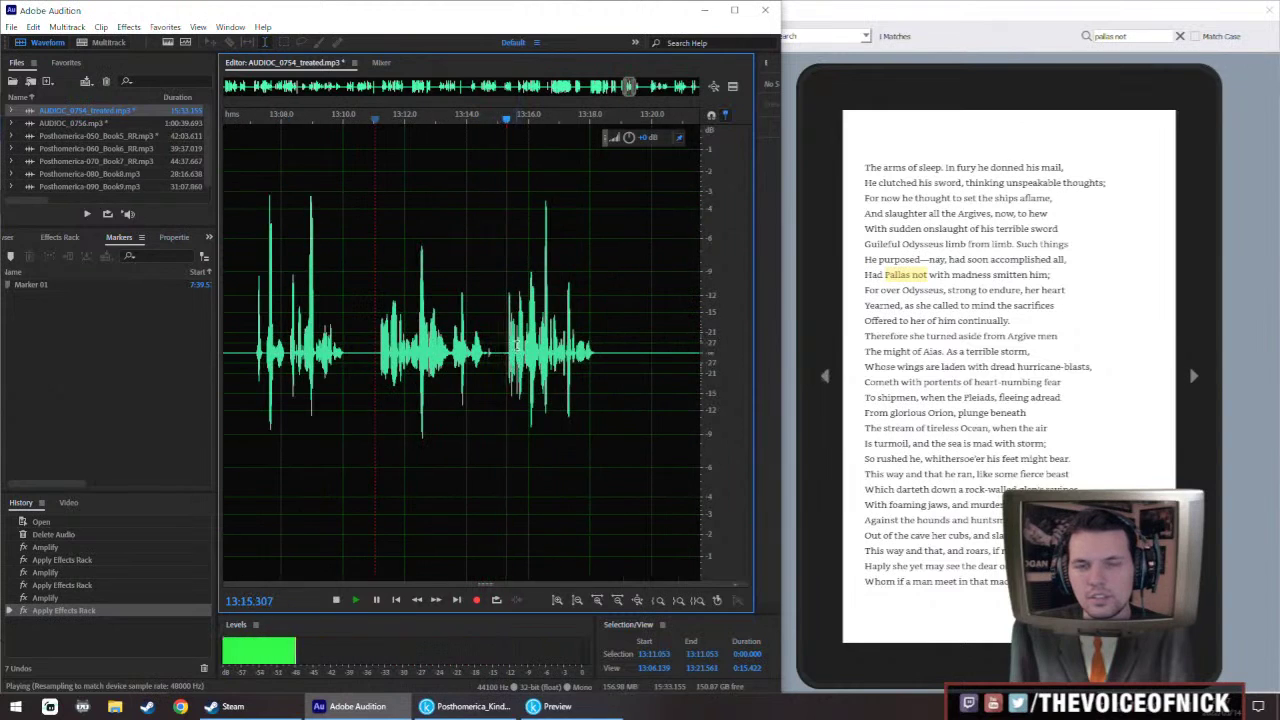
Listen to the alternative take of the line from about 13:29 to 13:33
scroll(465, 376, down, 3)
click(532, 350)
key(space)
click(576, 348)
key(space)
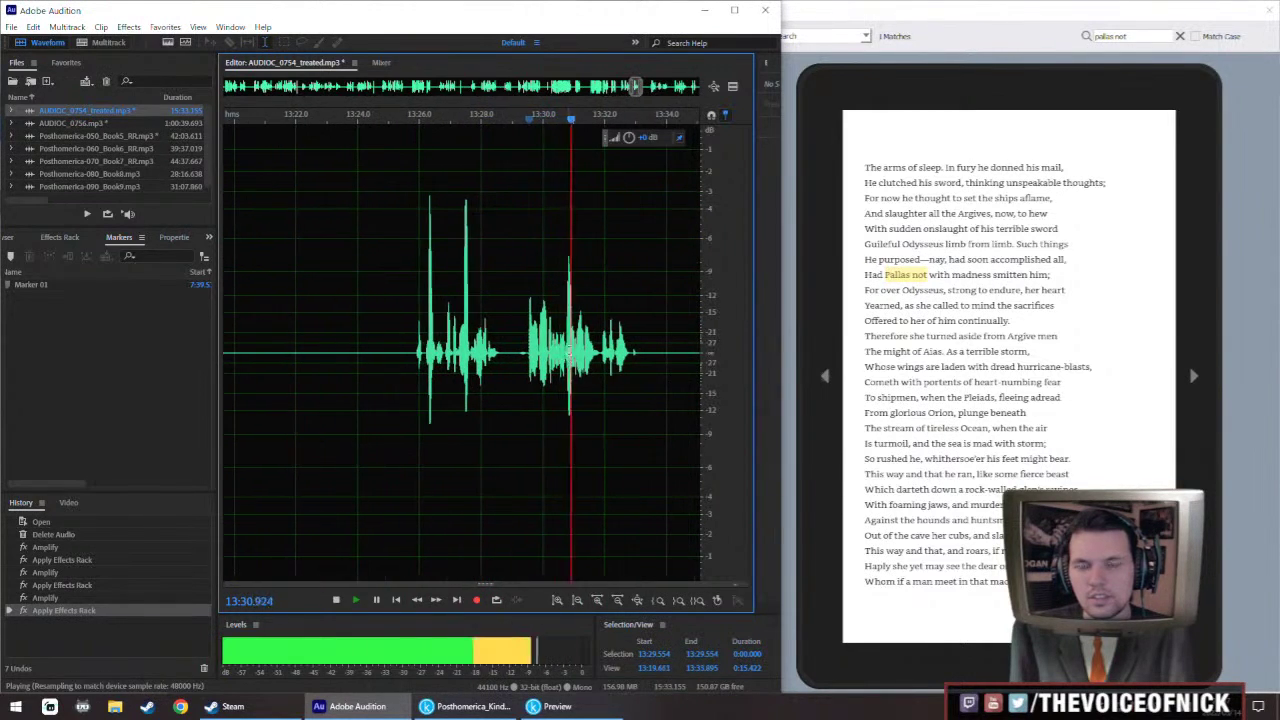
scroll(460, 350, up, 2)
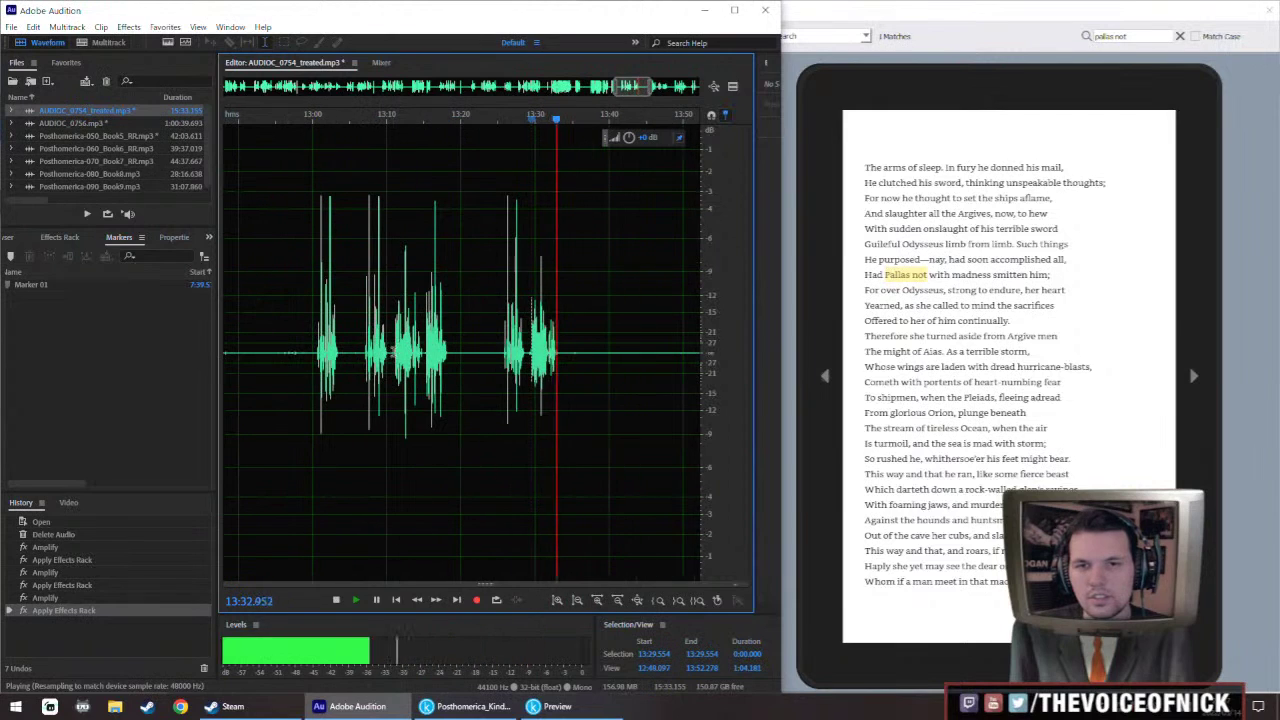
Select the take from about 13:11.15 to 13:14.89, stop playback and copy it
click(385, 355)
scroll(397, 355, up, 1)
drag(381, 360, 467, 397)
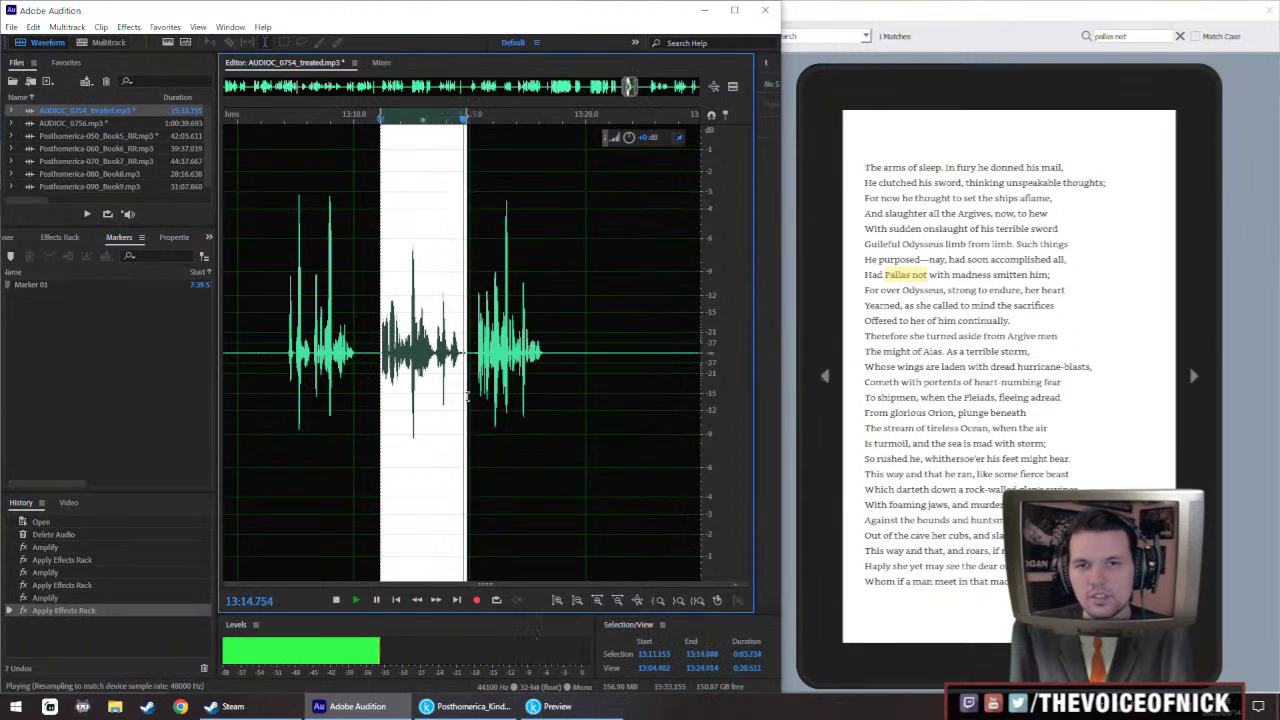
key(space)
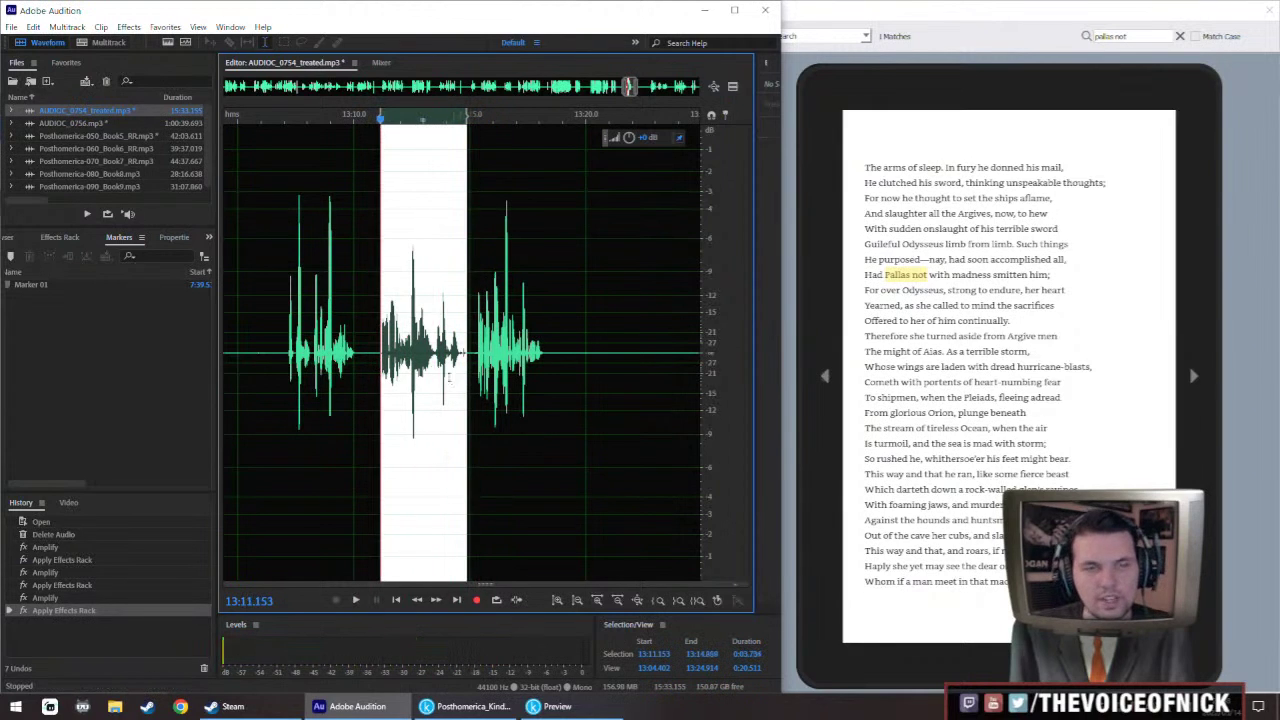
Return to Posthomerica-050_Book5_RR.mp3 and play the original line from about 22:15.4 to 22:20 to find its boundaries
double_click(120, 136)
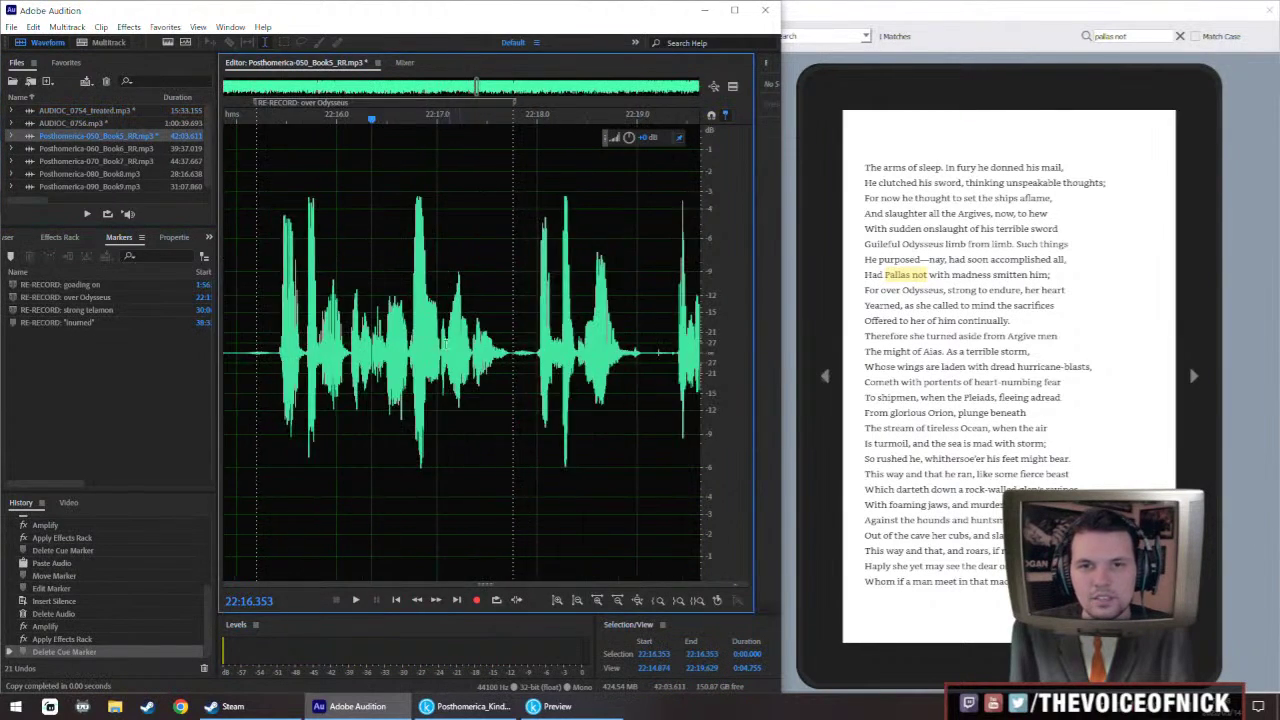
click(278, 352)
key(space)
scroll(310, 340, down, 4)
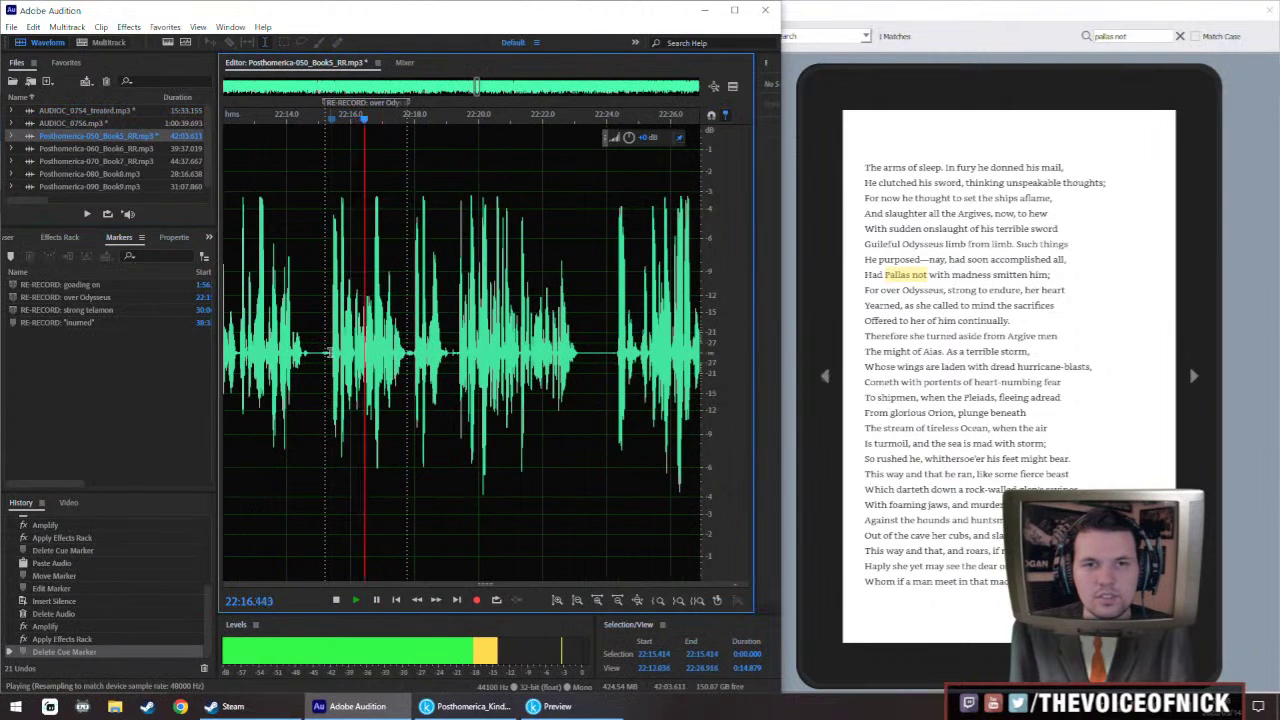
scroll(339, 327, left, 1)
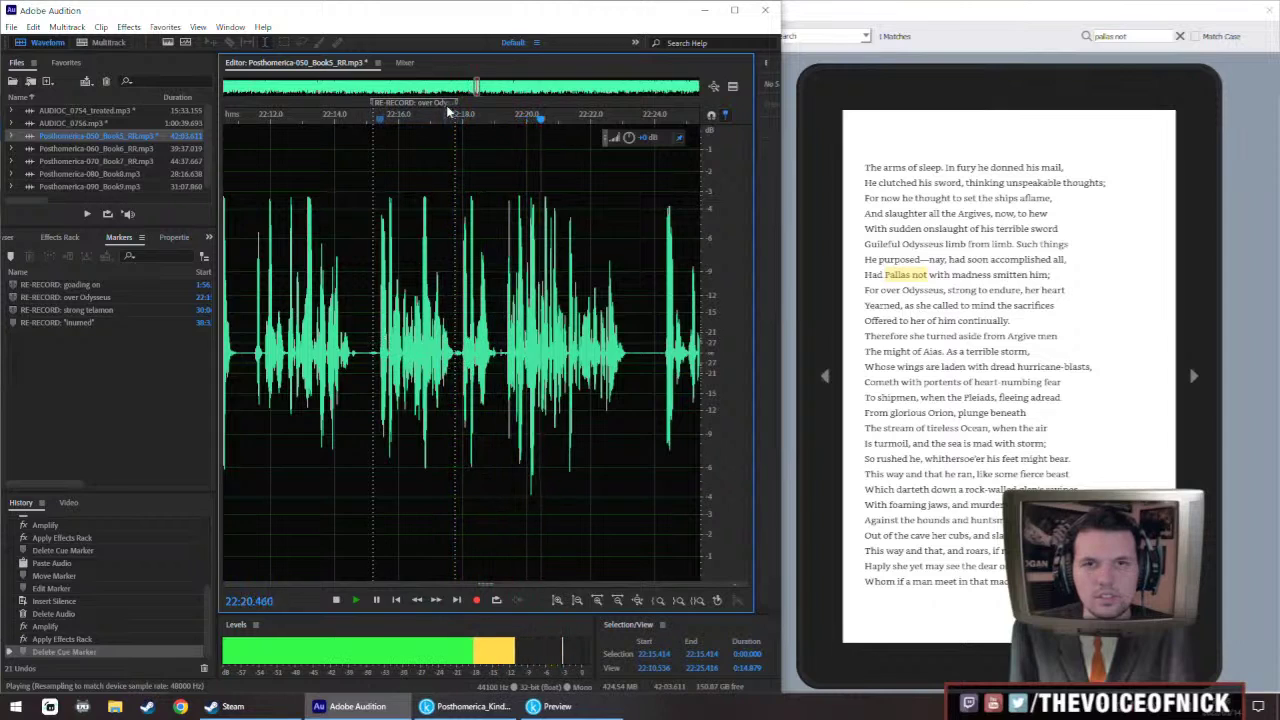
Widen the "RE-RECORD: over Odysseus" marker range past 22:21 and paste the copied take over the original line starting at about 22:15.4
drag(455, 107, 563, 133)
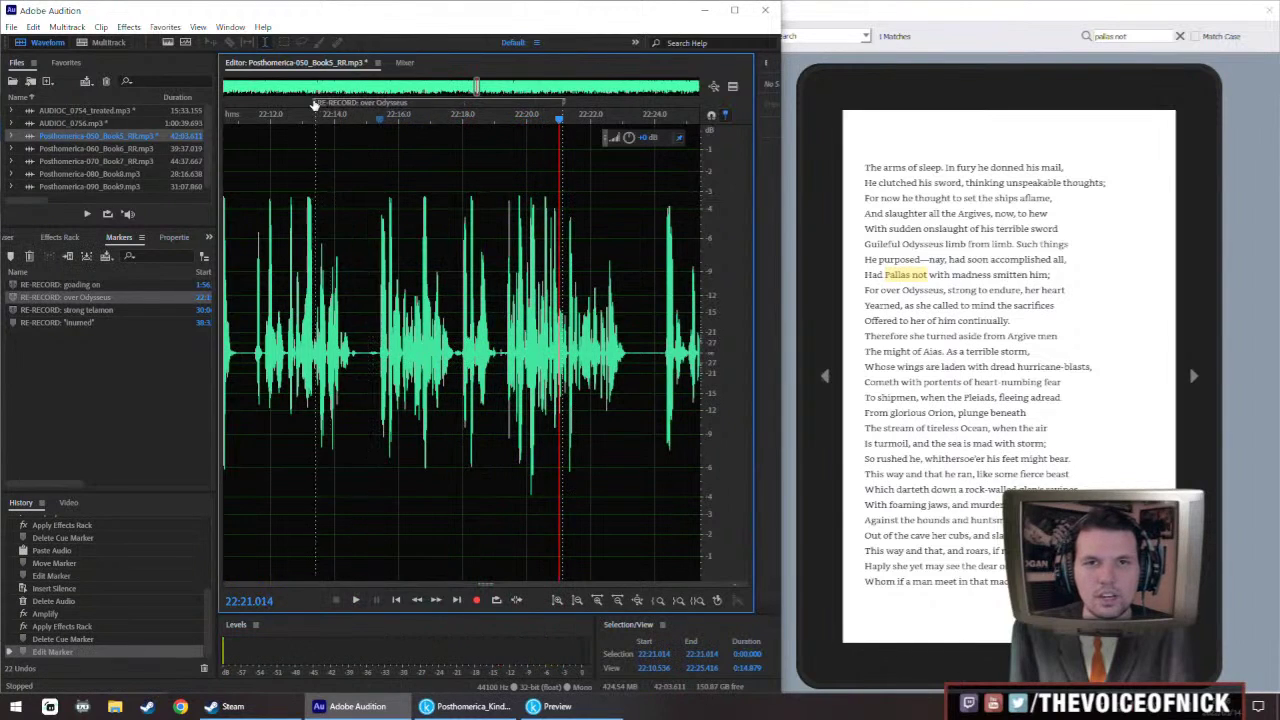
drag(378, 361, 496, 401)
key(ctrl+v)
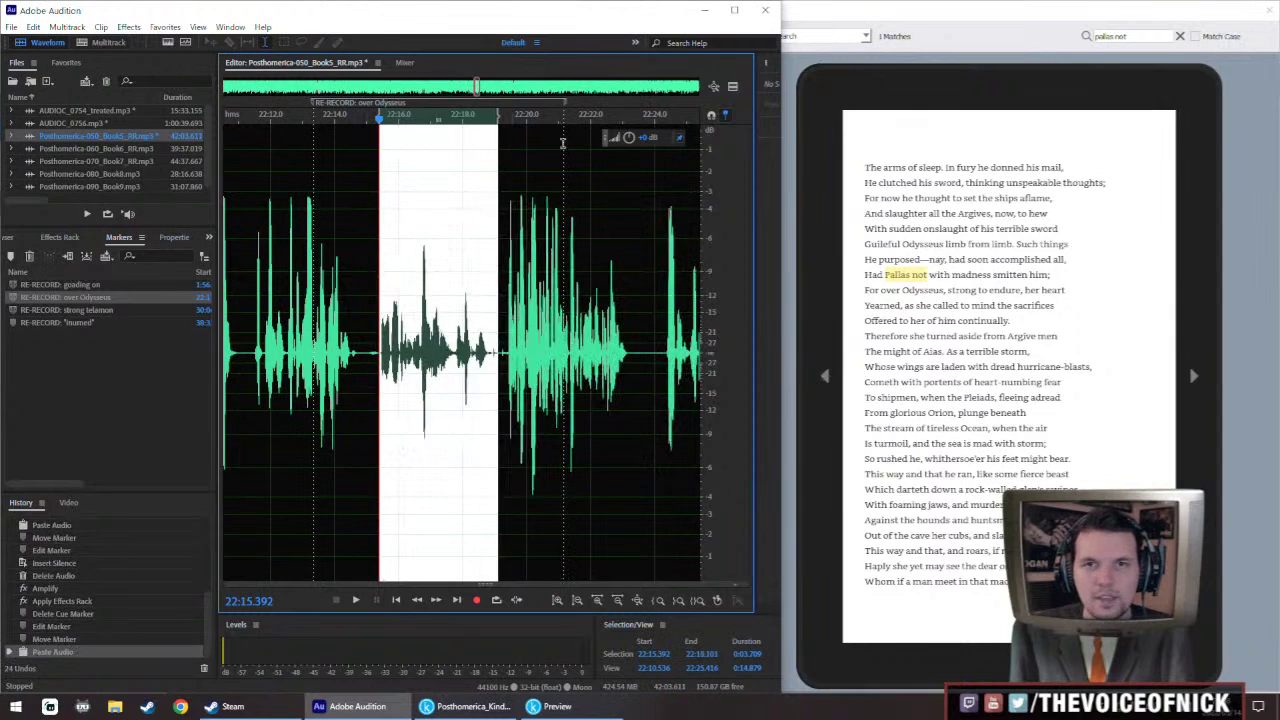
Raise the pasted take by 6 dB and paste a short silence copied from about 22:14.83 after it at about 22:19.14
drag(626, 138, 656, 139)
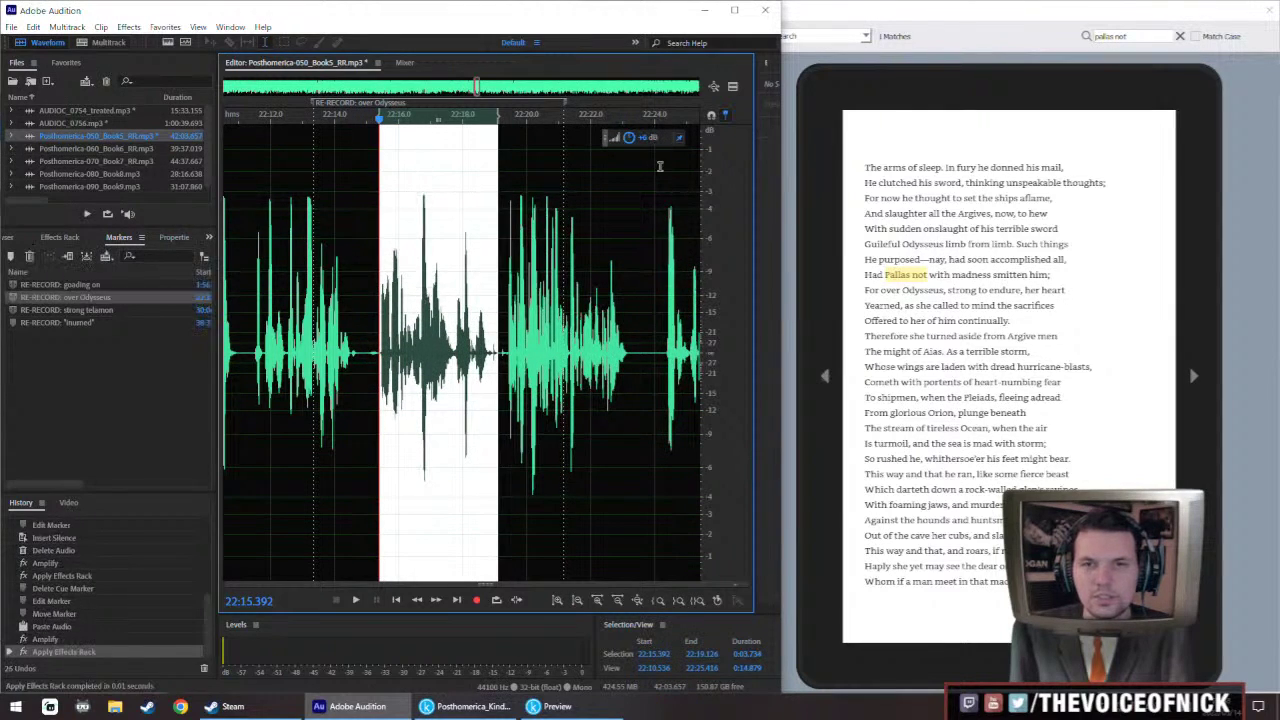
click(362, 362)
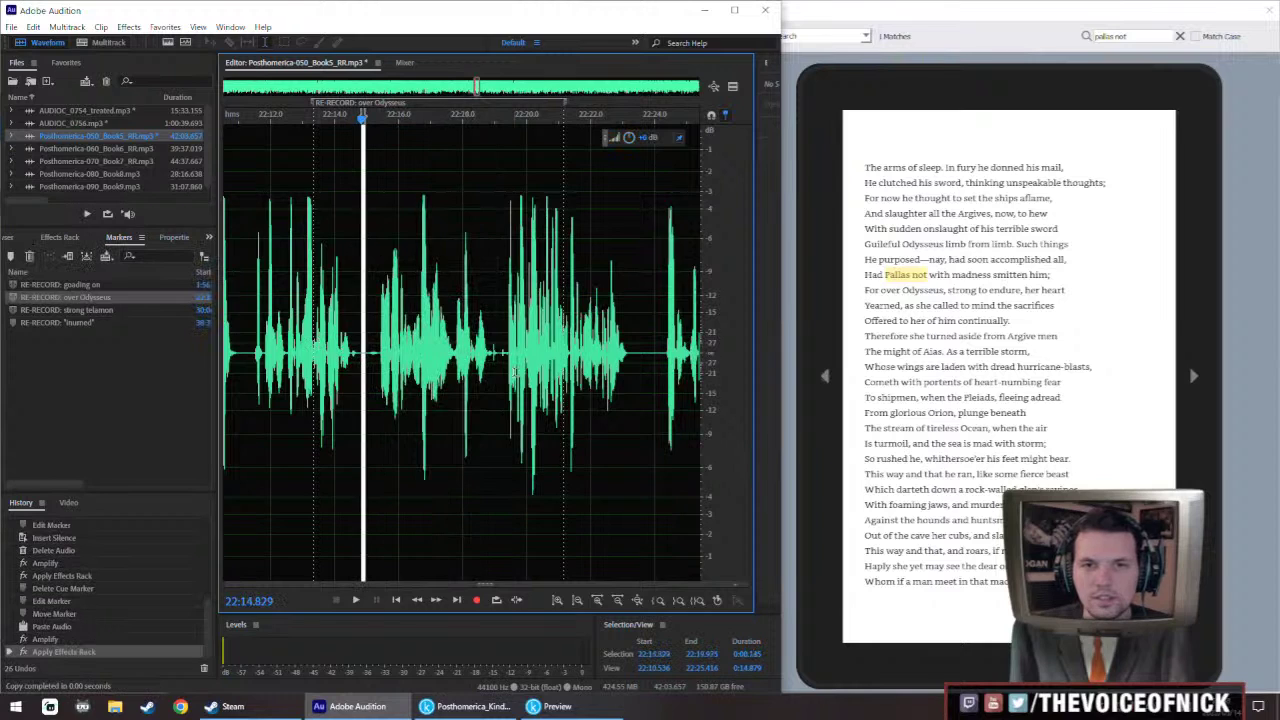
click(499, 357)
key(ctrl+v)
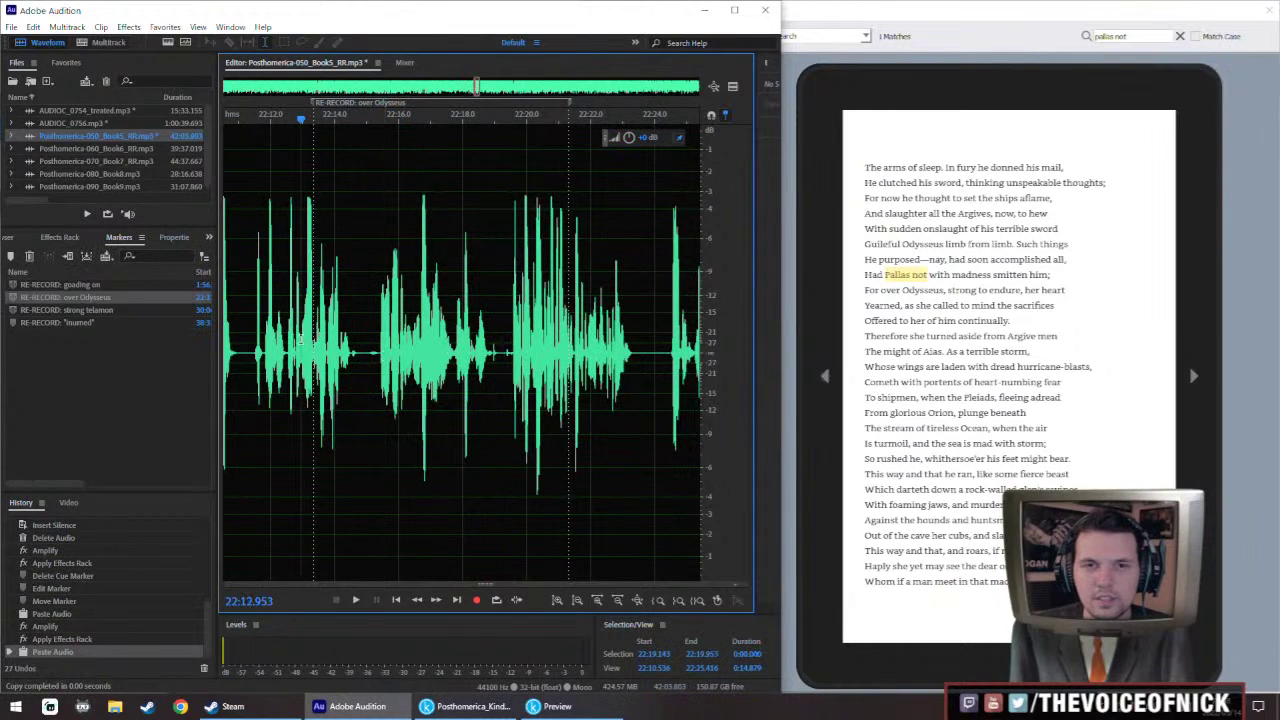
Play across the edit and lengthen the pause by pasting another silence, copied from about 22:14.7, at 22:19.156
key(space)
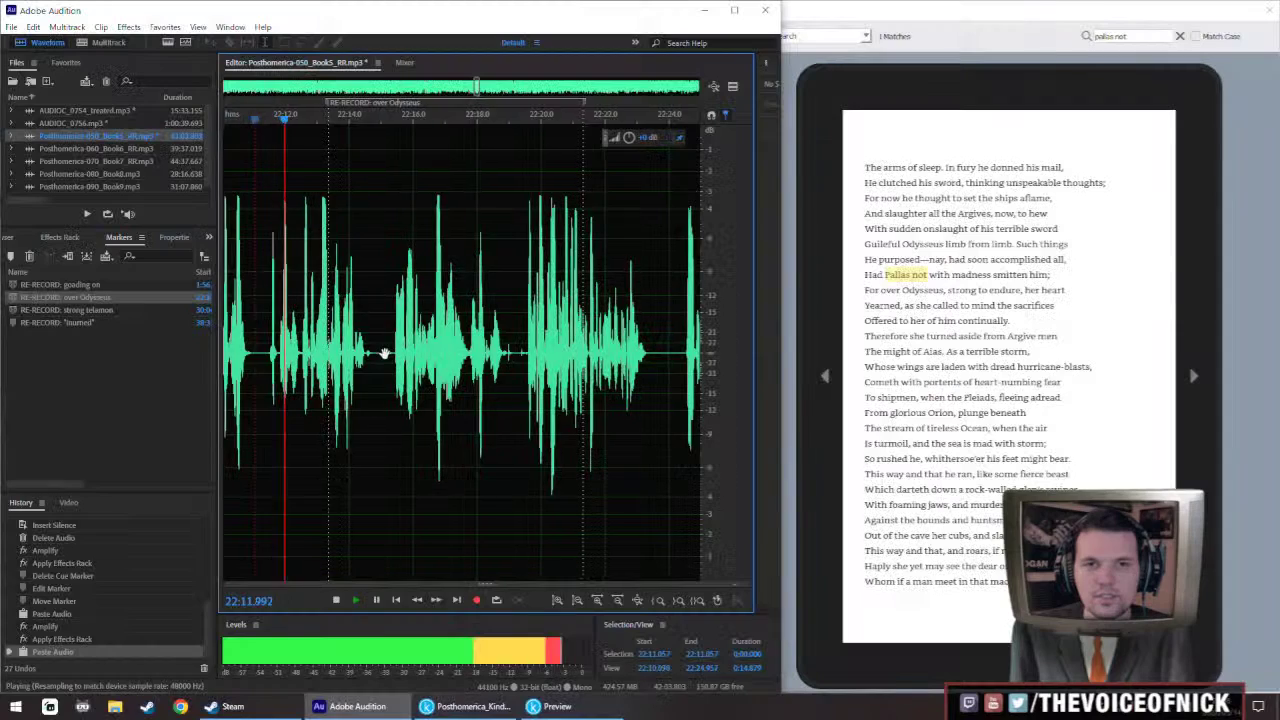
drag(371, 314, 352, 332)
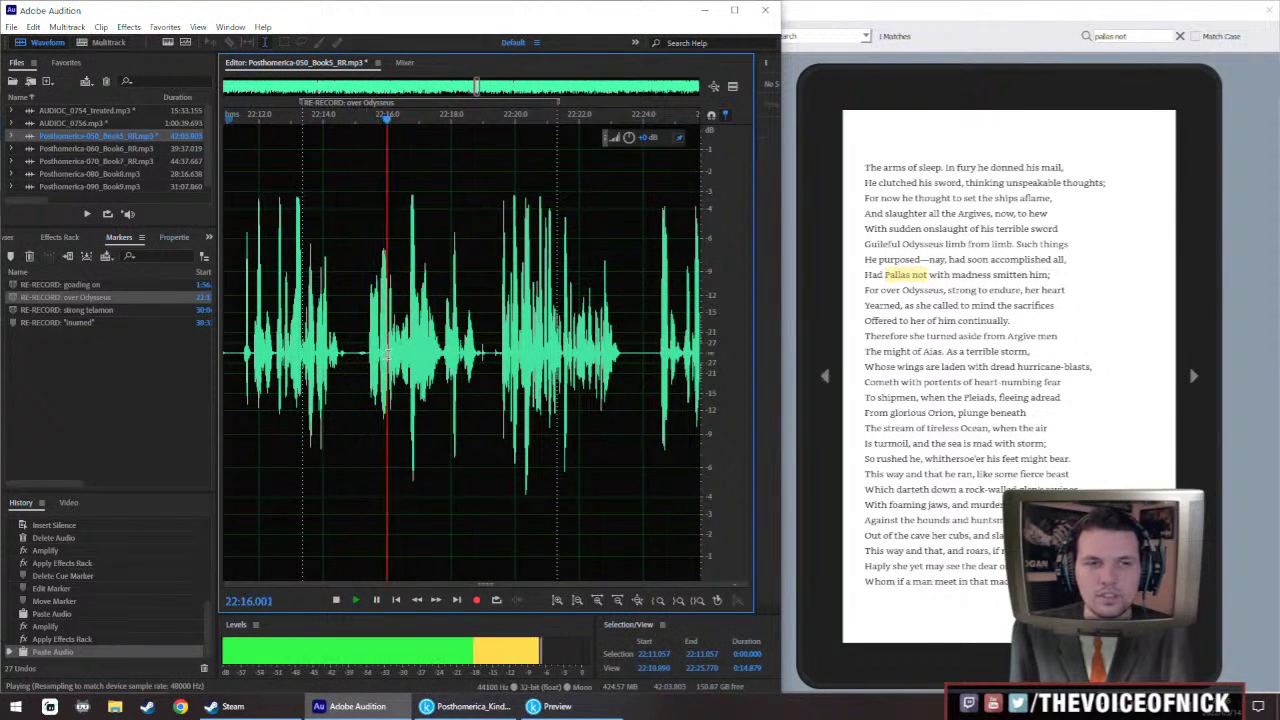
scroll(387, 352, up, 1)
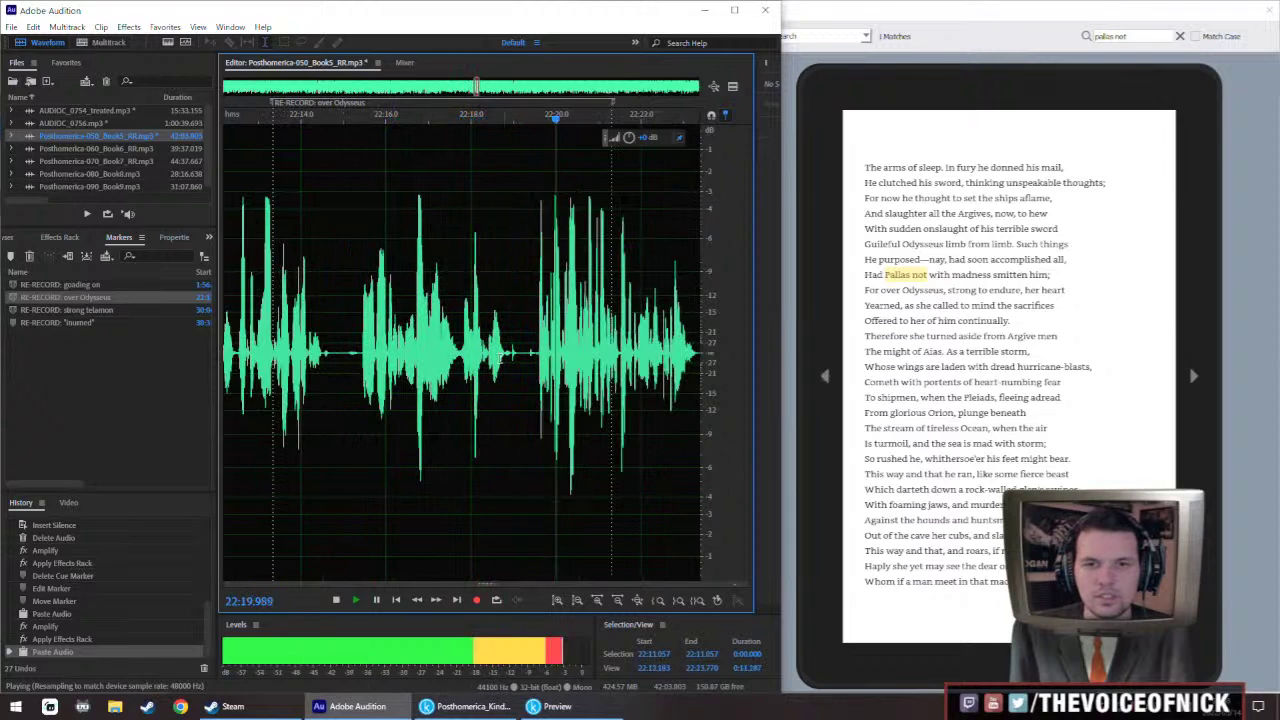
drag(331, 390, 343, 412)
click(517, 362)
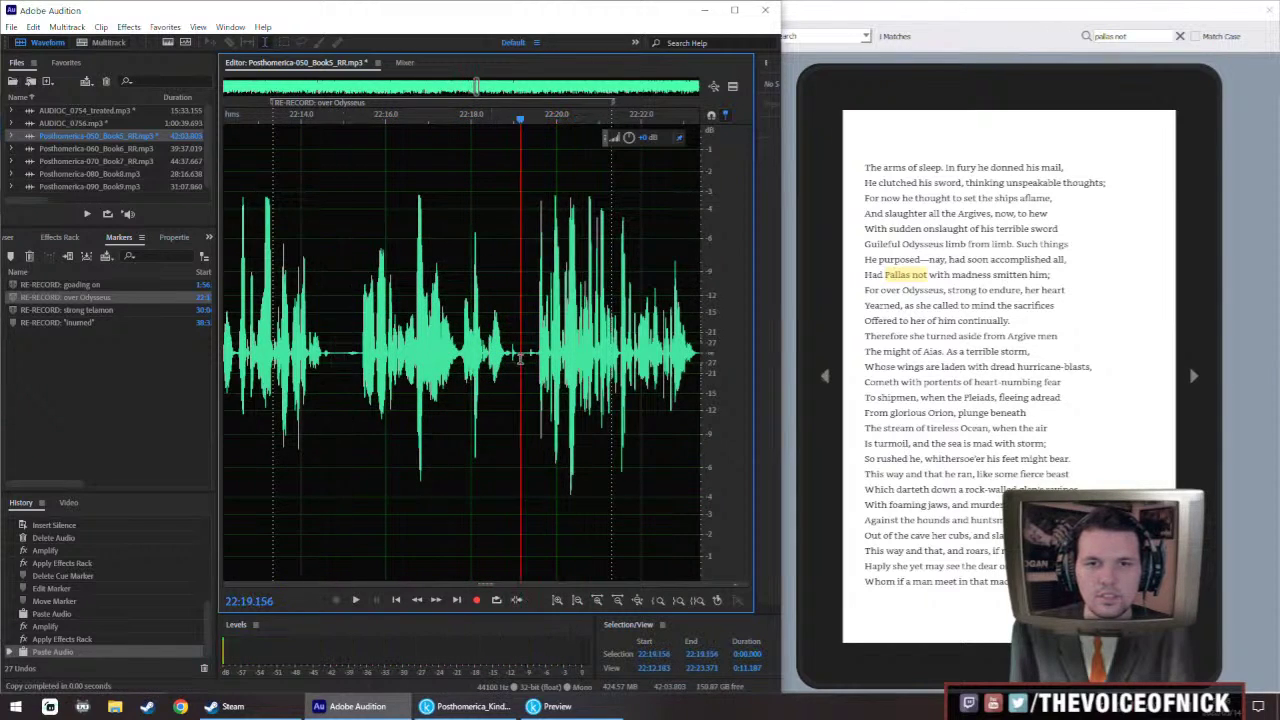
key(ctrl+v)
click(461, 350)
key(space)
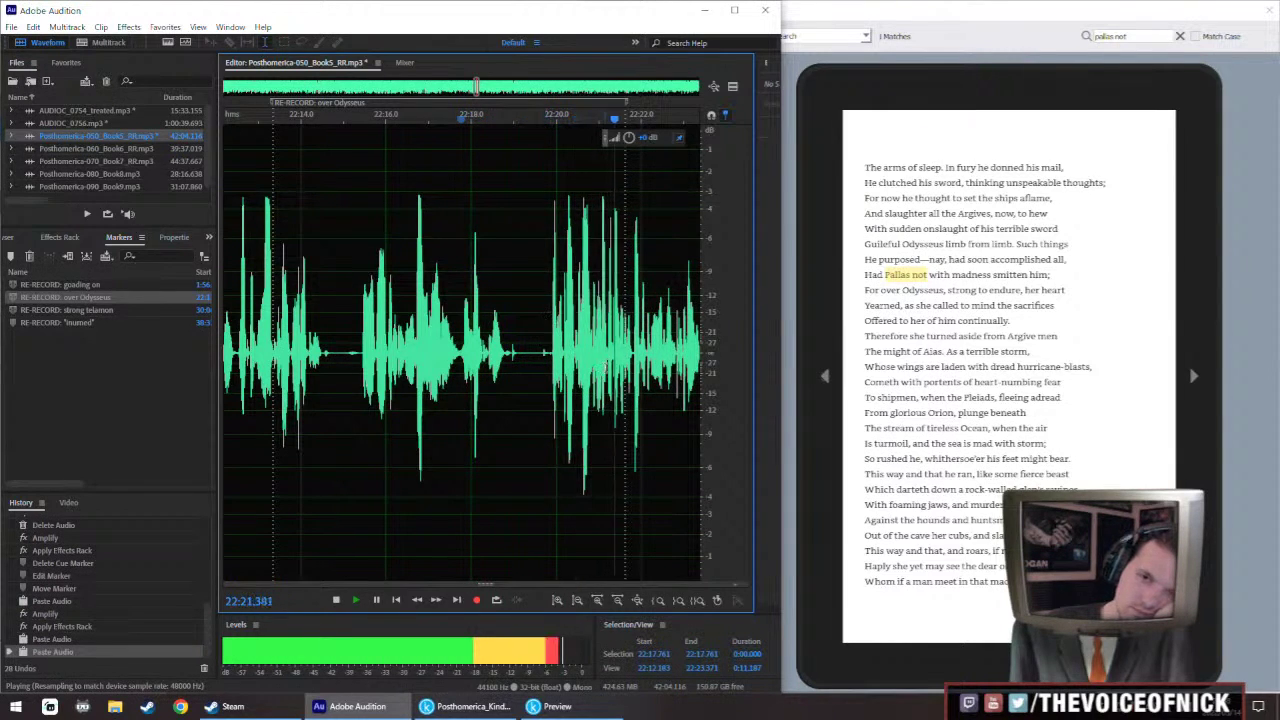
Play AUDIOC_0754_treated.mp3 between about 12:45 and 13:17 to find where the take of the next line begins
double_click(102, 113)
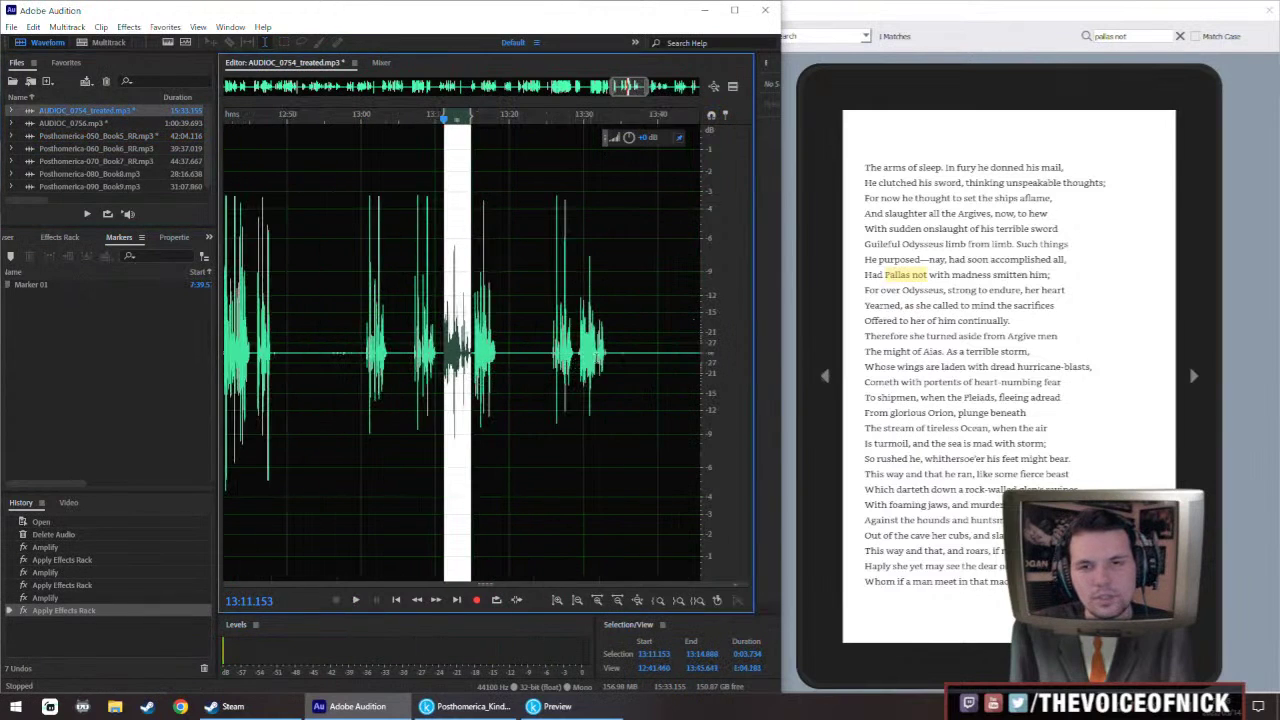
key(space)
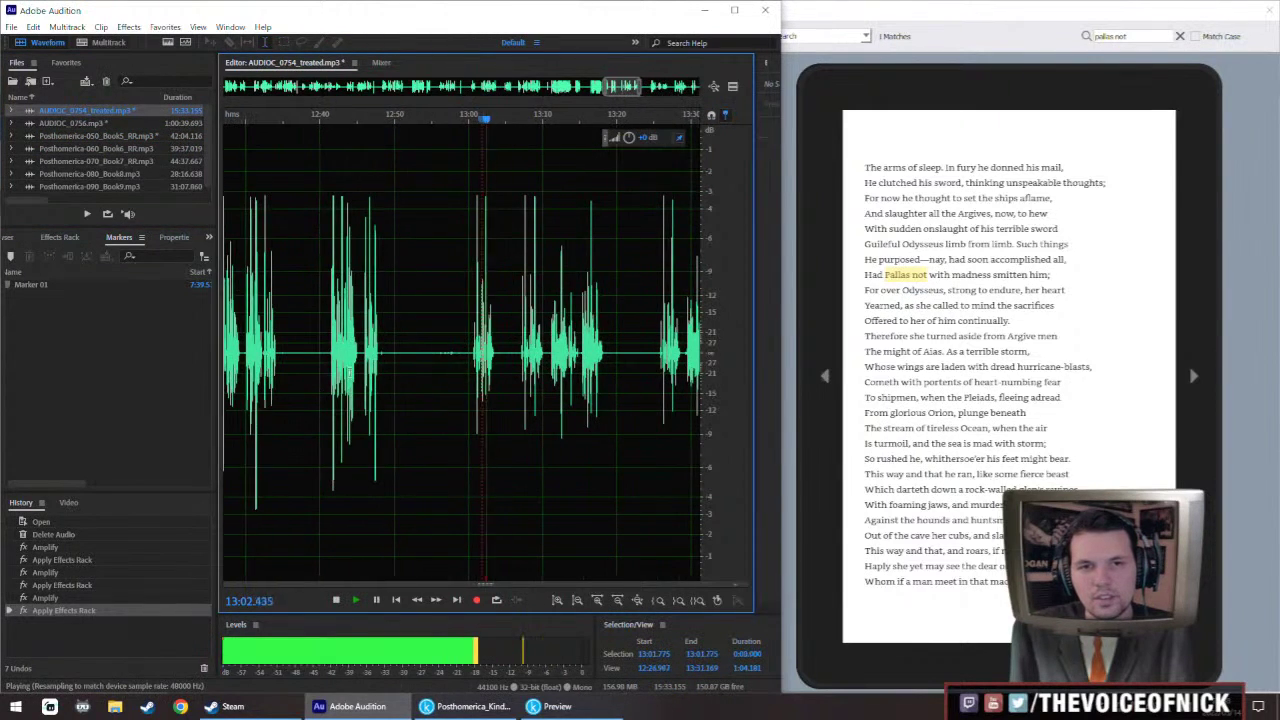
scroll(460, 350, down, 2)
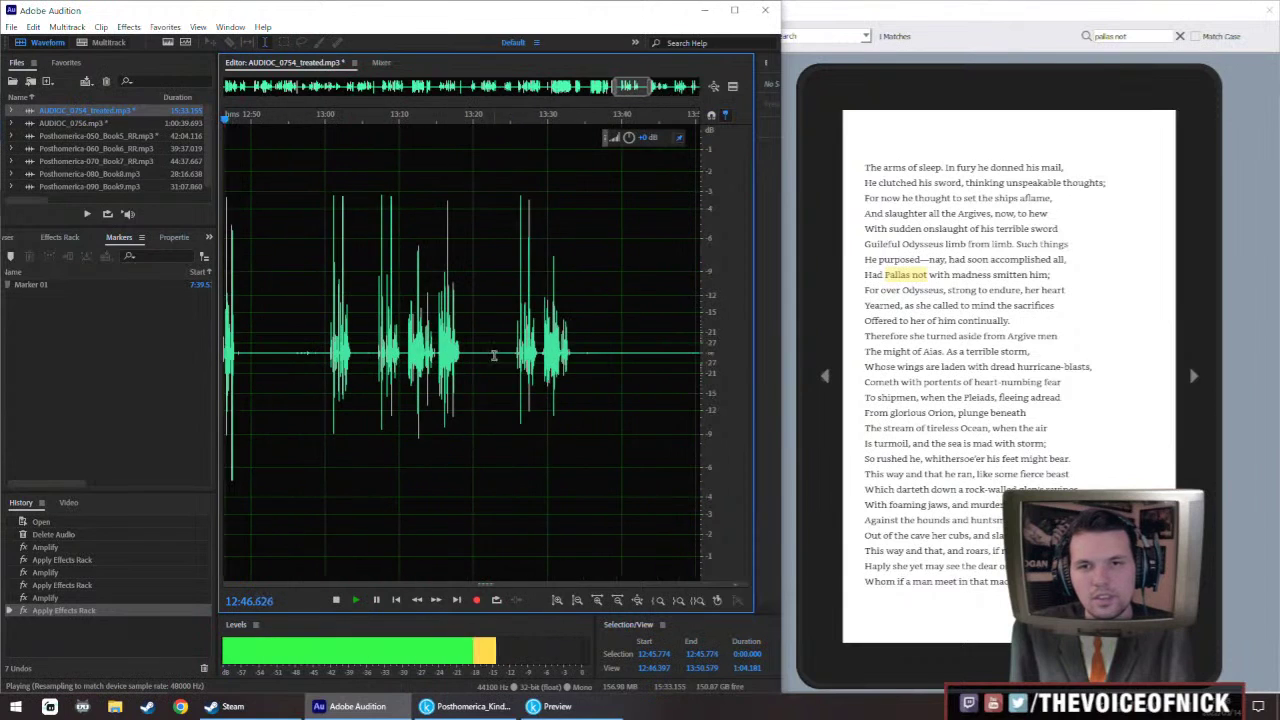
click(545, 345)
click(657, 350)
scroll(600, 352, up, 1)
click(338, 352)
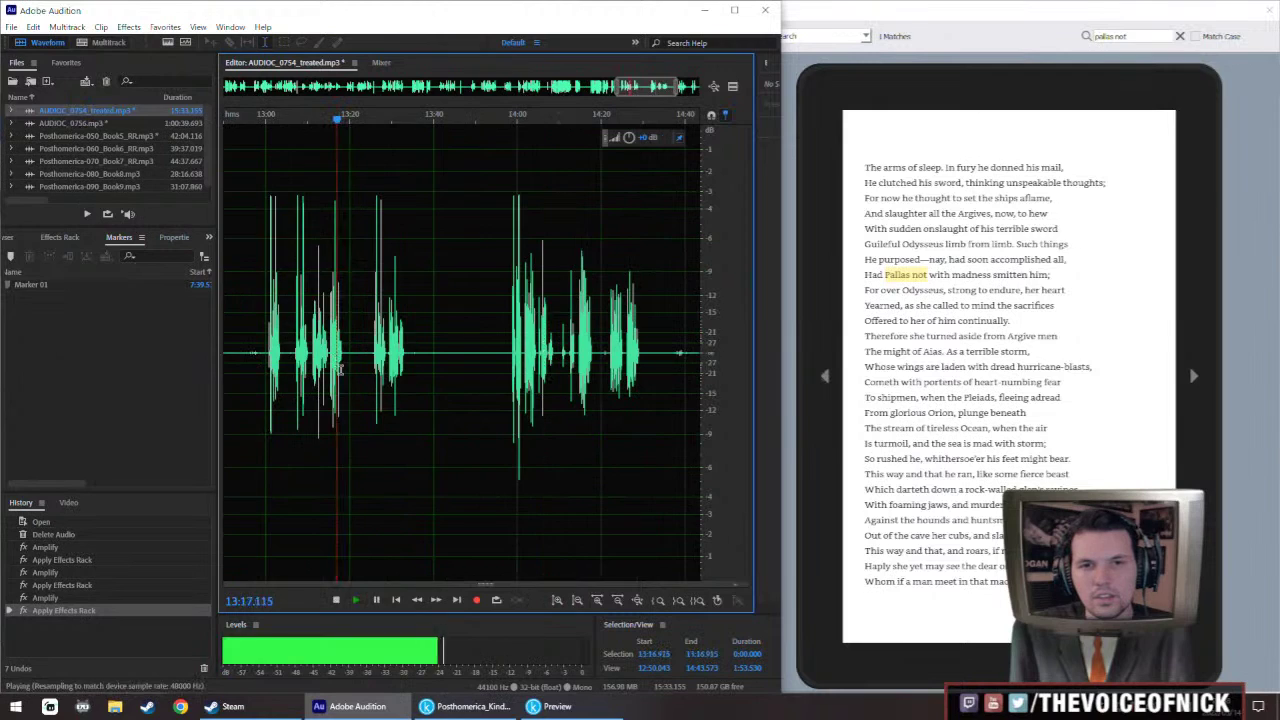
scroll(338, 352, up, 3)
key(space)
scroll(326, 378, up, 2)
key(space)
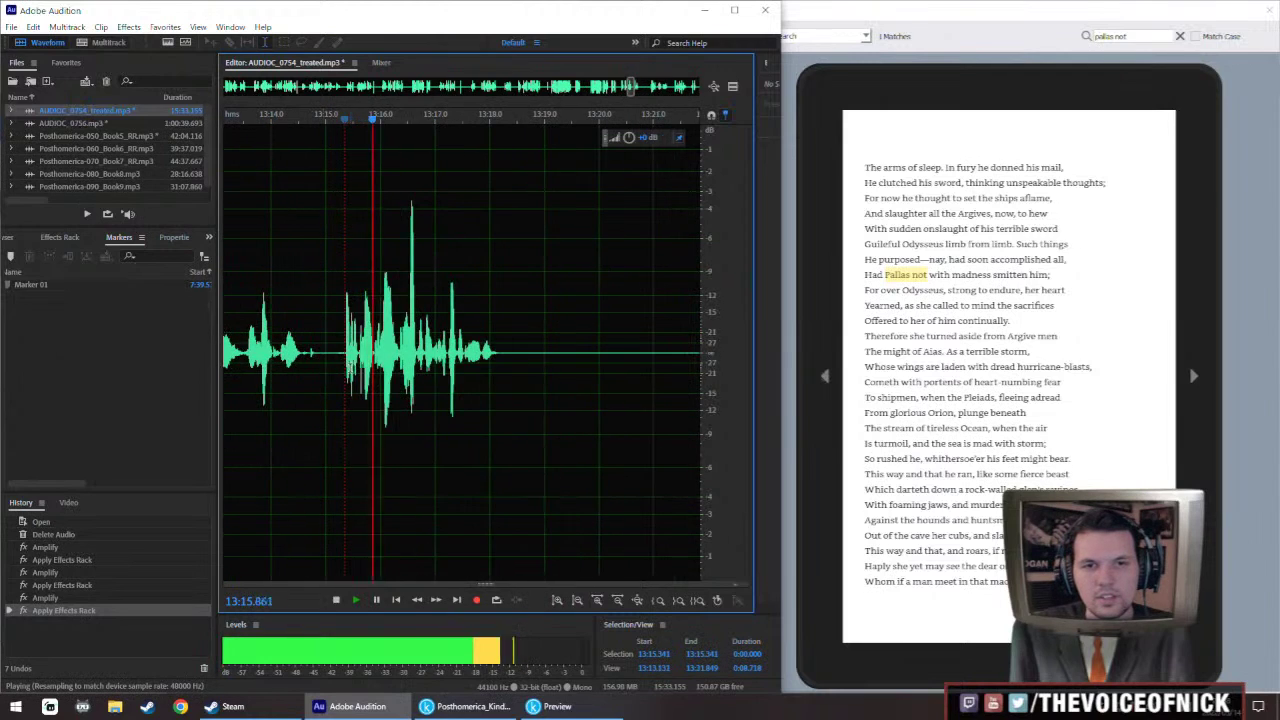
Copy the take from about 13:15.34 to 13:16.67 and paste it over 22:19.88 to 22:21.17 in Posthomerica-050_Book5_RR.mp3
key(space)
drag(346, 368, 416, 399)
double_click(139, 137)
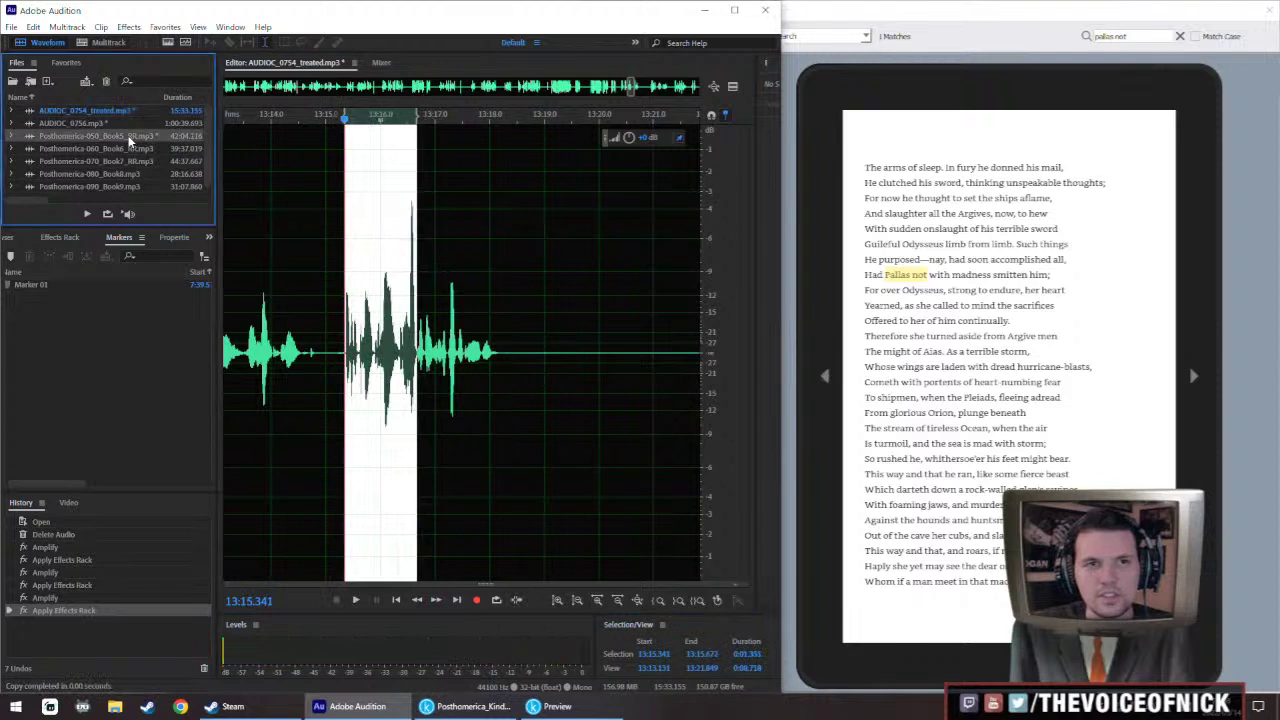
key(space)
scroll(467, 373, up, 3)
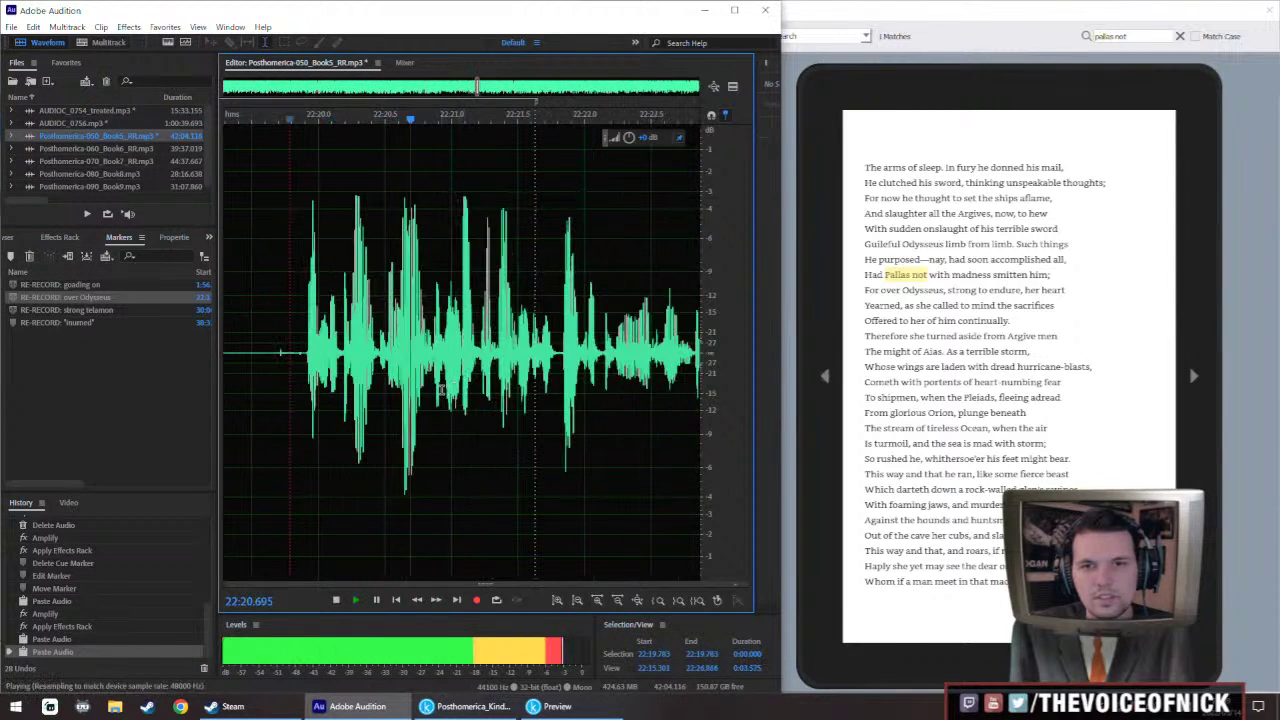
key(space)
drag(477, 354, 306, 379)
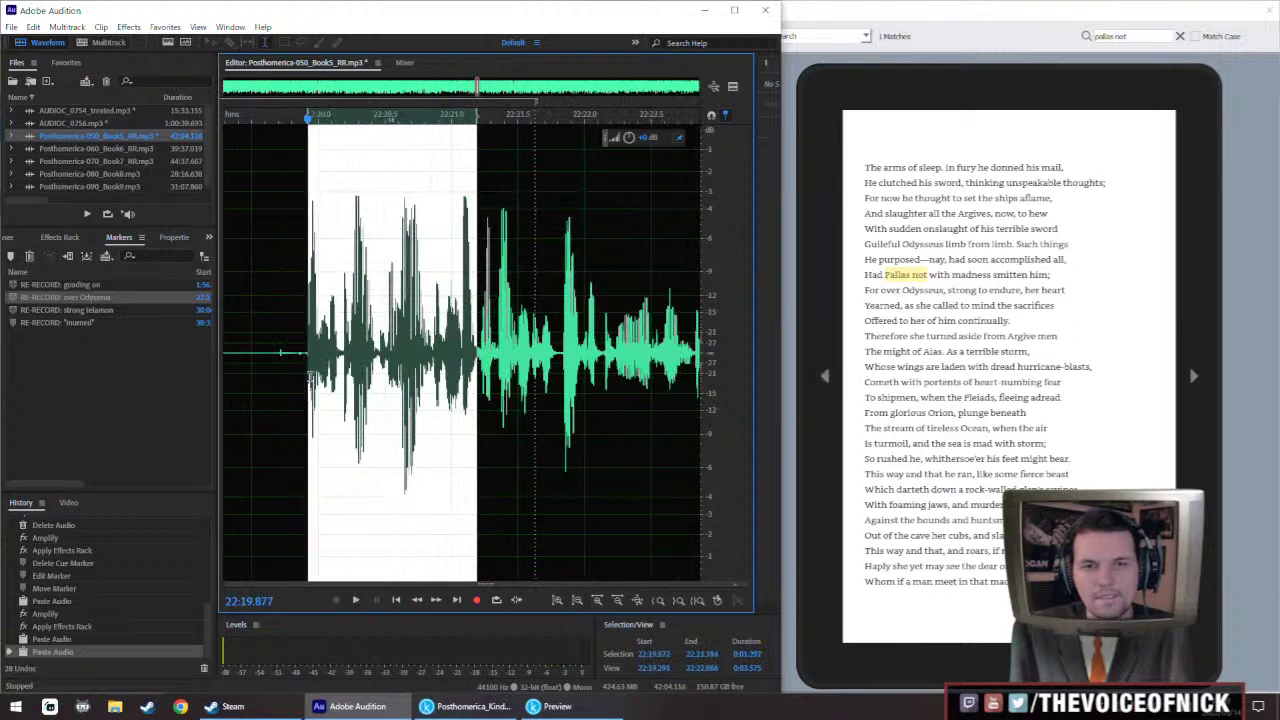
key(ctrl+v)
Play the pasted phrase, then select it from about 22:19.91 to 22:21.23 and raise its gain
scroll(380, 355, down, 1)
key(space)
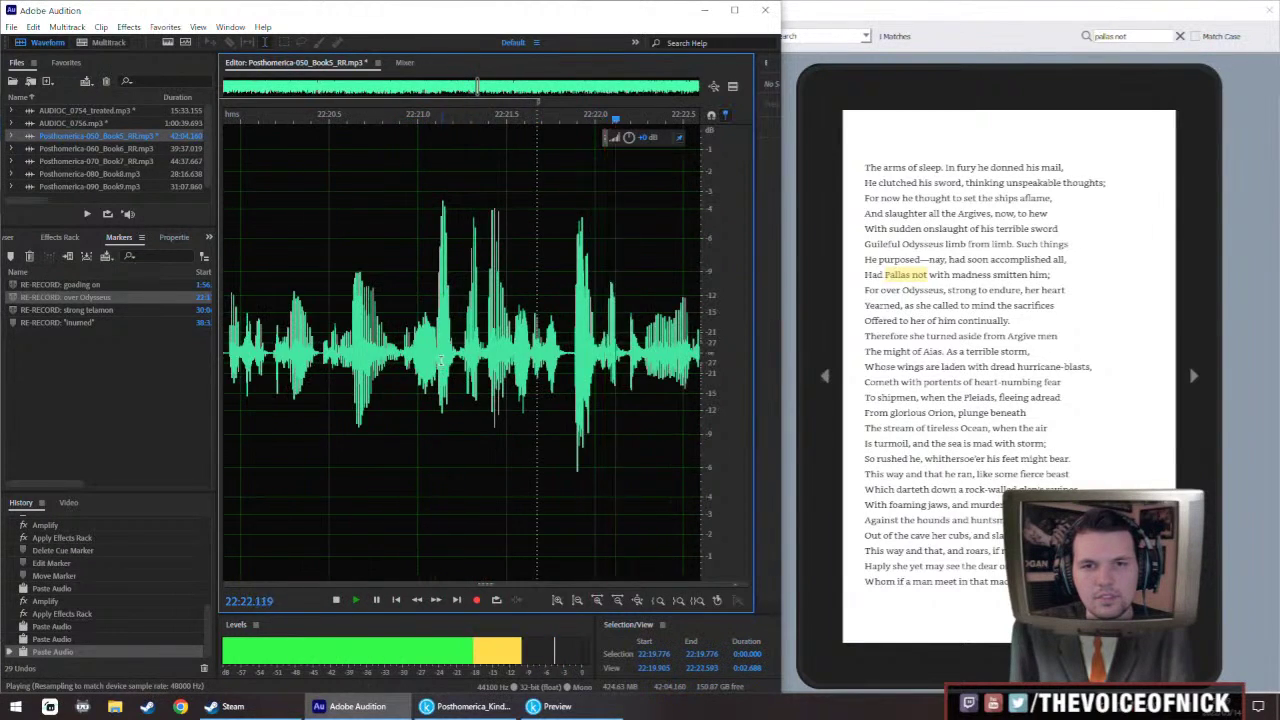
key(space)
drag(456, 348, 578, 366)
scroll(508, 370, down, 1)
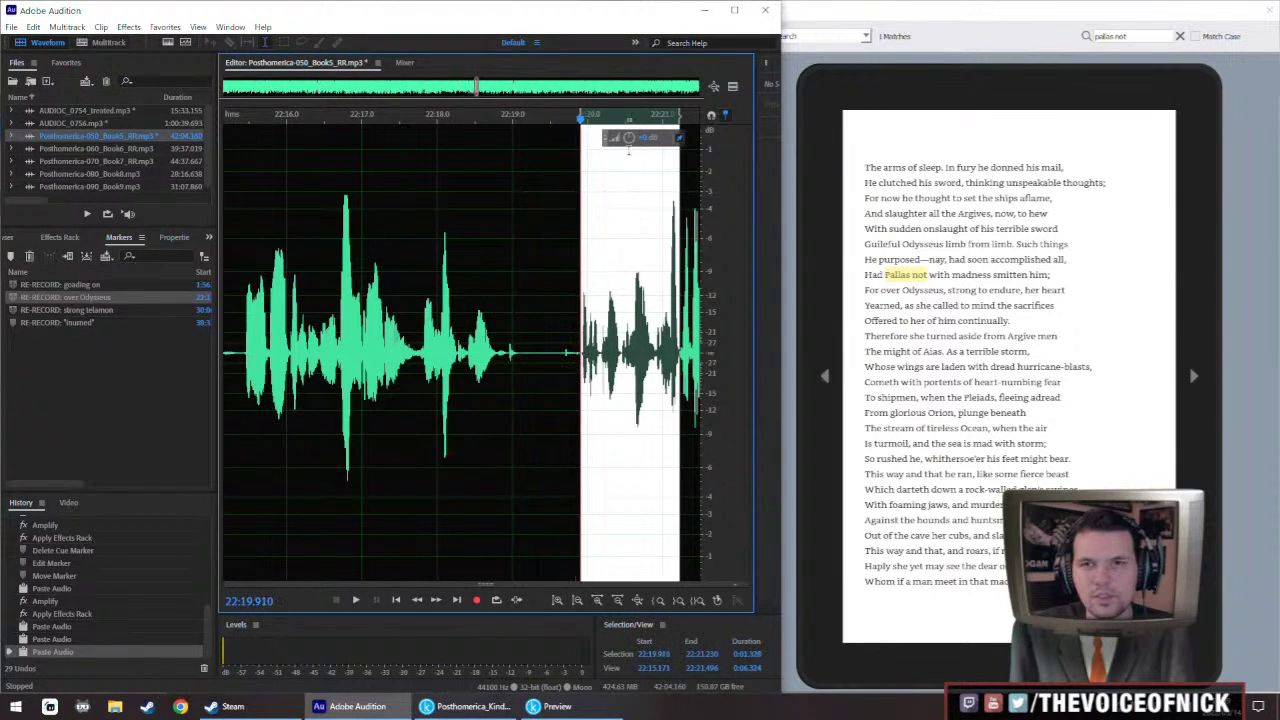
drag(629, 137, 650, 140)
click(572, 350)
key(space)
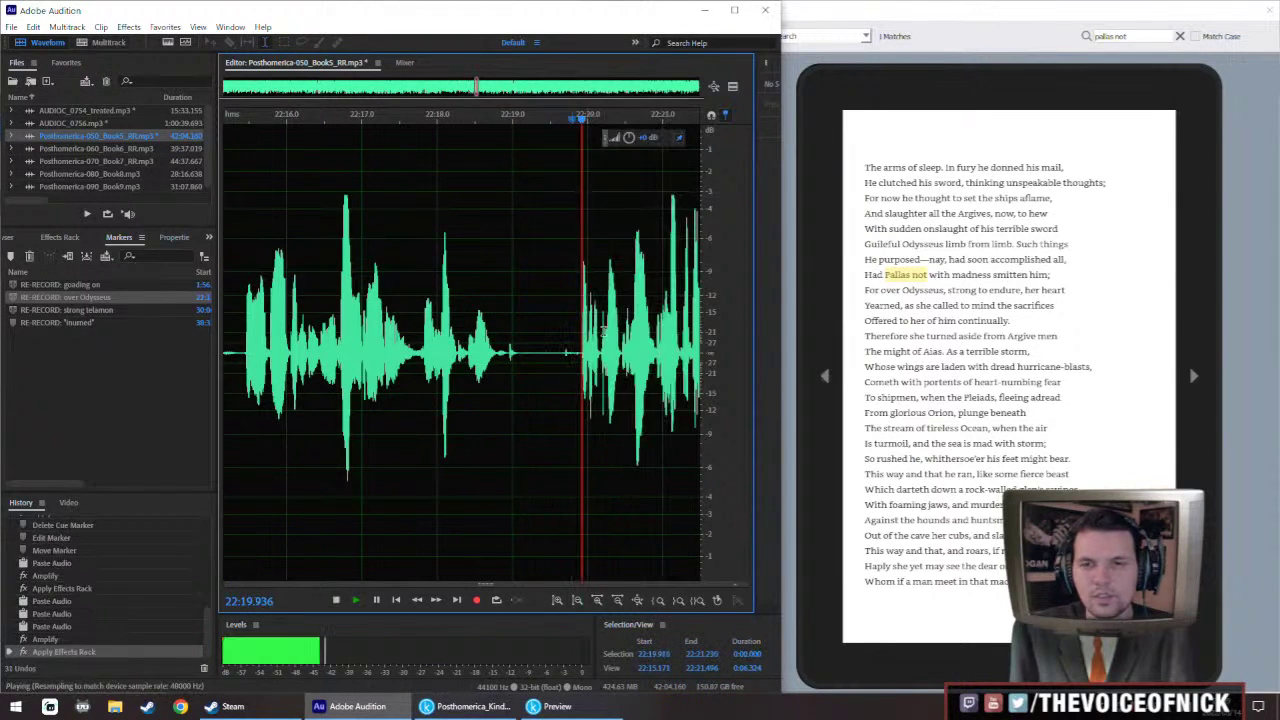
Listen to the join after the phrase and undo both its gain boost and the paste
scroll(441, 313, down, 1)
scroll(441, 313, up, 2)
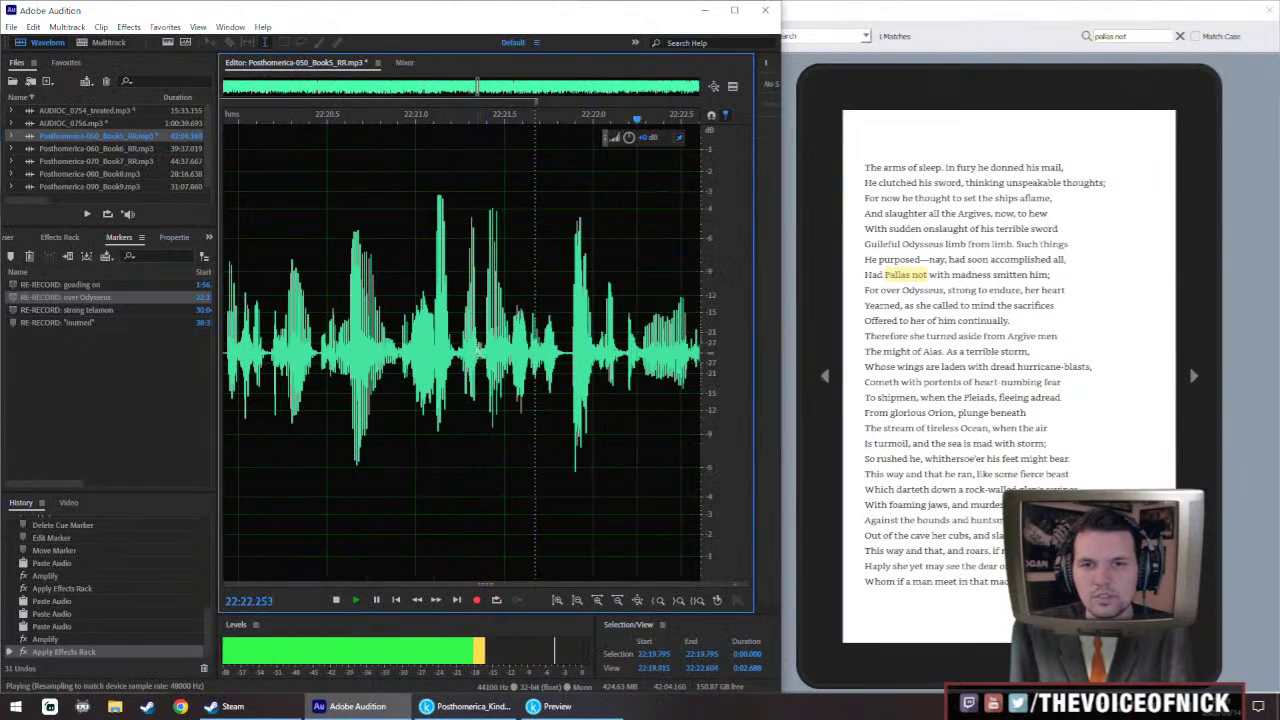
key(space)
scroll(479, 366, down, 1)
key(ctrl+z)
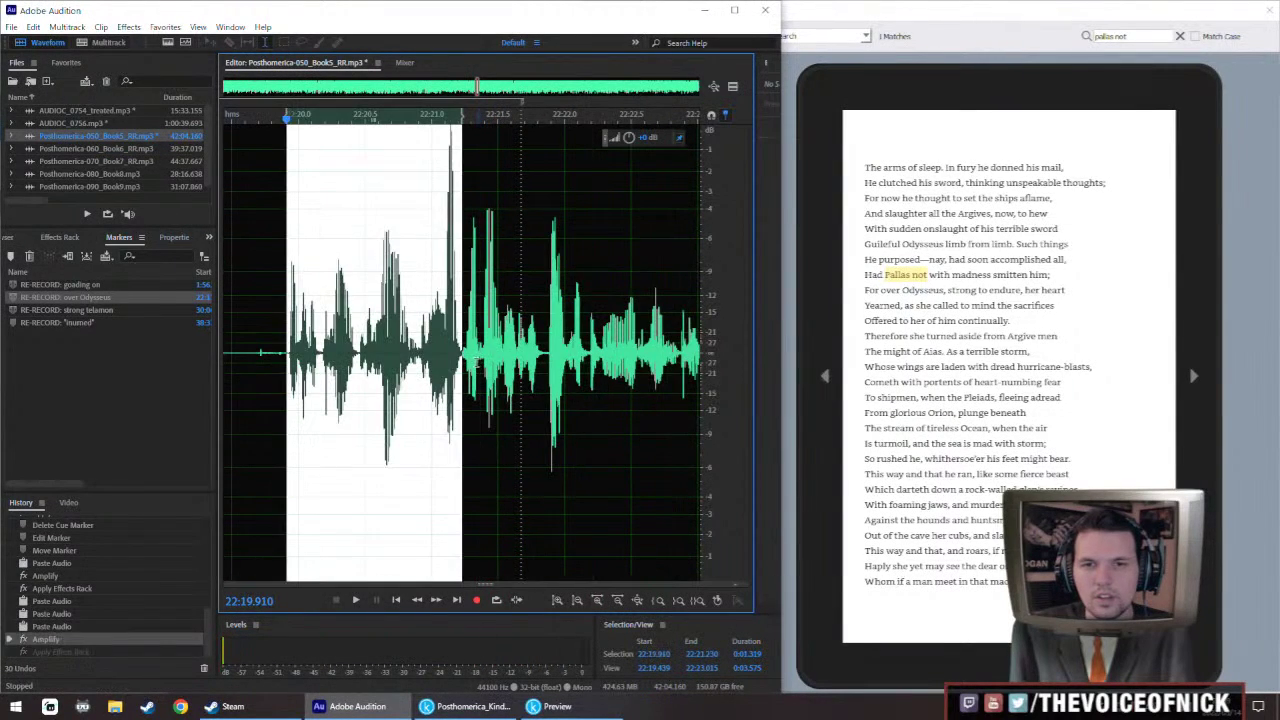
key(ctrl+z)
click(428, 390)
key(space)
key(space)
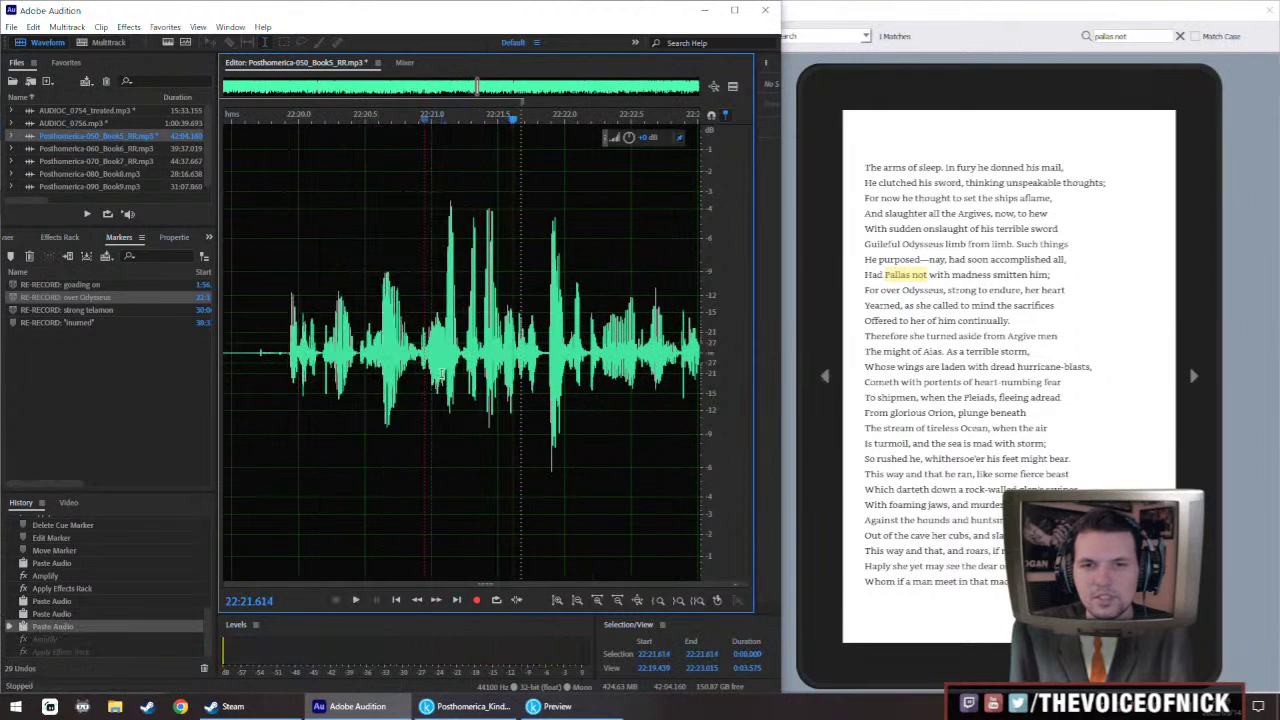
key(ctrl+z)
Return to AUDIOC_0754_treated.mp3, find a later cut point and copy the take from about 13:15.36 to 13:17.23
double_click(116, 110)
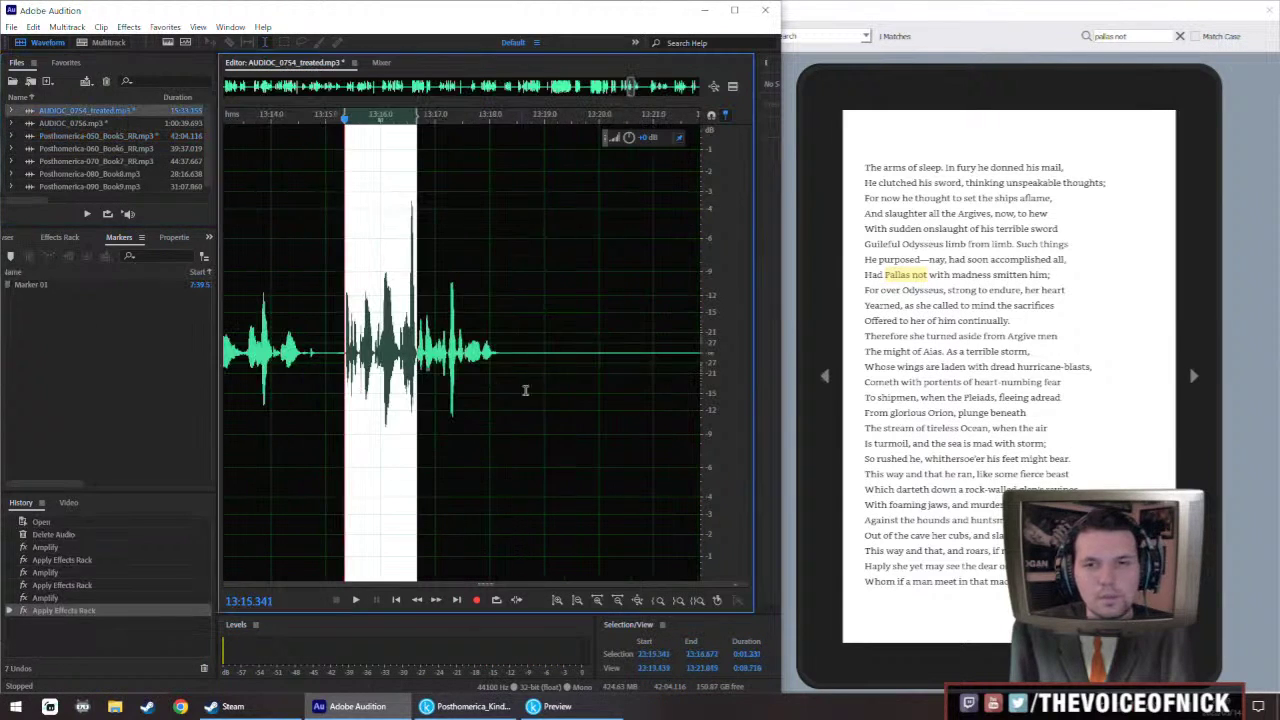
scroll(448, 385, up, 2)
click(363, 385)
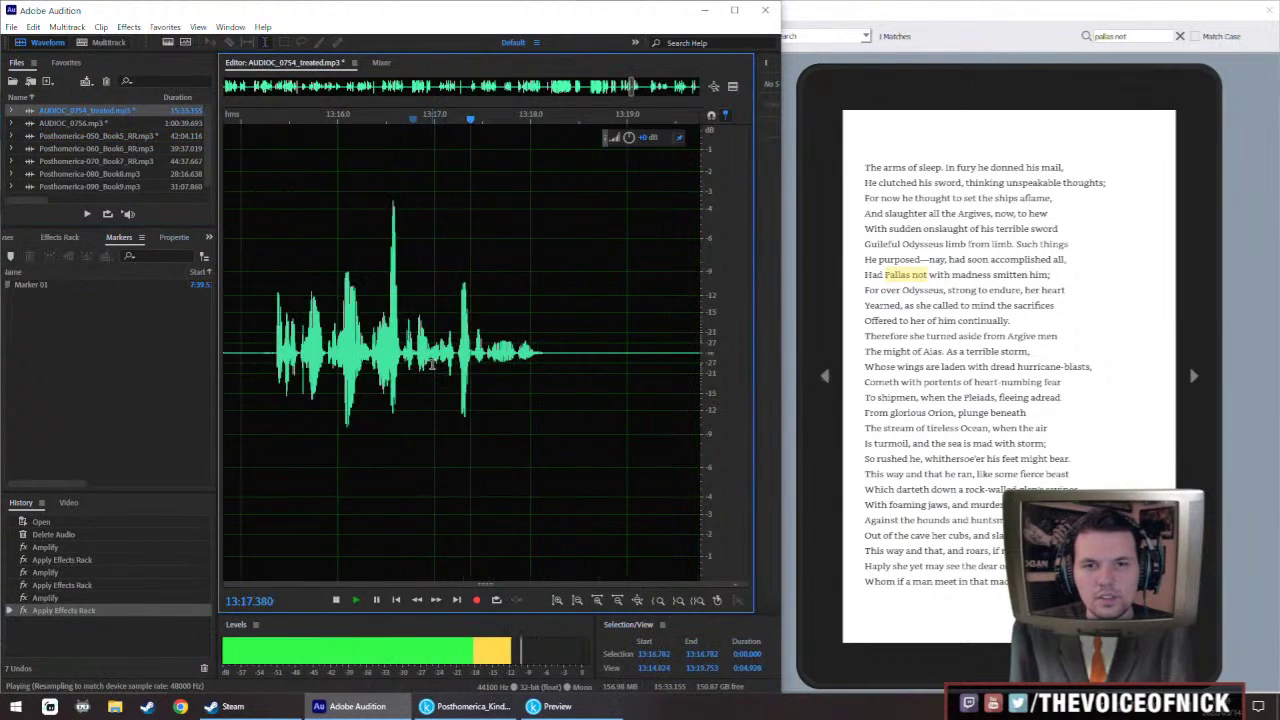
key(space)
key(space)
drag(456, 352, 277, 365)
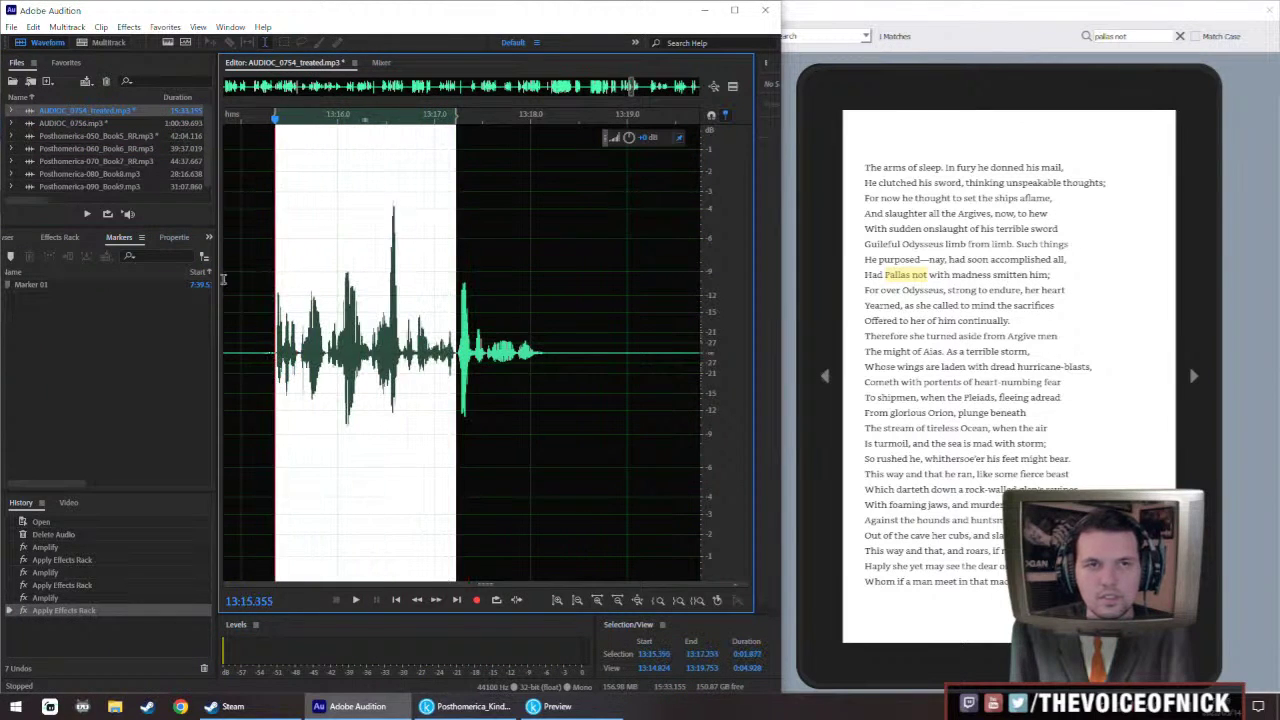
Paste the longer take over the original audio from about 22:19.91 to 22:21.79 in Posthomerica-050_Book5_RR.mp3
double_click(114, 131)
drag(455, 385, 563, 398)
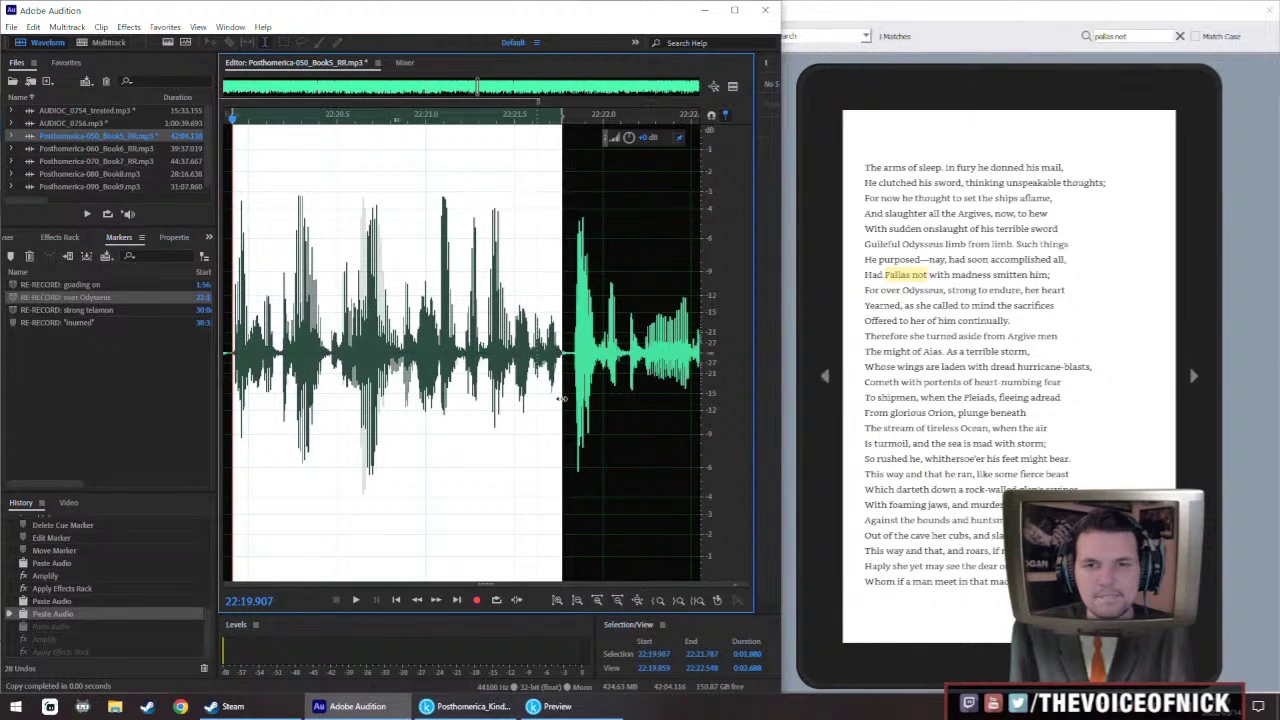
key(ctrl+v)
scroll(580, 300, down, 2)
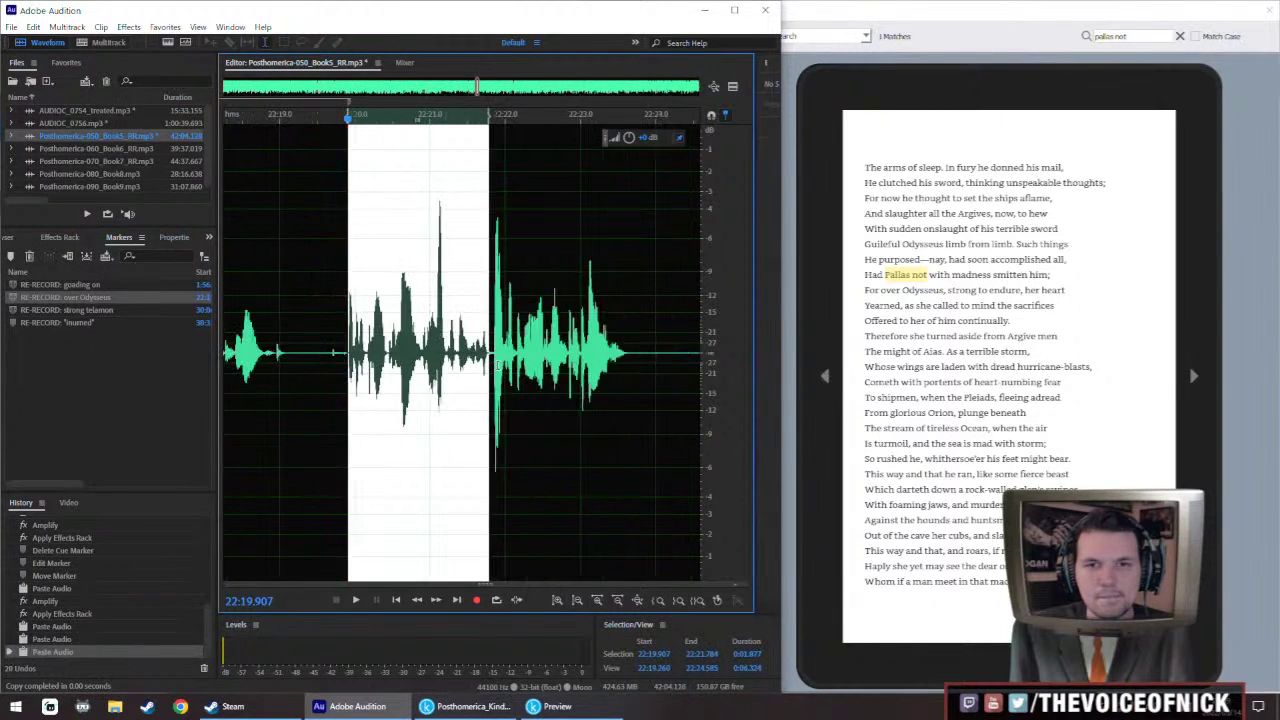
Raise the gain of the newly pasted take and play it through to about 22:24 to compare its level
drag(628, 137, 630, 137)
click(256, 358)
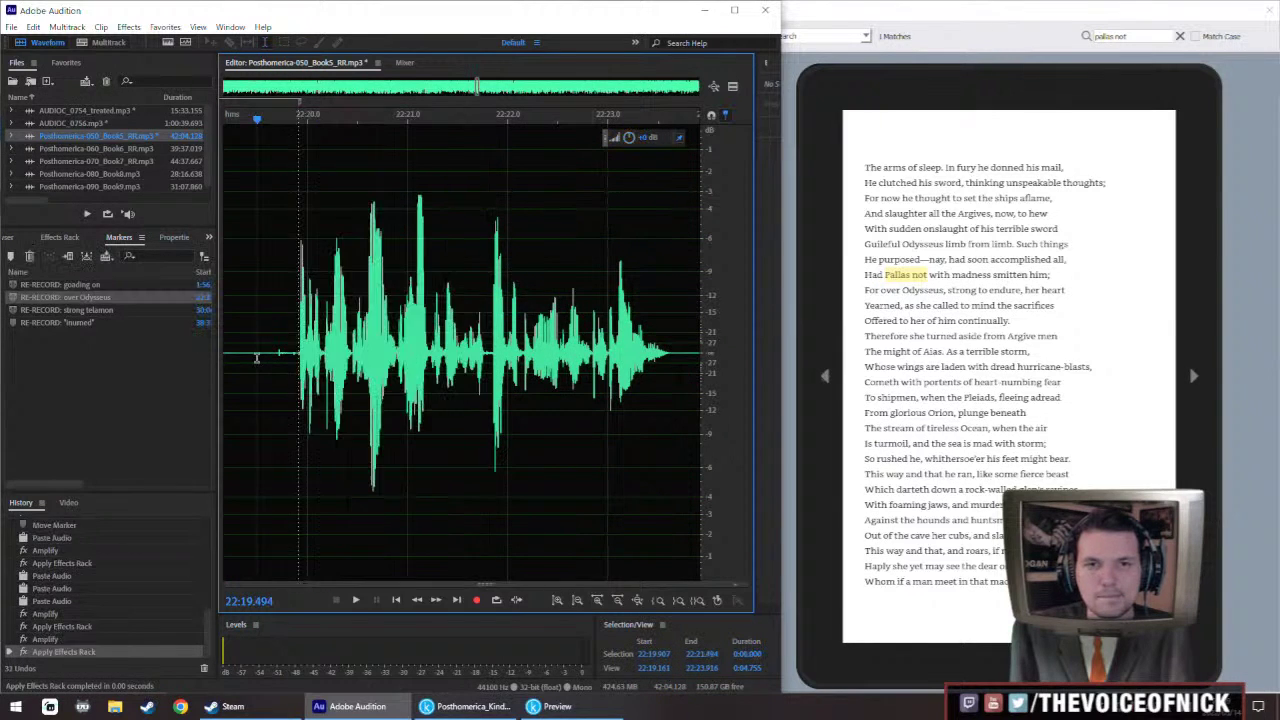
scroll(349, 358, down, 3)
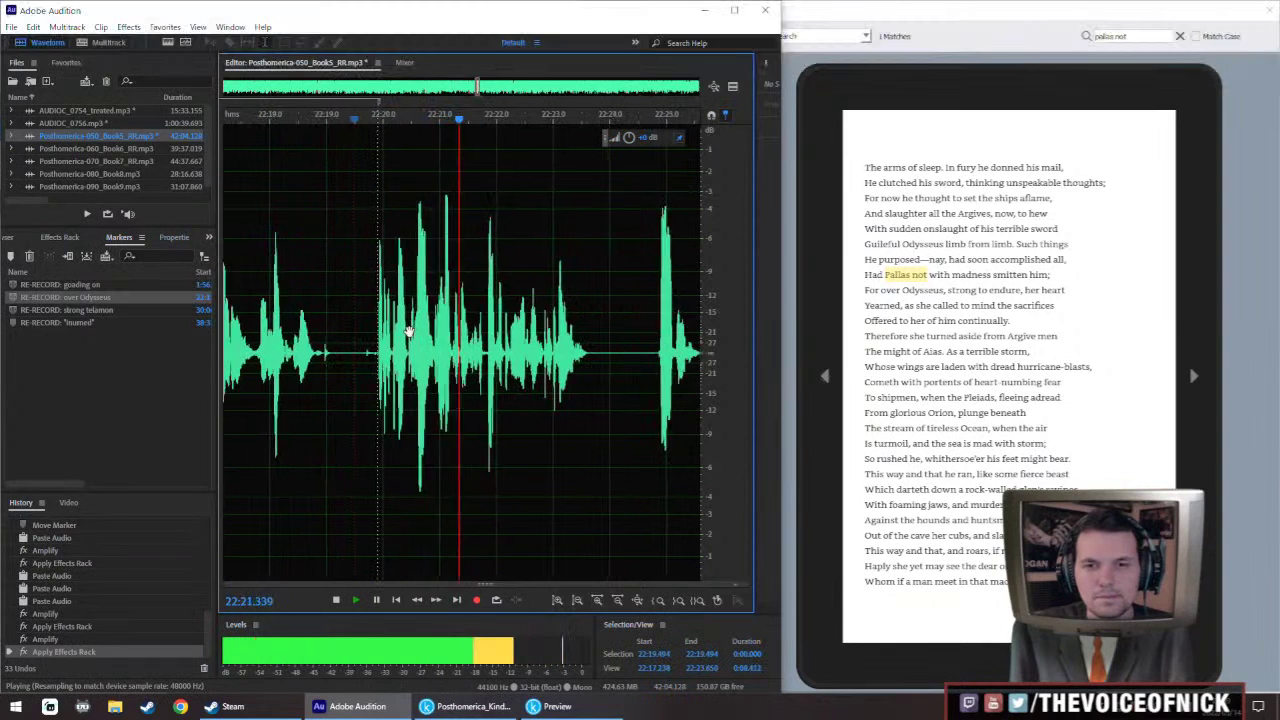
scroll(460, 350, up, 2)
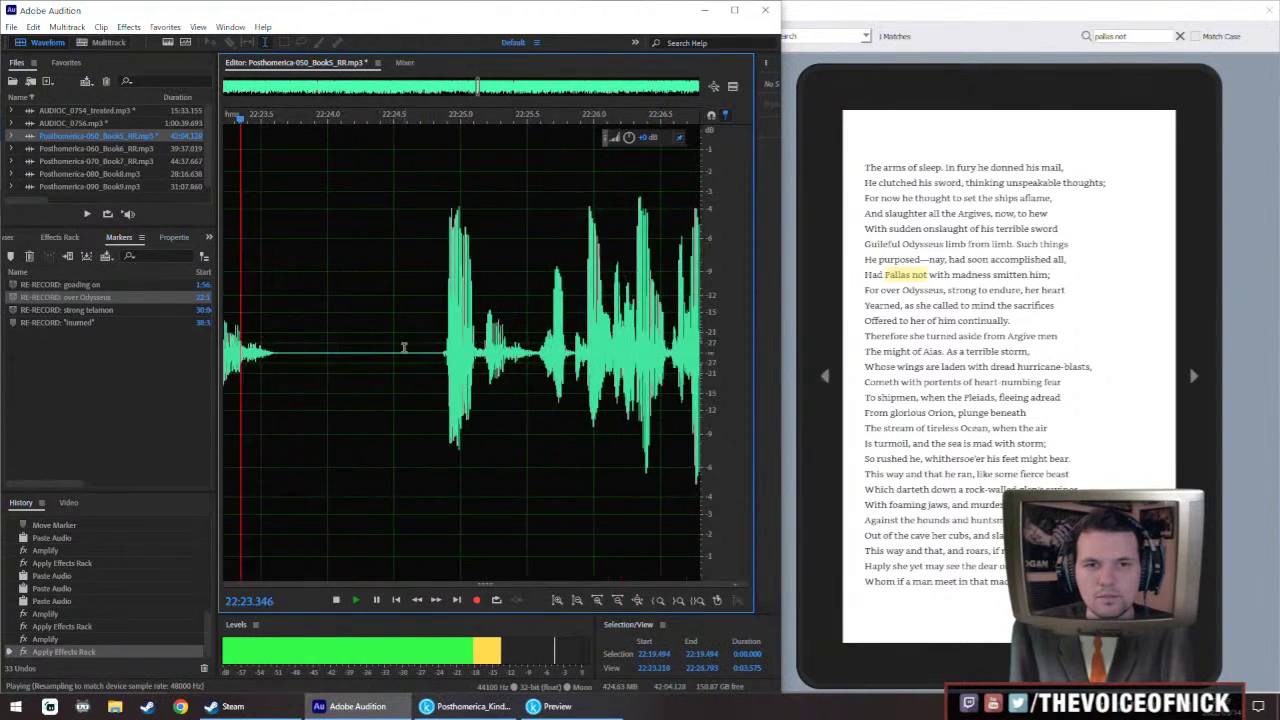
drag(504, 352, 550, 352)
key(space)
Select the pasted take from about 22:19.90 to 22:21.78 and boost its gain further
scroll(450, 353, down, 2)
drag(345, 355, 395, 355)
scroll(390, 355, up, 3)
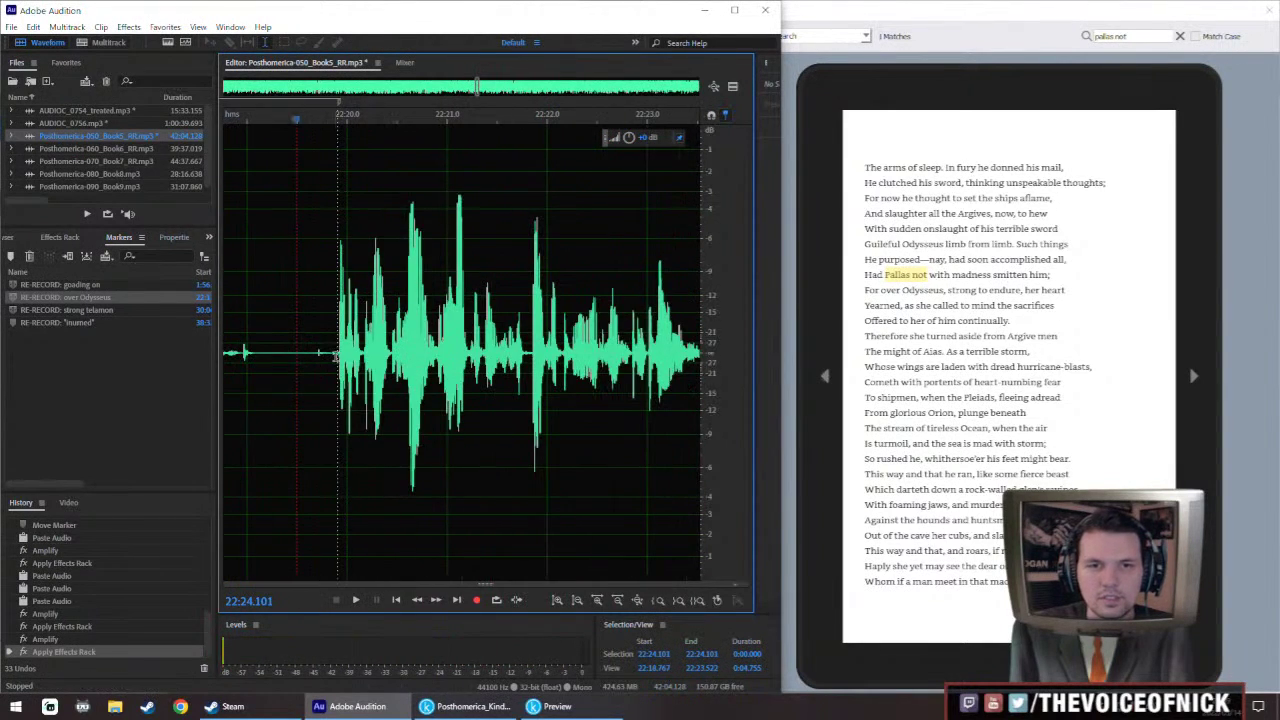
drag(338, 390, 526, 393)
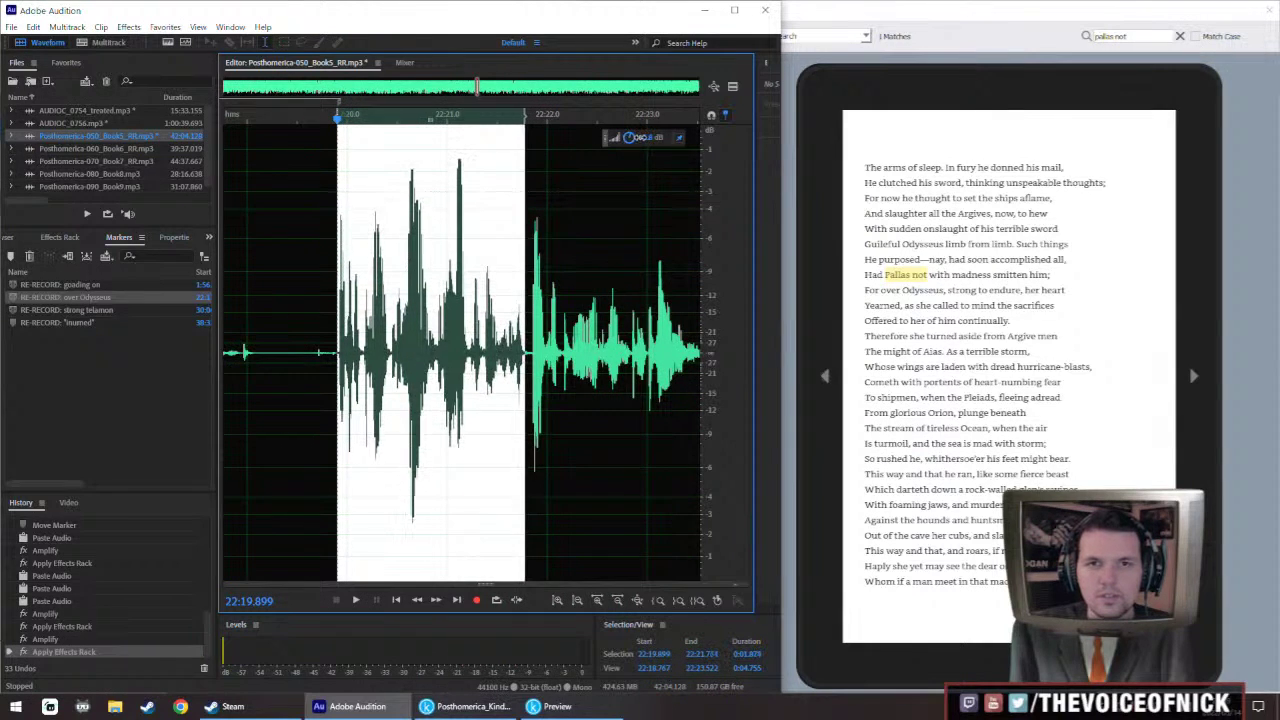
Play the edited passage and the lines following it, and replay it from about 22:20 to check the level match
click(308, 320)
key(space)
scroll(542, 353, down, 3)
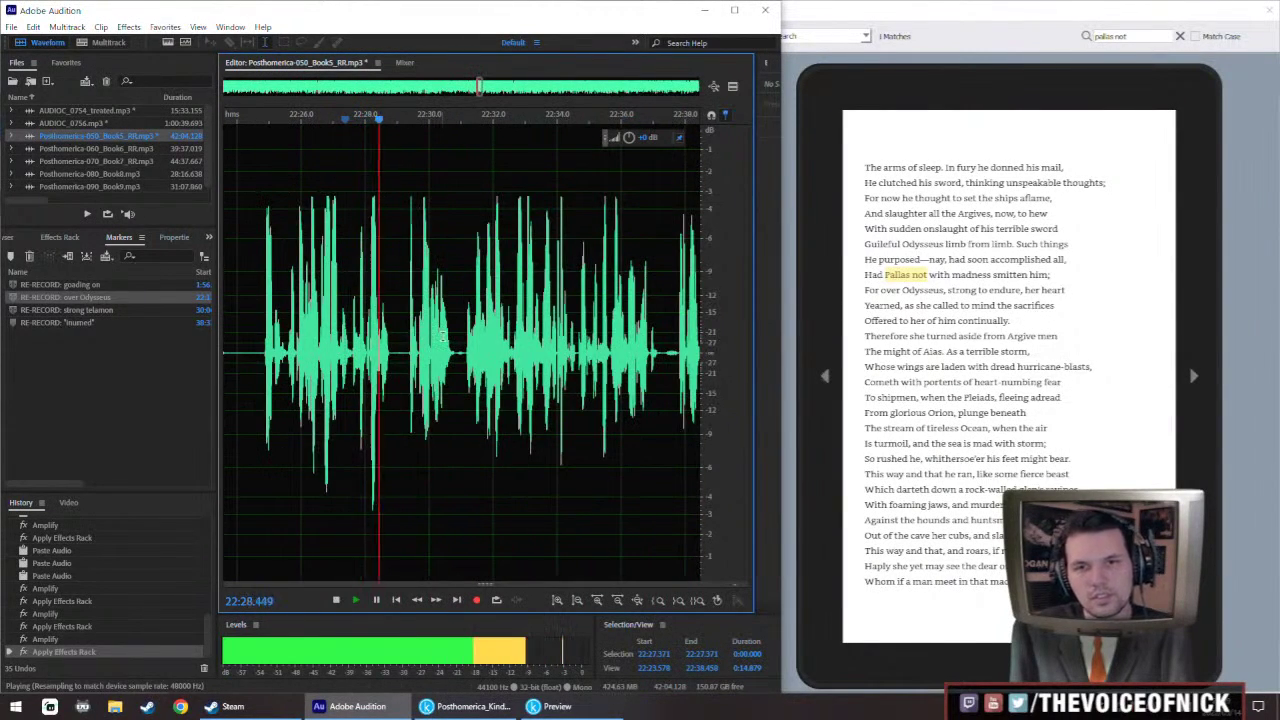
scroll(551, 340, down, 2)
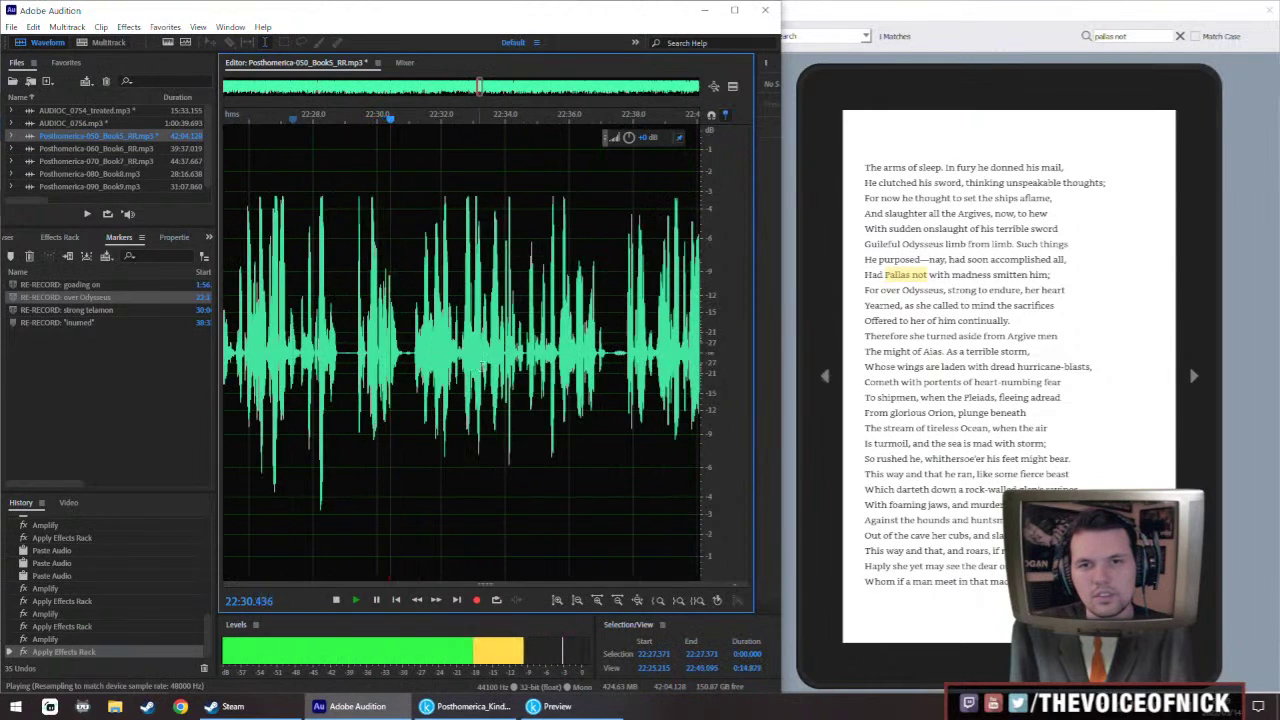
scroll(482, 363, up, 1)
key(ctrl+Left)
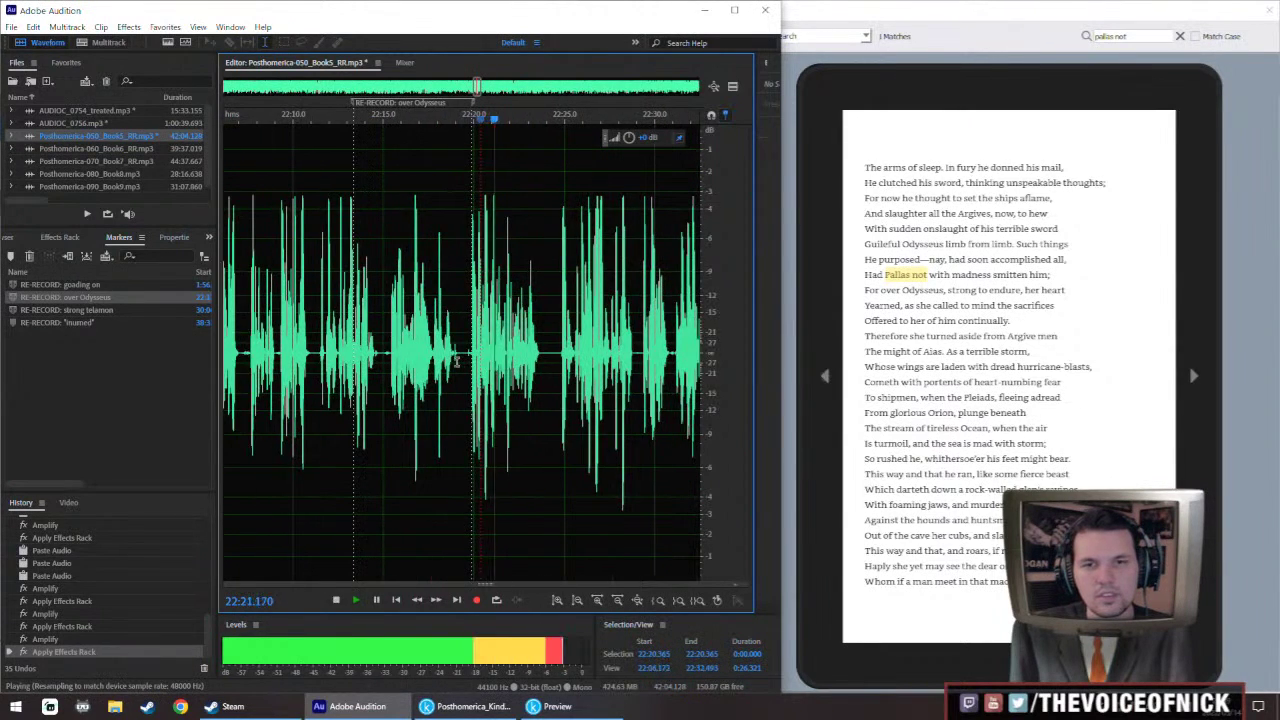
Trim a sliver of the pause before the line at about 22:15.3 and play through to about 22:20.7 to check the timing
shift+click(335, 340)
scroll(395, 338, up, 3)
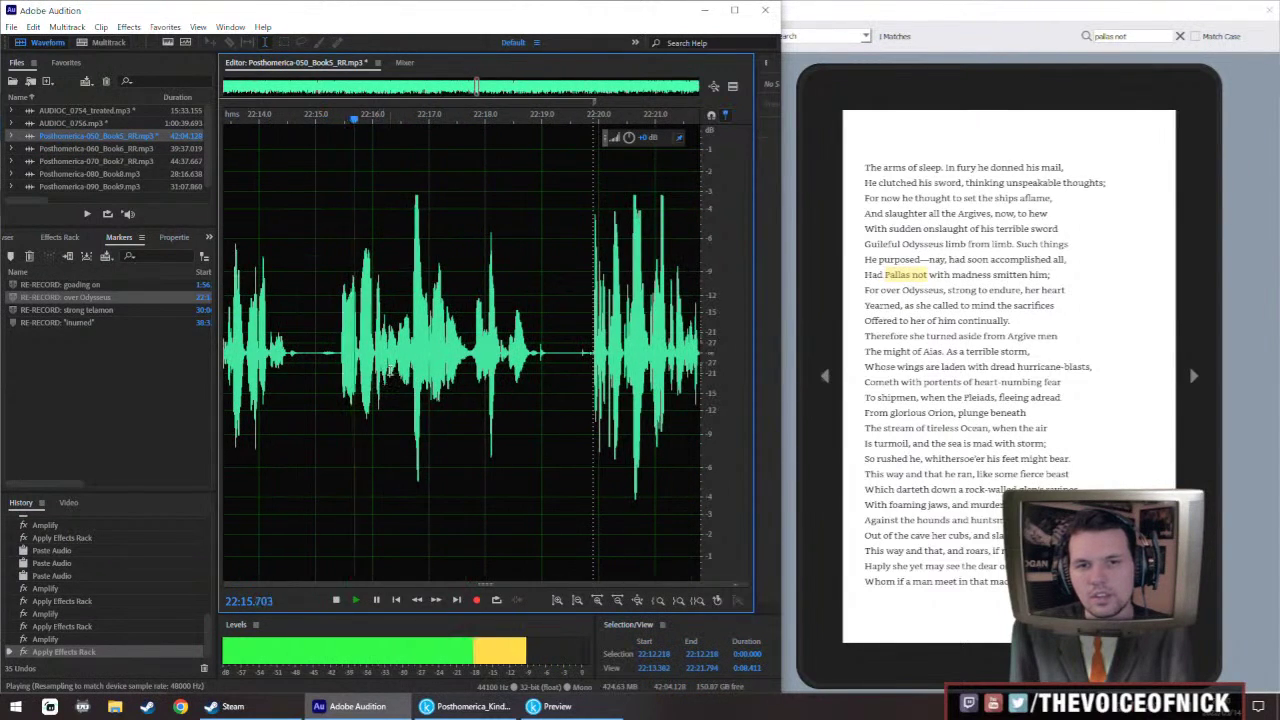
scroll(373, 362, up, 1)
click(335, 377)
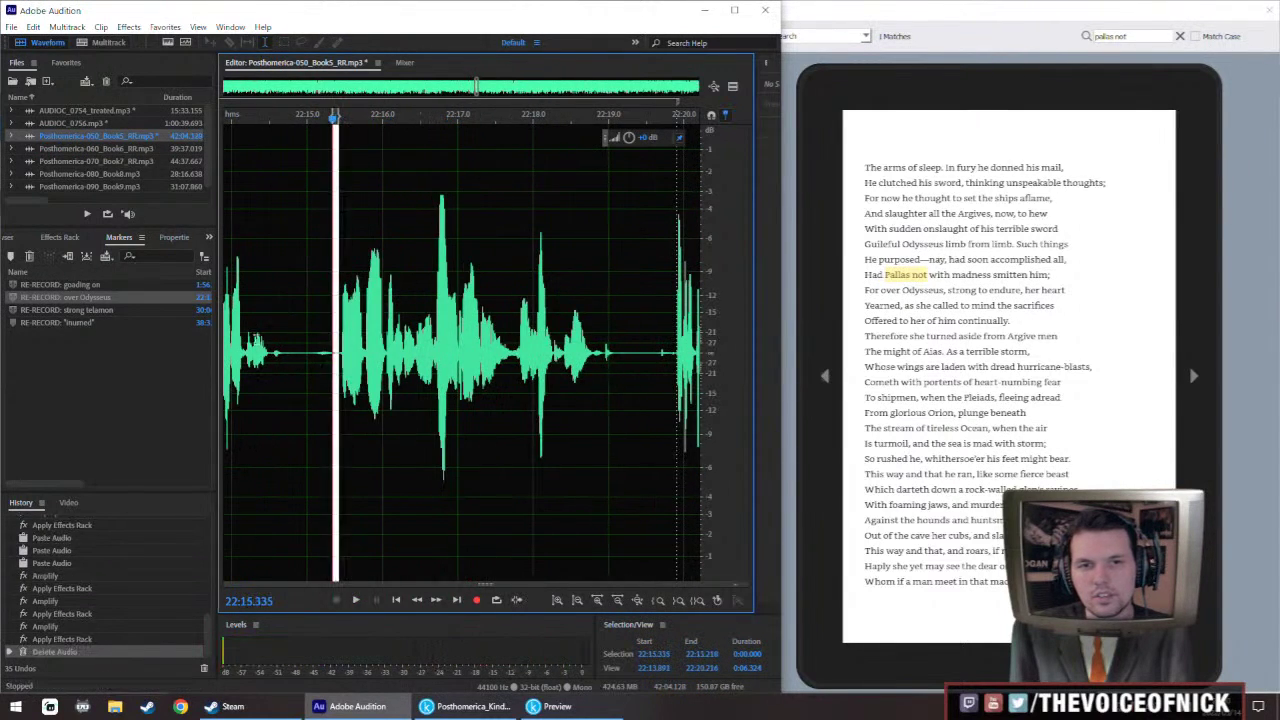
click(255, 343)
key(space)
scroll(318, 352, down, 2)
scroll(362, 372, up, 1)
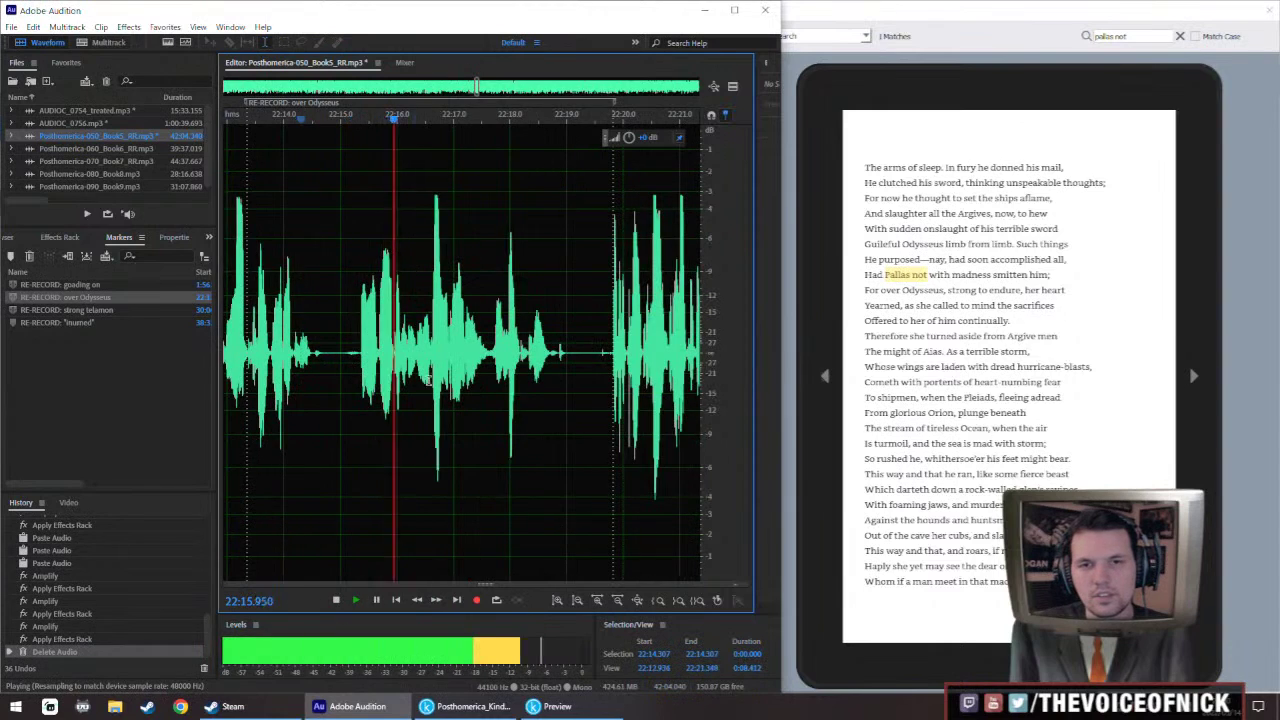
scroll(563, 354, down, 1)
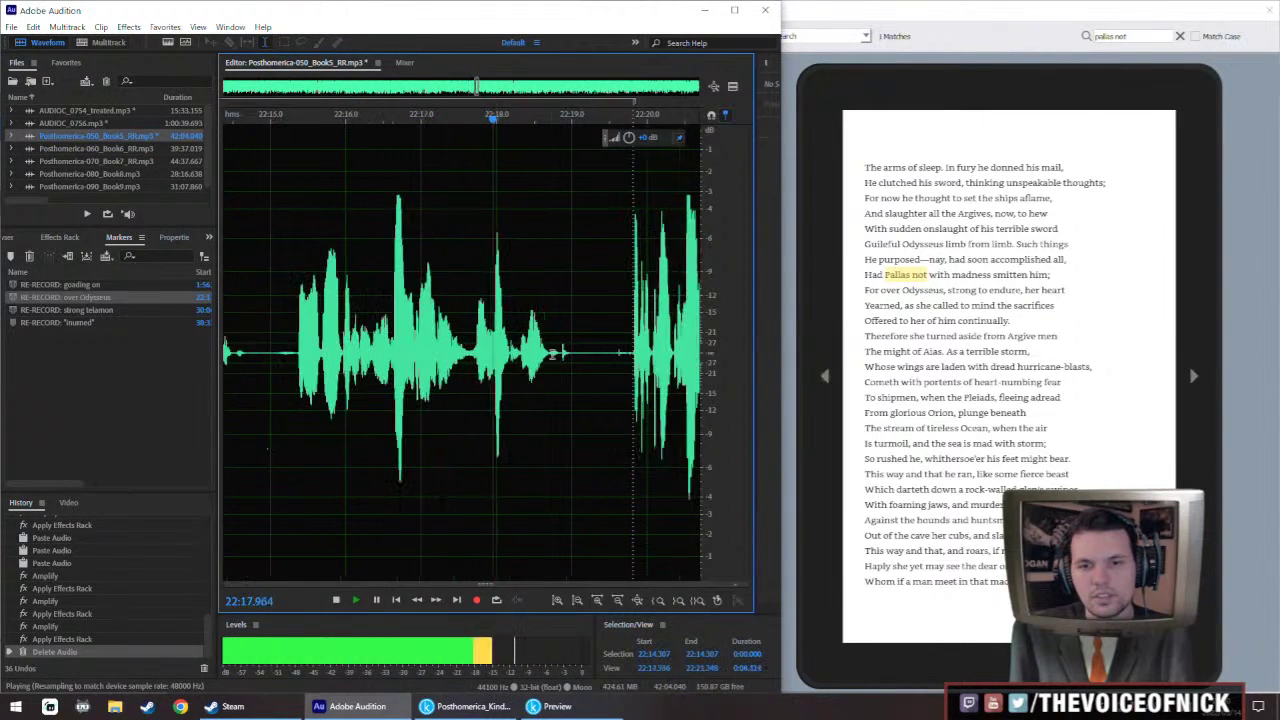
scroll(551, 354, down, 1)
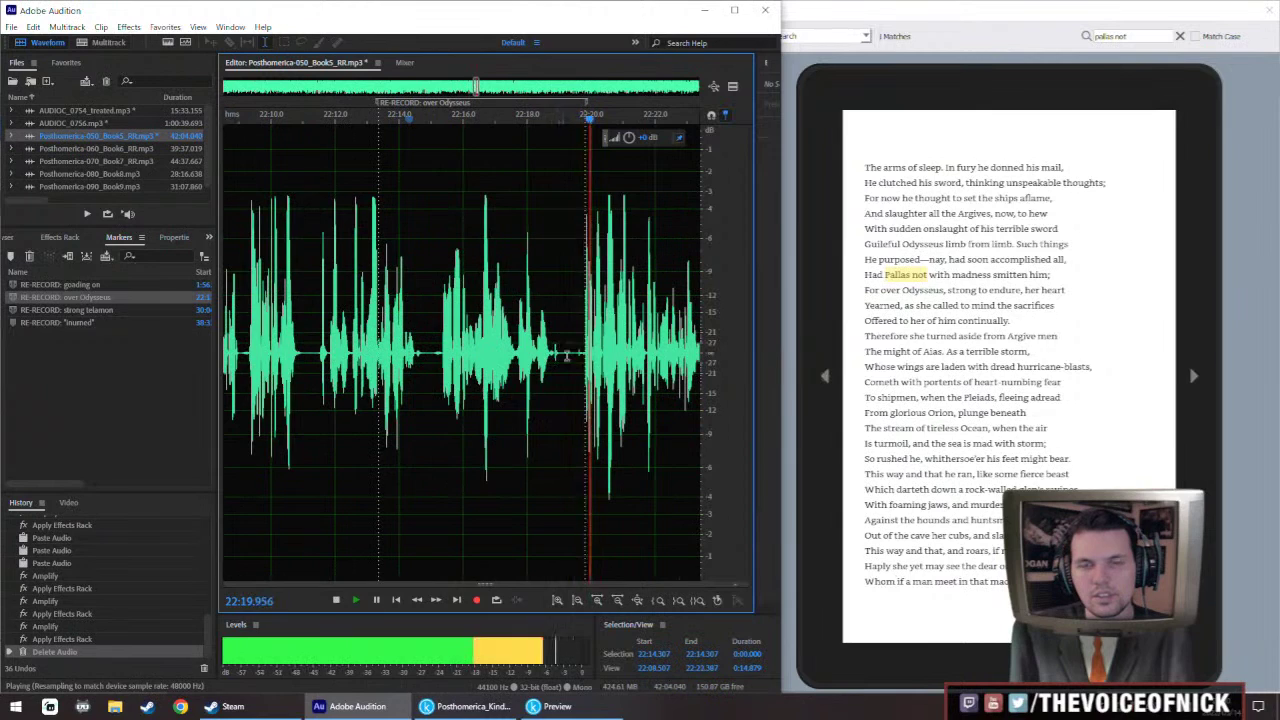
key(space)
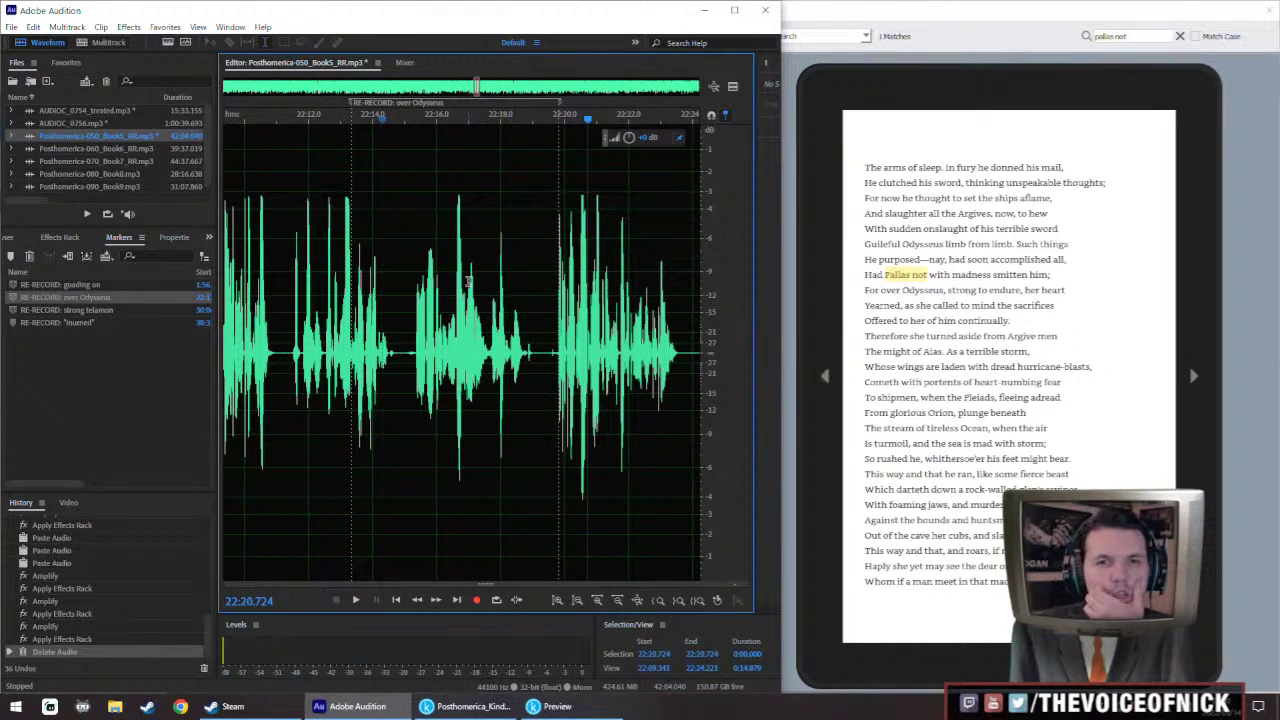
In AUDIOC_0754_treated.mp3, play the take near 13:12 and copy the phrase from about 13:11.2 to 13:15.7
double_click(118, 110)
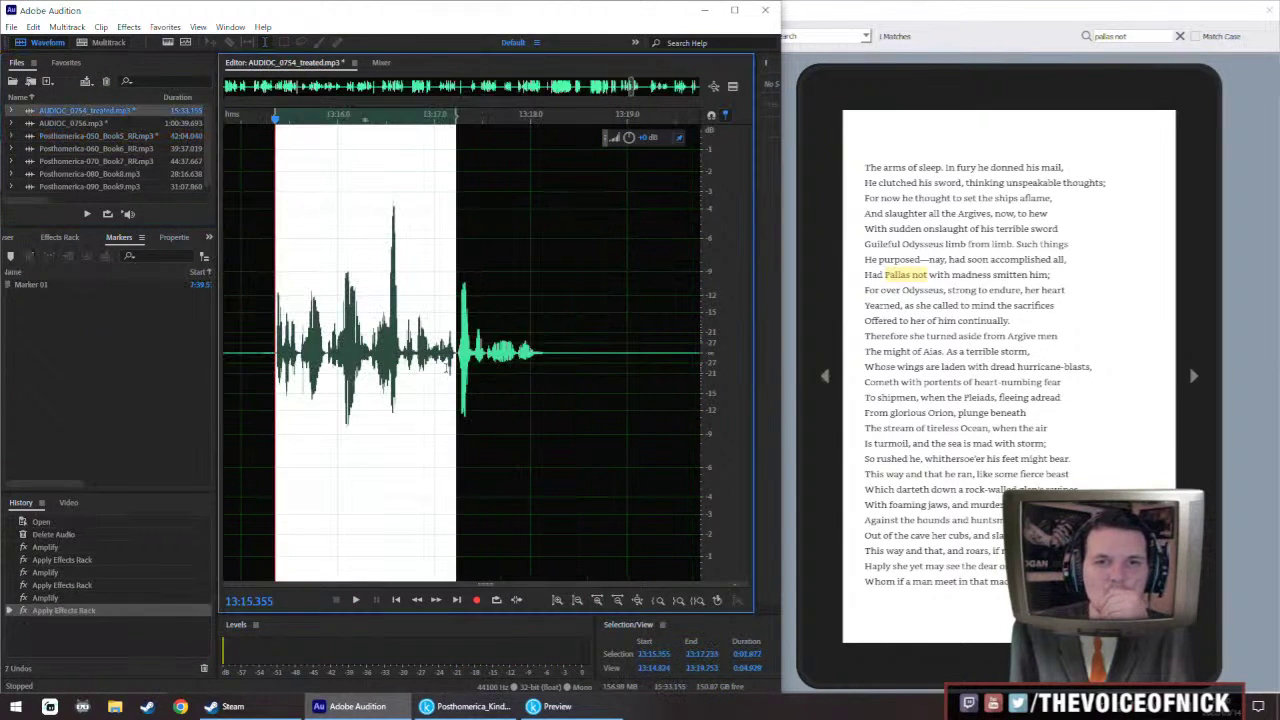
scroll(523, 328, down, 5)
click(375, 359)
key(space)
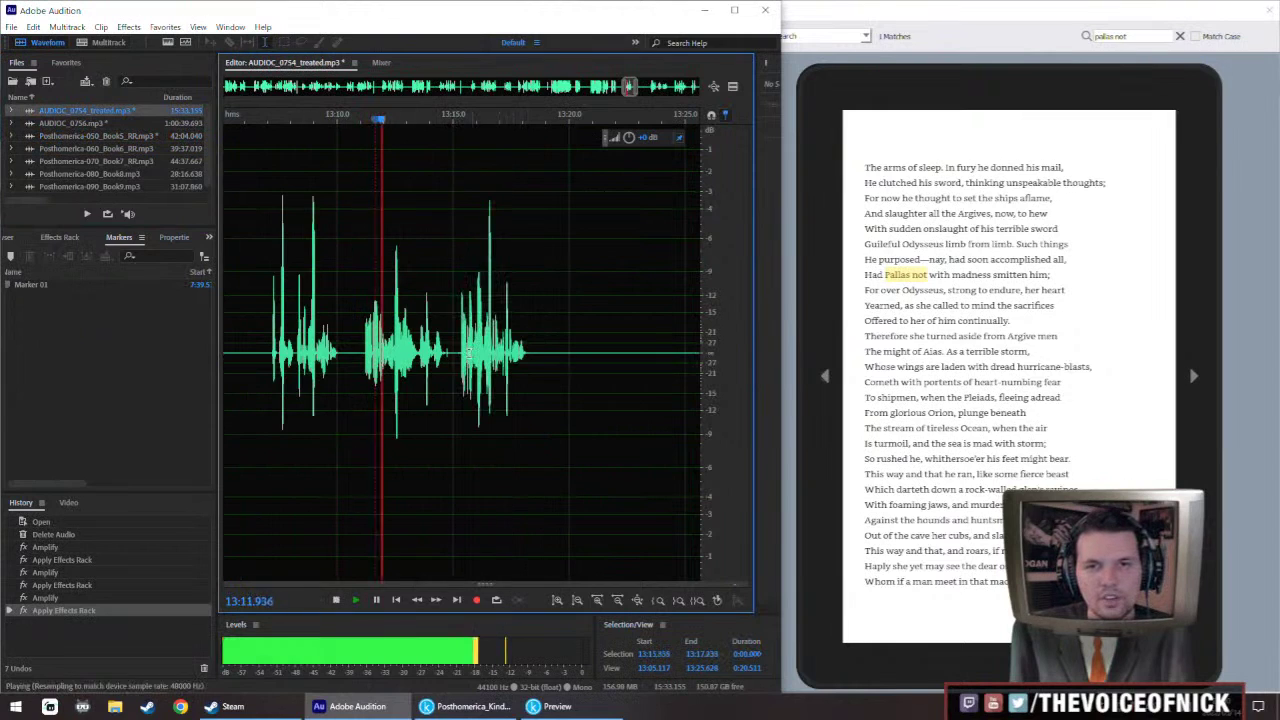
scroll(423, 378, up, 3)
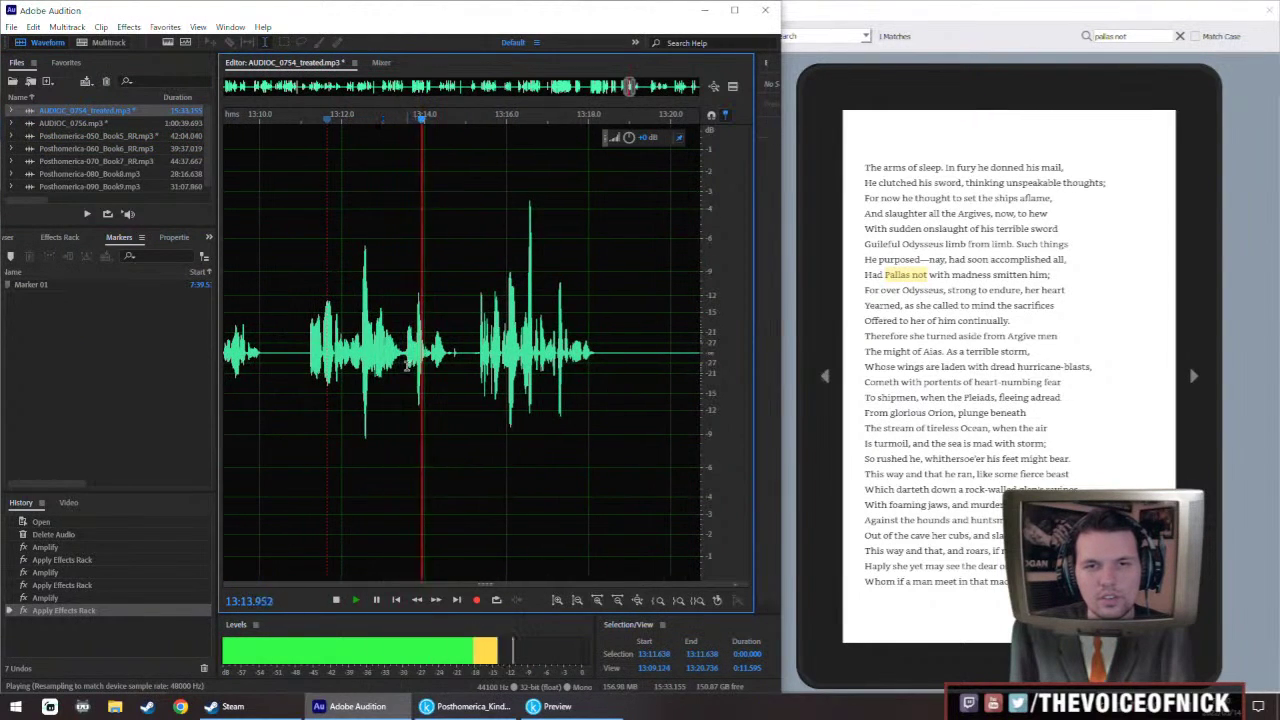
drag(457, 355, 372, 355)
drag(480, 354, 312, 378)
key(ctrl+c)
click(307, 380)
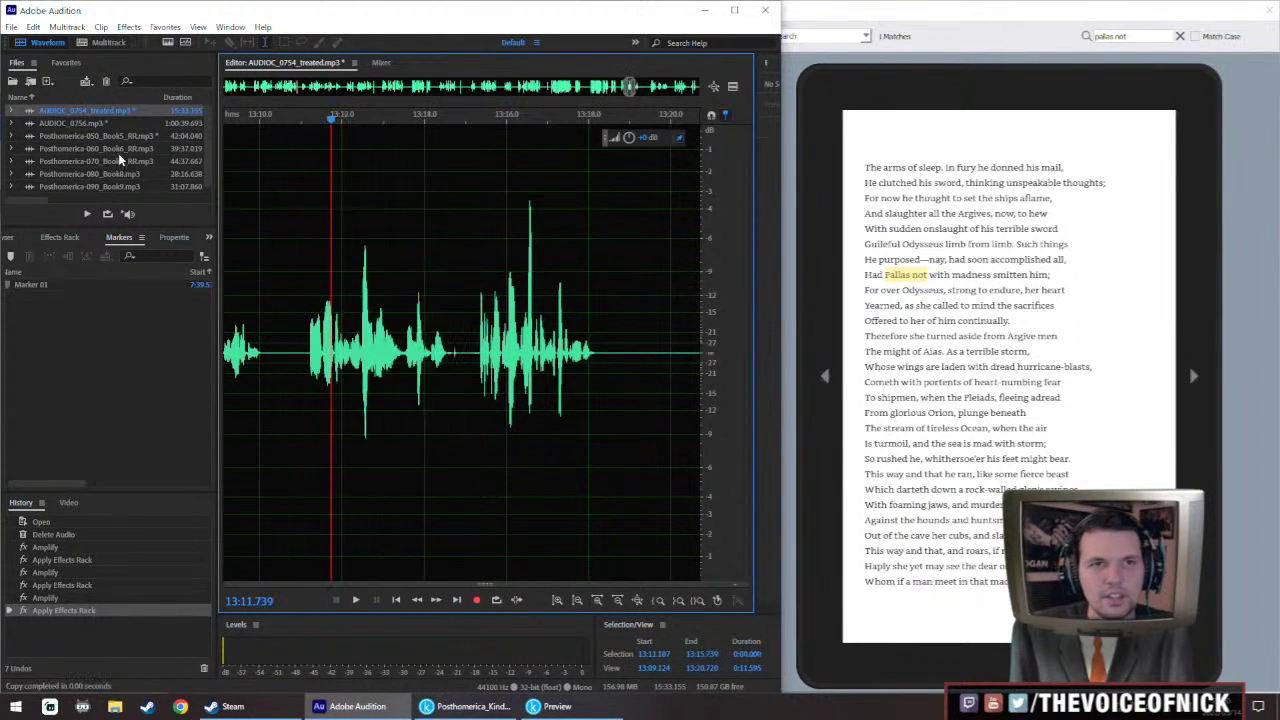
Paste the copied phrase over the line starting at about 22:15.36 in Posthomerica-050_Book5_RR.mp3, shorten the pause before it, and play it
click(112, 135)
key(Delete)
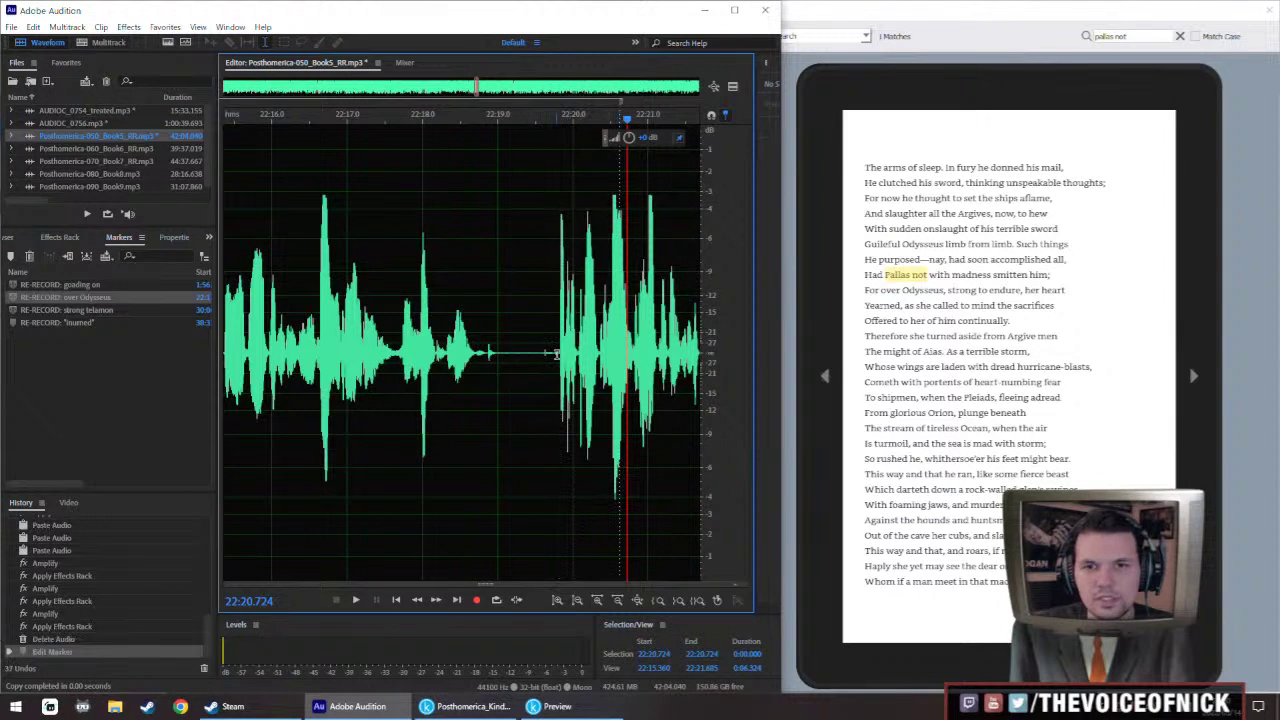
drag(560, 353, 426, 409)
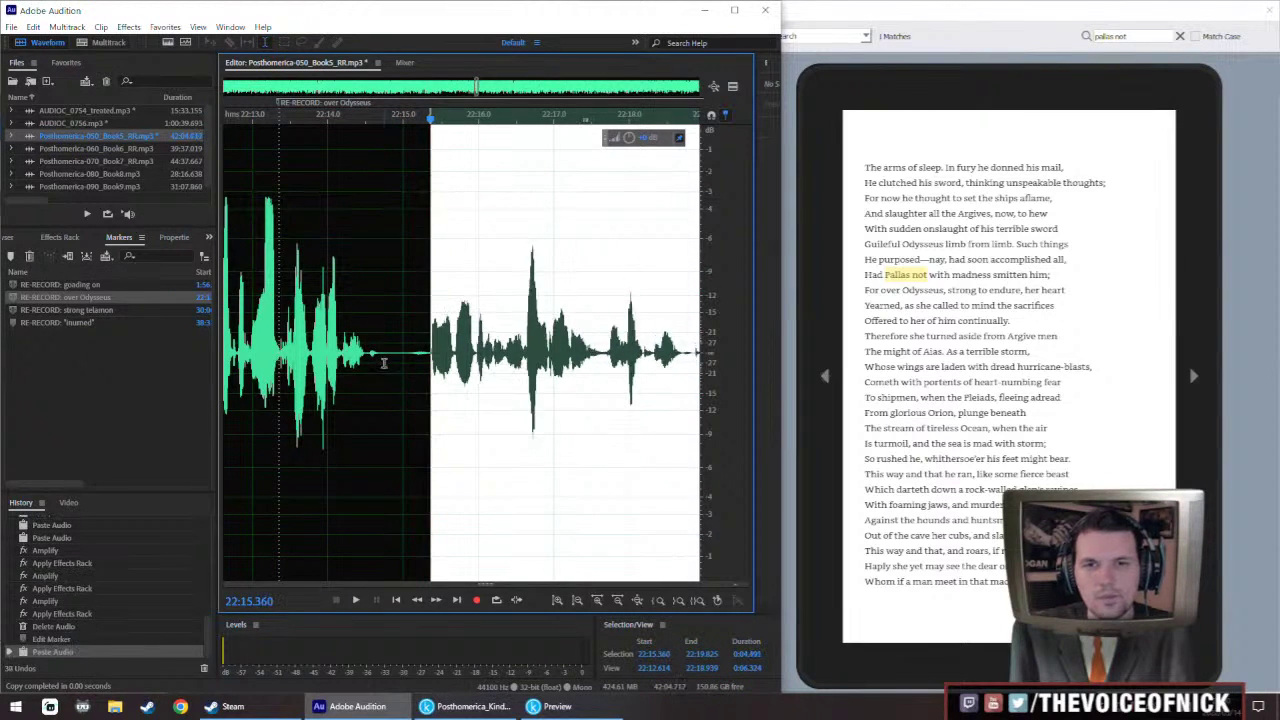
click(388, 373)
key(ctrl+v)
key(Delete)
key(space)
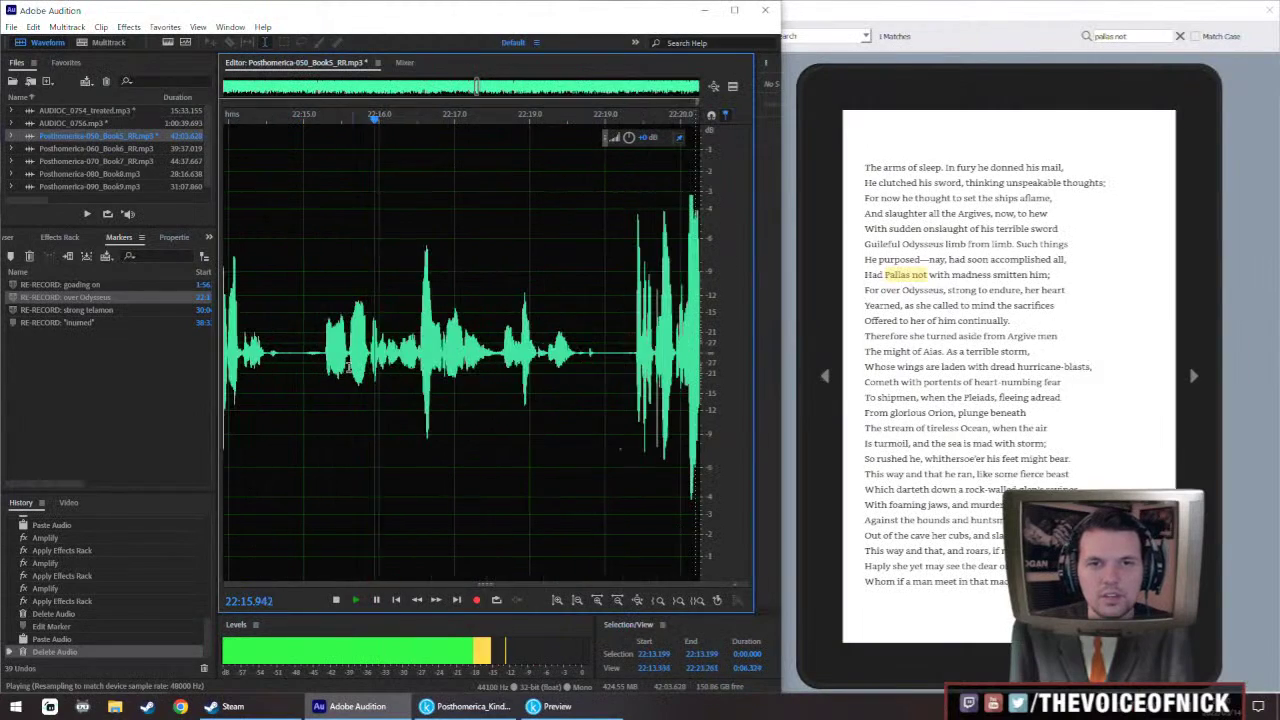
Select the pasted phrase from about 22:15.27 to 22:18.98, raise its gain by about 5.4 dB, and apply the effects rack
drag(322, 351, 603, 388)
key(space)
drag(632, 135, 661, 140)
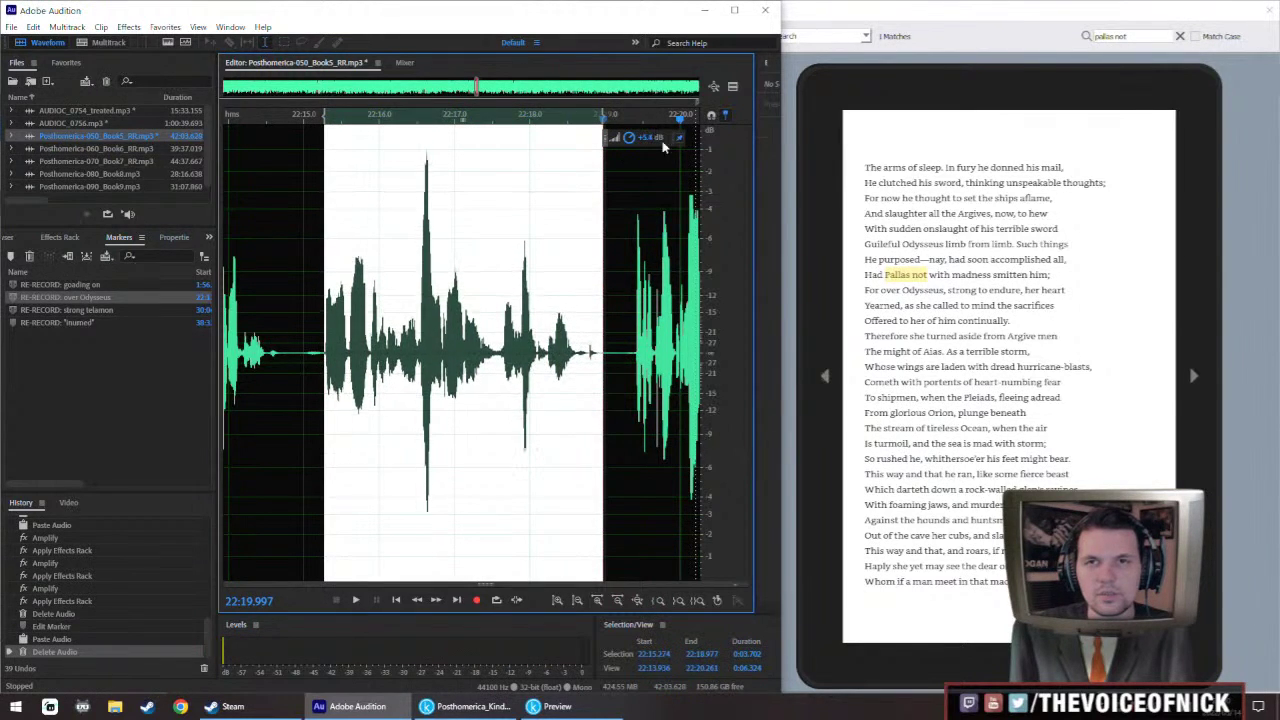
key(F1)
scroll(415, 270, down, 6)
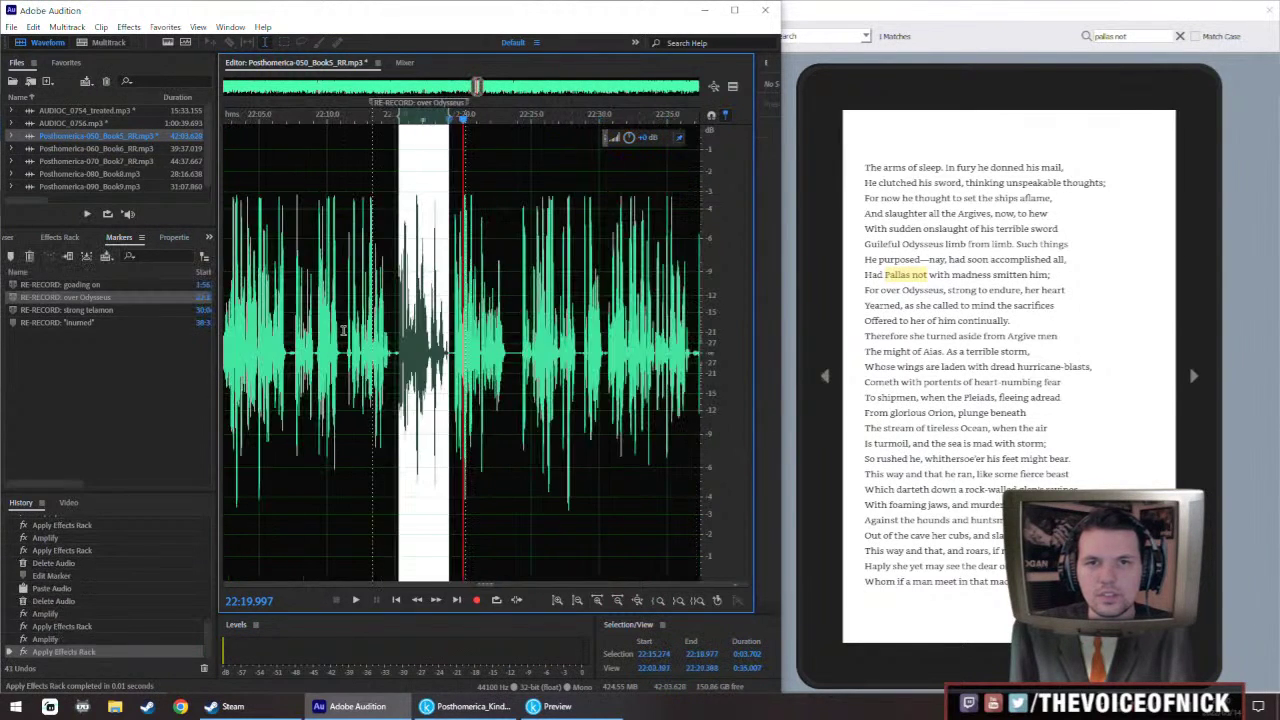
Play the edited passage from about 22:11 to 22:25, and replay it from about 22:13 to check level and pacing
click(344, 331)
key(space)
scroll(360, 300, down, 10)
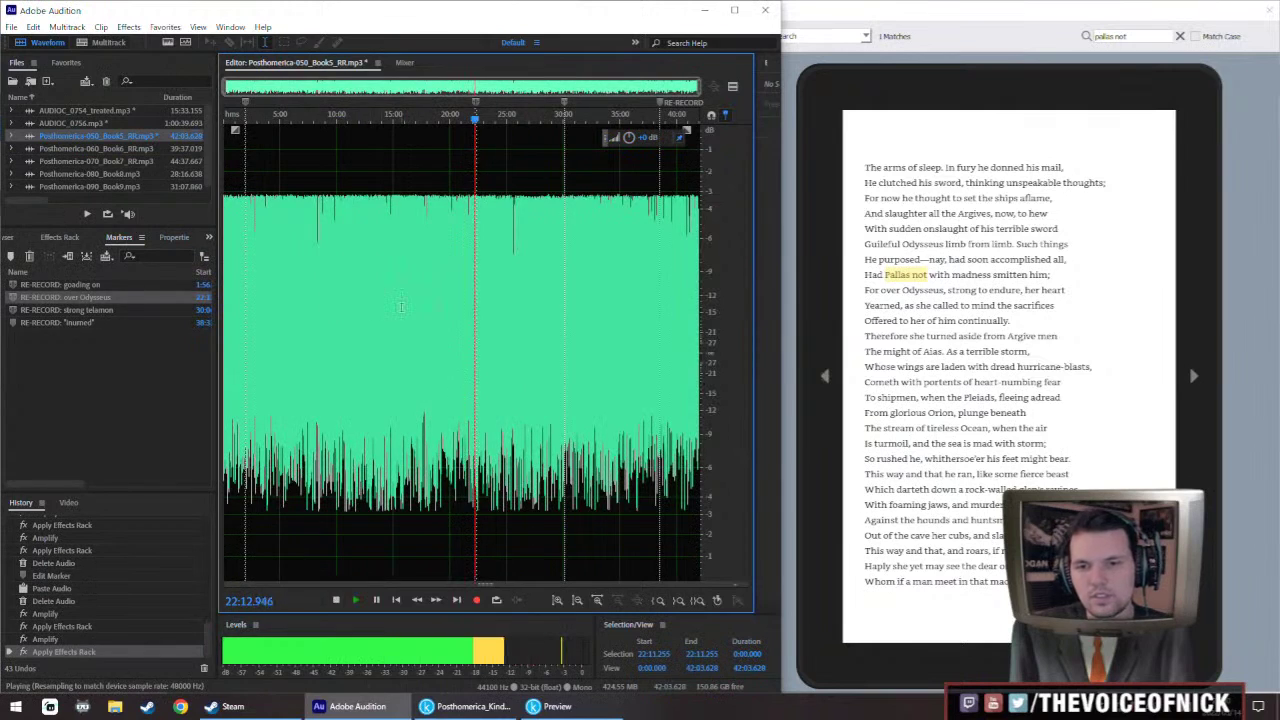
scroll(405, 308, up, 5)
scroll(418, 309, down, 5)
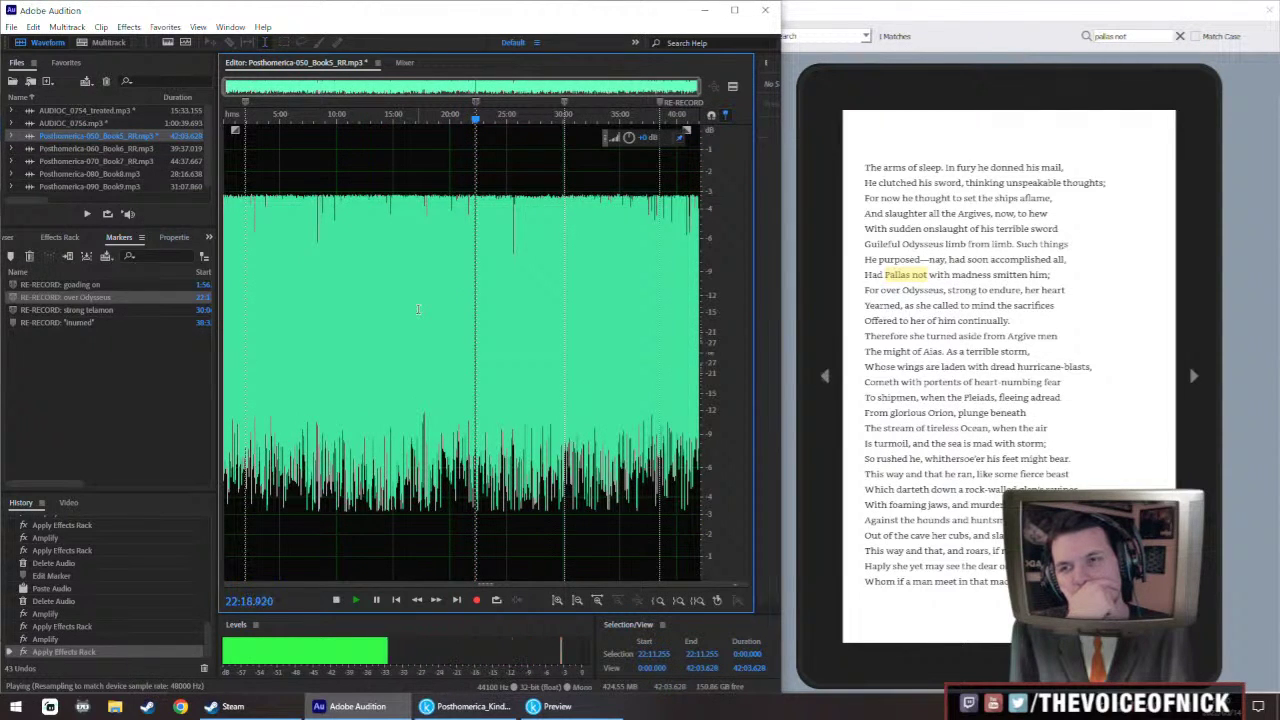
scroll(418, 310, up, 10)
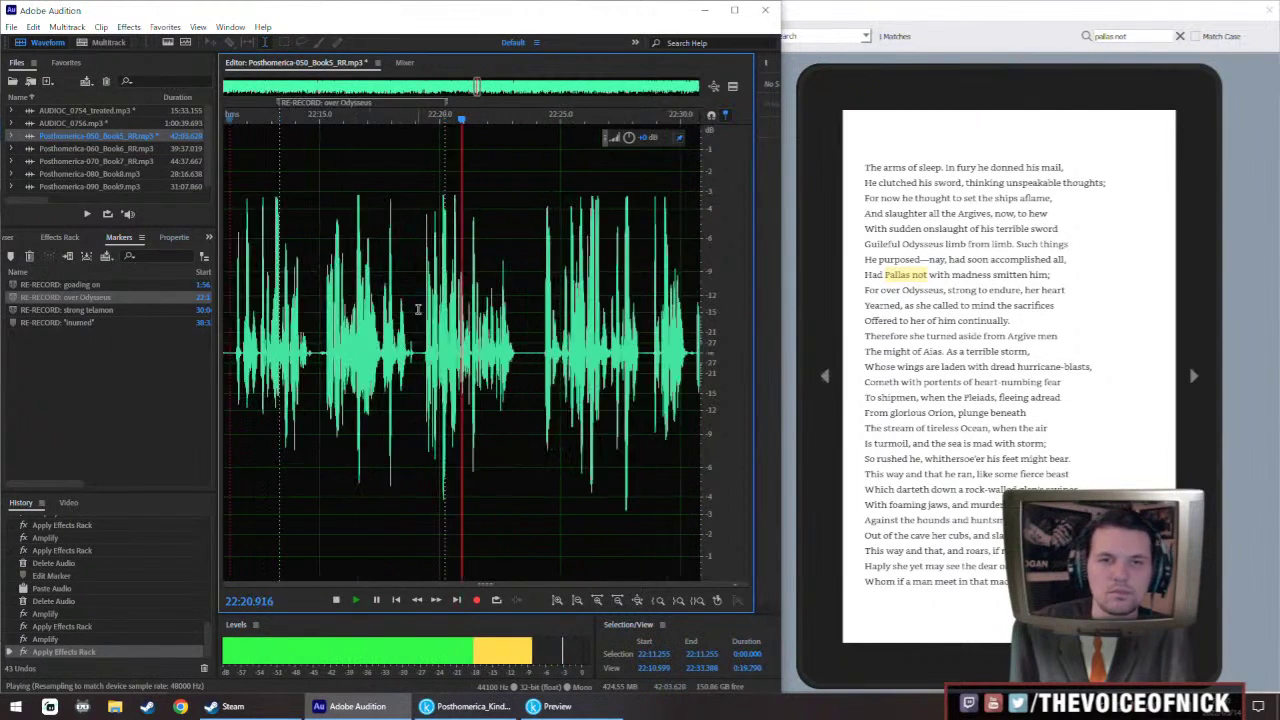
scroll(447, 307, down, 2)
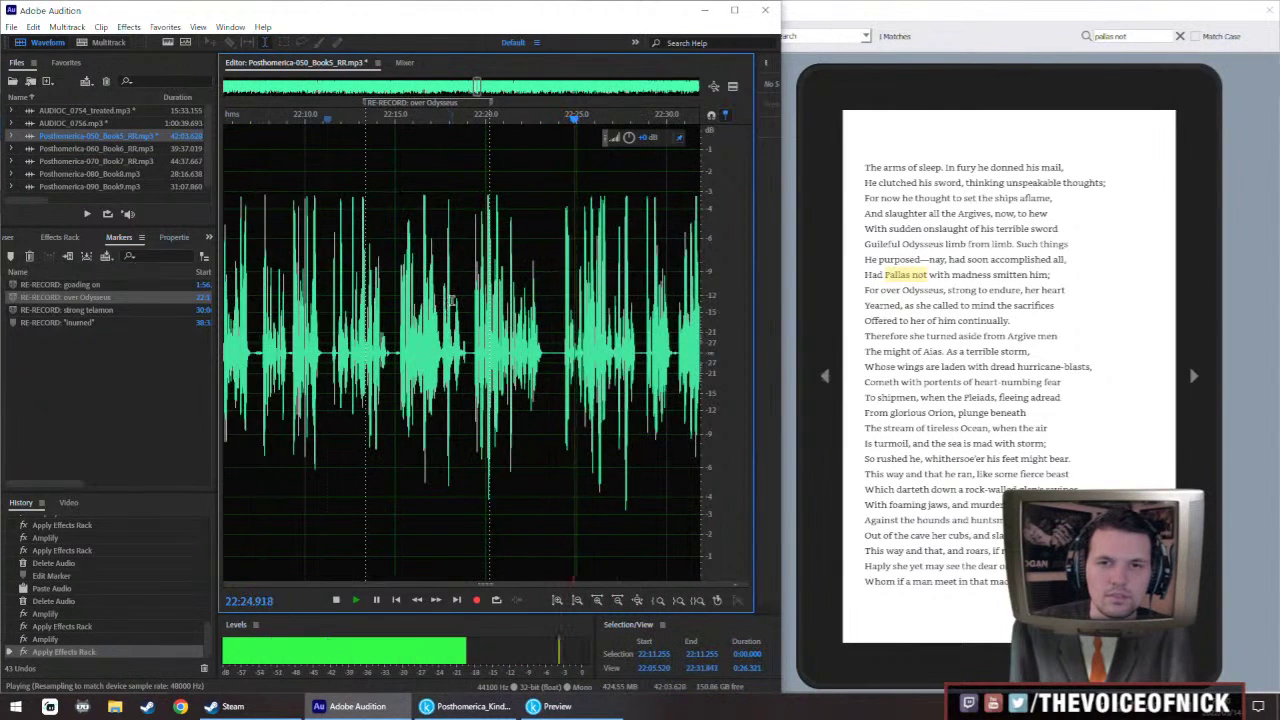
scroll(393, 335, left, 1)
key(space)
key(space)
scroll(400, 340, up, 3)
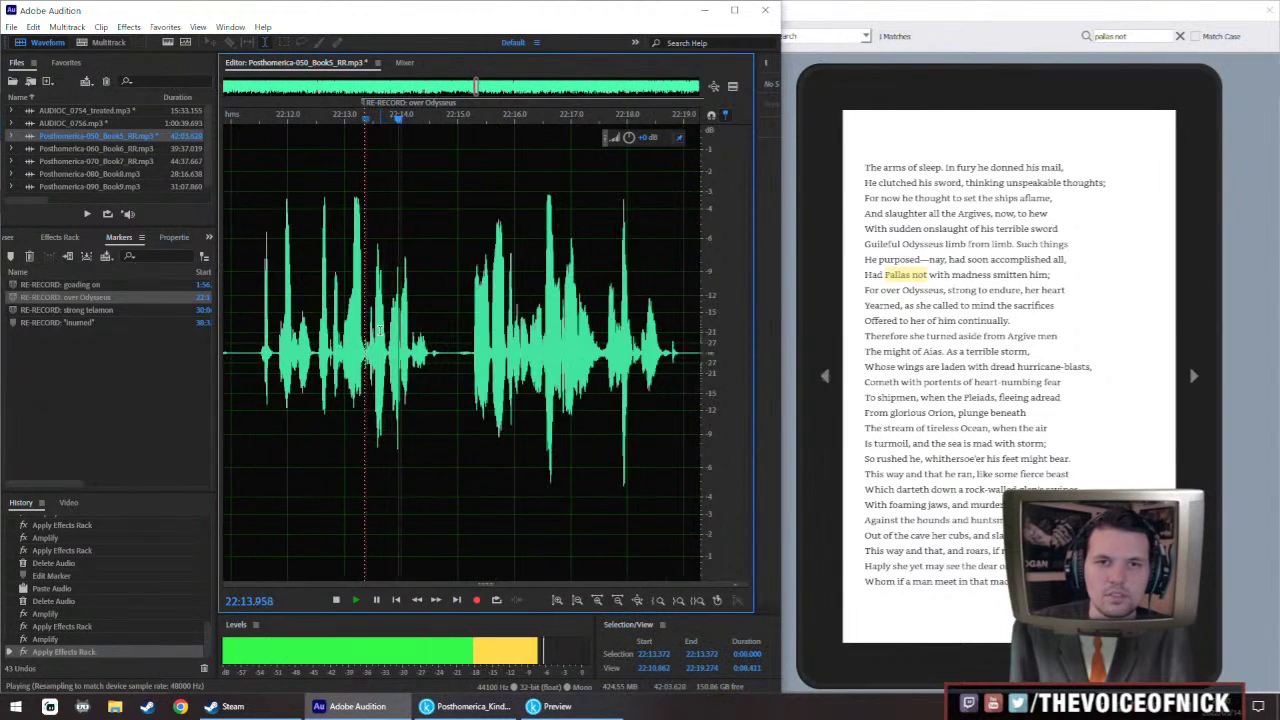
scroll(445, 368, down, 2)
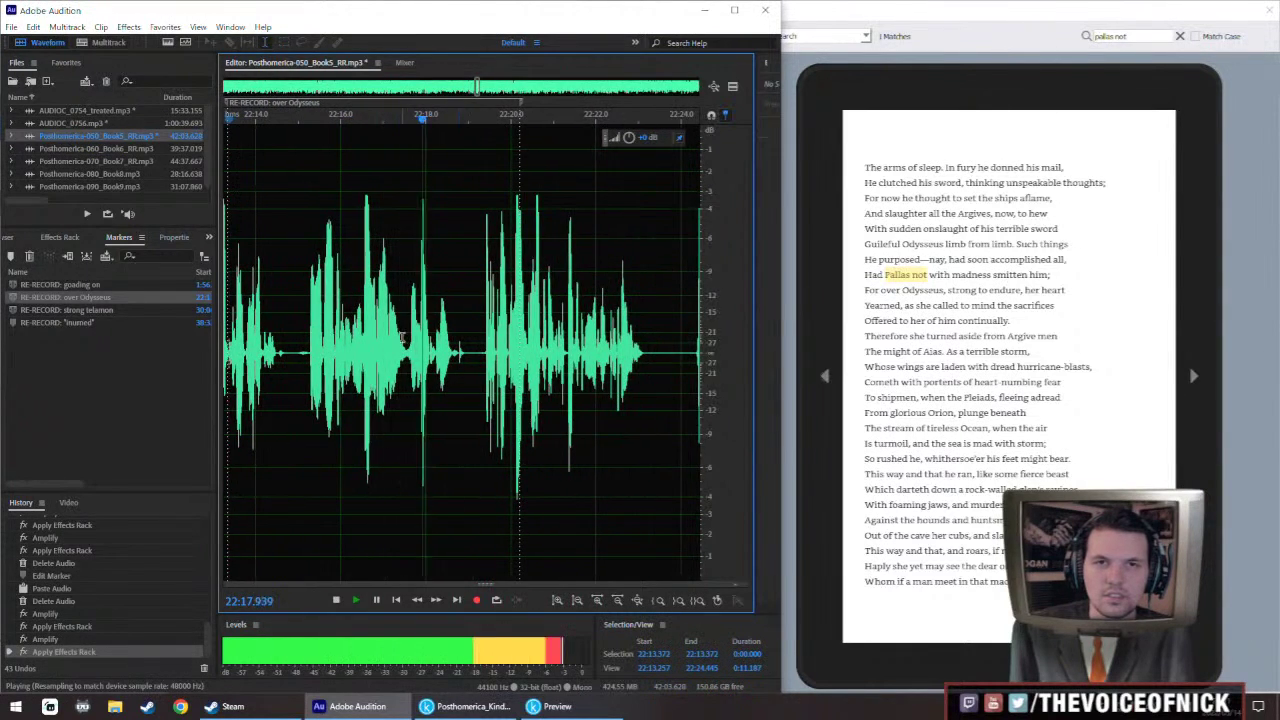
scroll(405, 340, down, 2)
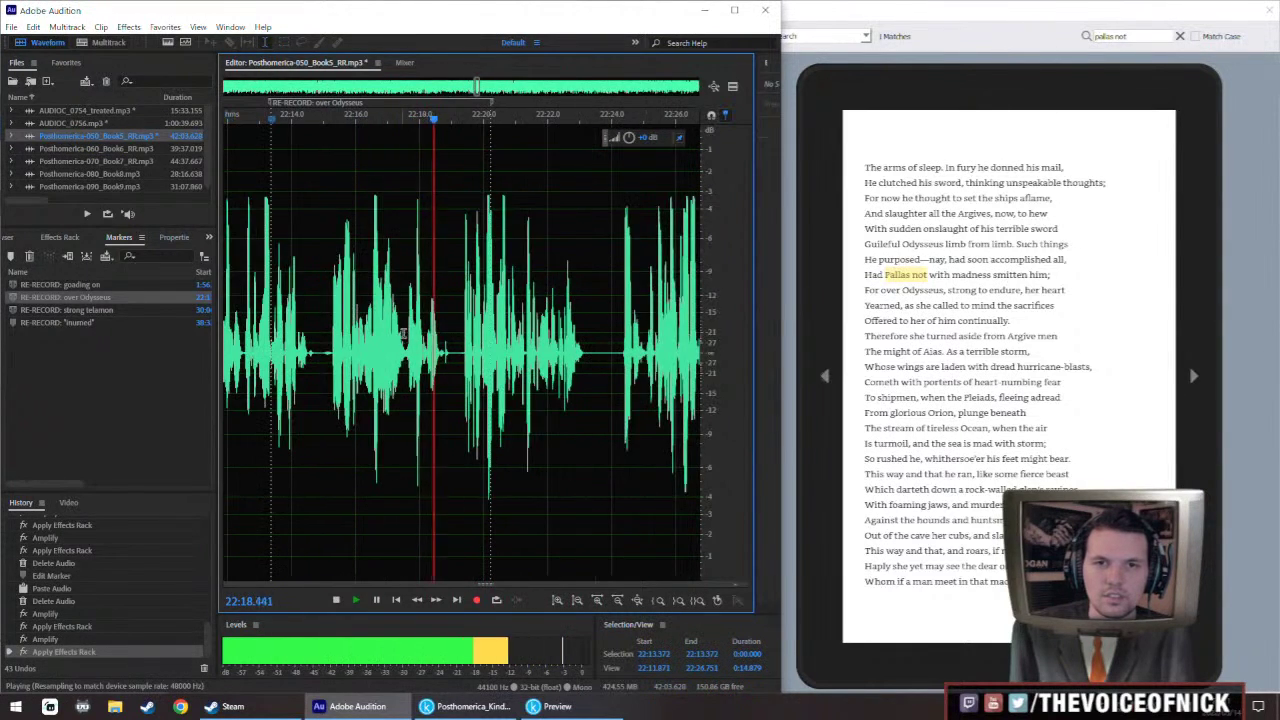
Try deleting a sliver of the pause at about 22:19.0, play across the cut, and undo the deletion
click(452, 375)
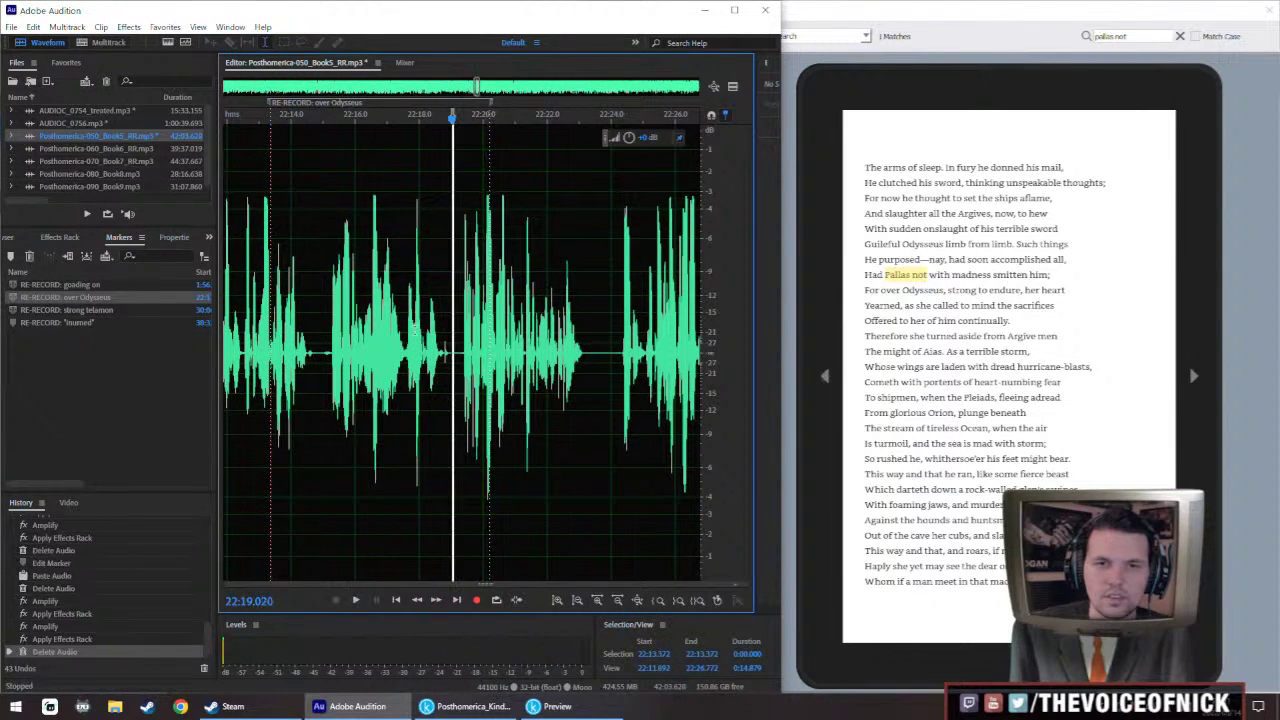
drag(452, 375, 413, 375)
key(Delete)
key(space)
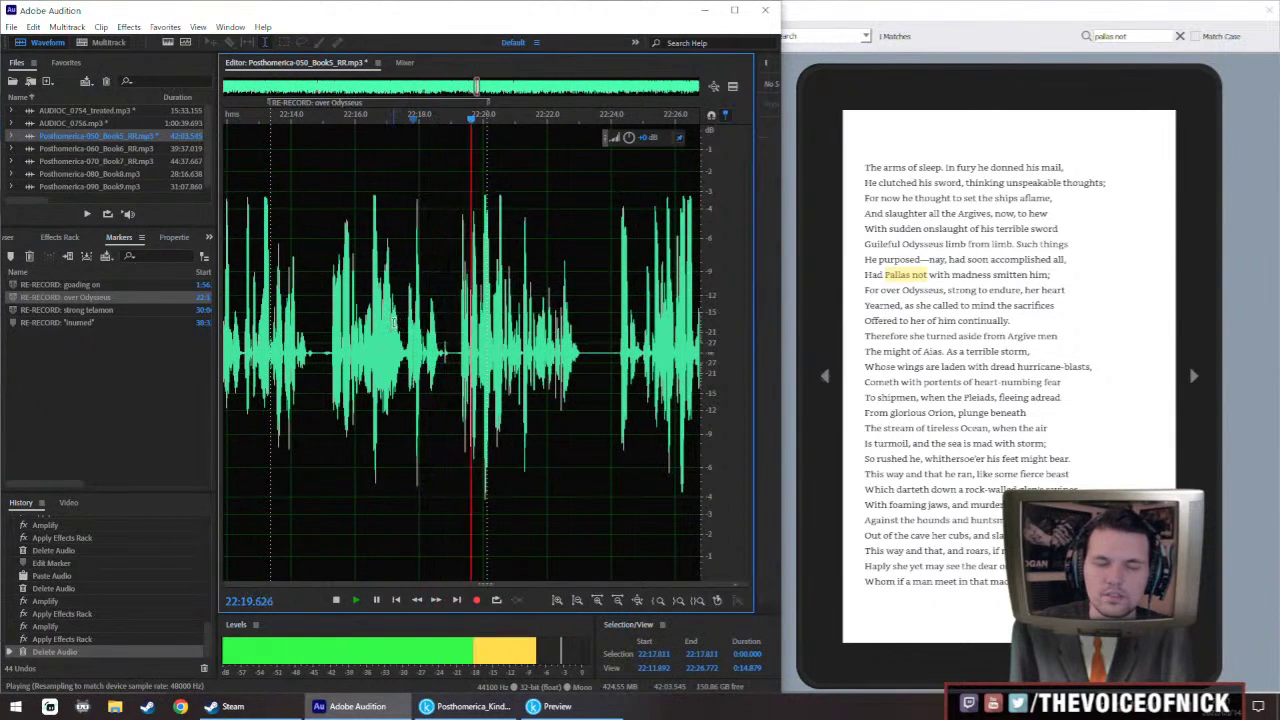
key(backslash)
key(backslash)
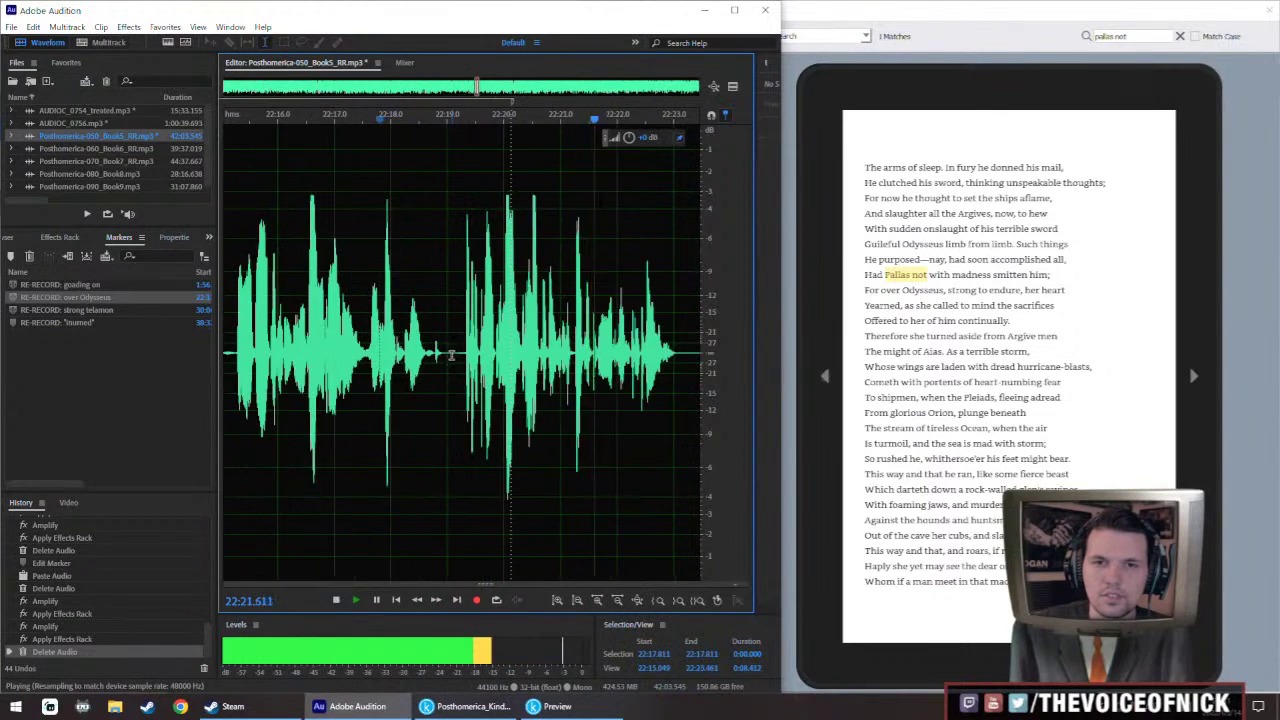
key(space)
key(ctrl+z)
Replay the passage from about 22:16.7, and again from about 21:57.7 while following the Kindle text to judge the pacing
click(275, 291)
key(space)
scroll(396, 314, down, 4)
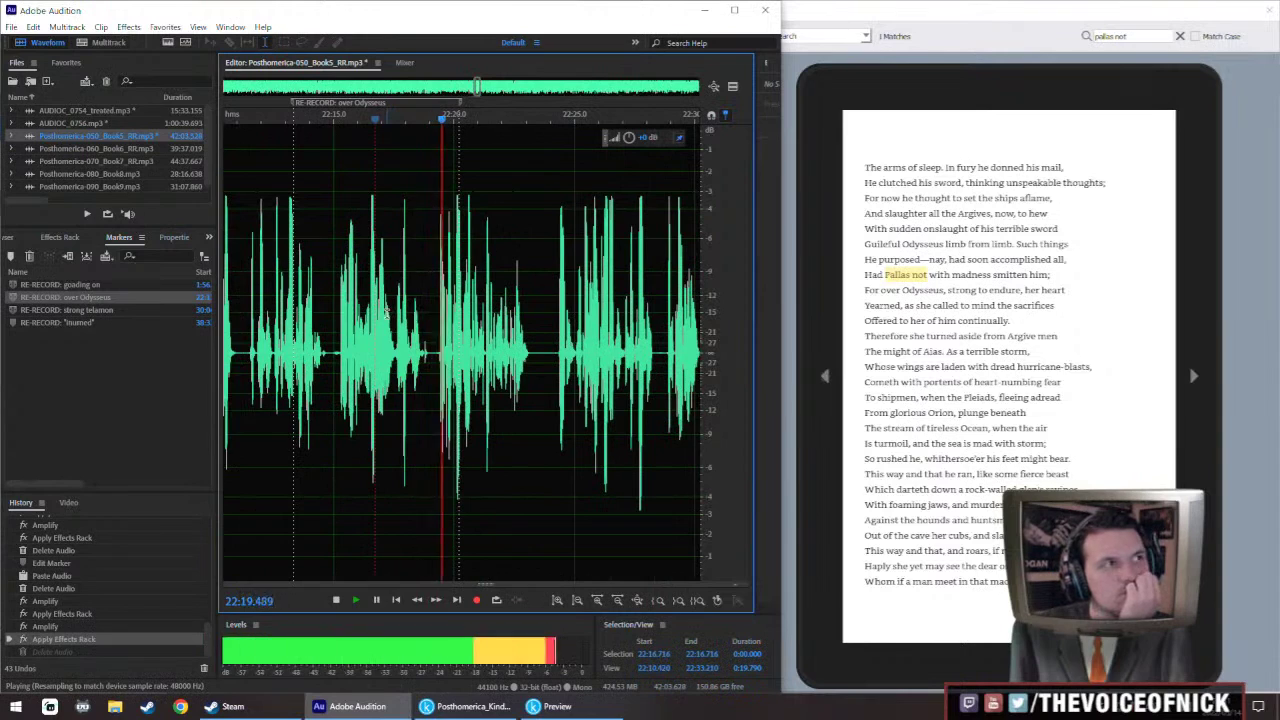
key(space)
scroll(387, 312, down, 3)
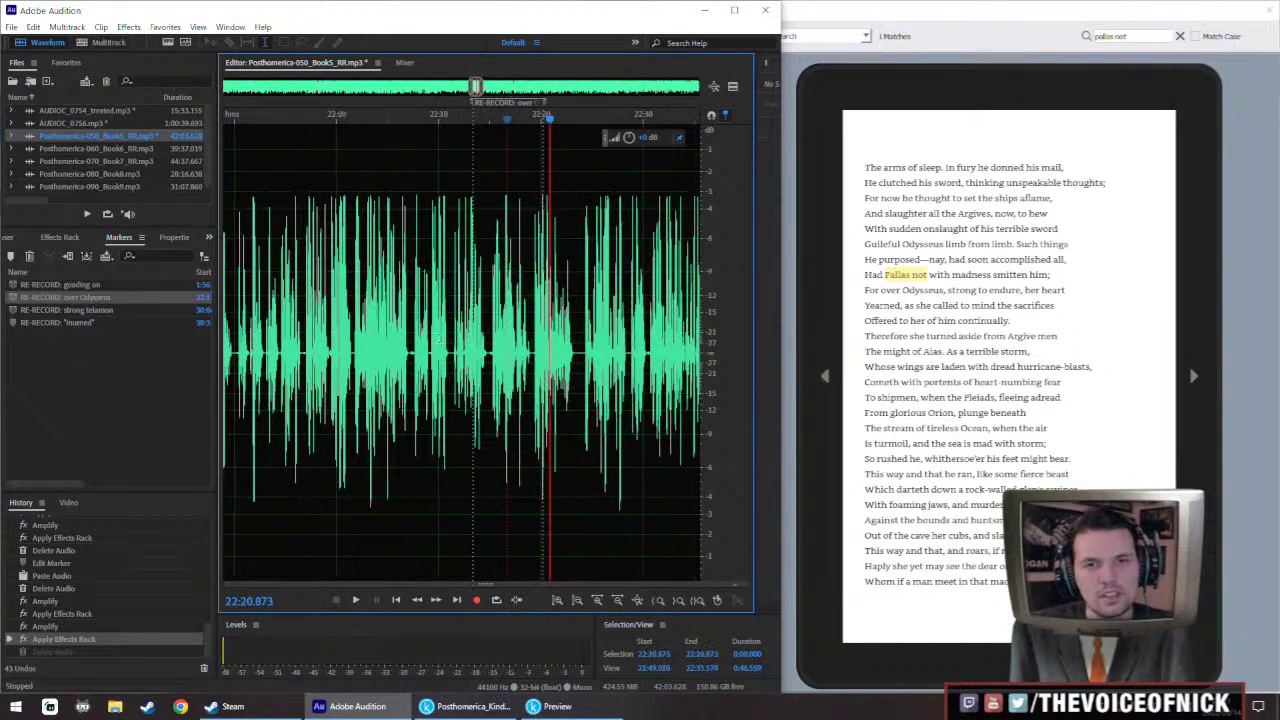
click(312, 314)
key(space)
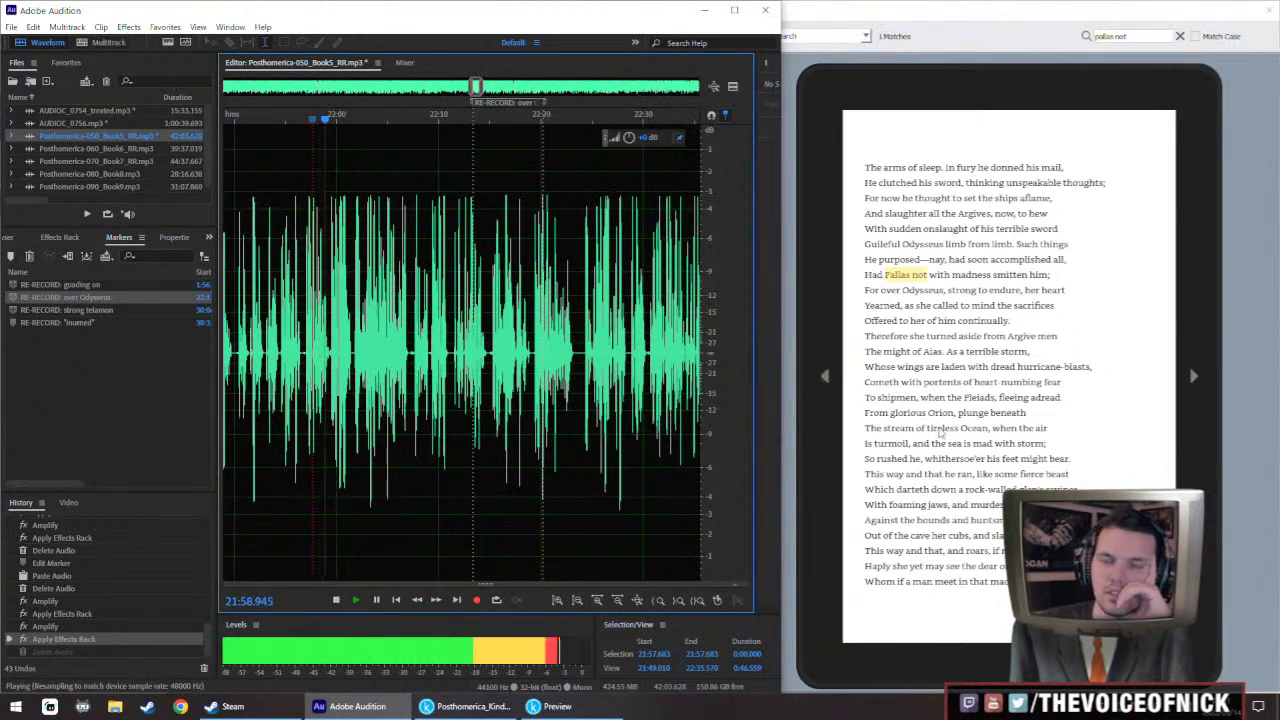
scroll(933, 428, up, 1)
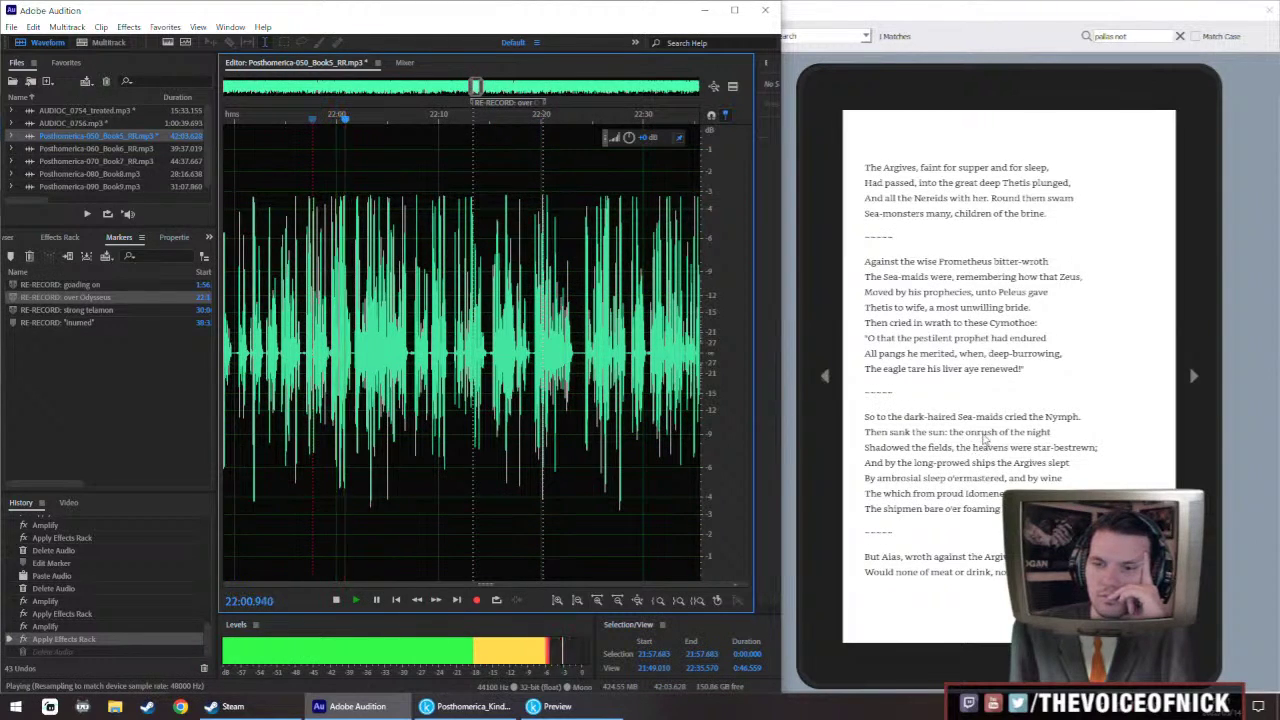
scroll(984, 437, down, 1)
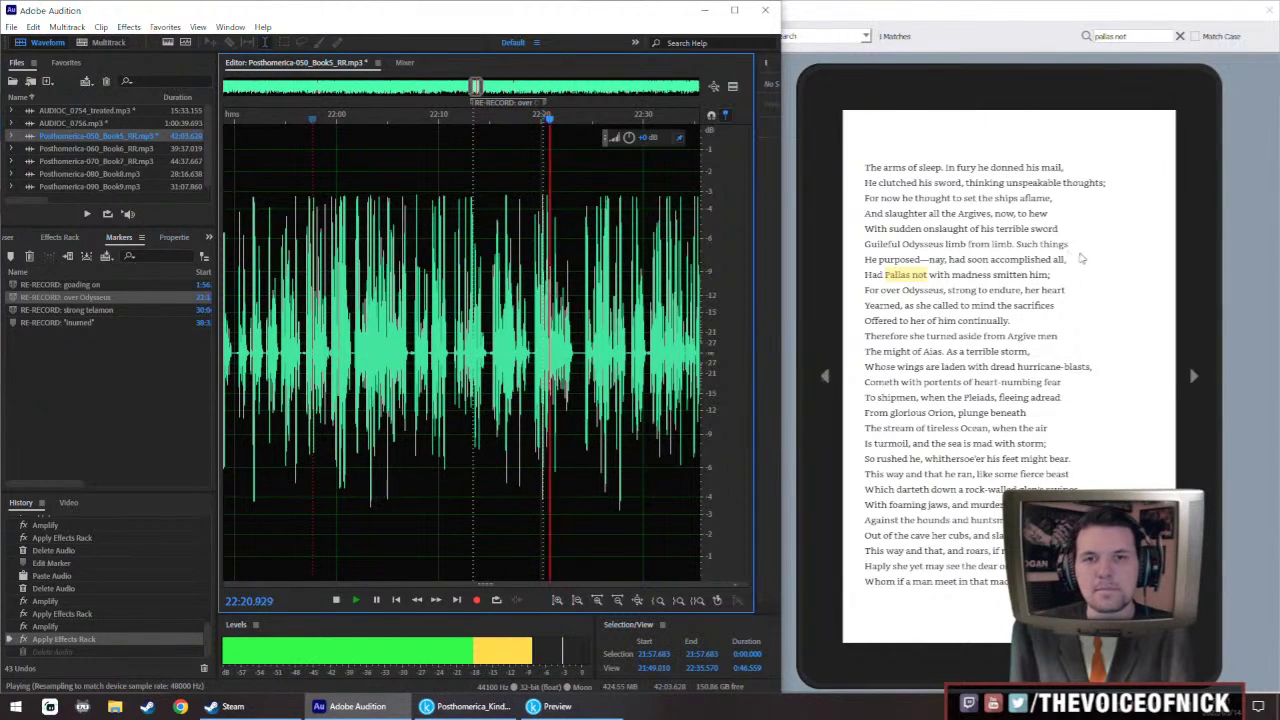
key(space)
Copy a short piece of room tone from about 22:14.67, paste it into the same pause to lengthen it, and play the result
scroll(497, 362, up, 5)
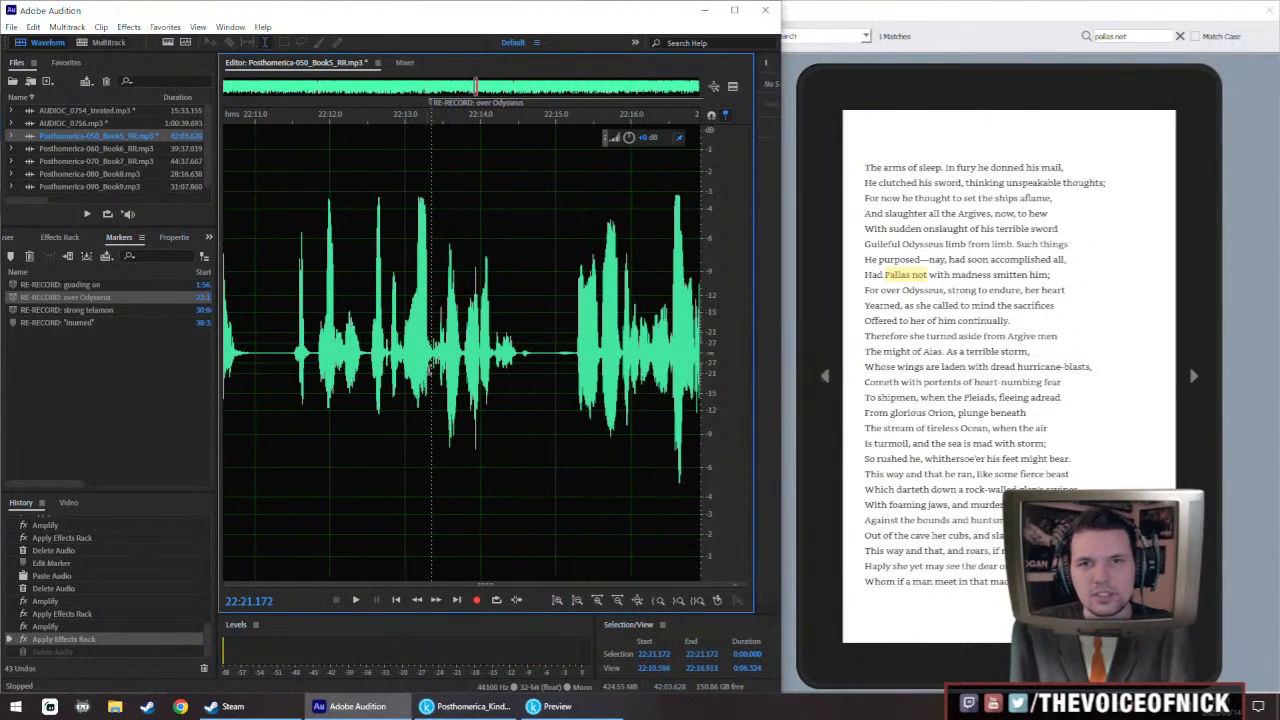
key(space)
key(space)
drag(531, 402, 555, 414)
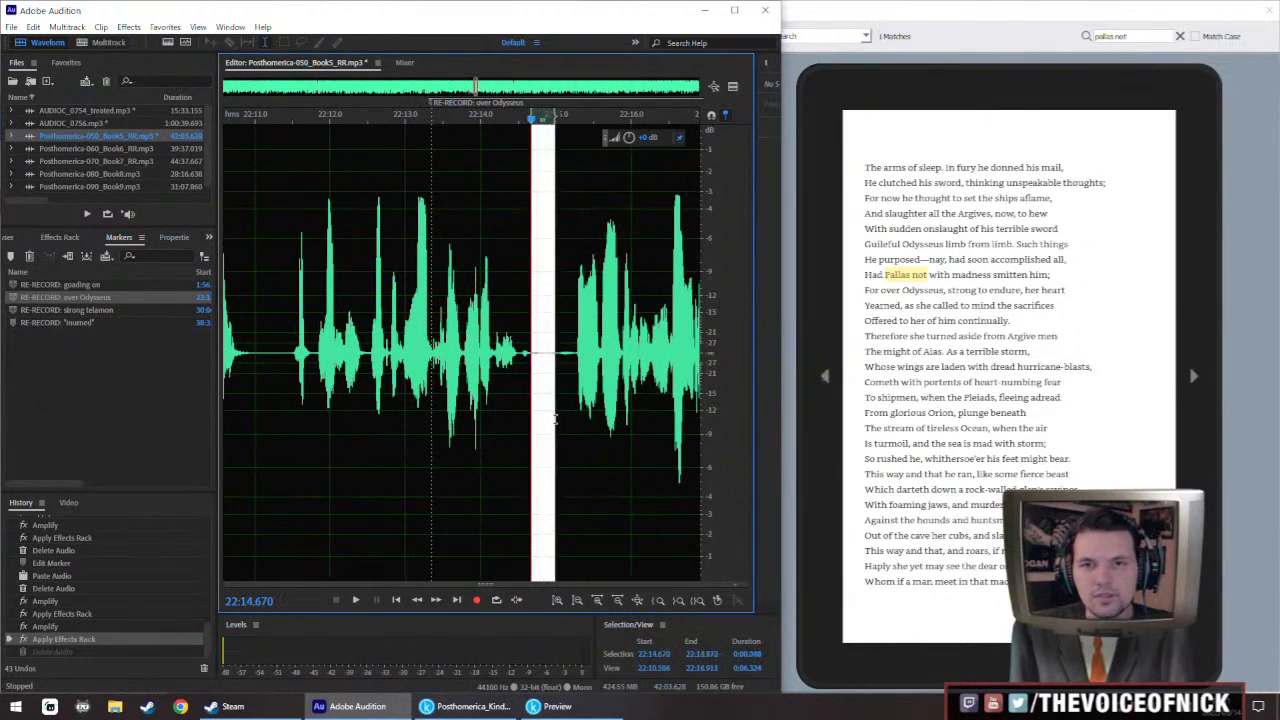
key(ctrl+c)
click(542, 408)
key(ctrl+v)
click(405, 341)
key(space)
scroll(430, 341, down, 4)
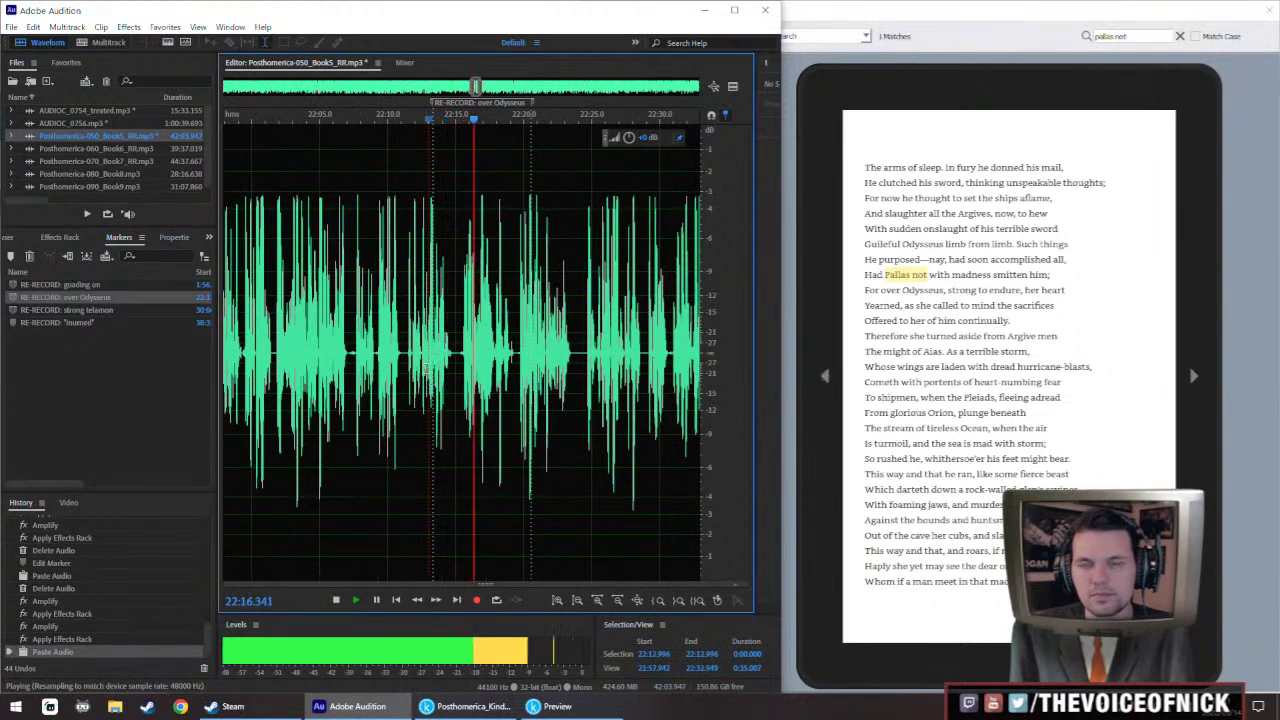
Replace the pause from about 22:14.70 to 22:15.29 with silence and play the passage from about 22:06
scroll(432, 380, up, 3)
scroll(455, 403, up, 2)
key(space)
drag(469, 380, 527, 405)
key(Return)
scroll(505, 415, down, 4)
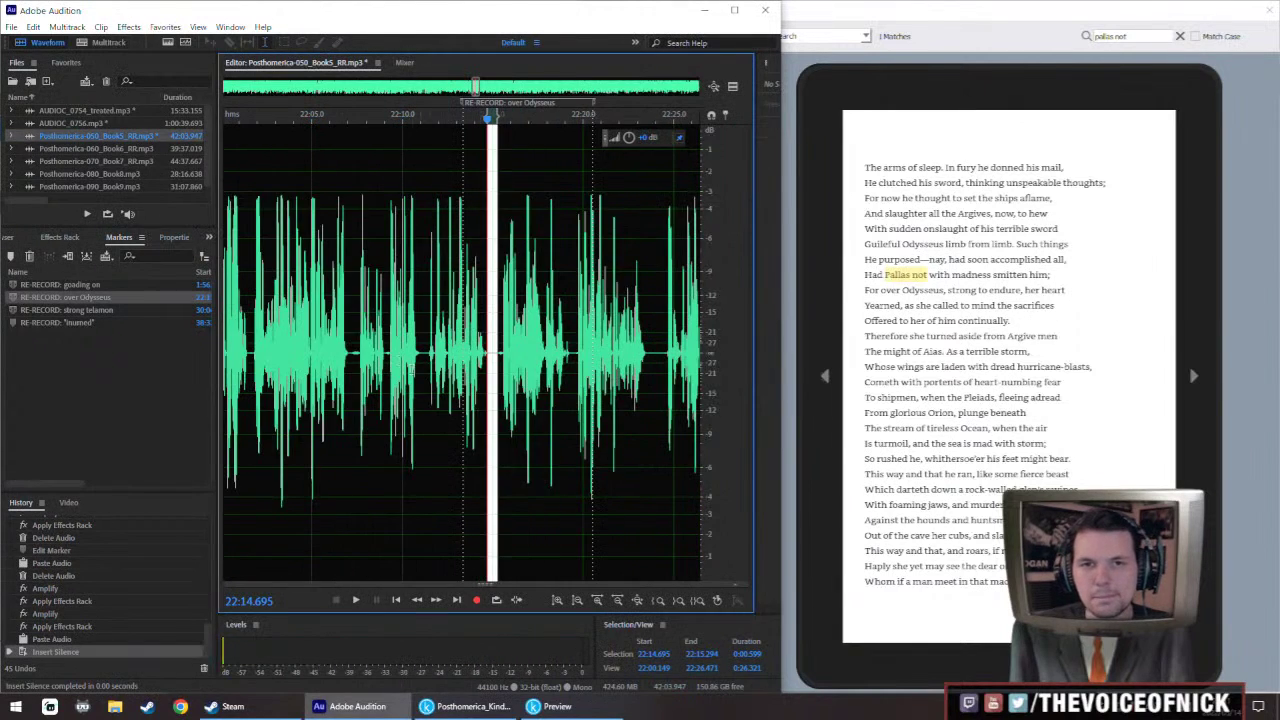
click(330, 440)
key(space)
scroll(328, 322, left, 1)
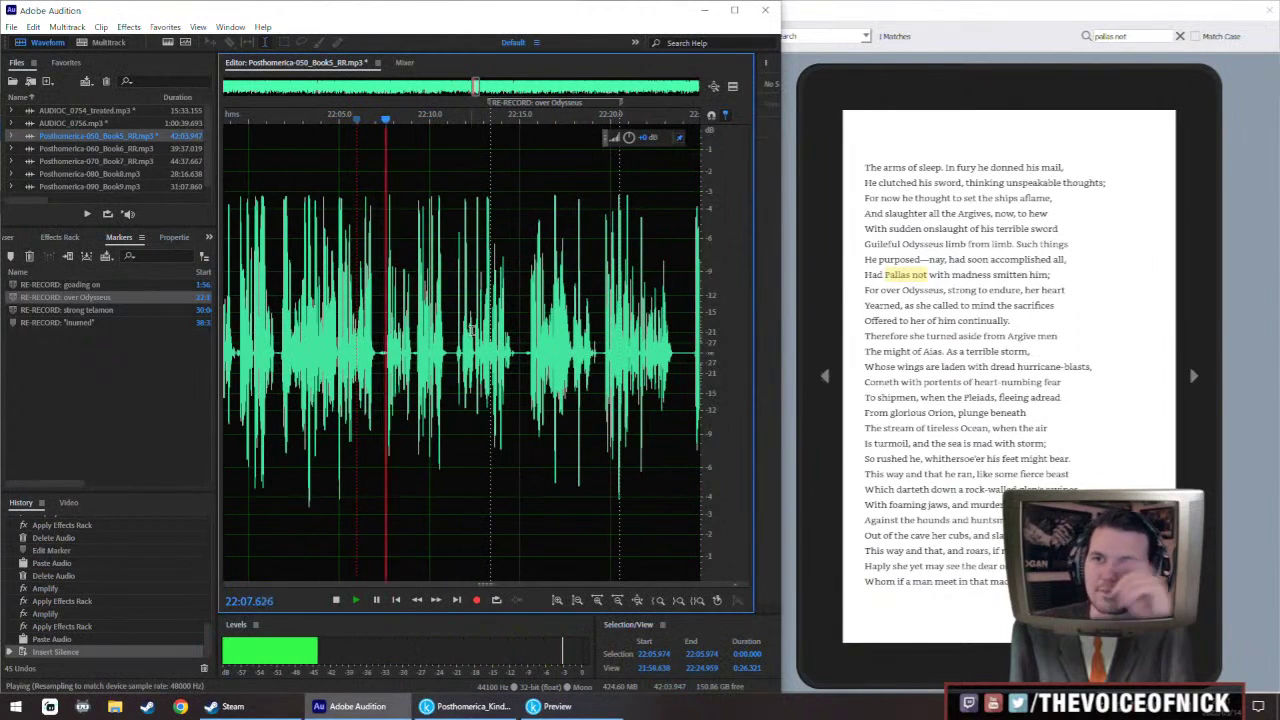
Listen through the repaired passage to about 22:31 and delete the "RE-RECORD: over Odysseus" marker
scroll(470, 326, down, 1)
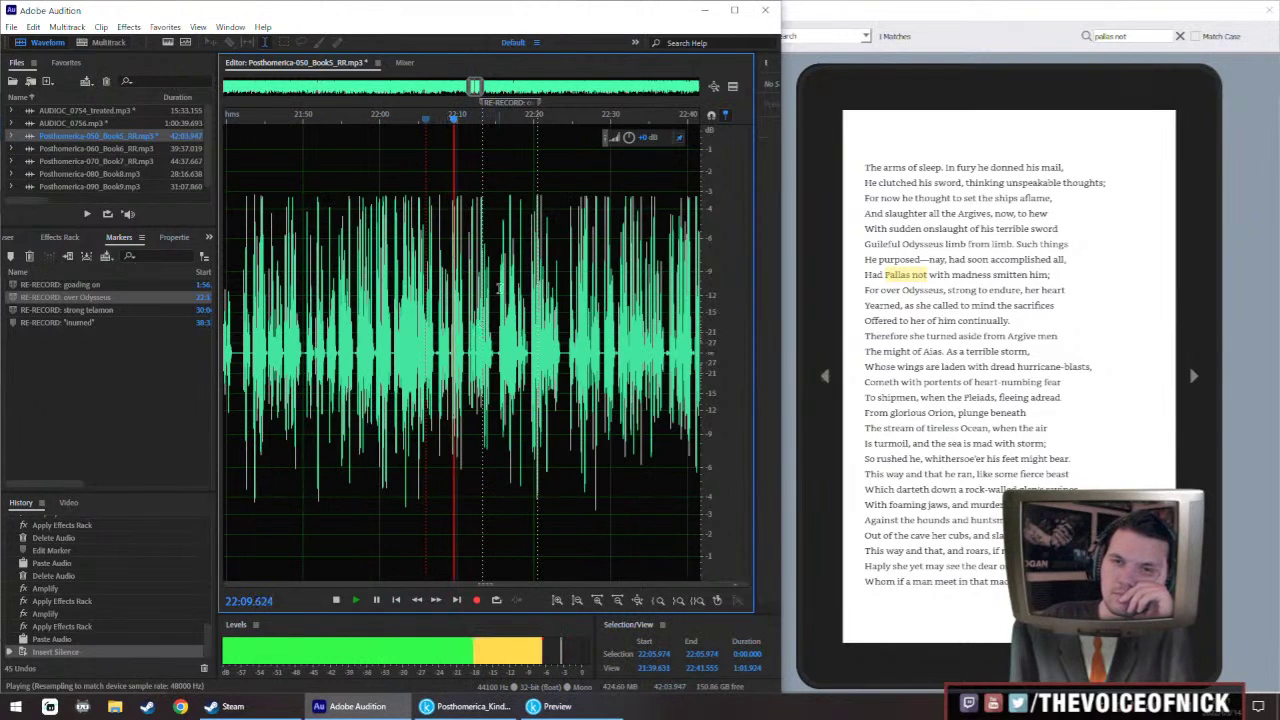
scroll(455, 310, down, 2)
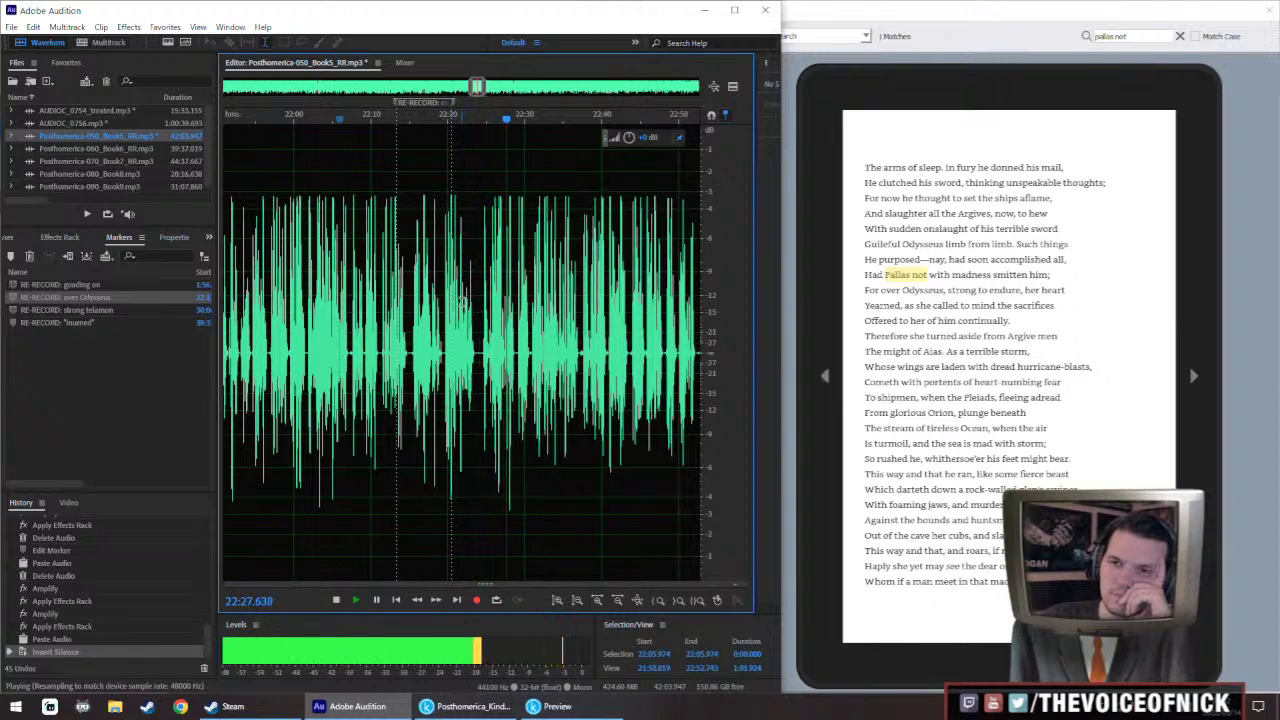
scroll(462, 302, up, 4)
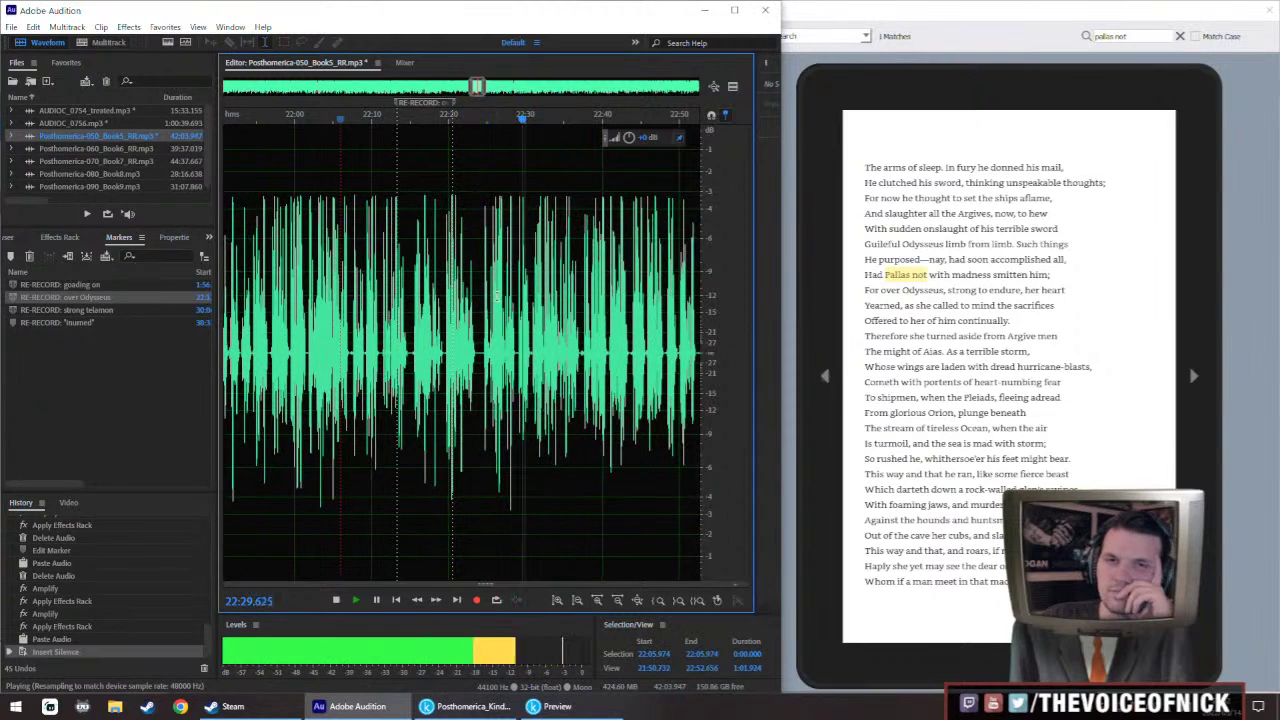
right_click(310, 101)
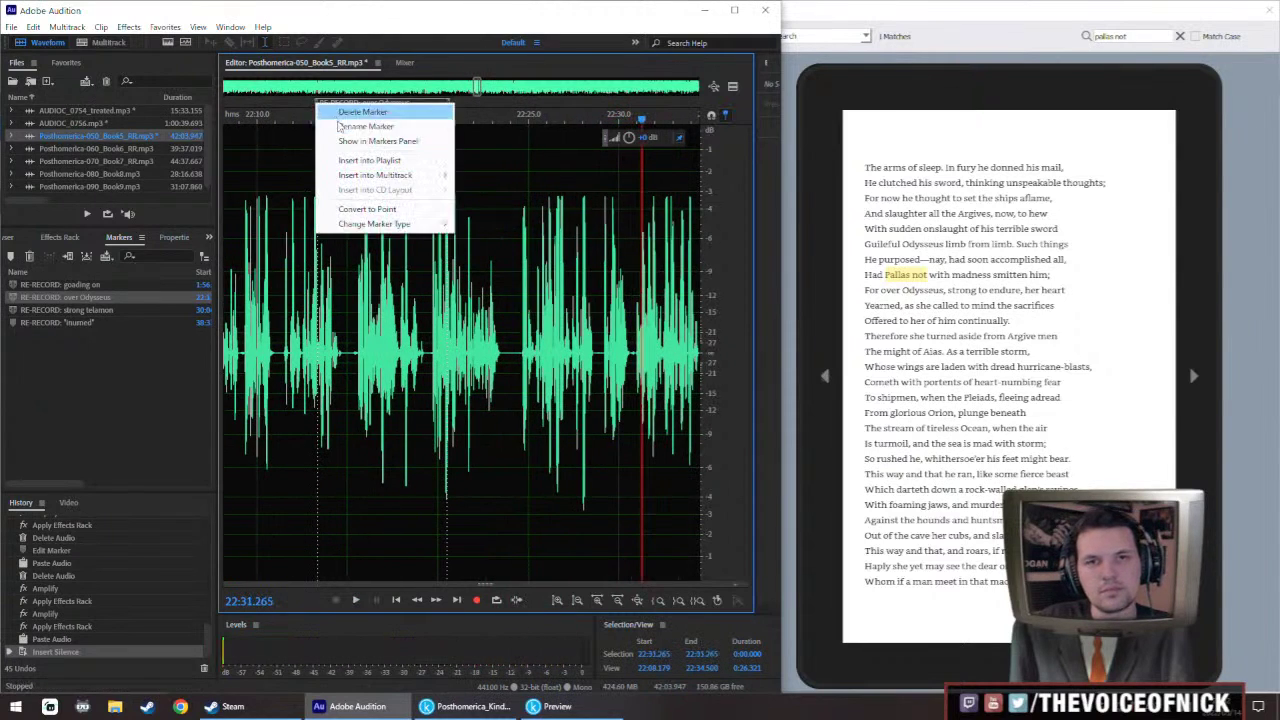
click(348, 111)
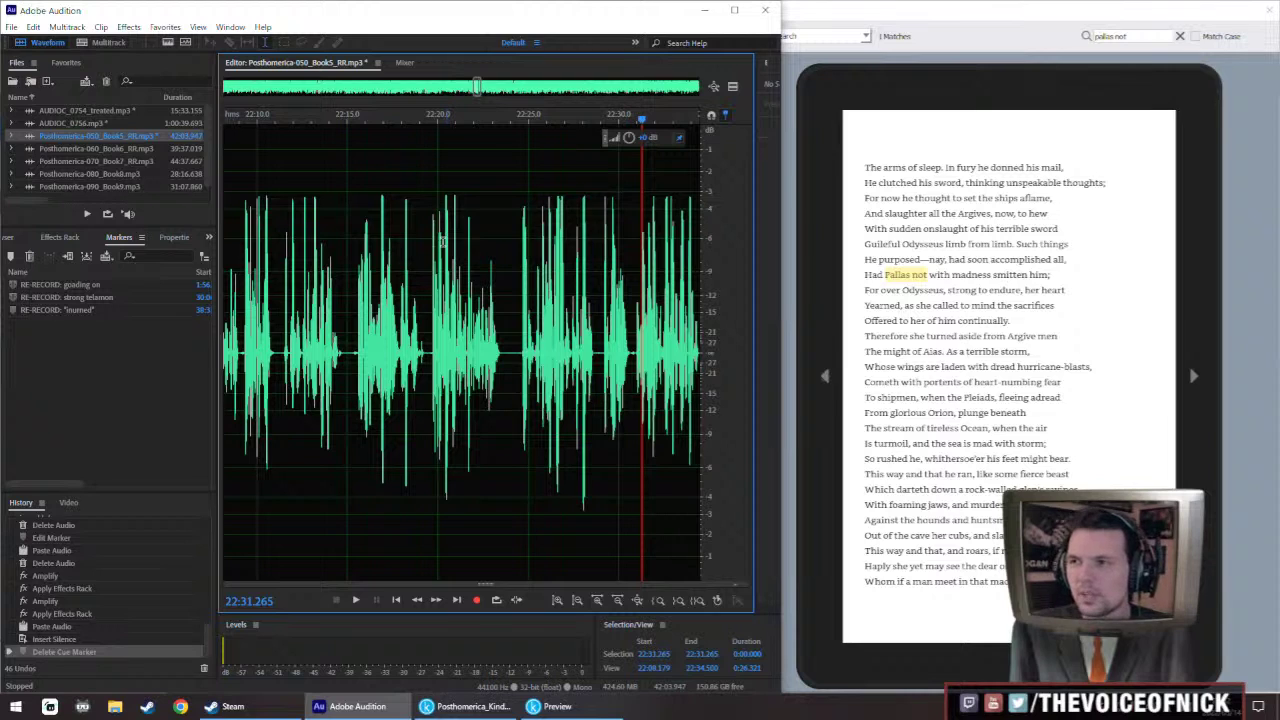
Locate the "RE-RECORD: strong telamon" marker and place the playhead at its start, about 30:06.6
scroll(612, 445, down, 10)
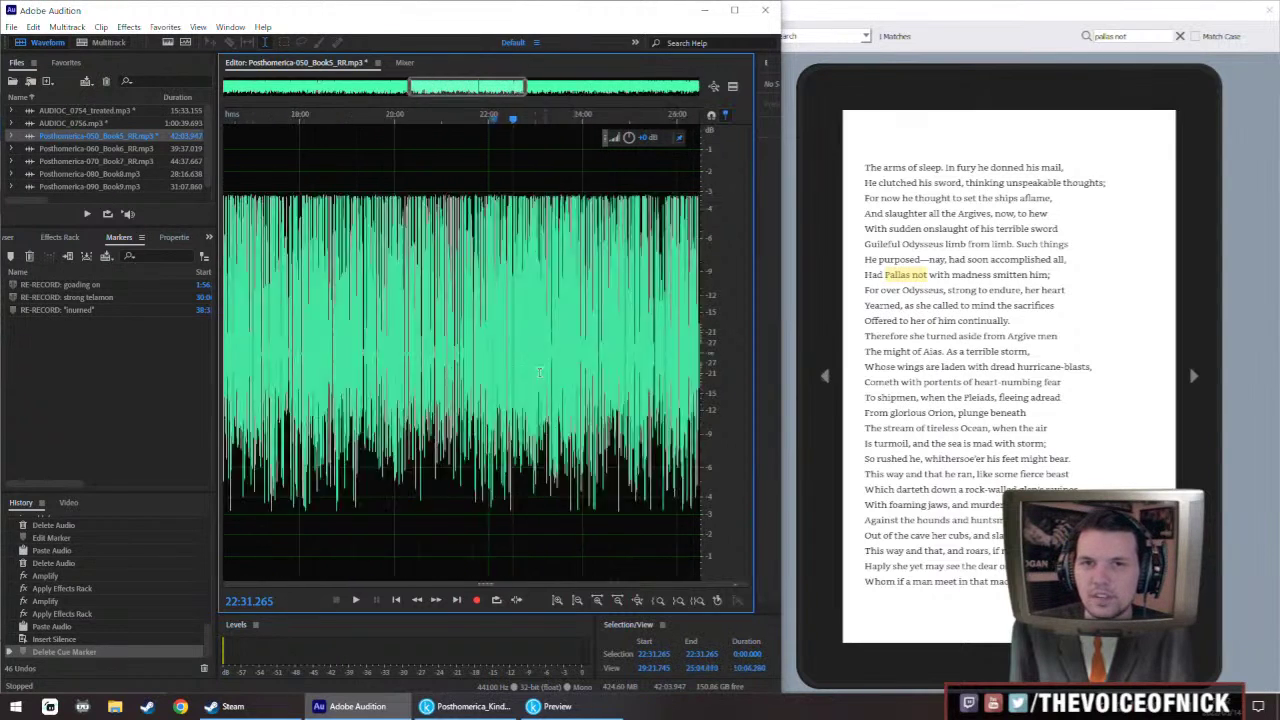
scroll(540, 370, down, 4)
scroll(640, 343, up, 7)
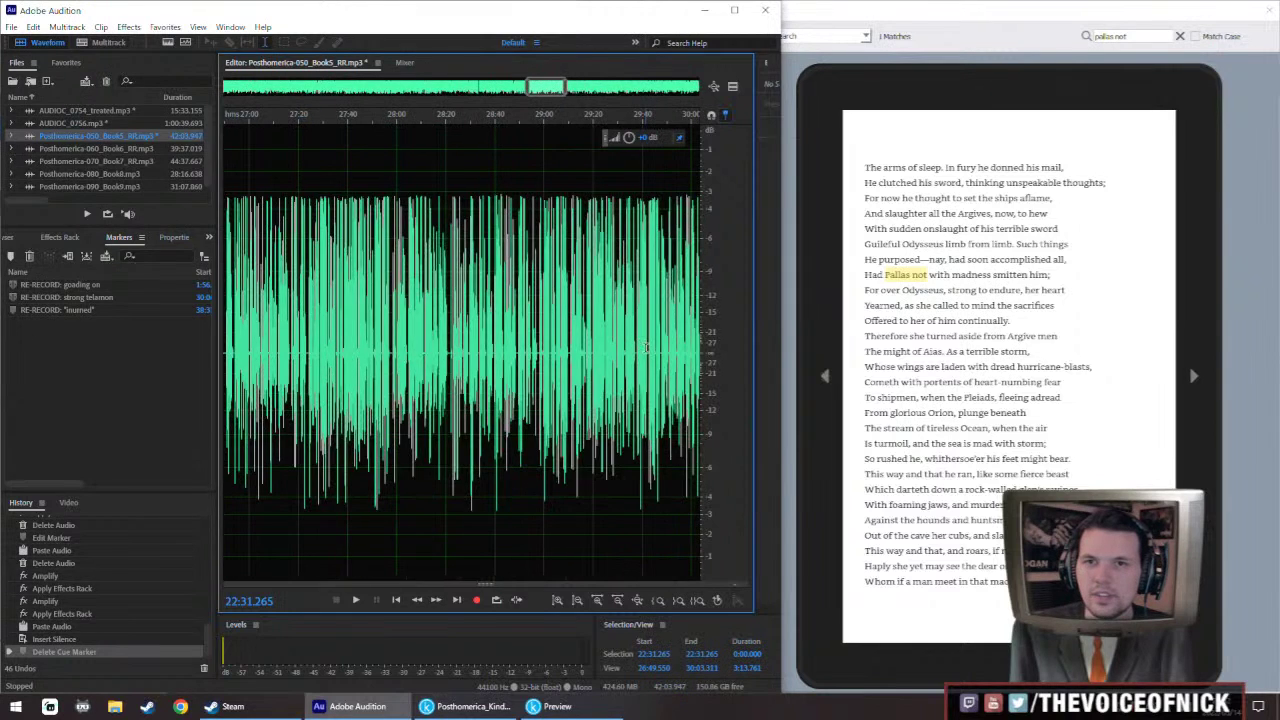
scroll(543, 330, up, 4)
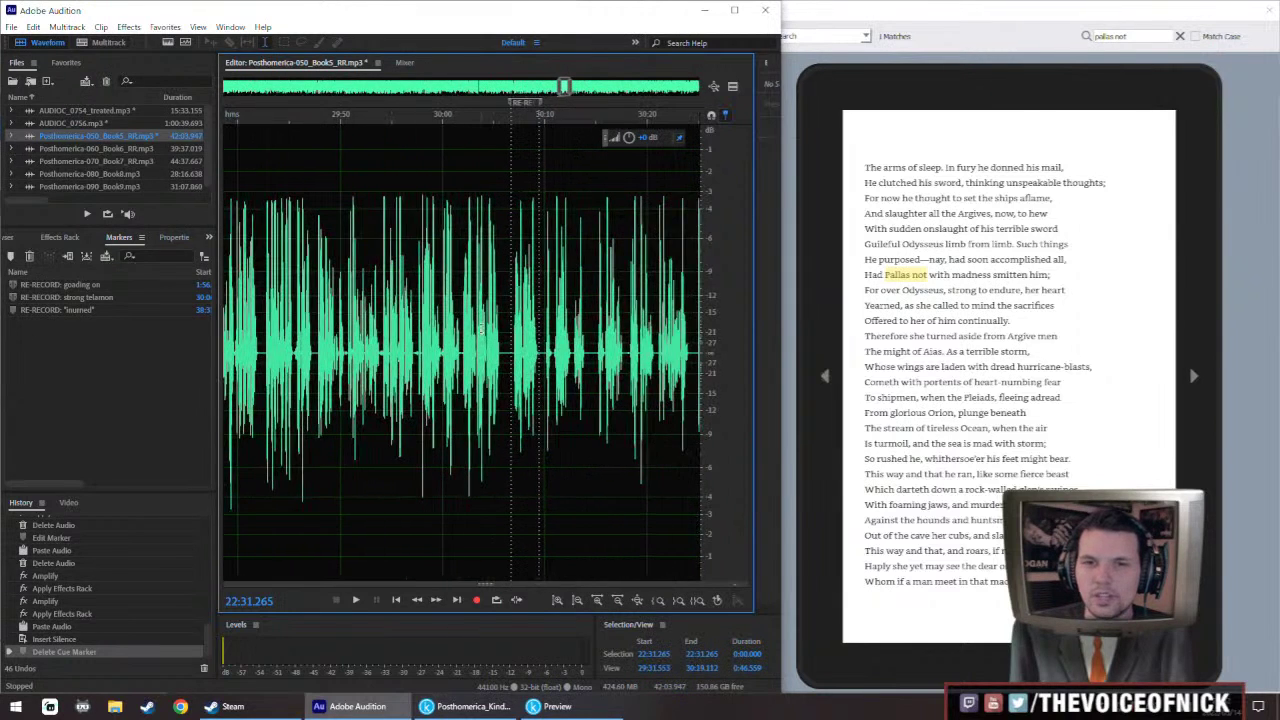
click(510, 365)
key(space)
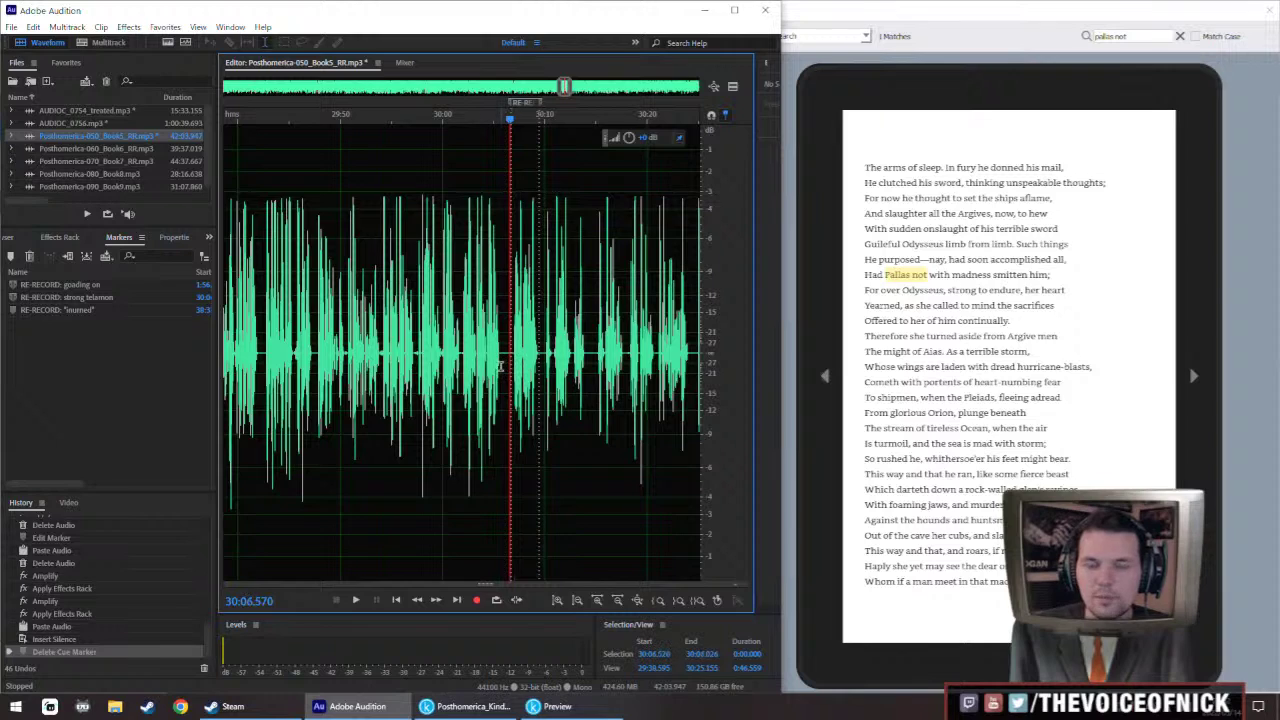
Gauge the pause before the "strong telamon" line by selecting it from about 30:05.5 to 30:06.9, and clear the selection
drag(500, 365, 511, 413)
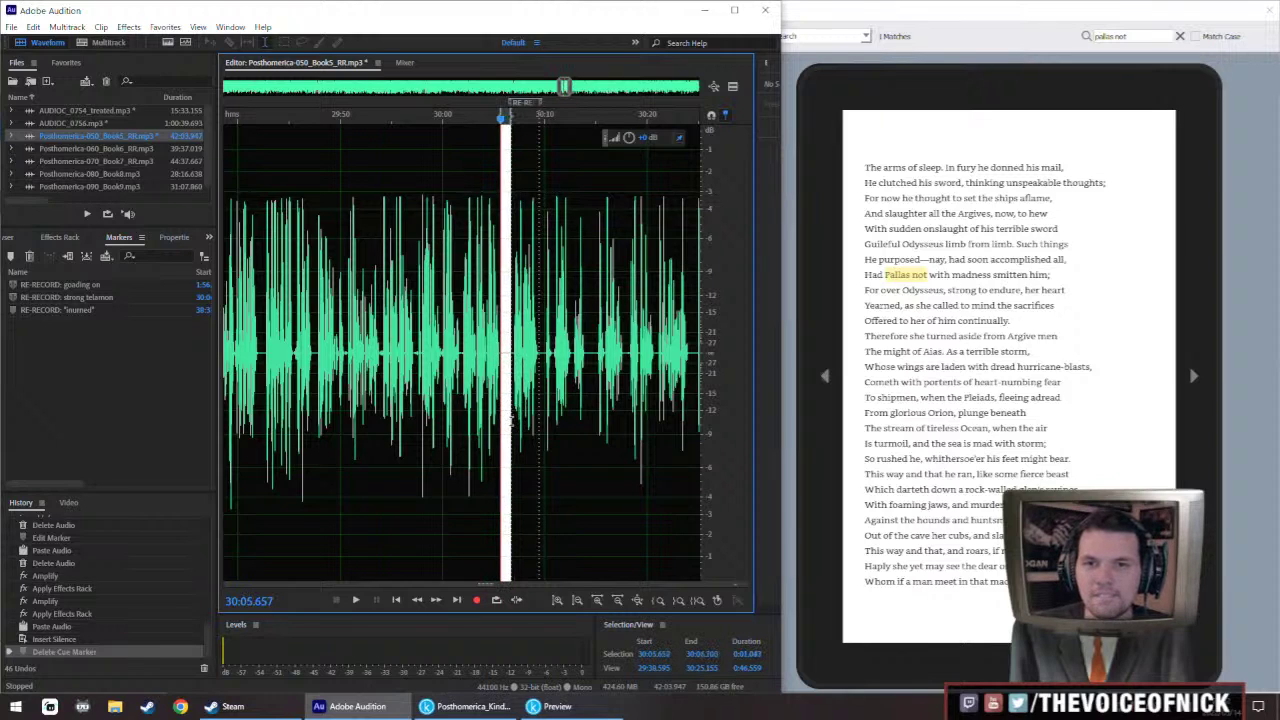
scroll(512, 425, up, 3)
drag(505, 372, 501, 375)
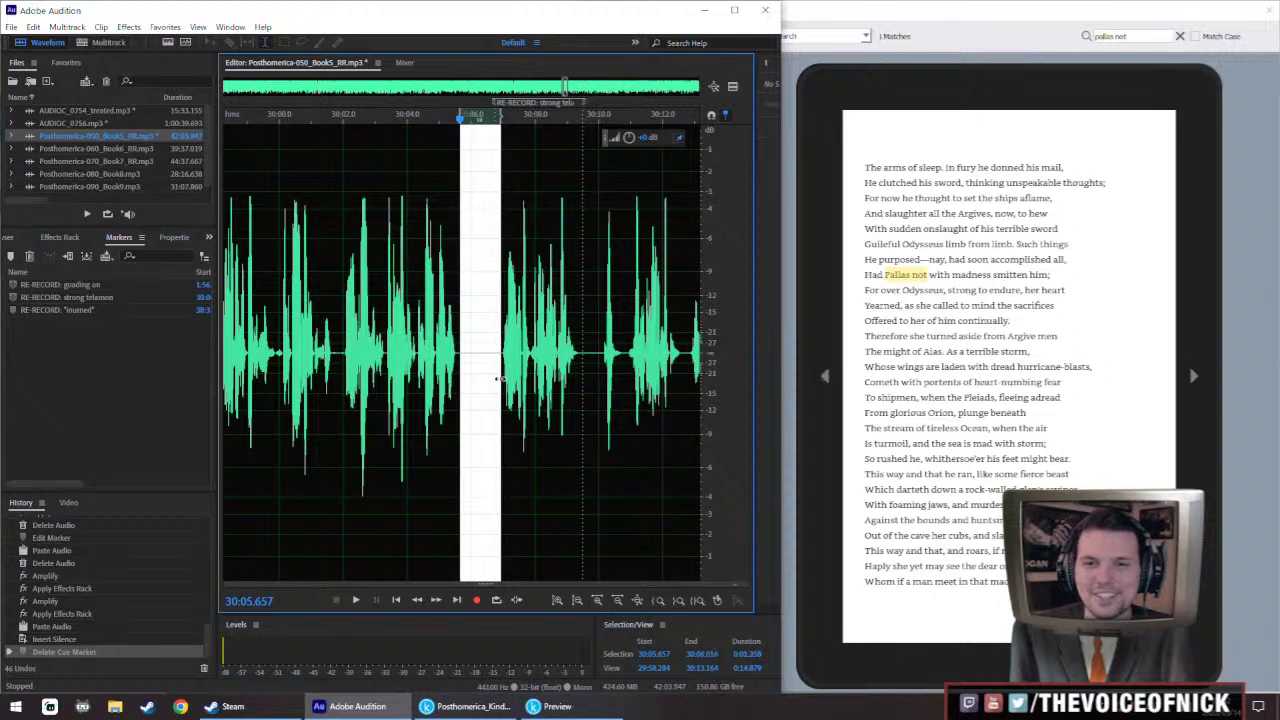
click(505, 376)
click(501, 368)
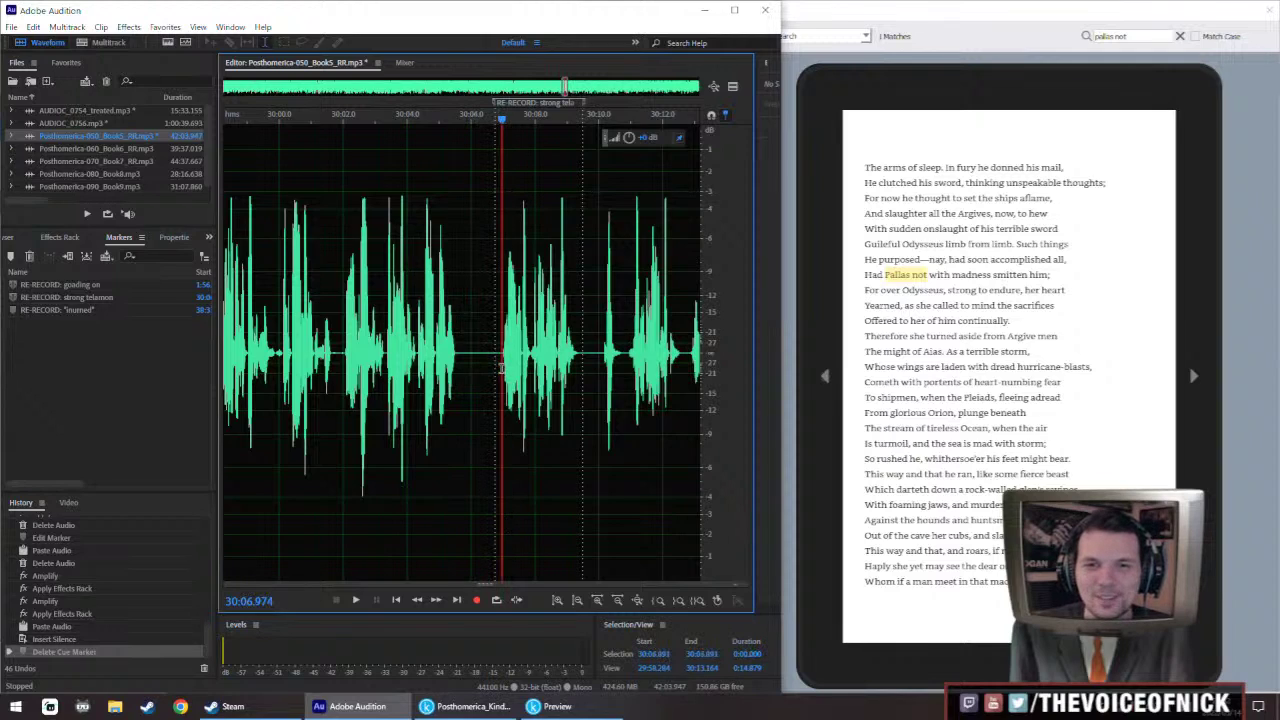
drag(499, 374, 453, 398)
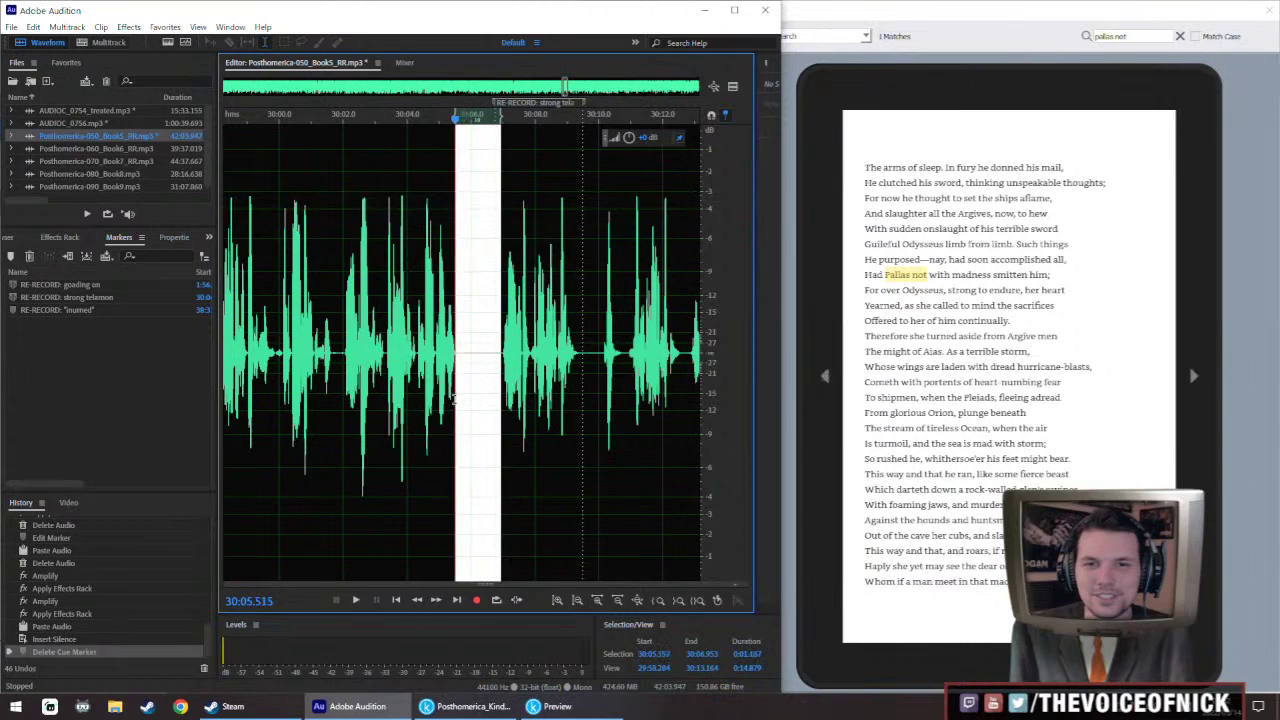
drag(453, 345, 456, 345)
click(467, 340)
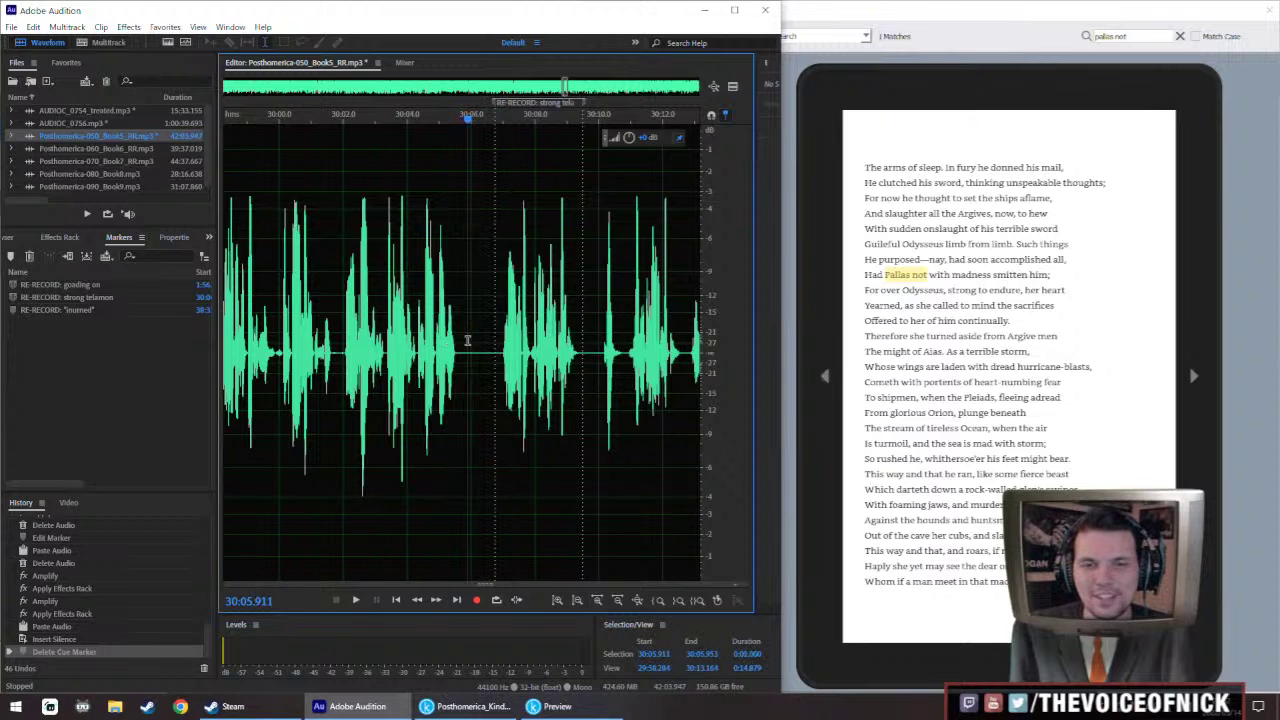
Open AUDIOC_0754_treated.mp3 and play the recorded takes from about 14:01.6
double_click(100, 110)
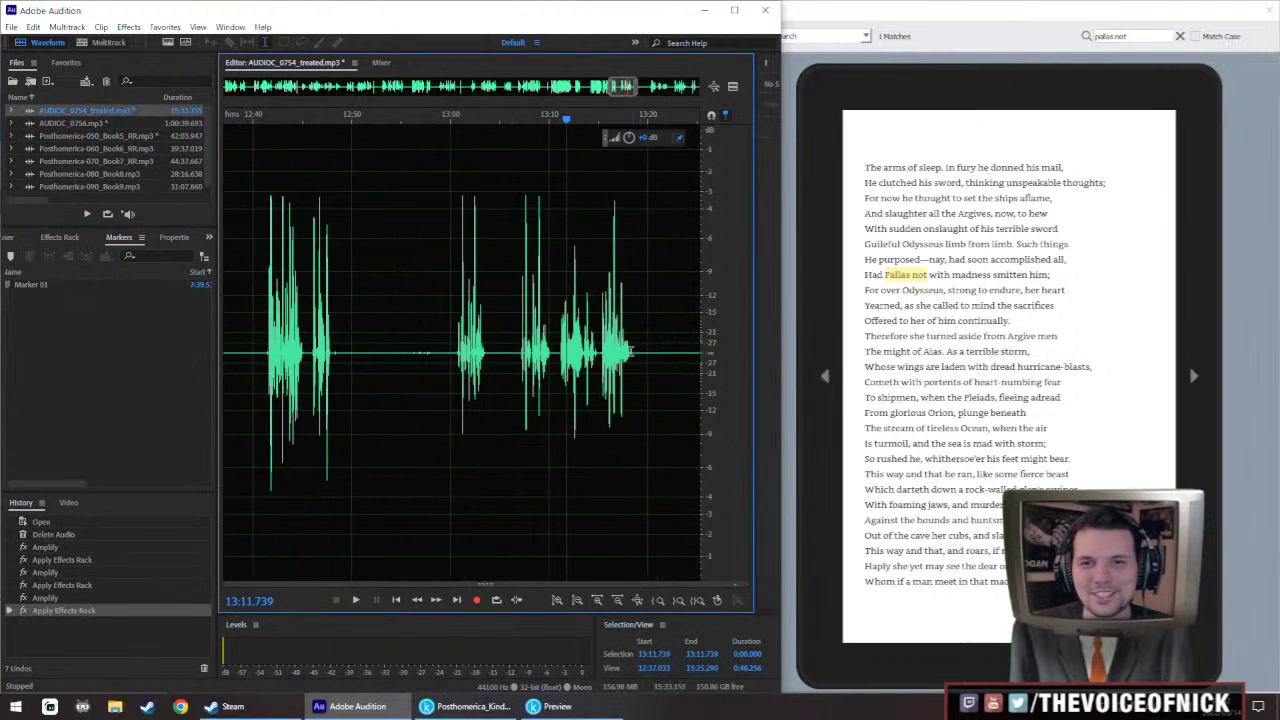
scroll(655, 87, up, 5)
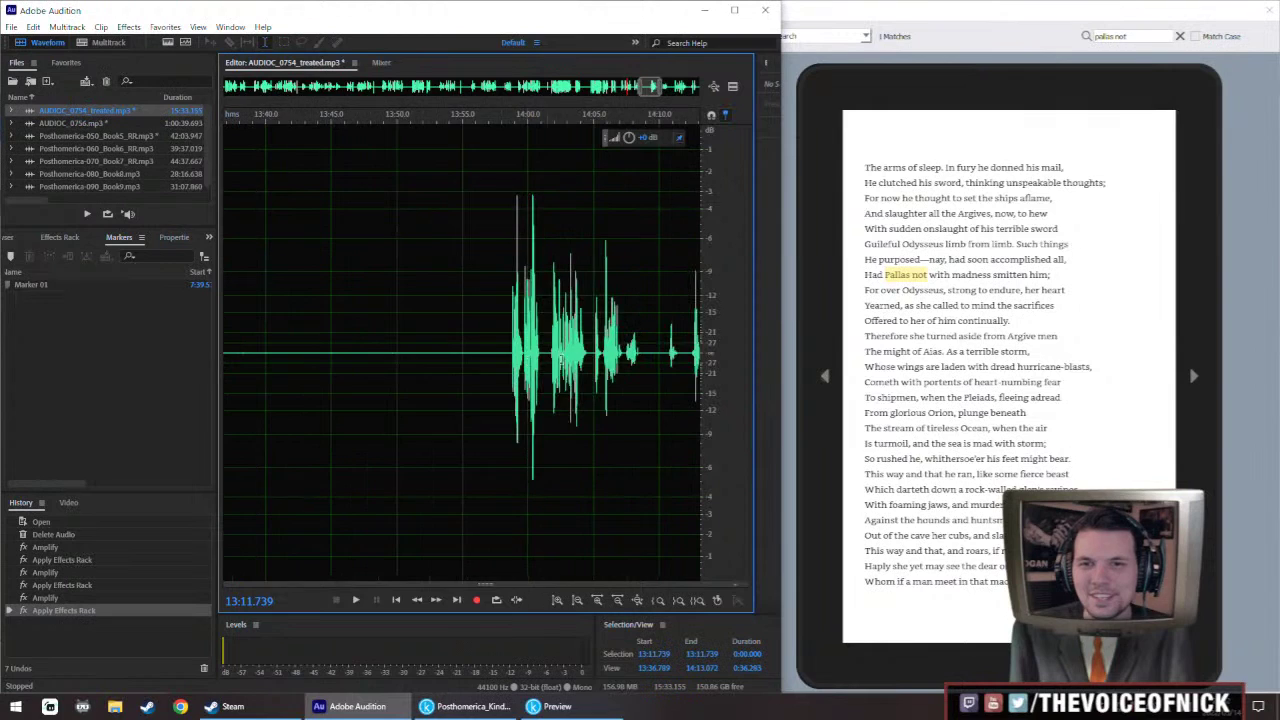
drag(655, 87, 659, 87)
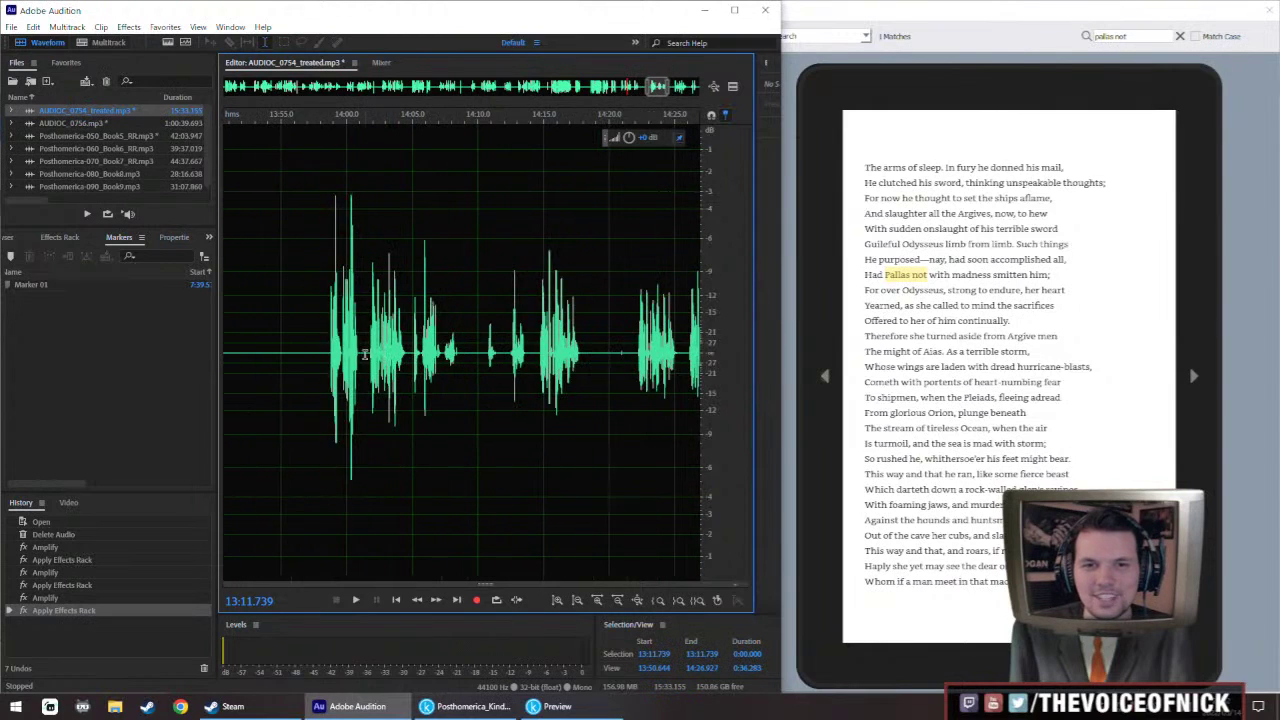
key(space)
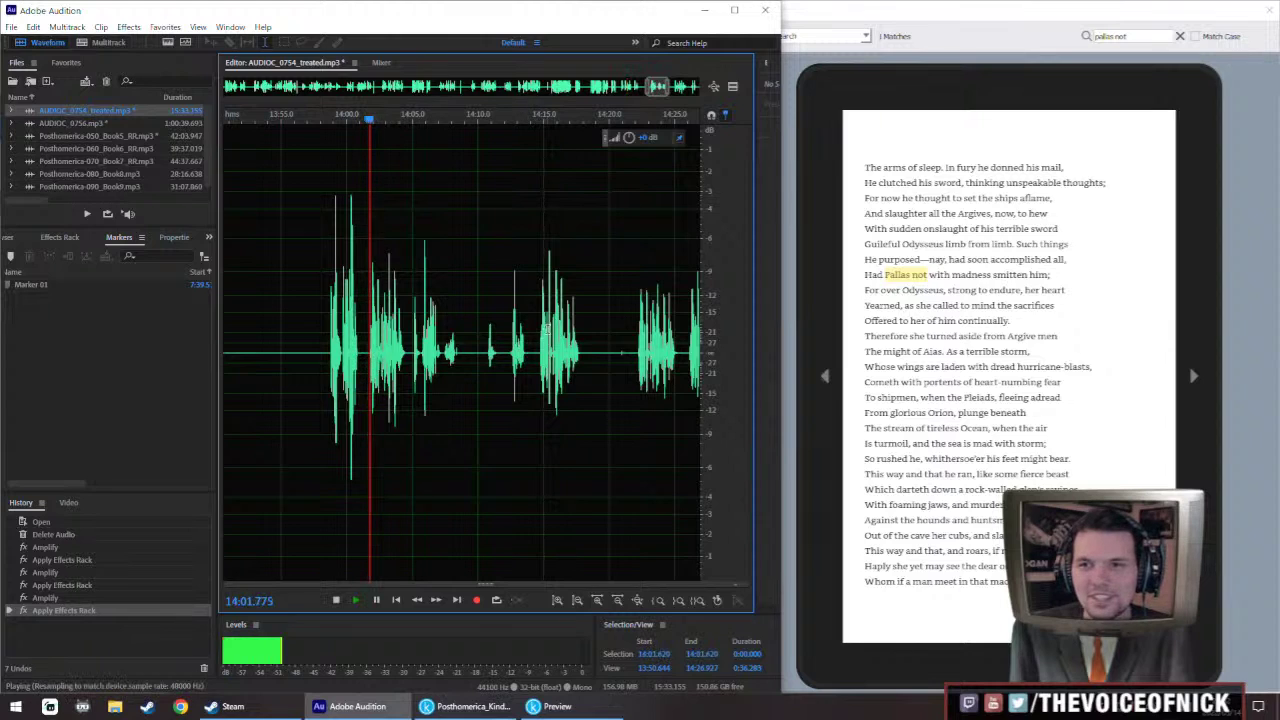
key(space)
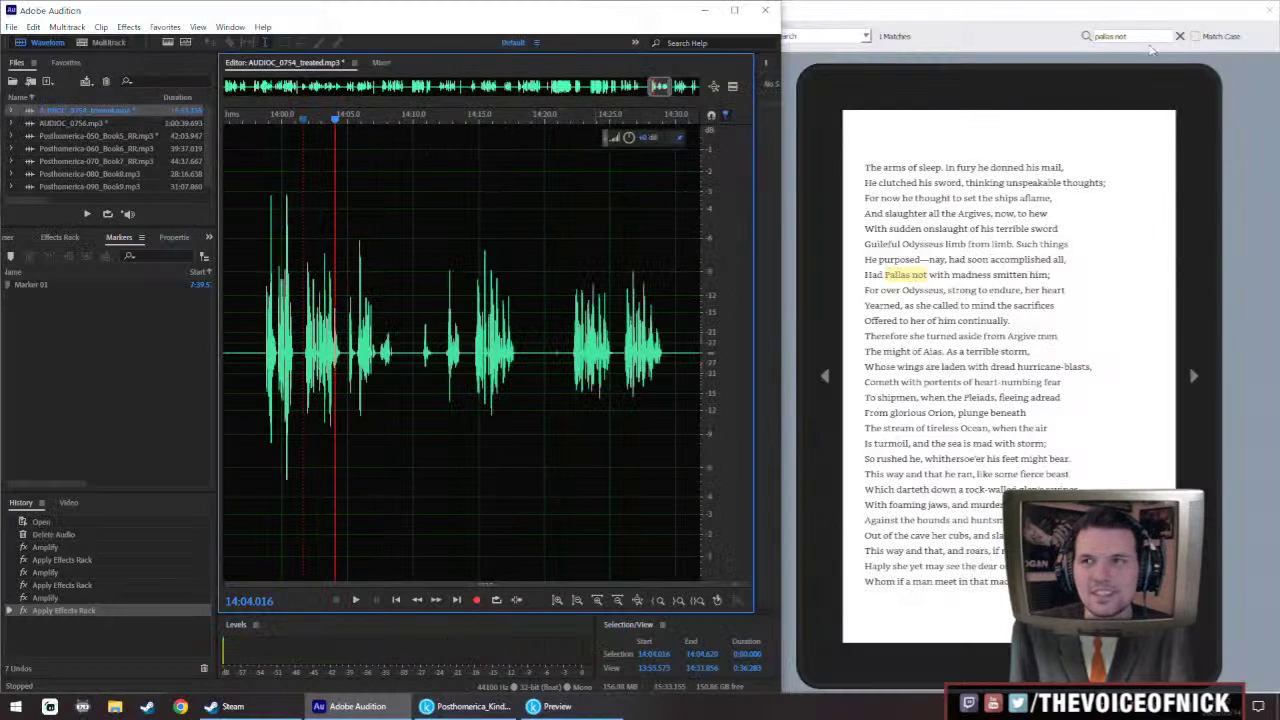
Search the Kindle preview for "brave son of strong" and play the take at about 14:14.6 against the text
click(797, 150)
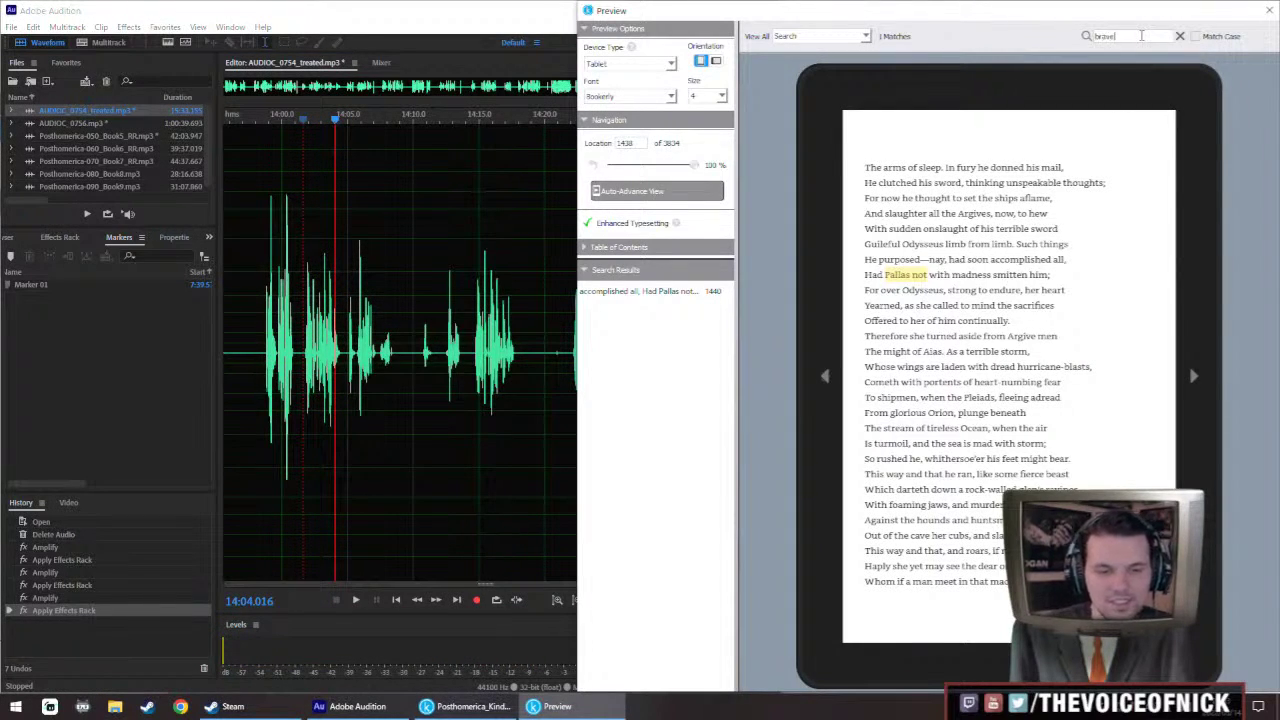
key(Return)
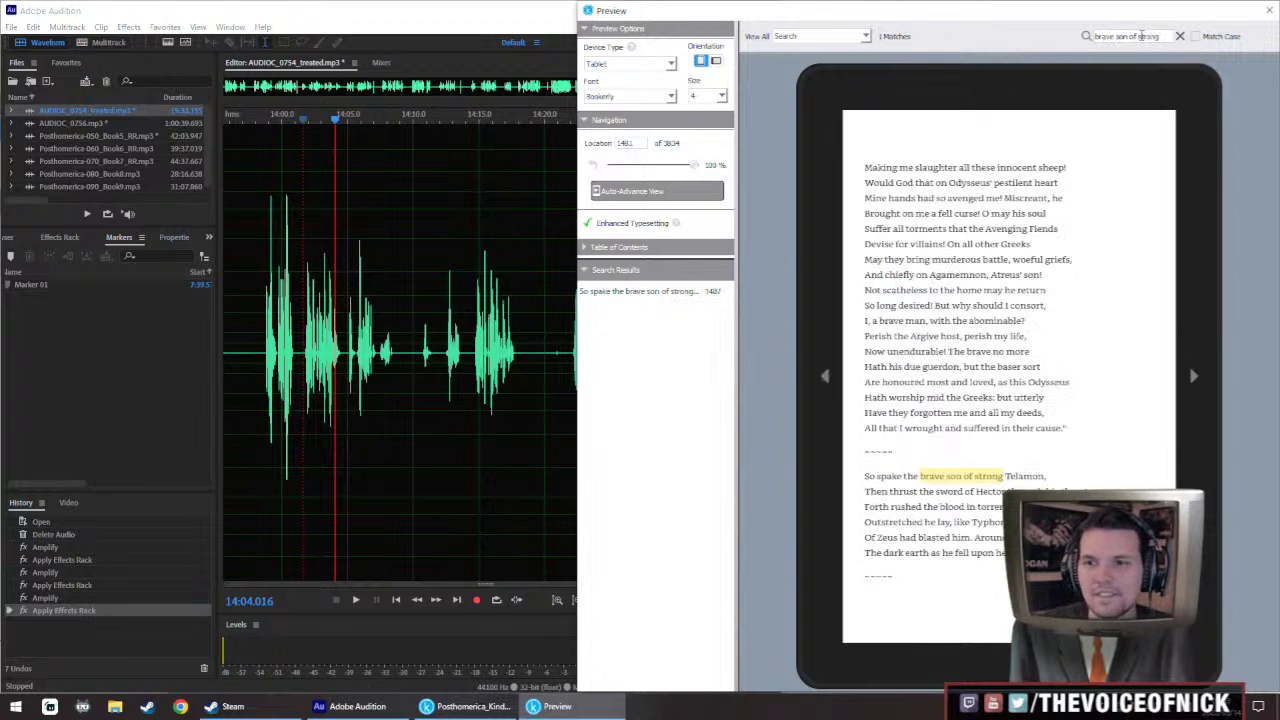
click(368, 358)
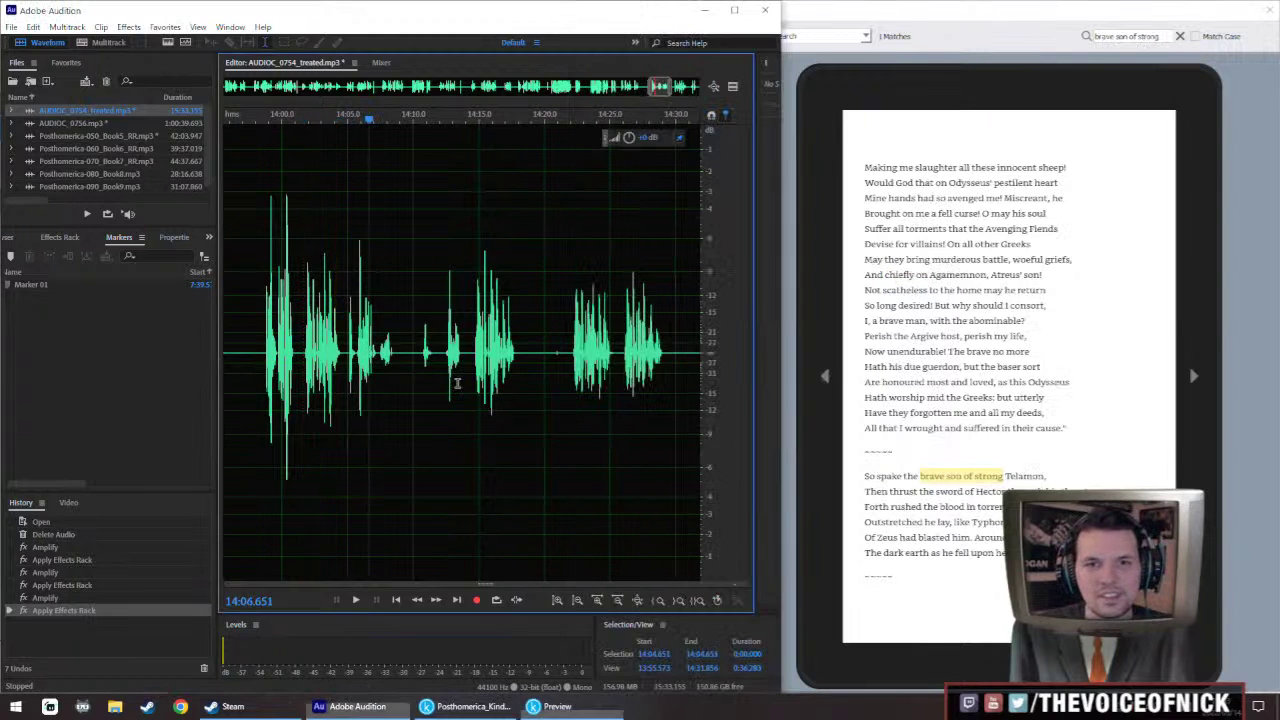
click(473, 380)
key(space)
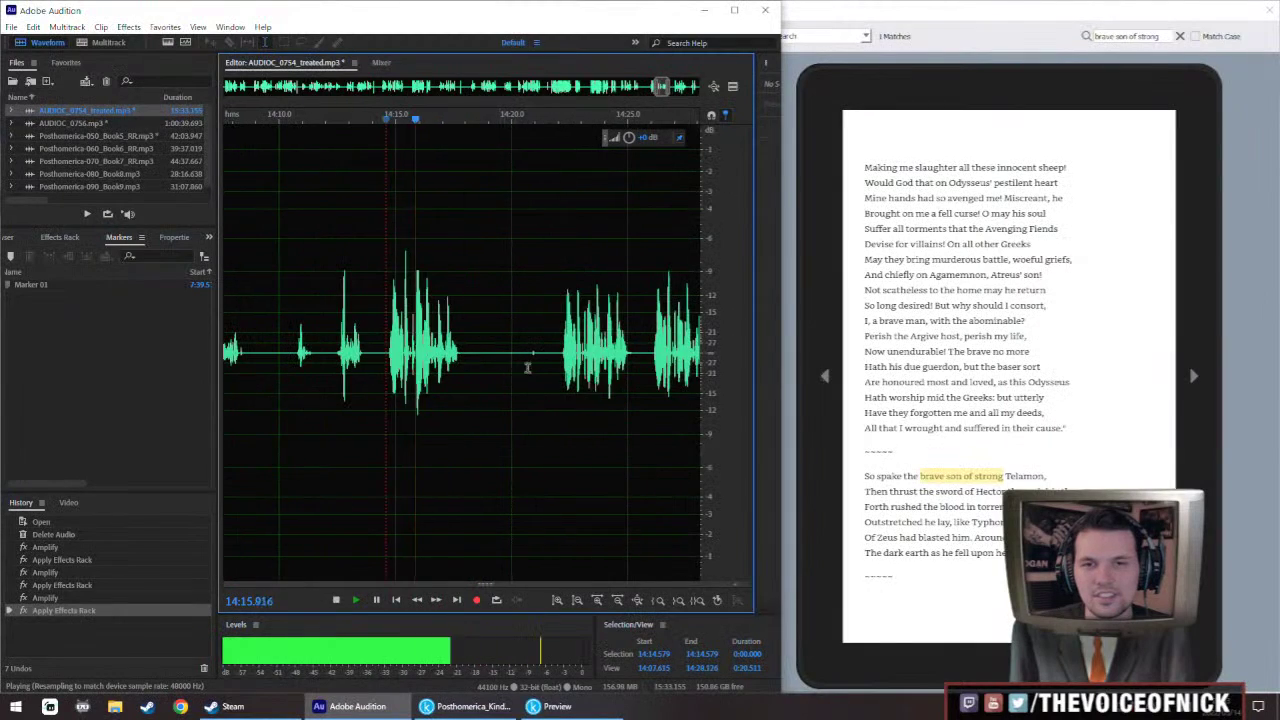
Audition the next take from about 14:22 and copy it from 14:22.18 to about 14:25.25
click(531, 370)
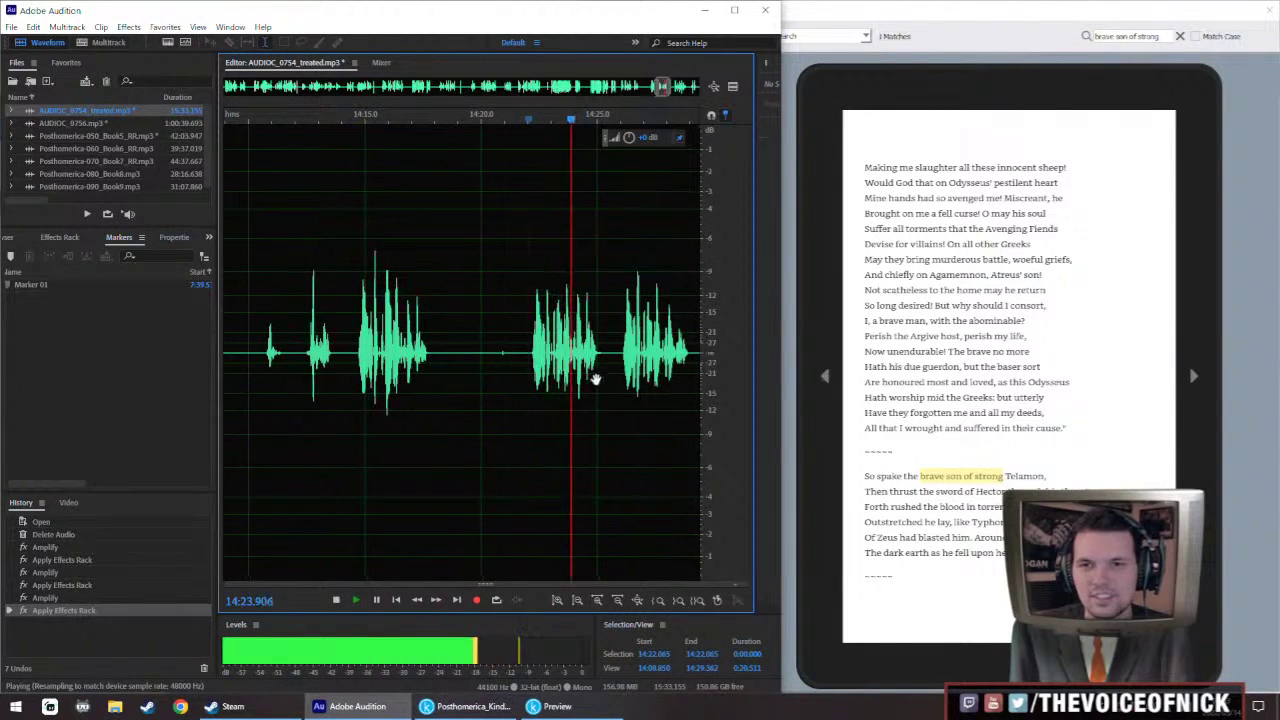
key(space)
shift+click(525, 400)
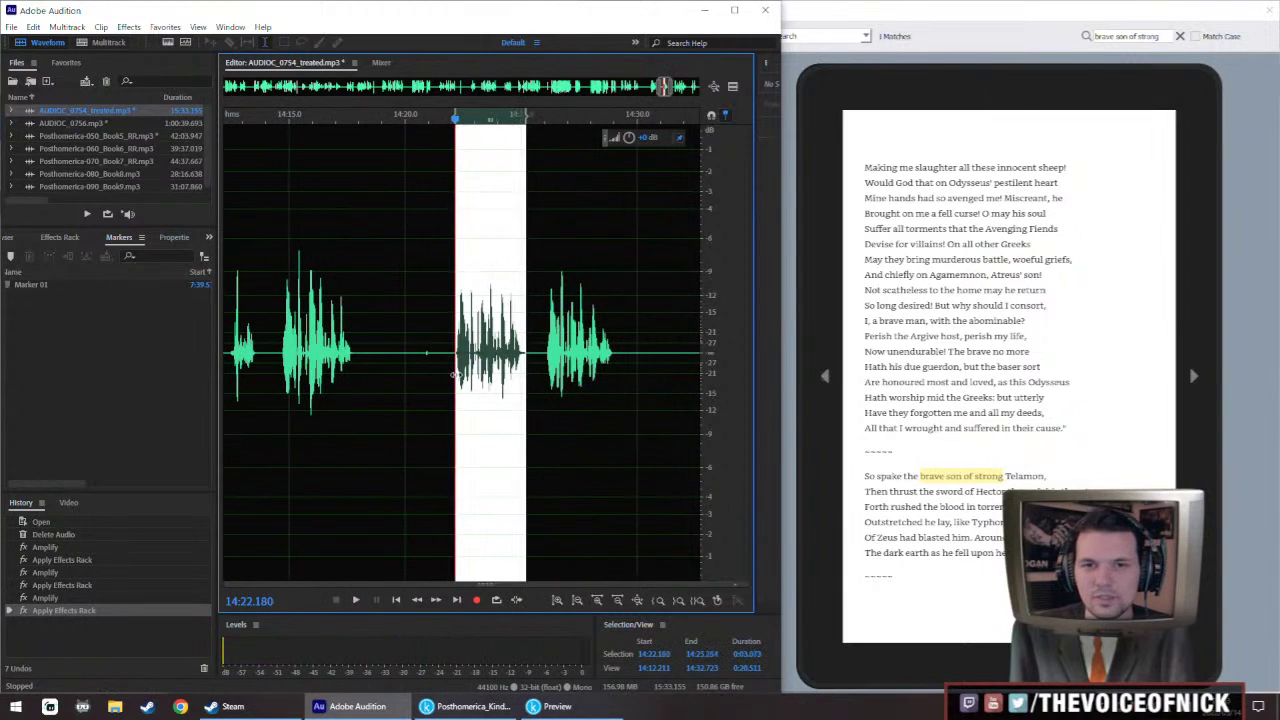
Replace the original "strong telamon" line in the Book 5 file, about 30:07.0 to 30:09.4, with the copied take
double_click(108, 136)
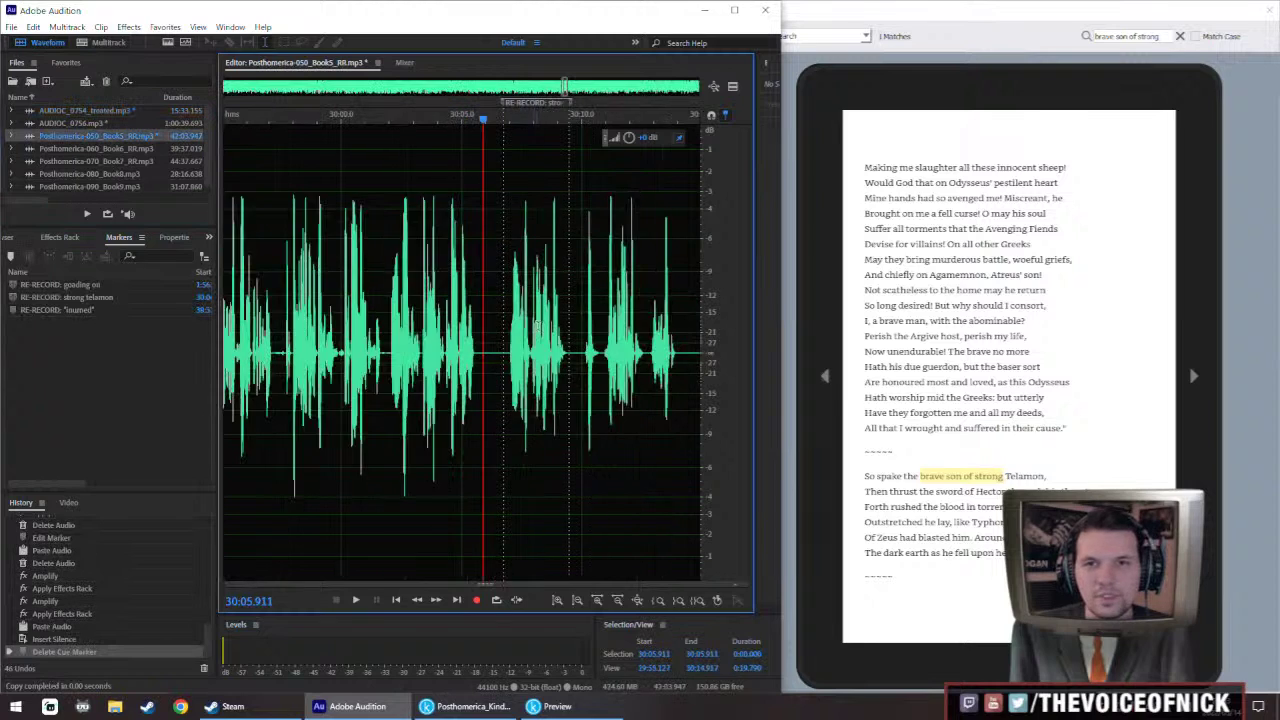
scroll(538, 326, up, 5)
click(383, 365)
key(space)
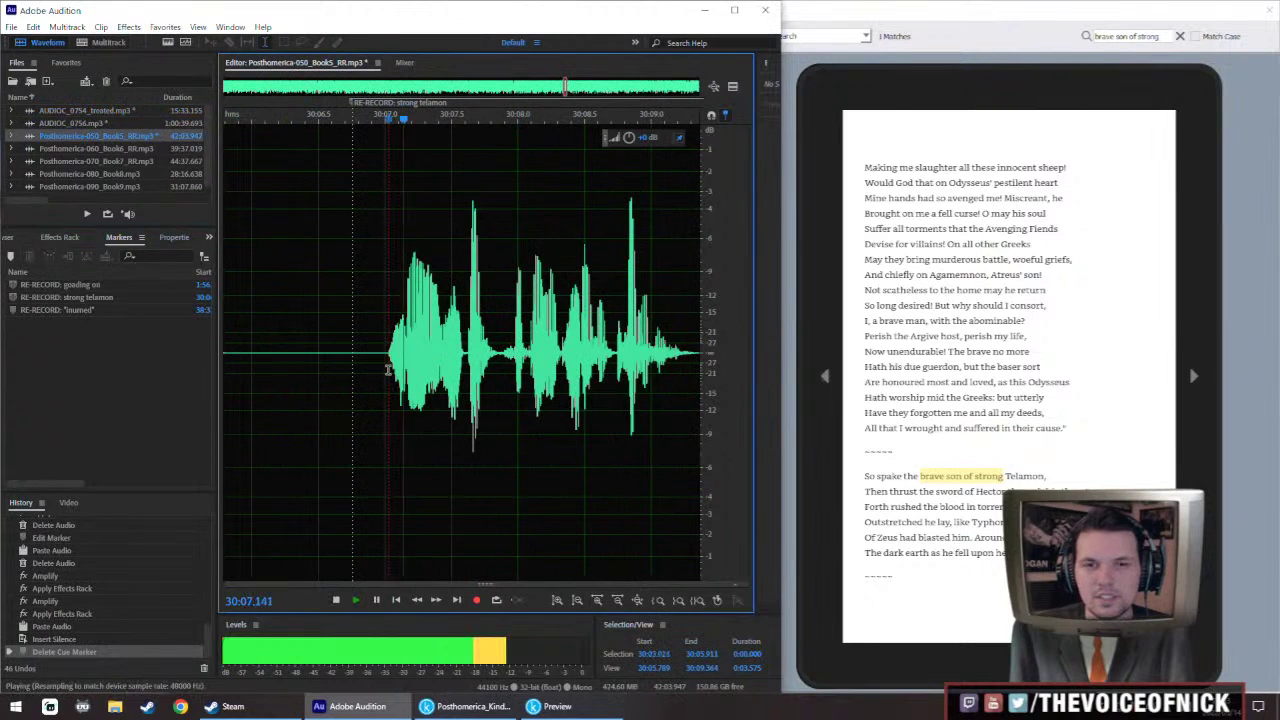
key(space)
scroll(395, 365, down, 3)
drag(391, 368, 530, 414)
key(ctrl+v)
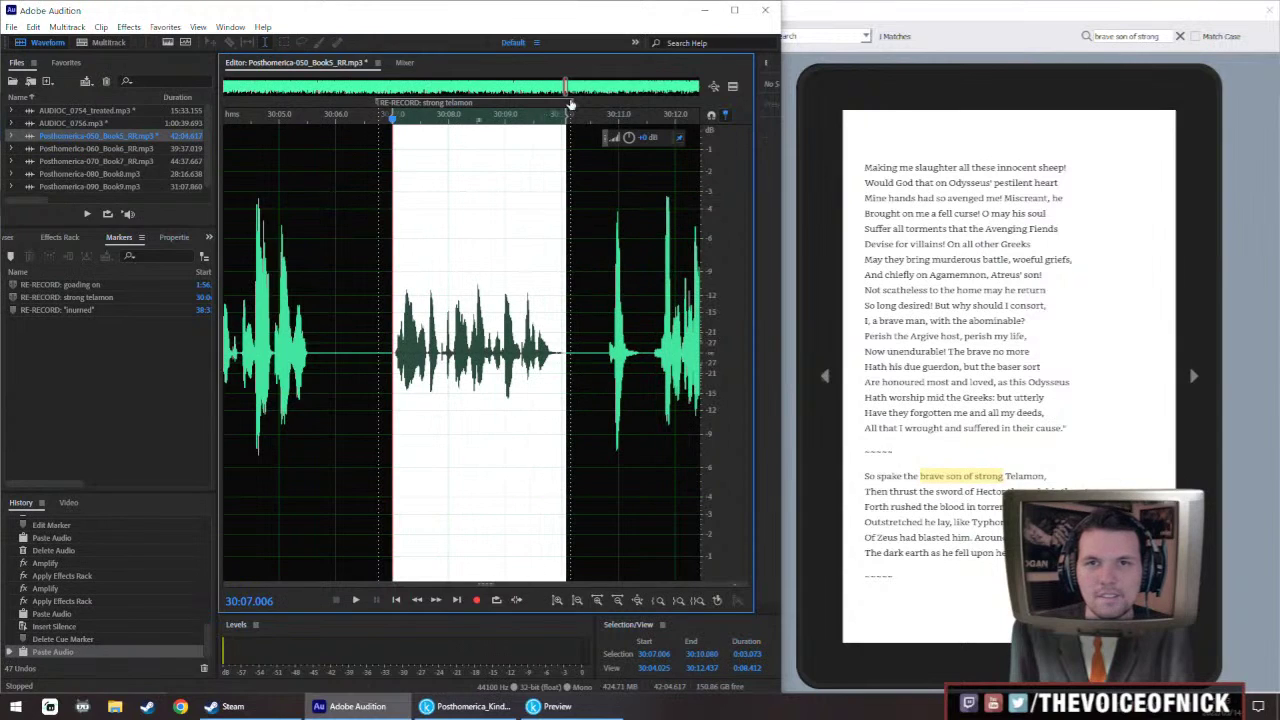
Widen the "strong telamon" marker range on both sides of the pasted take and raise the take's gain
drag(661, 138, 660, 138)
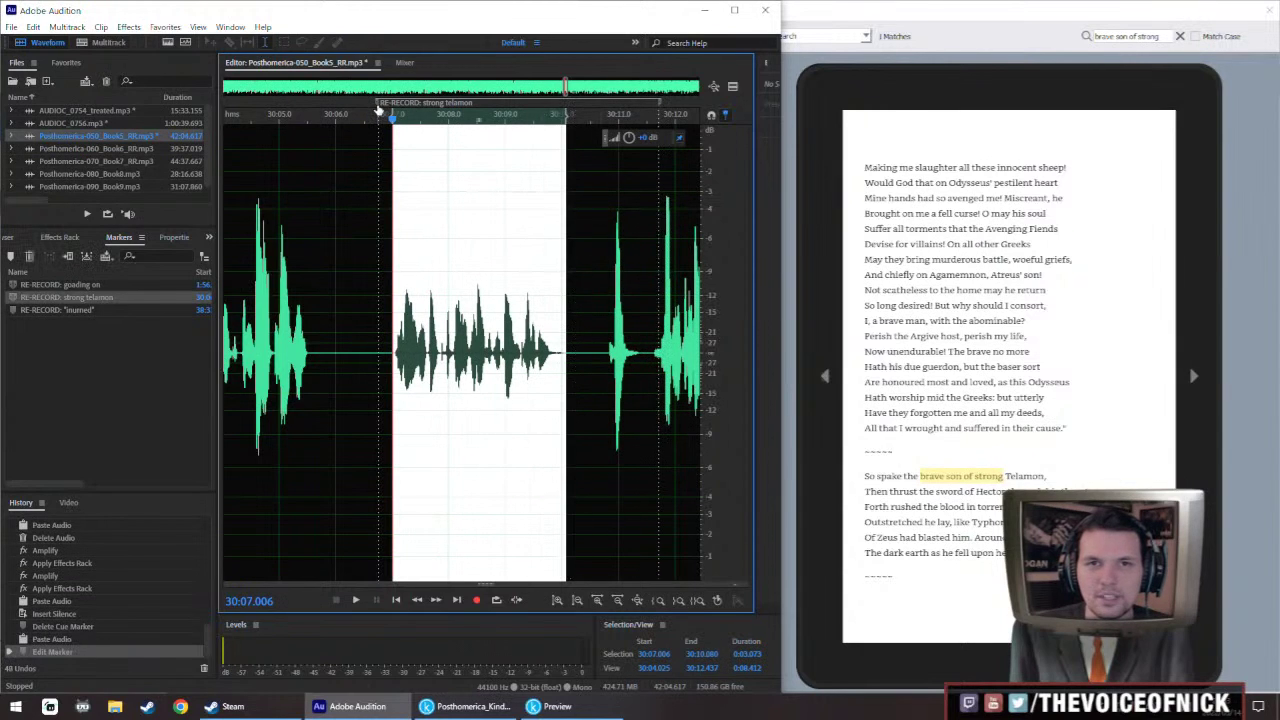
drag(247, 134, 241, 134)
drag(647, 140, 660, 138)
Apply the effects rack to the pasted take and play the passage from about 30:01.7
scroll(290, 285, down, 3)
click(290, 285)
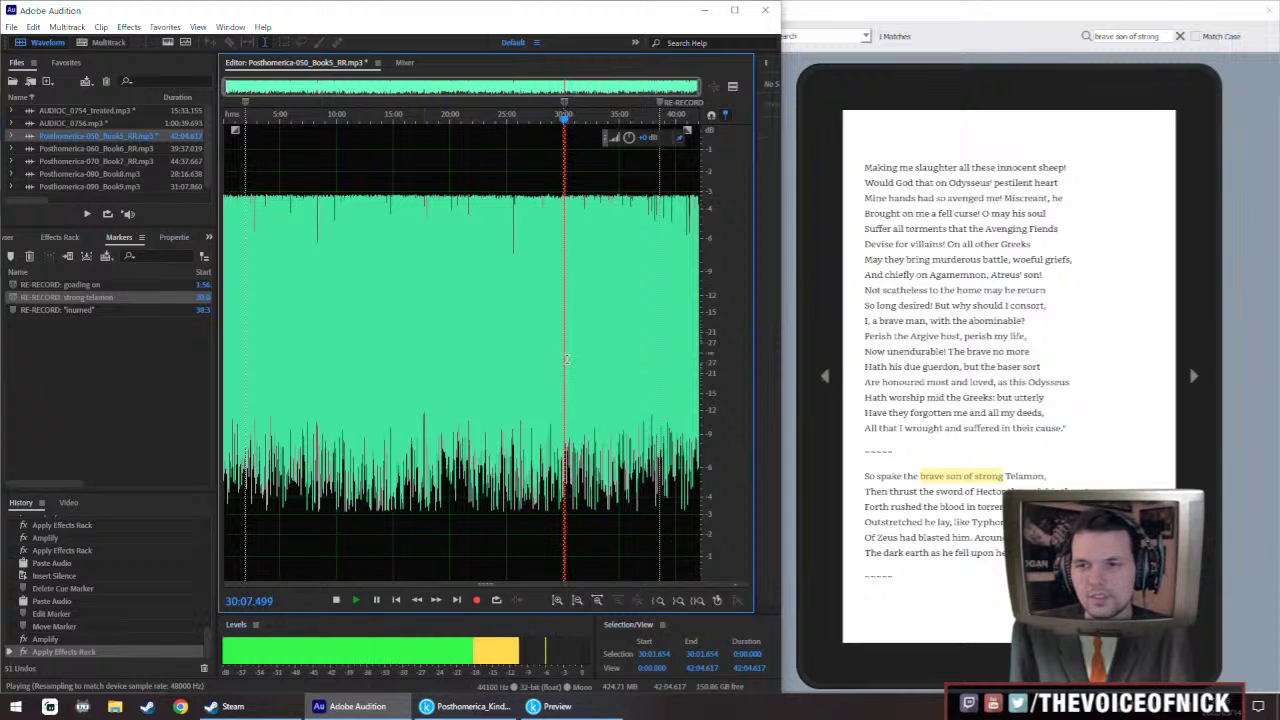
scroll(503, 402, up, 10)
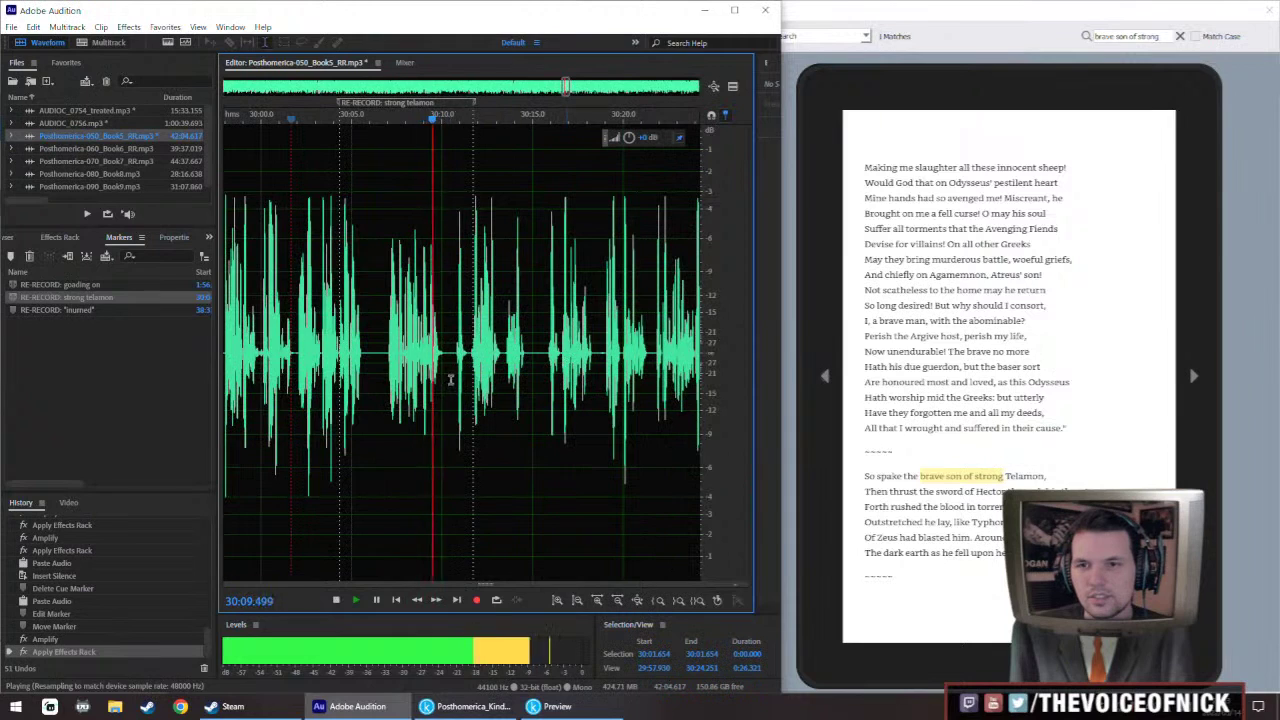
scroll(430, 350, up, 3)
scroll(428, 350, up, 3)
Amplify the take from about 30:07.0 to 30:10.2 by 1.8 dB, reapply the effects rack, and play from about 30:01
drag(322, 379, 458, 380)
key(ctrl+1)
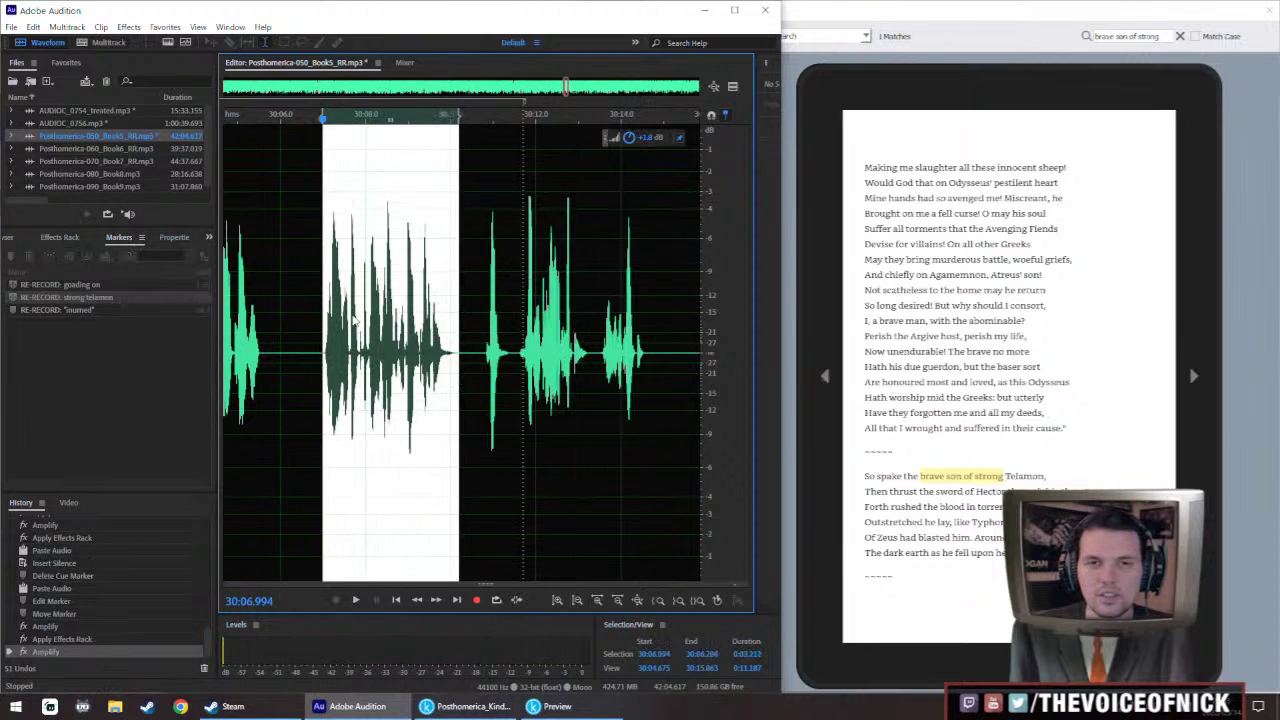
scroll(300, 300, down, 3)
click(265, 292)
key(space)
scroll(265, 291, down, 10)
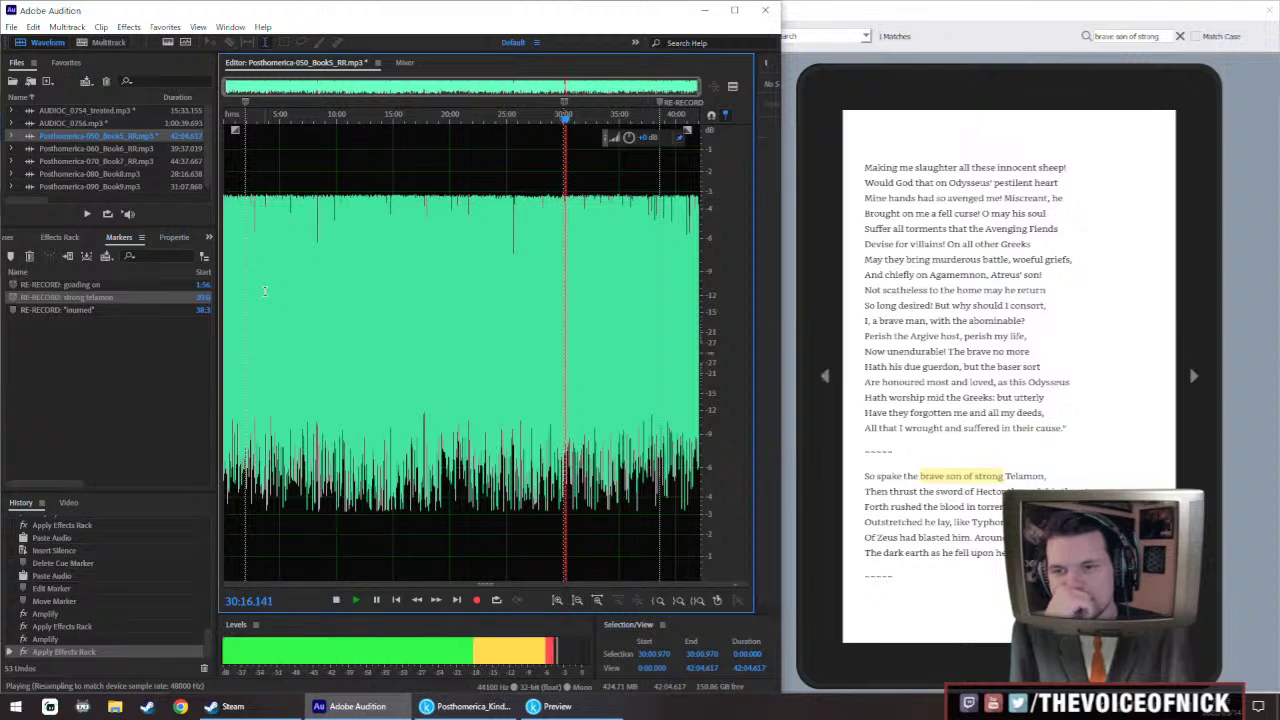
Replay the replaced line from about 30:07.2 to check its level
scroll(265, 290, up, 10)
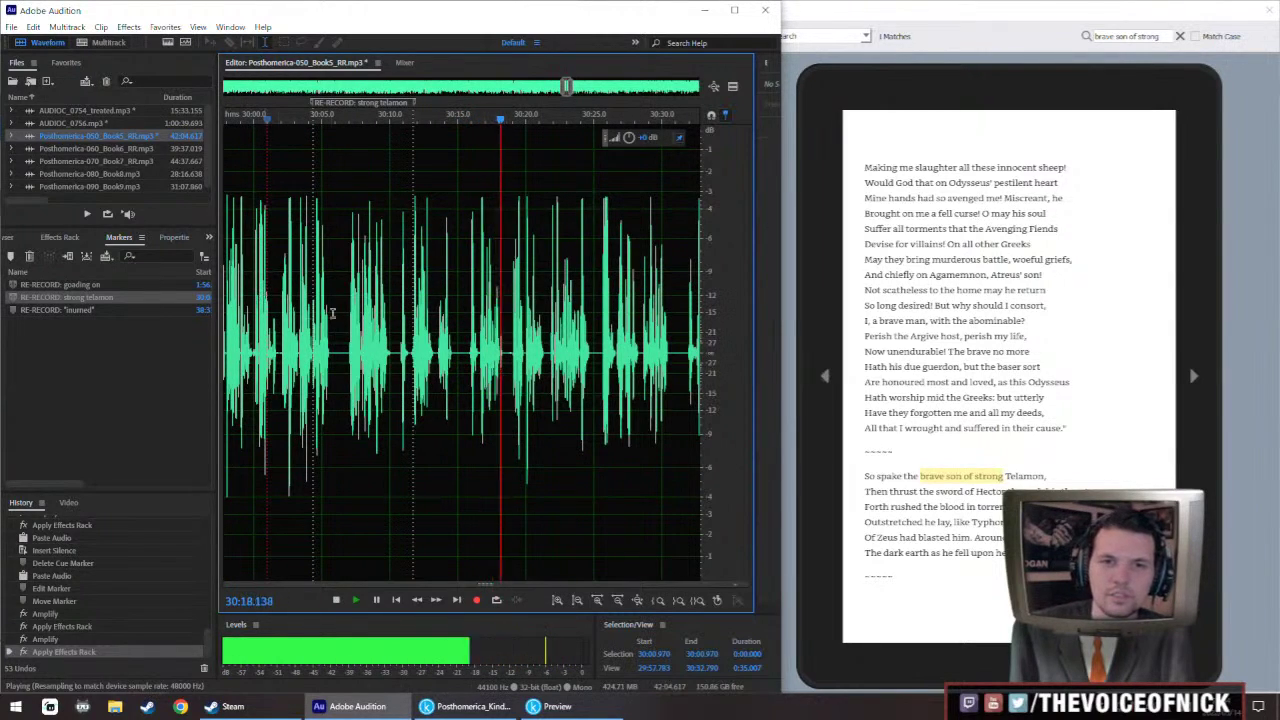
click(350, 343)
scroll(350, 343, up, 4)
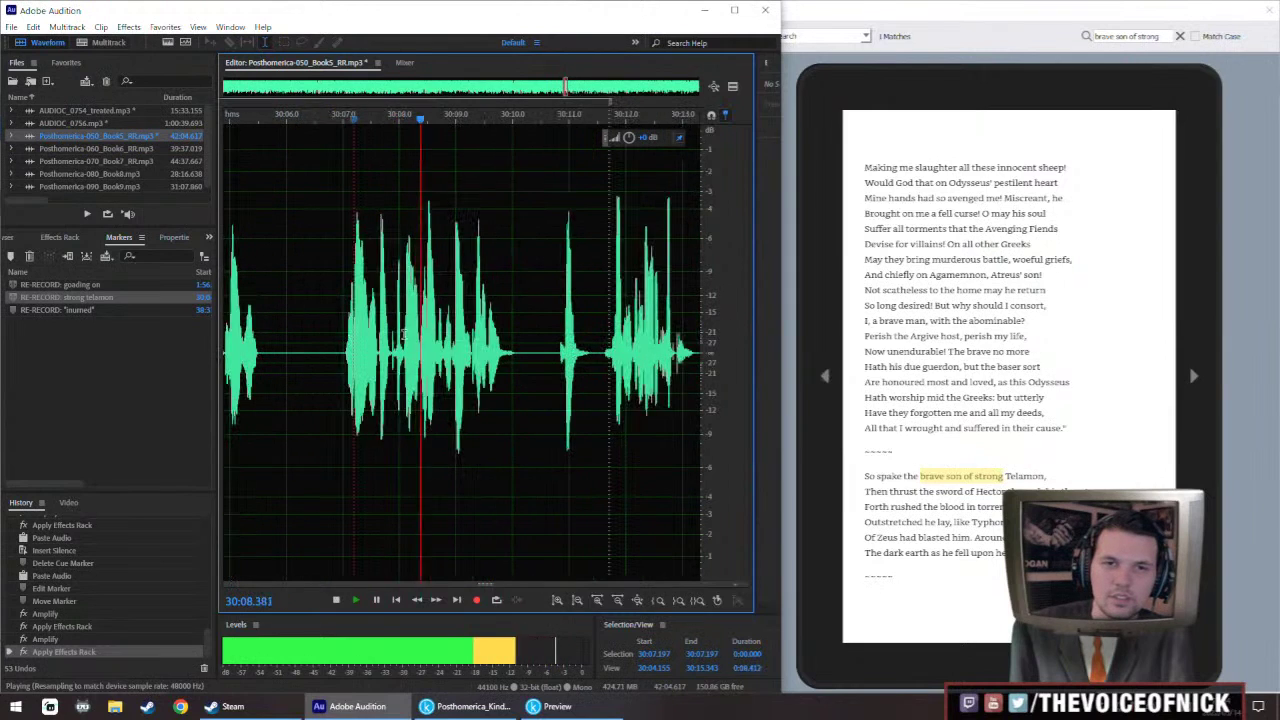
Amplify the audio from about 30:10.6 to 30:14.9 by 1.2 dB, reapply the effects rack, and play from about 30:09
key(space)
scroll(454, 197, down, 2)
drag(501, 350, 575, 265)
drag(629, 139, 633, 130)
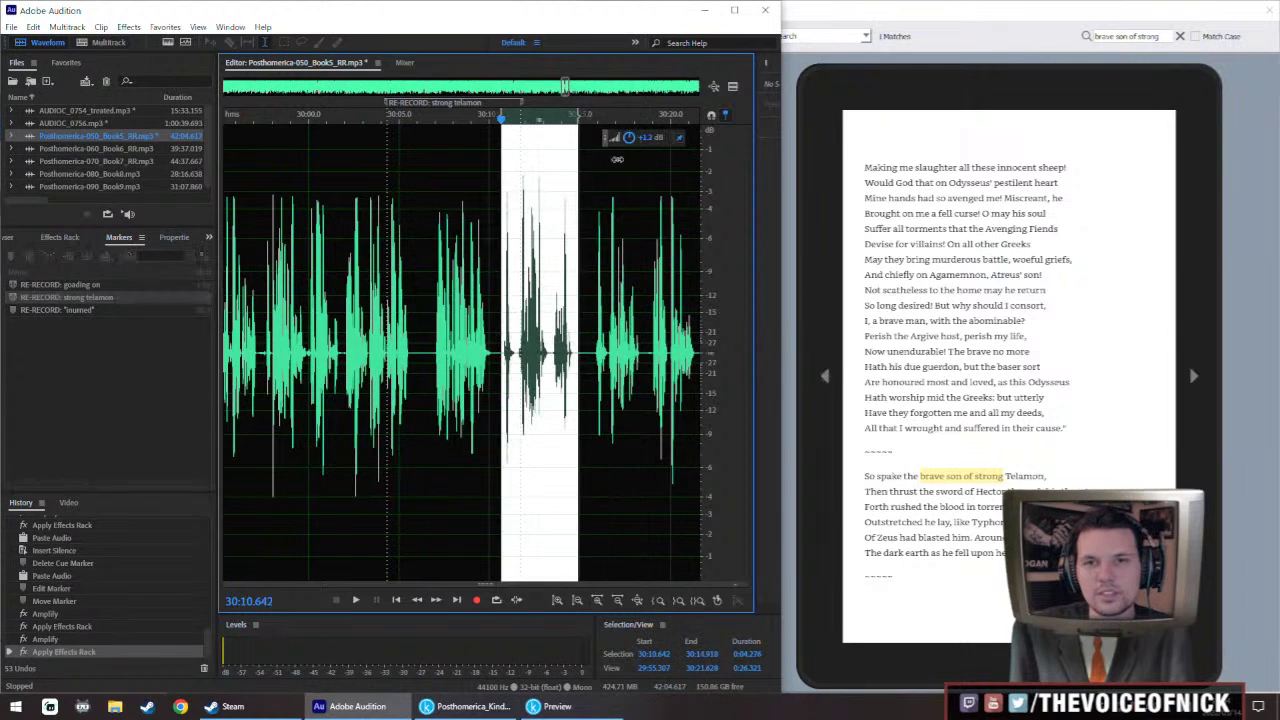
key(ctrl+r)
click(473, 268)
key(space)
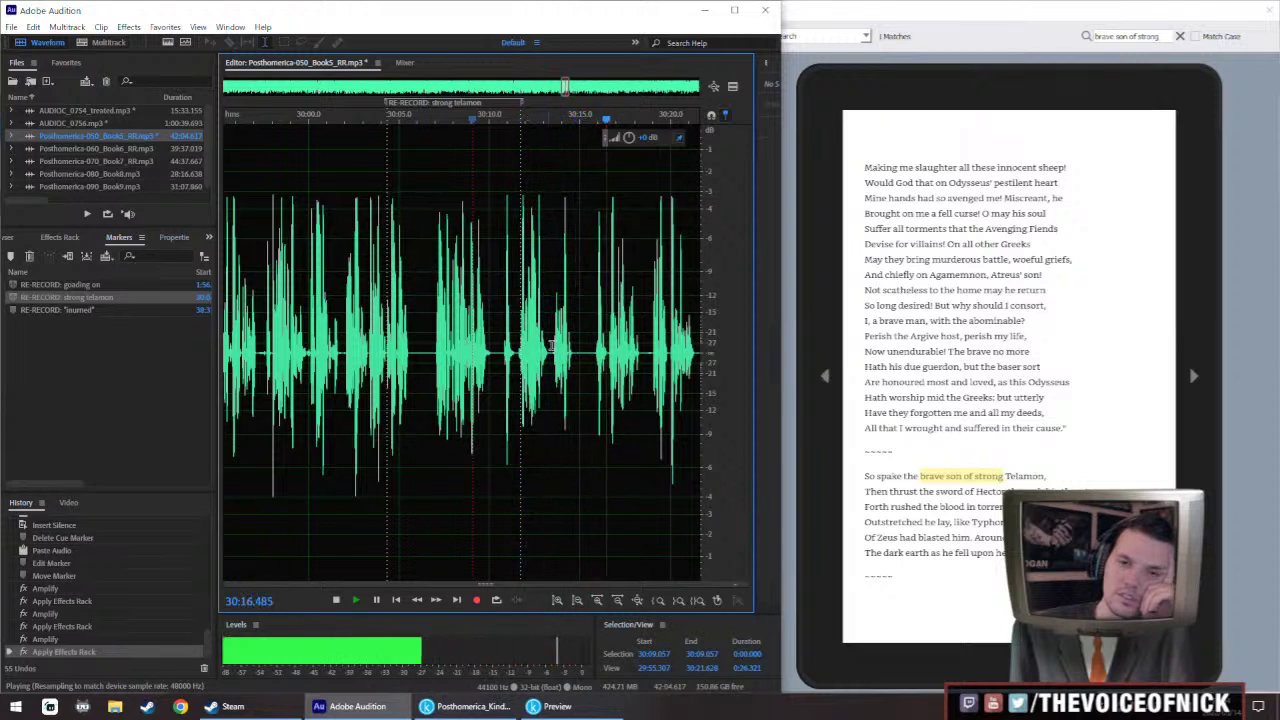
Play the passage from about 29:46 through the replaced line and delete the "strong telamon" marker
scroll(420, 261, down, 2)
scroll(536, 313, down, 2)
click(381, 298)
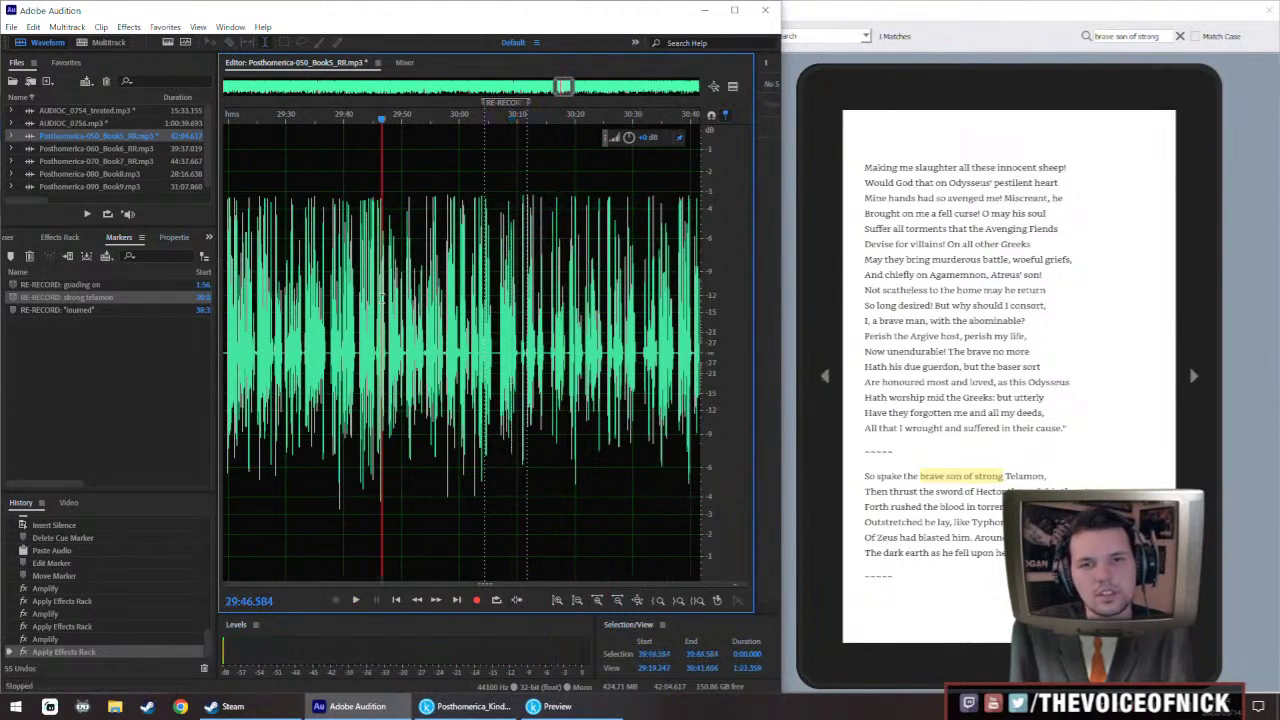
key(space)
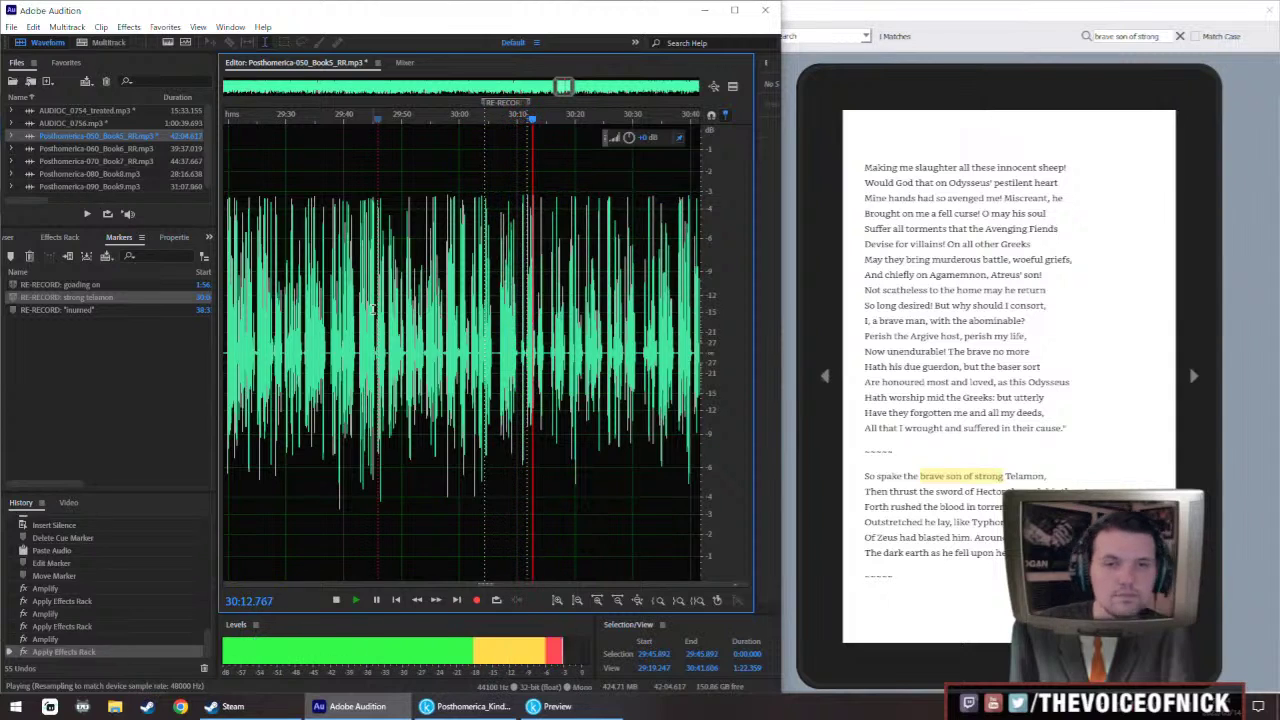
key(space)
right_click(492, 102)
click(525, 108)
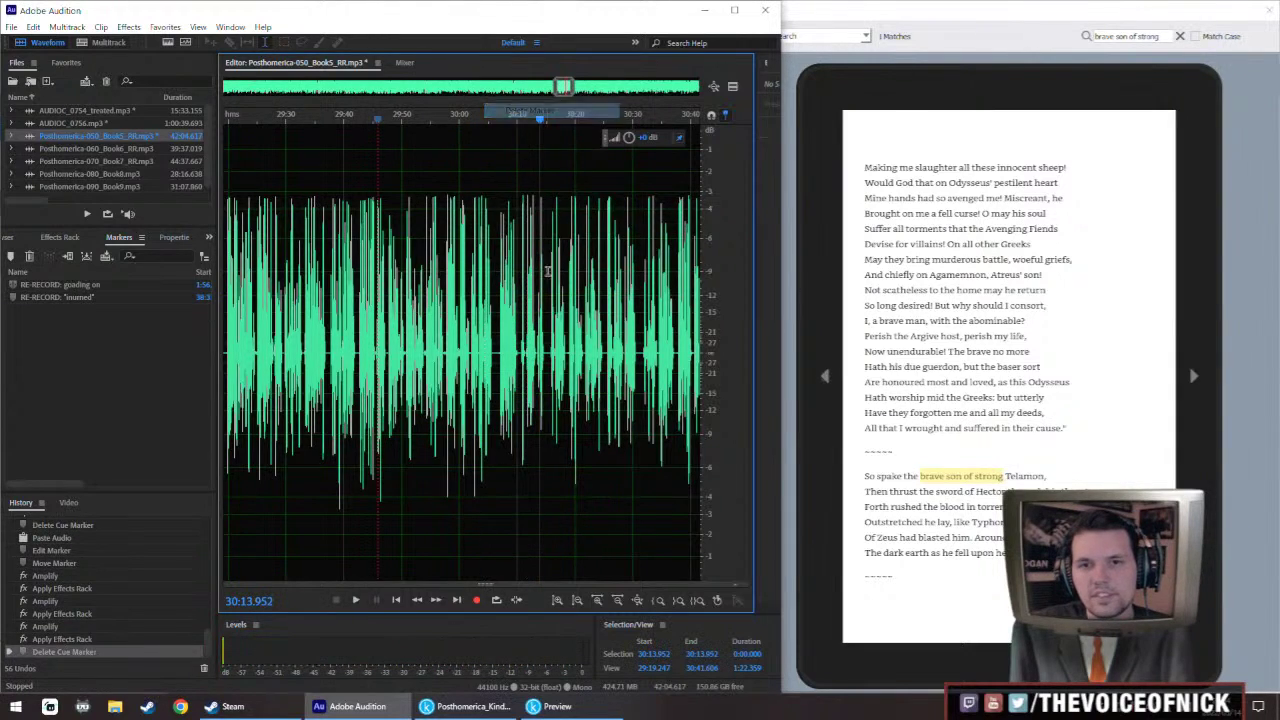
Go to the "inurned" re-record marker near 38:34 and play its line from about 38:30.5
key(backslash)
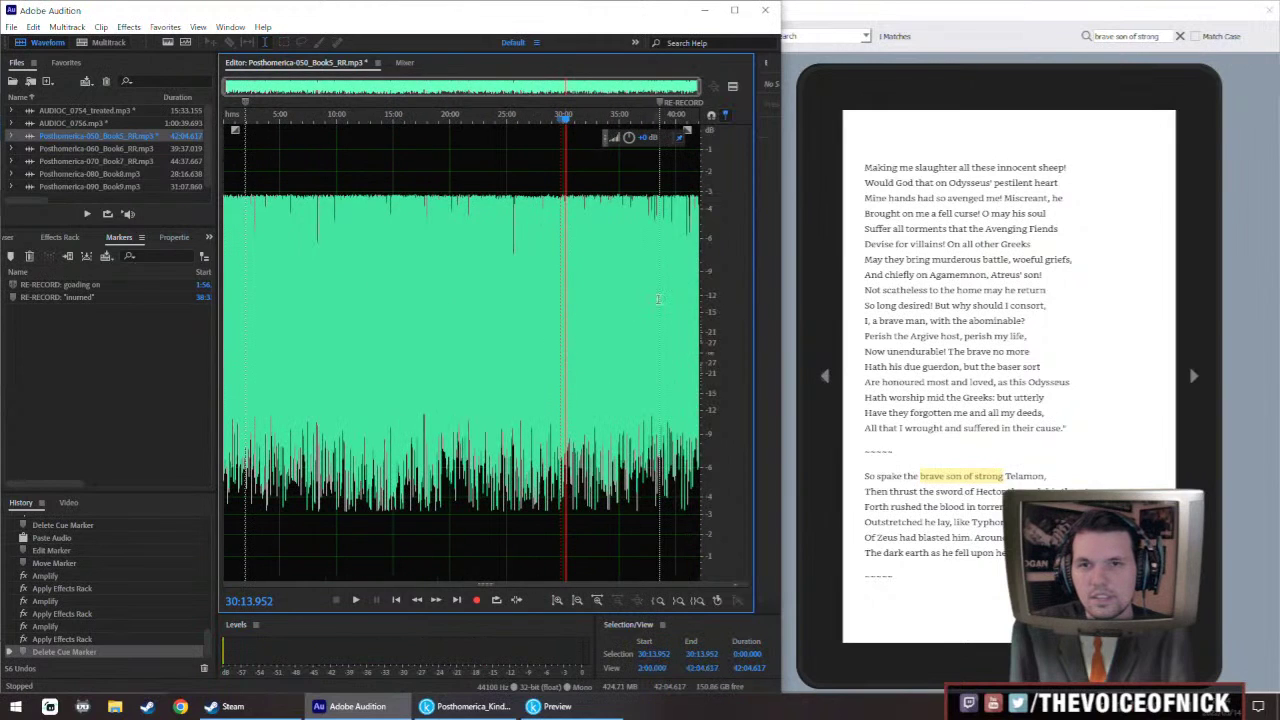
scroll(657, 297, up, 10)
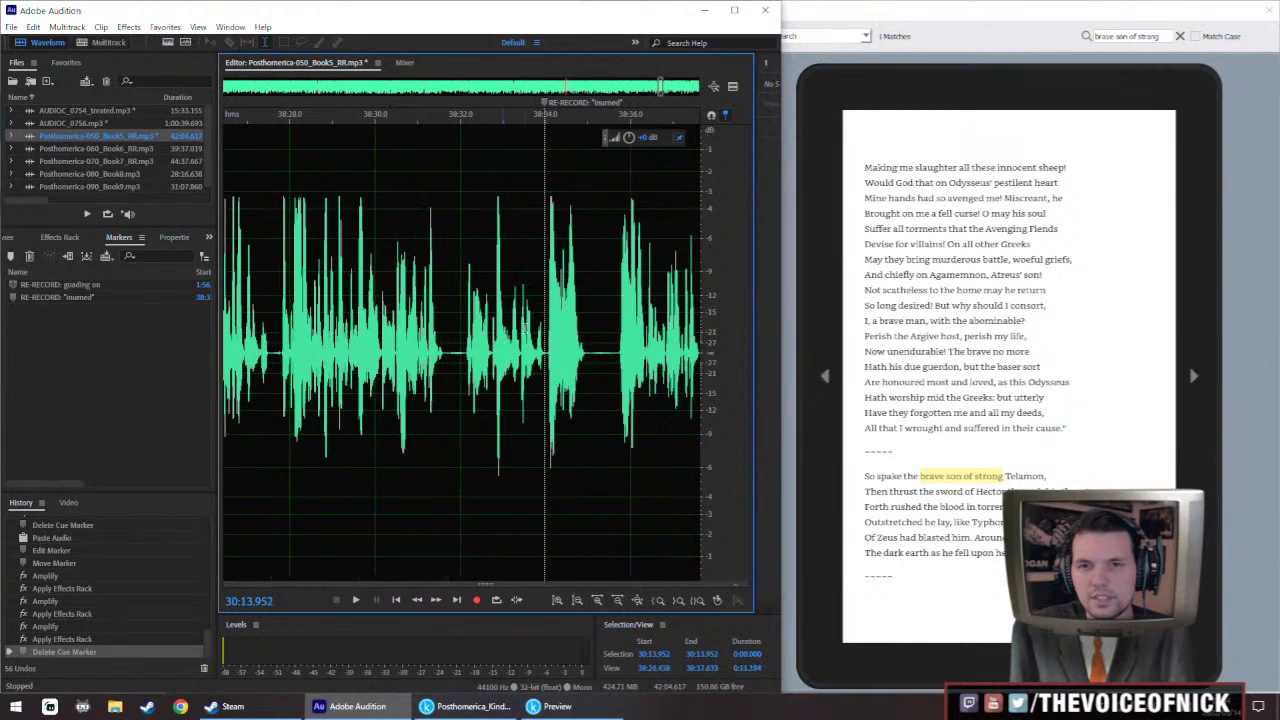
click(80, 286)
click(307, 294)
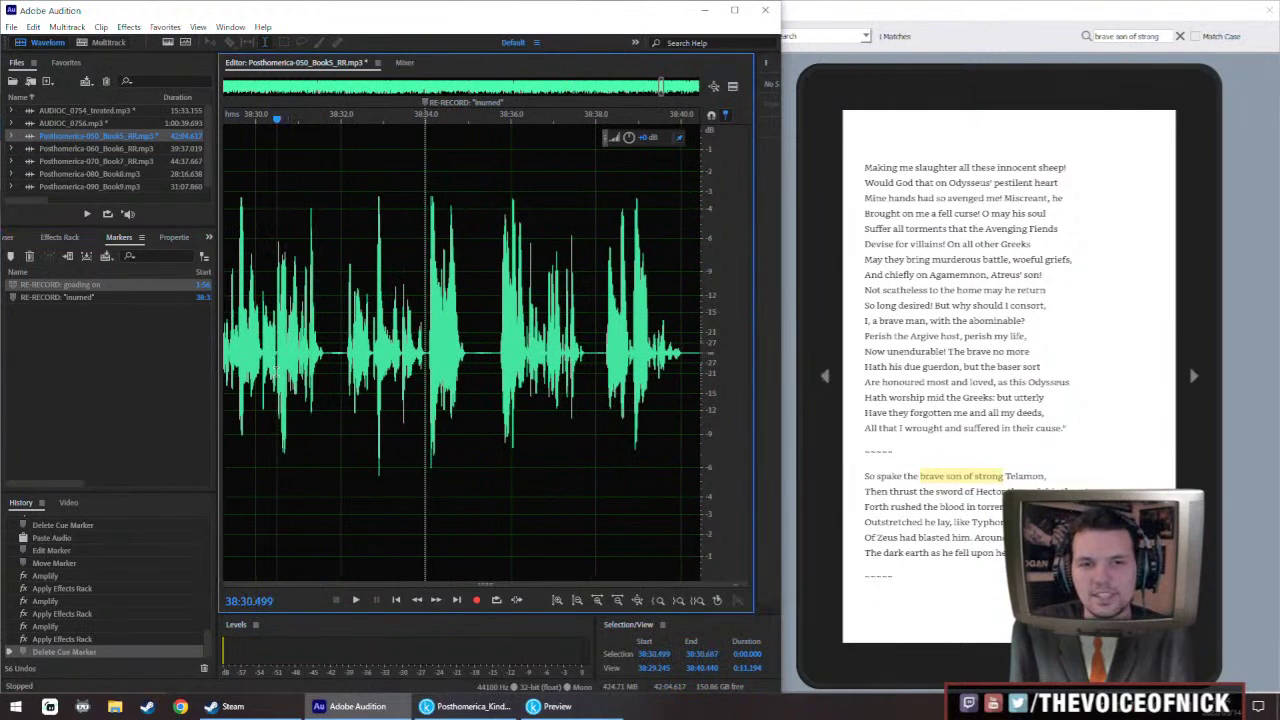
scroll(324, 358, up, 4)
key(space)
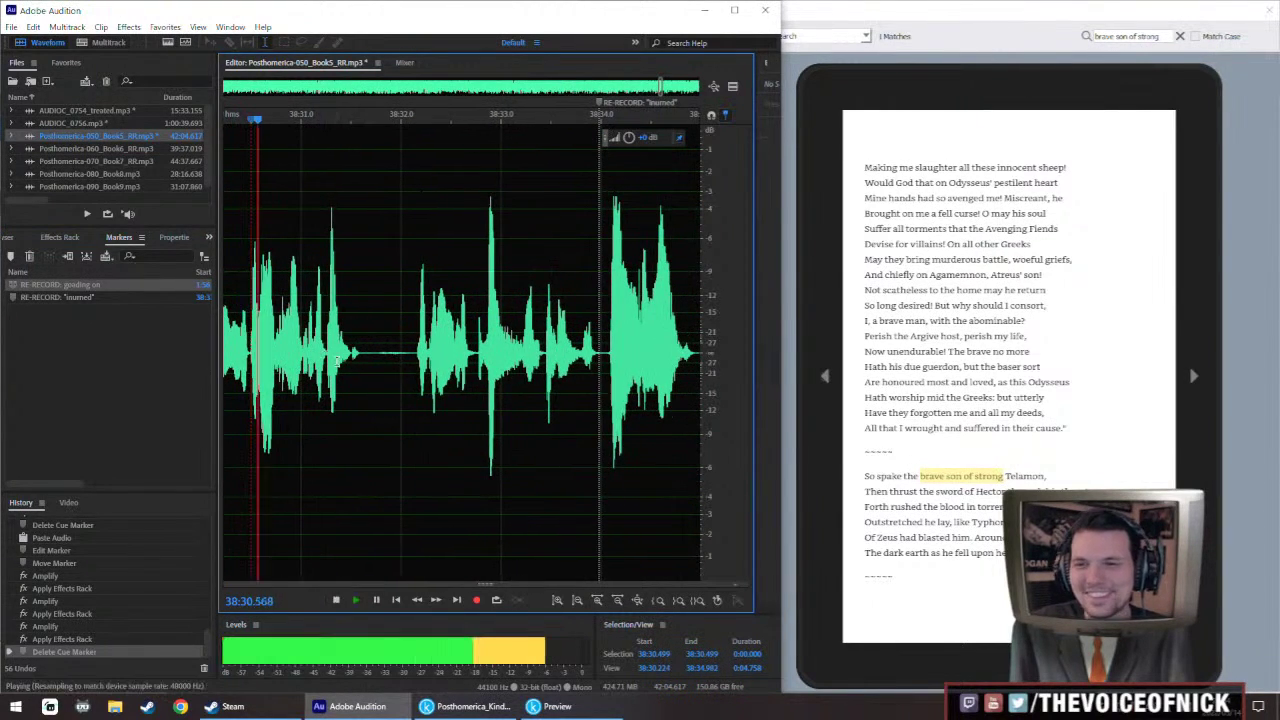
scroll(452, 316, down, 3)
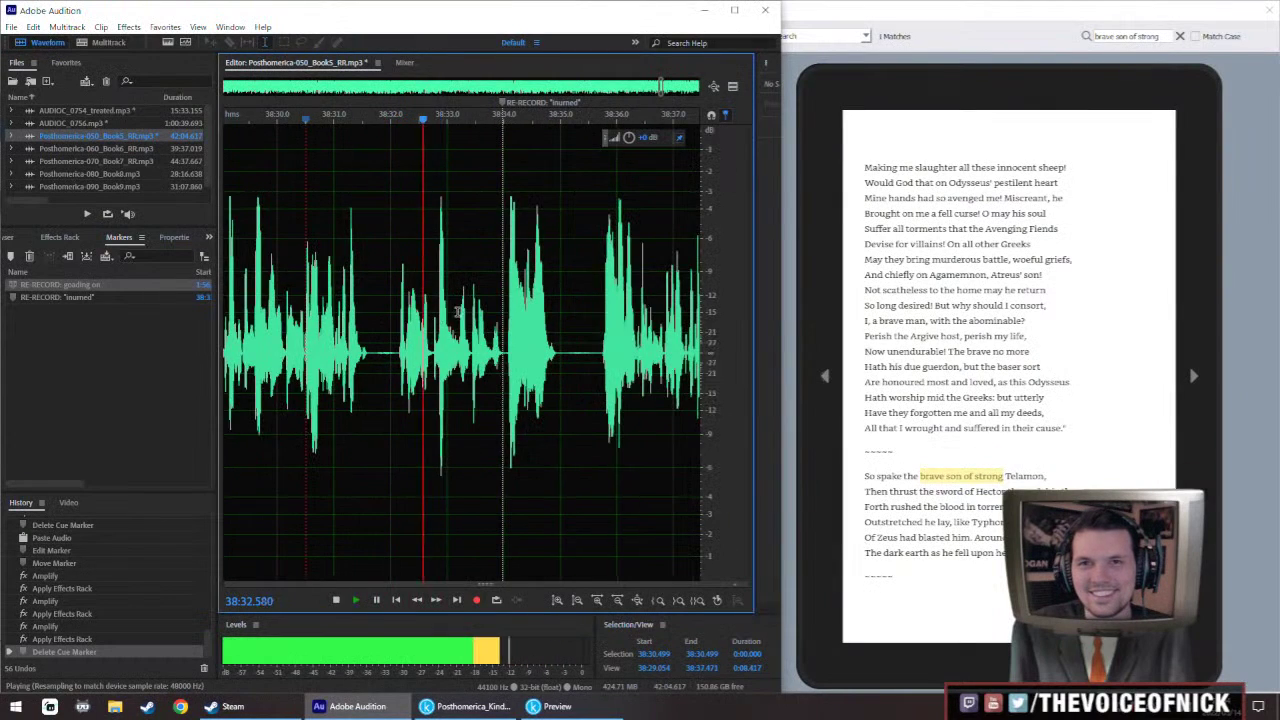
scroll(455, 313, right, 1)
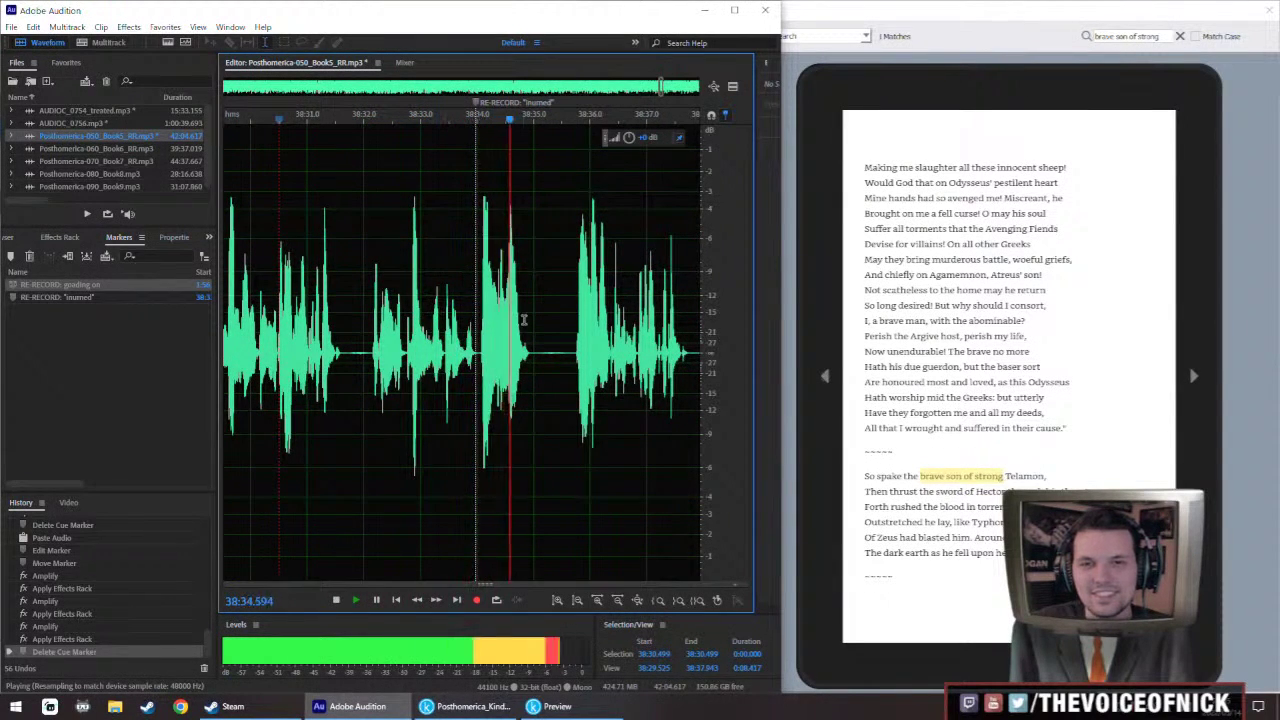
key(space)
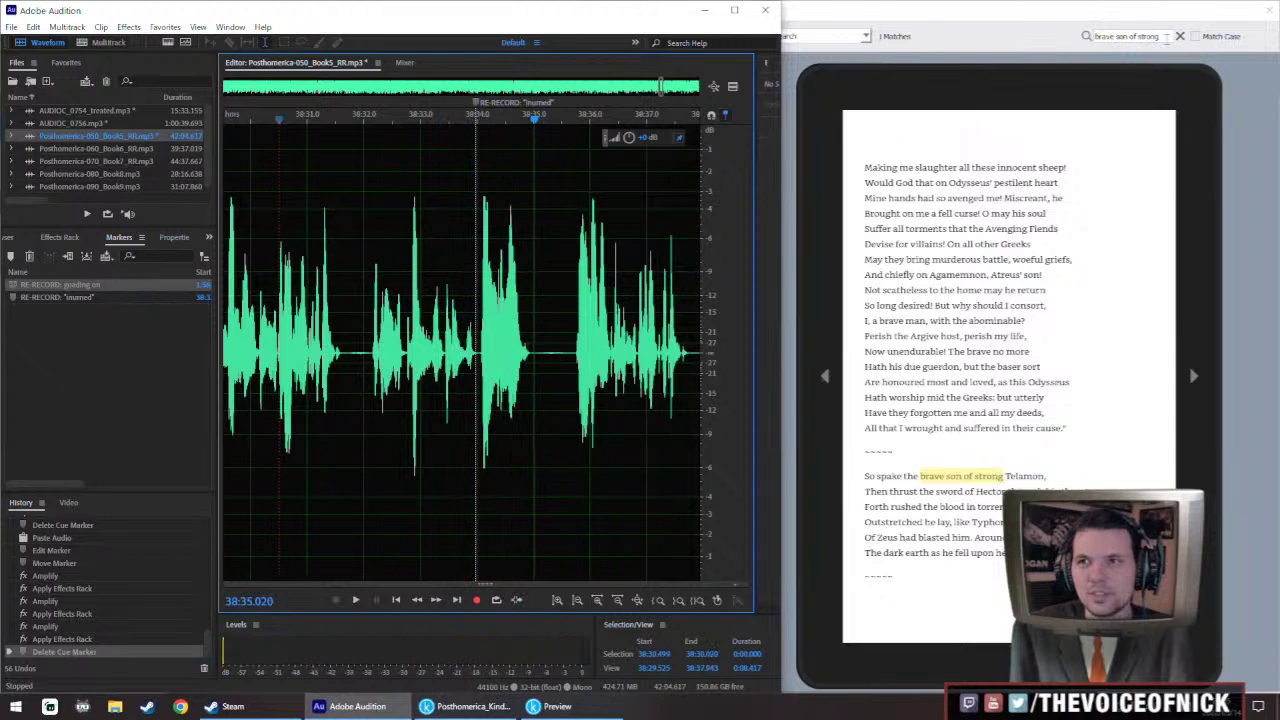
Search the Kindle preview text for "inurned" to find the matching line
click(1088, 38)
text(inu)
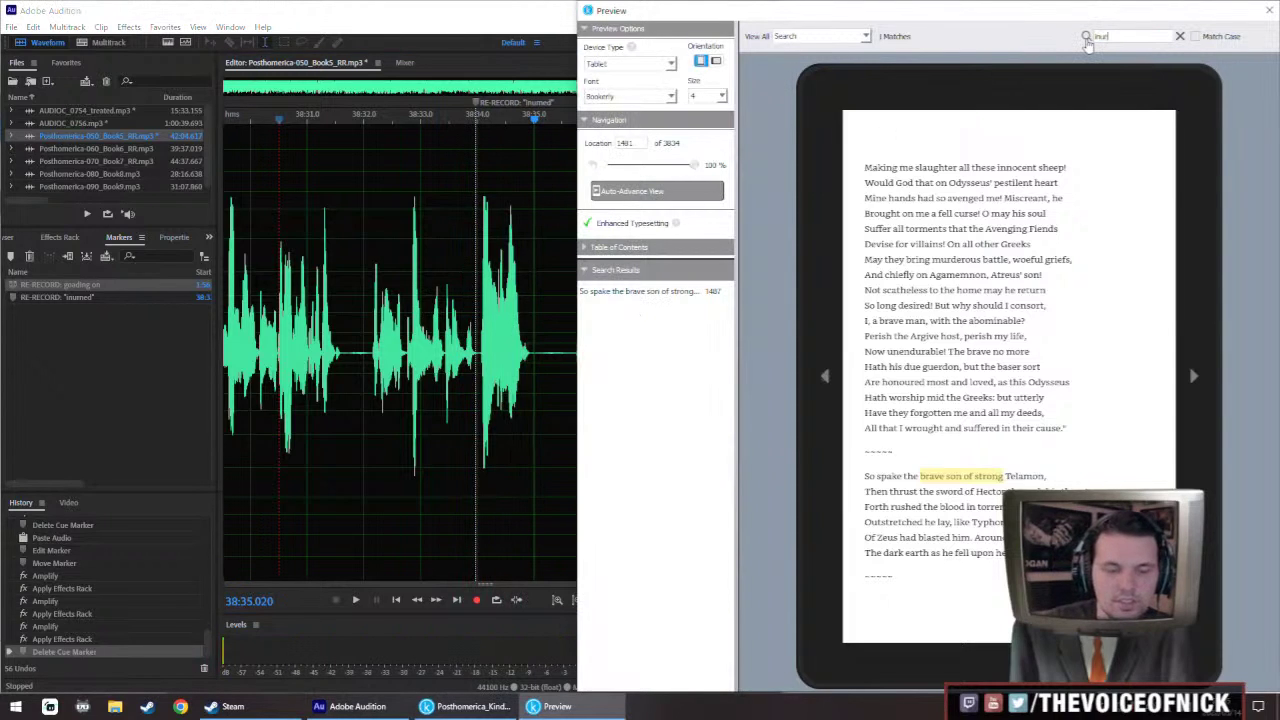
text(rned)
key(Return)
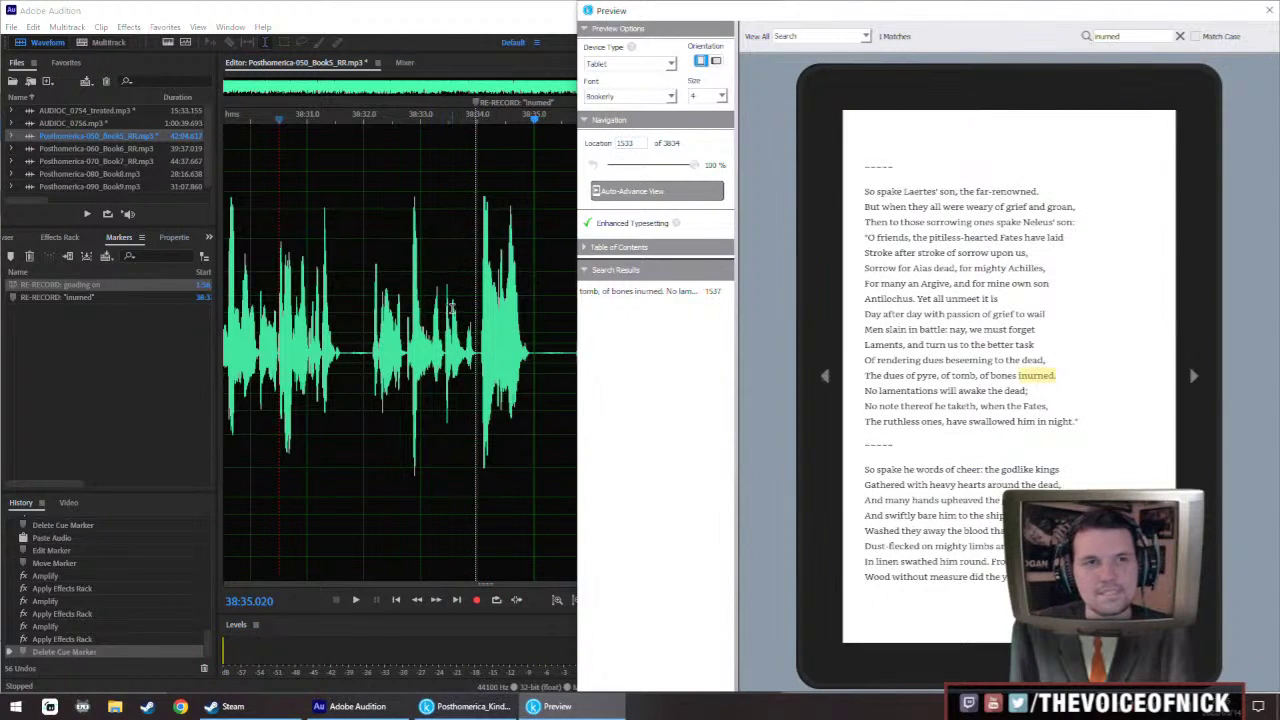
Switch to Chrome and look up "inurned" on Google to check its pronunciation
key(super+4)
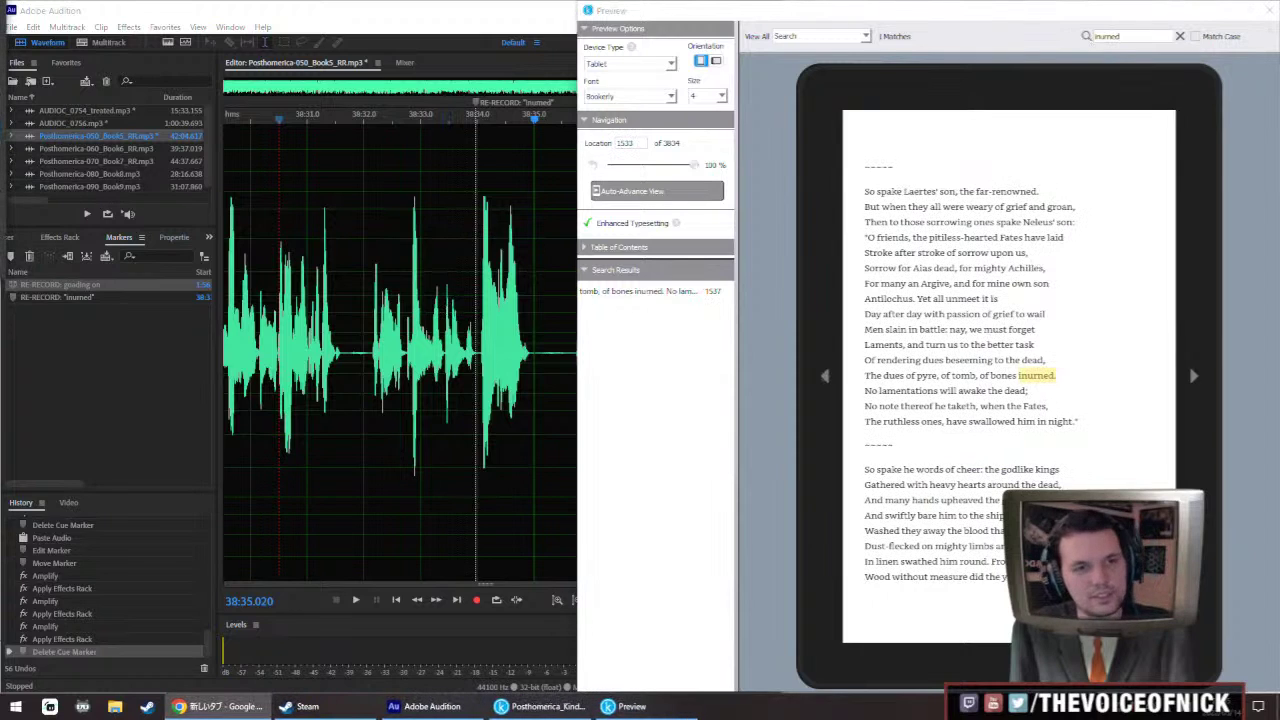
key(ctrl+w)
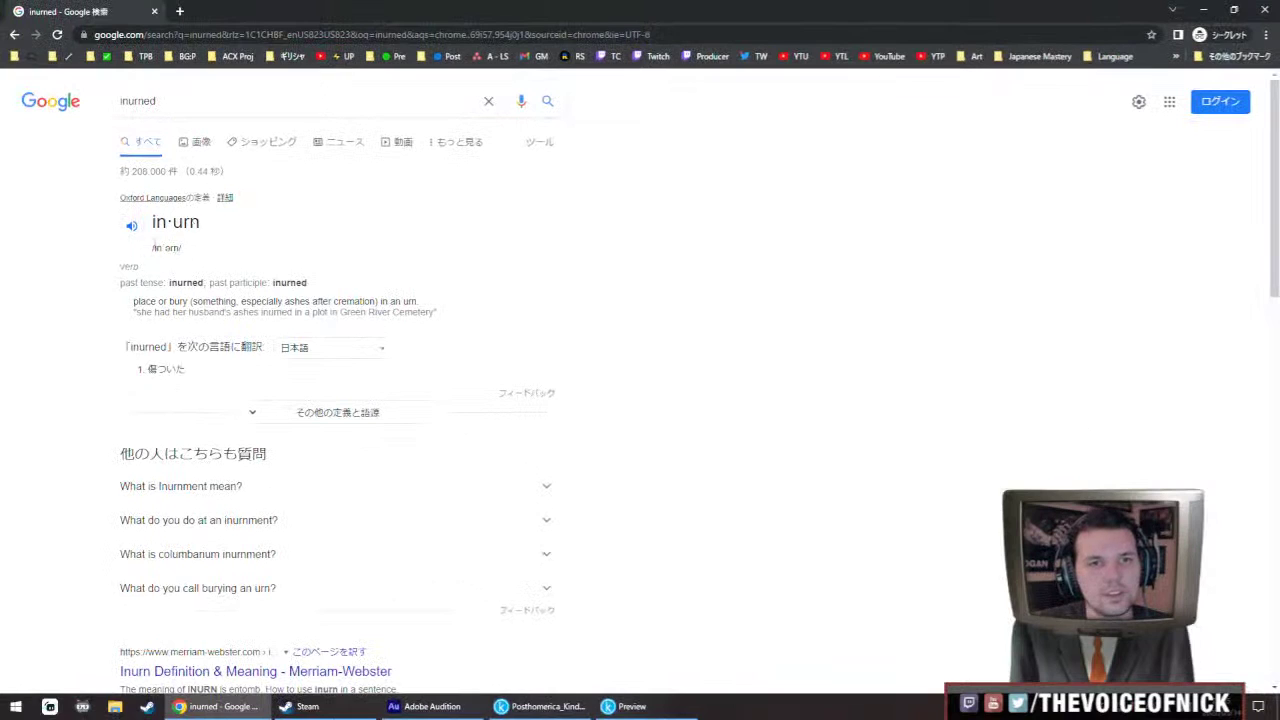
Close the "inurned" search, open AUDIOC_0754_treated.mp3 in Adobe Audition and play the recordings from about 14:53 to 15:01 to locate the retake
key(ctrl+w)
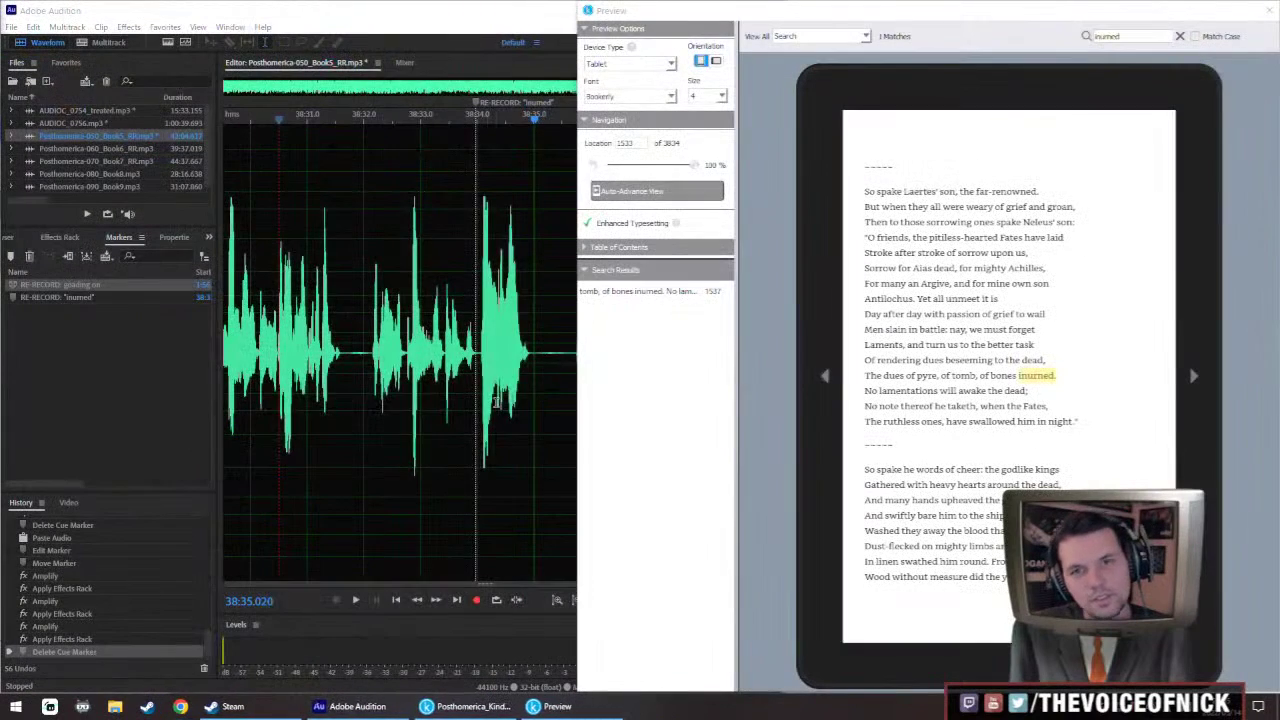
double_click(108, 112)
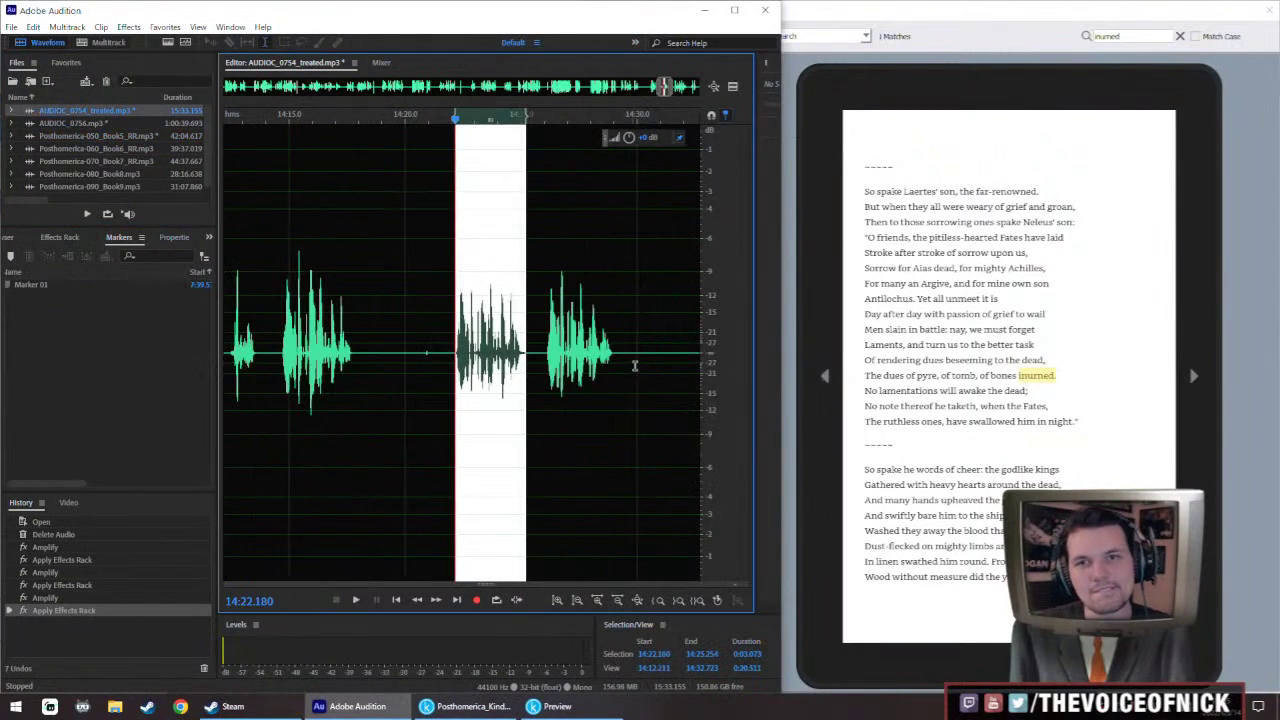
click(545, 352)
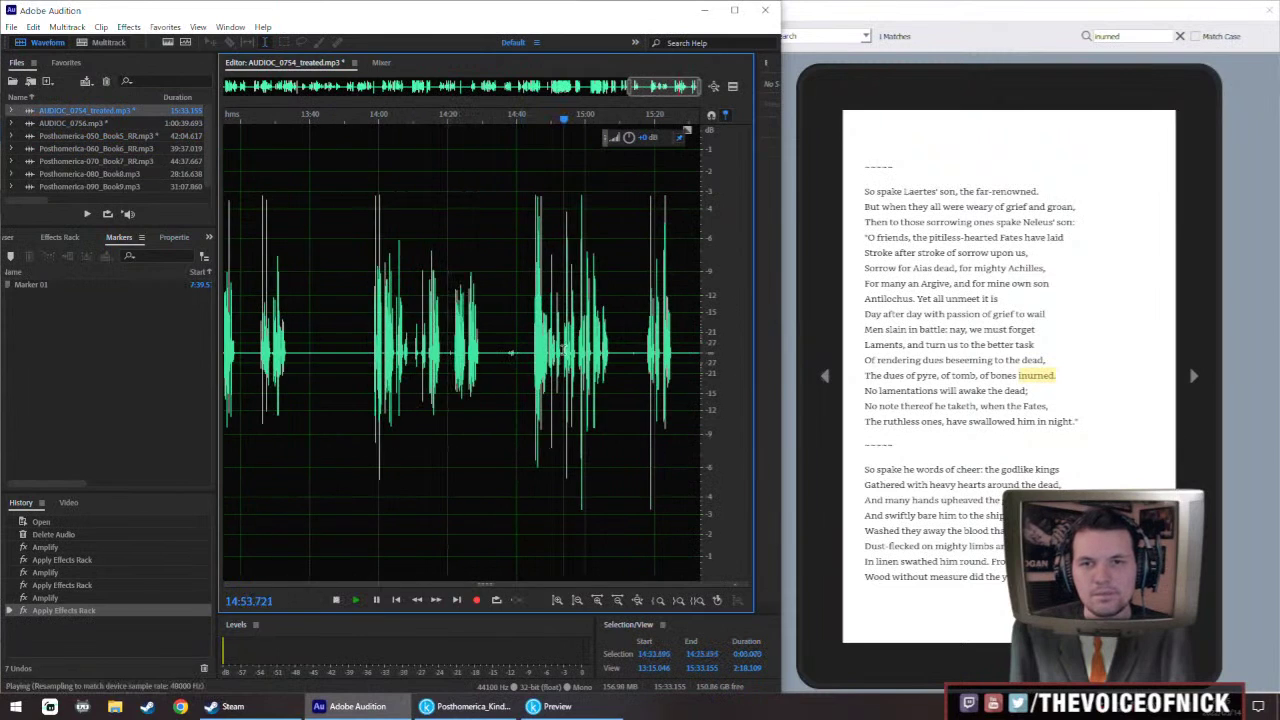
key(space)
scroll(491, 355, up, 5)
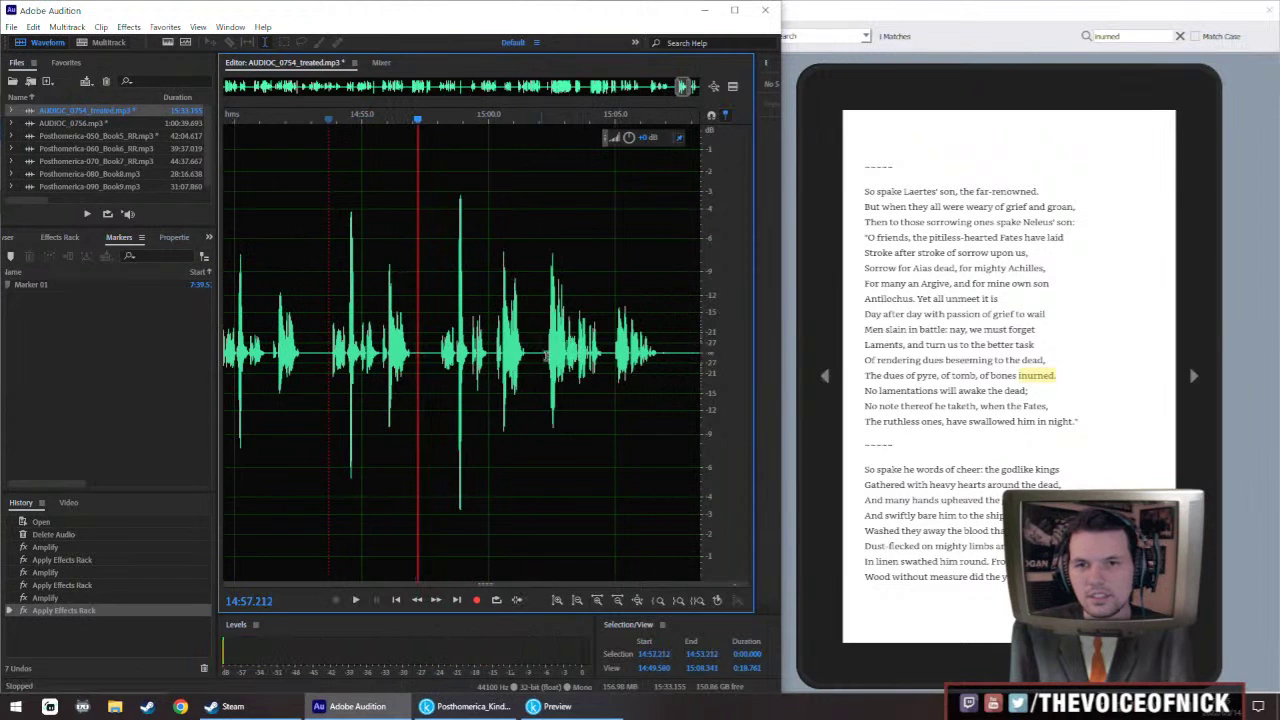
click(546, 352)
click(431, 352)
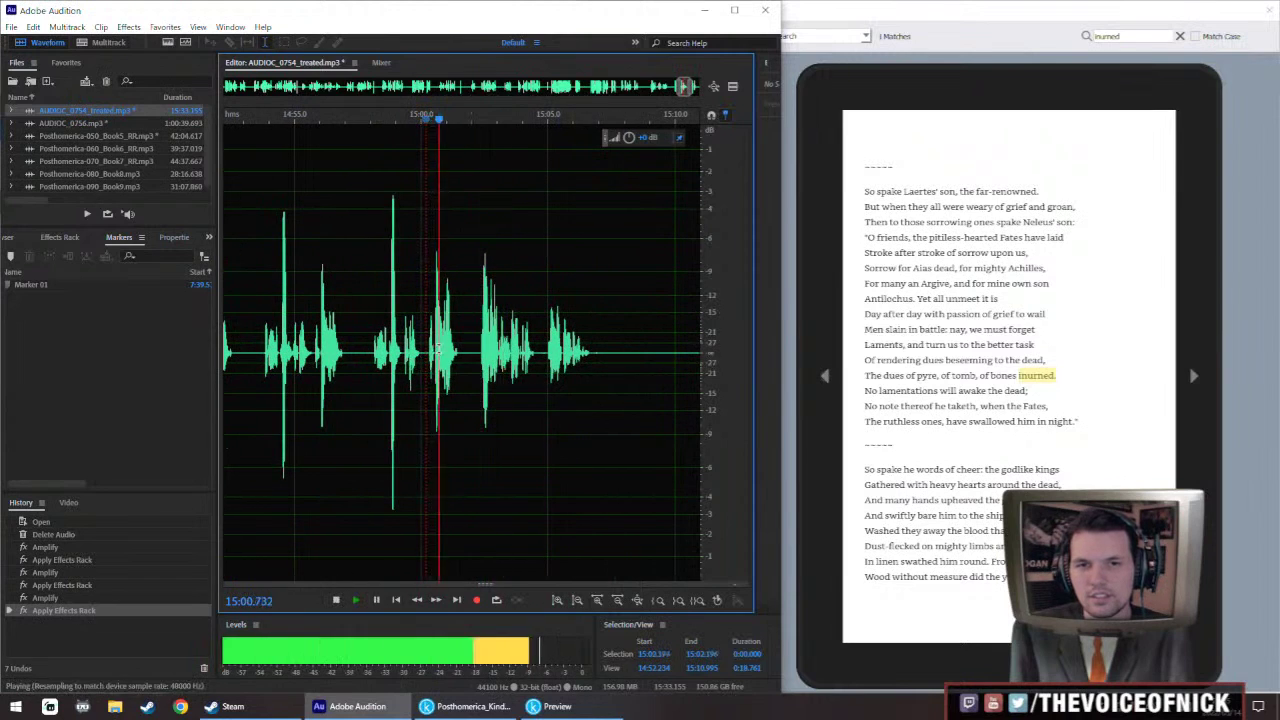
click(379, 355)
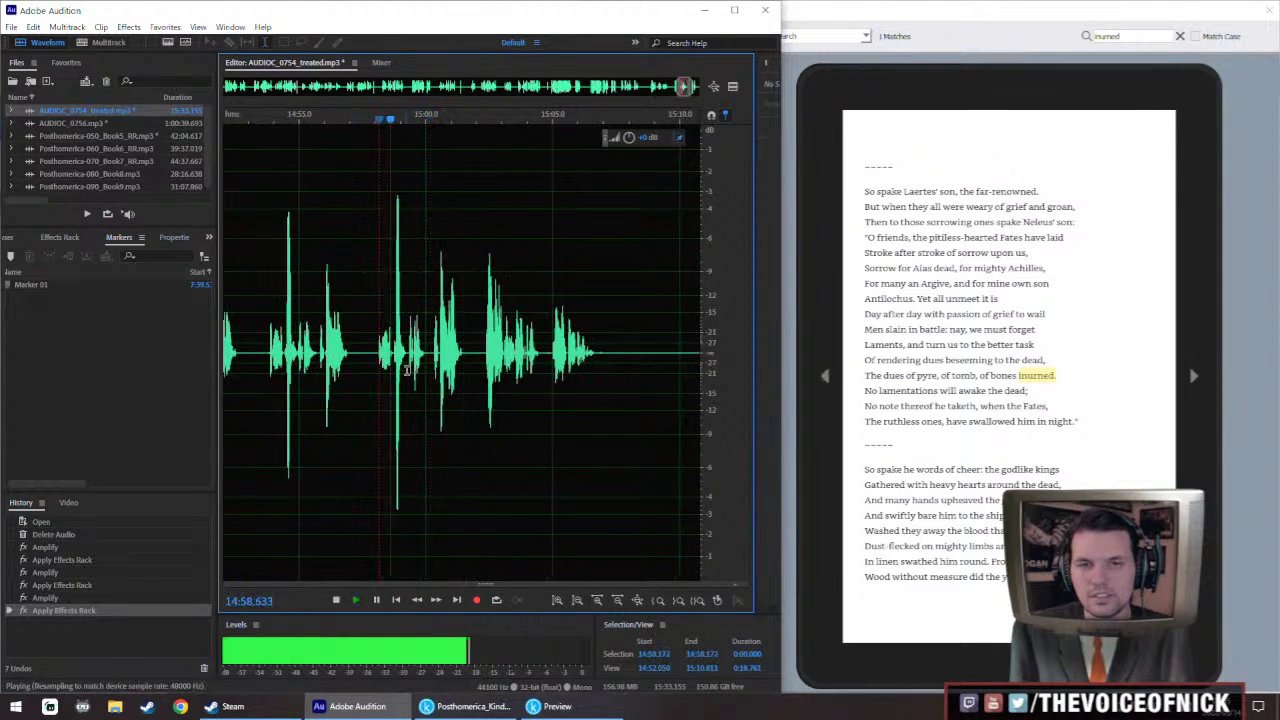
scroll(409, 387, up, 2)
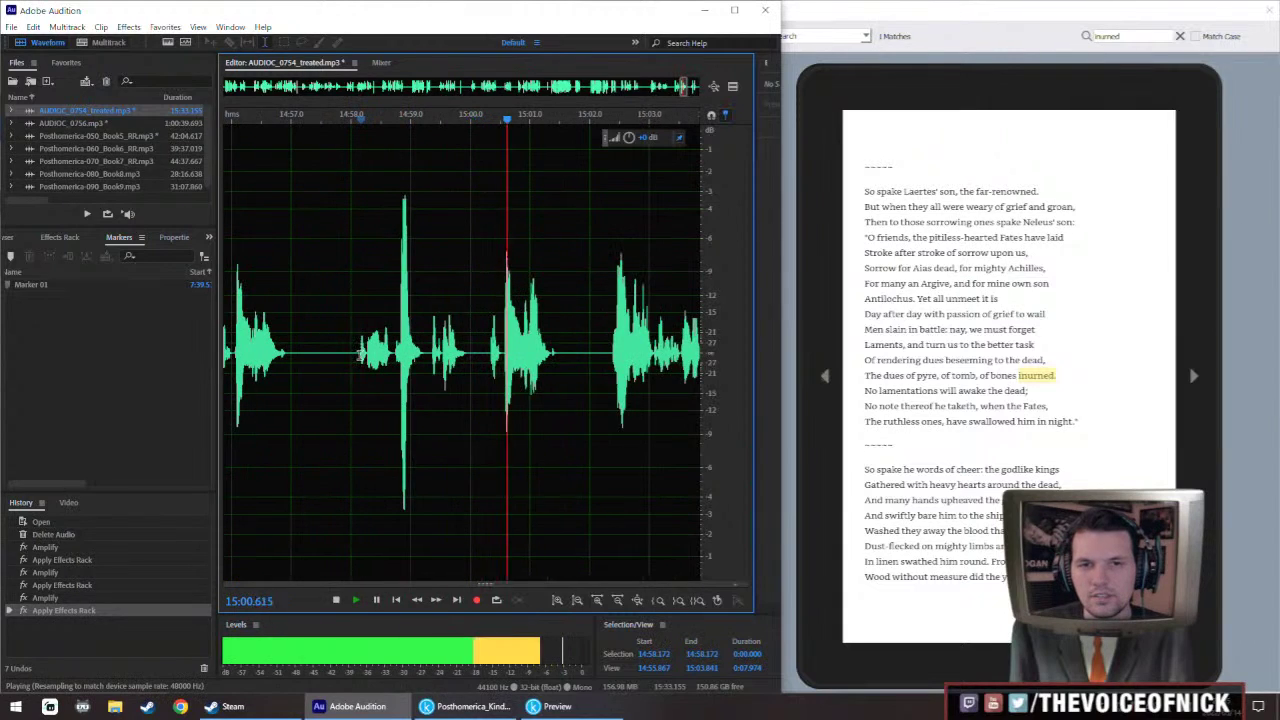
Copy the retake spanning 14:58.123 to 15:01.496
shift+click(557, 415)
key(space)
key(ctrl+c)
scroll(537, 373, down, 4)
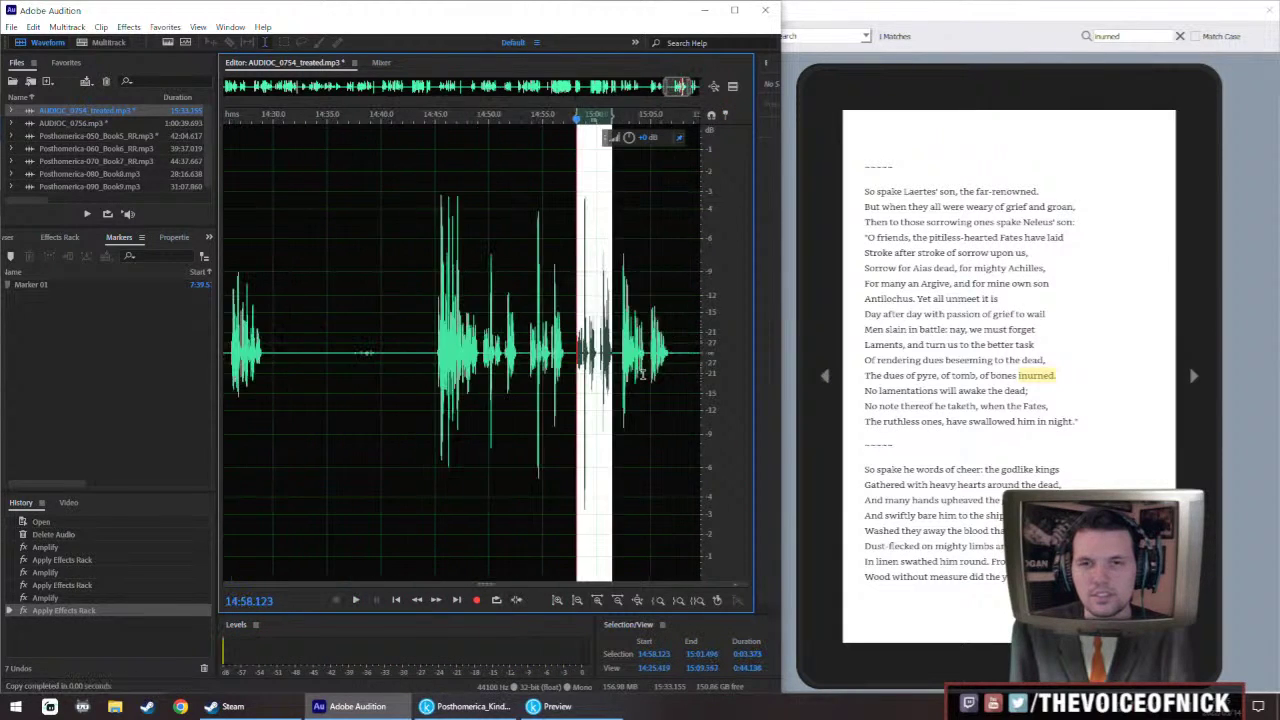
Play the alternative take starting near 15:17.8 and copy its first phrase, from about 15:18.1 to 15:21.5
click(576, 353)
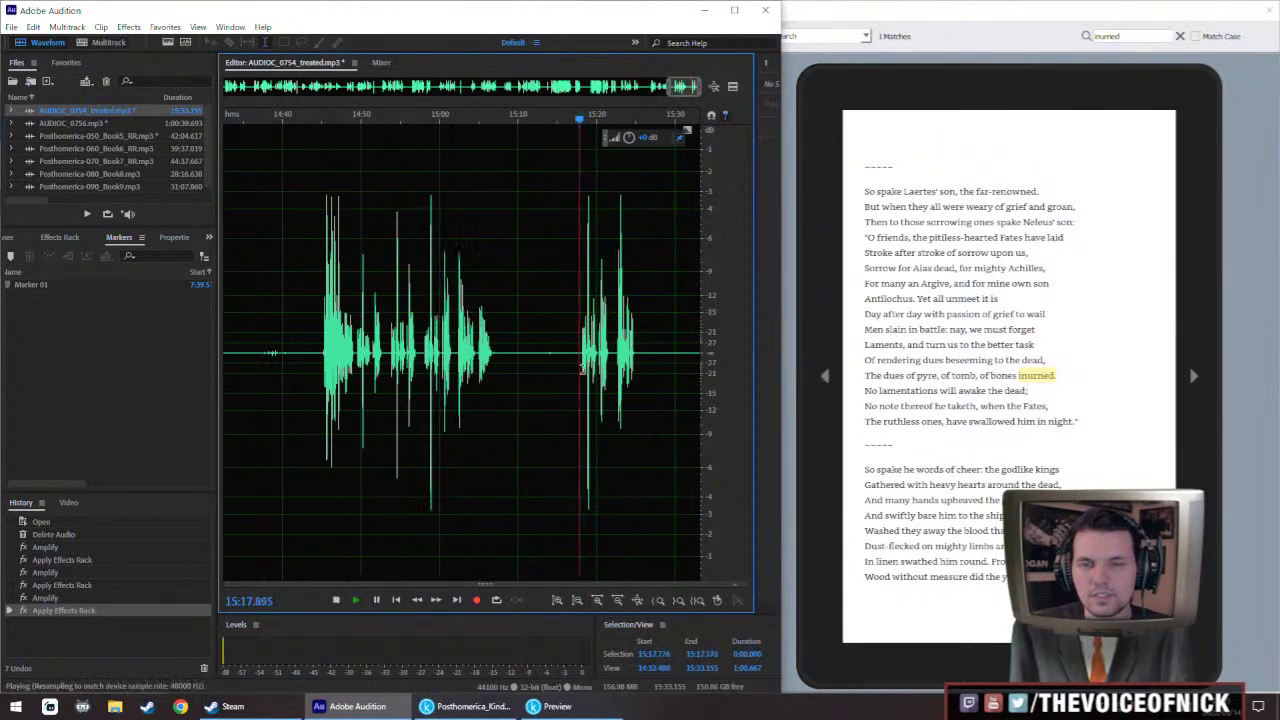
scroll(579, 370, up, 2)
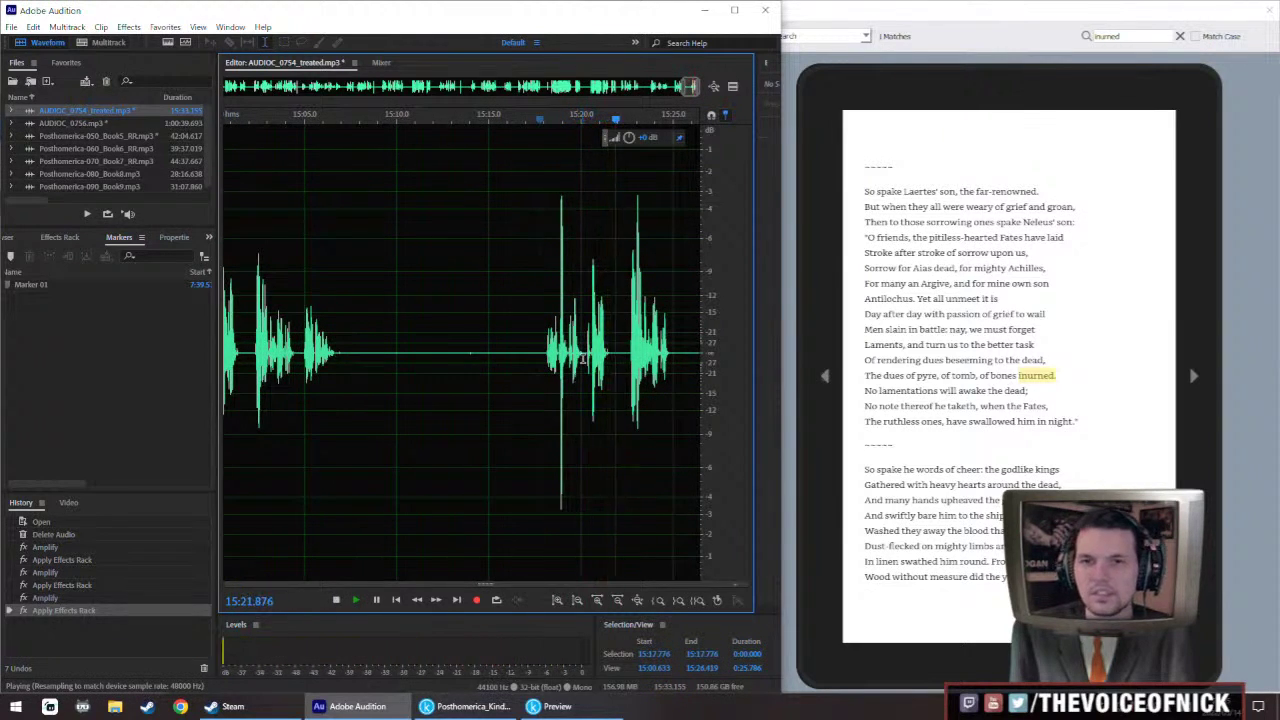
key(space)
scroll(583, 360, up, 3)
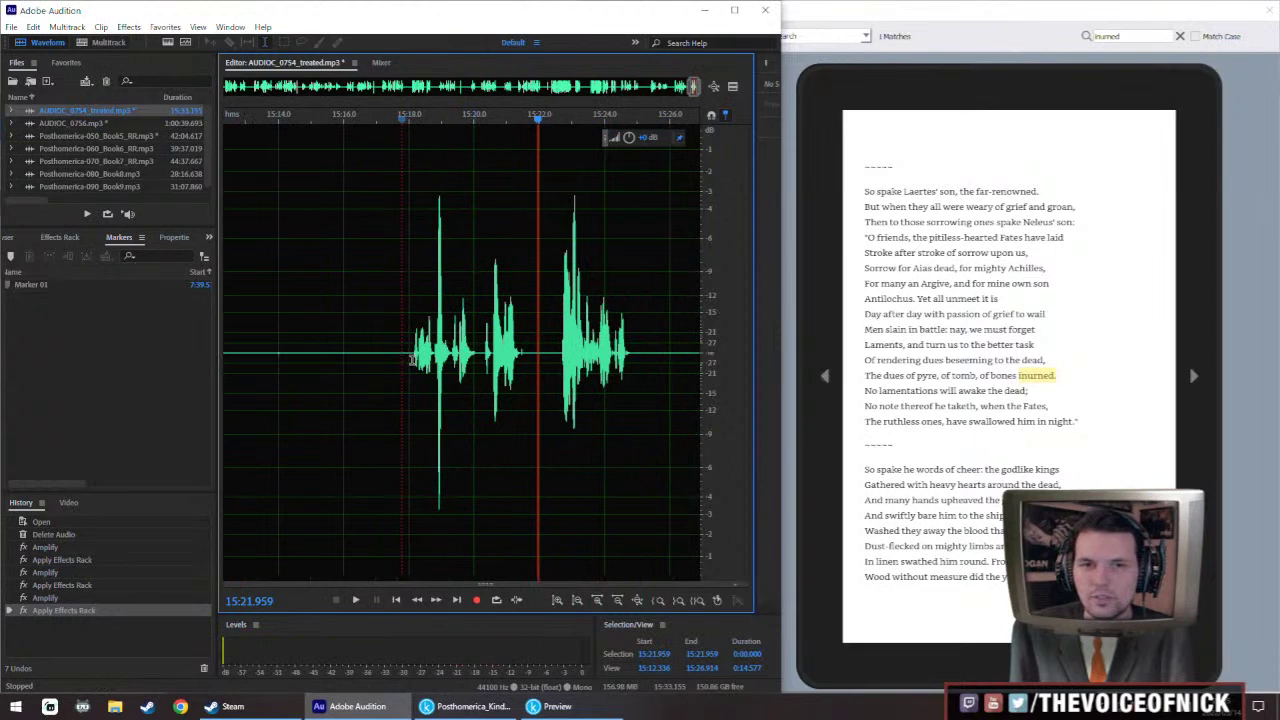
drag(412, 362, 520, 424)
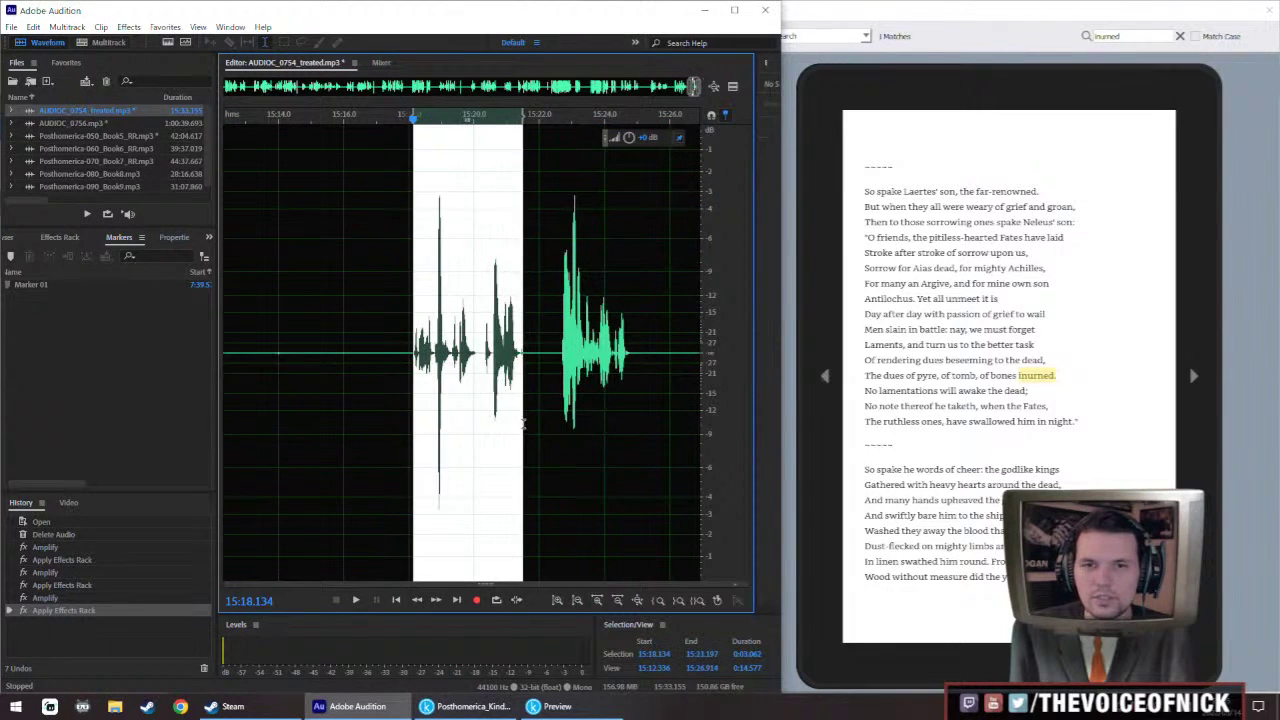
key(ctrl+c)
Open Posthomerica-050_Book5_RR.mp3 and move the RE-RECORD "inurned" marker earlier, clear of the word at about 38:34
click(502, 378)
double_click(126, 136)
scroll(565, 335, up, 6)
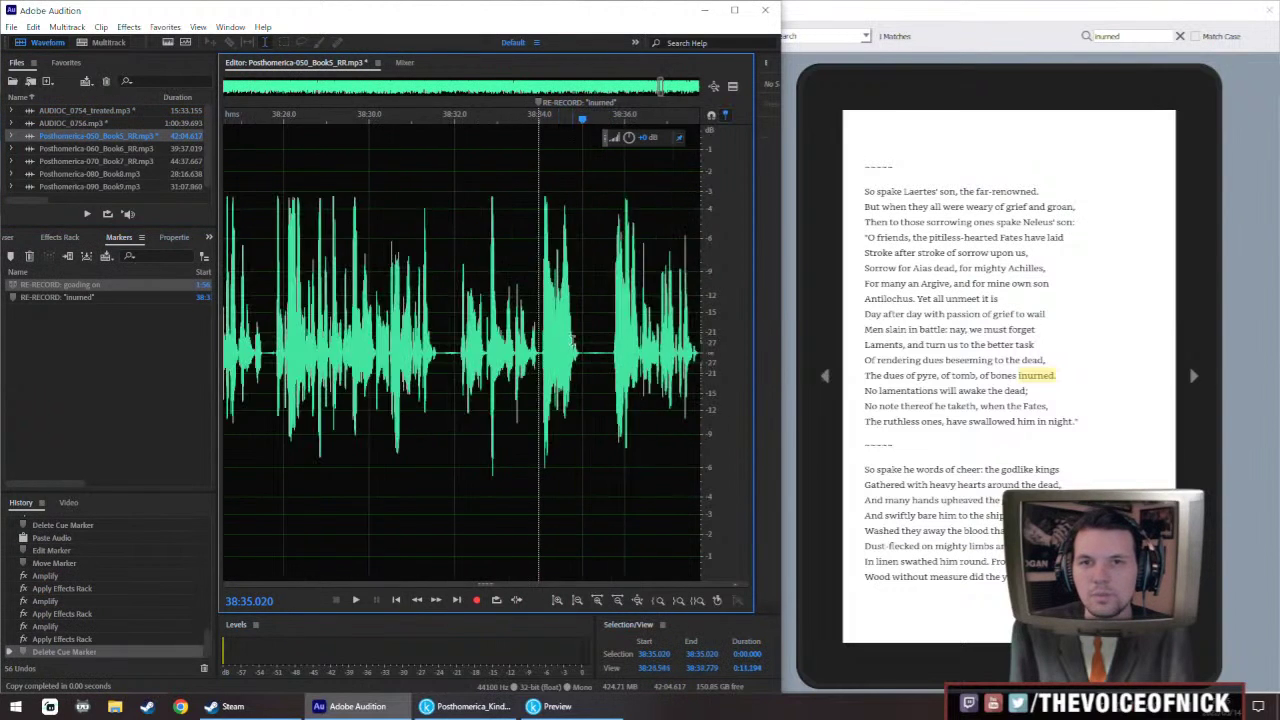
drag(404, 104, 256, 104)
Try replacing the audio from 38:34.079 to 38:34.973 with the copied take, and undo the paste
drag(421, 365, 581, 362)
scroll(560, 352, down, 3)
scroll(548, 327, down, 3)
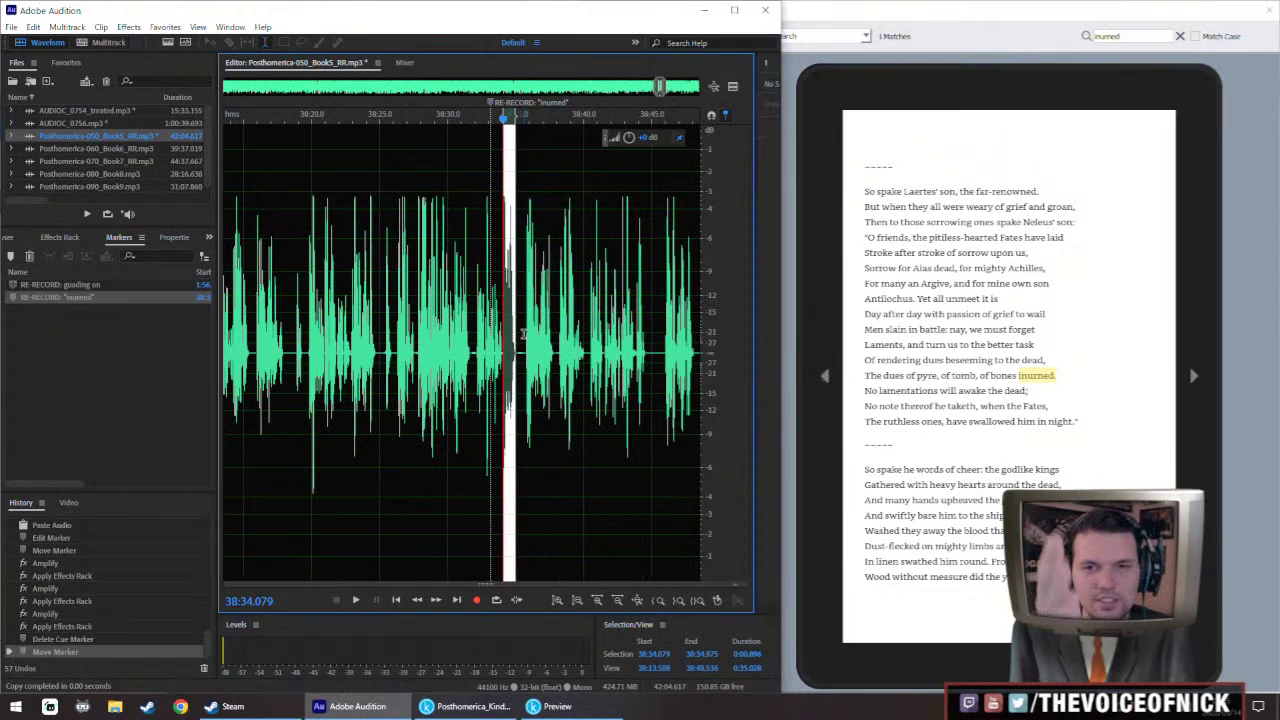
scroll(522, 335, up, 8)
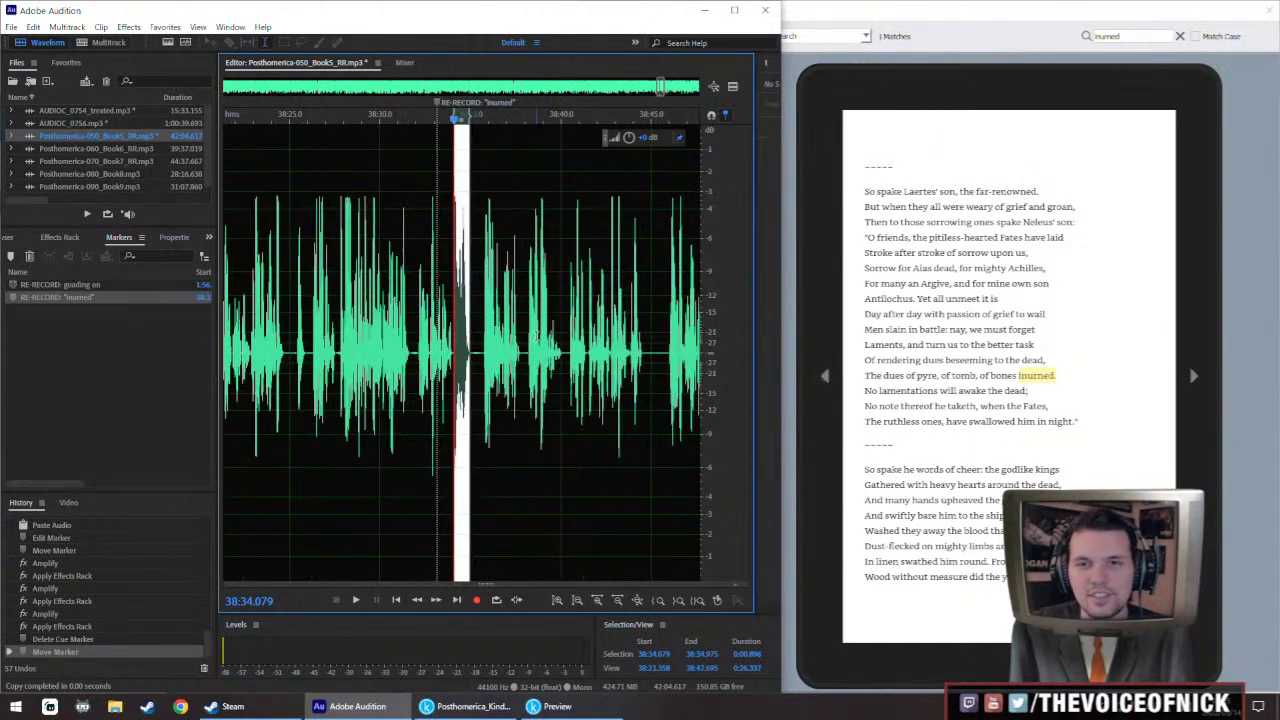
scroll(548, 396, down, 2)
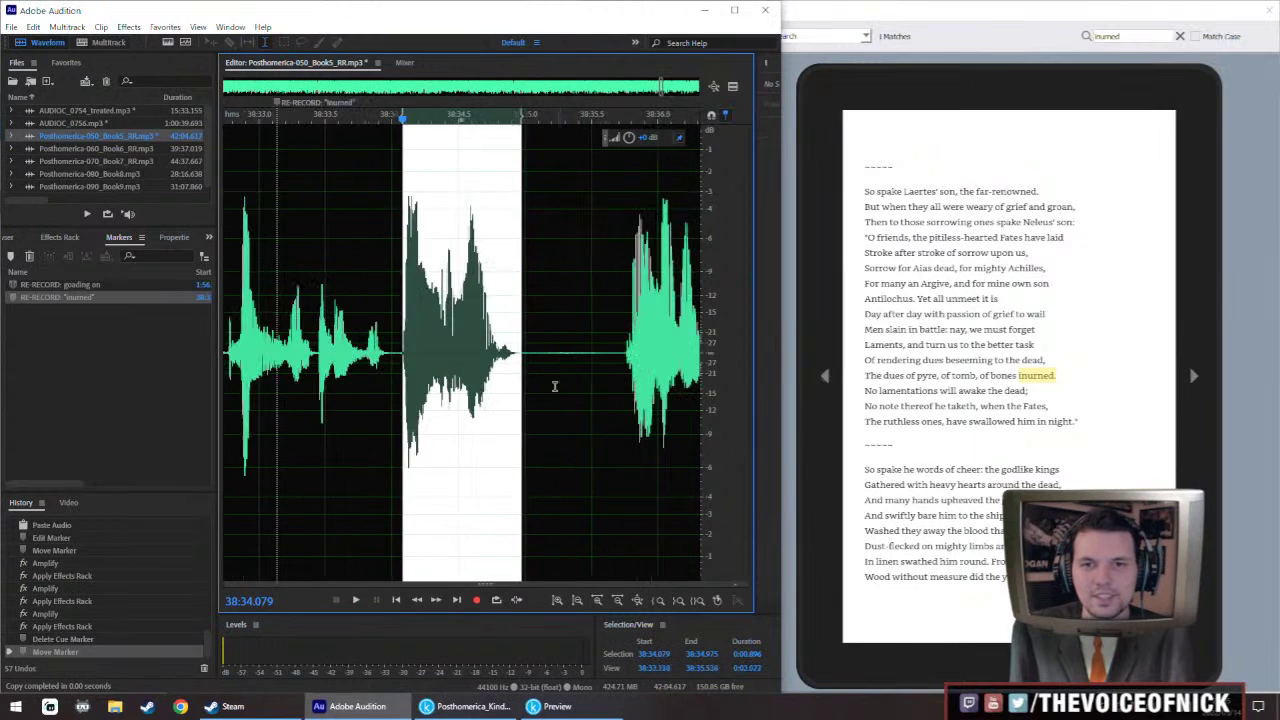
drag(520, 373, 521, 378)
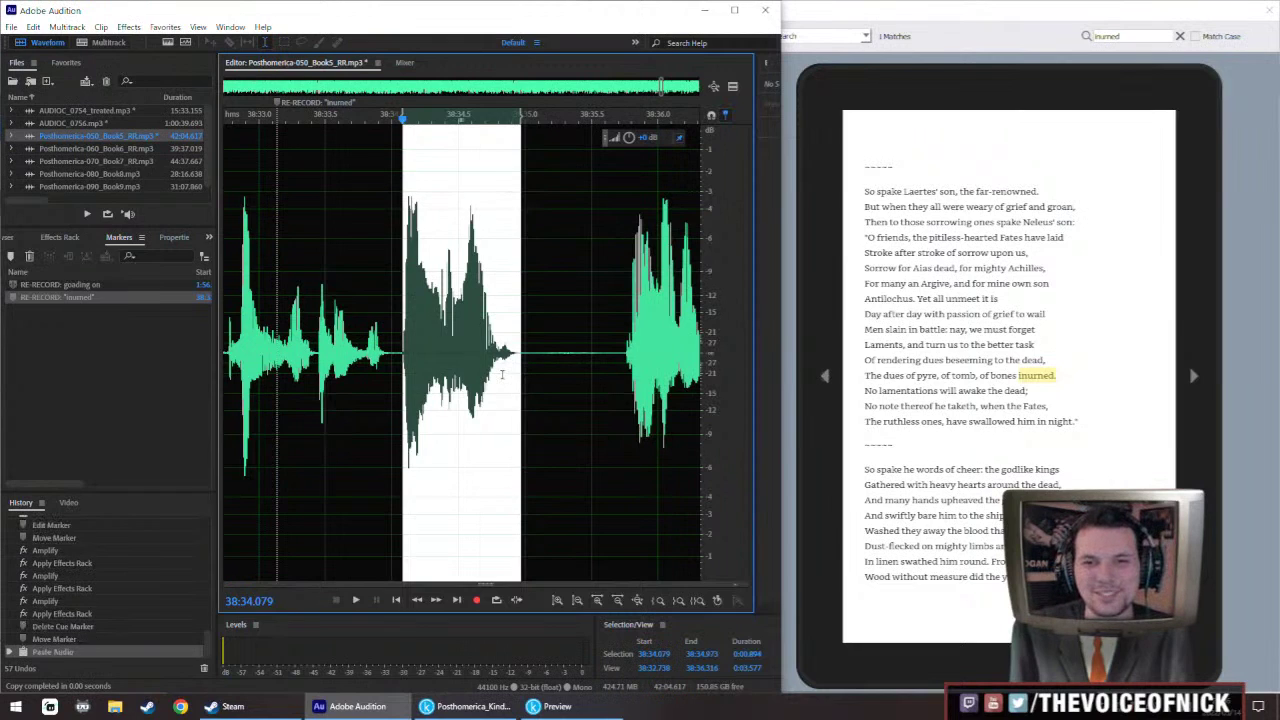
key(ctrl+v)
scroll(520, 365, down, 2)
key(ctrl+z)
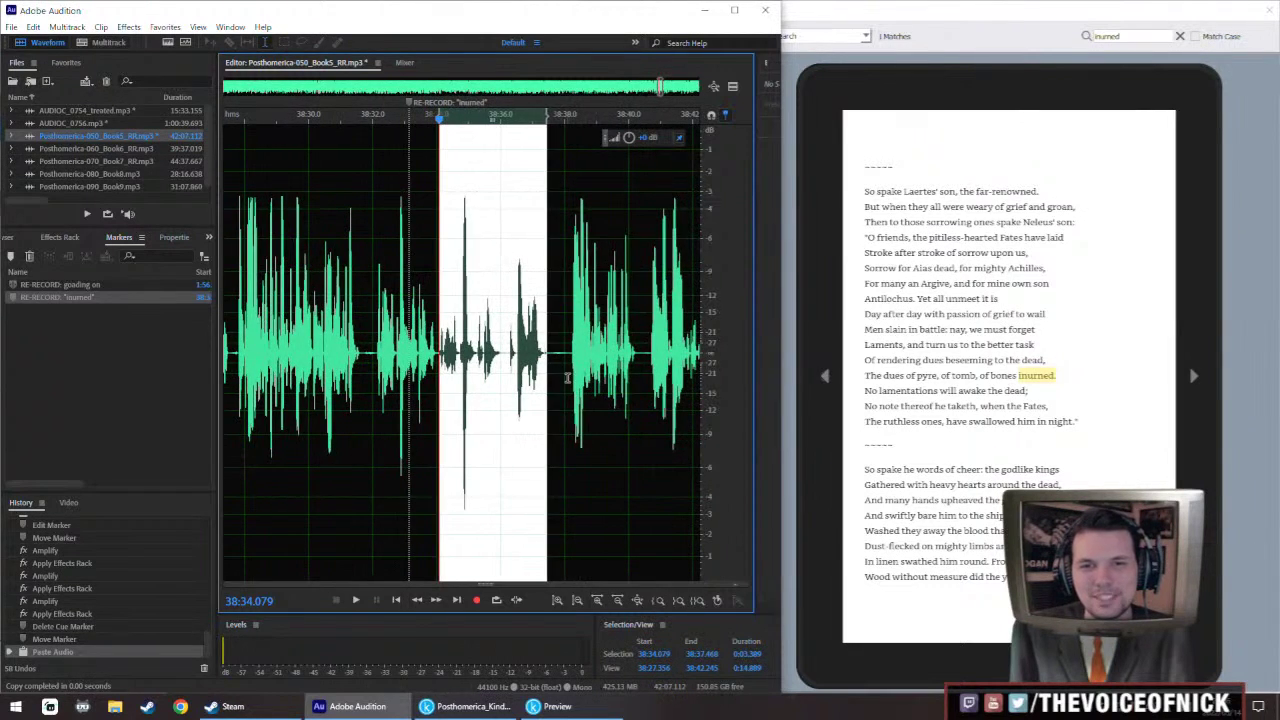
Reposition the "inurned" marker near 38:34 and play the original line from about 38:32 to identify the full phrase
drag(410, 105, 438, 120)
click(392, 322)
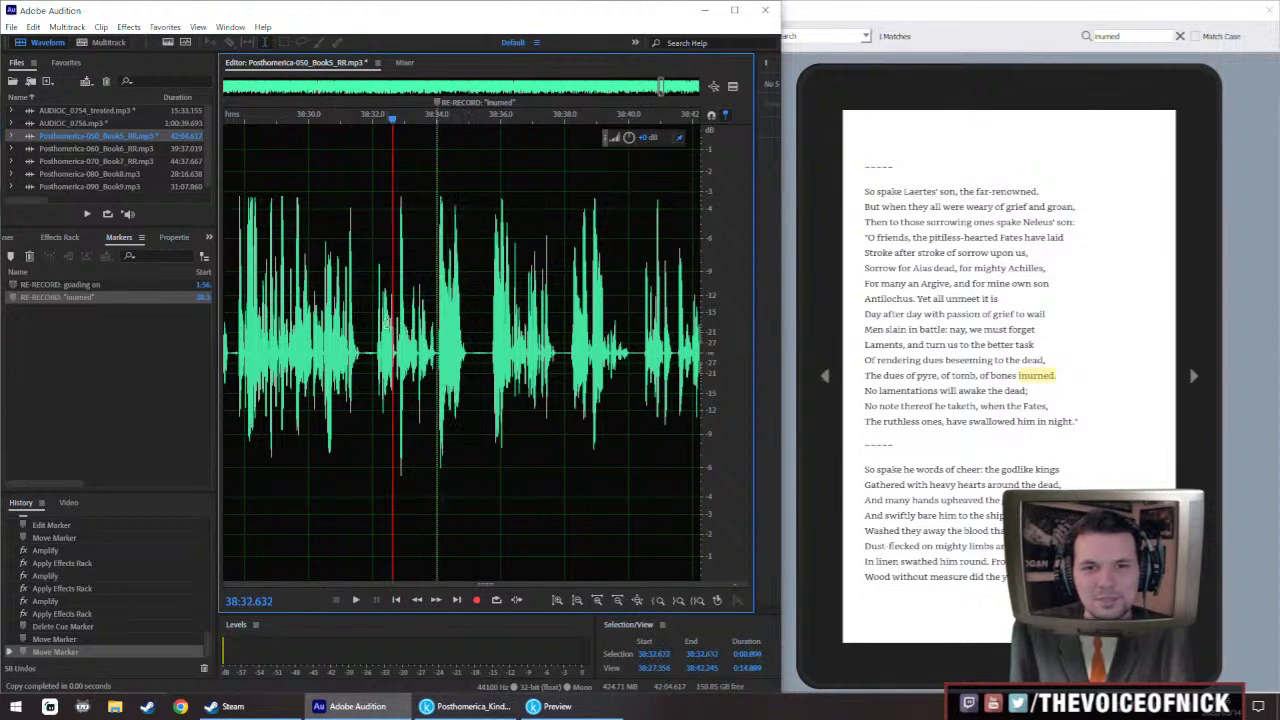
key(space)
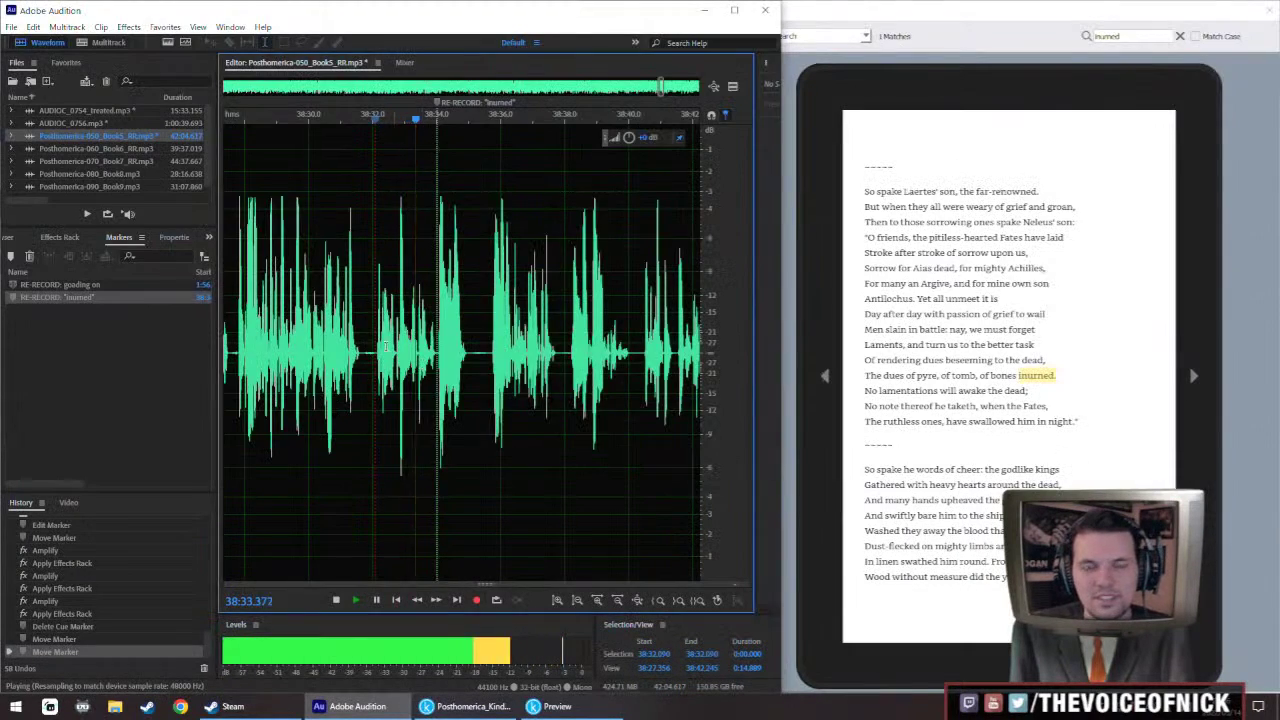
key(space)
Move the "inurned" marker back to about 38:28 and paste the copied take over the original phrase from 38:32.111 to about 38:35
drag(436, 103, 252, 103)
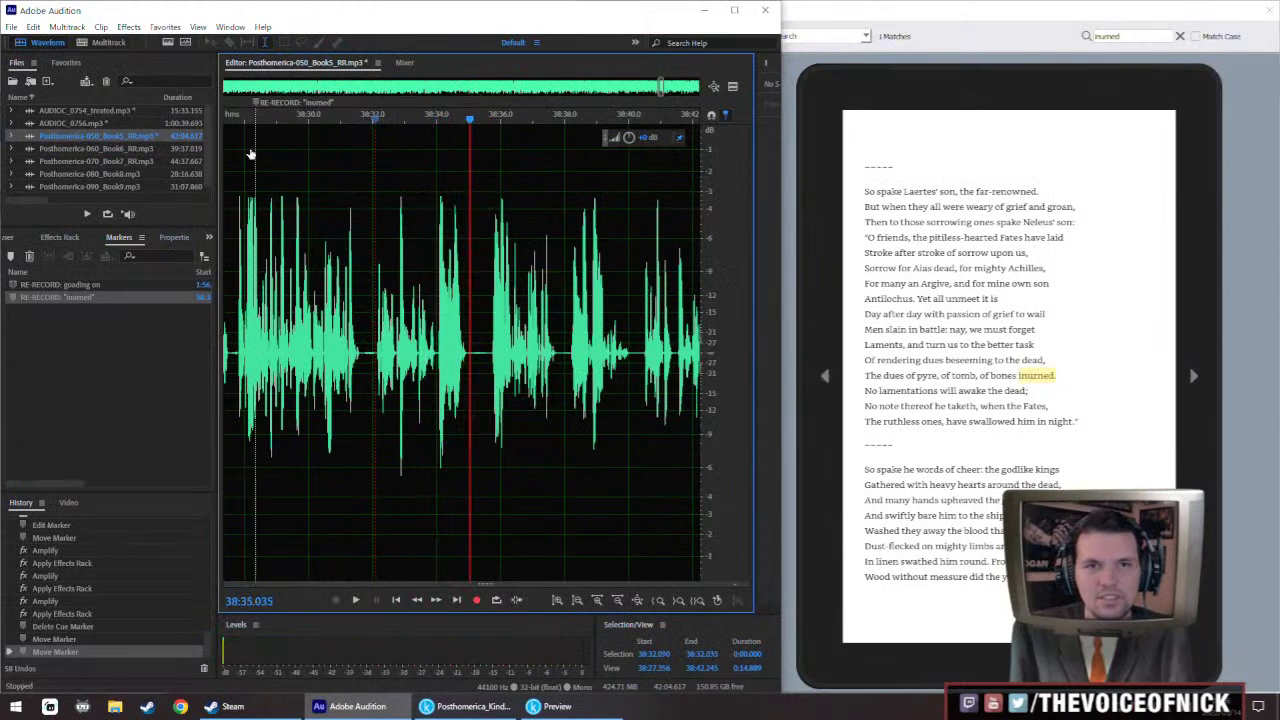
drag(375, 352, 467, 395)
key(ctrl+v)
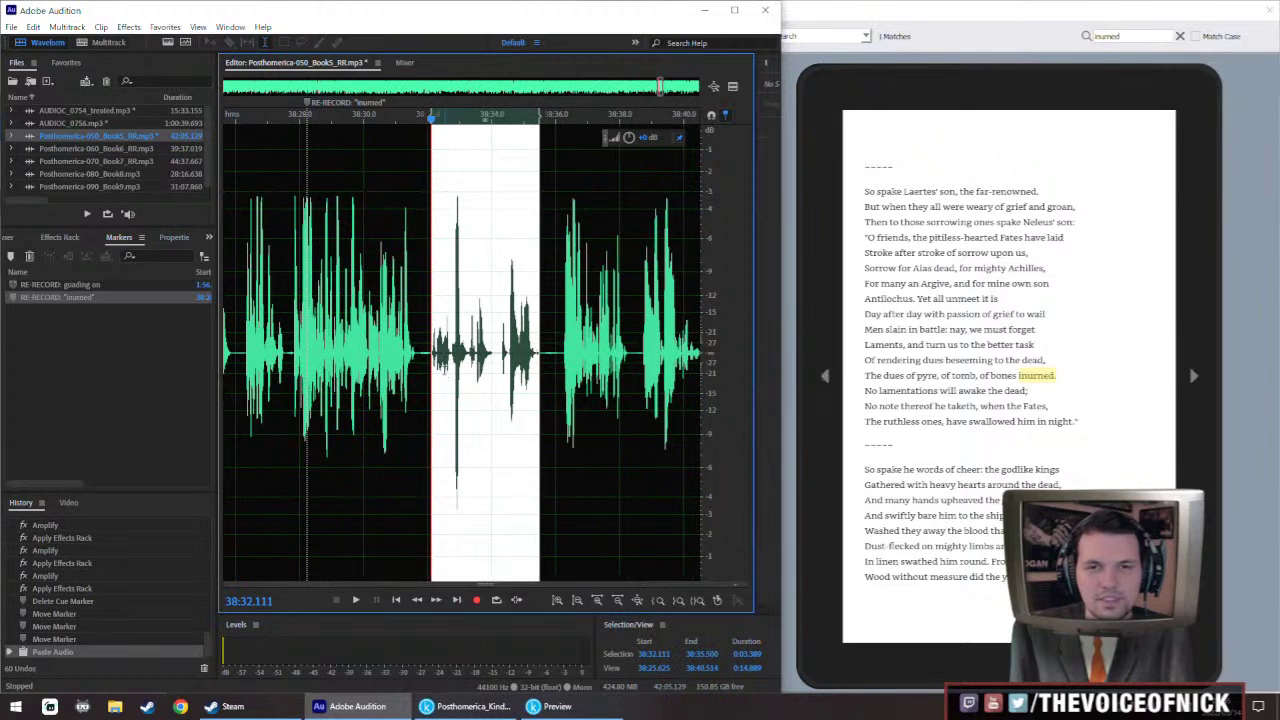
Amplify the pasted take, reapply the effects rack to it, and play the edit from 38:29.754
drag(647, 143, 641, 138)
key(ctrl+r)
key(ctrl+r)
click(355, 268)
key(space)
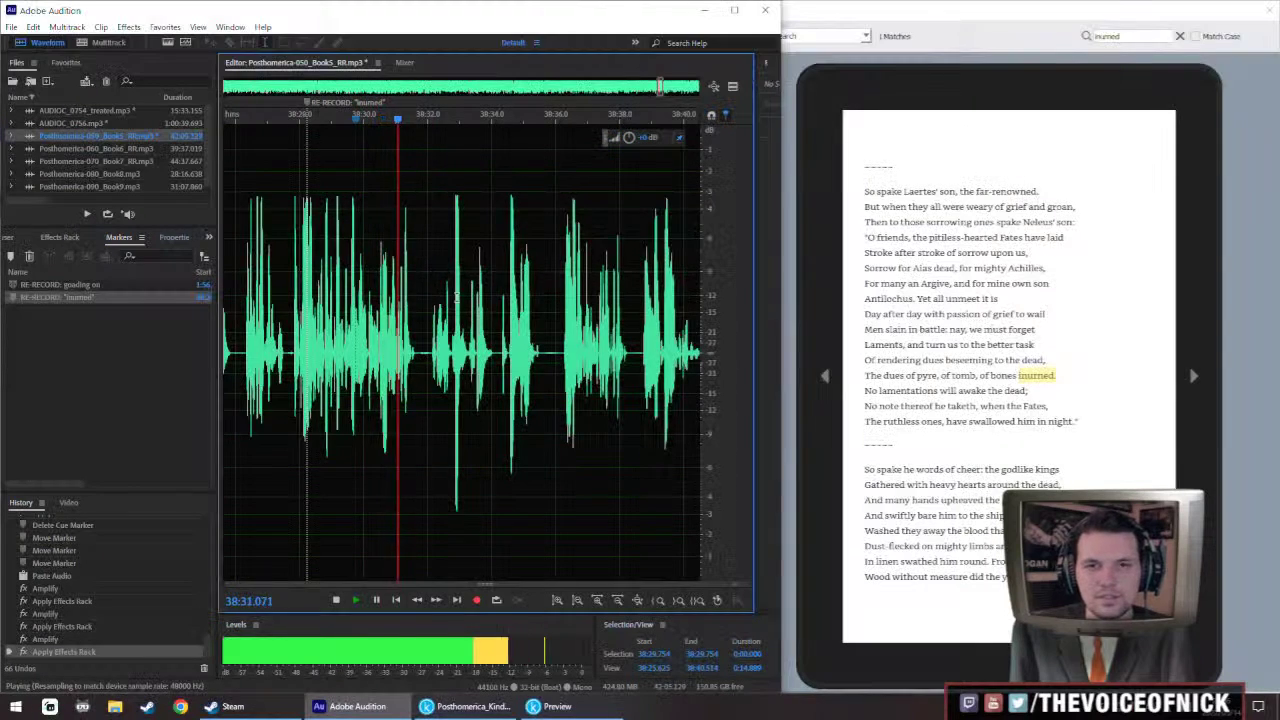
scroll(432, 290, down, 1)
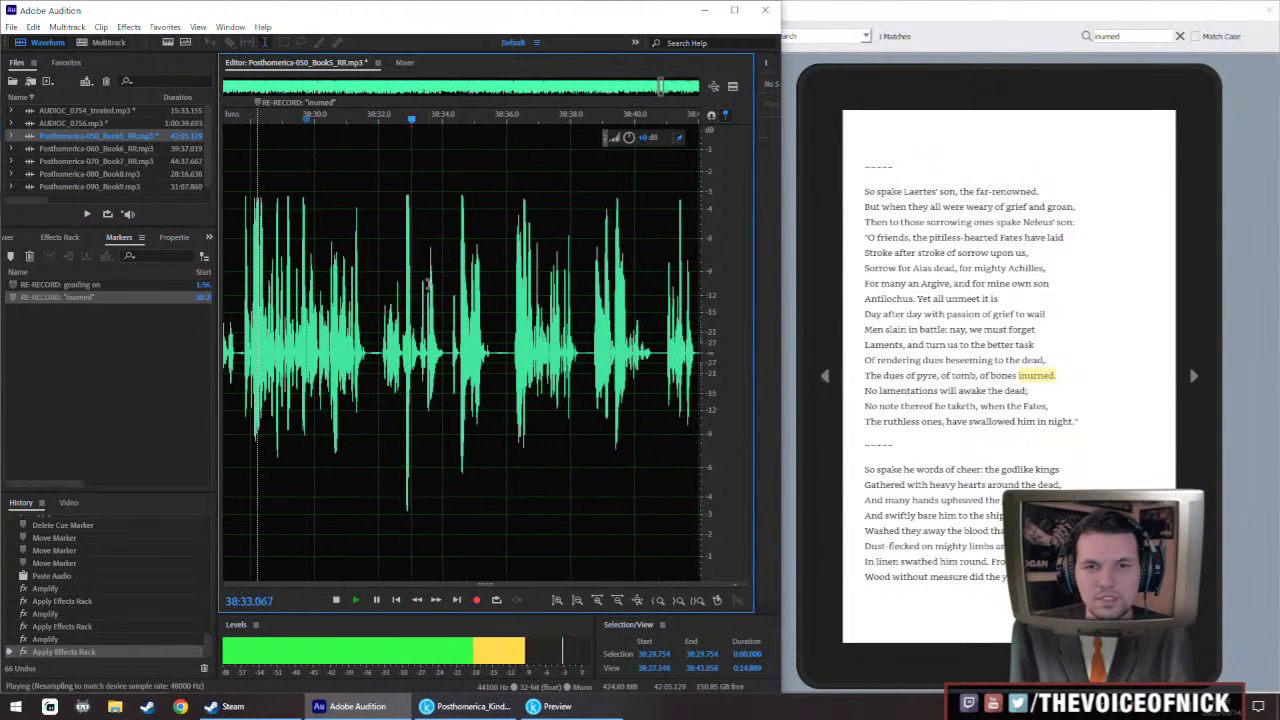
scroll(430, 275, down, 2)
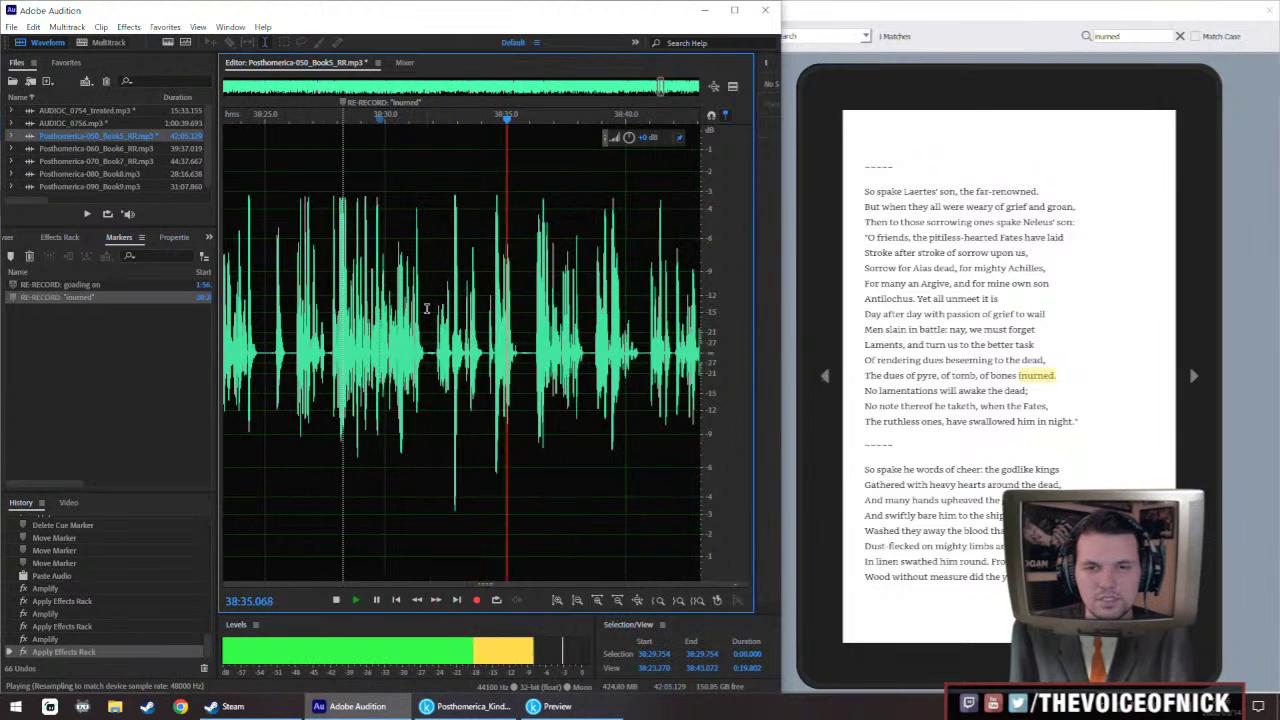
scroll(435, 312, down, 1)
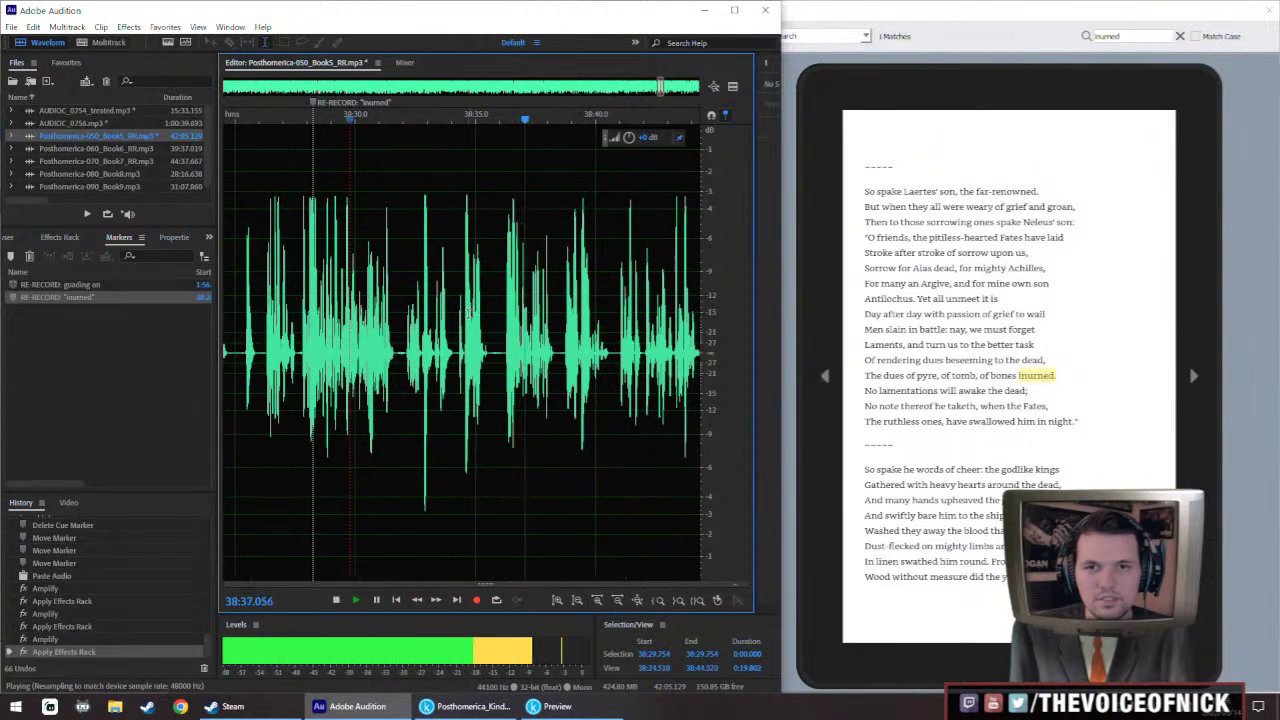
key(space)
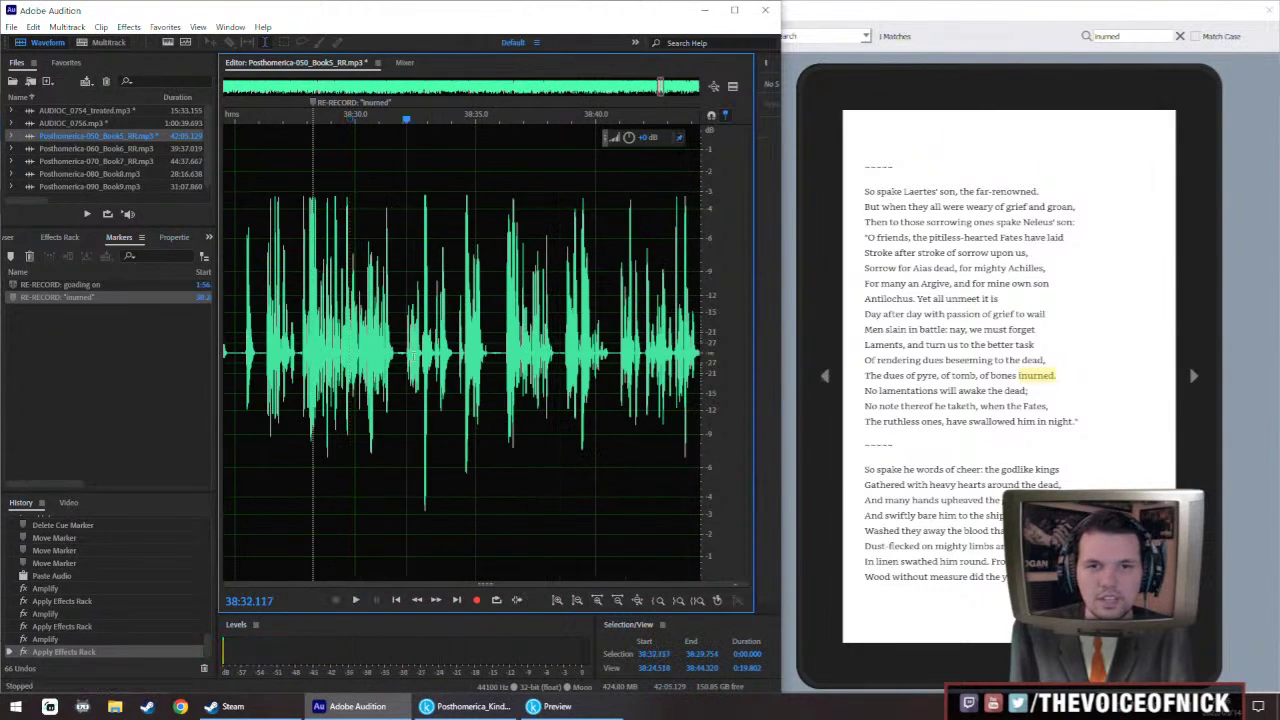
Select the pasted take from about 38:32.1 to 38:35.5, adjust its gain again and apply the effects rack
drag(408, 351, 488, 389)
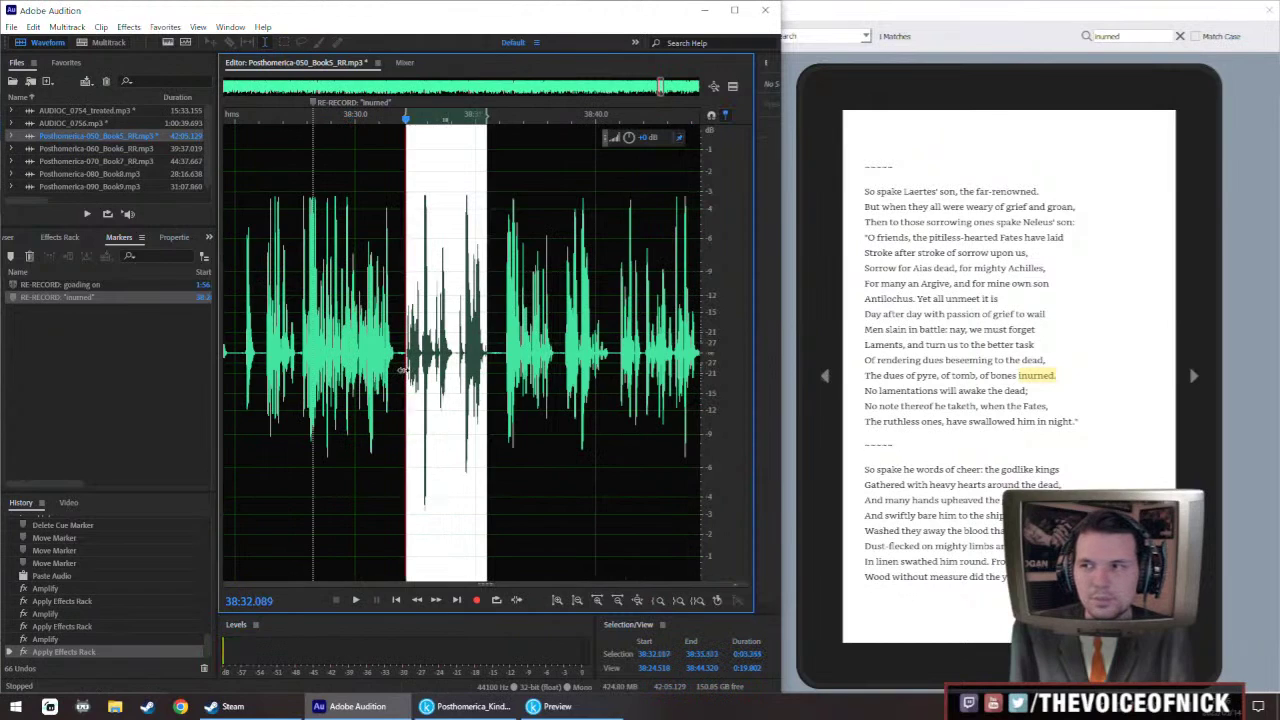
drag(487, 369, 489, 372)
drag(638, 140, 639, 140)
key(shift+r)
Play the passage from before the replaced phrase, starting at 38:18.900, to check how the new take blends in
click(274, 284)
key(space)
scroll(267, 285, down, 3)
drag(306, 288, 394, 293)
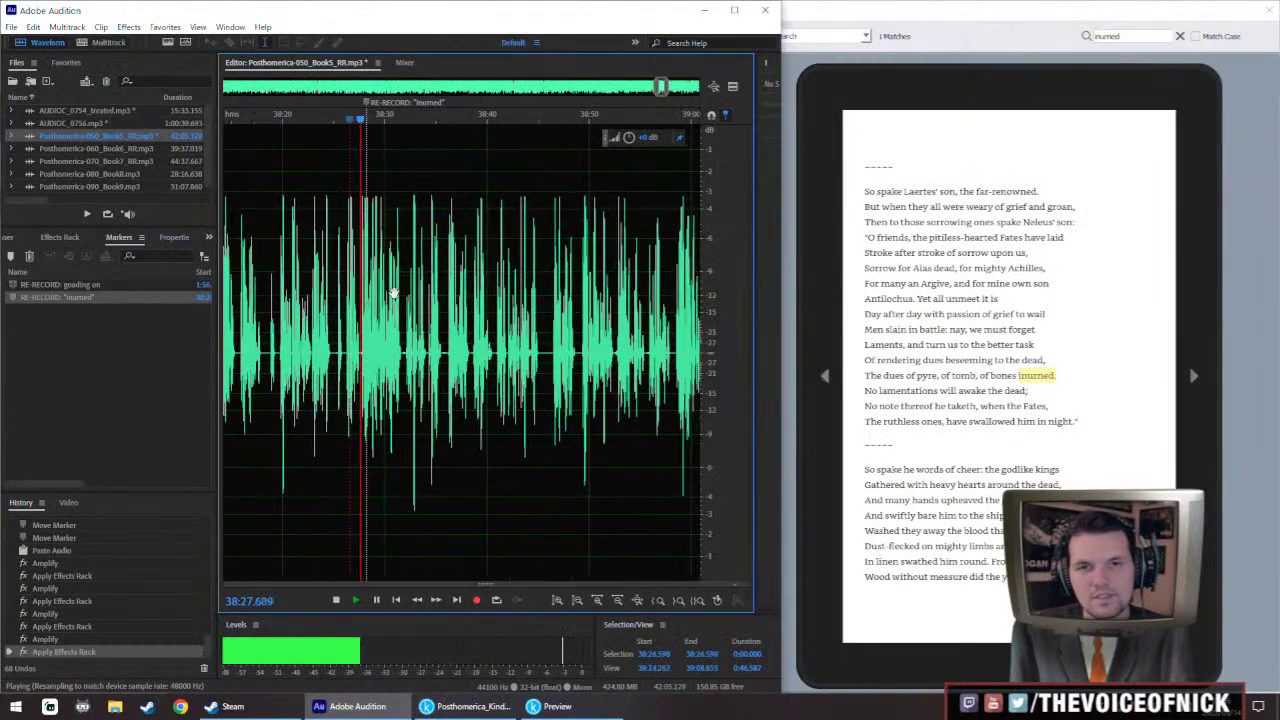
click(270, 294)
scroll(270, 294, down, 10)
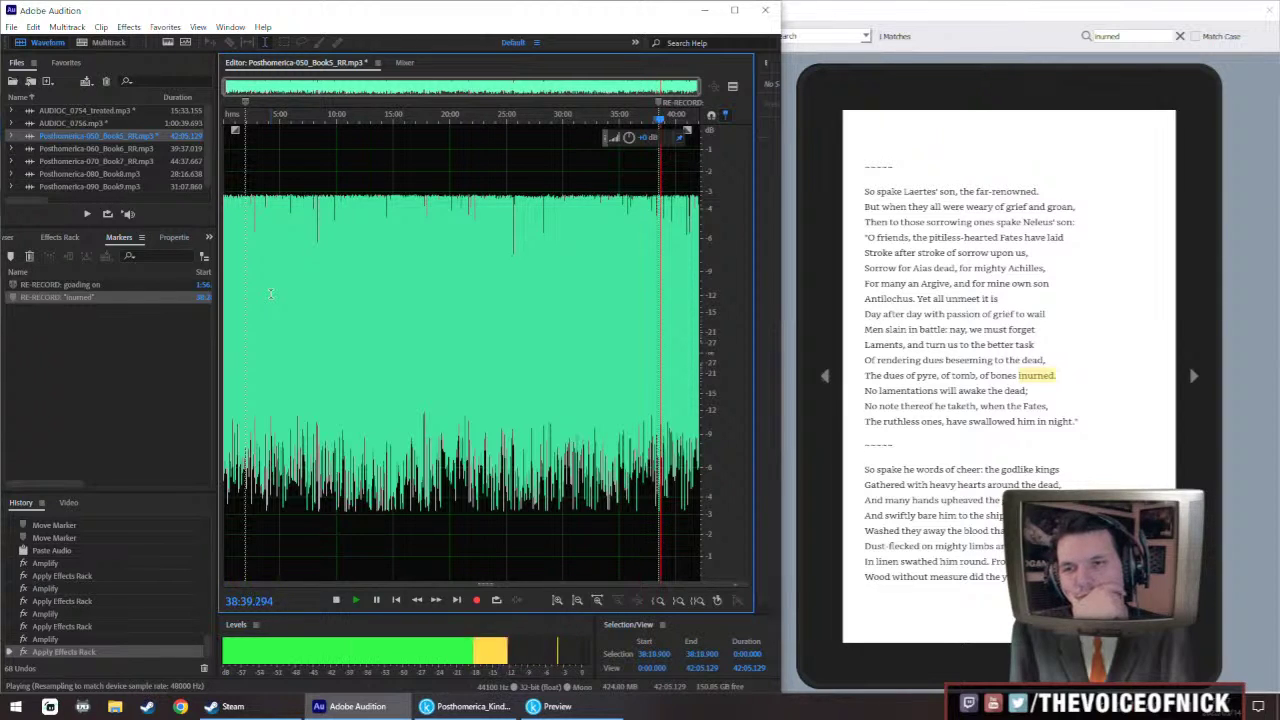
scroll(270, 293, up, 5)
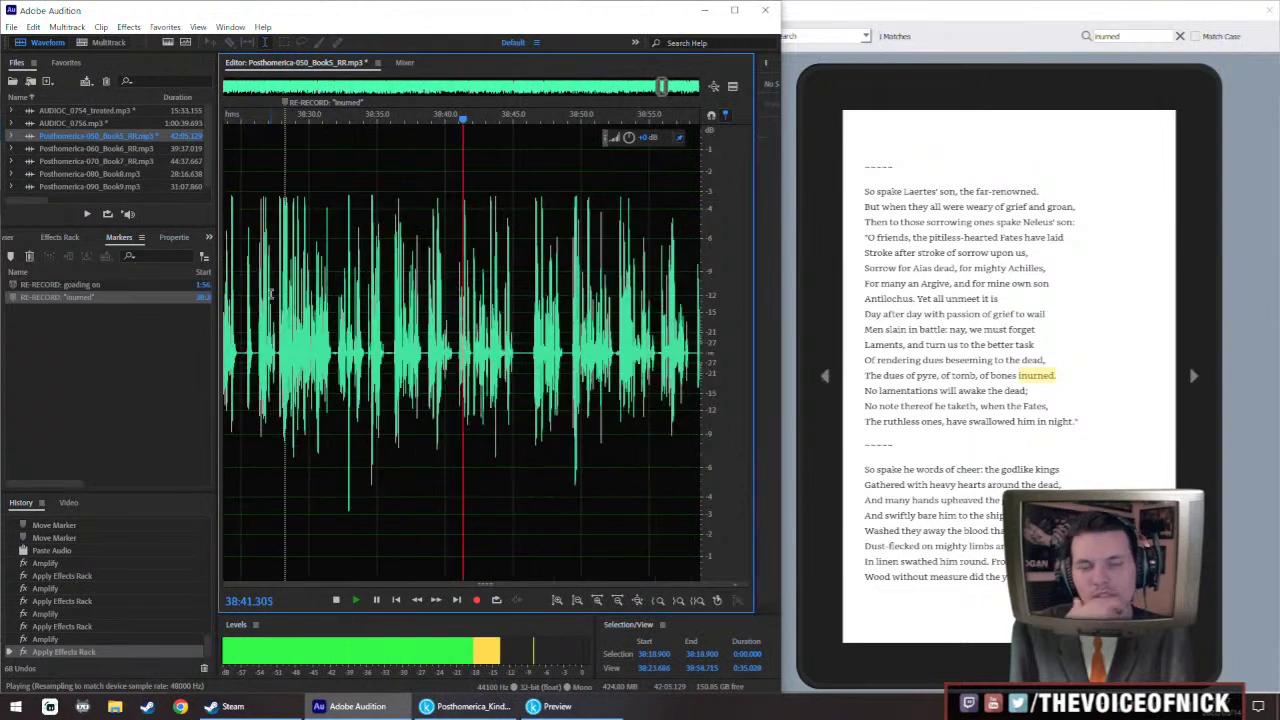
scroll(256, 103, up, 2)
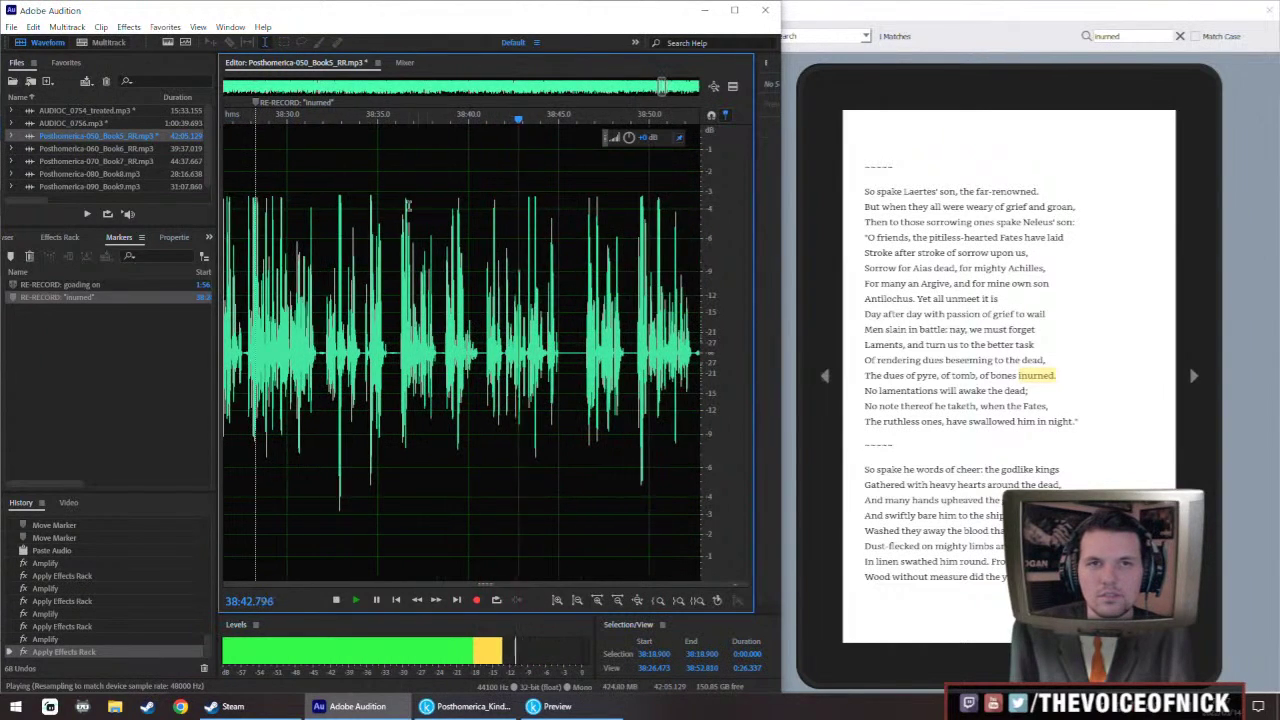
Delete the RE-RECORD "inurned" marker
right_click(256, 103)
click(290, 106)
scroll(437, 342, up, 3)
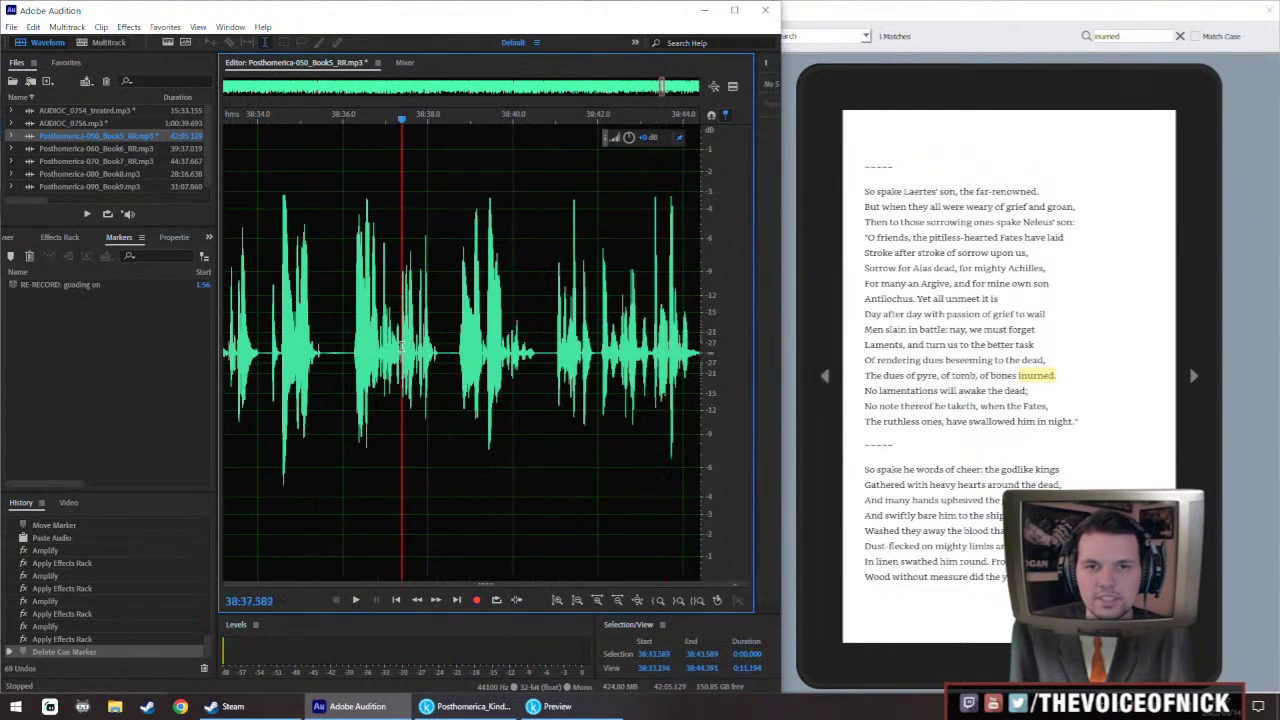
Replay the end of the new take and the following line, around 38:34 to 38:37, to check the pause between them
click(403, 345)
key(space)
drag(403, 345, 454, 342)
click(330, 340)
drag(357, 338, 511, 440)
scroll(511, 440, down, 2)
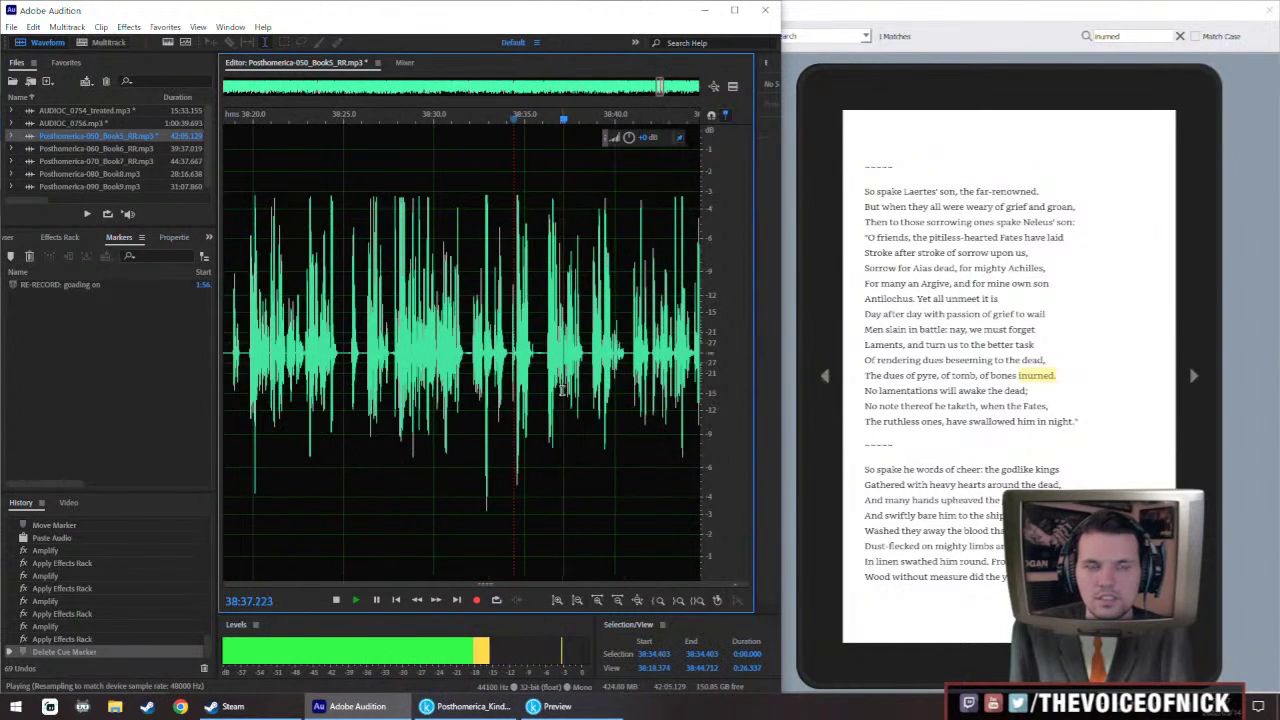
key(space)
scroll(511, 278, down, 10)
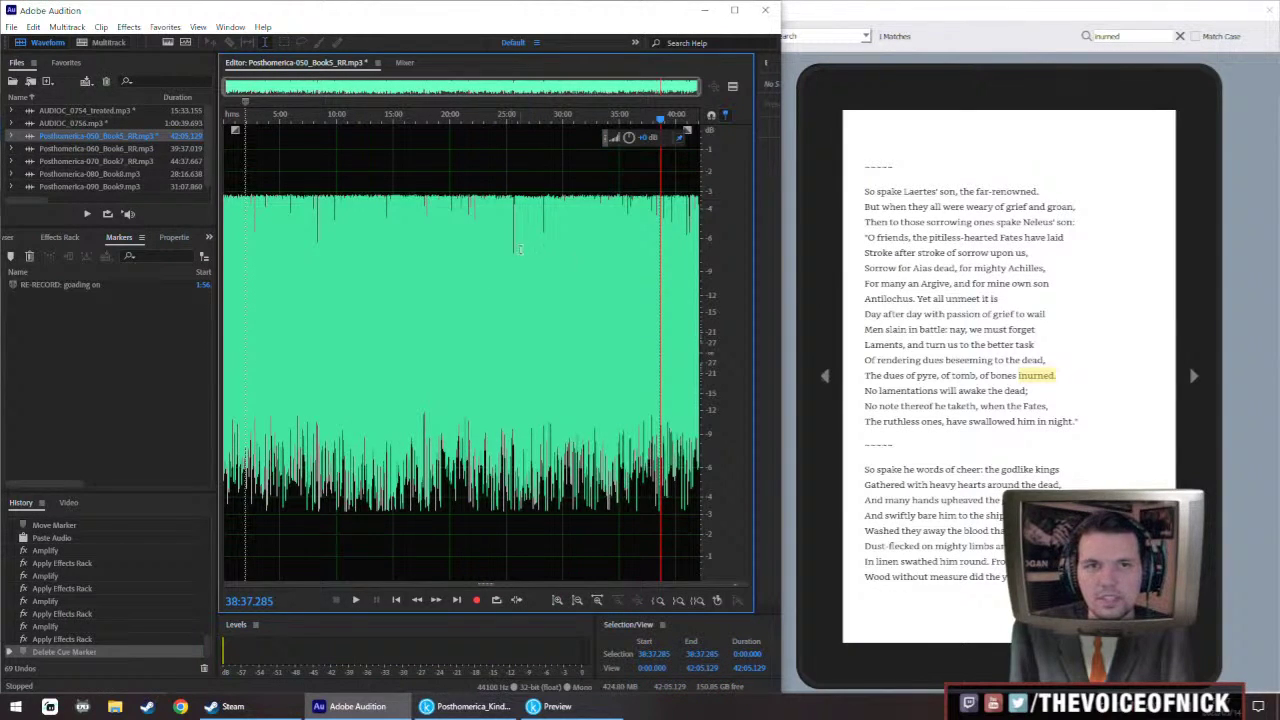
Save the corrected Book 5 file and open Posthomerica-060_Book6_RR.mp3
key(ctrl+s)
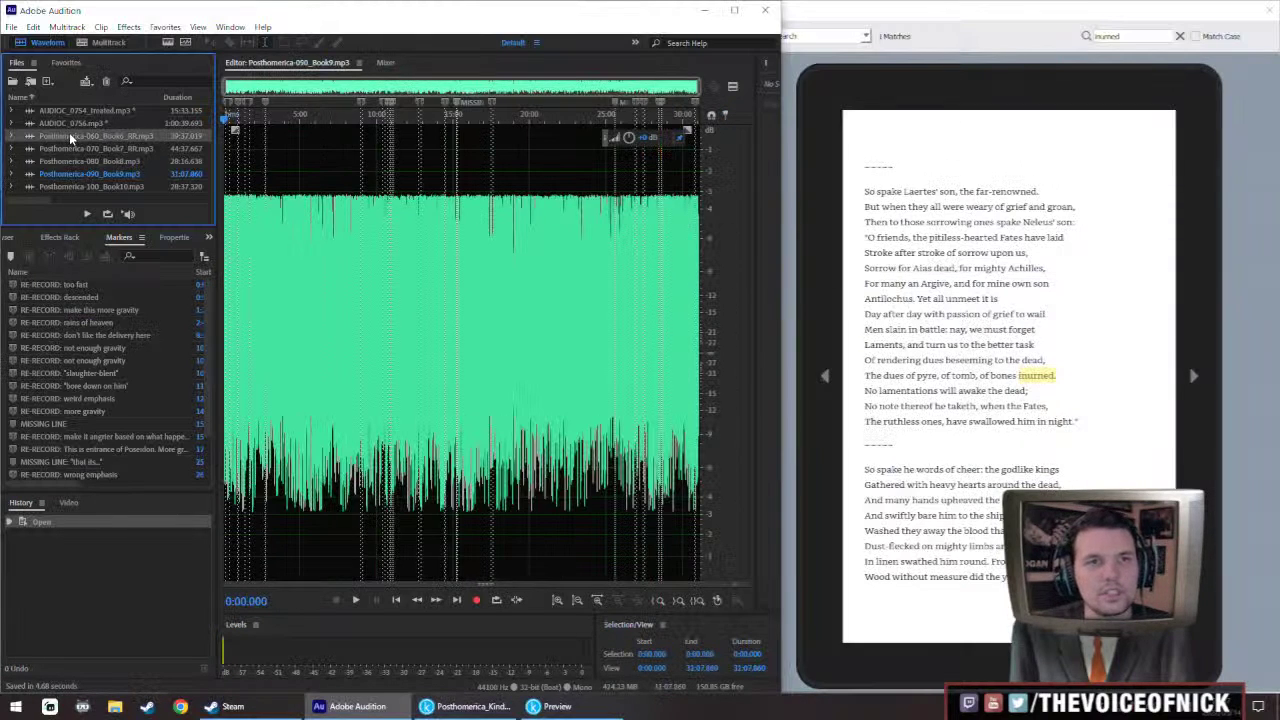
double_click(69, 133)
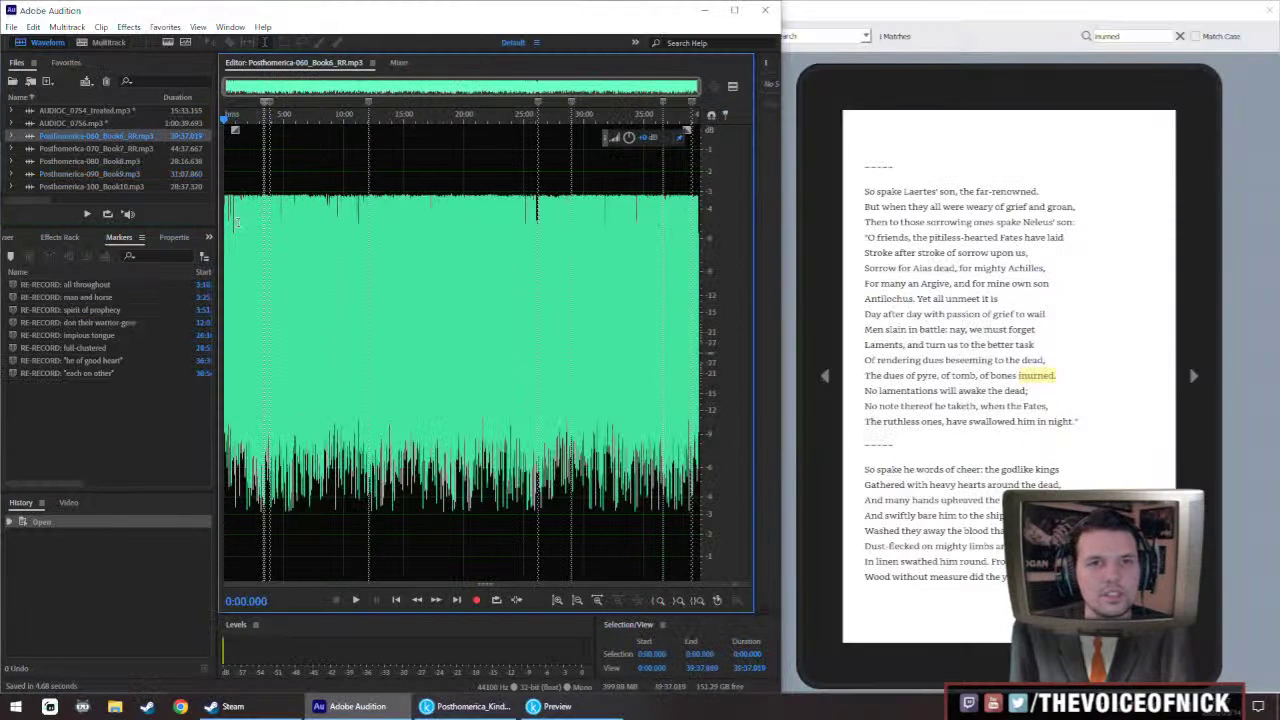
Play the line at the RE-RECORD "all throughout" marker, starting just before it at about 3:16.8
scroll(237, 222, up, 10)
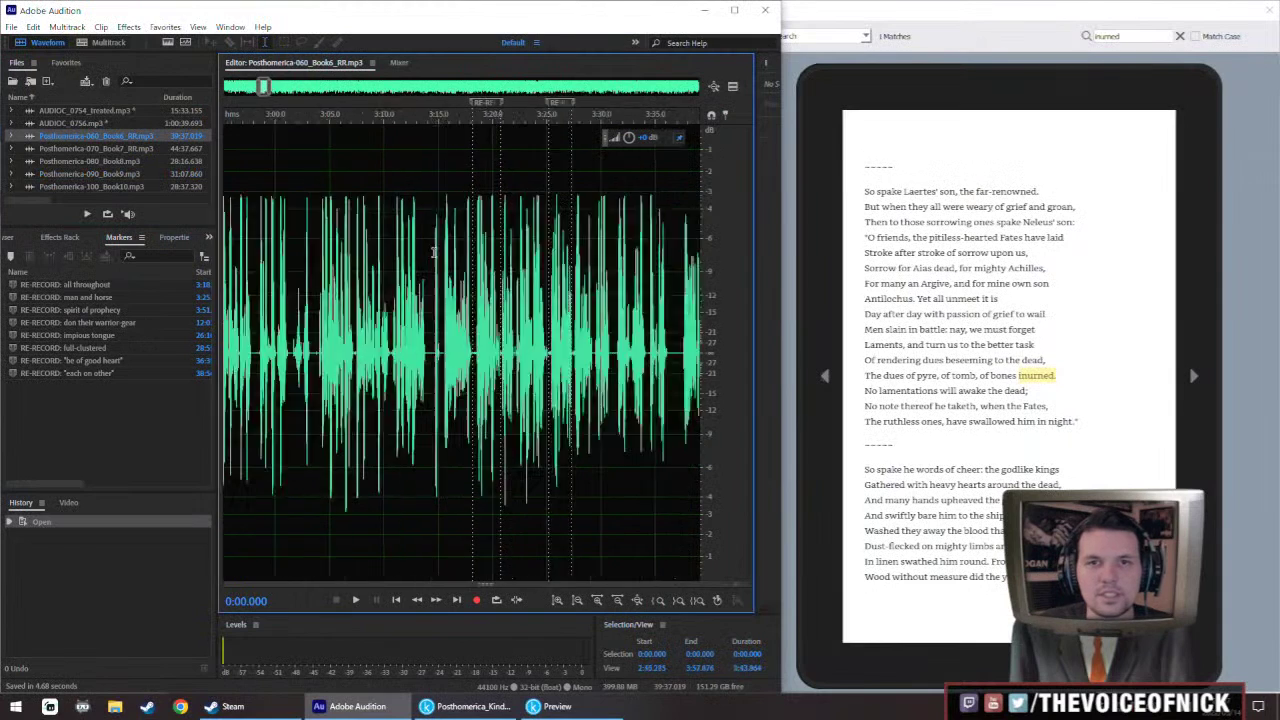
scroll(433, 252, up, 3)
click(466, 280)
key(space)
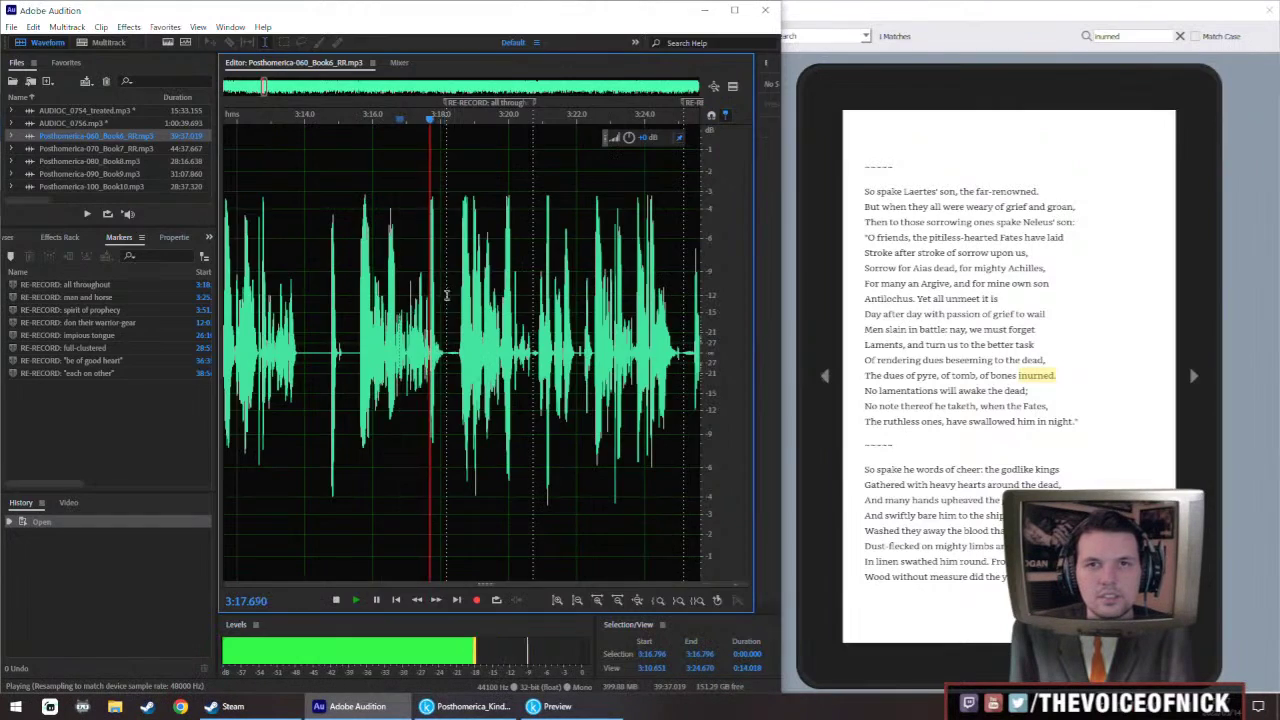
scroll(443, 293, up, 1)
key(space)
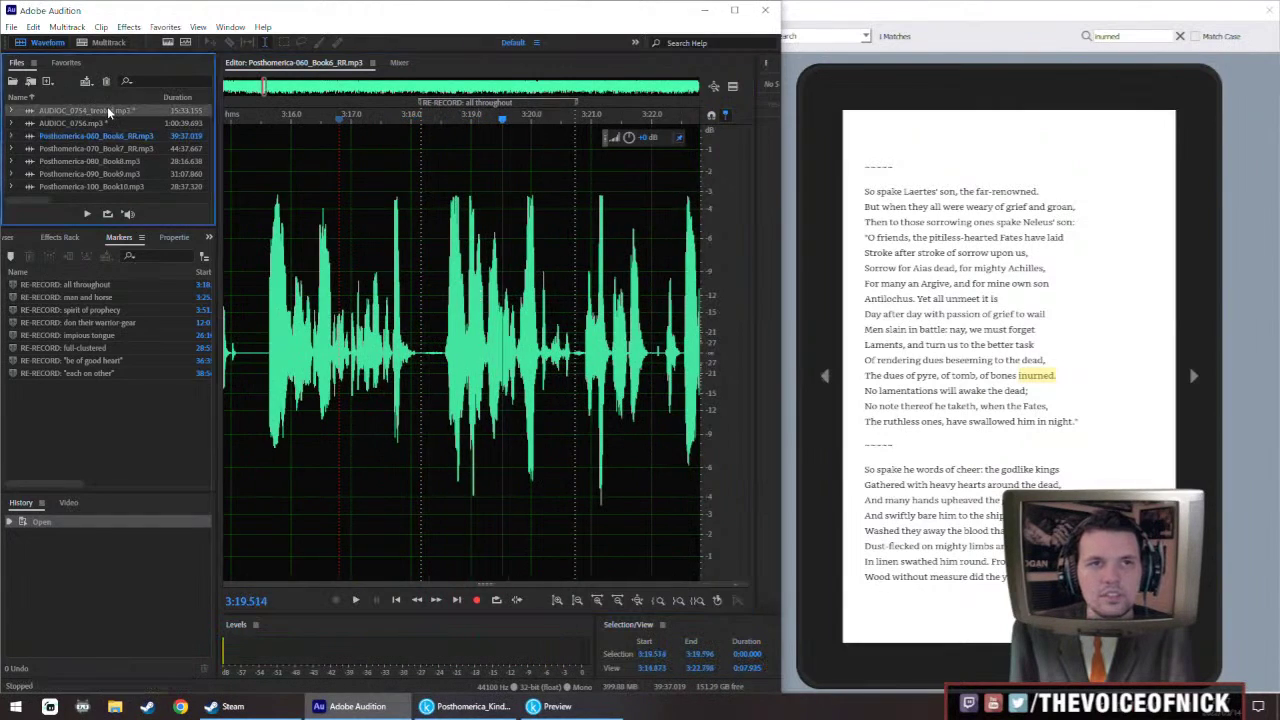
Open AUDIOC_0754_treated.mp3, save its changes and close the file
double_click(107, 110)
scroll(390, 212, down, 15)
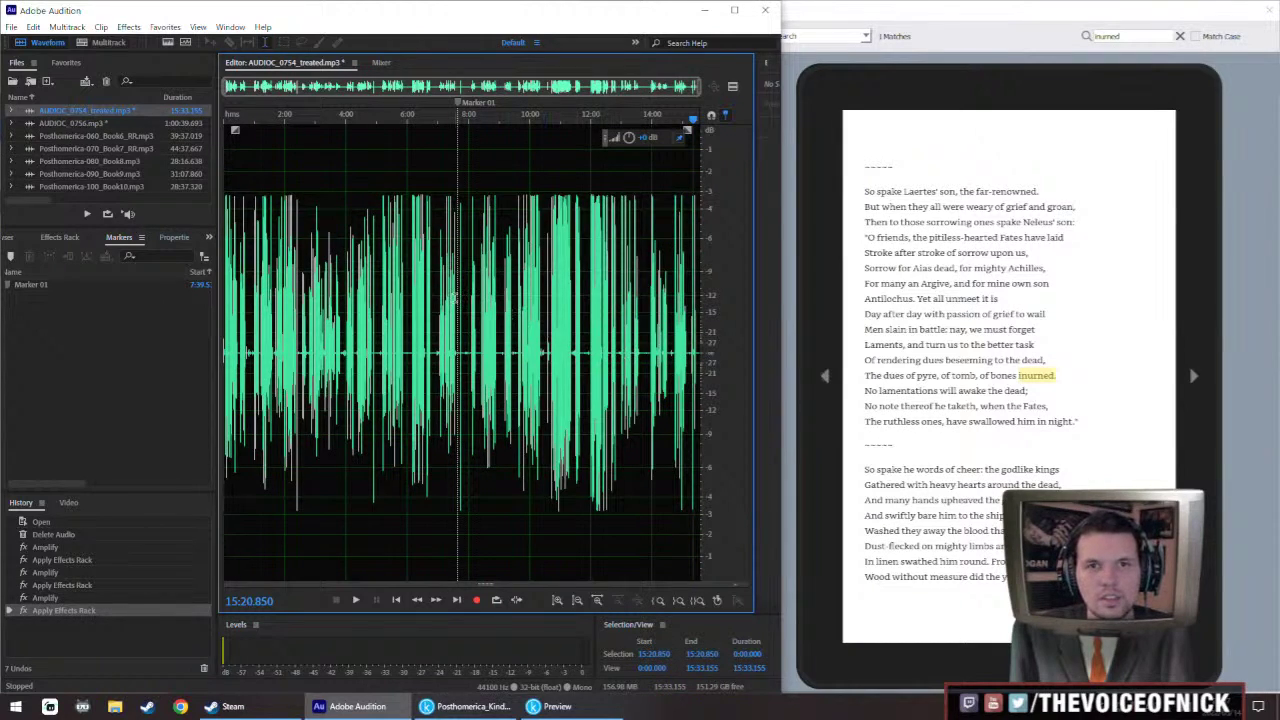
key(ctrl+s)
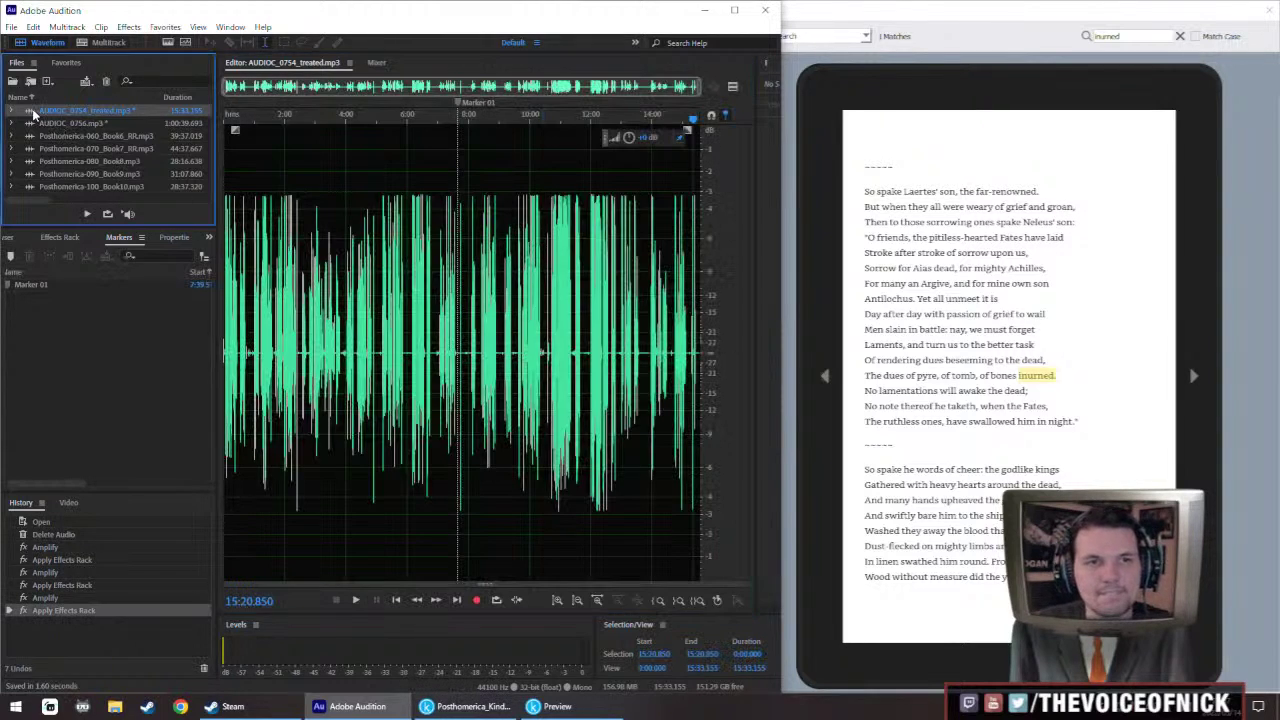
key(ctrl+w)
Open AUDIOC_0756.mp3 and save it as AUDIOC_0756_treated.mp3 in the FOOTAGE folder, keeping the MP3 format
click(85, 111)
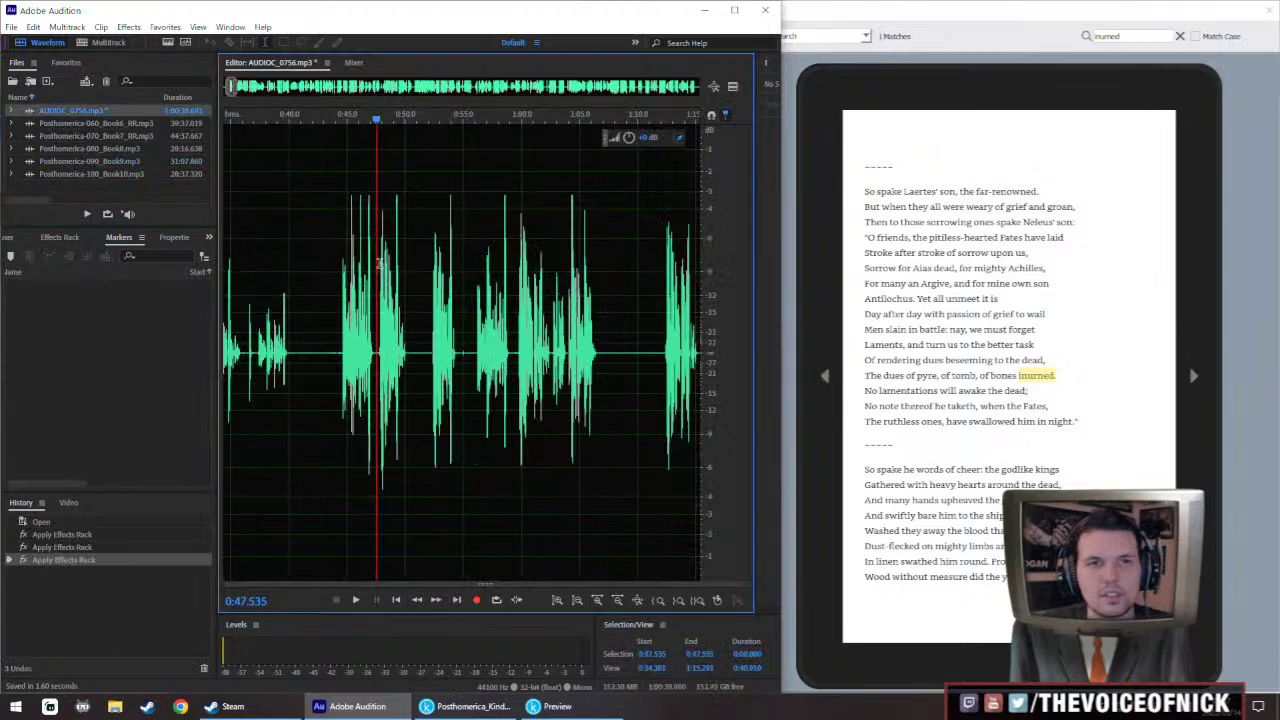
key(backslash)
key(ctrl+shift+s)
click(676, 234)
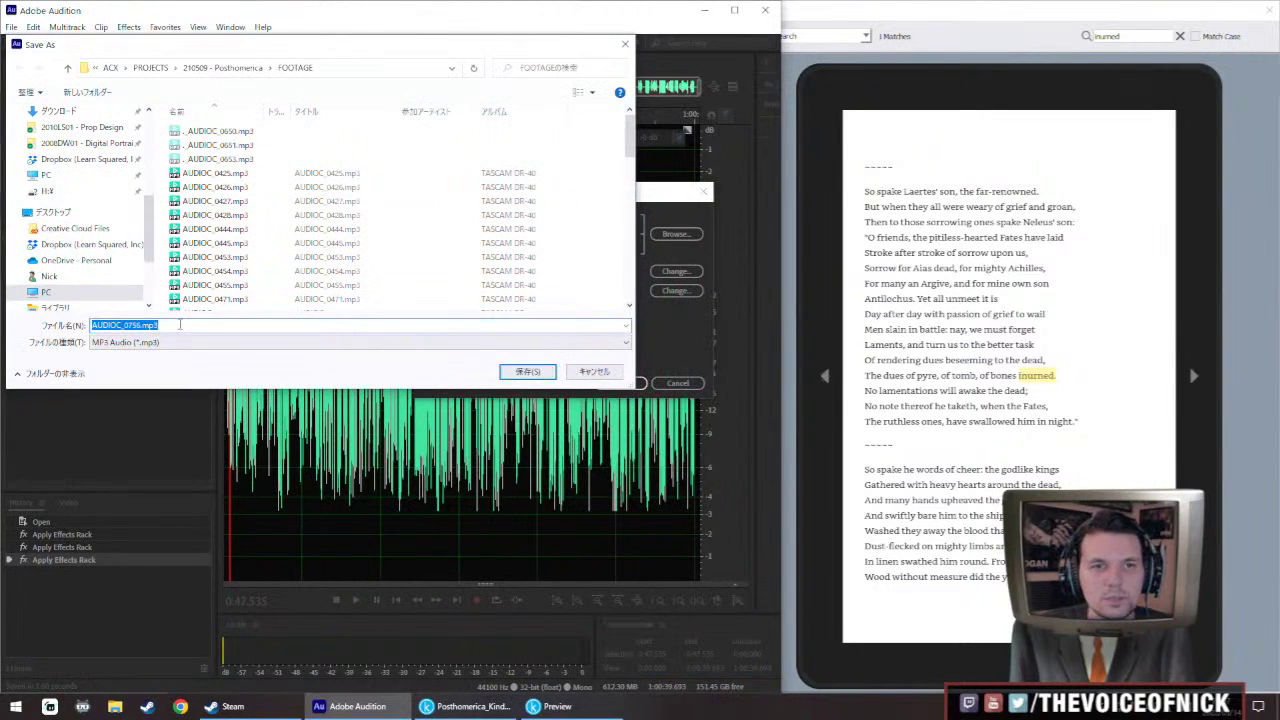
text(_treated)
key(Return)
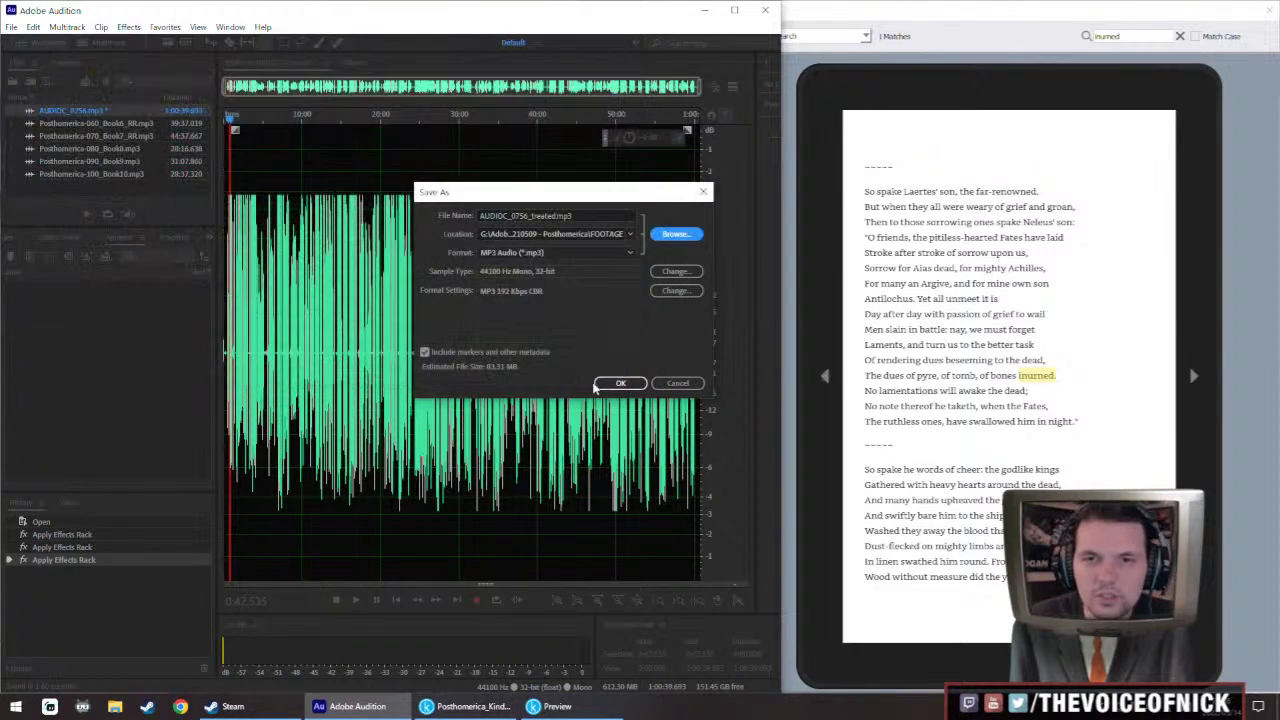
click(632, 383)
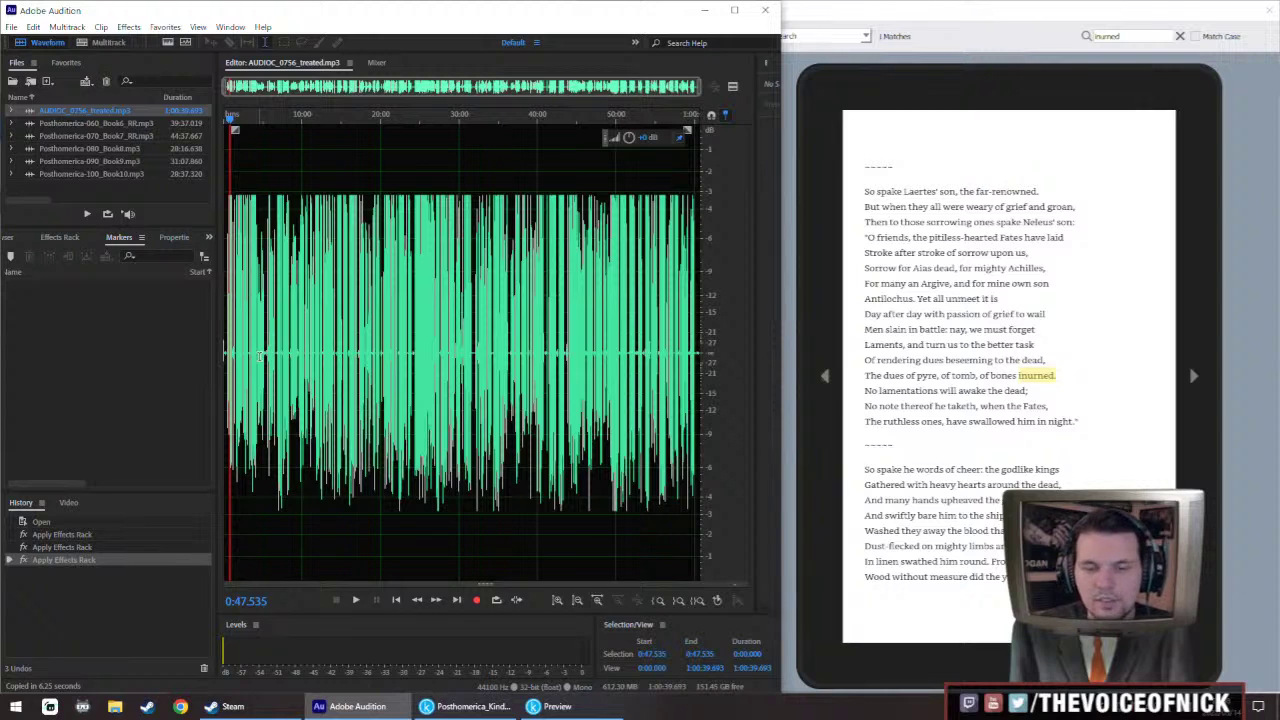
Play the new takes in AUDIOC_0756_treated.mp3 from about 0:44.6 to identify the recorded line
scroll(259, 355, up, 8)
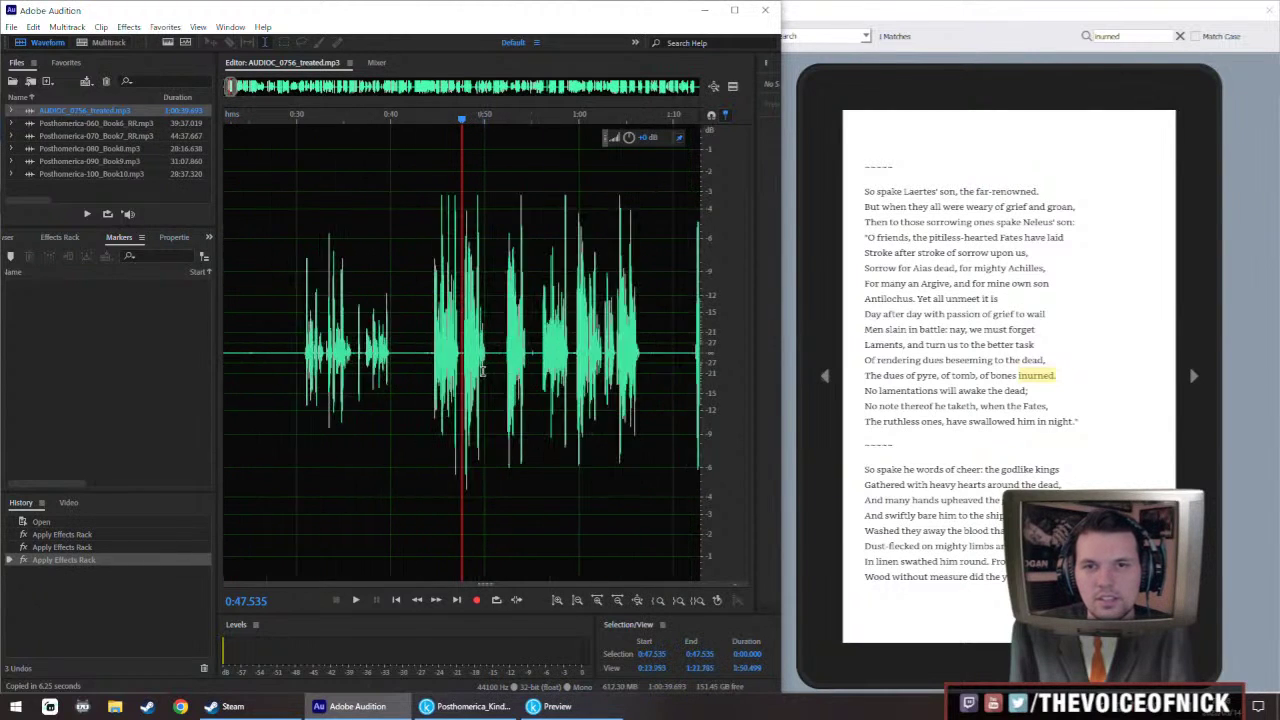
scroll(451, 361, up, 2)
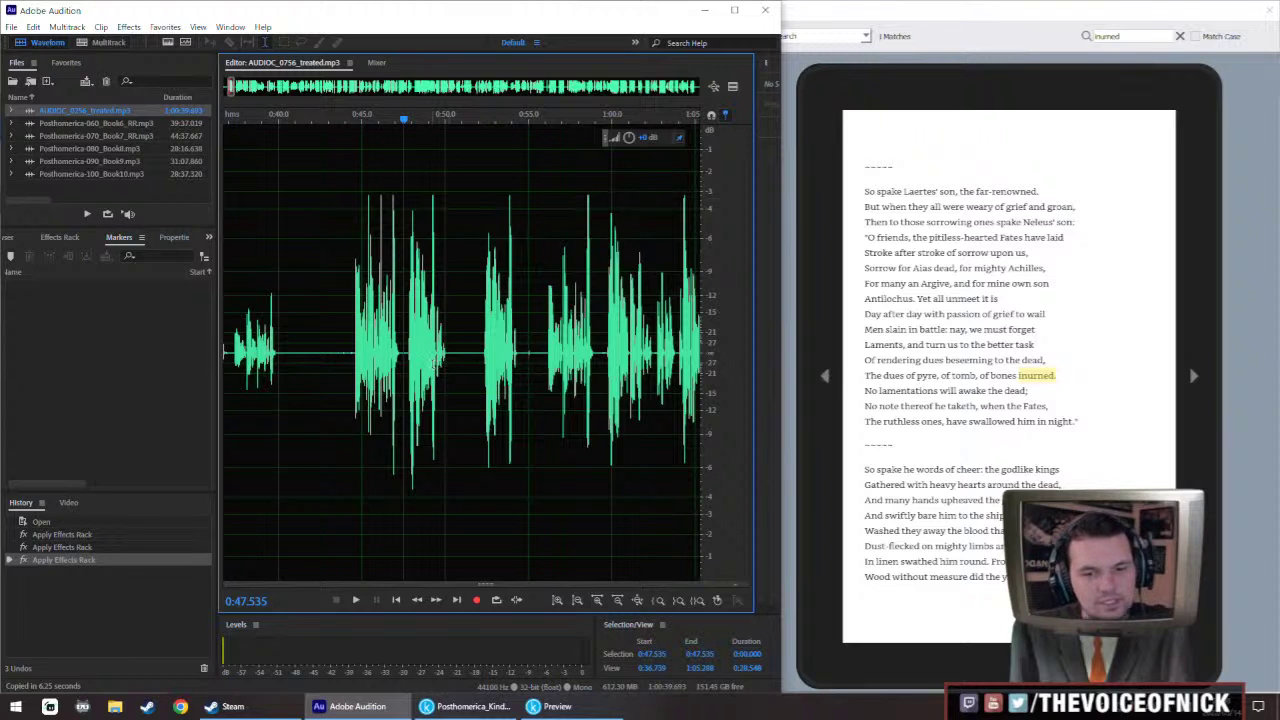
scroll(387, 358, up, 2)
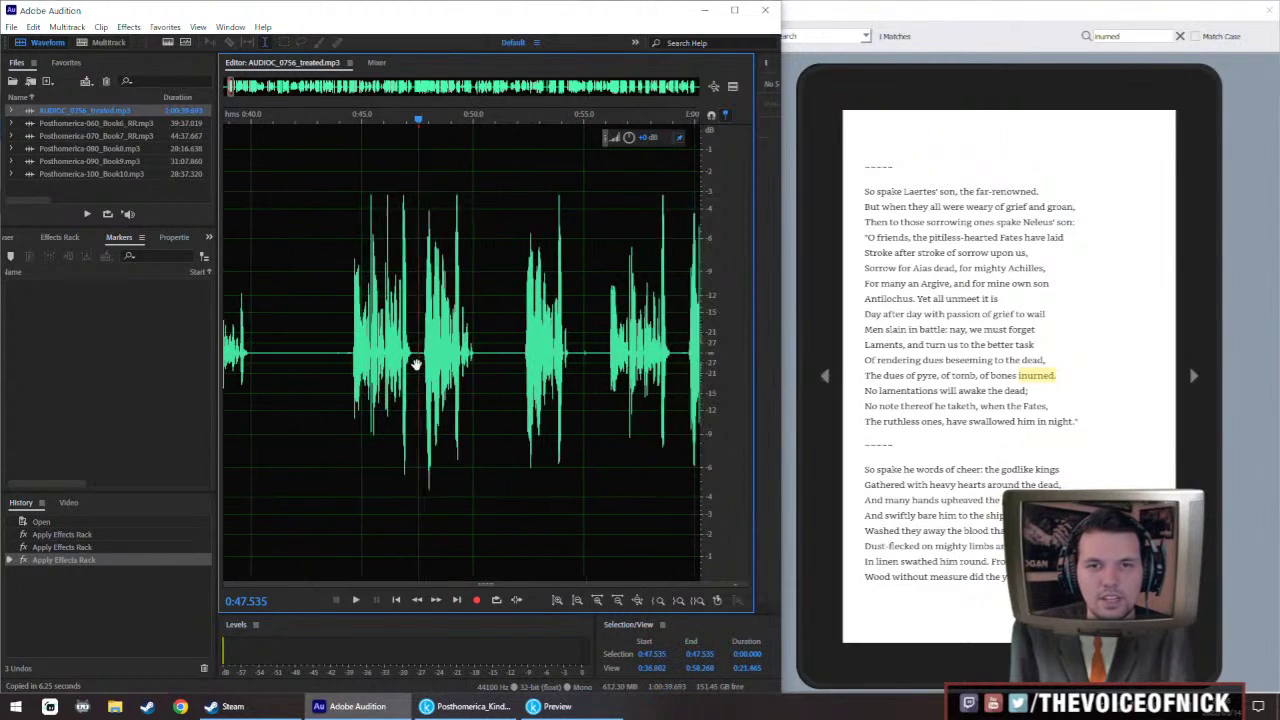
scroll(335, 352, right, 1)
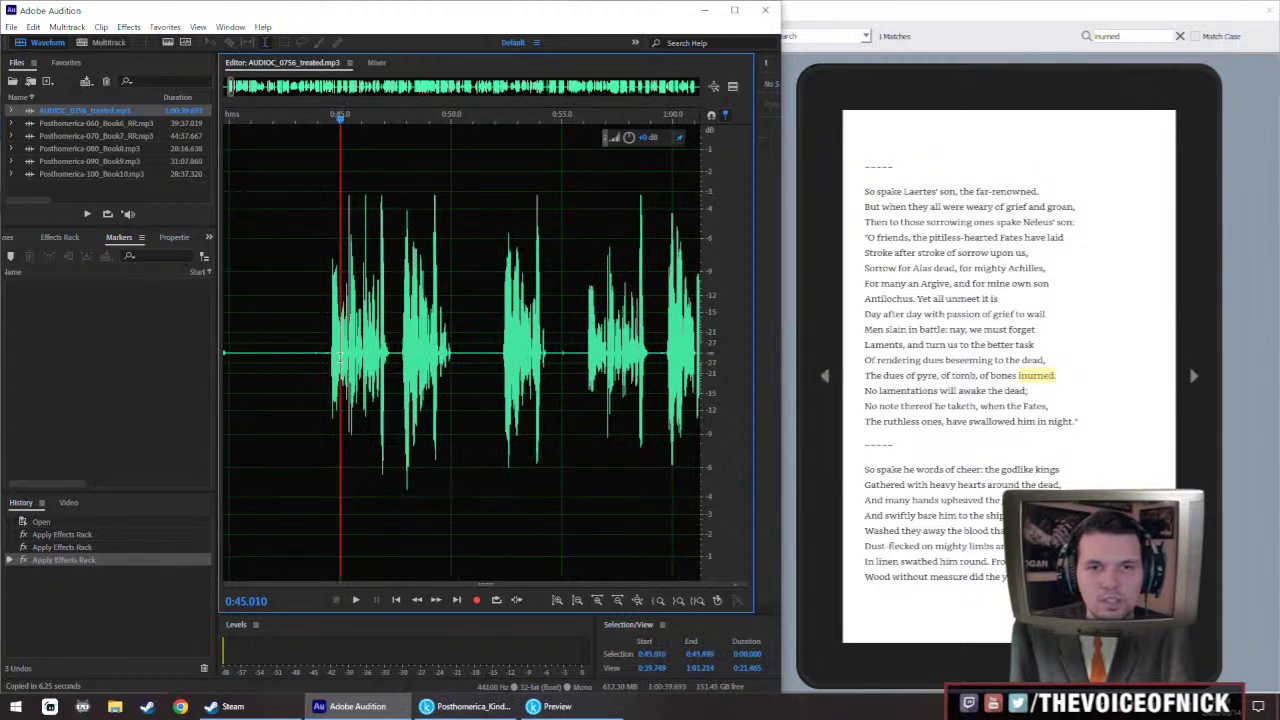
click(330, 358)
scroll(326, 360, up, 3)
key(space)
click(322, 360)
scroll(330, 358, down, 2)
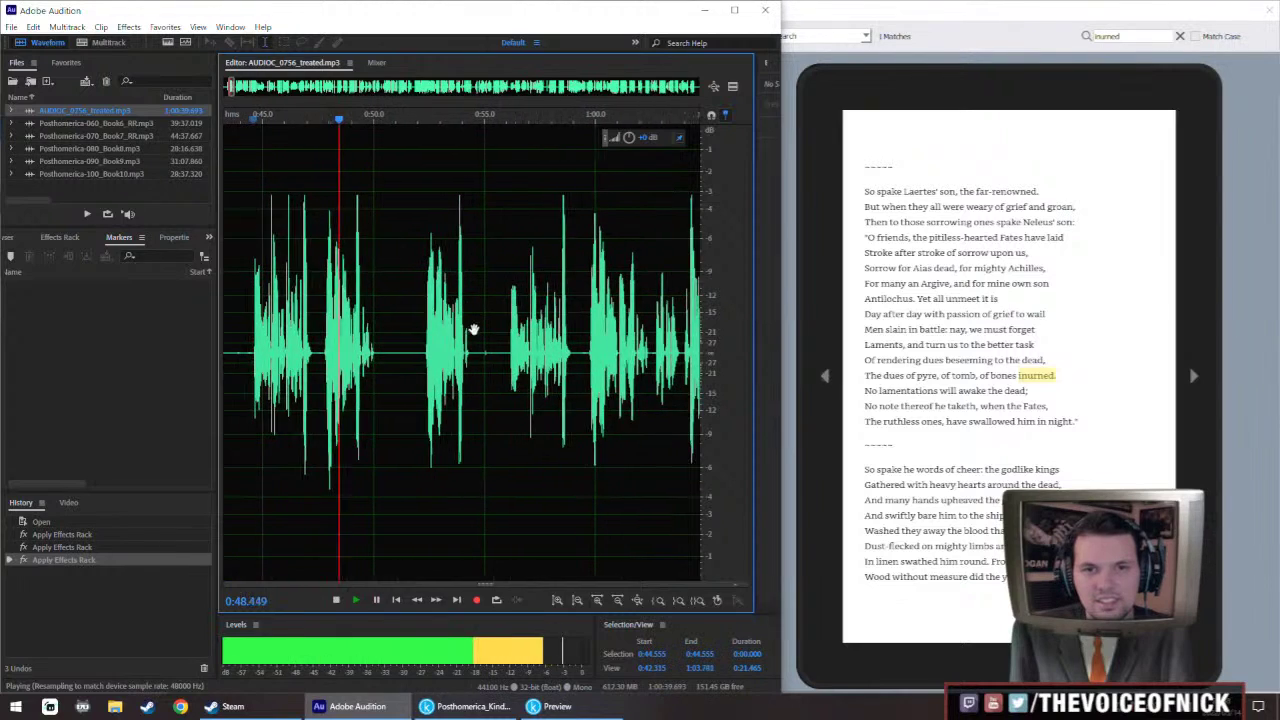
key(space)
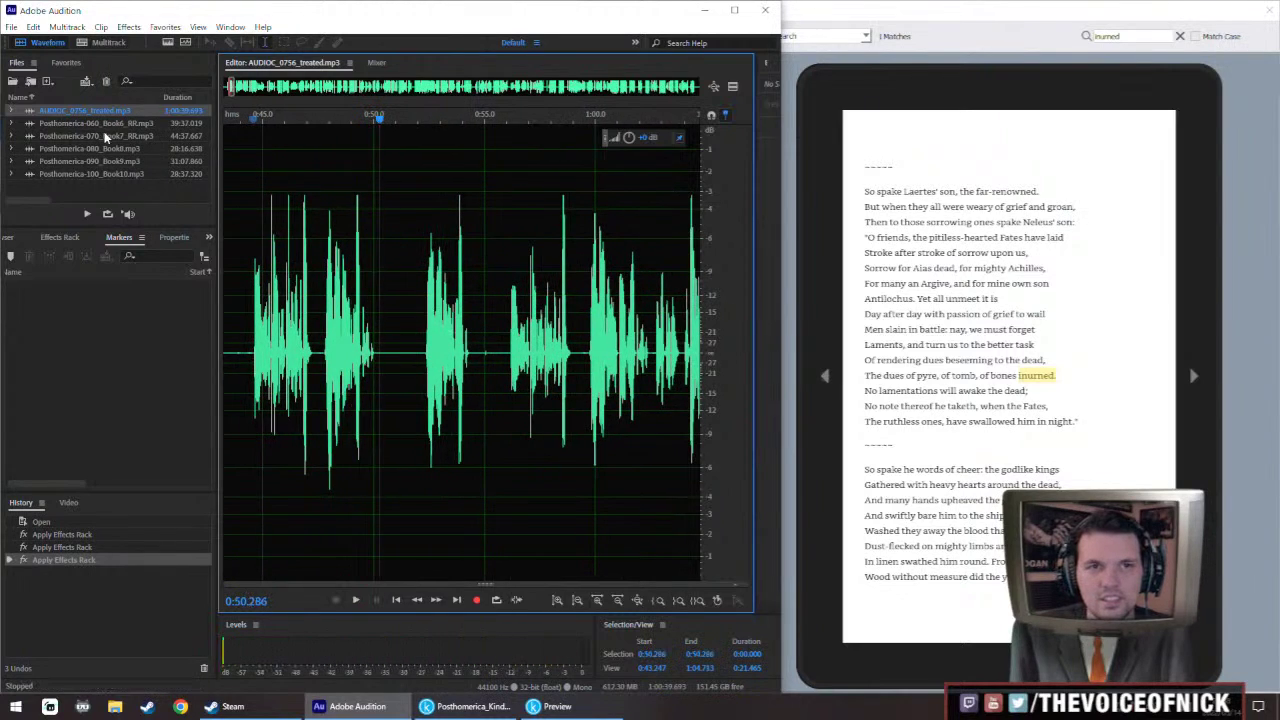
Return to the Book 6 file and replay the original "all throughout" line from about 3:18.4 for comparison
double_click(107, 122)
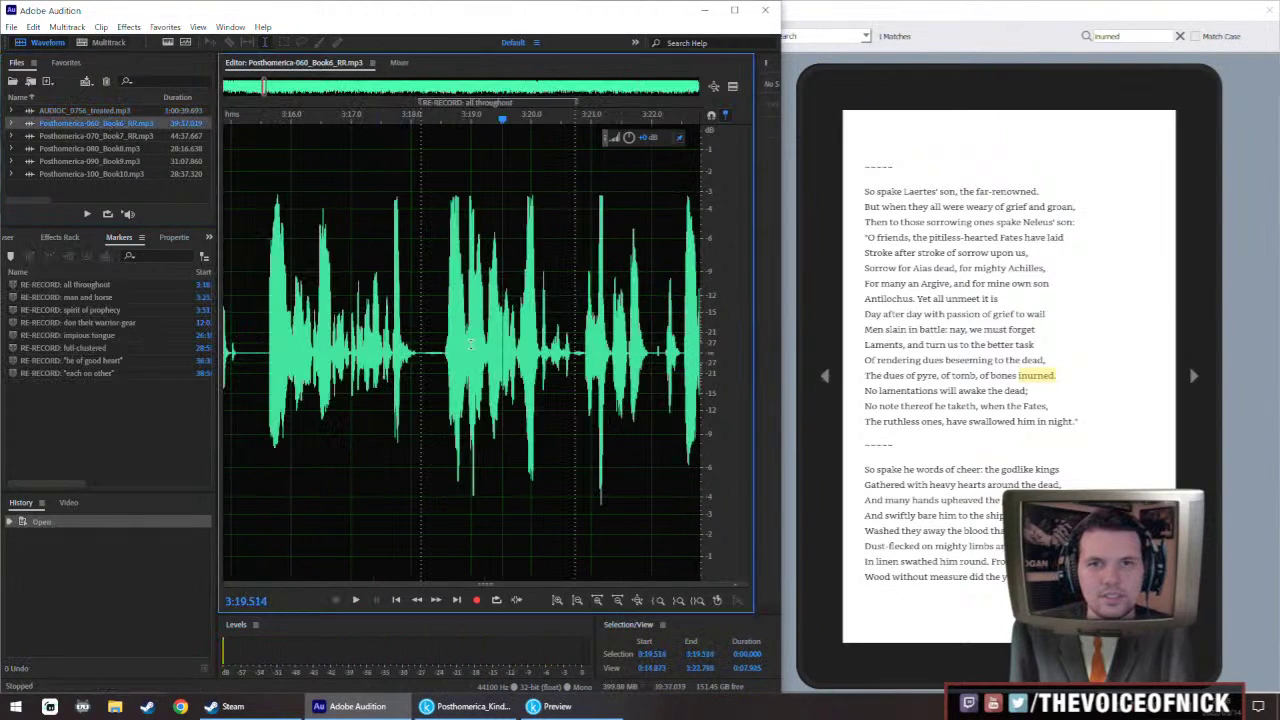
click(438, 343)
key(space)
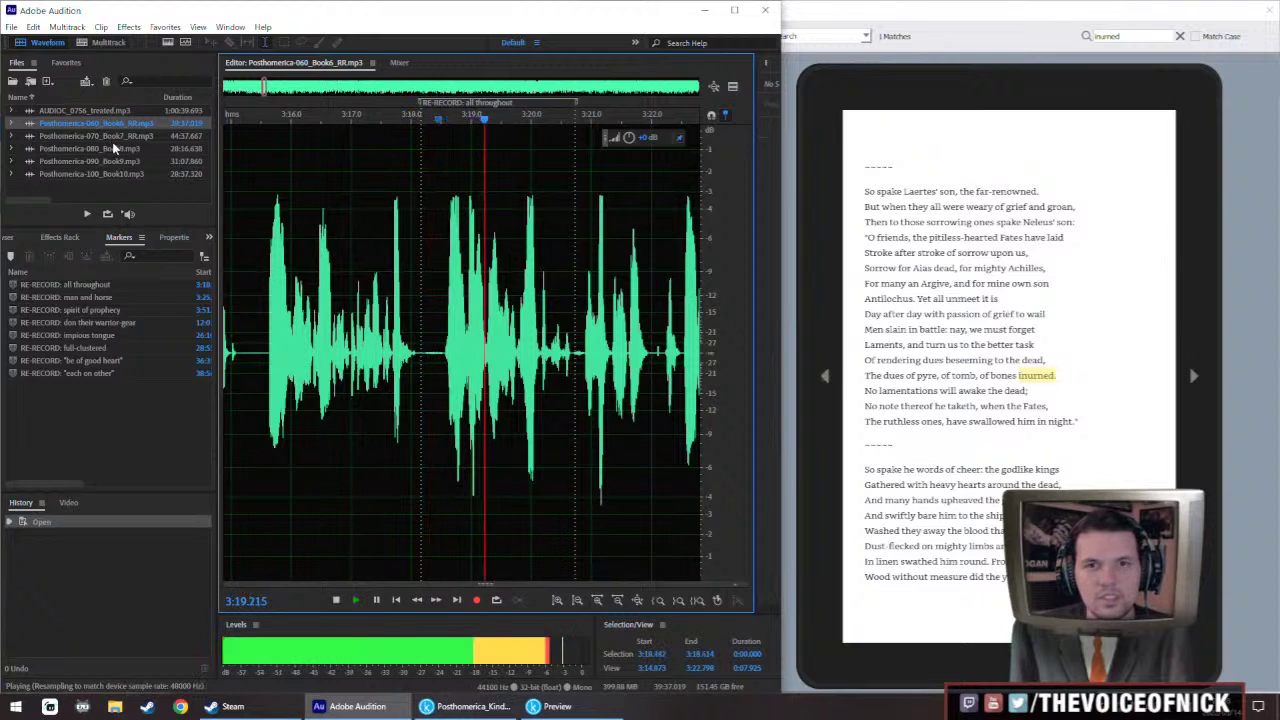
Find the matching take in AUDIOC_0756_treated.mp3, select it from about 0:59.7 to 1:02.4 and copy it
click(183, 150)
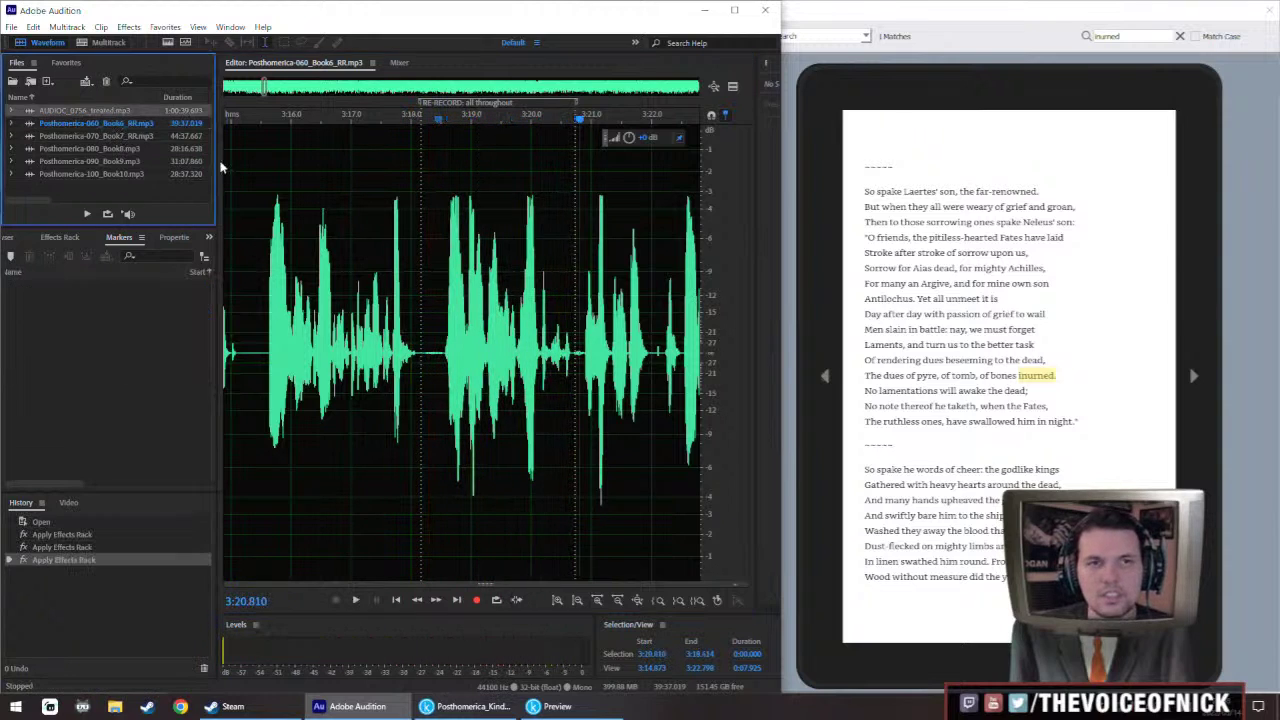
key(Up)
click(590, 368)
key(space)
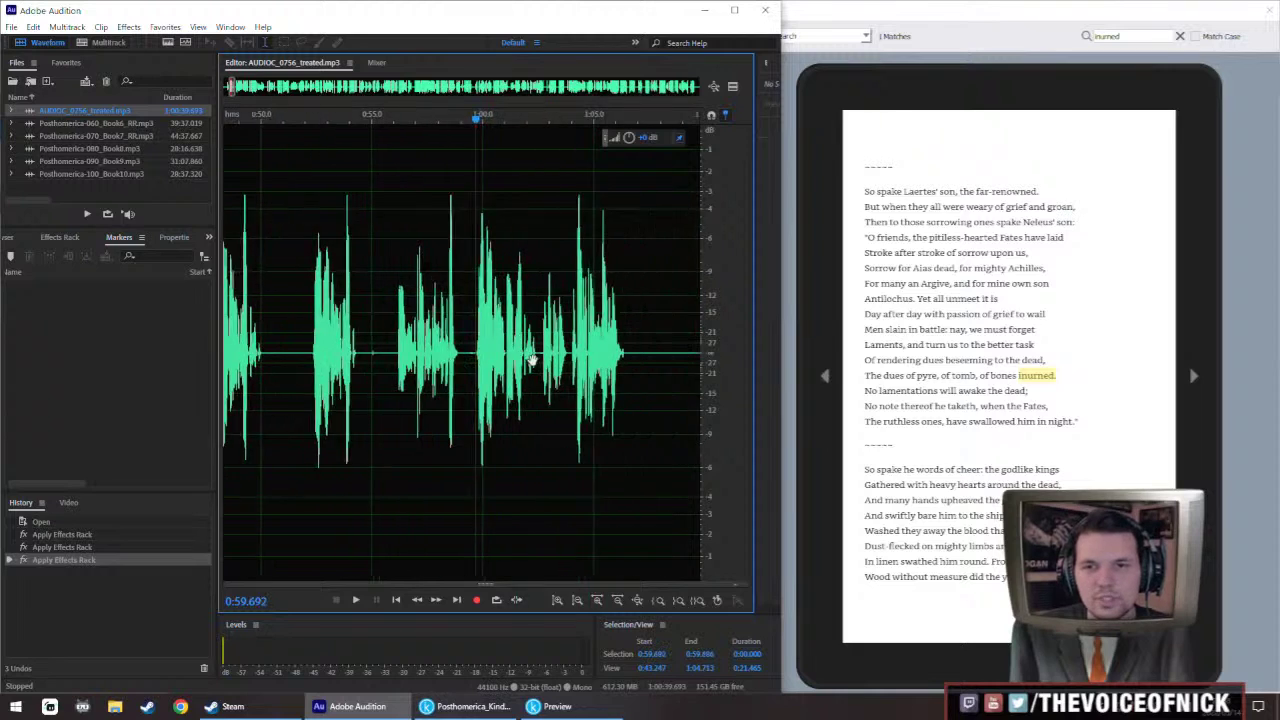
scroll(405, 358, up, 3)
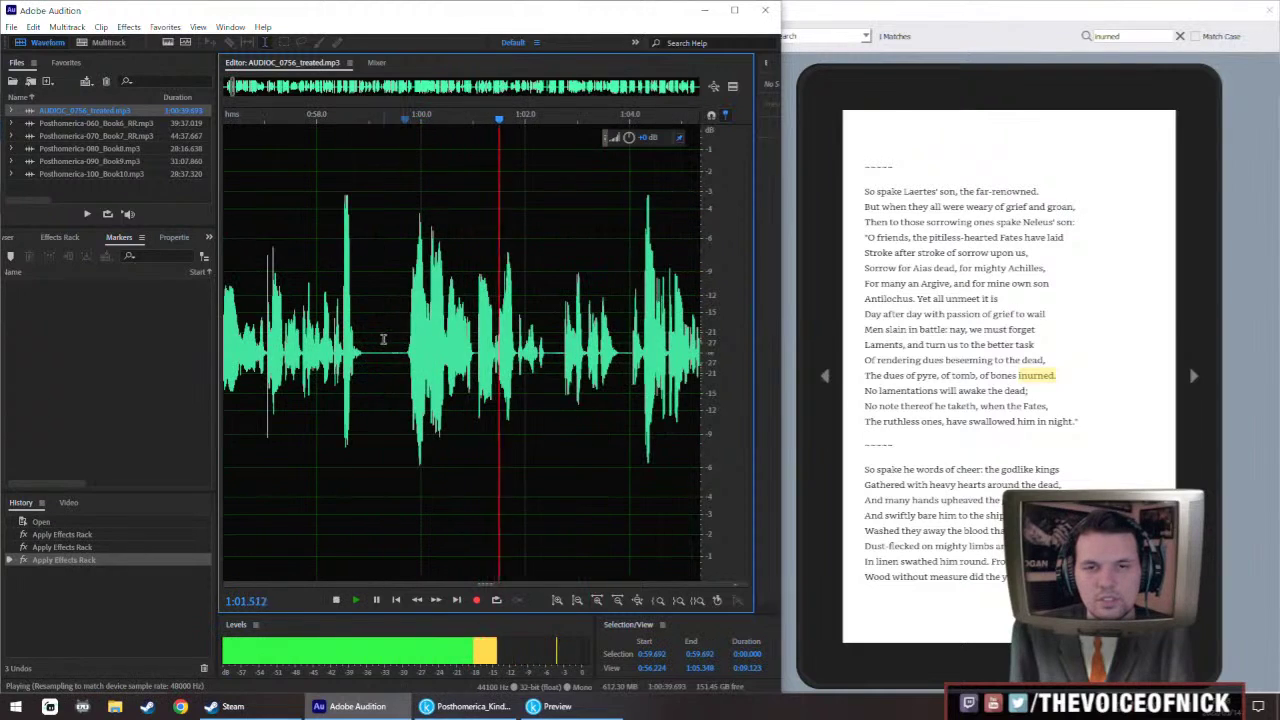
drag(405, 358, 547, 395)
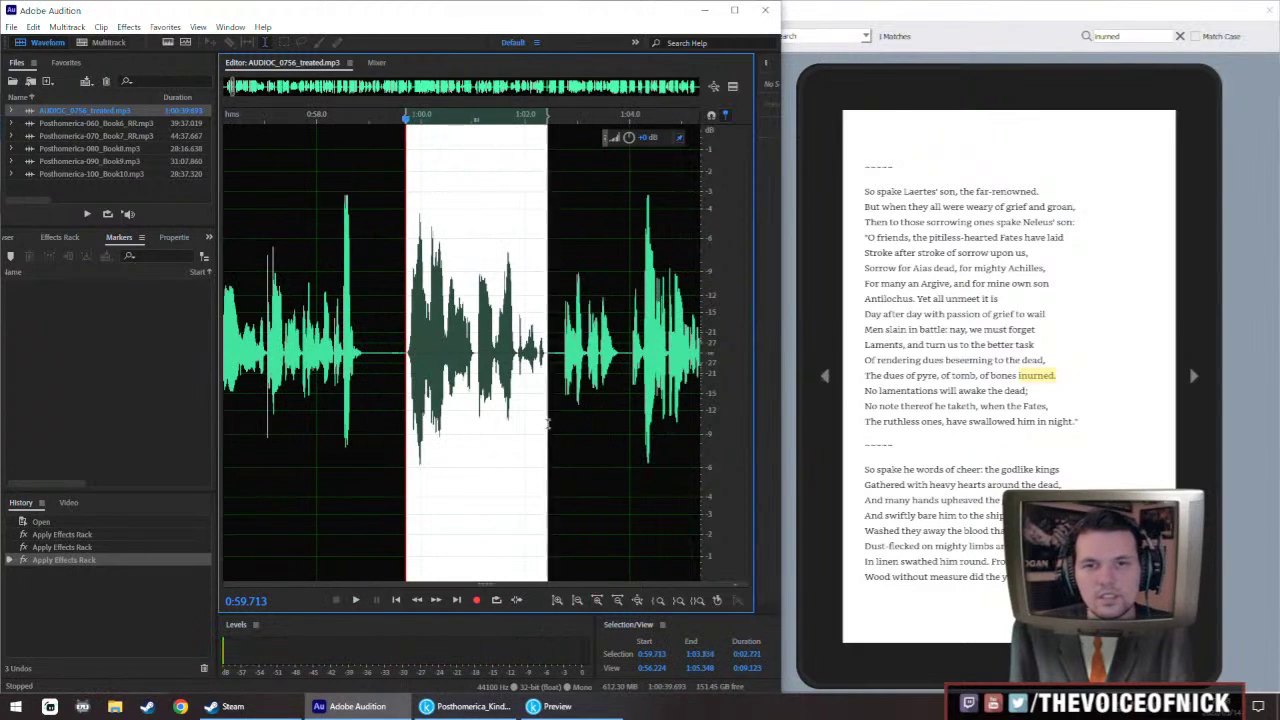
Paste the copied take over the Book 6 line from about 3:18.5 to 3:20.7, and shift the "all throughout" marker range to start near 3:17.2
double_click(113, 124)
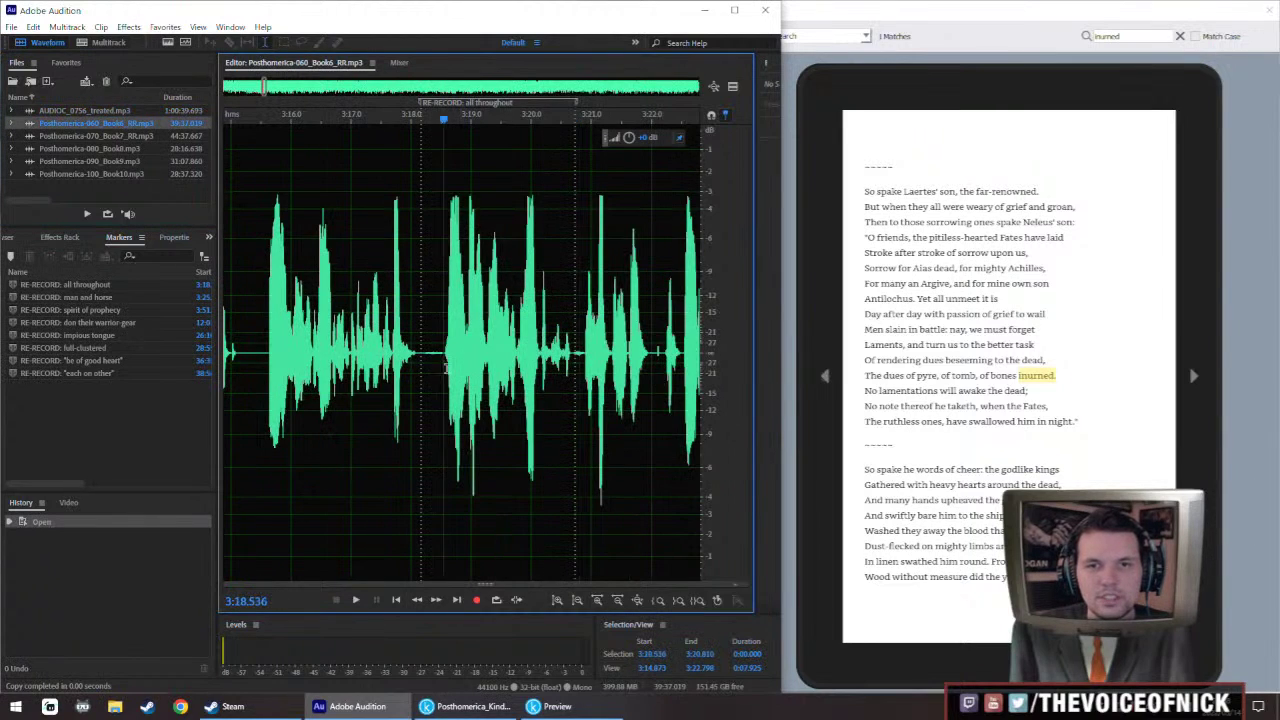
drag(444, 365, 572, 250)
key(ctrl+v)
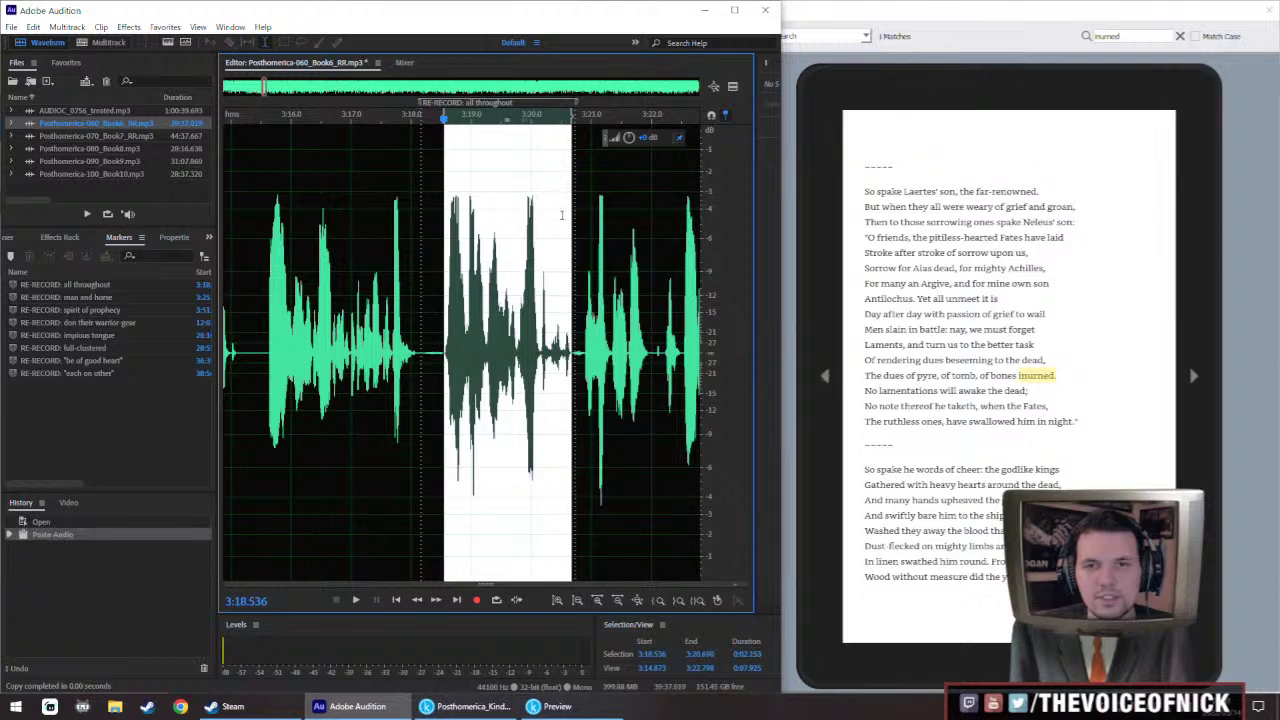
drag(610, 106, 647, 106)
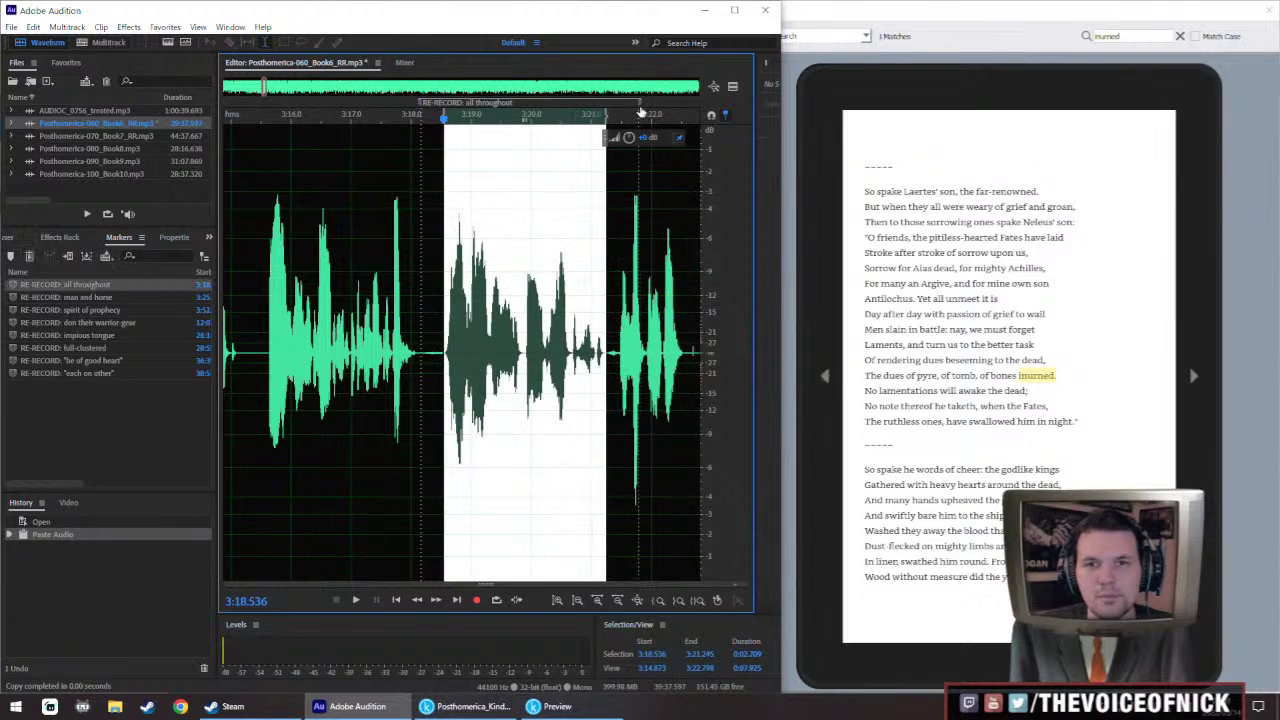
drag(370, 104, 362, 104)
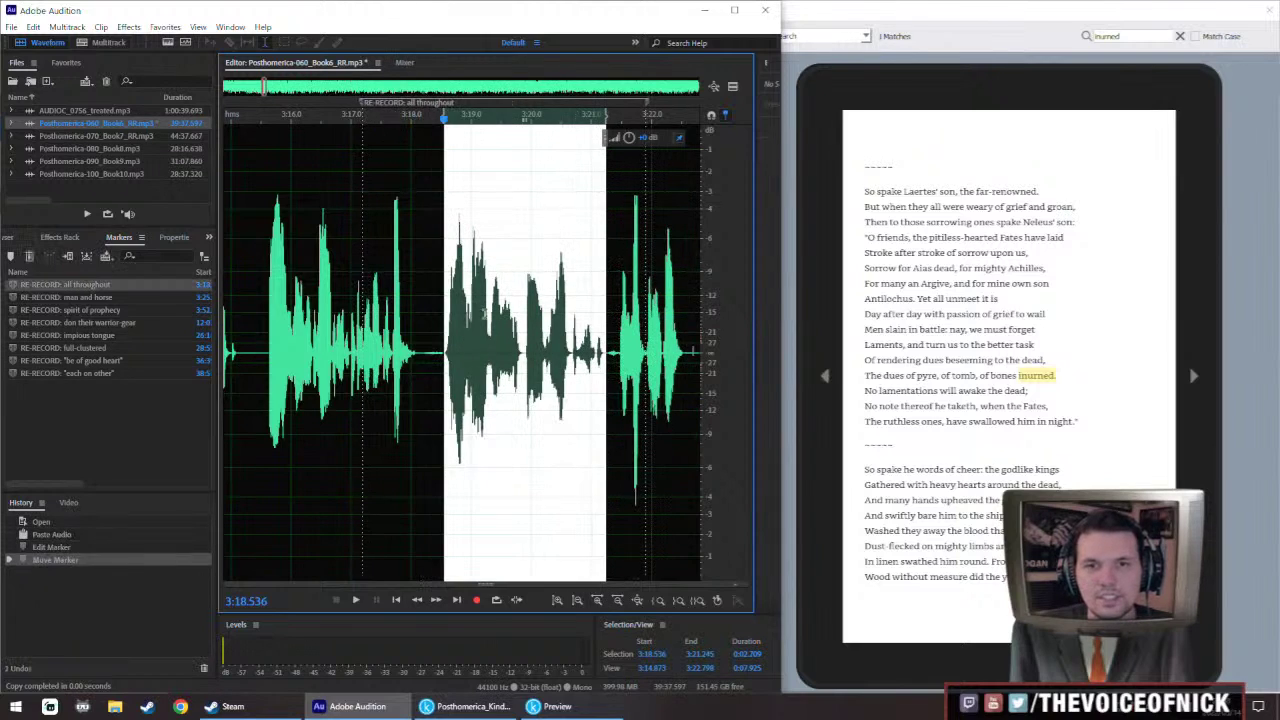
Raise the gain of the pasted take and of its quiet ending from about 3:20.6 to 3:21.3, applying the effects rack each time
click(416, 363)
drag(443, 342, 604, 365)
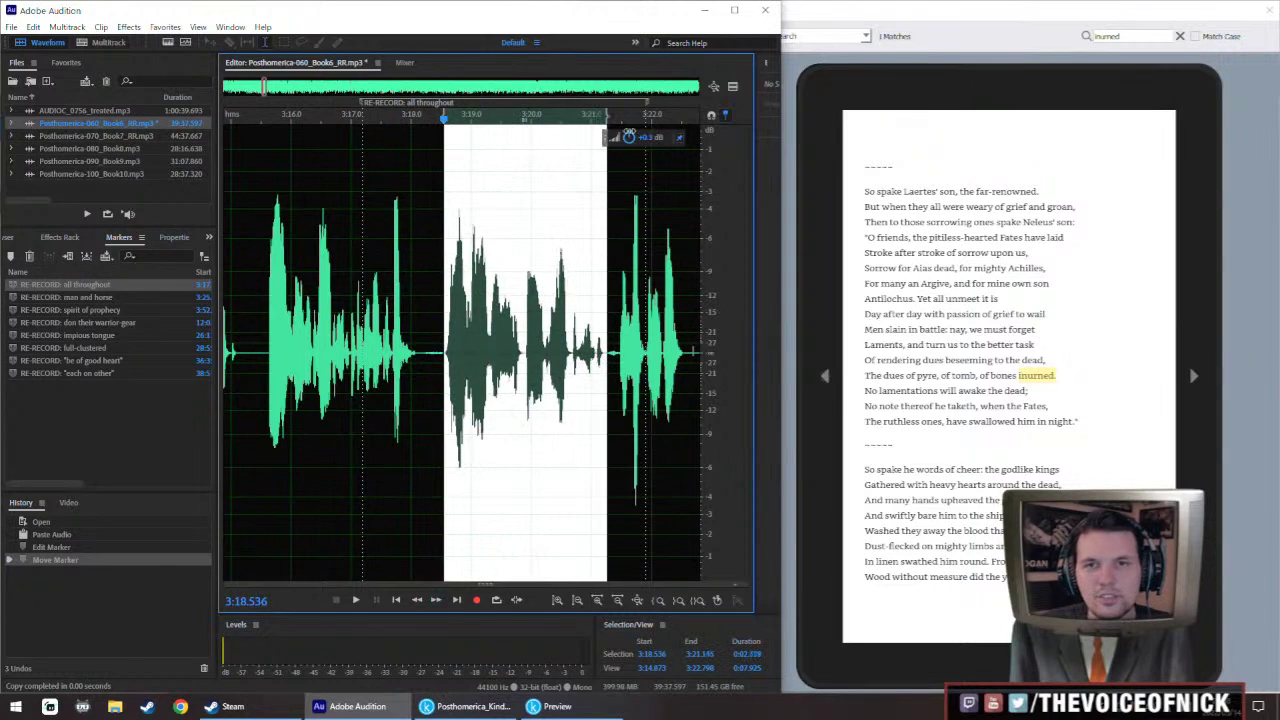
drag(628, 134, 628, 132)
drag(441, 333, 570, 330)
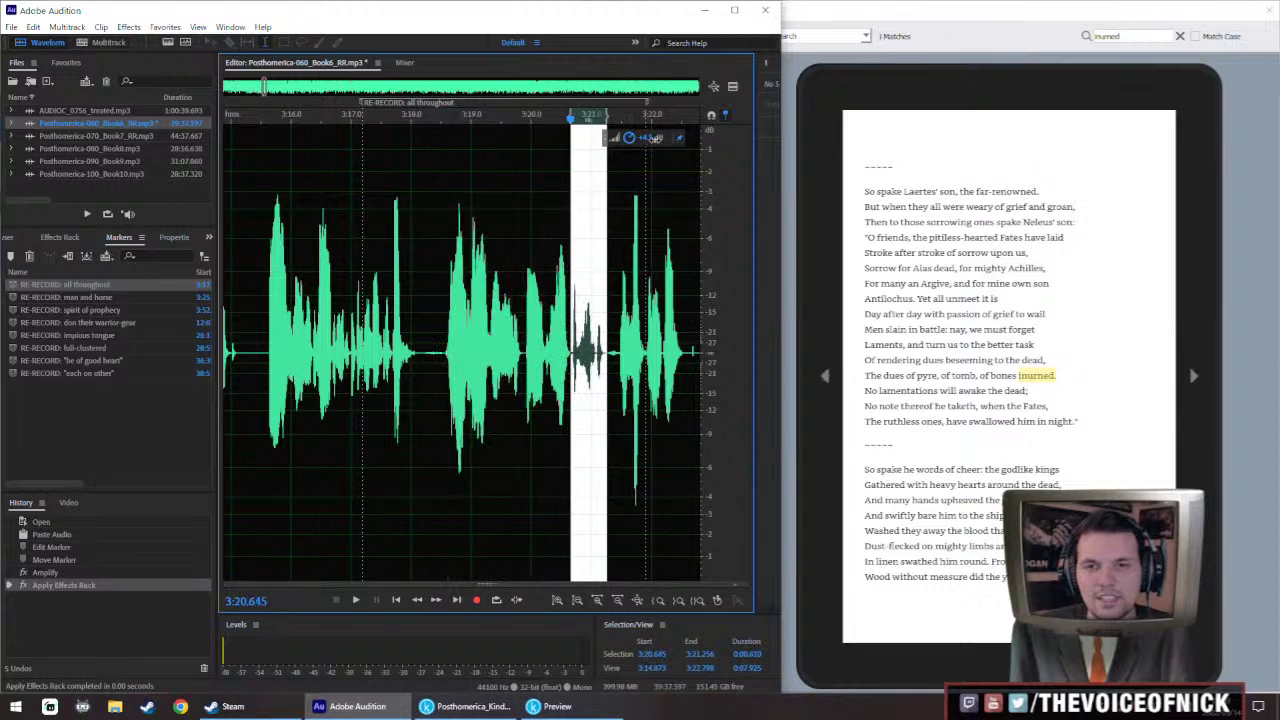
drag(650, 138, 650, 136)
Play the pasted take in context, starting from the preceding line at about 3:15.7
click(525, 333)
key(space)
click(304, 338)
scroll(326, 338, down, 3)
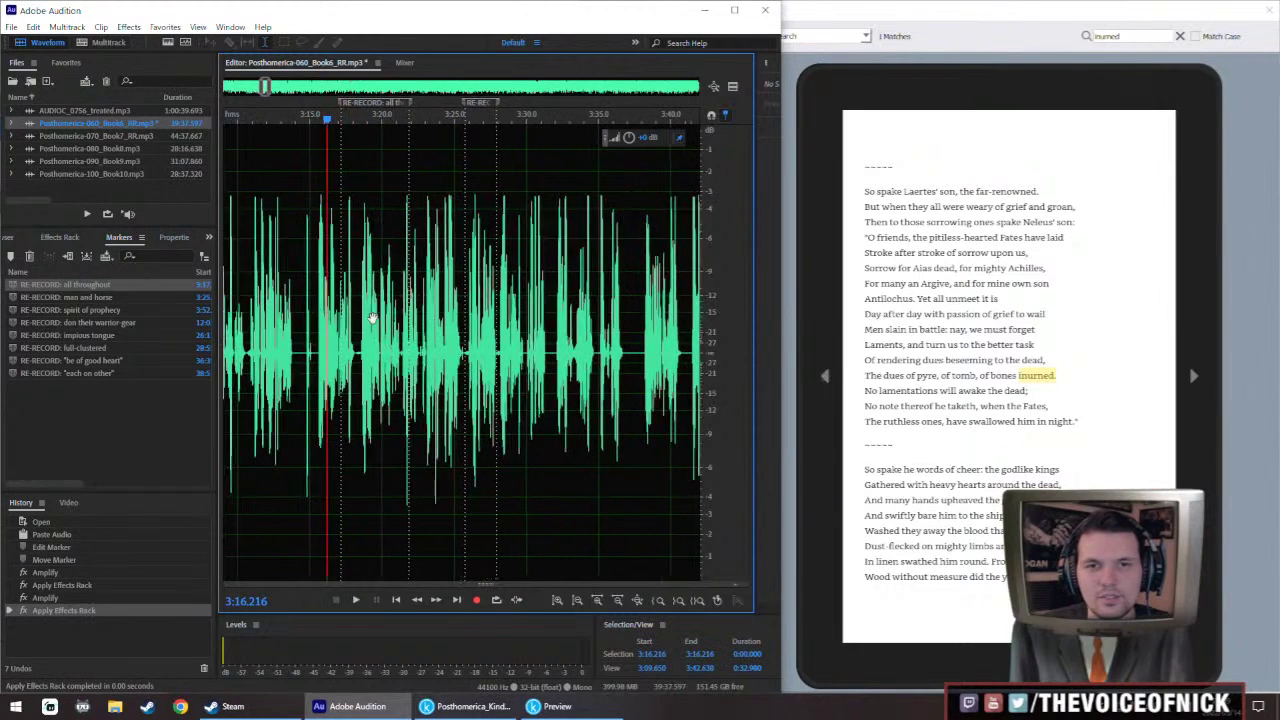
click(320, 359)
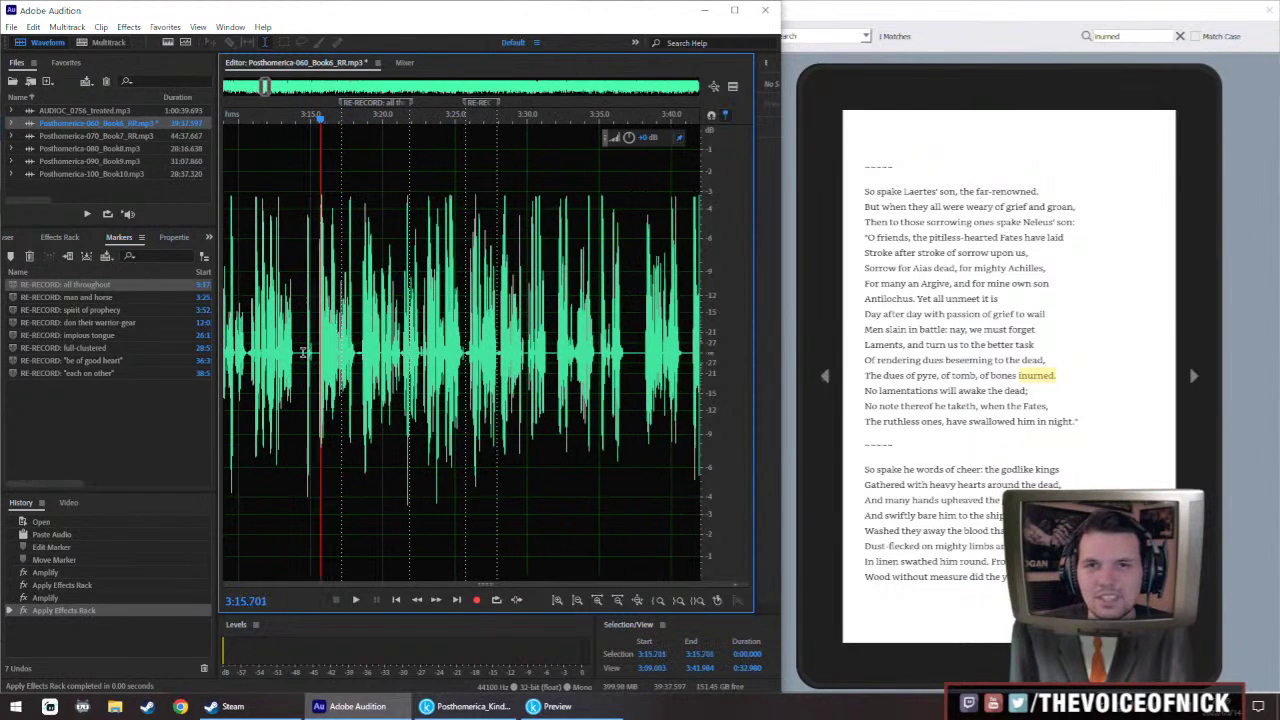
key(space)
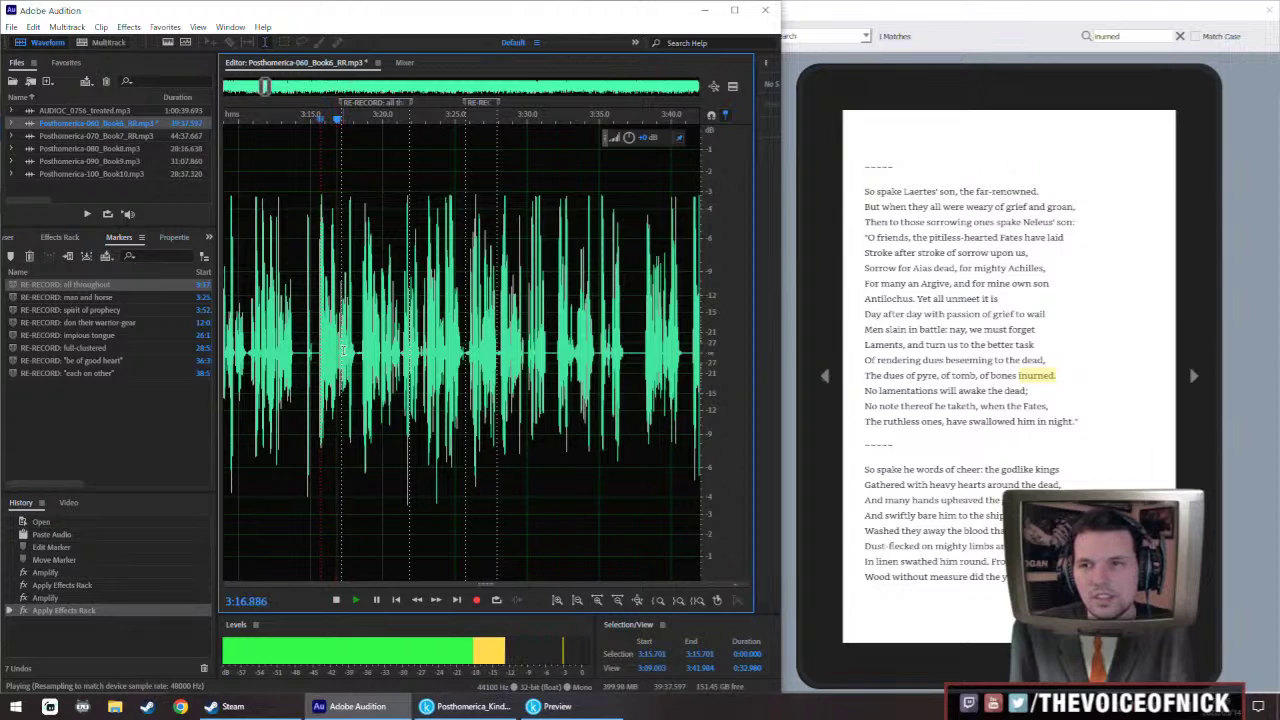
Search the book preview for "enkindle men to" and replay the passage from about 3:17.4 against the text
click(1085, 37)
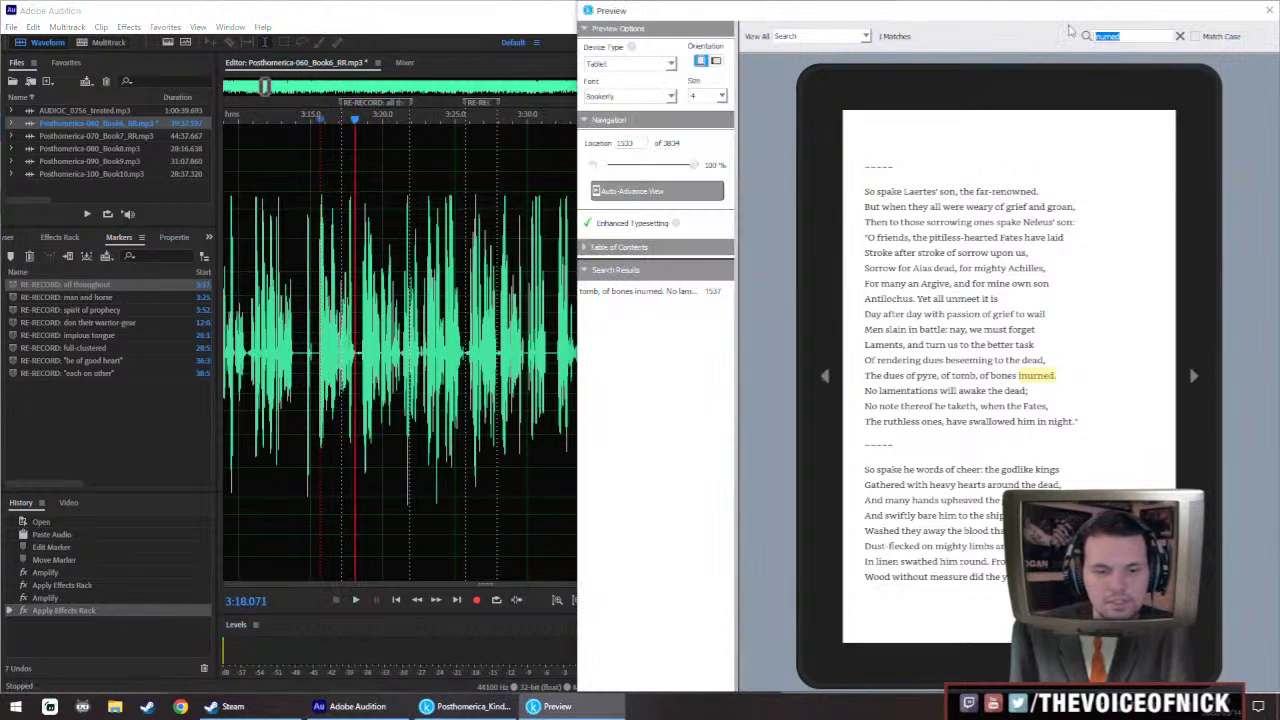
text(enkindle men to)
key(Return)
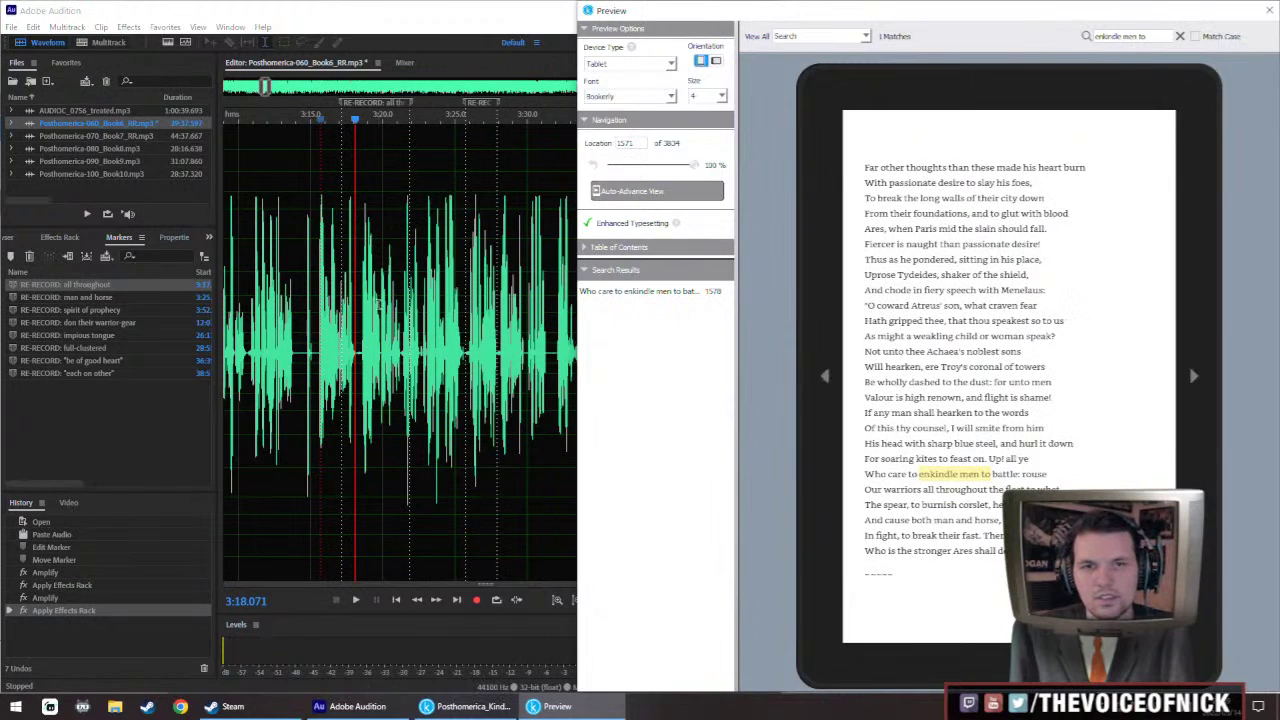
click(346, 314)
key(space)
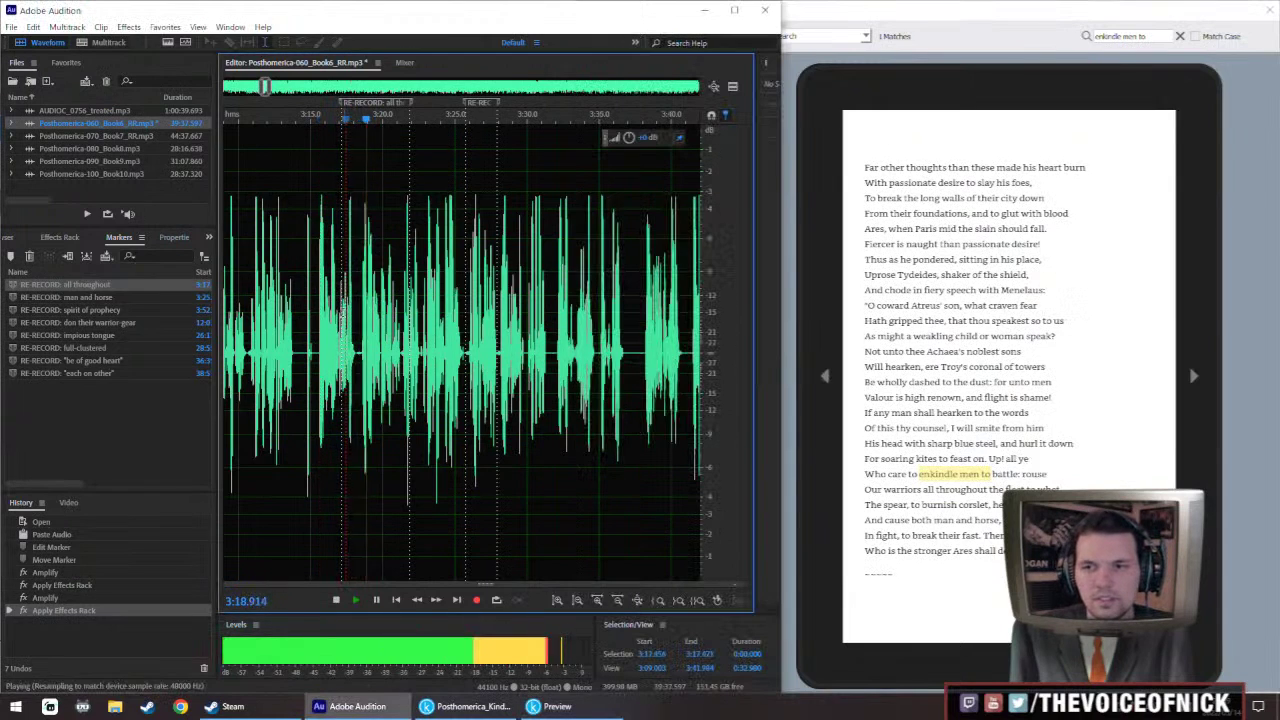
Replay the Book 6 passage from about 3:13.6 to check the pasted "all throughout" take in context
click(289, 314)
key(backslash)
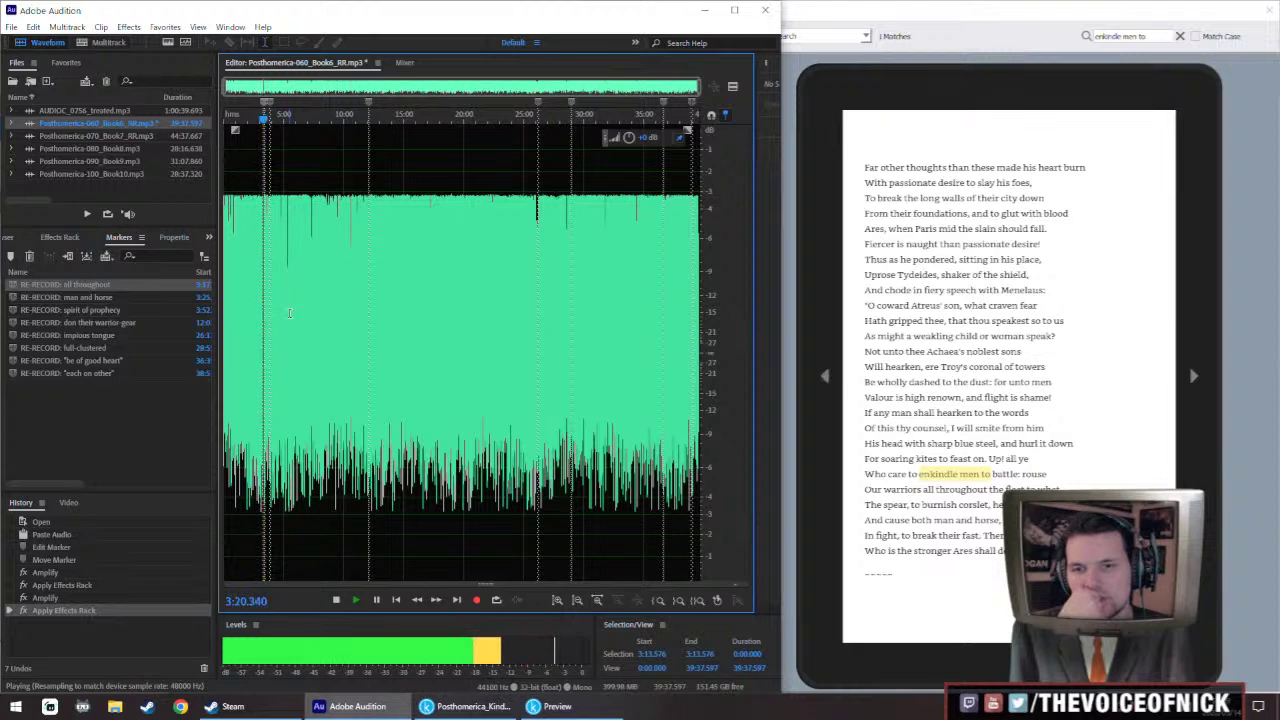
key(backslash)
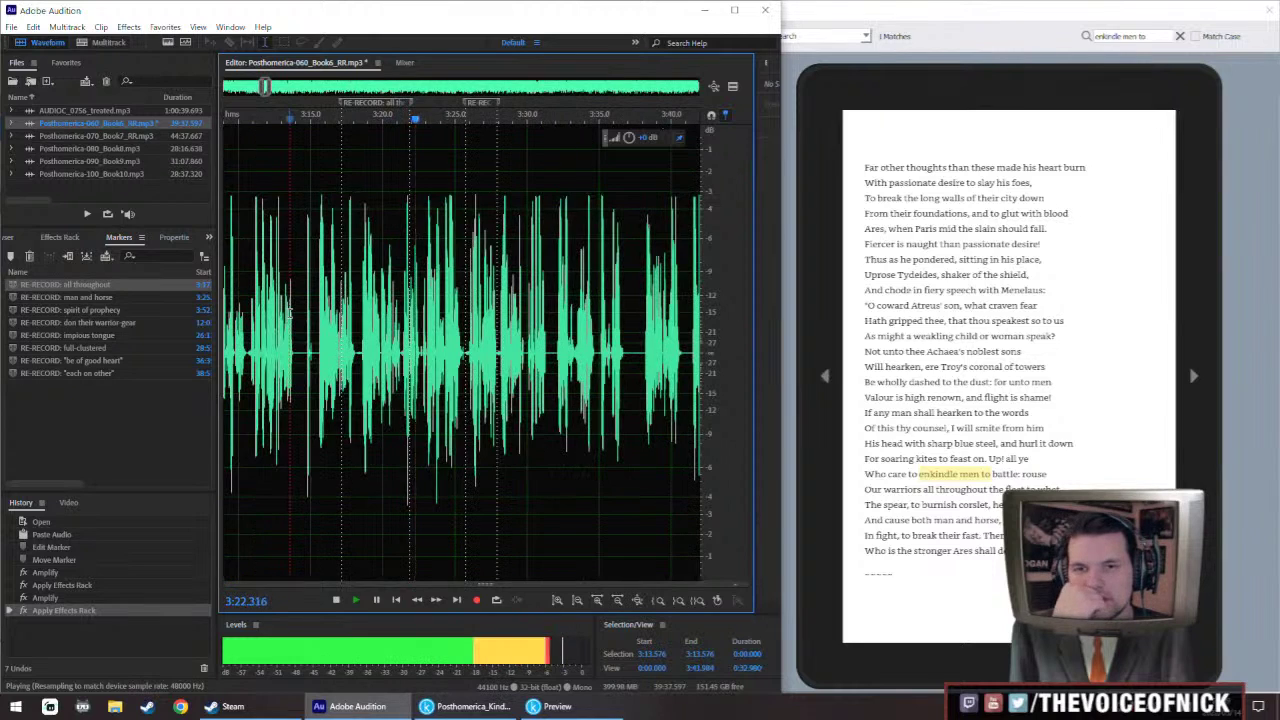
key(equal)
key(equal)
key(space)
Raise the gain of part of the pasted "all throughout" take with the effects rack applied, and play the result from about 3:18.6
drag(435, 395, 355, 394)
drag(632, 140, 646, 136)
key(ctrl+r)
click(277, 280)
key(space)
drag(305, 280, 437, 280)
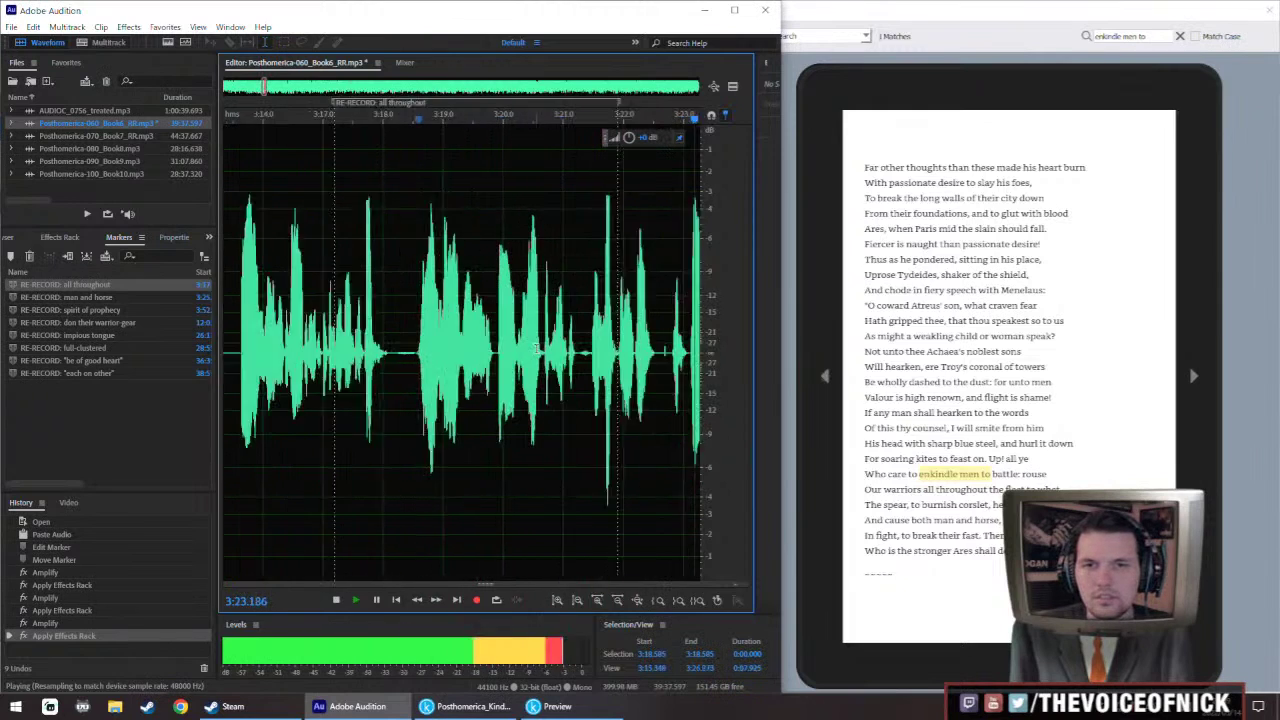
key(space)
Adjust the gain from about 3:19.3 to 3:19.9 with the effects rack applied, and replay the line from about 3:15.6
drag(480, 354, 437, 354)
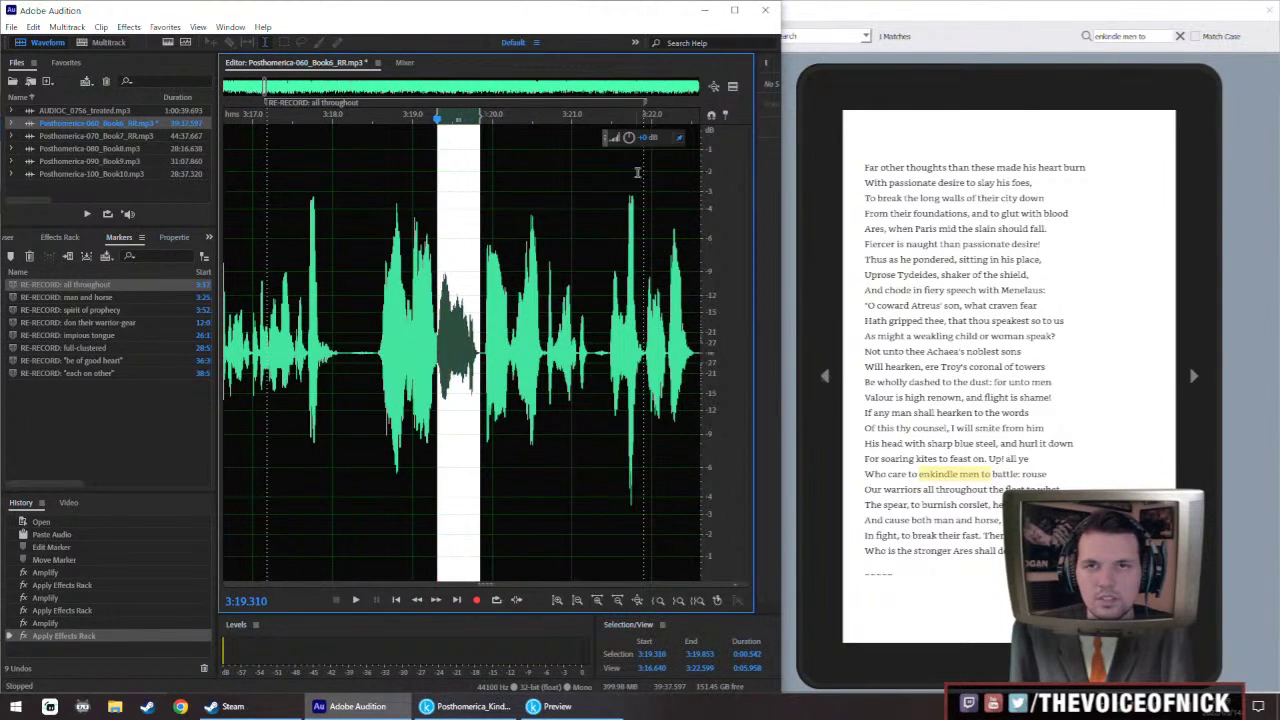
drag(641, 140, 641, 140)
scroll(356, 290, down, 2)
key(space)
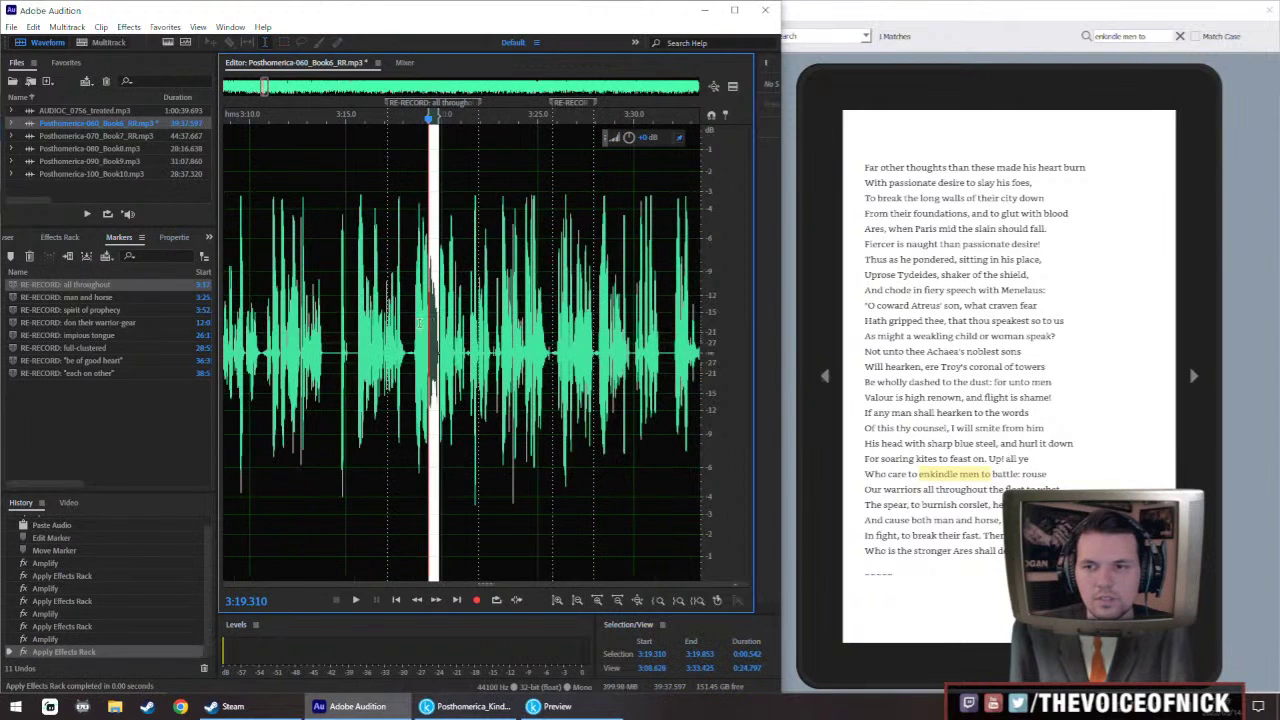
key(backslash)
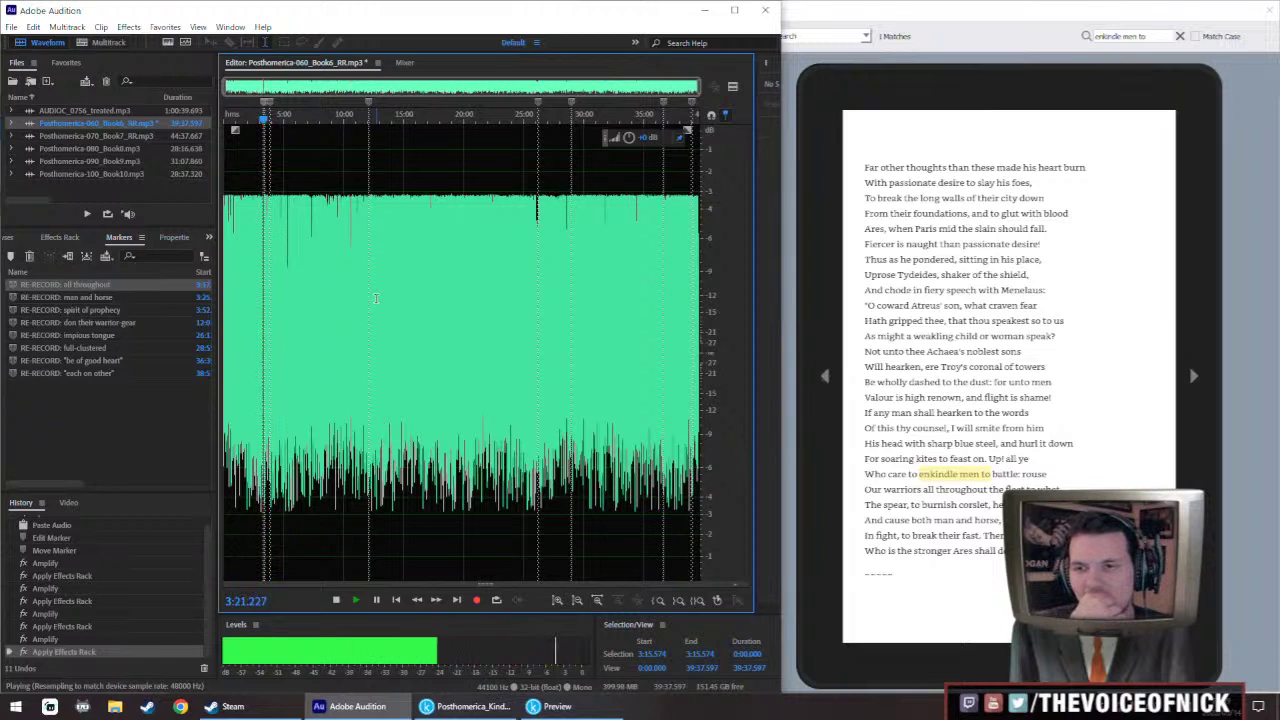
key(space)
Play the repaired passage in its wider context, starting from about 3:04
scroll(376, 298, up, 5)
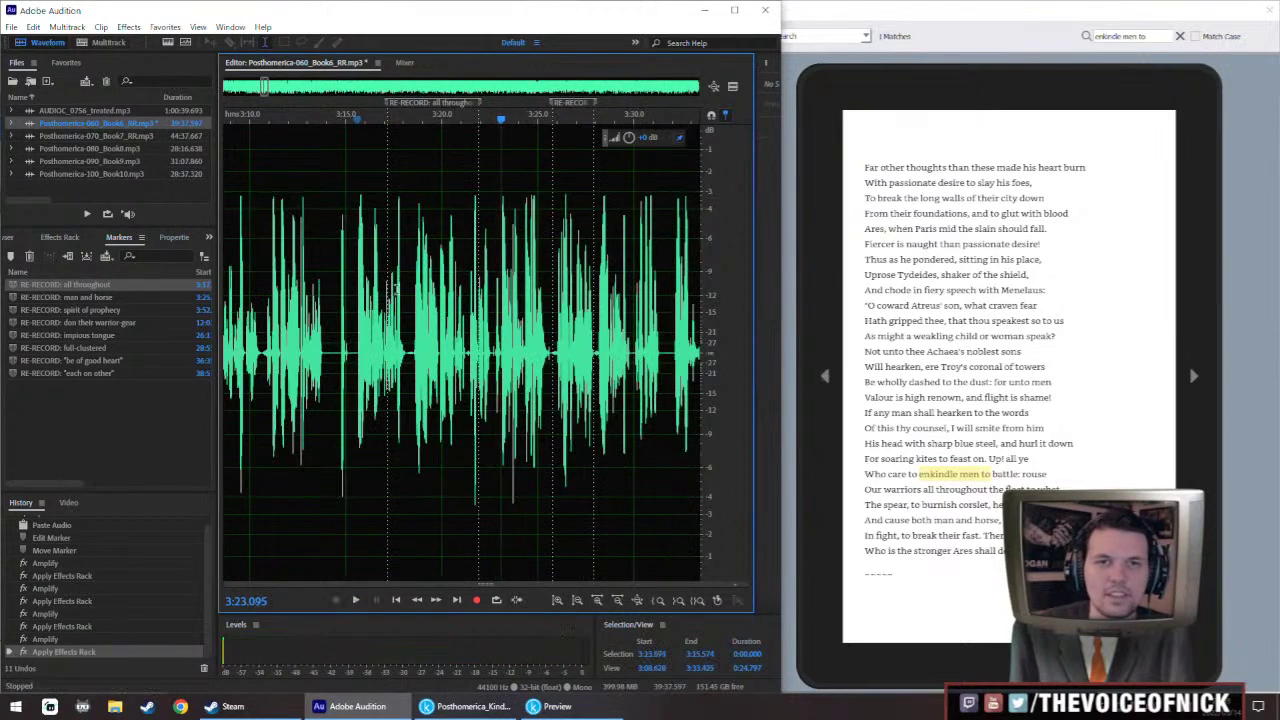
click(313, 290)
key(space)
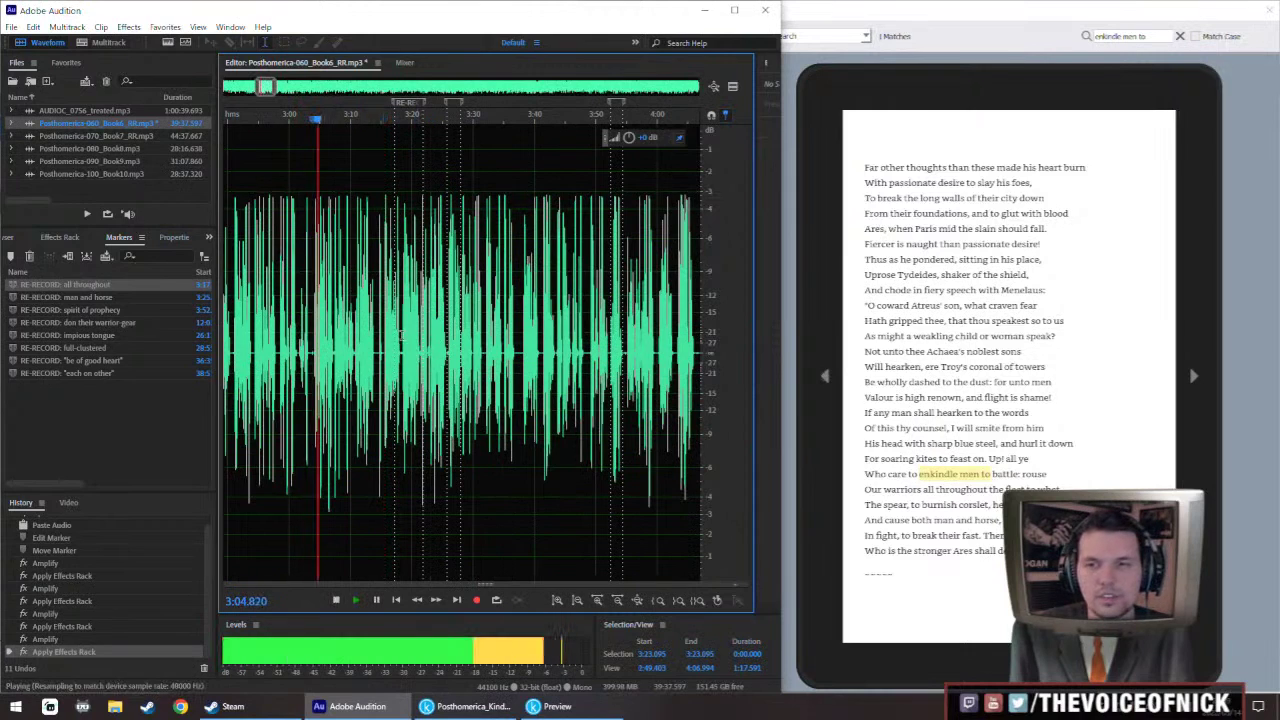
scroll(474, 350, down, 5)
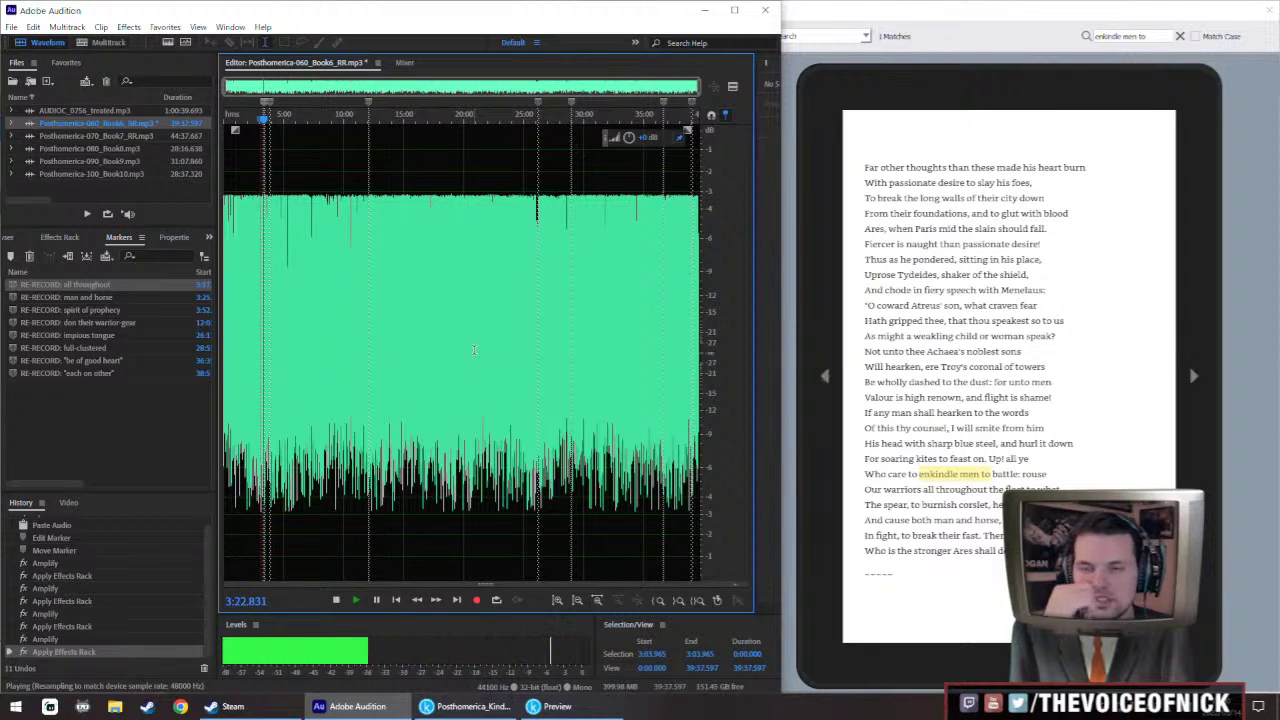
scroll(380, 95, up, 10)
key(space)
Delete the "all throughout" marker and play the neighbouring "man and horse" line from about 3:24.7
right_click(396, 101)
click(425, 106)
scroll(458, 335, up, 3)
key(space)
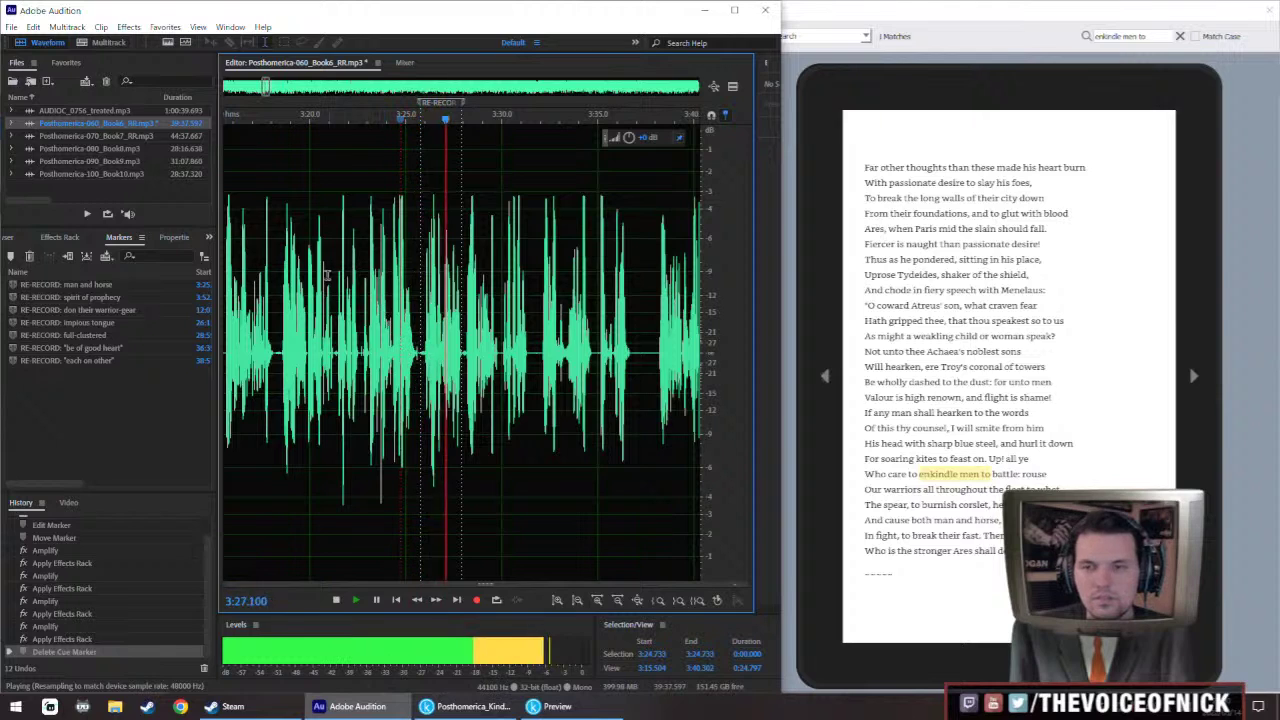
Play through AUDIOC_0756_treated.mp3 up to about 2:34 to locate the new take of the "man and horse" line
double_click(90, 110)
scroll(577, 380, down, 5)
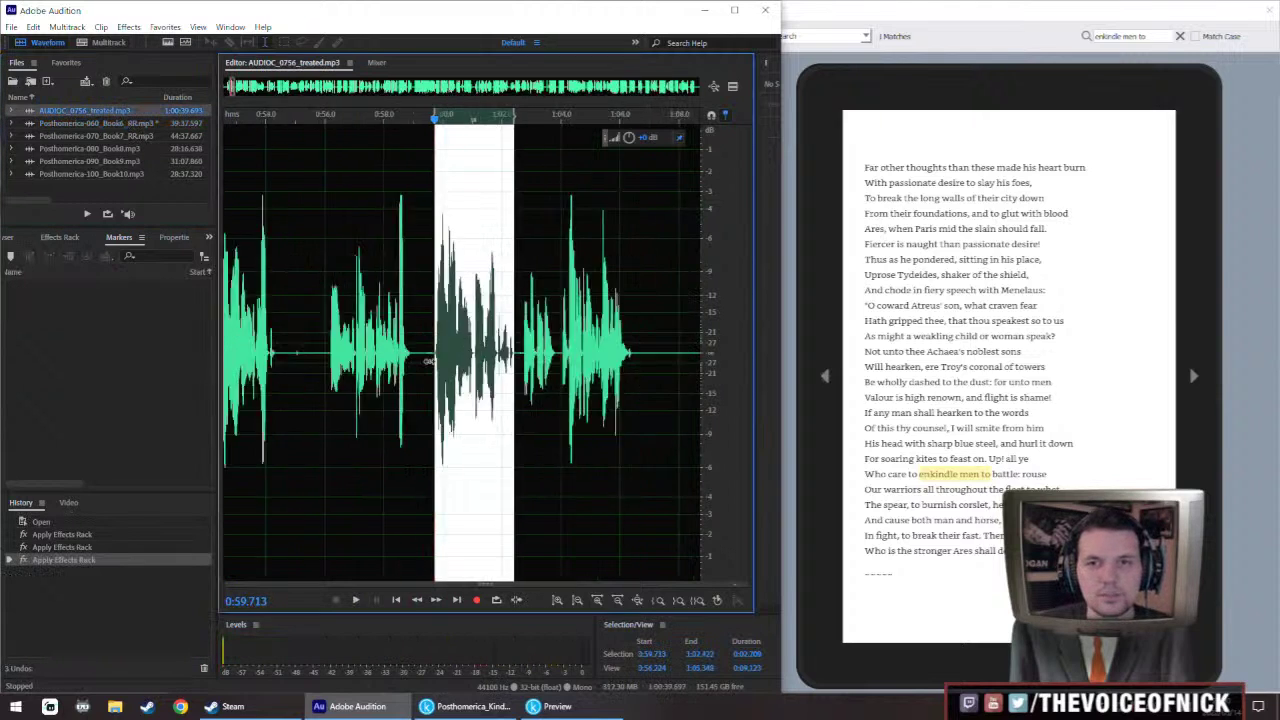
click(532, 386)
key(space)
scroll(460, 370, up, 5)
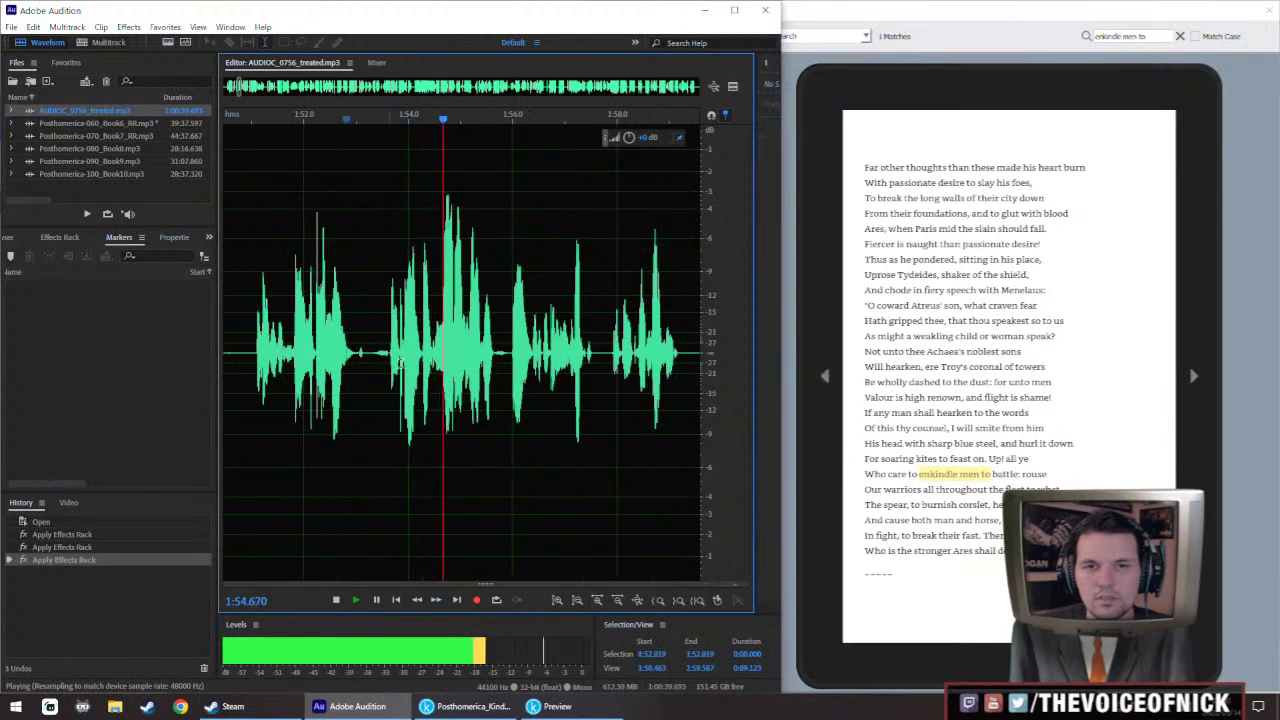
scroll(391, 360, down, 4)
click(444, 370)
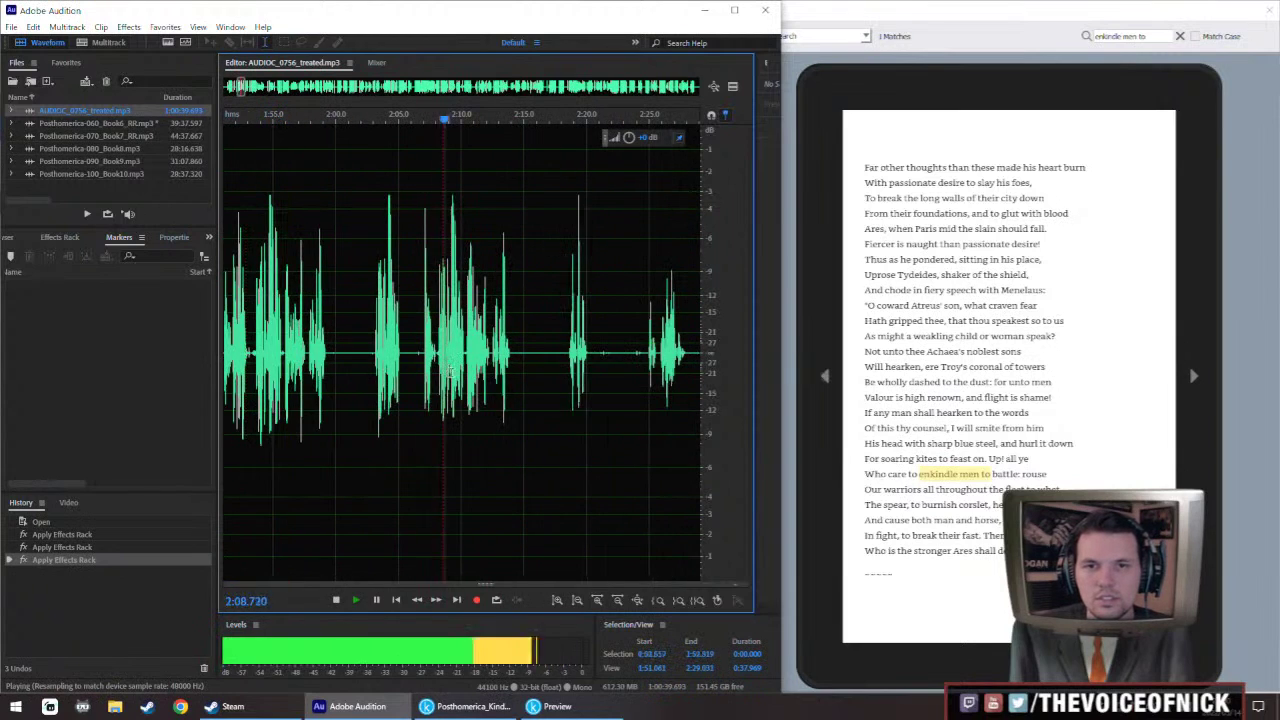
scroll(448, 372, up, 2)
scroll(366, 385, right, 2)
scroll(617, 383, down, 3)
key(space)
click(658, 370)
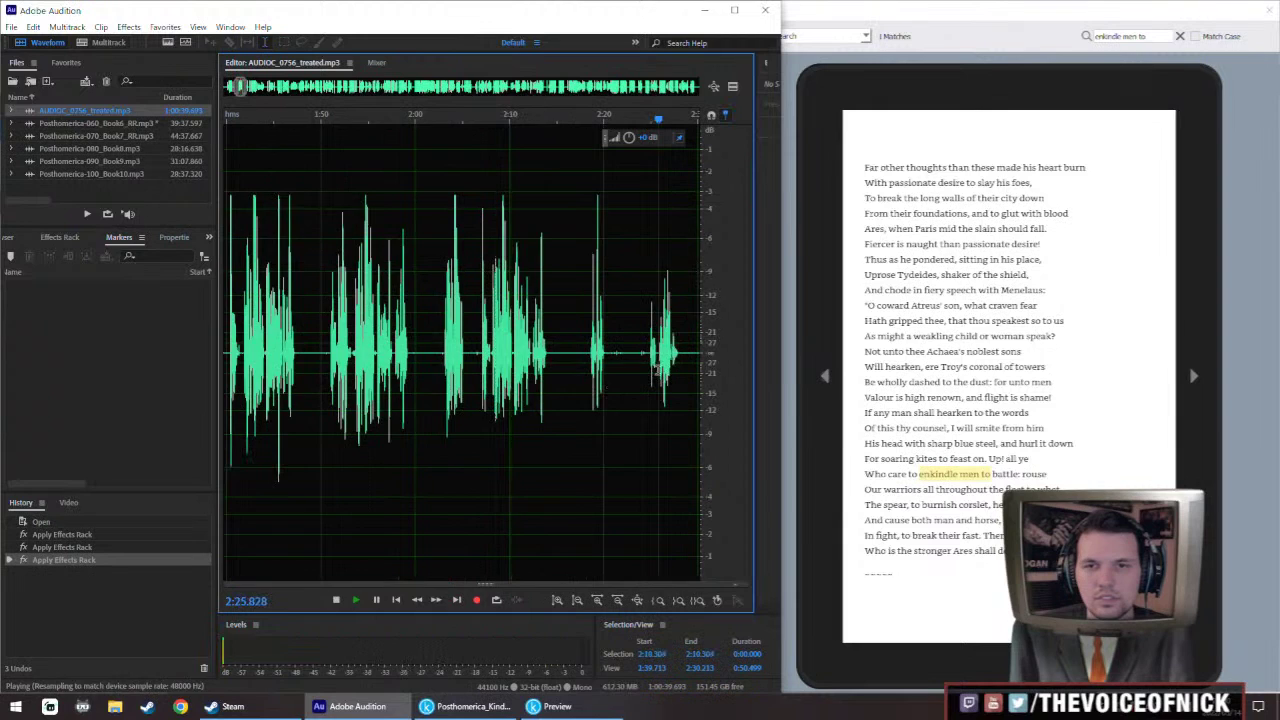
key(space)
scroll(493, 378, down, 4)
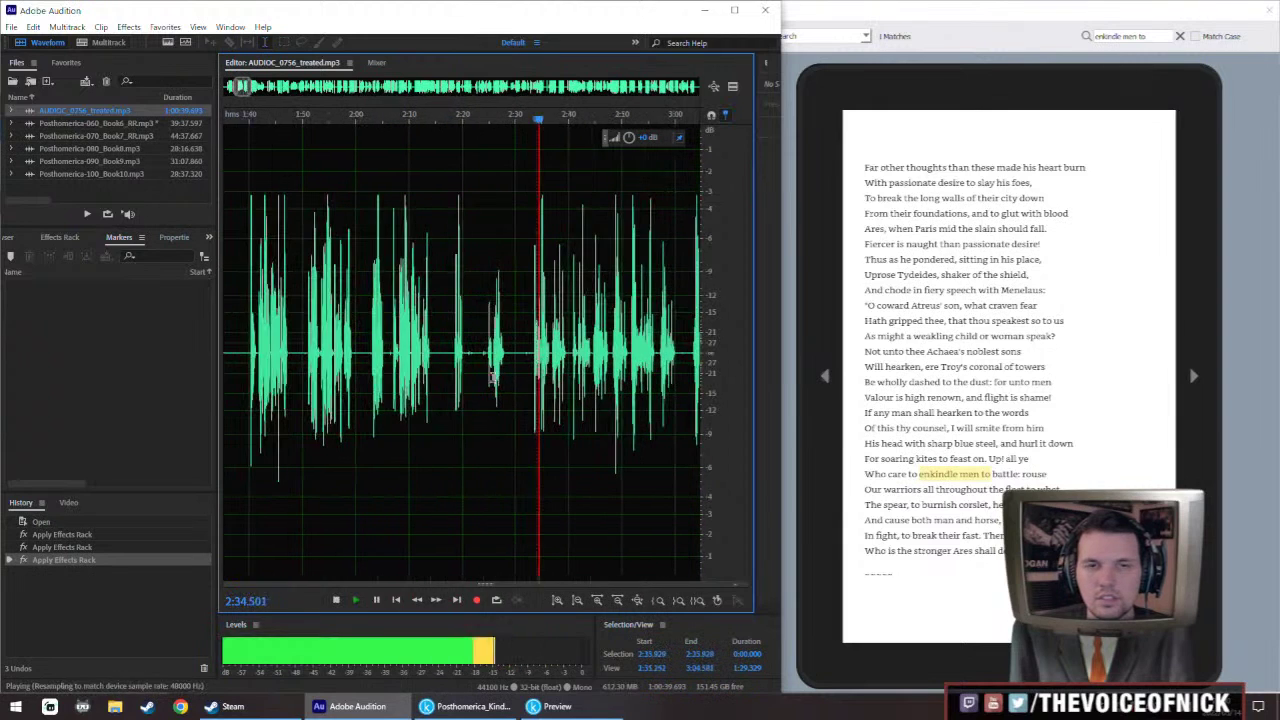
Select and copy the take from about 2:08.2 to 2:10.2 in the treated recording
key(space)
click(403, 372)
key(space)
scroll(405, 372, up, 5)
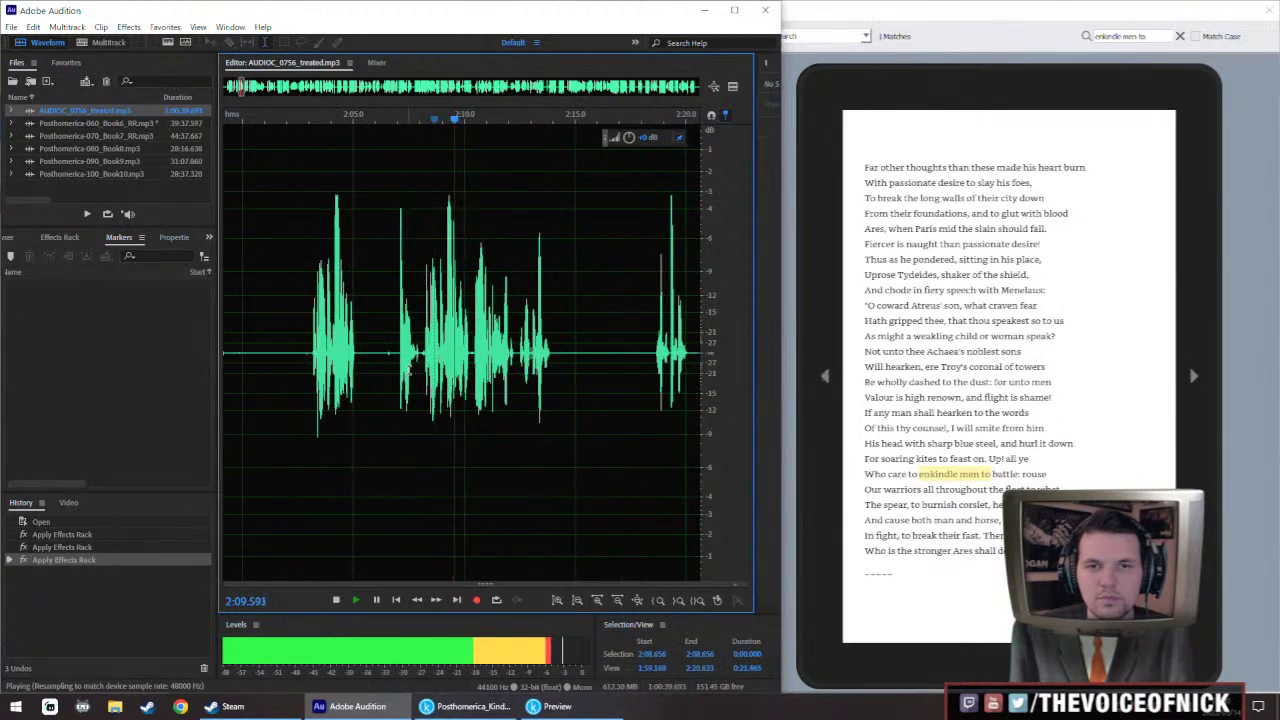
scroll(414, 380, up, 3)
drag(447, 421, 583, 420)
key(space)
scroll(476, 369, down, 4)
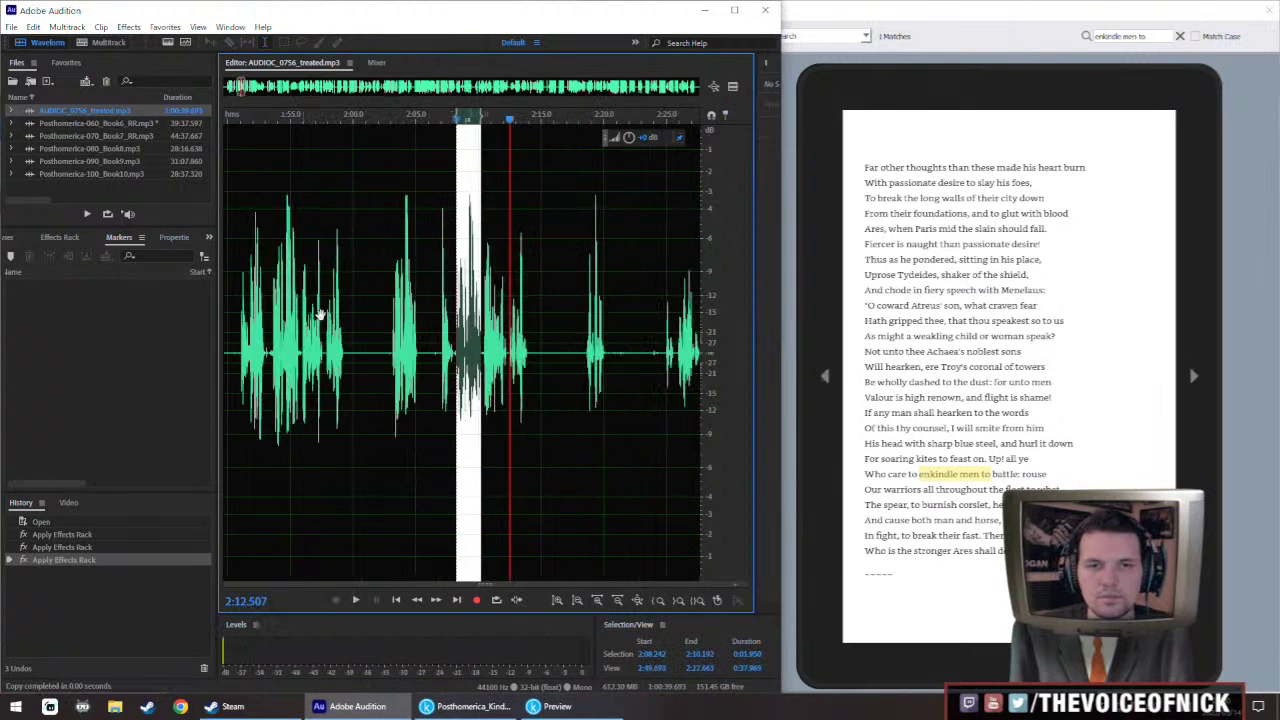
Find the earlier take in the treated recording and copy it from about 1:41.8 to 1:43.9
scroll(290, 357, up, 4)
click(300, 357)
key(space)
scroll(285, 357, down, 3)
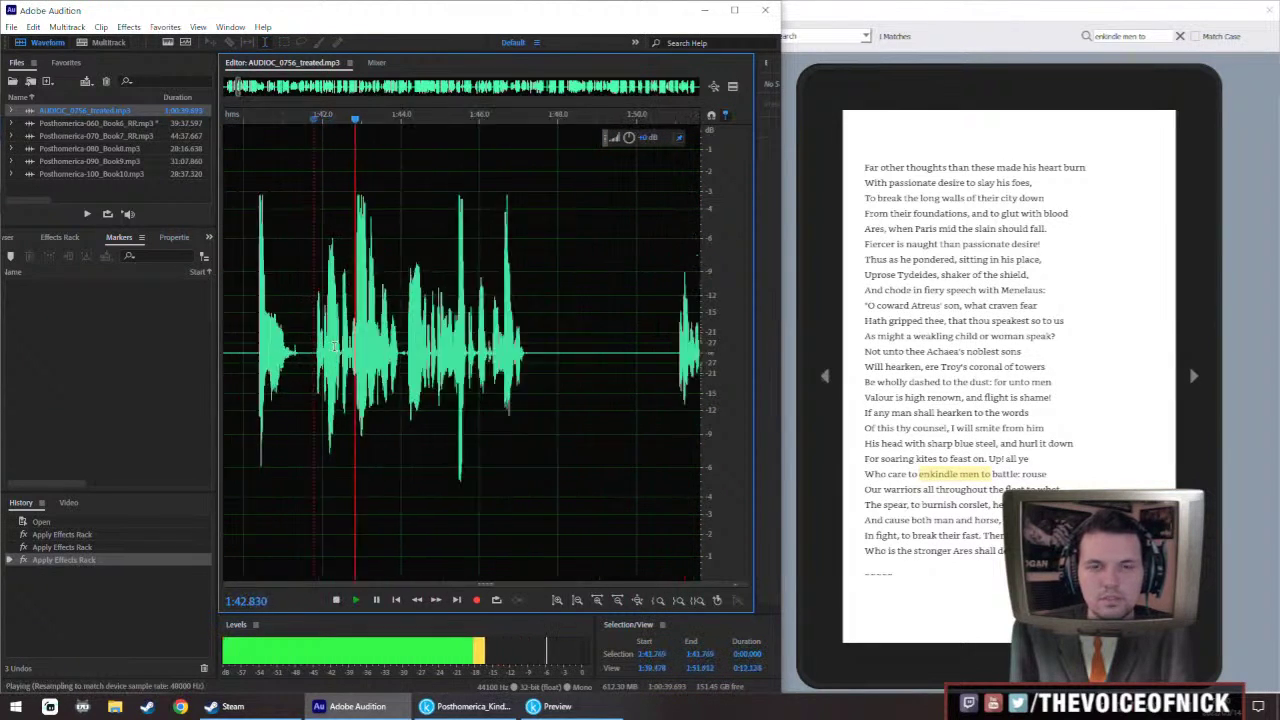
key(space)
scroll(350, 362, up, 2)
drag(348, 365, 430, 408)
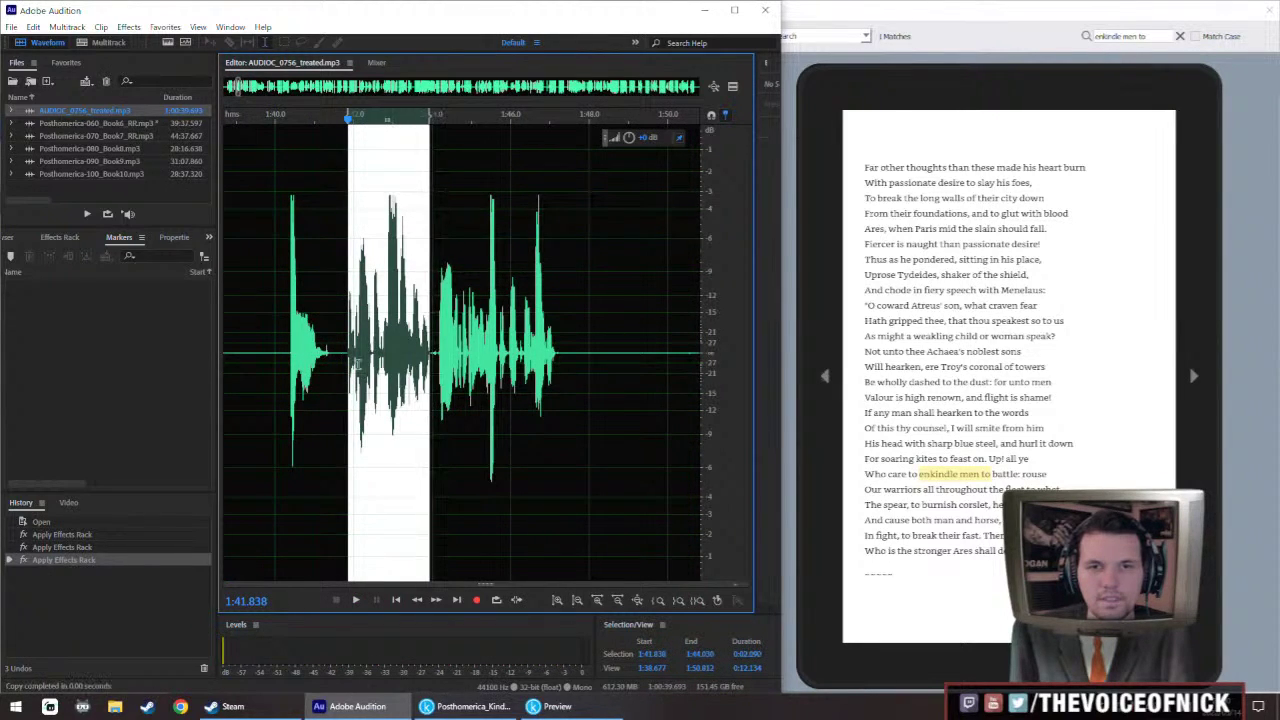
Paste the copied take over Book 6's "man and horse" line from about 3:26.0 to 3:27.9, with raised gain and its marker range extended
double_click(100, 123)
double_click(66, 284)
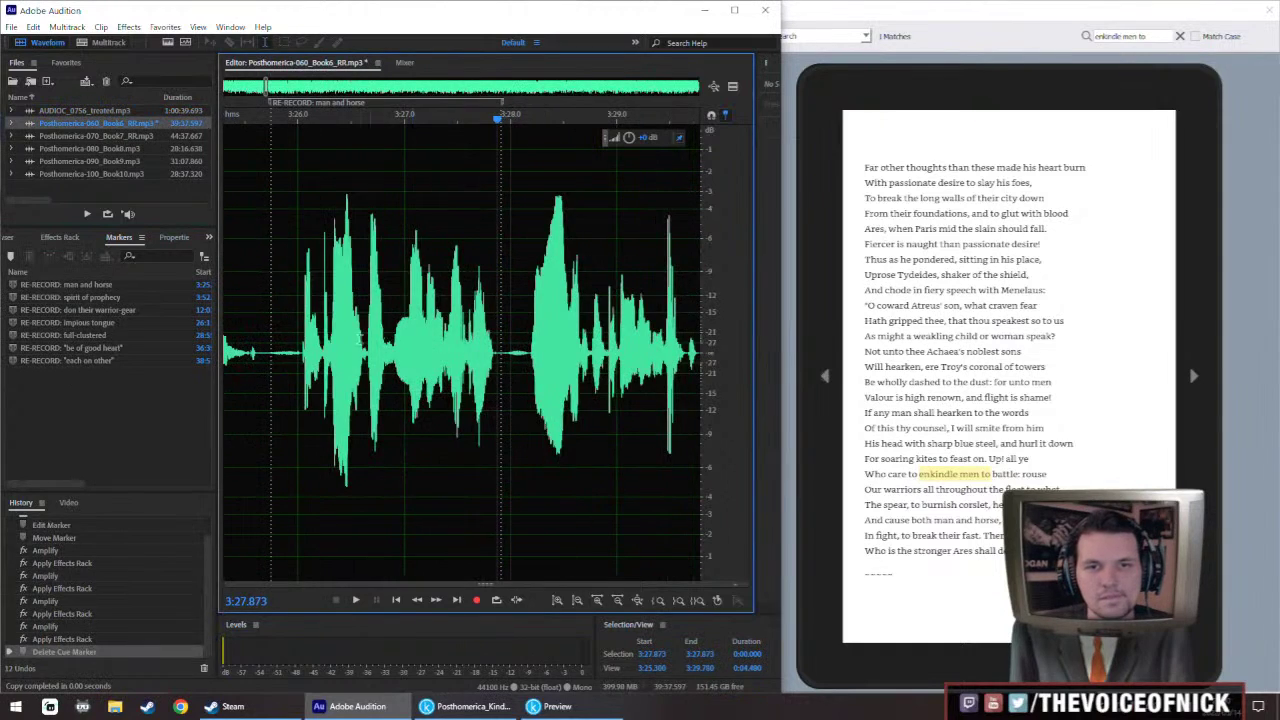
key(space)
key(space)
drag(331, 352, 527, 439)
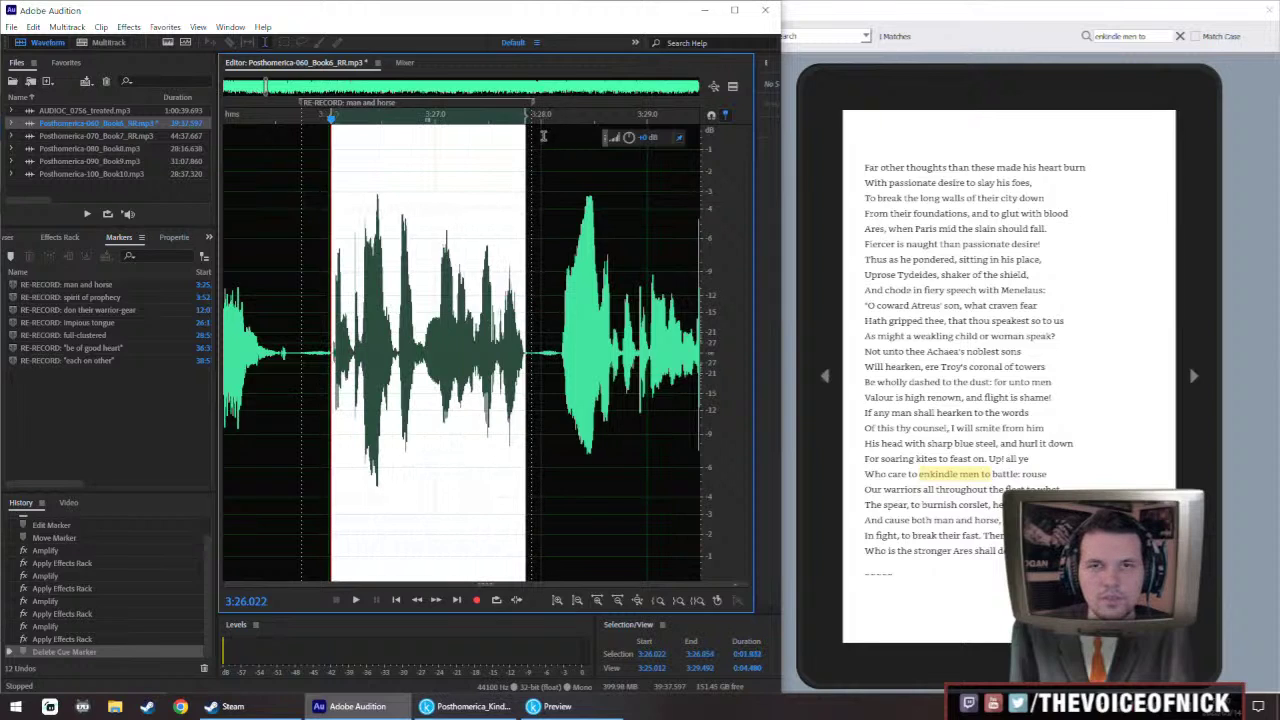
mouse_move(535, 107)
mouse_down()
mouse_move(584, 108)
mouse_move(631, 136)
mouse_up()
key(ctrl+v)
Play the pasted "man and horse" take in context, starting from about 3:22.3
scroll(505, 230, down, 3)
click(270, 330)
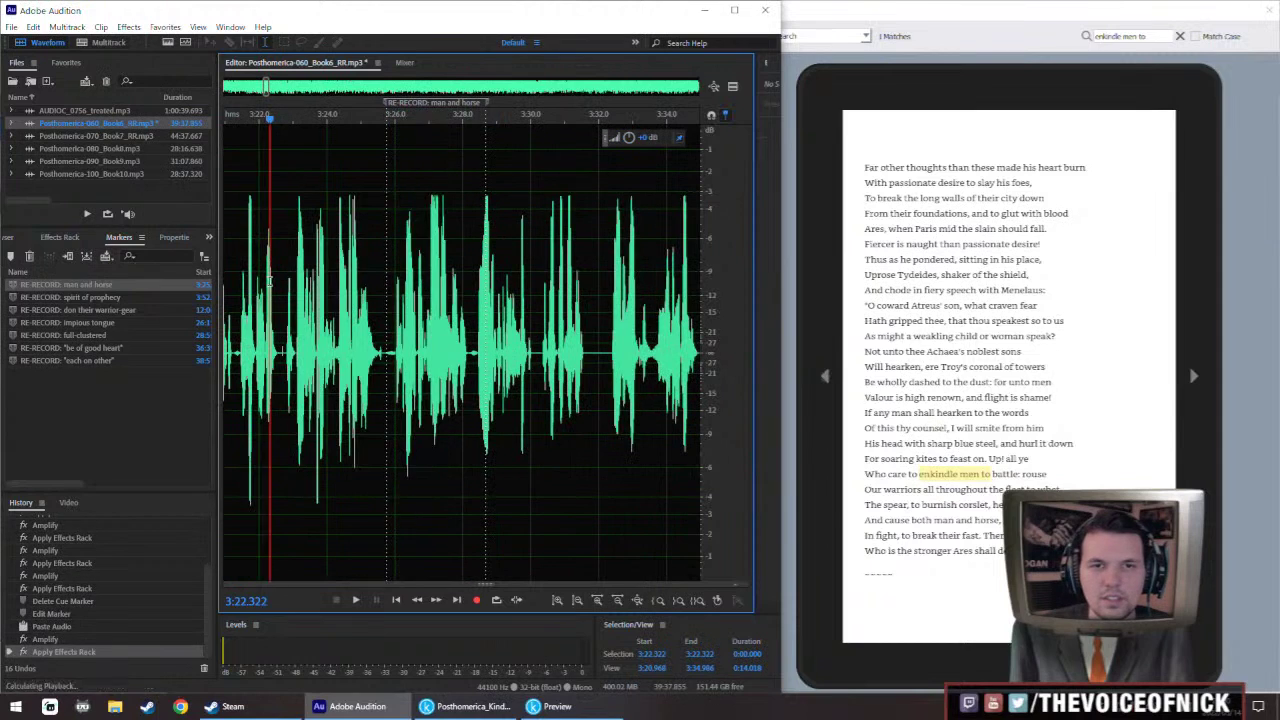
key(space)
key(backslash)
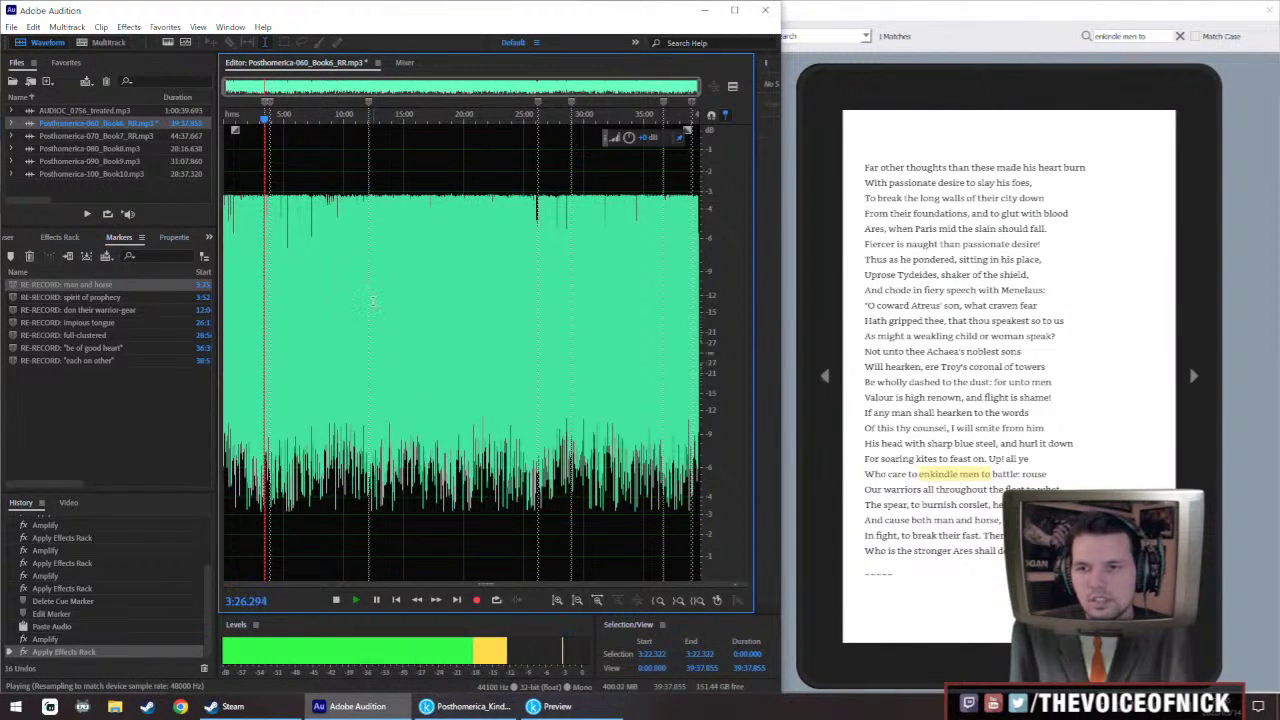
key(backslash)
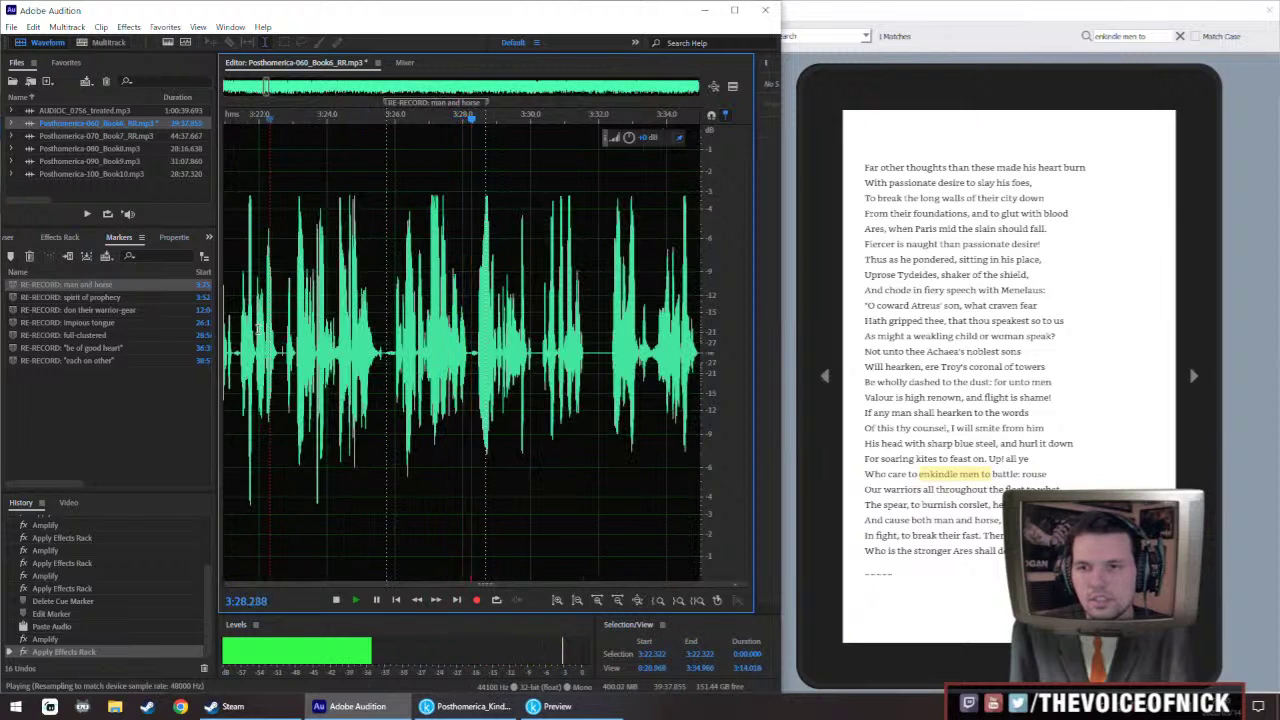
key(space)
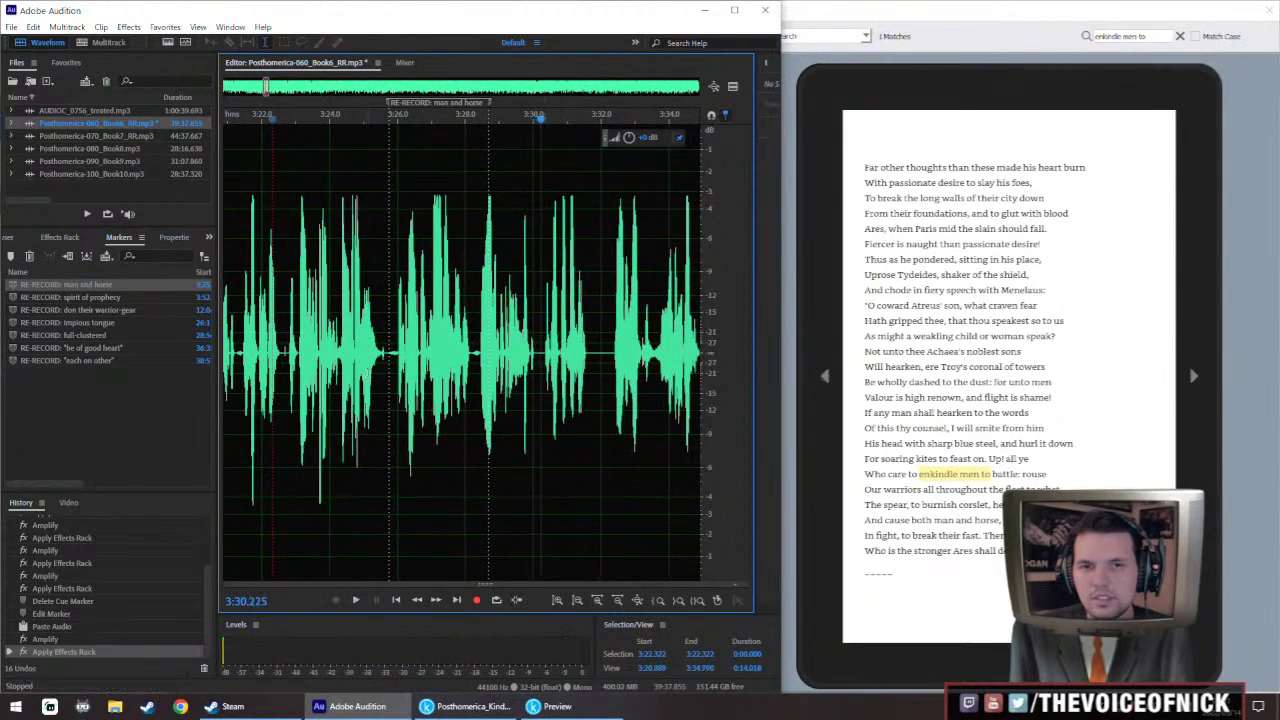
Lengthen the pause before the "man and horse" line by pasting in about 0.1 s of the quiet gap near 3:25.6
scroll(438, 340, up, 3)
drag(414, 392, 435, 402)
key(ctrl+v)
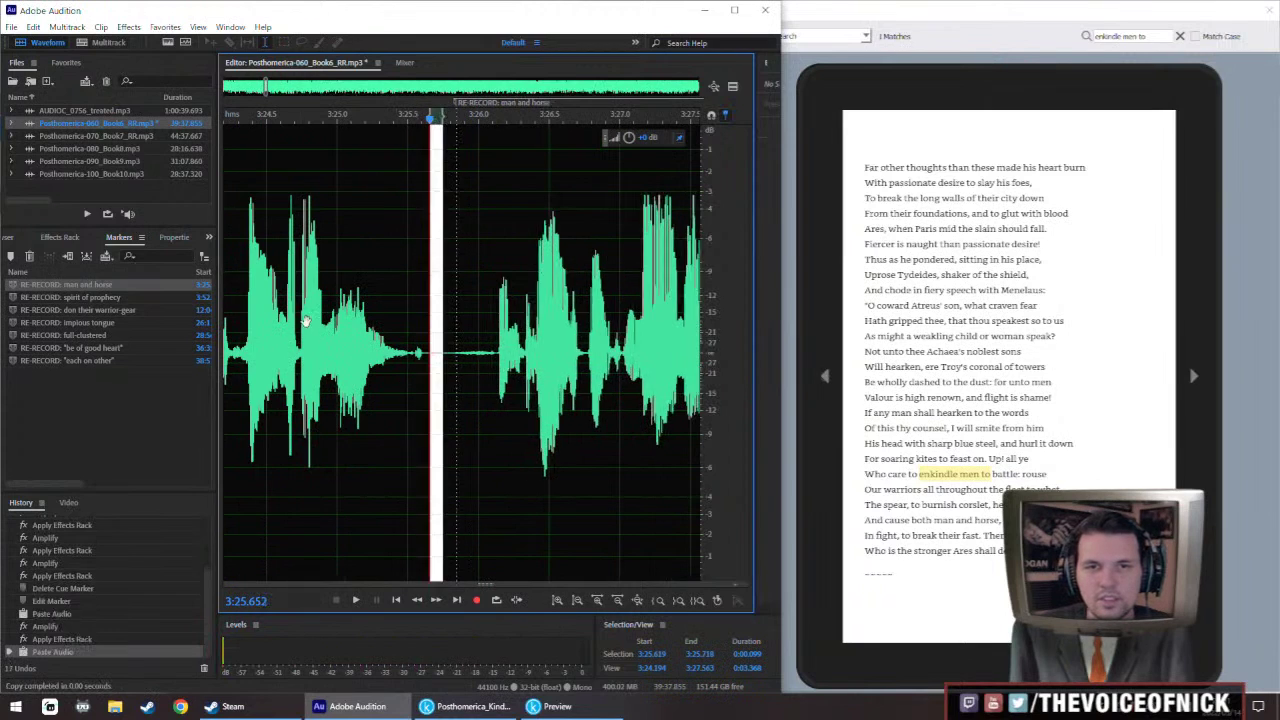
Replay the edited "man and horse" passage from about 3:21.5, and again in wider context from about 3:05.8
scroll(258, 305, down, 2)
click(228, 305)
key(space)
scroll(410, 385, down, 10)
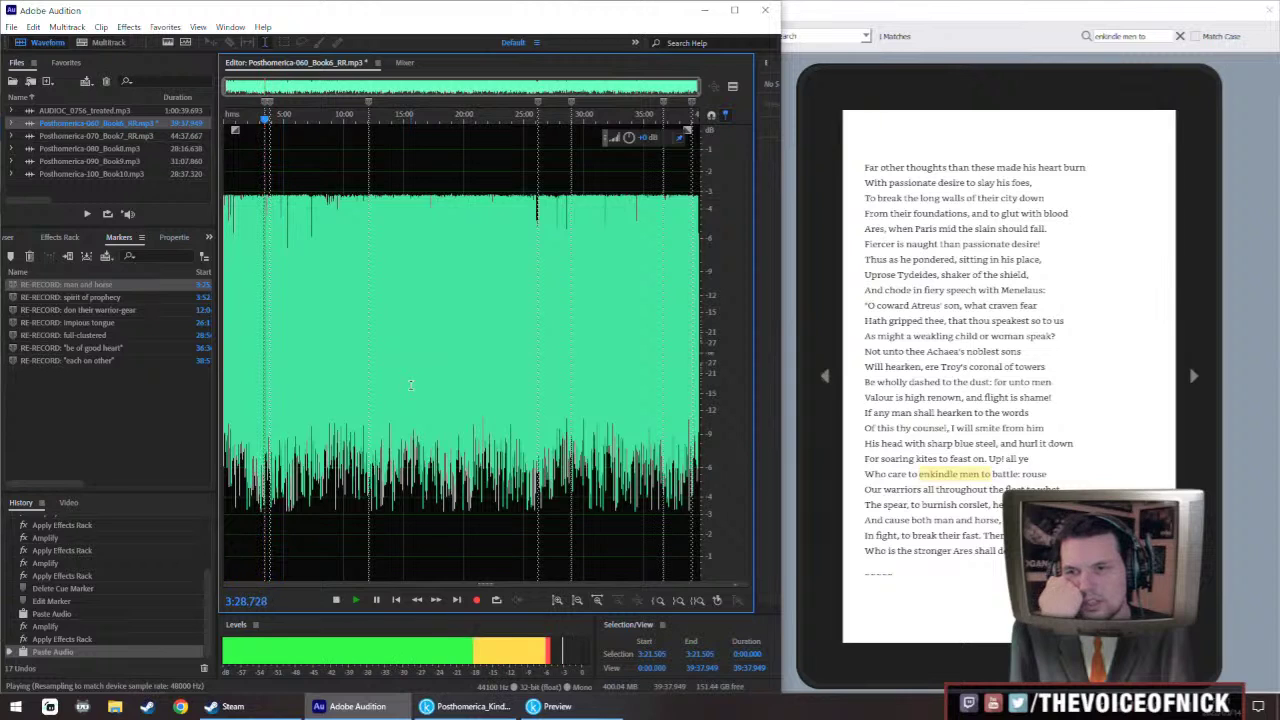
scroll(410, 385, up, 10)
scroll(410, 385, down, 10)
scroll(410, 386, up, 8)
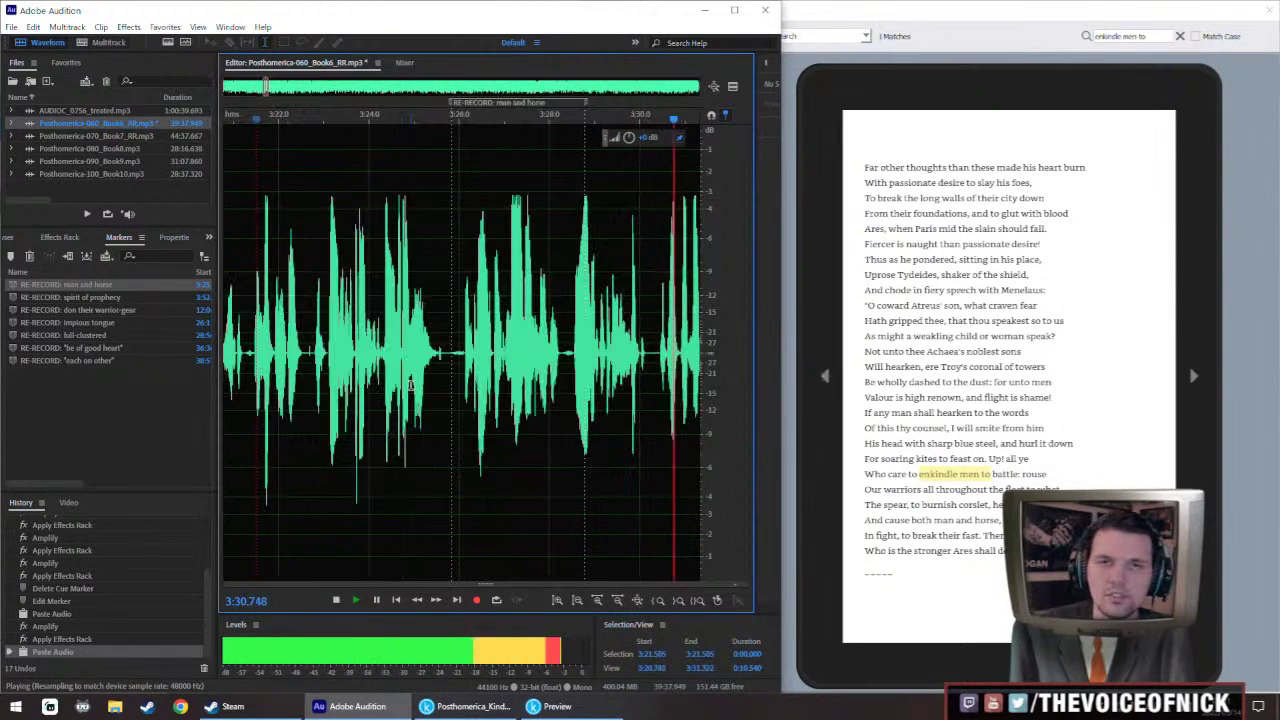
scroll(400, 375, down, 2)
click(326, 380)
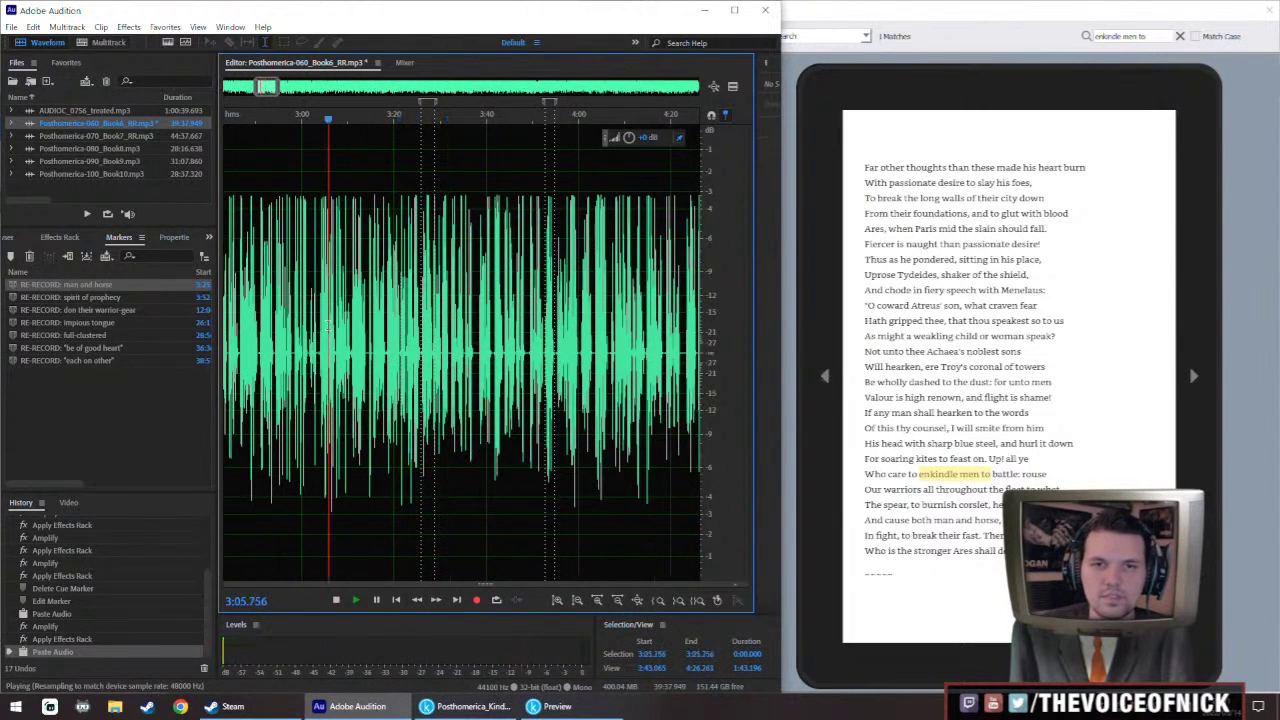
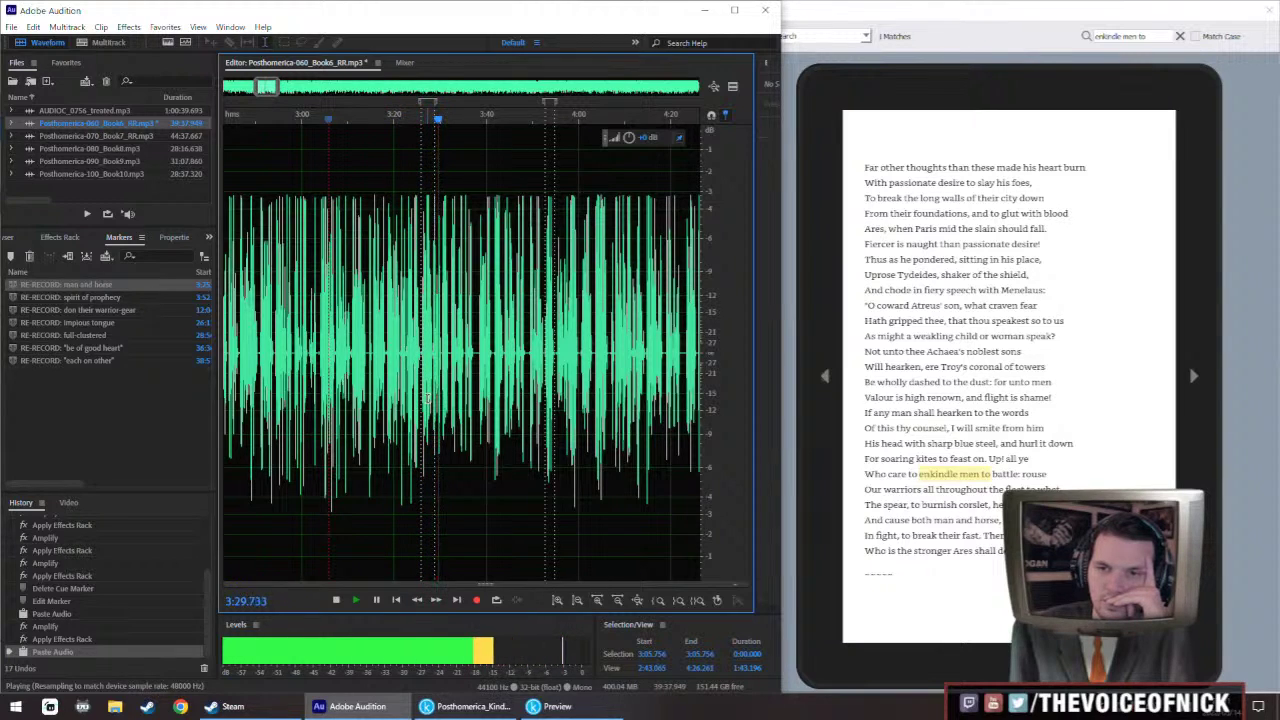
key(space)
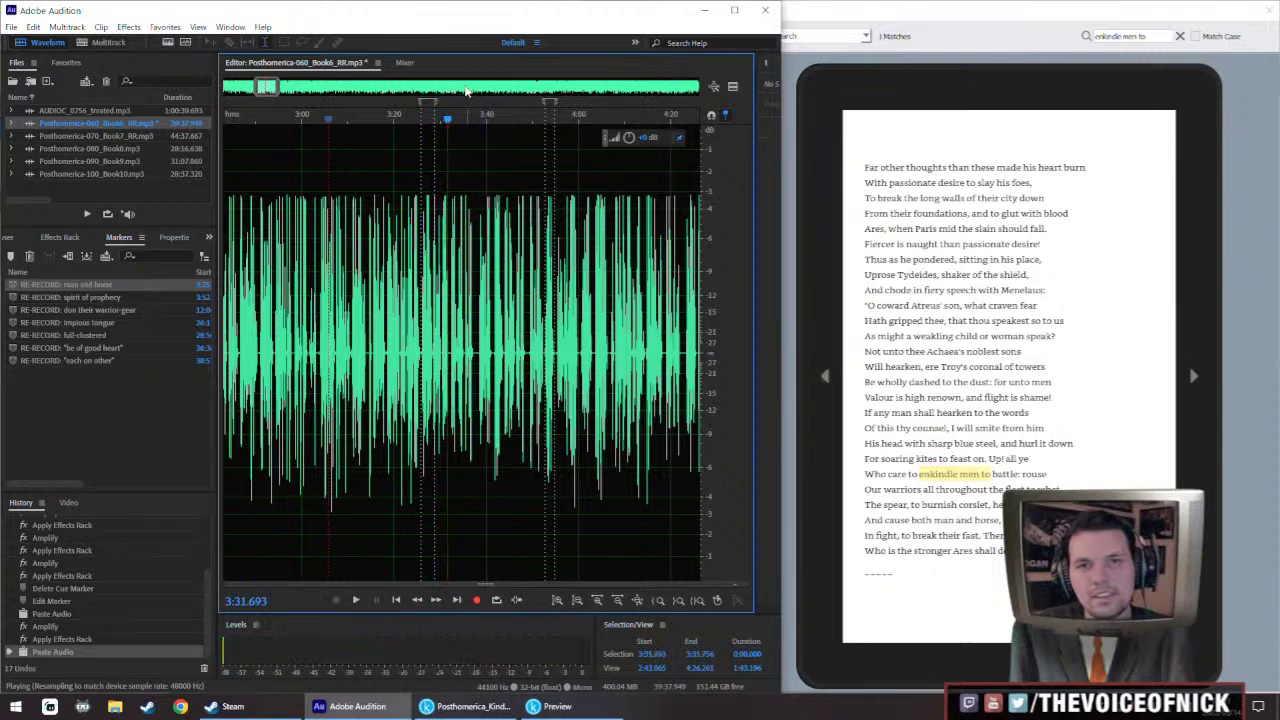
Delete the "man and horse" marker and place the playhead at about 3:49.5, ahead of the "spirit of prophecy" marker
right_click(427, 102)
click(455, 108)
scroll(545, 365, up, 3)
scroll(545, 365, down, 10)
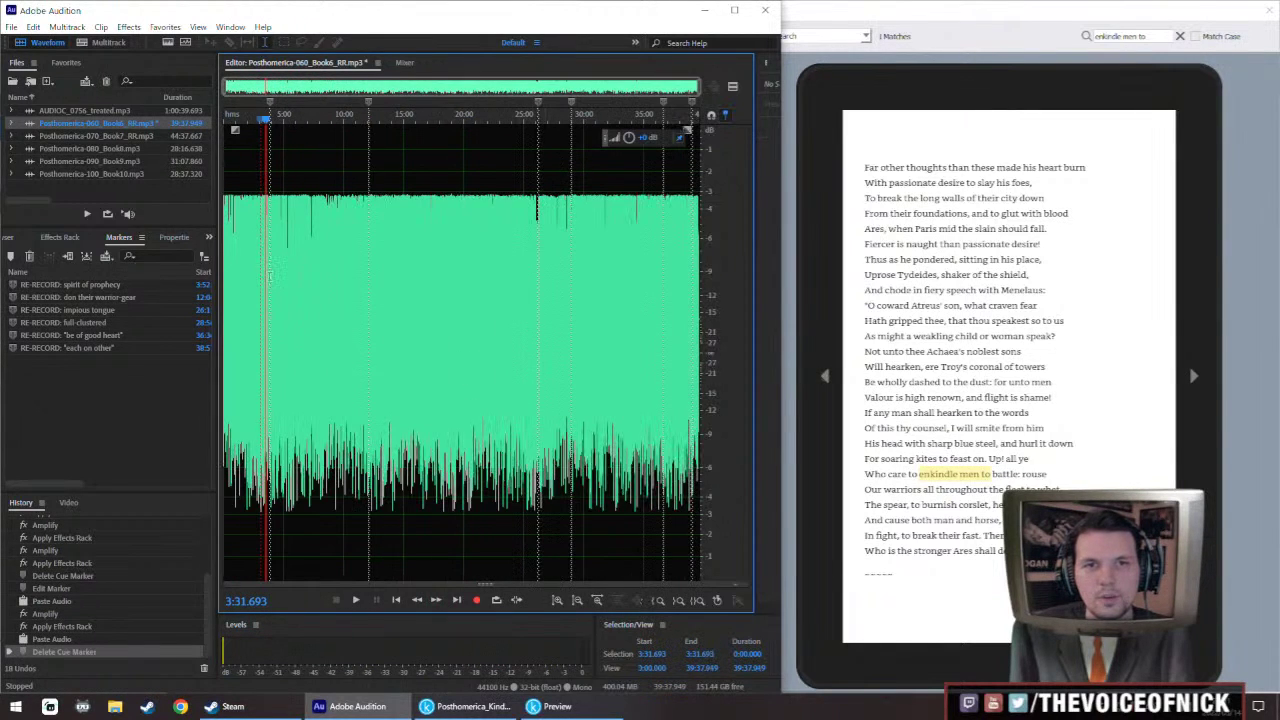
scroll(270, 277, up, 10)
click(372, 375)
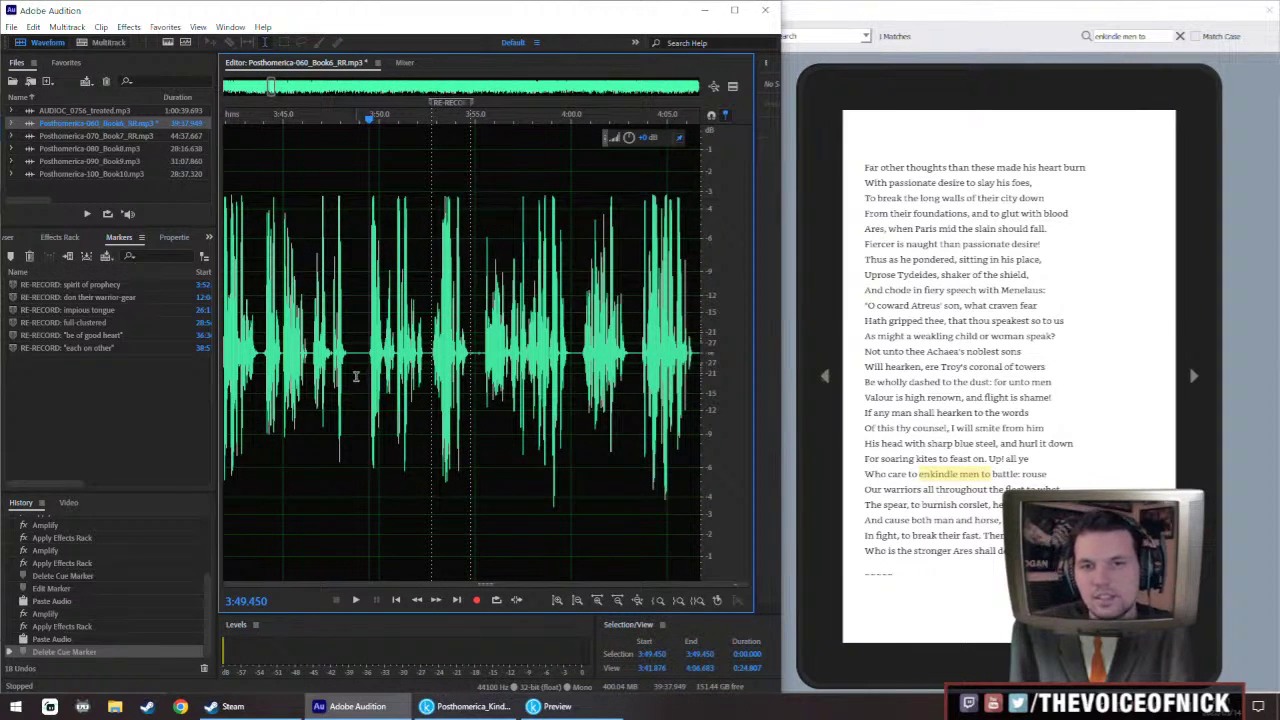
scroll(402, 394, up, 3)
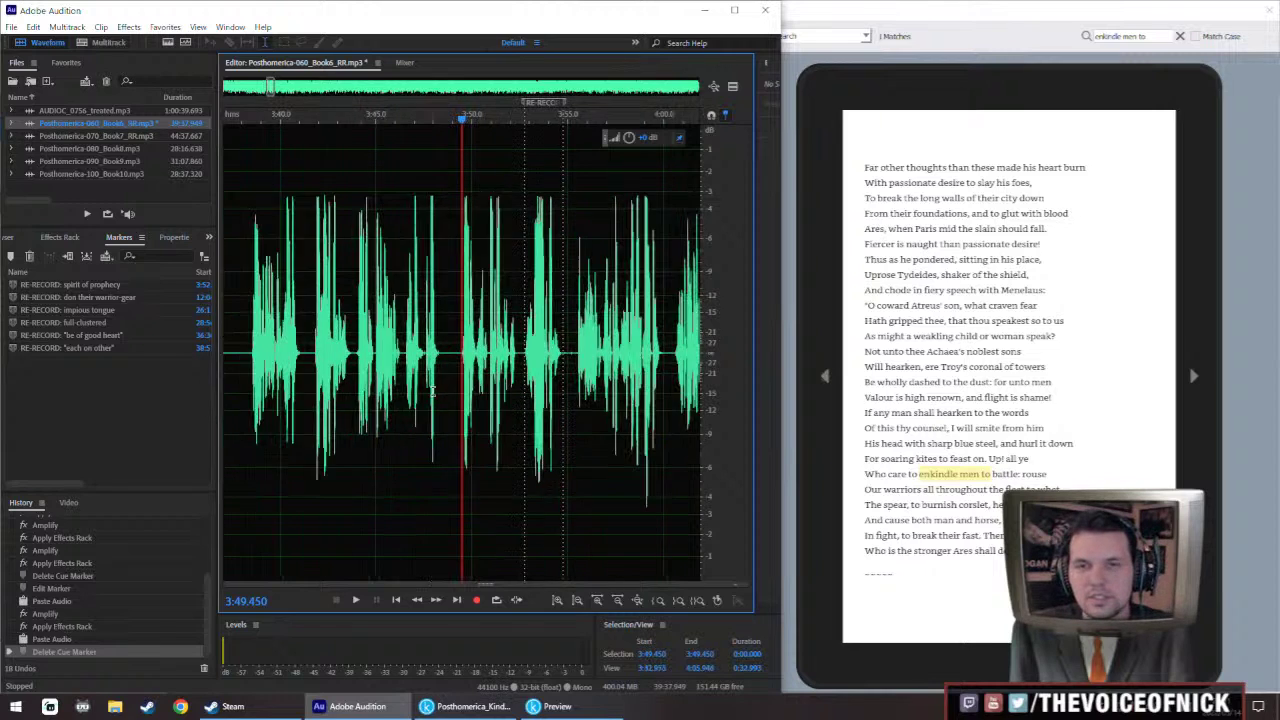
scroll(330, 400, right, 2)
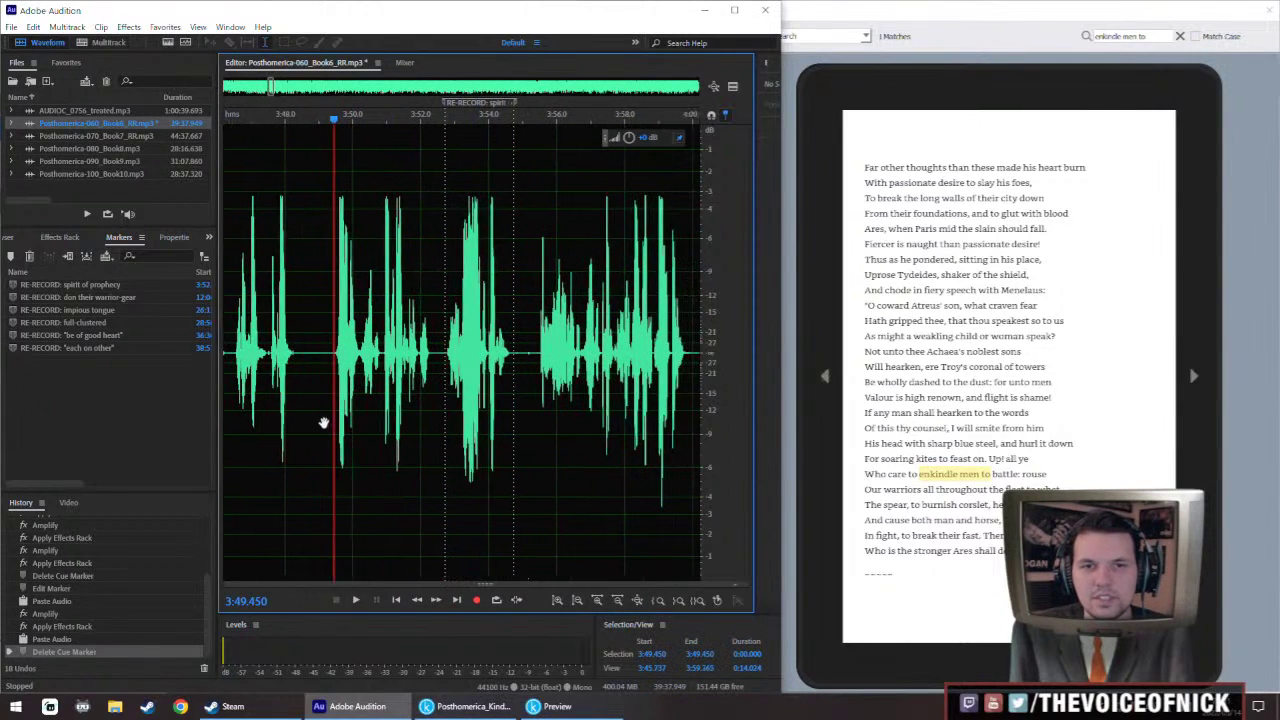
Check the pause ahead of the "spirit of prophecy" marker near 3:52.4 and play the original passage from about 3:50.5
click(314, 406)
click(419, 405)
click(416, 387)
drag(418, 390, 424, 398)
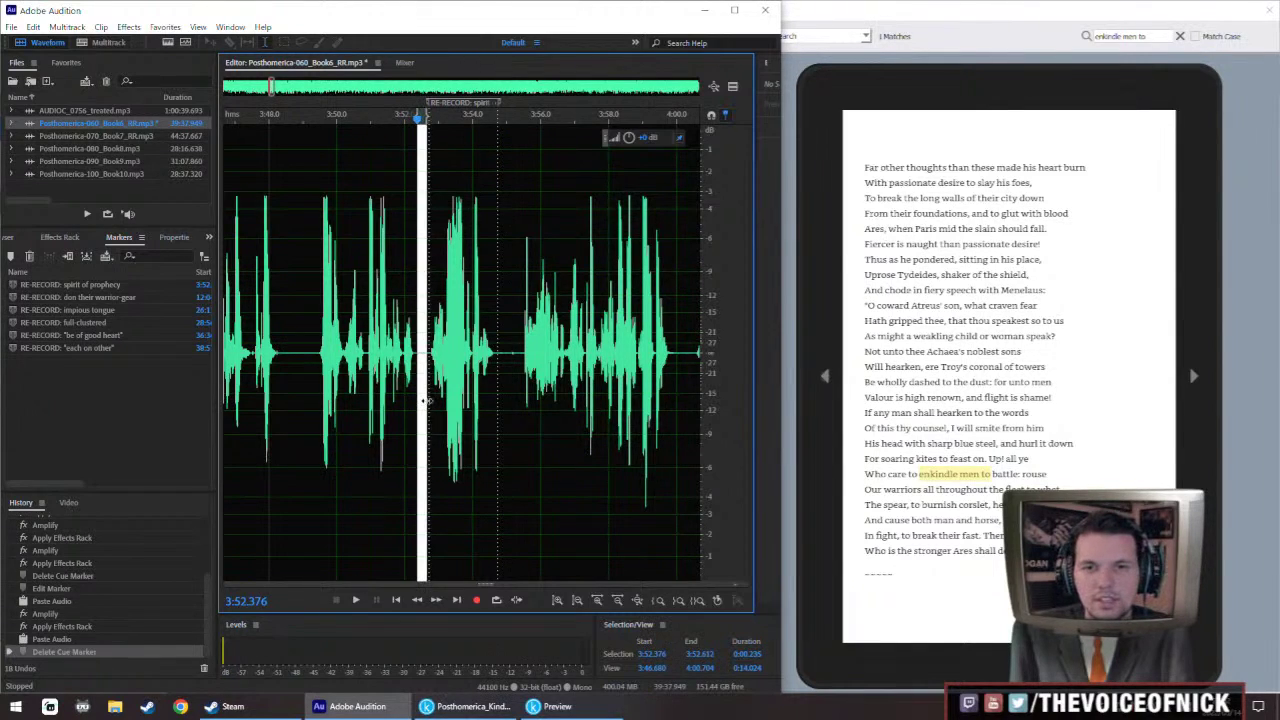
click(422, 392)
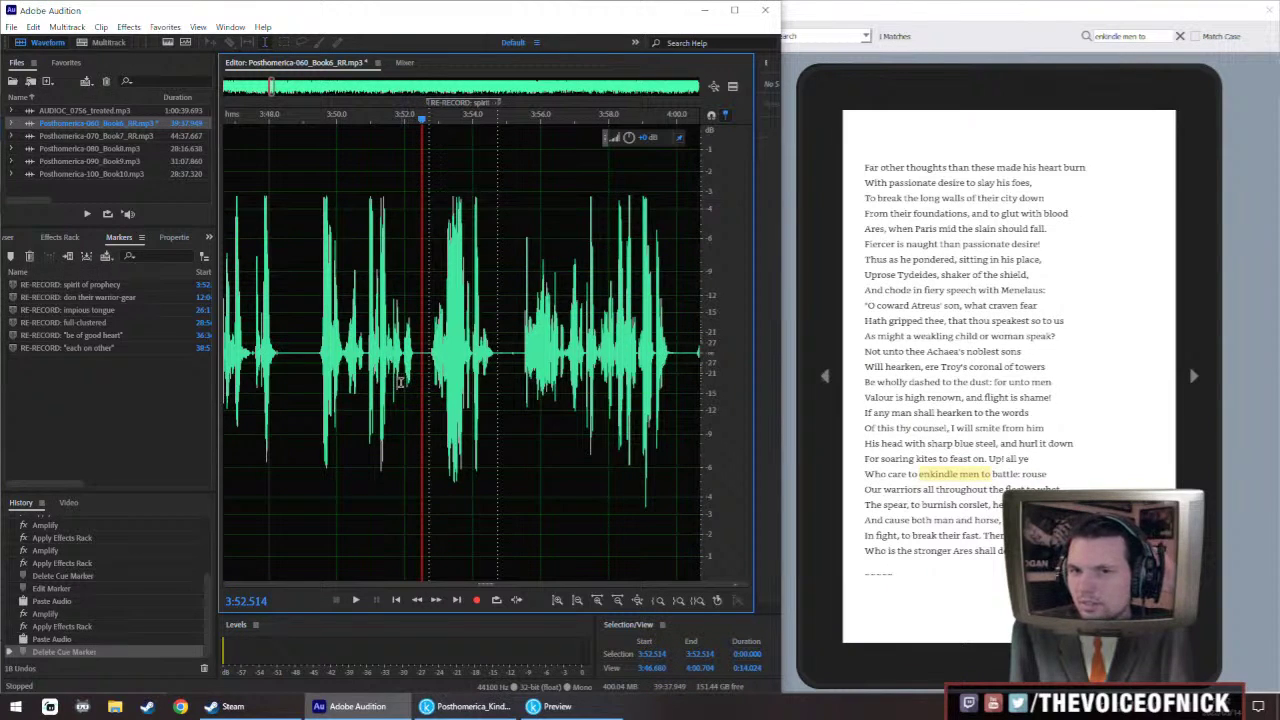
click(355, 365)
key(space)
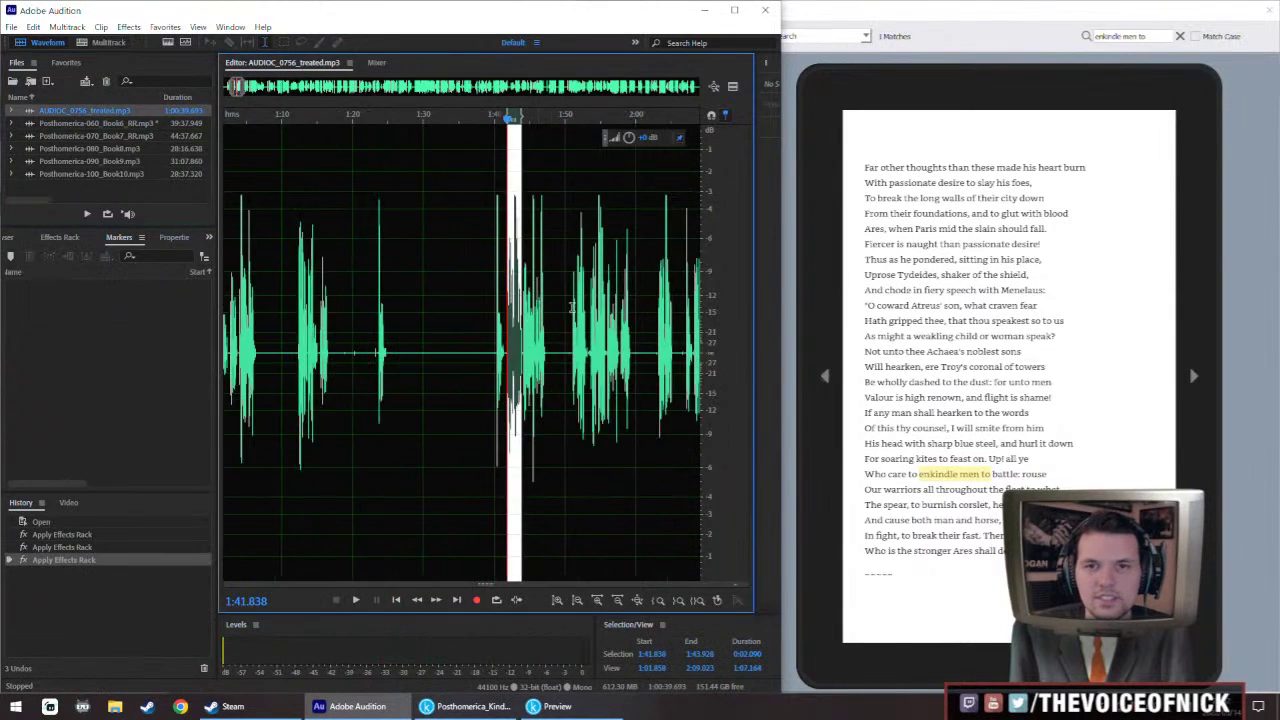
Play through AUDIOC_0756_treated.mp3 between about 1:51 and 2:58 to locate the new "spirit of prophecy" take
scroll(571, 307, down, 2)
click(353, 340)
key(space)
scroll(353, 340, up, 2)
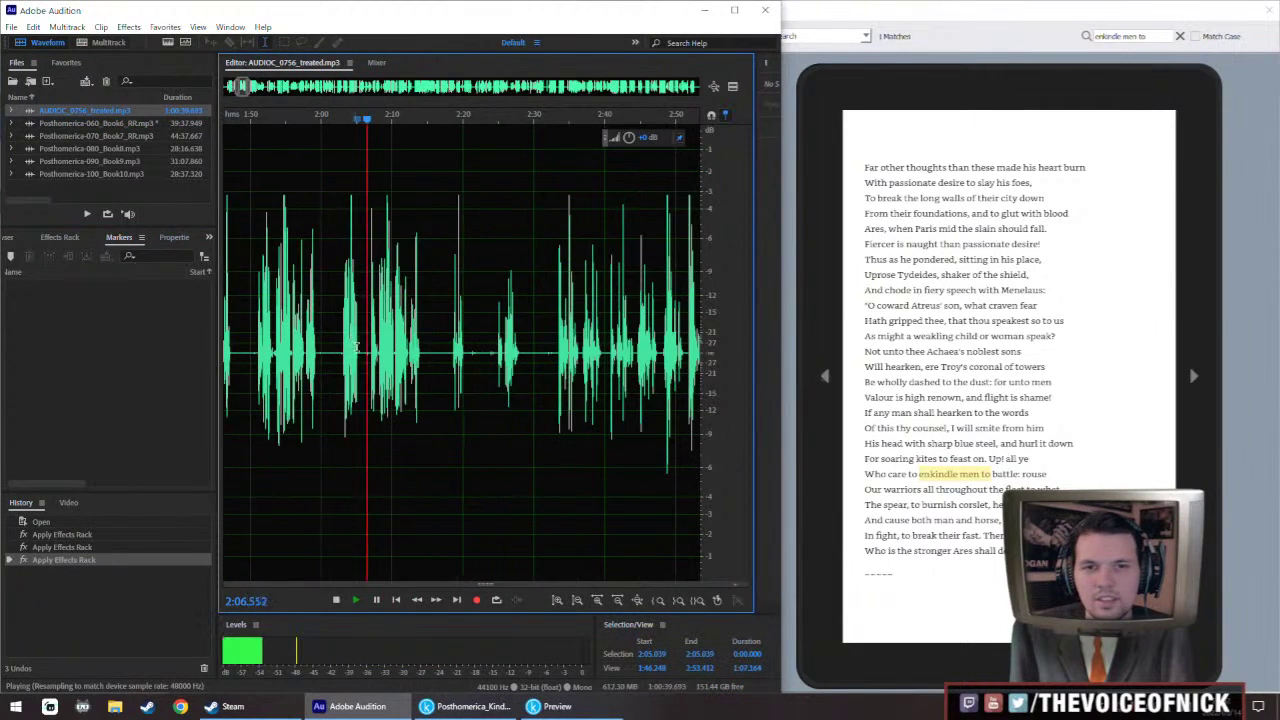
click(253, 354)
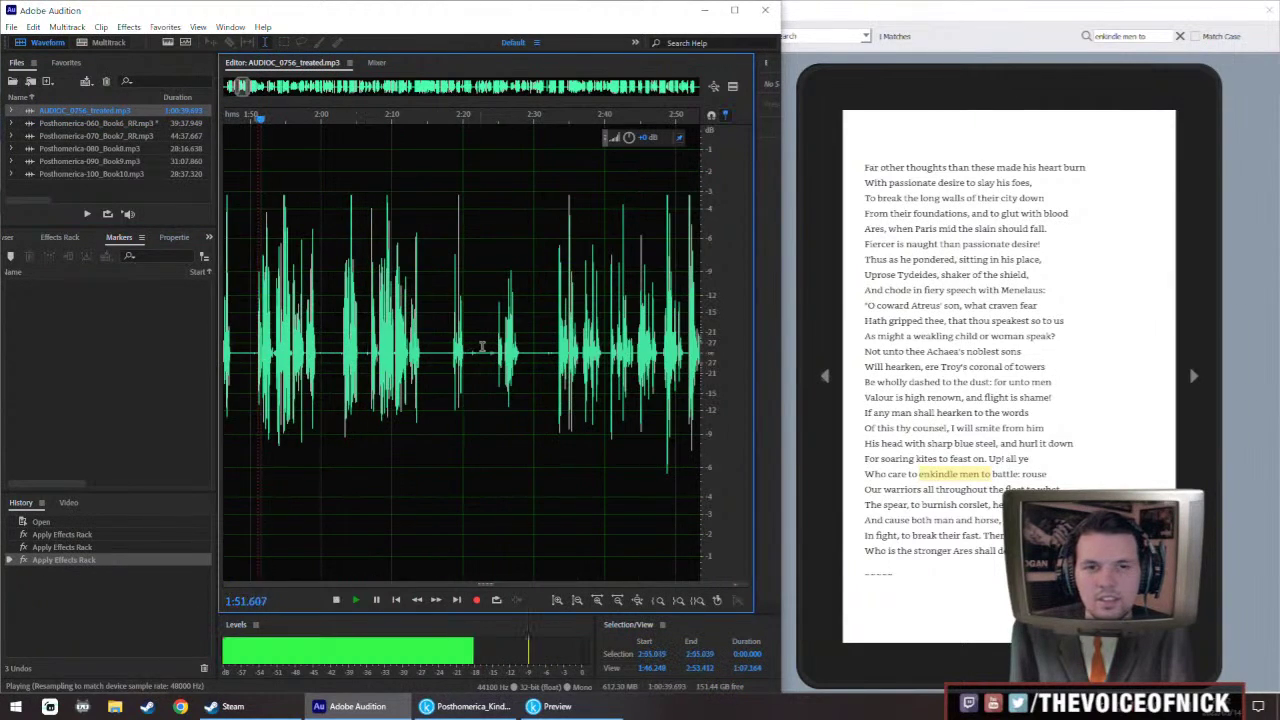
click(562, 365)
key(space)
key(space)
scroll(562, 365, up, 3)
click(541, 355)
click(486, 360)
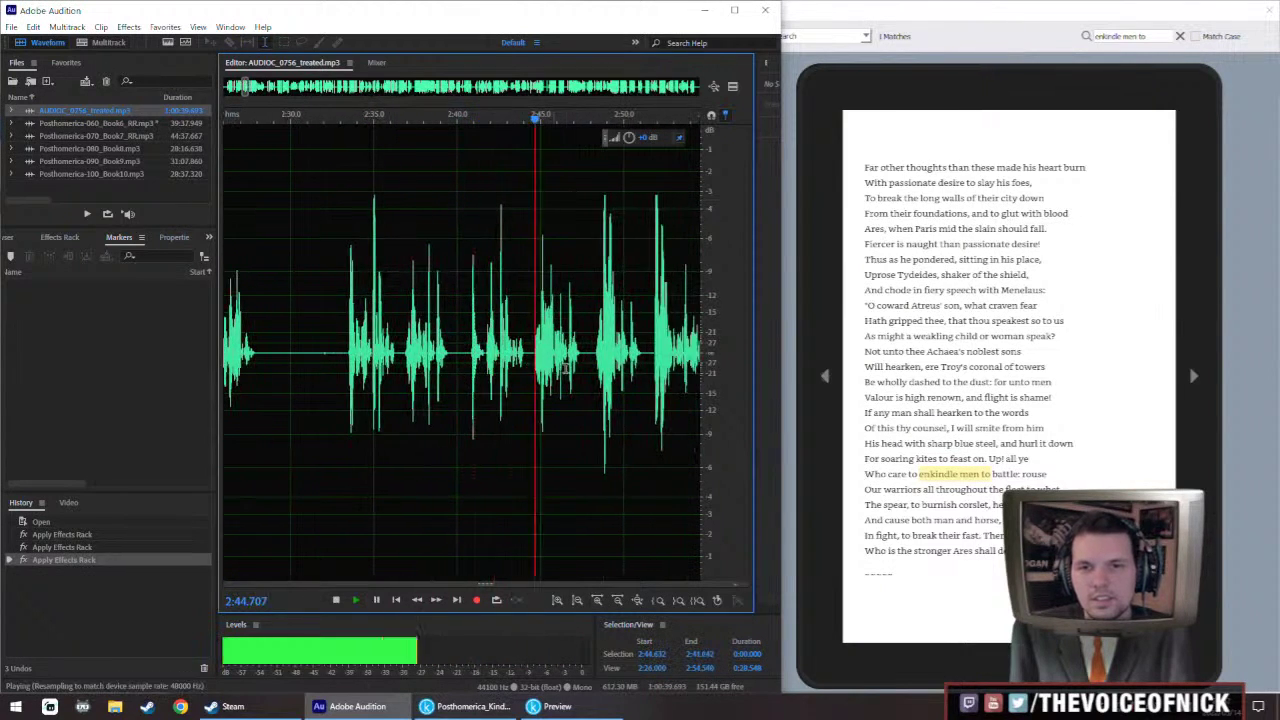
scroll(500, 365, up, 1)
click(445, 365)
scroll(503, 370, down, 2)
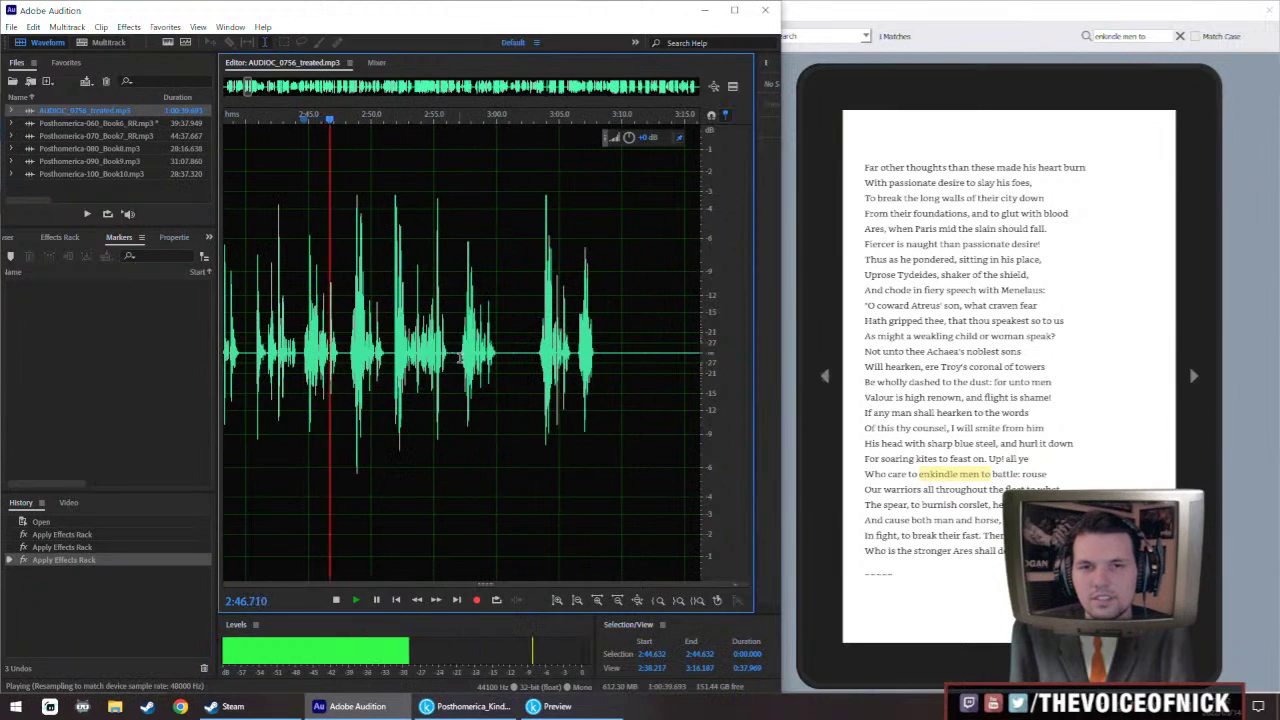
click(459, 365)
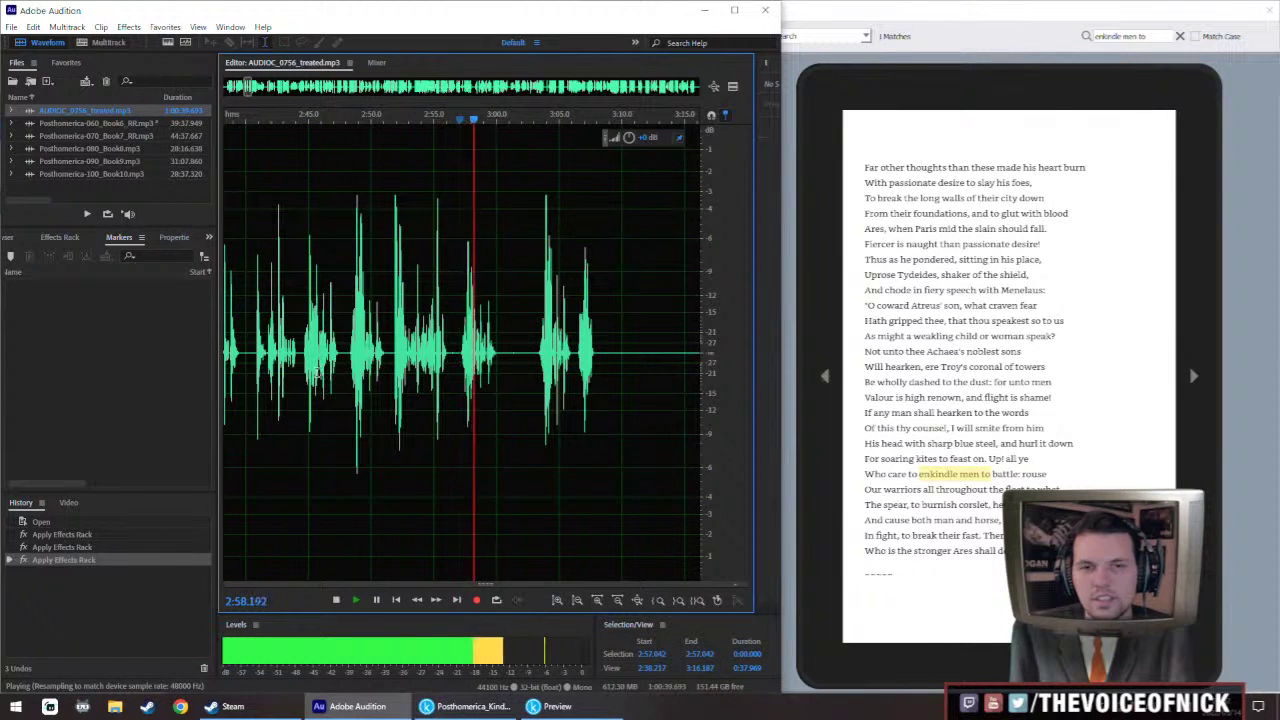
scroll(300, 355, up, 2)
key(space)
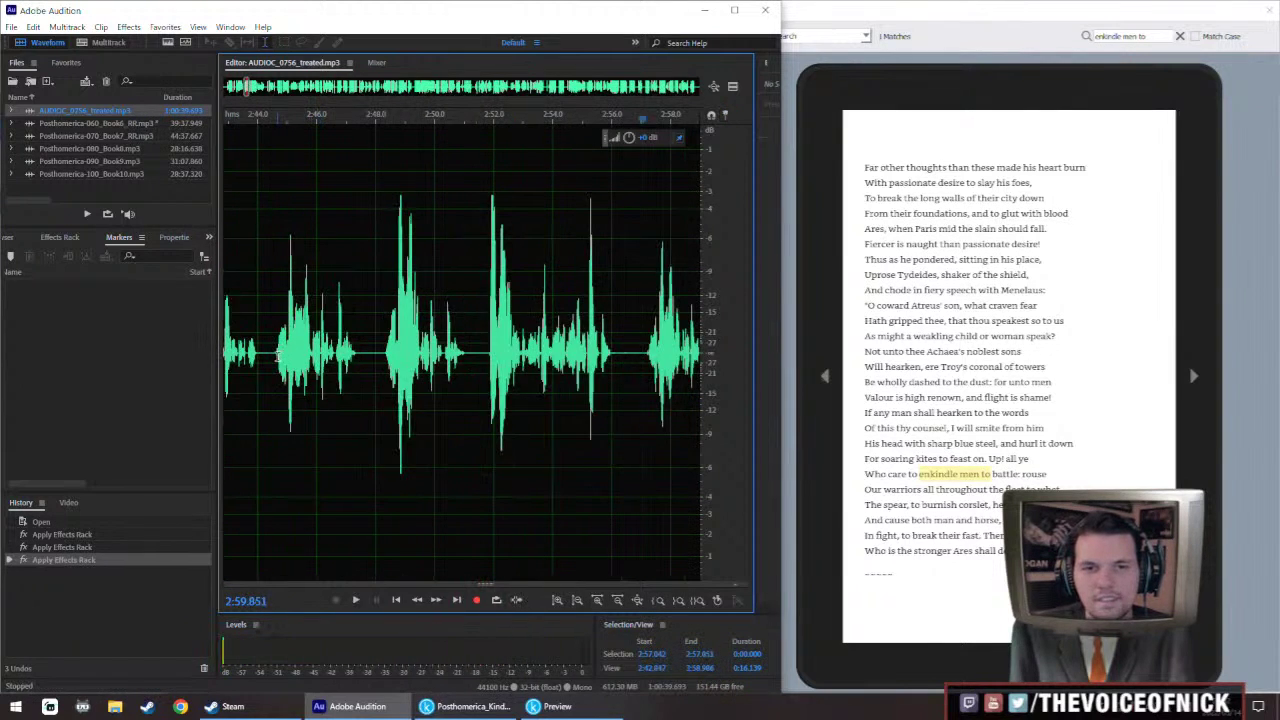
Copy the new take from about 2:44.6 to 2:47.4 and reopen Posthomerica-060_Book6_RR.mp3
drag(276, 360, 358, 390)
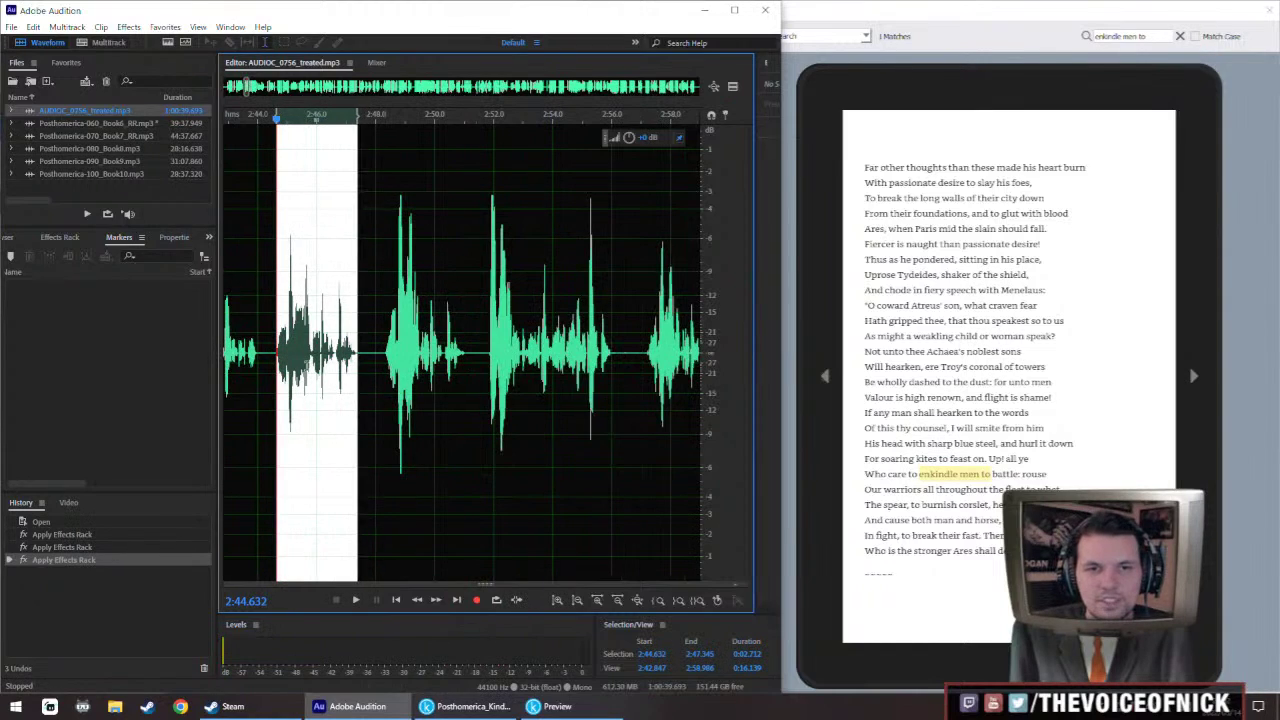
click(274, 377)
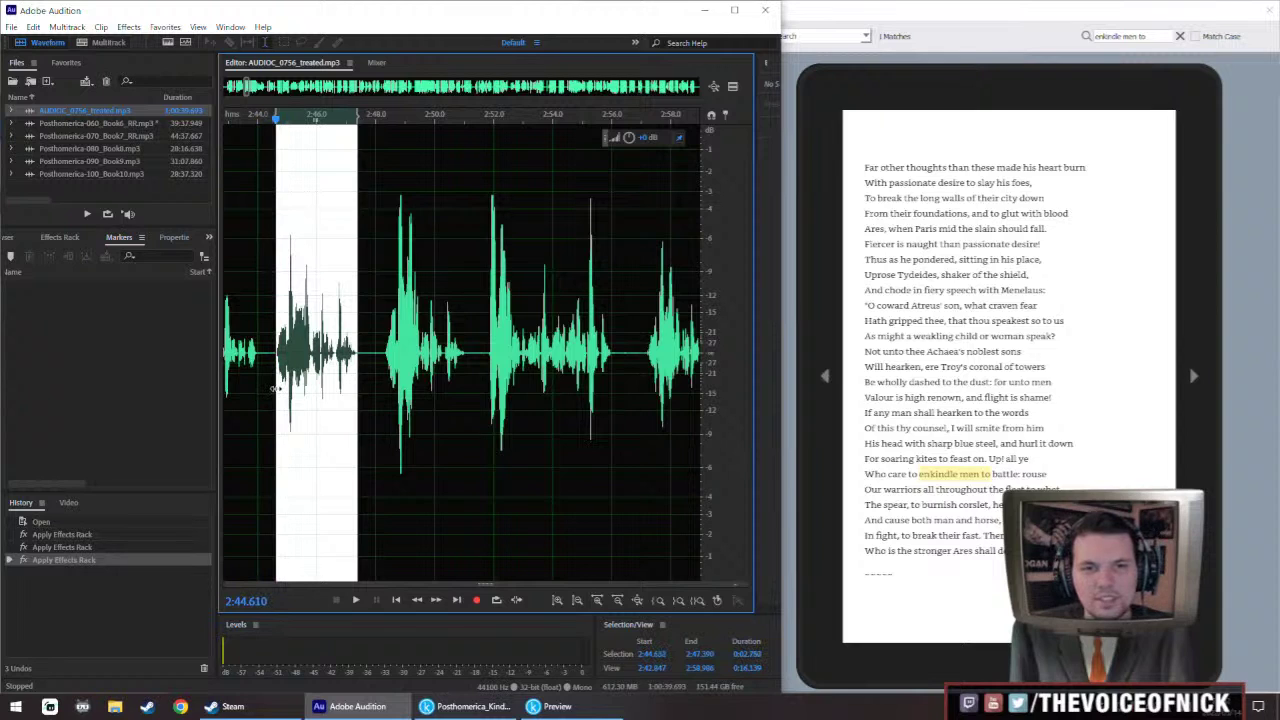
double_click(94, 121)
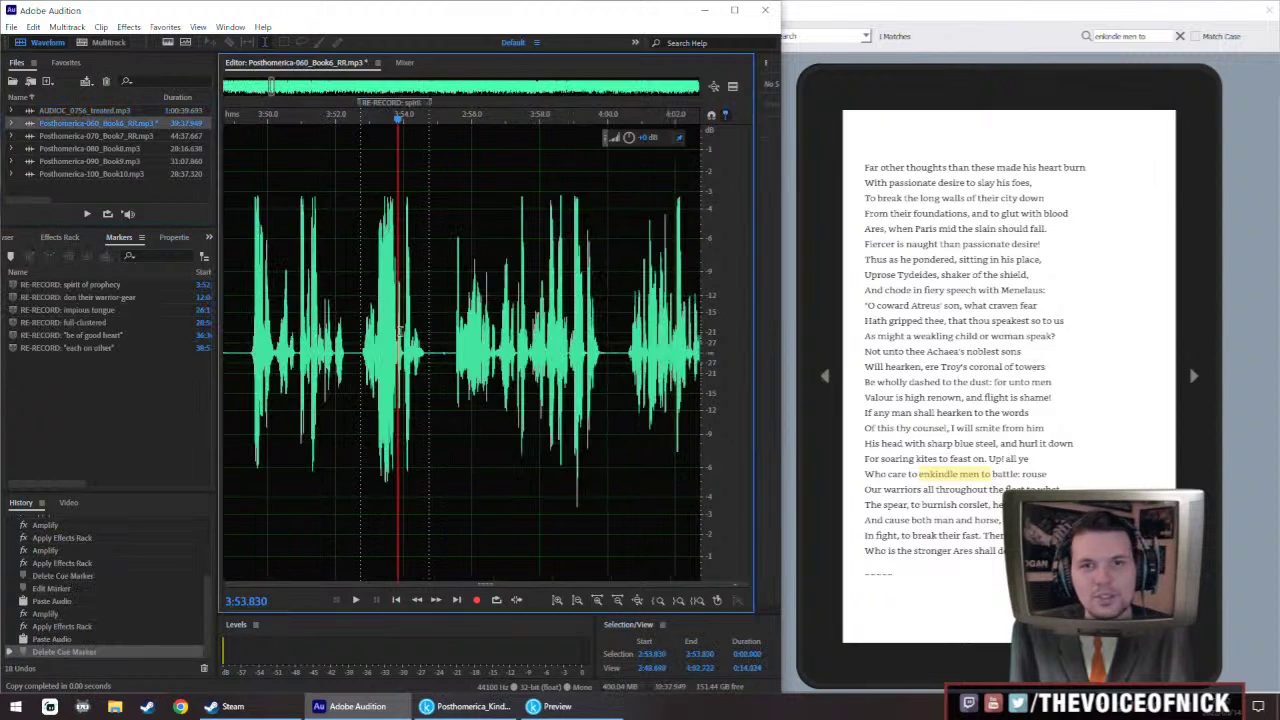
Widen the "spirit of prophecy" marker range to run from about 3:51.2 to 3:56.6
scroll(392, 207, down, 2)
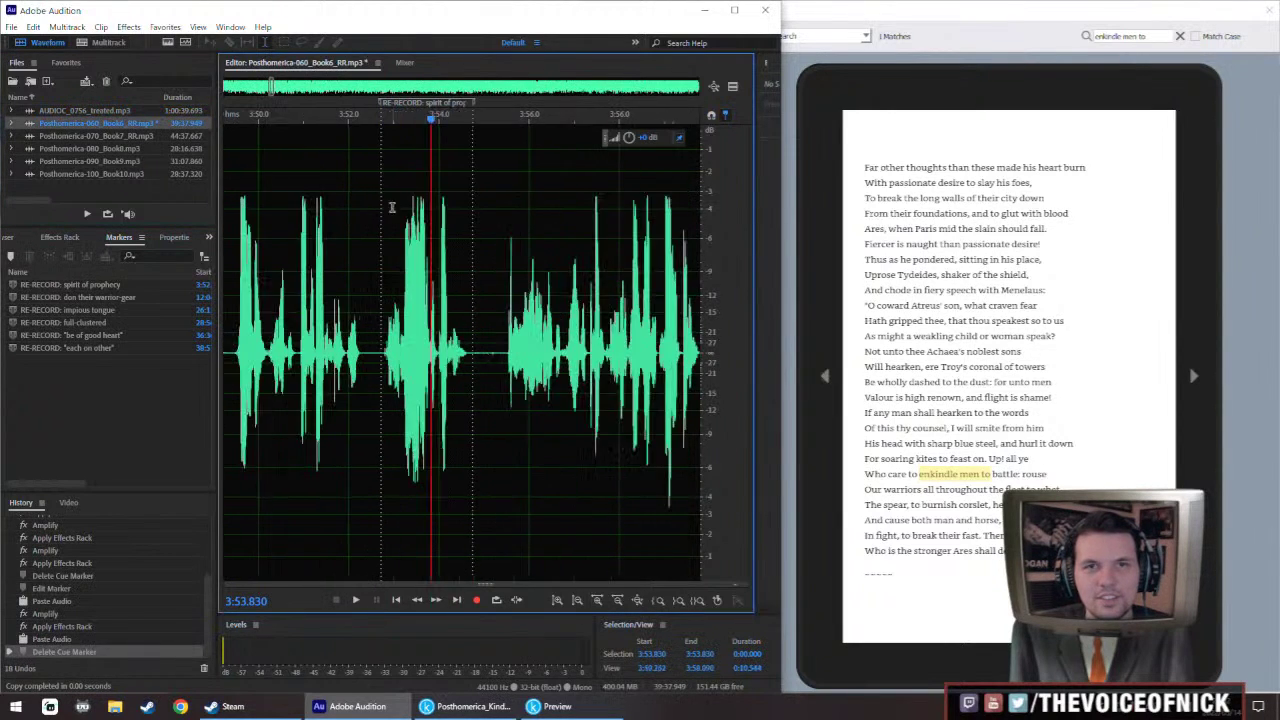
click(379, 104)
drag(311, 118, 312, 116)
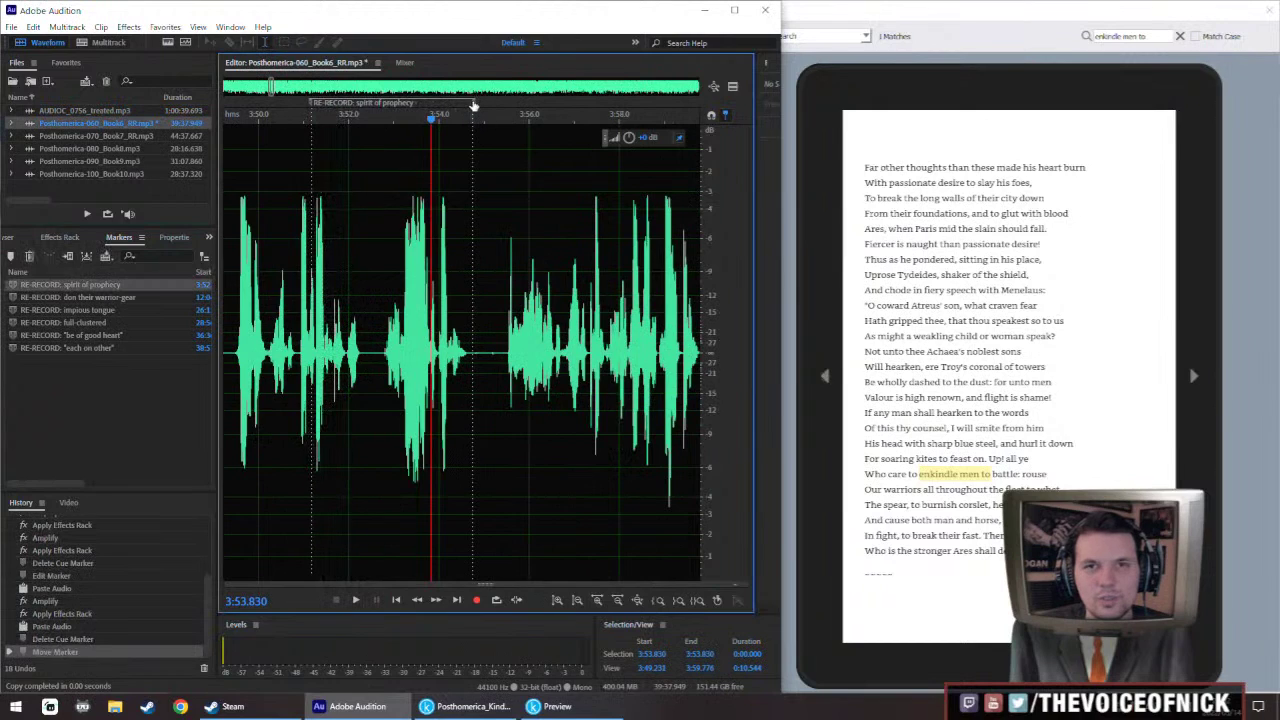
click(556, 133)
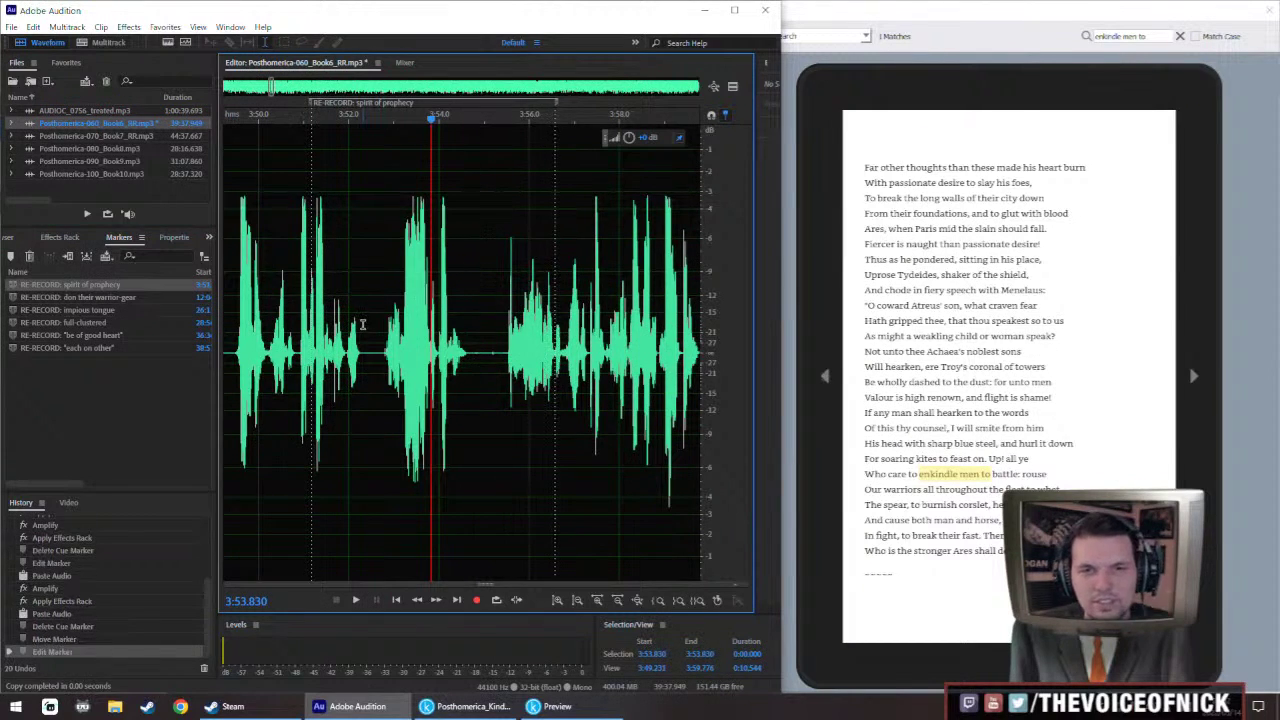
Replace the original "spirit of prophecy" line, about 3:52.76 to 3:54.65, with the copied take
drag(383, 355, 469, 430)
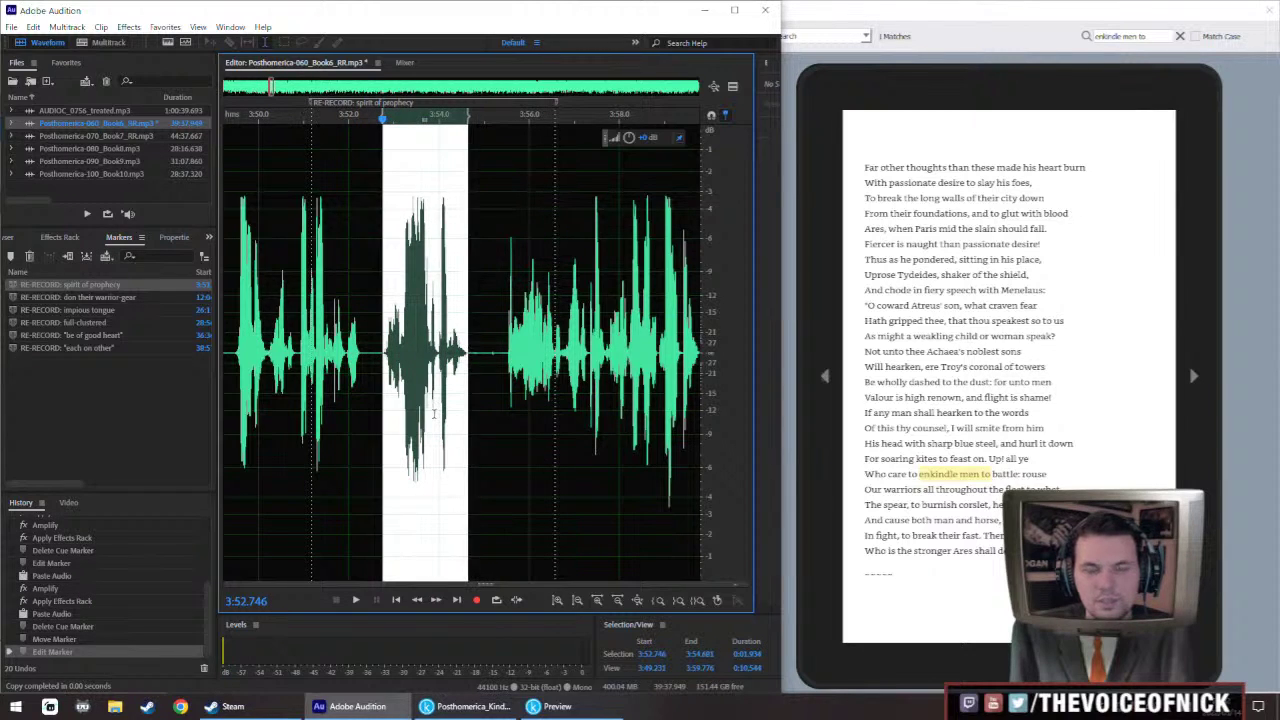
drag(379, 383, 381, 388)
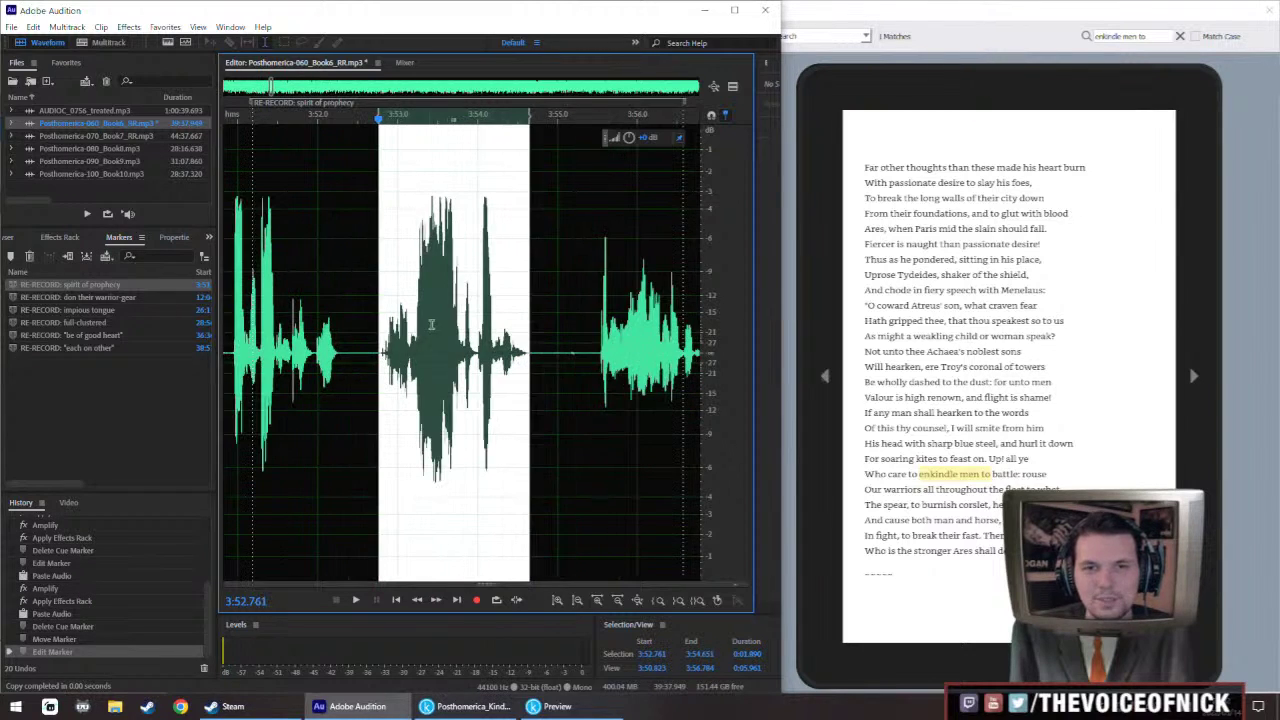
key(ctrl+v)
Amplify the pasted "spirit of prophecy" take and apply the effects rack to it
drag(628, 140, 628, 132)
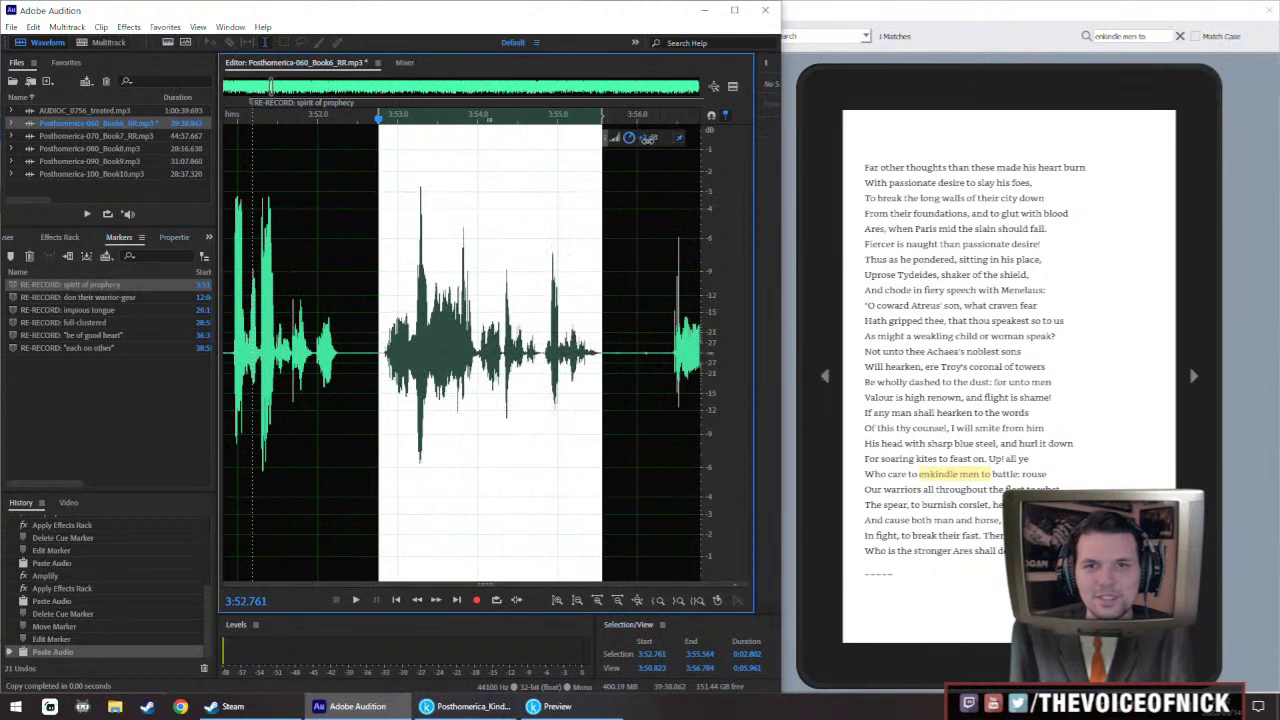
key(ctrl+shift+a)
scroll(495, 278, down, 4)
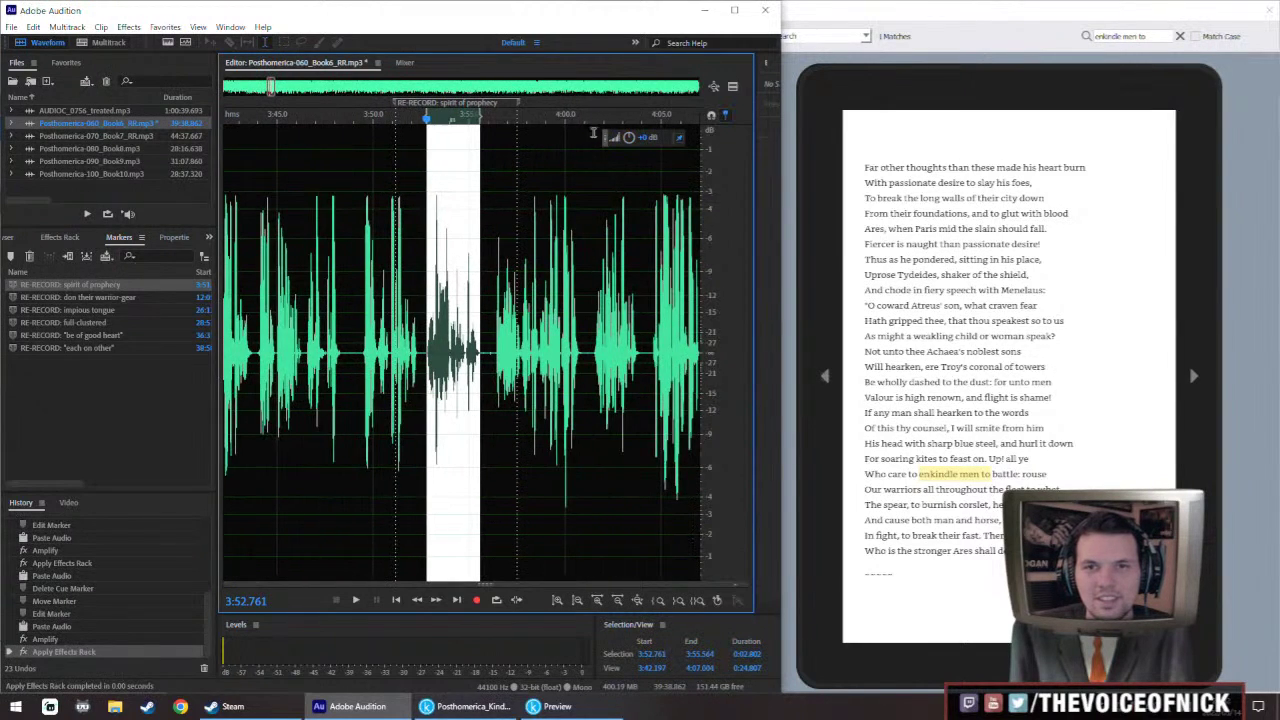
Play the pasted "spirit of prophecy" take in context, starting from about 3:50.5
click(386, 300)
key(space)
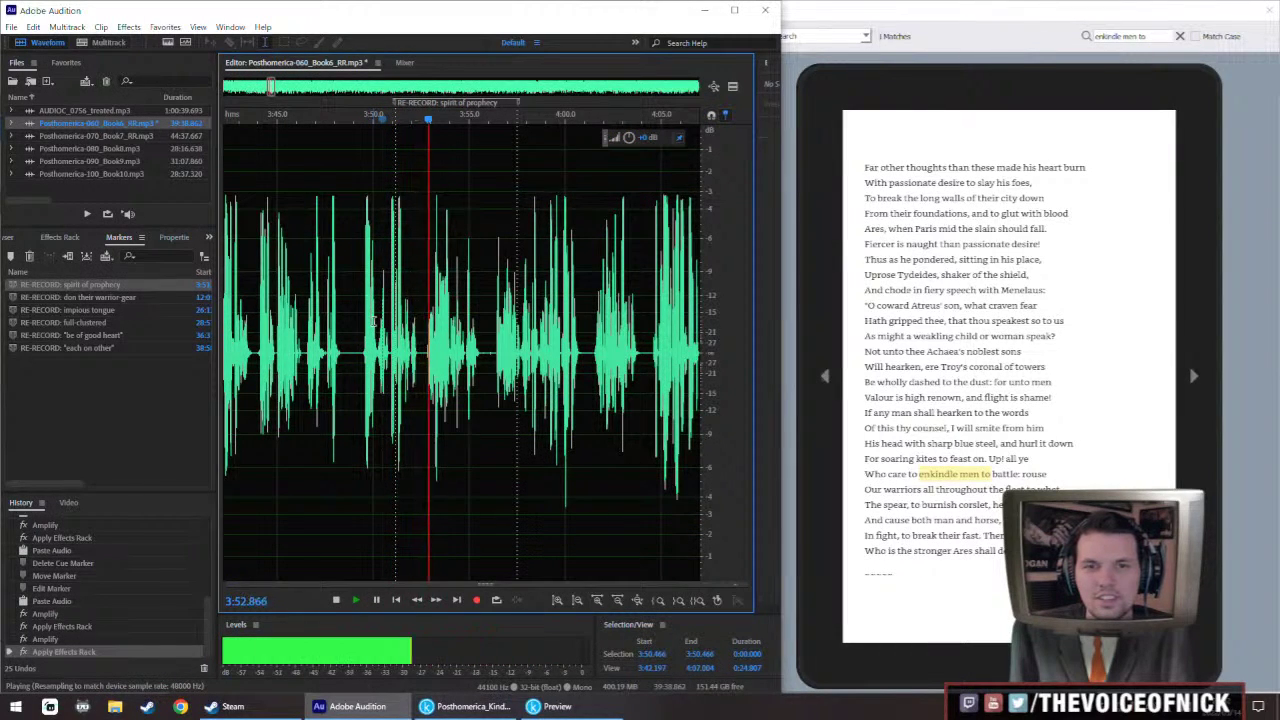
scroll(437, 344, up, 3)
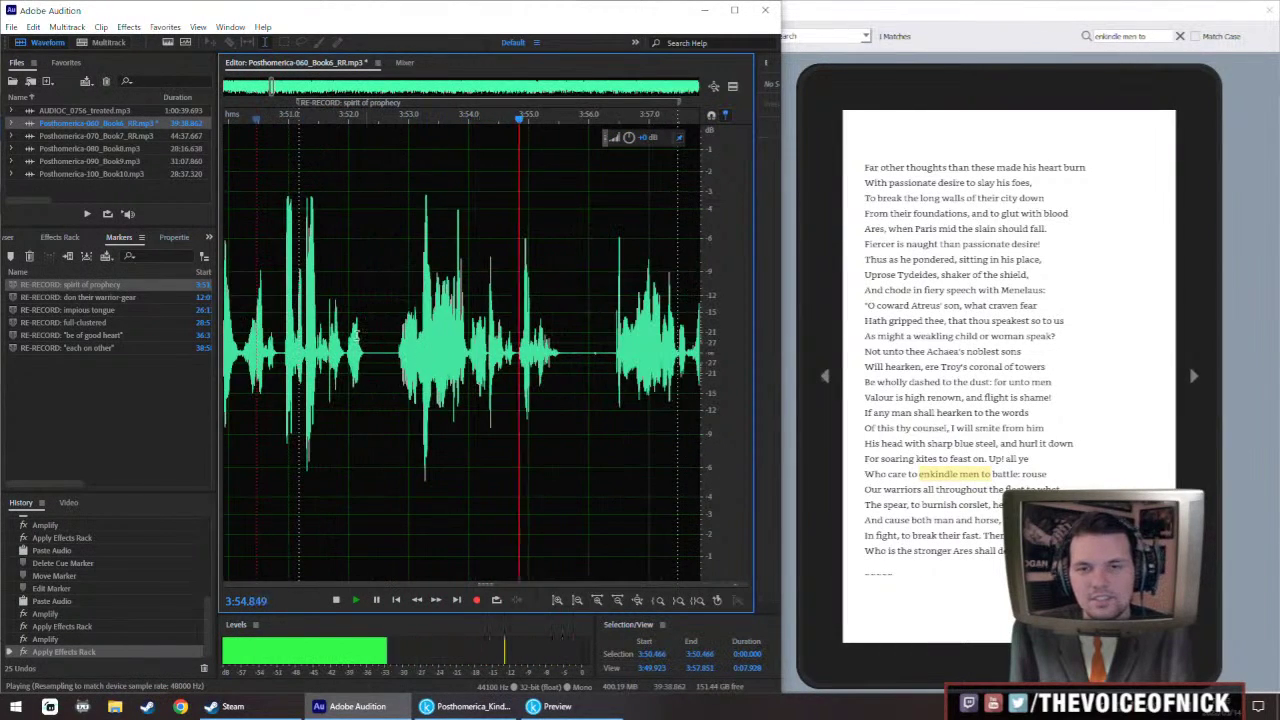
scroll(437, 344, down, 3)
scroll(437, 344, up, 2)
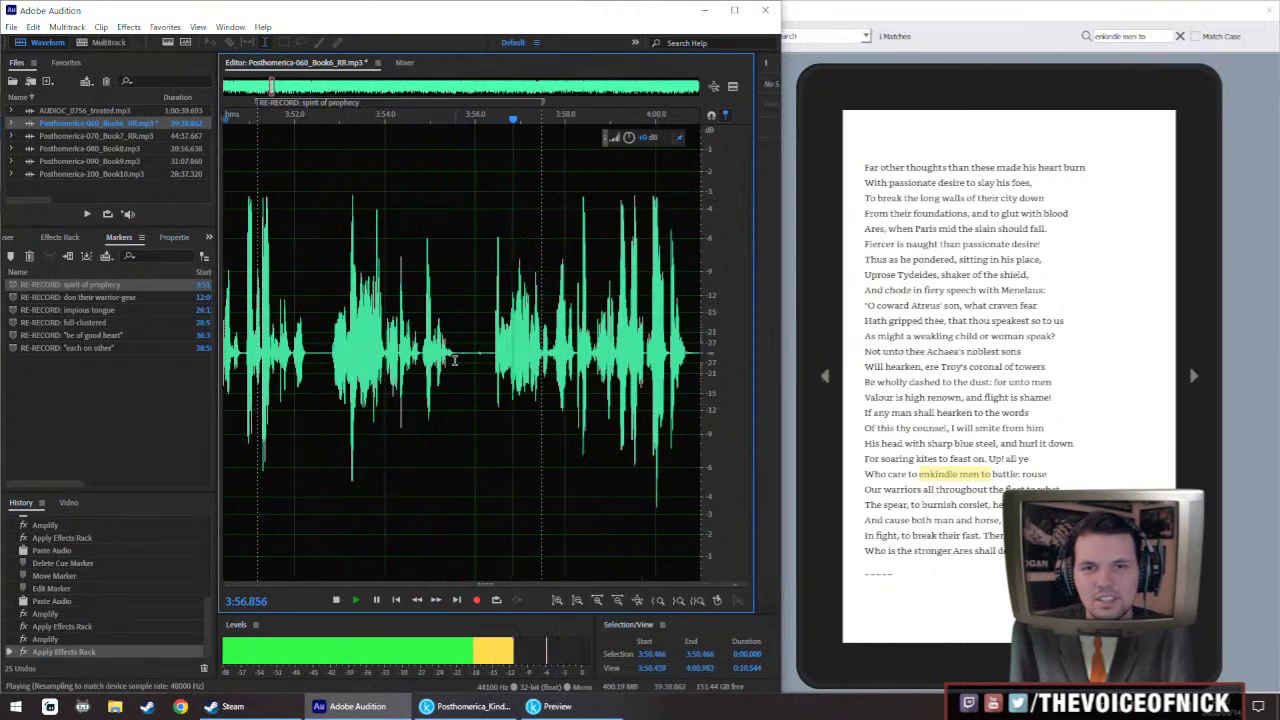
key(space)
Compare the new take with the original line by undoing back to before the paste and redoing all the edits
click(456, 368)
key(ctrl+z)
key(ctrl+z)
key(ctrl+z)
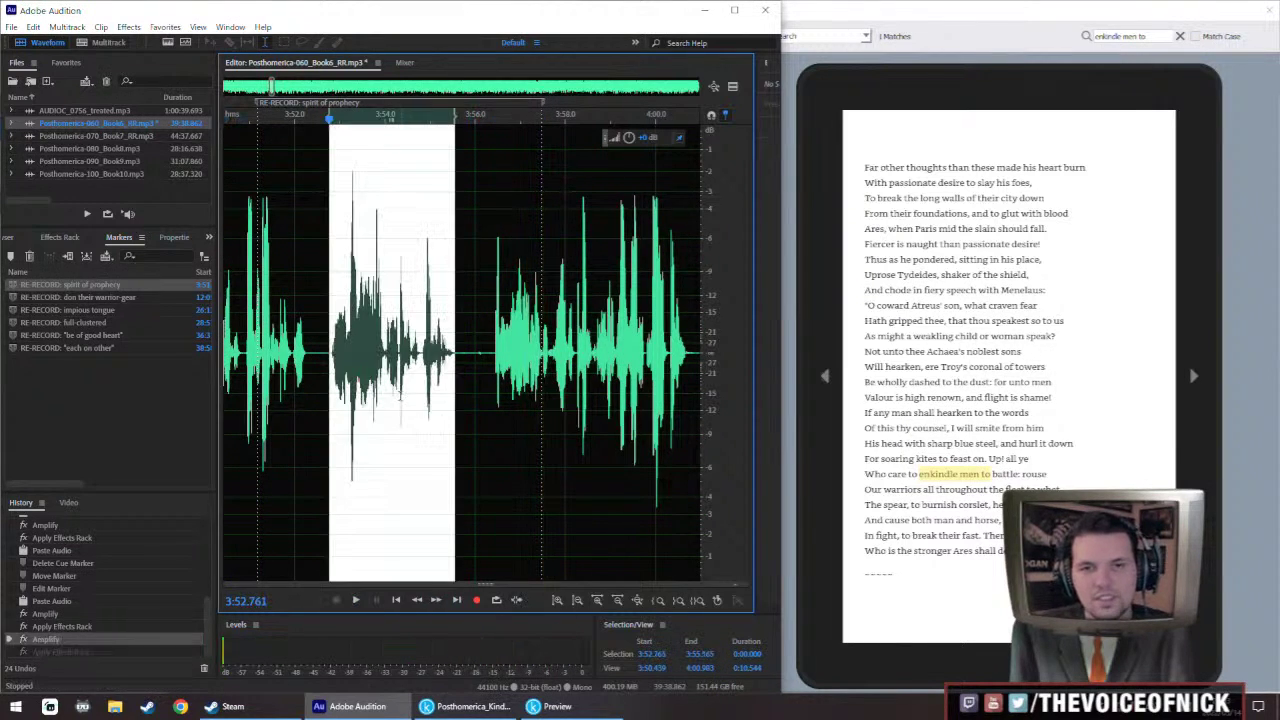
key(ctrl+z)
key(ctrl+z)
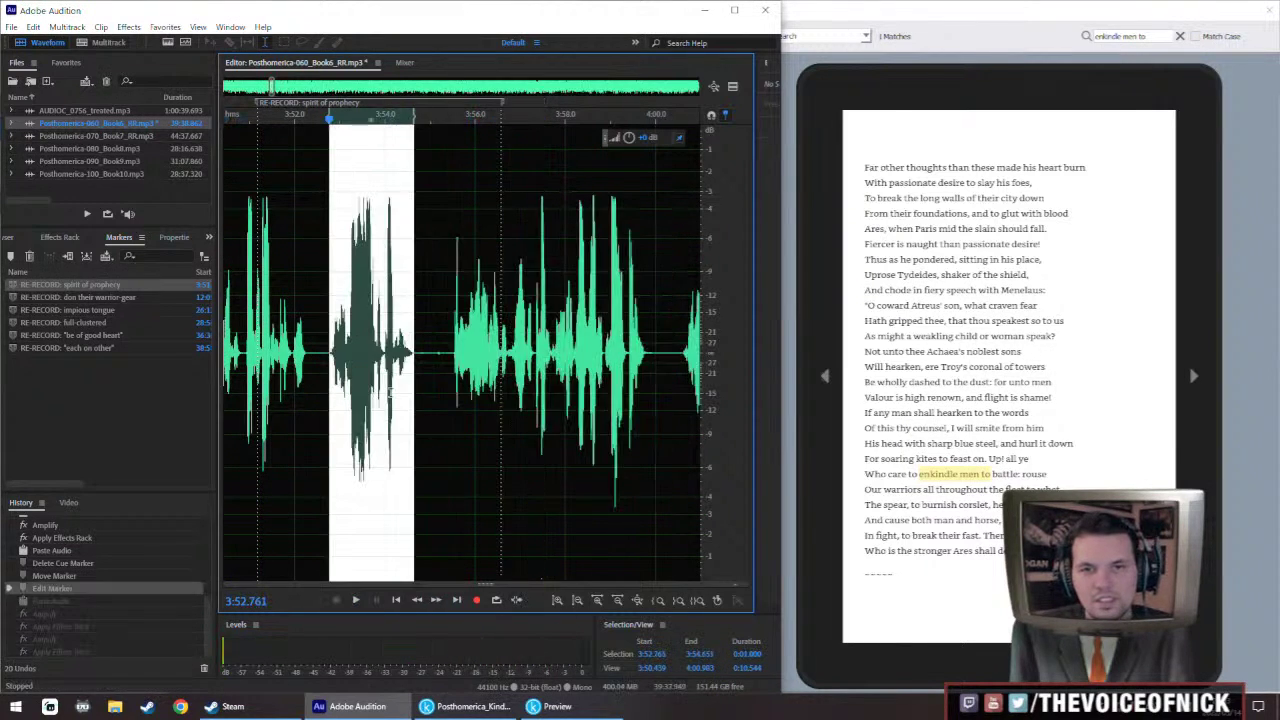
key(ctrl+shift+z)
key(ctrl+shift+z)
key(ctrl+shift+z)
key(ctrl+shift+z)
key(ctrl+shift+z)
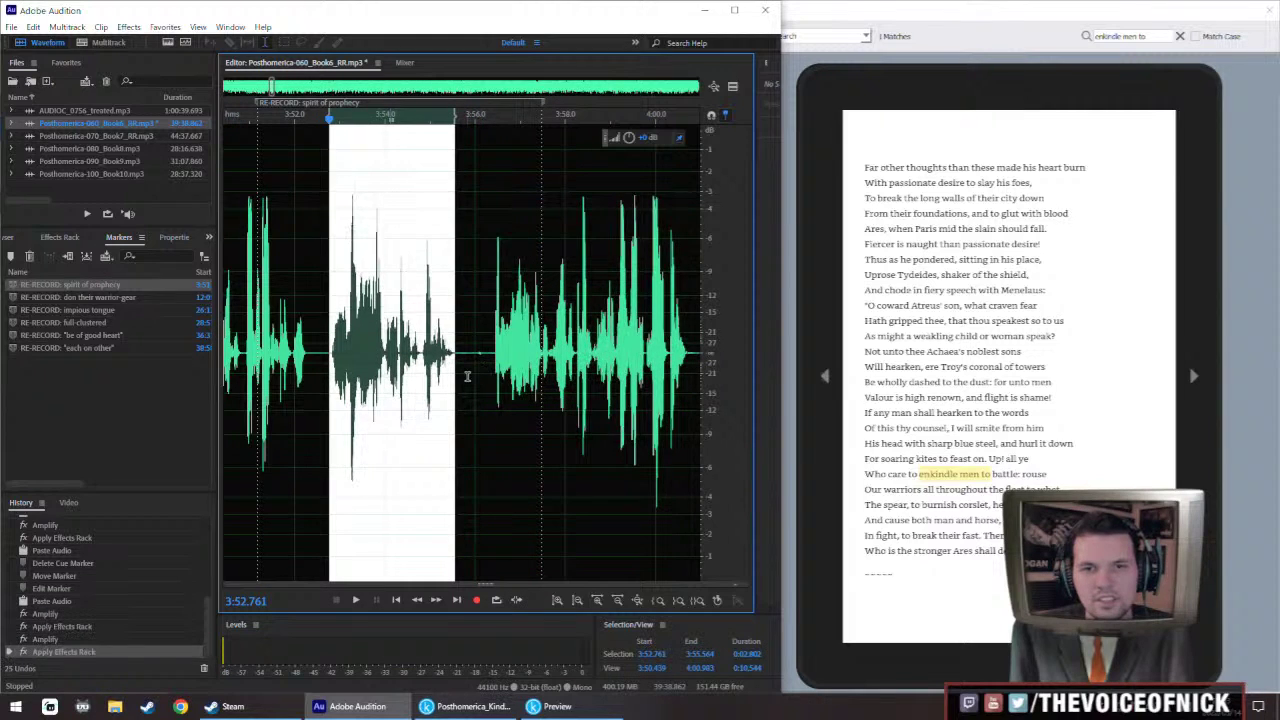
Replace the gap after the take, about 3:55.6 to 3:56.4, and the gap just before it with silence
drag(492, 359, 459, 380)
key(ctrl+shift+i)
key(Return)
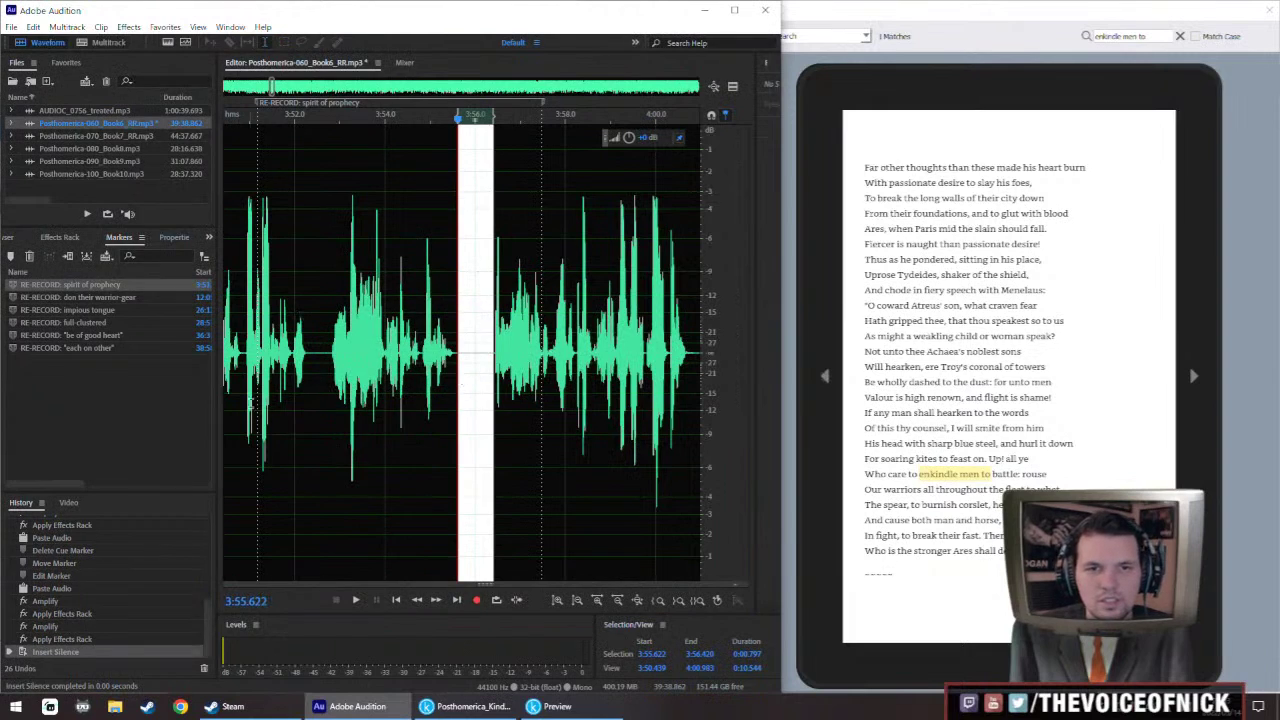
drag(306, 359, 330, 371)
key(ctrl+shift+i)
key(Return)
Amplify the second half of the take, about 3:54.0 to 3:55.6, and apply the effects rack to it
drag(457, 350, 385, 378)
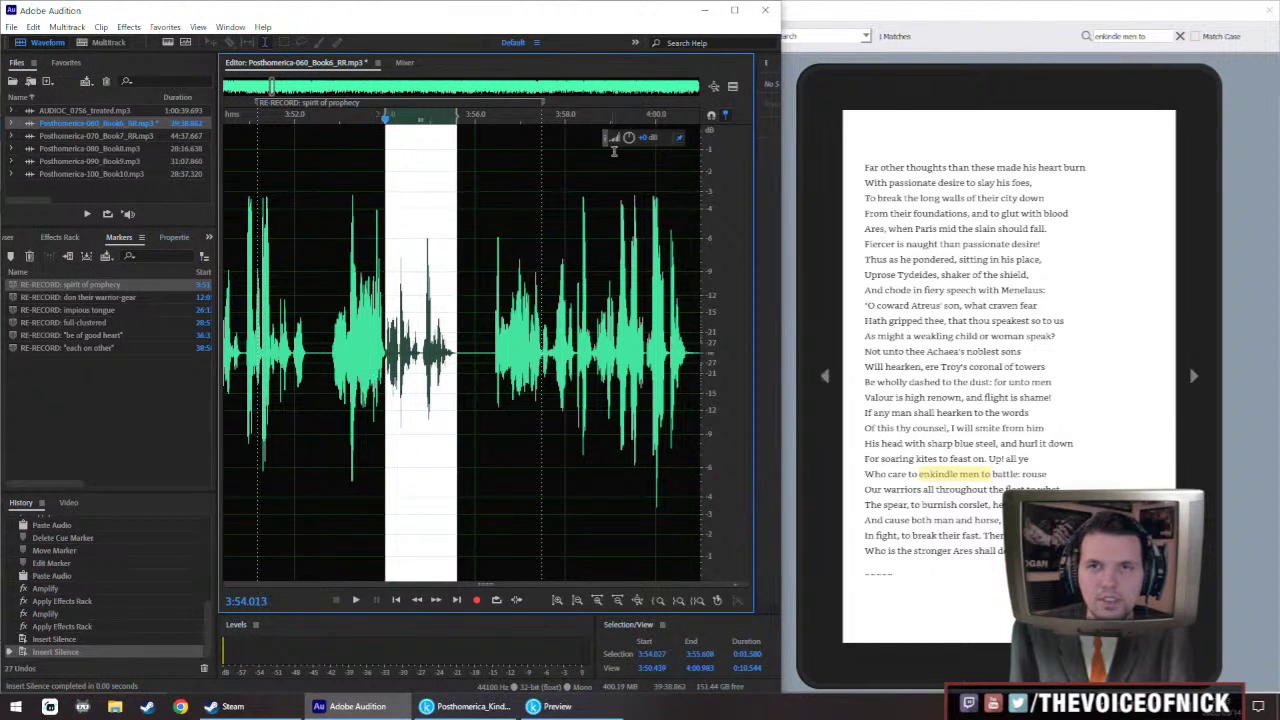
drag(655, 136, 656, 136)
key(shift+r)
scroll(383, 318, down, 2)
scroll(364, 334, up, 3)
scroll(365, 332, down, 2)
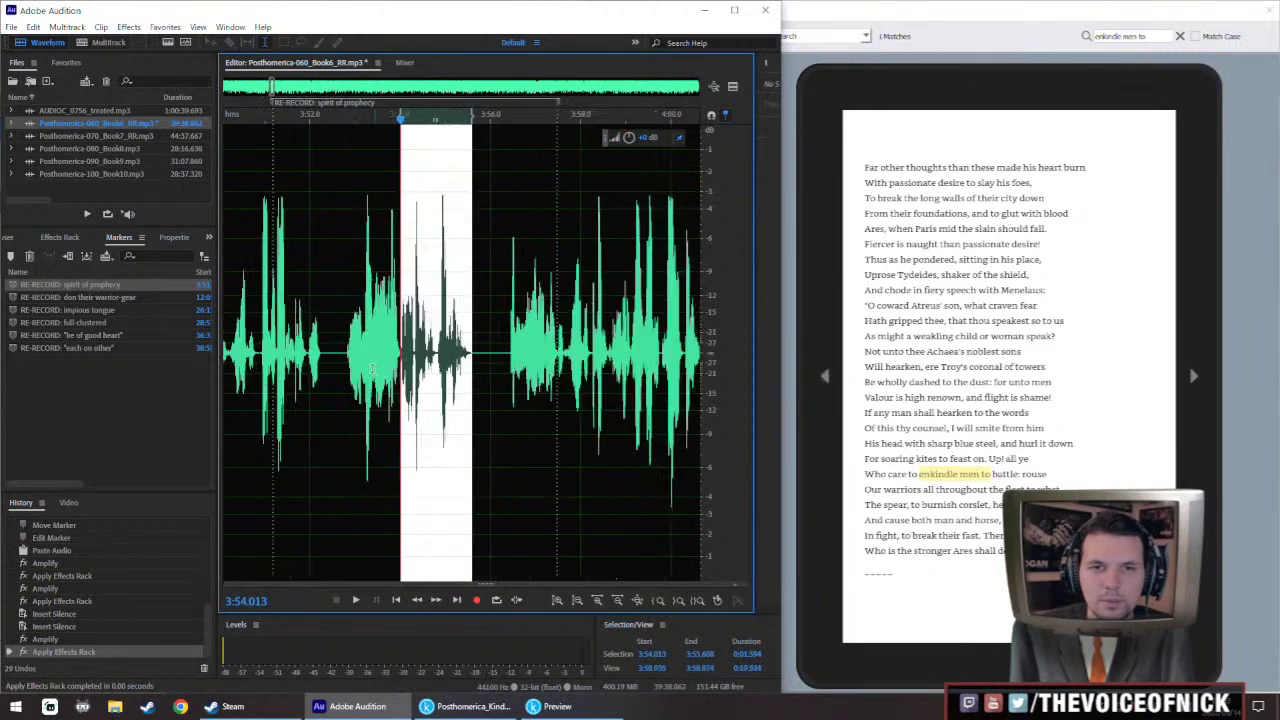
Amplify the first half of the take, about 3:52.7 to 3:53.9, and apply the effects rack to it
click(356, 356)
drag(349, 366, 392, 382)
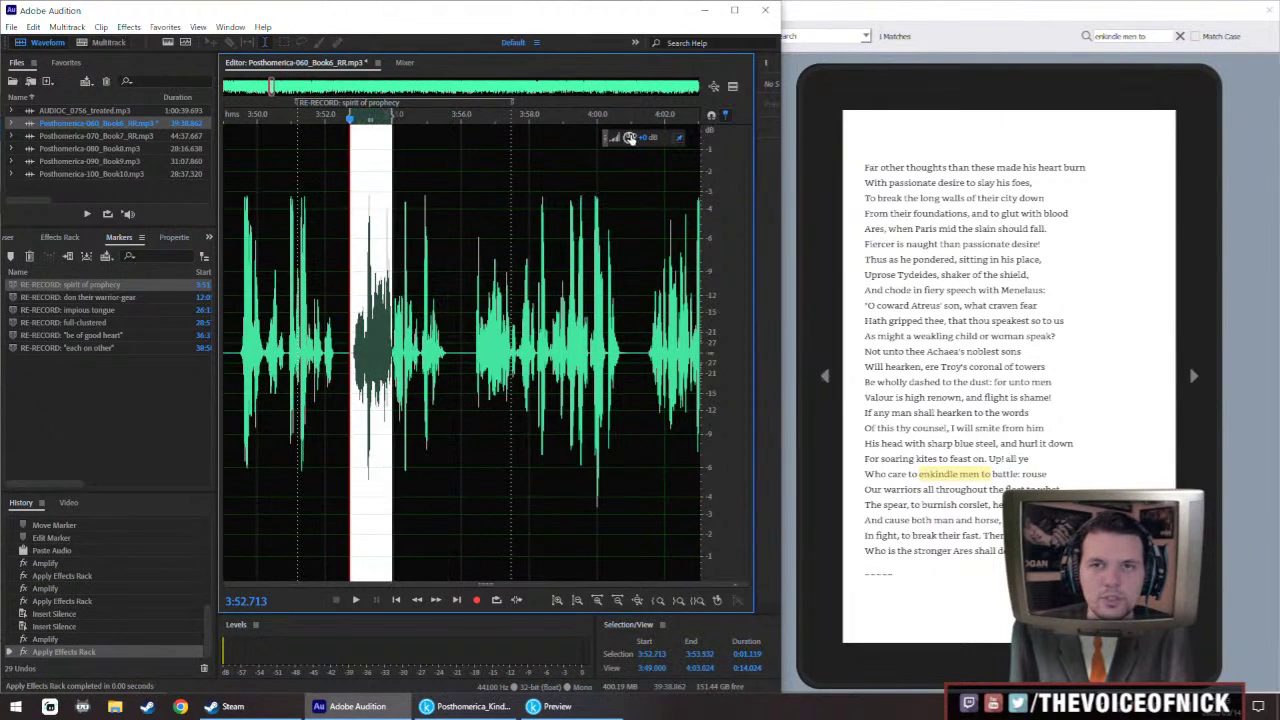
drag(629, 137, 630, 132)
key(shift+r)
scroll(336, 315, down, 3)
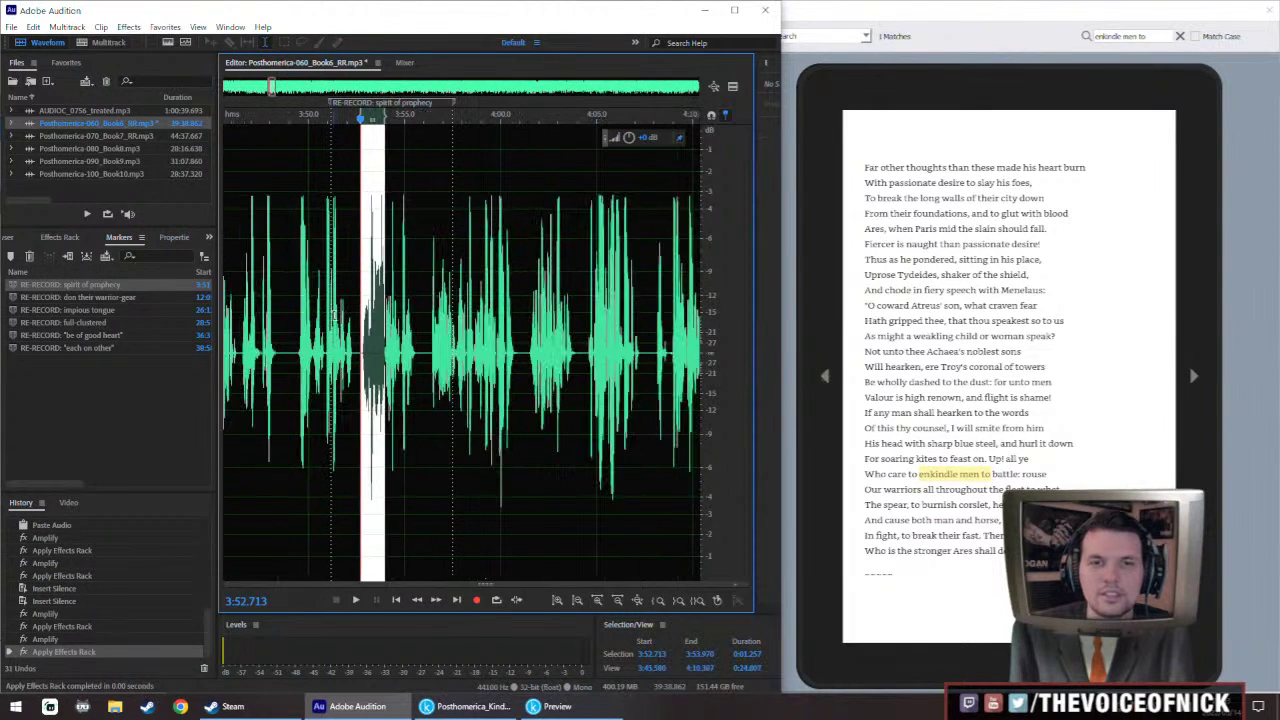
Examine the pause before the re-recorded line, around 3:48.7 to 3:49.5, to judge the natural spacing between phrases
click(332, 320)
click(296, 340)
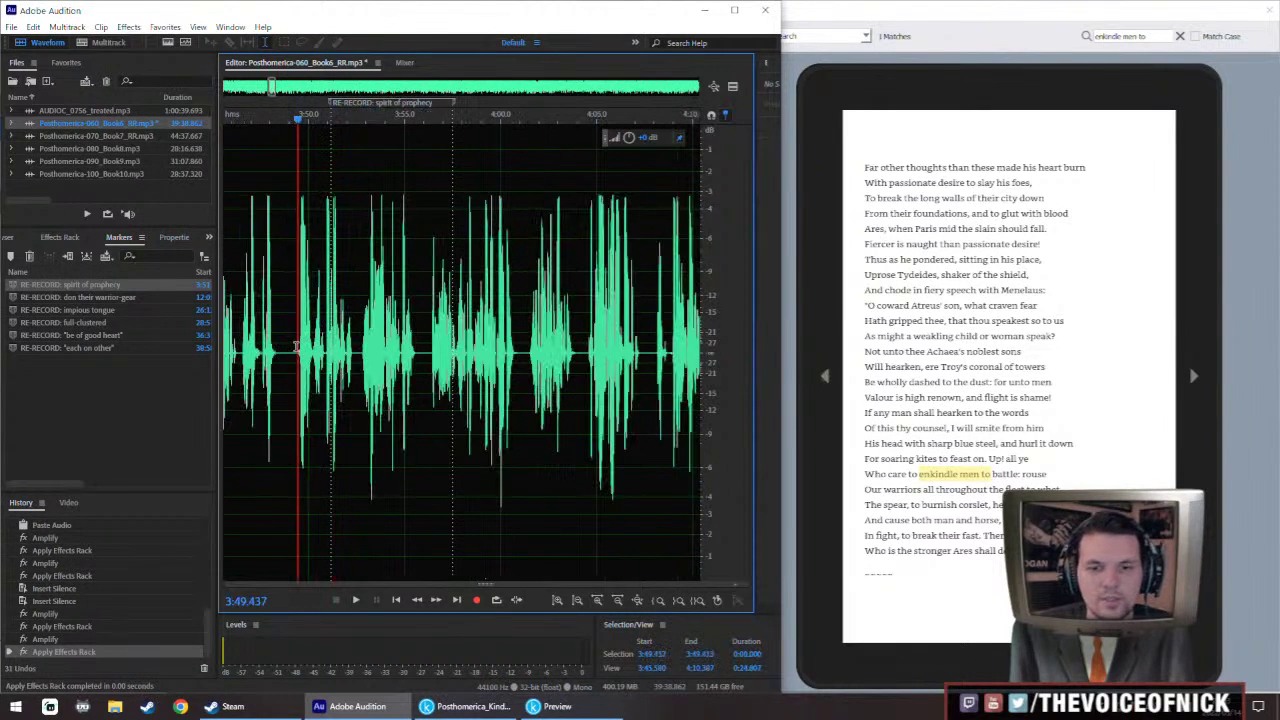
scroll(296, 345, up, 1)
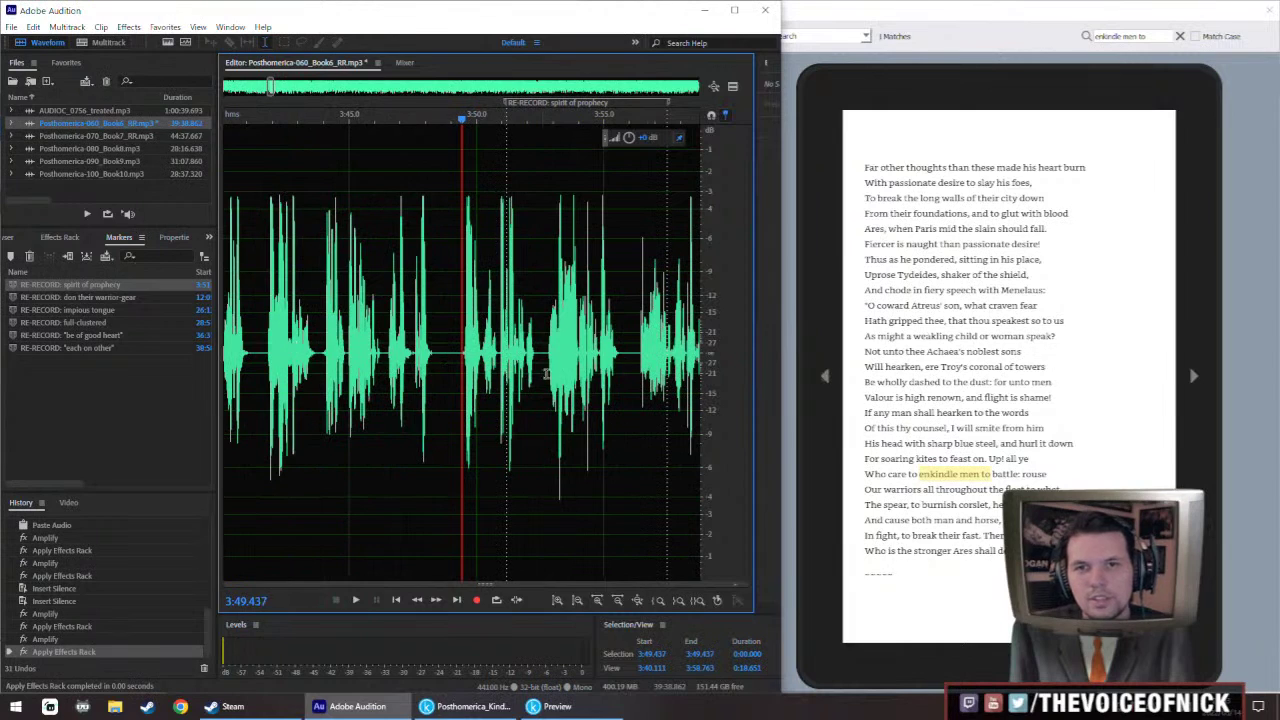
scroll(555, 336, up, 1)
drag(305, 360, 321, 368)
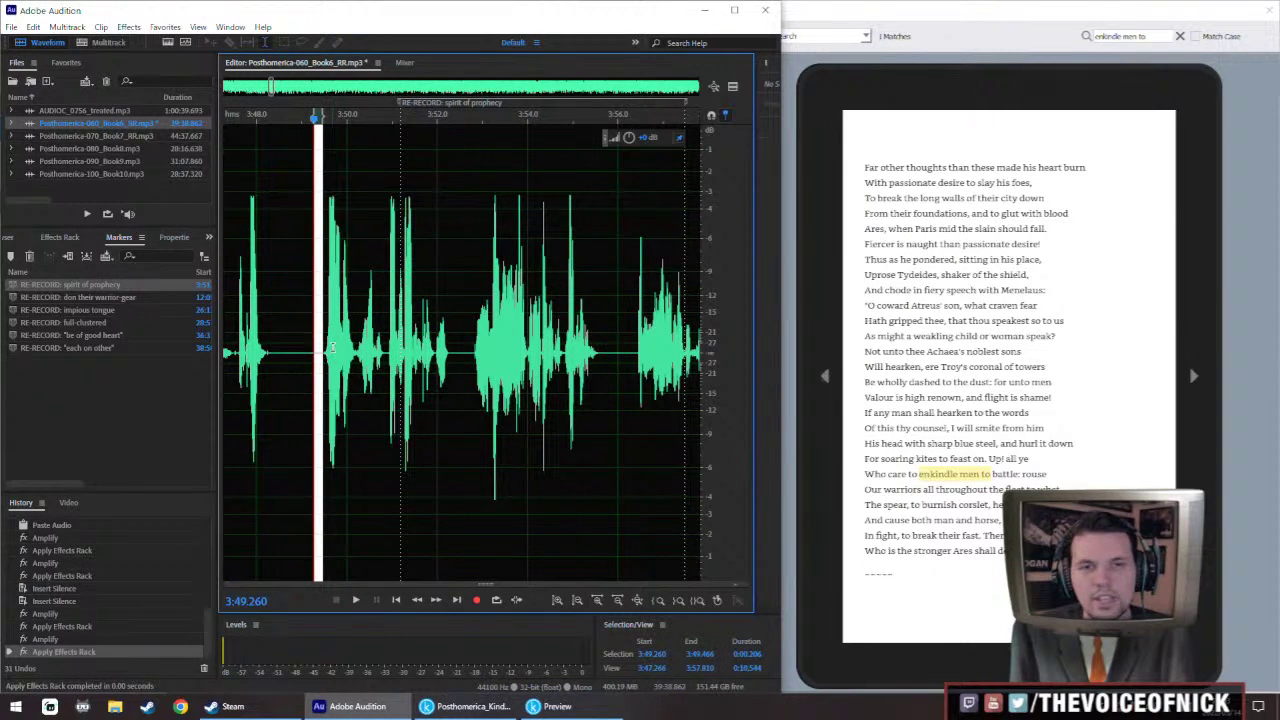
scroll(352, 323, right, 4)
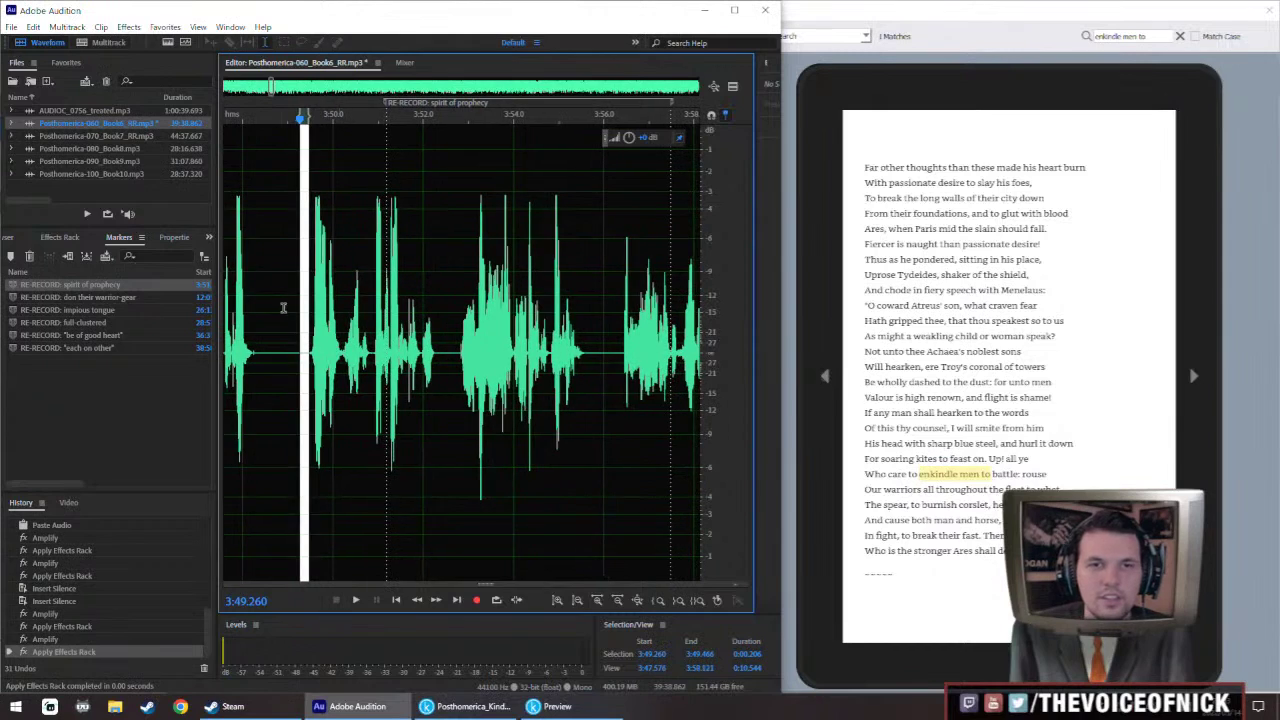
scroll(282, 362, down, 2)
click(280, 362)
drag(283, 349, 284, 367)
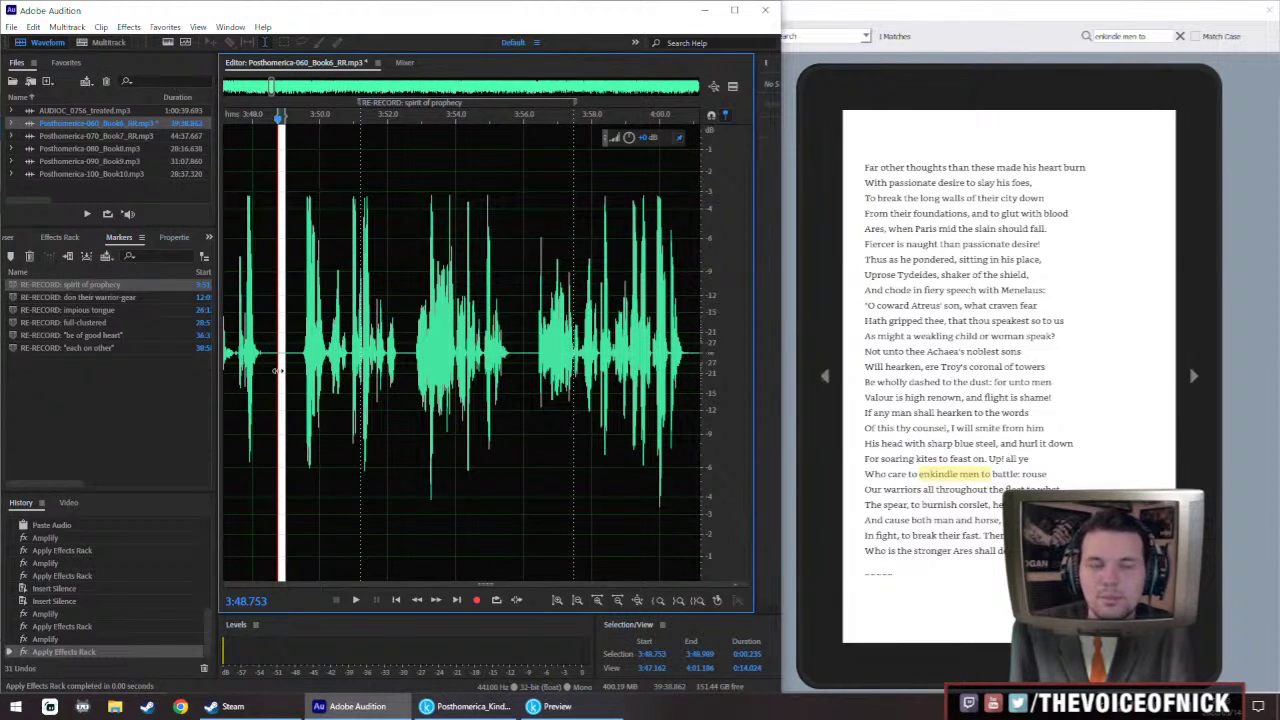
click(296, 361)
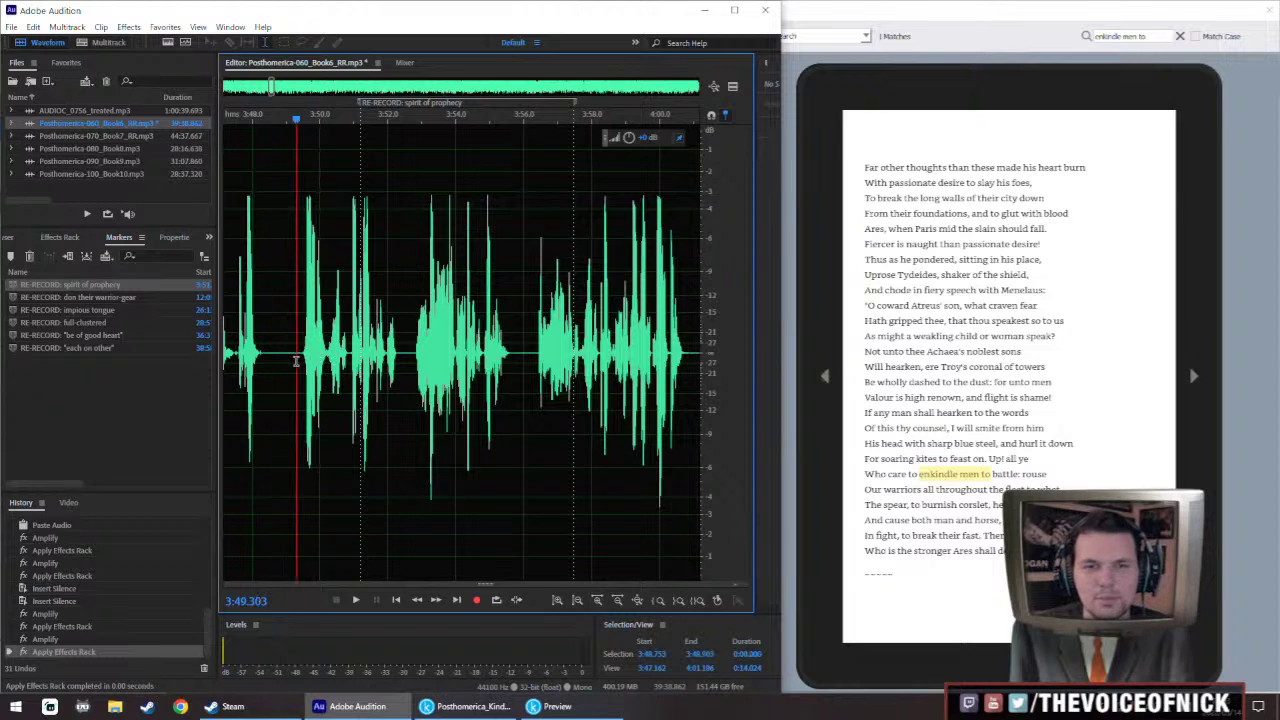
Play the lead-in to the new take from about 3:49.3 to check its timing
scroll(297, 365, down, 1)
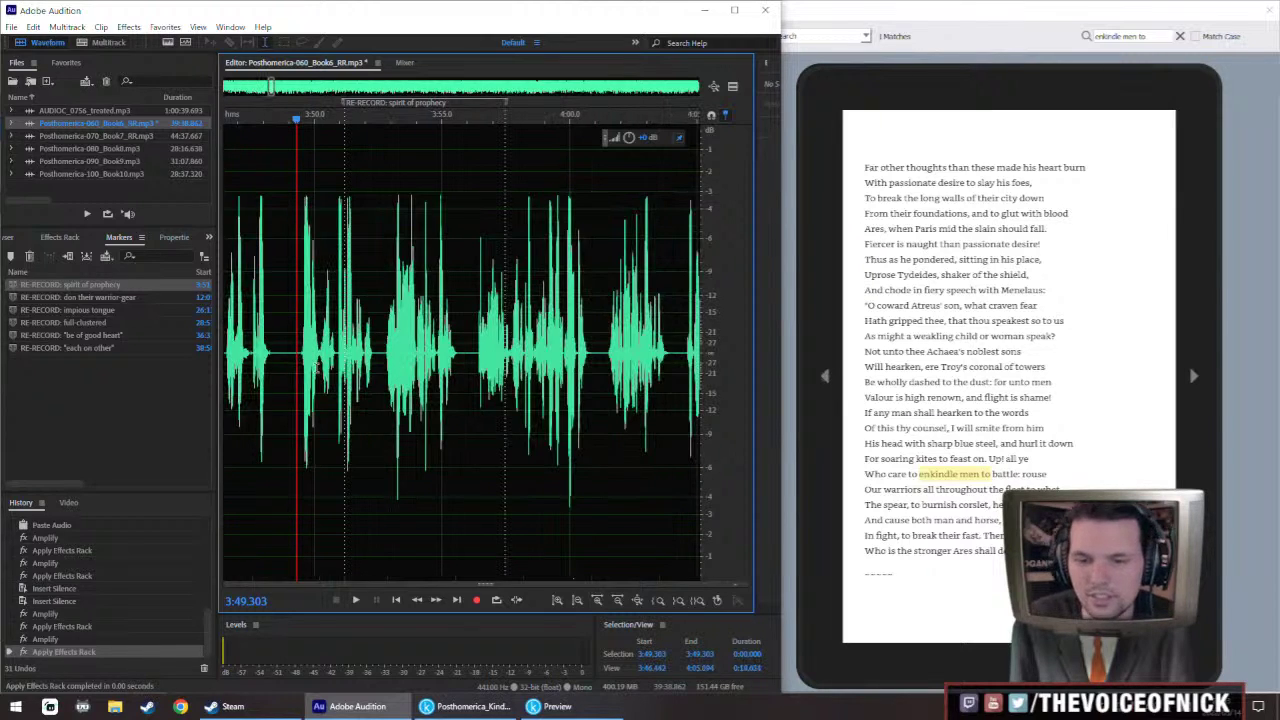
scroll(322, 361, down, 2)
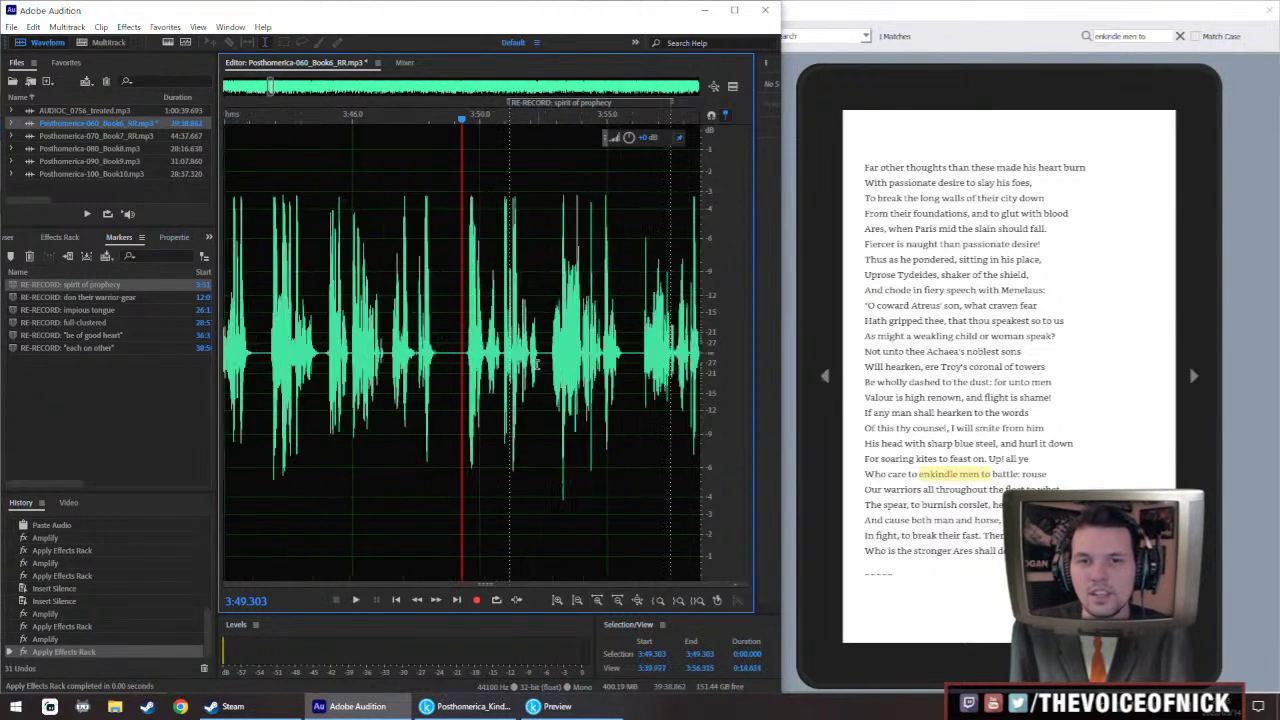
drag(537, 366, 377, 399)
scroll(387, 388, up, 2)
key(space)
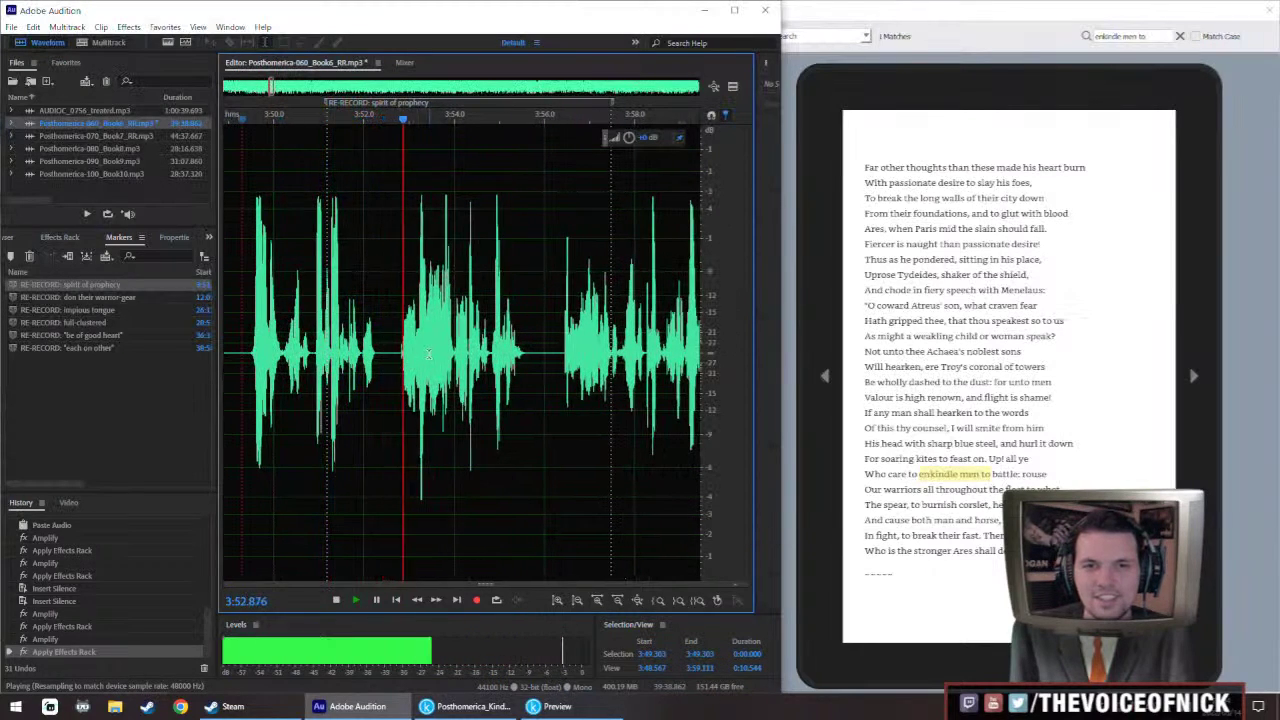
Shorten the pause before the new take by deleting about 0.1 s of silence near 3:52.5
scroll(396, 372, up, 1)
key(space)
click(390, 365)
drag(390, 365, 291, 362)
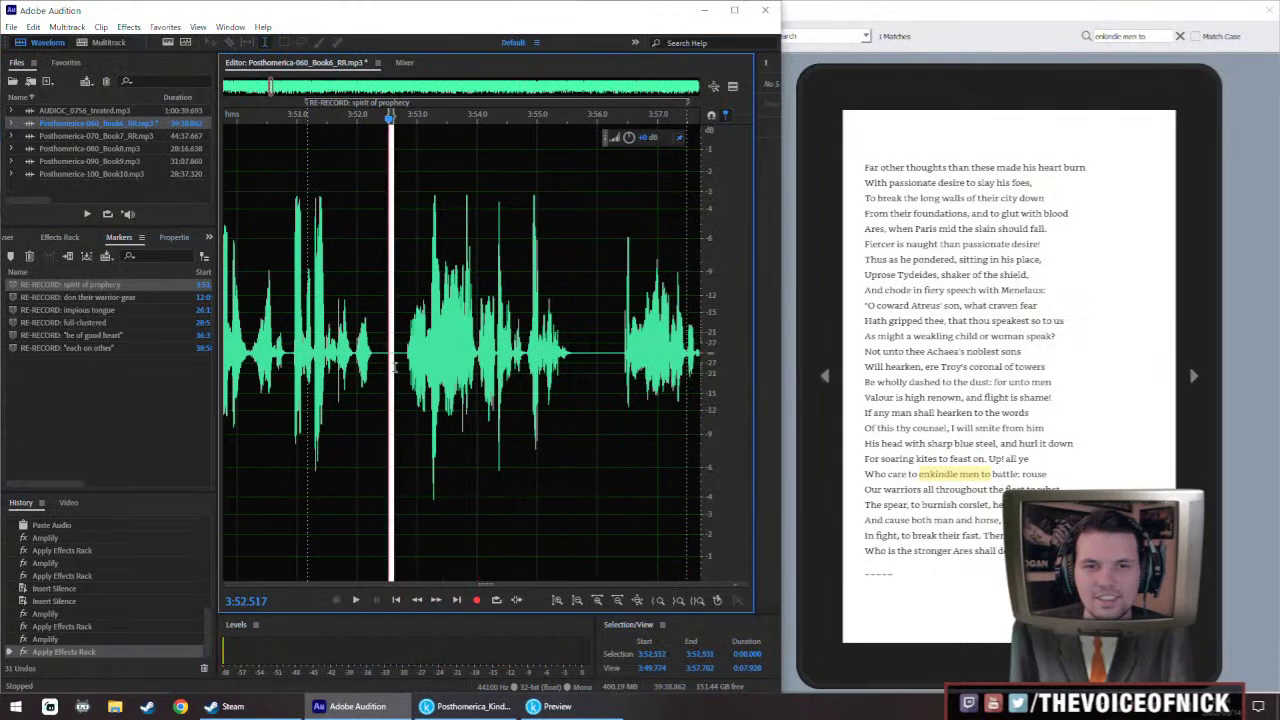
key(Delete)
Play the shortened transition into the new take from about 3:50.9
key(space)
key(backslash)
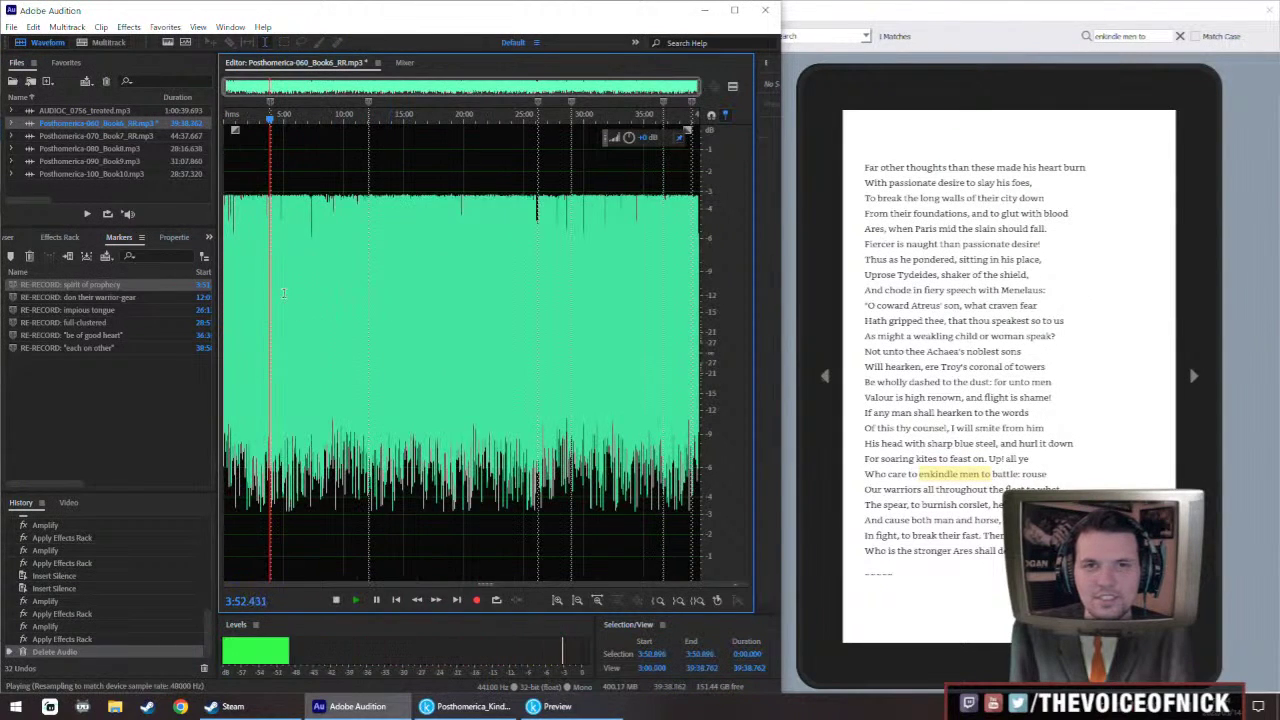
key(backslash)
scroll(450, 325, down, 3)
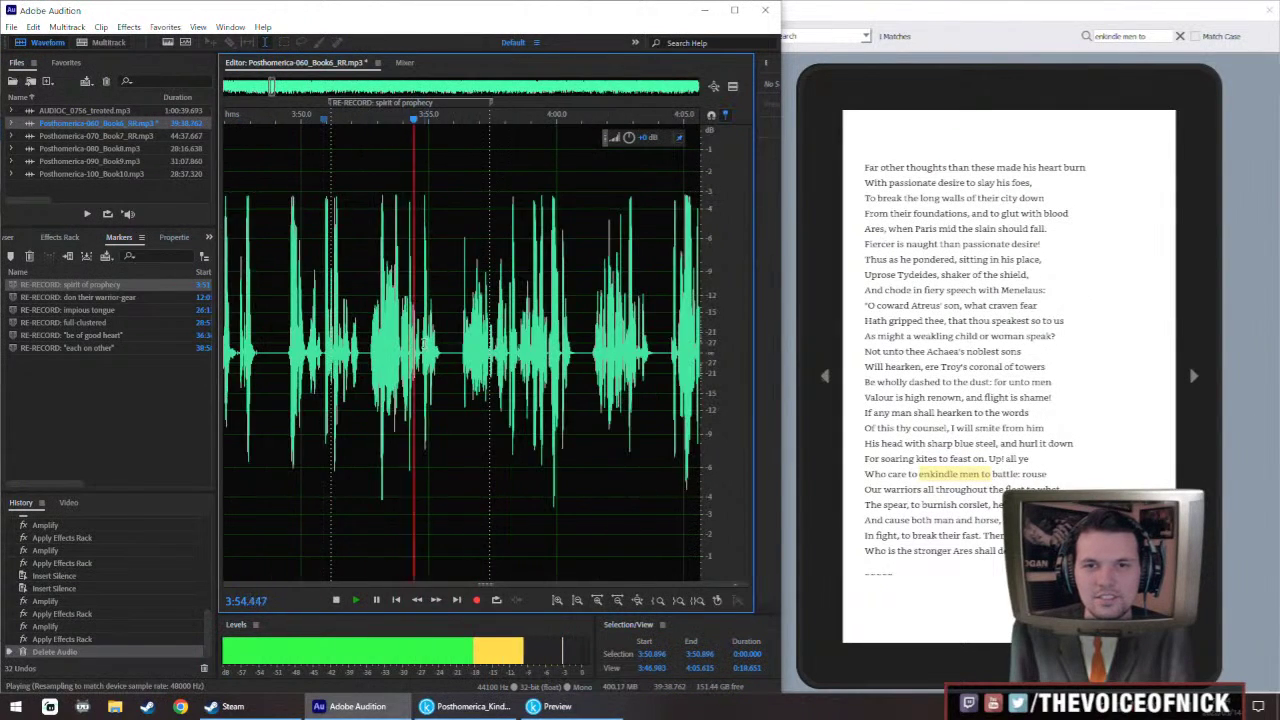
key(space)
key(space)
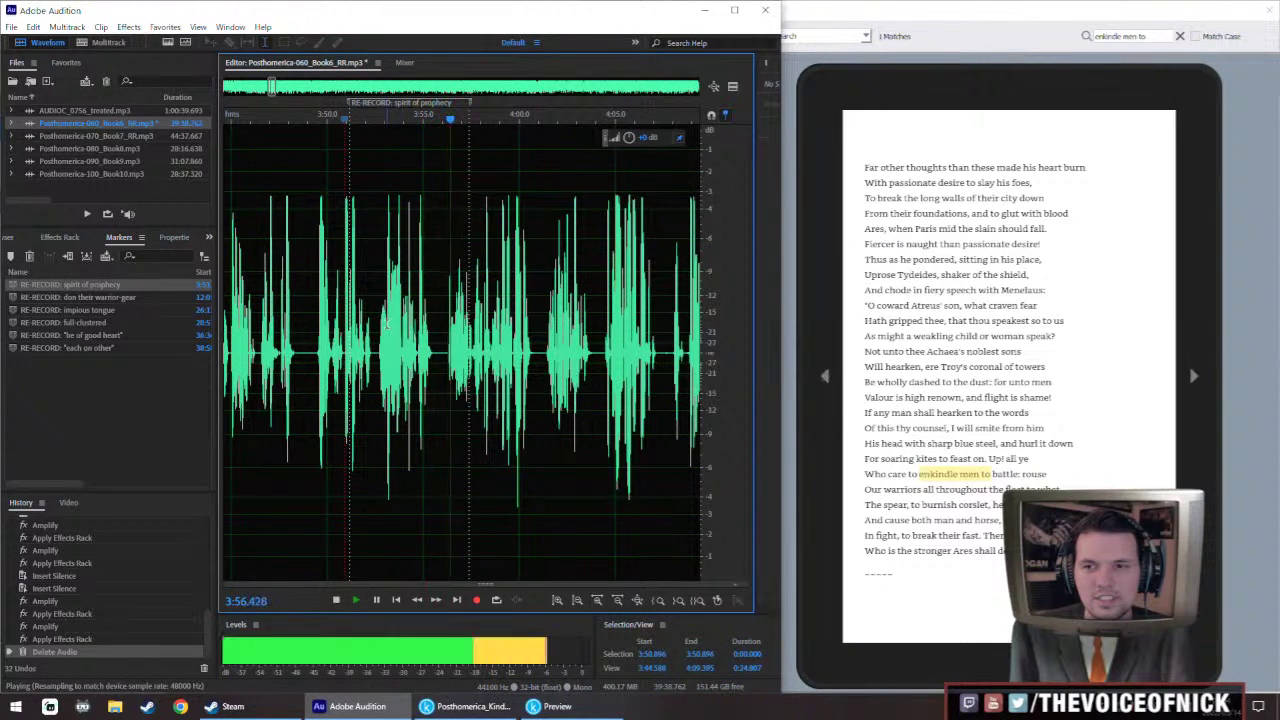
Tighten the pause after the new take by deleting about 0.04 s of silence near 3:55.7
scroll(438, 354, up, 5)
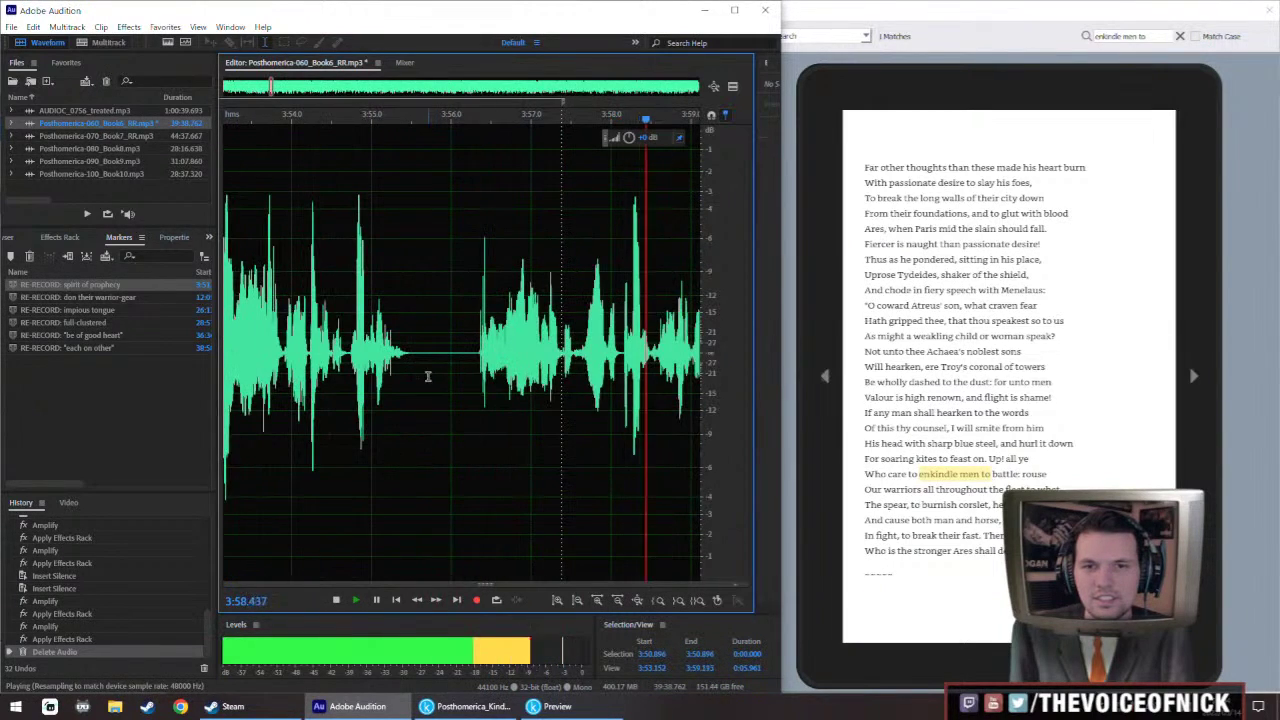
key(space)
drag(426, 376, 429, 376)
key(Delete)
Play the end of the new take from about 3:54.3 into the next phrase
click(313, 312)
key(space)
key(ctrl+backslash)
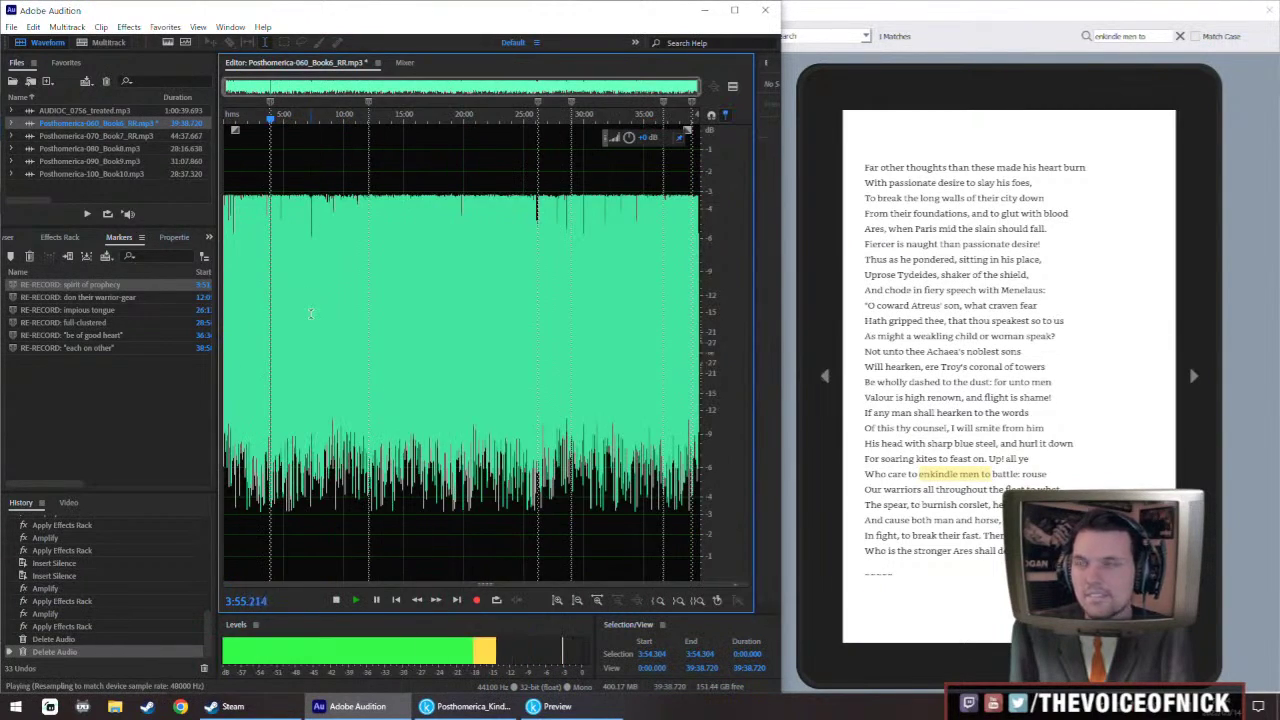
scroll(311, 313, up, 5)
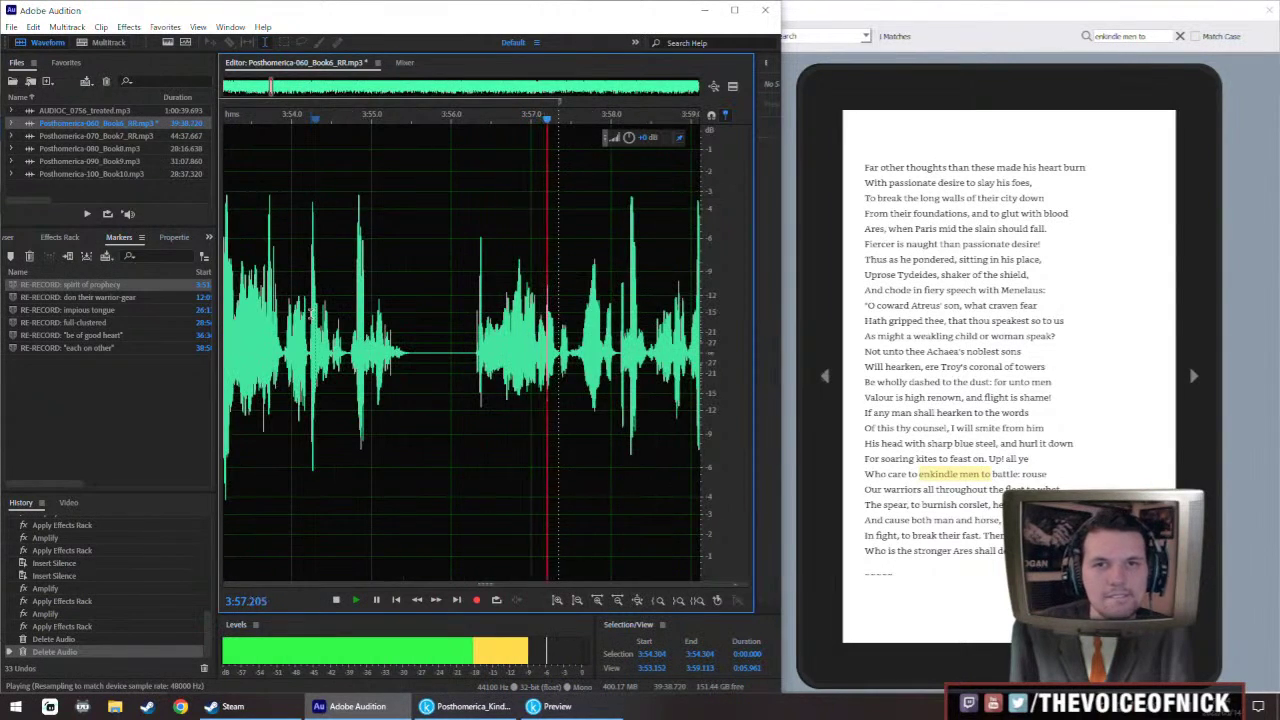
Listen to the passage leading up to the new take in context, from about 3:34.6
click(291, 335)
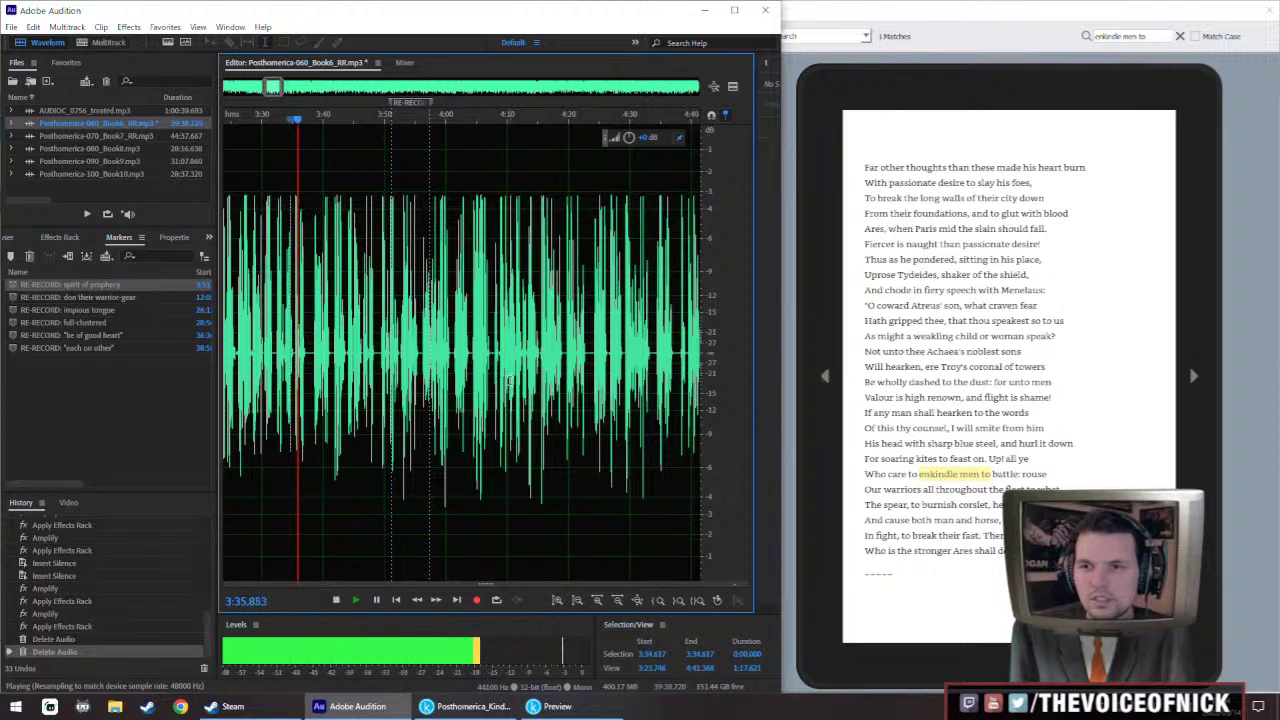
scroll(509, 381, down, 5)
scroll(509, 381, up, 5)
scroll(512, 378, down, 5)
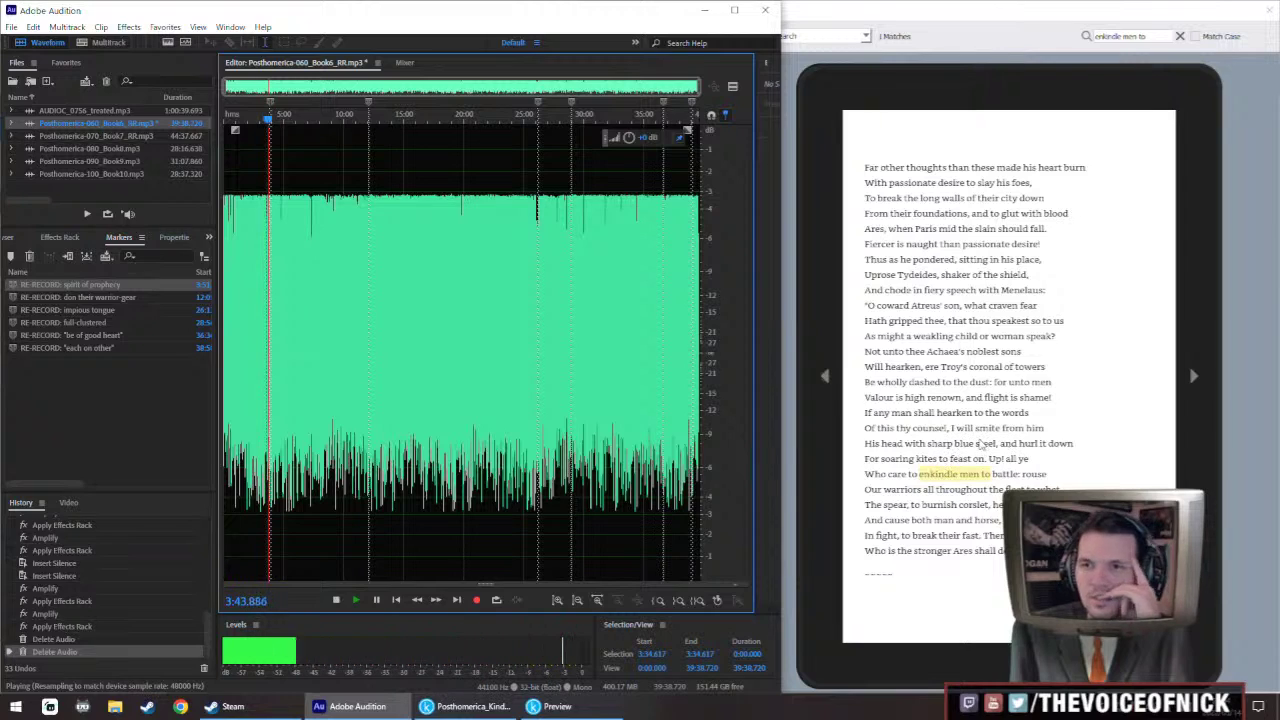
key(space)
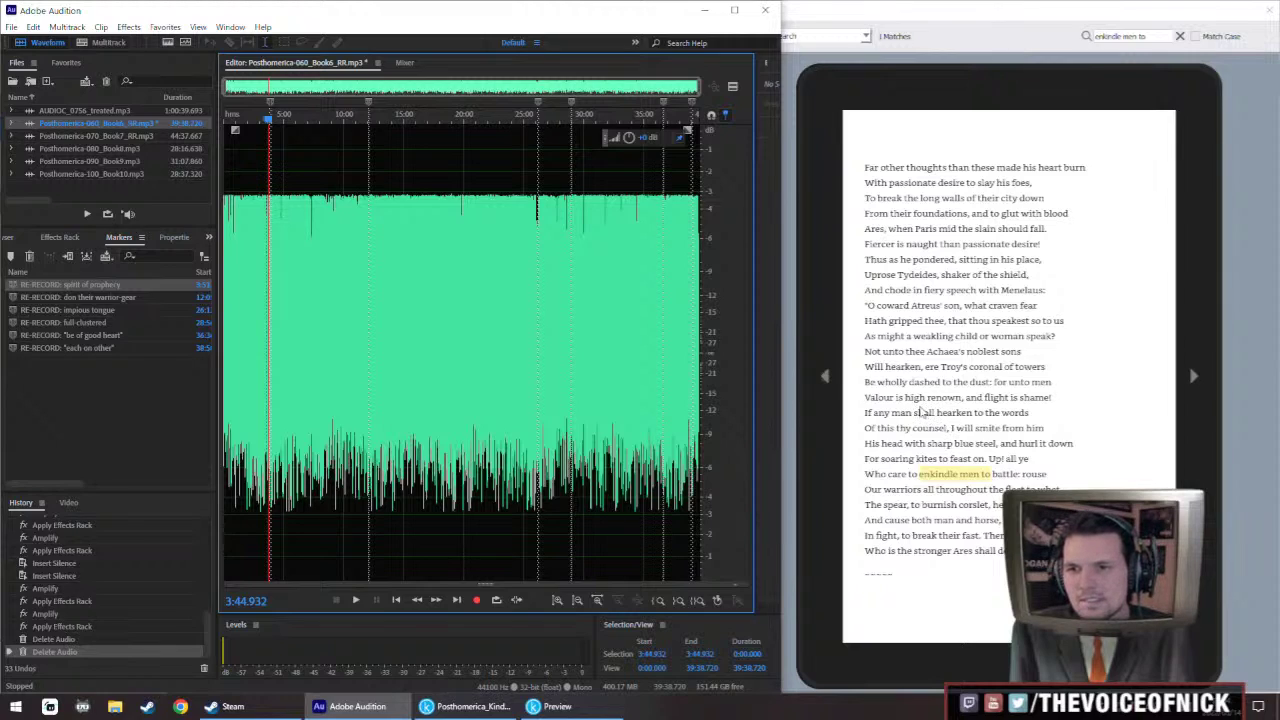
key(space)
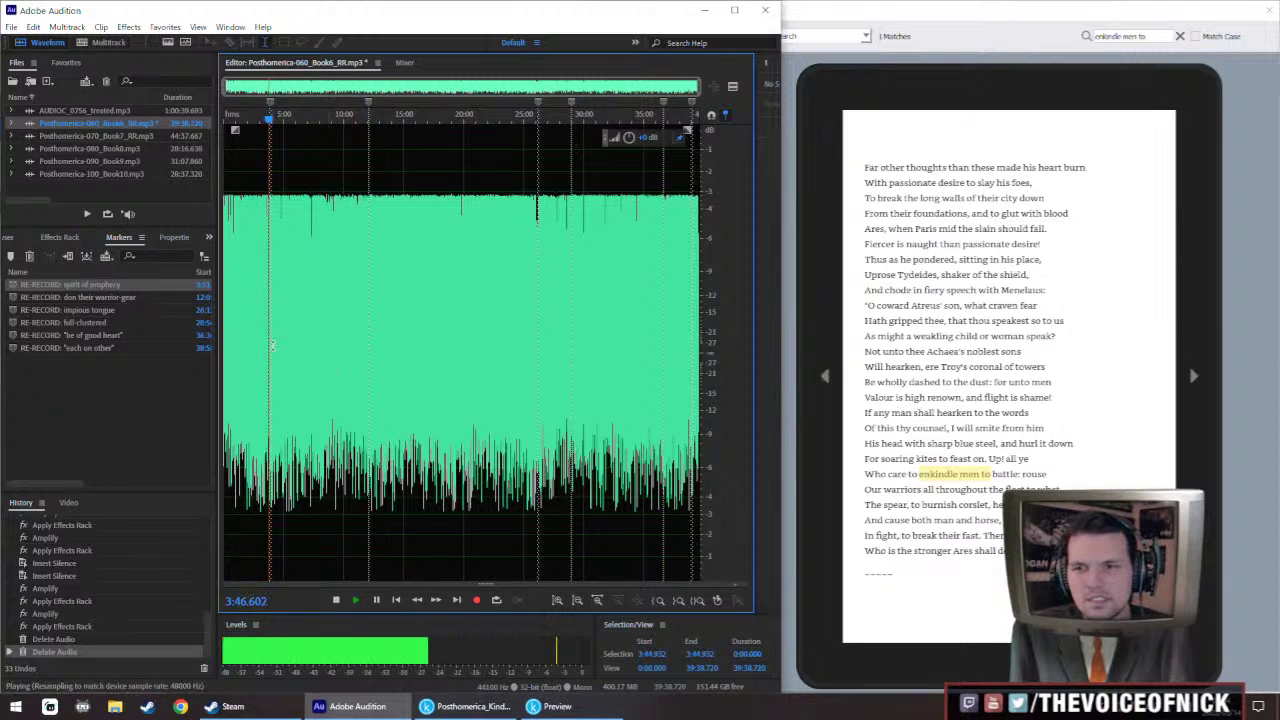
scroll(309, 362, up, 5)
scroll(309, 362, up, 2)
key(space)
scroll(375, 355, up, 2)
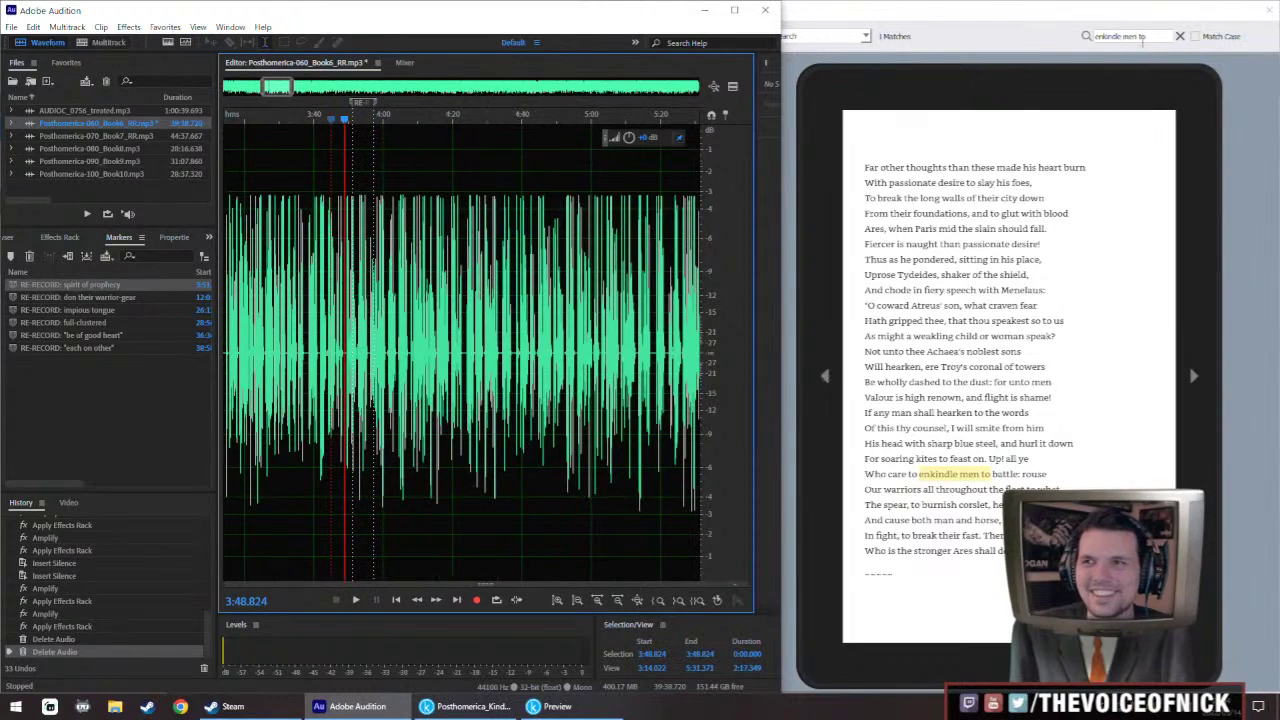
Switch to the book Preview window and search the text for "ye know"
click(1070, 45)
text(ye kn)
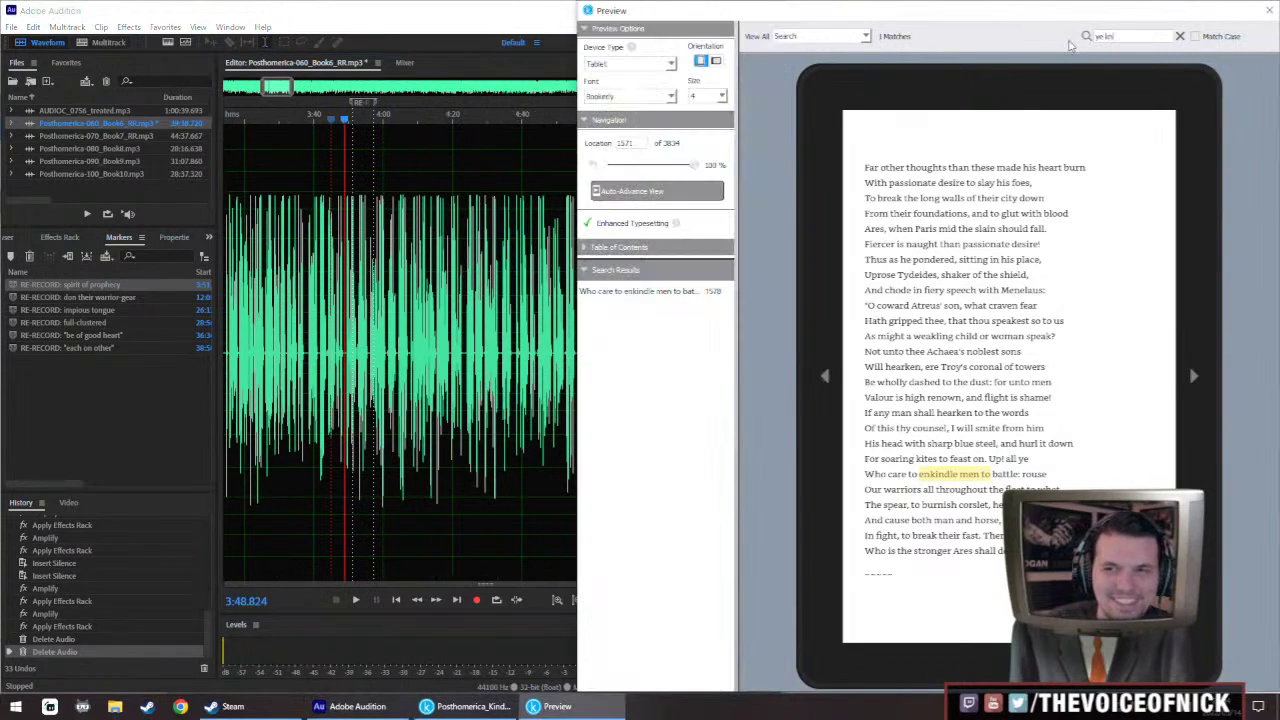
text(ow)
key(Return)
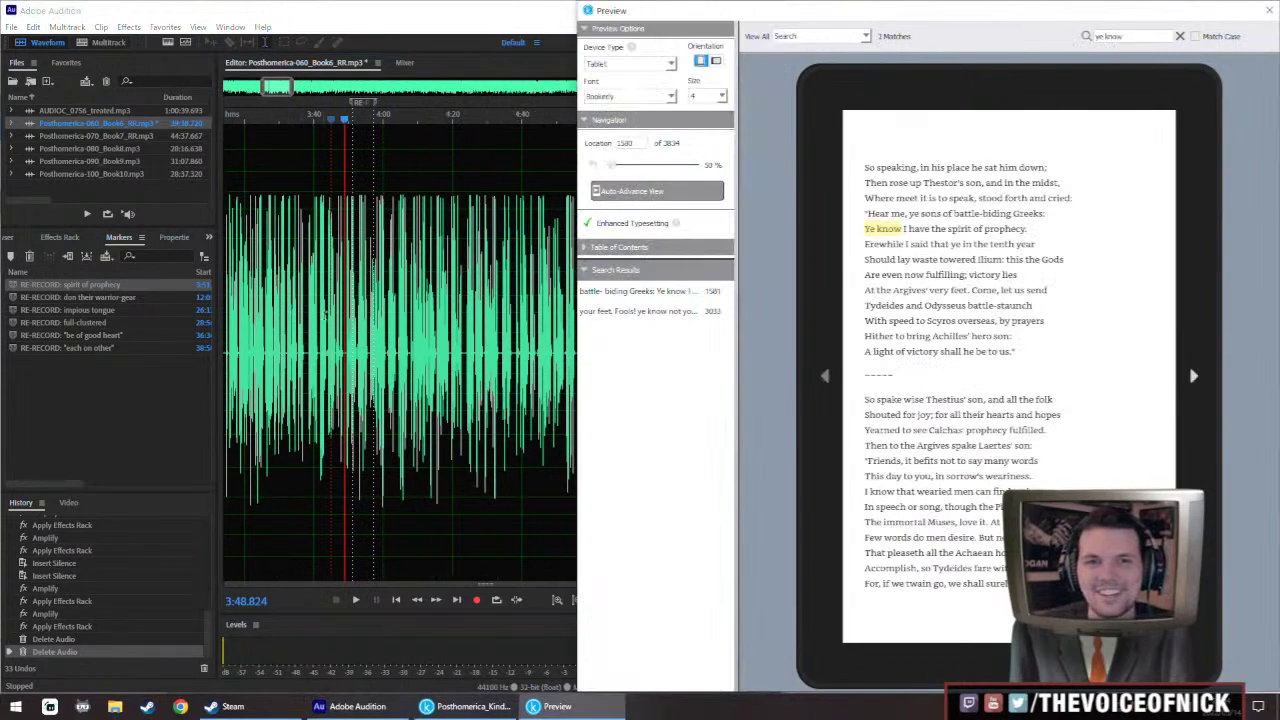
Switch back to Adobe Audition and play from about 3:37 through the new take while following the text
key(alt+Tab)
click(314, 320)
key(space)
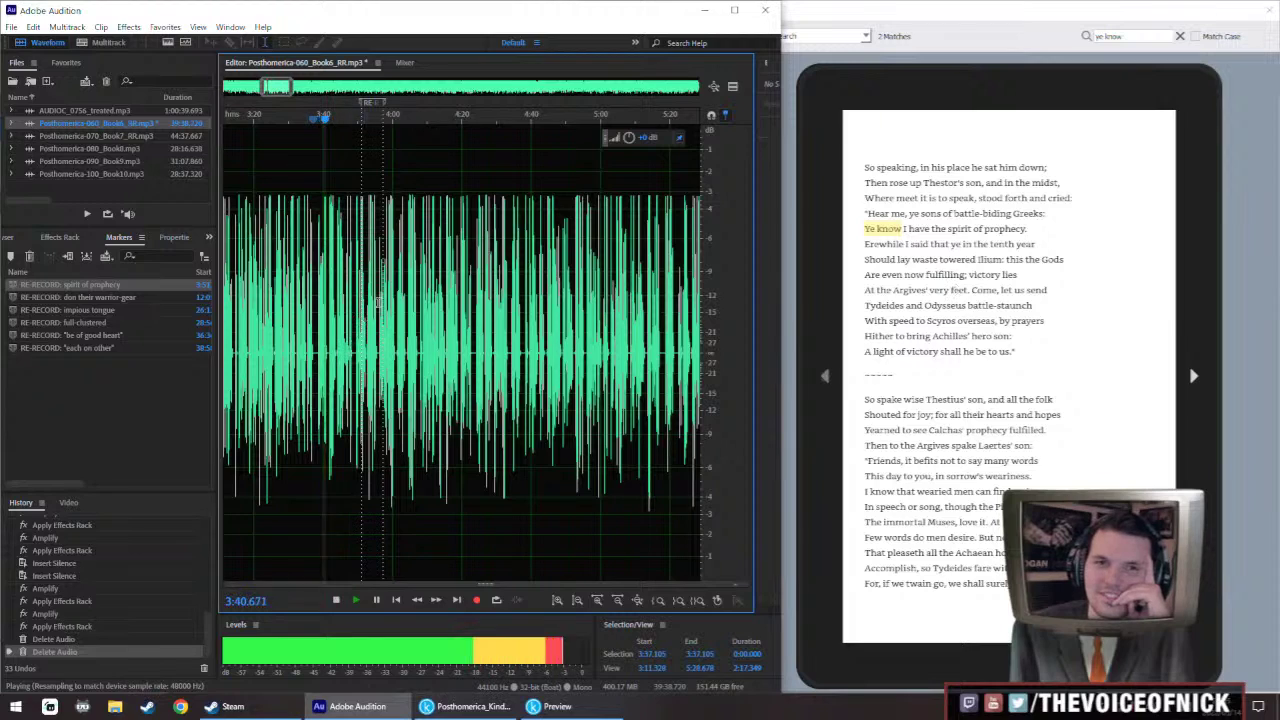
key(backslash)
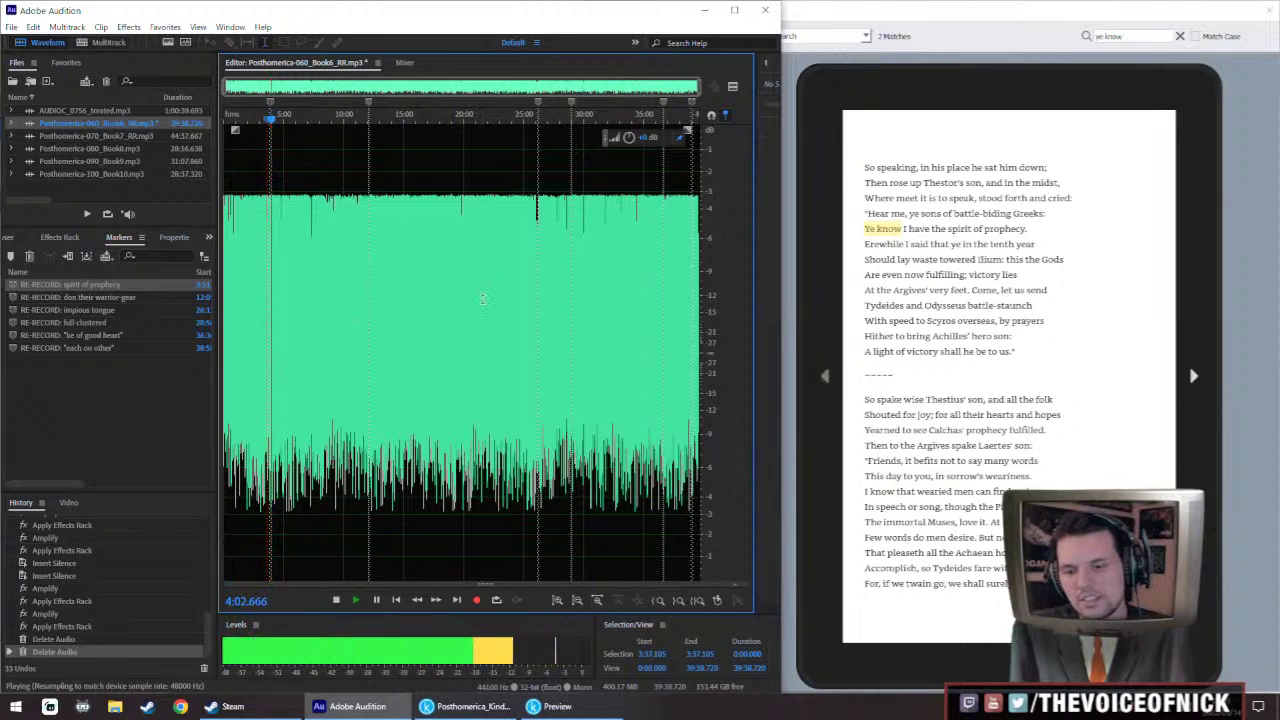
Stop playback and delete the "RE-RECORD: spirit of prophecy" marker
scroll(483, 298, up, 5)
key(space)
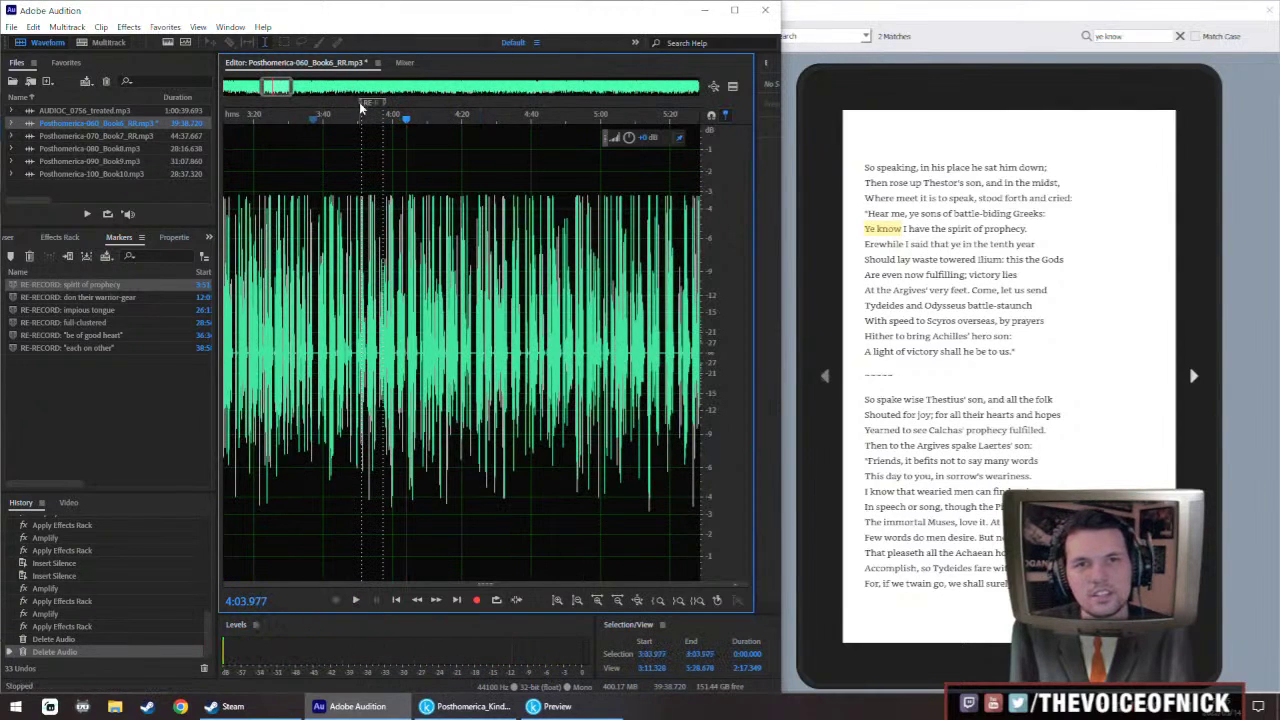
right_click(361, 106)
click(410, 122)
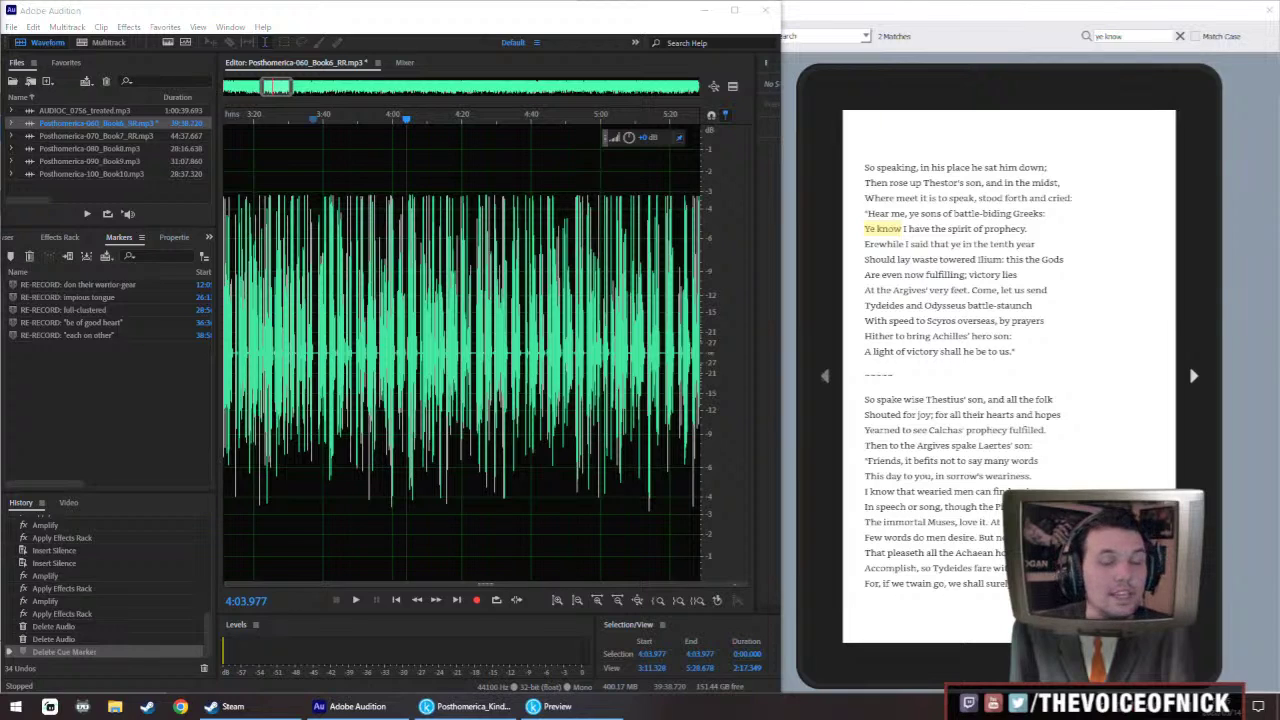
Locate the "RE-RECORD: don their warrior-gear" marker and listen to the passage from about 12:02
scroll(421, 262, down, 8)
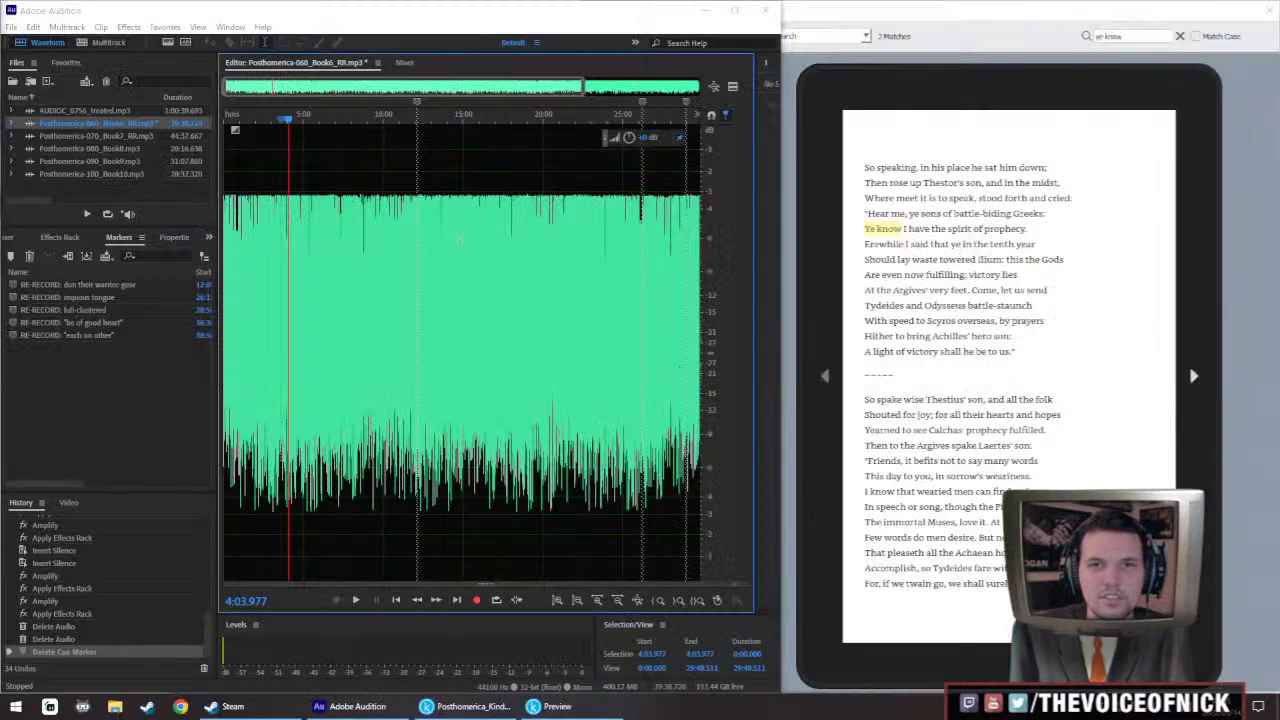
scroll(414, 251, up, 10)
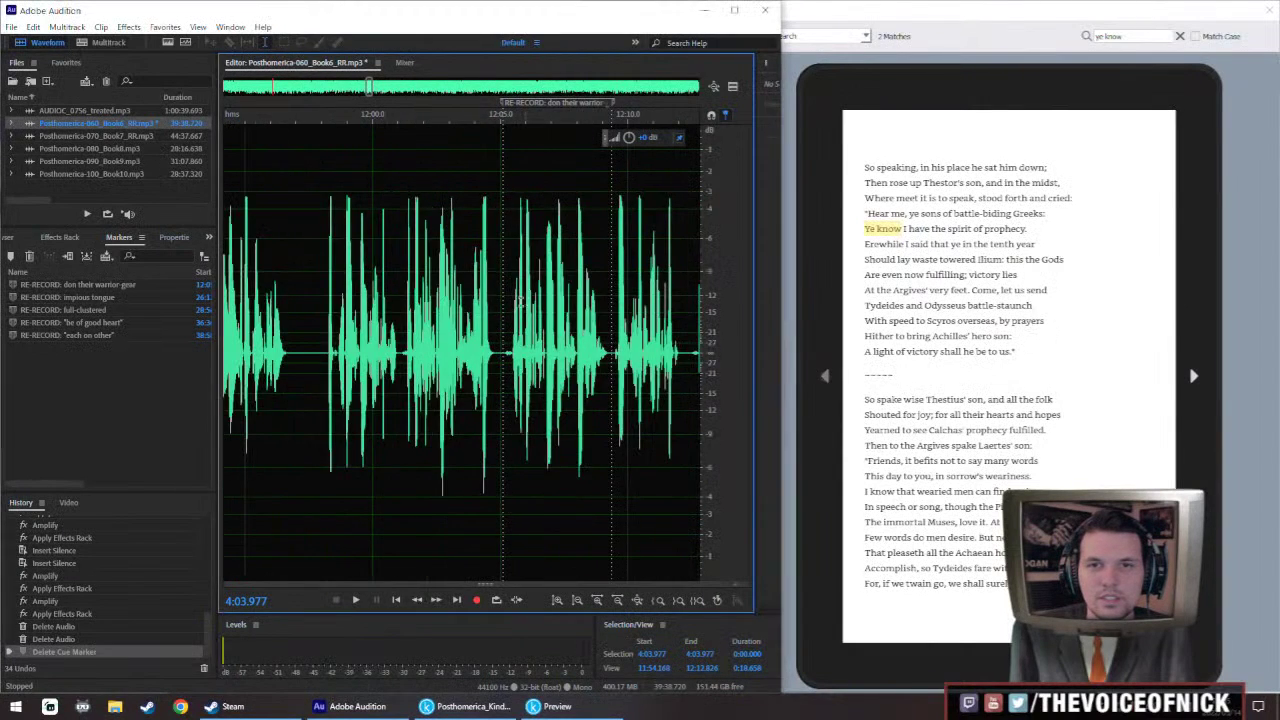
scroll(398, 302, up, 3)
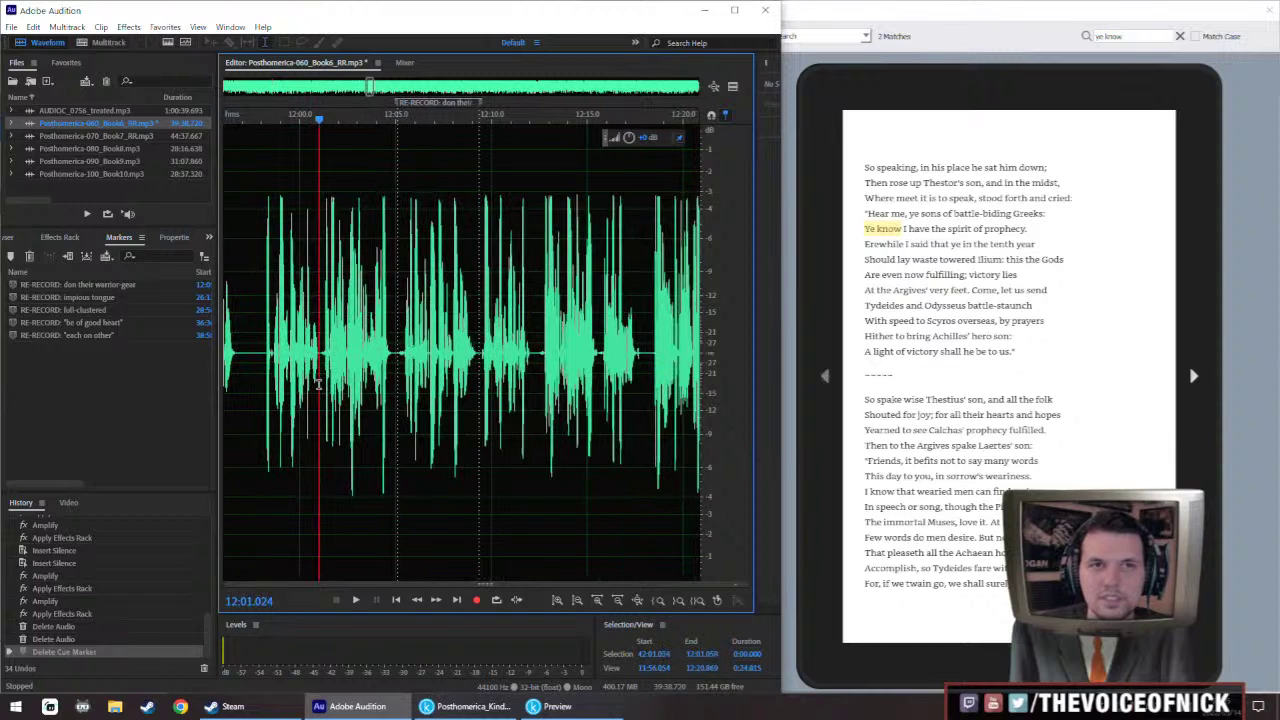
click(360, 342)
click(371, 316)
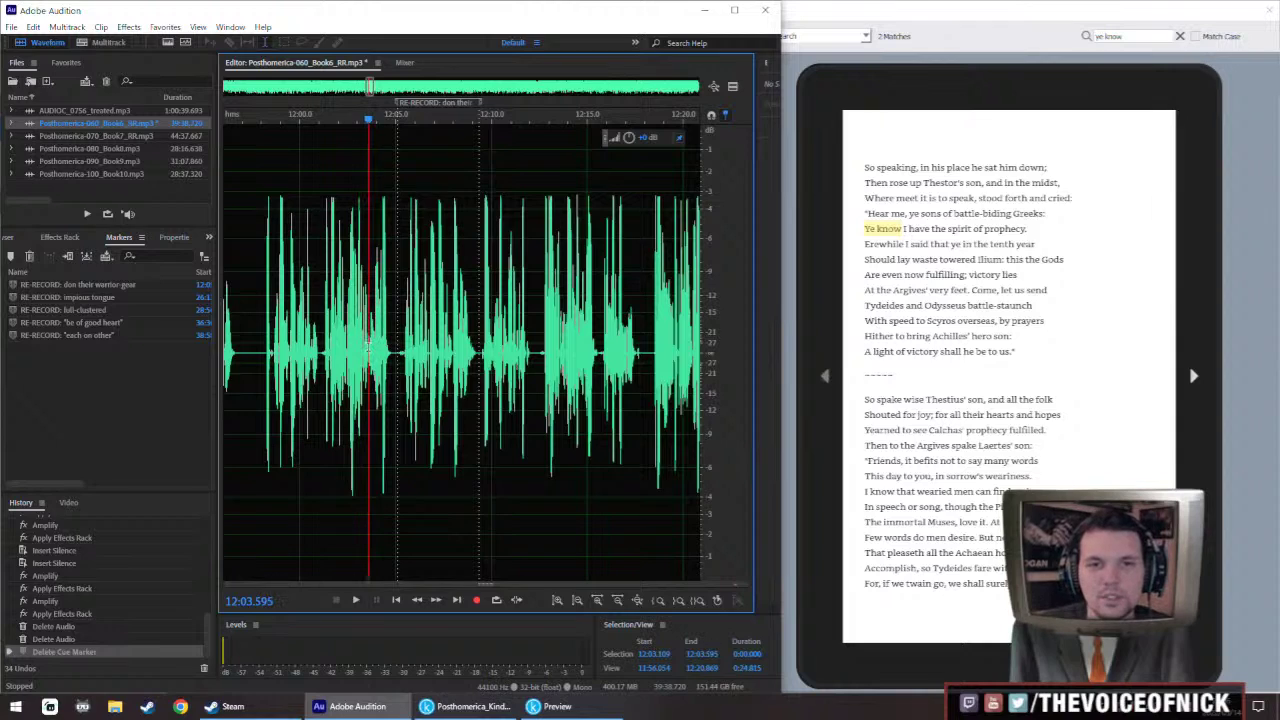
drag(369, 345, 390, 345)
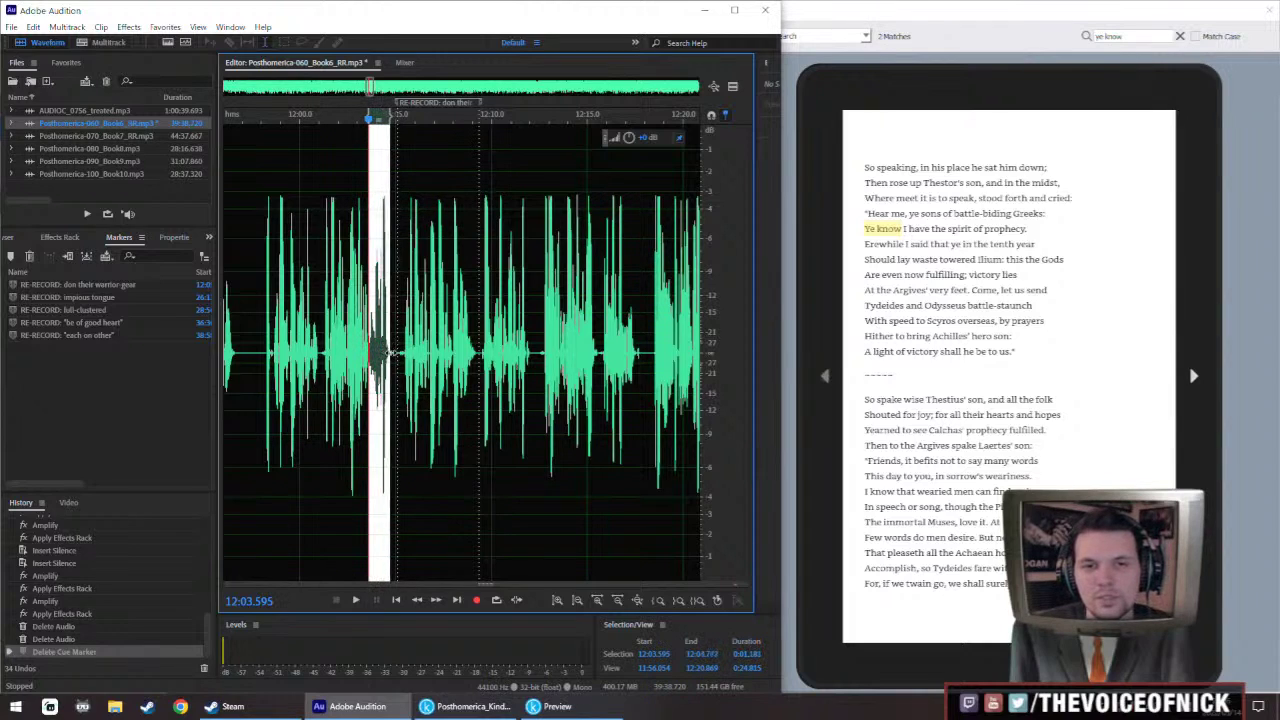
click(395, 365)
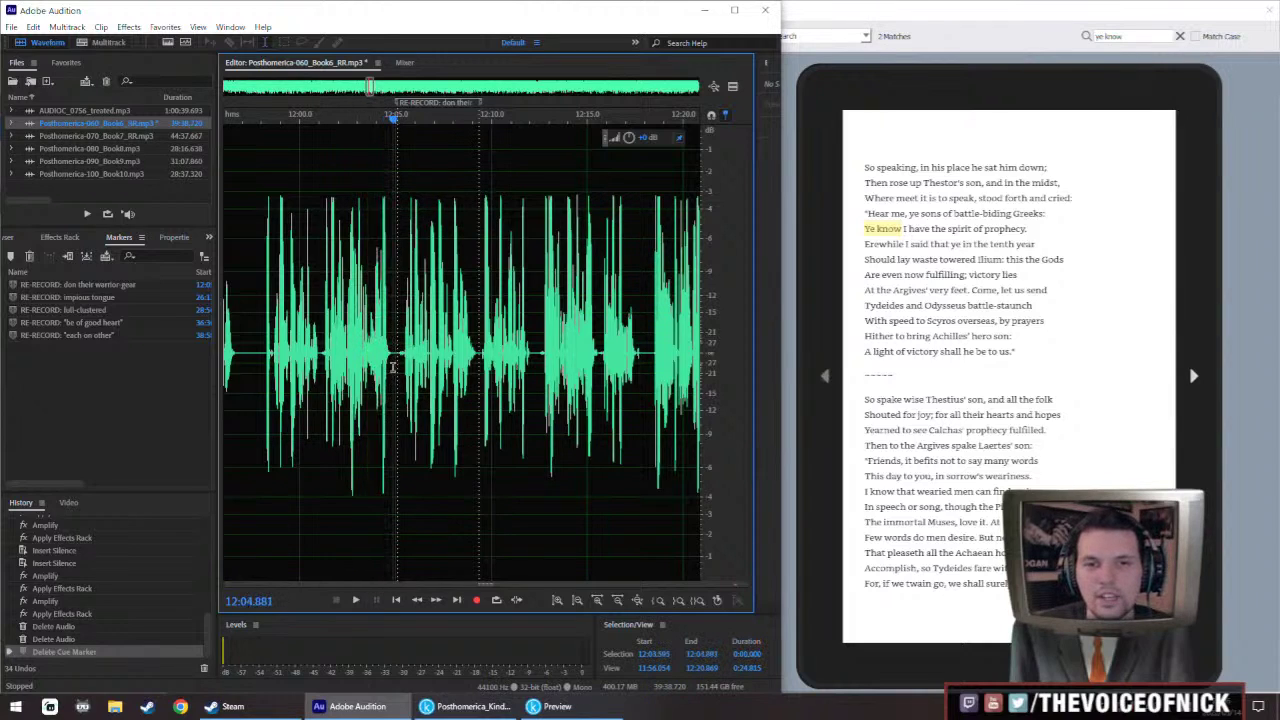
click(335, 340)
key(space)
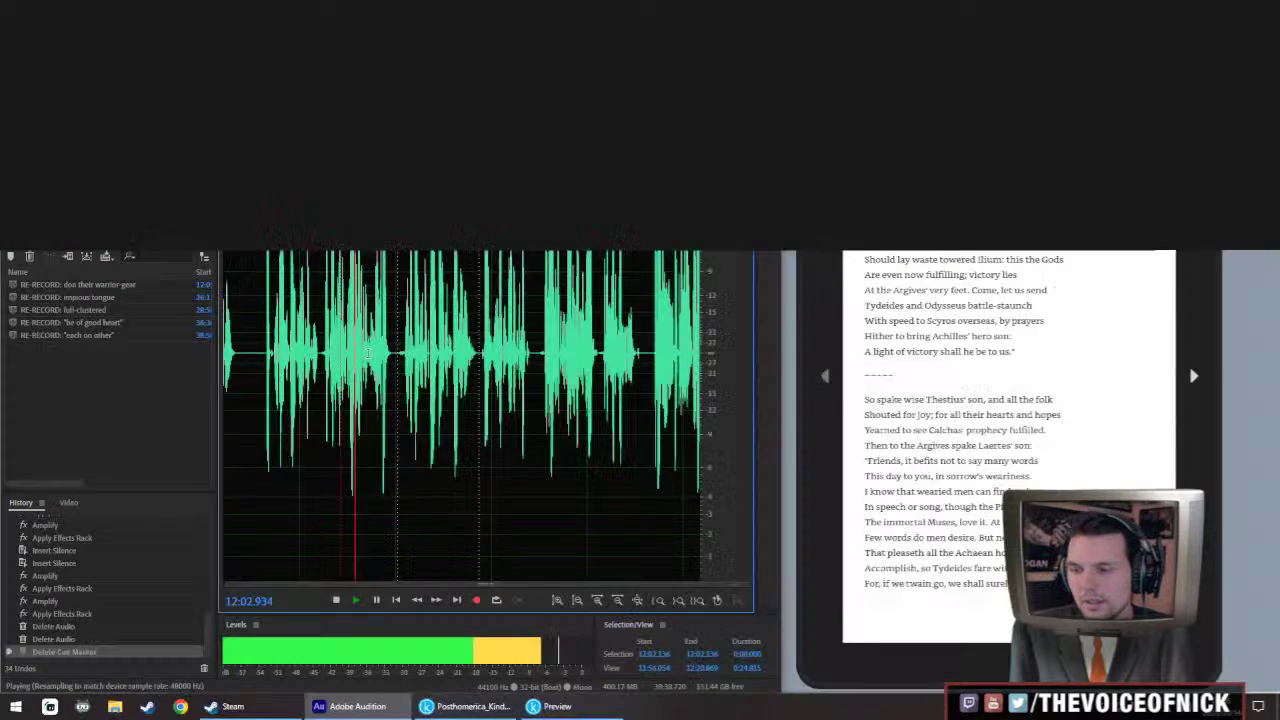
key(equal)
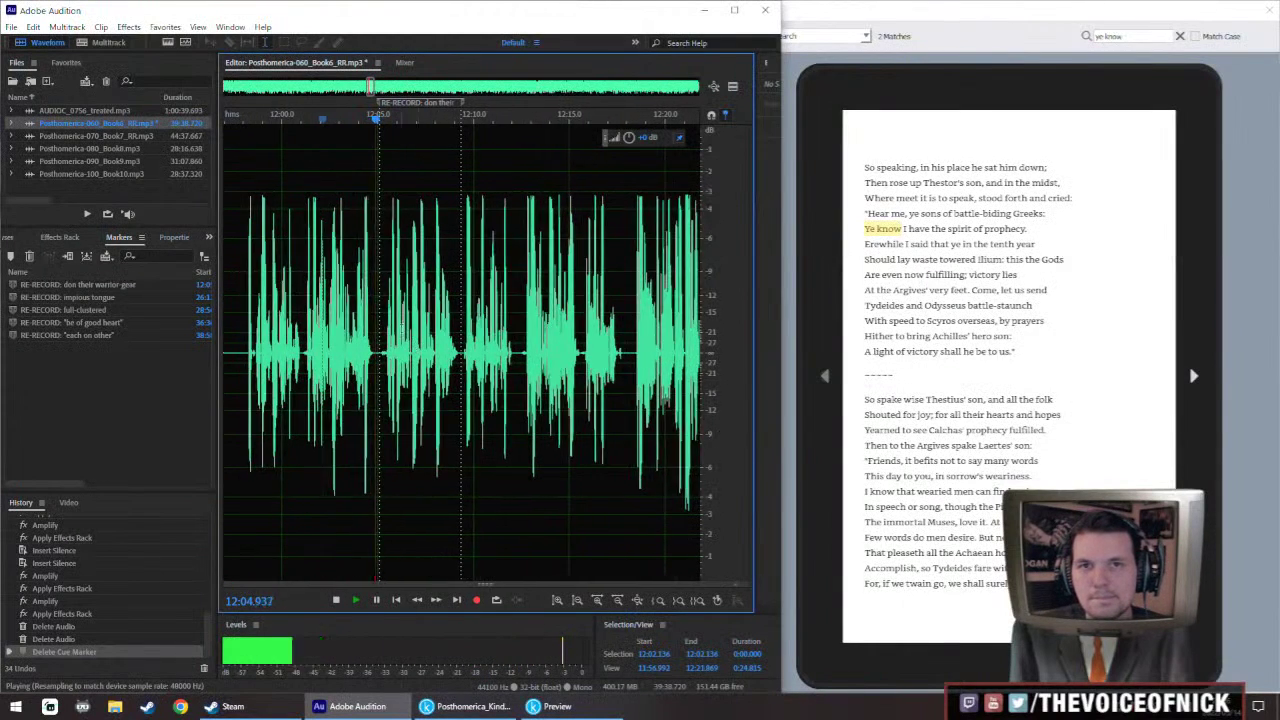
Open AUDIOC_0756_treated.mp3 and audition the takes between about 3:41 and 4:06 to find the "don their warrior-gear" retake
double_click(110, 111)
scroll(622, 344, right, 5)
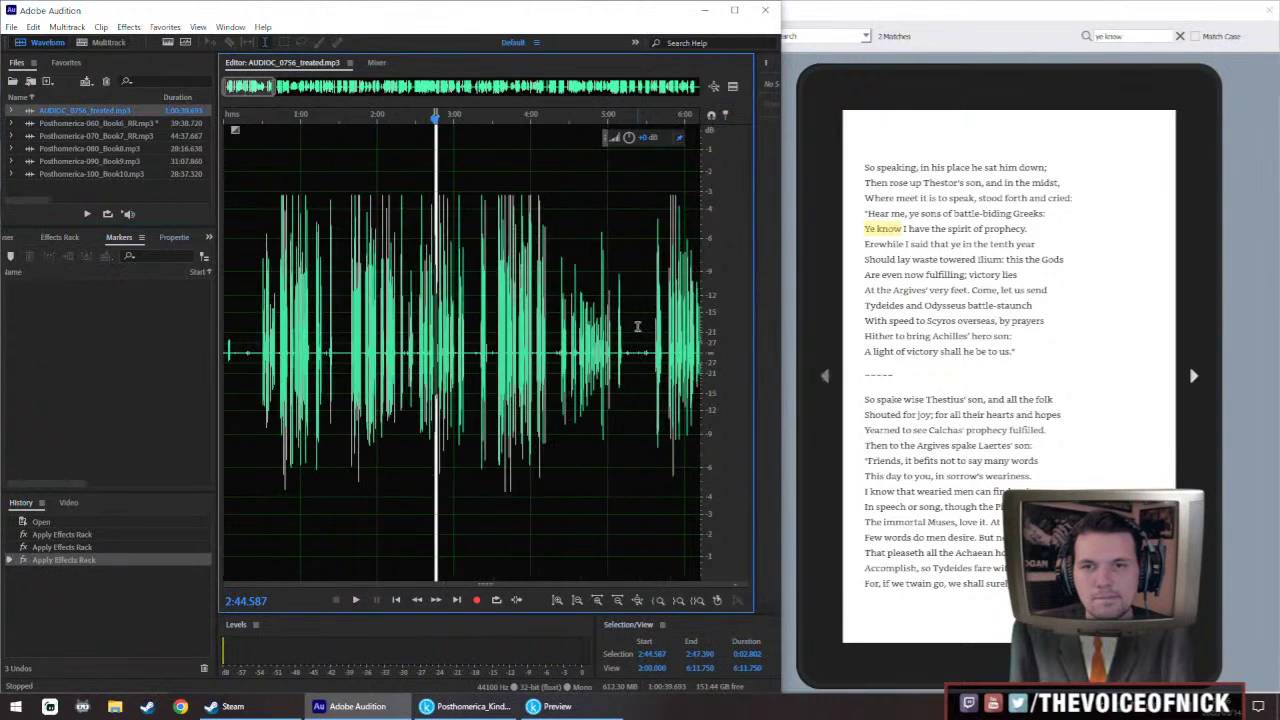
click(422, 365)
key(space)
scroll(410, 350, up, 3)
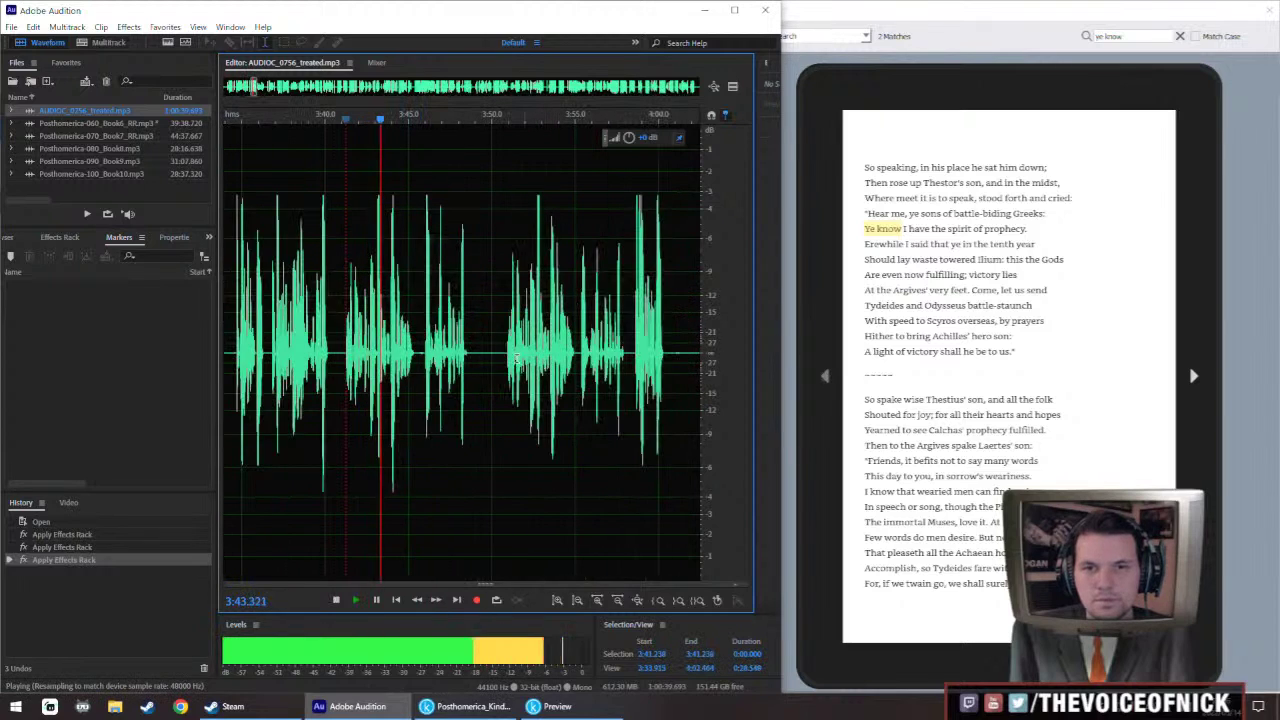
click(506, 345)
scroll(589, 341, down, 8)
scroll(589, 341, right, 2)
click(598, 358)
scroll(610, 360, right, 2)
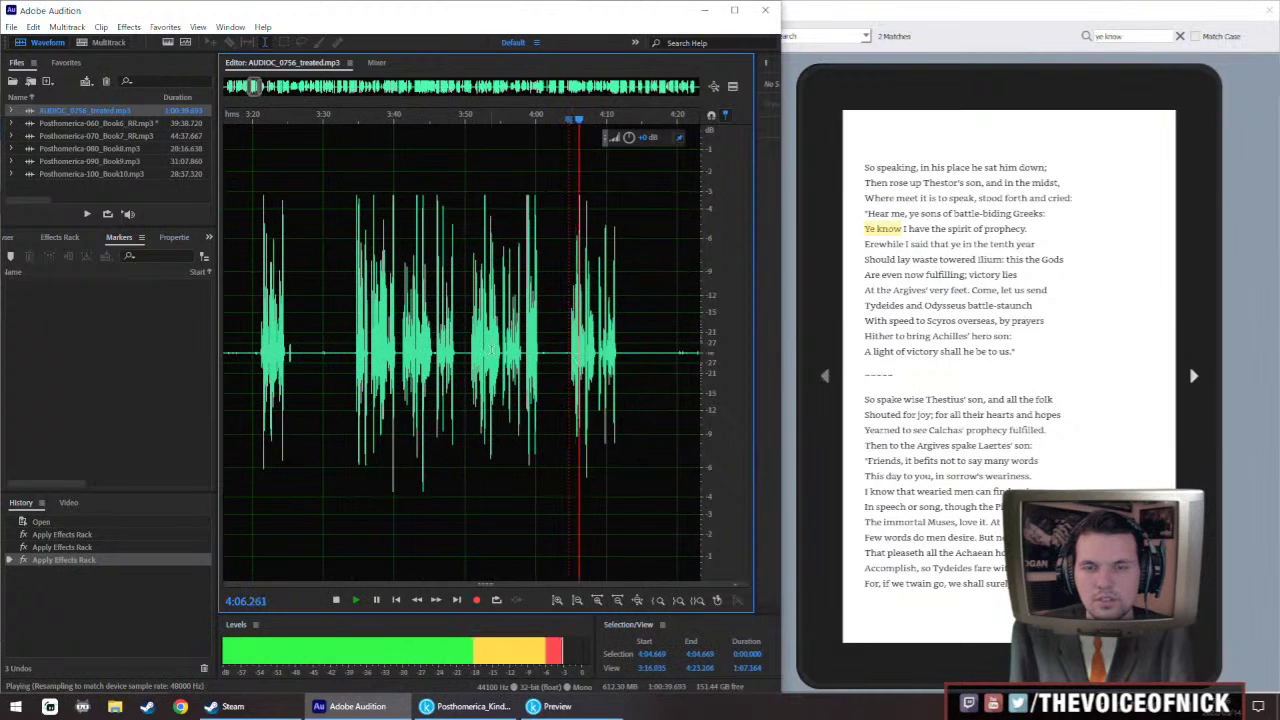
scroll(580, 355, right, 4)
click(399, 345)
scroll(395, 342, up, 4)
scroll(390, 345, up, 2)
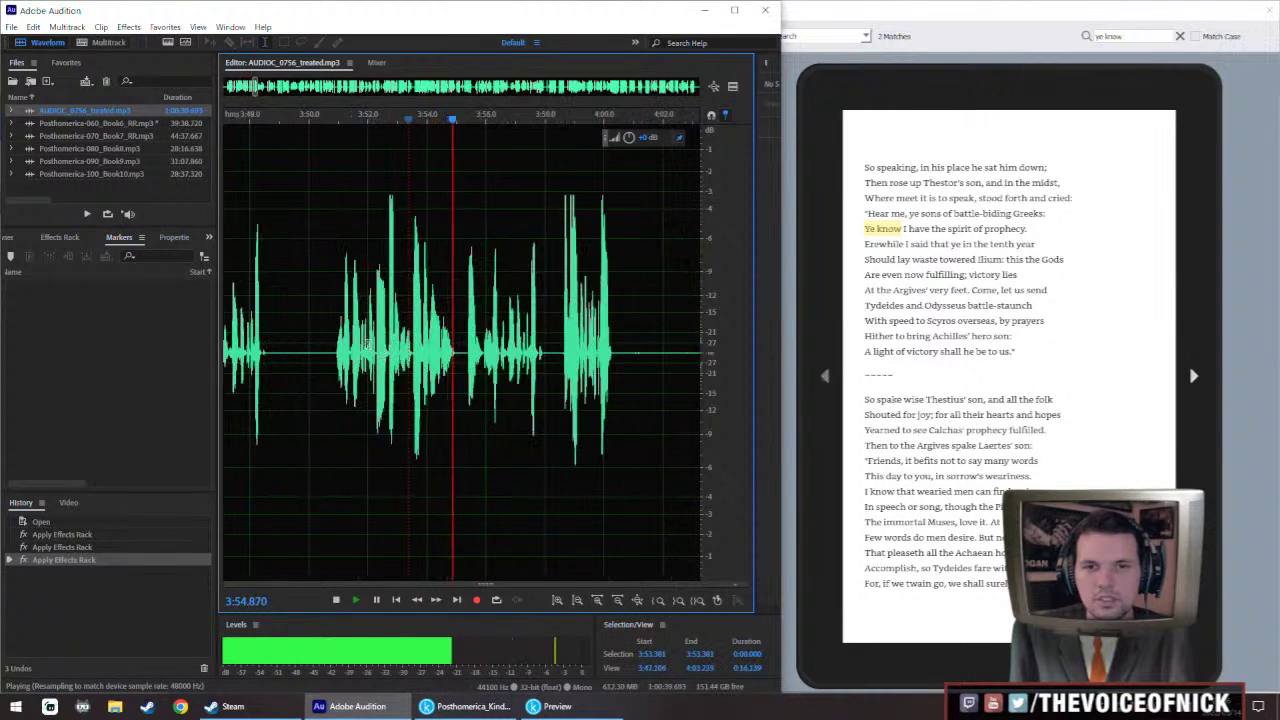
Copy the retake from about 3:52.2, roughly 2.7 seconds long, and return to the Book 6 file
click(367, 356)
scroll(370, 357, up, 3)
key(space)
drag(374, 357, 563, 405)
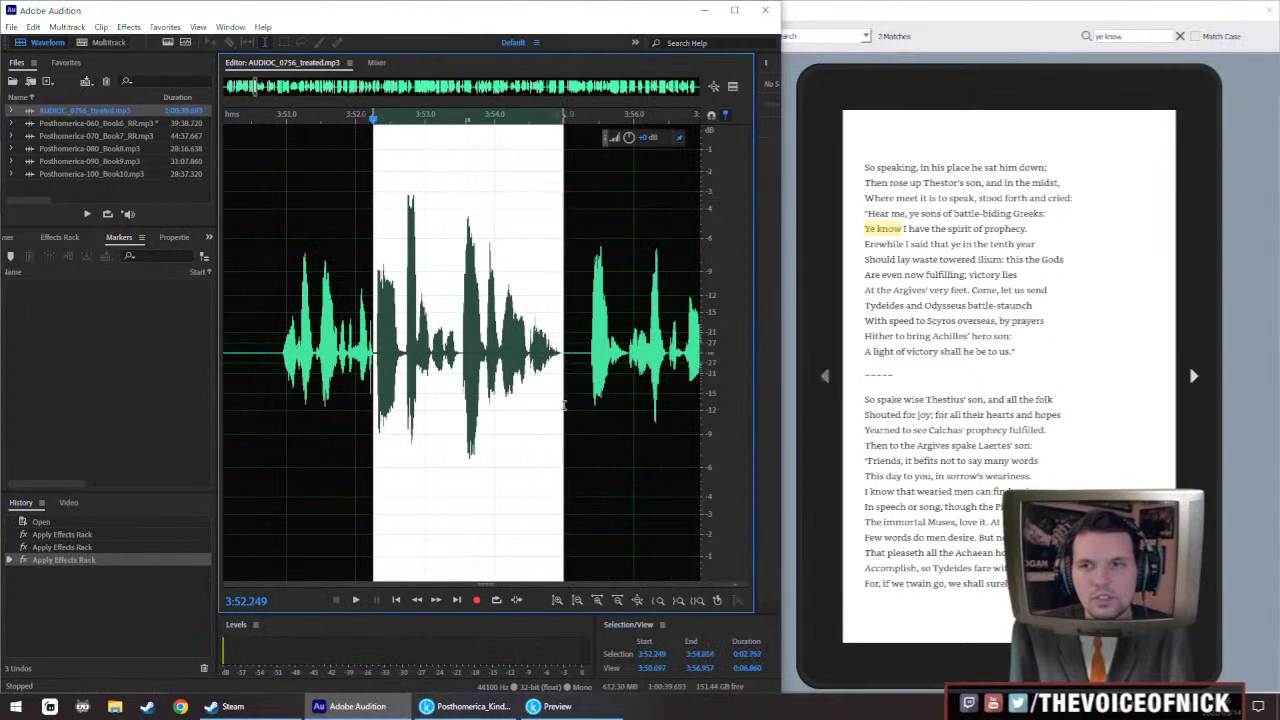
double_click(93, 123)
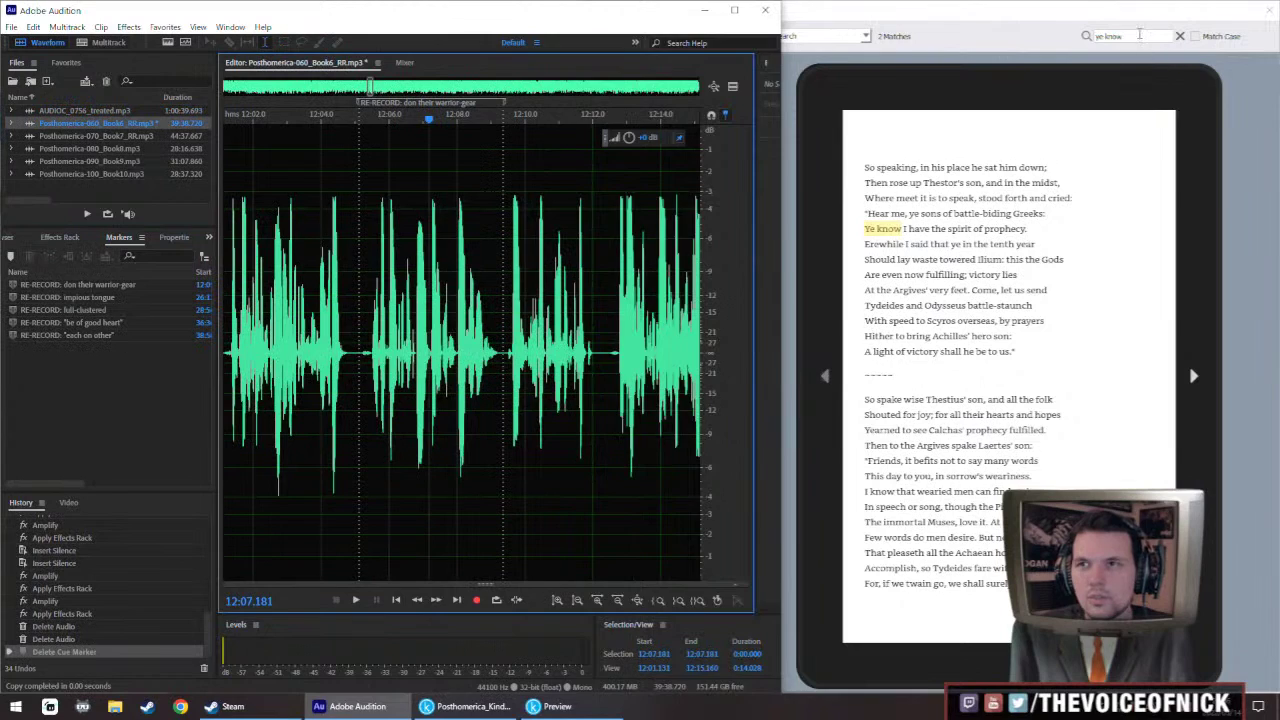
Search the book Preview window for "folk all battle", open the matching page, and switch back to Adobe Audition
click(1139, 34)
text(folk all battle)
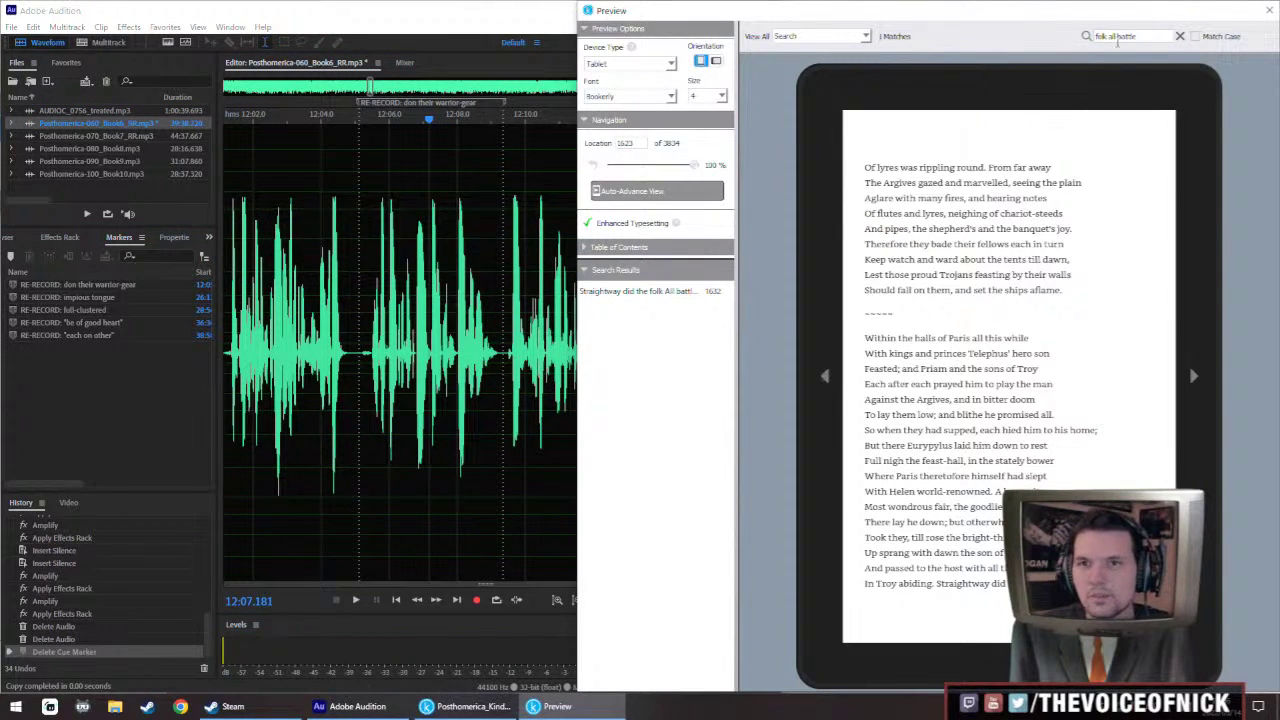
click(660, 291)
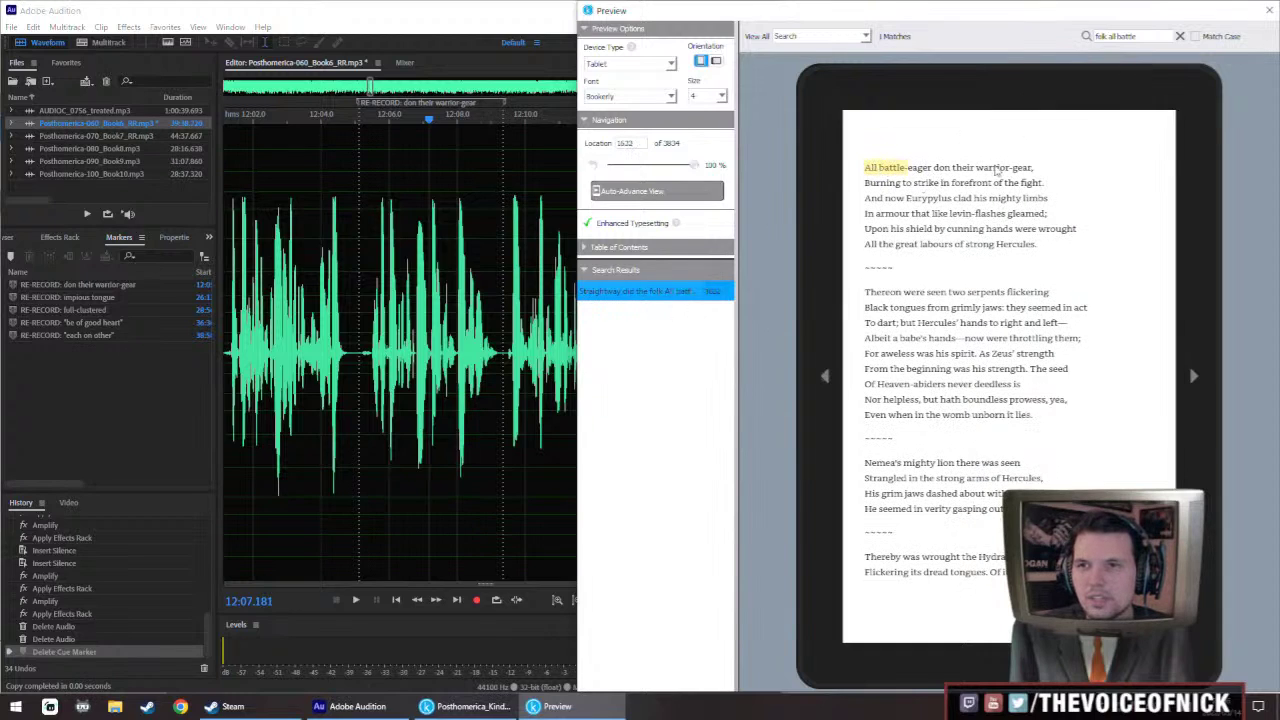
click(81, 124)
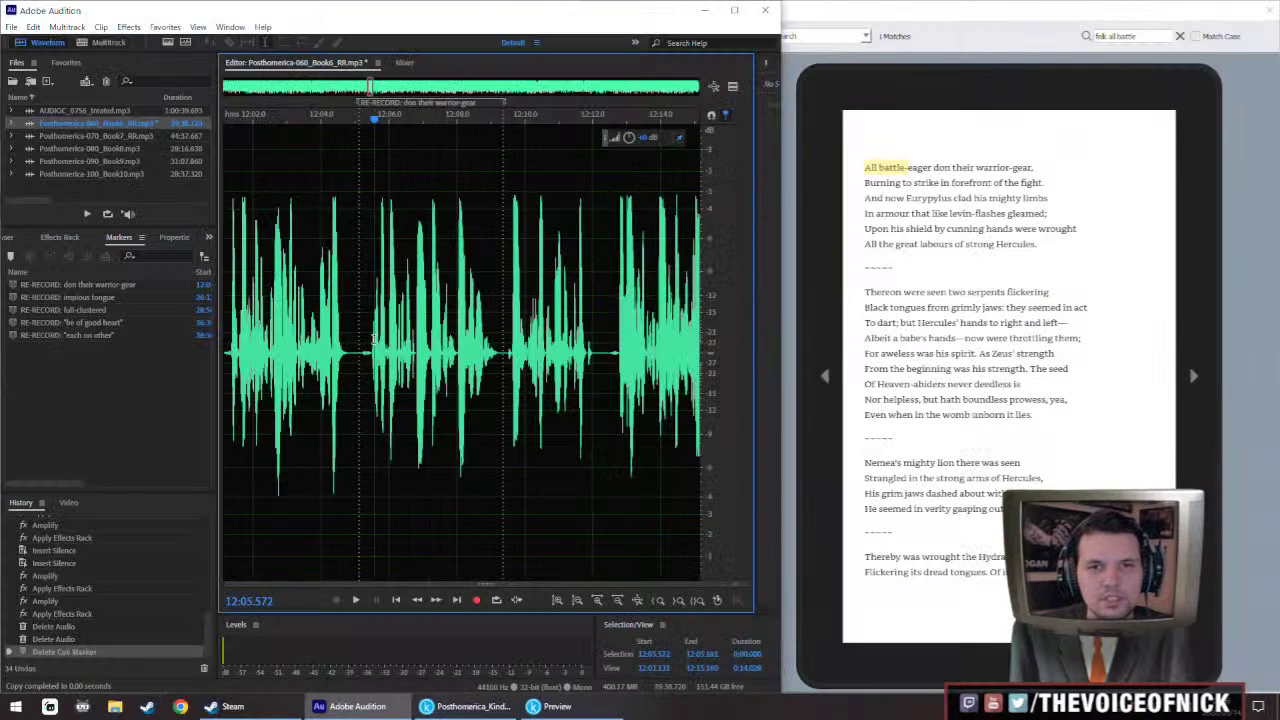
Play the original line to find the splice point and replace it from about 12:06.8 to its end with the copied take
click(374, 336)
key(space)
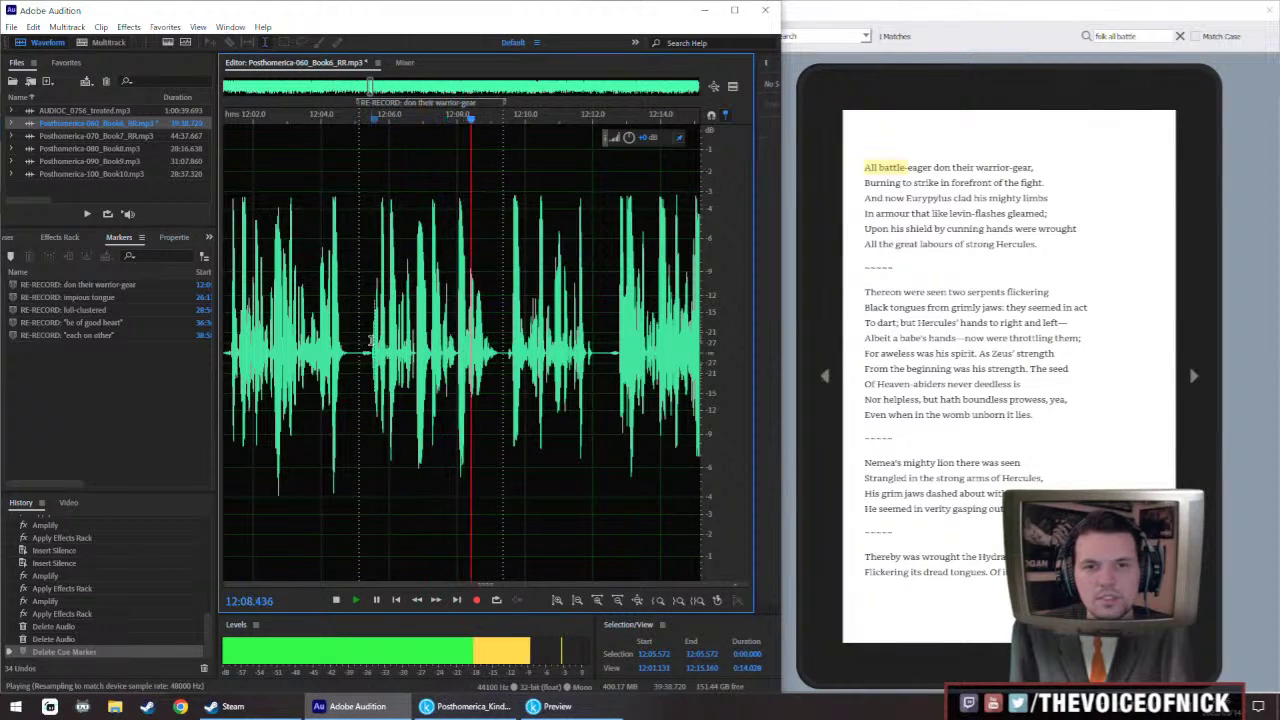
key(space)
drag(373, 340, 498, 335)
click(393, 330)
key(space)
scroll(400, 345, up, 3)
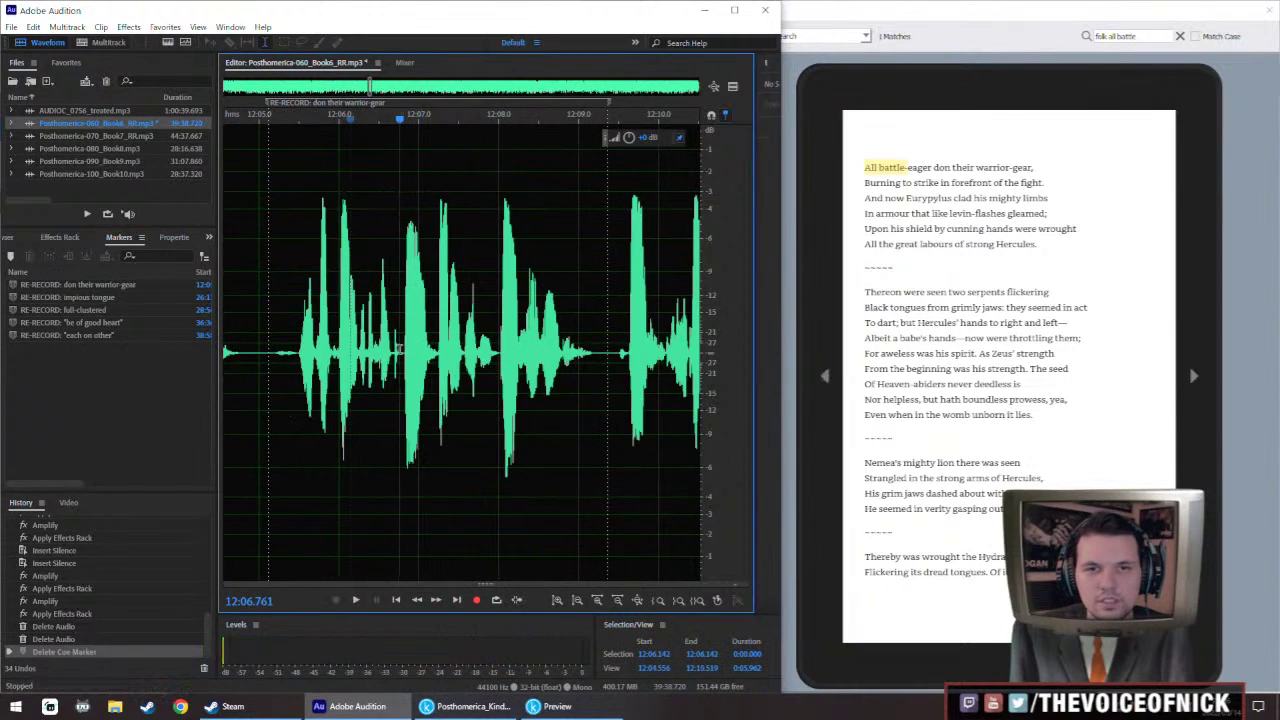
drag(400, 355, 598, 355)
key(ctrl+v)
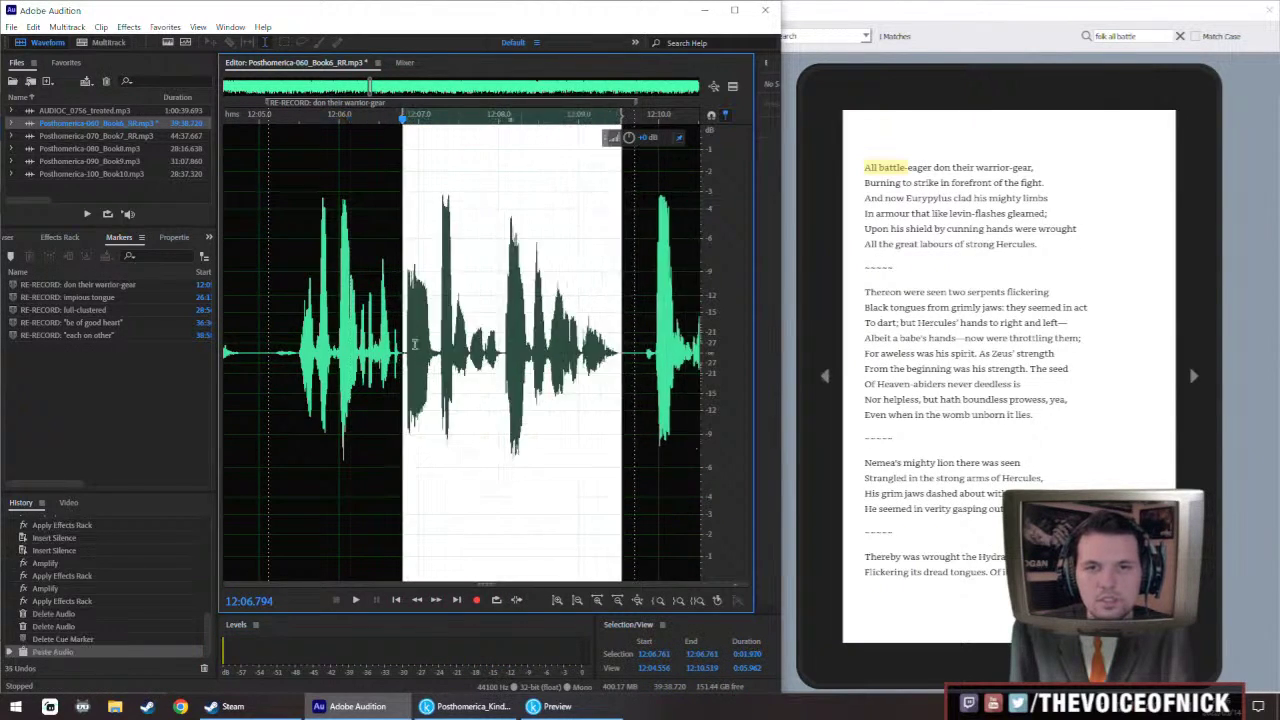
Listen to the splice, then adjust the pasted take's volume and reapply the effects rack to it
key(space)
scroll(316, 312, down, 1)
scroll(427, 307, down, 1)
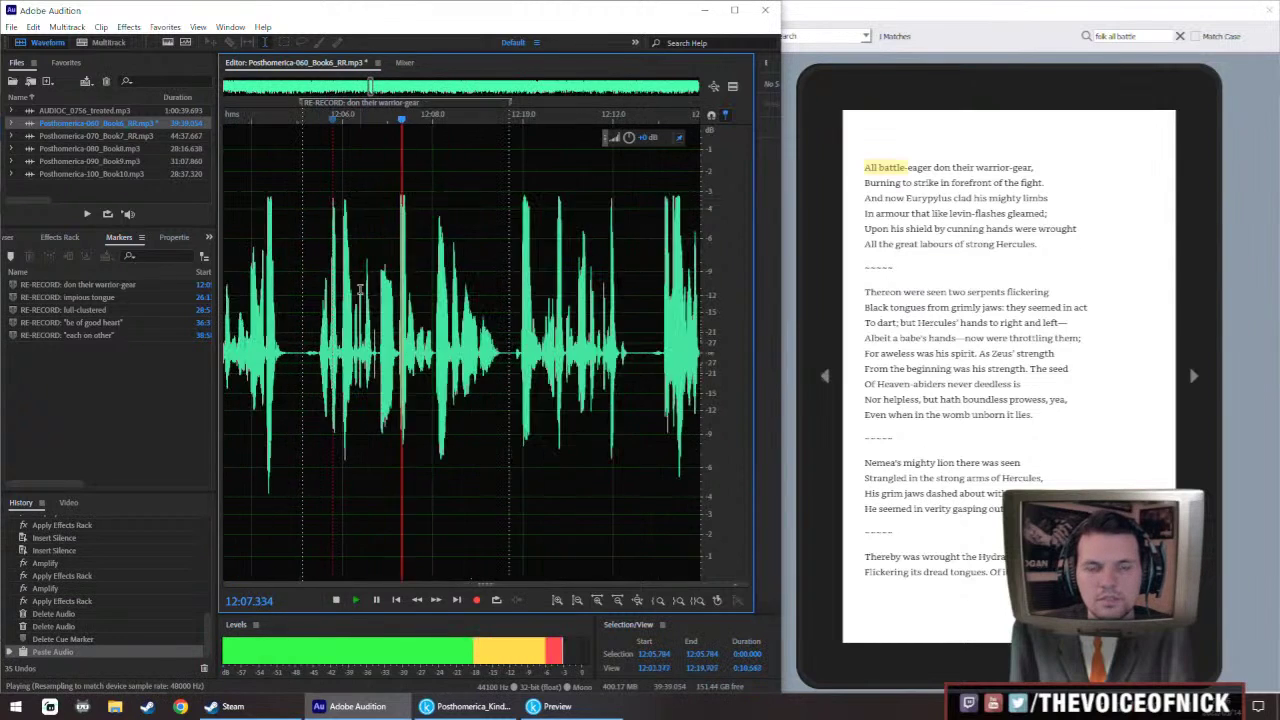
scroll(427, 310, up, 2)
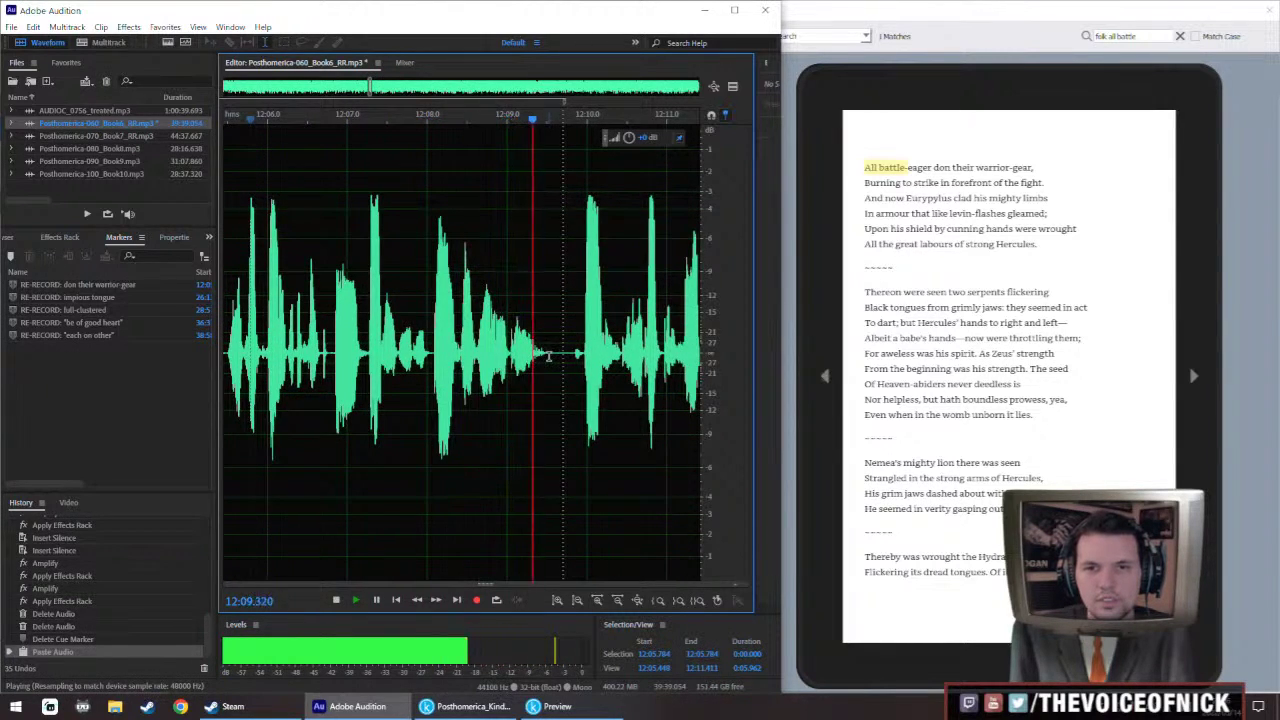
drag(548, 355, 331, 350)
drag(627, 140, 641, 137)
key(ctrl+r)
Delete the tiny sliver of audio just before the pasted take, from about 12:06.76 to 12:06.79
click(305, 345)
click(328, 357)
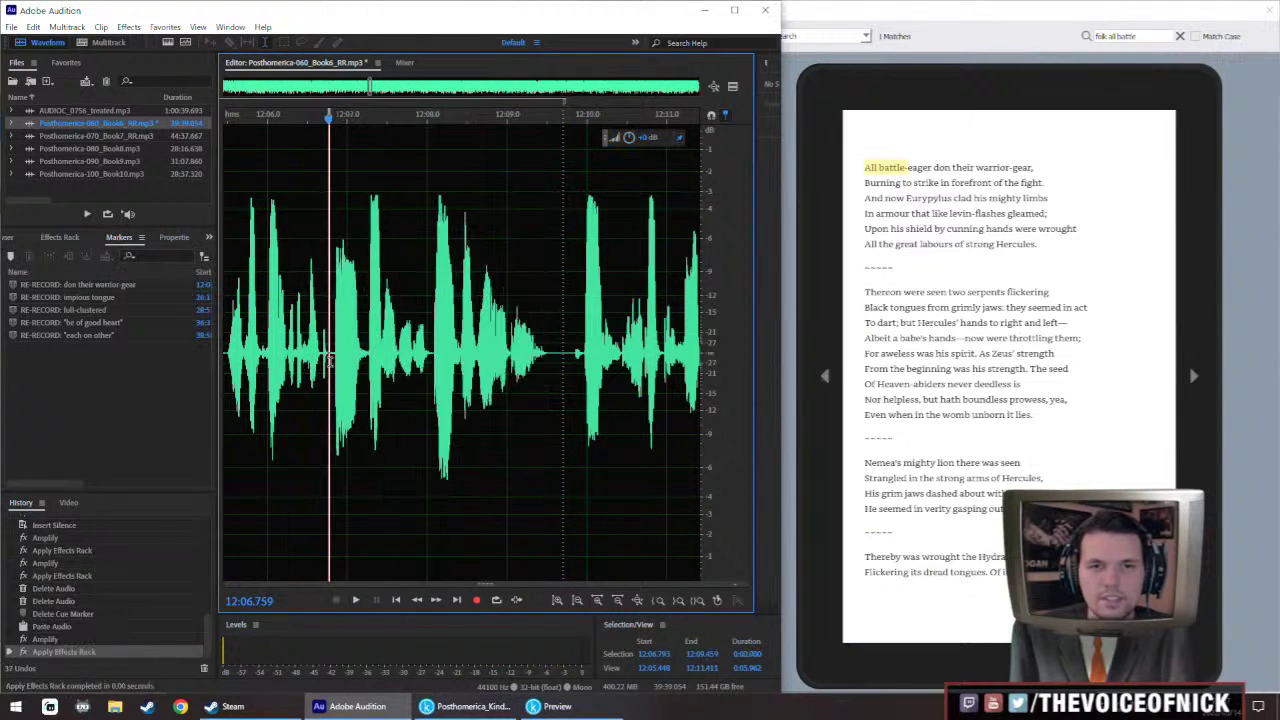
key(Delete)
Play the edited line in context from about 12:01.2 while following the book text in the preview
scroll(387, 305, down, 4)
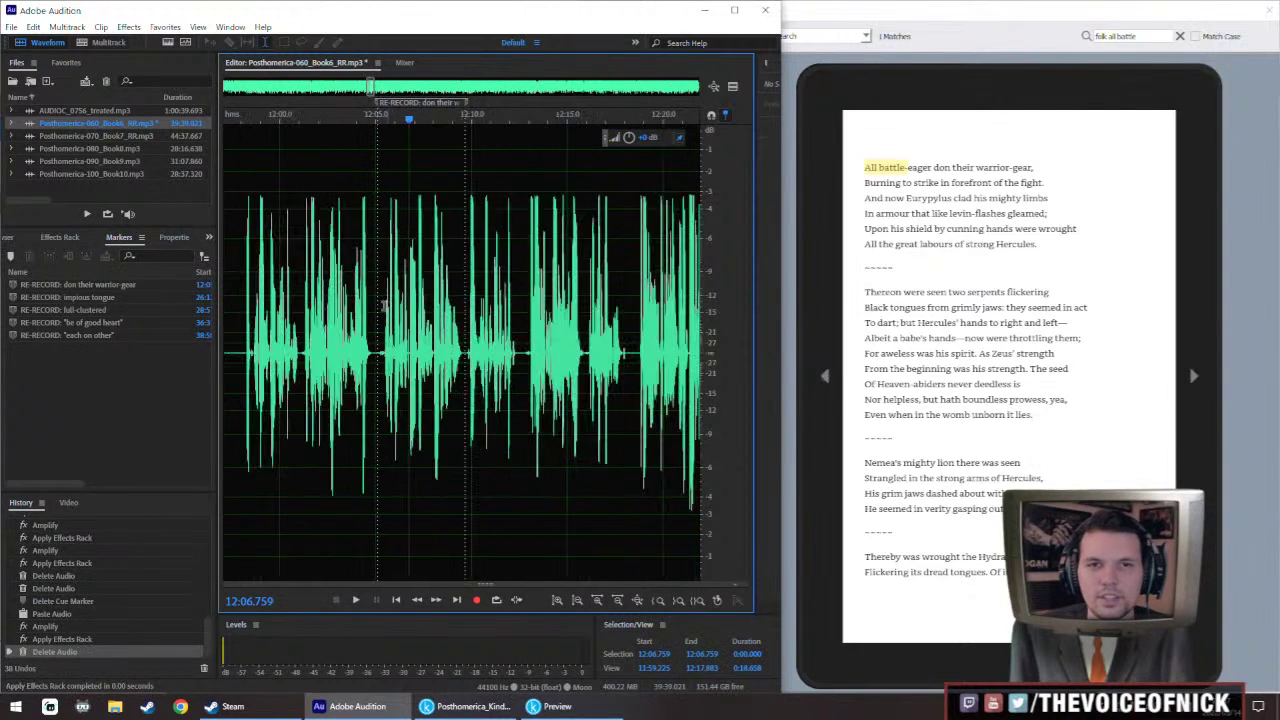
click(302, 359)
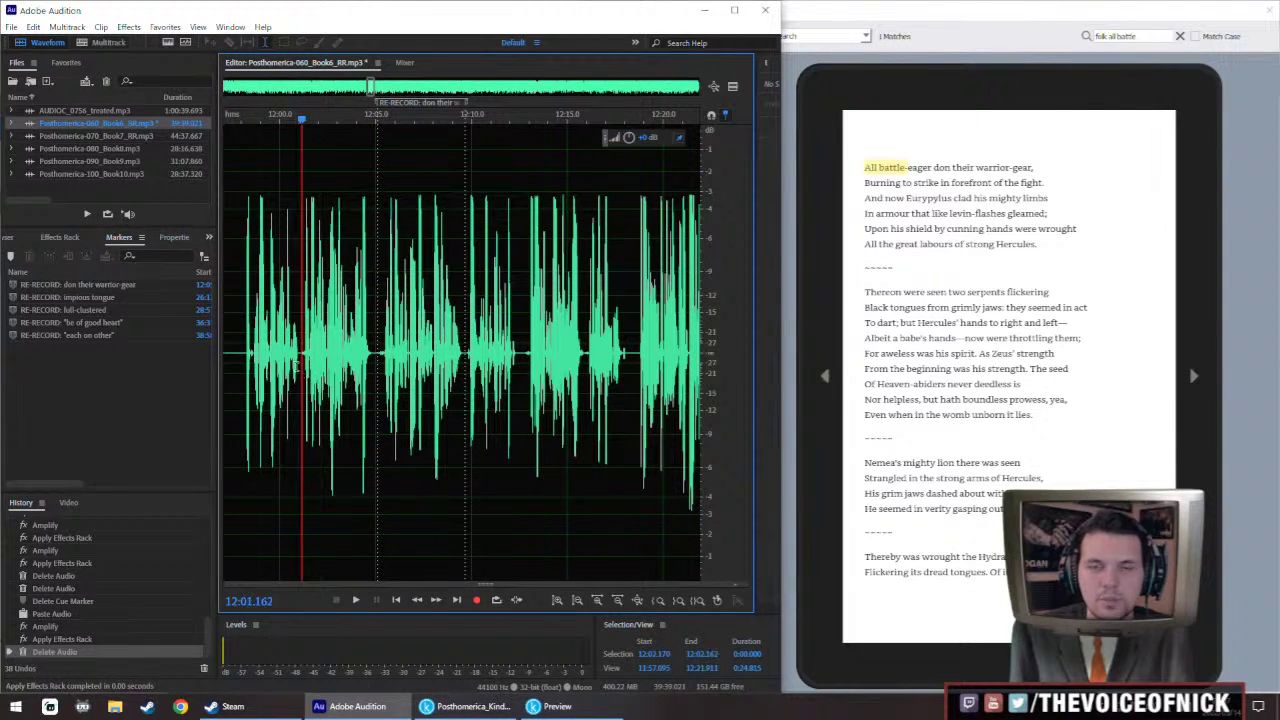
key(space)
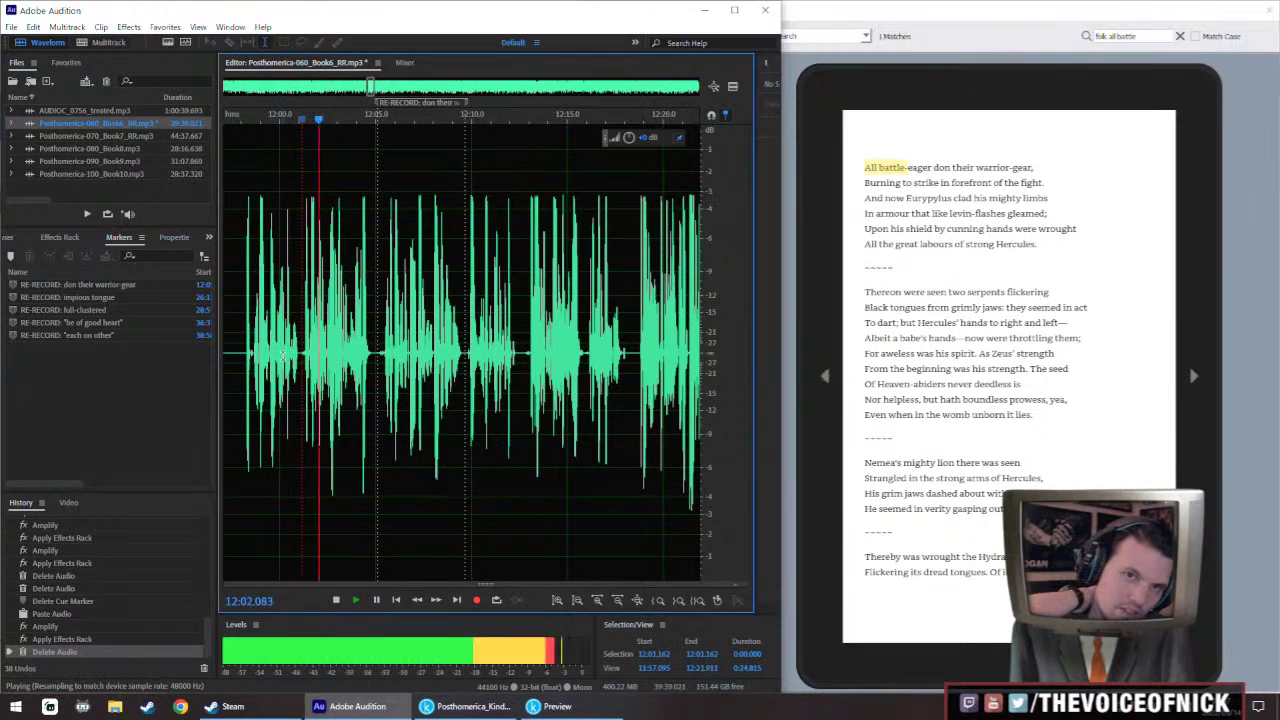
key(backslash)
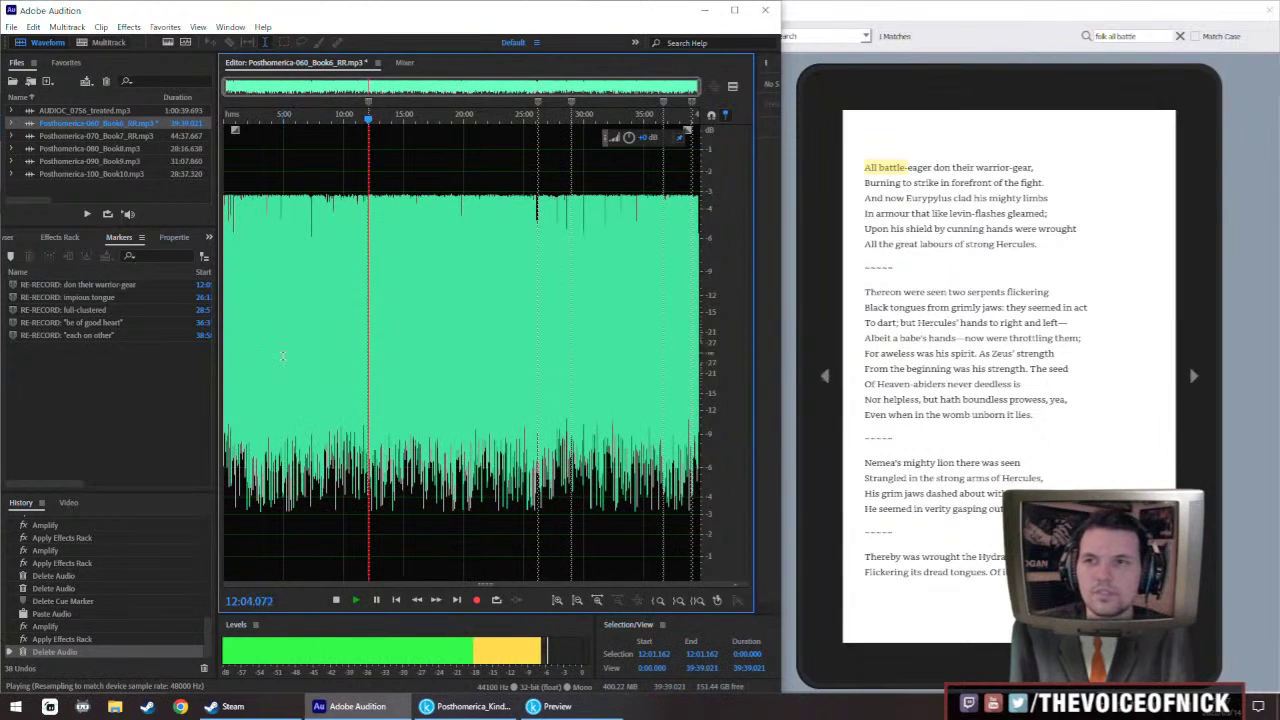
scroll(1020, 391, up, 1)
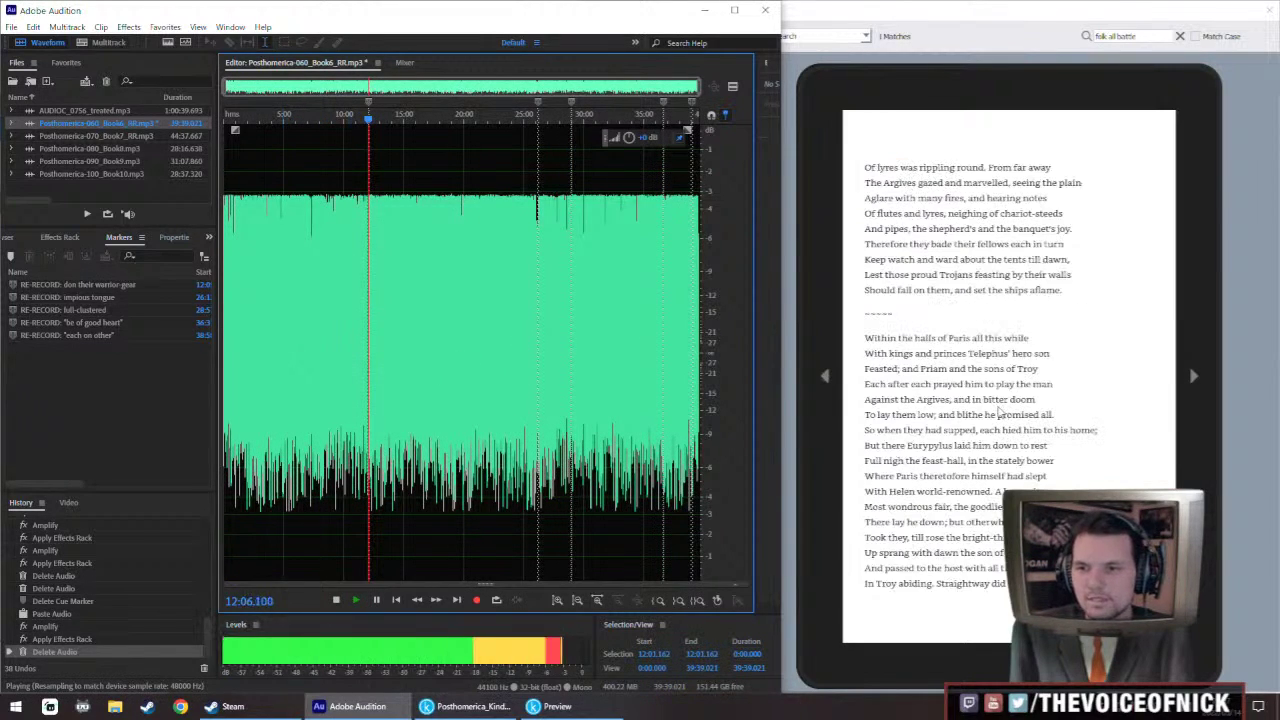
scroll(992, 405, down, 1)
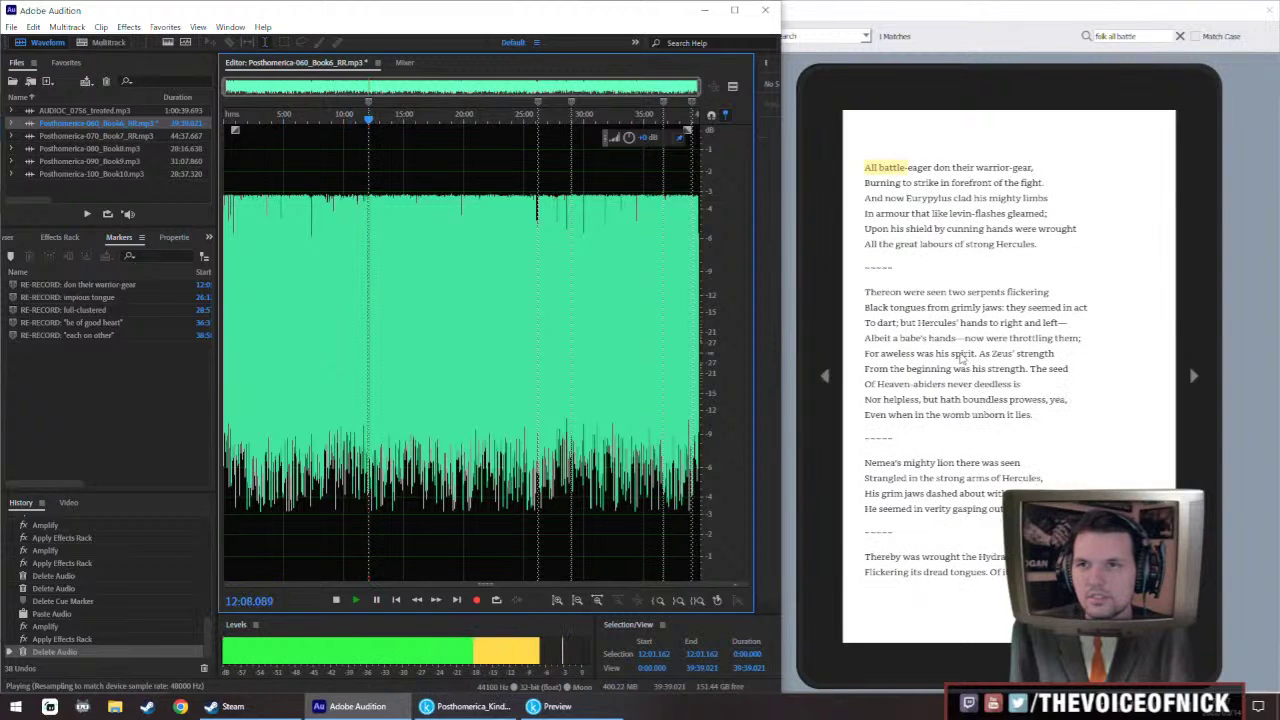
key(backslash)
key(backslash)
key(backslash)
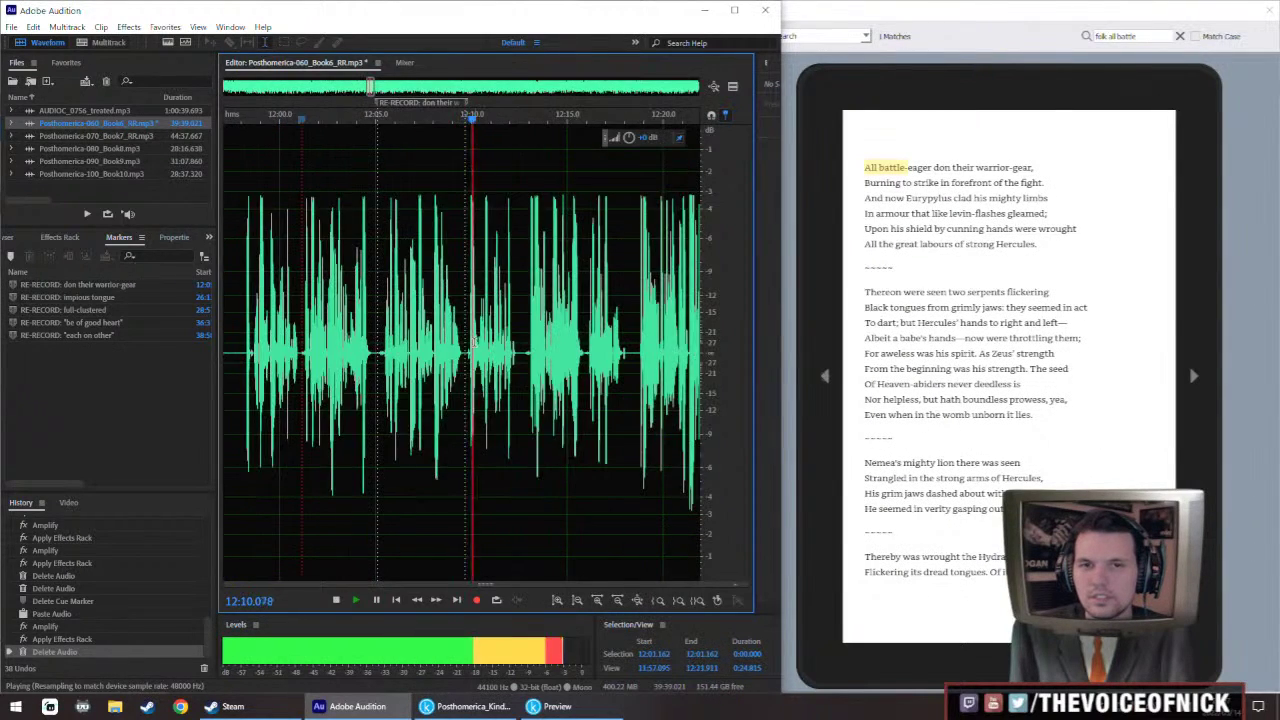
key(equal)
key(equal)
key(space)
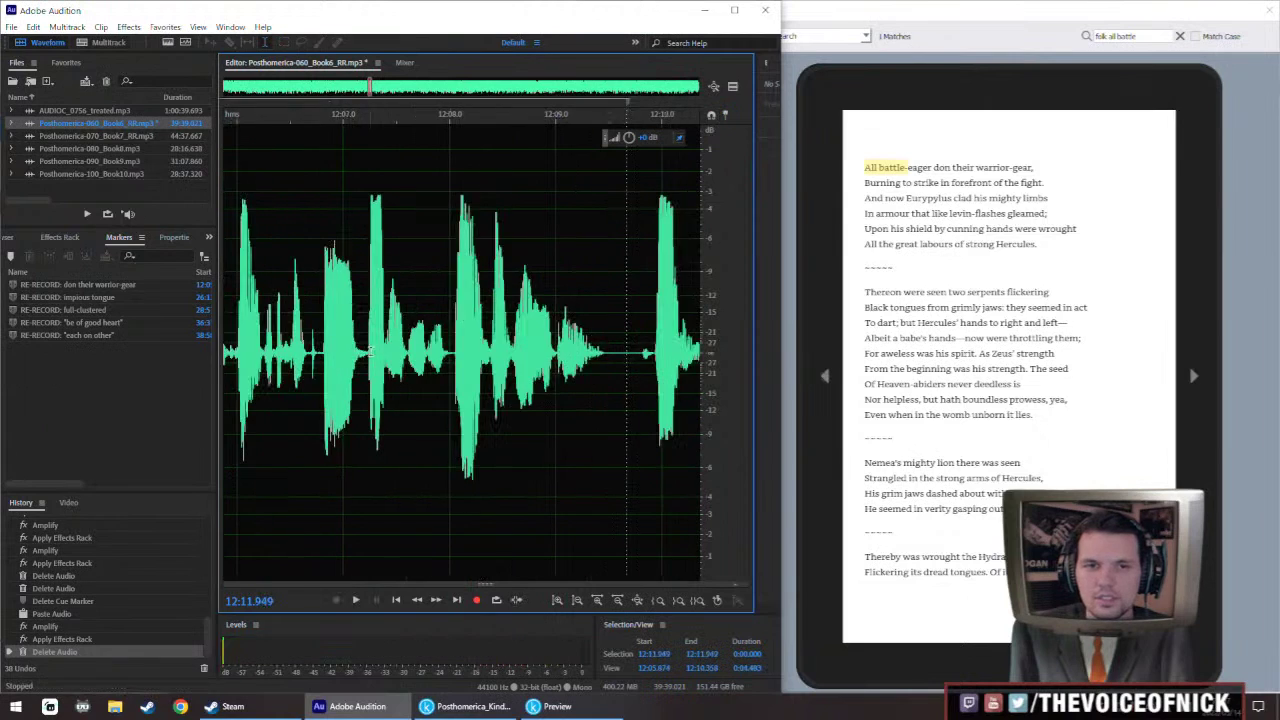
Undo the sliver deletion and paste a short piece of near-silence from about 12:04.8 just before the new take
key(ctrl+z)
click(288, 378)
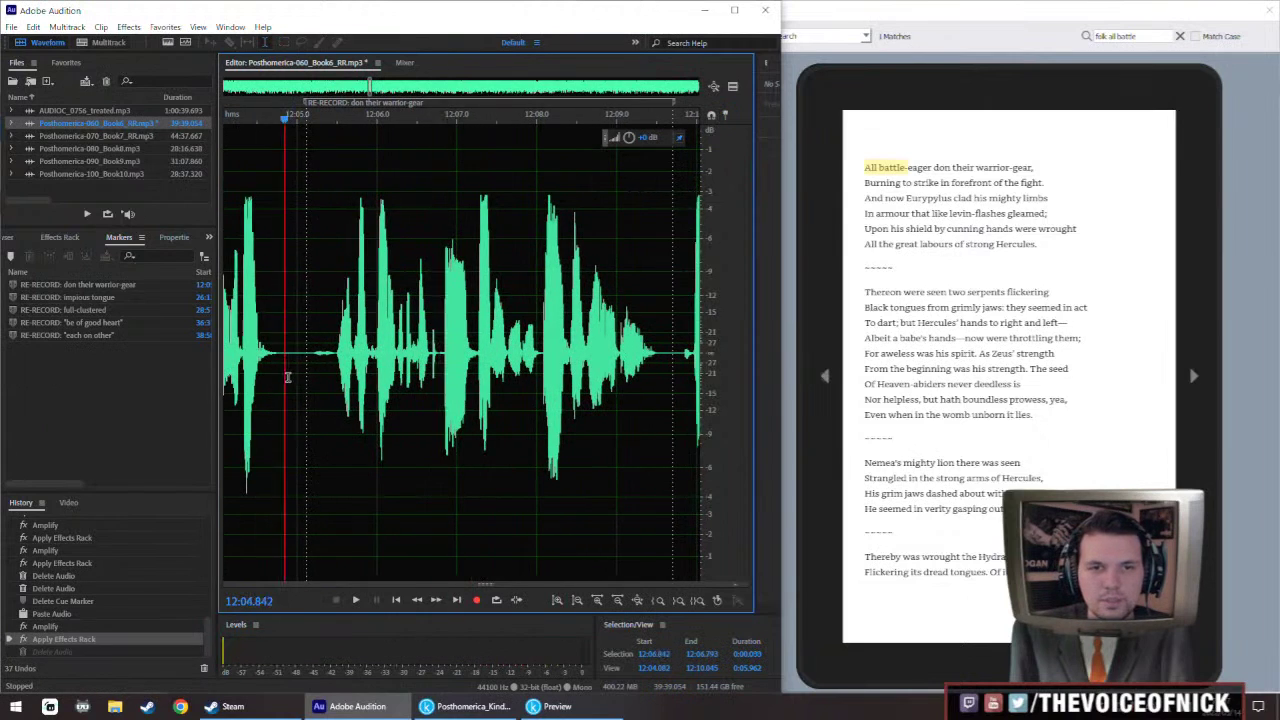
click(440, 354)
key(ctrl+v)
Play the line from about 12:05.6 and paste another short piece of near-silence at about 12:08.1, before the next phrase
key(space)
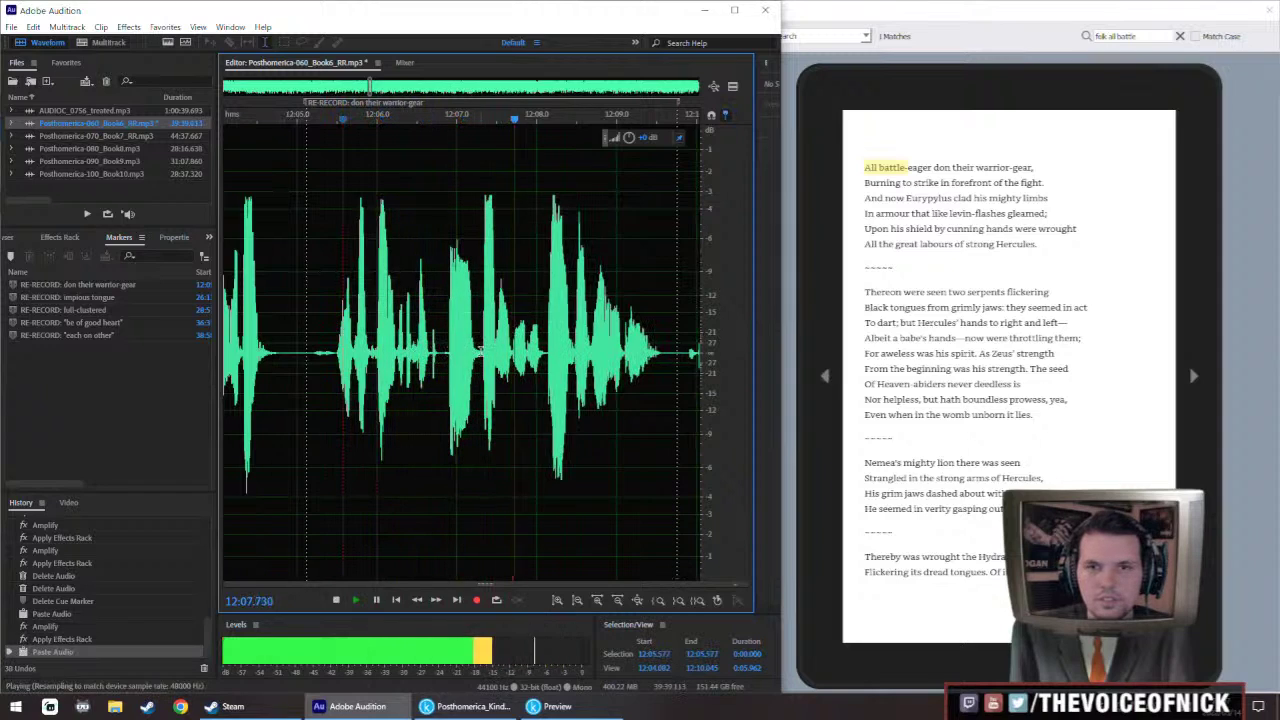
key(space)
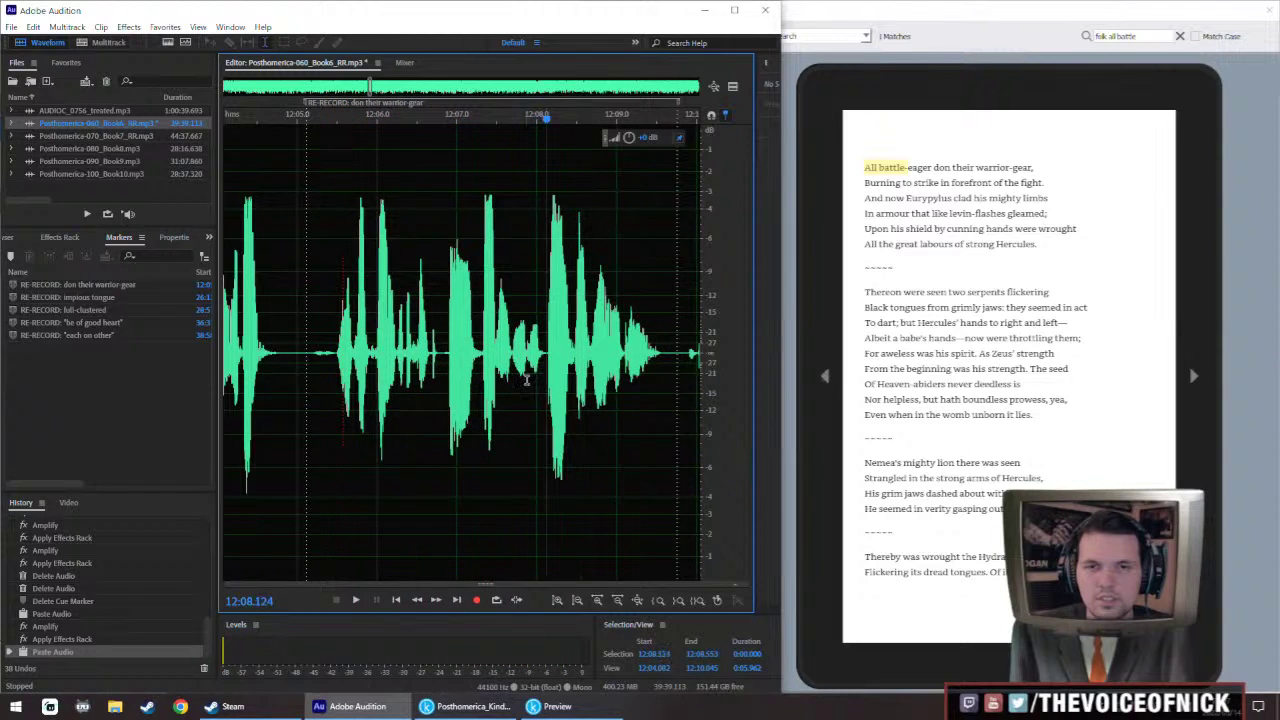
key(ctrl+z)
key(ctrl+v)
click(546, 356)
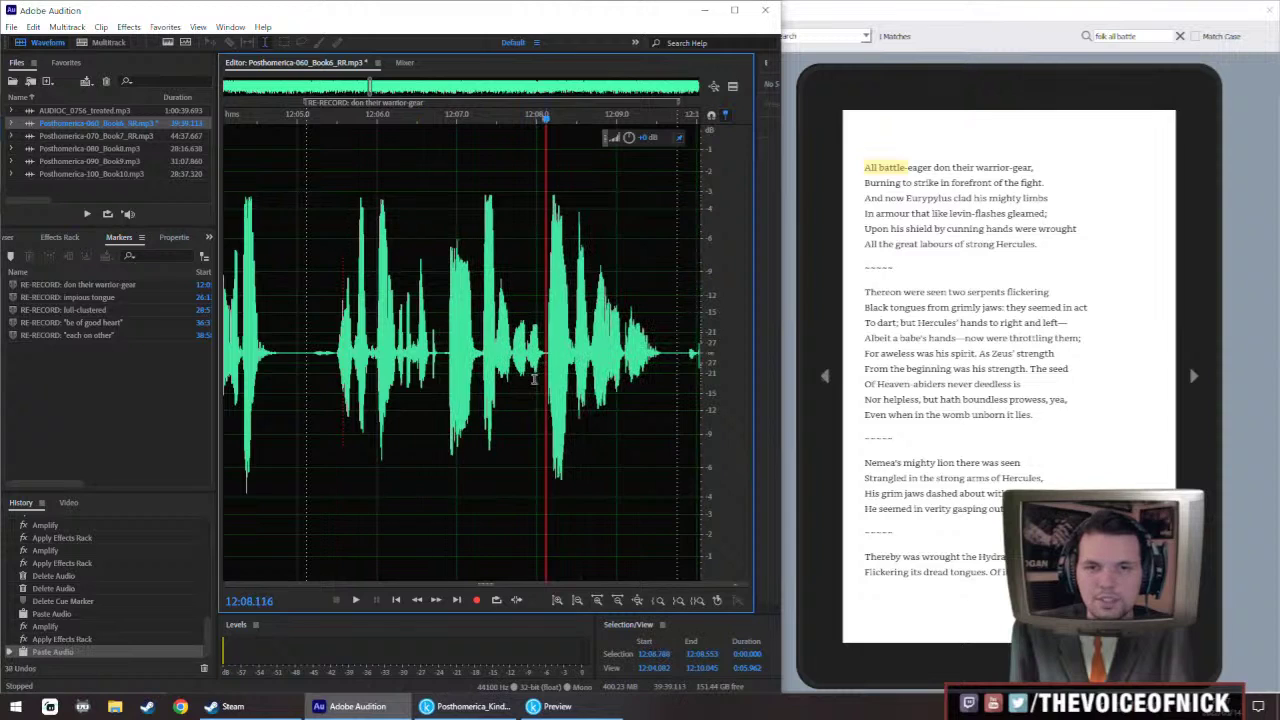
key(ctrl+v)
Listen to the lengthened pause, then paste one more short piece of near-silence at about 12:08.16
click(456, 380)
key(space)
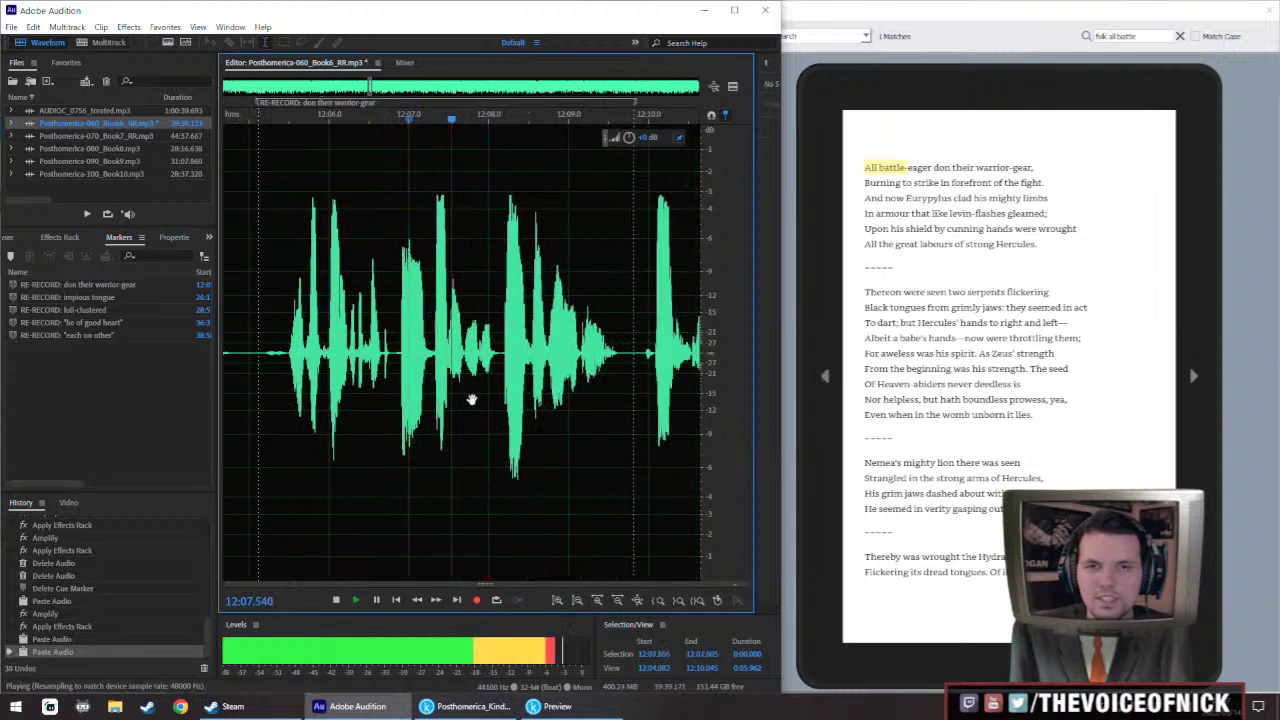
key(space)
click(470, 356)
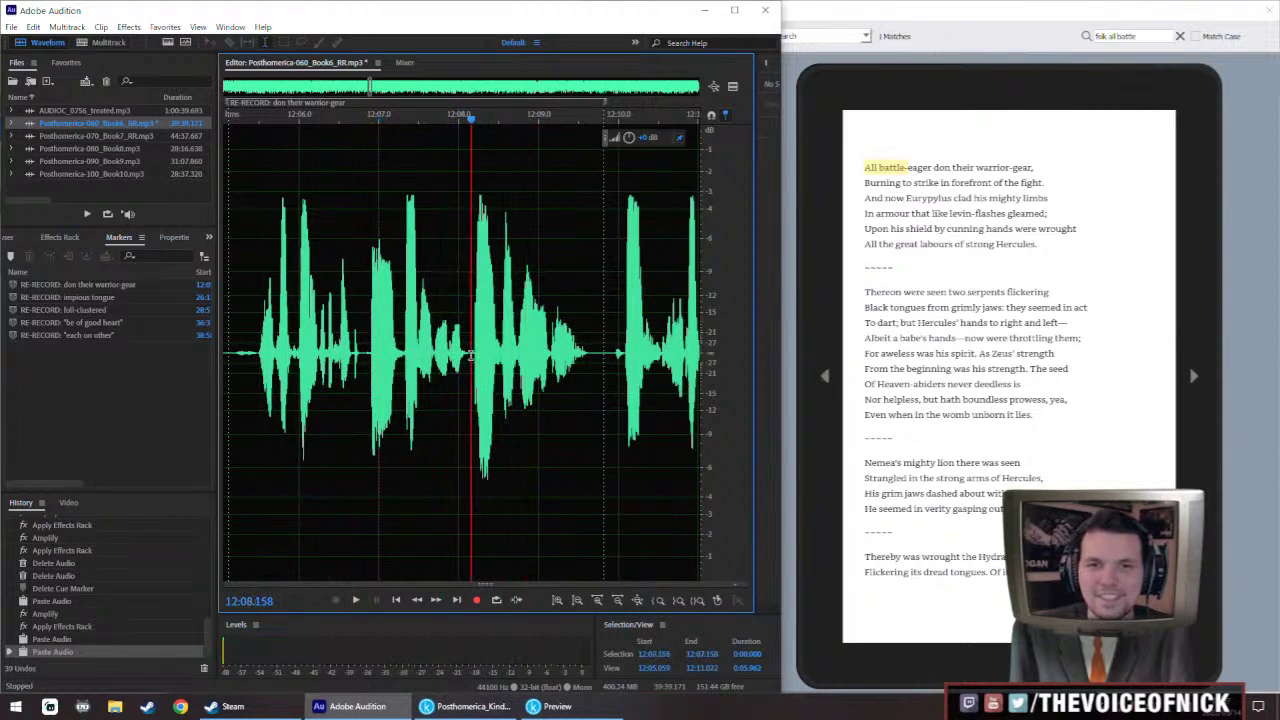
key(ctrl+v)
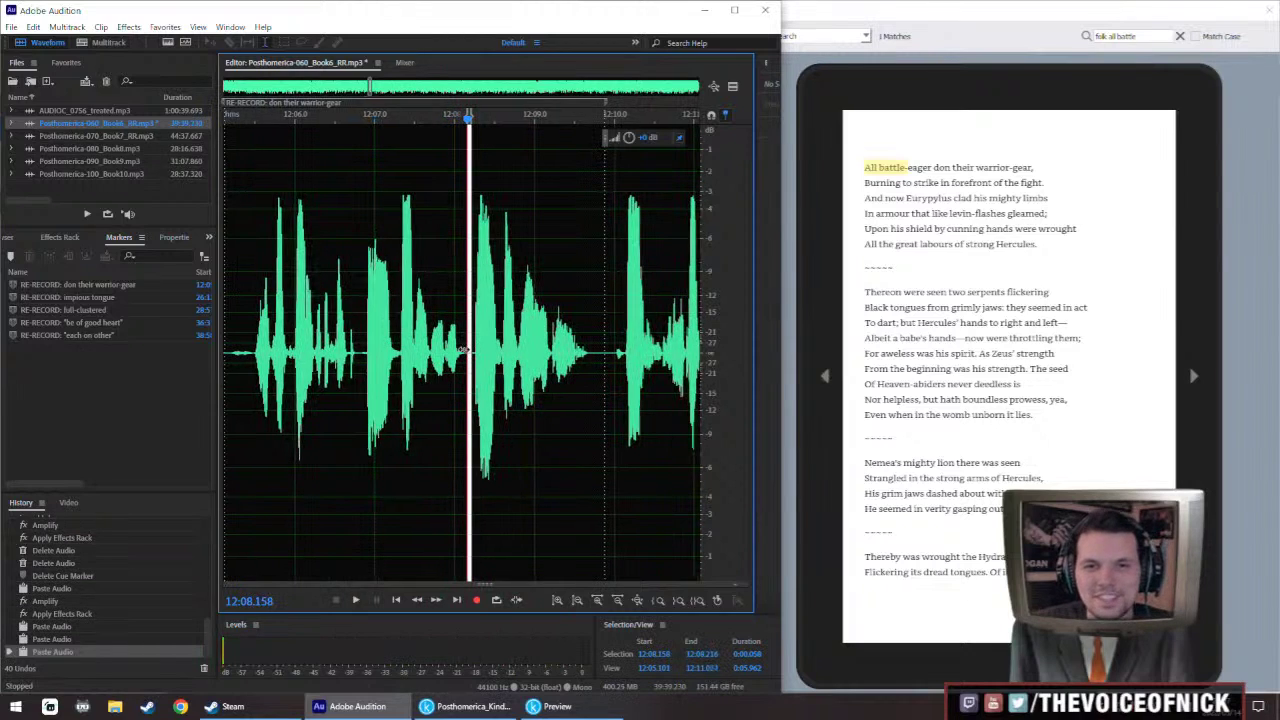
Trim a tiny 0.016-second sliver from the pause near 12:08.2 and replay that part of the line
click(470, 360)
key(Delete)
key(space)
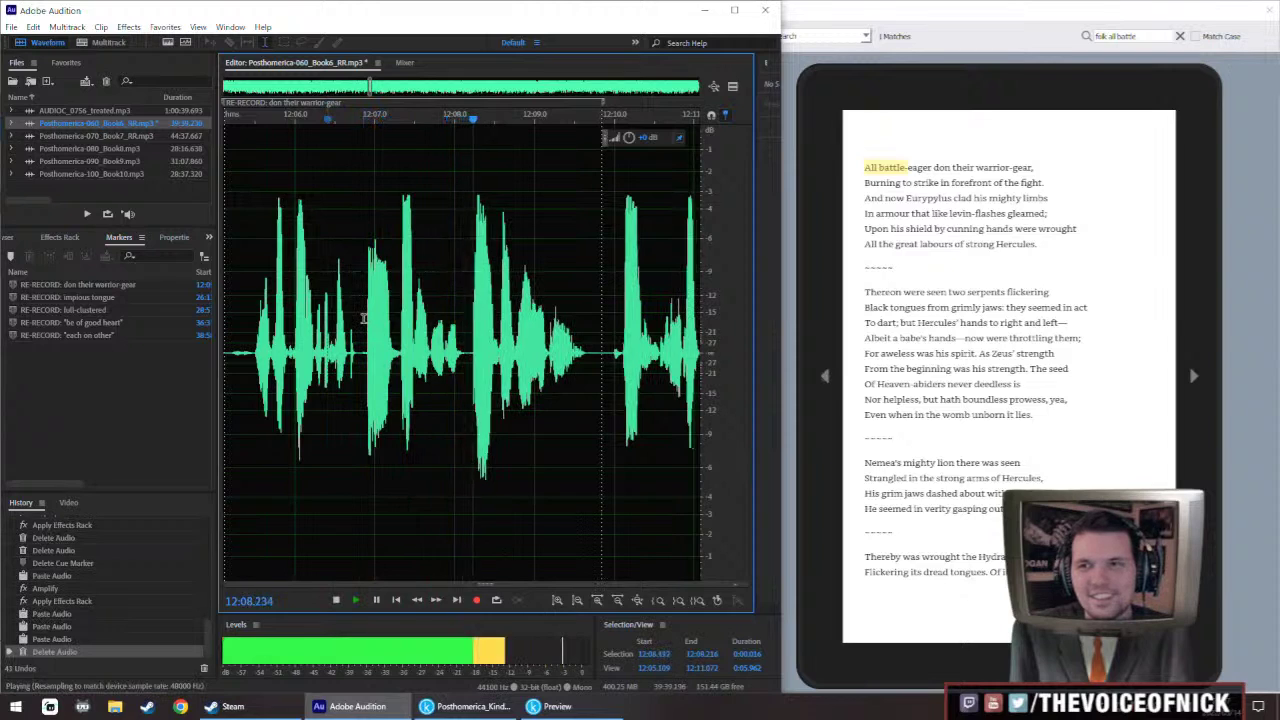
scroll(256, 283, down, 3)
key(space)
Play the edited line in wider context, starting from about 12:02.7
scroll(351, 314, down, 3)
click(351, 314)
key(space)
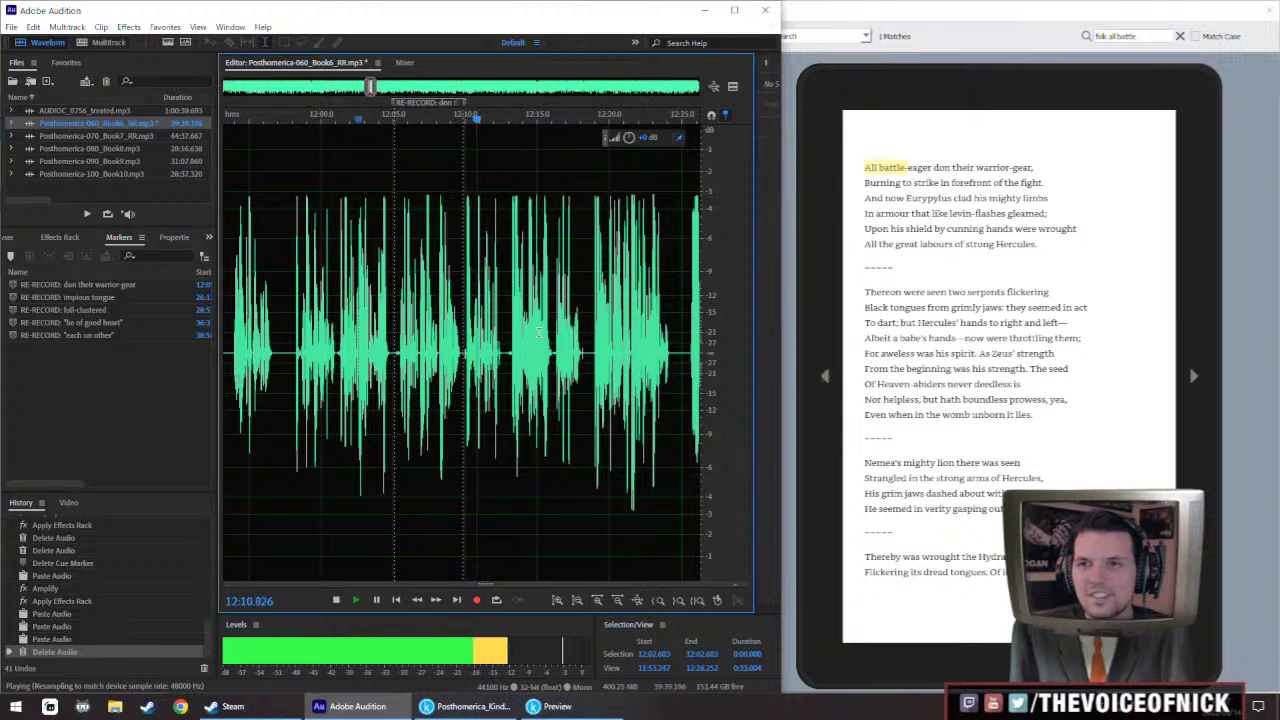
scroll(438, 234, up, 1)
scroll(438, 234, down, 4)
key(space)
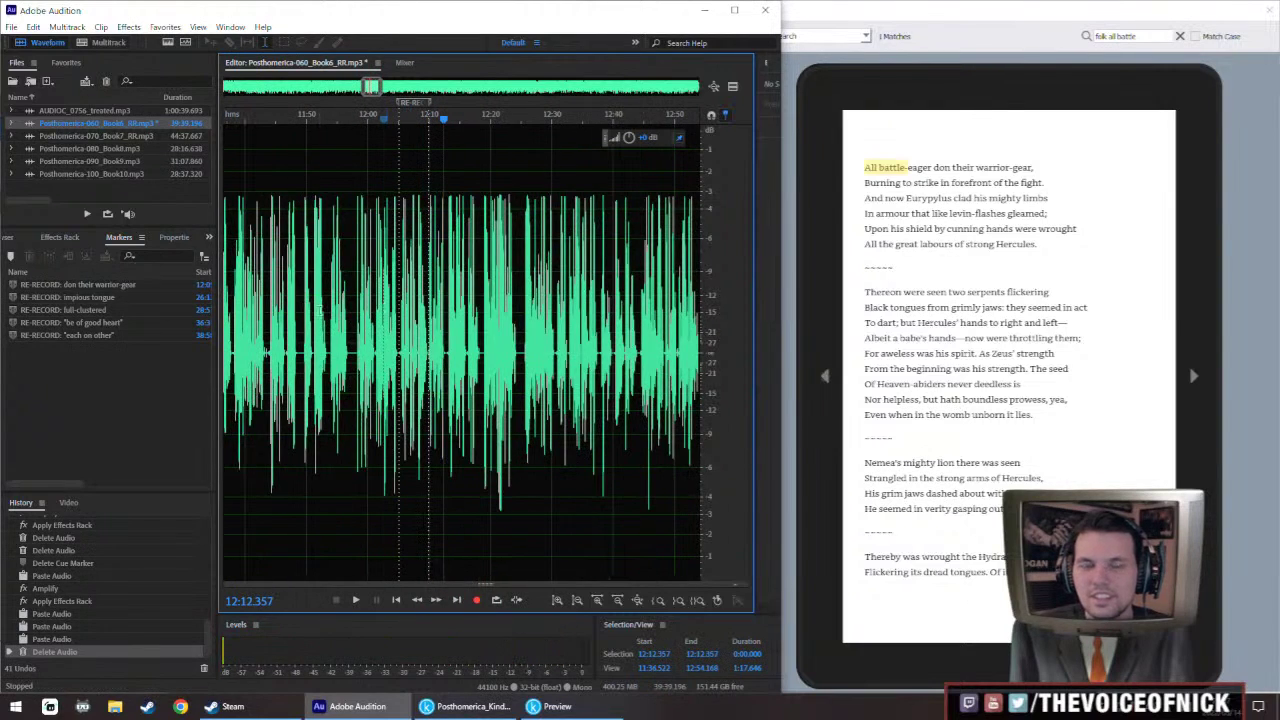
Play the passage from about 11:49.7 while following the book text in the preview
click(306, 300)
key(space)
key(backslash)
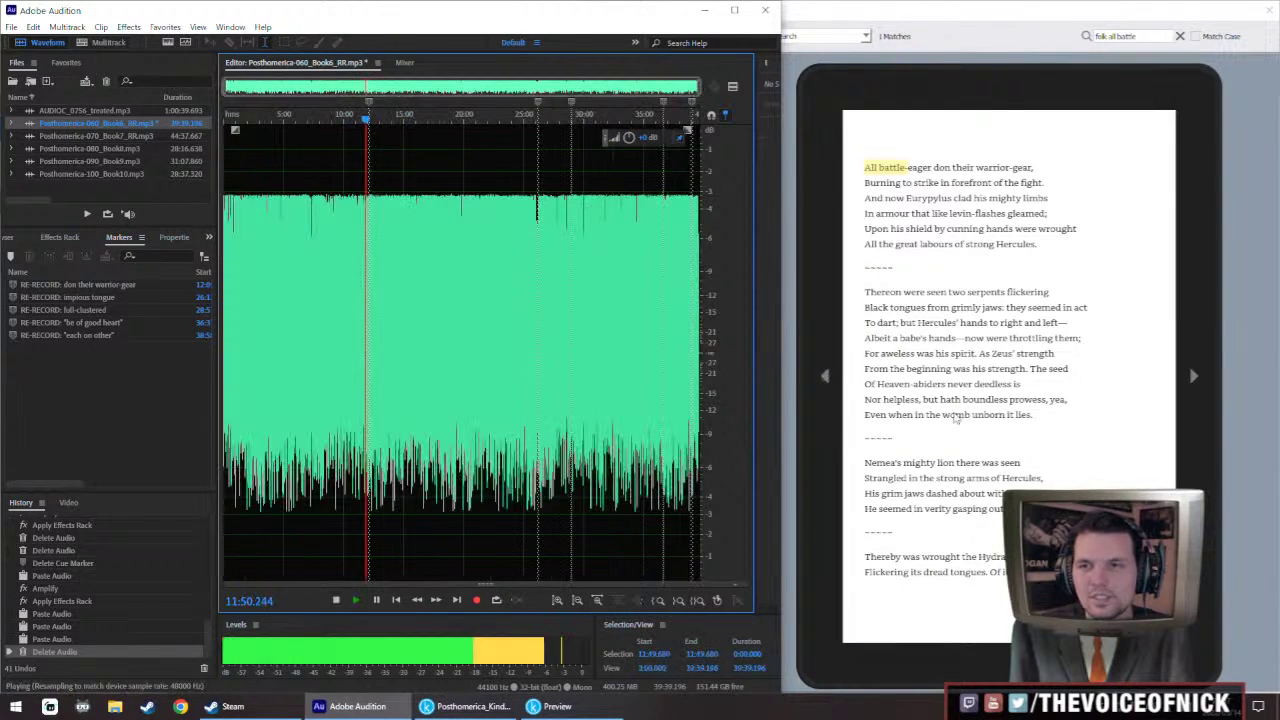
scroll(997, 467, up, 1)
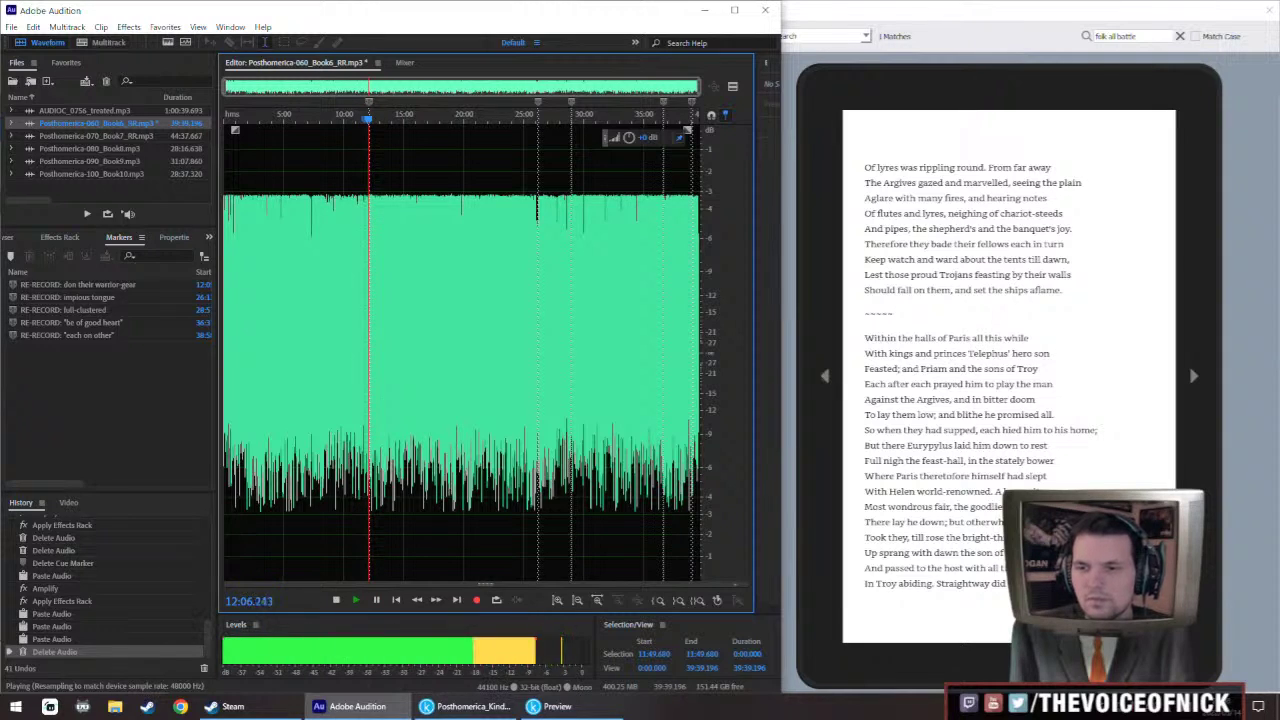
scroll(1009, 376, down, 1)
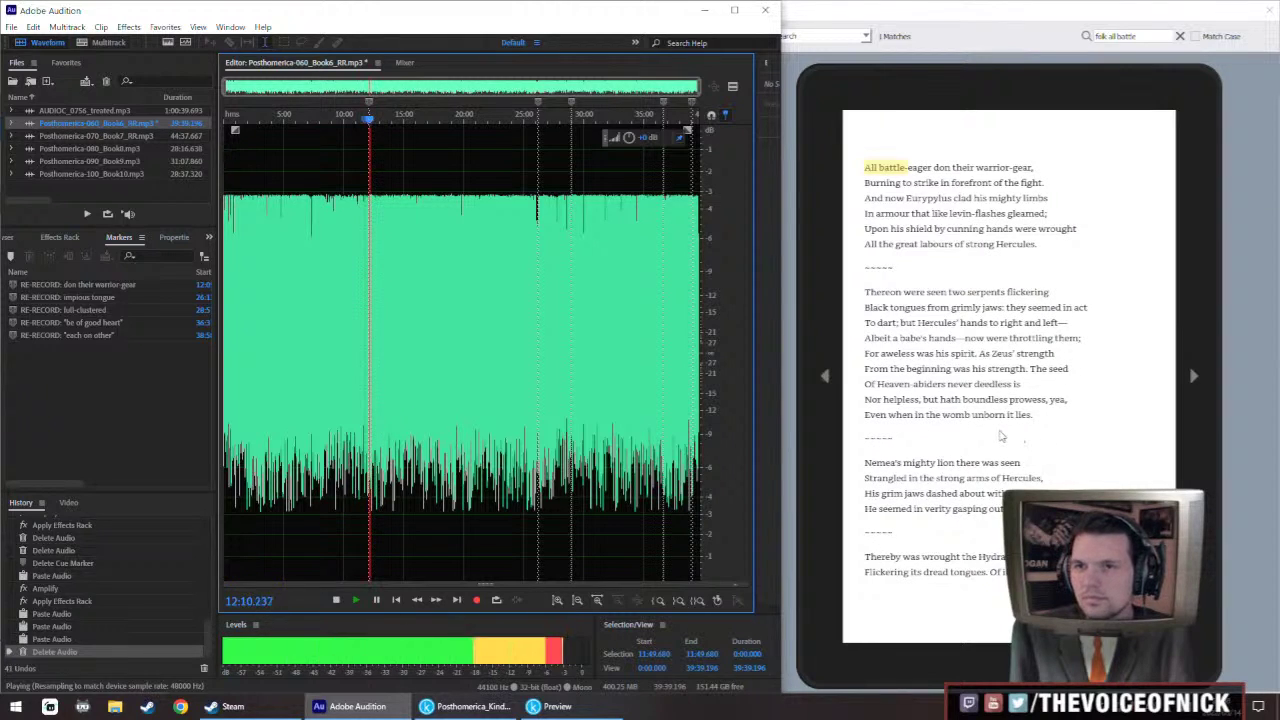
Stop playback and delete the "RE-RECORD: don their warrior-gear" marker
scroll(330, 297, up, 10)
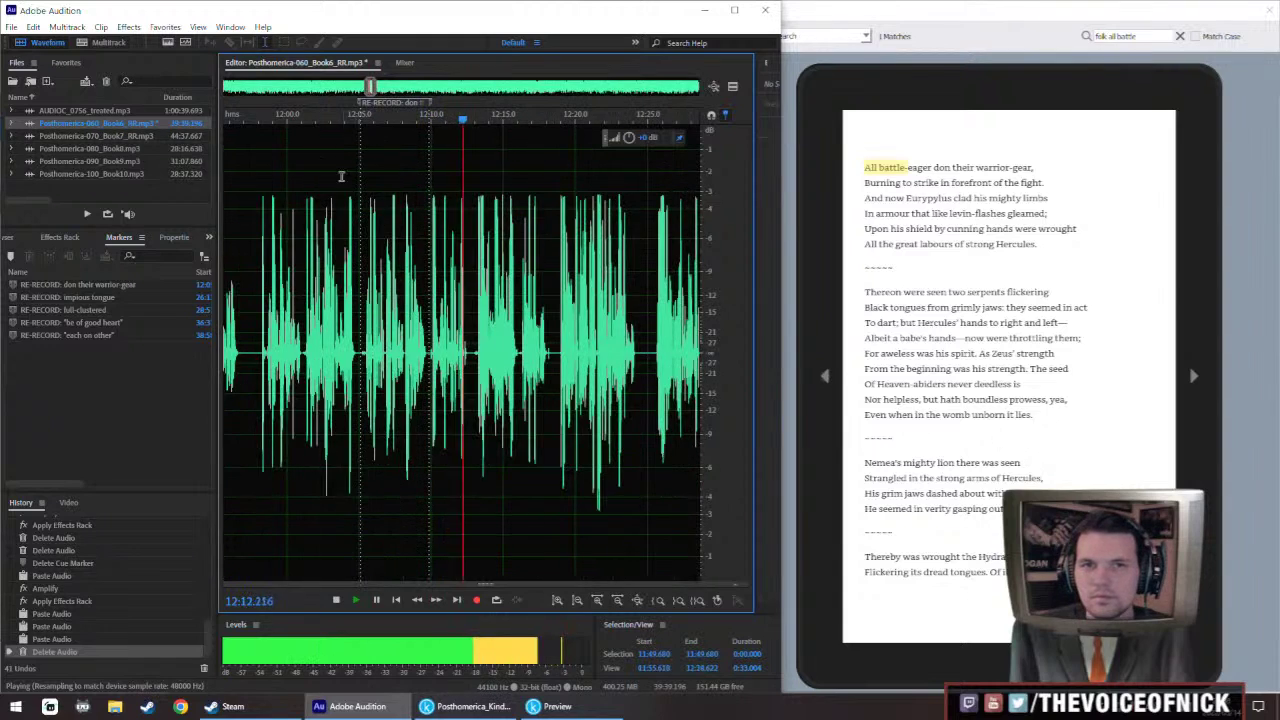
key(space)
right_click(359, 104)
click(395, 113)
Play the audio leading into the "RE-RECORD: impious tongue" marker from about 26:08.9
scroll(570, 341, down, 6)
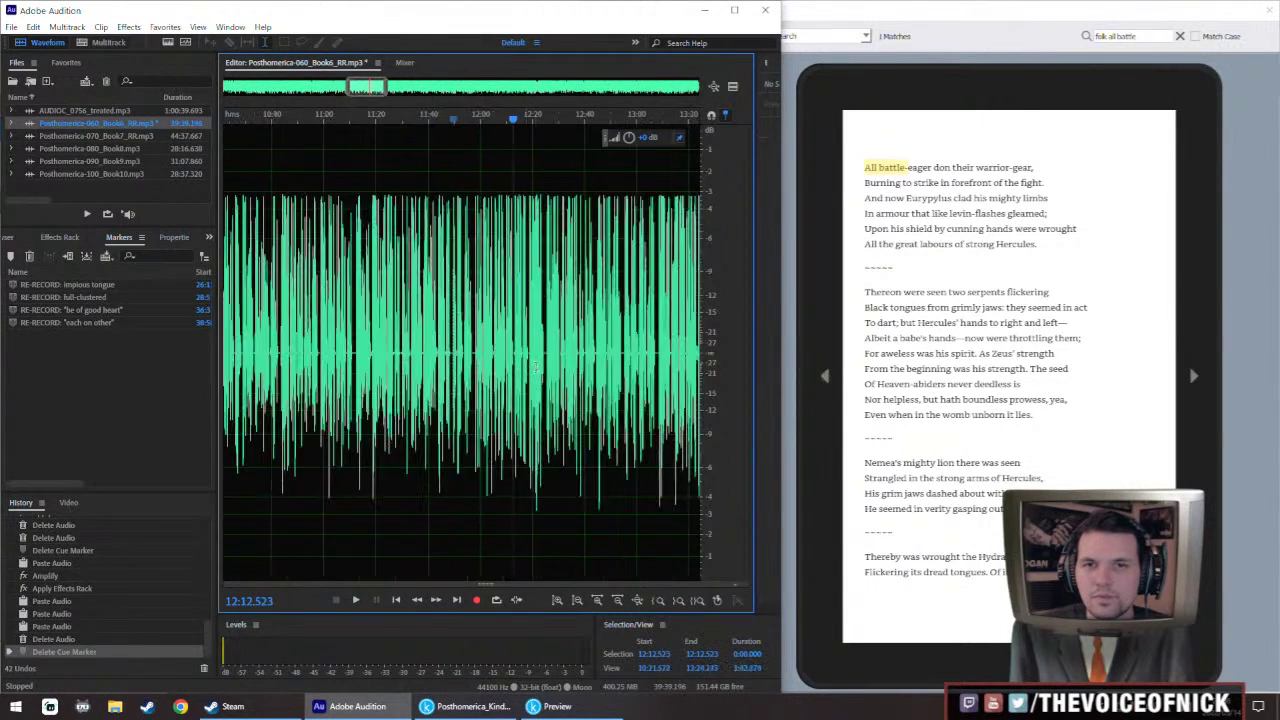
scroll(434, 331, up, 8)
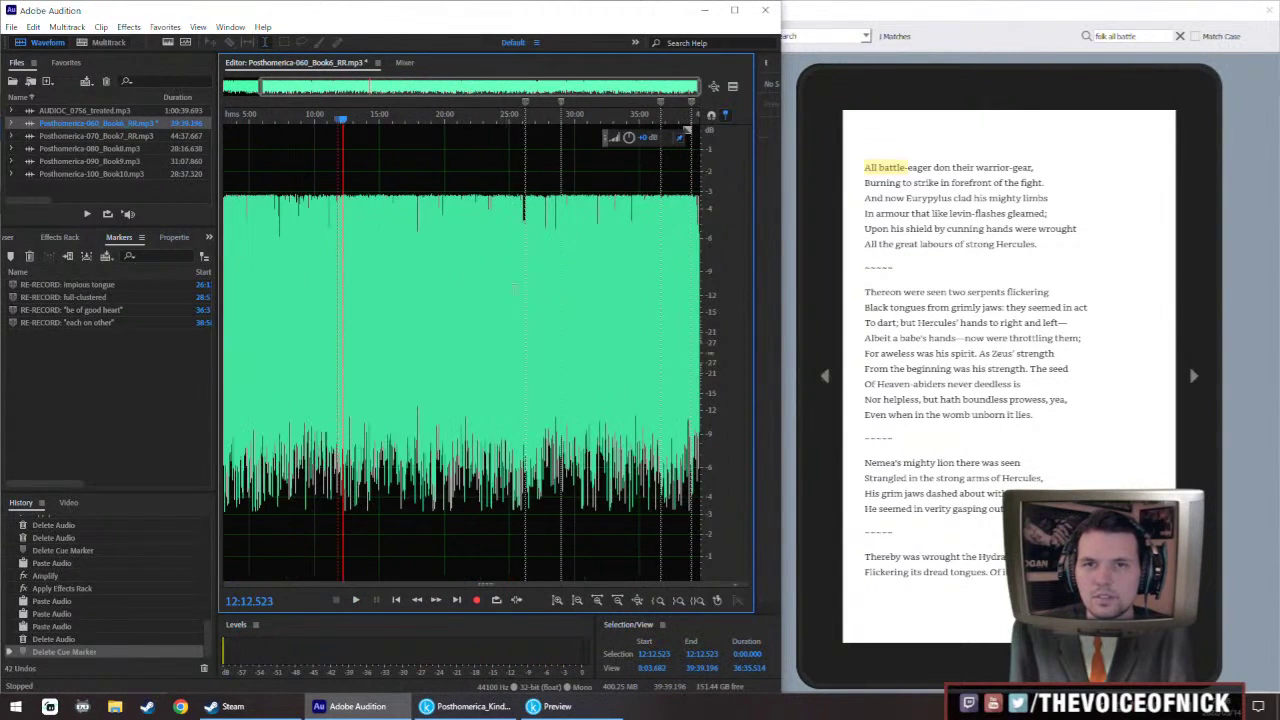
scroll(480, 320, up, 3)
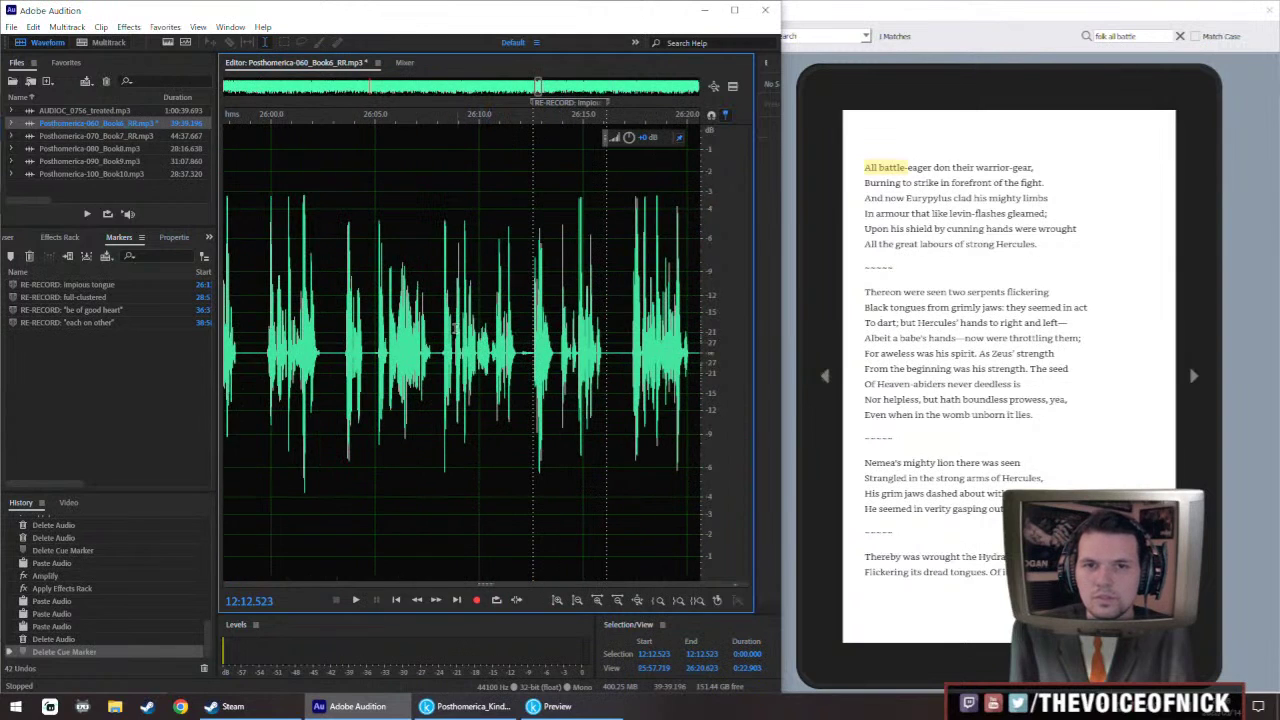
click(455, 330)
key(space)
scroll(566, 340, up, 3)
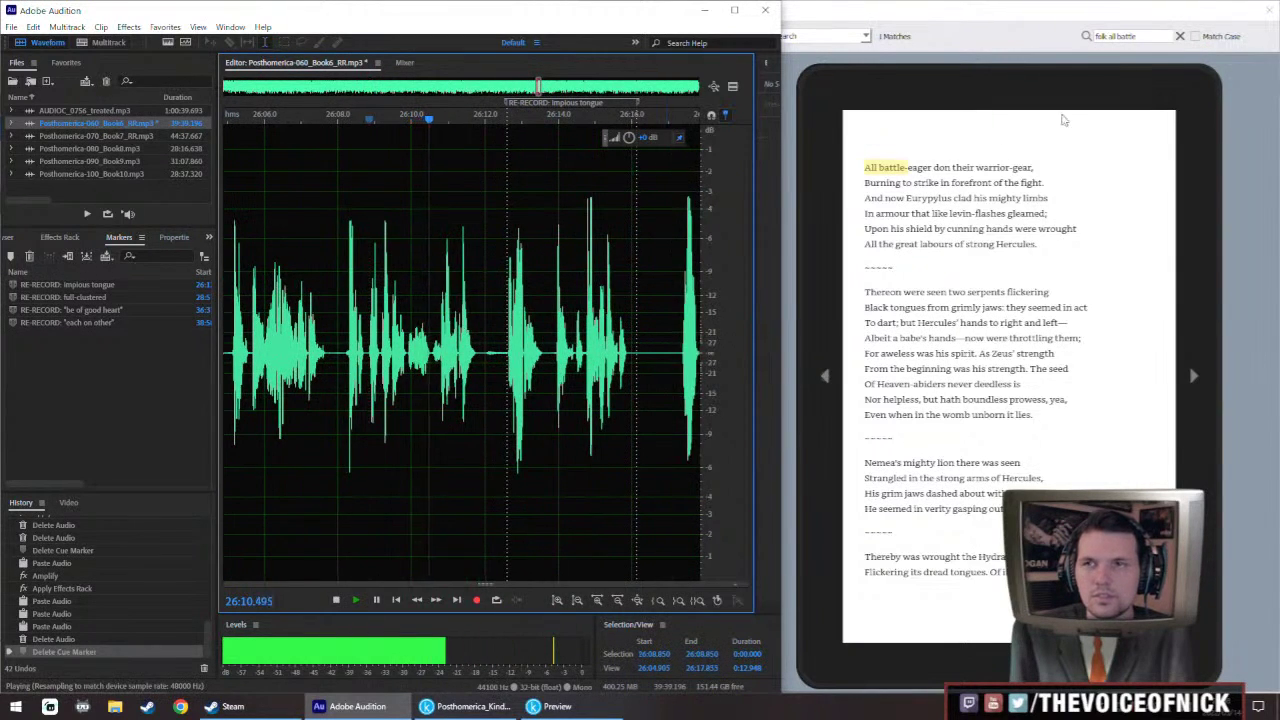
key(space)
Search the book preview for "point to meet" and replay the recording from about 26:09.5 against the text
click(1036, 135)
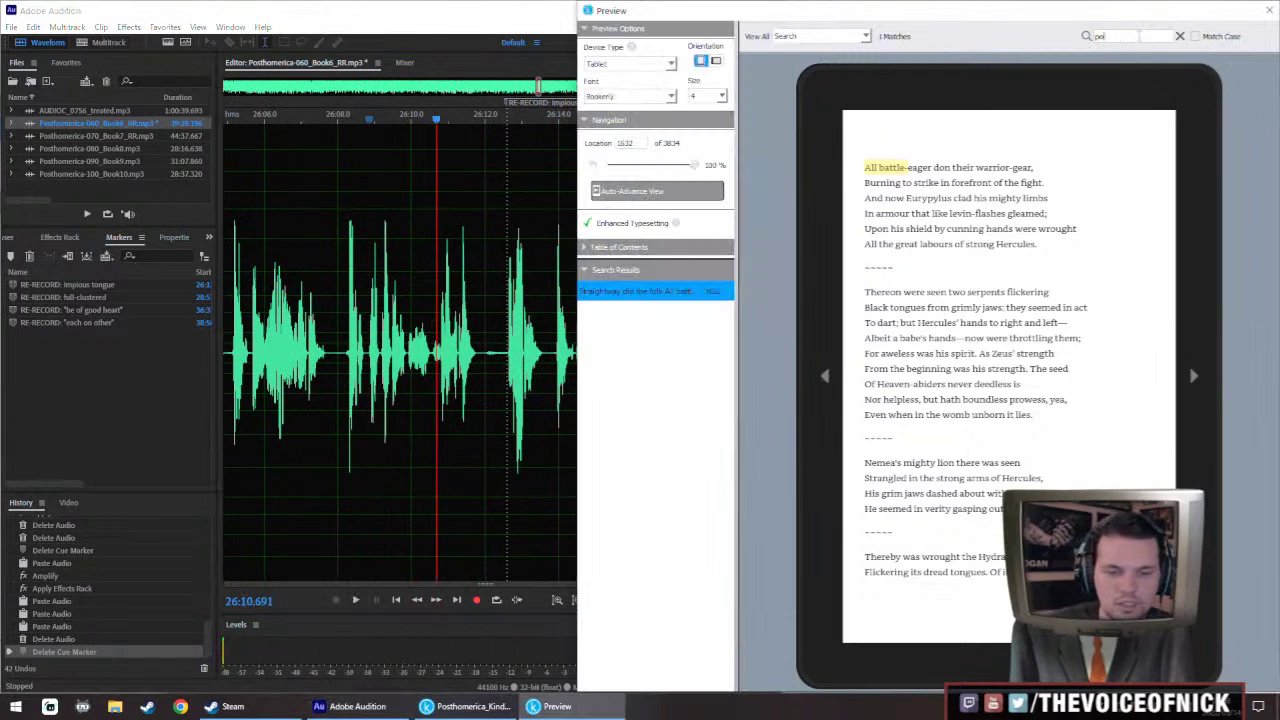
key(Return)
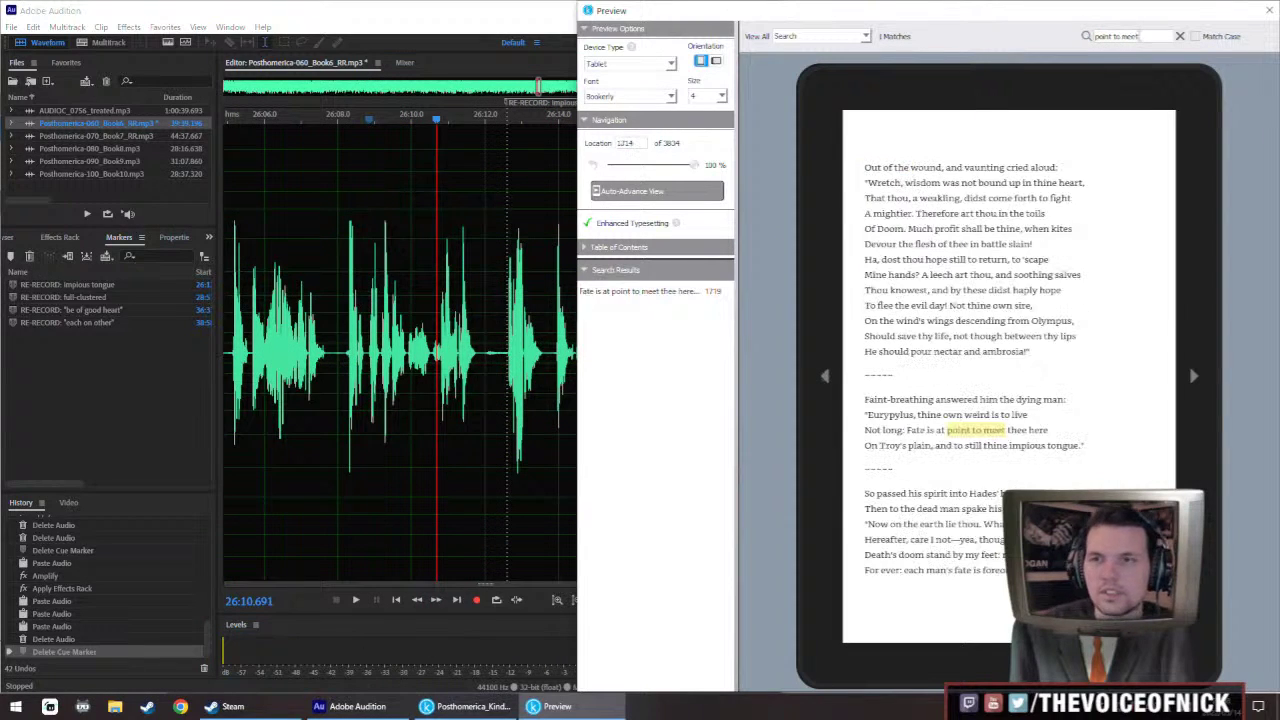
click(391, 330)
key(space)
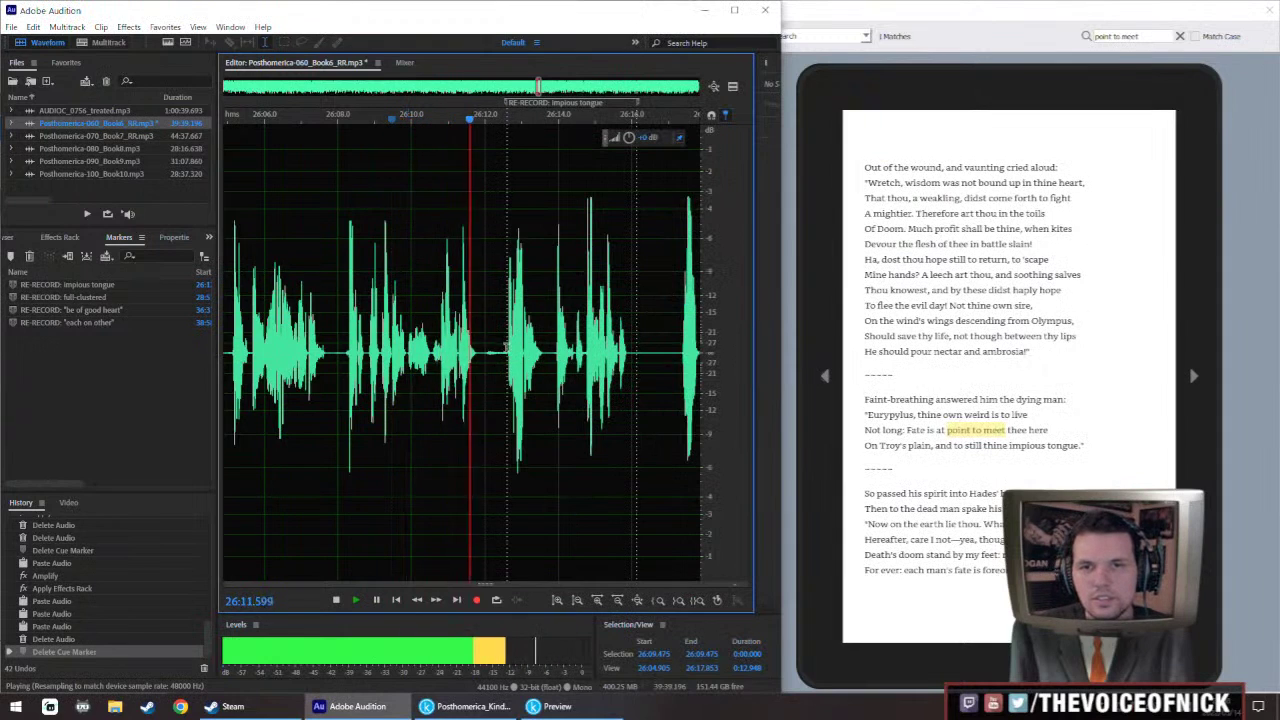
Open AUDIOC_0756_treated.mp3 and audition the re-recorded takes between about 4:46 and 5:01
click(142, 125)
click(142, 110)
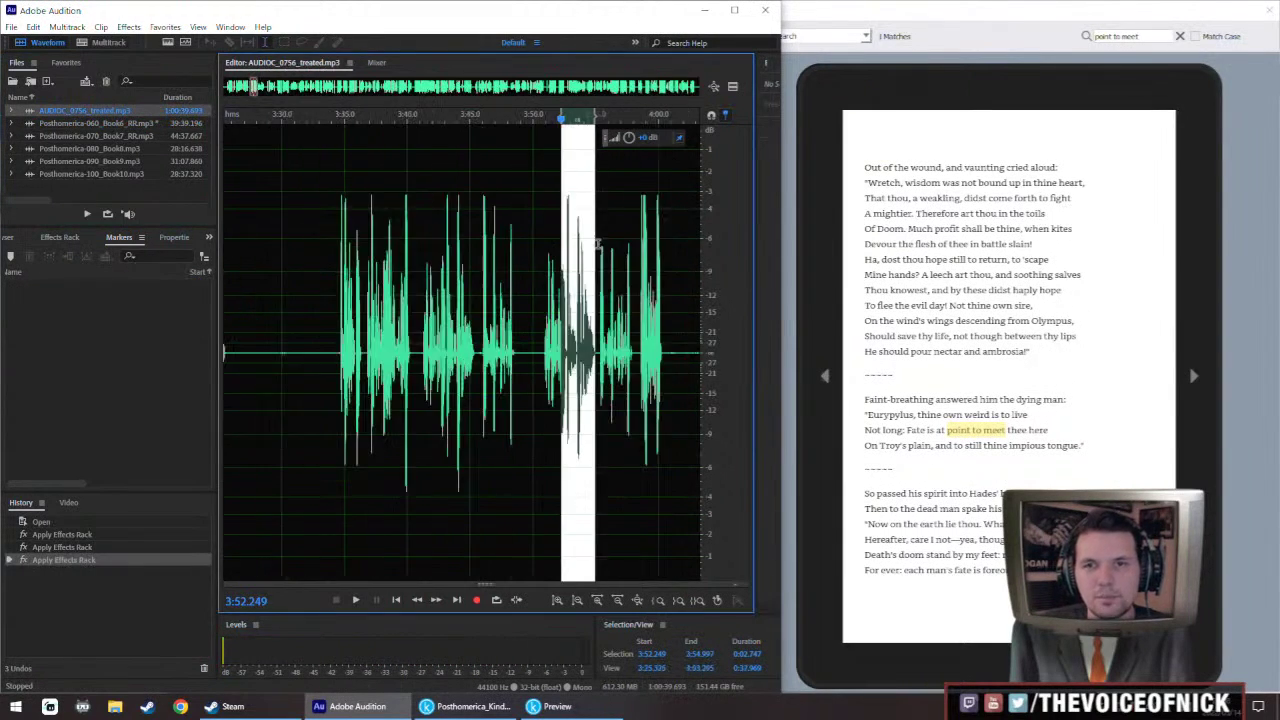
scroll(470, 312, right, 3)
click(517, 368)
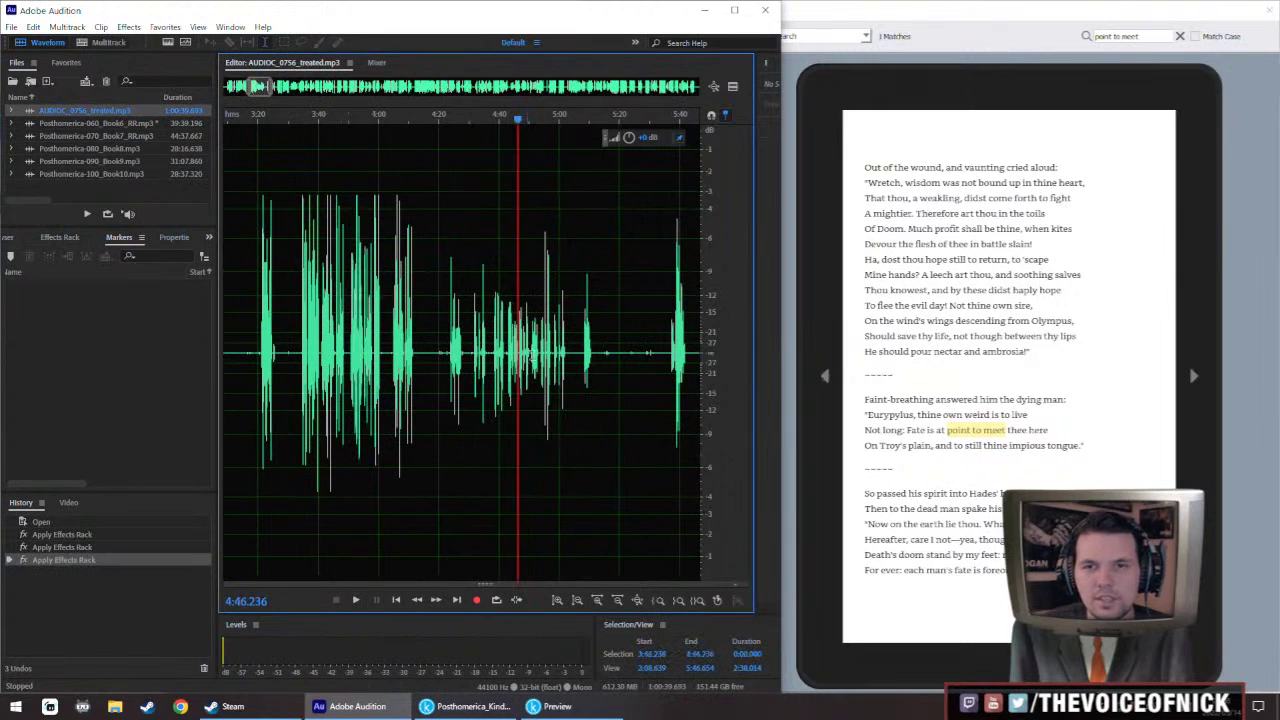
scroll(528, 358, up, 3)
key(space)
scroll(522, 350, up, 2)
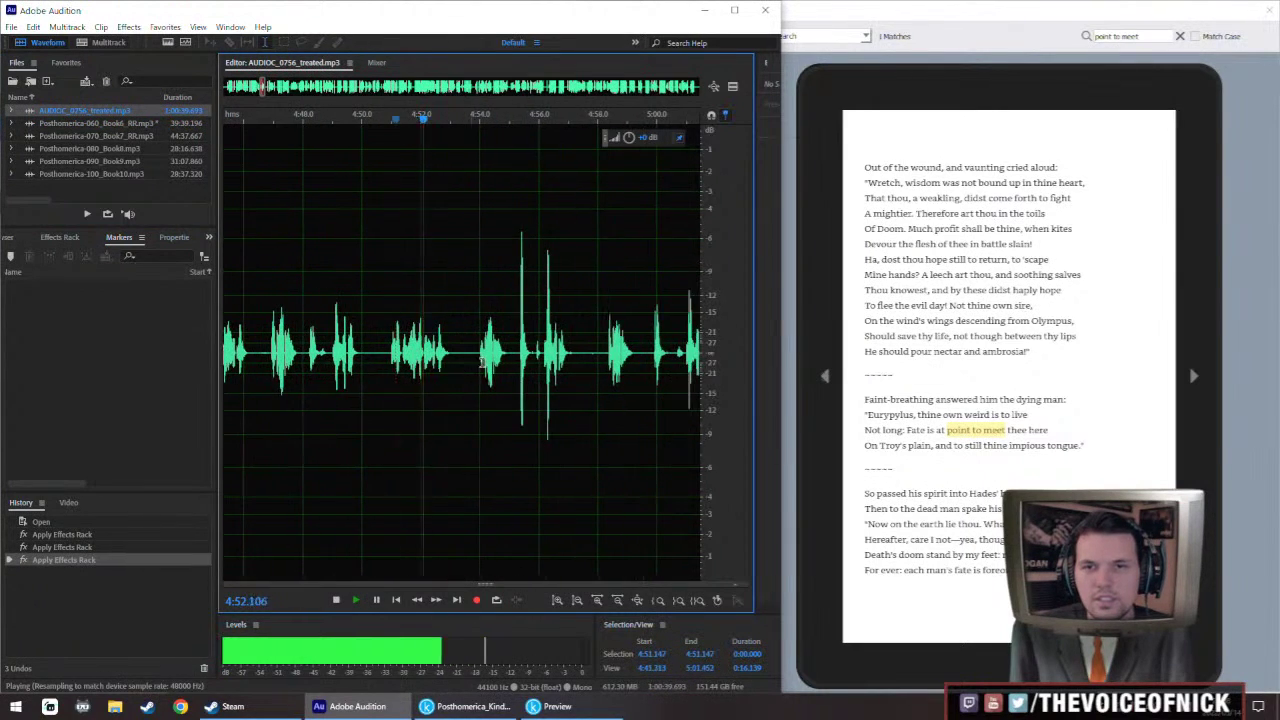
scroll(525, 365, right, 2)
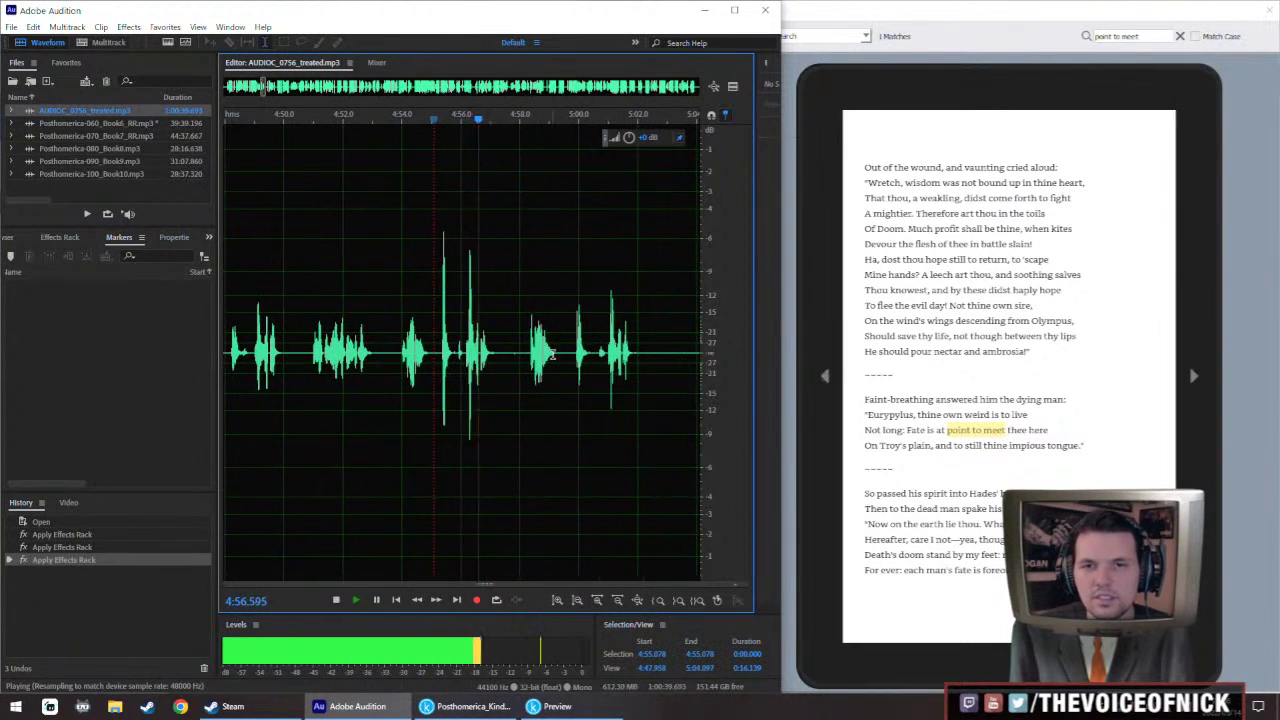
scroll(553, 348, right, 2)
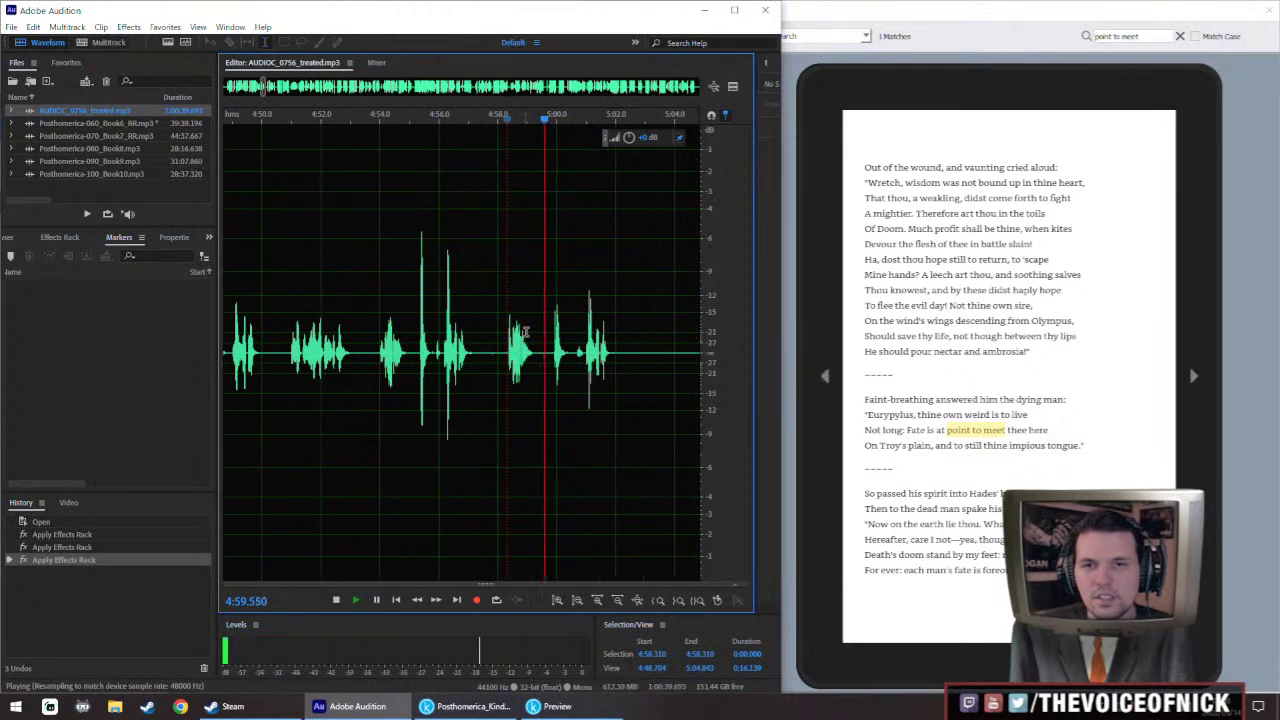
scroll(509, 333, down, 3)
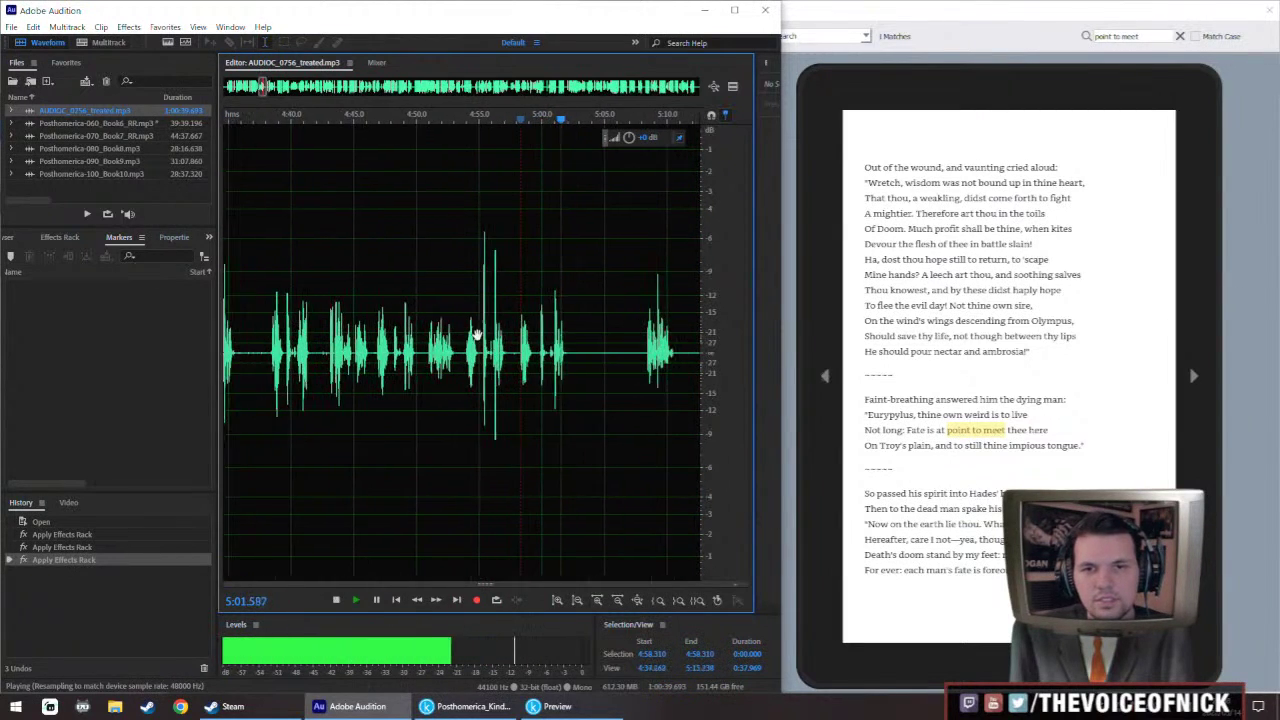
Audition the earlier takes in the treated recording, starting from about 4:38
click(376, 360)
scroll(380, 355, left, 1)
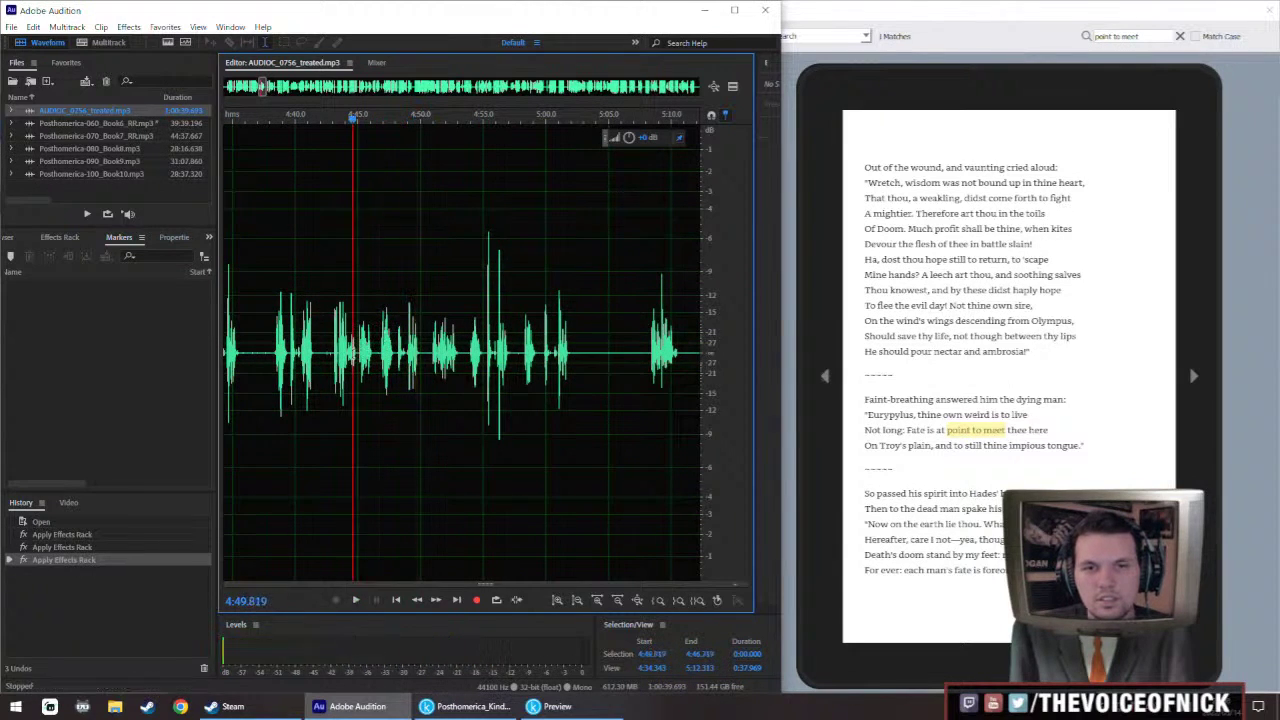
scroll(379, 373, down, 2)
scroll(379, 373, left, 1)
click(379, 373)
click(333, 338)
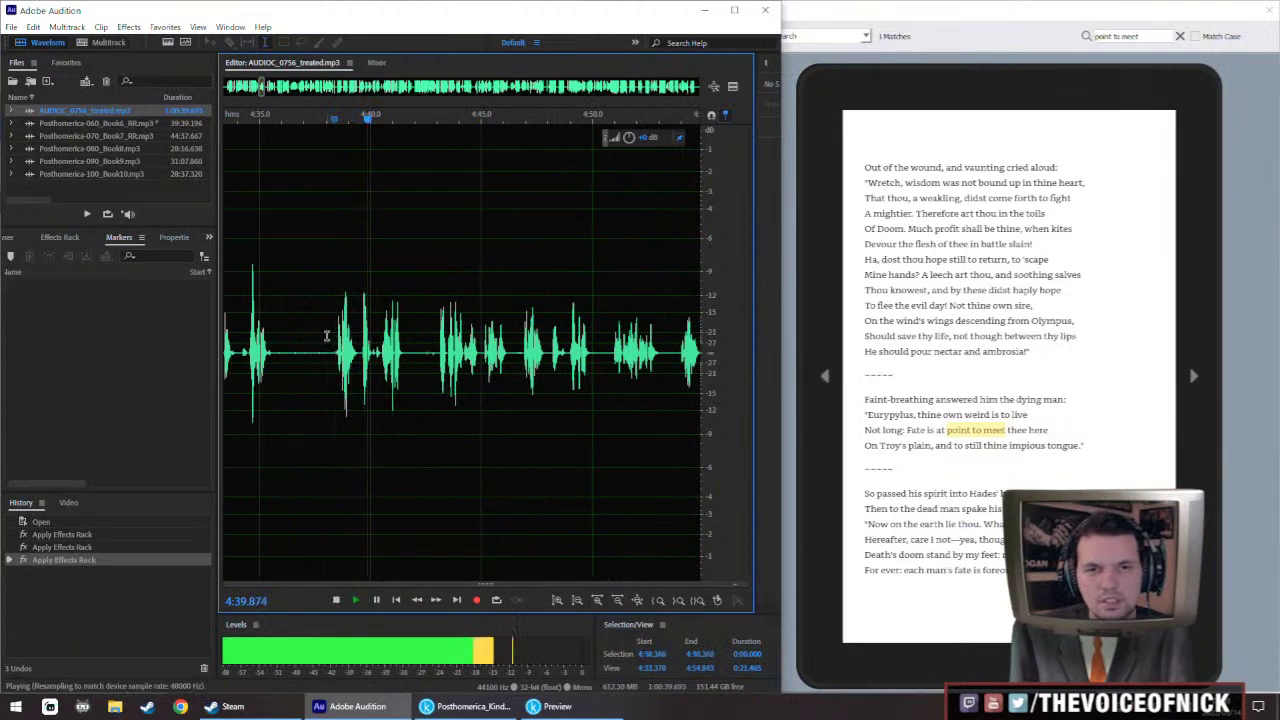
Compare the last takes of the line by replaying from about 4:58 and again from about 4:54
scroll(480, 340, up, 2)
click(560, 360)
key(space)
key(space)
scroll(558, 350, down, 2)
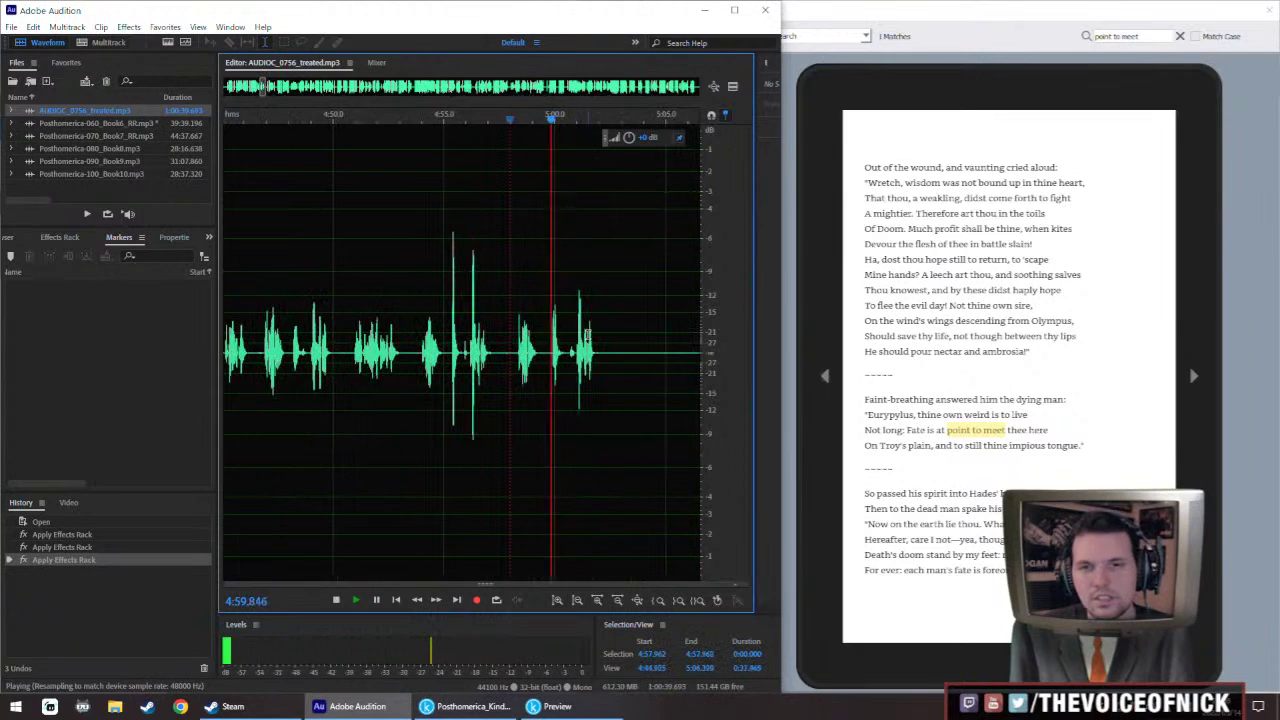
click(421, 340)
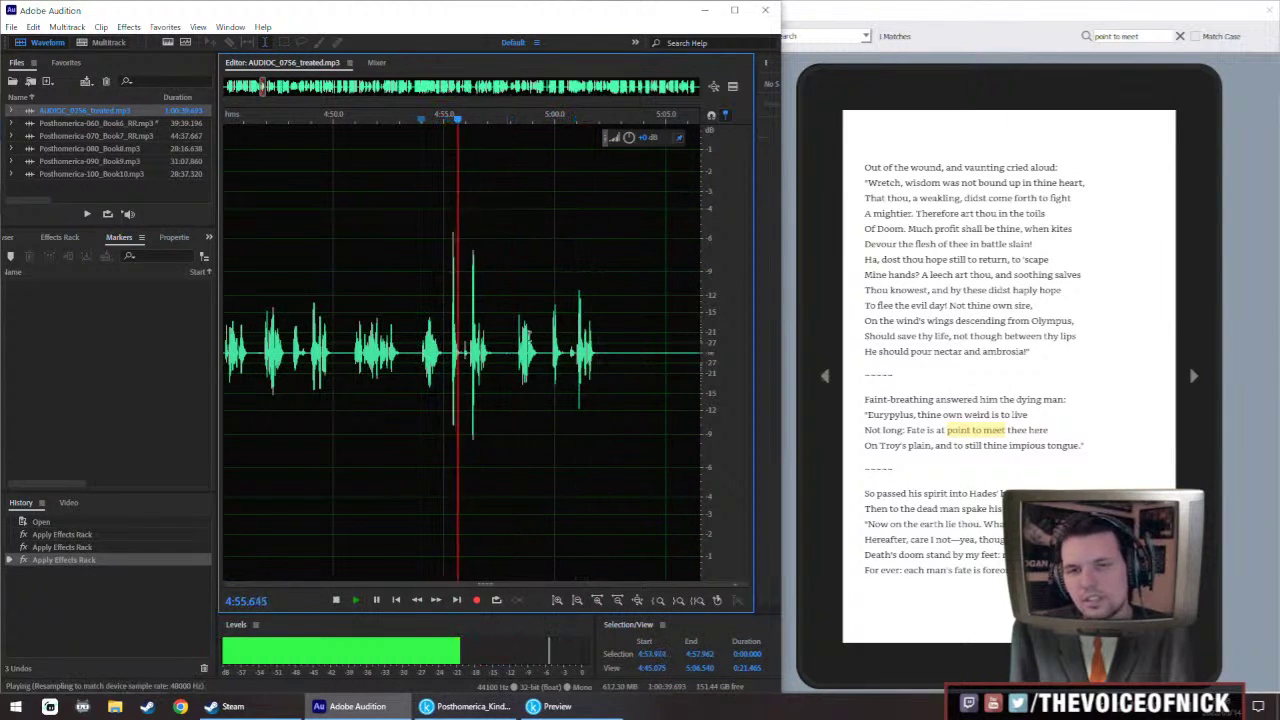
Copy the take from about 4:58.2 to 5:01.9 and reopen the Posthomerica-060_Book6_RR.mp3 file
drag(515, 345, 596, 373)
key(space)
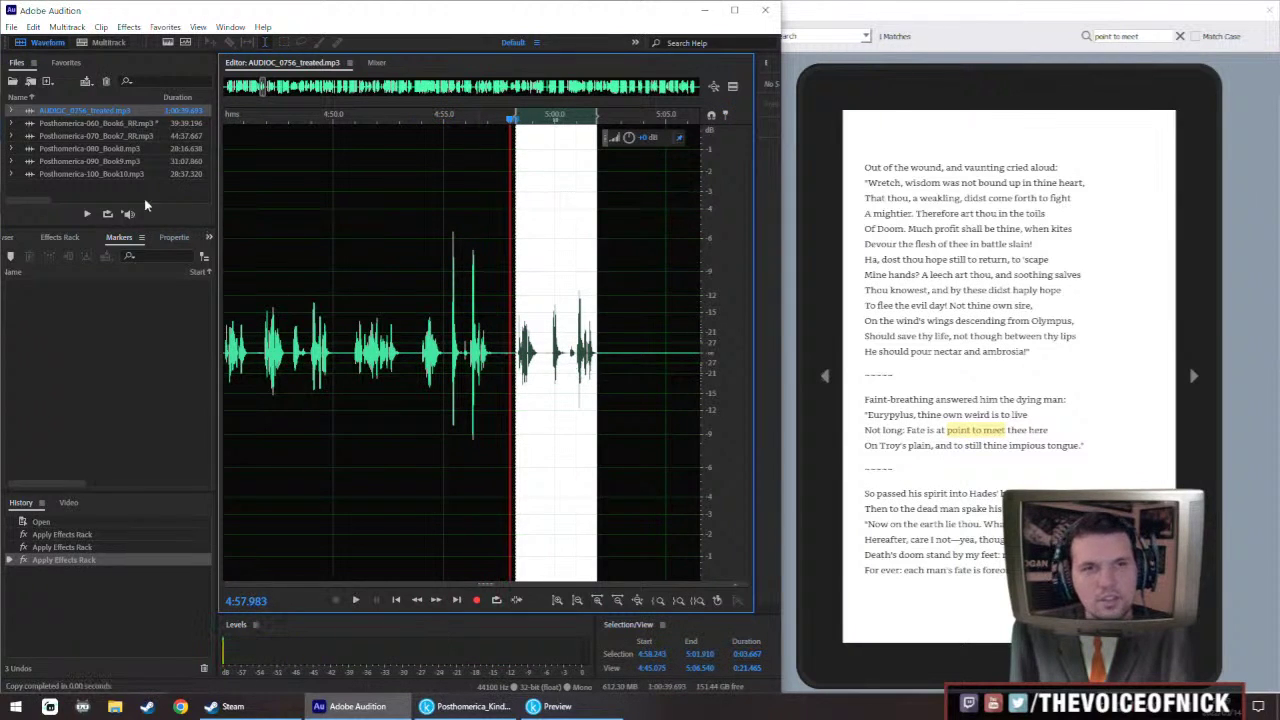
double_click(103, 123)
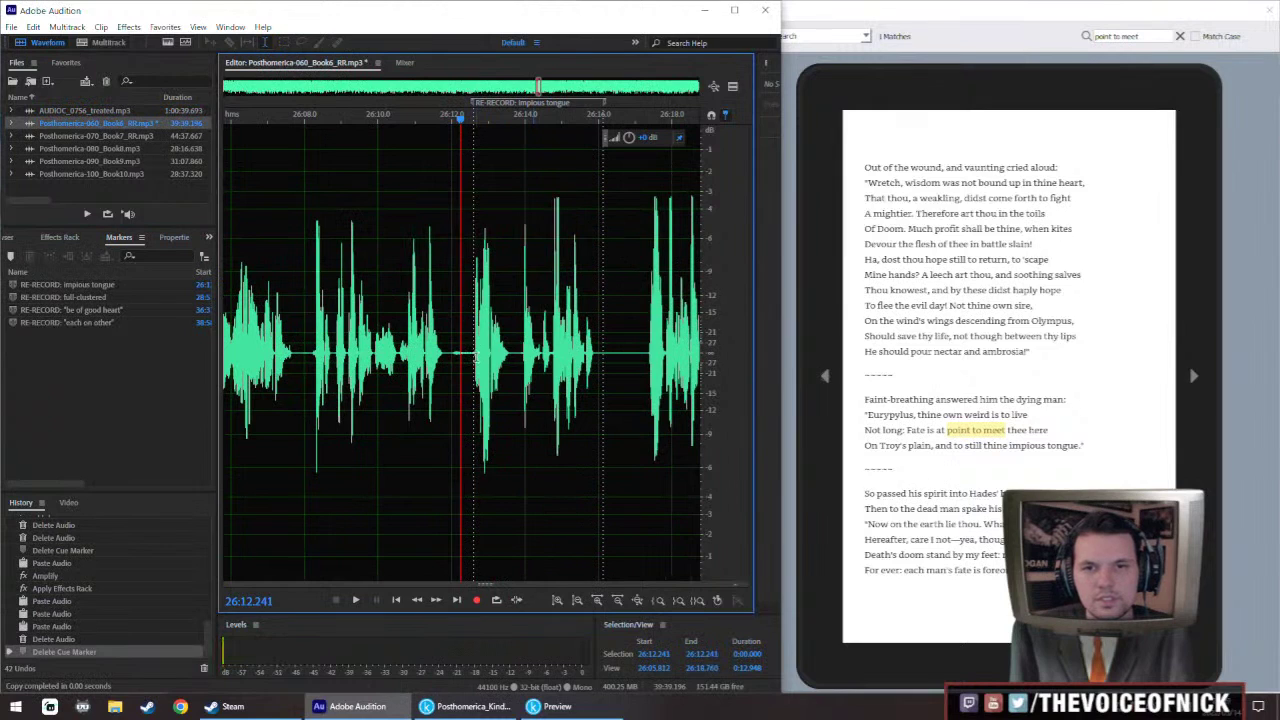
Play the original line, then move the "impious tongue" marker's start to about 26:09 and its end to about 26:19.5
key(space)
scroll(416, 117, down, 2)
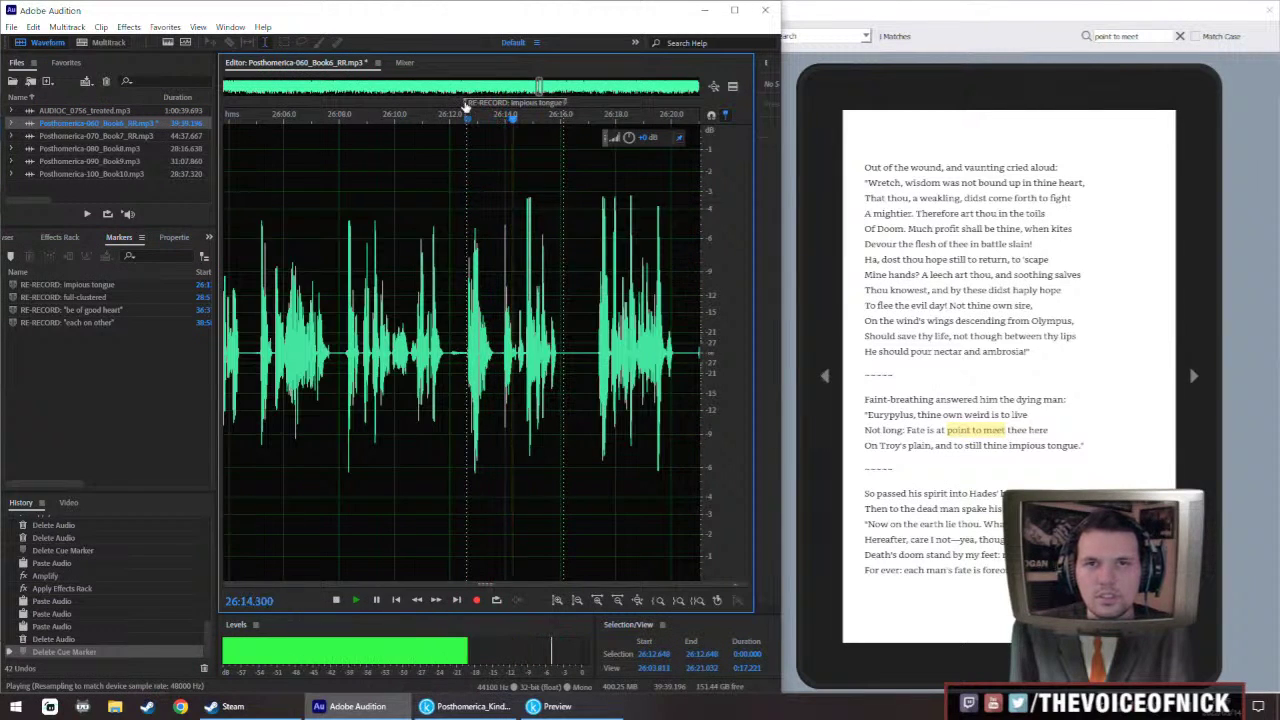
drag(416, 117, 361, 117)
key(space)
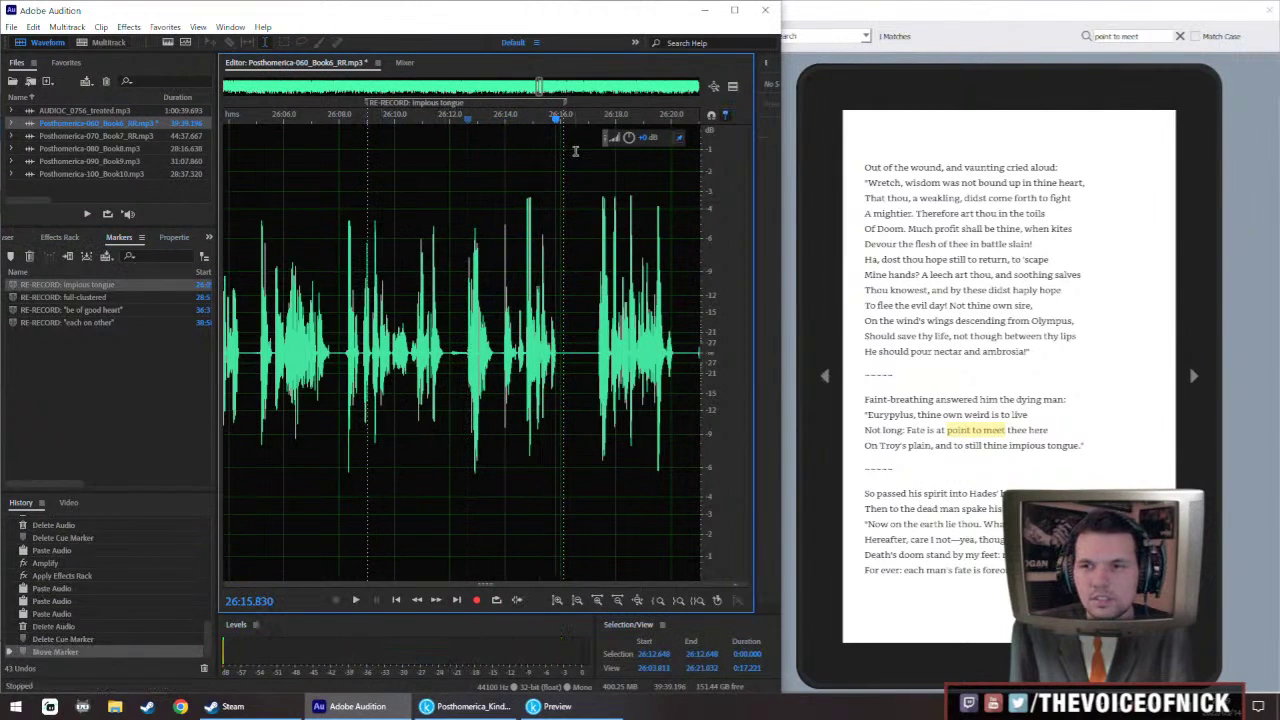
drag(613, 103, 657, 103)
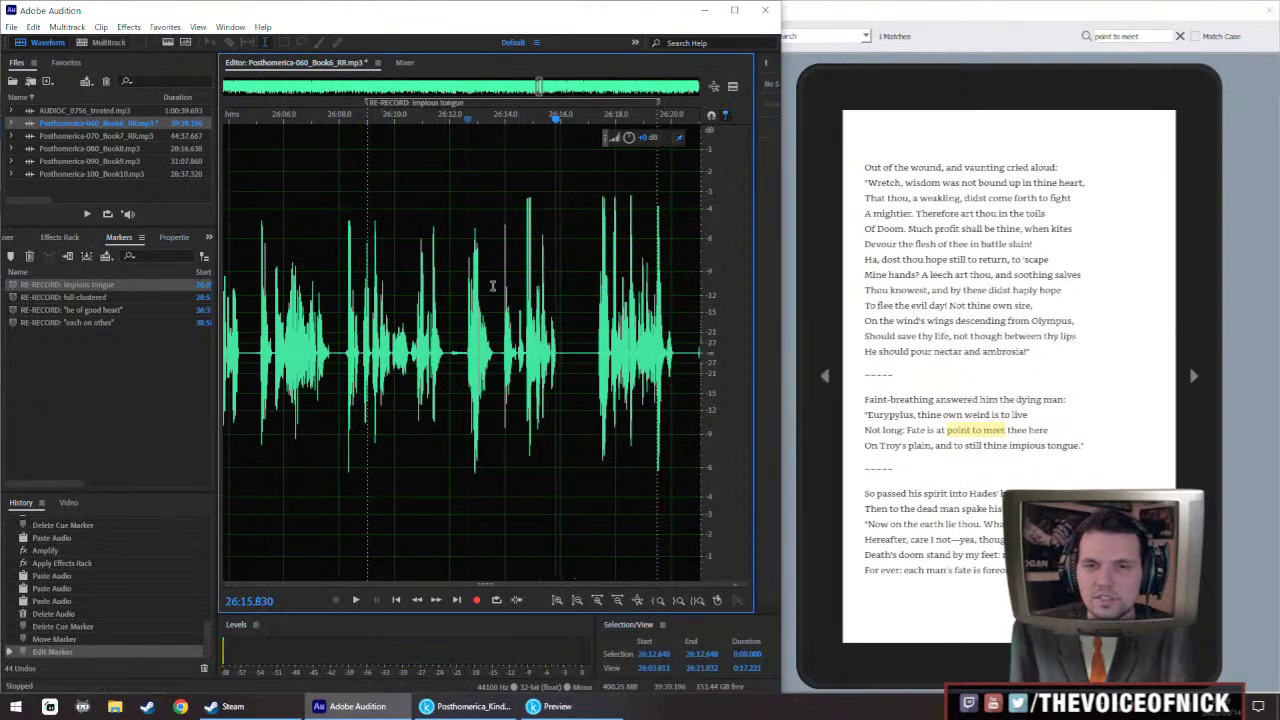
Replace the original line from about 26:12.6 to 26:15.8 with the copied take, raise its gain and apply the effects rack
scroll(472, 365, up, 2)
drag(406, 355, 617, 430)
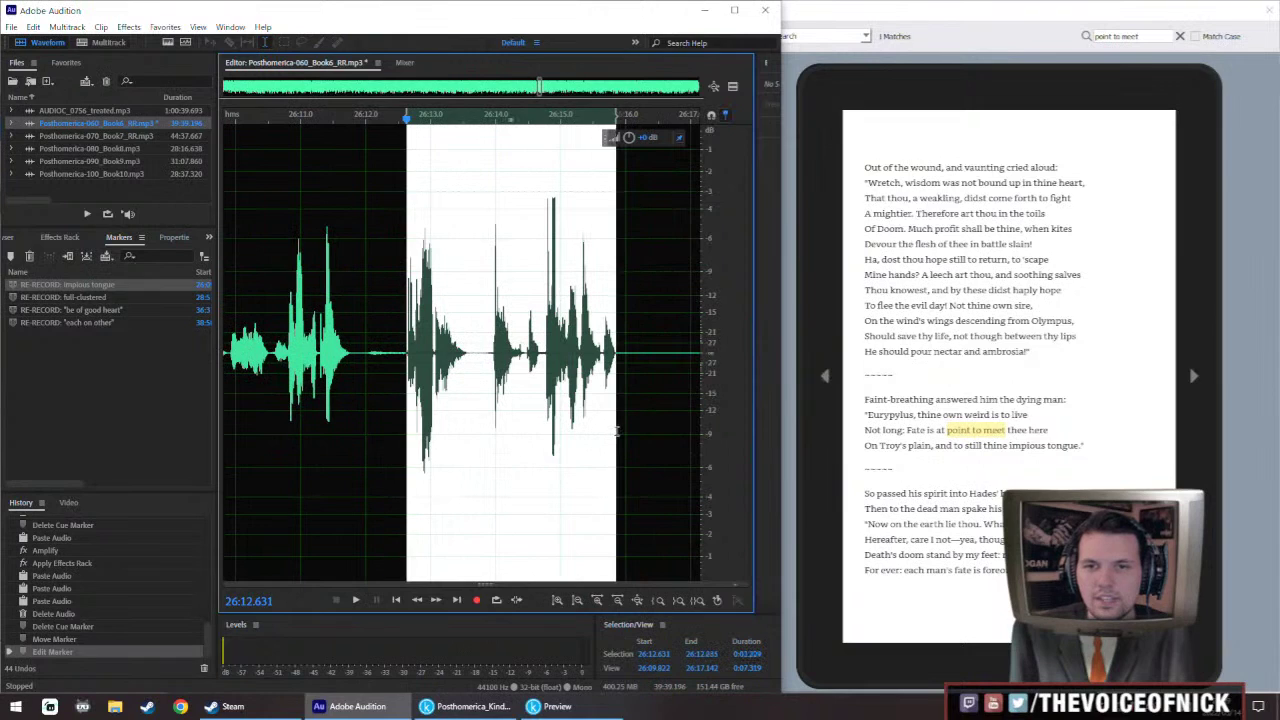
key(ctrl+v)
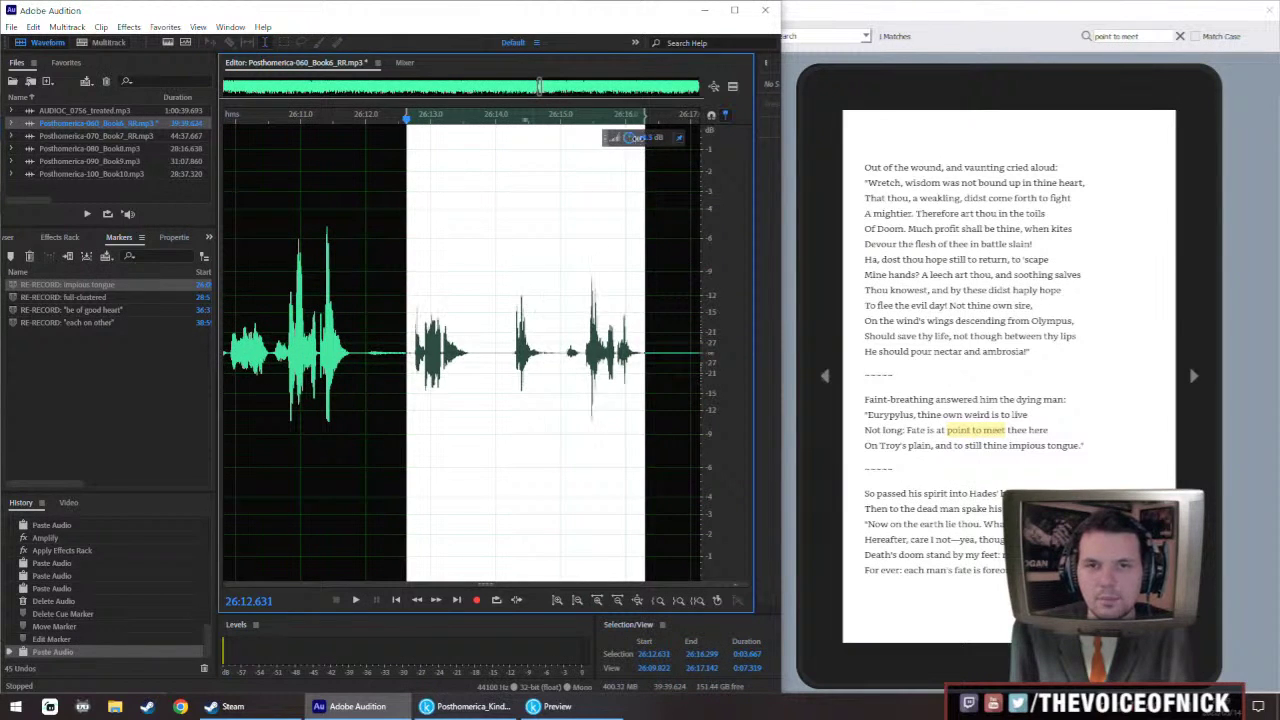
drag(633, 137, 636, 131)
scroll(432, 305, down, 2)
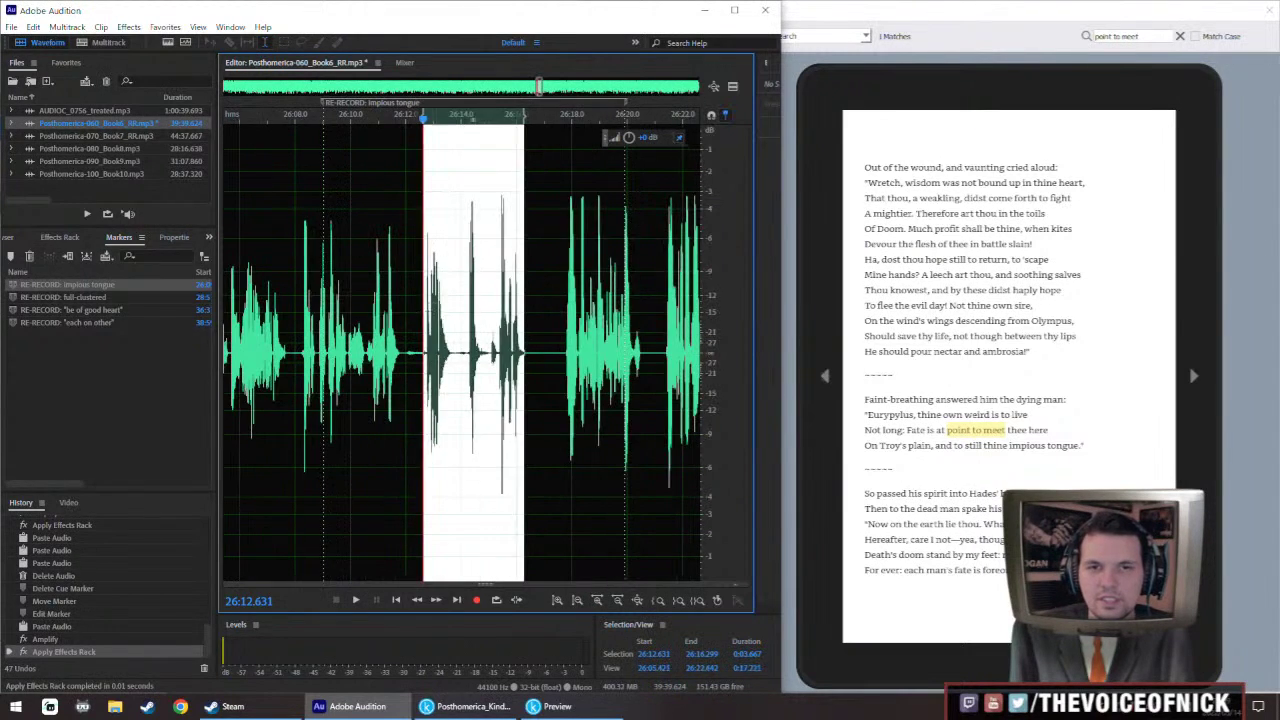
Play the passage from about 26:09.5, then undo the pasted take's amplification and effects
click(333, 290)
key(space)
scroll(485, 355, up, 1)
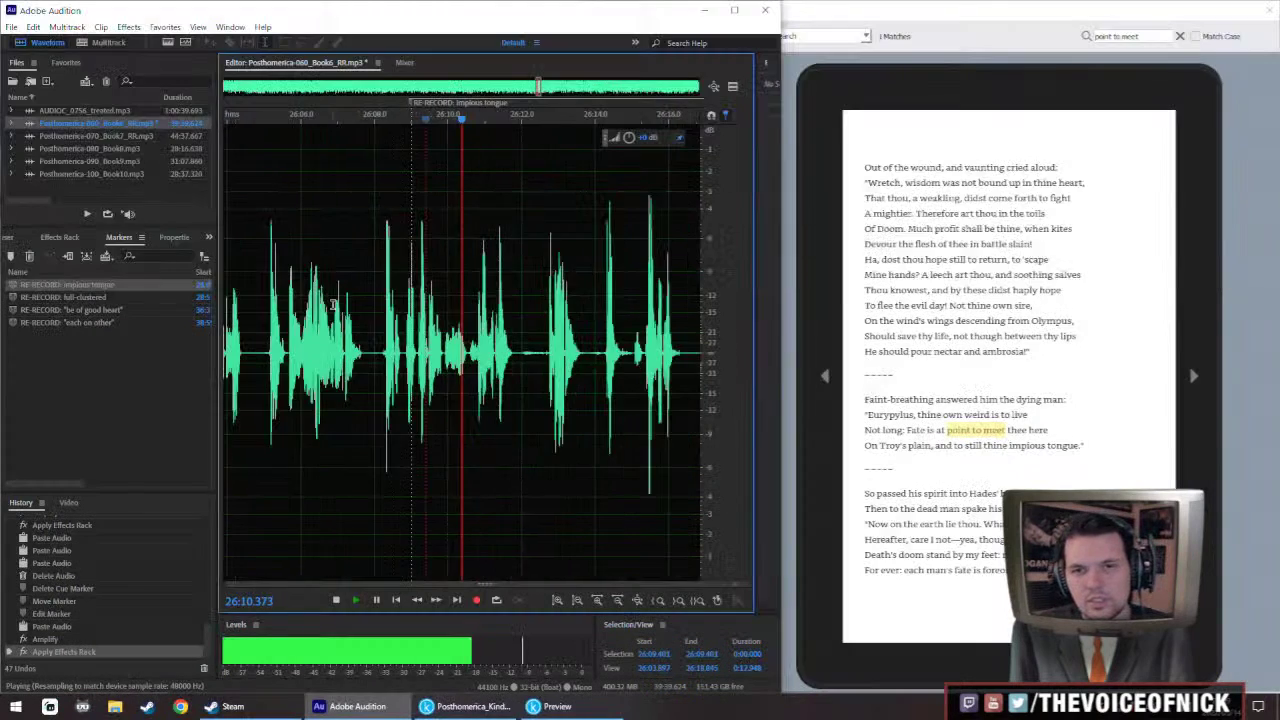
key(space)
key(ctrl+z)
key(ctrl+z)
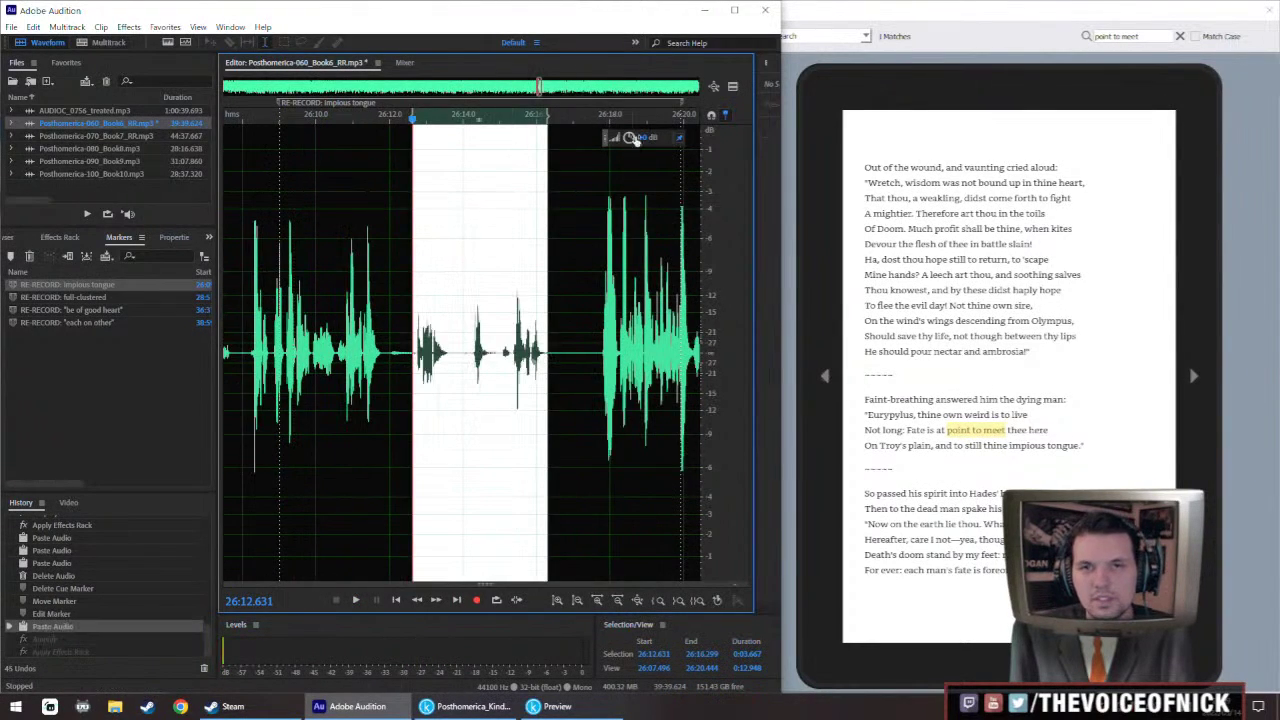
Amplify the pasted take by a smaller amount with the effects rack applied, and play from about 26:09.3
key(ctrl+shift+z)
key(ctrl+shift+z)
key(space)
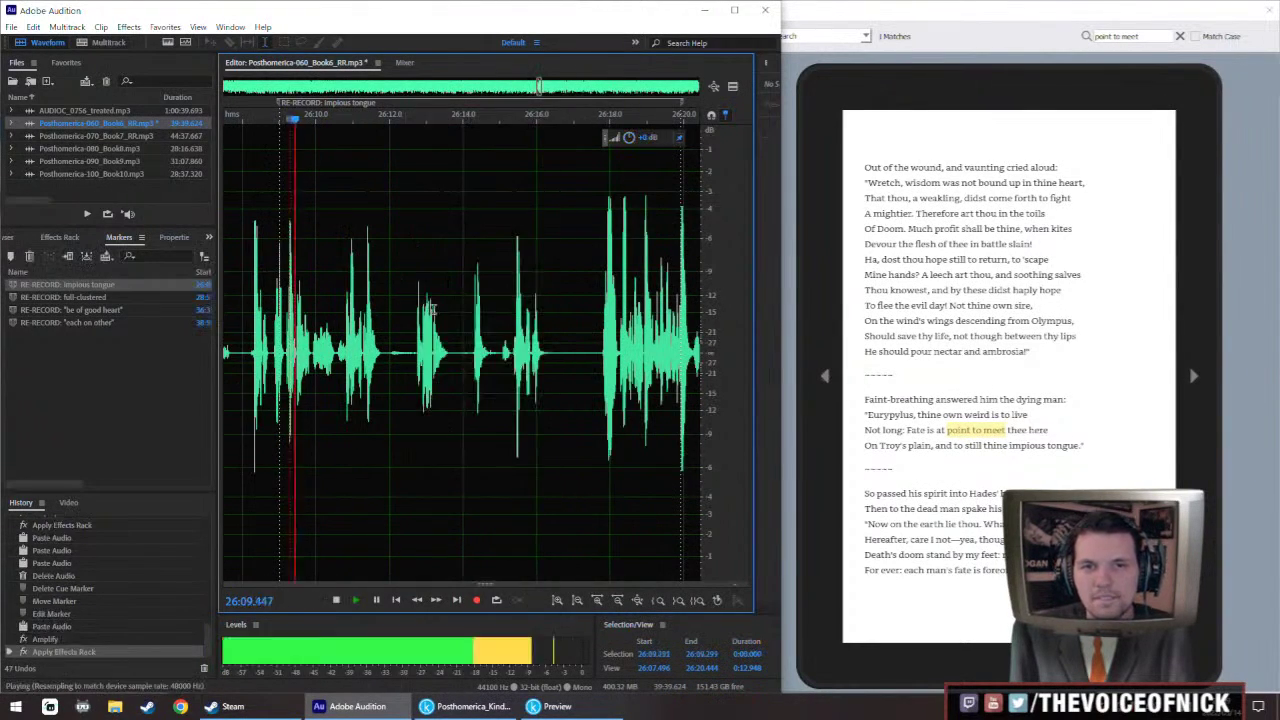
Shorten the pause at about 26:13.8 inside the pasted take by about 0.16 s
drag(480, 297, 521, 307)
scroll(428, 366, up, 2)
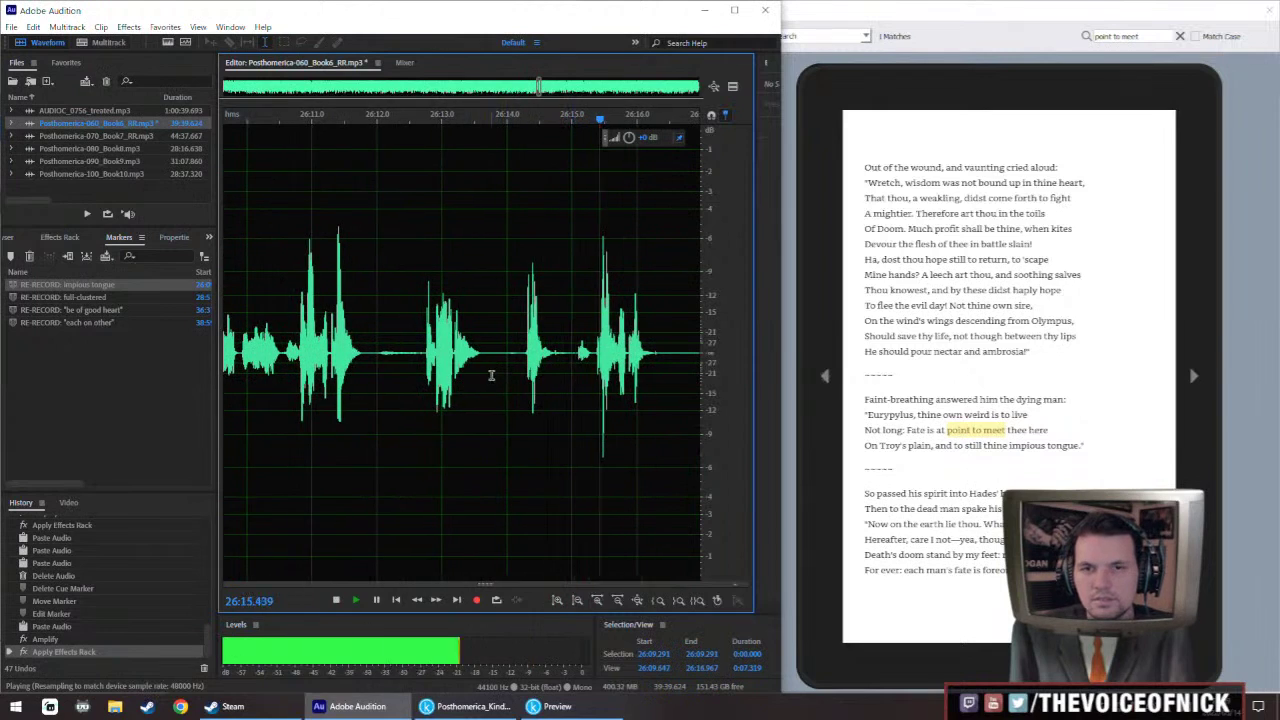
drag(491, 376, 321, 355)
key(Delete)
Amplify the passage from about 26:09.4 to 26:16.3, apply the effects rack, and check it by playing from about 26:07.6
scroll(490, 365, down, 3)
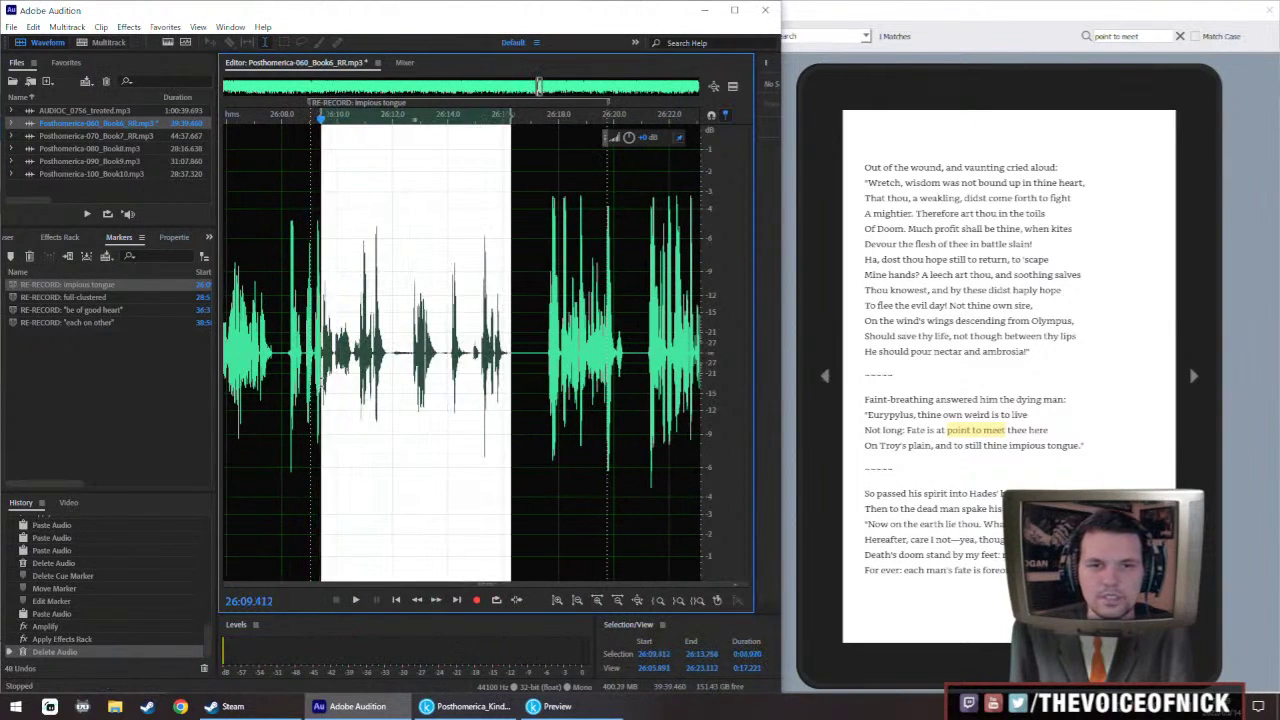
drag(630, 137, 648, 141)
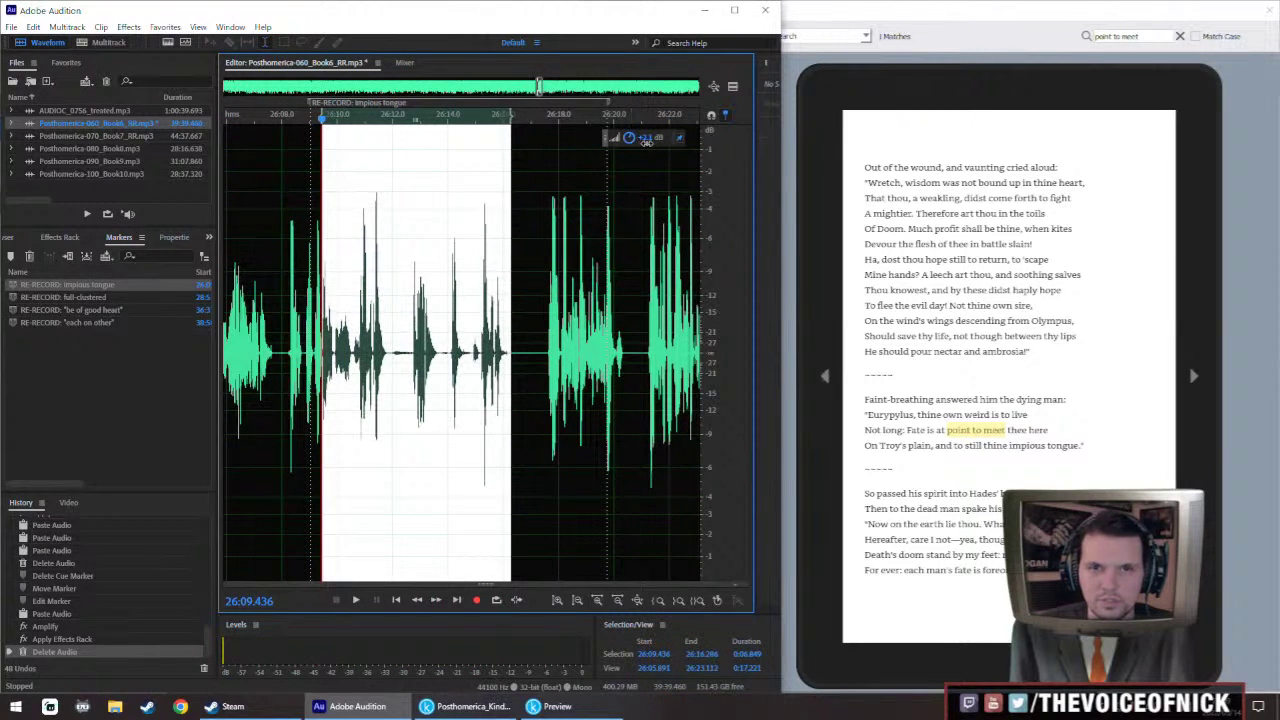
click(272, 350)
scroll(396, 326, down, 3)
key(space)
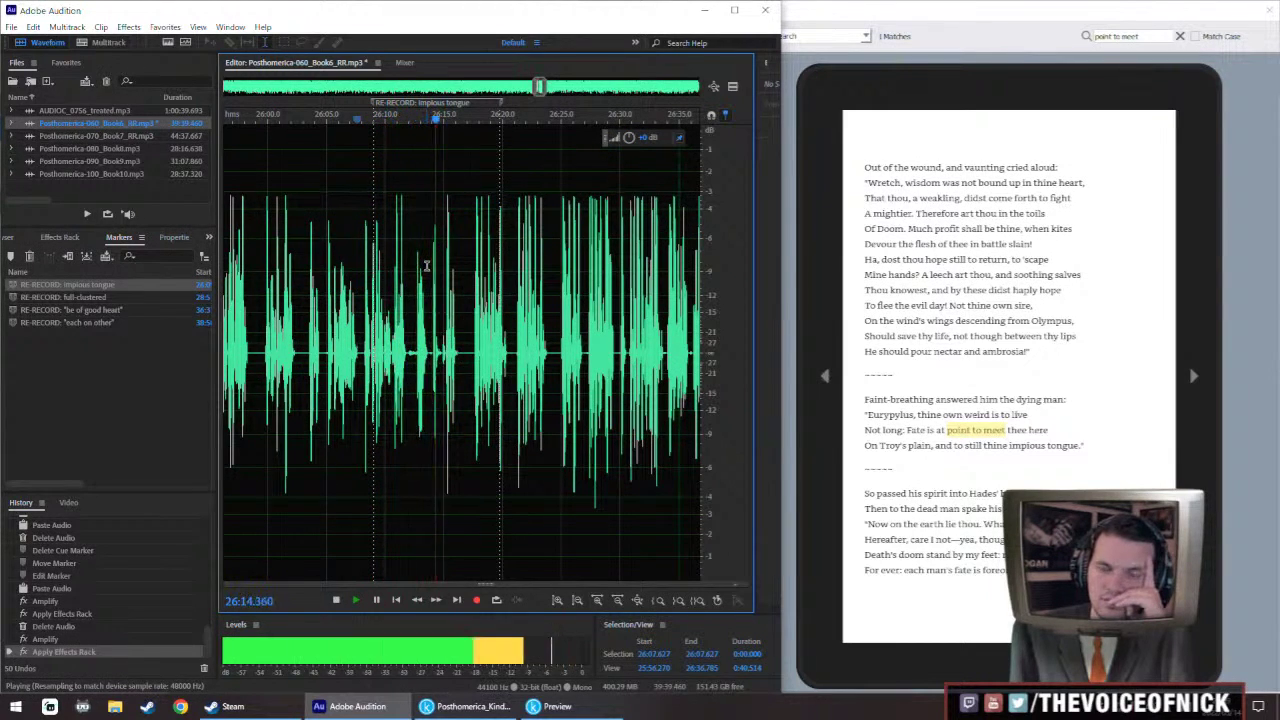
scroll(423, 265, up, 2)
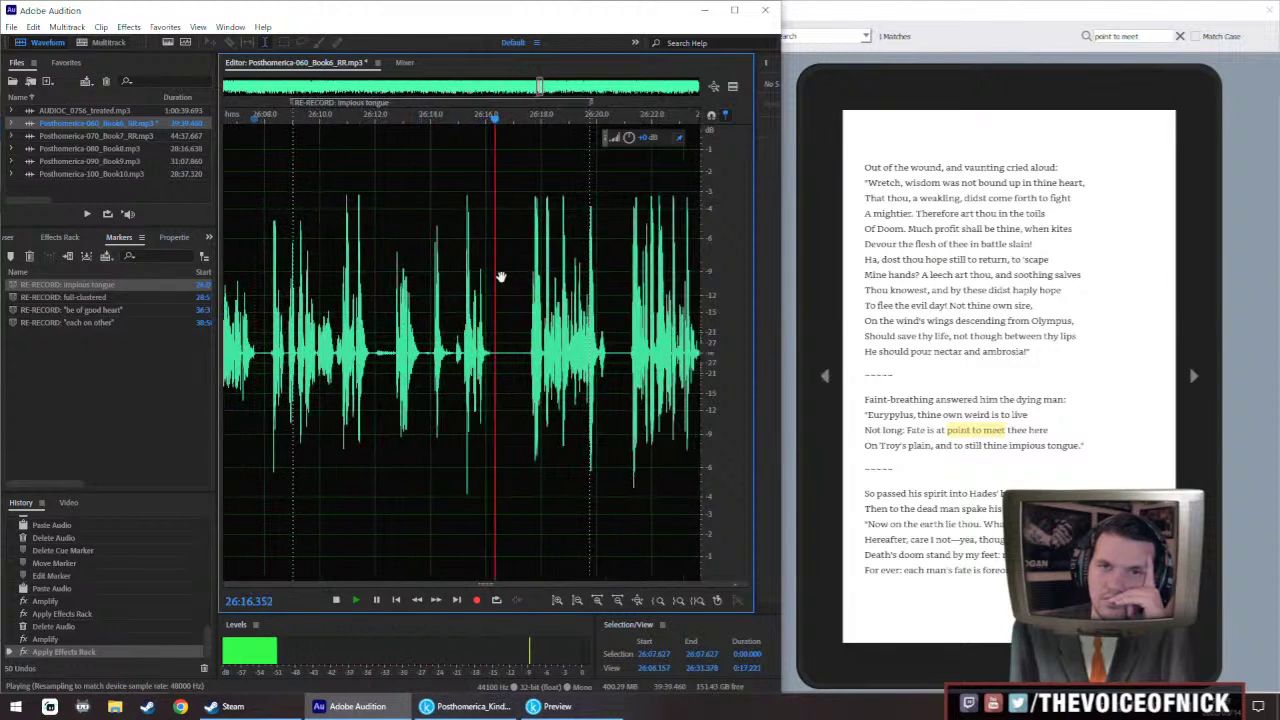
scroll(494, 280, down, 6)
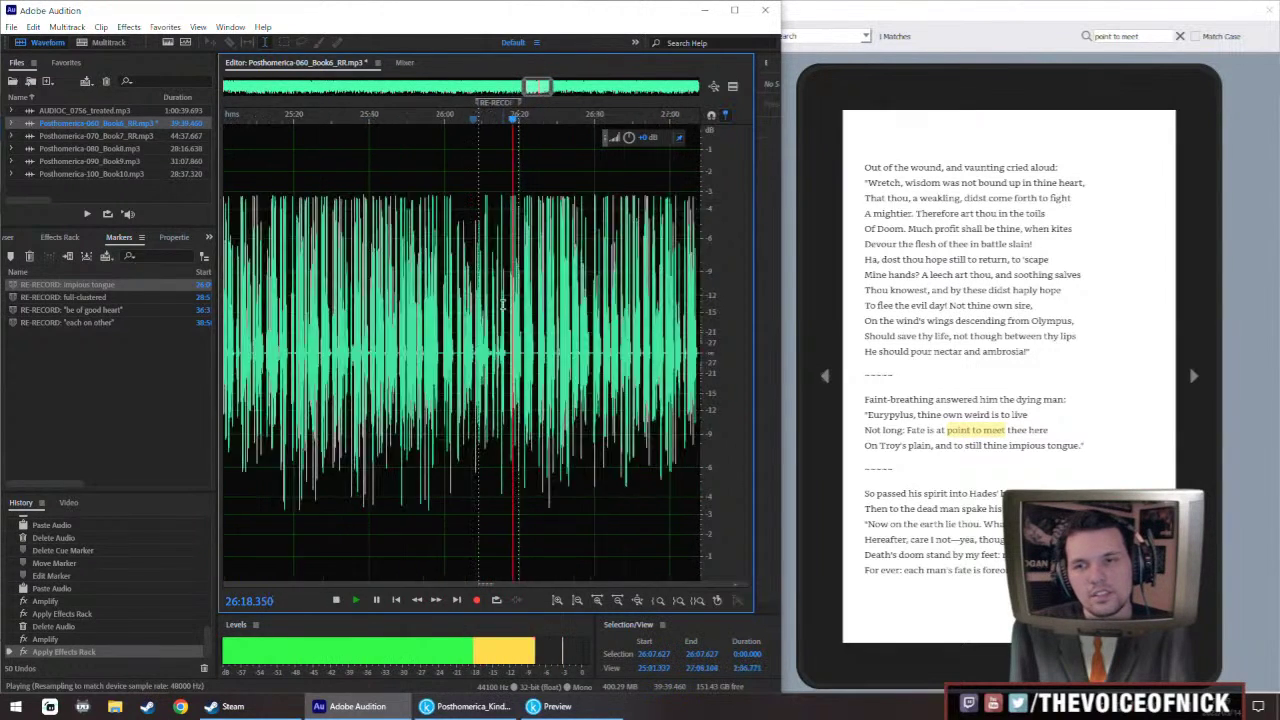
key(space)
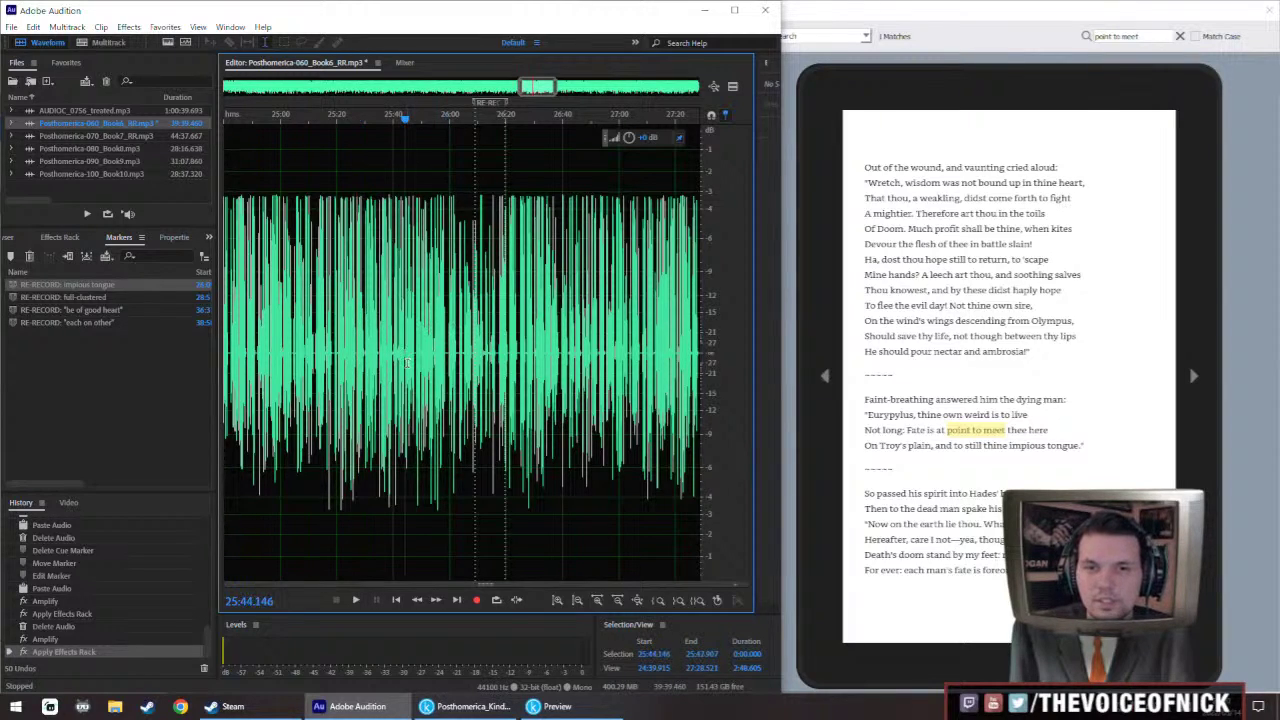
Play the whole passage from about 25:44 to just past the "impious tongue" marker to compare the levels
scroll(456, 340, up, 1)
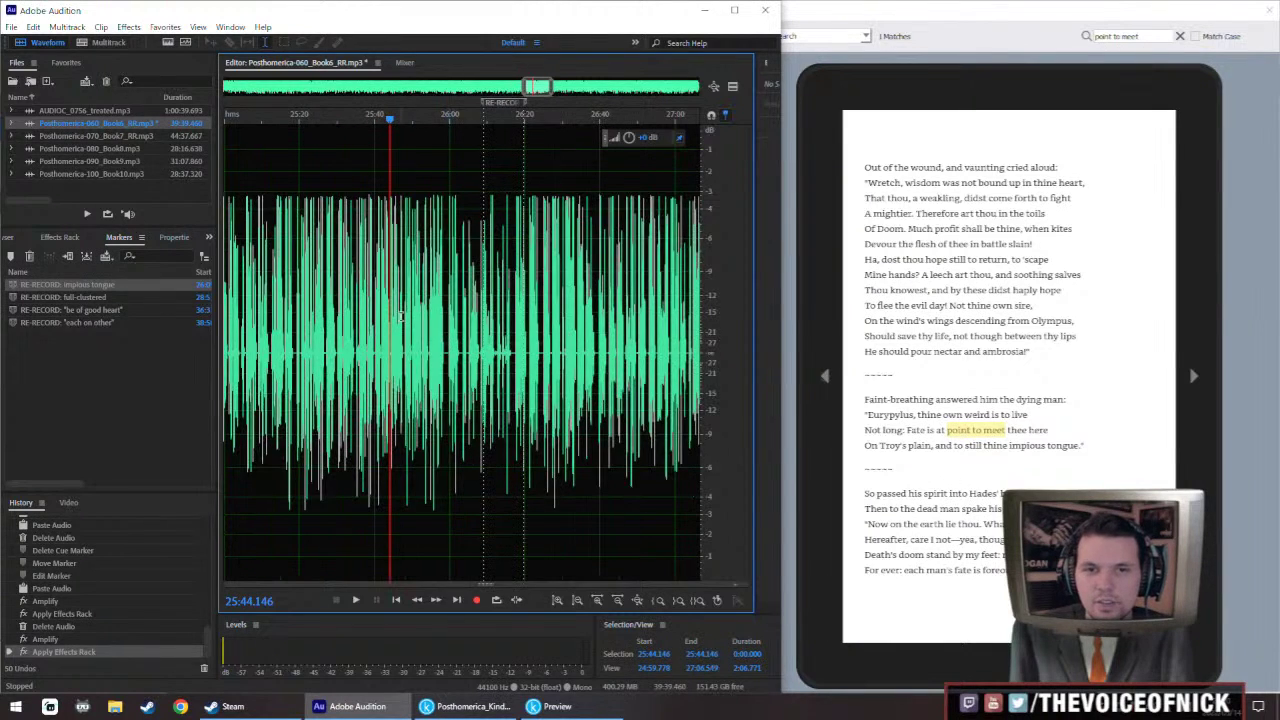
scroll(400, 316, up, 3)
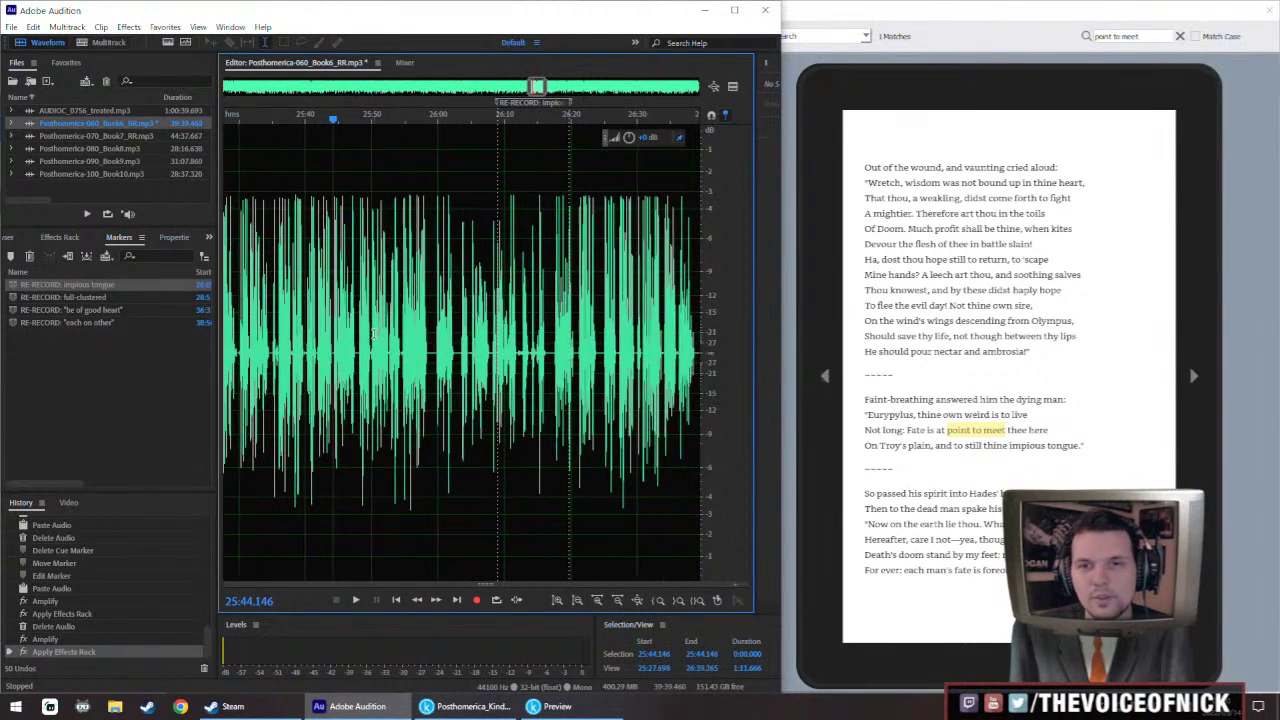
scroll(385, 347, right, 4)
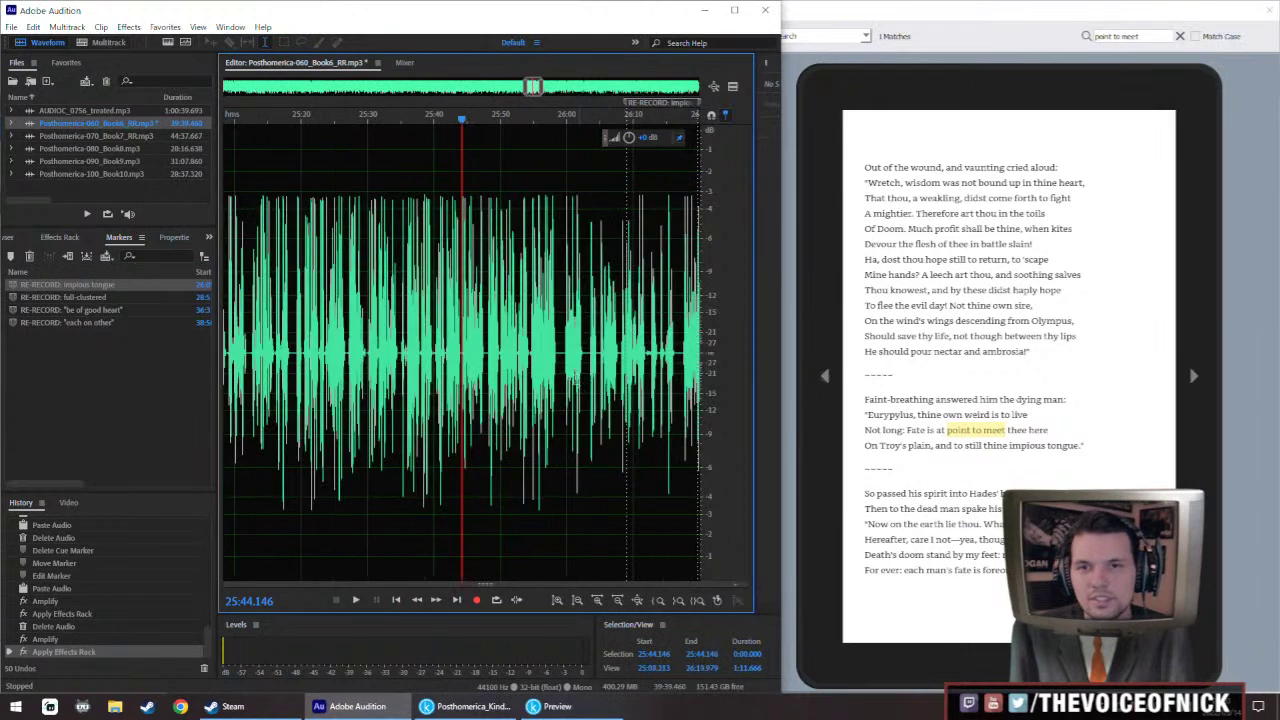
scroll(450, 360, left, 1)
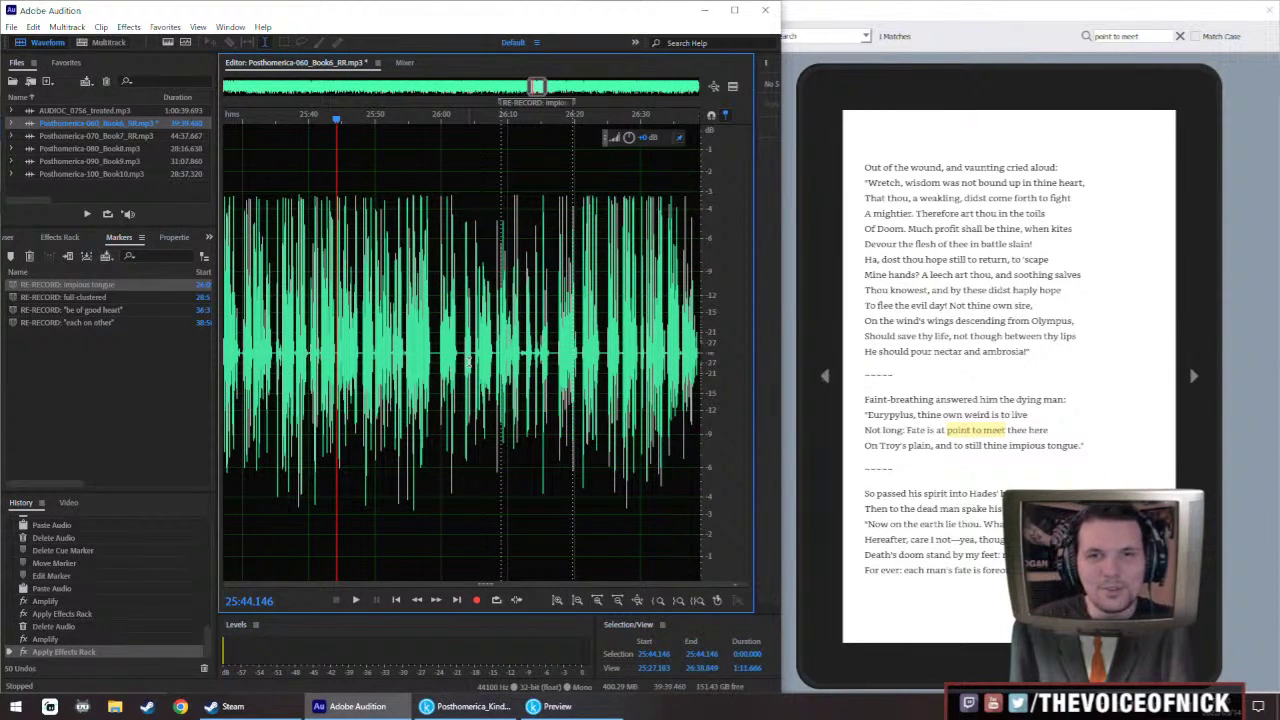
key(space)
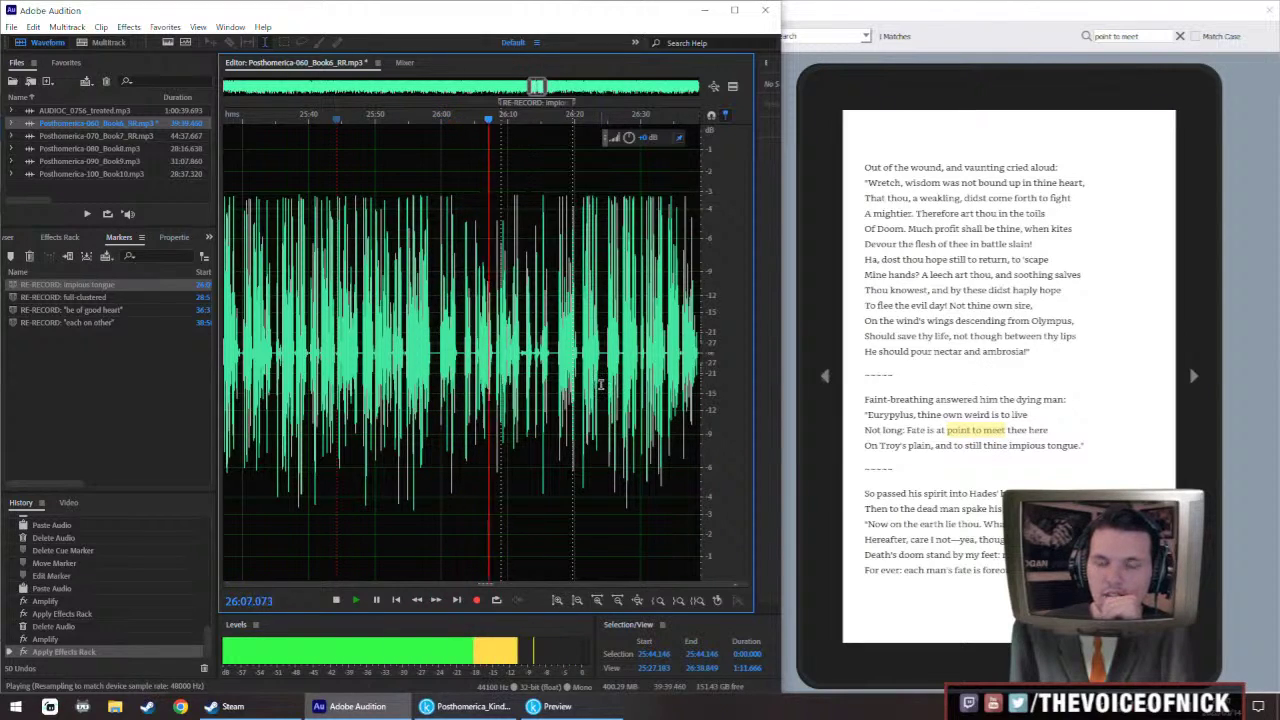
scroll(560, 375, right, 3)
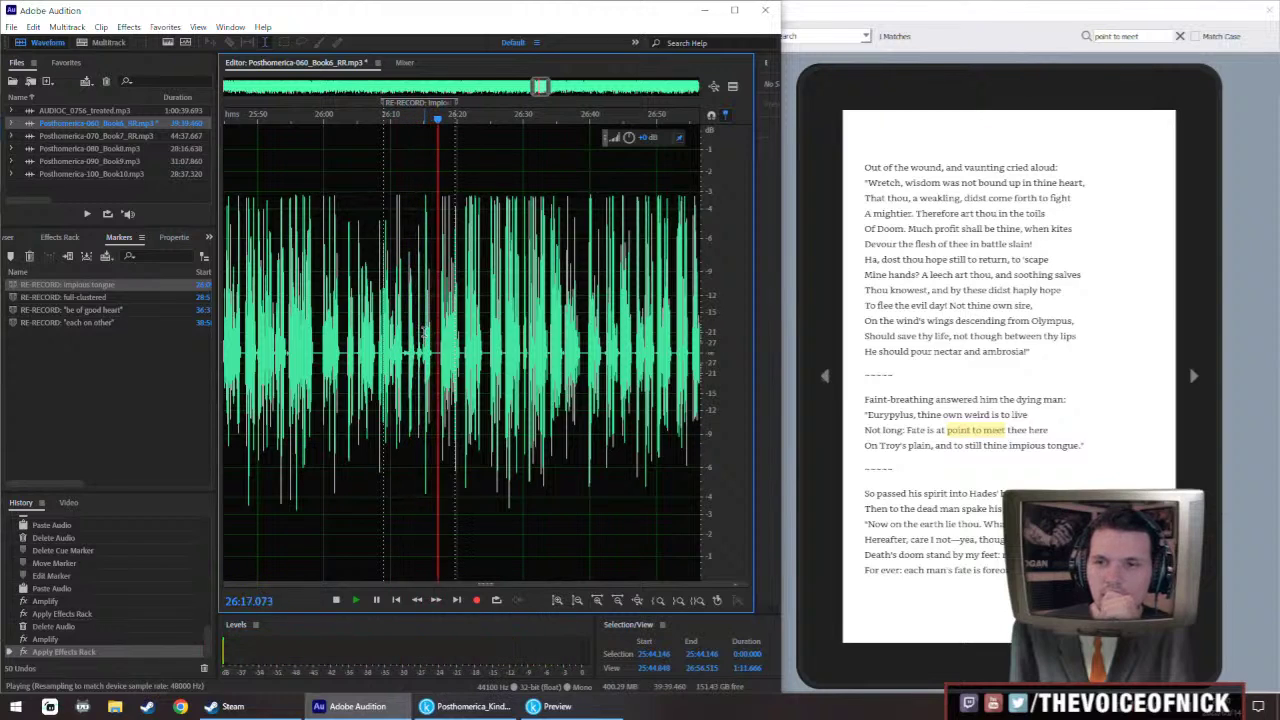
scroll(423, 333, up, 3)
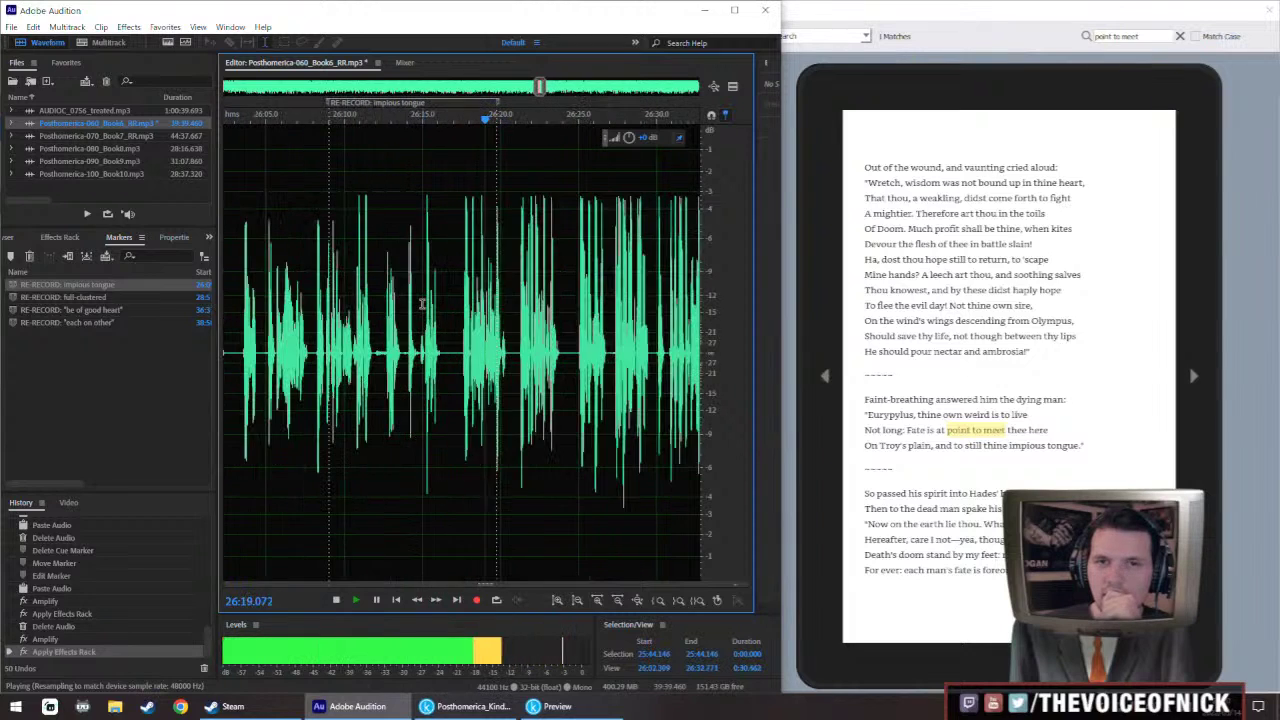
key(space)
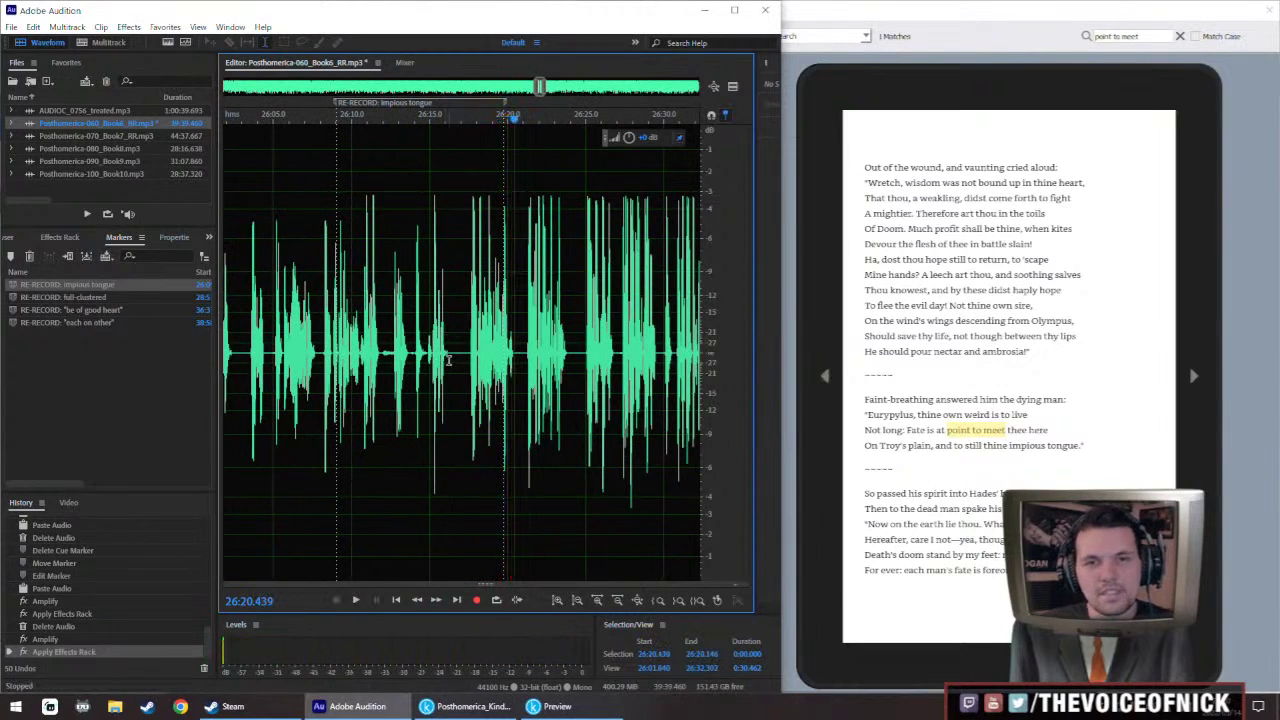
Amplify the take from about 26:12.6 to 26:16.3 further, apply the effects rack, and play from about 26:07.4
drag(449, 360, 395, 382)
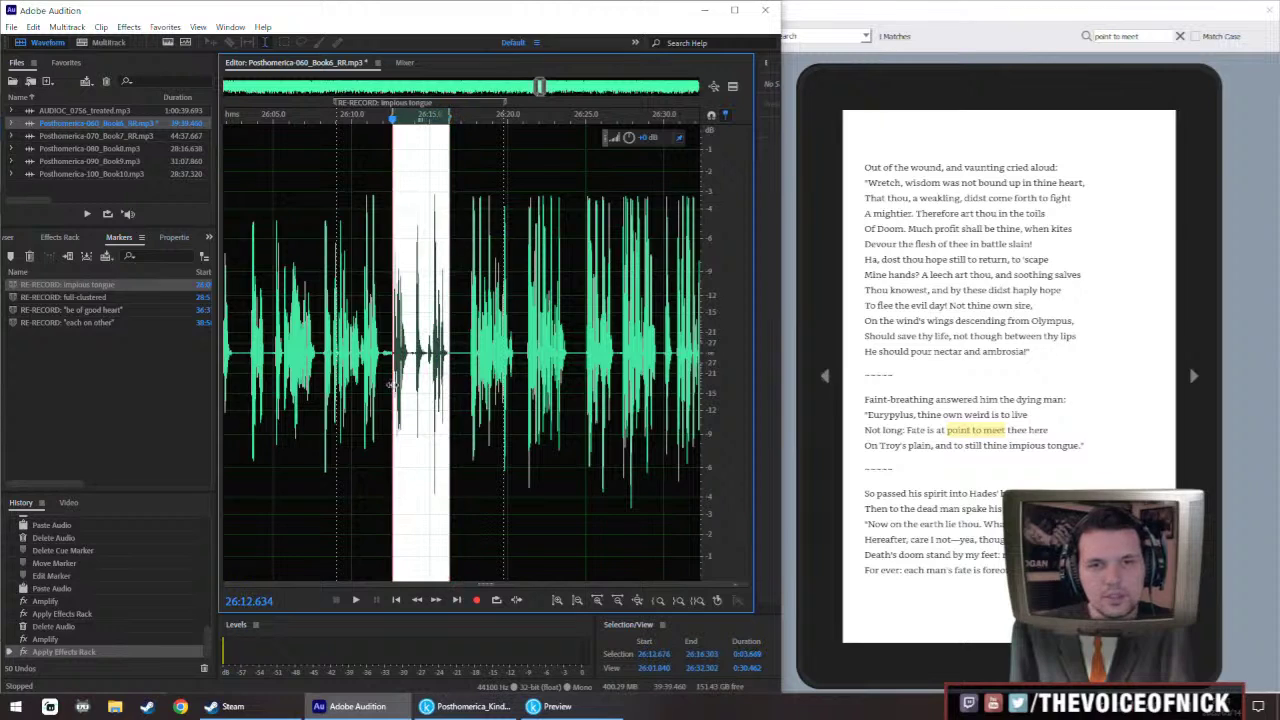
drag(634, 136, 635, 136)
key(ctrl+r)
click(310, 306)
key(space)
scroll(317, 304, down, 1)
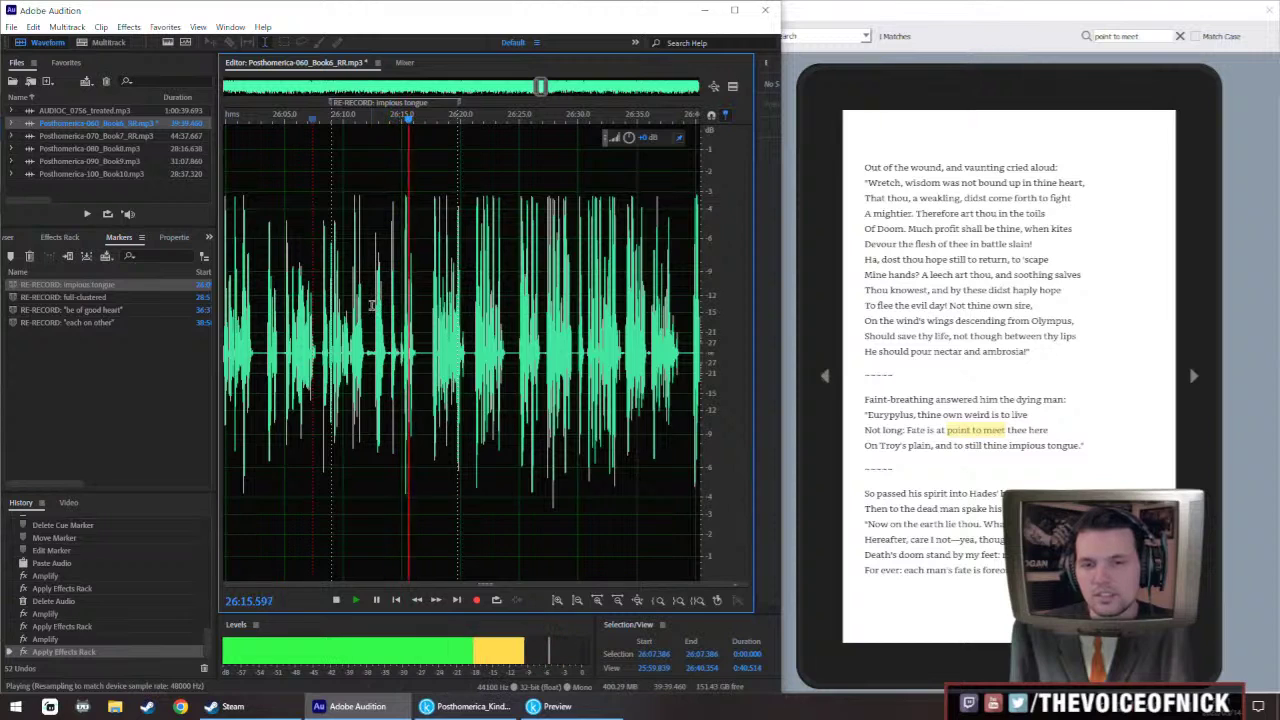
Delete the "impious tongue" marker and stop playback
right_click(333, 101)
click(372, 108)
scroll(420, 233, down, 10)
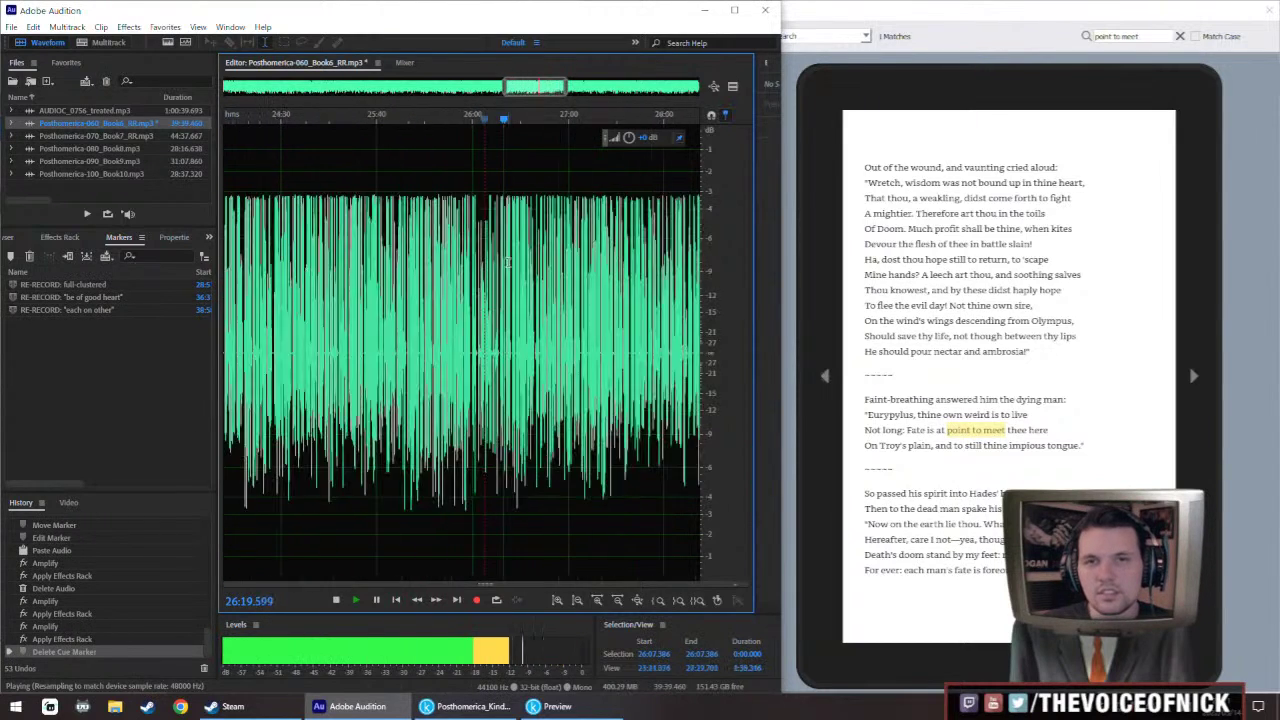
key(space)
Find the "full-clustered" marker and play the original line around it, from about 28:54 and again from 28:57.4
scroll(565, 268, up, 10)
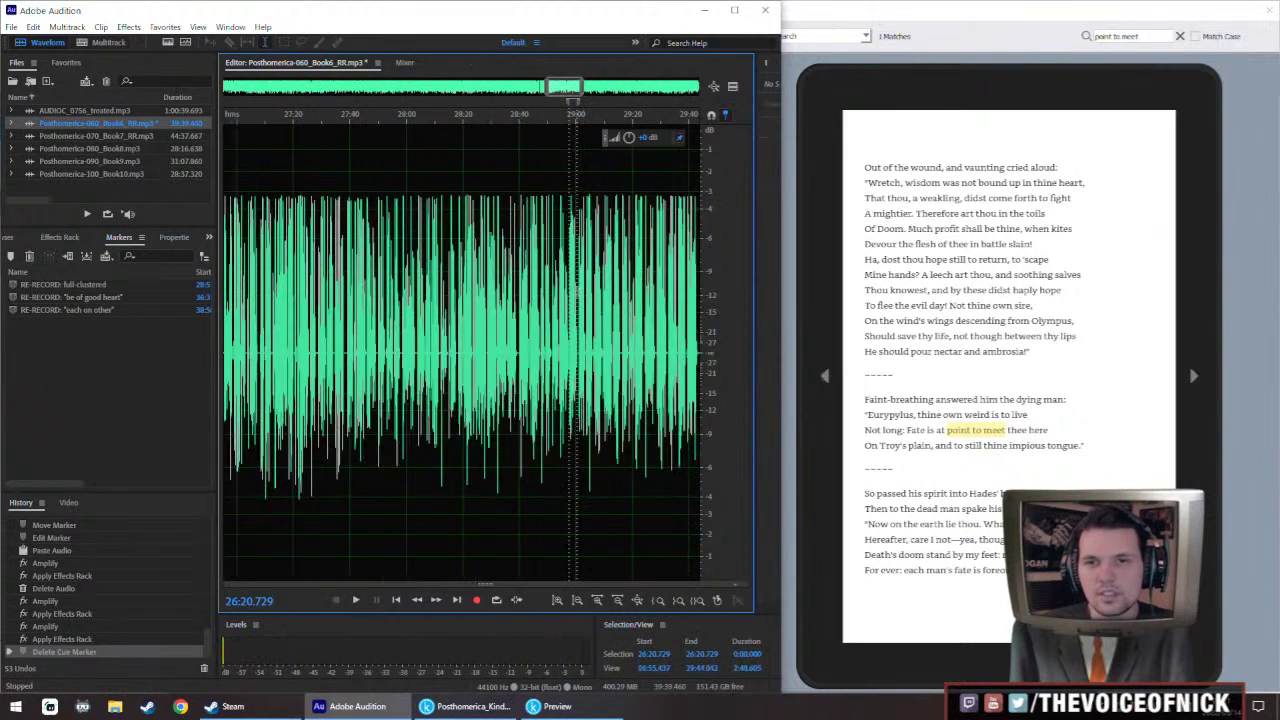
scroll(315, 320, right, 5)
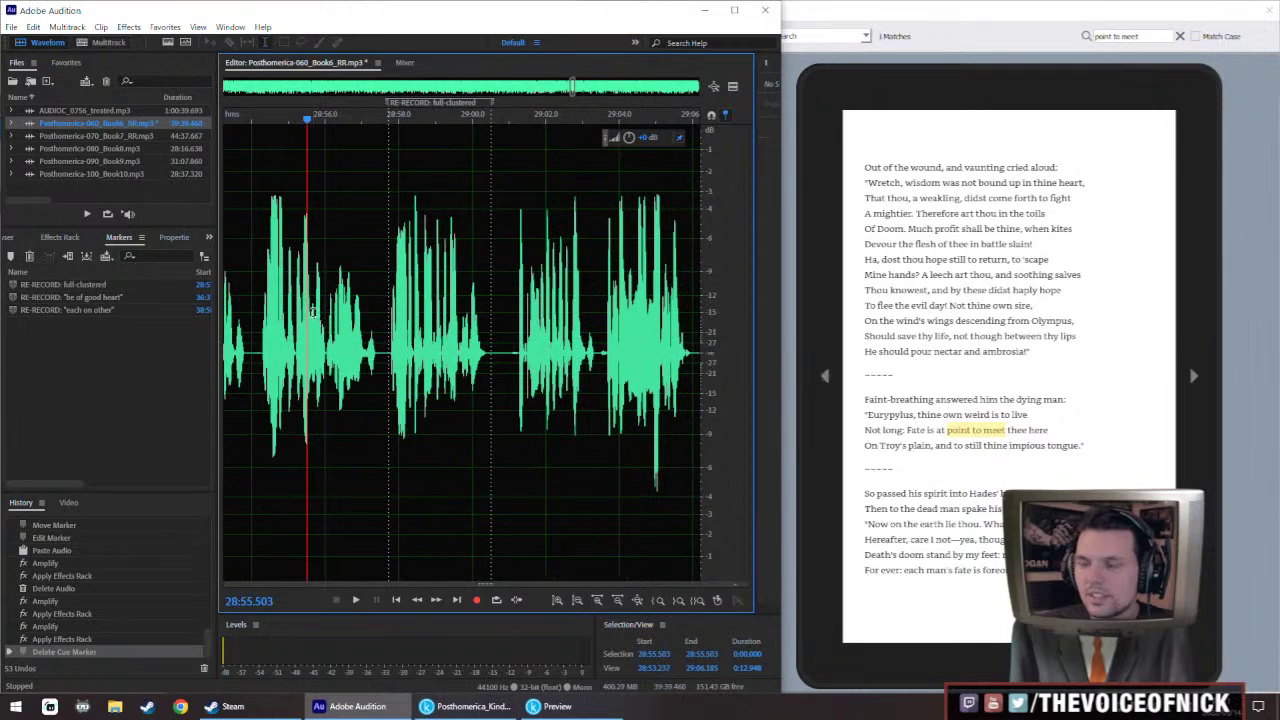
scroll(312, 310, down, 5)
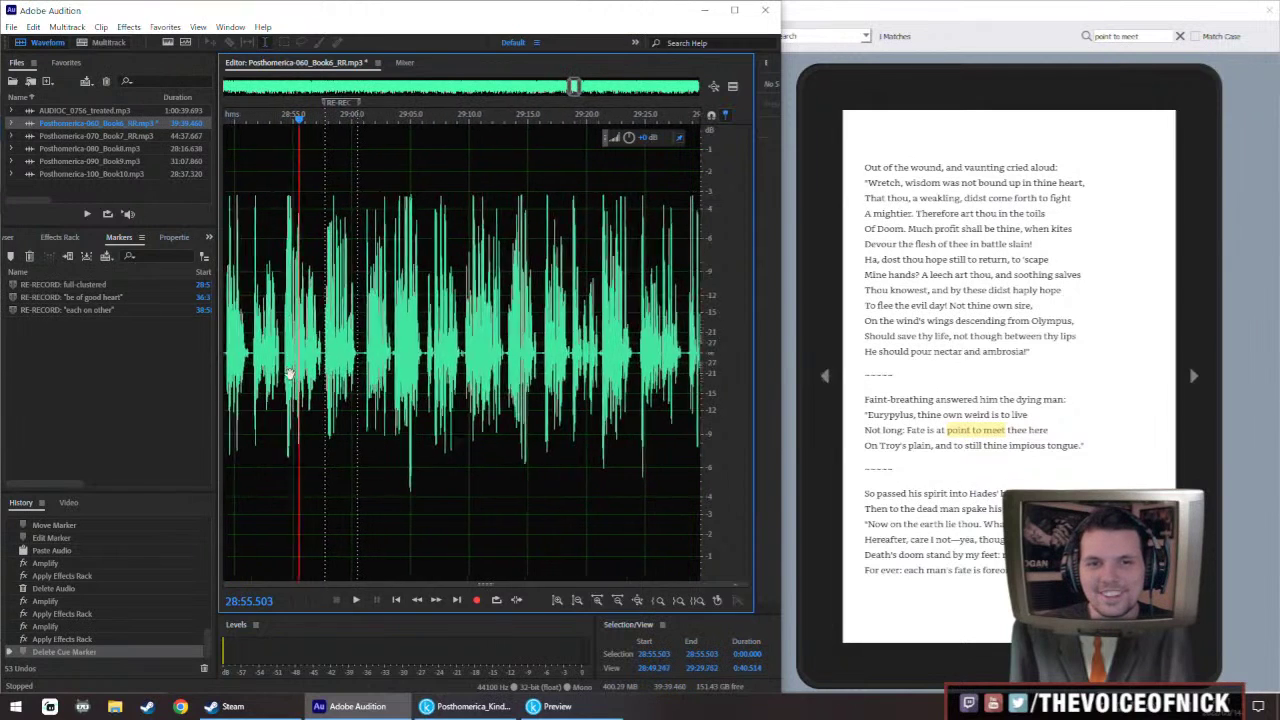
scroll(285, 326, up, 4)
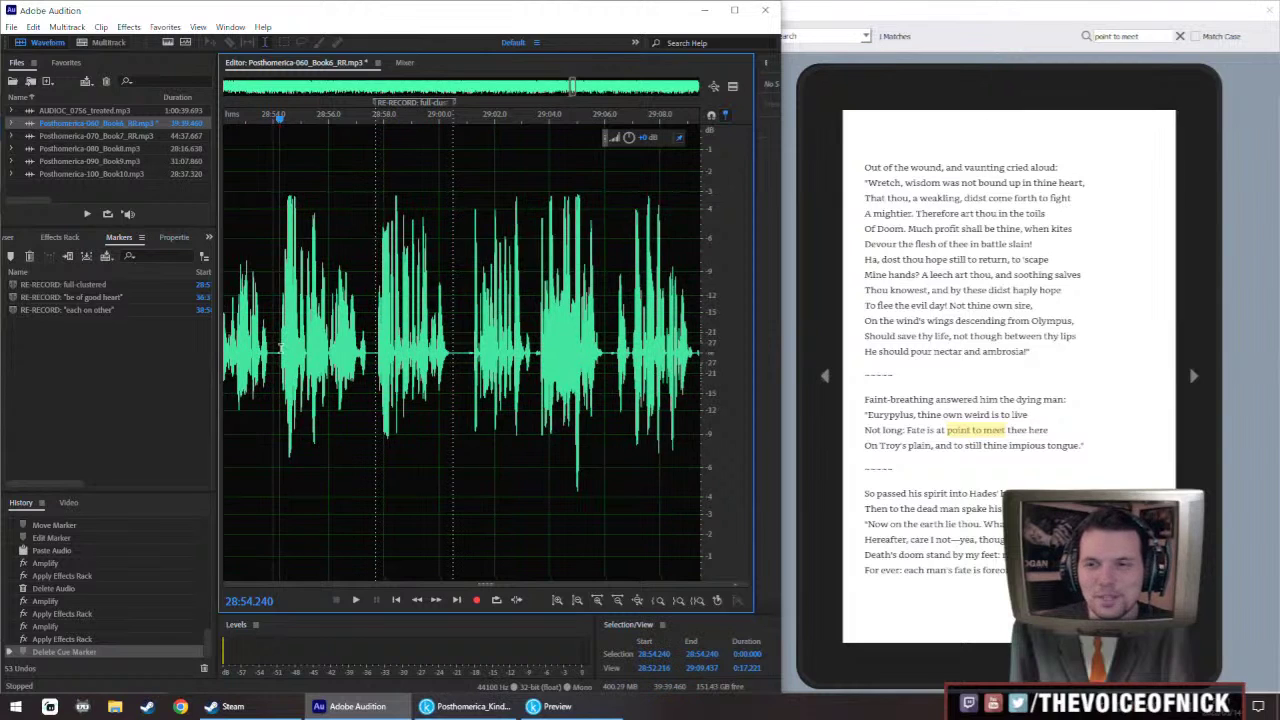
key(space)
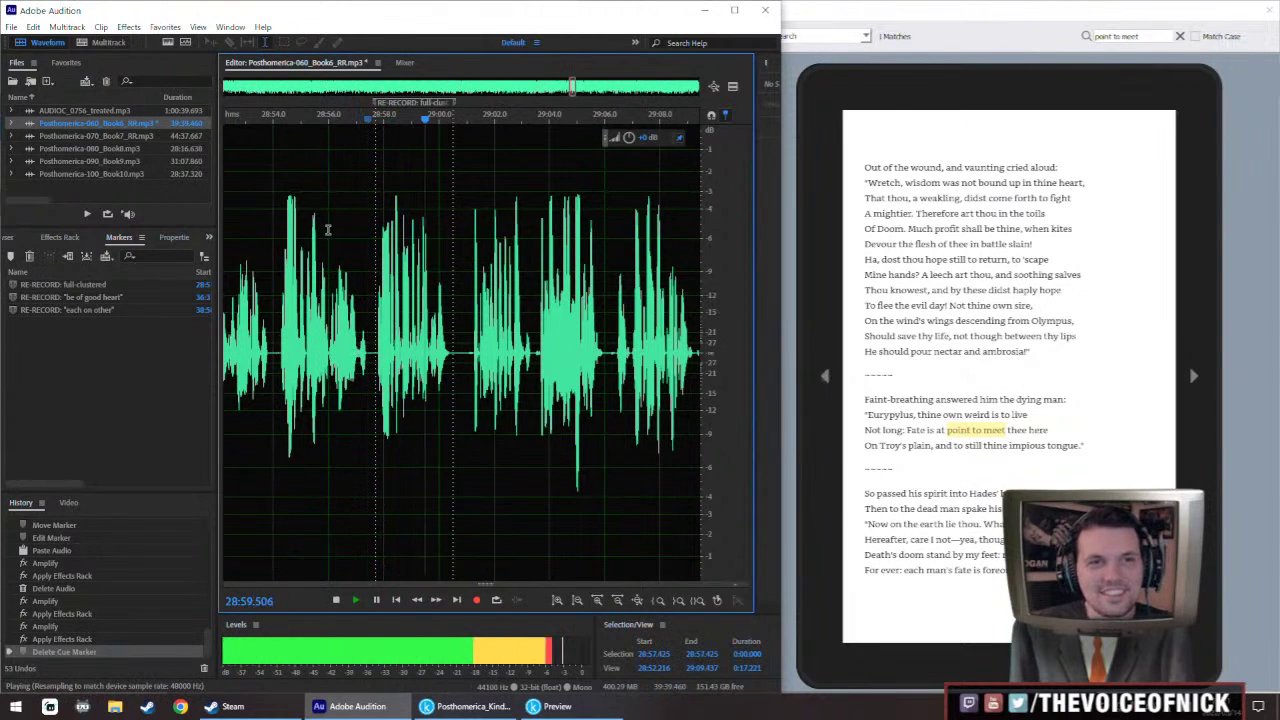
key(space)
Open AUDIOC_0756_treated.mp3 and briefly play the next group of takes from about 5:55.6
double_click(99, 111)
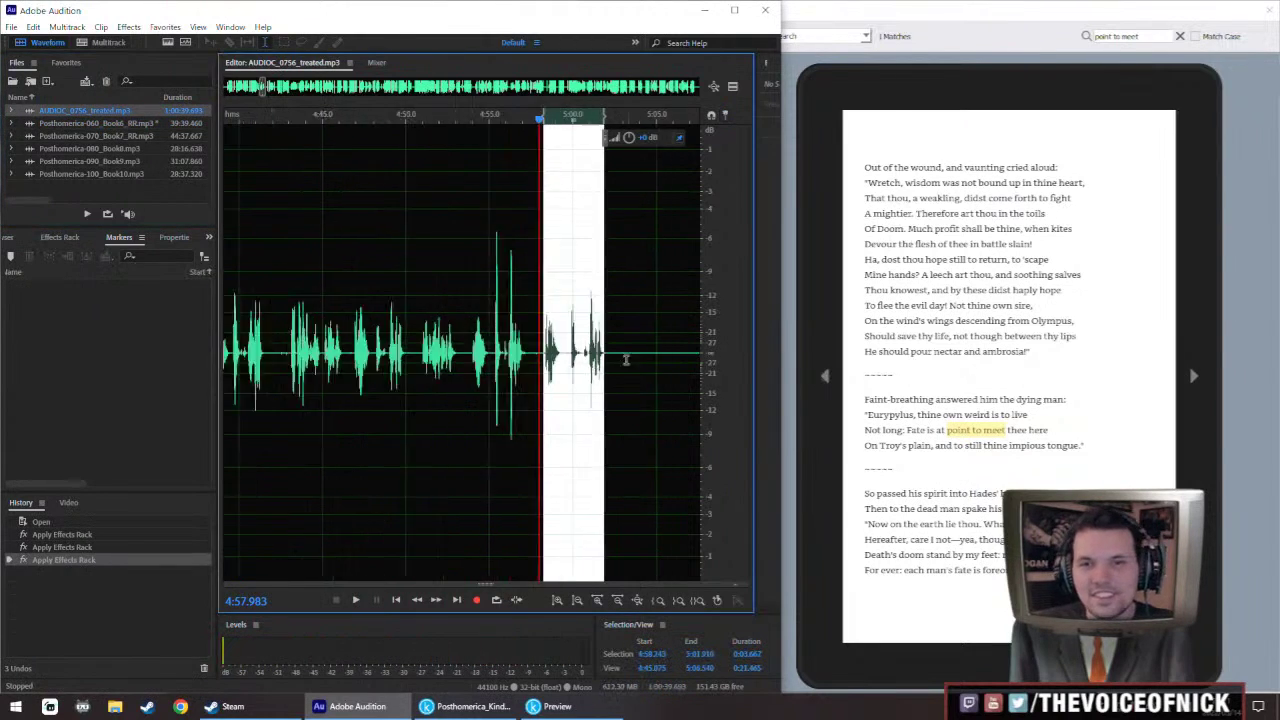
click(477, 362)
key(space)
scroll(565, 362, up, 5)
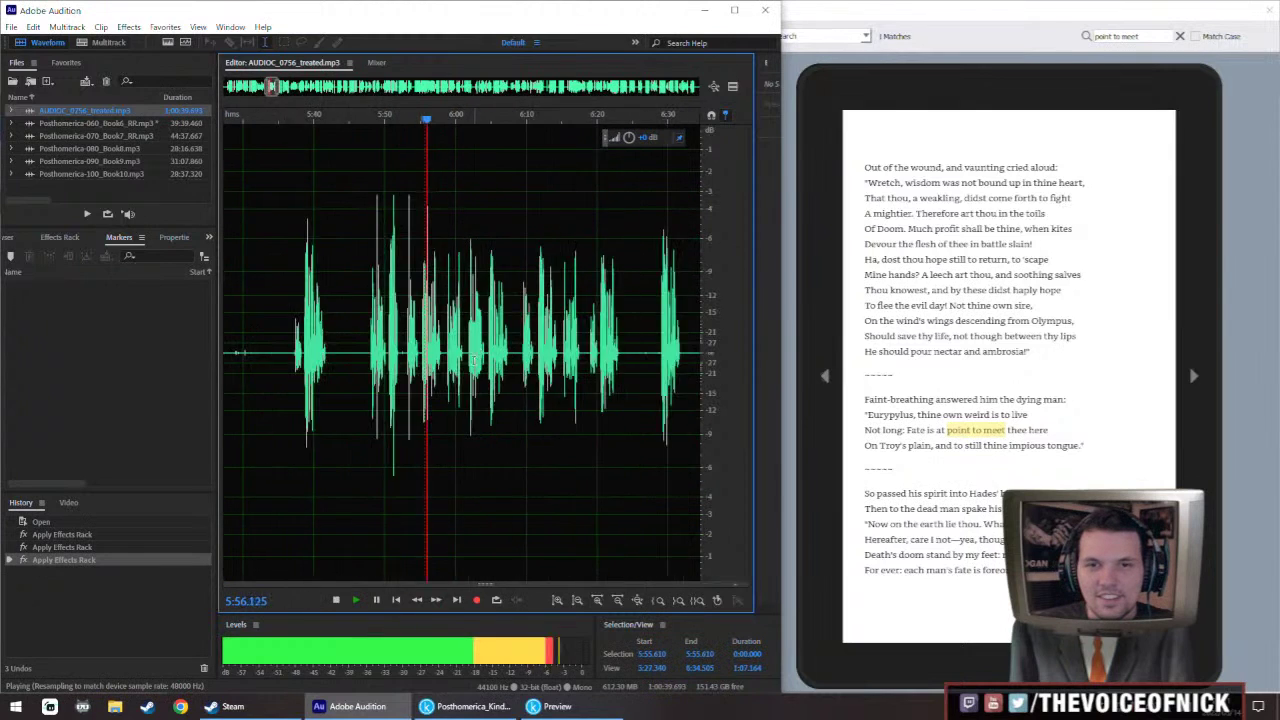
key(space)
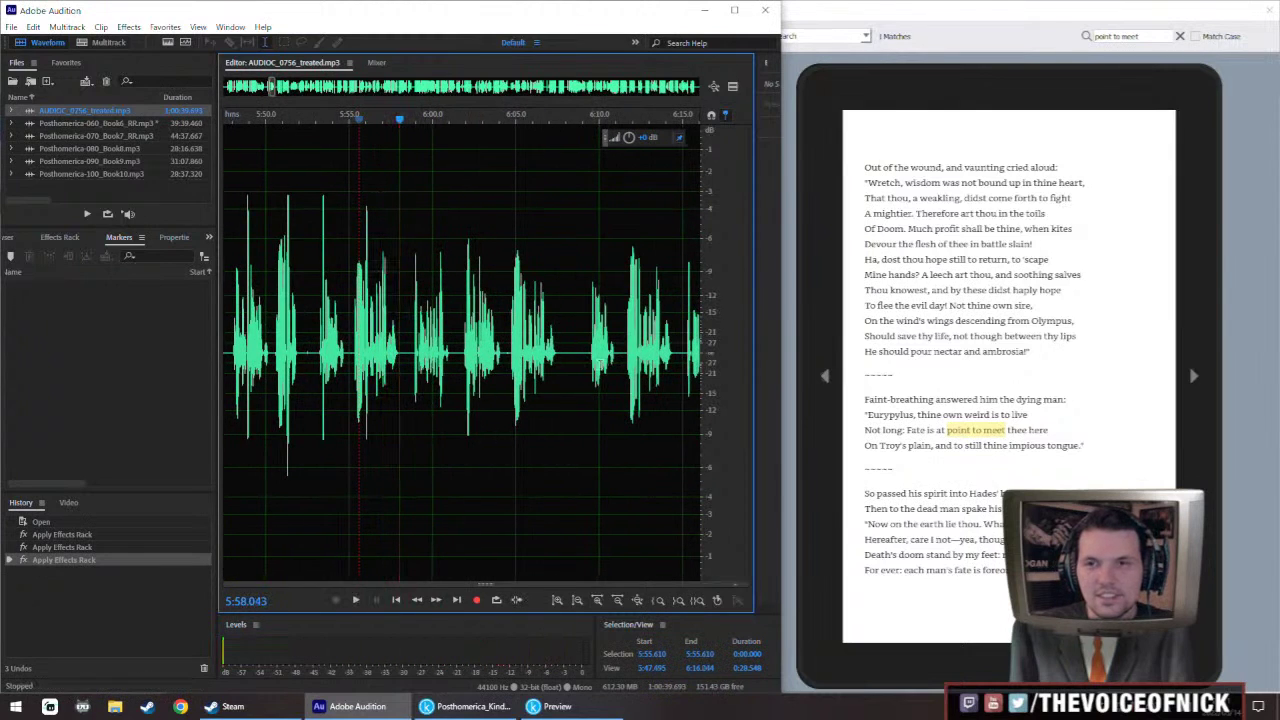
Switch to the Kindle book preview and search the text for "all that by"
click(1145, 36)
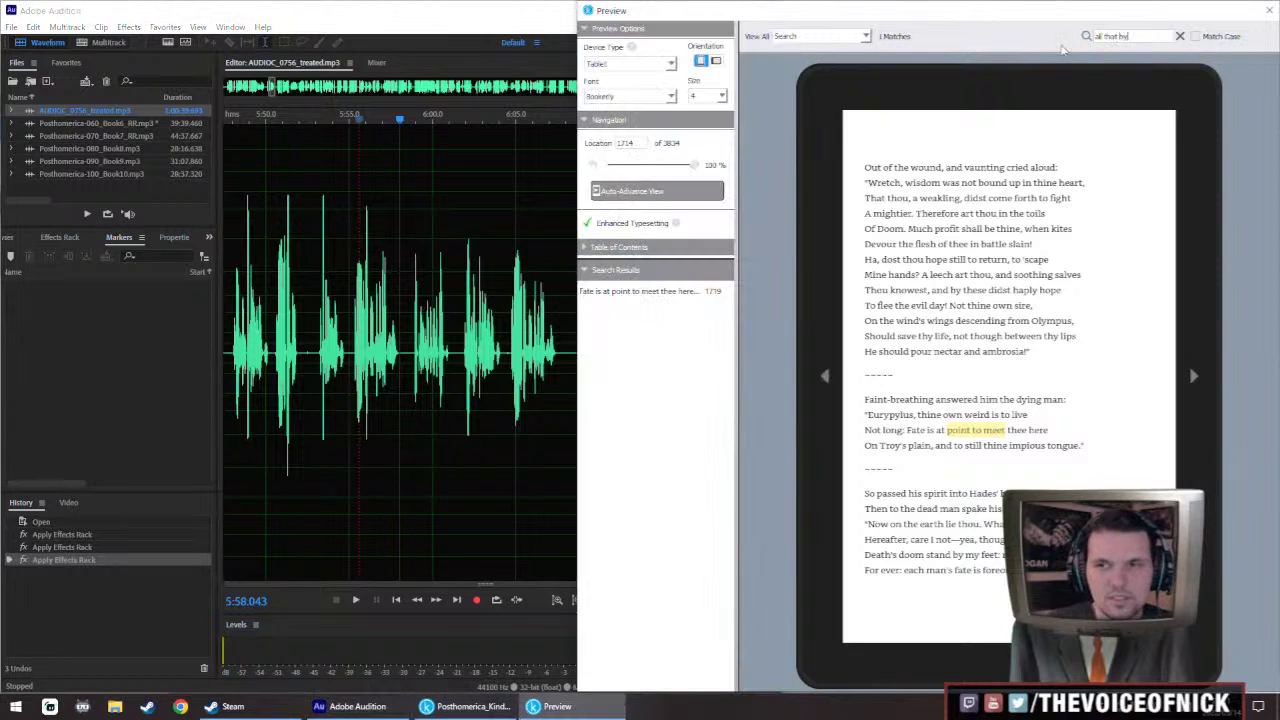
text(all that by)
key(Return)
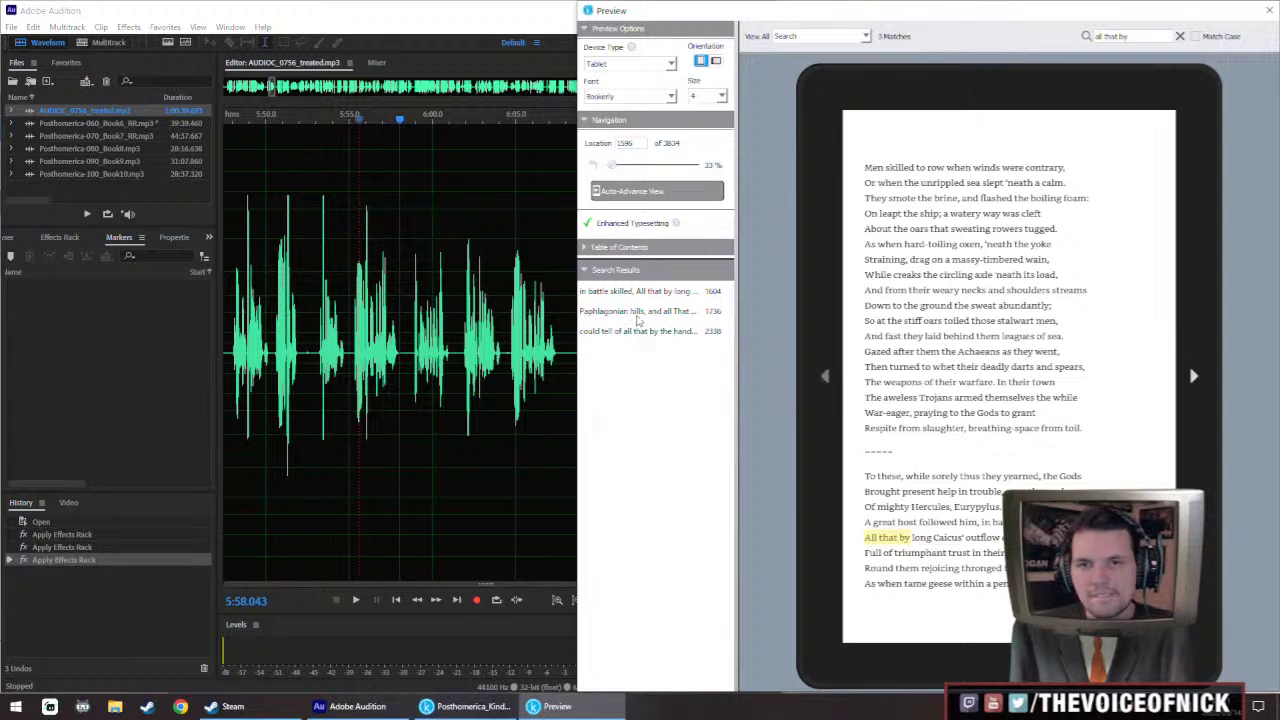
Play the takes in Adobe Audition from about 5:52.5, and open the "Paphlagonian hills, and all That" match in the Kindle preview
click(307, 321)
key(space)
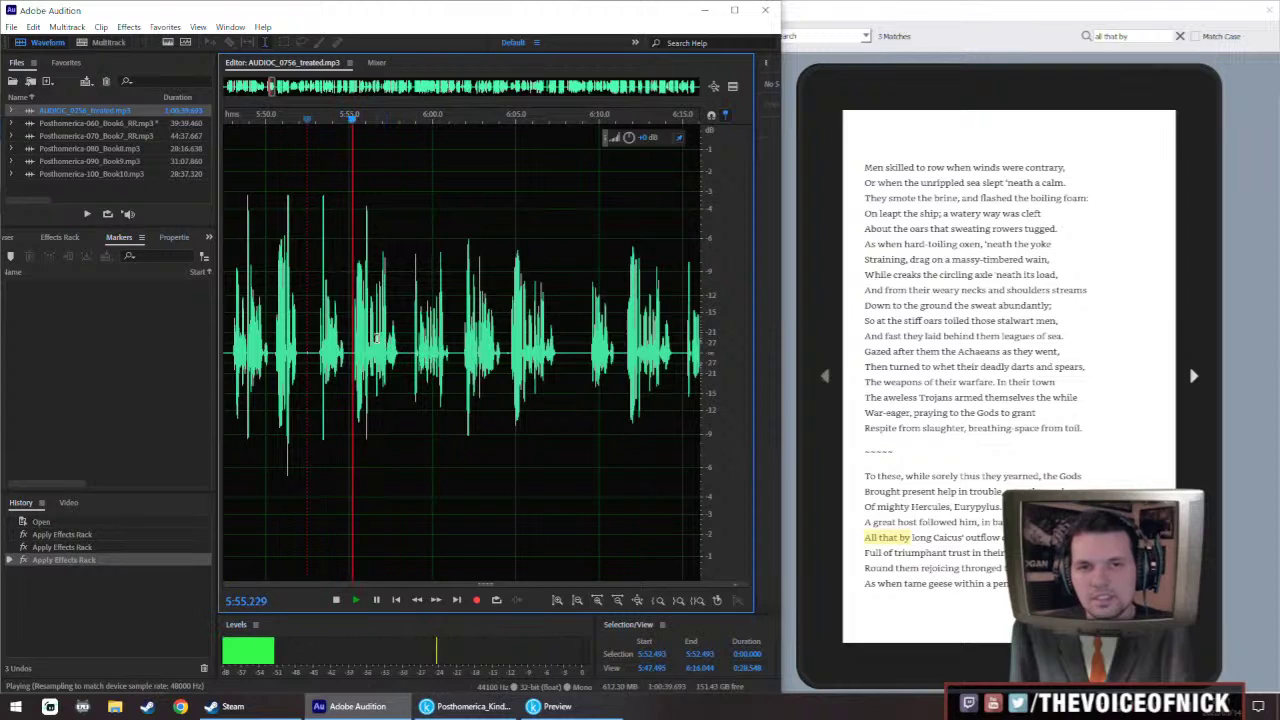
key(space)
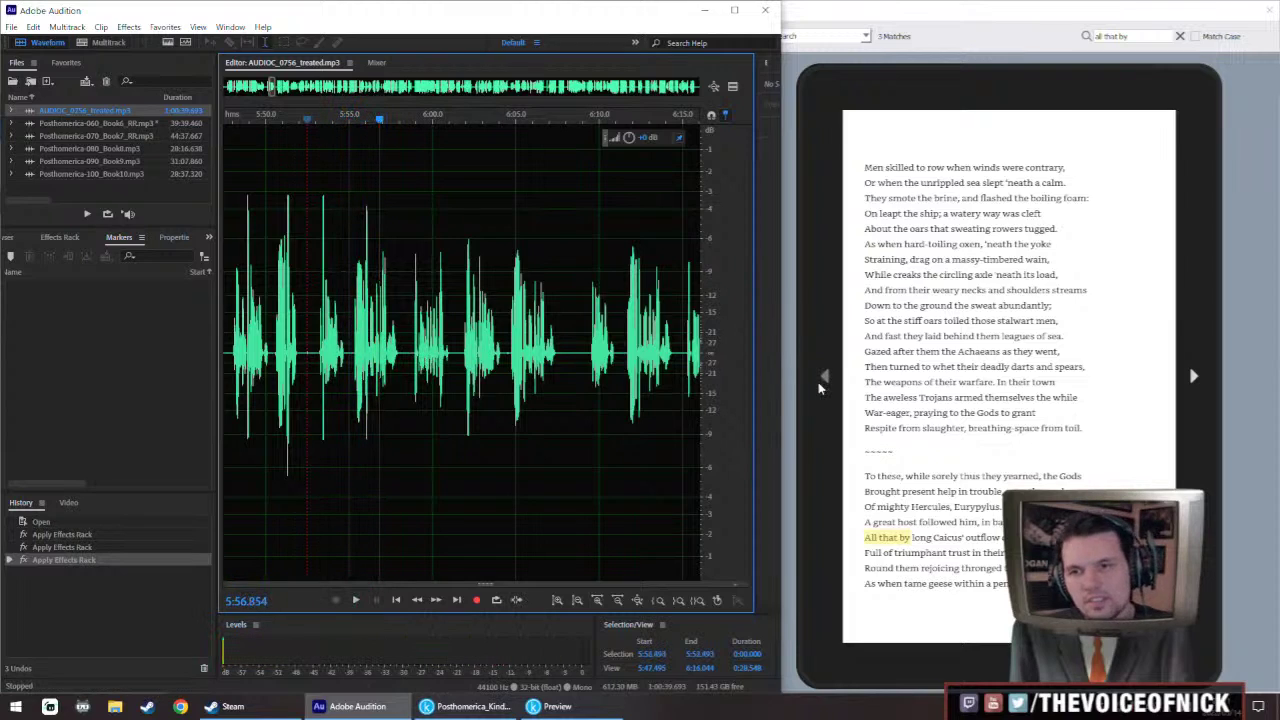
click(1022, 352)
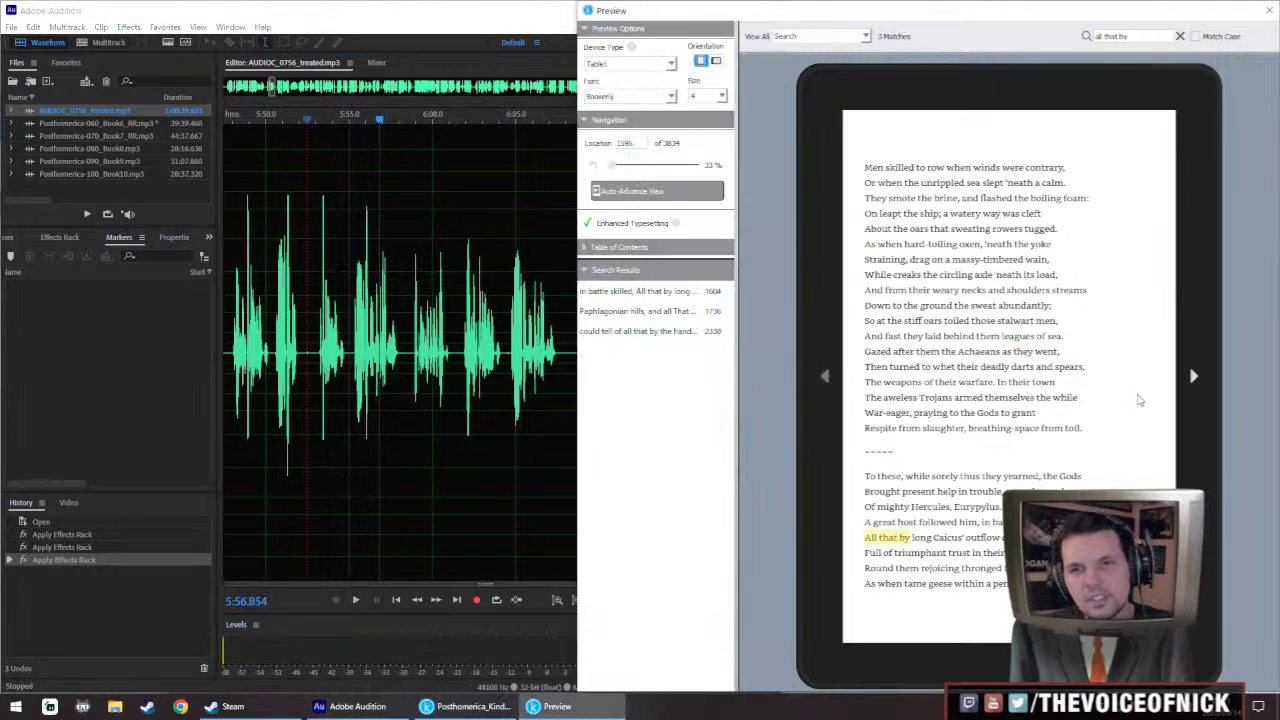
click(648, 312)
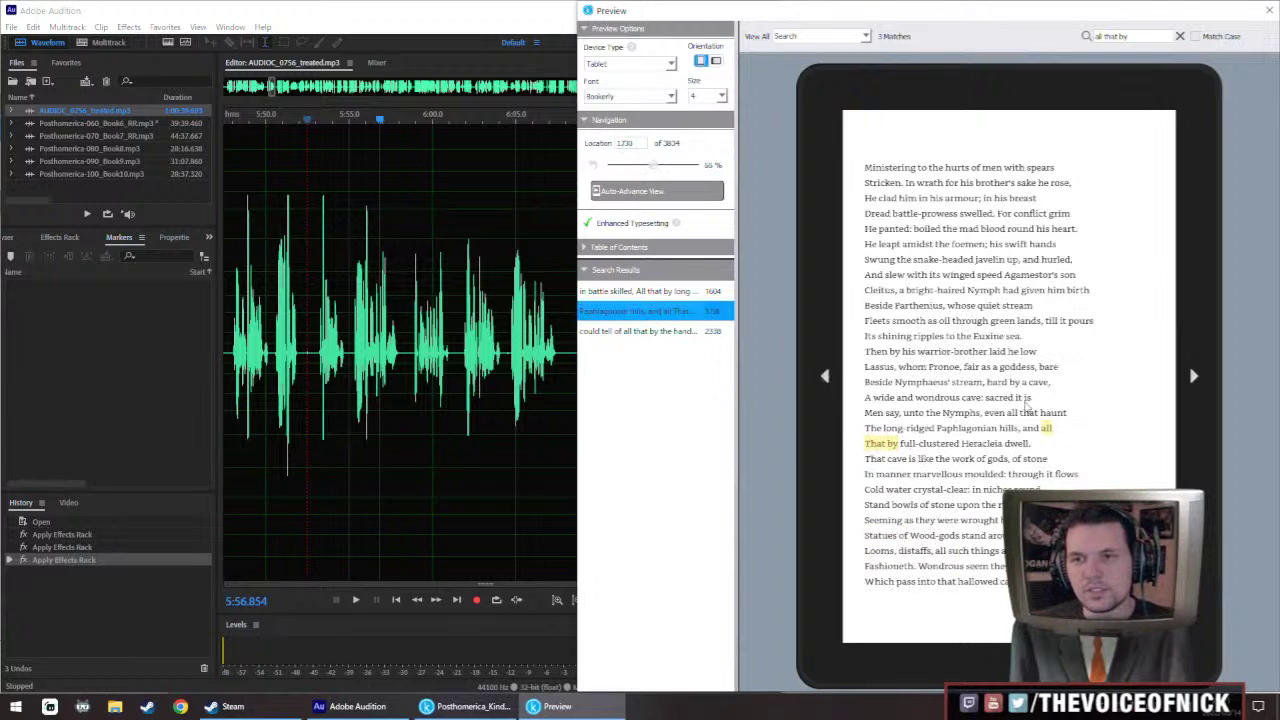
Switch to Adobe Audition and play the takes of the "full-clustered" line from about 5:55.2, 6:11.6 and 6:20.6
click(357, 706)
key(space)
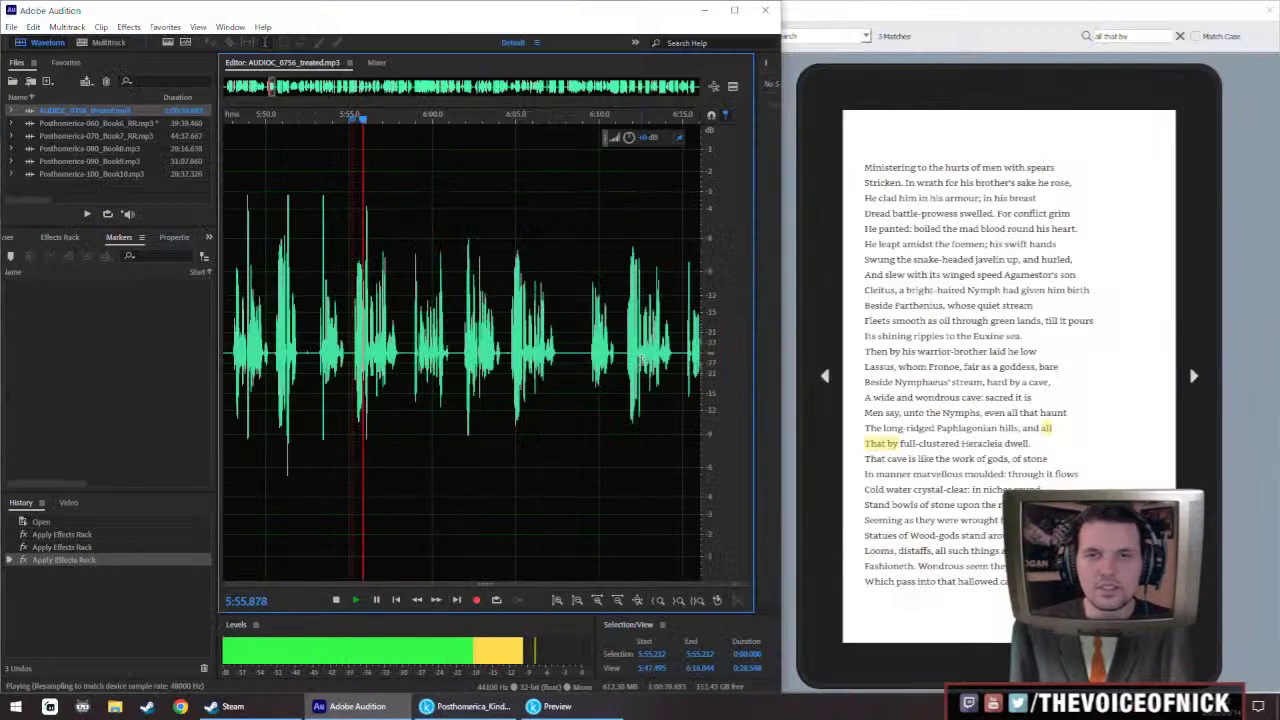
click(498, 350)
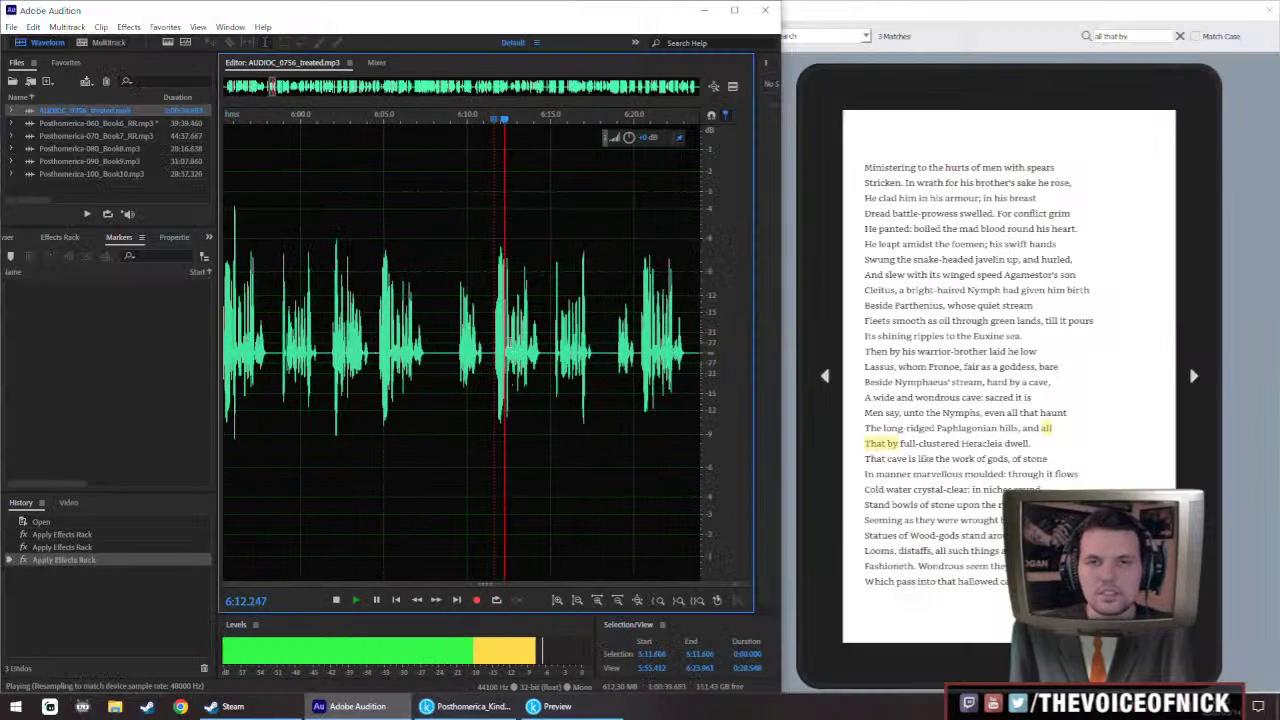
scroll(512, 345, up, 2)
scroll(514, 343, down, 2)
click(613, 347)
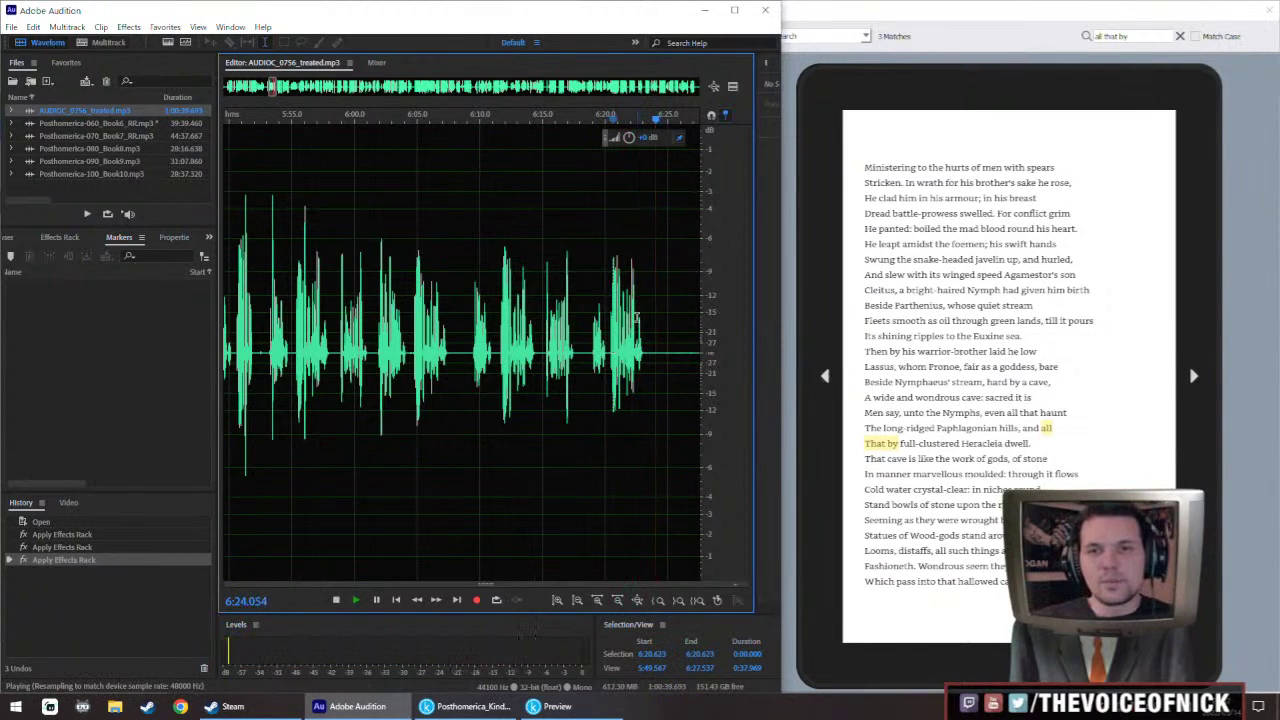
Stop playback and copy the last take of the "full-clustered" line, starting at about 6:20.4
key(space)
scroll(635, 318, up, 2)
drag(512, 354, 588, 402)
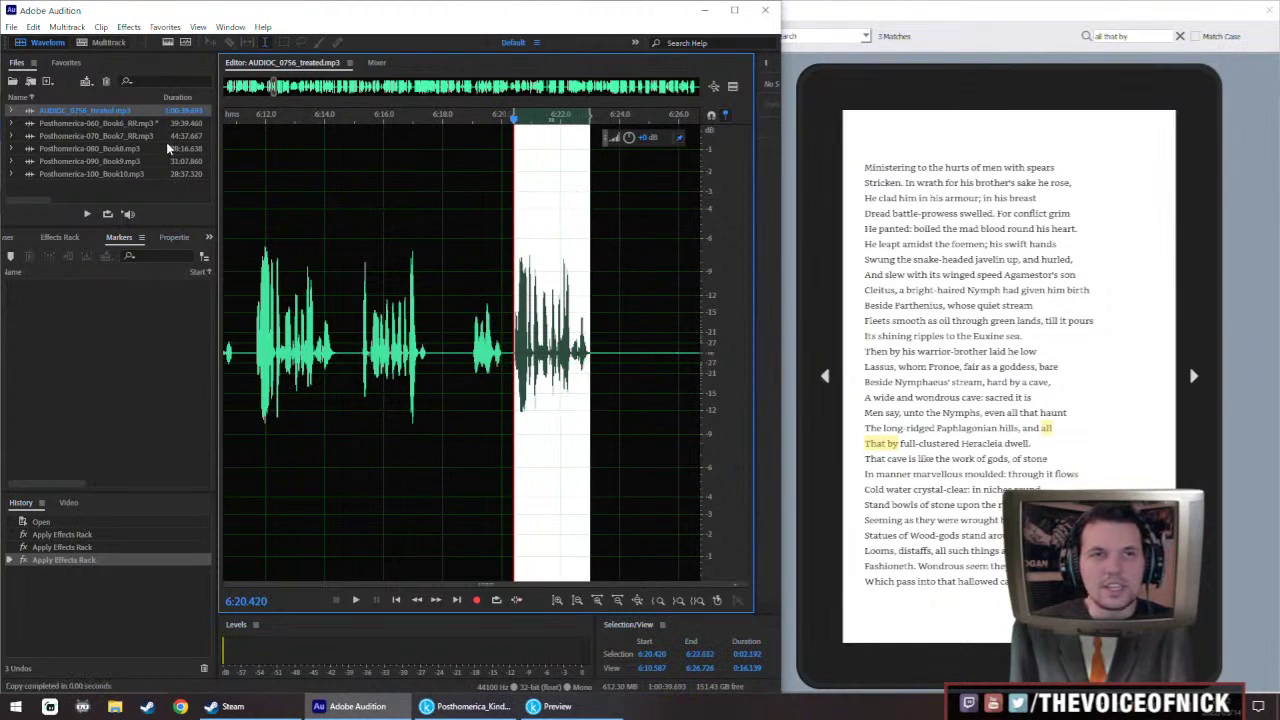
Open Posthomerica-060_Book6_RR.mp3 and widen the "full-clustered" marker to span about 28:56.2 to 29:01.9
double_click(124, 123)
scroll(360, 336, up, 2)
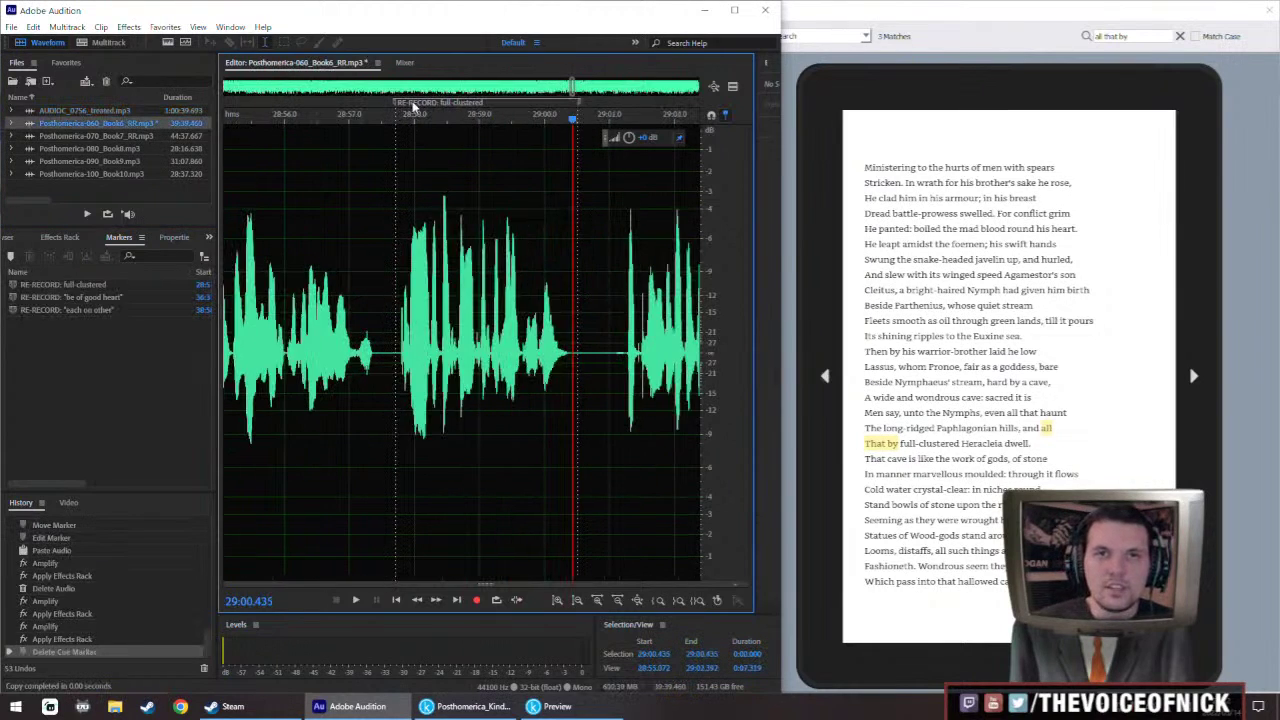
drag(397, 108, 300, 108)
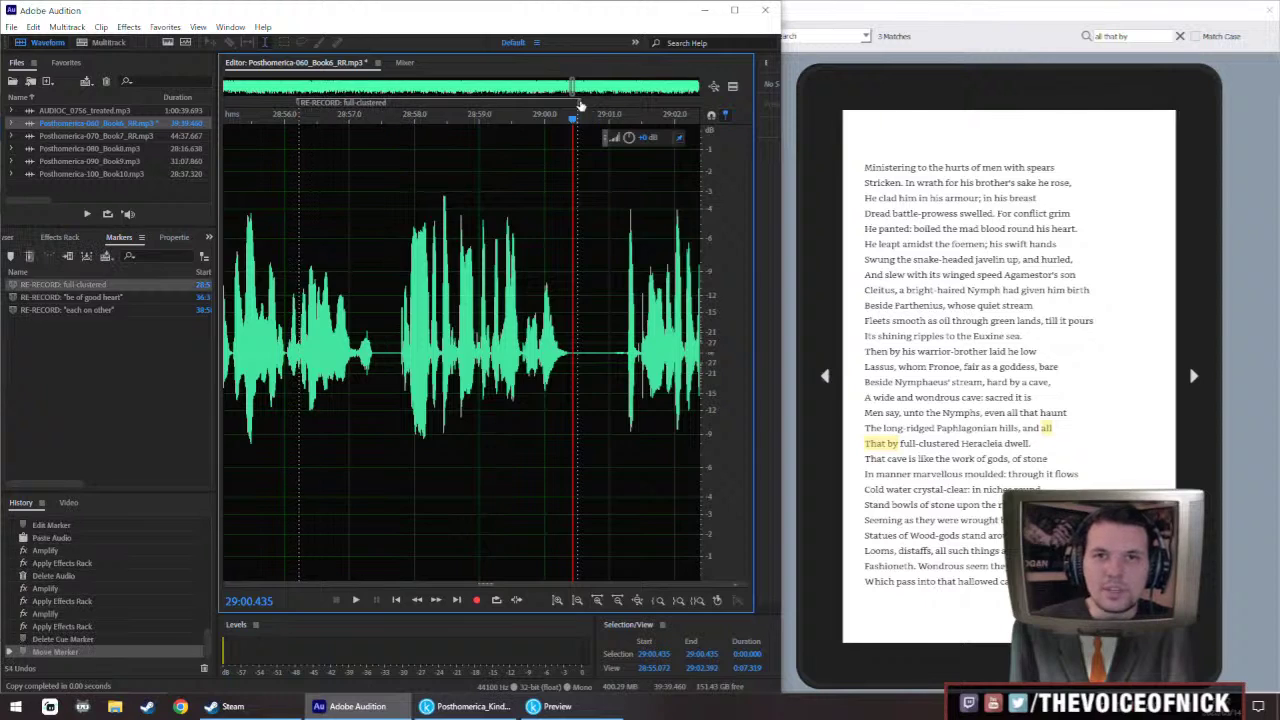
Replace the original line from about 28:57.8 to 29:00.4 with the copied take and amplify it by 3 dB
drag(401, 347, 569, 355)
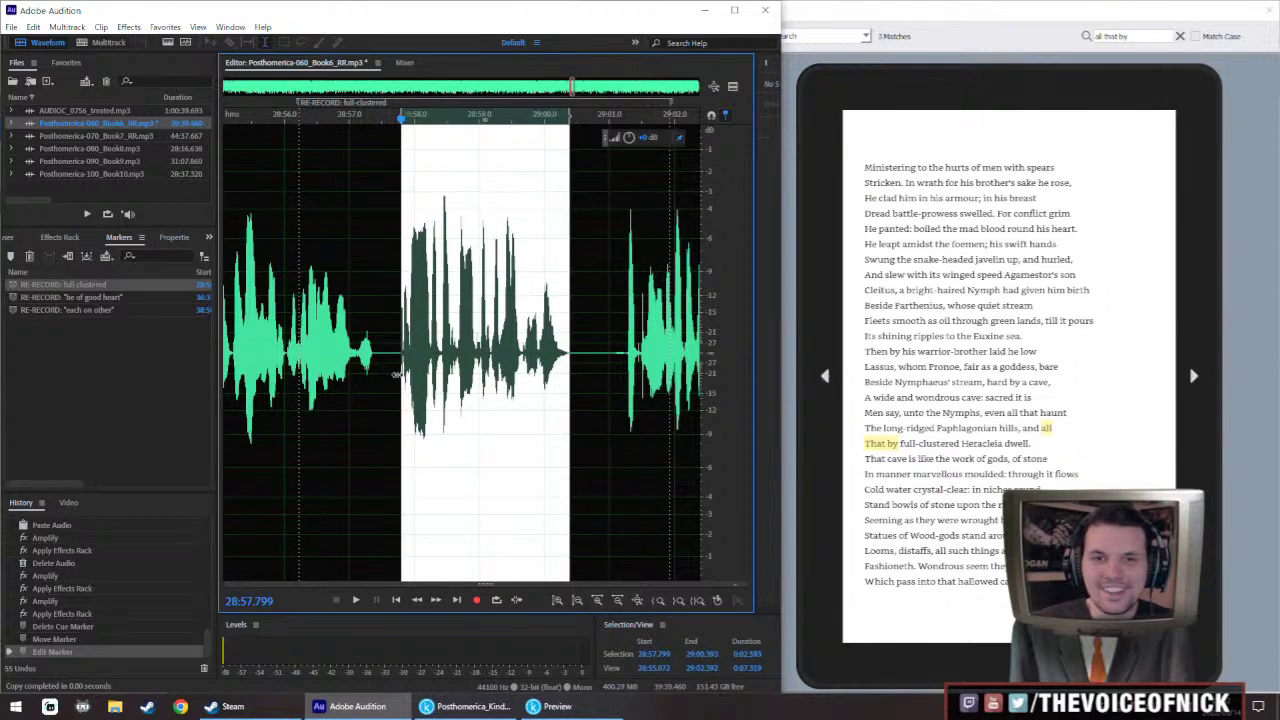
key(ctrl+v)
drag(628, 145, 636, 136)
Check the pasted line by playing from about 28:55.8 and amplify it further to match the surrounding lines
click(269, 285)
key(space)
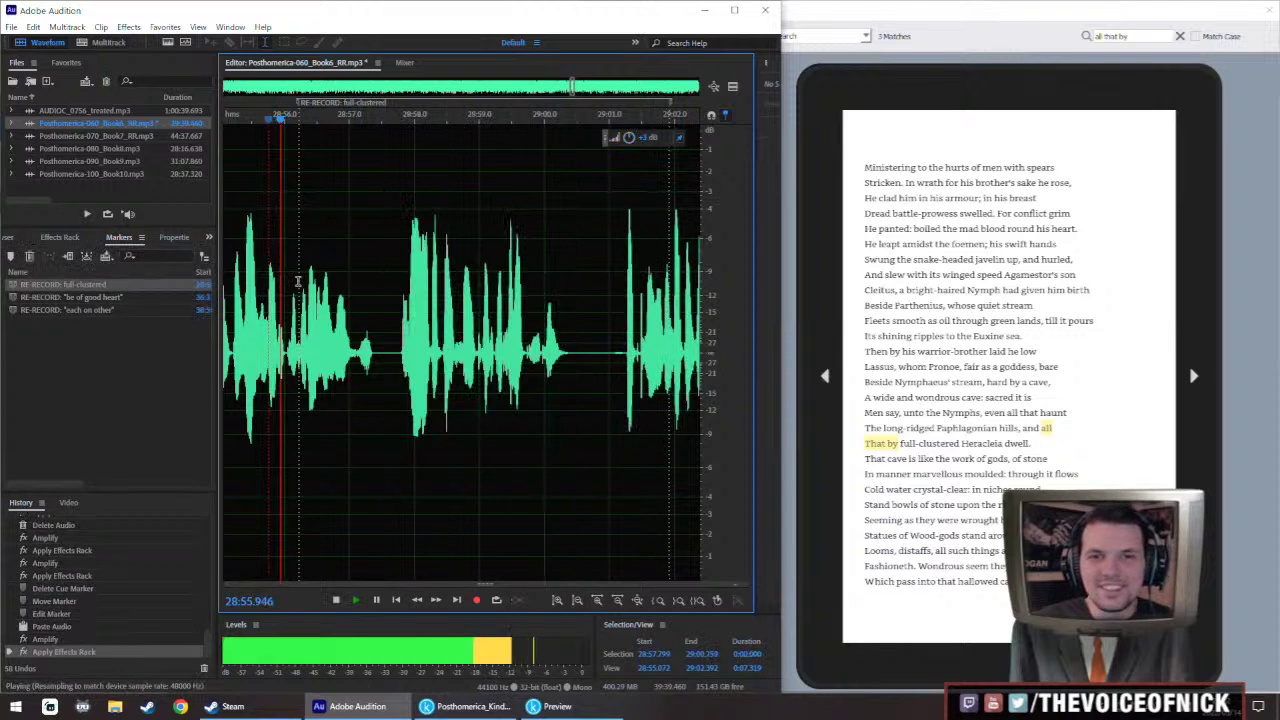
scroll(297, 282, down, 2)
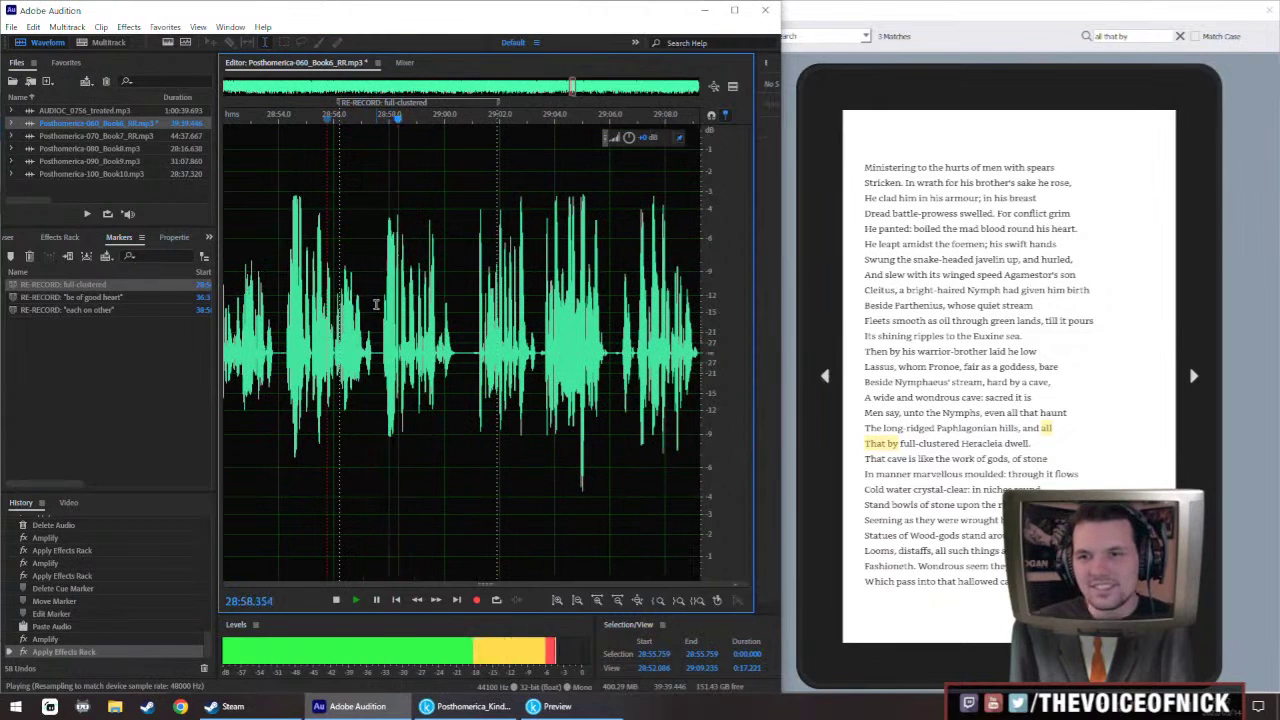
scroll(420, 310, left, 1)
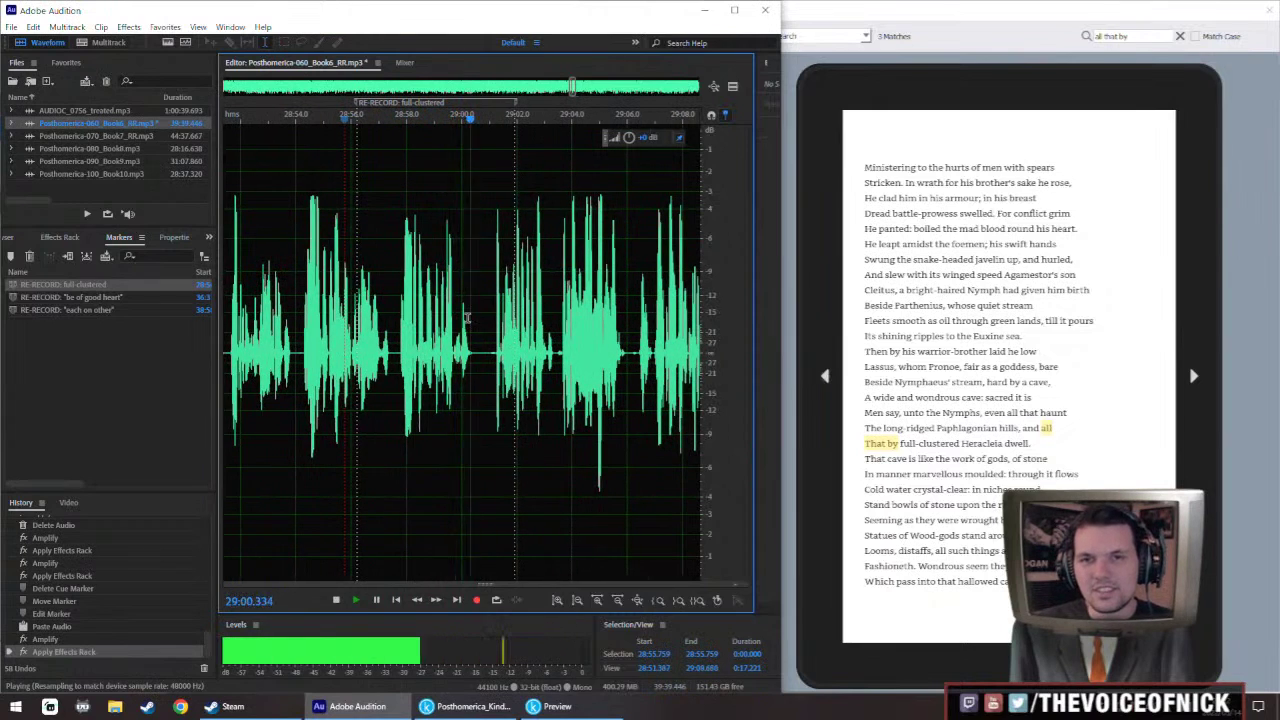
scroll(480, 345, left, 1)
drag(482, 352, 409, 388)
drag(630, 137, 630, 137)
Play the adjusted line in context from about 28:51.7 and again from about 28:45.7
click(245, 264)
key(space)
scroll(245, 264, left, 2)
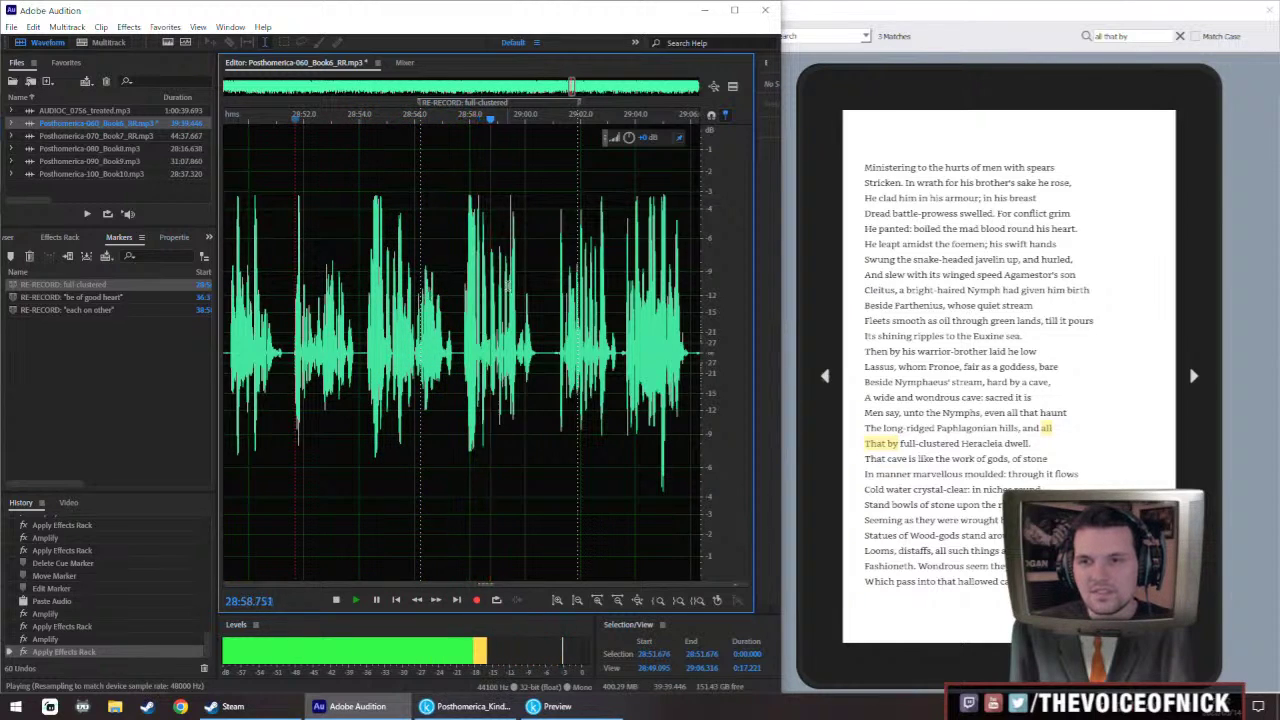
scroll(453, 313, right, 2)
scroll(453, 313, right, 1)
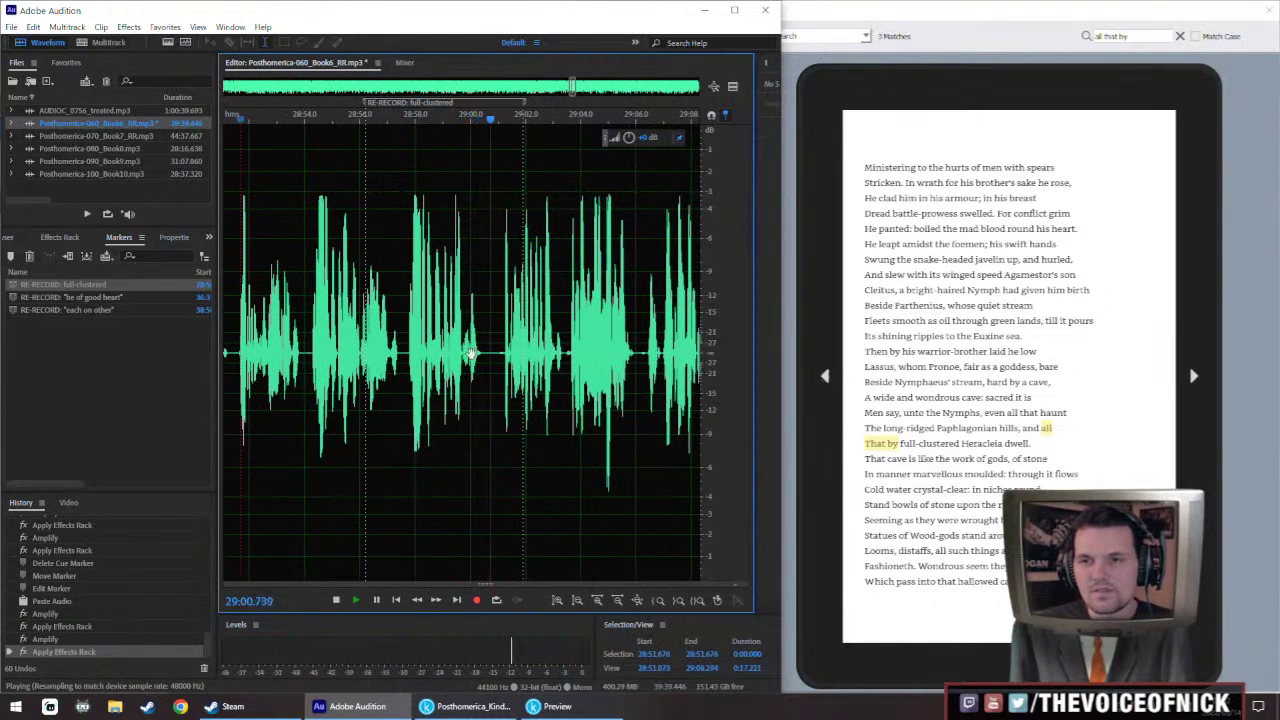
scroll(451, 366, right, 1)
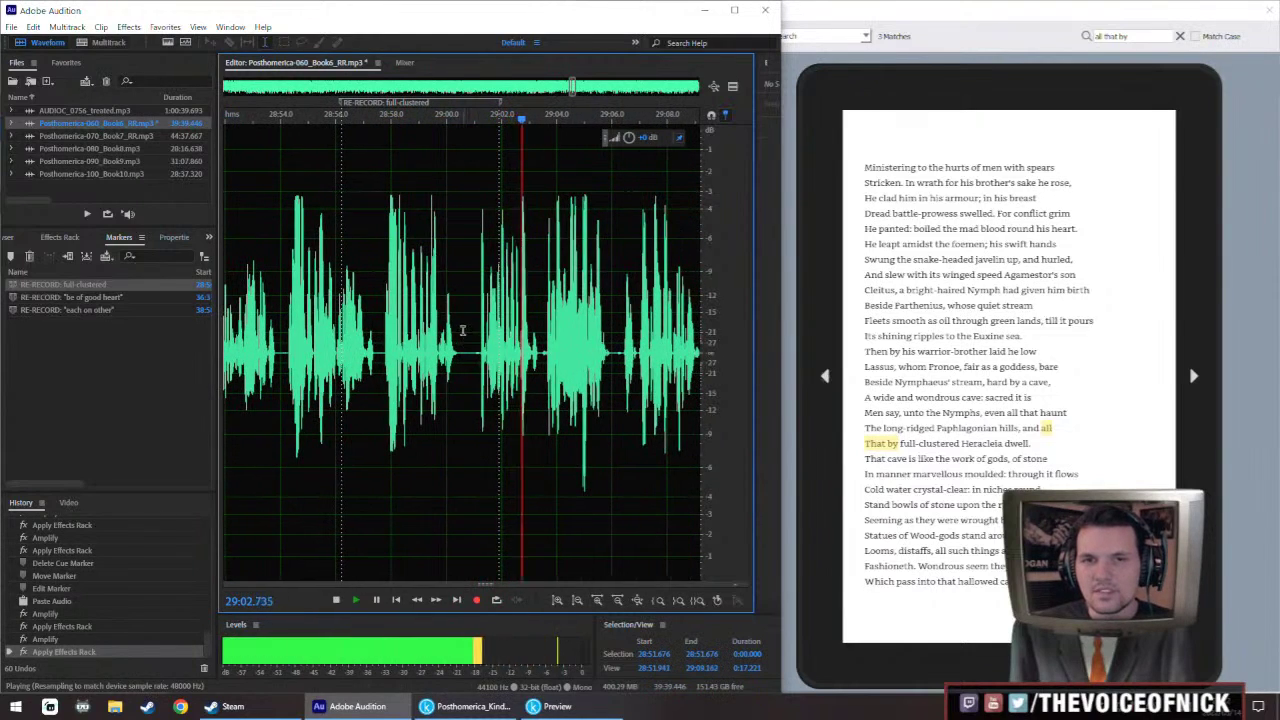
scroll(400, 244, down, 1)
key(space)
scroll(400, 243, down, 5)
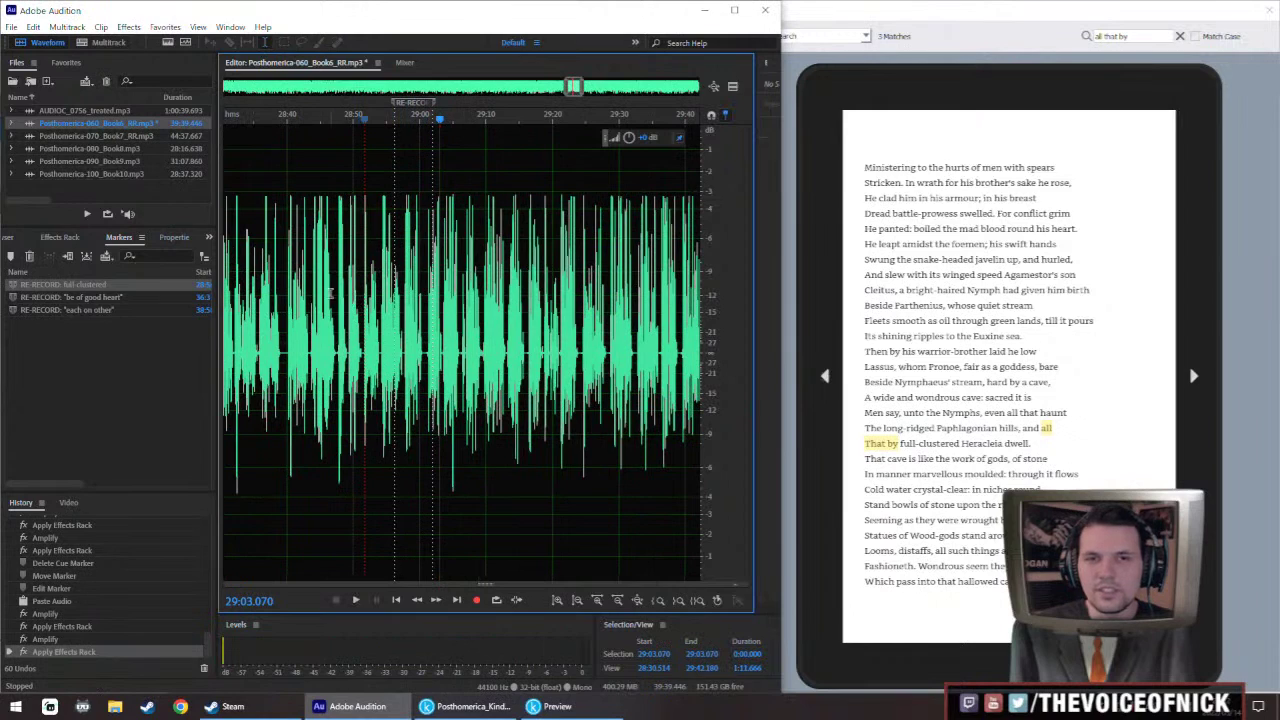
key(space)
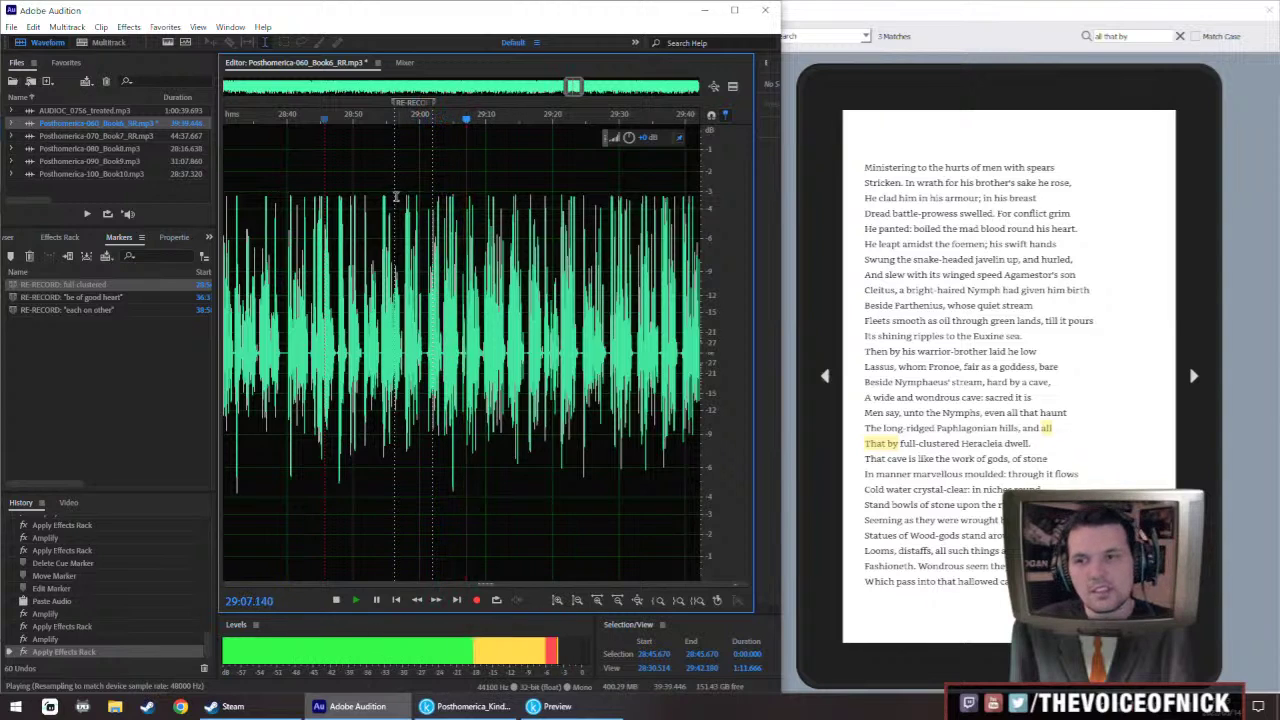
Stop playback and delete the "full-clustered" marker
key(space)
right_click(397, 106)
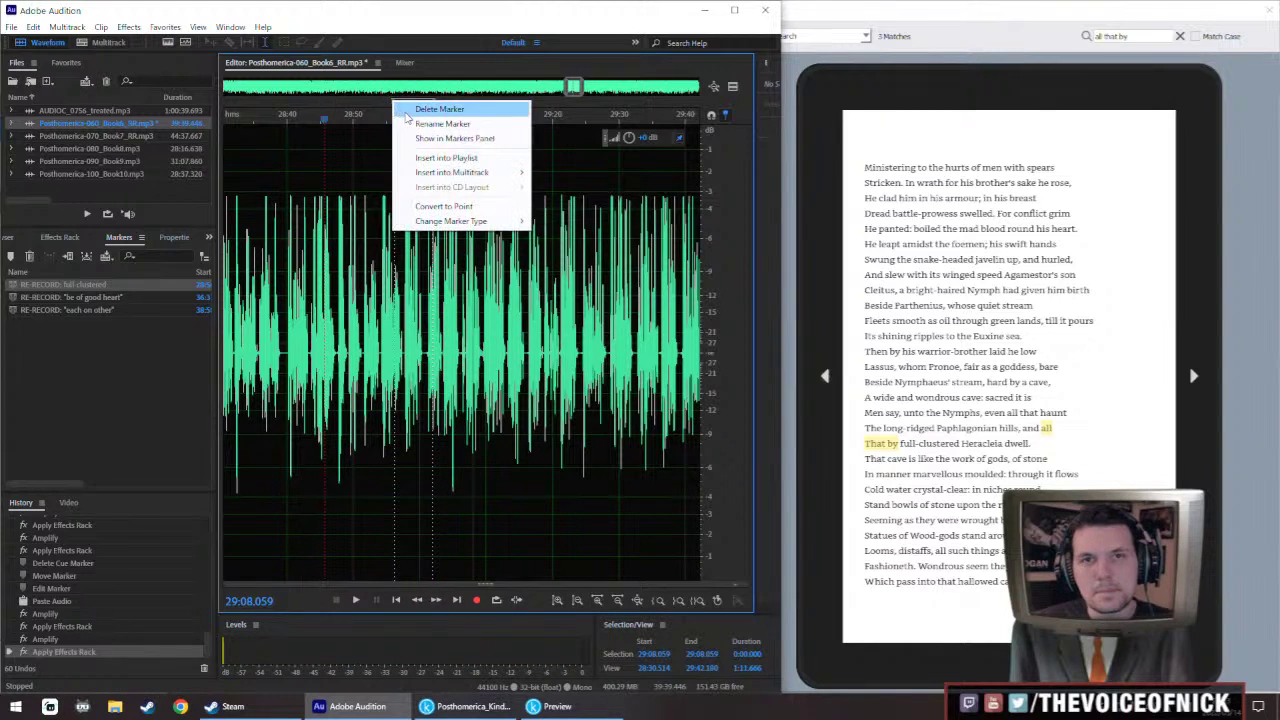
click(420, 125)
Find the "be of good heart" marker and play the original line from about 36:37.4
key(backslash)
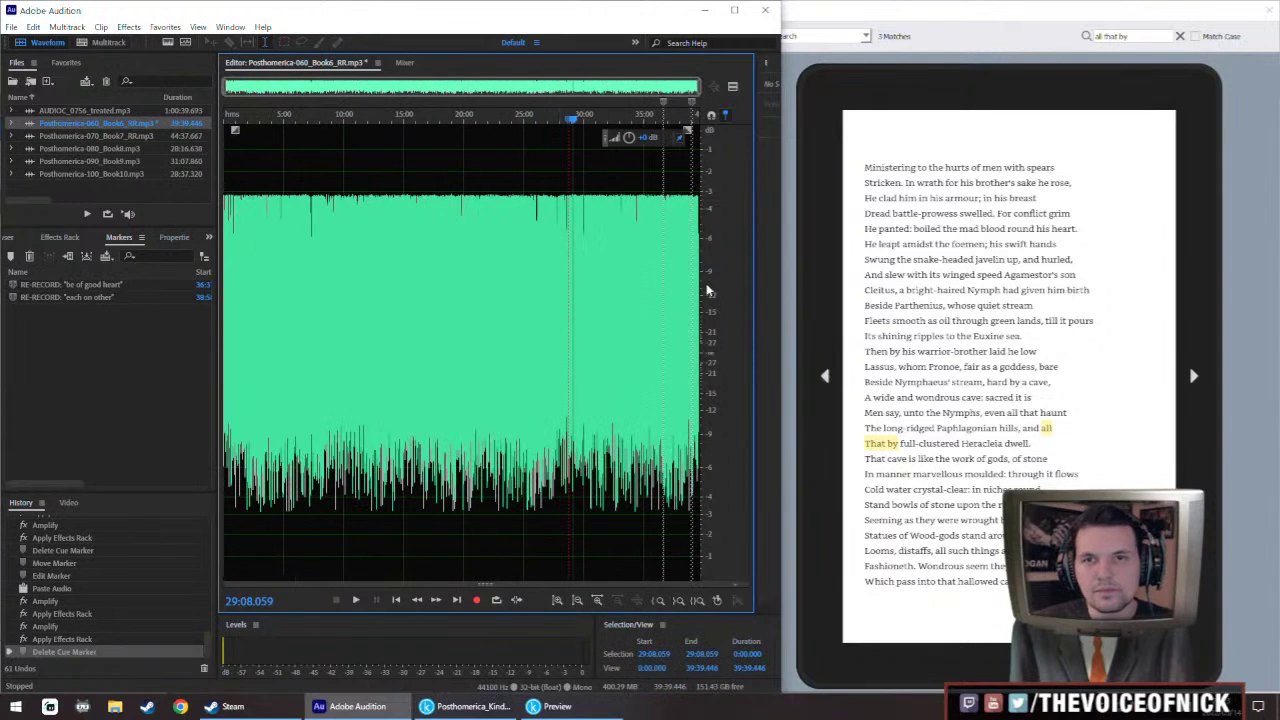
scroll(547, 275, up, 10)
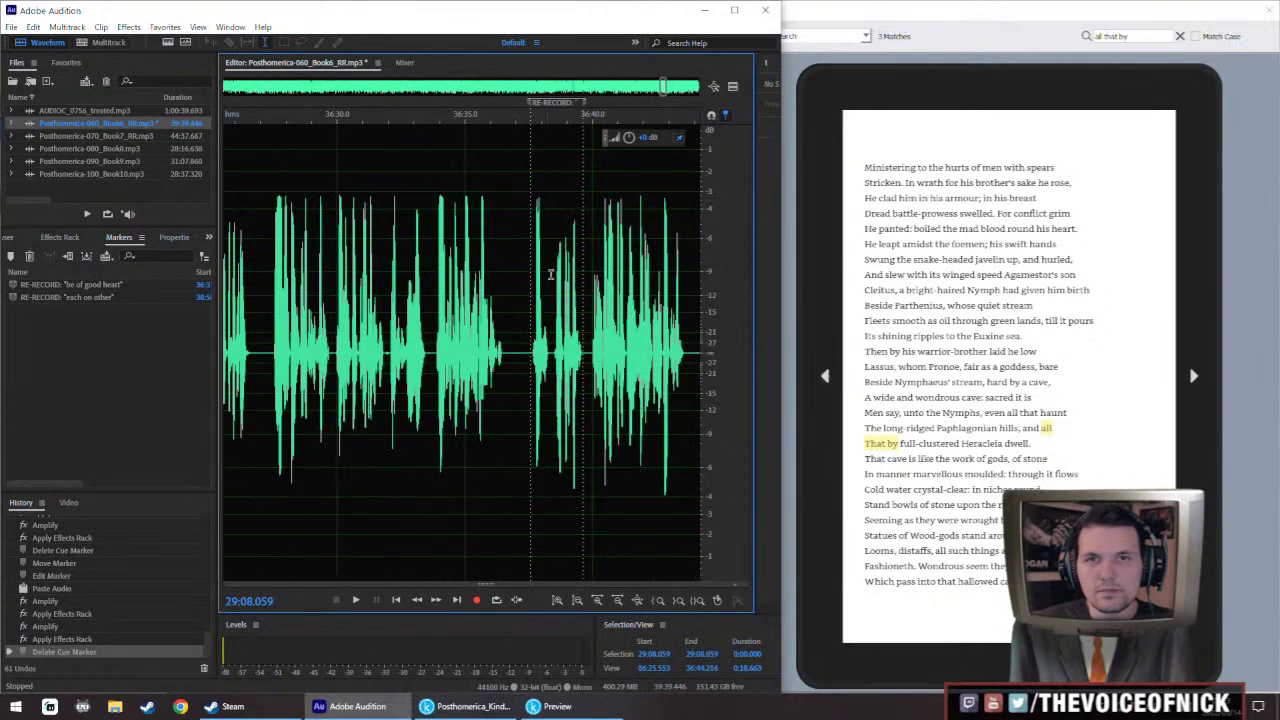
click(527, 345)
key(space)
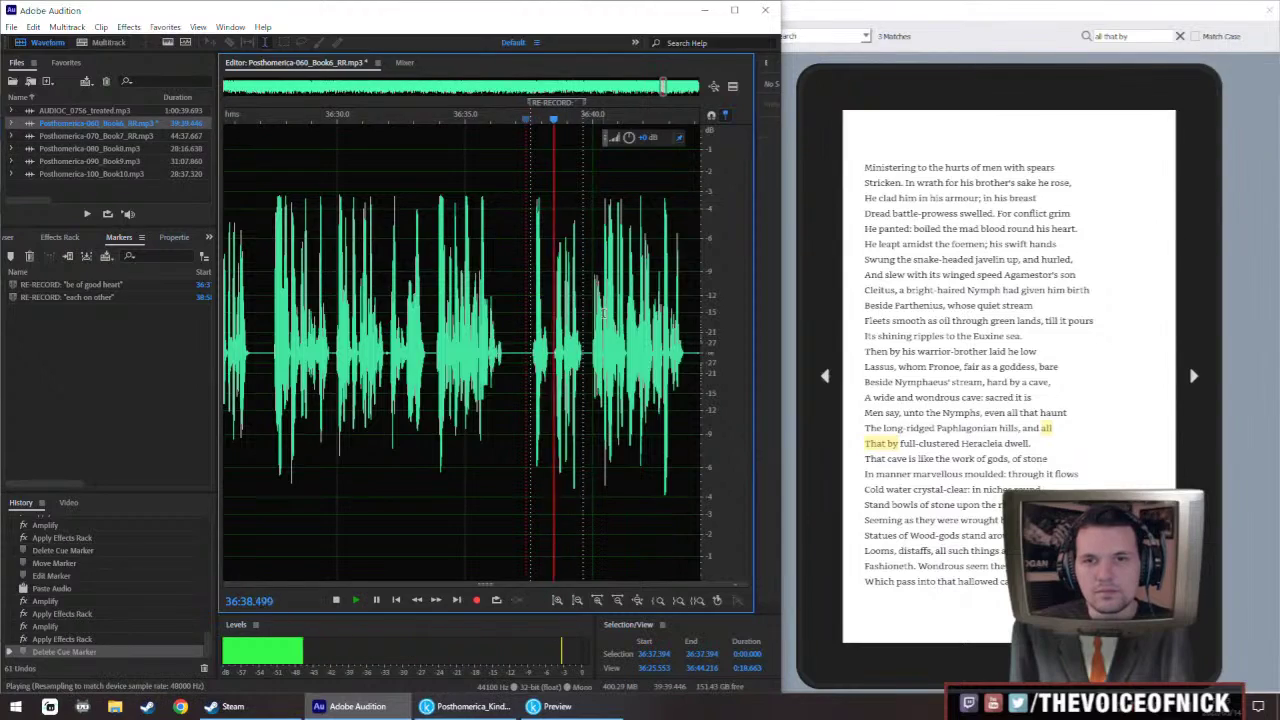
key(space)
Switch to the Kindle book preview and search the text for "be good of" and for "of good heart"
click(1131, 36)
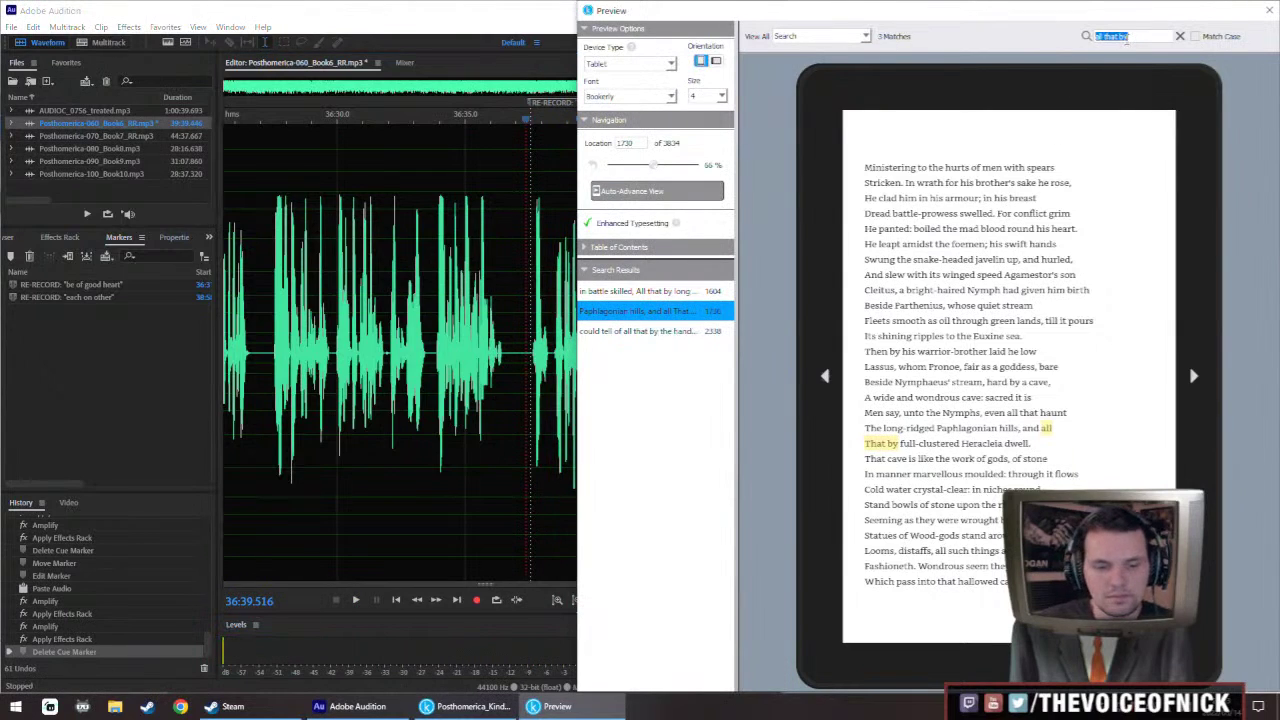
text(be good of)
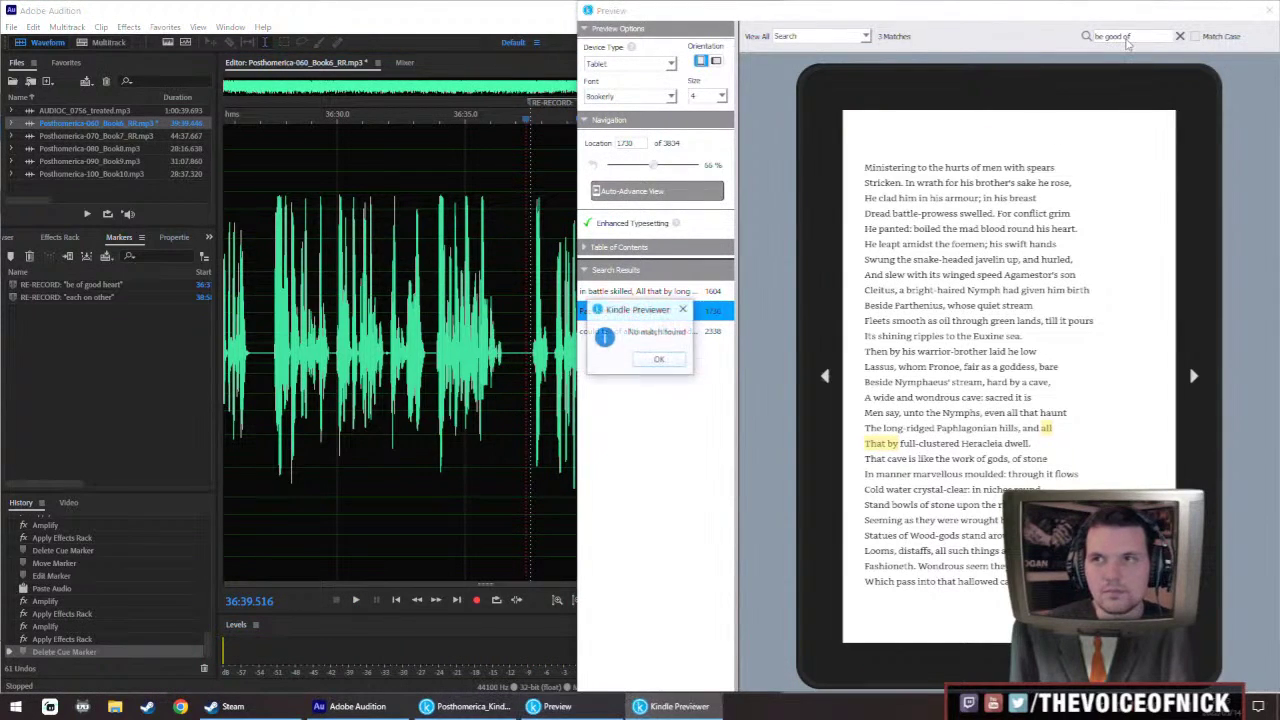
click(659, 359)
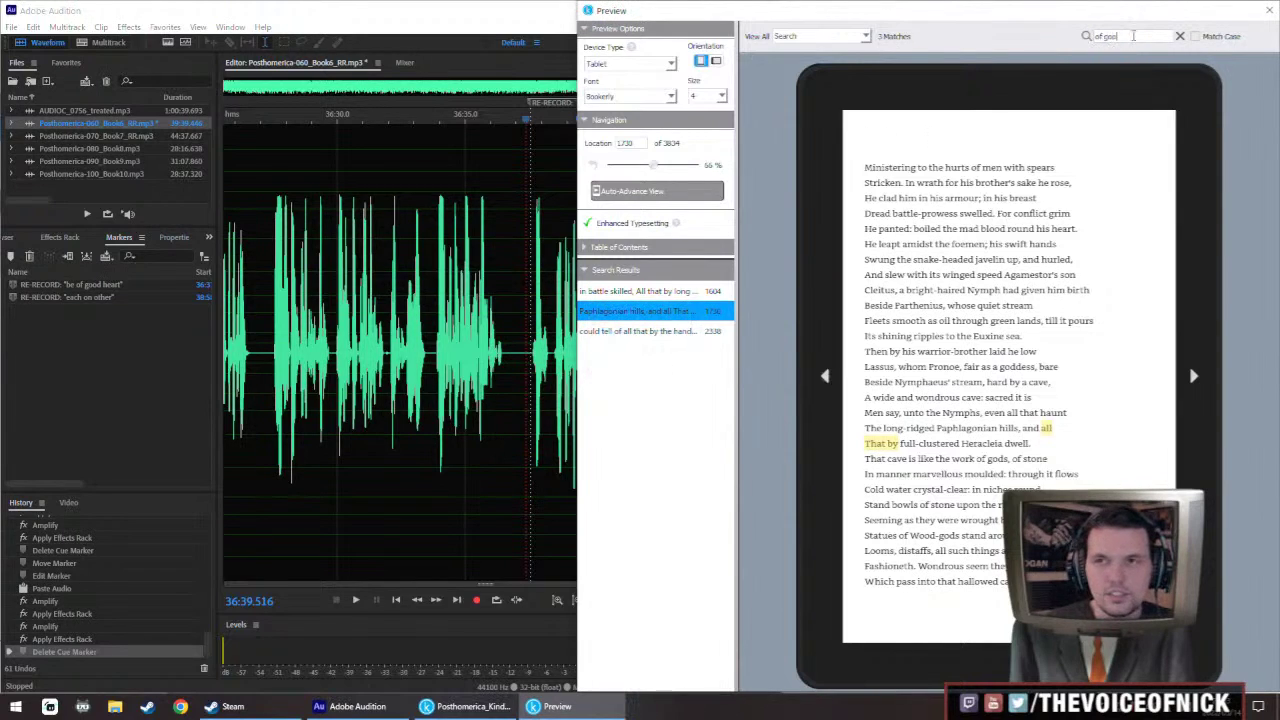
key(Return)
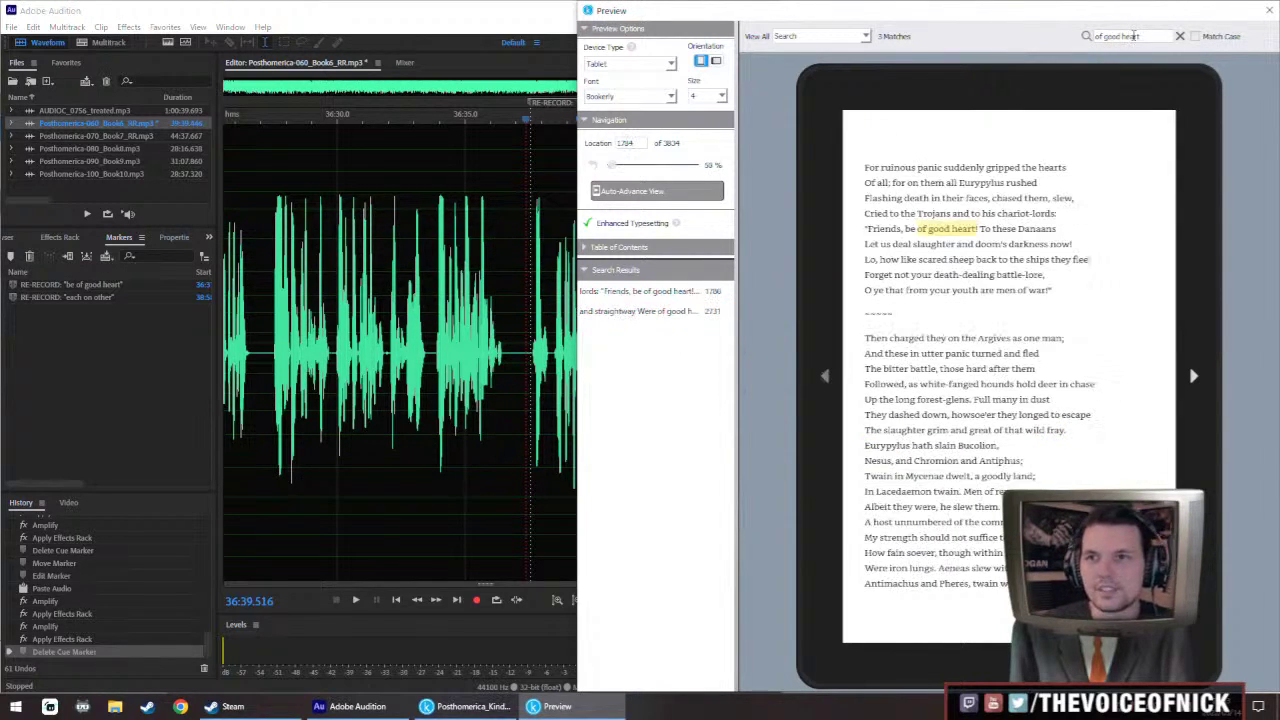
Switch to Adobe Audition, open AUDIOC_0756_treated.mp3 and play the start of the group of takes near 6:57
click(530, 308)
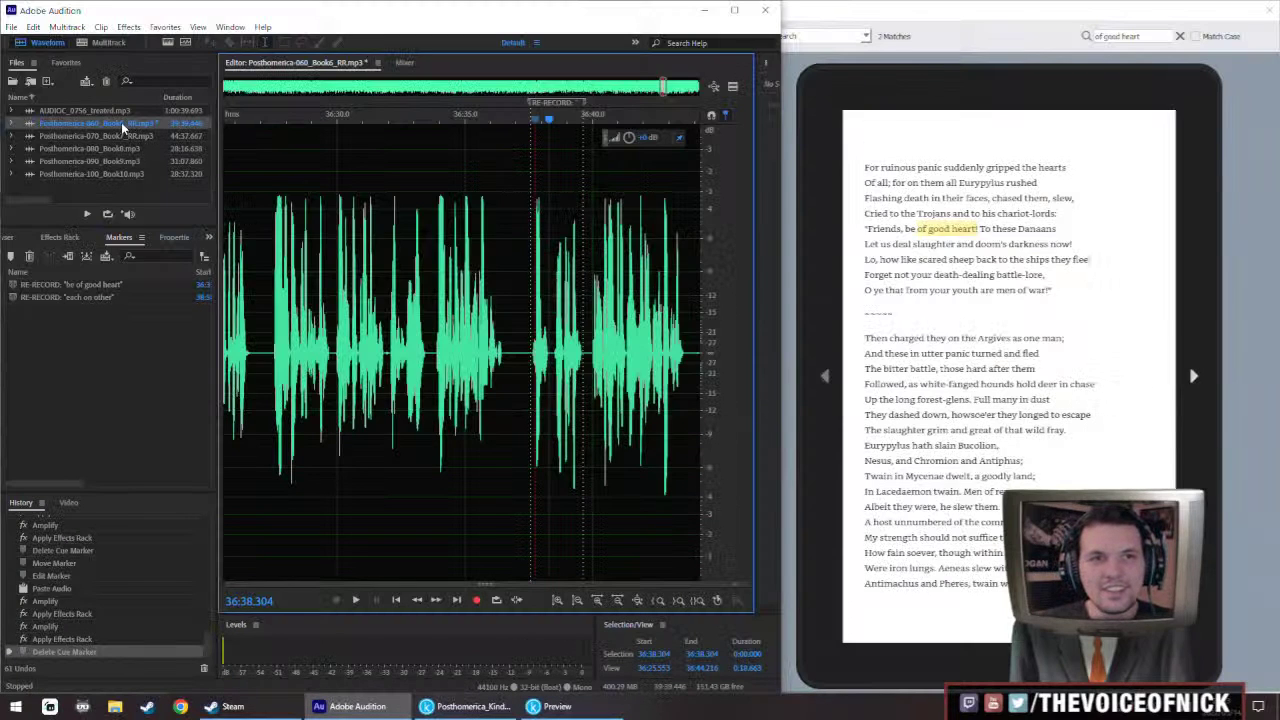
click(118, 118)
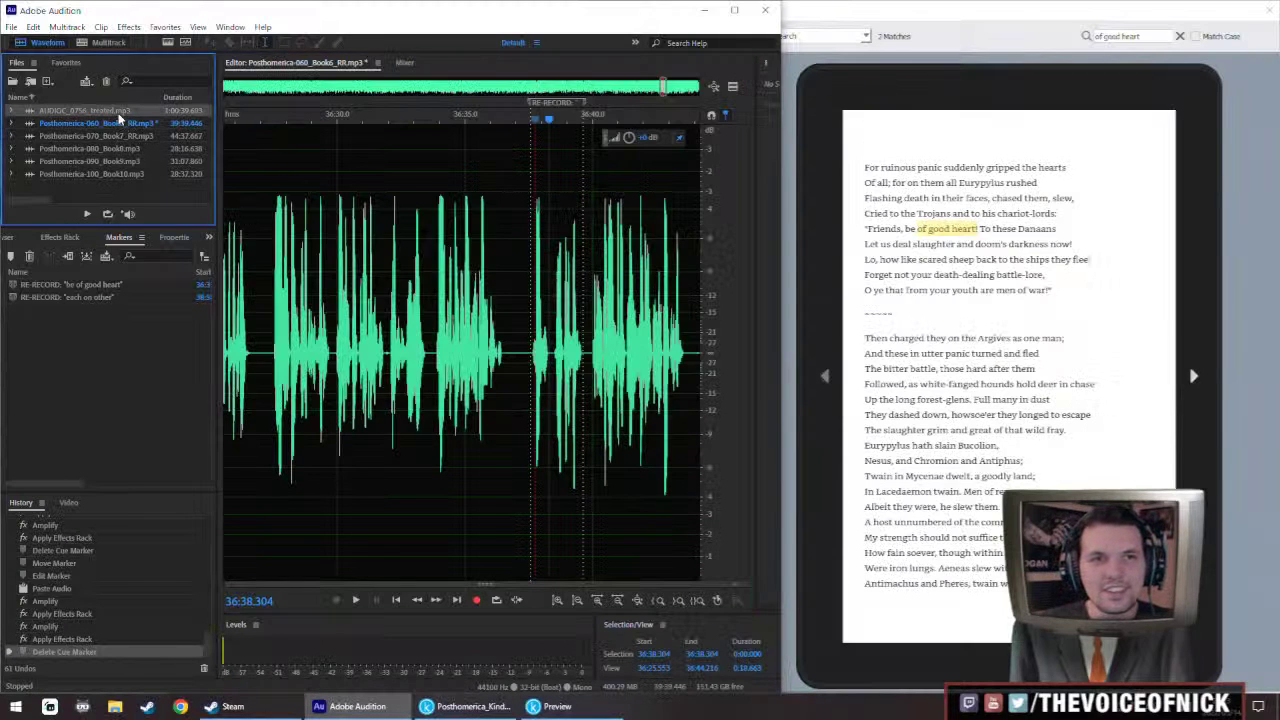
double_click(118, 112)
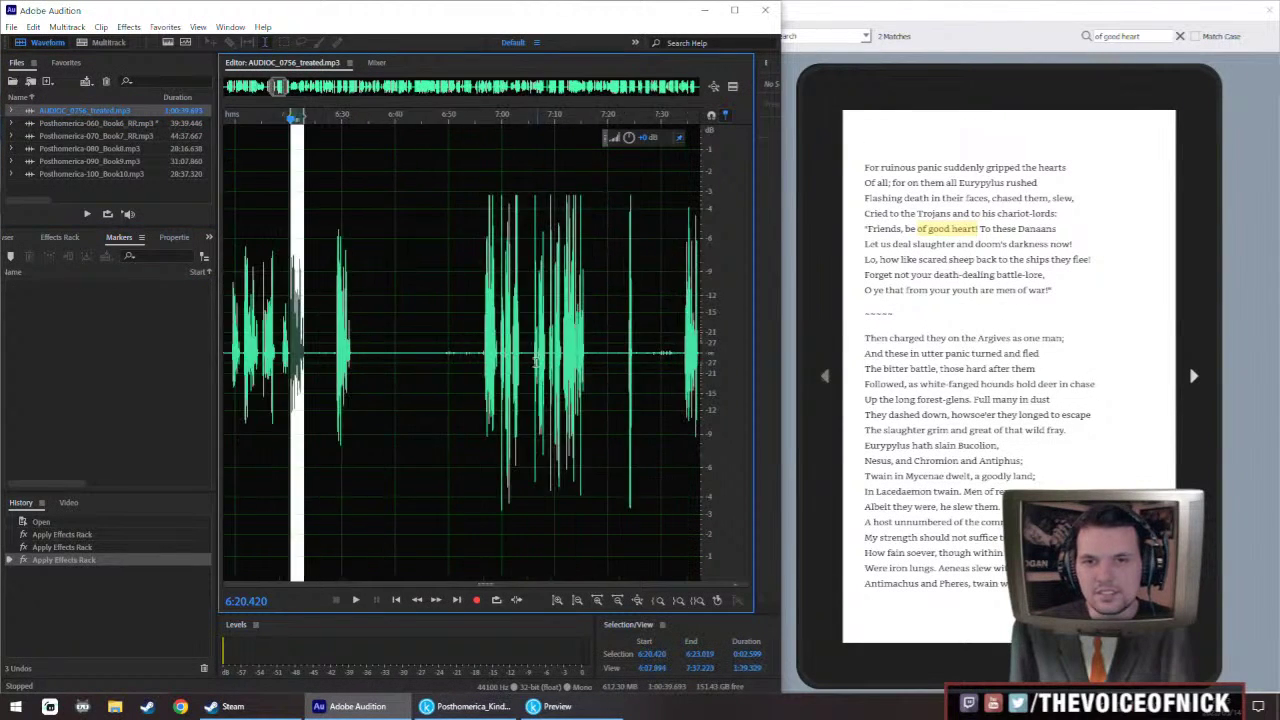
scroll(539, 358, up, 3)
click(473, 369)
key(space)
scroll(526, 368, up, 3)
scroll(528, 365, right, 3)
key(space)
Sample the recording further on, around 7:11 and at about 7:35.5, to locate the "of good heart" takes
click(563, 370)
key(space)
mouse_move(589, 364)
mouse_down()
mouse_move(465, 370)
mouse_move(591, 374)
mouse_up()
key(space)
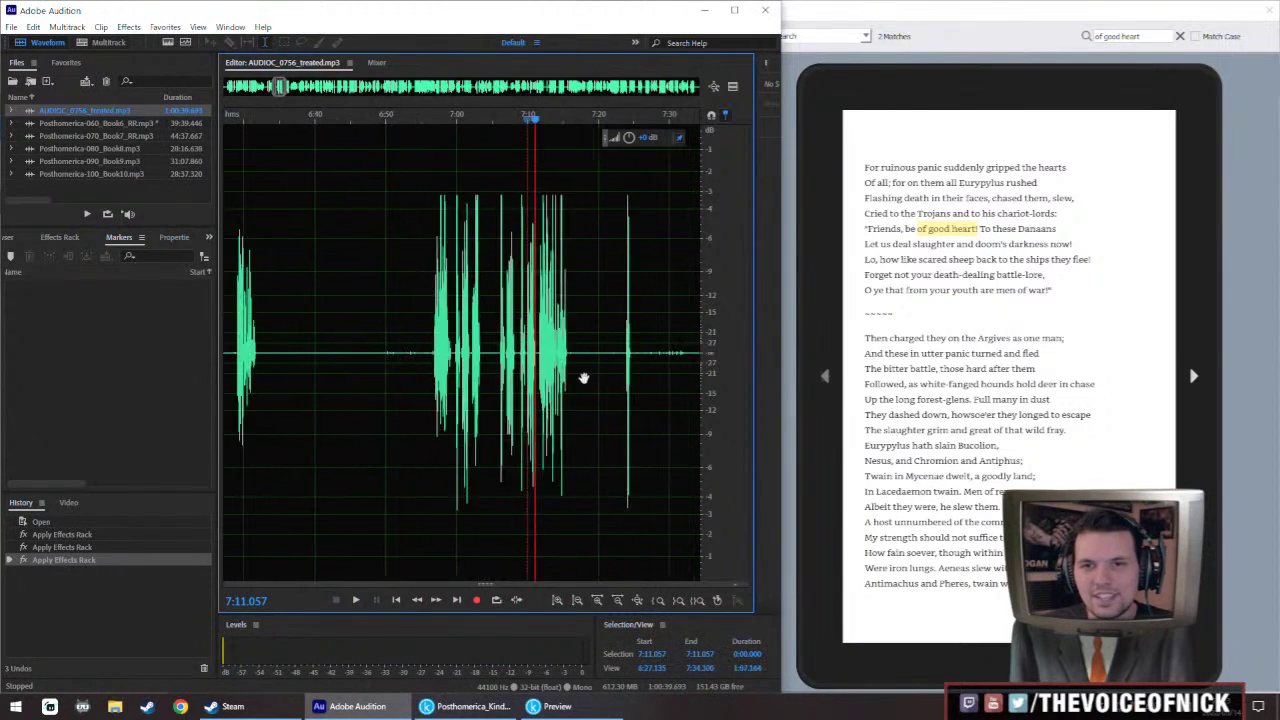
scroll(510, 353, down, 3)
key(space)
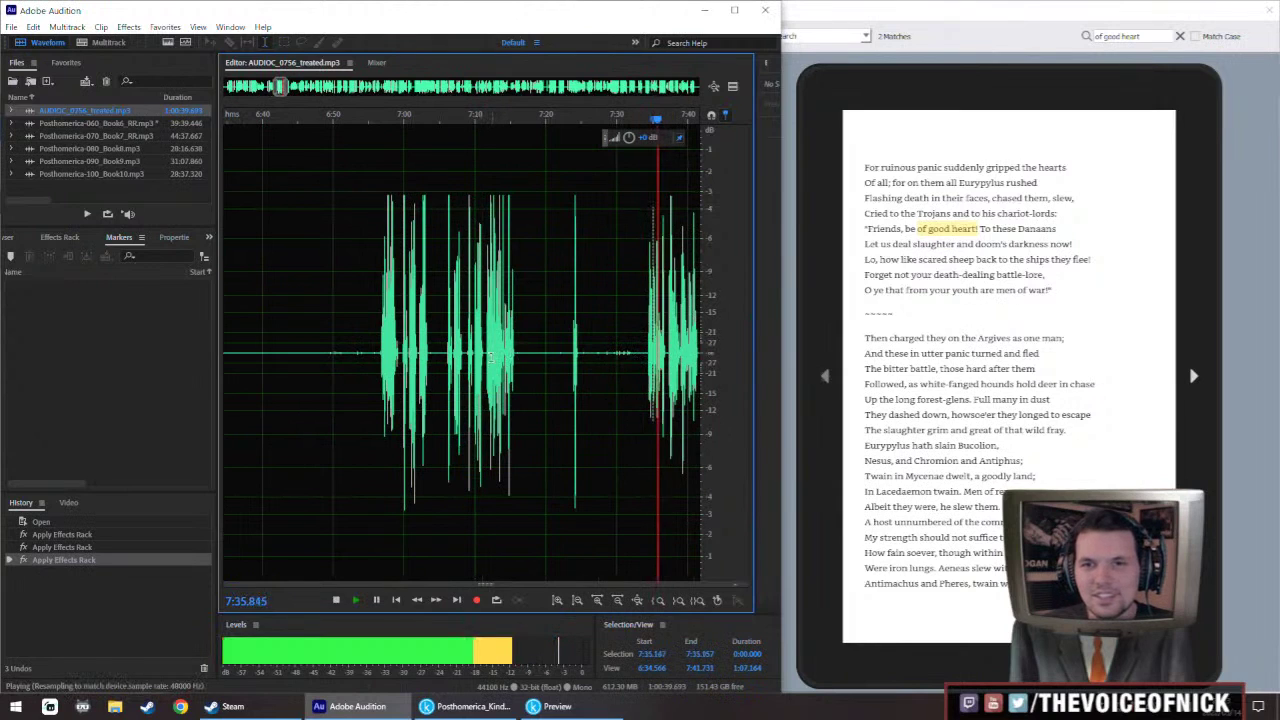
key(space)
Play the "of good heart" takes from about 7:06, 7:10 and 7:12.2 to compare them
click(446, 370)
key(space)
scroll(460, 370, up, 3)
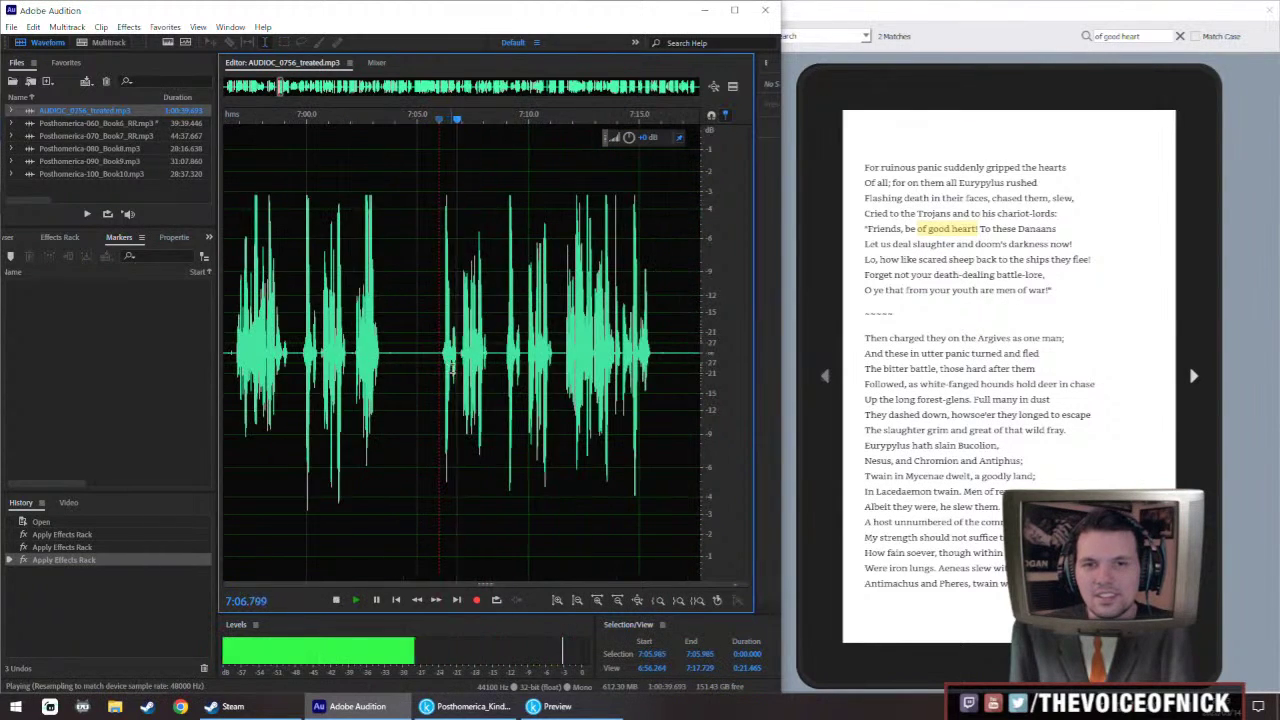
click(543, 370)
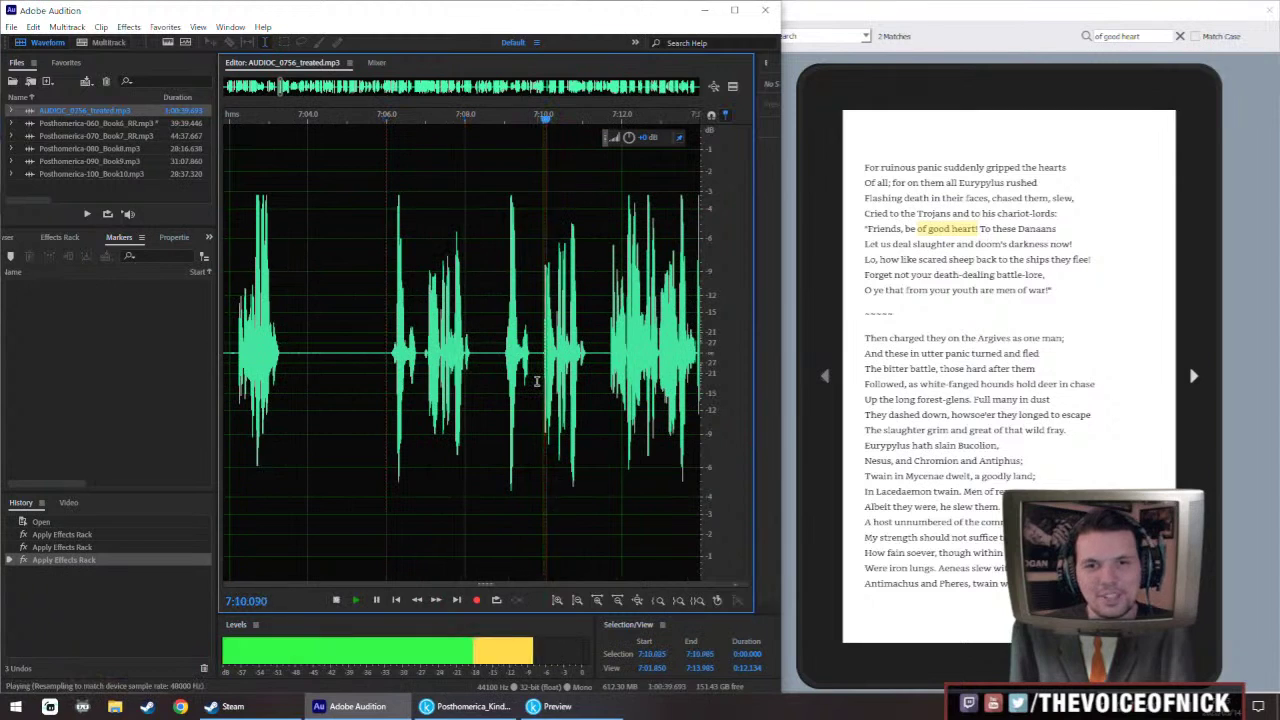
click(628, 371)
scroll(560, 355, down, 3)
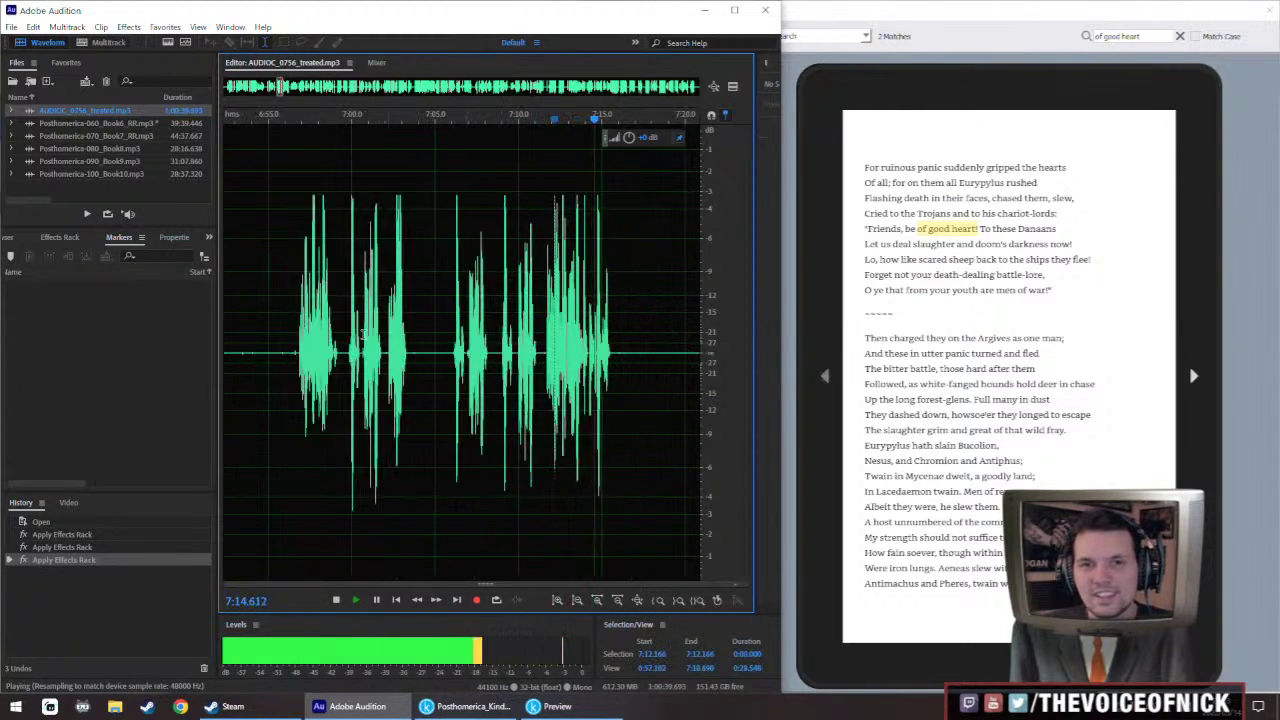
Replay the first "of good heart" take from about 6:57 in the treated recording
click(345, 360)
click(305, 362)
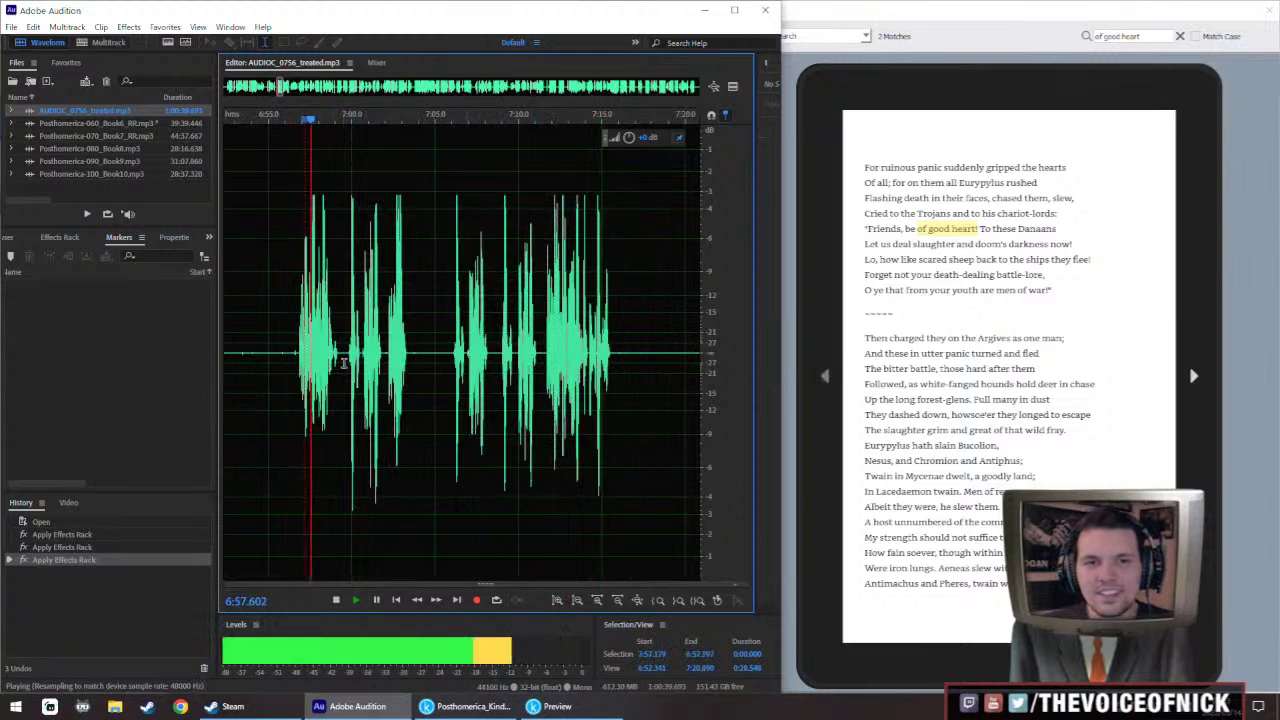
key(space)
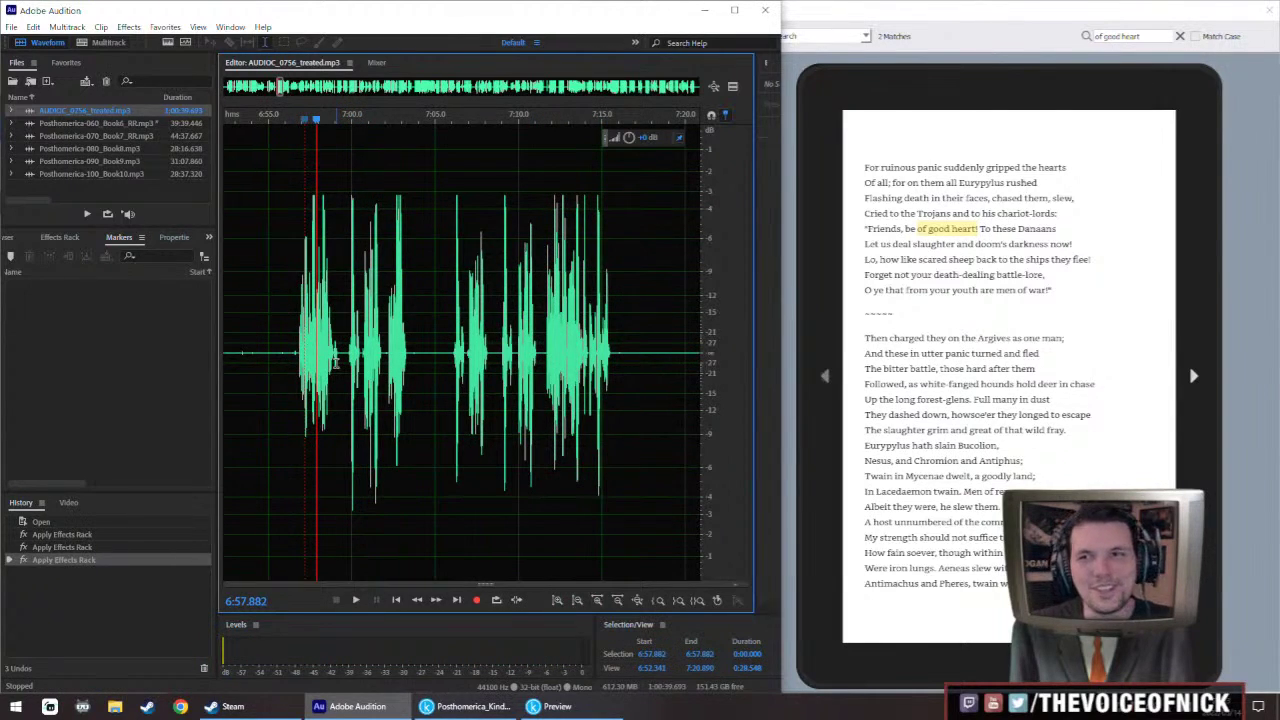
scroll(300, 352, down, 3)
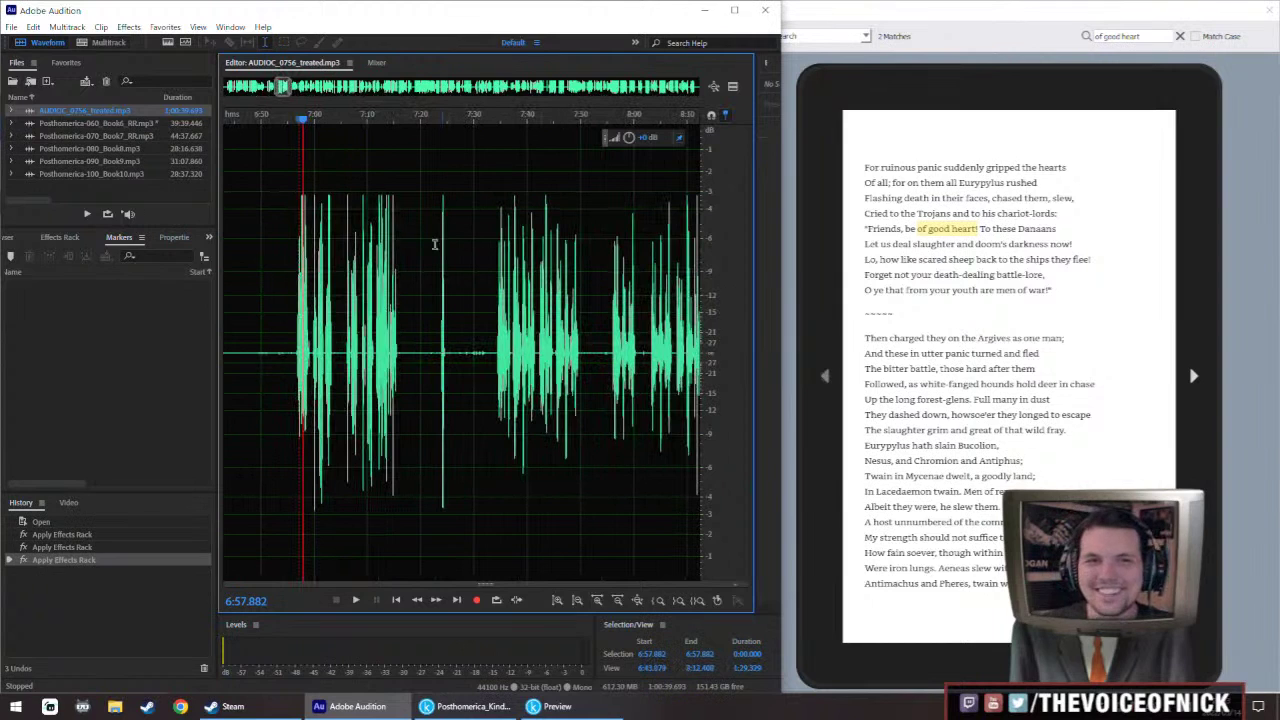
Open Posthomerica-060_Book6_RR.mp3, play the line marked "each on other" near 38:59, and search the Kindle preview text for "each on other"
double_click(120, 124)
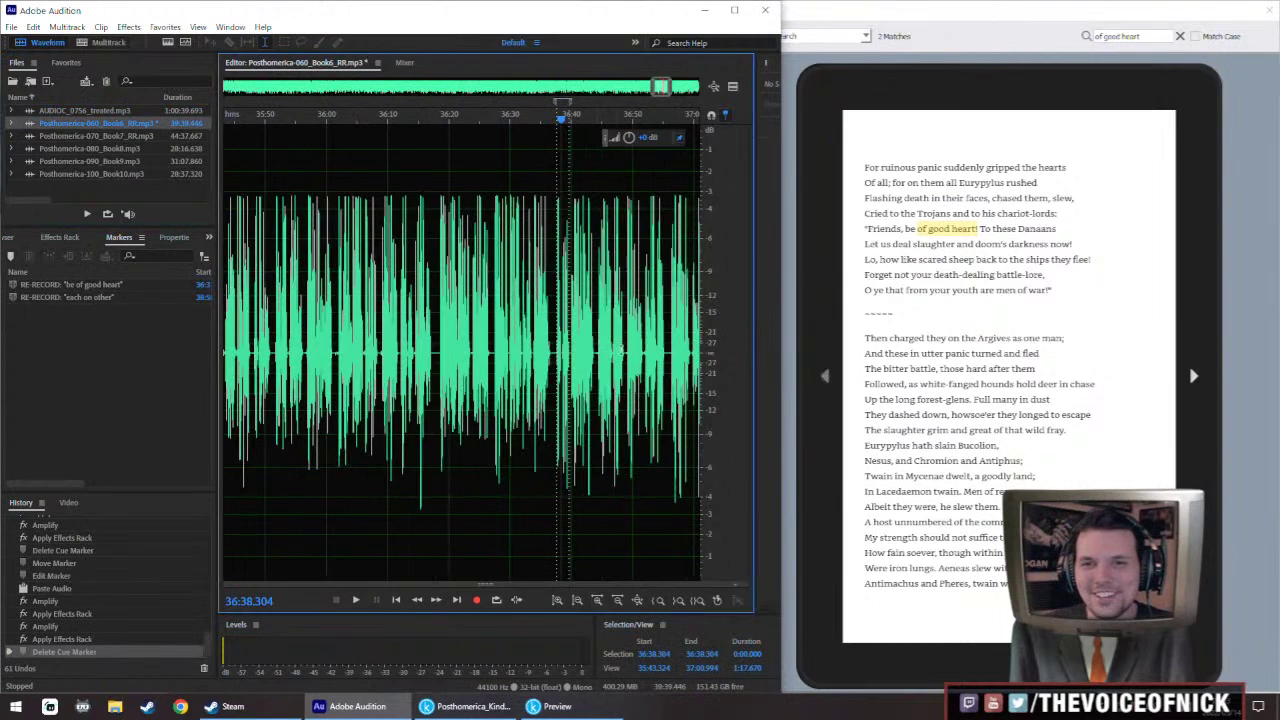
scroll(660, 300, down, 3)
scroll(664, 294, up, 4)
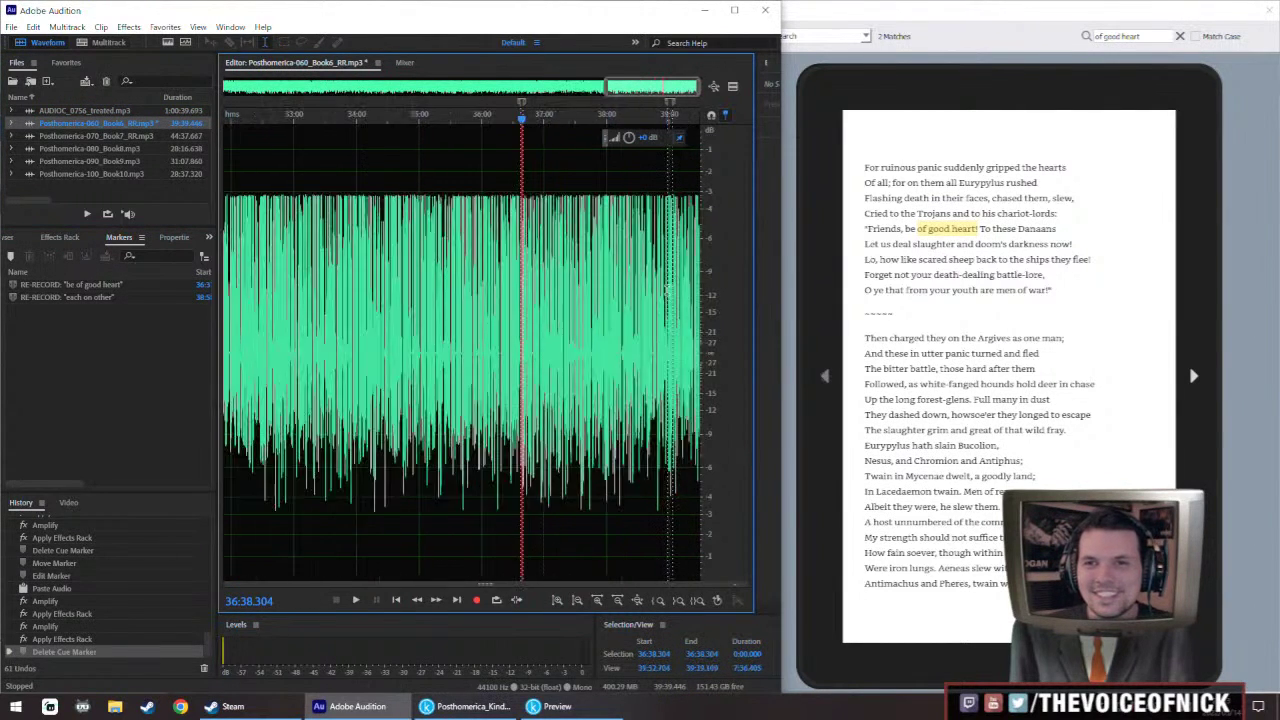
scroll(664, 294, up, 4)
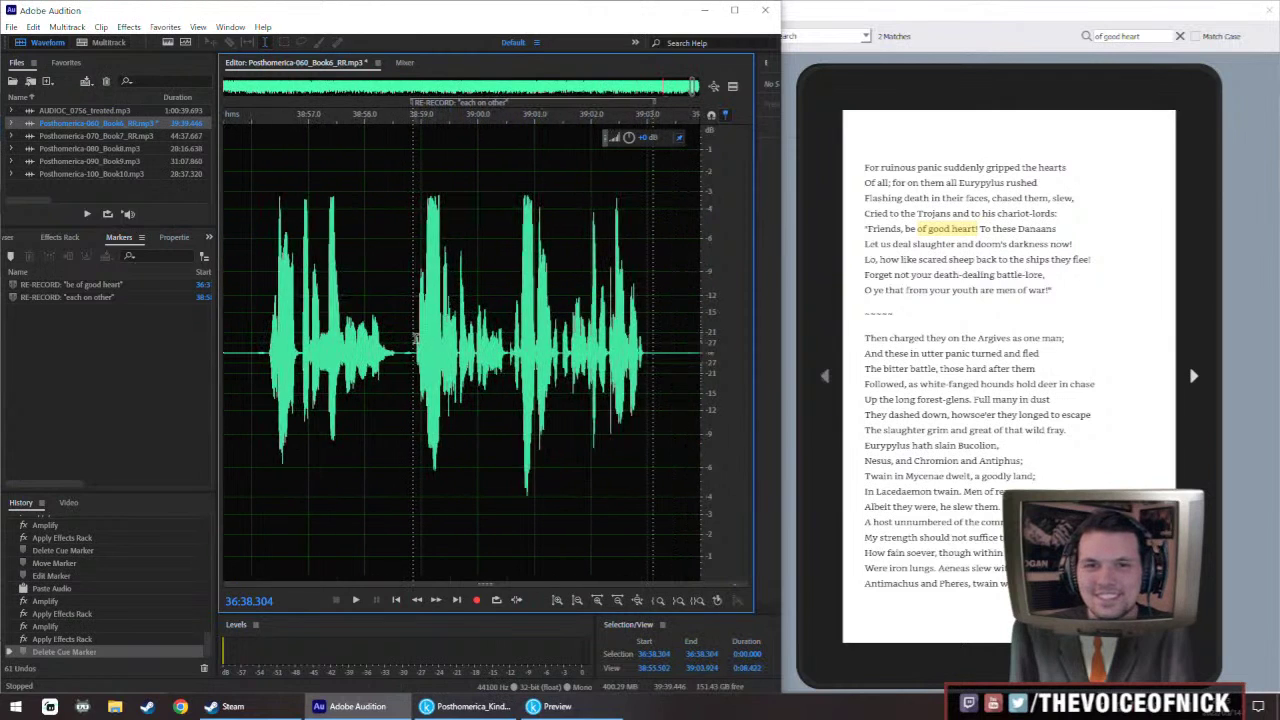
key(space)
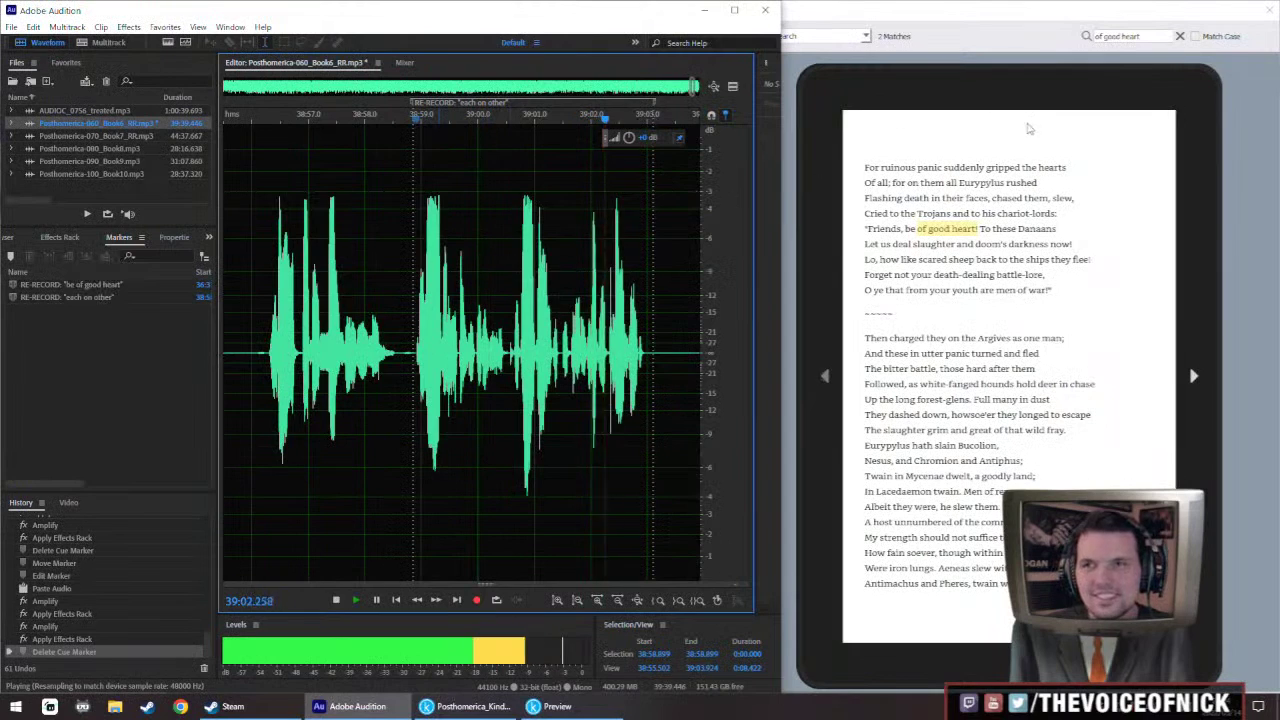
key(space)
click(1032, 50)
text(each on other)
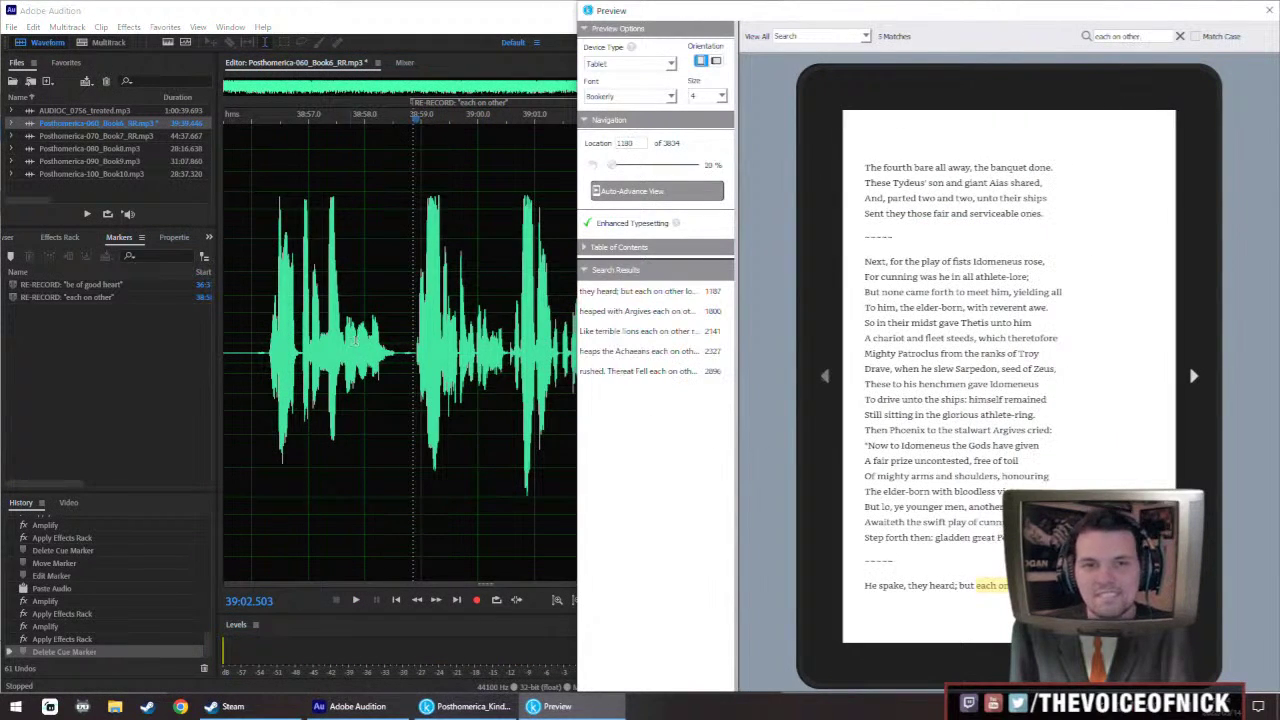
Switch back to Adobe Audition, open AUDIOC_0756_treated.mp3 and play the "each on other" takes from about 7:34 and 7:37
click(94, 107)
scroll(505, 289, up, 5)
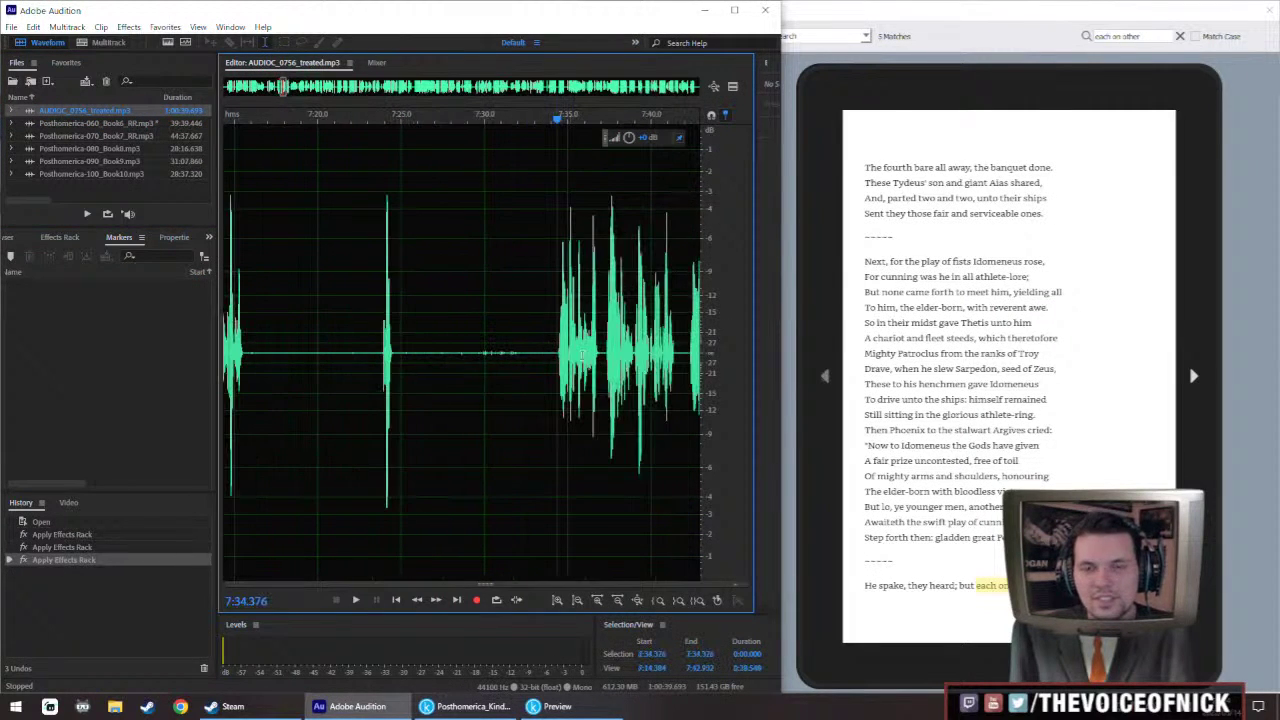
scroll(540, 360, right, 3)
scroll(512, 343, right, 2)
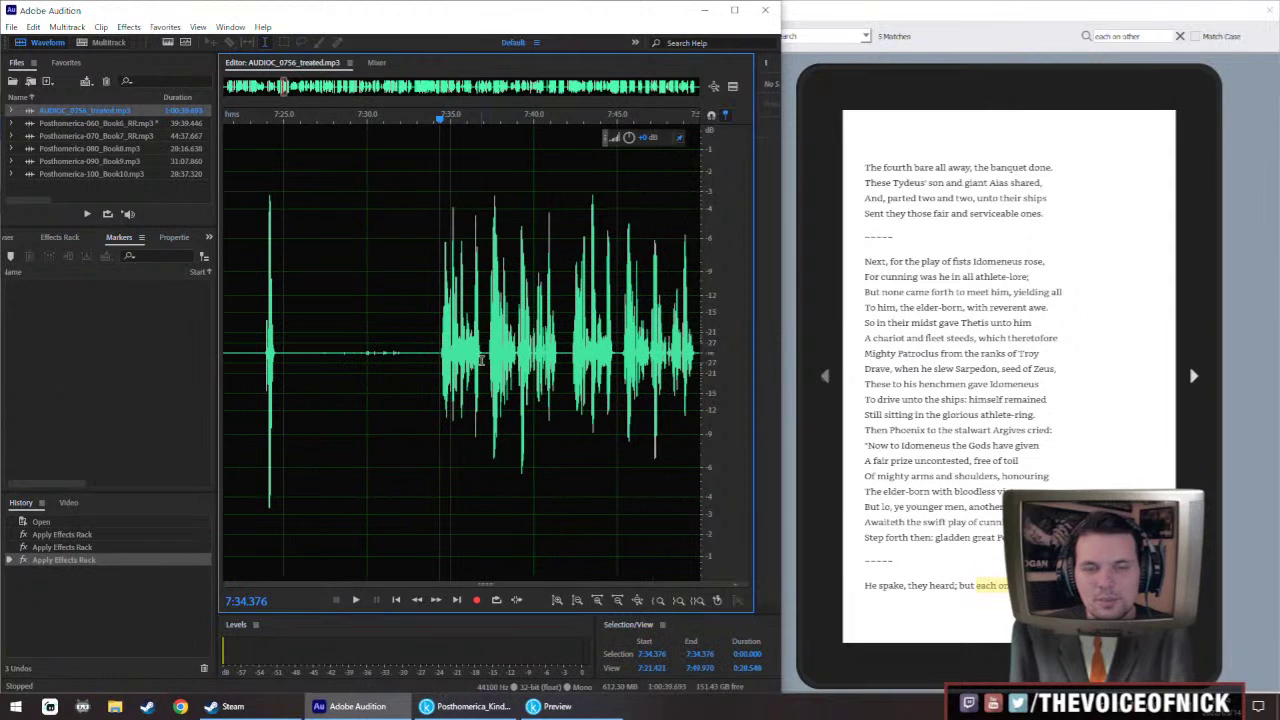
scroll(481, 354, right, 1)
key(space)
click(472, 372)
scroll(473, 372, right, 1)
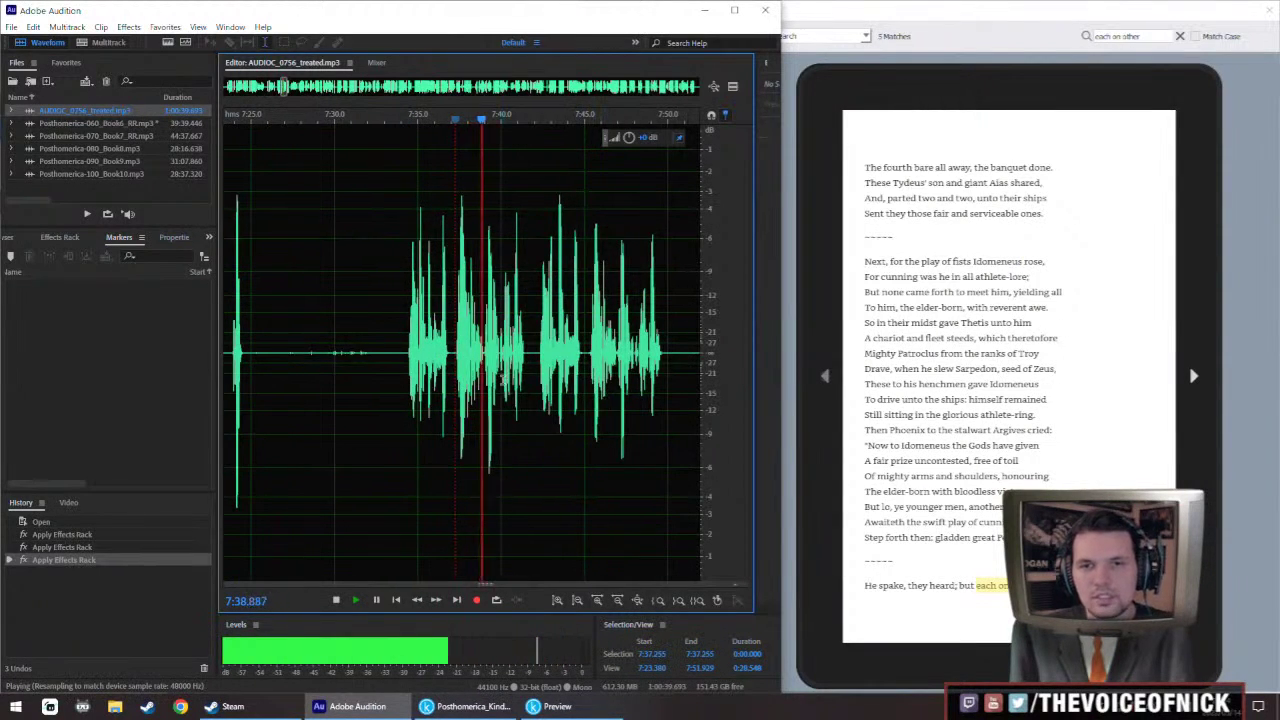
Play the further "each on other" takes from about 7:45.5 and 8:03 to compare them
scroll(488, 378, up, 3)
key(space)
click(580, 352)
key(space)
scroll(560, 360, down, 3)
scroll(547, 368, right, 1)
scroll(530, 364, down, 3)
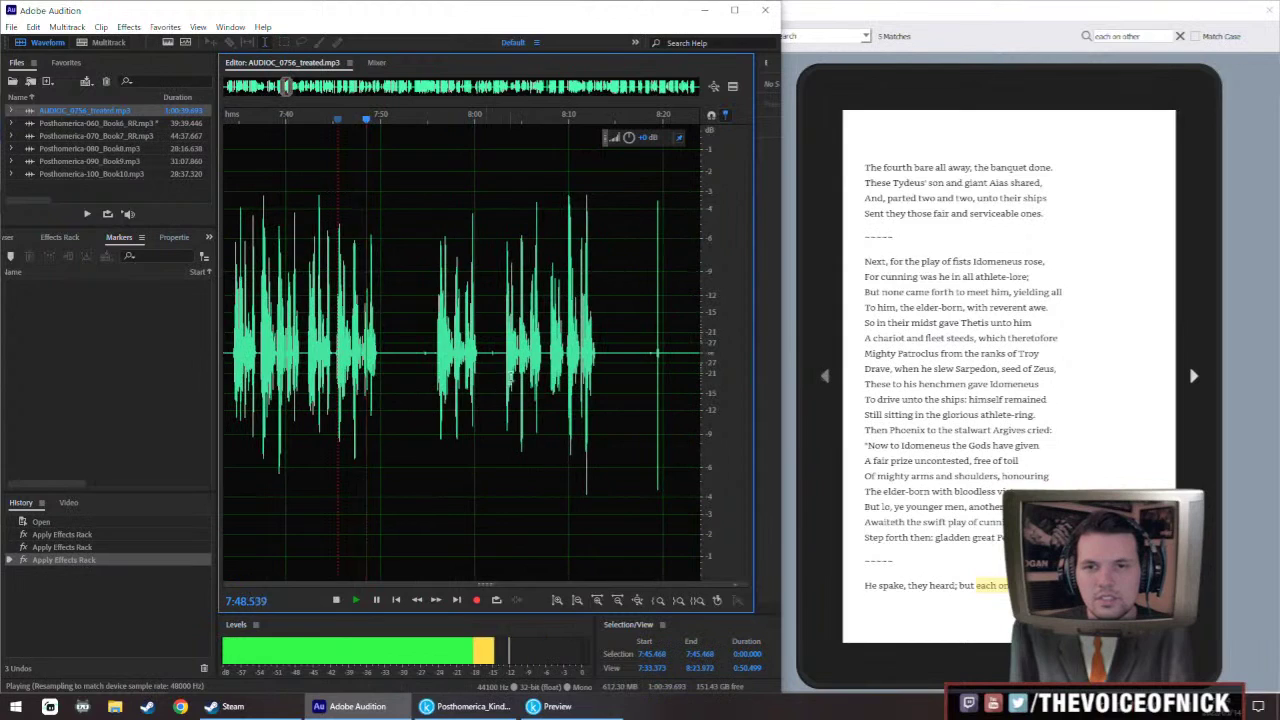
click(504, 358)
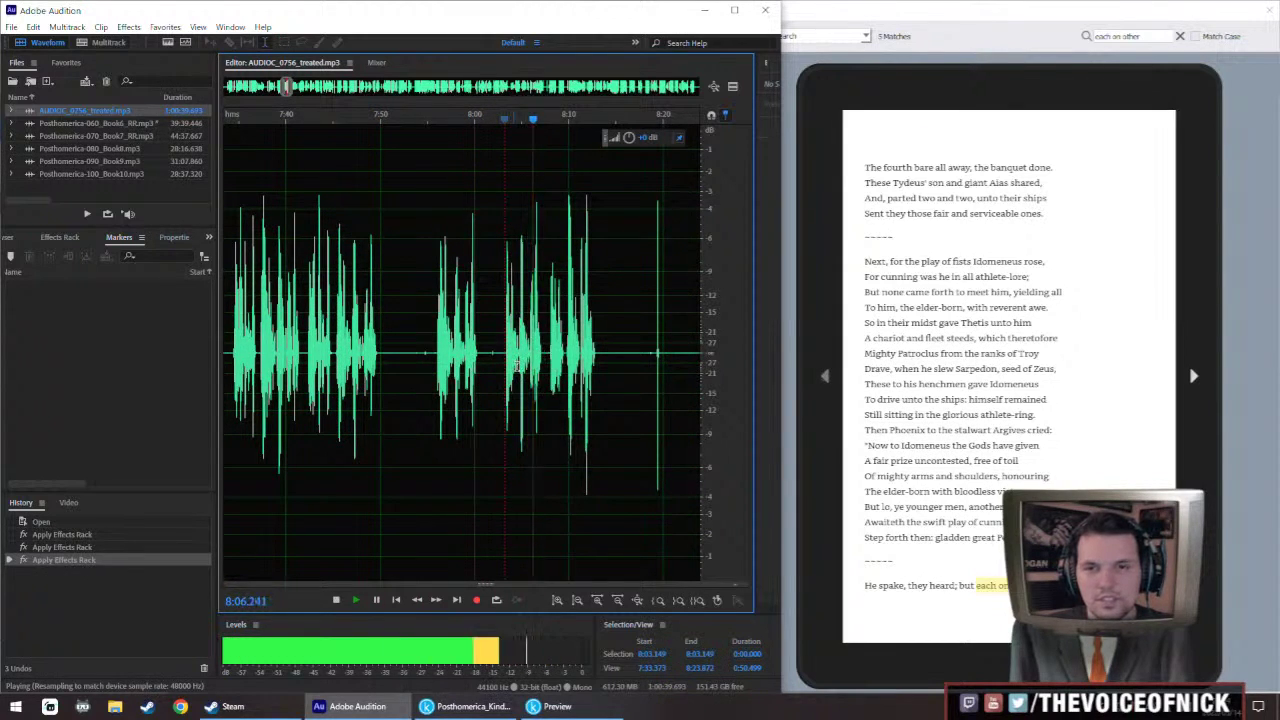
key(space)
Replay the take at about 7:37.3 and copy the whole take, from about 7:37.3 to 7:41.4
click(260, 358)
key(space)
scroll(255, 355, up, 3)
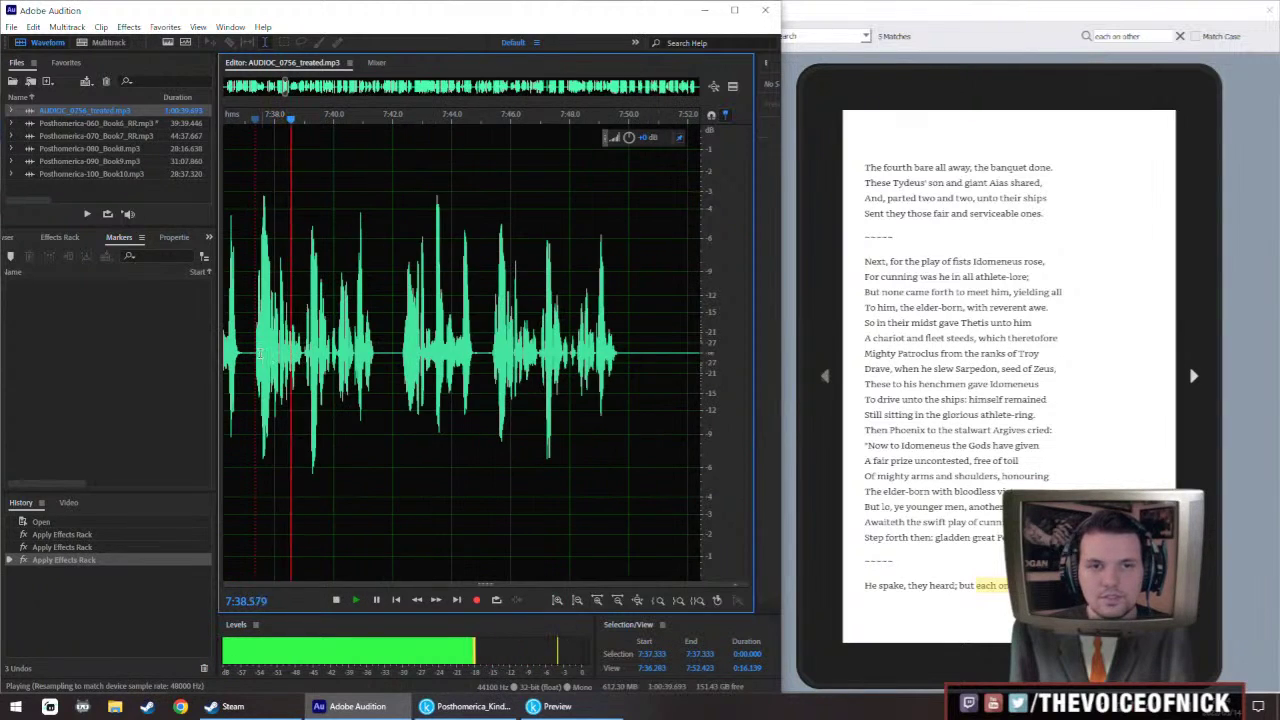
drag(255, 355, 376, 420)
key(space)
Open the Book 6 file, play the original line from 38:58.9, and adjust the "each on other" marker to span about 38:57 to 39:05
double_click(126, 121)
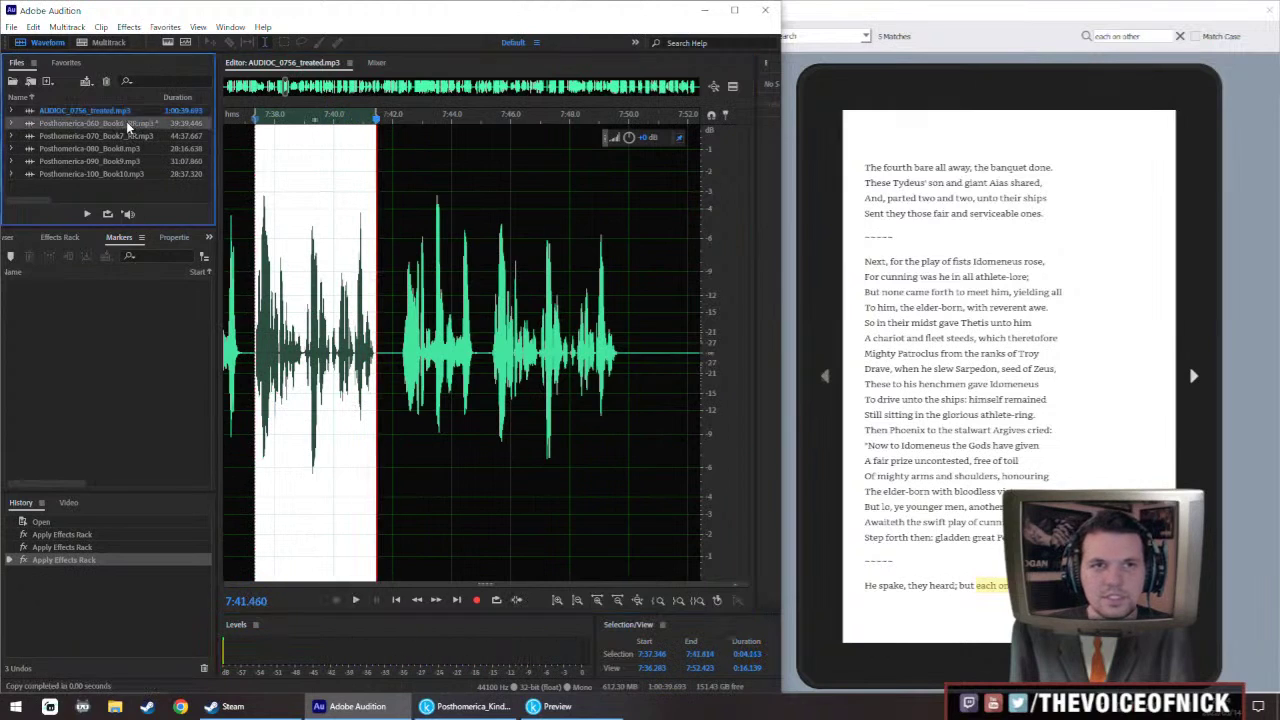
click(414, 343)
key(space)
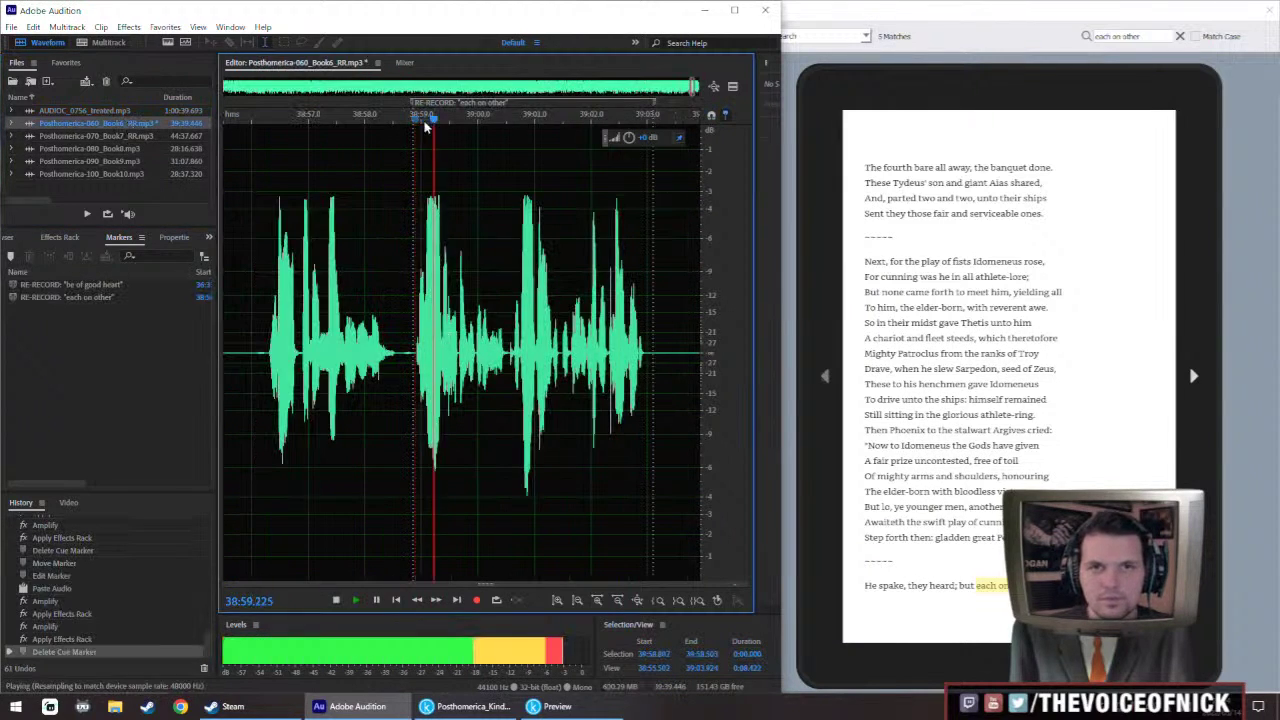
scroll(420, 220, down, 3)
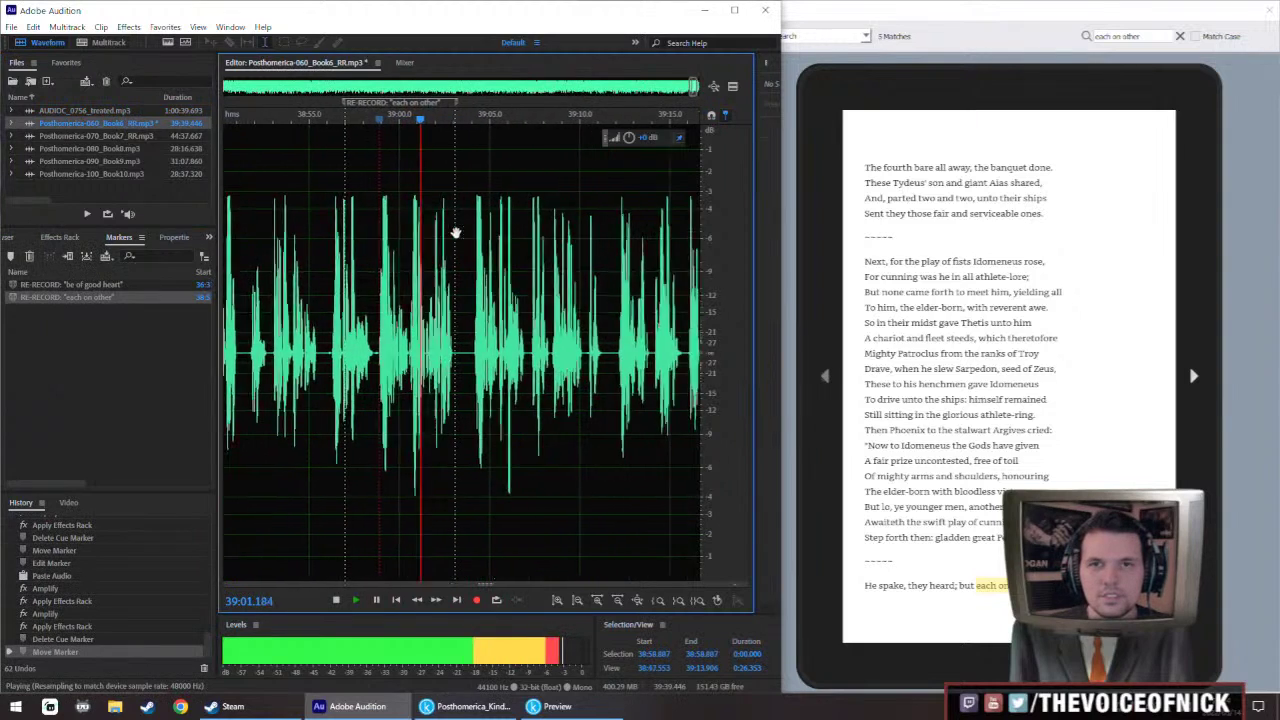
key(space)
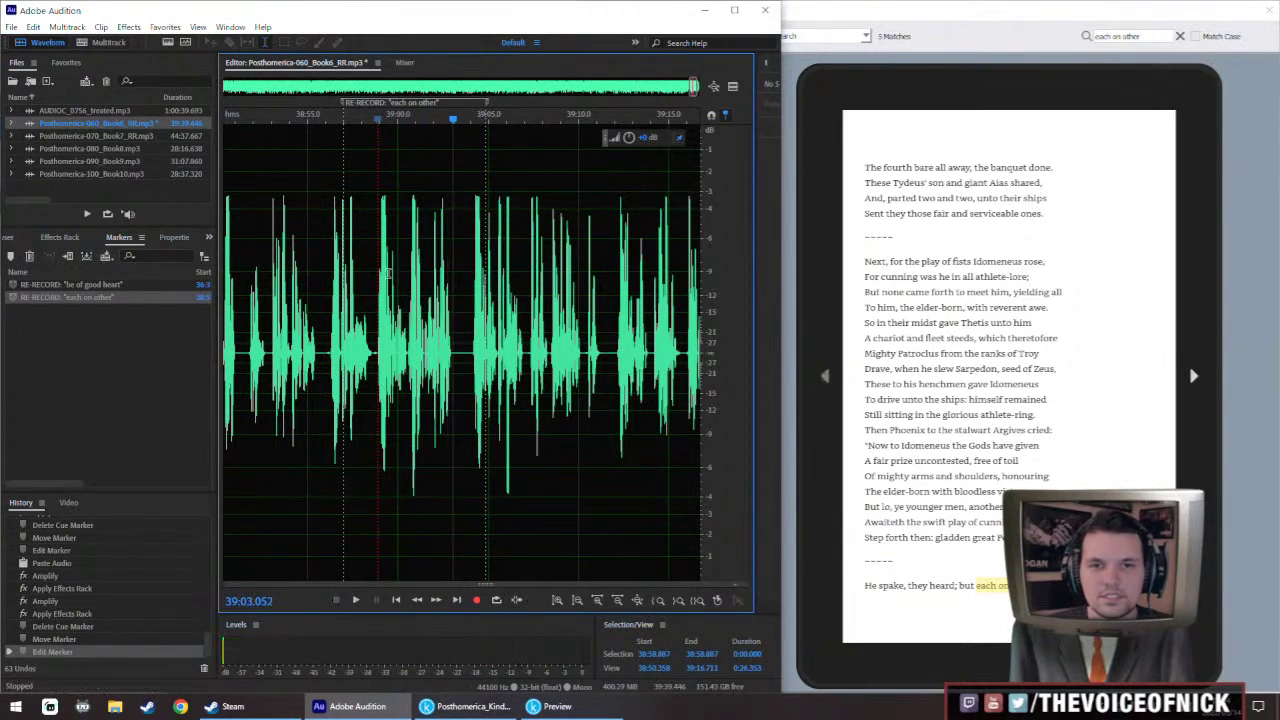
Try replacing the original line from 38:58.9 with the copied take, matching its level with gain and the effects rack, and play it
scroll(377, 330, up, 2)
key(ctrl+v)
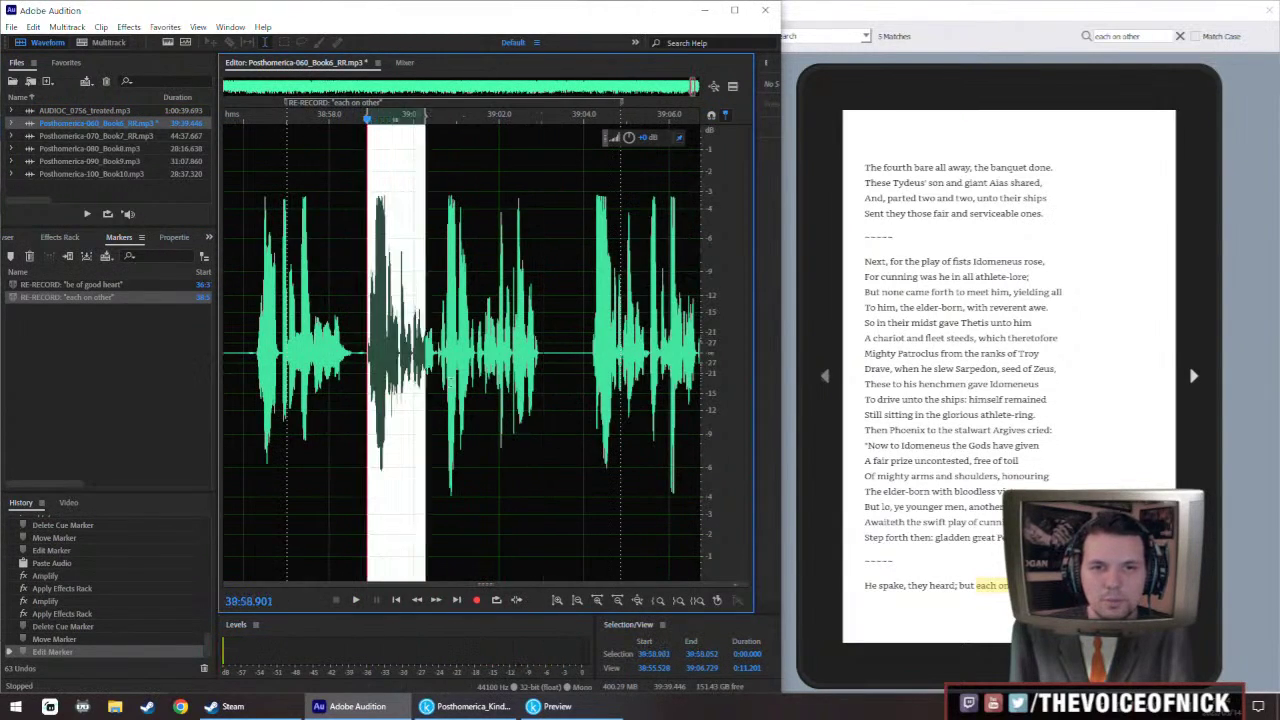
scroll(427, 305, down, 3)
scroll(427, 305, left, 1)
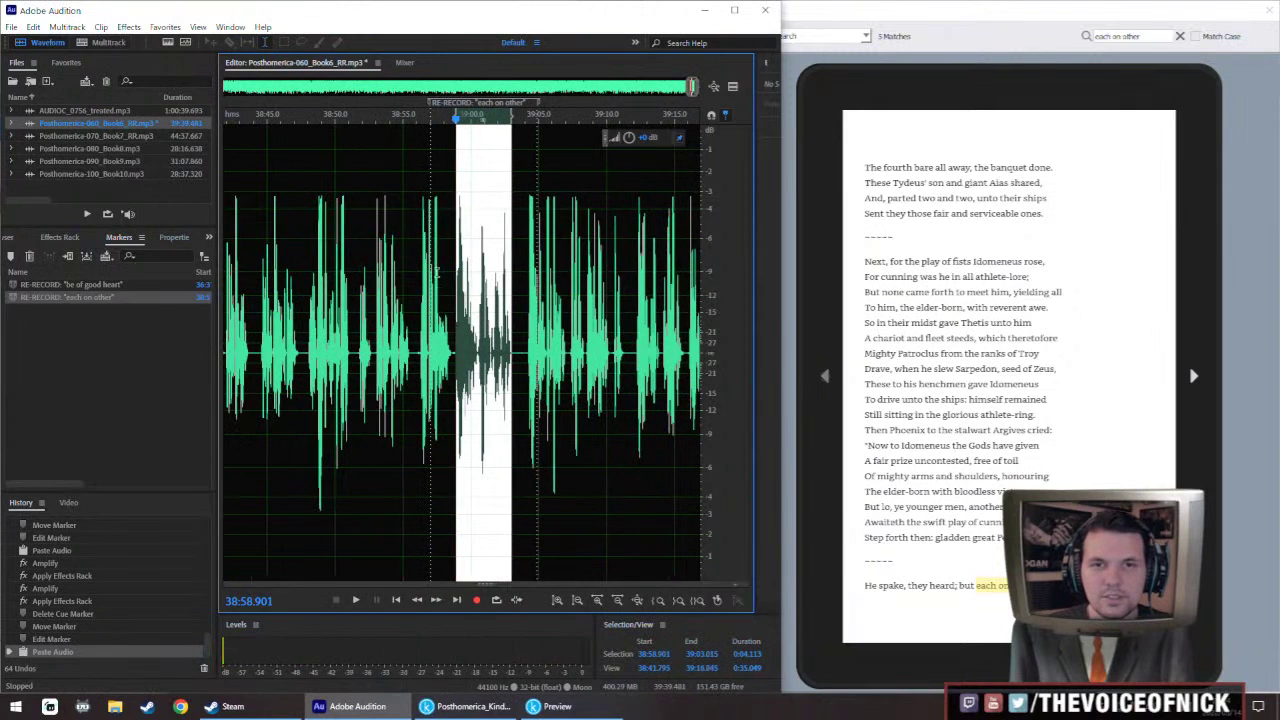
drag(629, 137, 630, 138)
click(410, 305)
key(space)
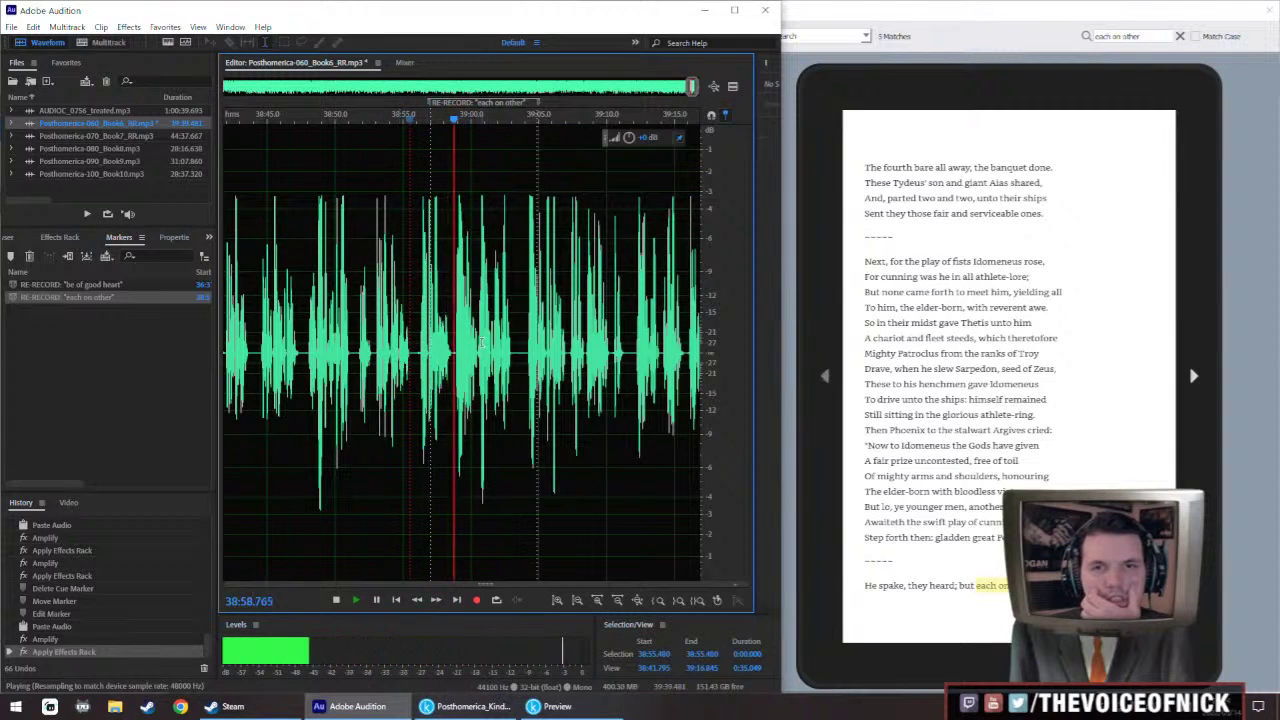
scroll(440, 356, up, 3)
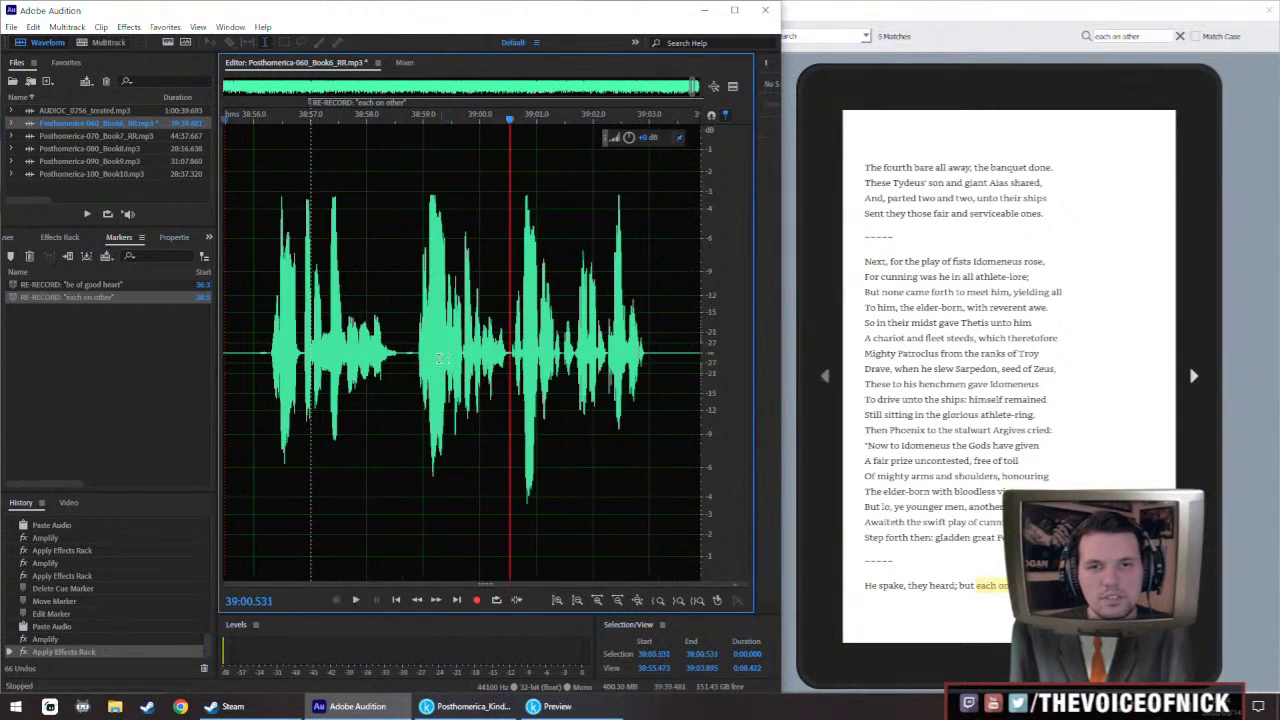
Undo the effects rack, the amplification and the paste of the whole take
key(ctrl+z)
key(ctrl+z)
key(ctrl+z)
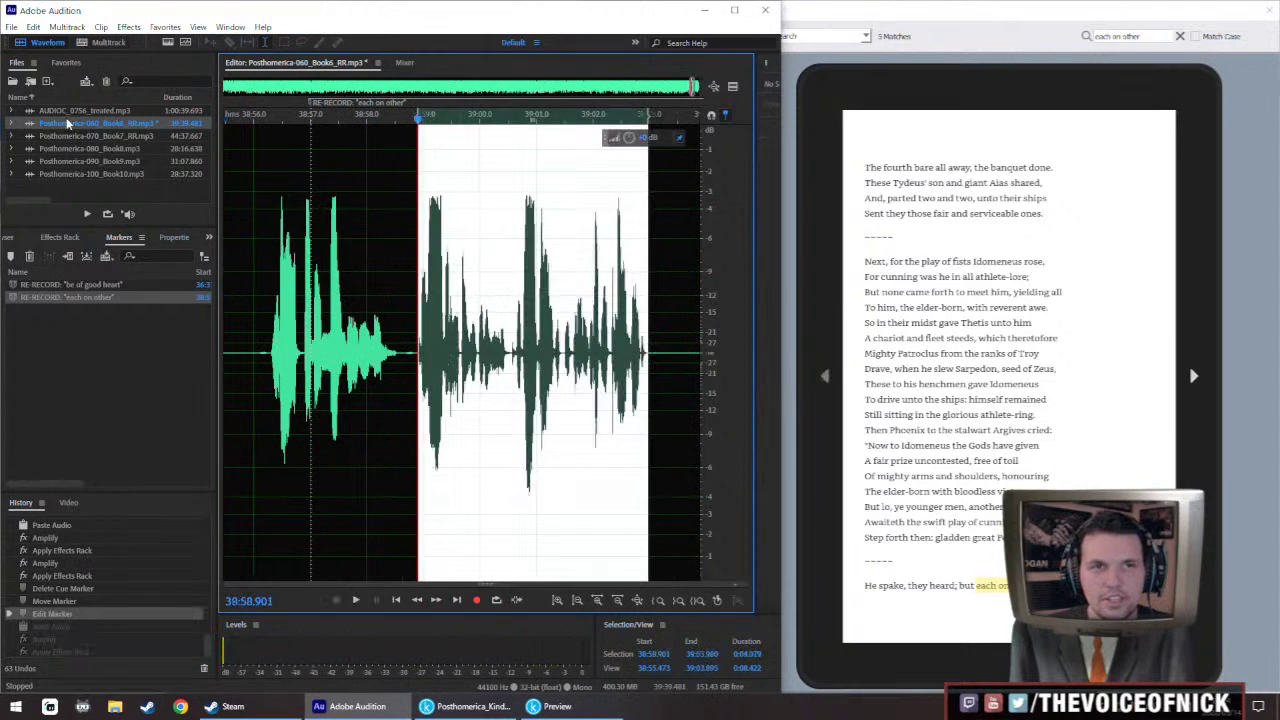
In AUDIOC_0756_treated.mp3, copy only the second phrase of the take, from about 7:39 to 7:41.4
double_click(66, 111)
click(298, 346)
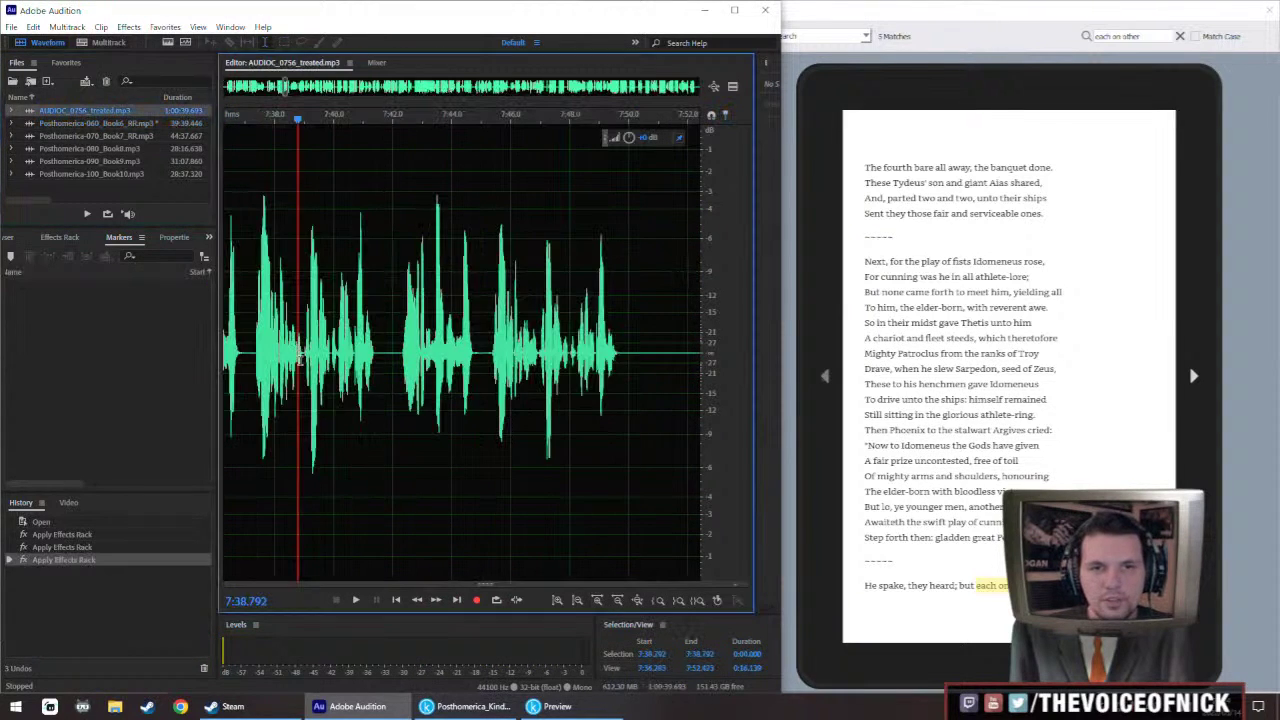
scroll(300, 350, up, 3)
key(space)
drag(326, 358, 545, 358)
key(ctrl+c)
In the Book 6 file, replace the original audio from about 39:00.6 to 39:03 with the copied phrase and play the join
double_click(121, 122)
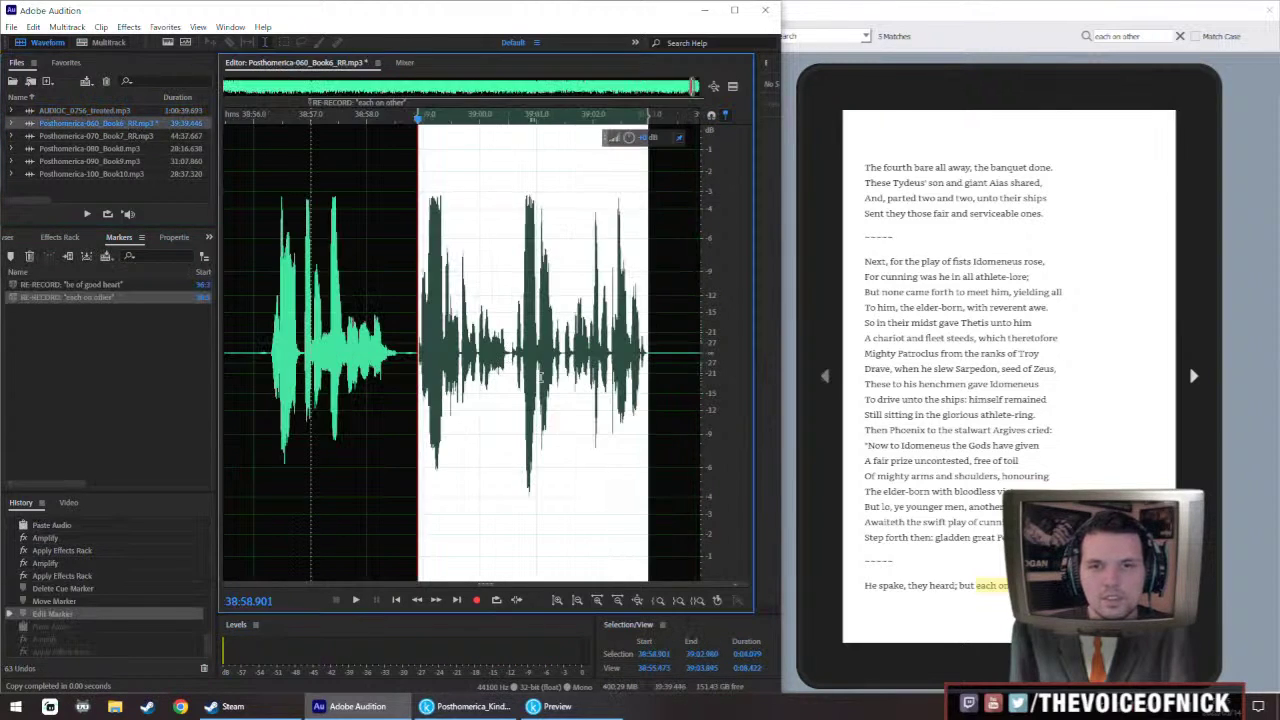
drag(415, 375, 505, 375)
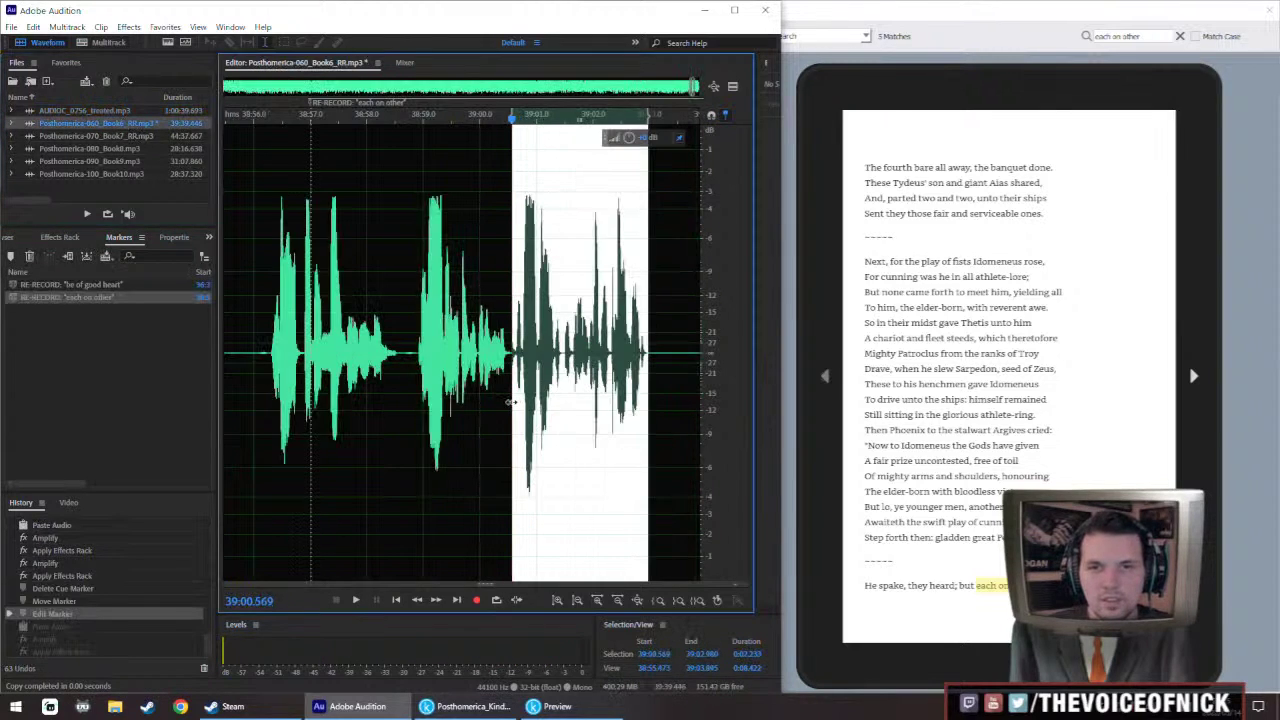
key(ctrl+v)
key(space)
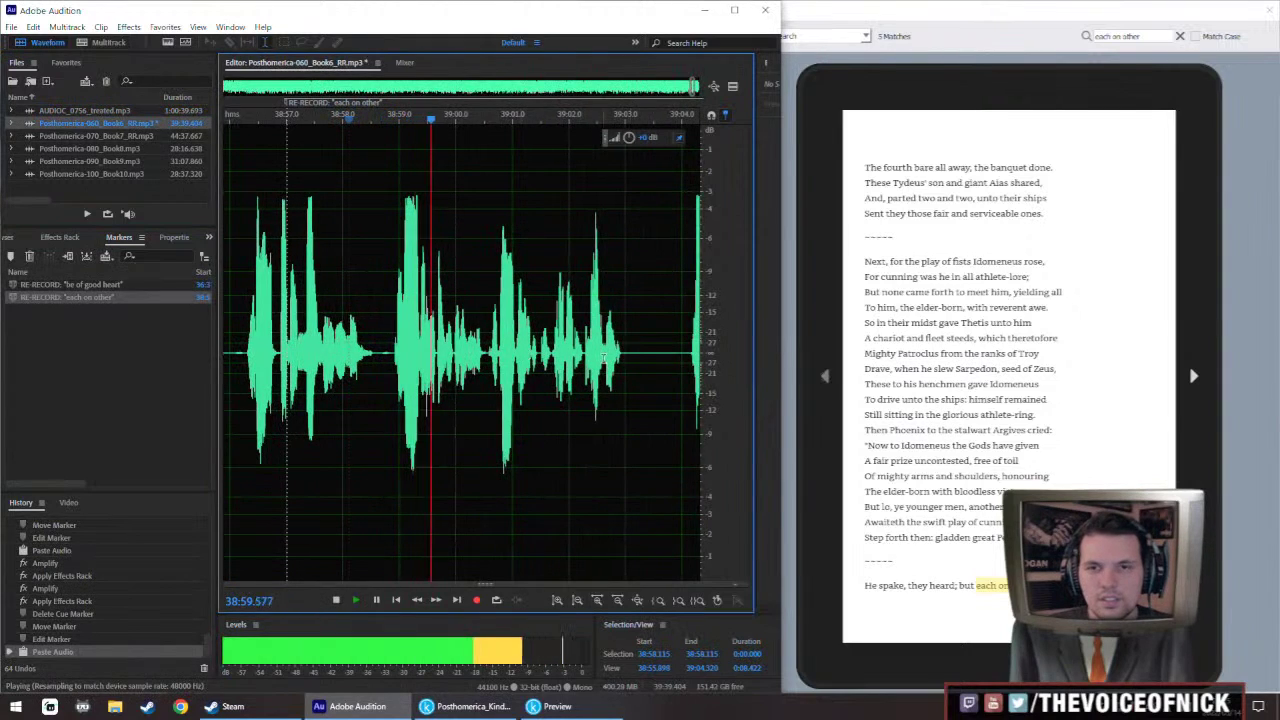
Raise the level of the pasted phrase from about 39:00.6 to 39:03, apply the effects rack, and play it in context
drag(620, 358, 485, 387)
key(ctrl+1)
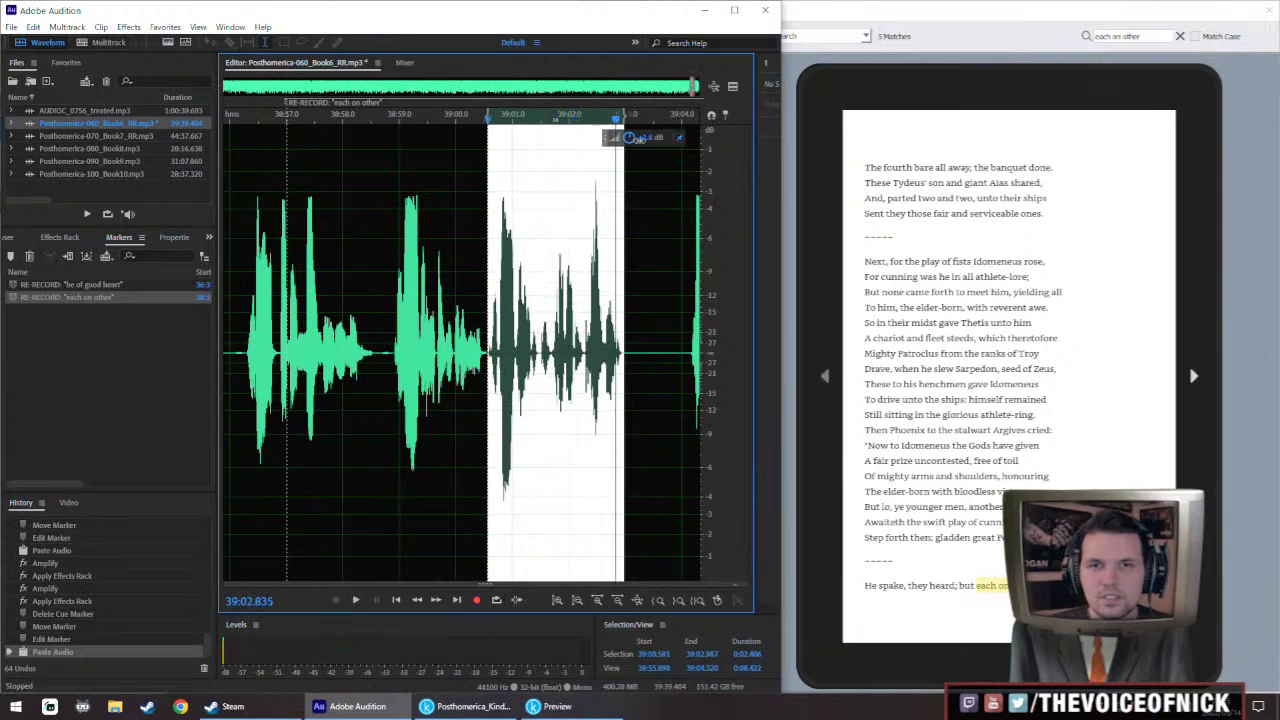
click(374, 308)
key(space)
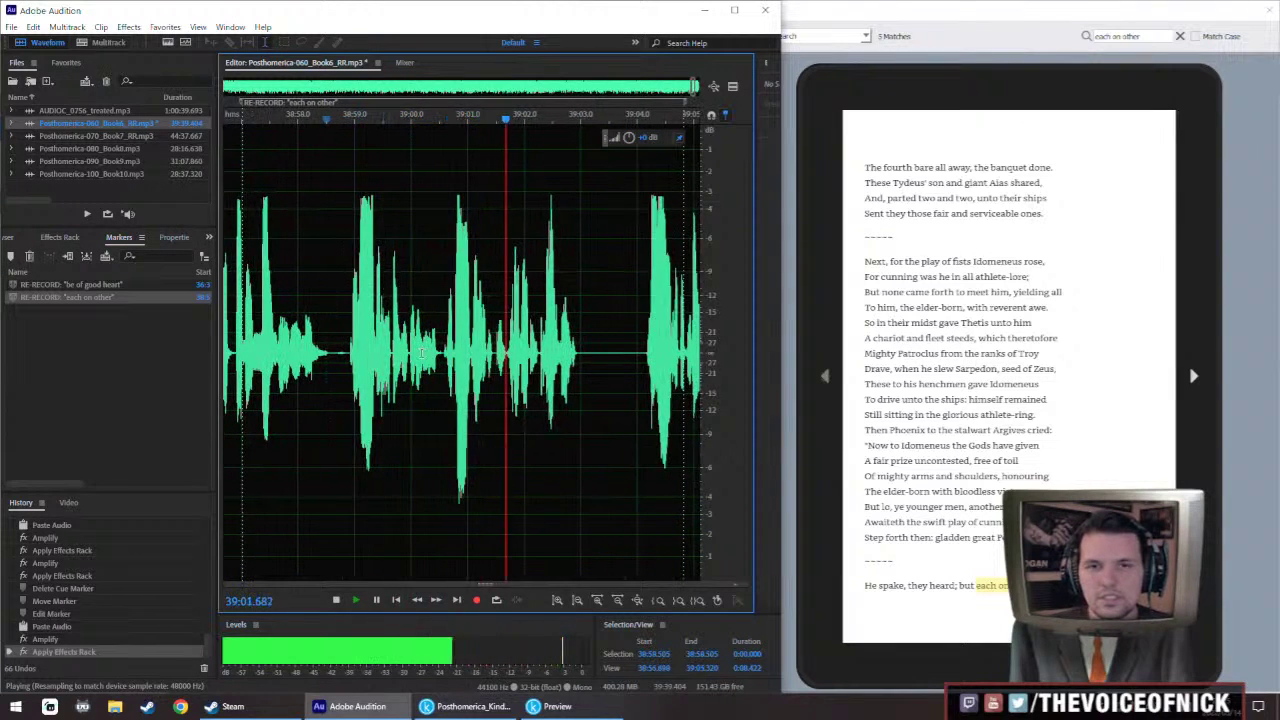
Raise the level of the words just before the pasted phrase, about 38:59.5 to 39:00.5, apply the effects rack, and replay the line
key(space)
drag(442, 372, 385, 378)
drag(637, 137, 640, 137)
click(350, 287)
key(space)
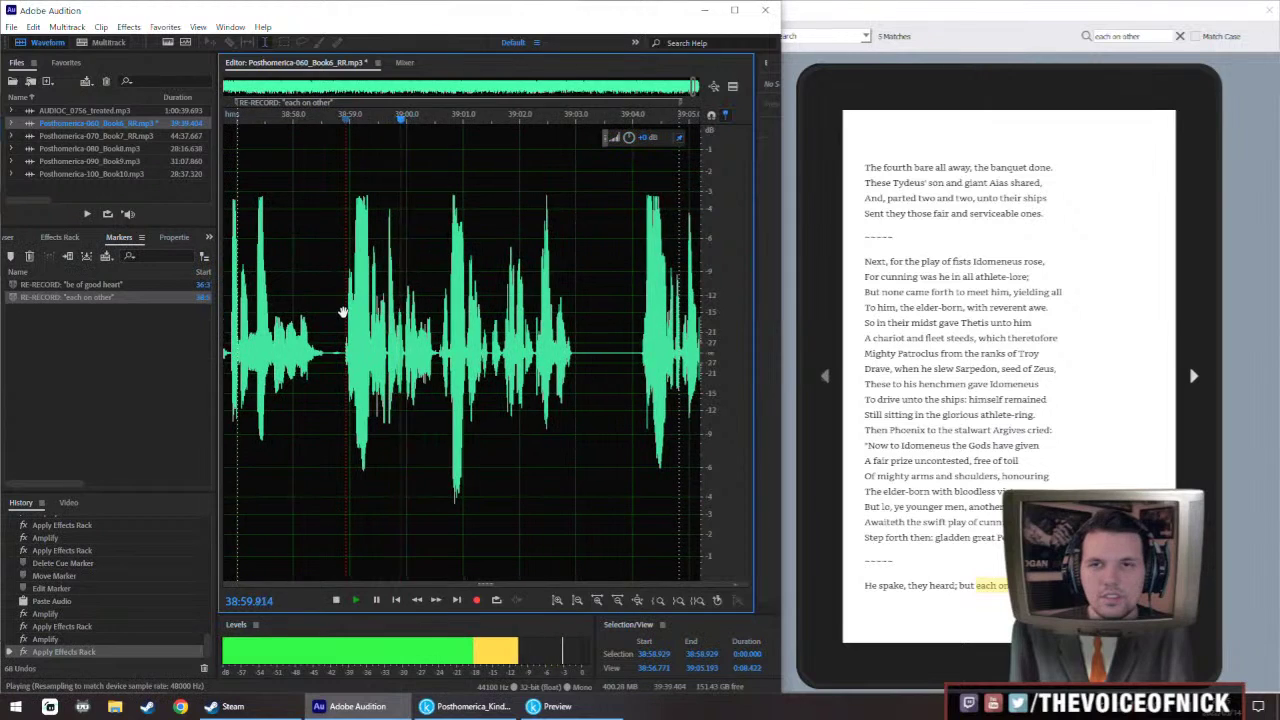
scroll(452, 325, down, 3)
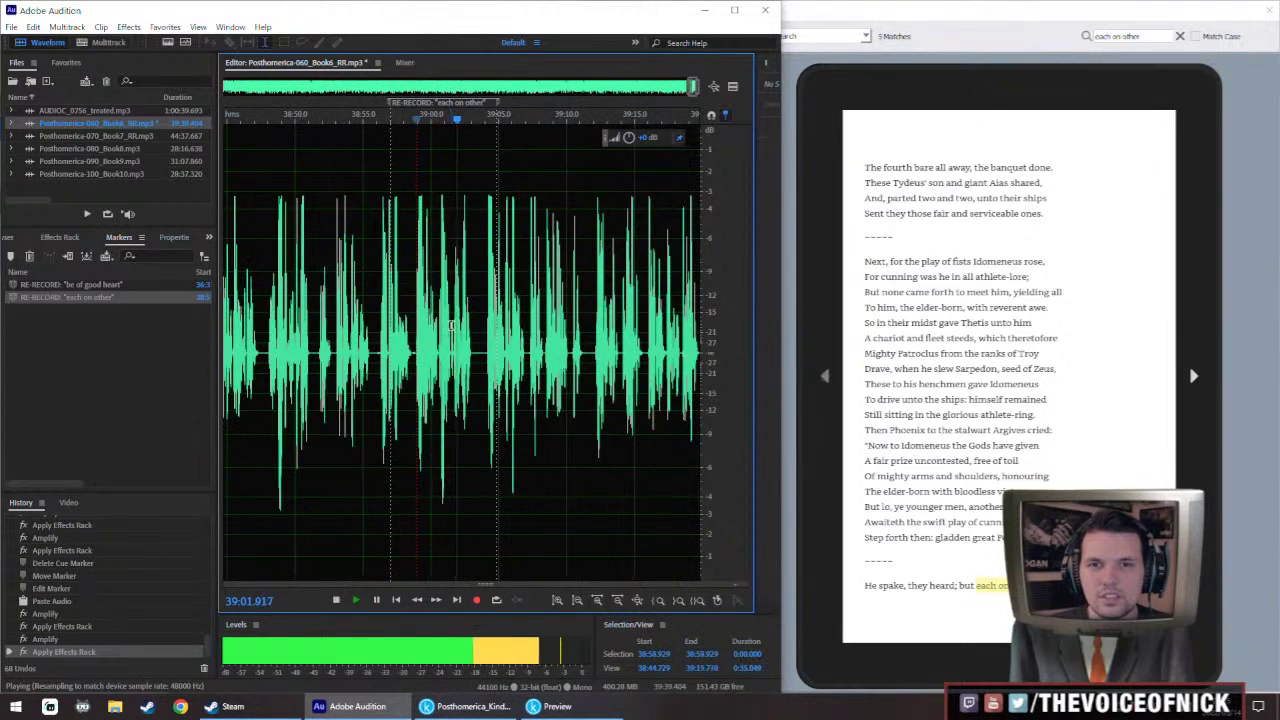
scroll(411, 291, down, 2)
key(space)
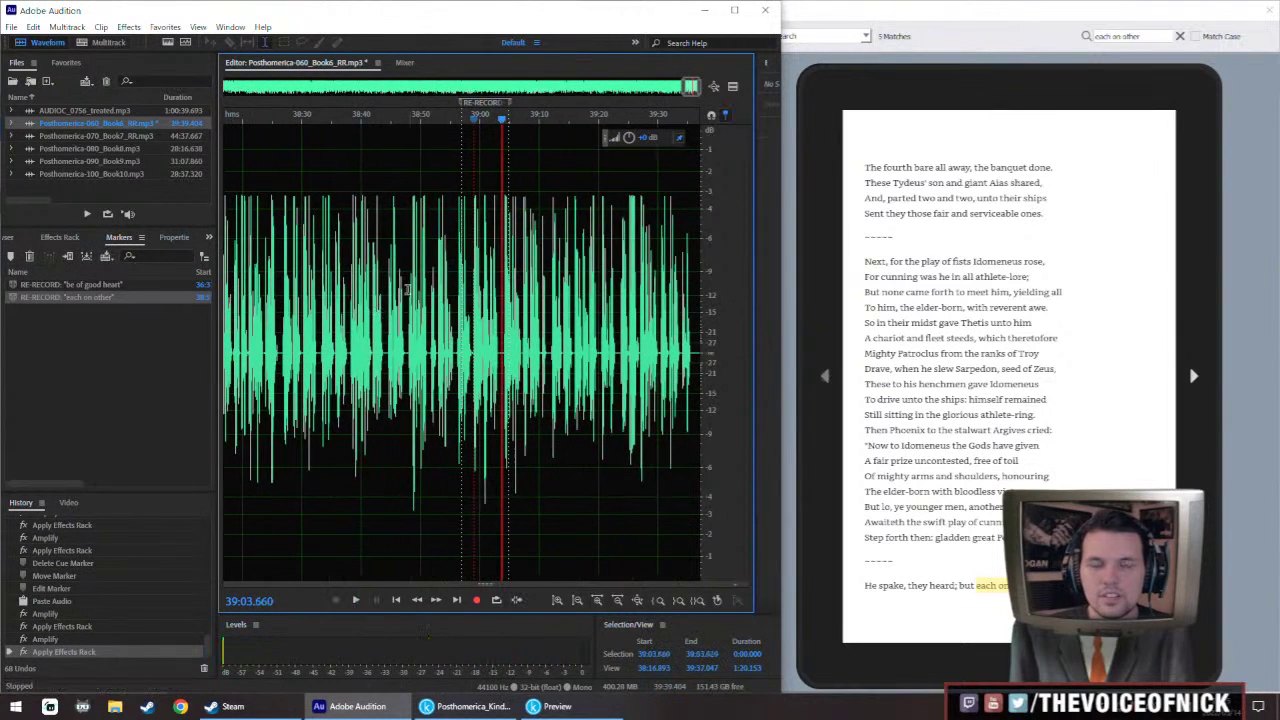
Play the Book 6 narration from about 38:40 to check the lines leading into the replaced phrase
click(374, 278)
click(366, 330)
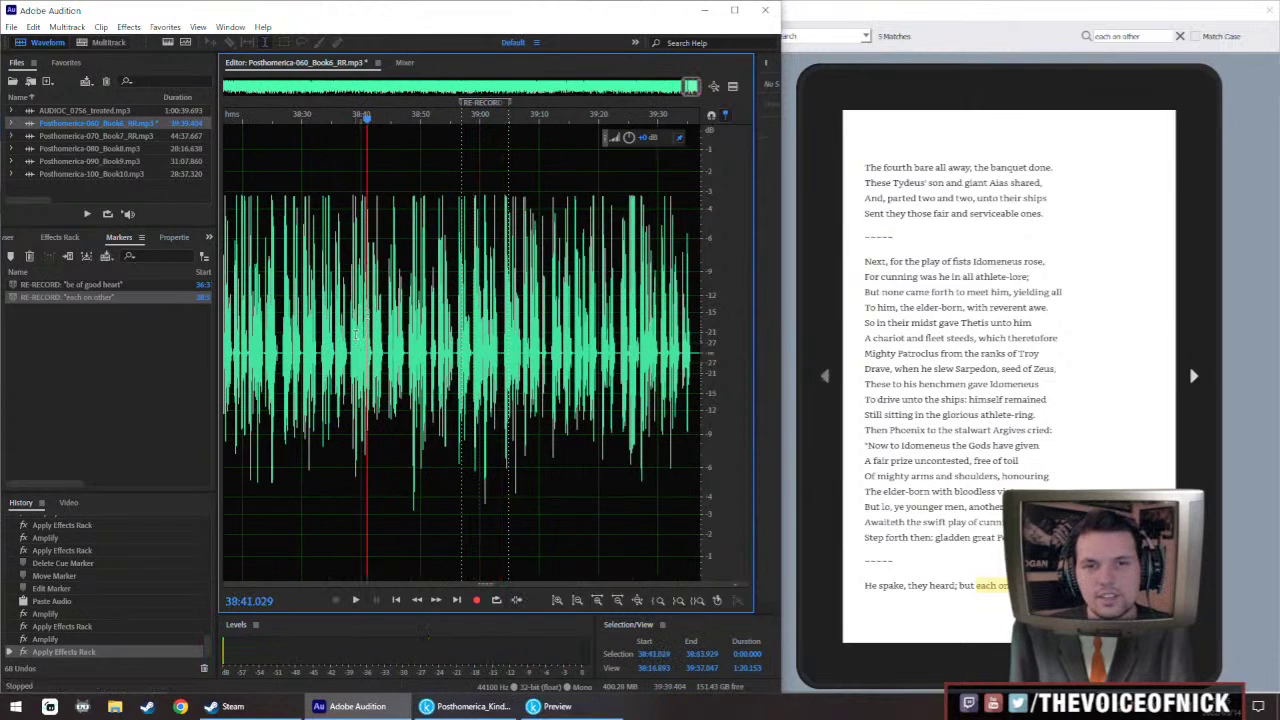
click(361, 350)
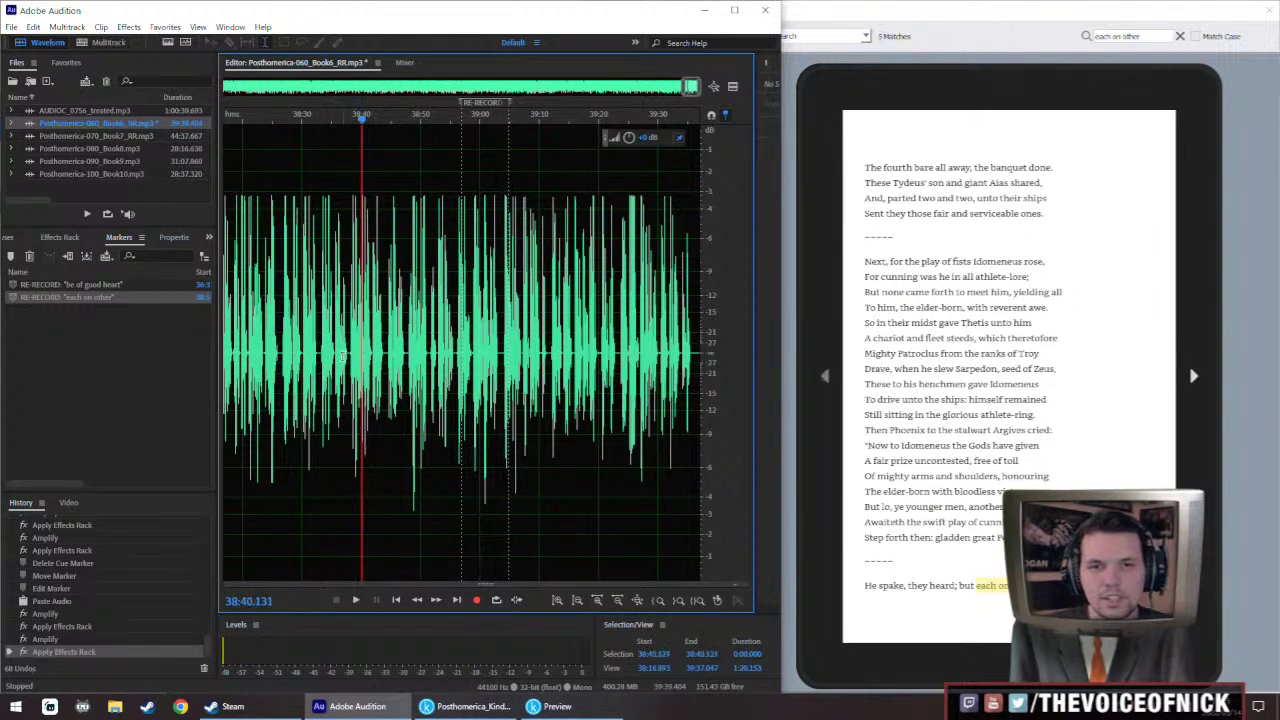
key(space)
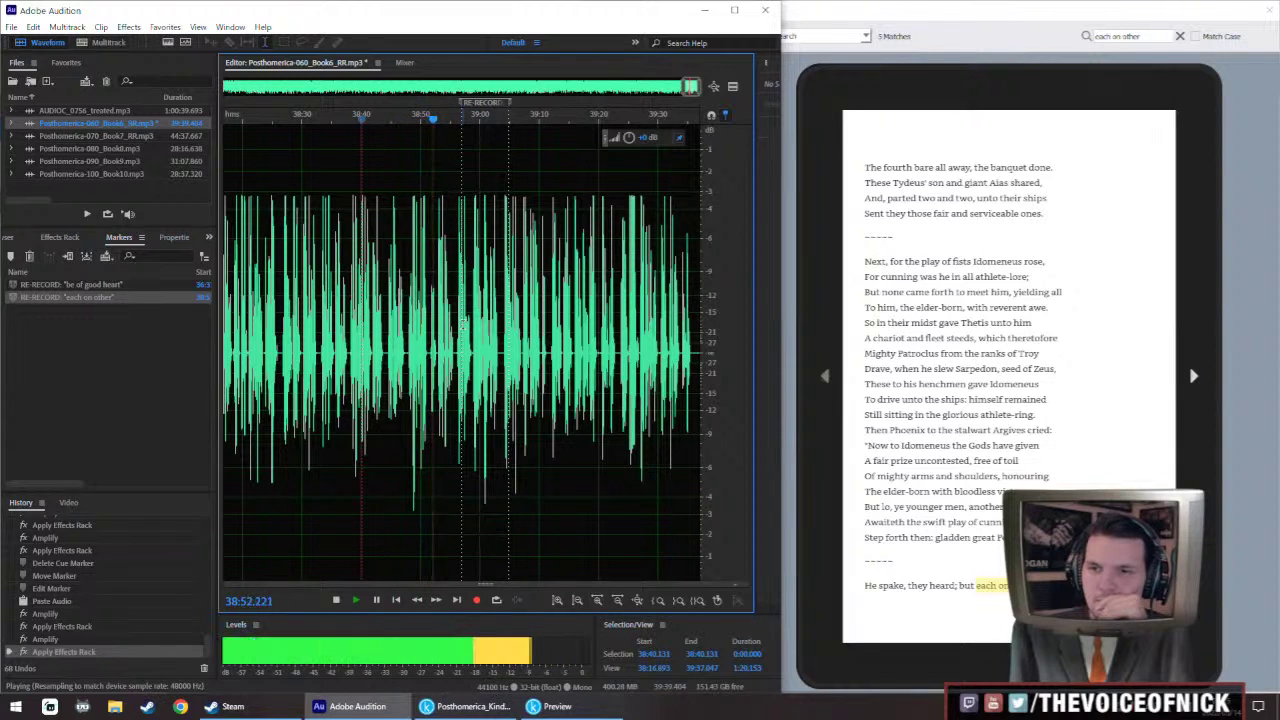
Open the "heaped with Argives each on other" search match in the book preview and play the Book 6 narration from about 38:47 and 38:54
key(space)
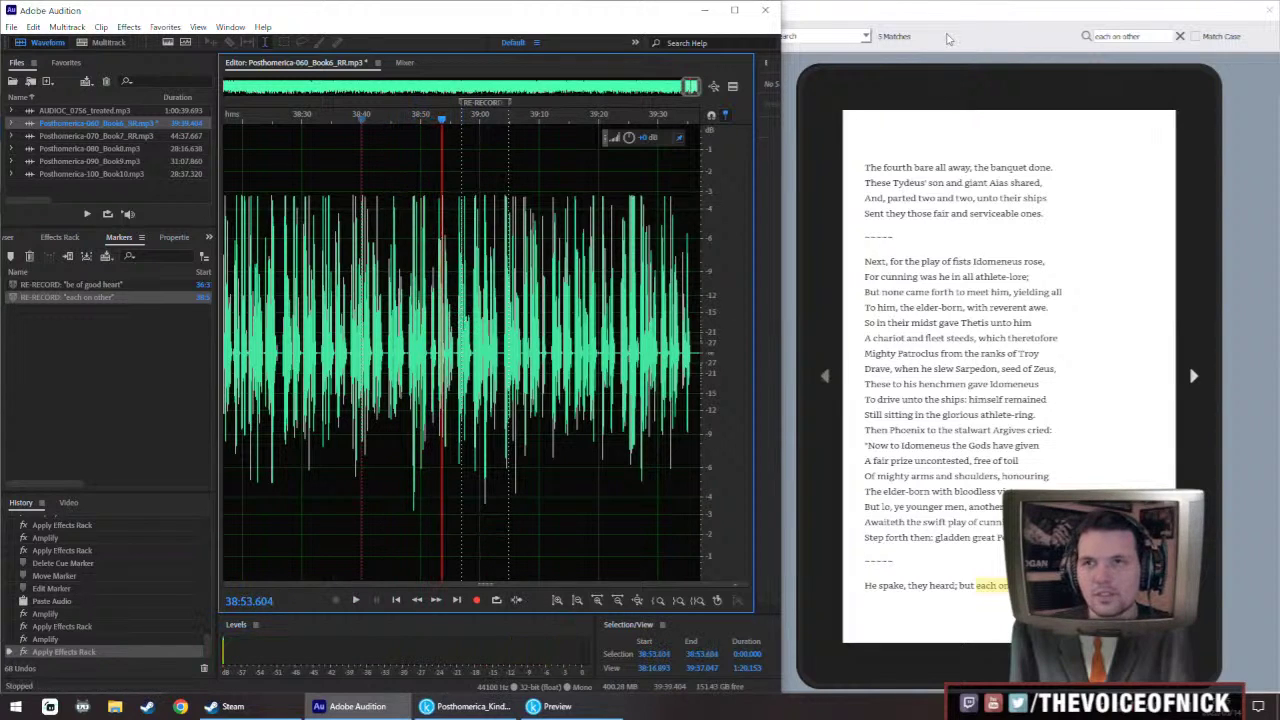
click(951, 12)
click(648, 318)
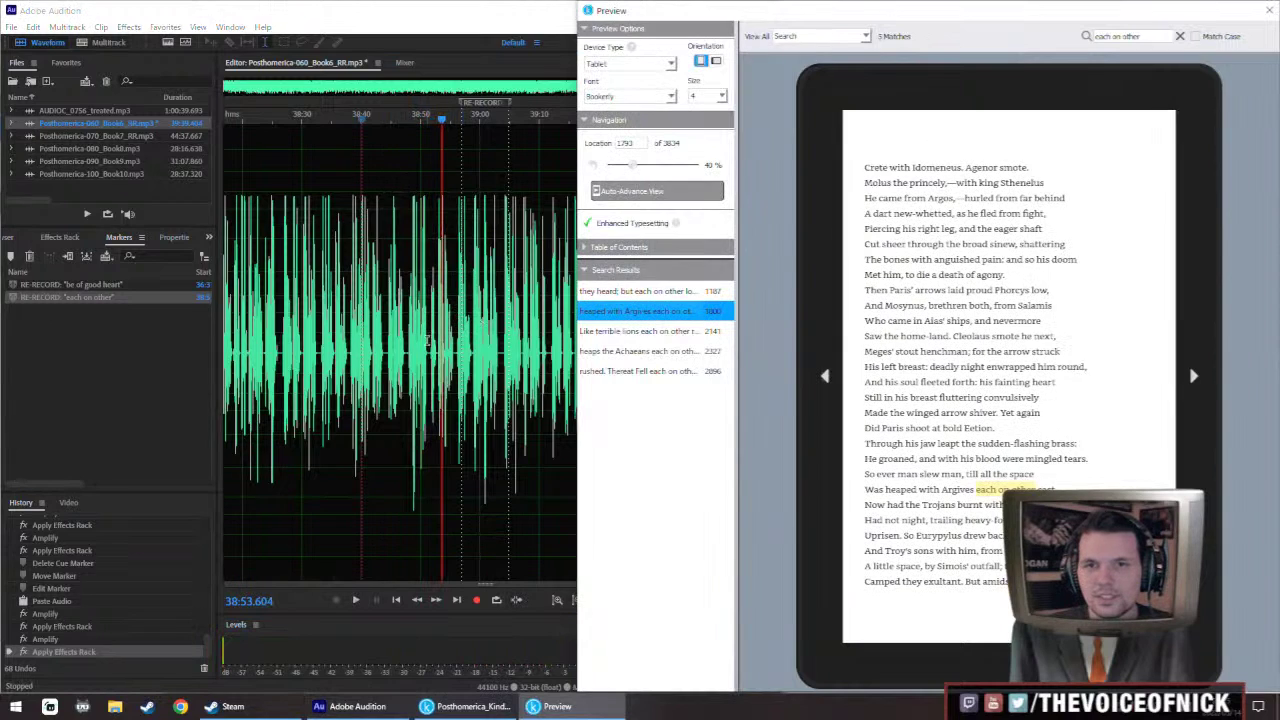
click(428, 340)
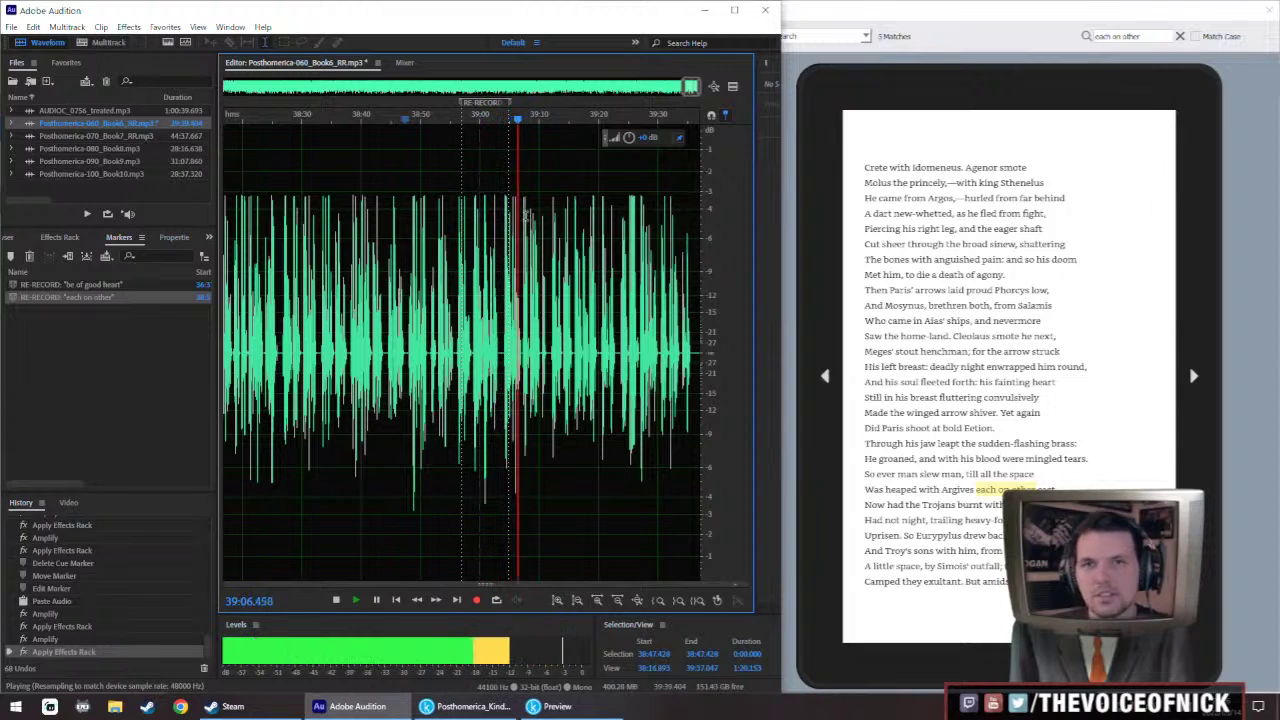
key(space)
click(446, 336)
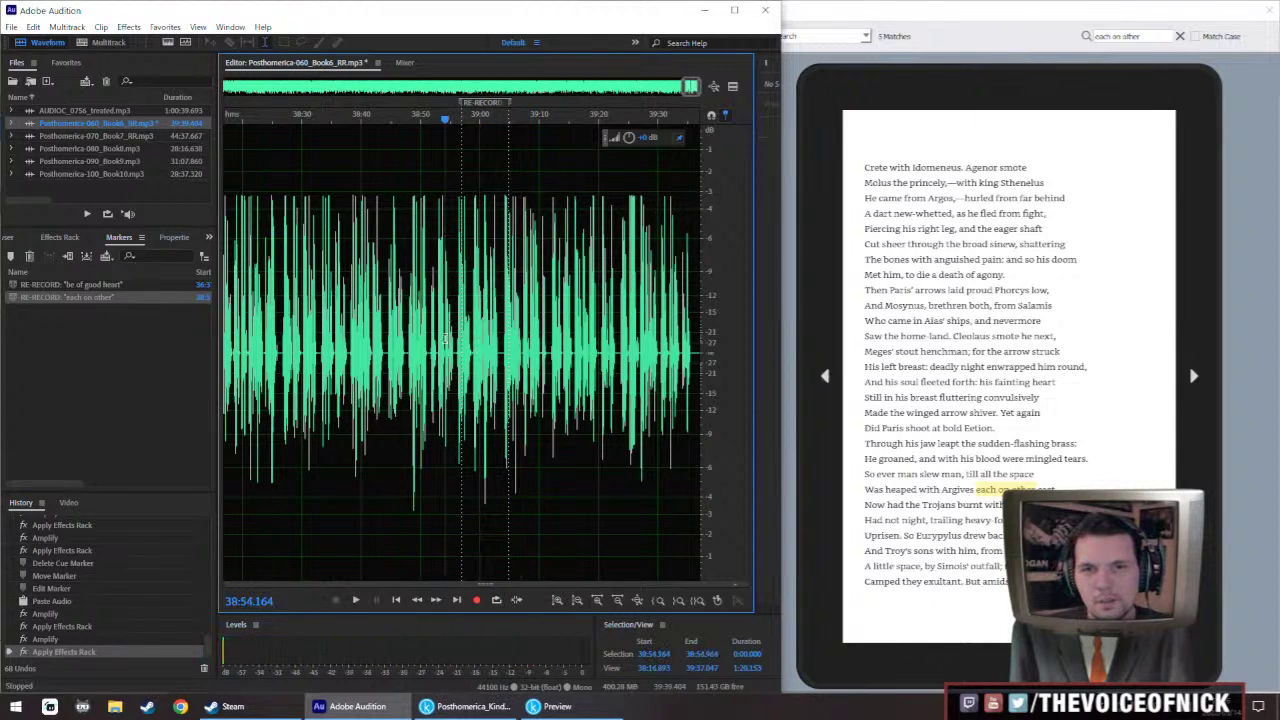
key(space)
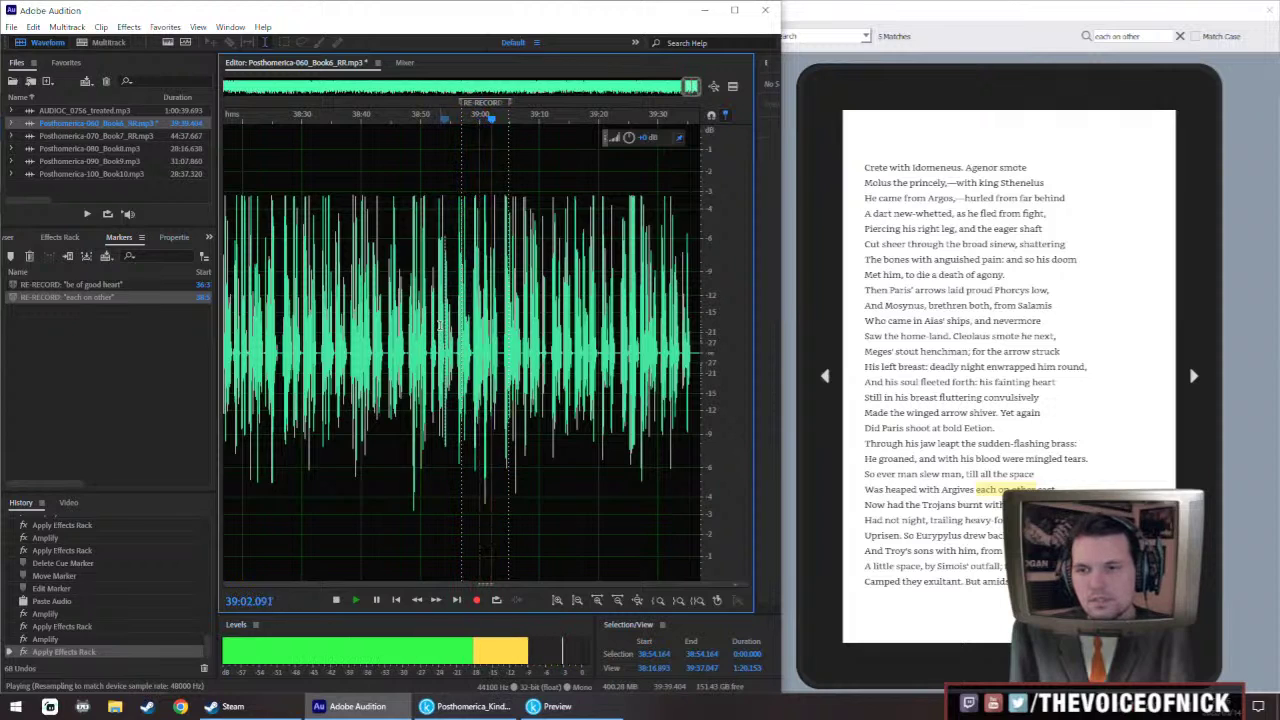
key(space)
Delete the "each on other" re-record marker near 38:57 and save the Book 6 file
right_click(458, 104)
click(490, 110)
key(backslash)
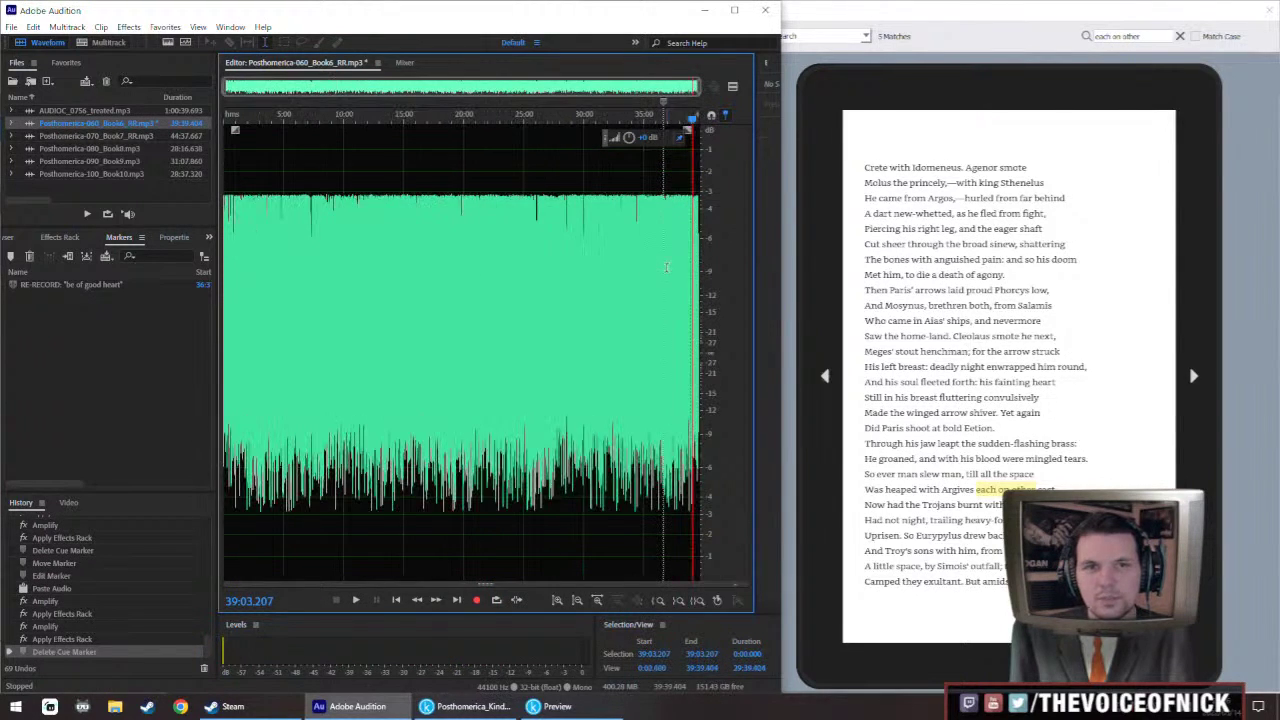
key(ctrl+s)
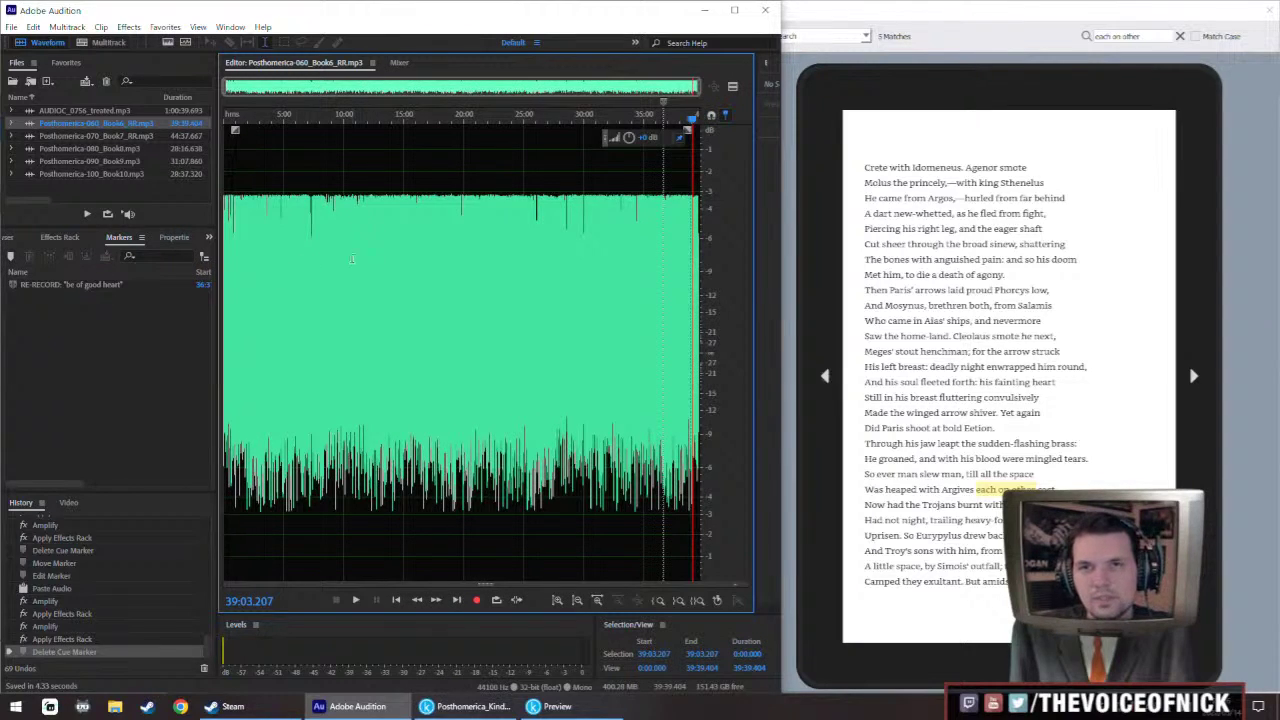
Close the Book 6 file and open Posthomerica-070_Book7_RR.mp3 in the waveform editor
click(636, 265)
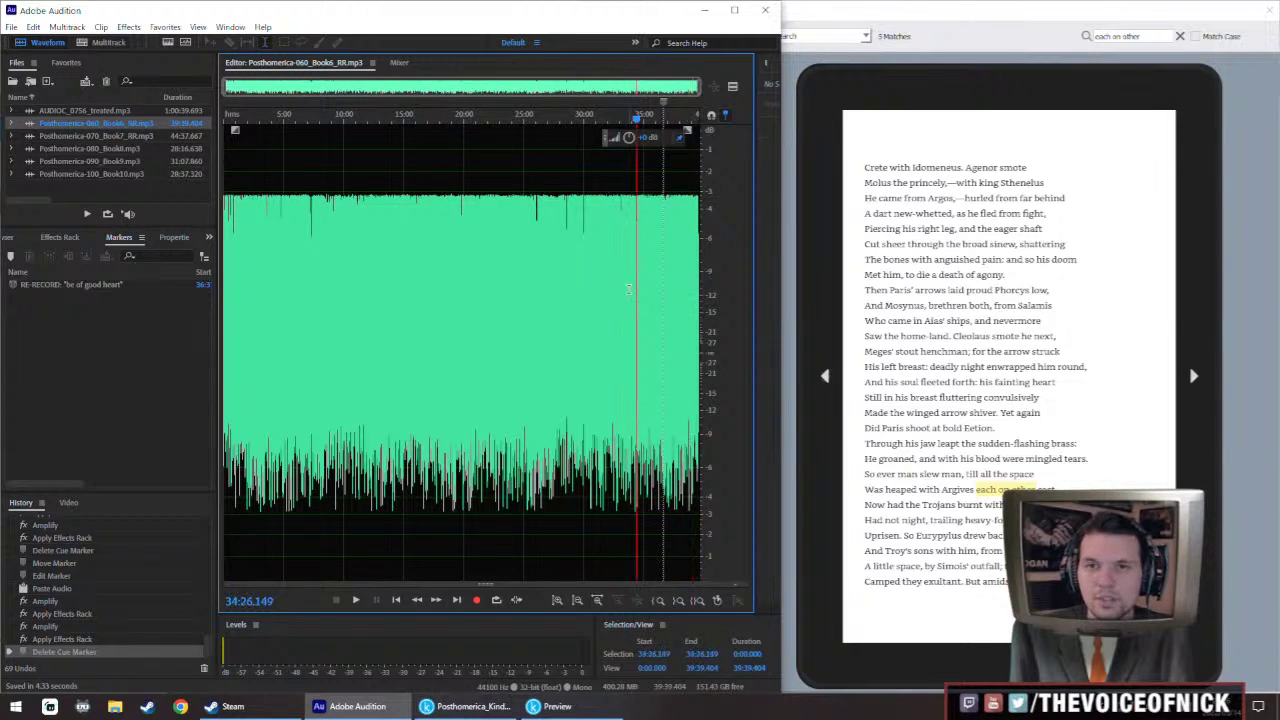
click(622, 305)
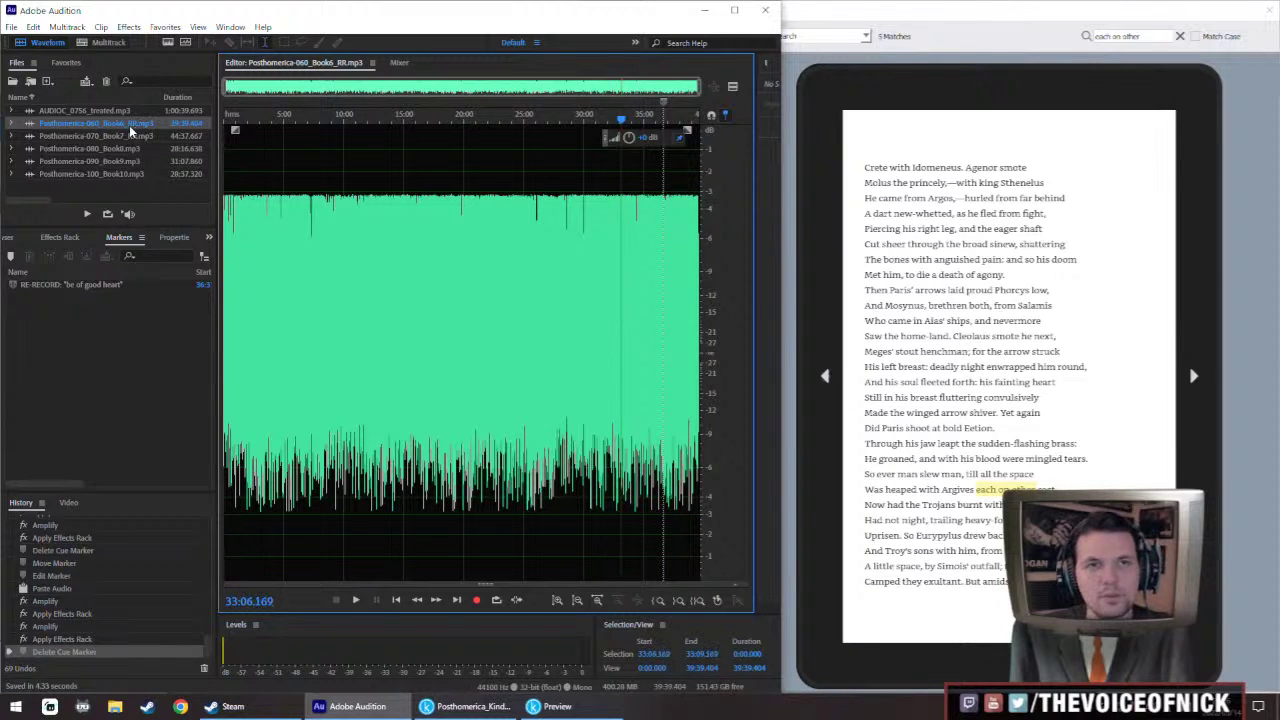
click(29, 127)
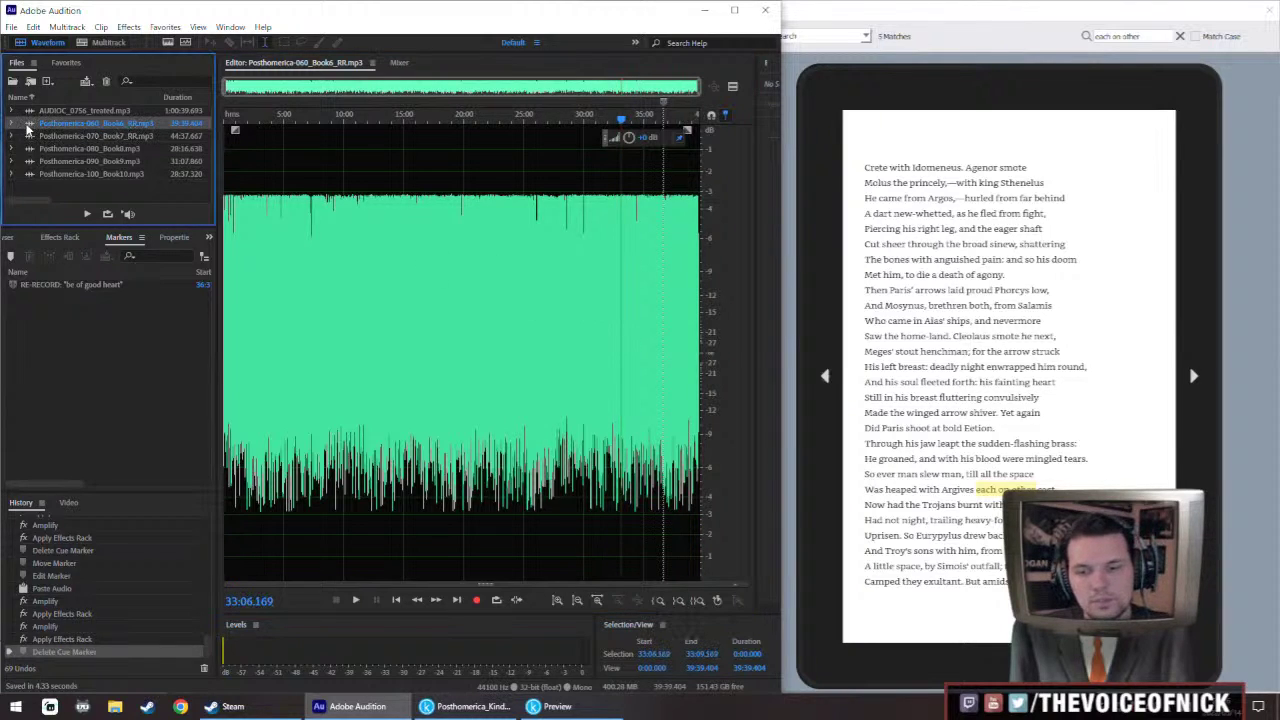
key(Delete)
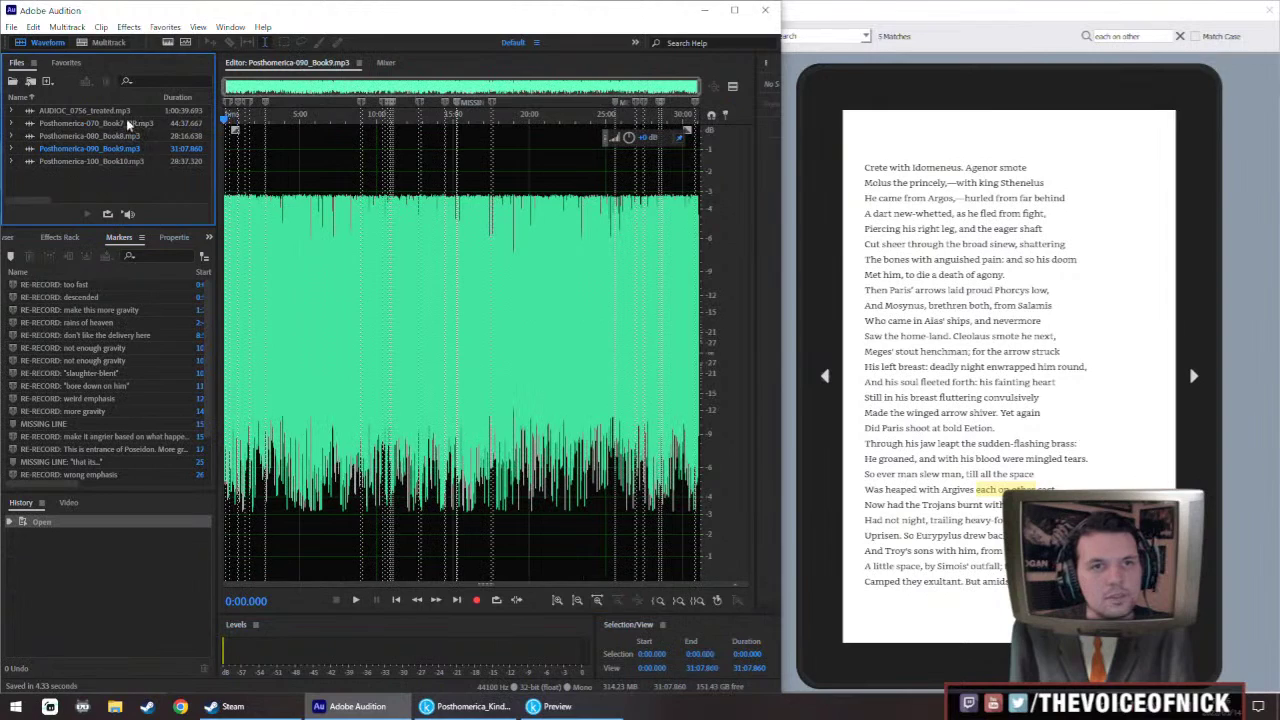
click(127, 122)
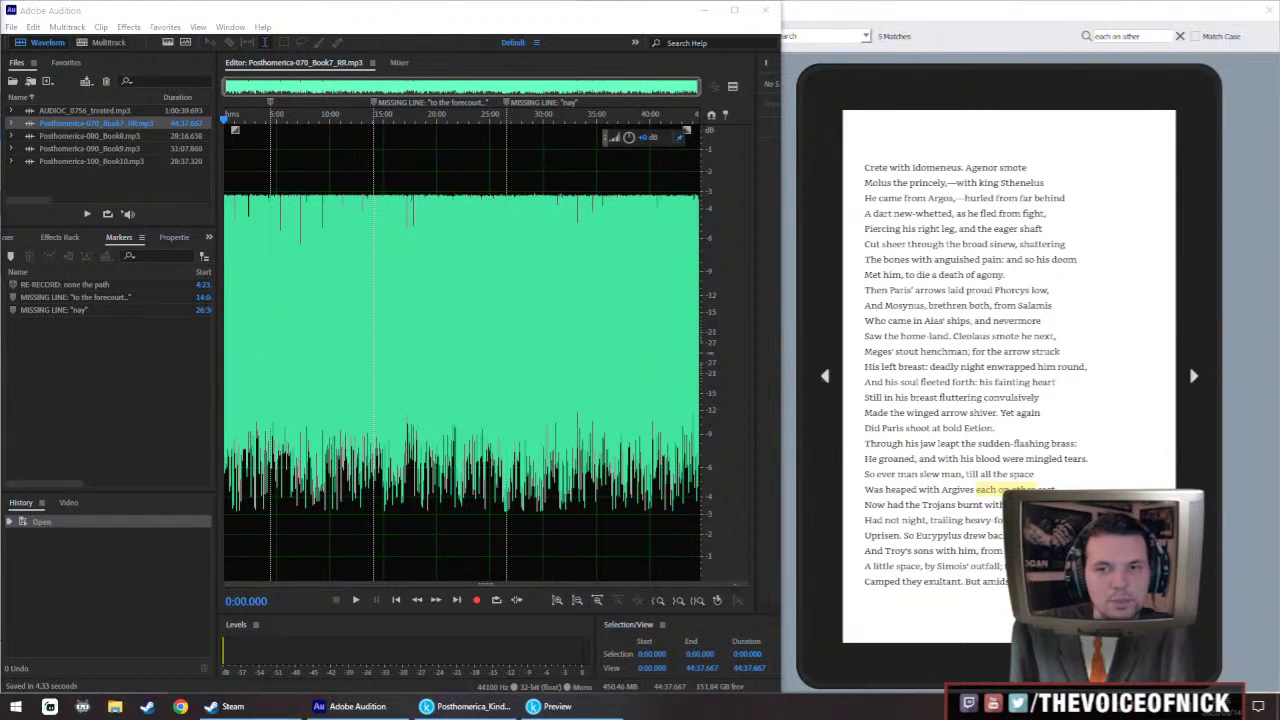
click(30, 124)
double_click(30, 124)
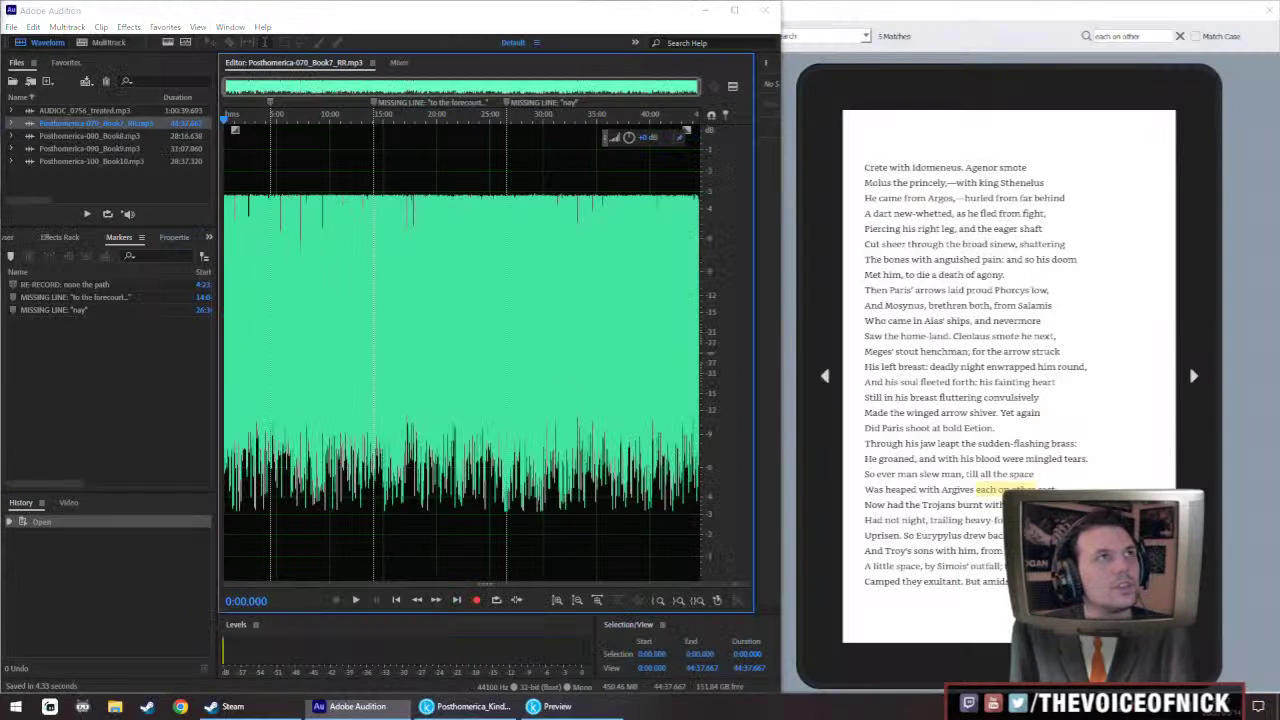
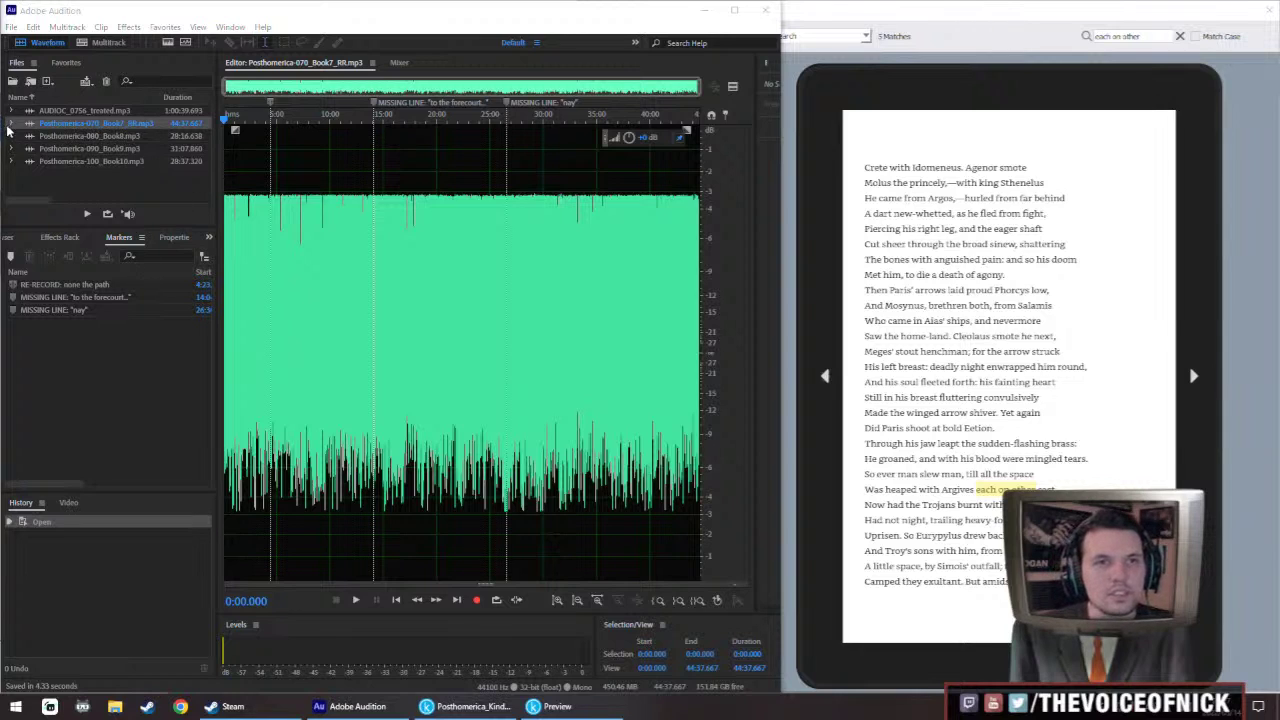
Play the Book 7 narration at the "none the path" re-record marker, from about 4:22.9
scroll(261, 279, up, 8)
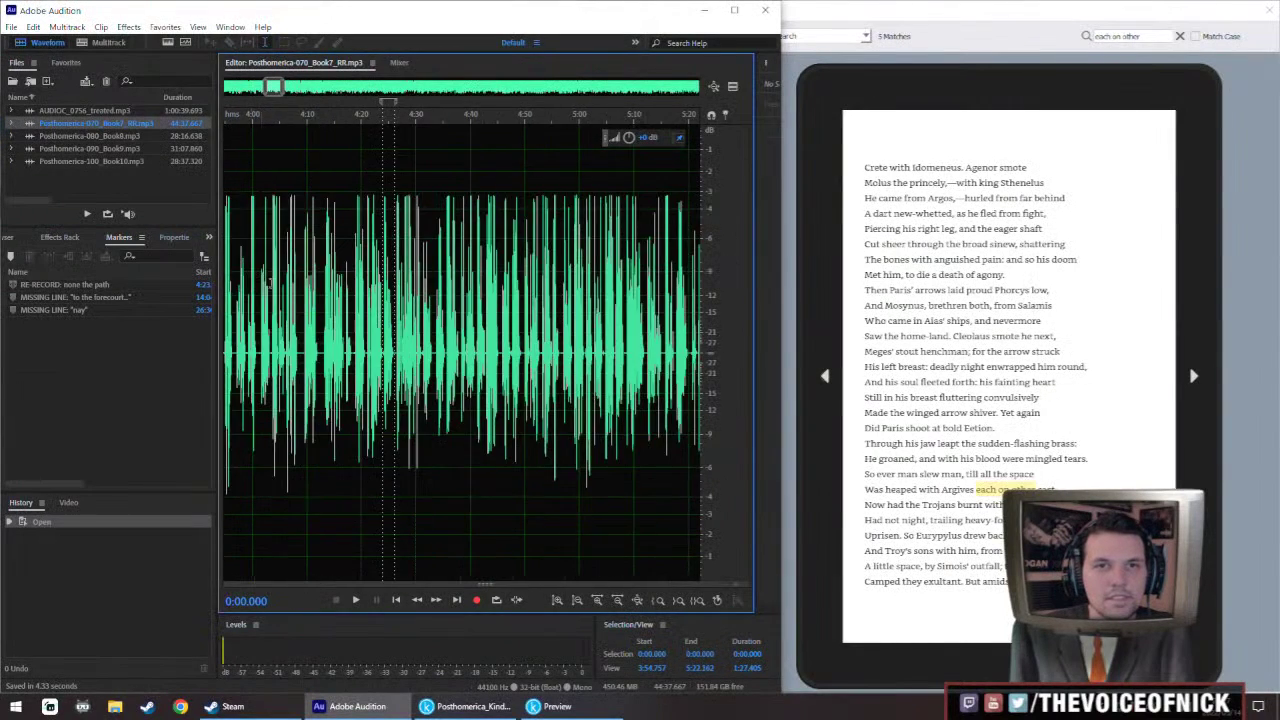
key(space)
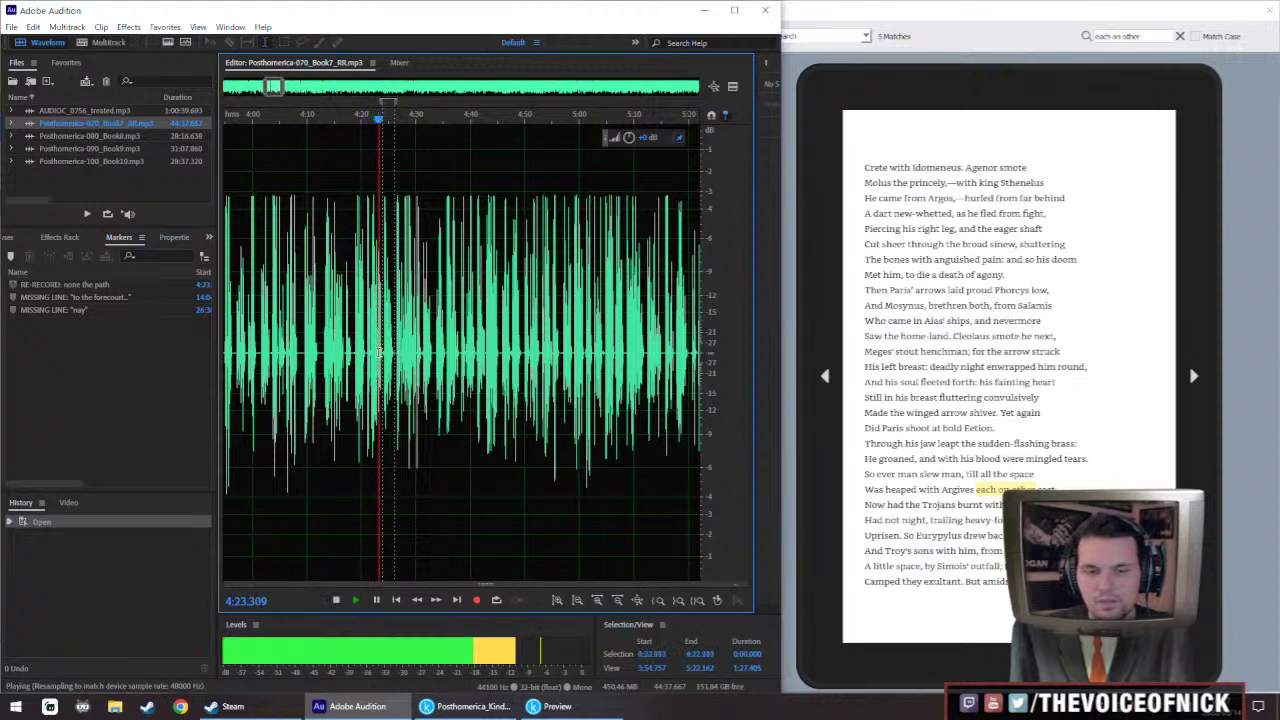
scroll(378, 352, up, 5)
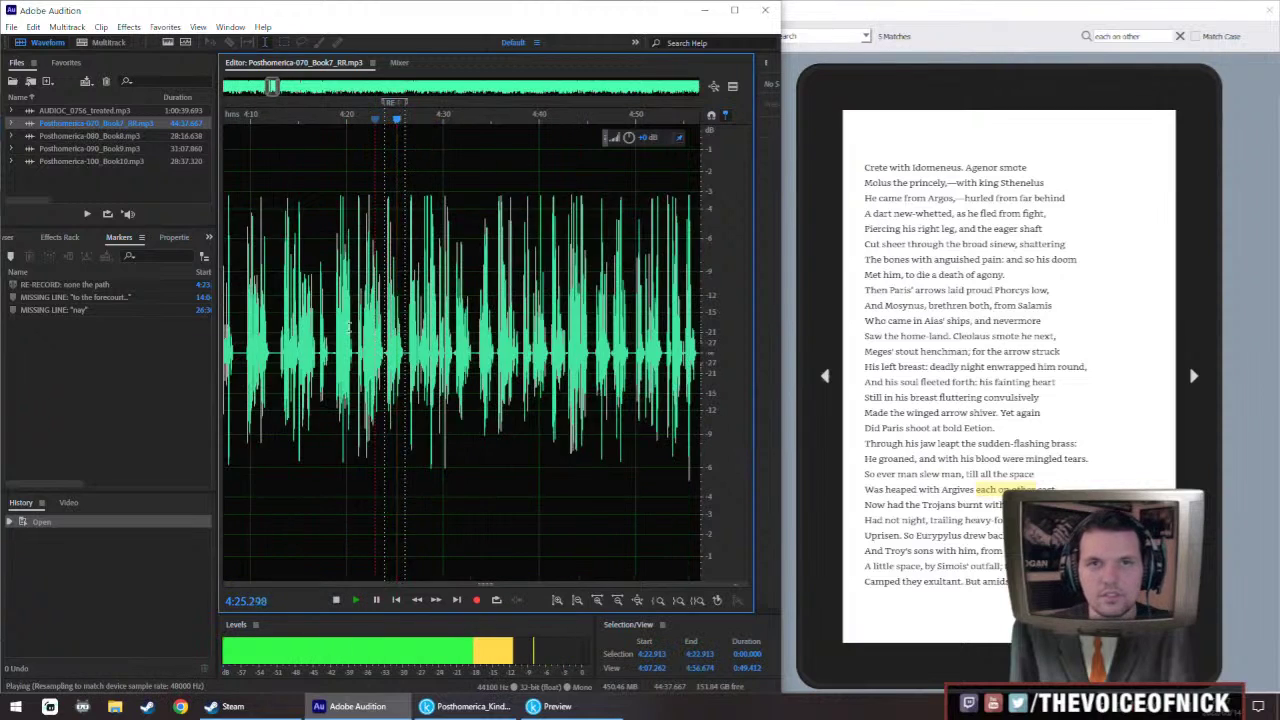
key(space)
In AUDIOC_0756_treated.mp3, play the recordings after 7:41 to locate the new take of the "none the path" line
click(120, 110)
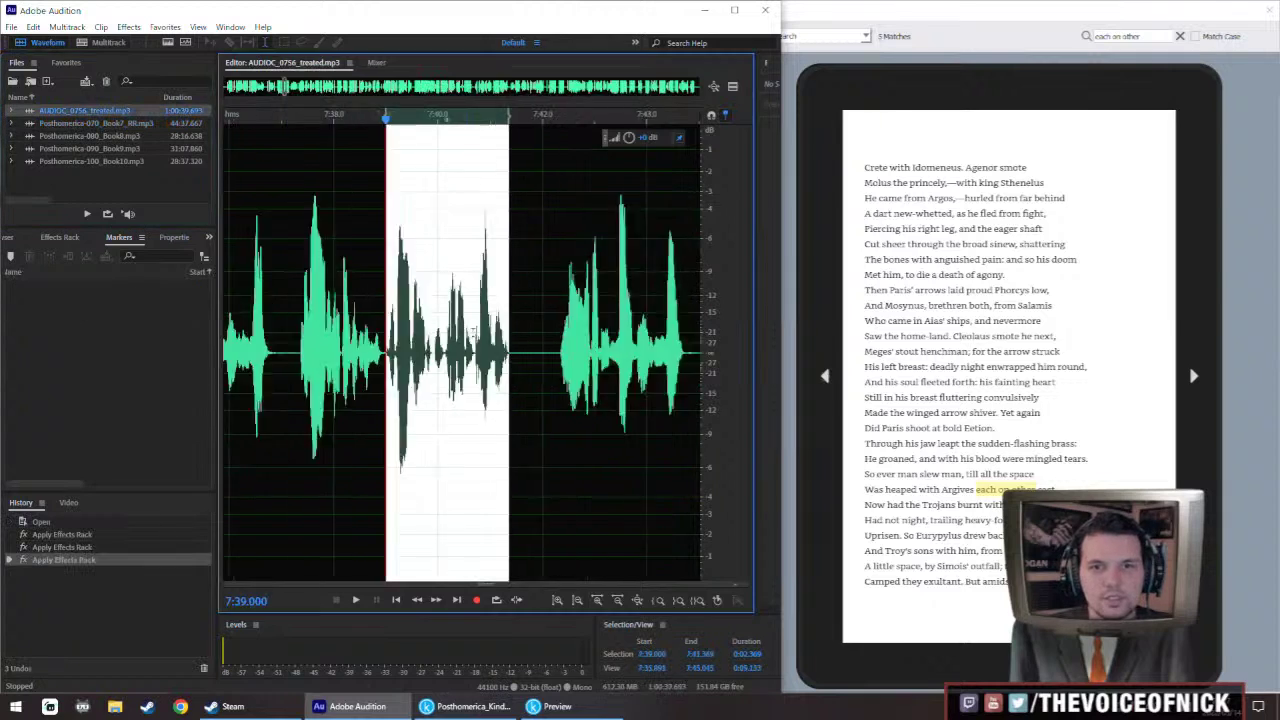
click(446, 362)
key(space)
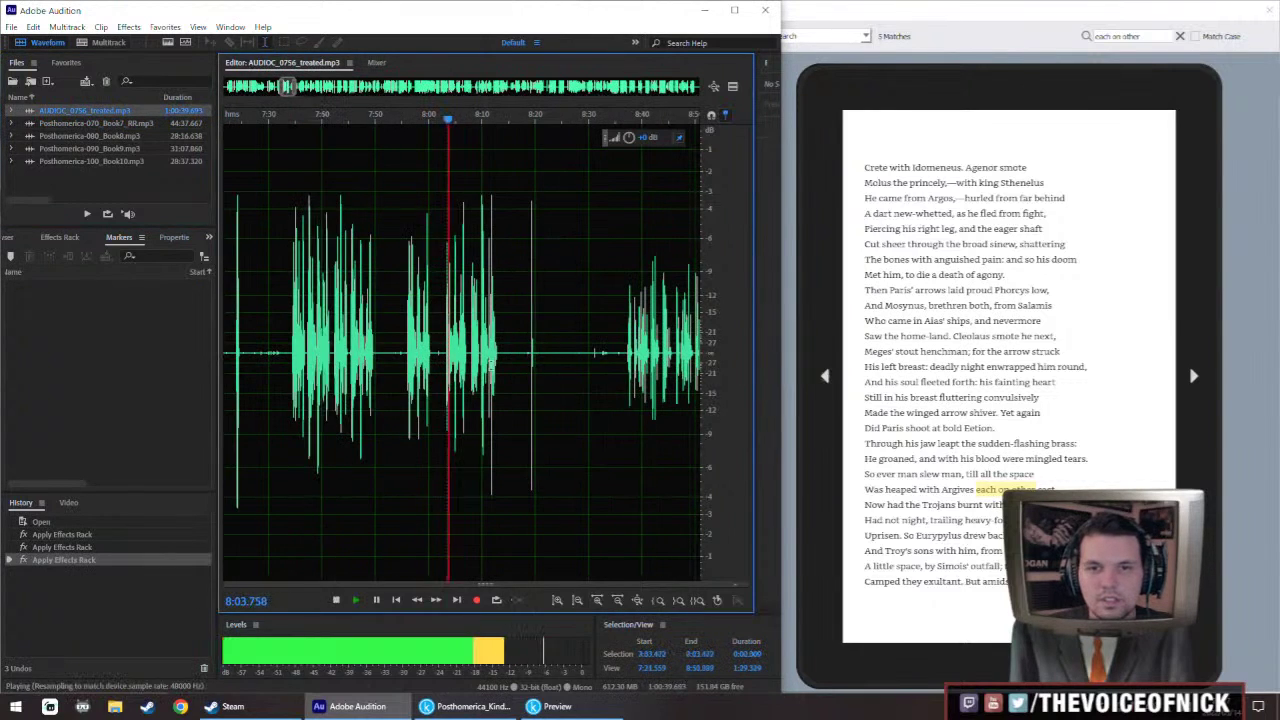
scroll(494, 364, up, 1)
key(space)
click(671, 372)
Play the new take from about 8:47 and copy the replacement phrase from about 8:52.7 to 8:54.5
key(space)
drag(458, 384, 418, 385)
scroll(418, 385, up, 2)
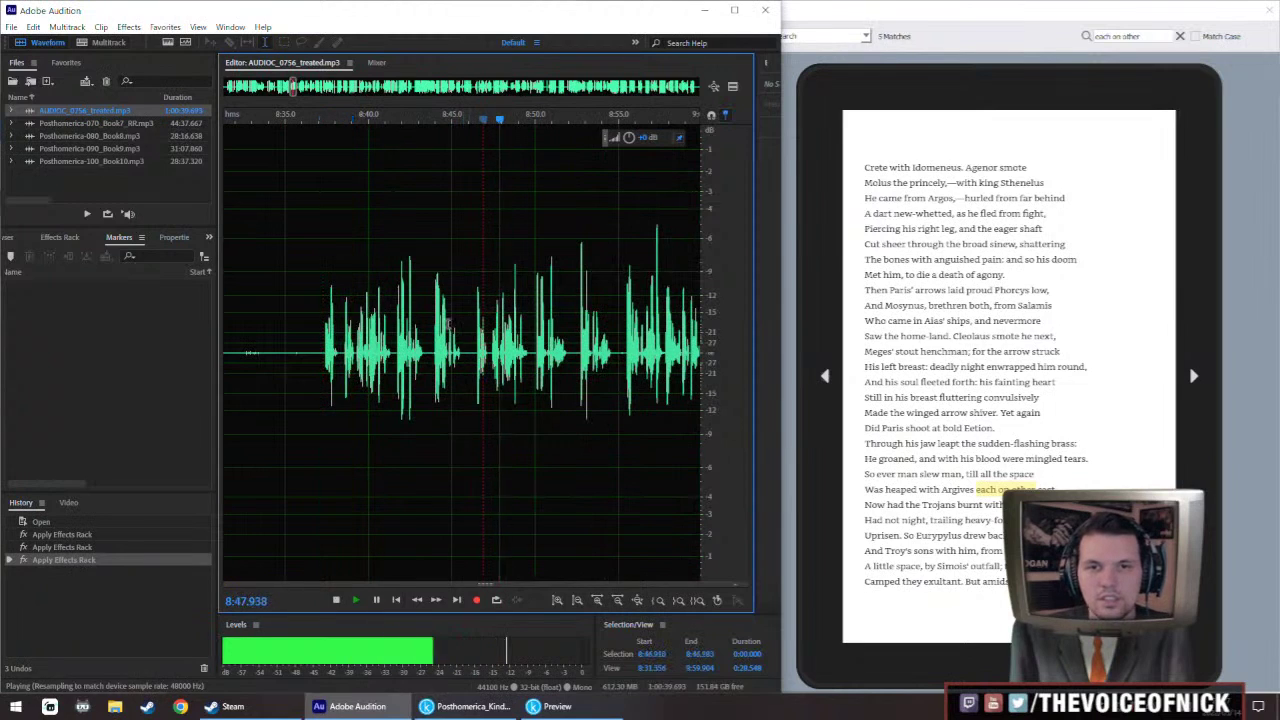
scroll(510, 362, up, 2)
drag(556, 365, 492, 358)
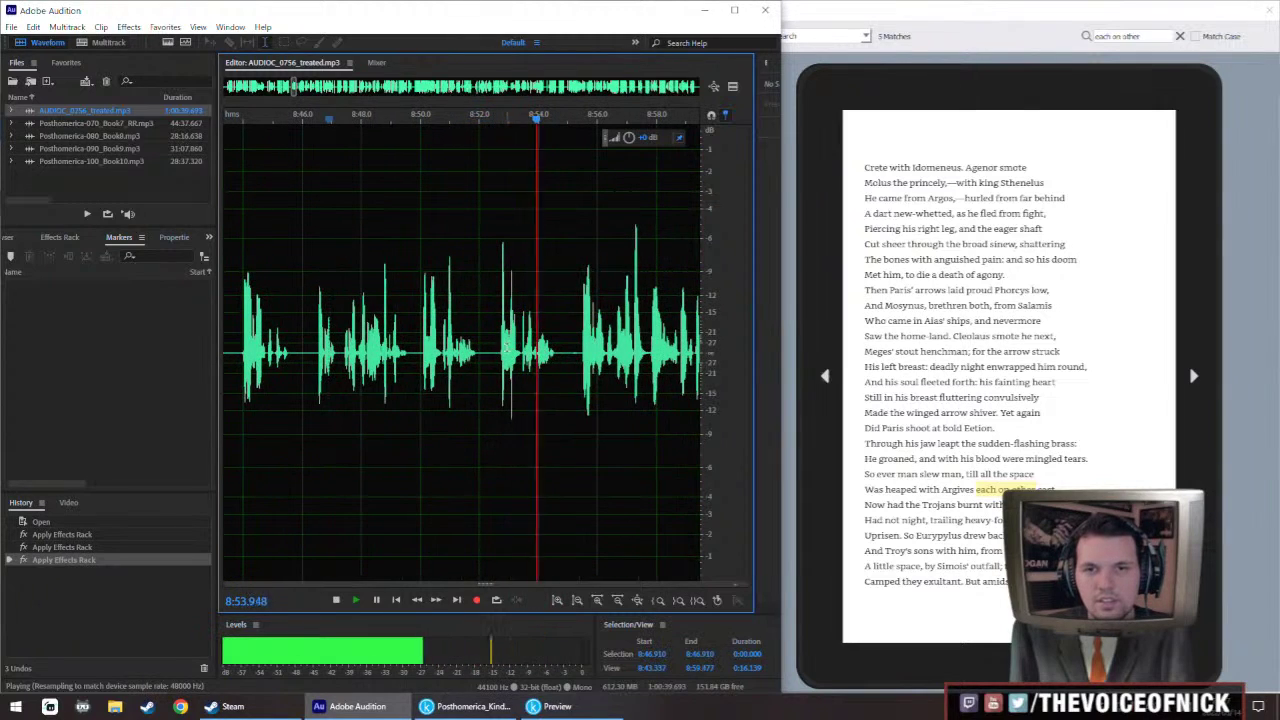
drag(499, 380, 555, 402)
key(ctrl+c)
In Book 7, widen the "none the path" marker to start at about 4:22.4 and replace the original phrase from about 4:24.2 with the copied take
double_click(111, 121)
scroll(451, 343, up, 3)
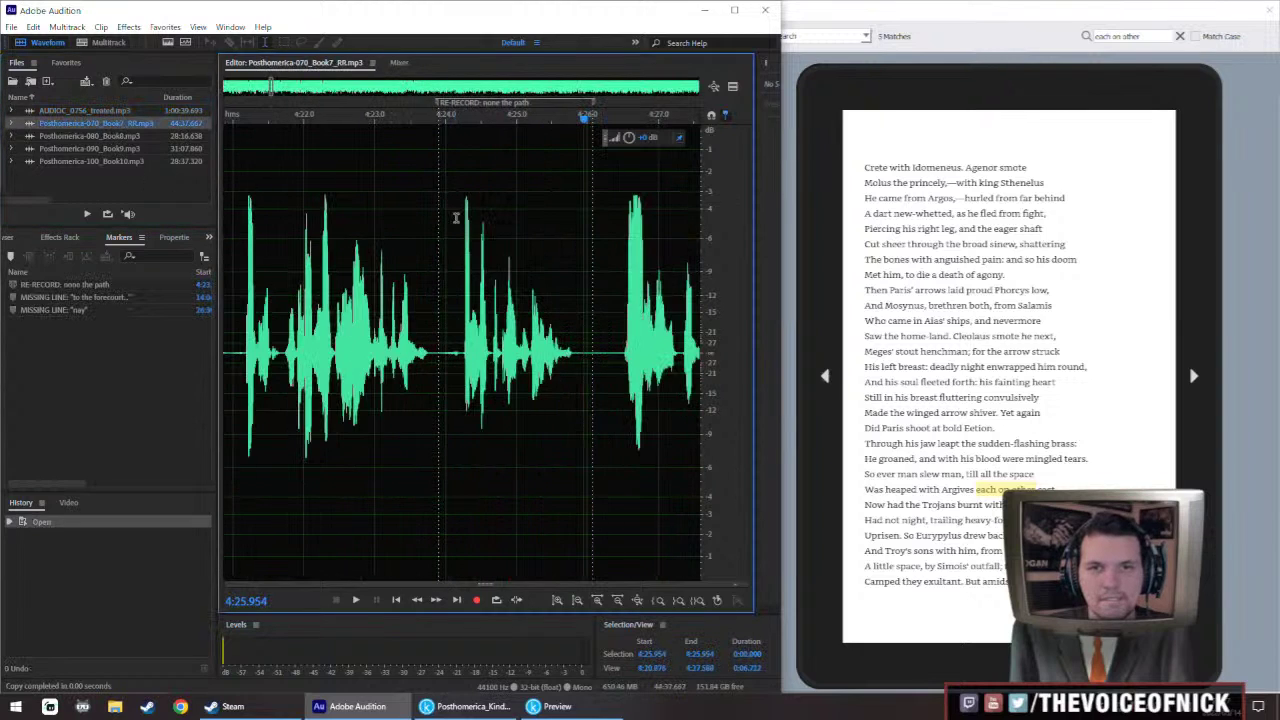
drag(437, 103, 333, 103)
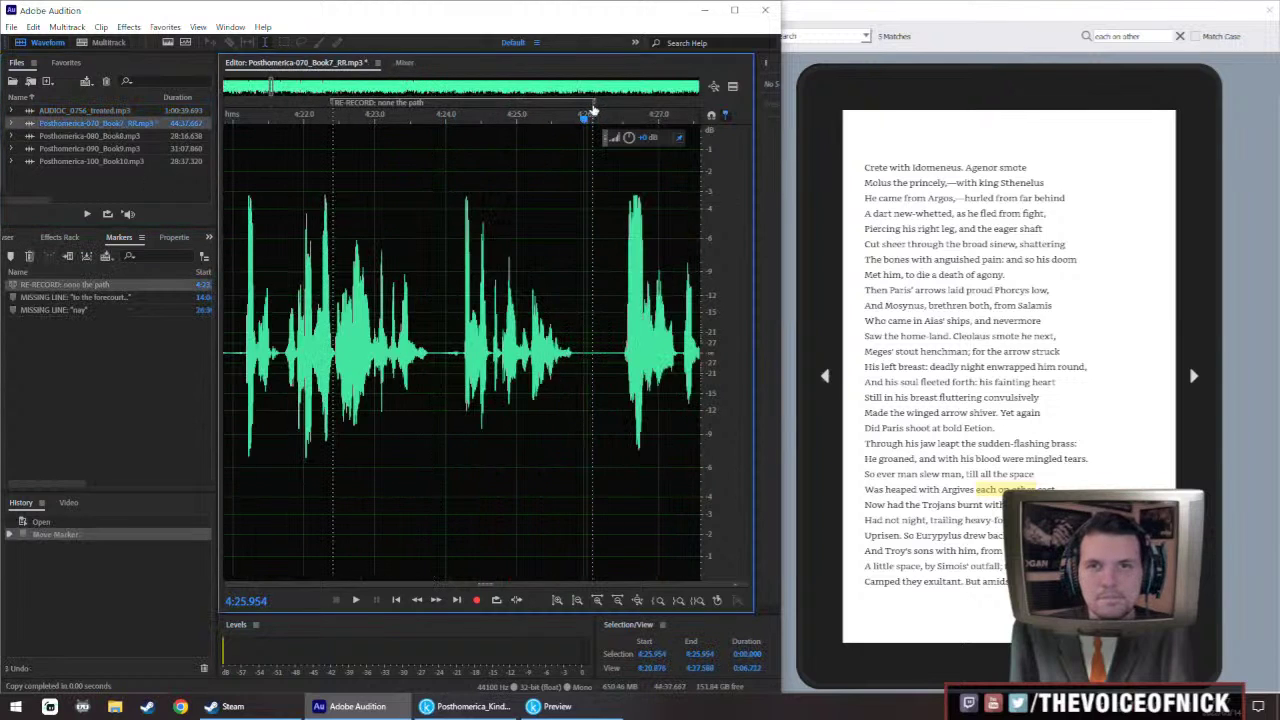
click(592, 110)
click(460, 347)
key(ctrl+v)
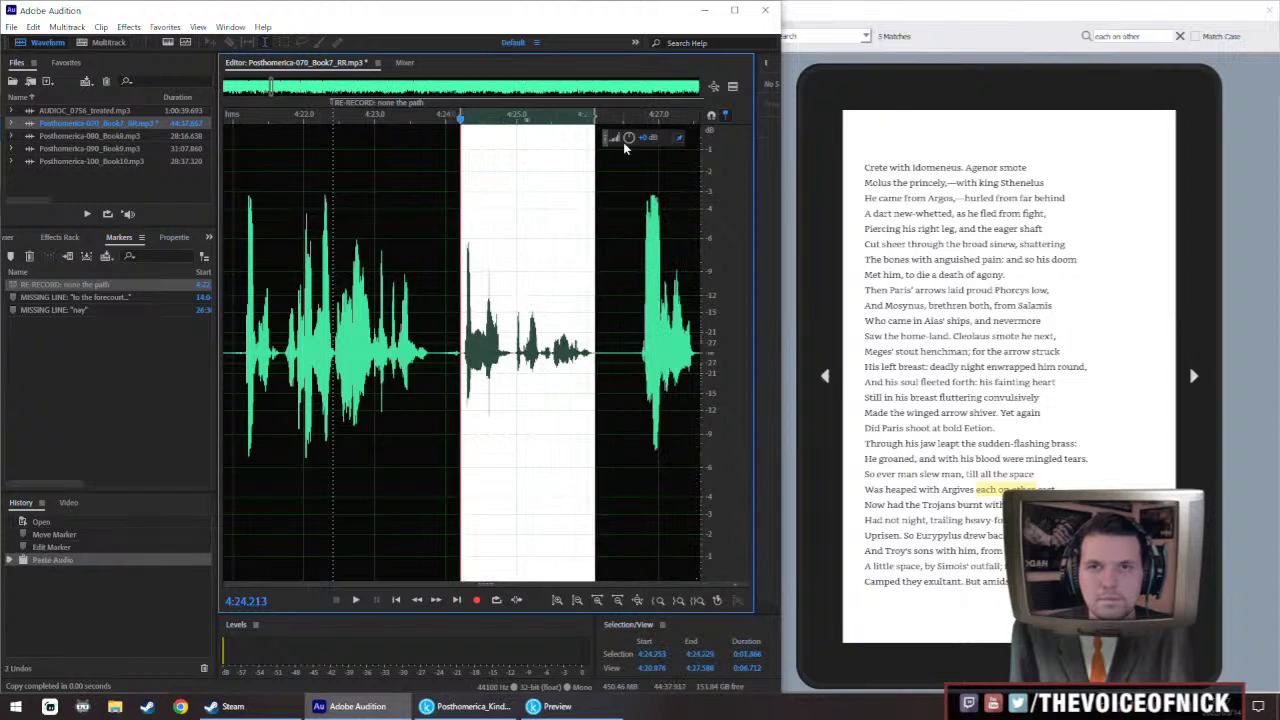
Raise the level of the pasted phrase, apply the effects rack, and play the line from about 4:21.6
drag(645, 137, 645, 128)
click(280, 317)
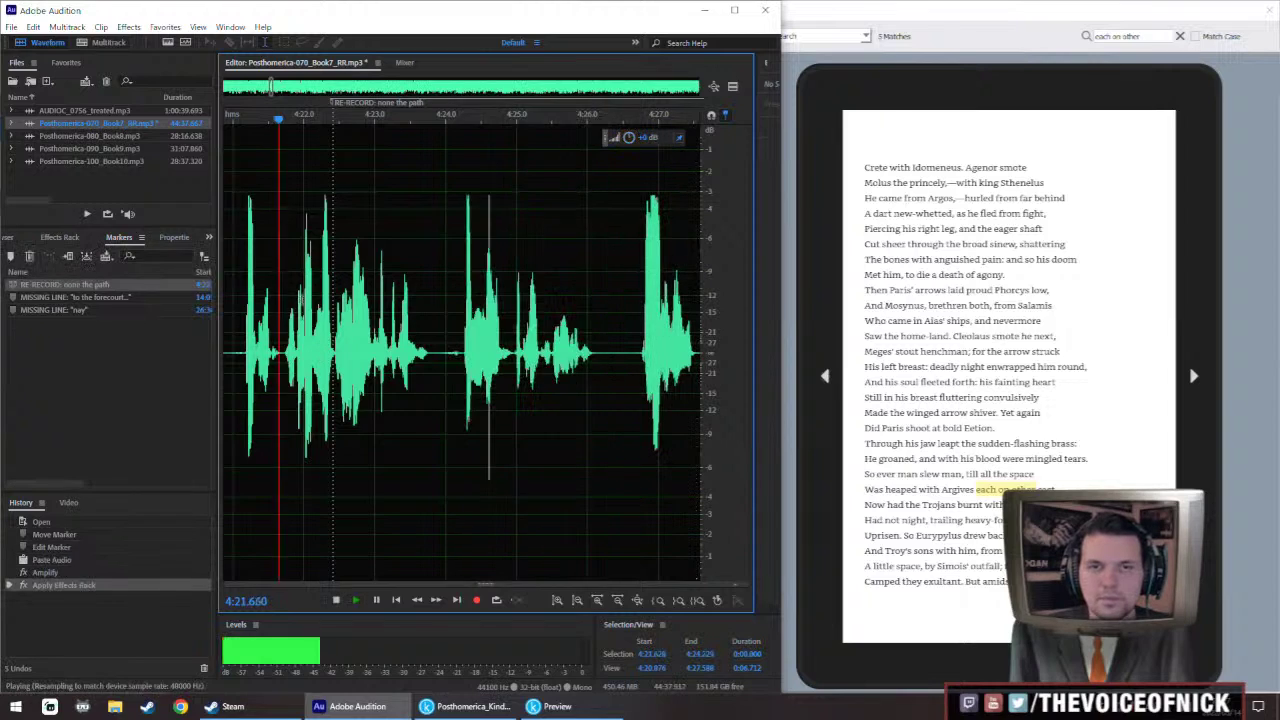
key(space)
scroll(335, 272, down, 3)
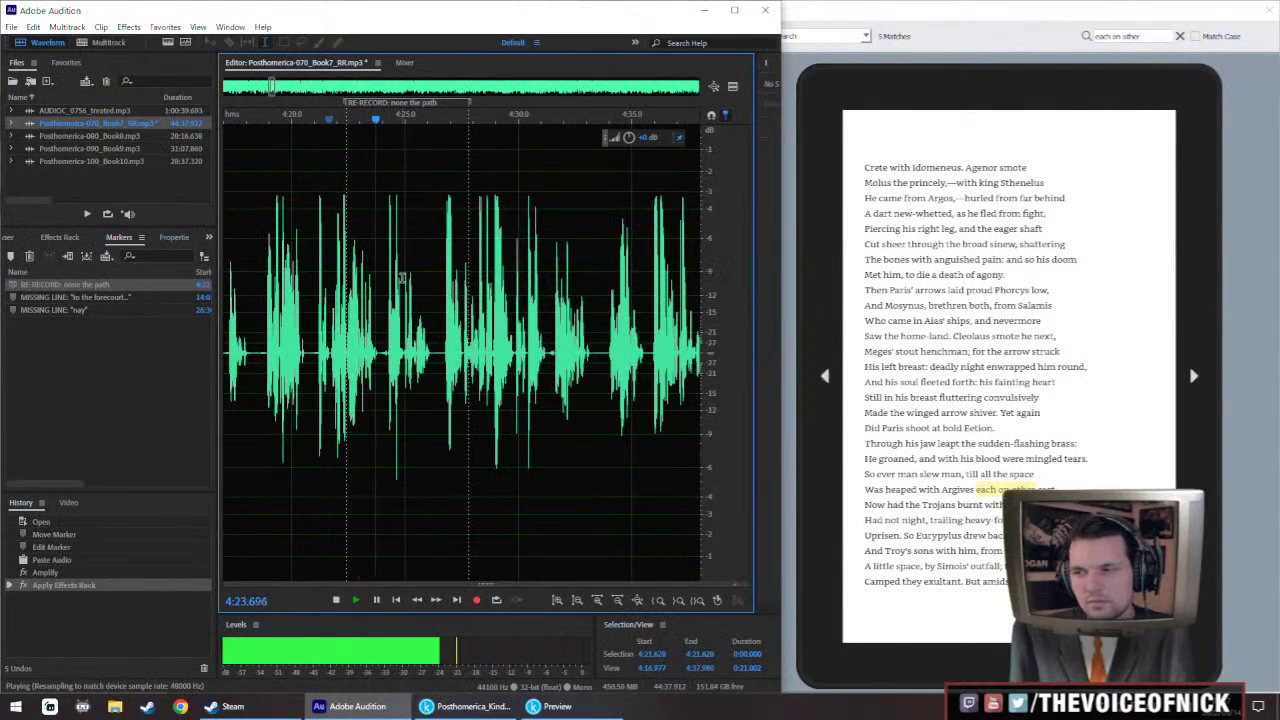
Lengthen the pause after the pasted phrase by 0.2 s at about 4:26.2, using a copy of the nearby silence
scroll(381, 318, up, 4)
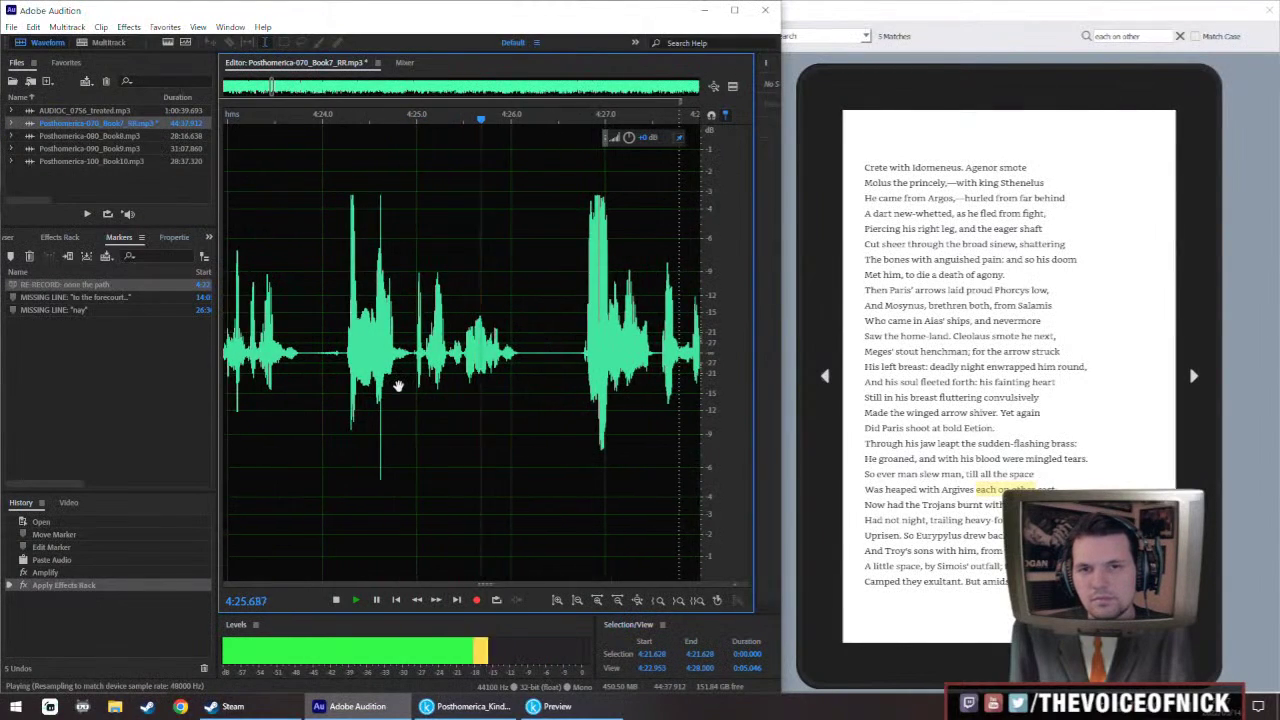
scroll(370, 417, down, 1)
key(space)
drag(452, 375, 460, 375)
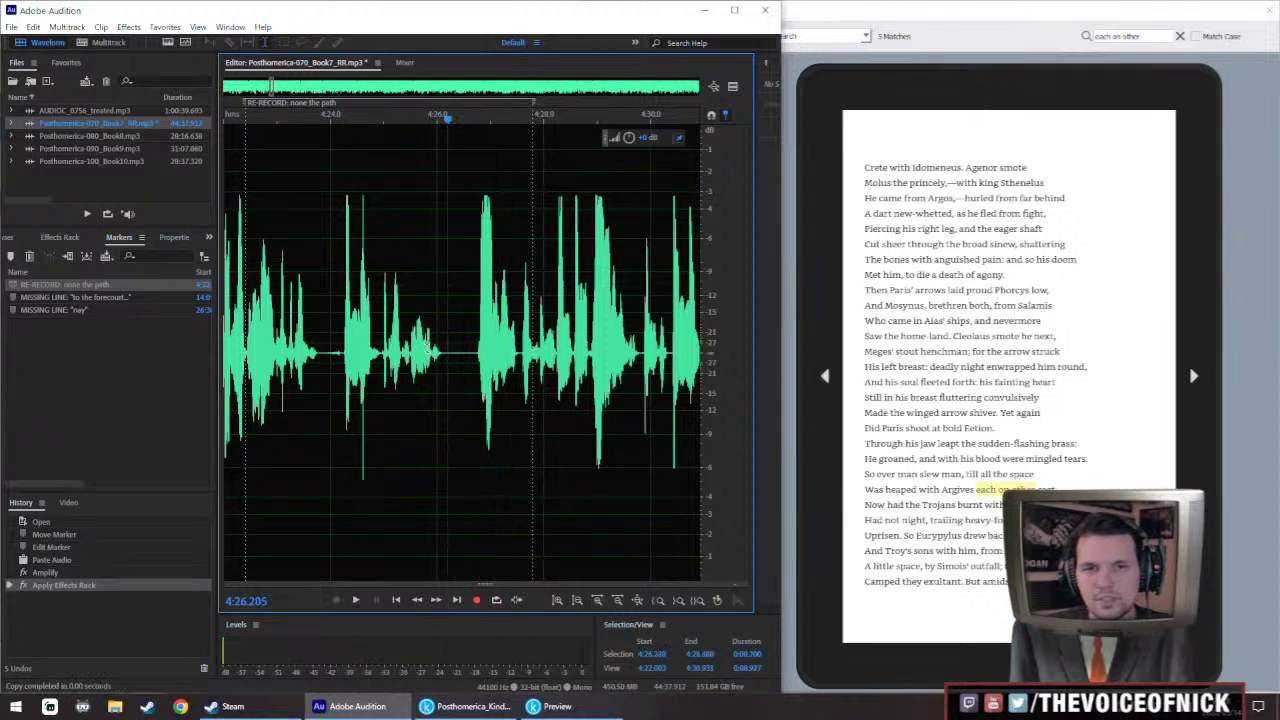
key(ctrl+v)
Try a level boost with the effects rack on the phrase's ending, about 4:24.95 to 4:26.2, play it, and undo both edits
drag(454, 367, 377, 387)
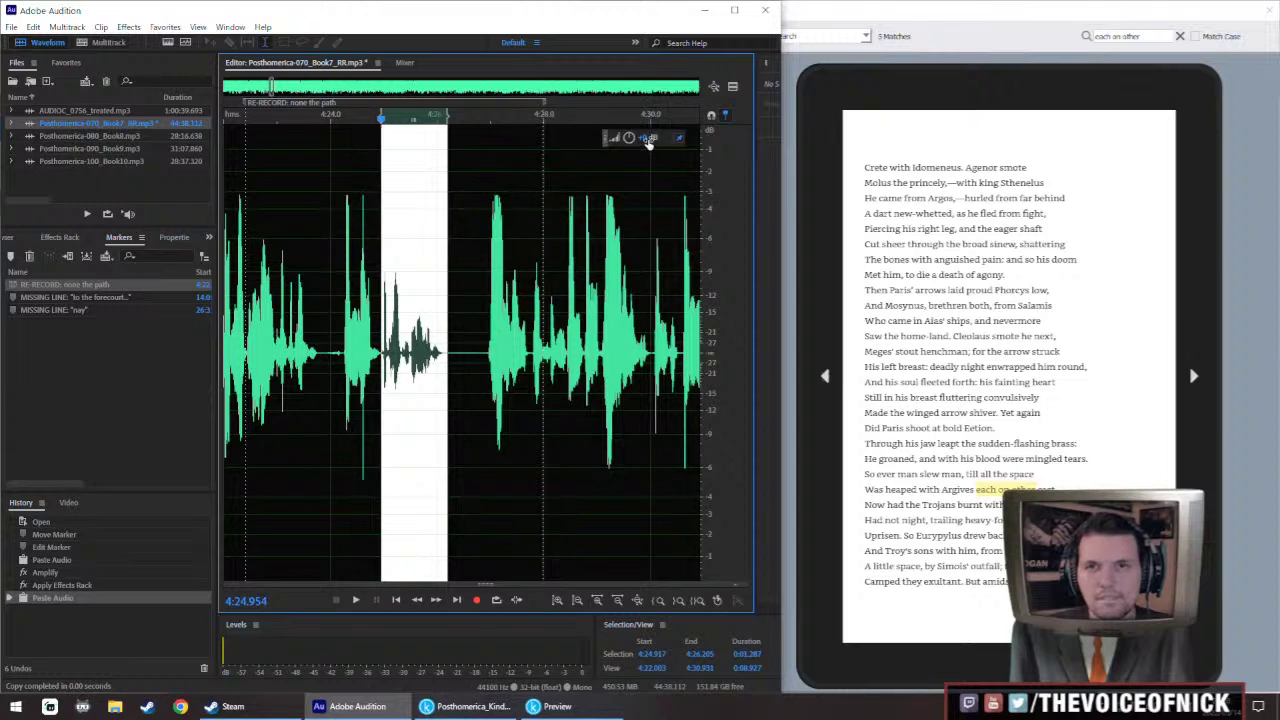
drag(657, 143, 551, 150)
click(228, 350)
key(space)
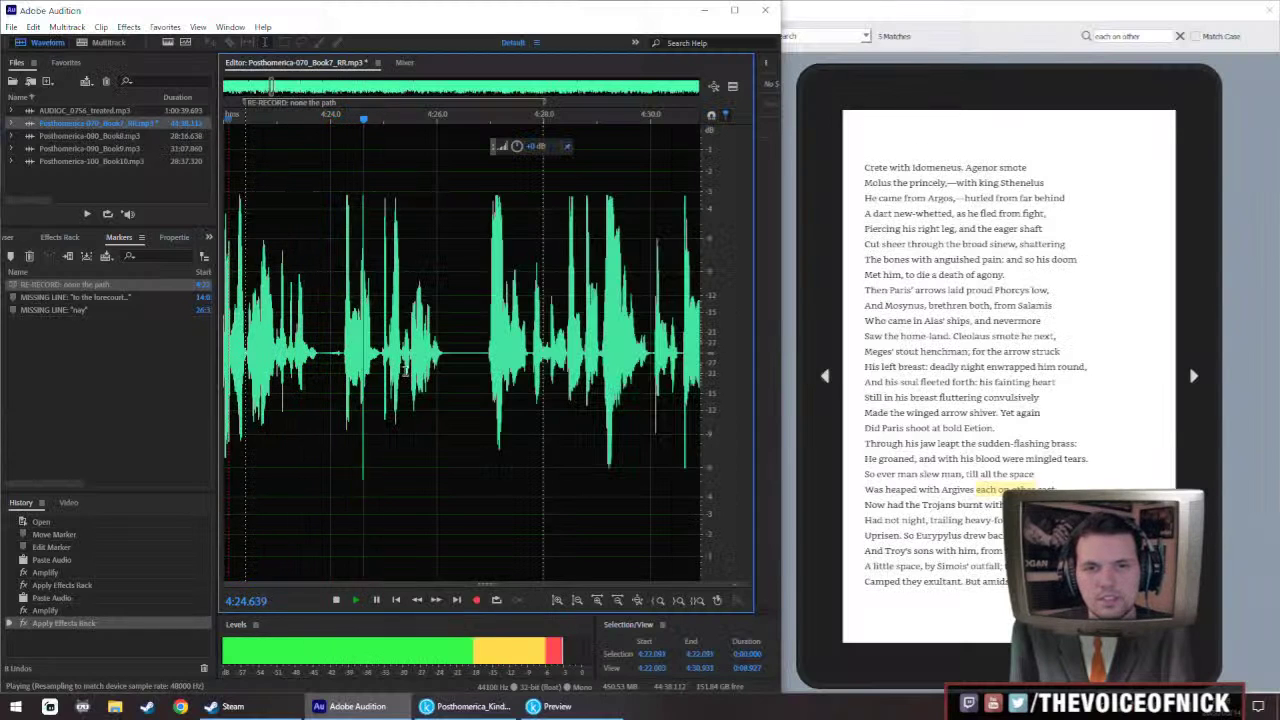
key(ctrl+z)
key(ctrl+z)
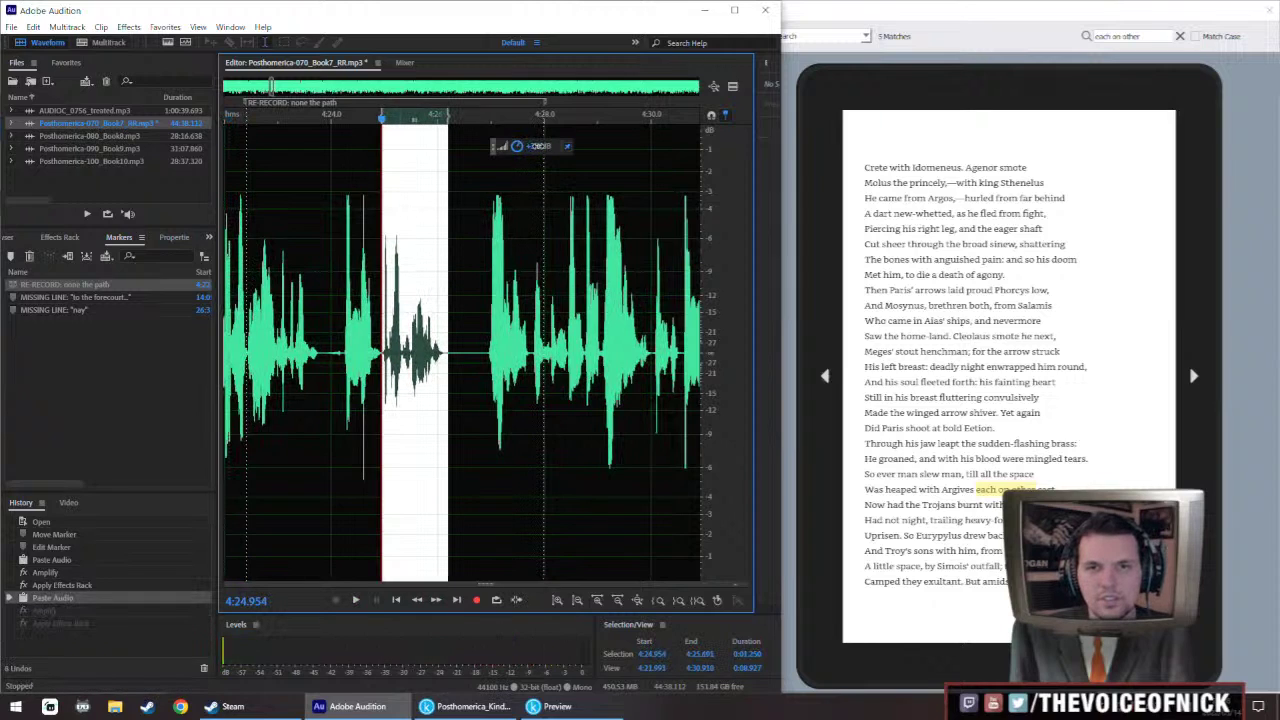
Raise the phrase's ending by a smaller amount with the effects rack, and boost the whole phrase from about 4:24.1 to 4:26.2 the same way
key(ctrl+shift+z)
key(ctrl+shift+z)
drag(381, 298, 340, 300)
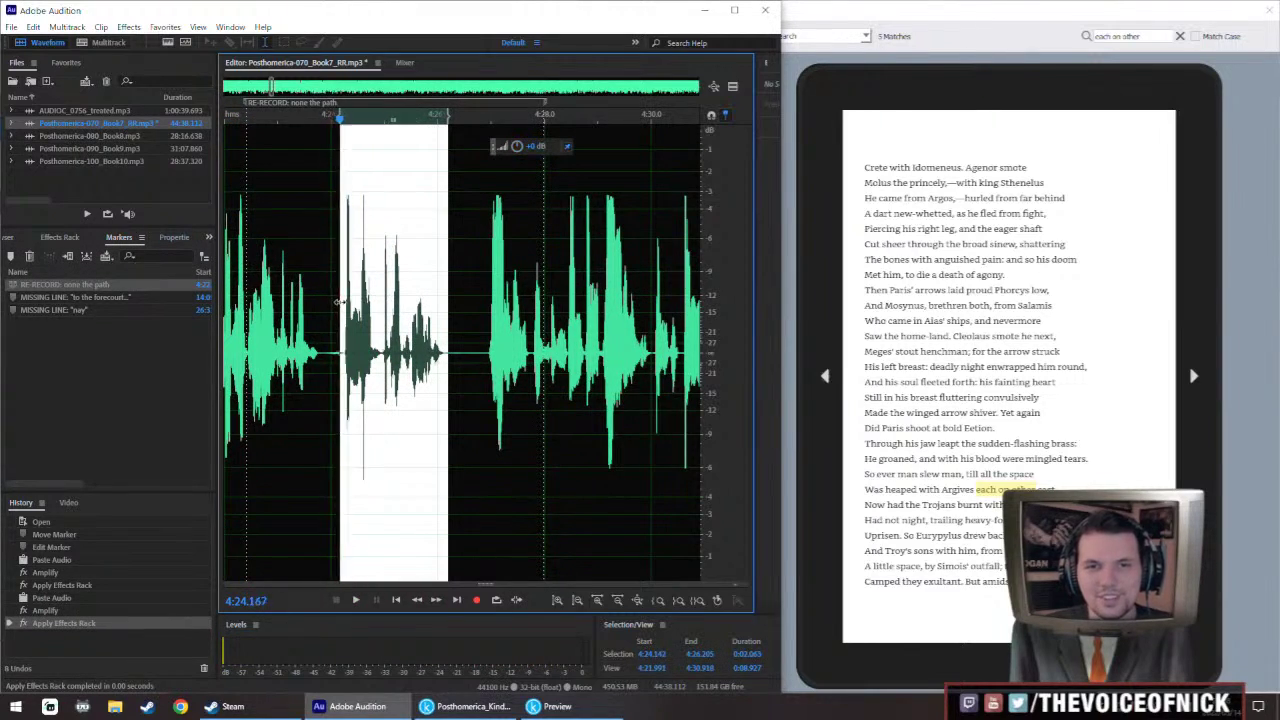
drag(516, 148, 521, 150)
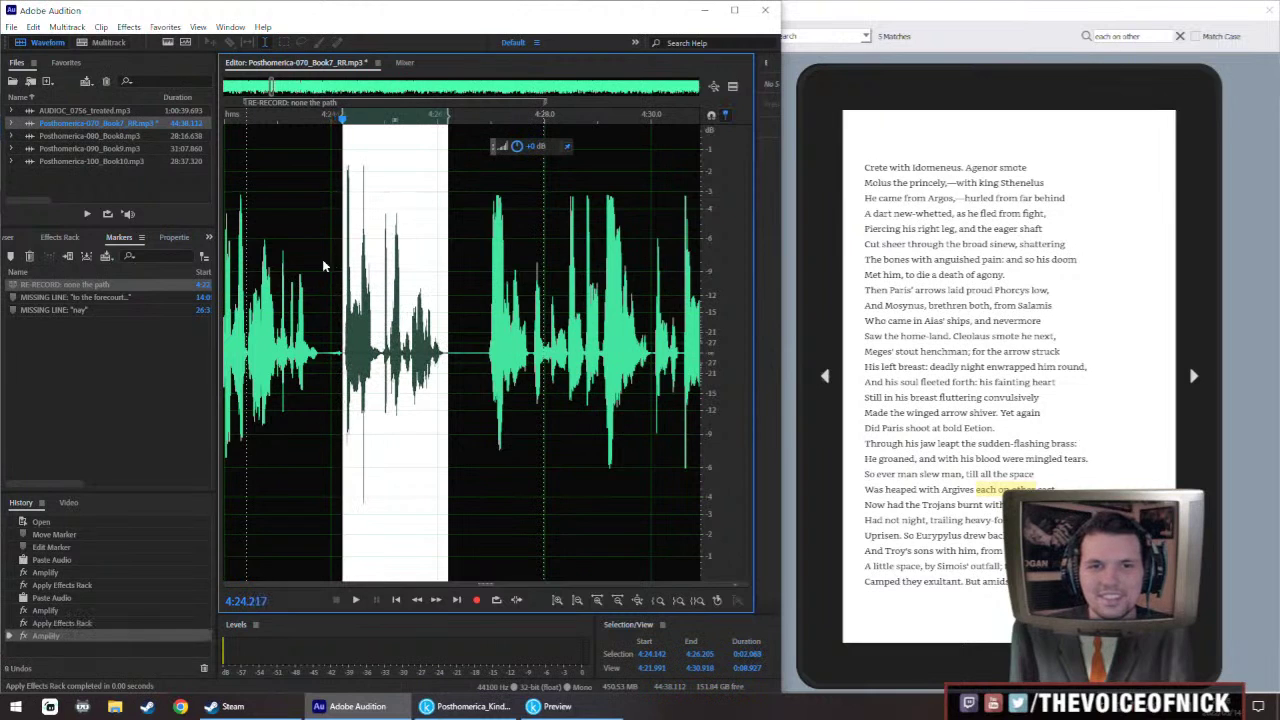
key(shift+r)
Play the Book 7 narration from about 4:21.7 through the adjusted phrase to check its level in context
scroll(401, 278, left, 2)
drag(308, 295, 304, 295)
key(space)
click(295, 293)
key(space)
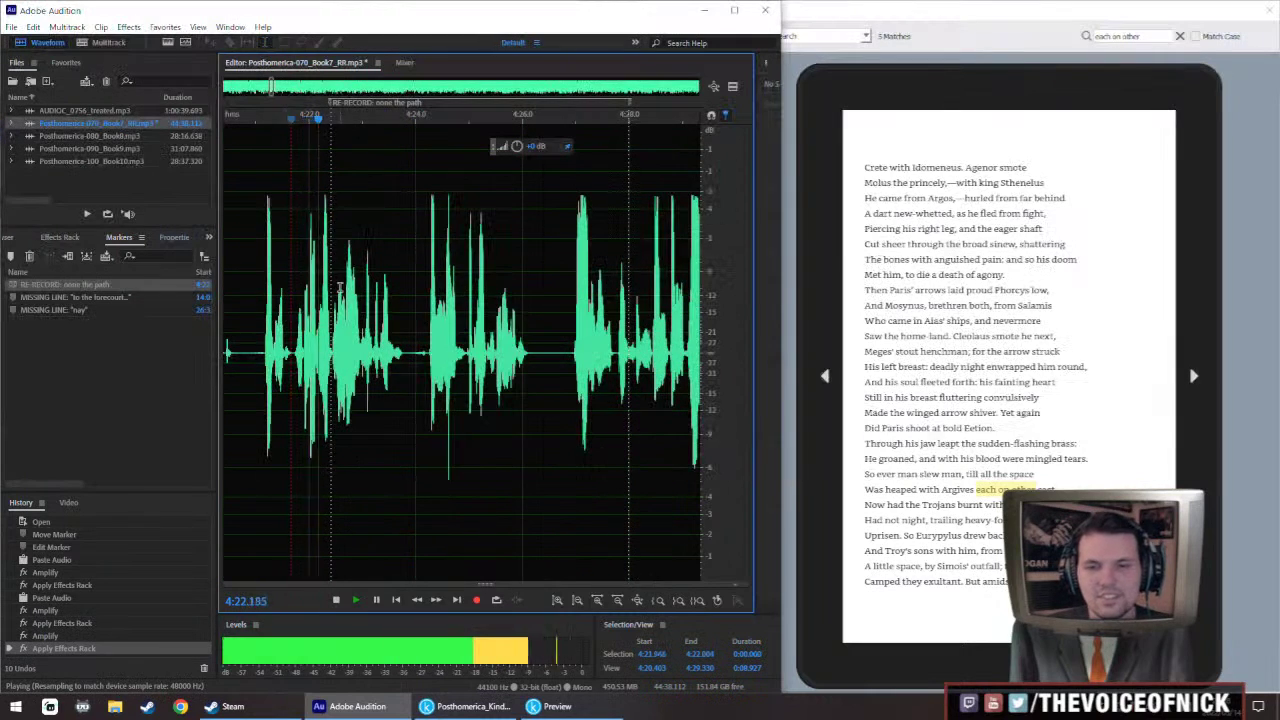
scroll(415, 347, down, 4)
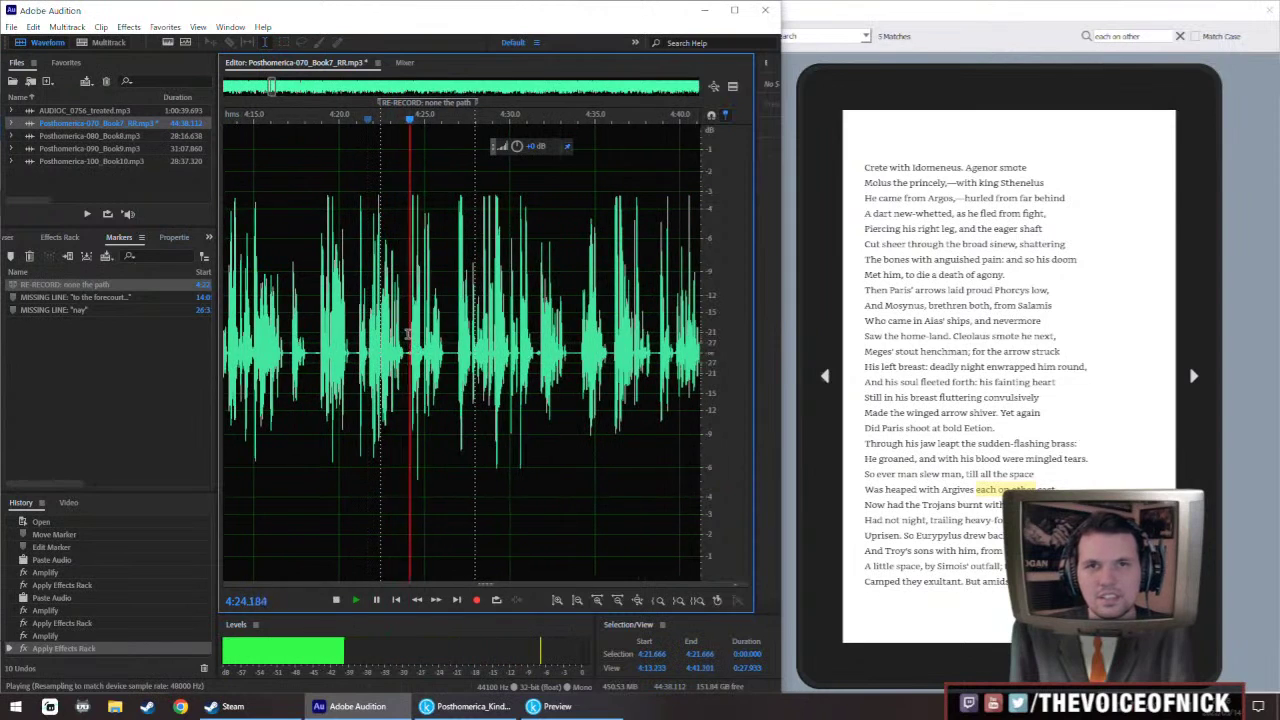
Play the Book 7 narration from about 4:04.3 to check the replaced line in its wider context
scroll(492, 292, left, 1)
scroll(492, 292, left, 1)
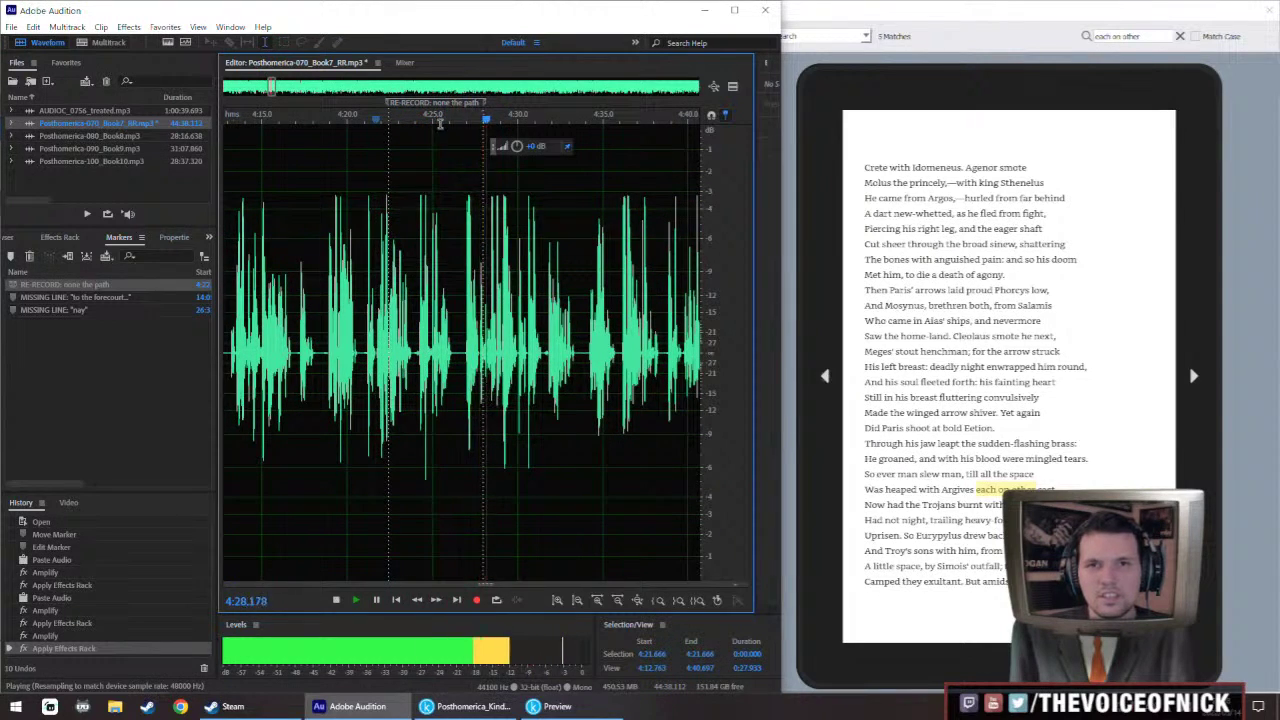
scroll(440, 290, down, 3)
click(286, 292)
key(space)
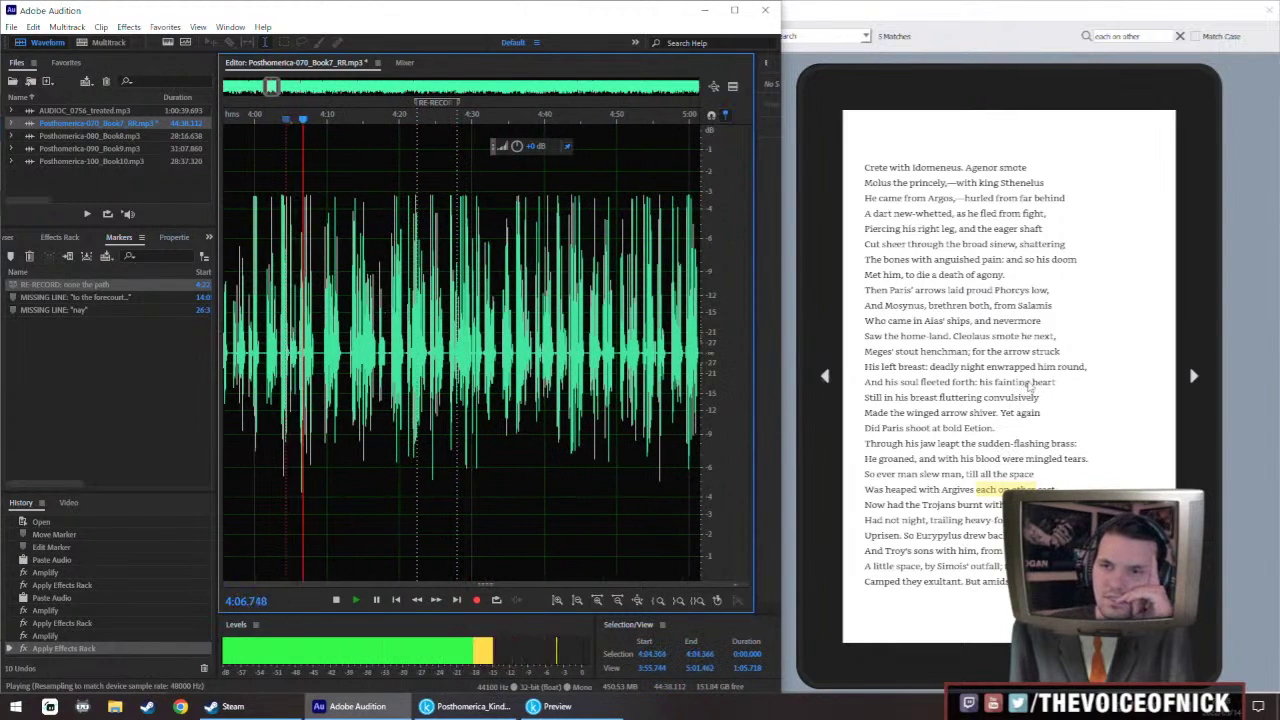
key(space)
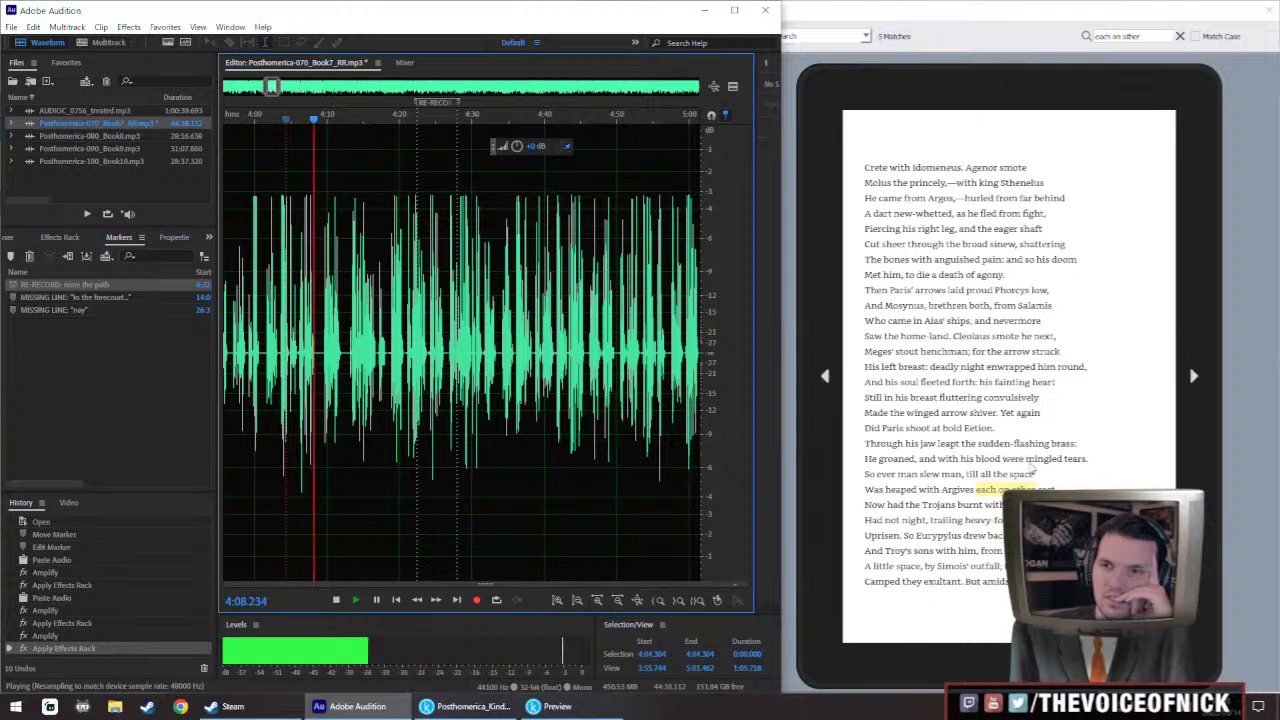
Search the Kindle preview for "and none the" to follow the text against the playing narration, then return to Adobe Audition
click(1143, 37)
text(and none the)
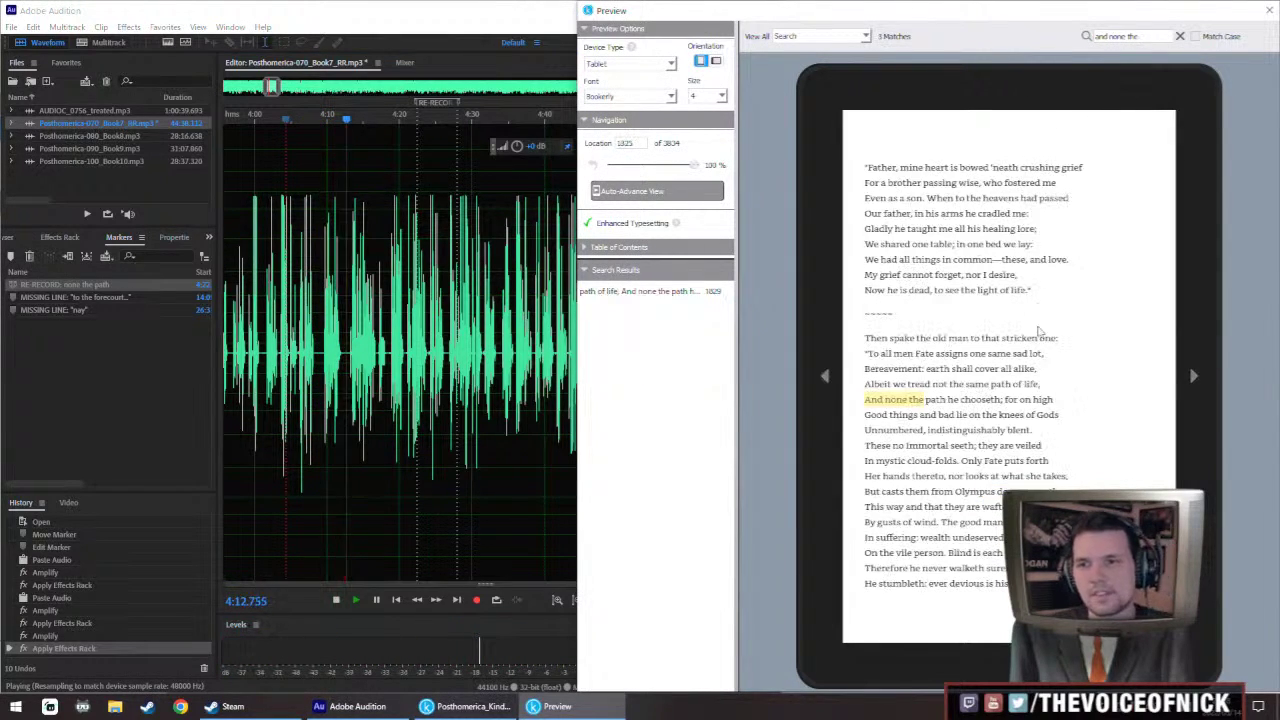
key(alt+Tab)
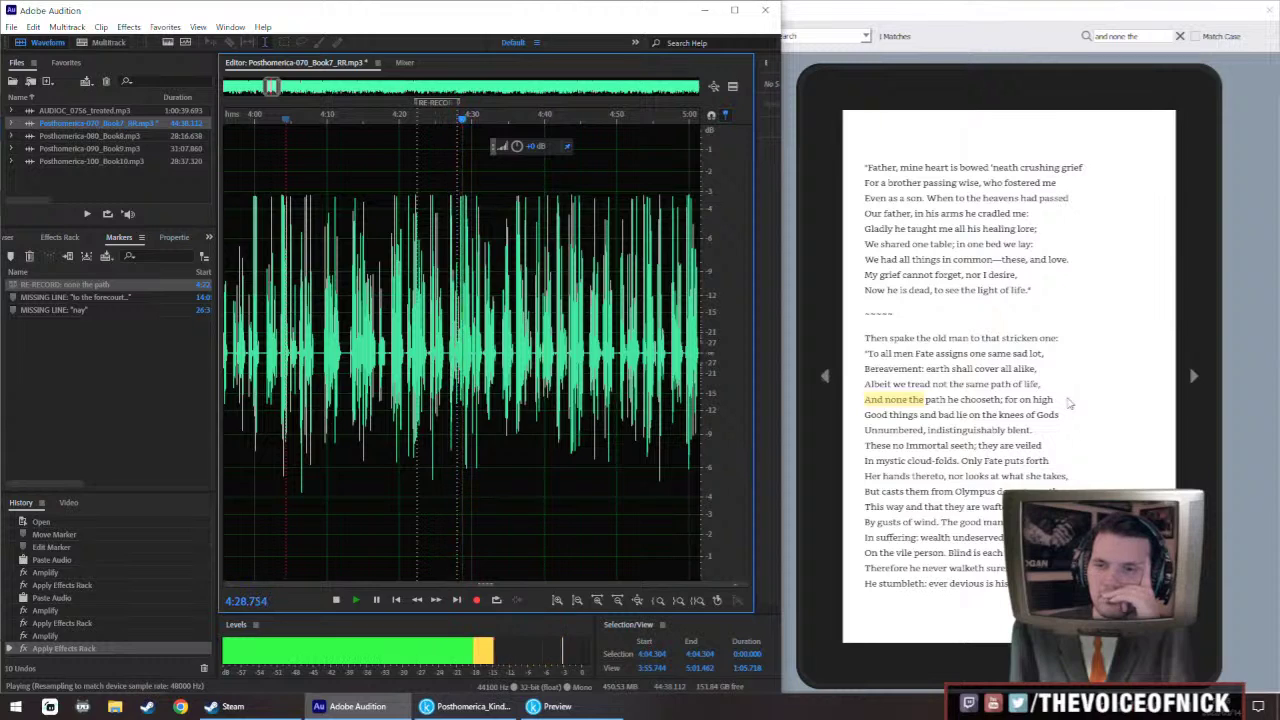
Delete the "RE-RECORD: none the path" marker from Book 7 and stop playback
right_click(437, 105)
click(462, 113)
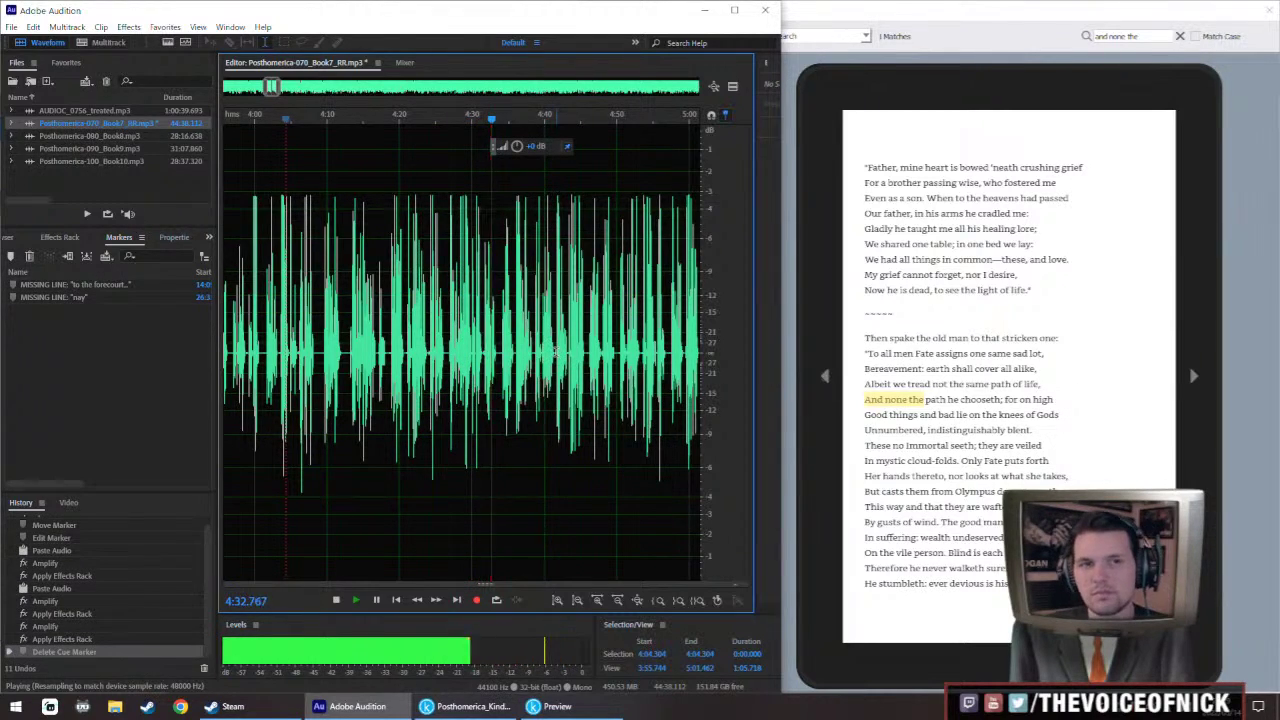
key(space)
Play the Book 7 narration from about 14:02.9 to hear the passage around the "to the forecourt..." missing-line marker
scroll(540, 340, down, 10)
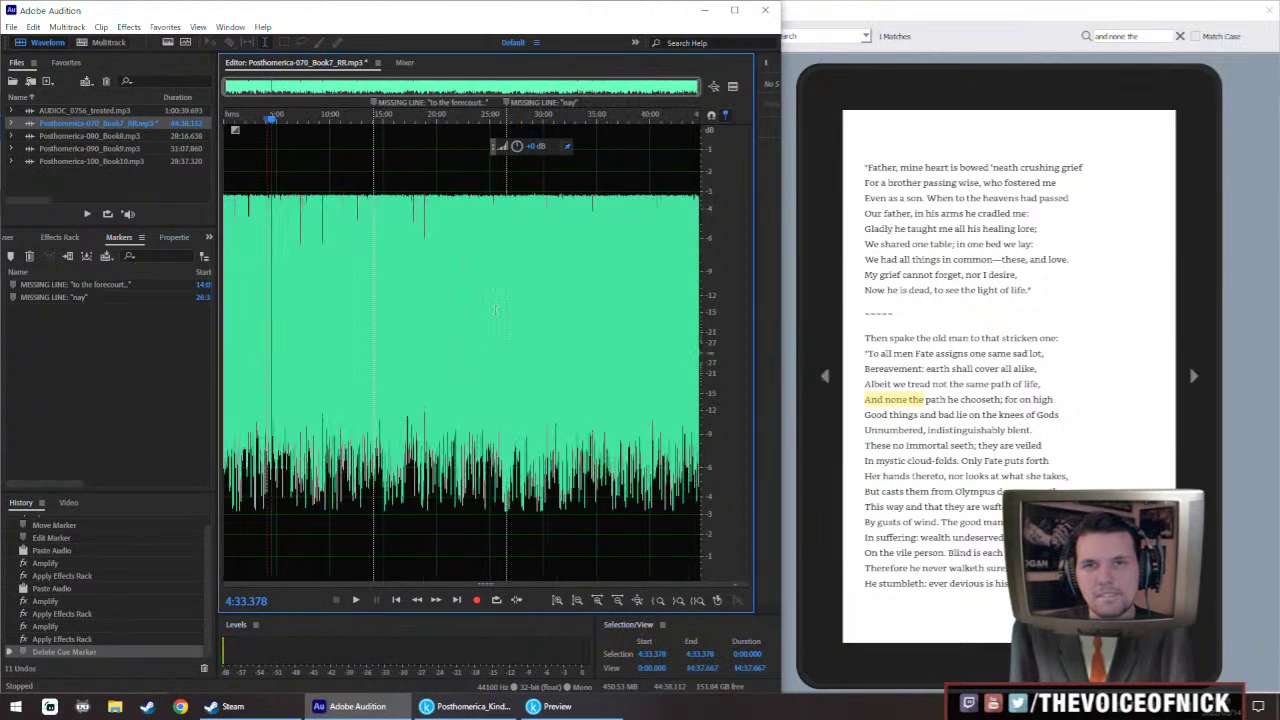
scroll(388, 287, up, 10)
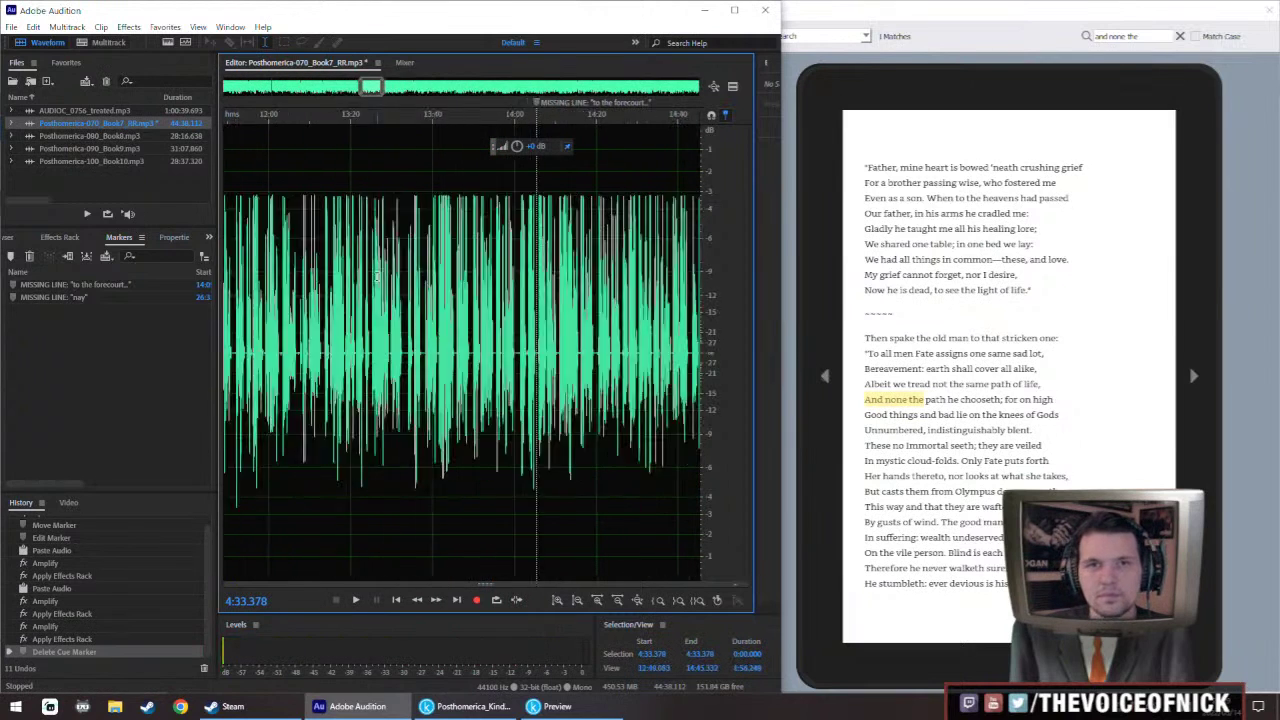
scroll(568, 294, right, 3)
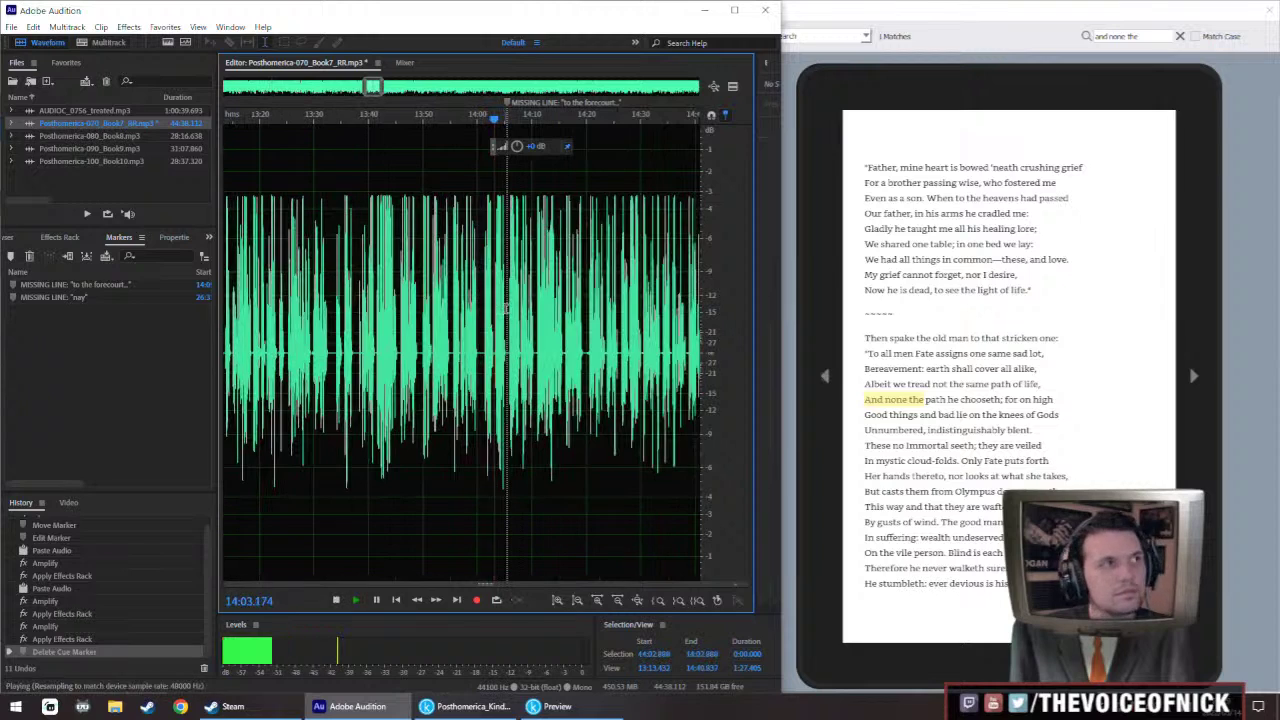
scroll(500, 305, up, 3)
scroll(493, 303, right, 2)
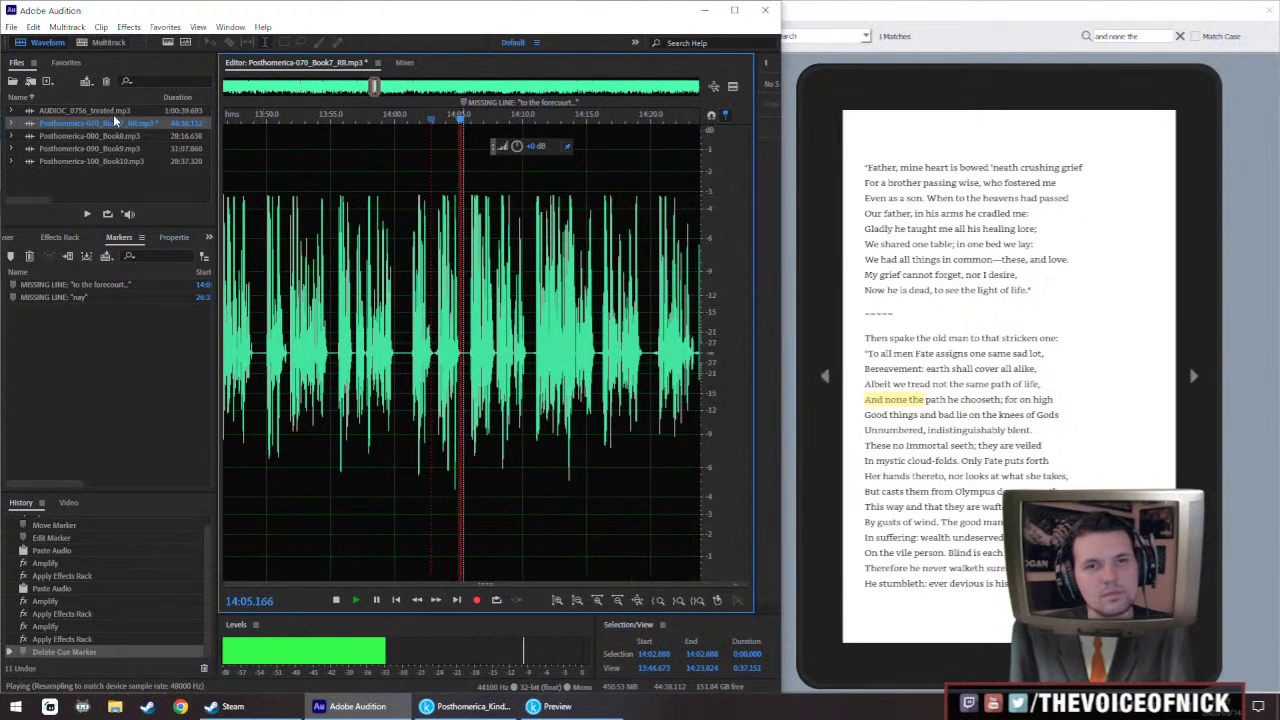
scroll(476, 279, up, 2)
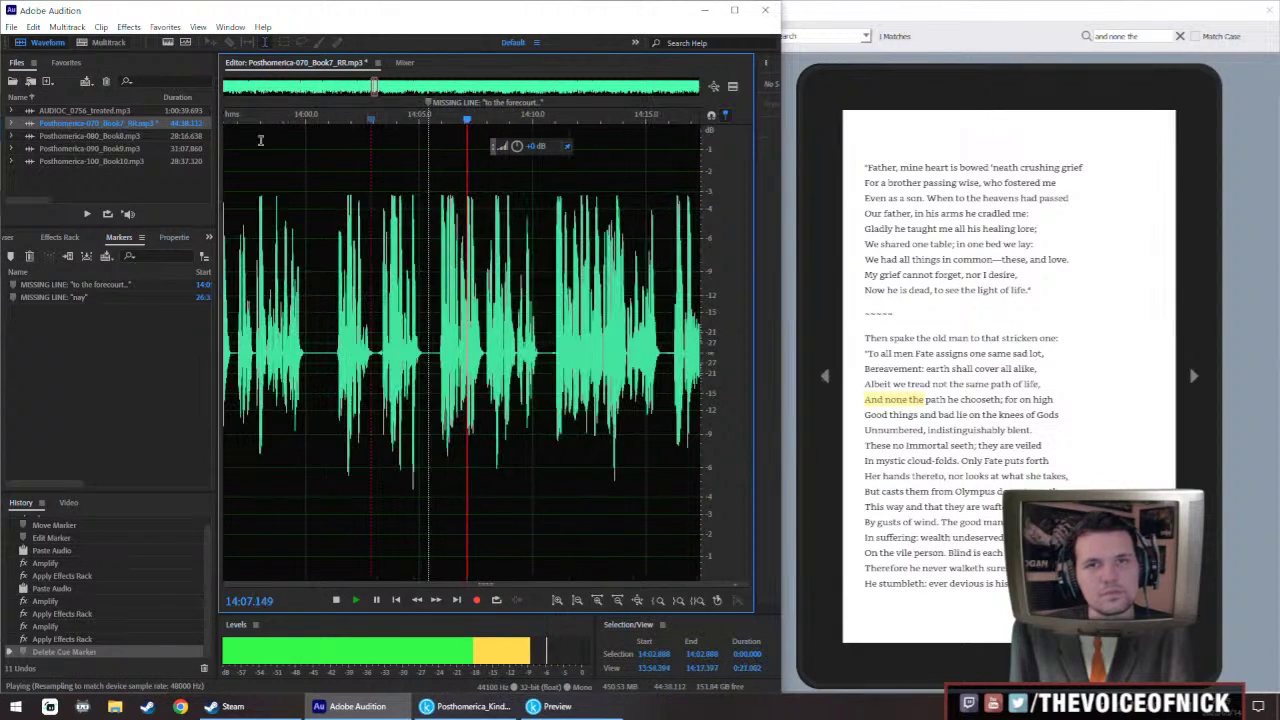
Open AUDIOC_0756_treated.mp3 and listen from about 9:04.8 and 9:07.2 to locate the take for the missing line
double_click(110, 109)
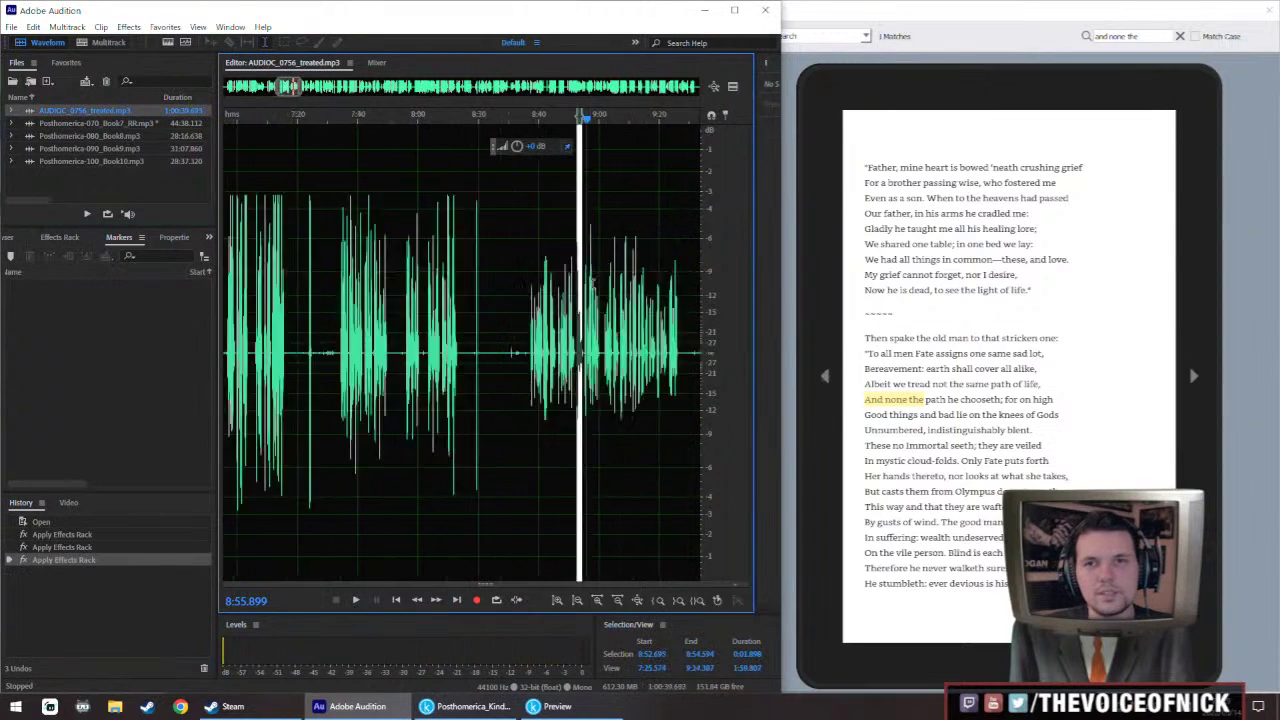
scroll(344, 280, up, 10)
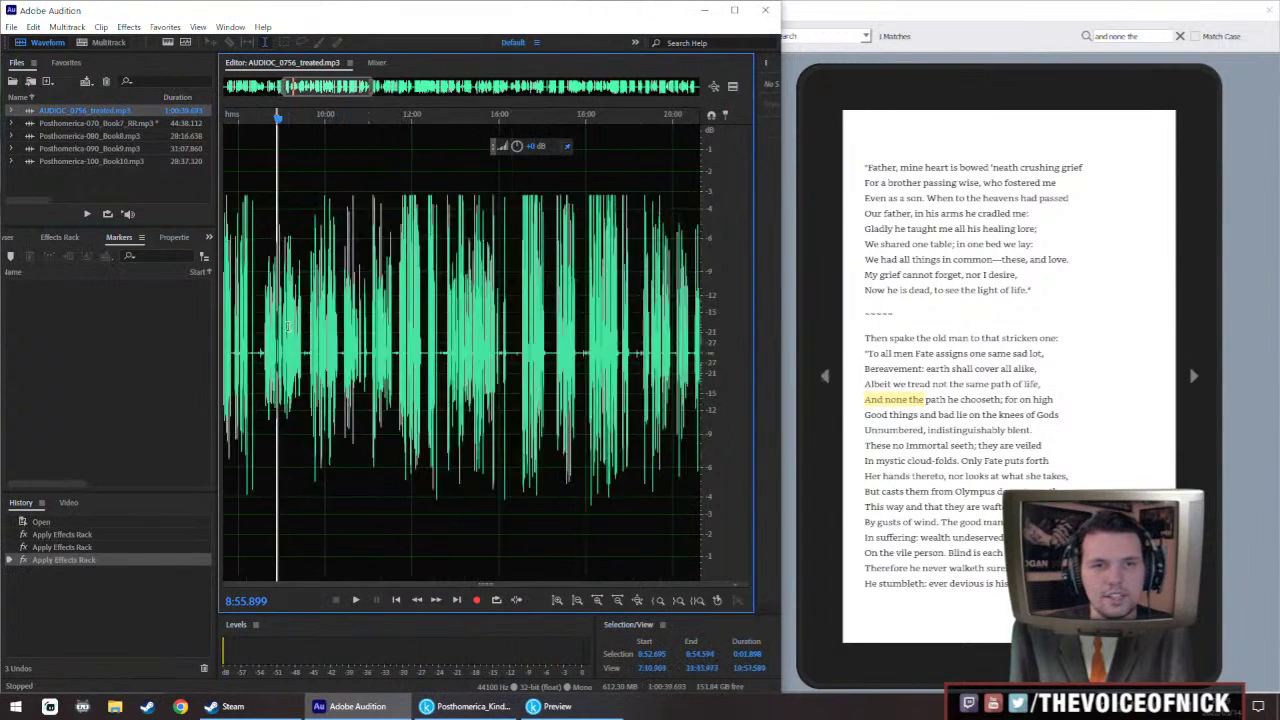
scroll(343, 346, up, 4)
click(352, 346)
key(space)
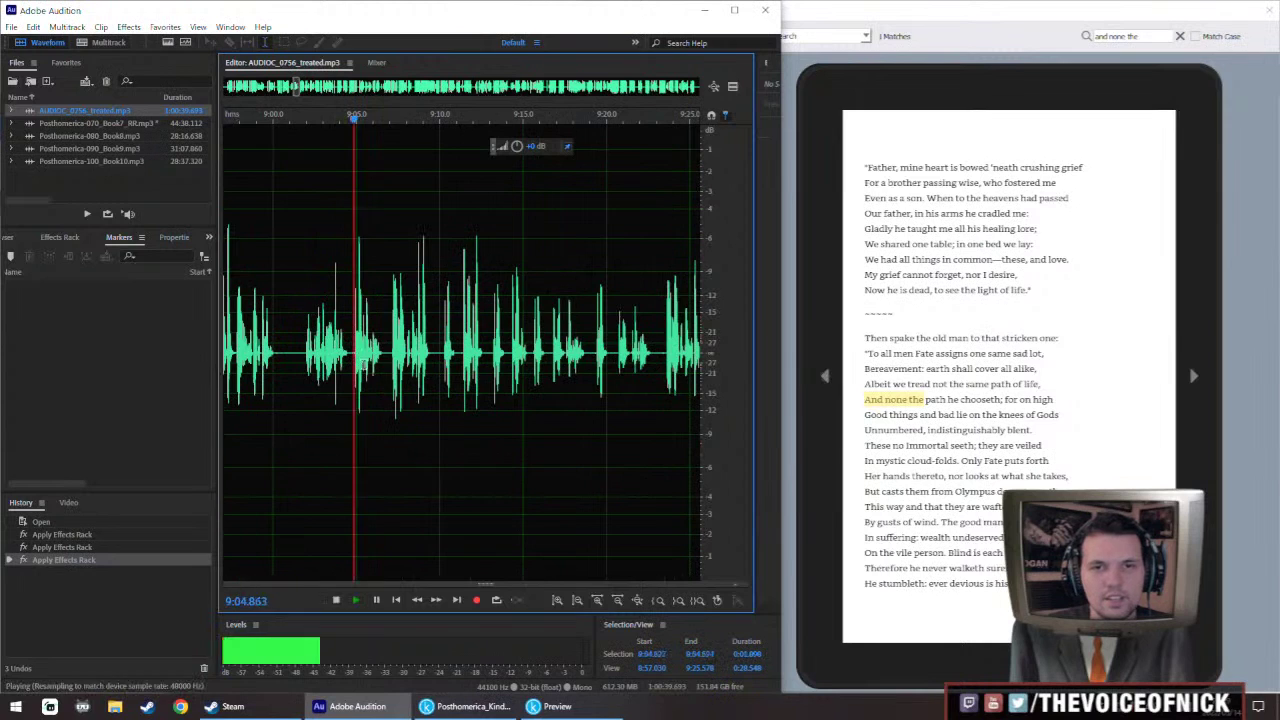
scroll(412, 347, up, 4)
click(374, 348)
key(space)
Audition the takes between about 9:45 and 10:17, and select the missing-line take from about 10:08.5 to 10:16.5 for copying
scroll(410, 340, down, 4)
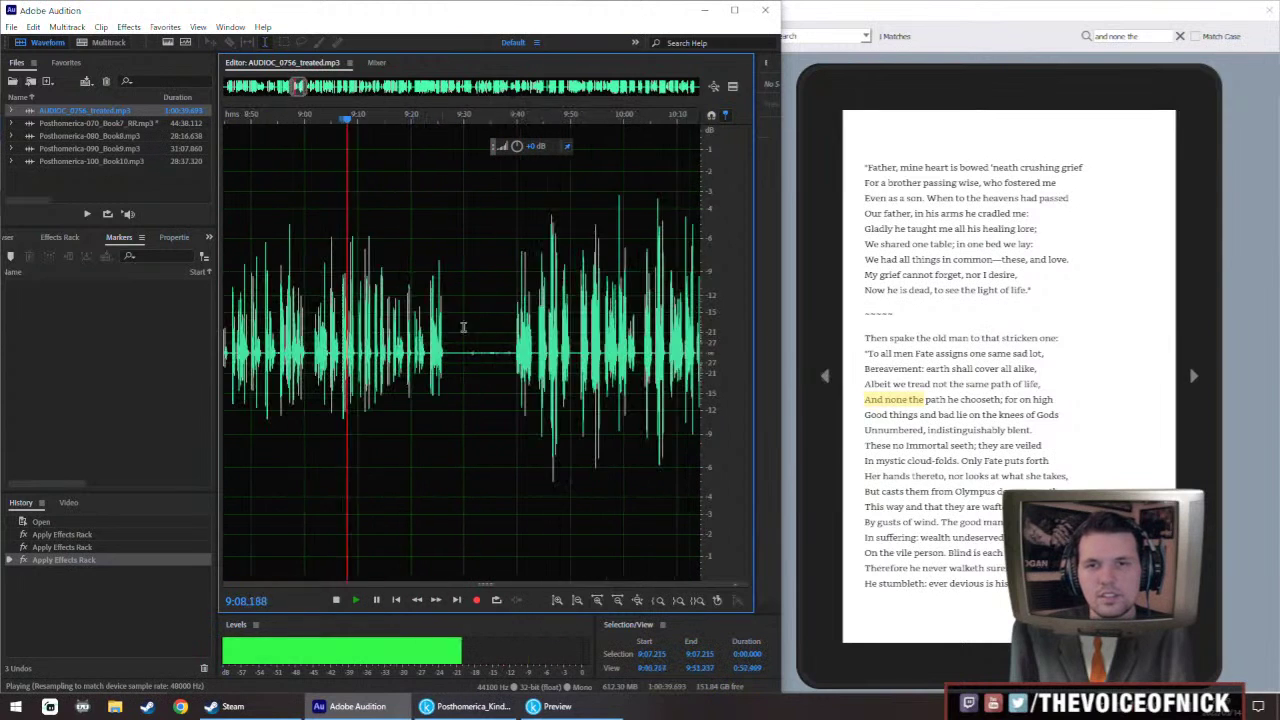
click(537, 355)
scroll(500, 358, up, 2)
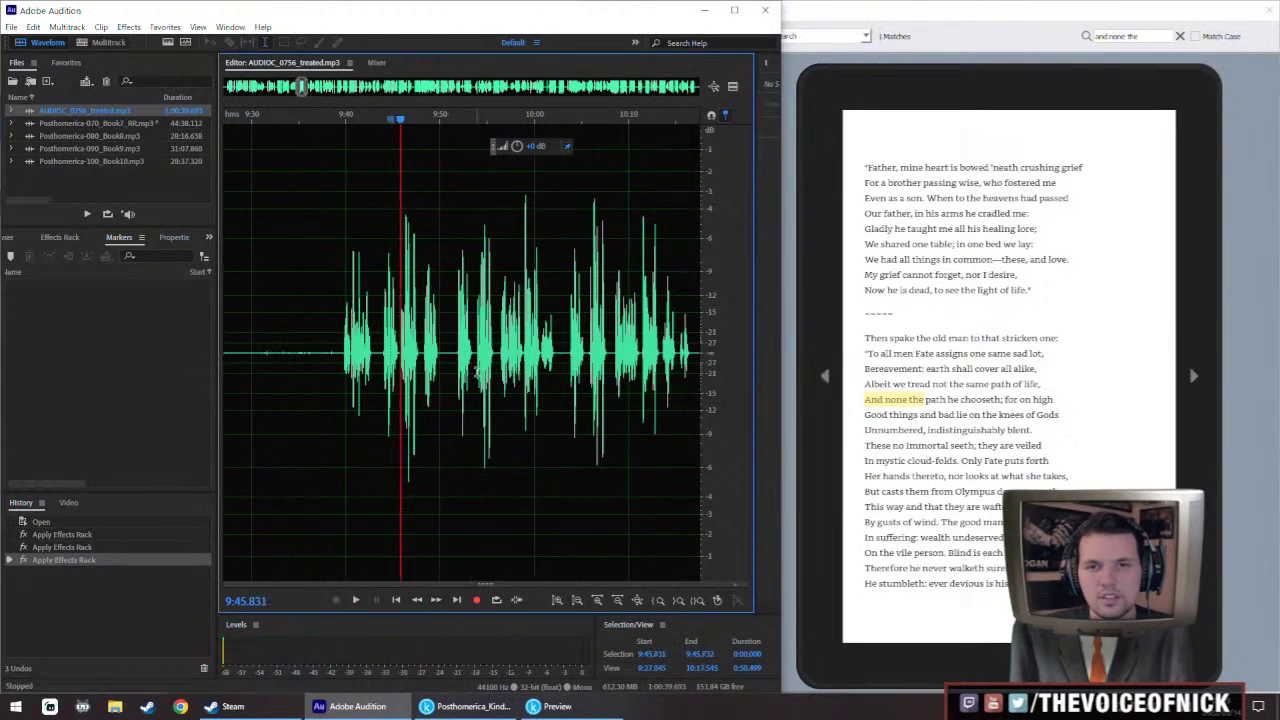
click(478, 360)
scroll(485, 362, up, 3)
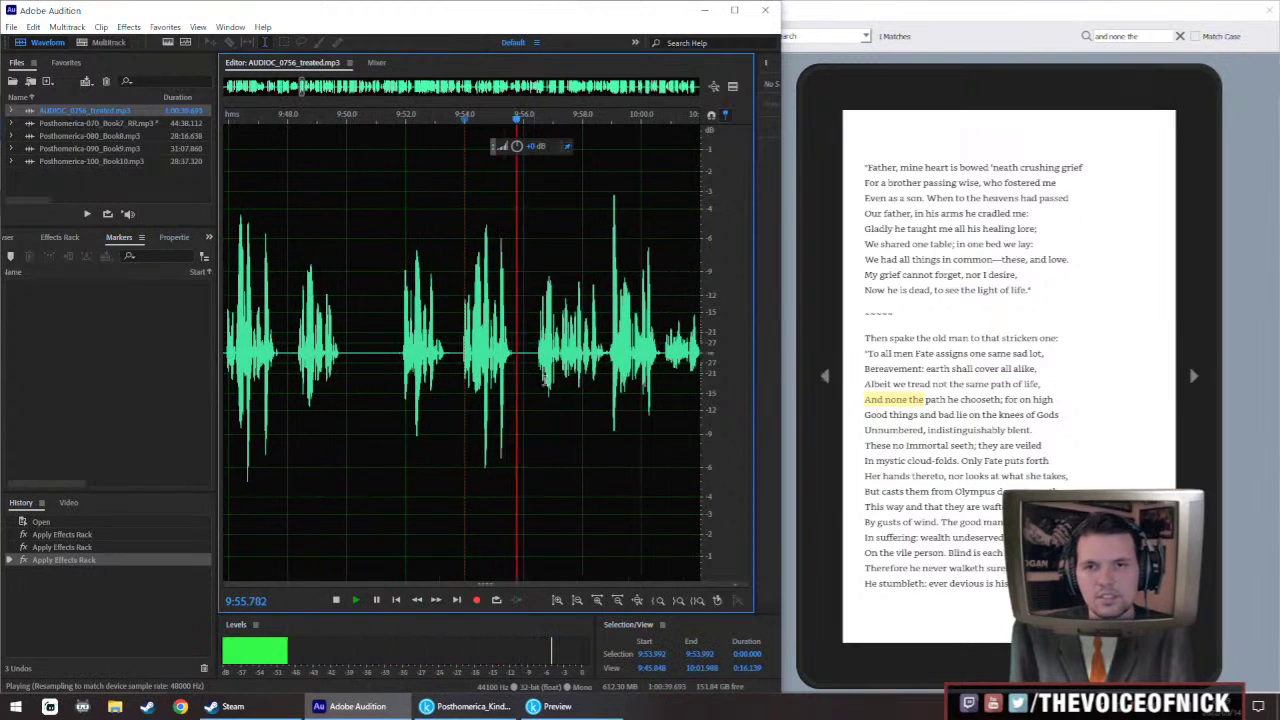
scroll(545, 385, down, 3)
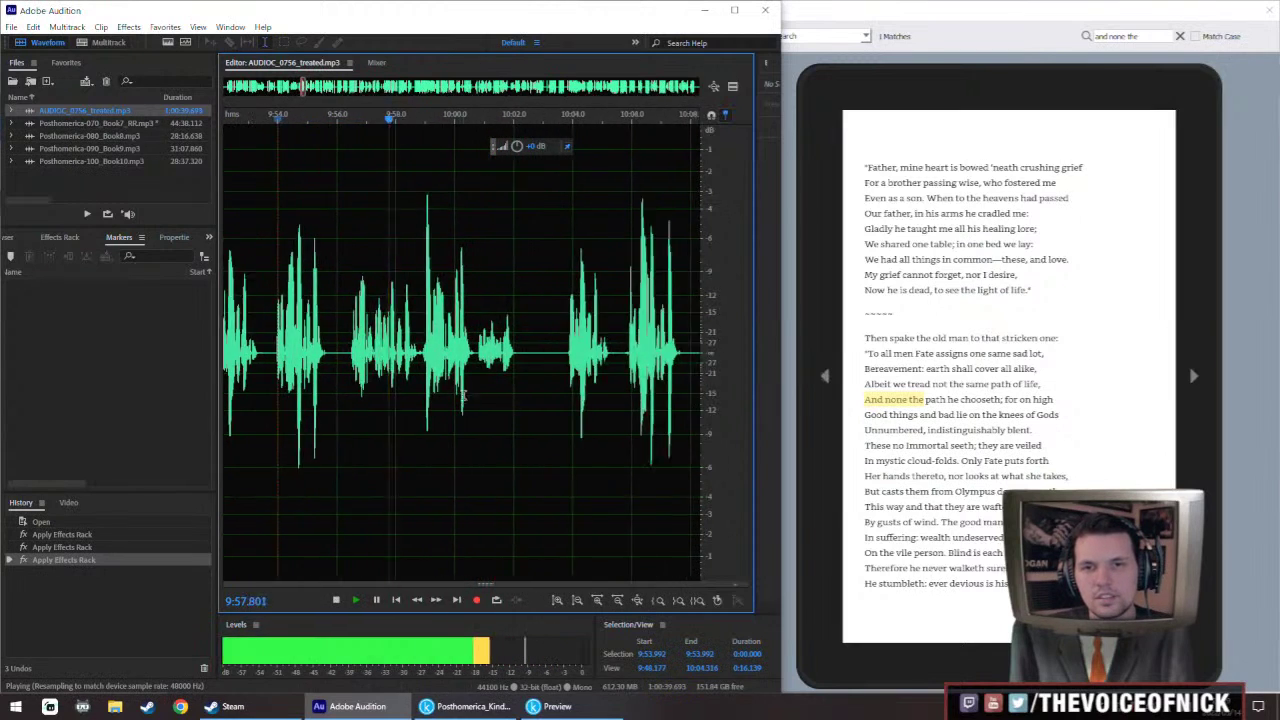
drag(545, 377, 481, 360)
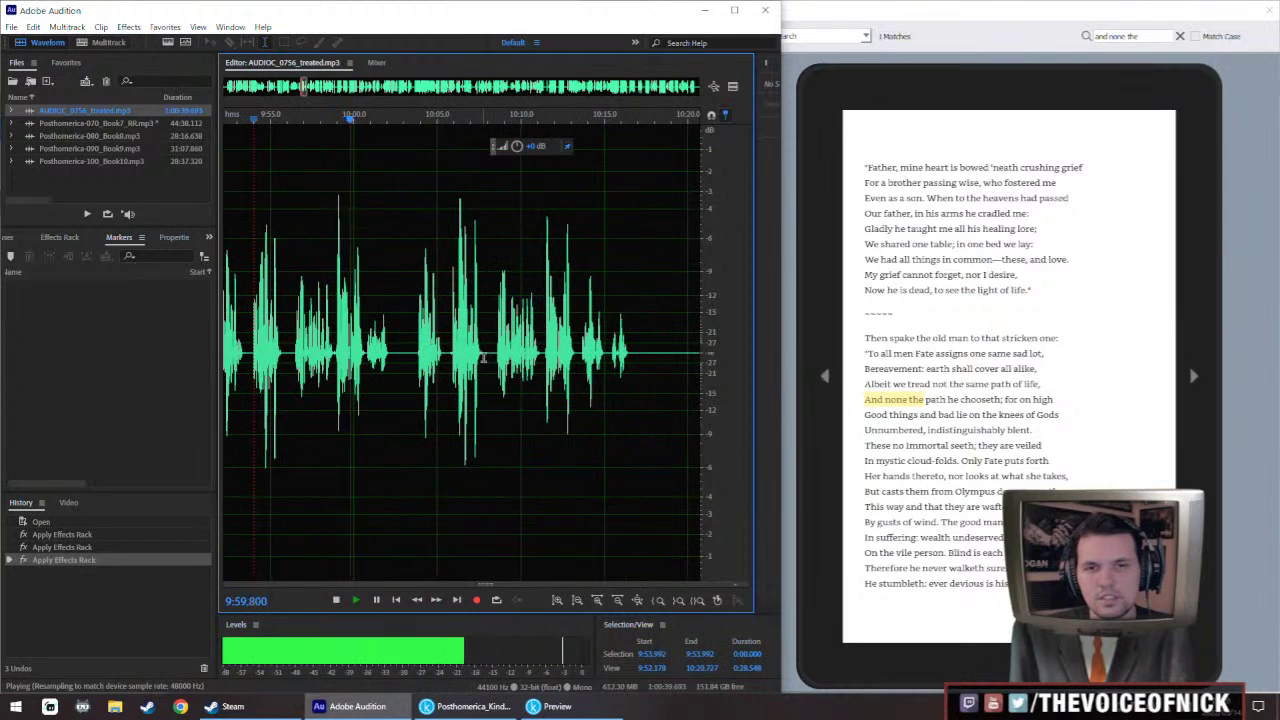
click(499, 362)
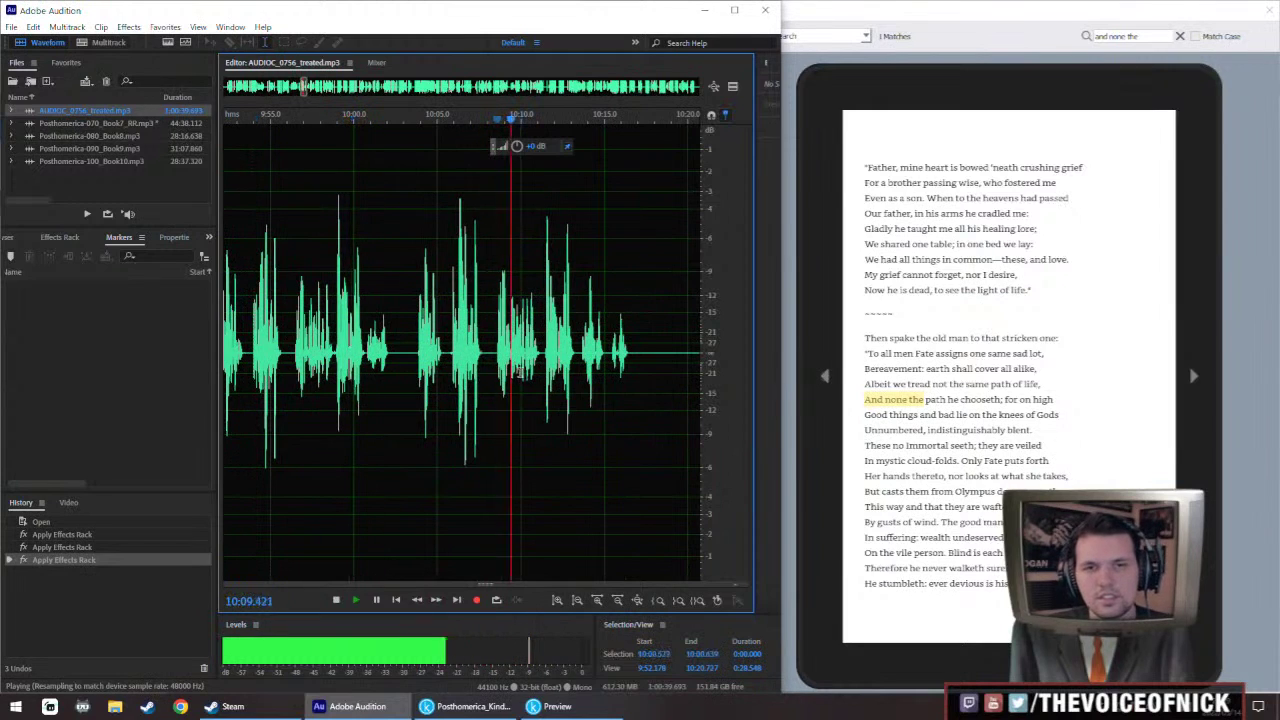
drag(521, 365, 607, 394)
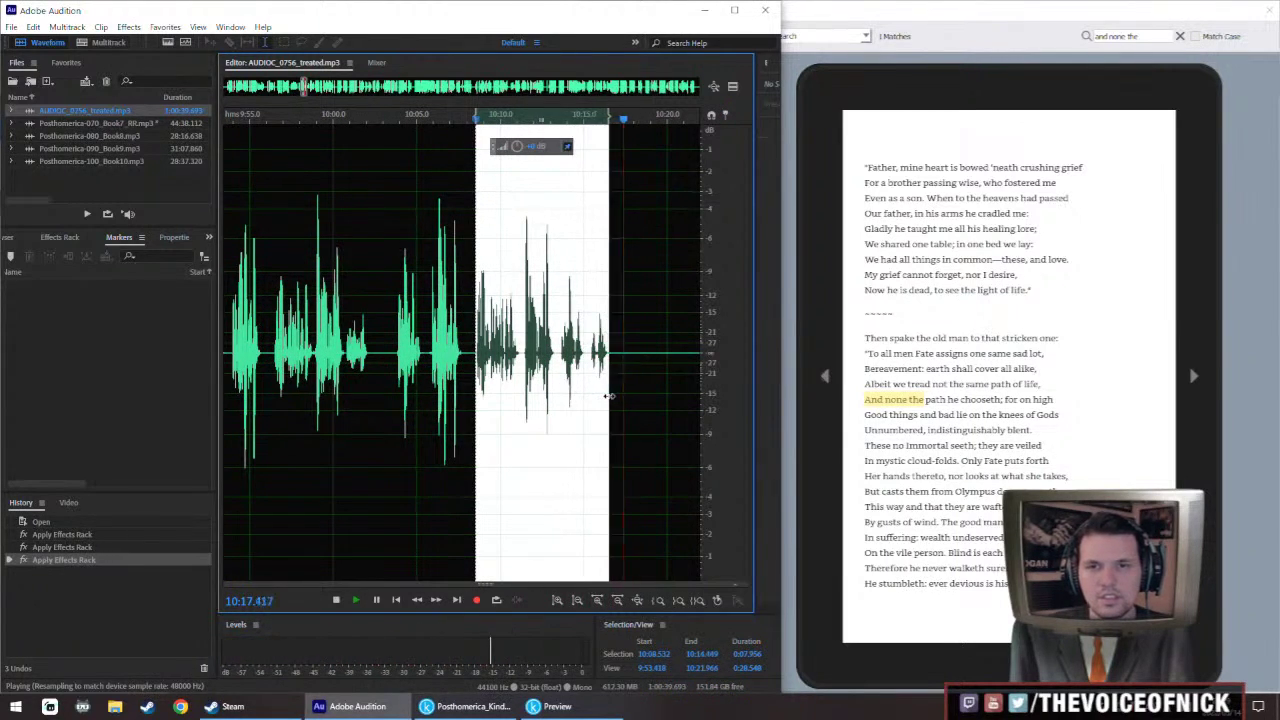
Replace the Book 7 passage from about 14:05.4 to 14:10.3 with the copied take, moving the "to the forecourt..." marker to about 14:02.5
double_click(137, 123)
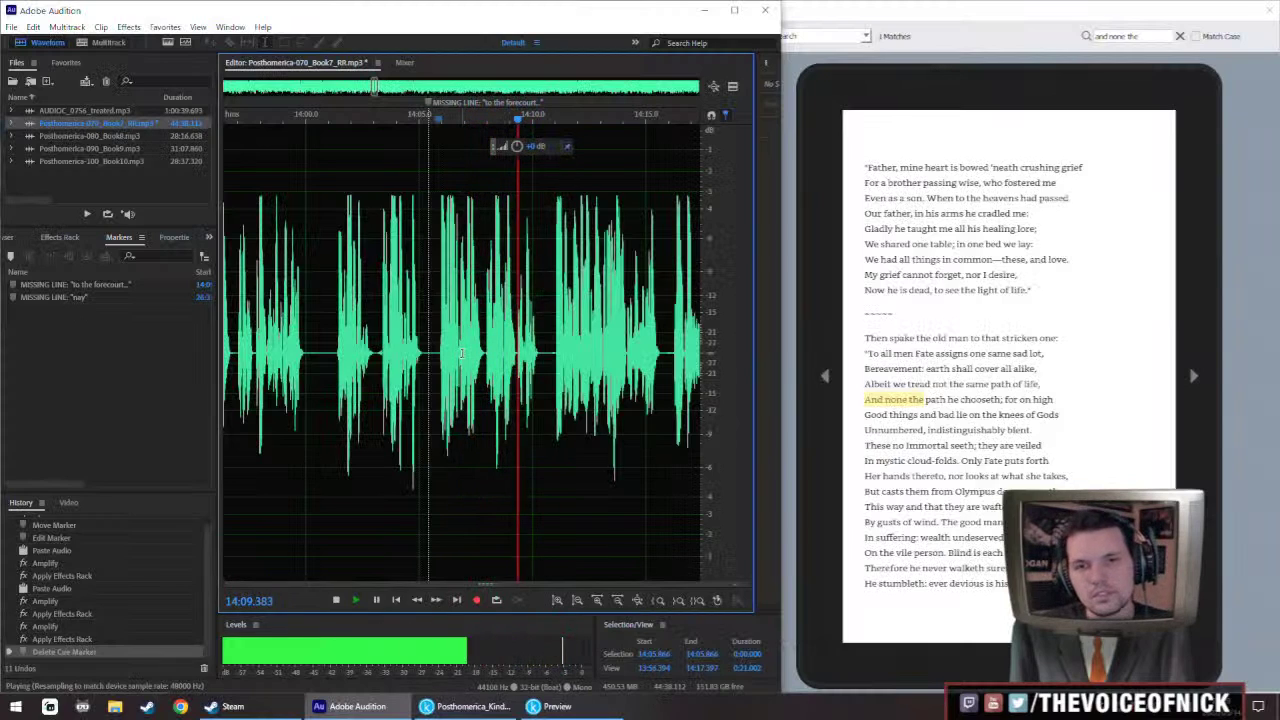
key(space)
scroll(433, 335, up, 3)
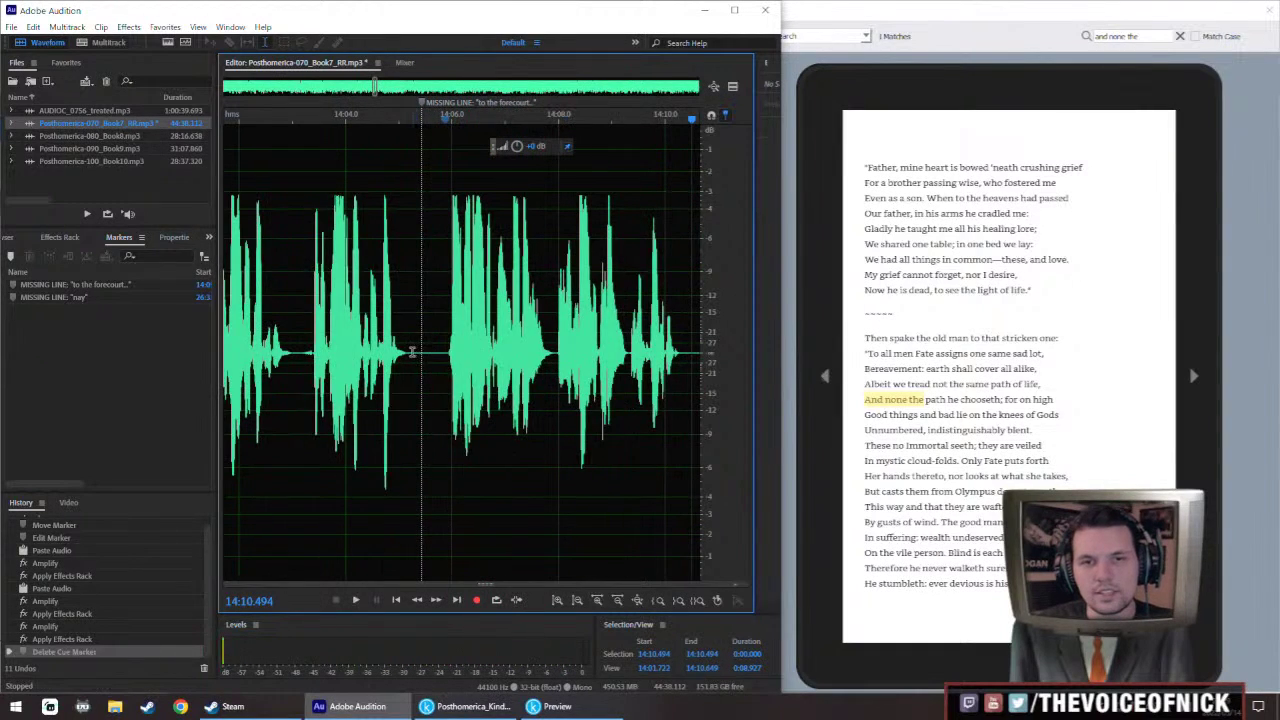
drag(422, 364, 683, 388)
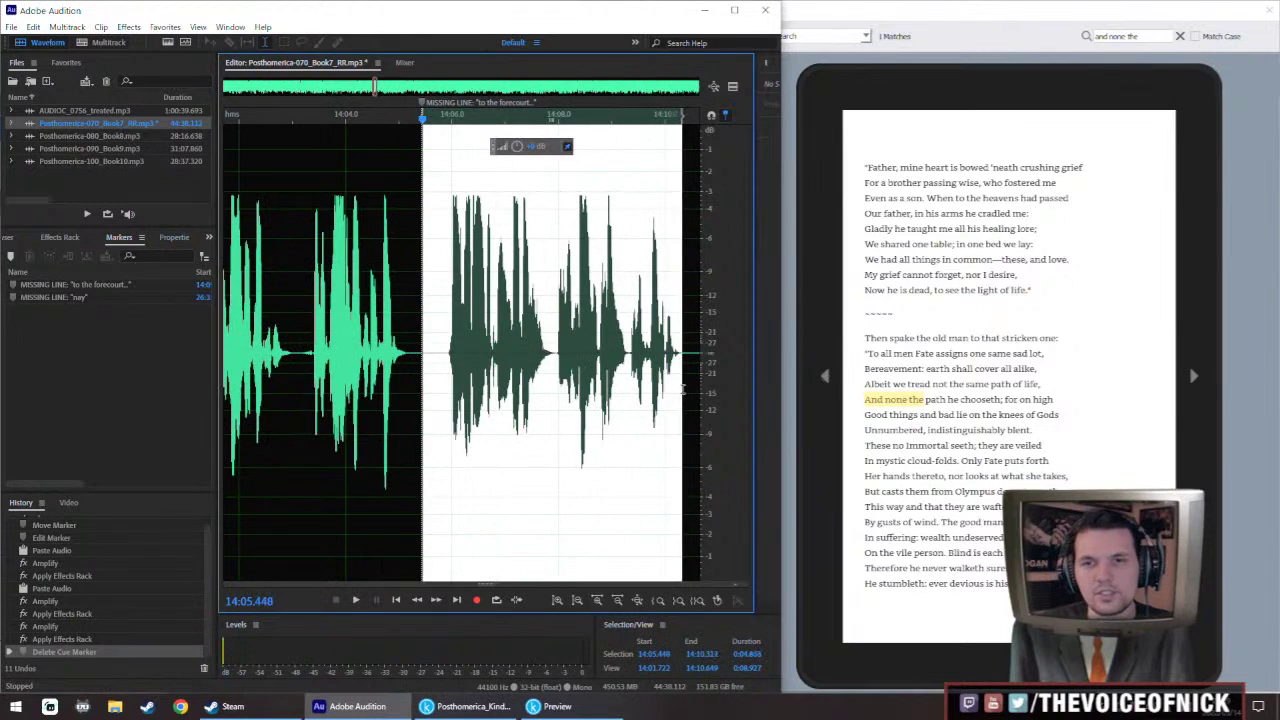
drag(421, 105, 264, 105)
key(ctrl+v)
scroll(450, 270, down, 2)
scroll(440, 296, up, 1)
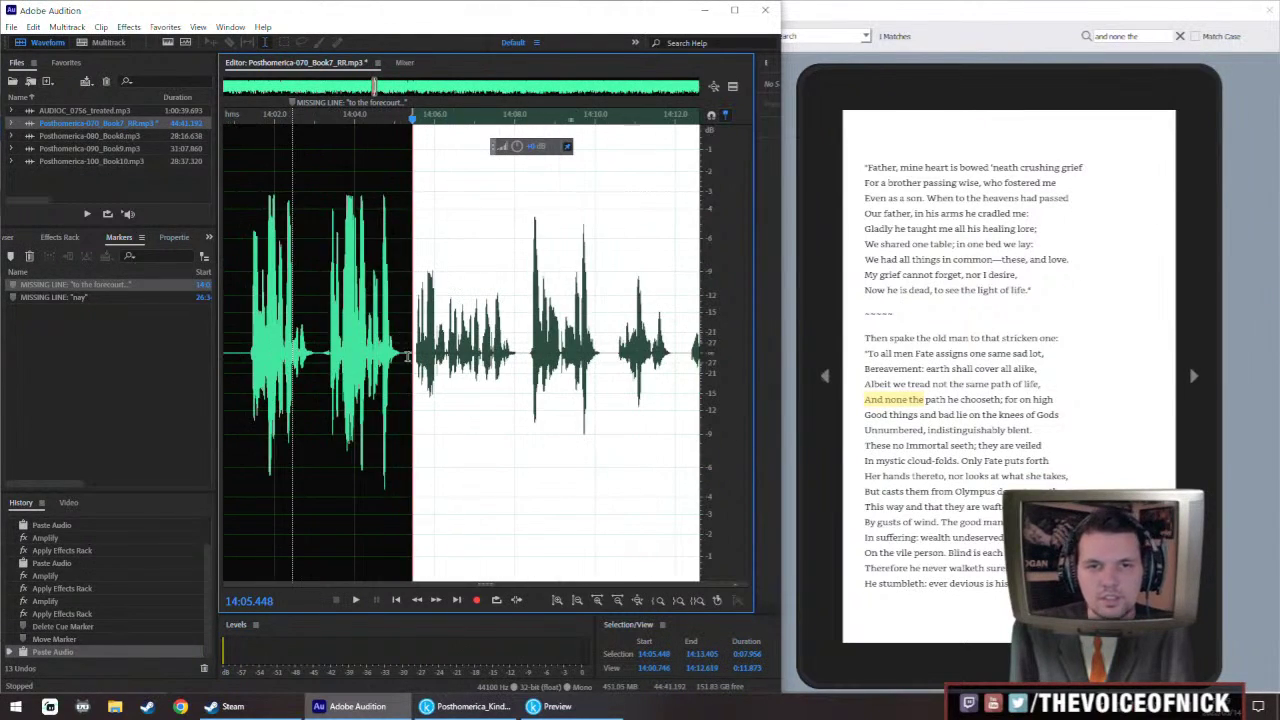
Amplify the pasted passage from 14:05.448 to 14:13.405 in two passes, applying the effects rack after each boost
drag(517, 146, 519, 146)
key(ctrl+shift+e)
key(ctrl+shift+e)
scroll(439, 296, down, 3)
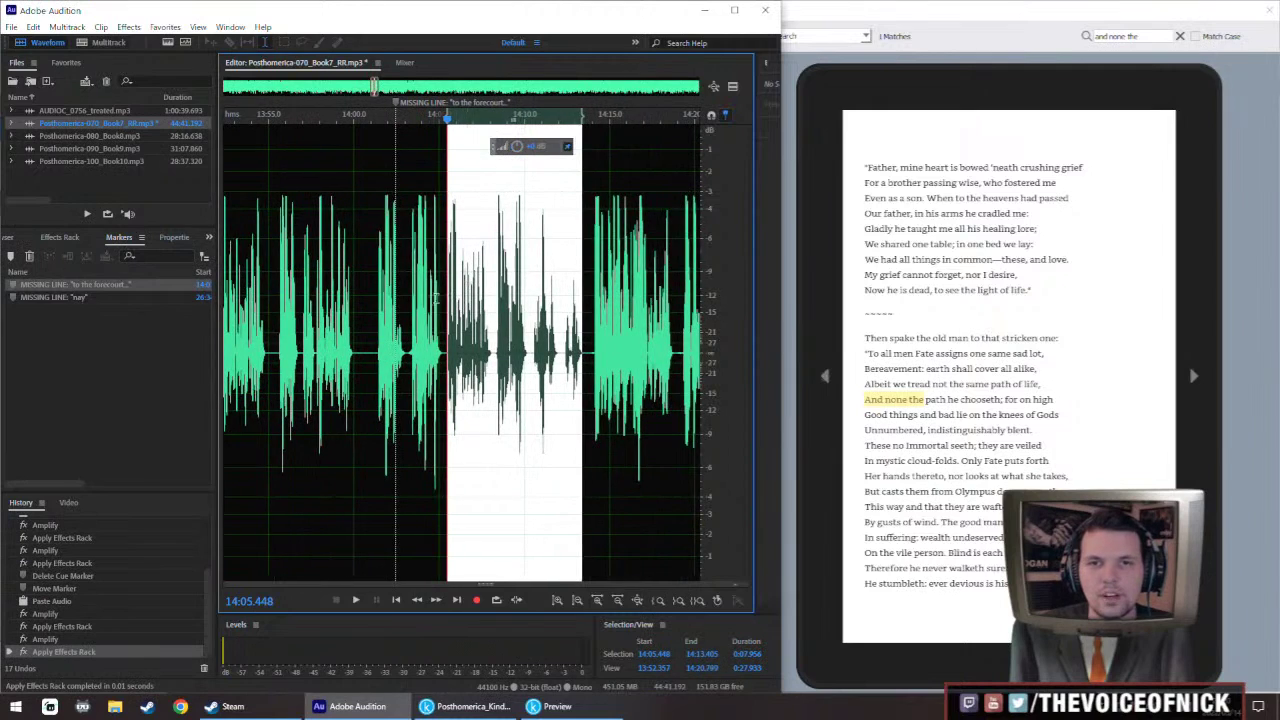
Amplify the whole pasted passage a third time and apply the effects rack to it
drag(527, 149, 522, 146)
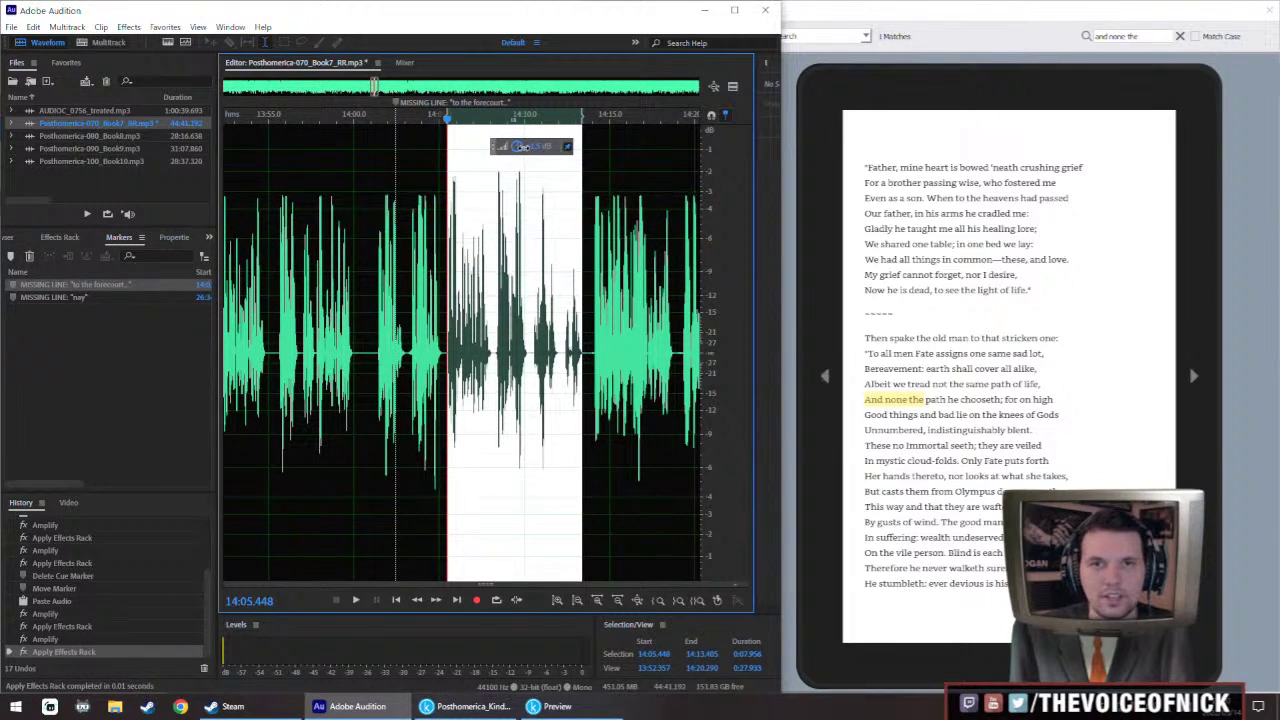
drag(522, 146, 522, 146)
key(ctrl+shift+e)
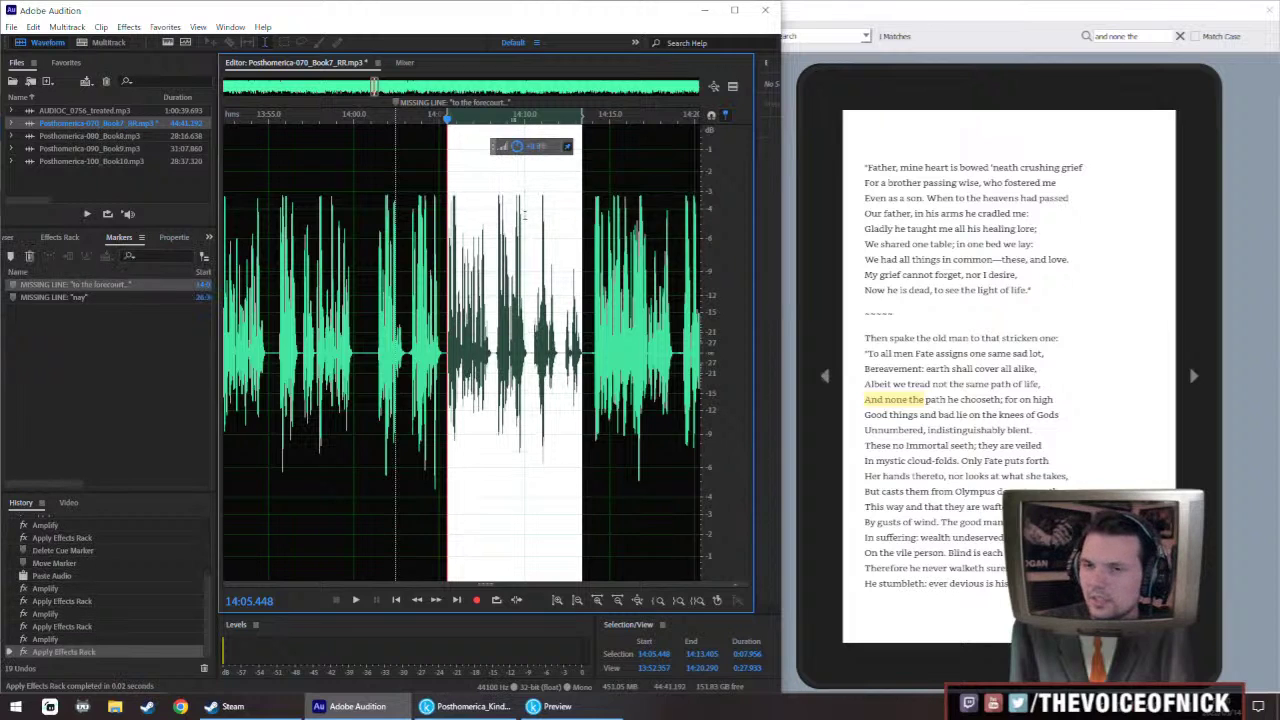
scroll(436, 257, right, 3)
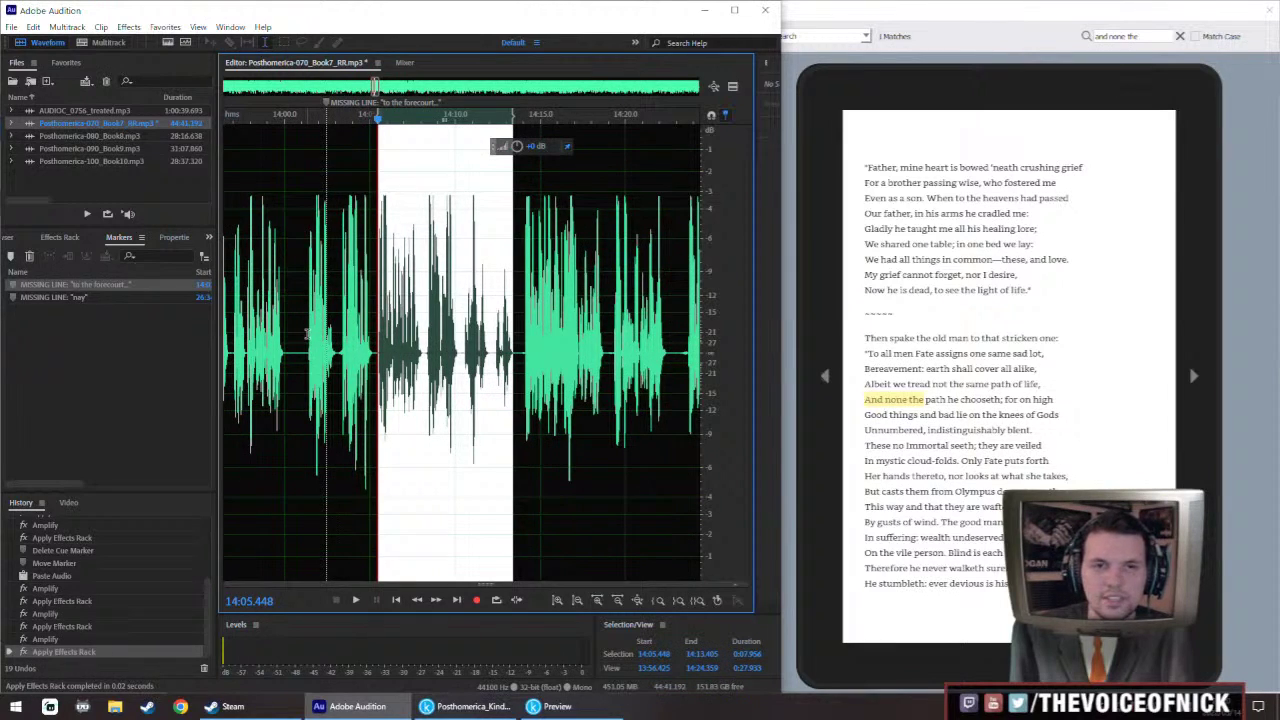
Play the audio from about 14:01 into the pasted passage, and undo its last amplification and effects rack pass
click(308, 331)
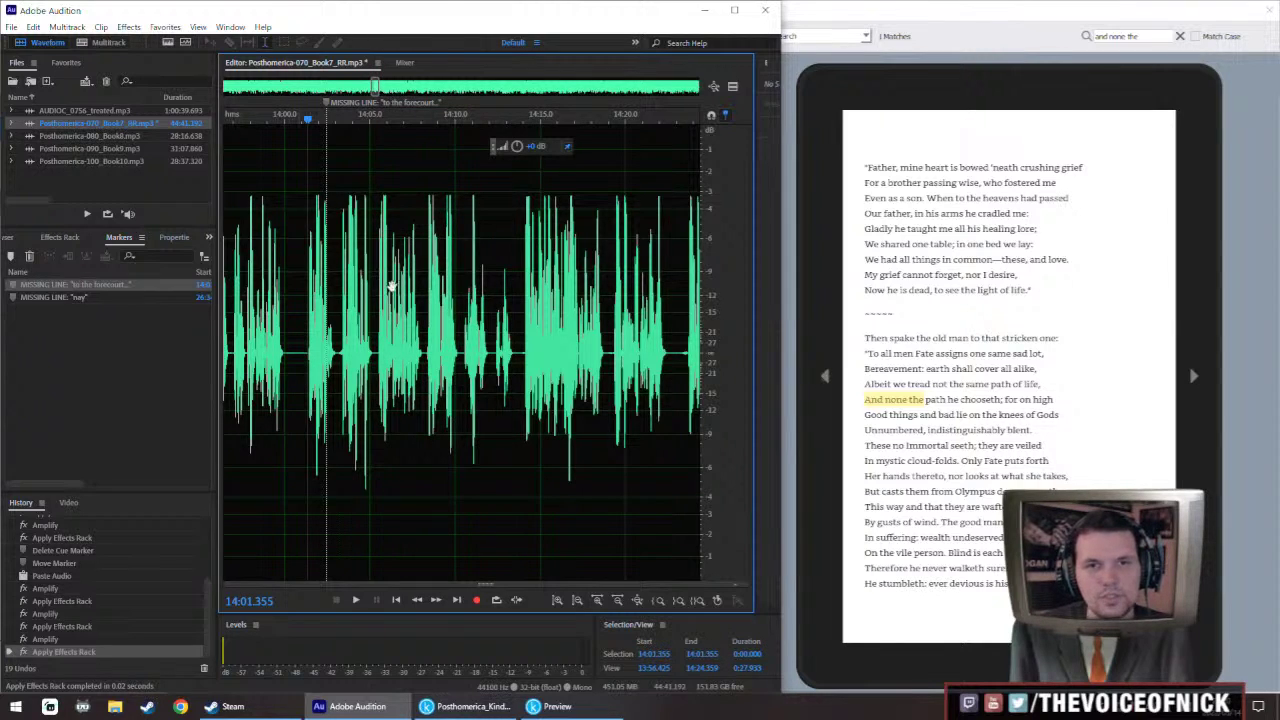
scroll(390, 284, right, 1)
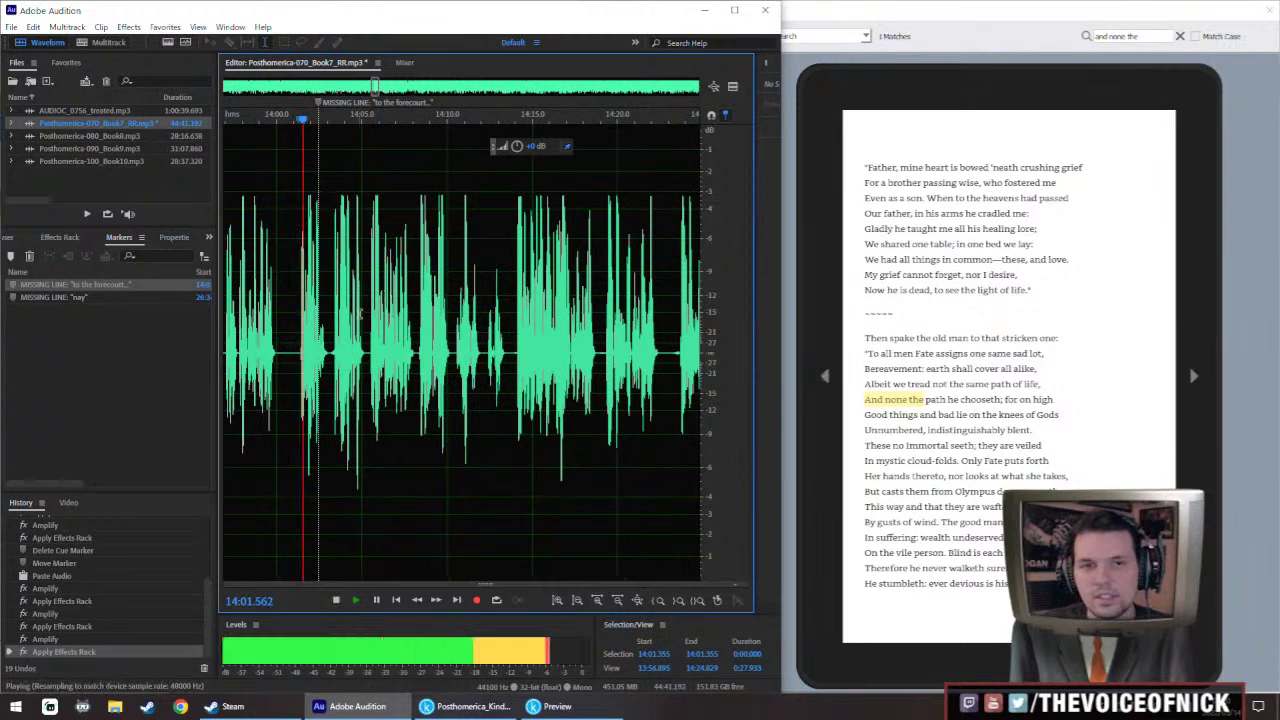
scroll(381, 361, right, 2)
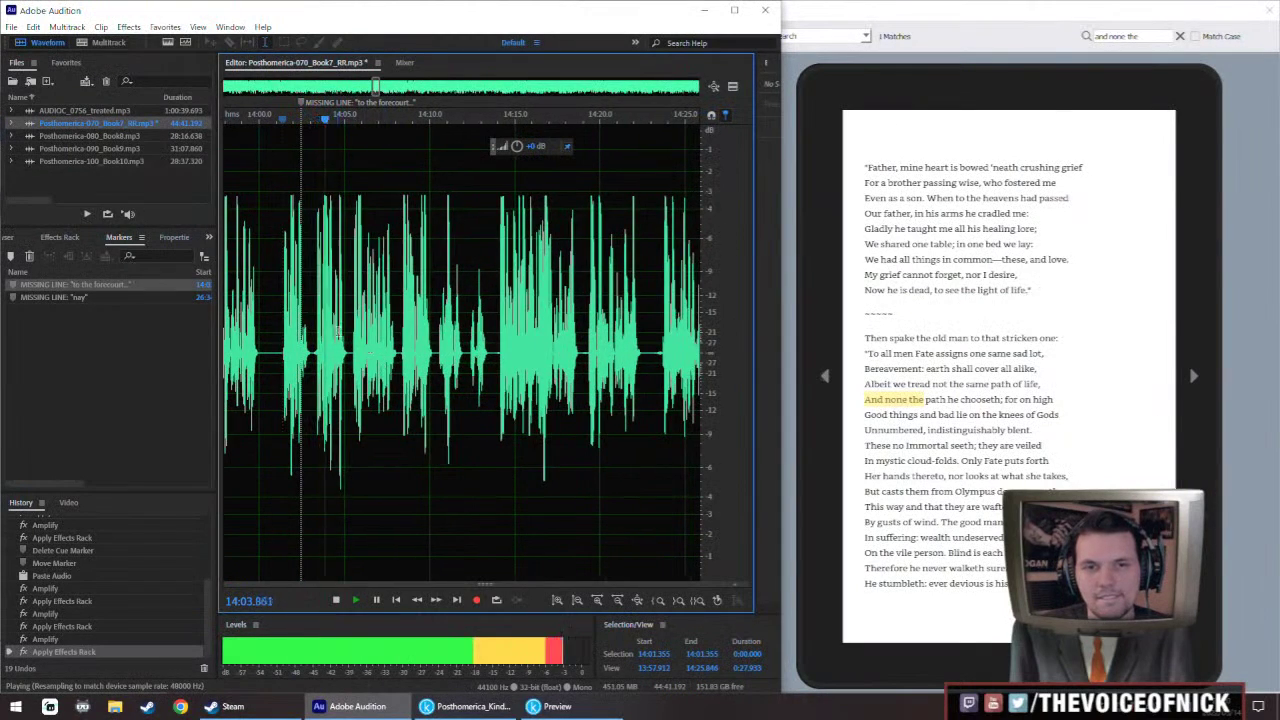
scroll(362, 324, right, 1)
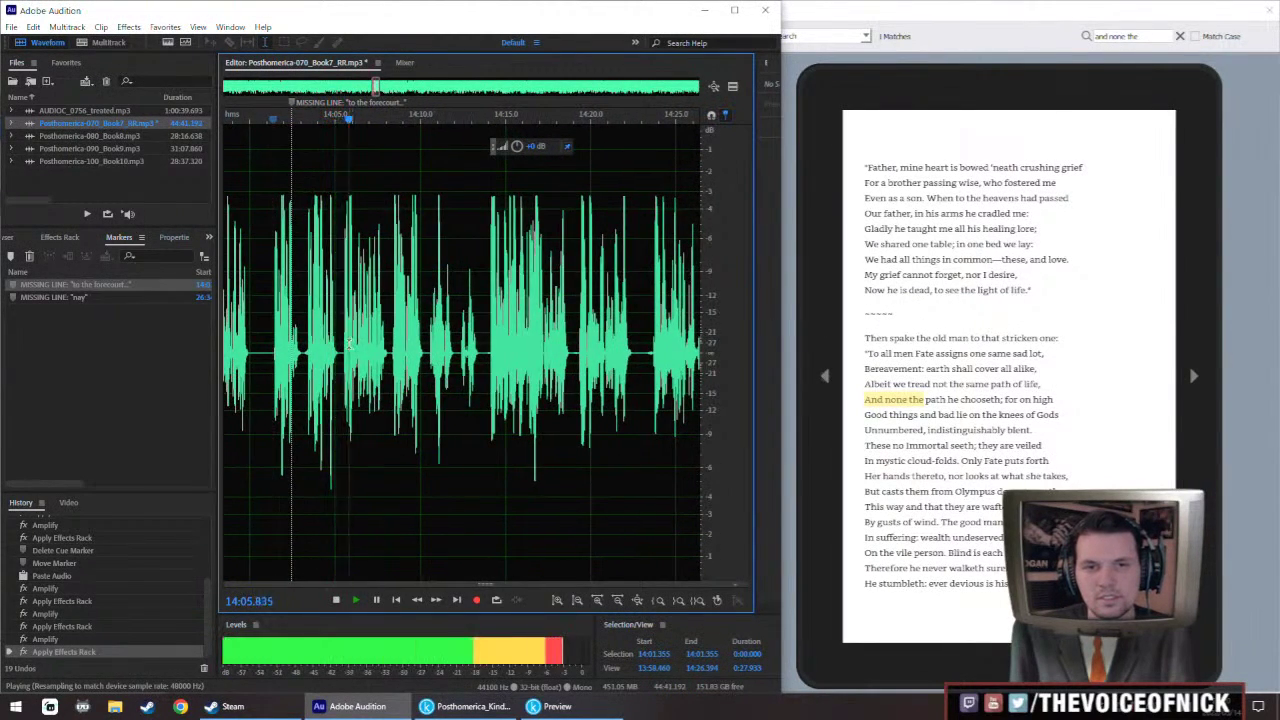
drag(343, 347, 478, 345)
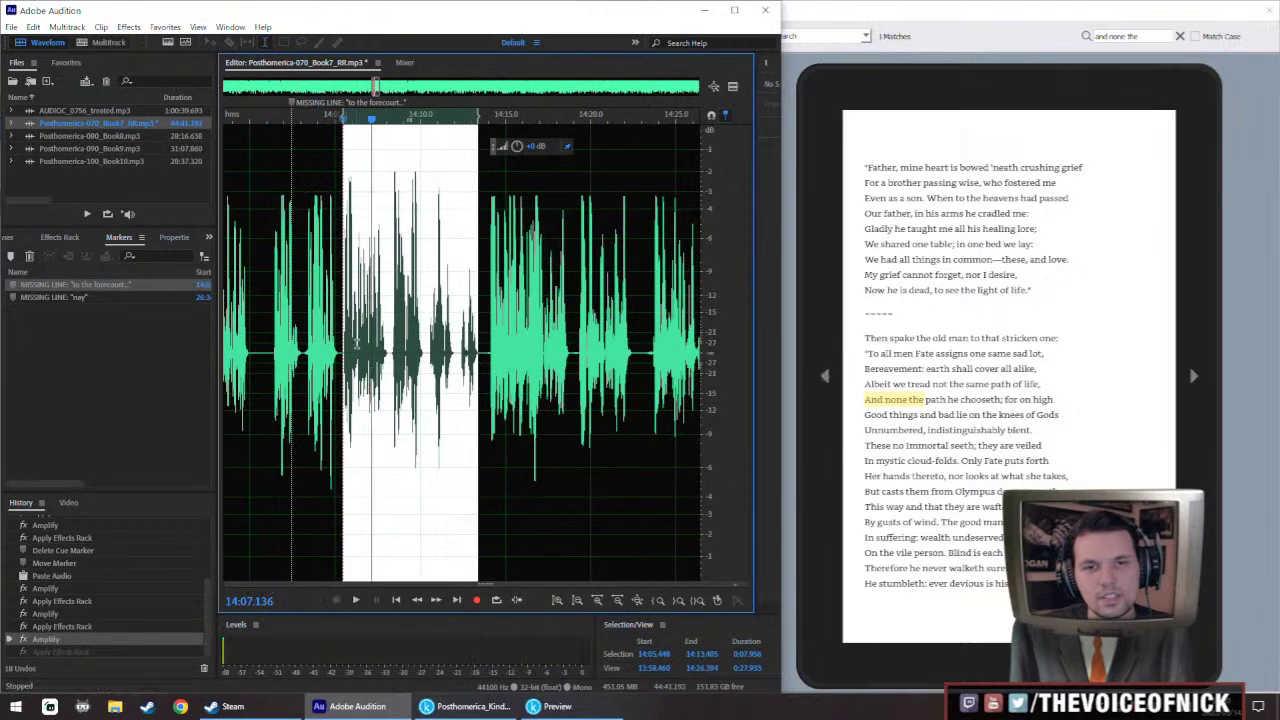
key(ctrl+z)
Copy about 0.7 seconds of silence near 14:00 and paste it just before the inserted passage
click(312, 270)
key(space)
scroll(330, 367, up, 2)
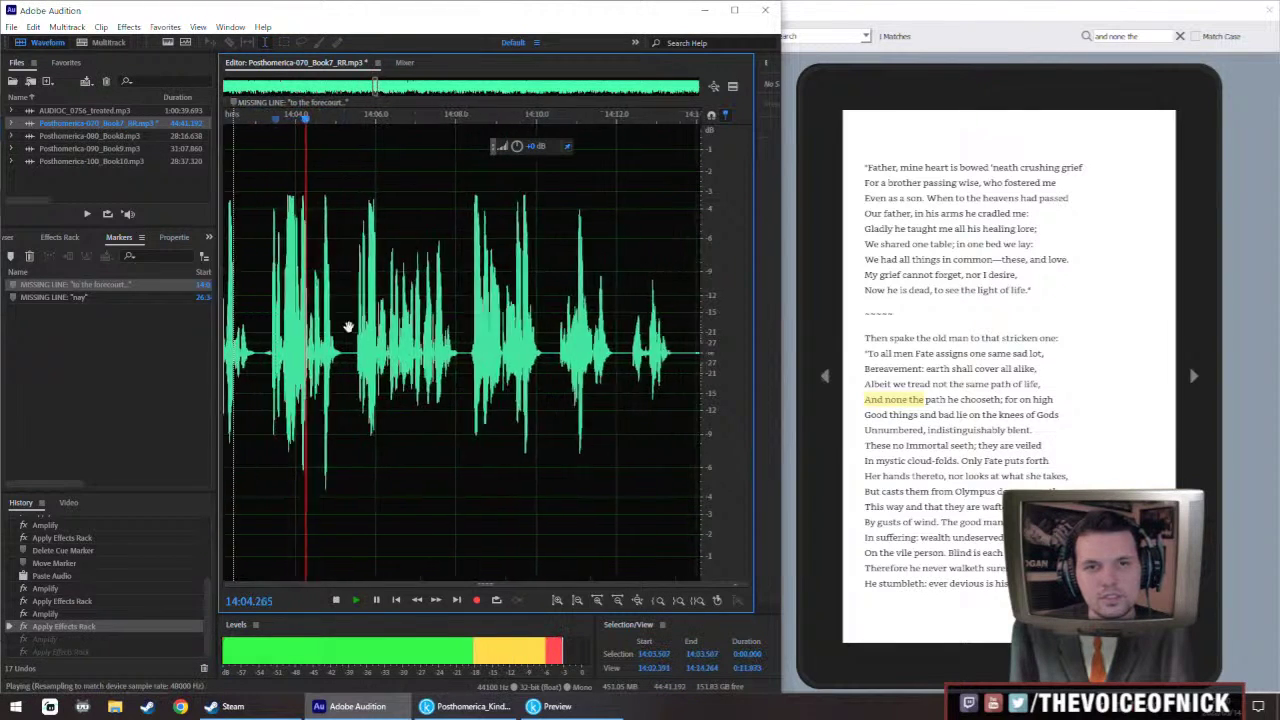
scroll(329, 366, left, 2)
drag(251, 363, 280, 389)
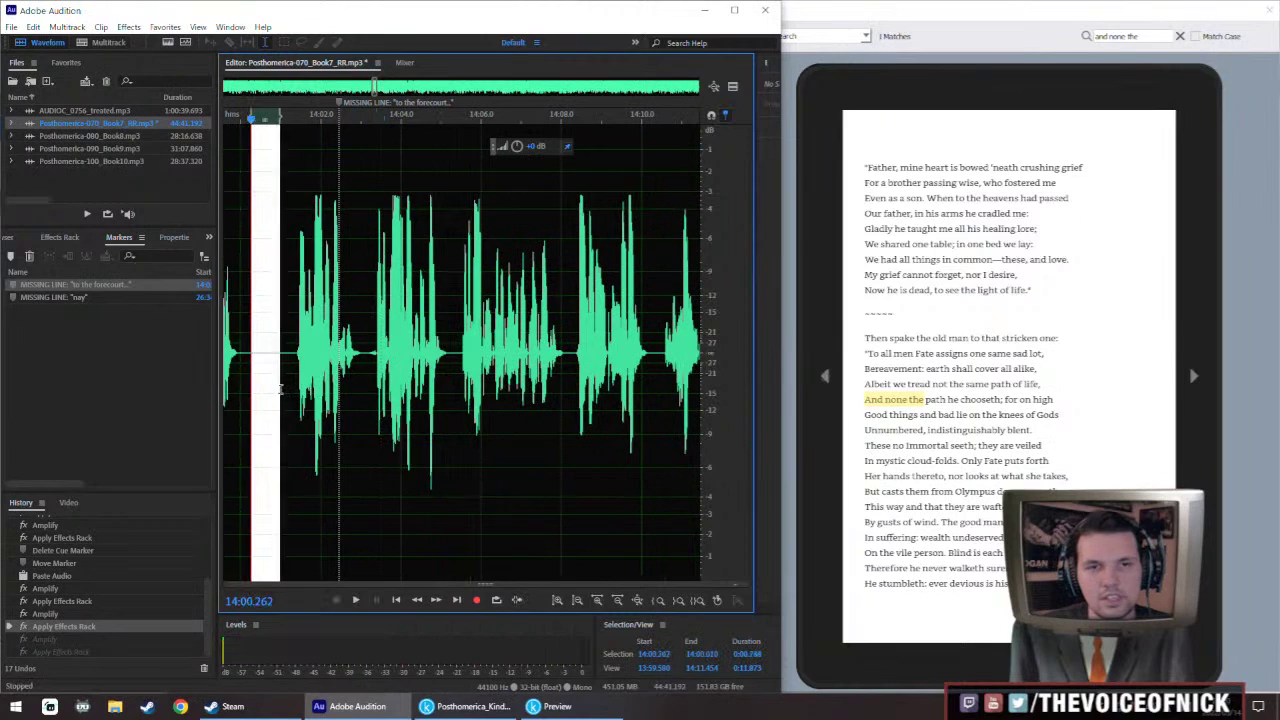
click(455, 370)
key(ctrl+v)
Play the transition into the inserted passage and delete a sliver of about 0.17 seconds from the pause before it
click(404, 366)
key(space)
scroll(408, 362, right, 2)
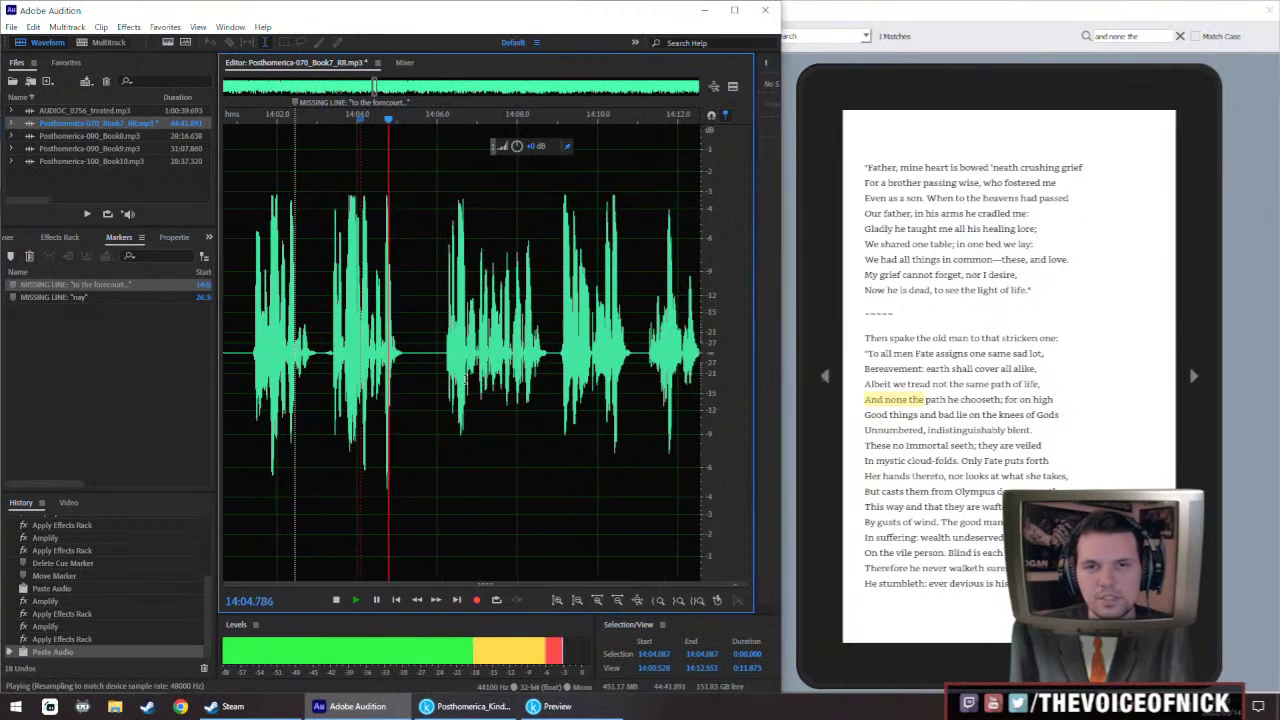
key(space)
drag(435, 371, 441, 371)
key(Delete)
Play the audio from about 14:01.9 through the end of the inserted passage to check its level and pacing
click(272, 366)
key(space)
key(ctrl+backslash)
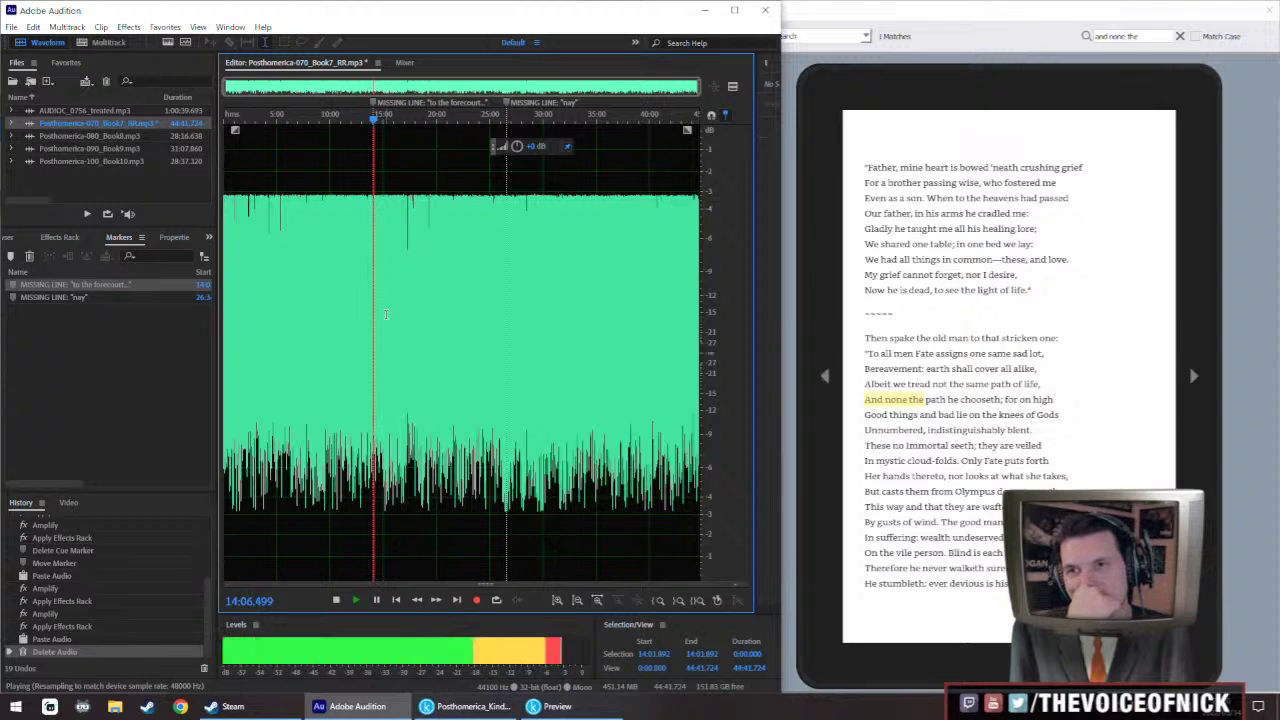
scroll(385, 314, up, 10)
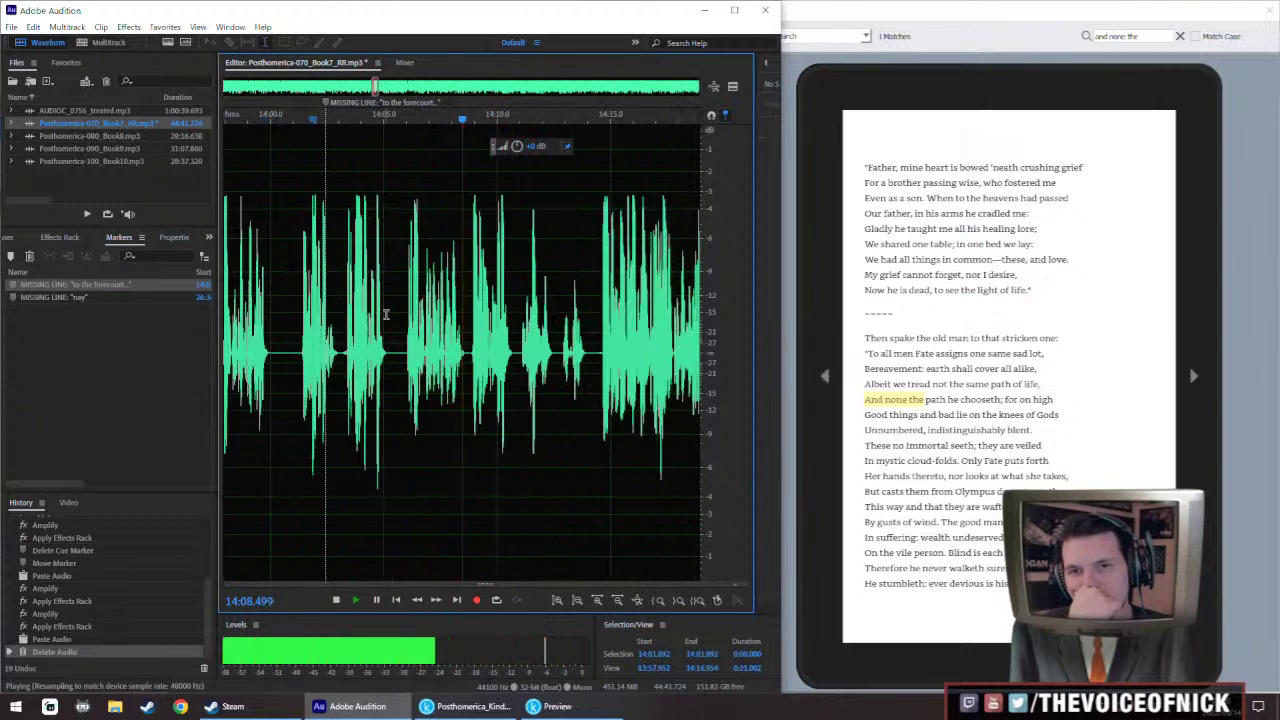
scroll(385, 314, up, 4)
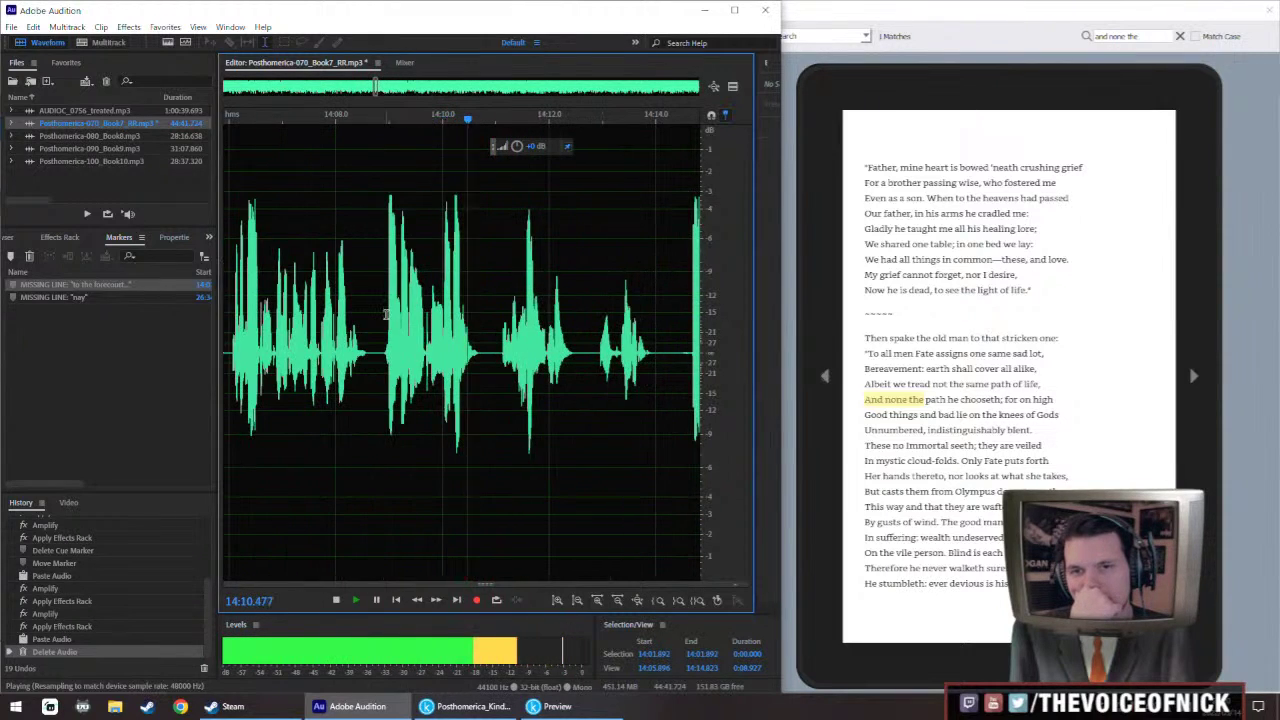
scroll(385, 314, up, 1)
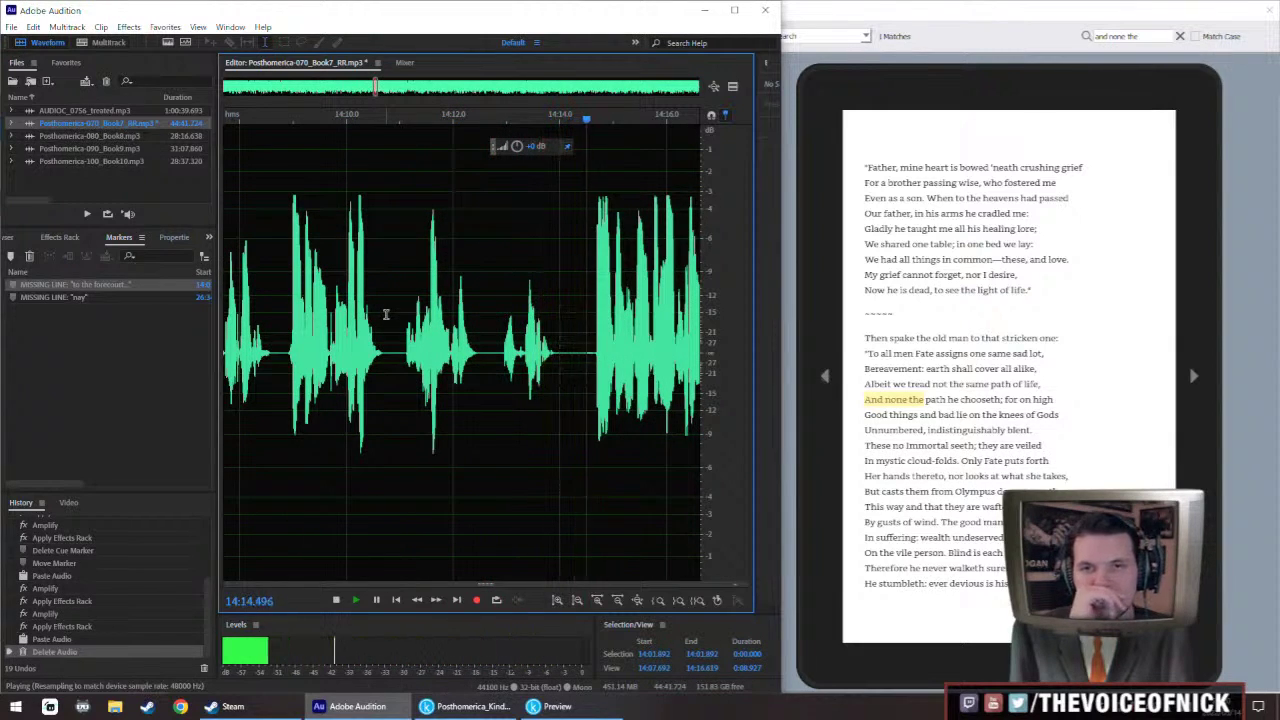
key(space)
click(386, 420)
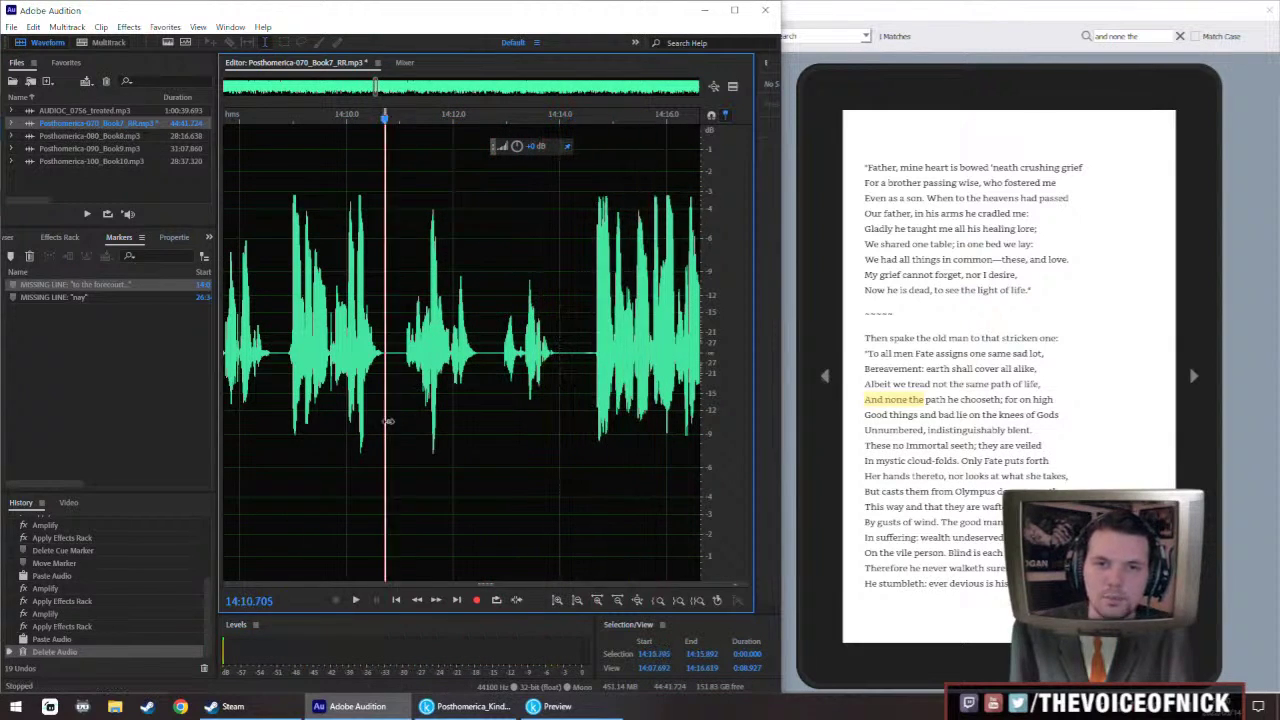
Paste the copied silence after the inserted passage, trim about 0.3 seconds from it, and play the transition
click(557, 377)
key(ctrl+v)
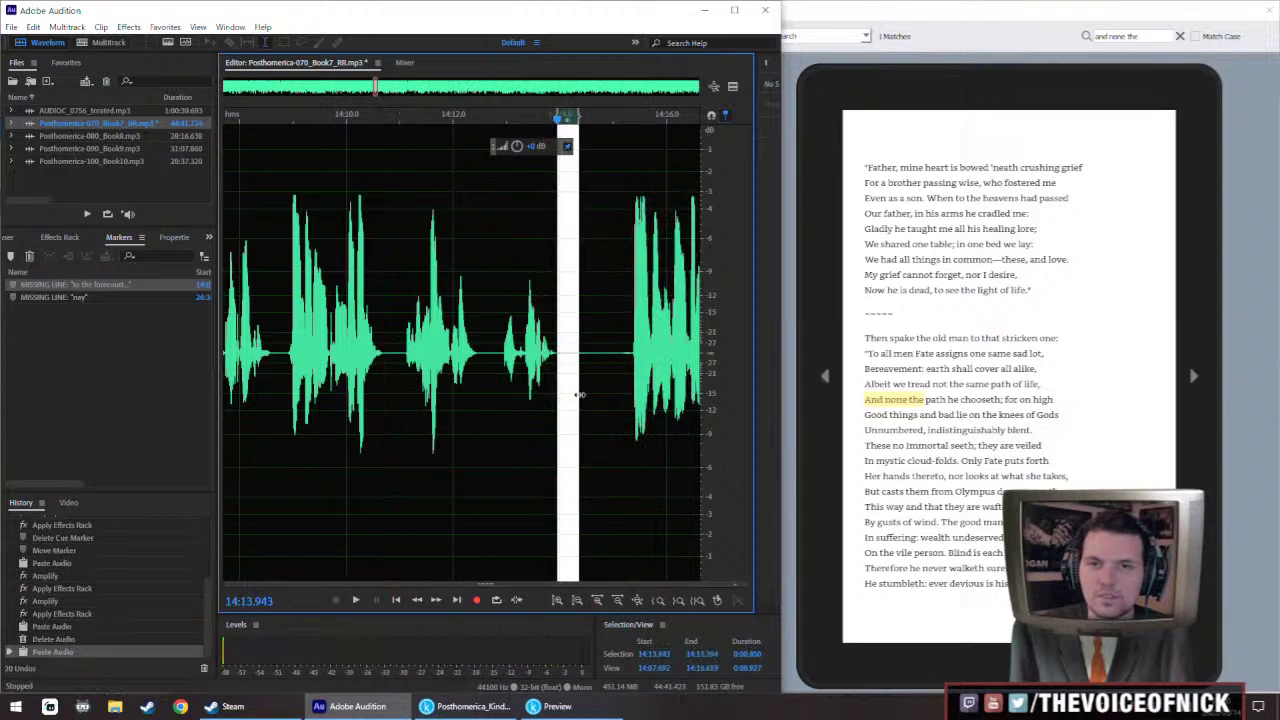
key(Delete)
click(504, 342)
key(space)
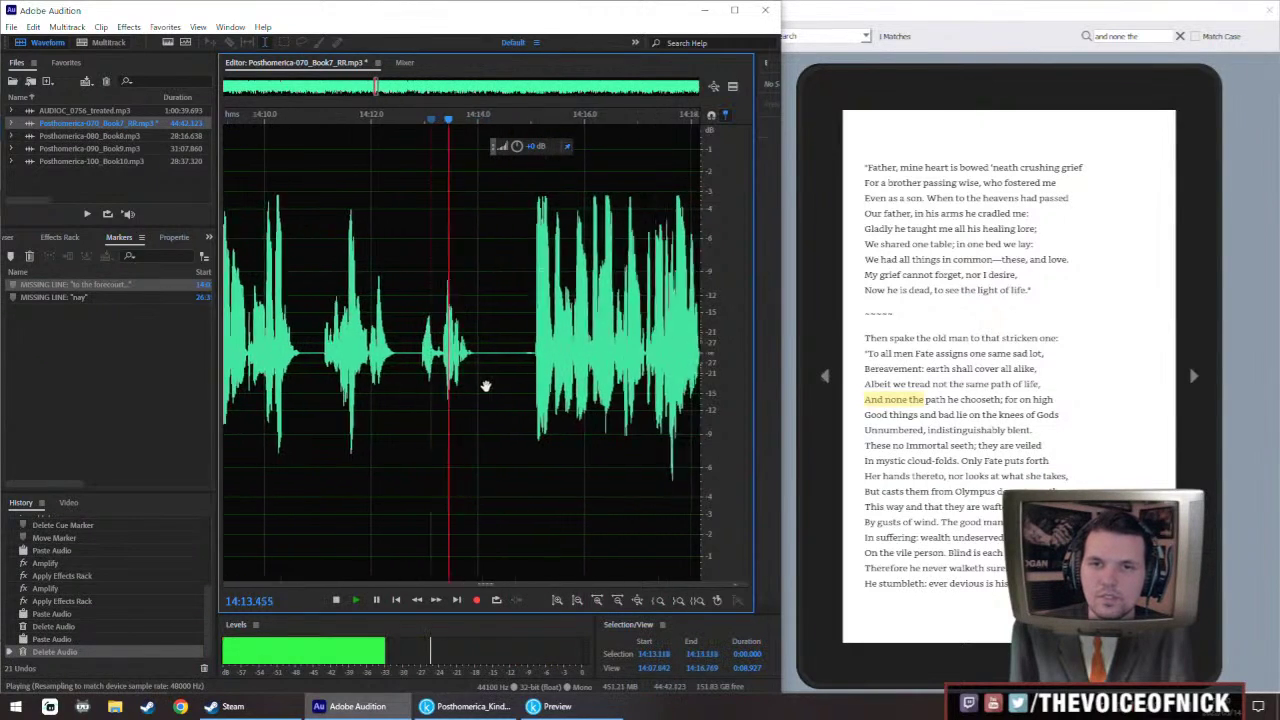
scroll(506, 371, down, 3)
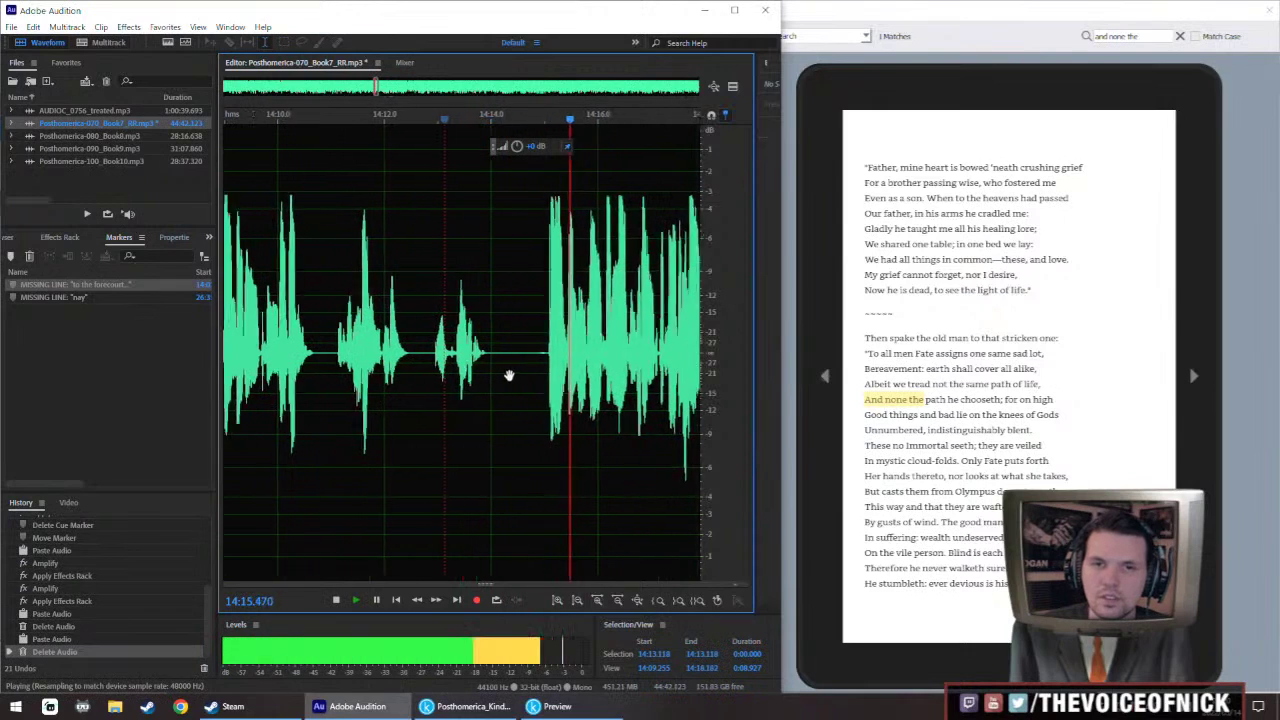
key(space)
Amplify the inserted passage's last two phrases, about 14:11 to 14:14, with the effects rack applied, and play the result
drag(506, 371, 435, 378)
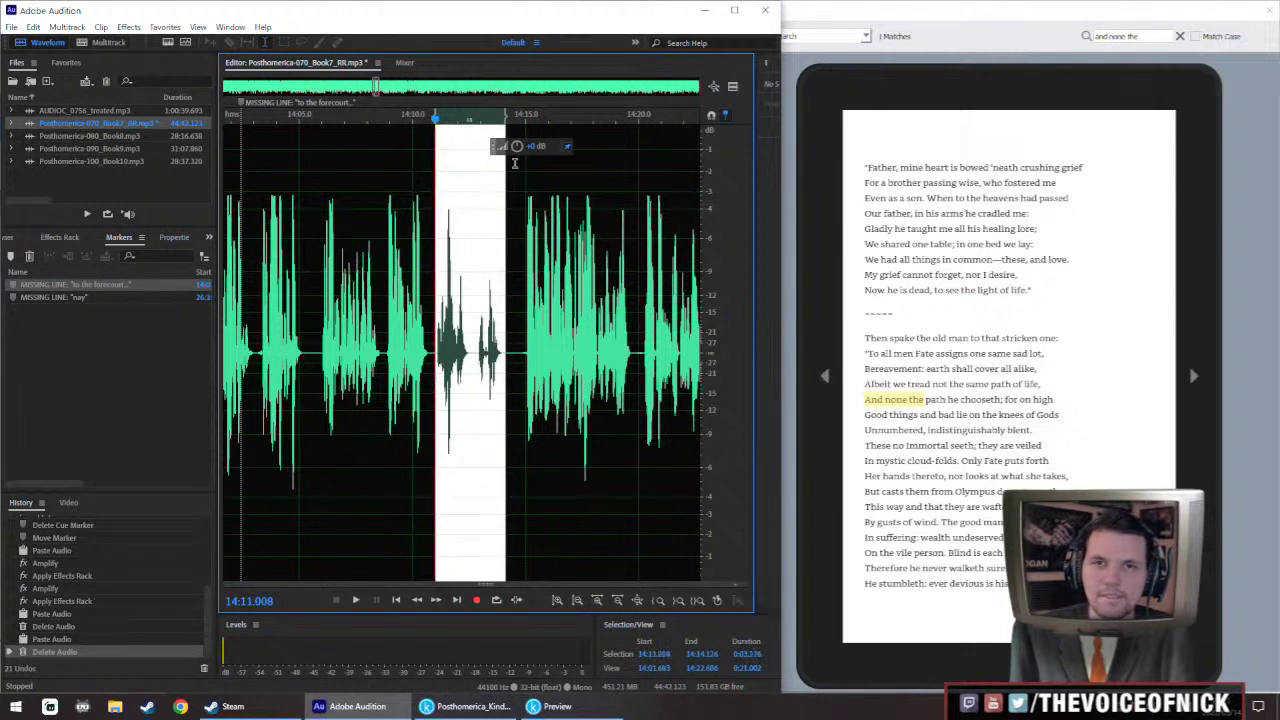
drag(520, 146, 521, 146)
click(259, 300)
key(space)
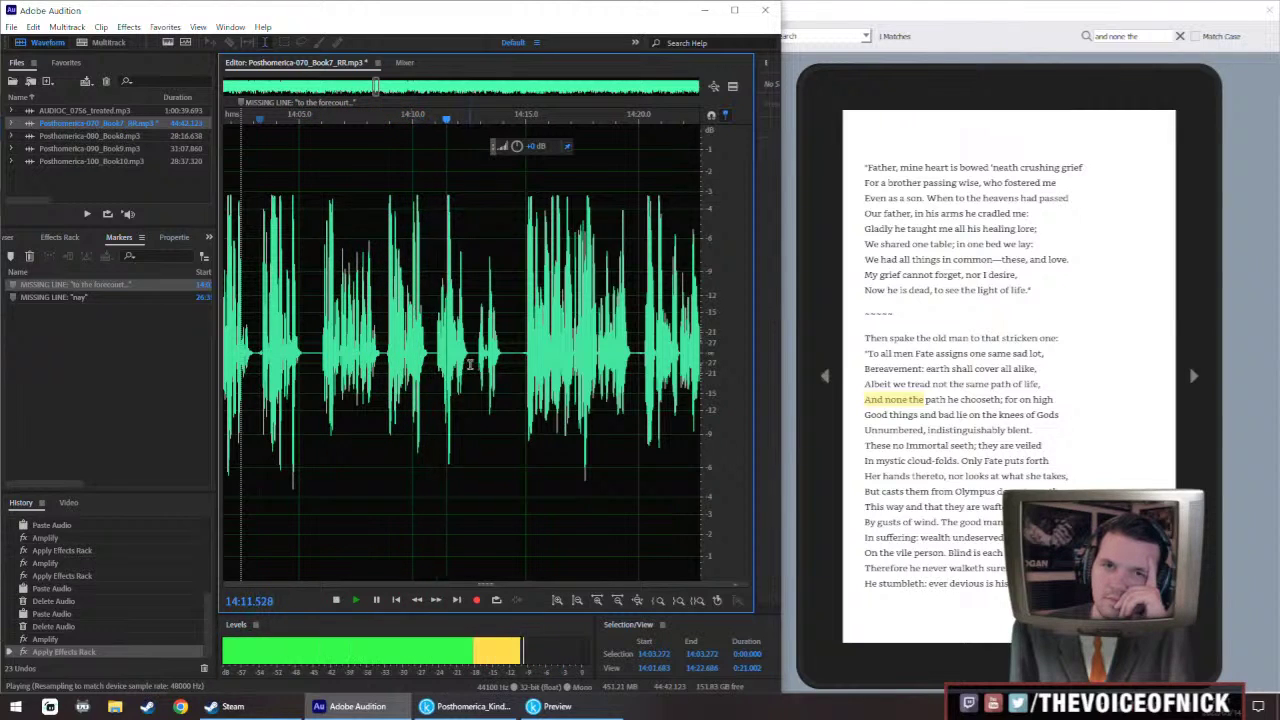
scroll(470, 356, up, 2)
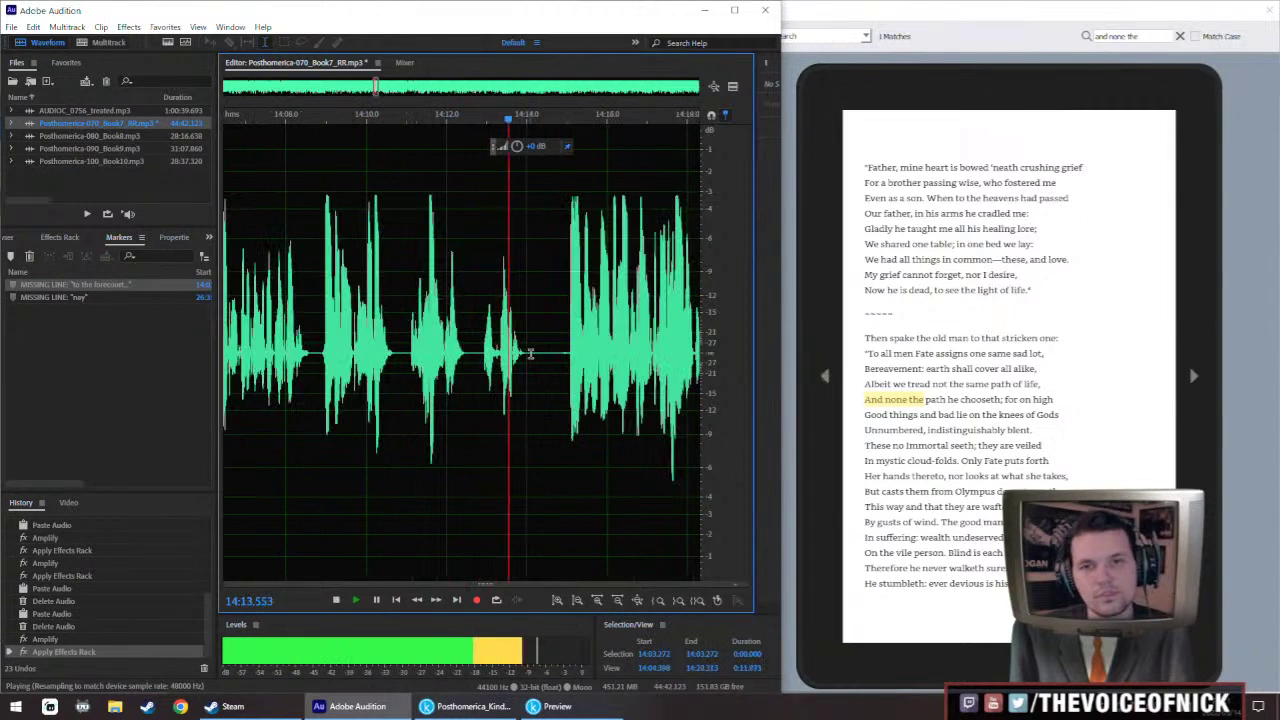
key(space)
Amplify only the inserted passage's final phrase, about 14:12.9 to 14:14, and apply the effects rack to it
drag(527, 354, 481, 361)
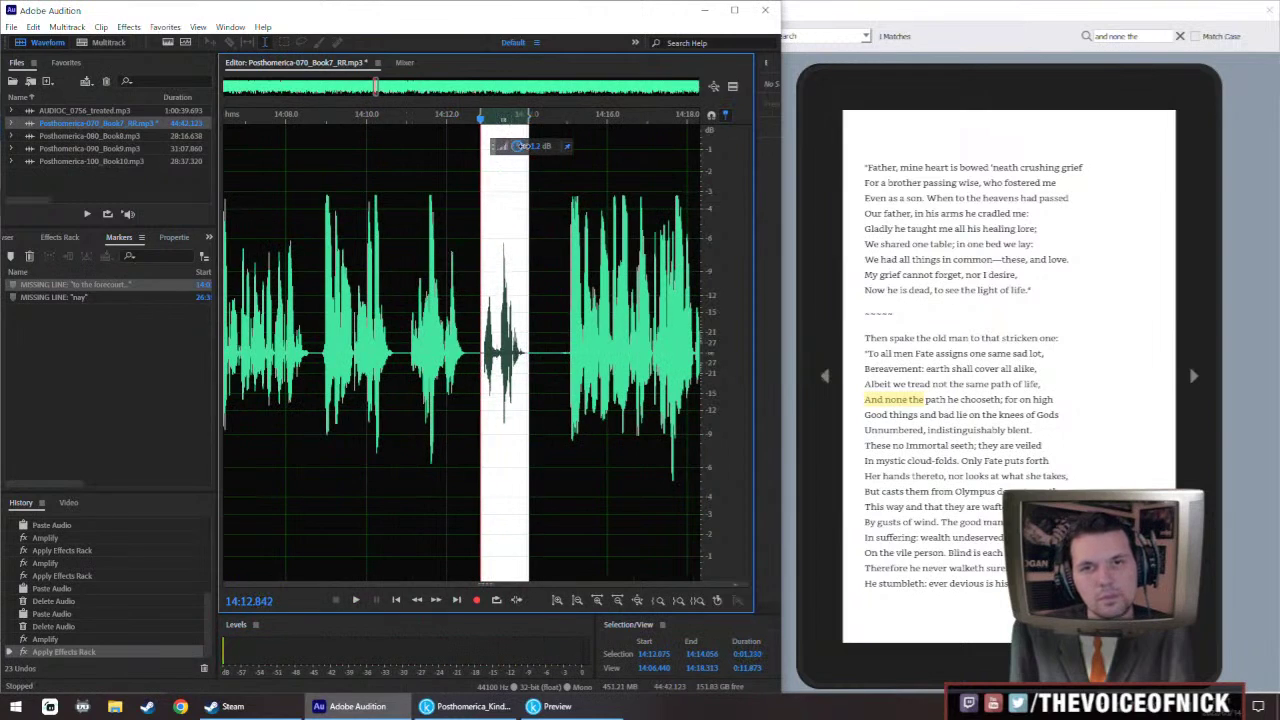
click(389, 286)
key(space)
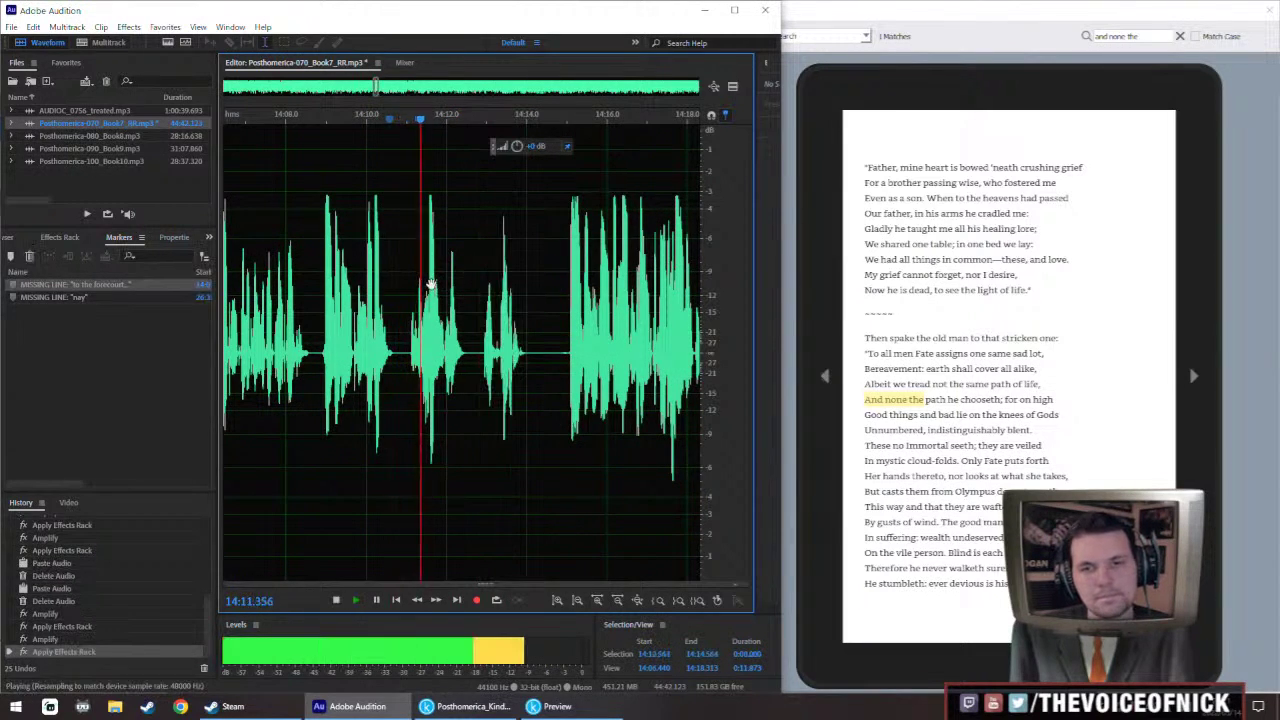
key(space)
Amplify the second-to-last phrase, 14:11.079 to 14:12.559, by 1.2 dB and apply the effects rack
drag(468, 360, 411, 380)
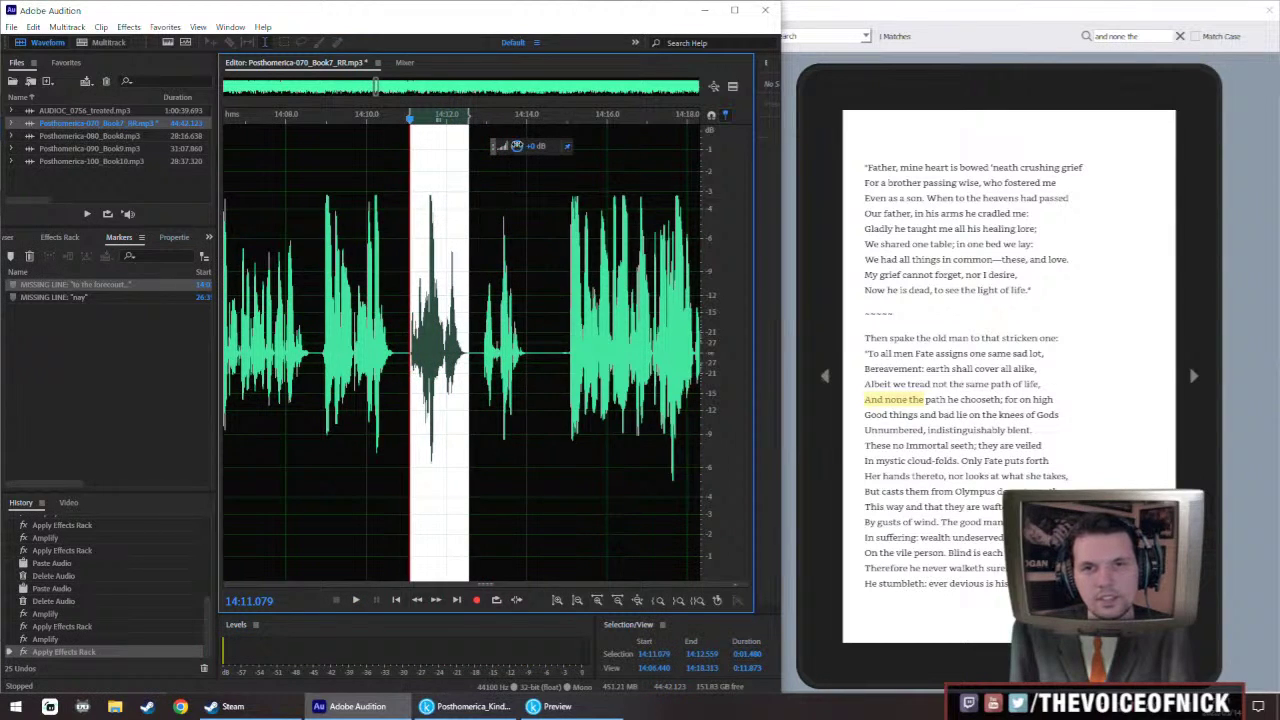
drag(518, 146, 518, 146)
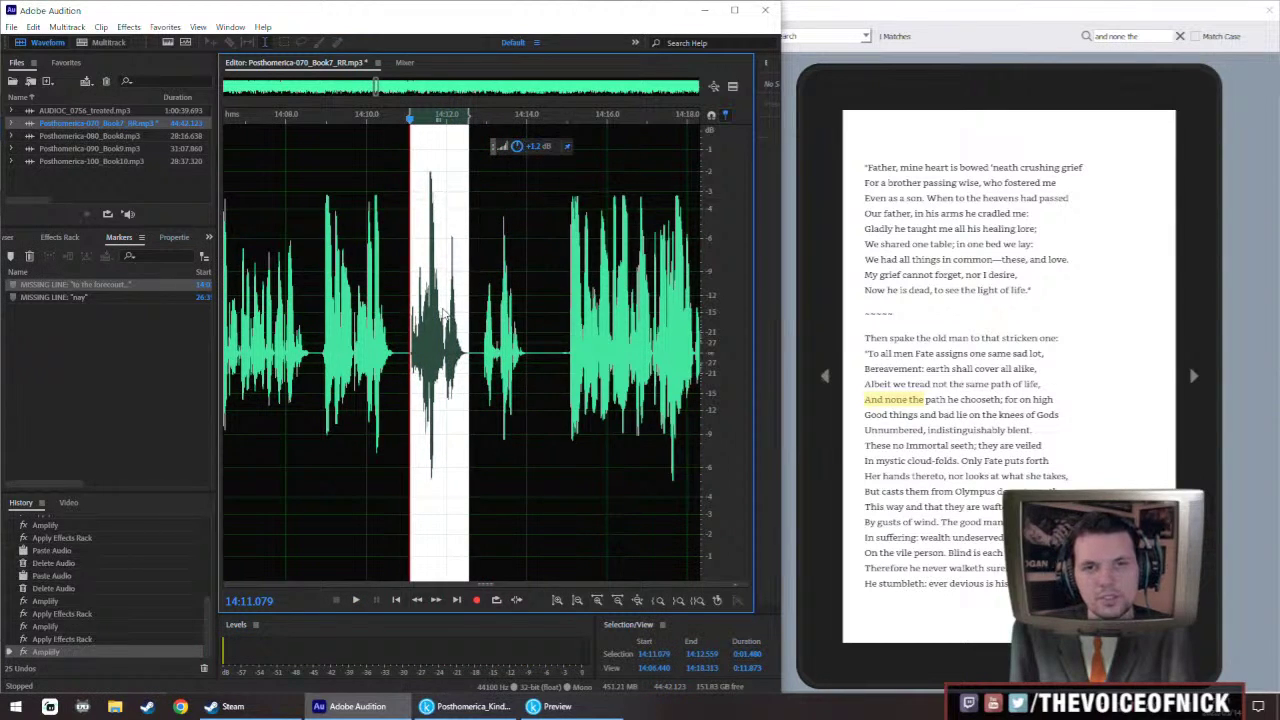
scroll(311, 213, down, 3)
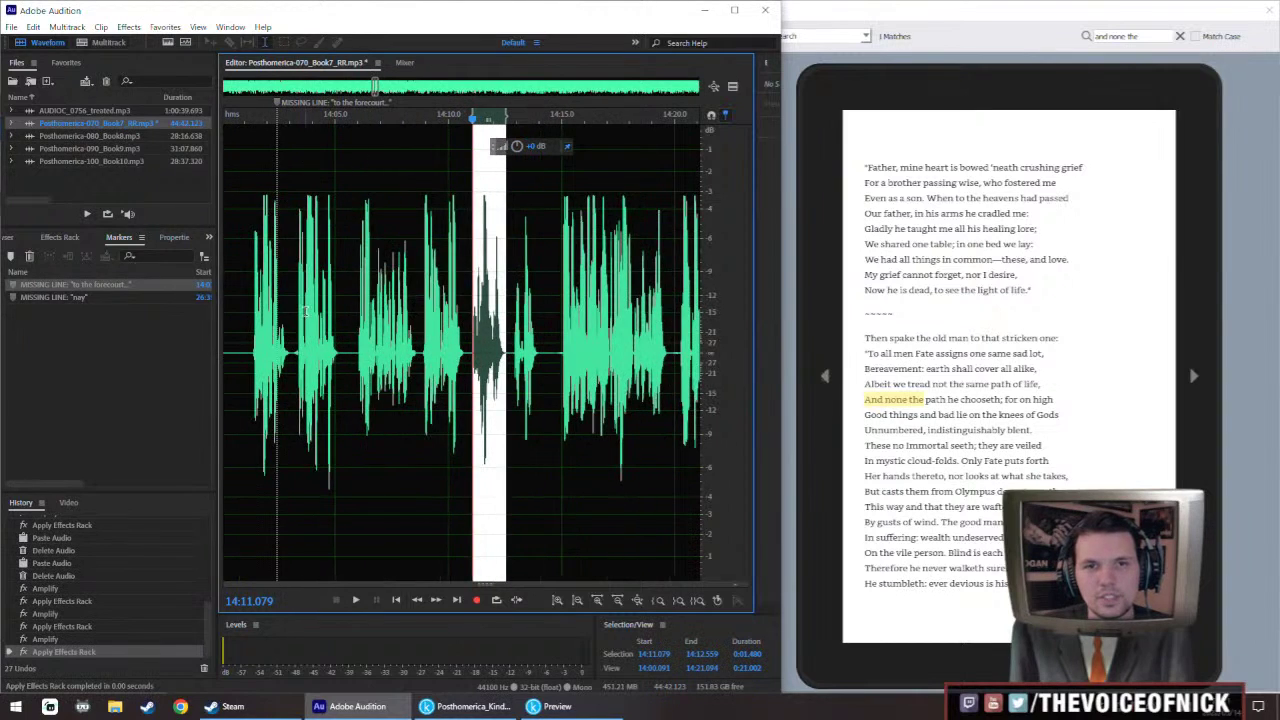
Play the edited section from 14:03.150 to check how the inserted passage blends with the surrounding narration
click(305, 314)
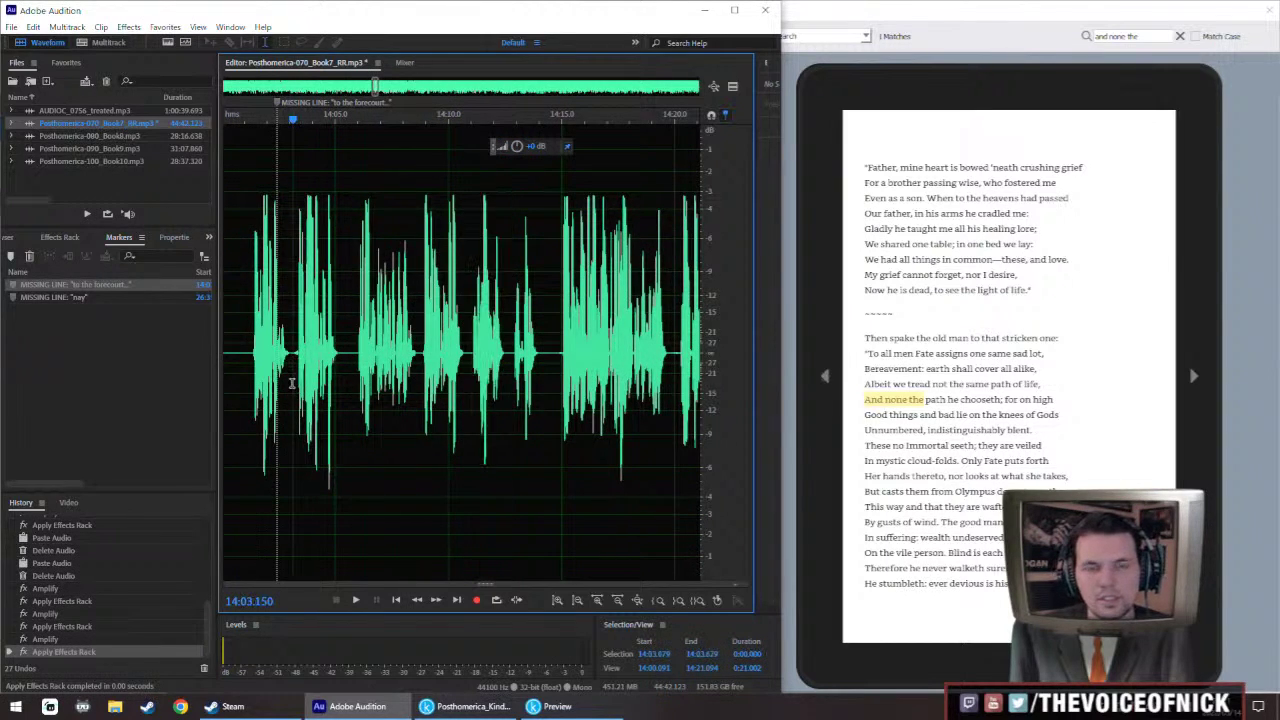
scroll(295, 378, up, 2)
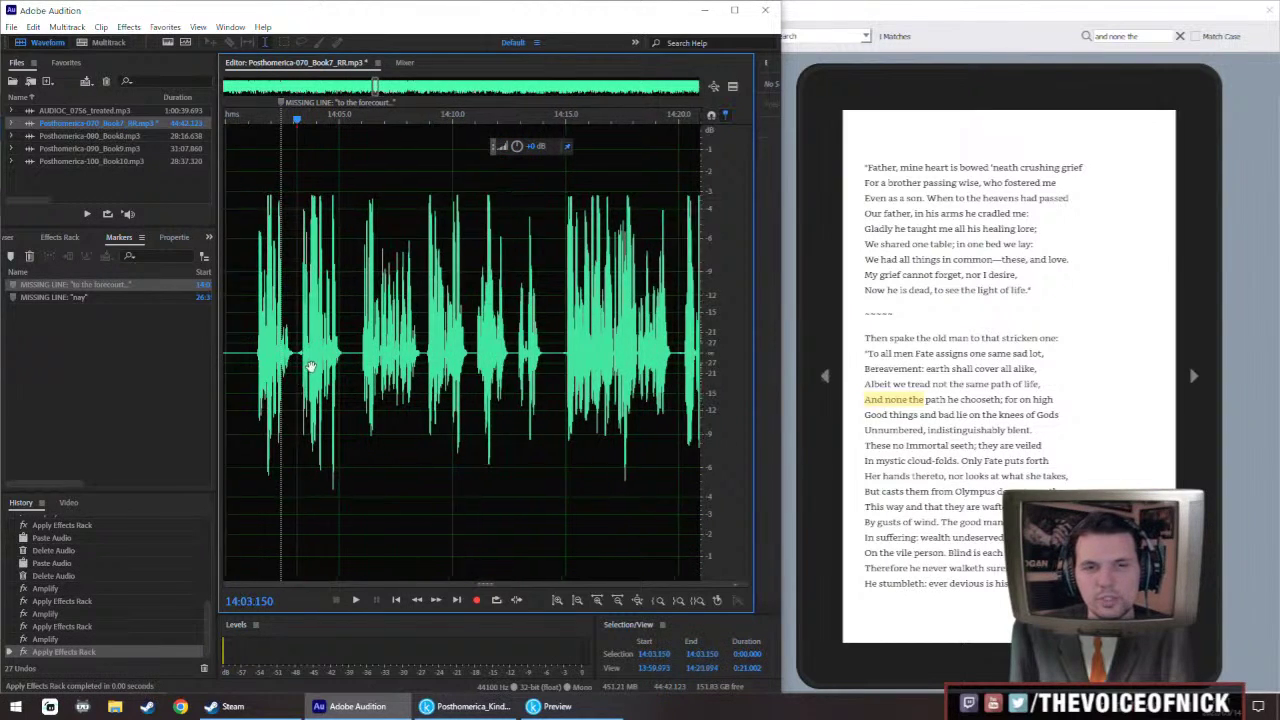
key(space)
scroll(360, 385, down, 2)
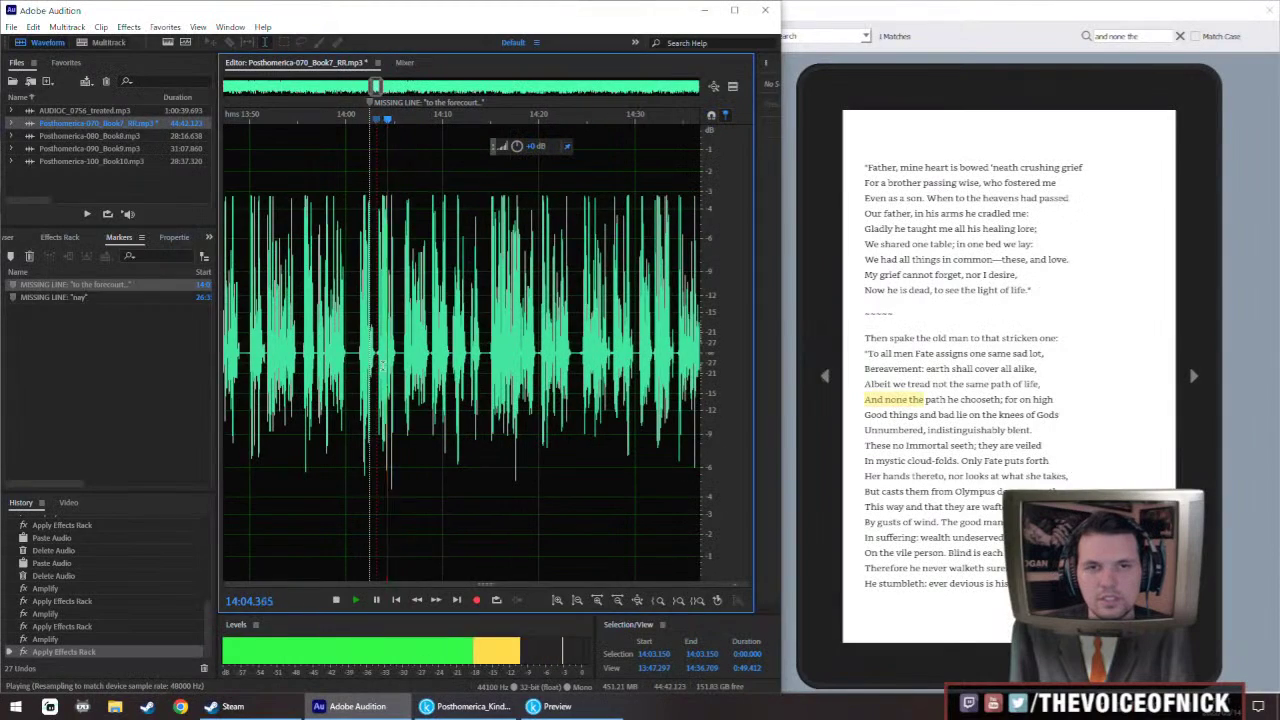
key(space)
key(space)
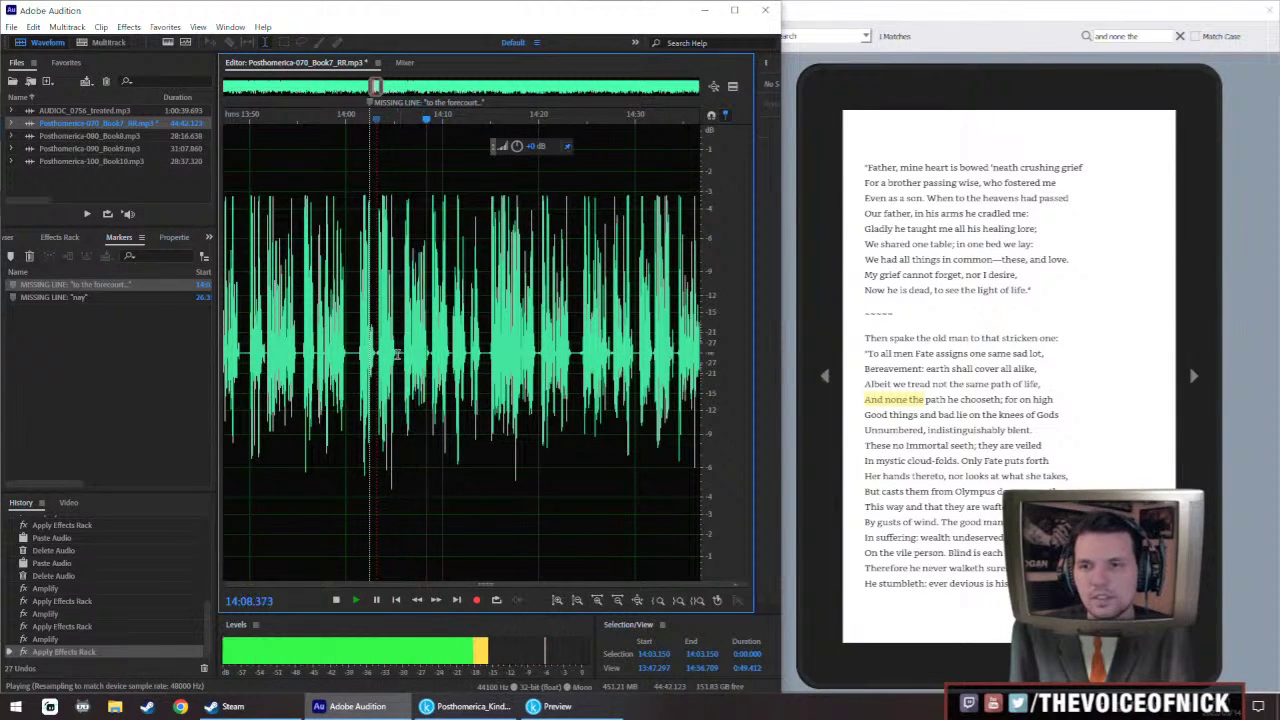
Switch to the Kindle Previewer window and search the book text for "forecourt"
double_click(1144, 36)
key(ctrl+a)
text(forecourts)
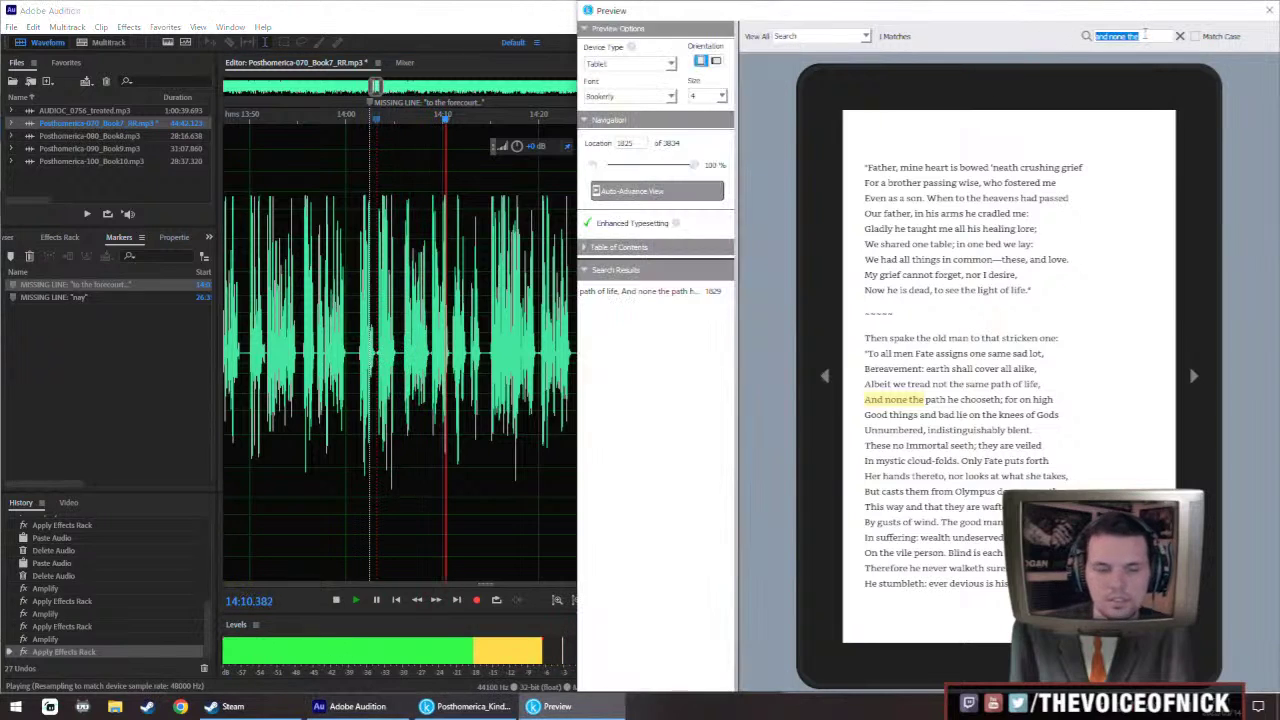
key(Return)
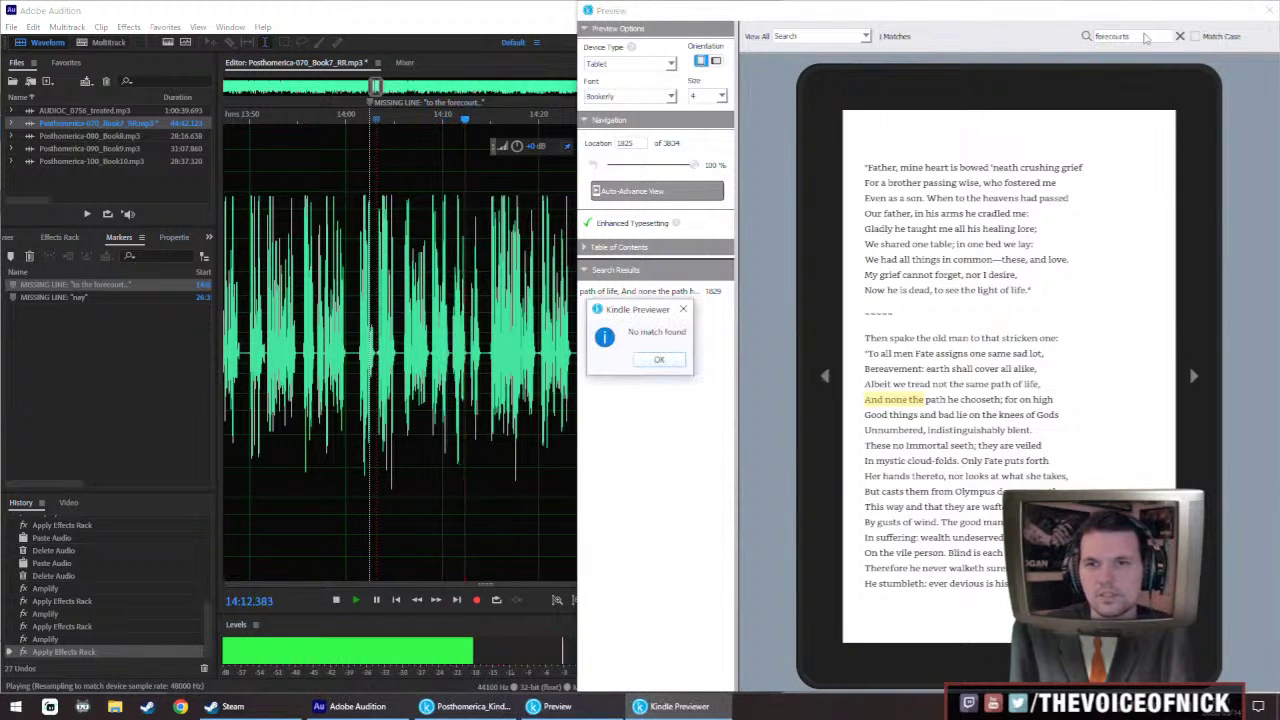
key(BackSpace)
key(Return)
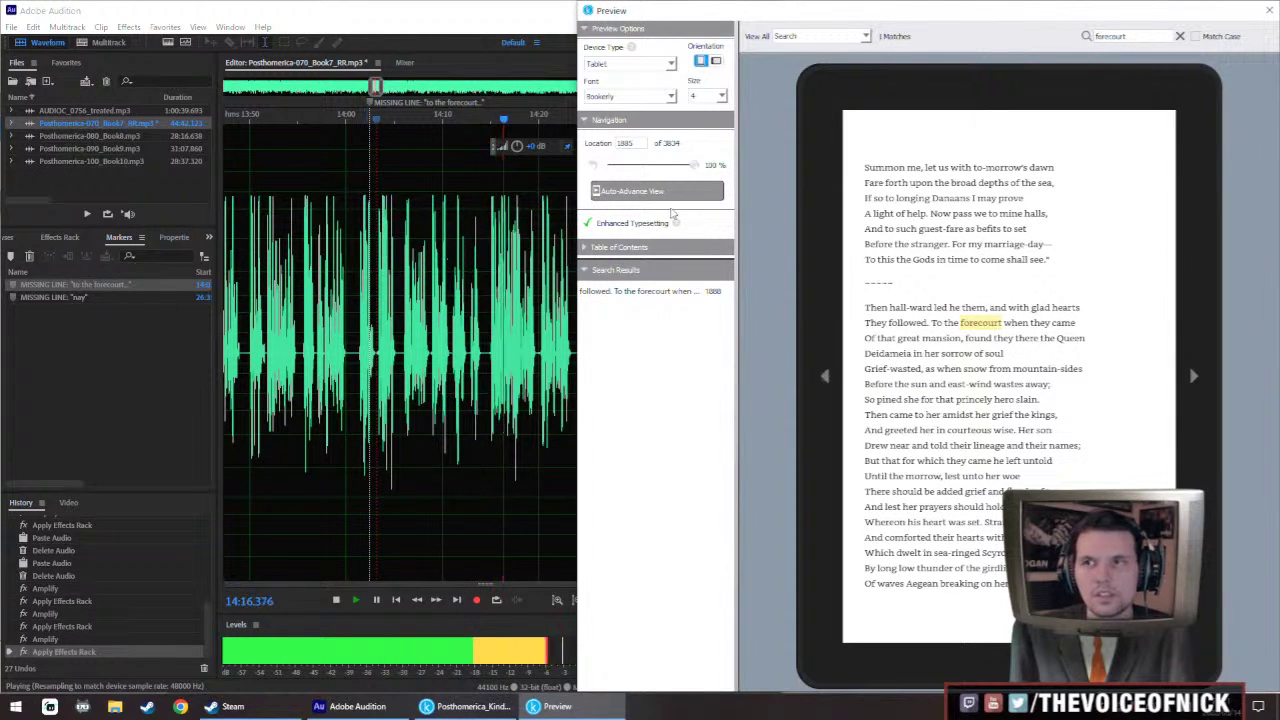
Switch back to Adobe Audition and play the narration from about 13:49 to check the inserted passage against the book text around "forecourt"
click(450, 240)
click(243, 264)
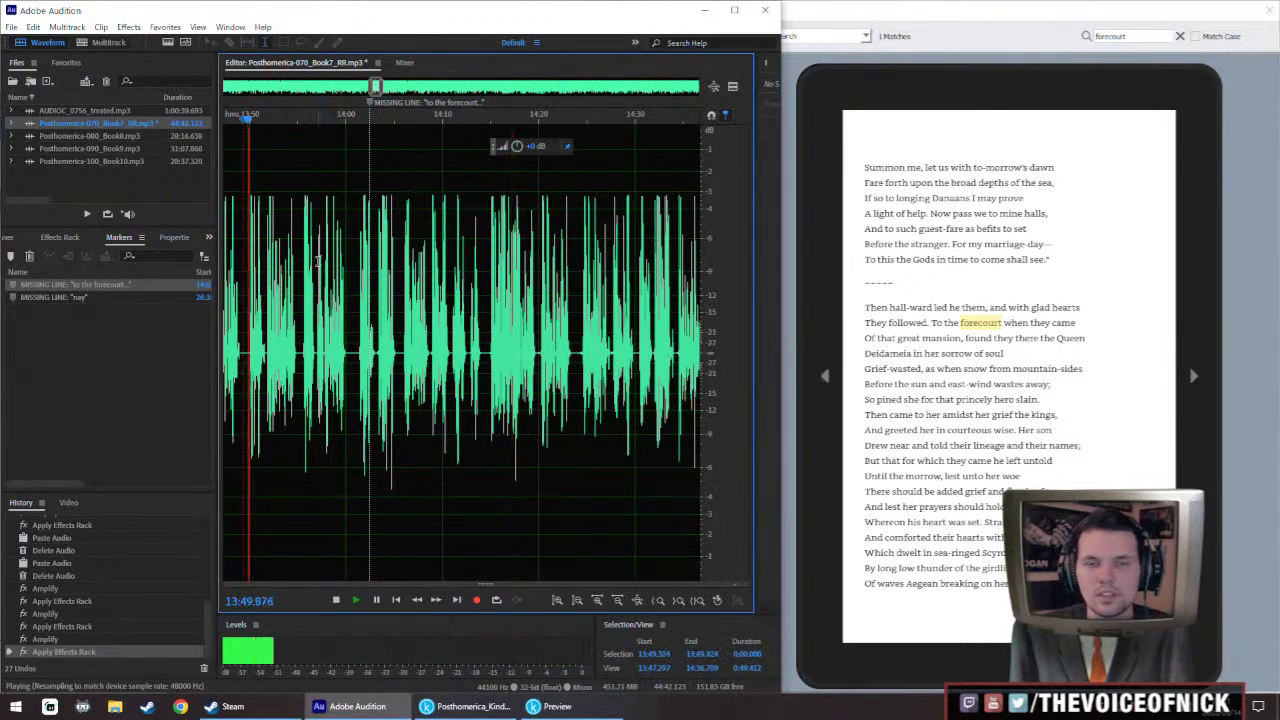
scroll(317, 261, down, 3)
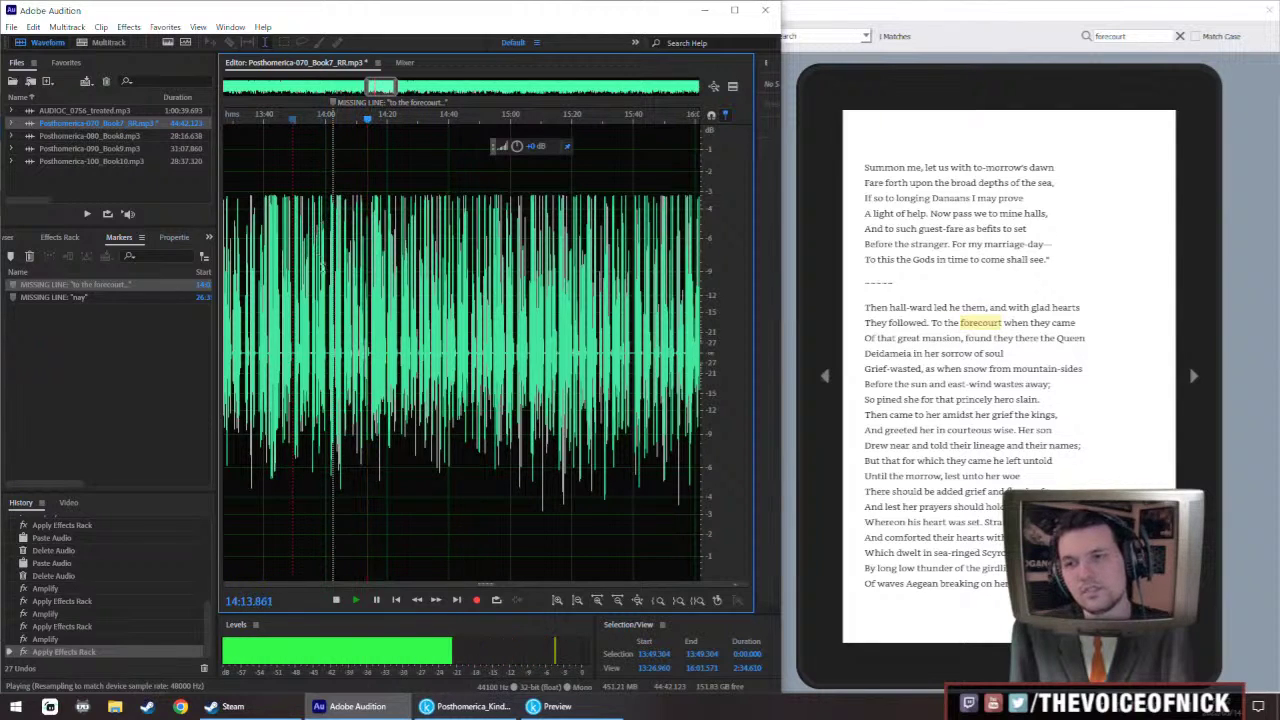
key(space)
click(1045, 341)
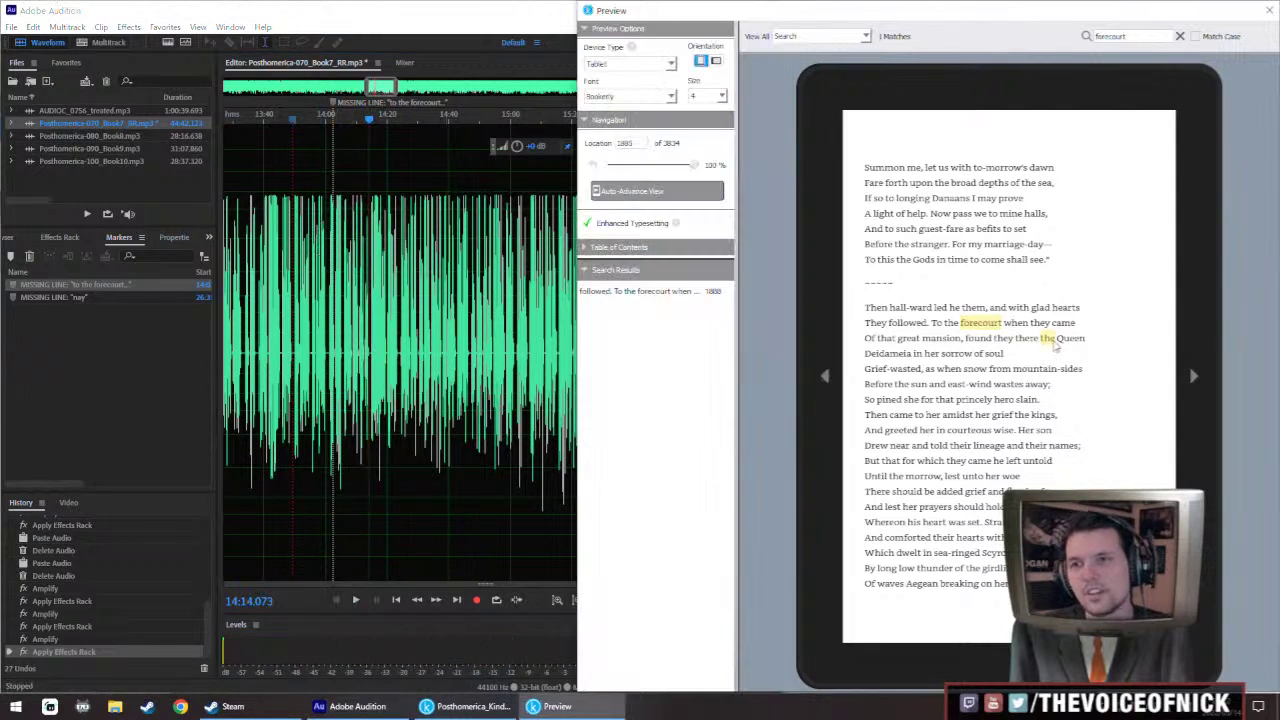
Delete the "MISSING LINE: to the forecourt" marker from the Book 7 narration
click(393, 66)
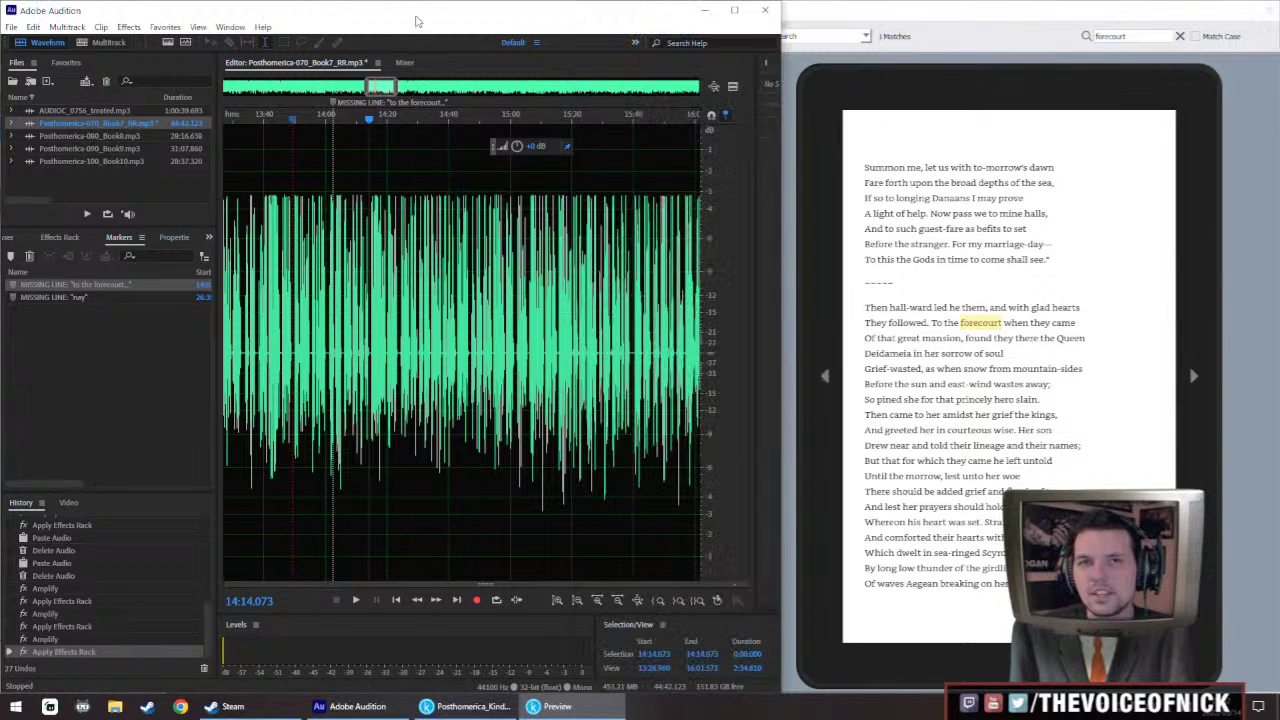
scroll(331, 237, up, 3)
right_click(284, 103)
click(300, 109)
scroll(446, 372, up, 2)
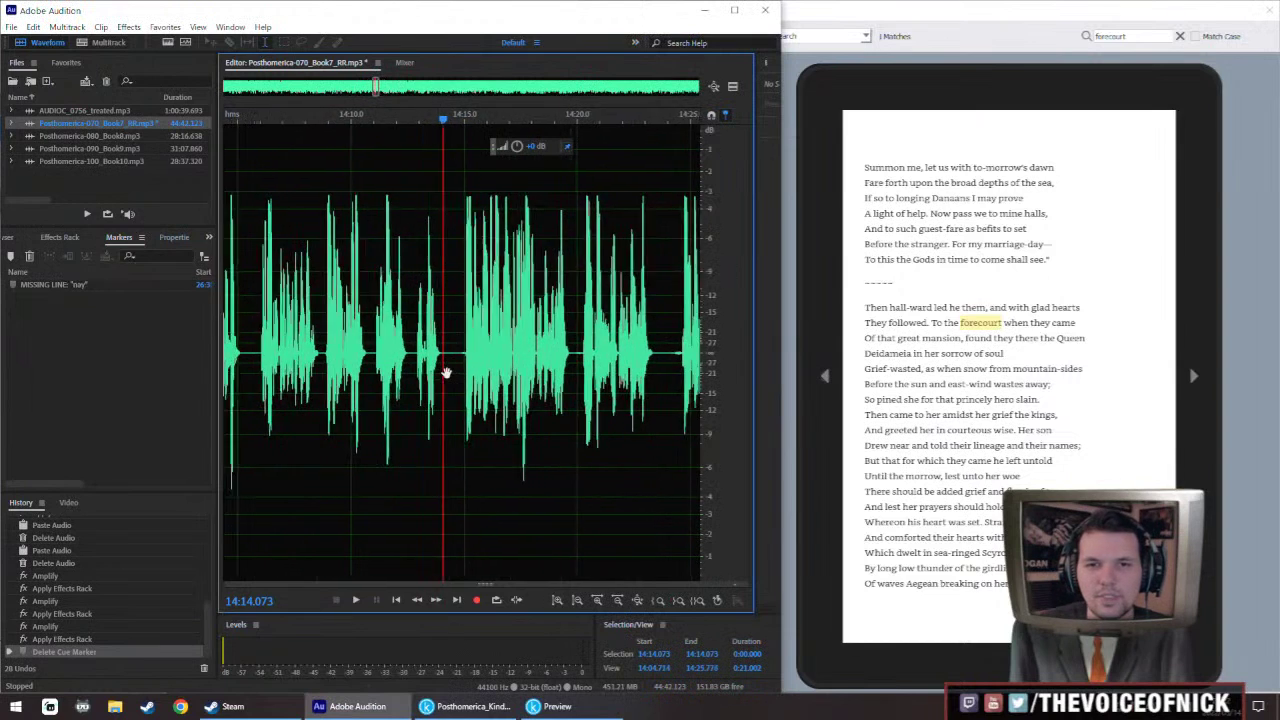
Play the narration just before the "MISSING LINE: nay" marker from about 26:33, and save the Book 7 file
scroll(447, 357, down, 10)
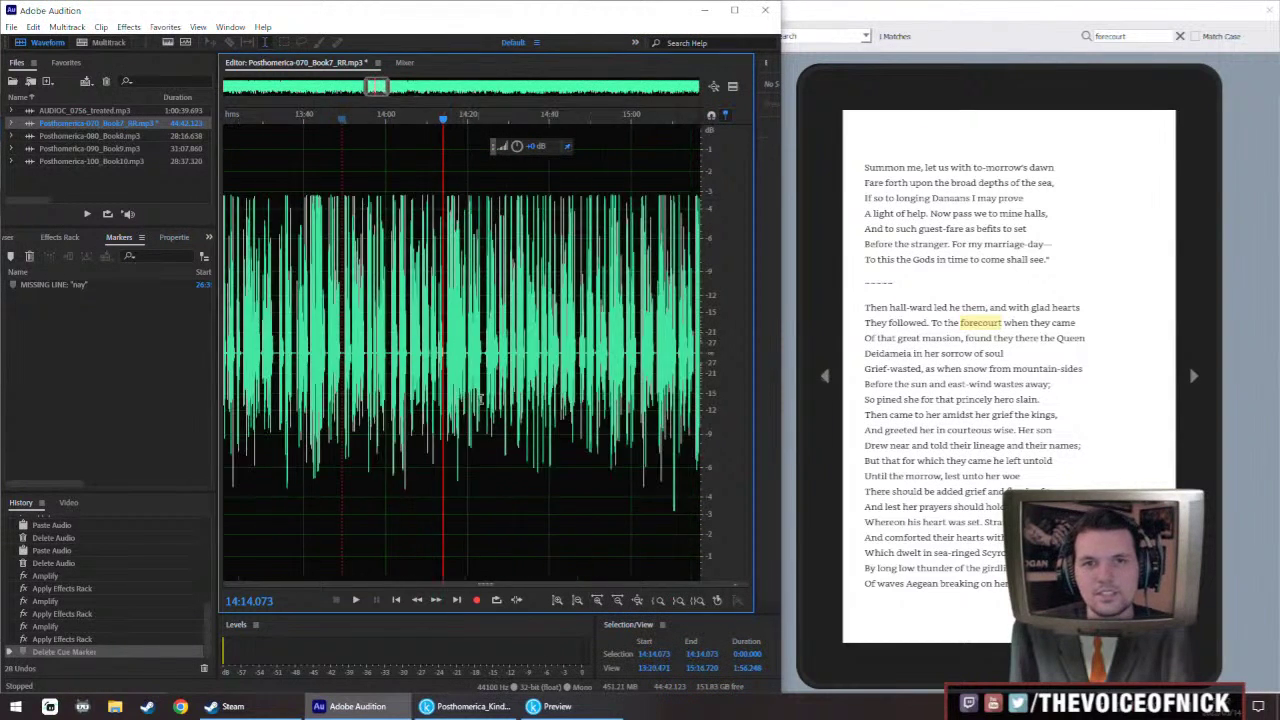
scroll(493, 295, up, 9)
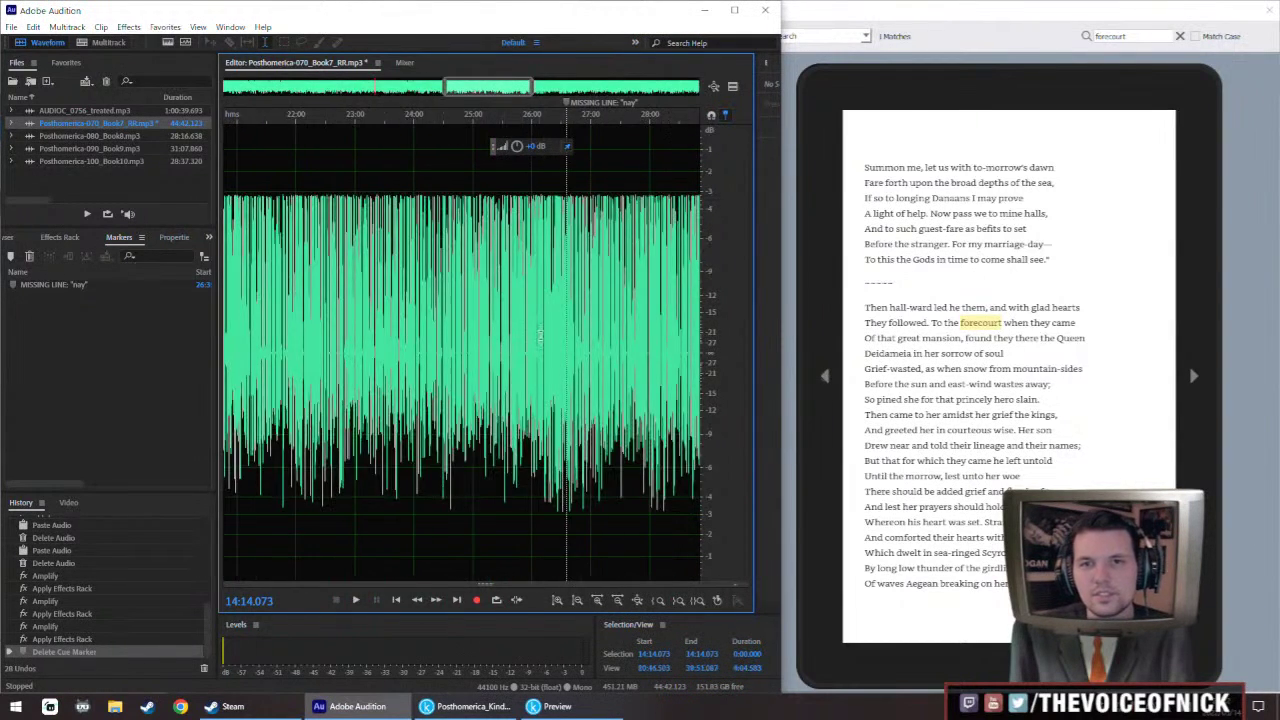
scroll(607, 327, up, 4)
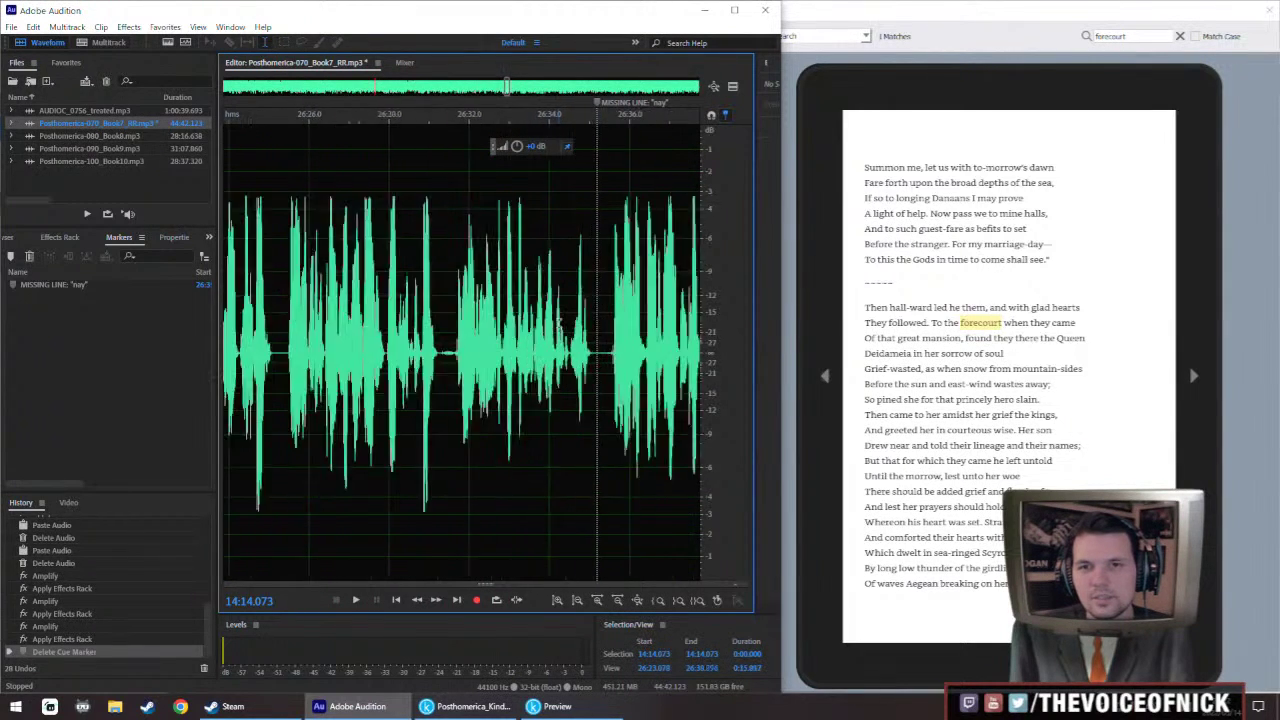
click(461, 300)
key(space)
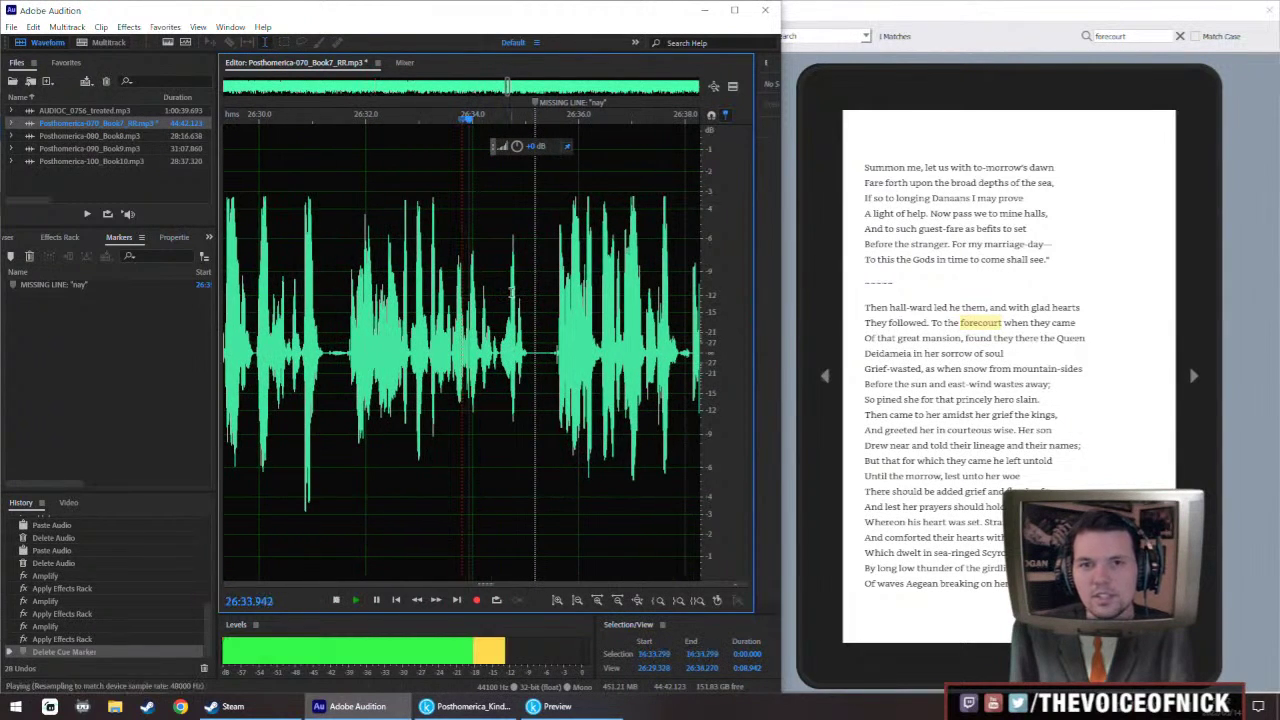
key(space)
click(348, 352)
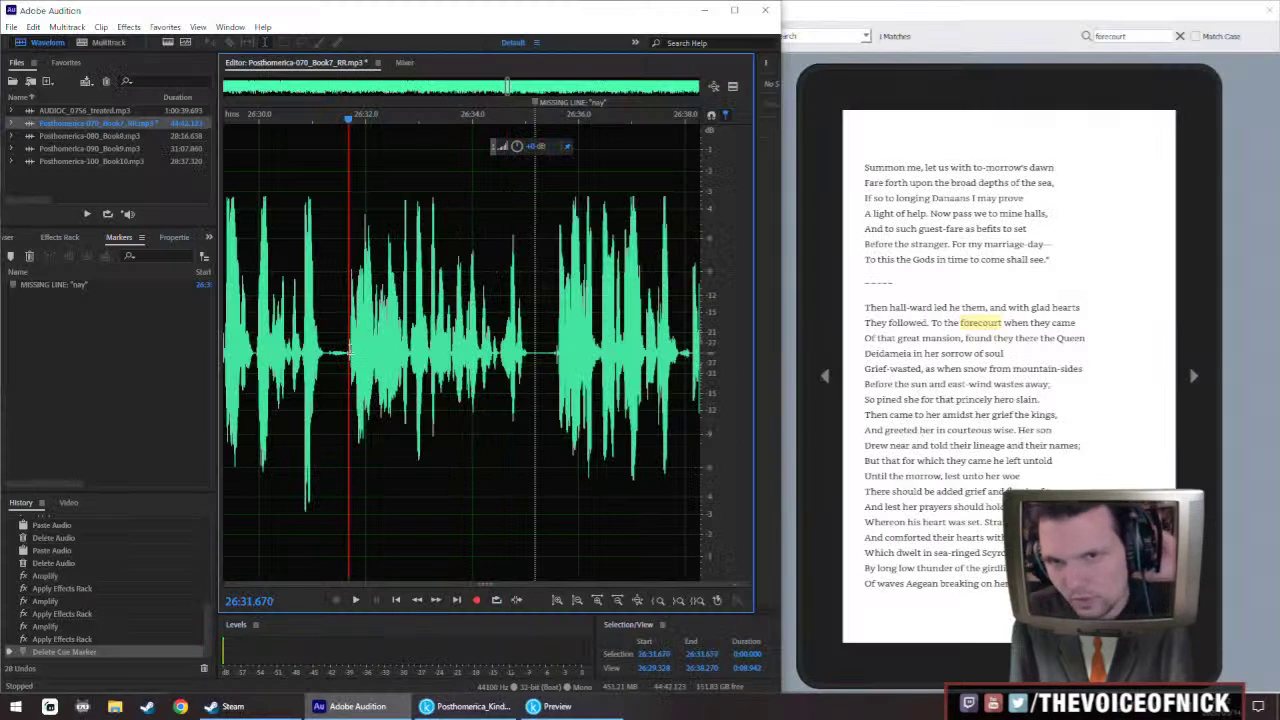
key(ctrl+s)
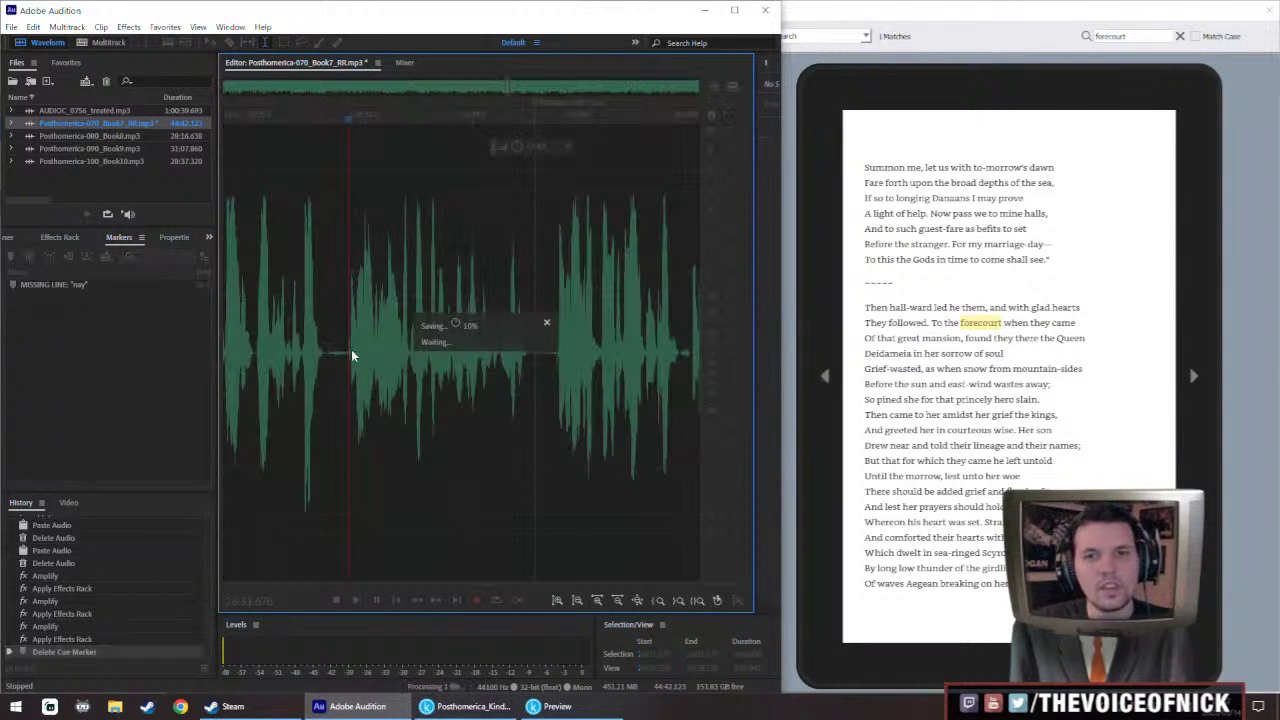
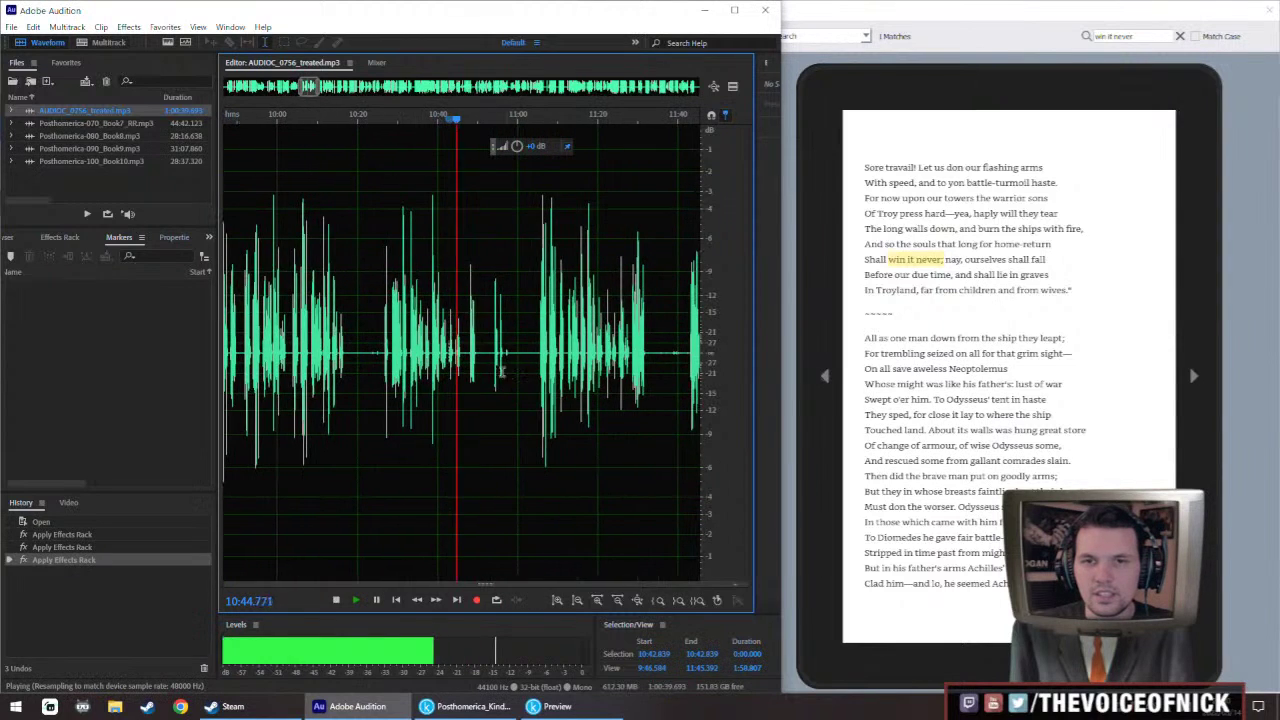
Listen through AUDIOC_0756_treated.mp3 from about 11:19 and around 12:00 to locate the recorded take of the missing "nay" line
click(540, 352)
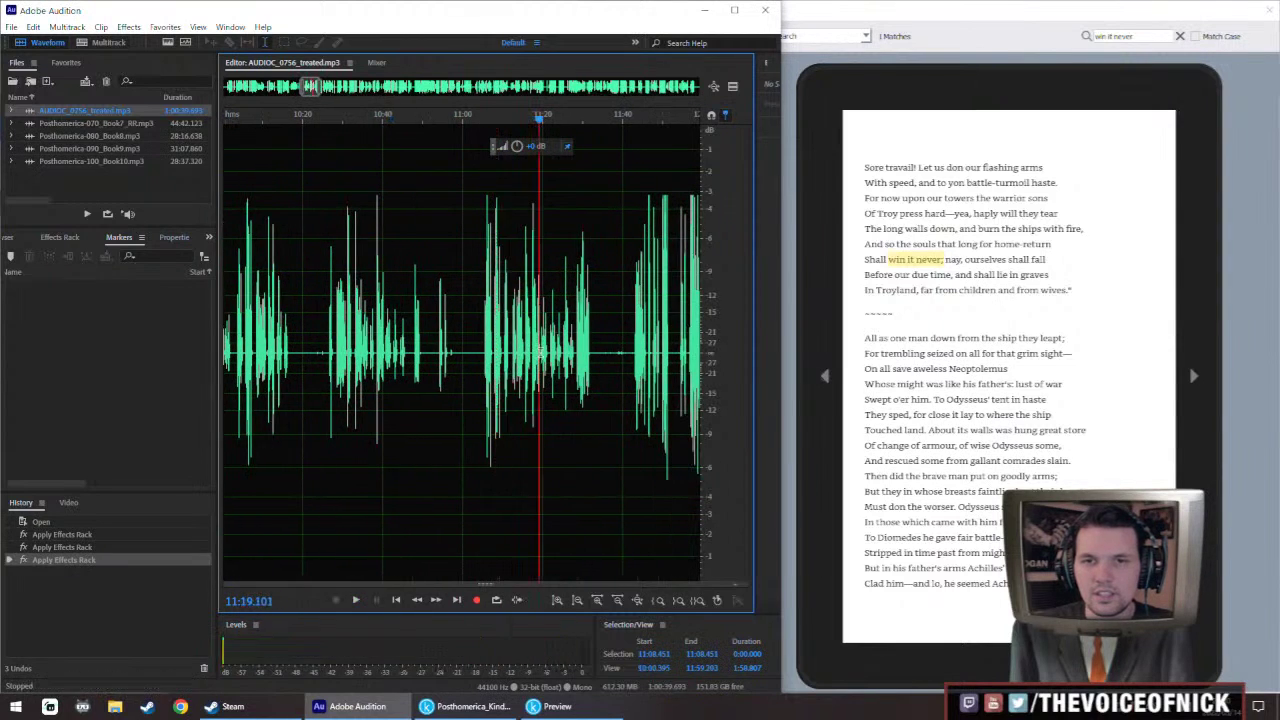
key(space)
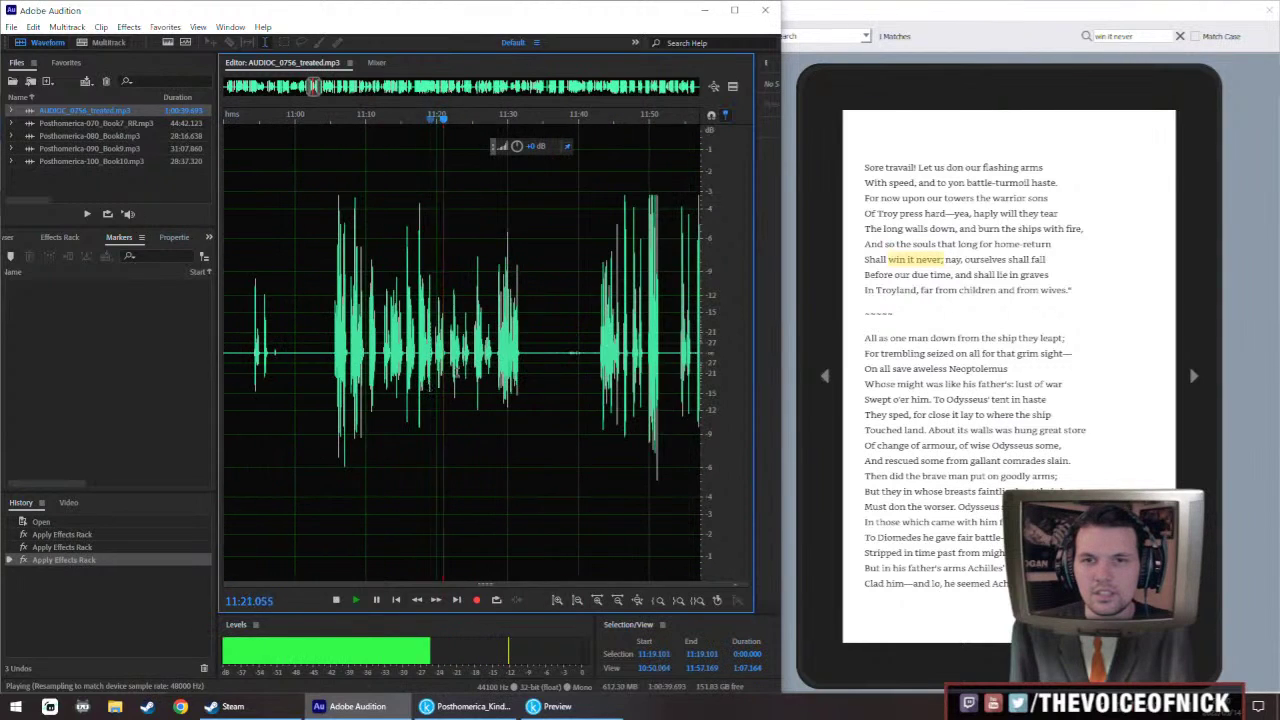
click(616, 373)
key(space)
scroll(550, 373, up, 2)
scroll(550, 373, down, 2)
click(517, 353)
scroll(517, 353, up, 3)
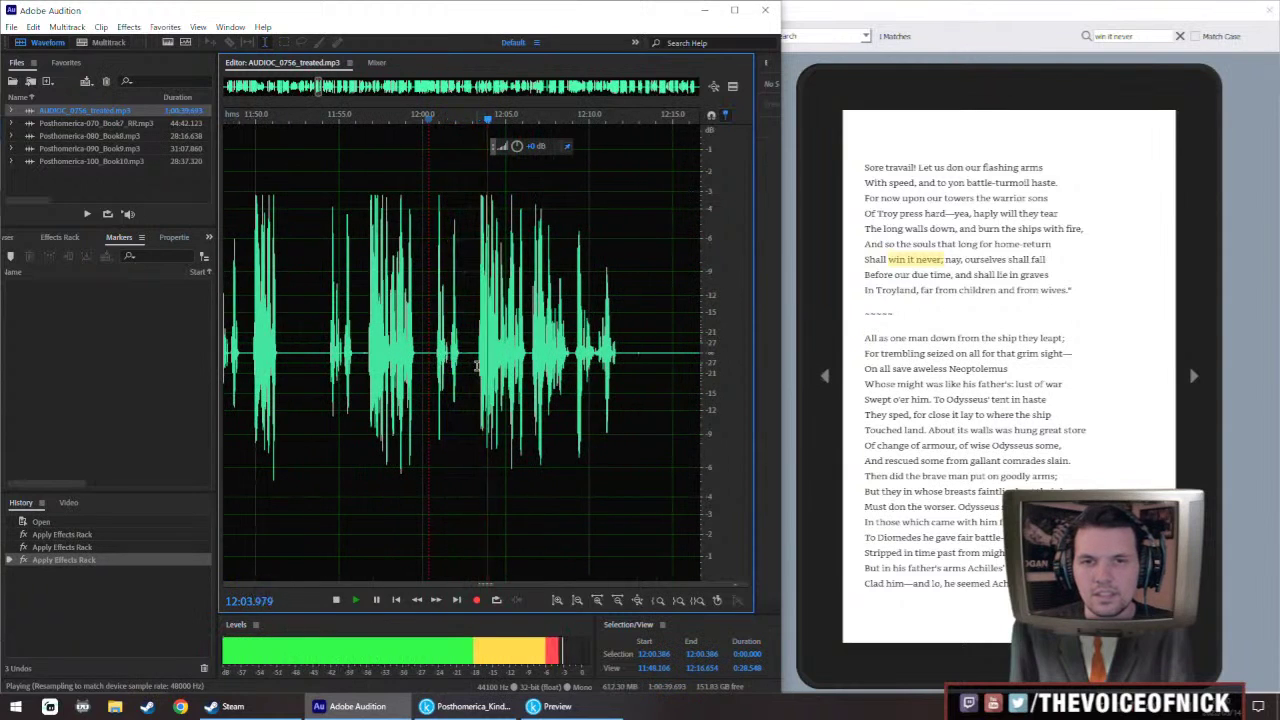
scroll(483, 370, up, 2)
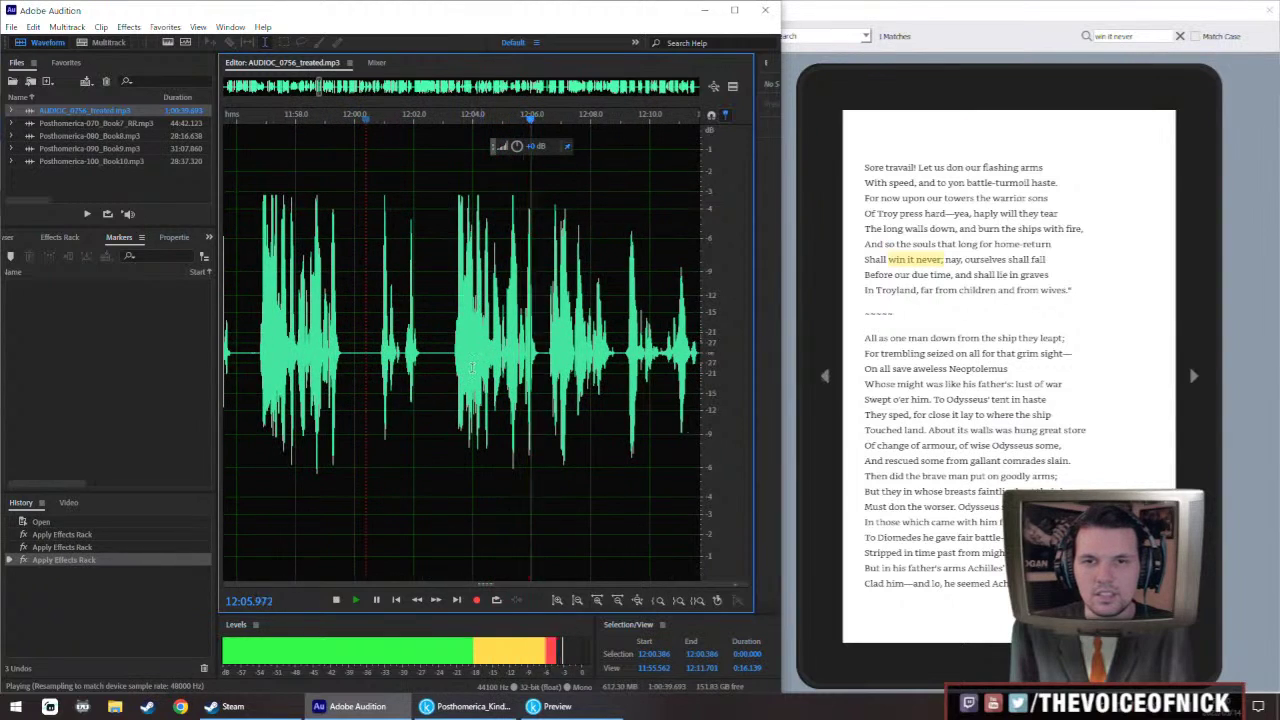
Copy the phrase at about 12:03.4 to 12:06.2 from the treated recording and open Posthomerica-070_Book7_RR.mp3
drag(455, 358, 459, 368)
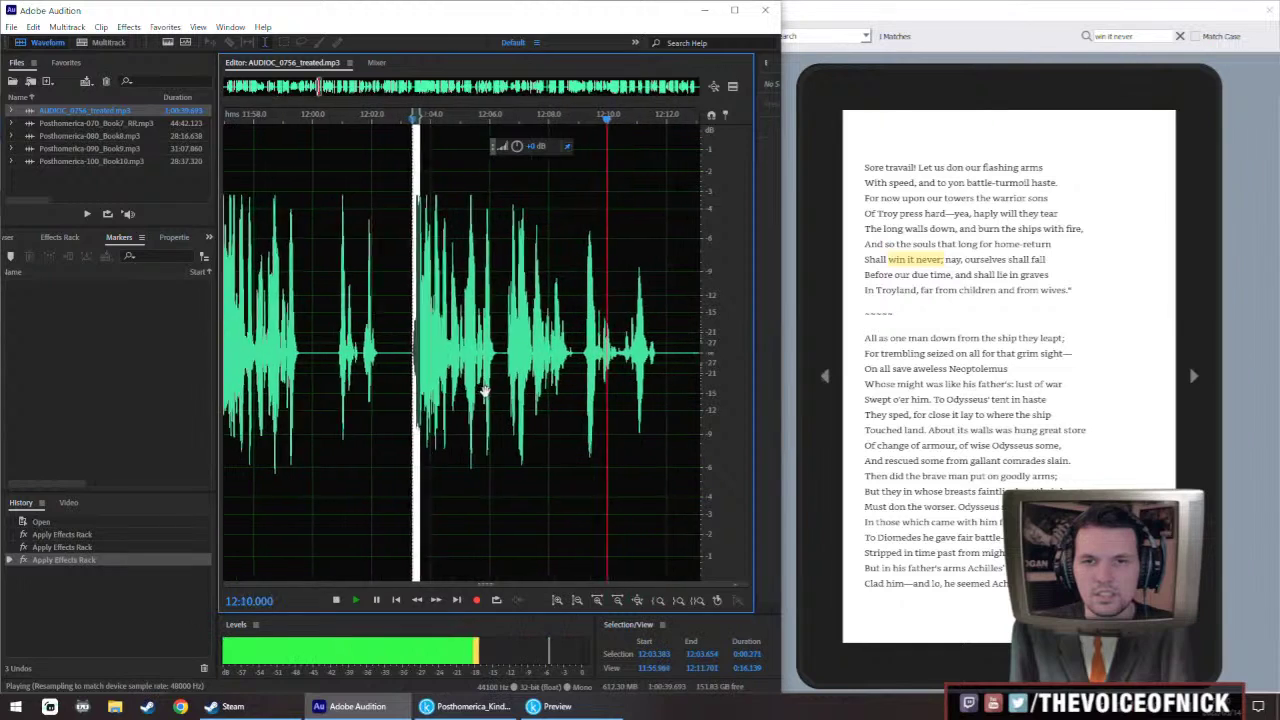
drag(414, 364, 493, 360)
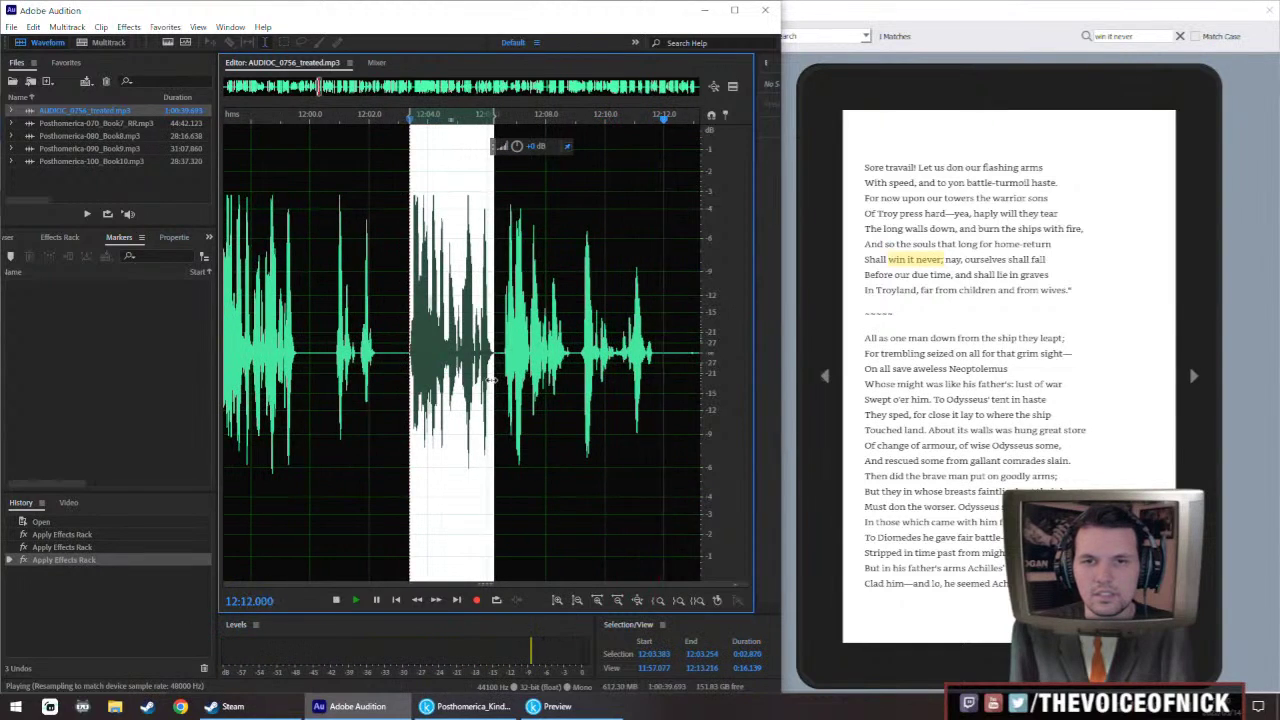
key(space)
double_click(141, 123)
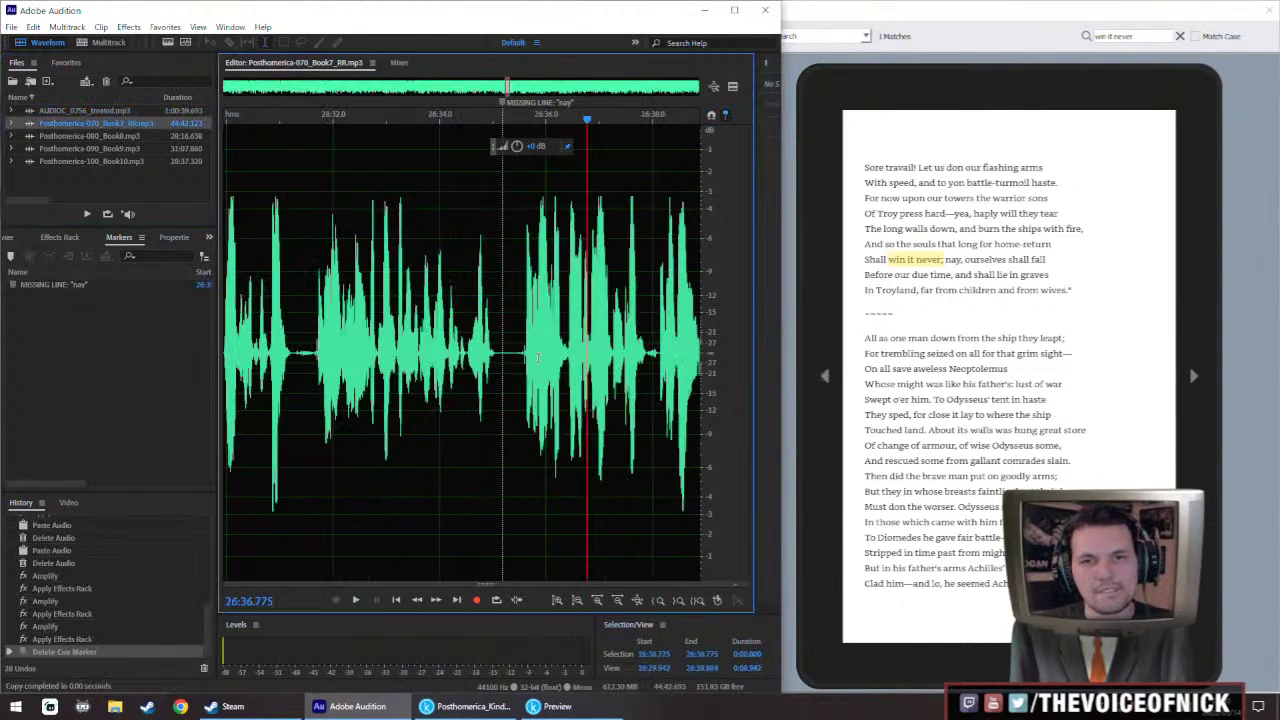
Replace the phrase from 26:35.540 to 26:37.870 after the "nay" marker with the copied take, and play it back from 26:34.075
key(space)
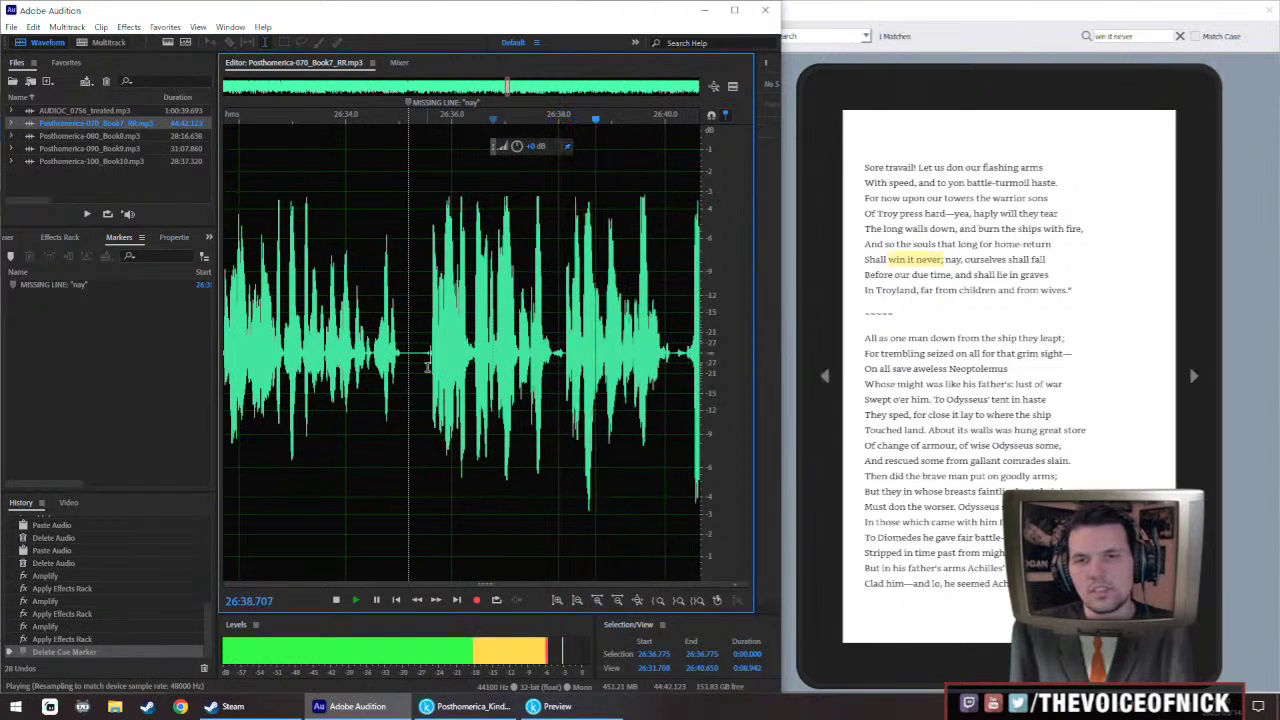
key(space)
drag(426, 360, 547, 387)
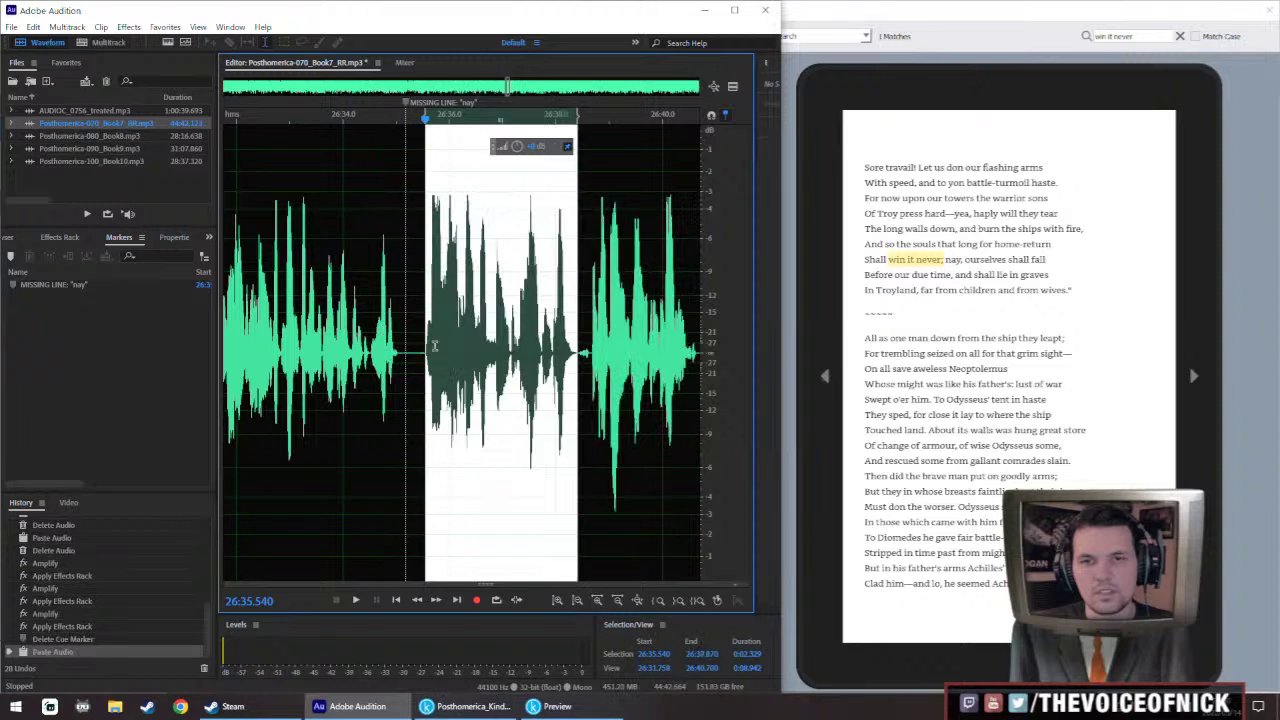
key(ctrl+v)
click(347, 300)
key(space)
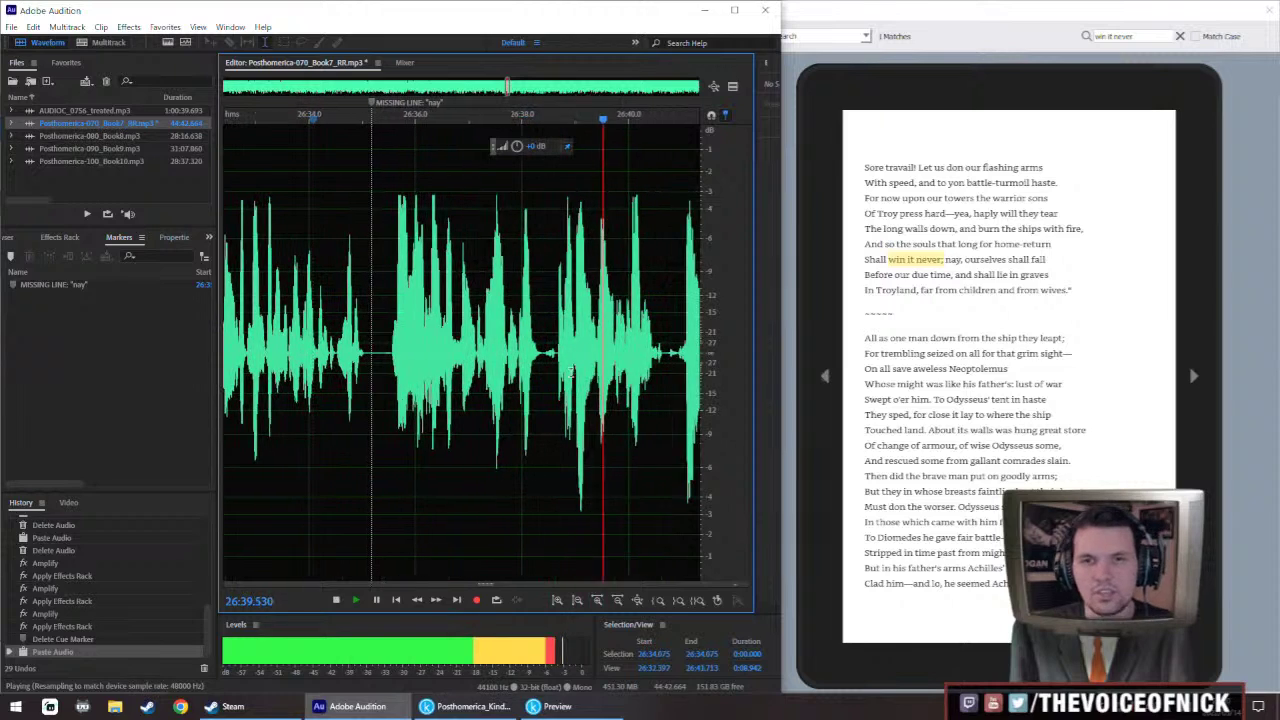
key(space)
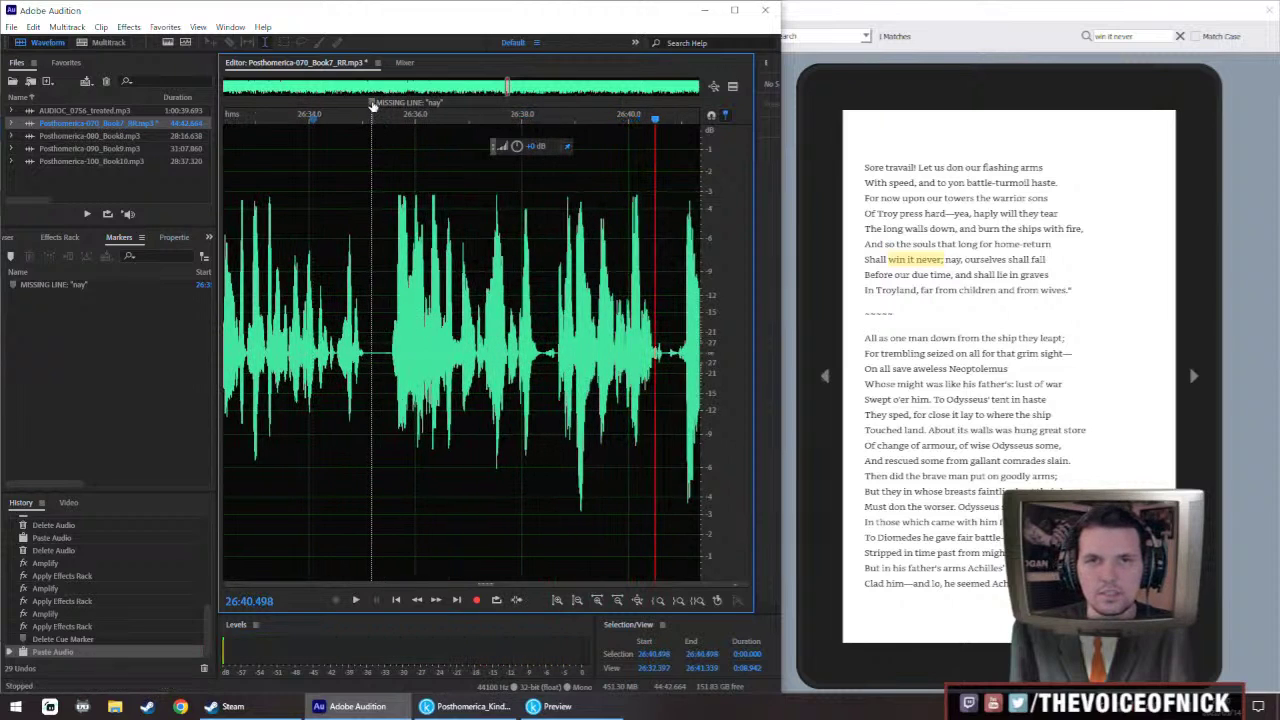
Move the "nay" marker back to about 26:34 and insert 0.651 s of silence at 26:35.064, before the pasted phrase
drag(372, 104, 311, 104)
drag(364, 385, 398, 388)
click(369, 385)
key(ctrl+v)
key(Return)
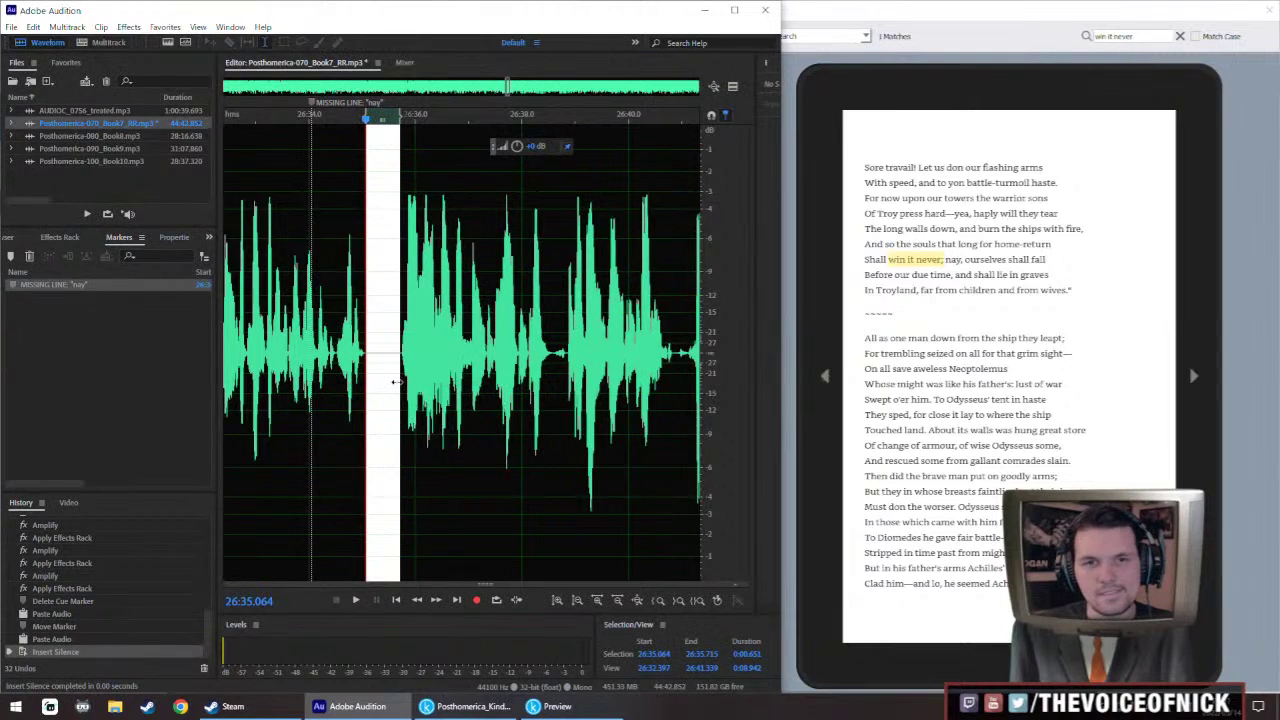
Play the edited section from 26:30.797 and from 26:17.640 to check how the new phrase and pause fit the surrounding narration
scroll(392, 383, down, 4)
click(308, 328)
key(space)
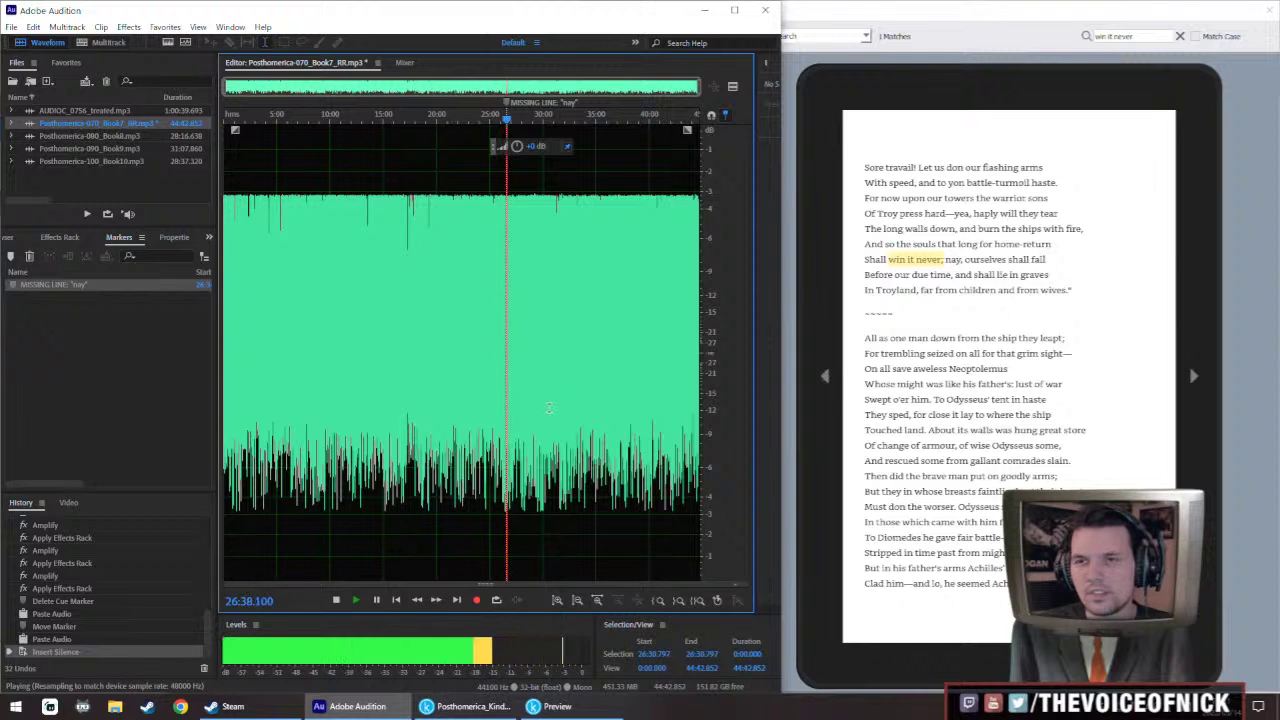
scroll(550, 408, up, 6)
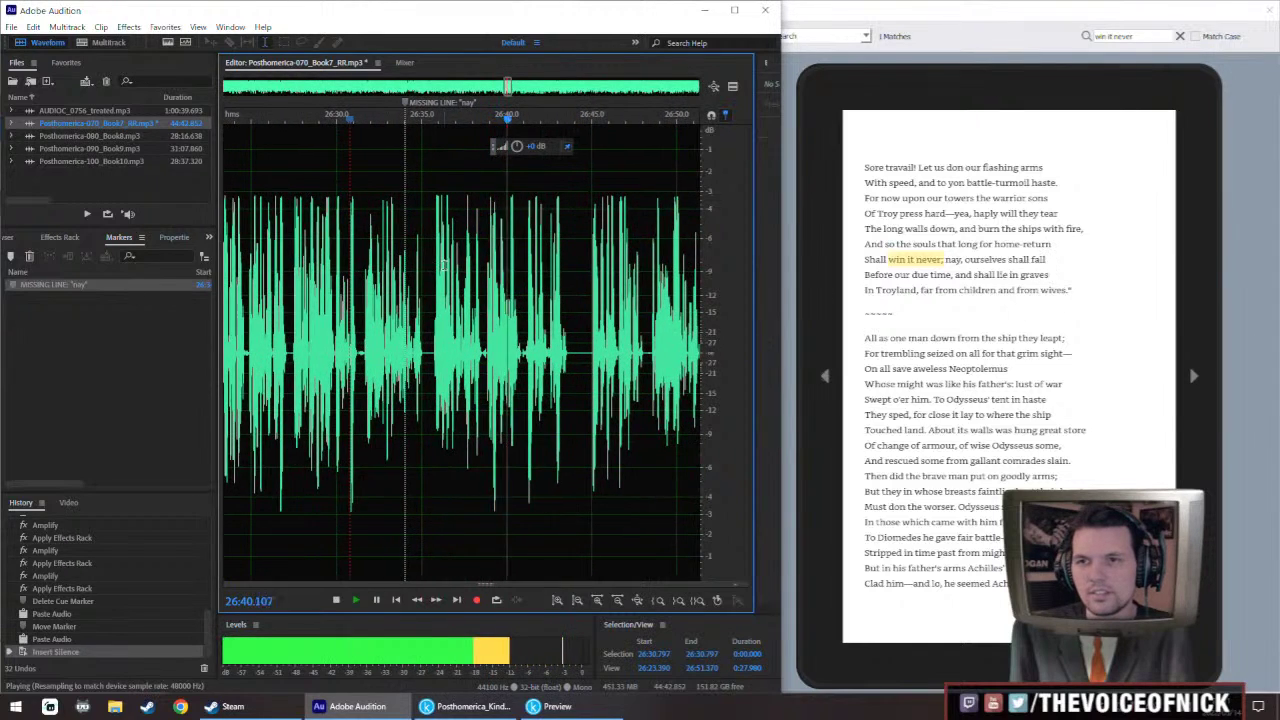
scroll(443, 265, down, 2)
key(space)
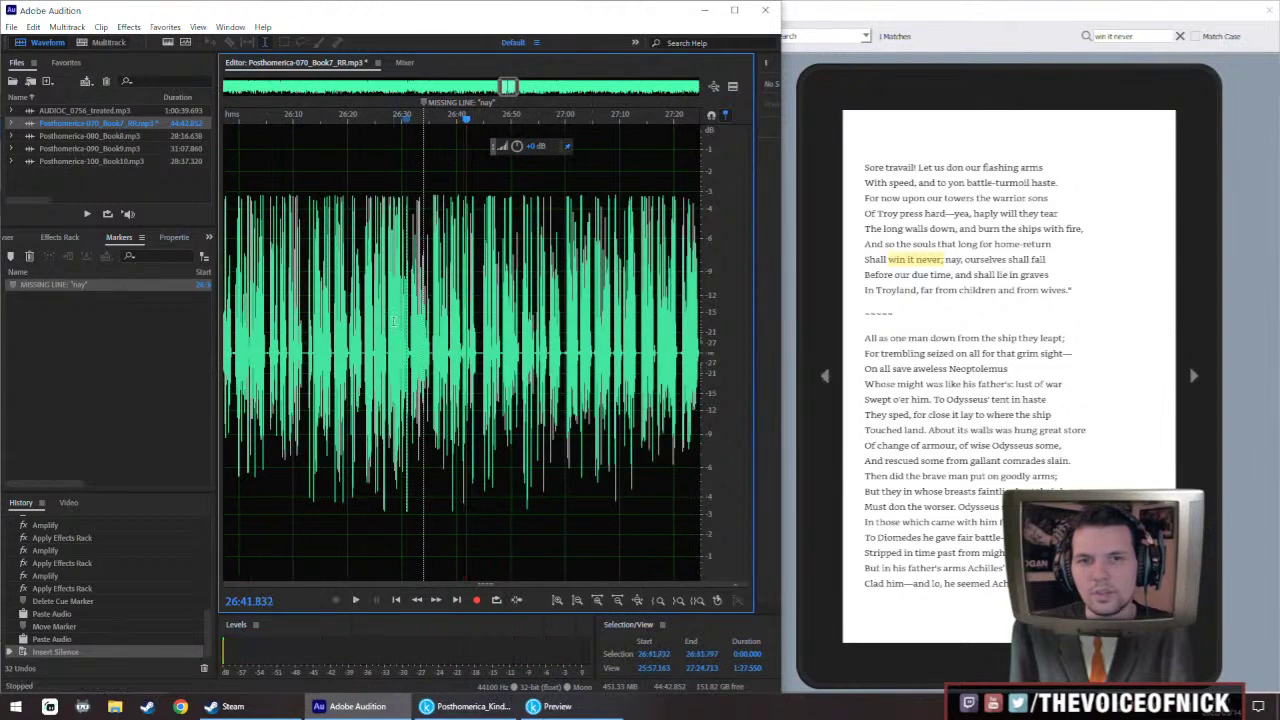
click(335, 298)
key(space)
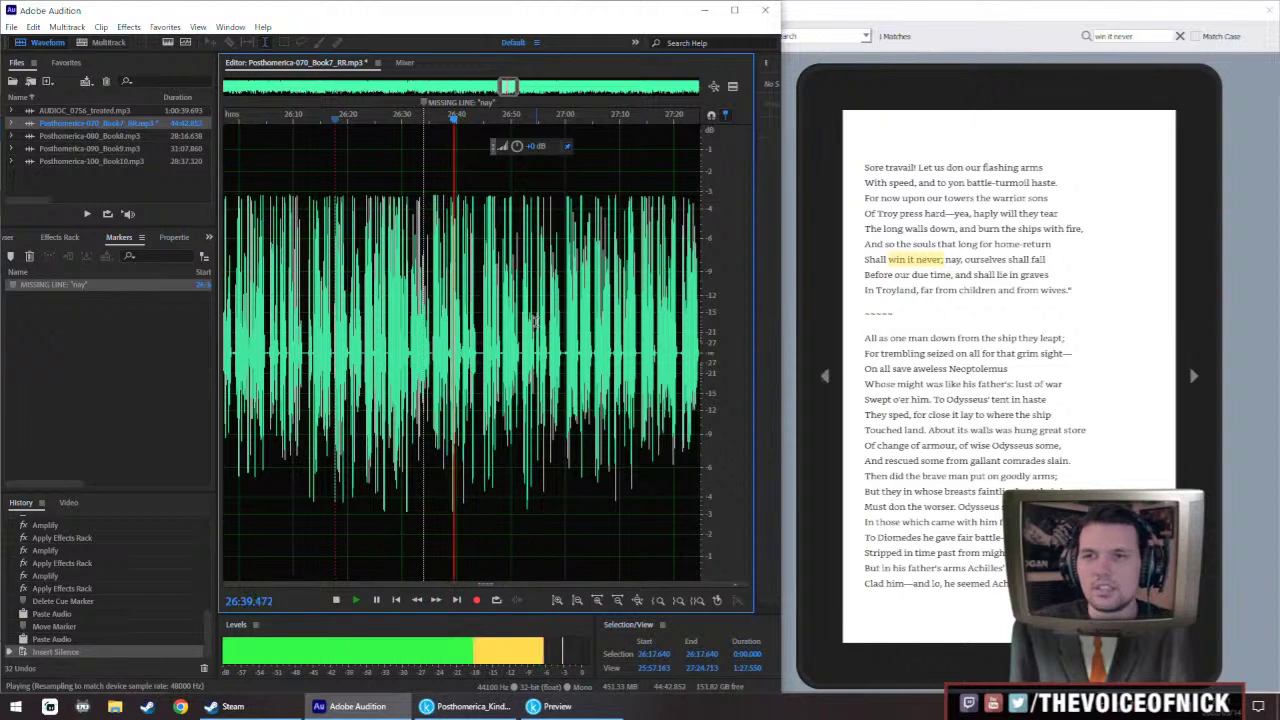
key(space)
Delete the "MISSING LINE: nay" marker and save the Book 7 narration file
right_click(426, 103)
click(440, 109)
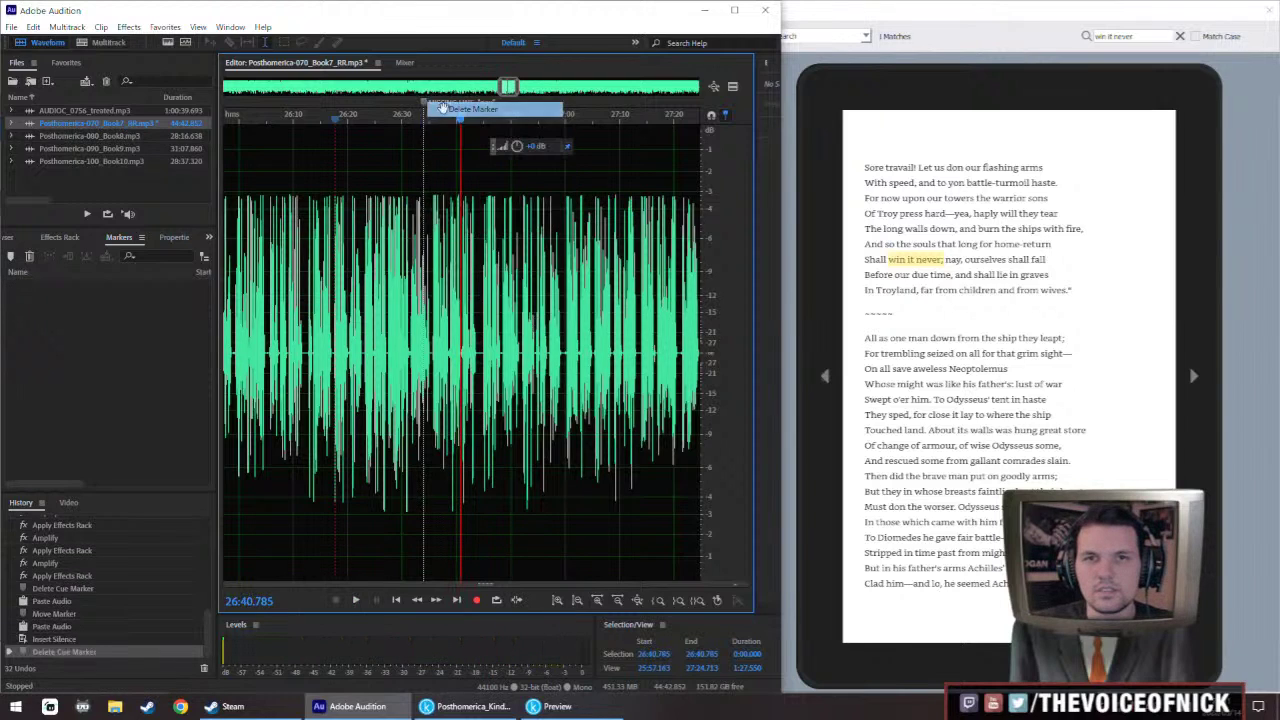
key(ctrl+\)
key(ctrl+s)
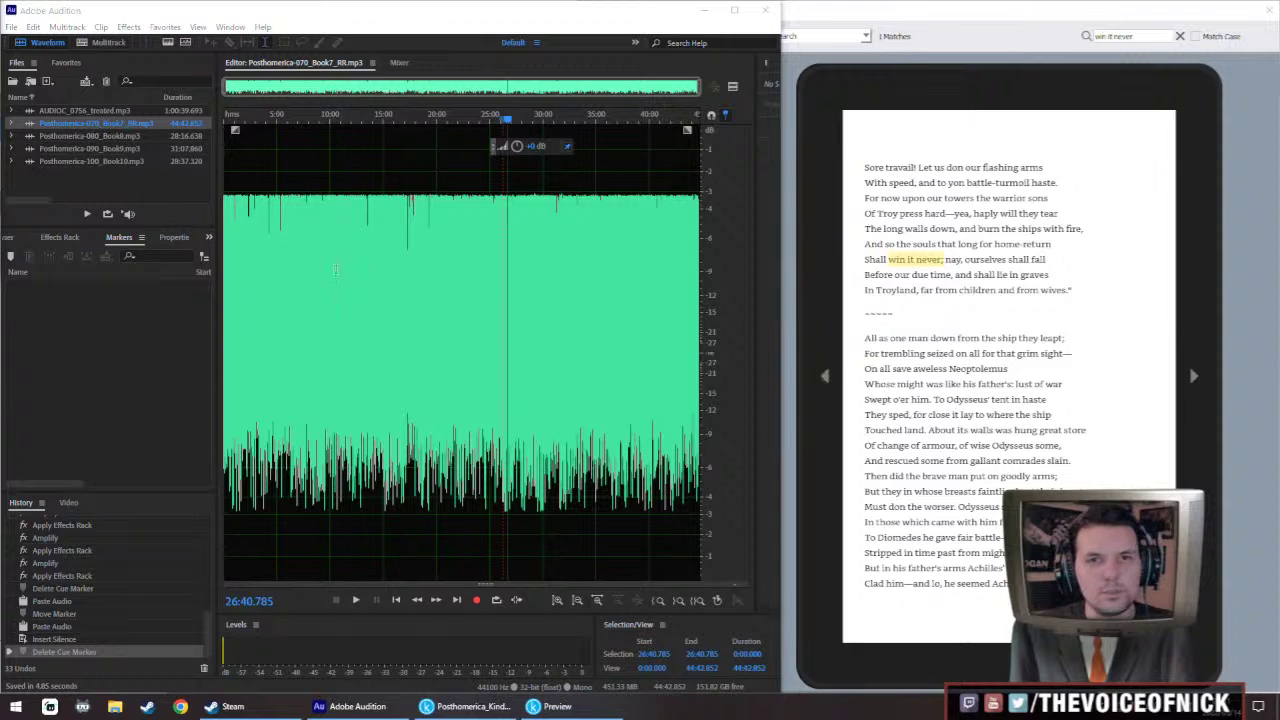
Close Posthomerica-070_Book7_RR.mp3 and open Posthomerica-080_Book8.mp3 for editing
click(110, 125)
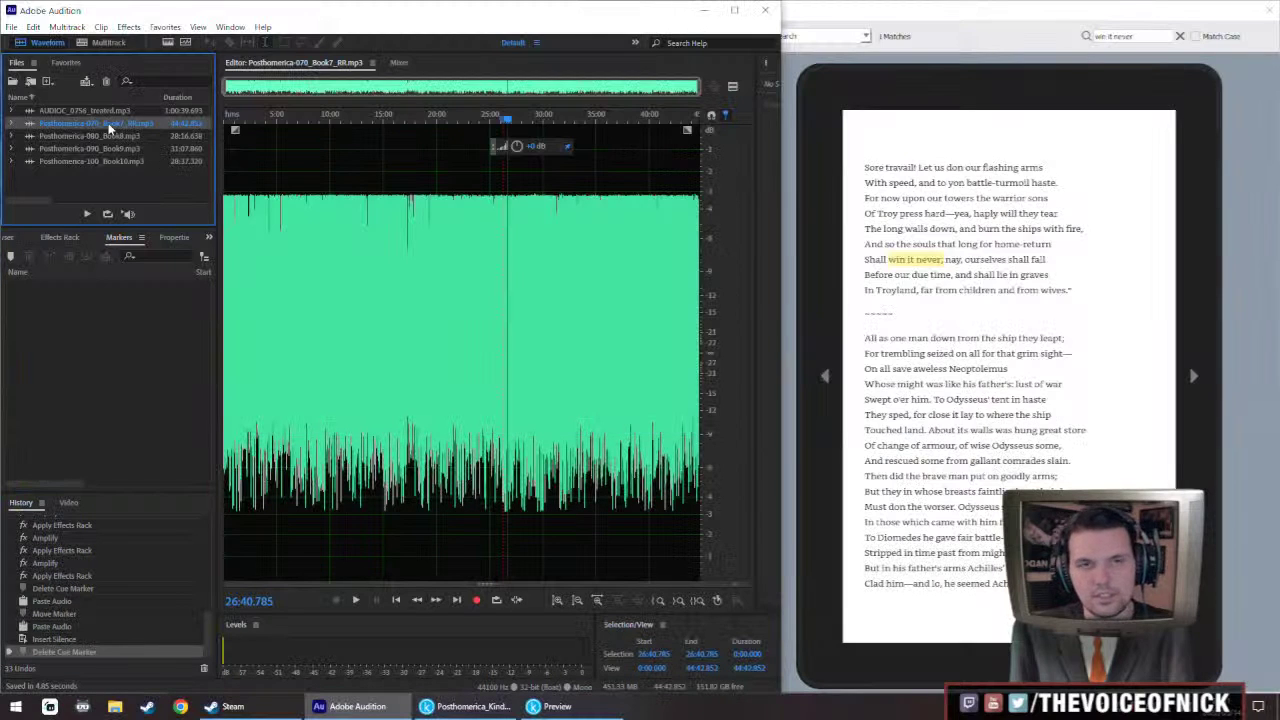
key(ctrl+w)
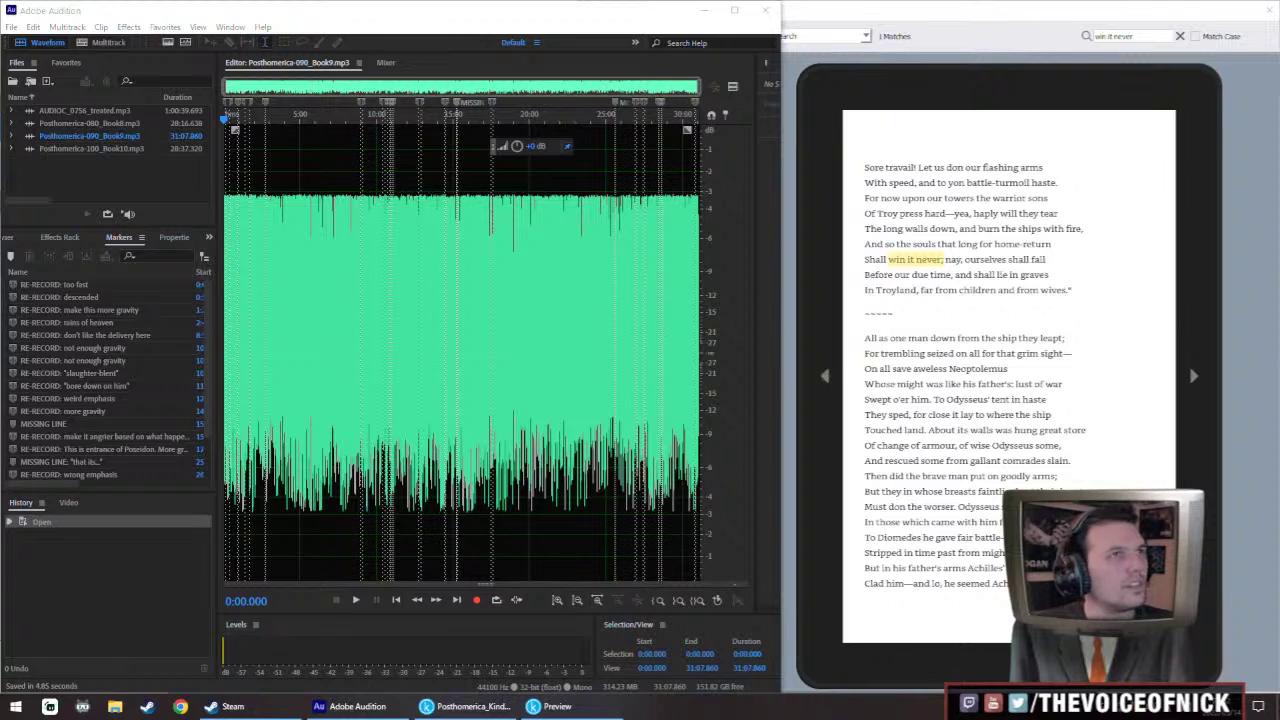
key(alt+Tab)
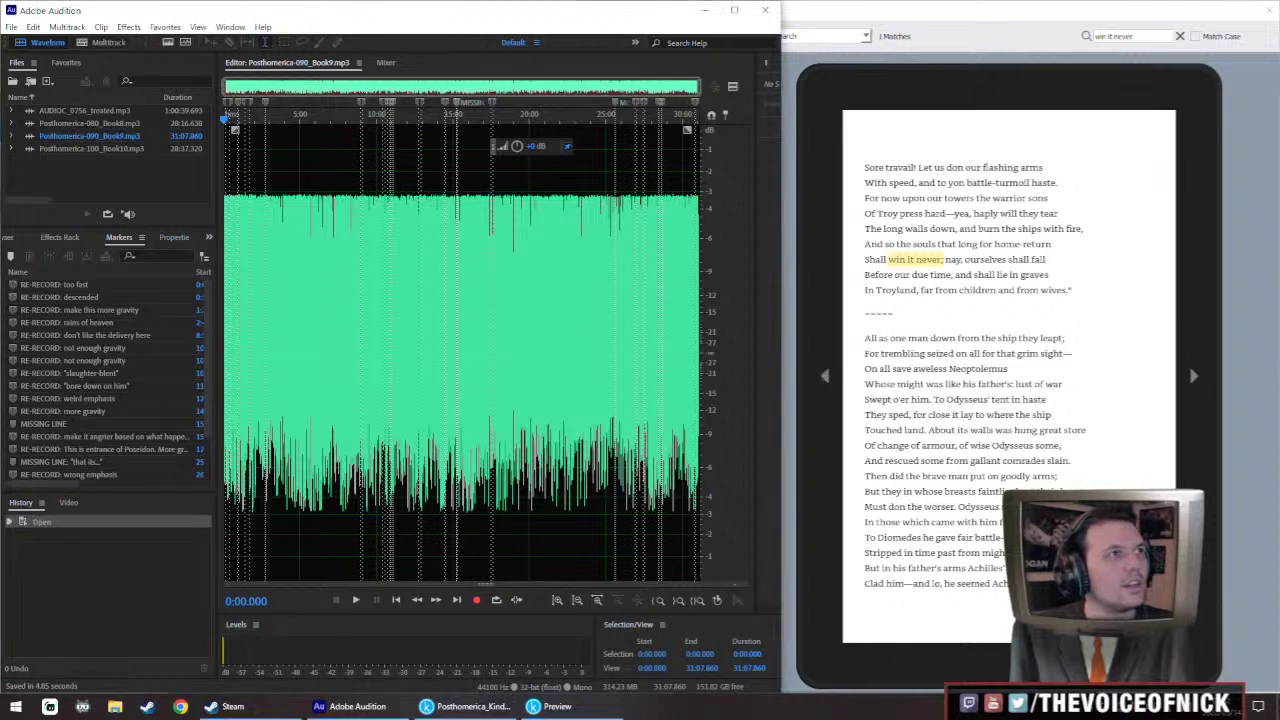
key(alt+Tab)
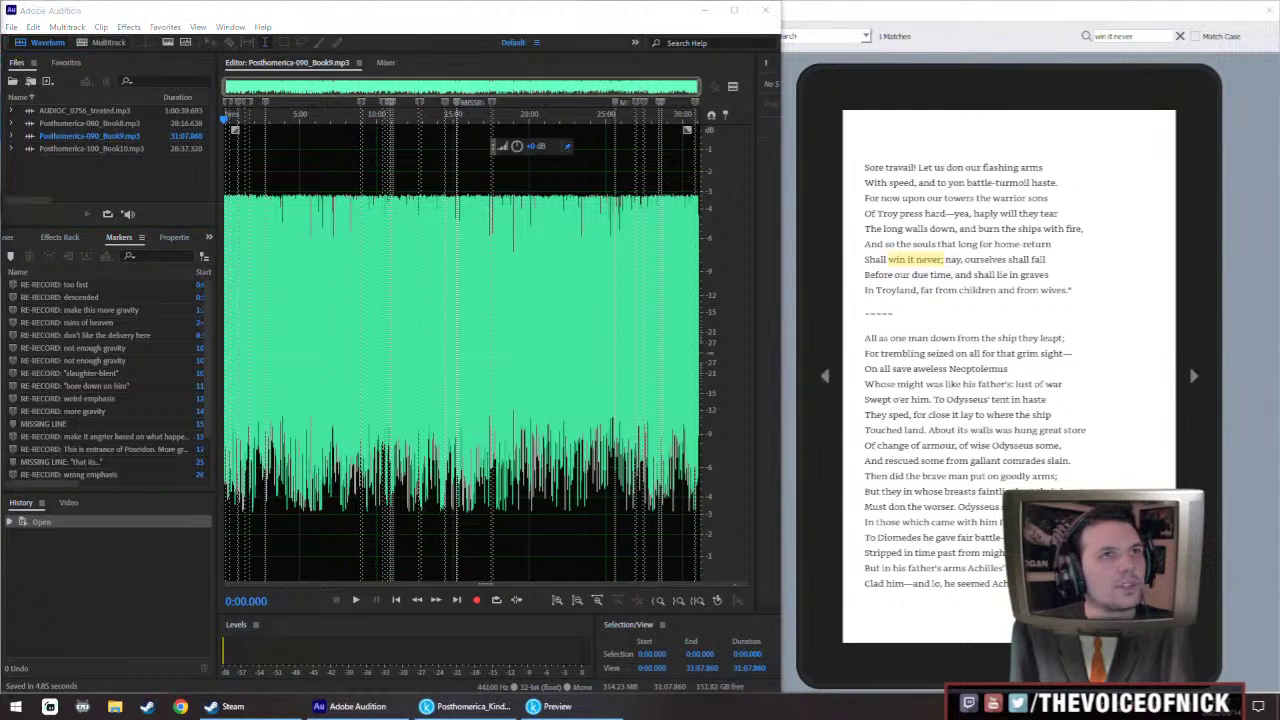
double_click(90, 124)
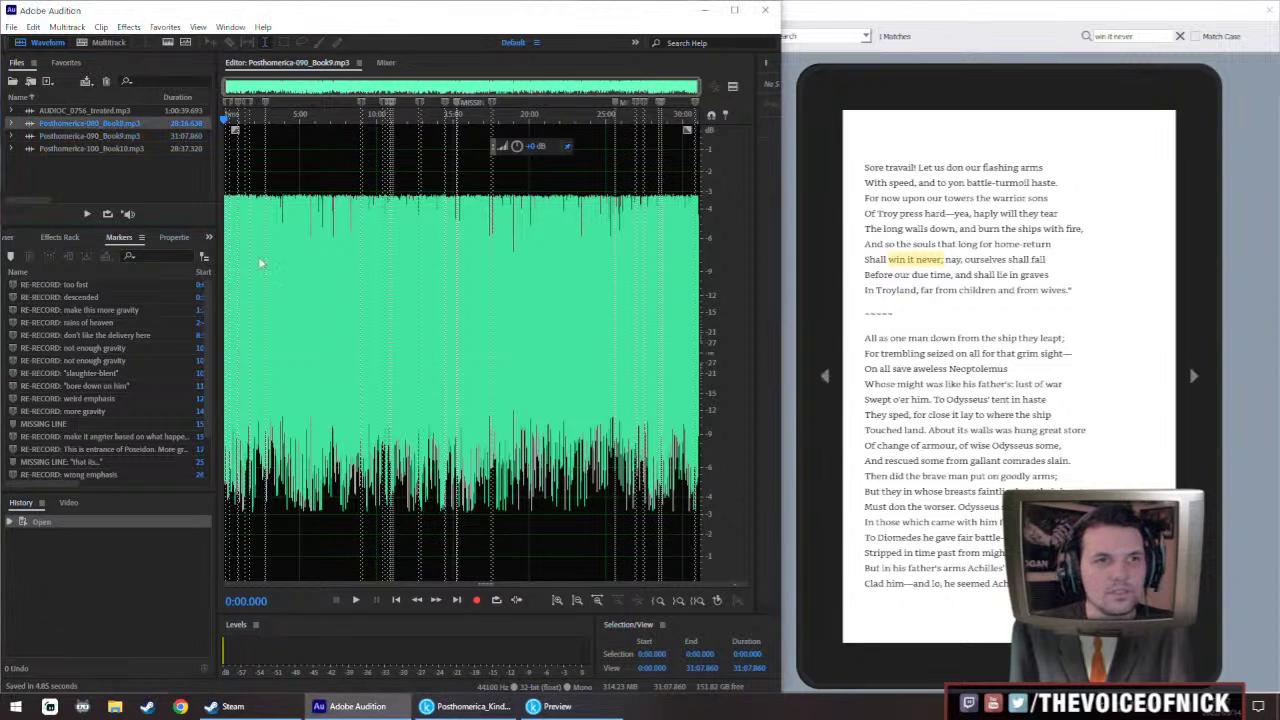
Play the Book 8 narration from 1:21.770, around the first RE-RECORD marker, to hear the line that needs replacing
scroll(258, 244, up, 4)
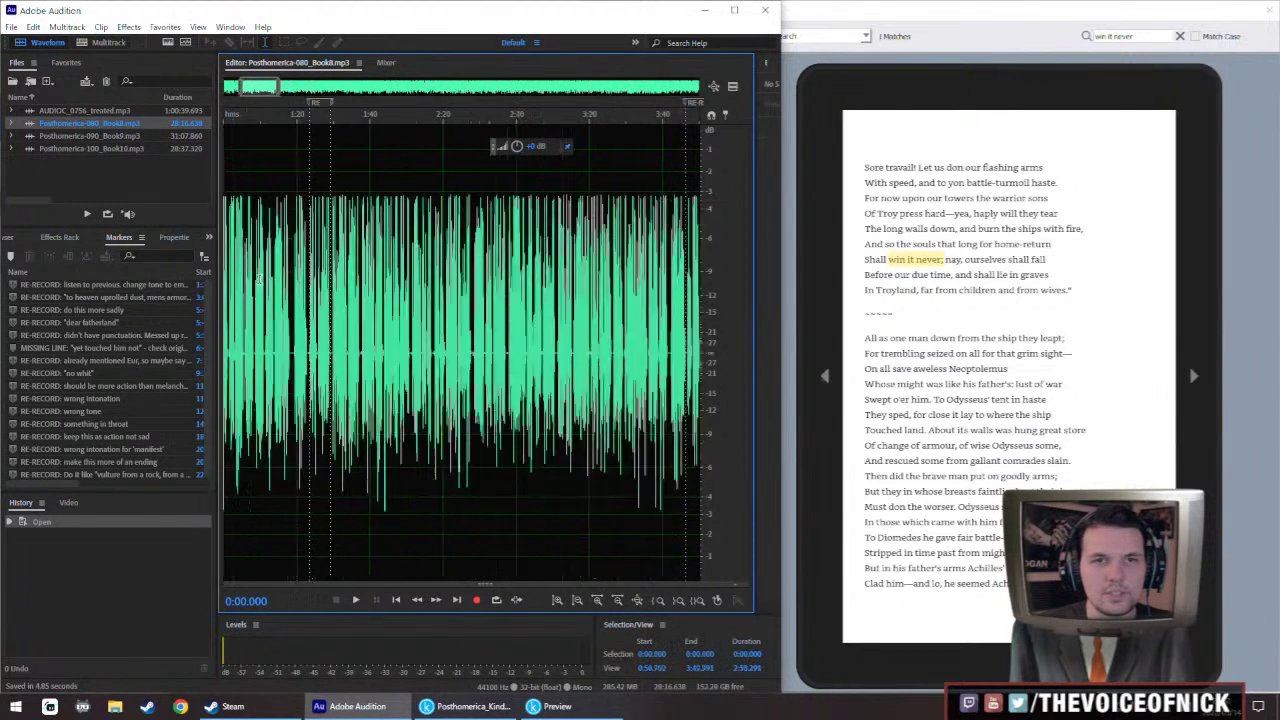
scroll(274, 289, up, 3)
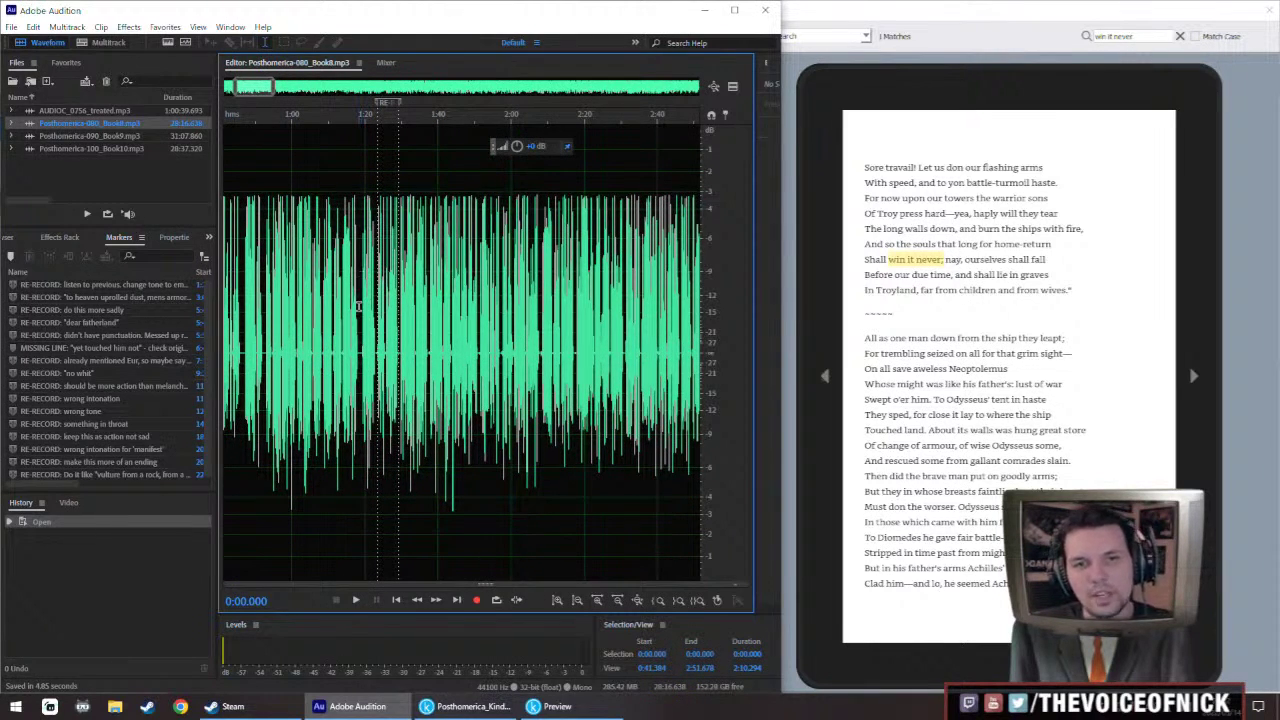
scroll(377, 314, up, 2)
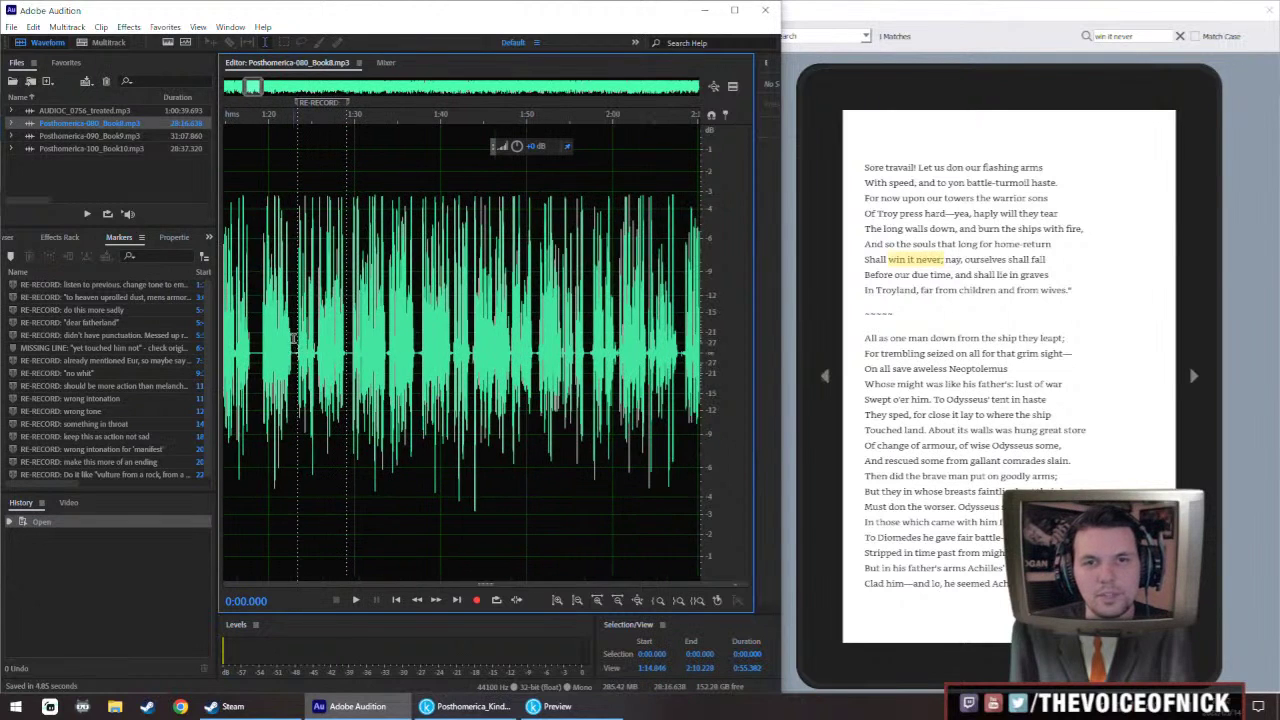
scroll(323, 354, up, 1)
scroll(325, 340, up, 3)
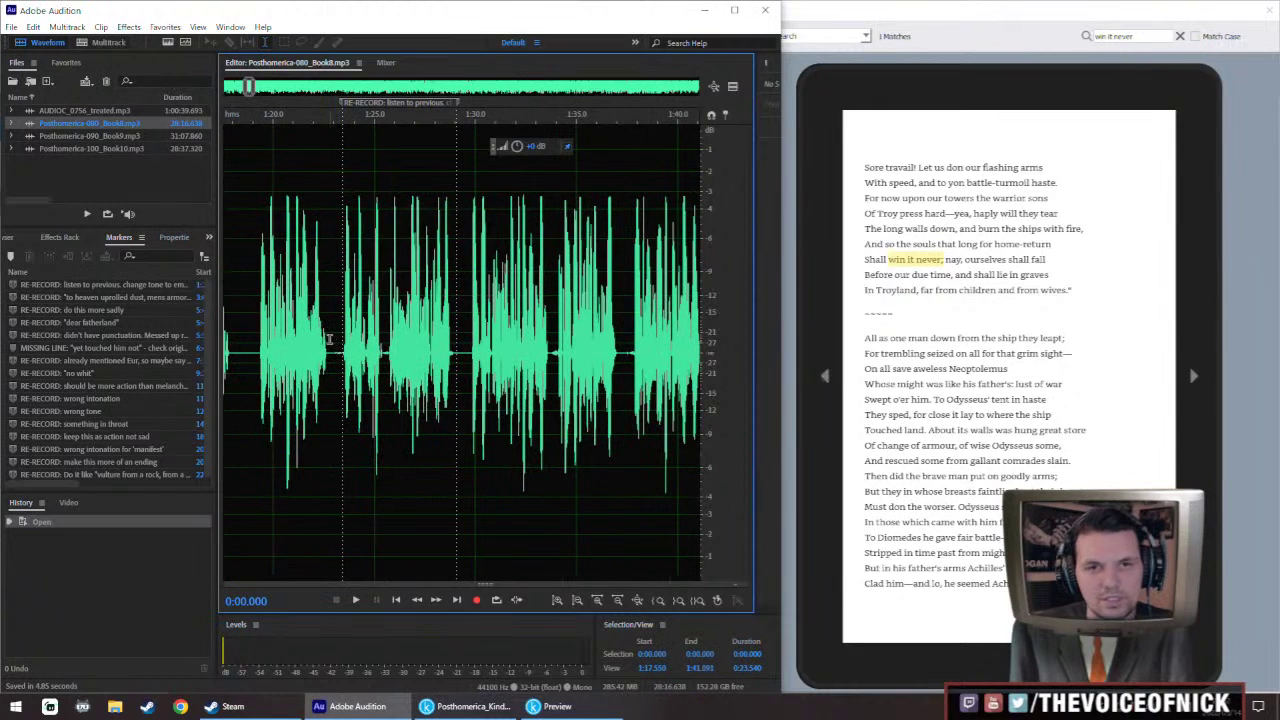
click(309, 311)
key(space)
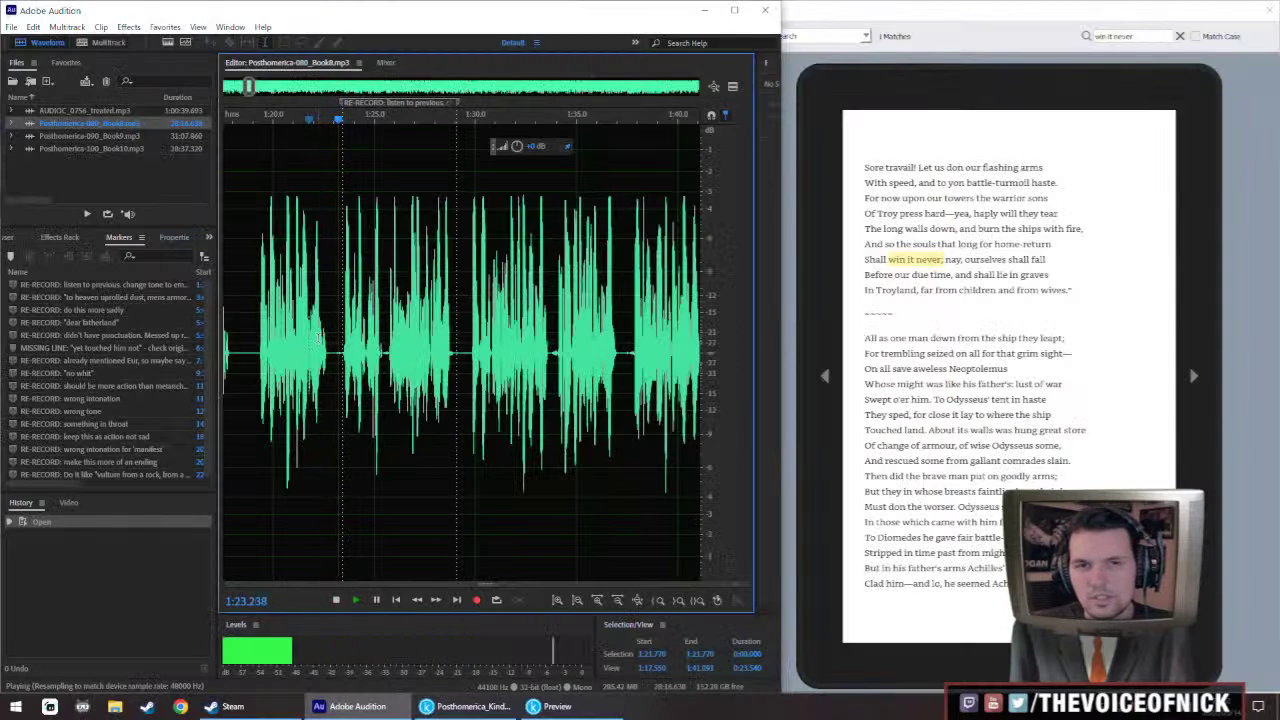
scroll(367, 245, down, 2)
scroll(366, 245, up, 3)
key(space)
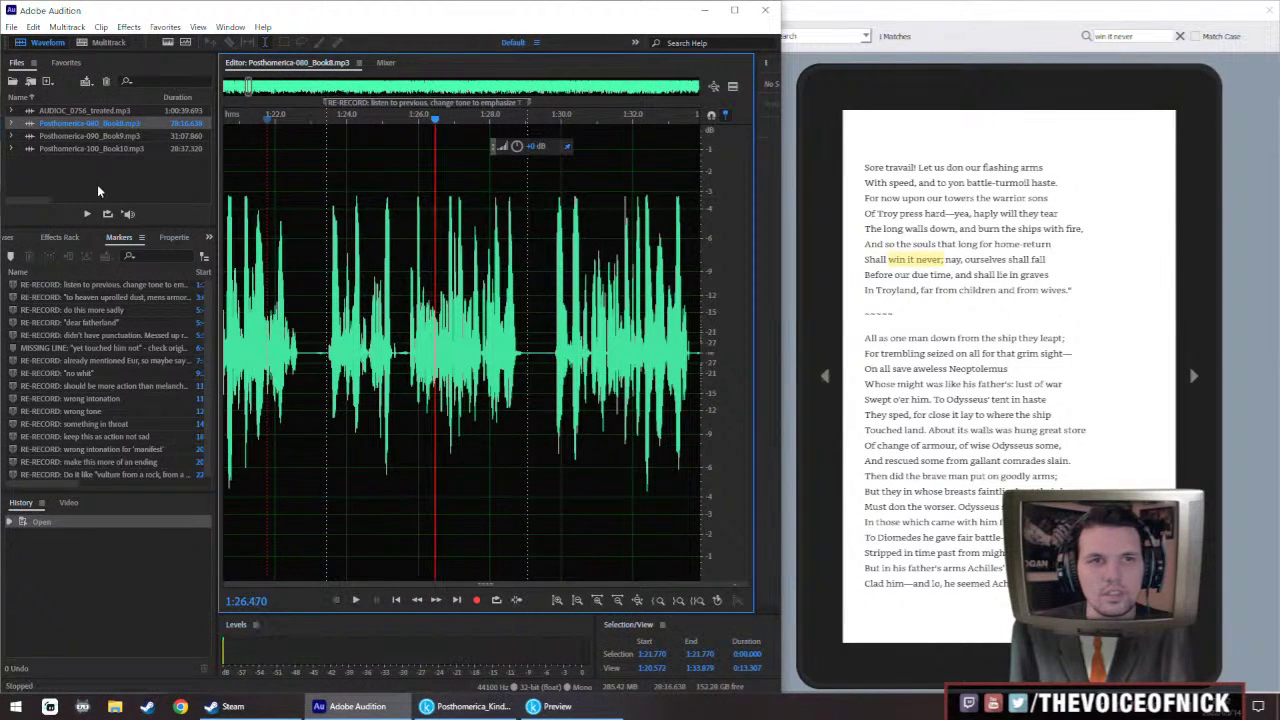
Open AUDIOC_0756_treated.mp3 and play it from 12:50.887 and 12:55.583 to look for the matching re-recorded line
double_click(106, 112)
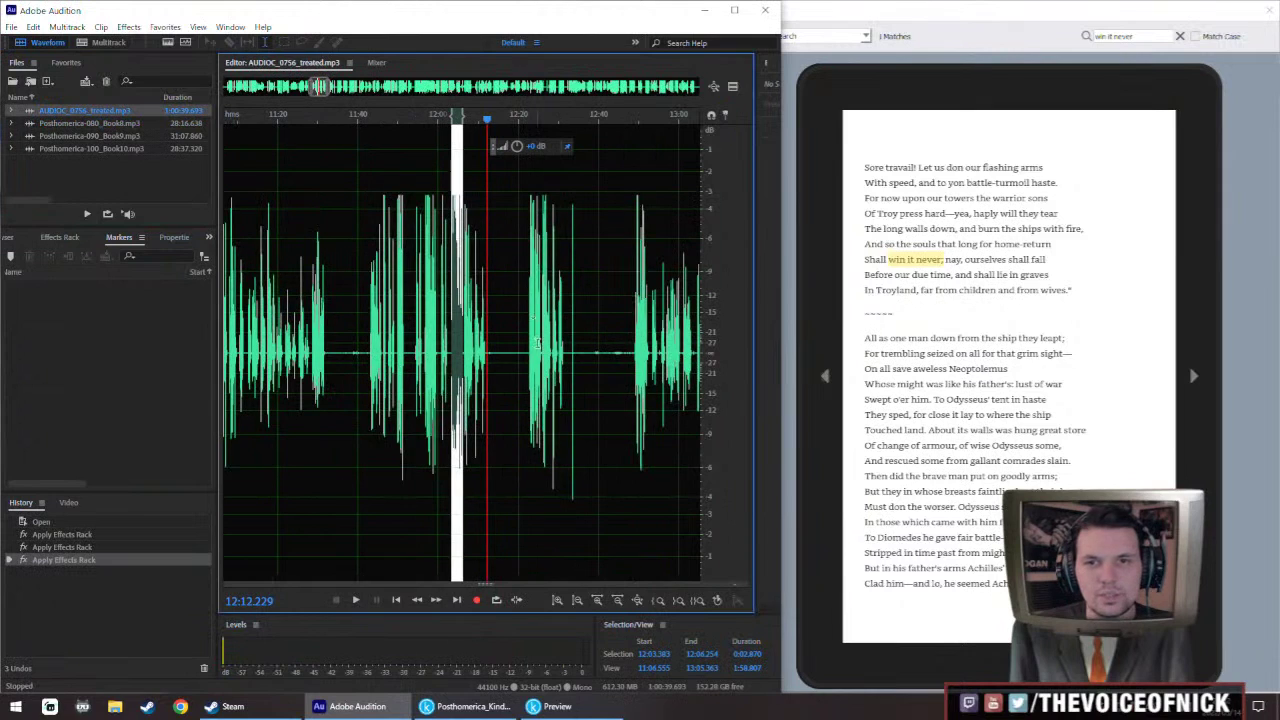
click(535, 343)
scroll(474, 352, right, 3)
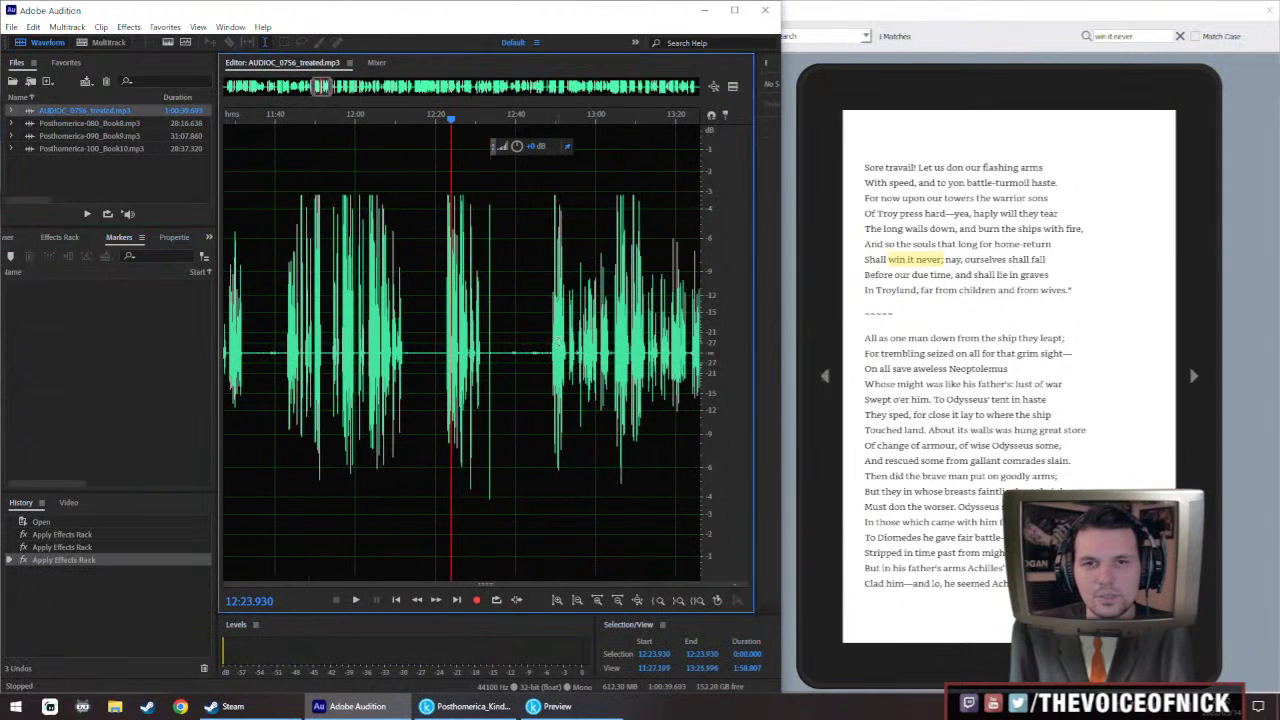
click(559, 343)
key(space)
scroll(548, 350, up, 2)
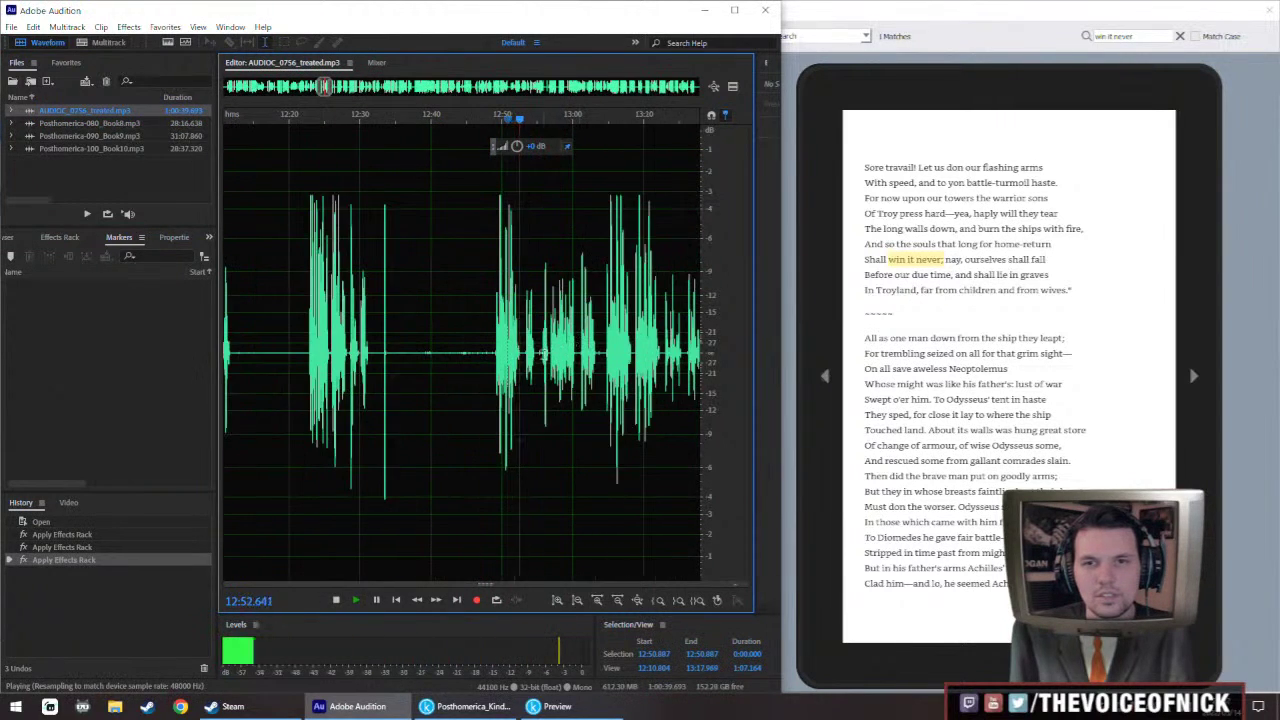
scroll(543, 356, up, 1)
click(543, 363)
scroll(500, 348, right, 3)
scroll(425, 328, up, 1)
scroll(422, 325, up, 1)
scroll(450, 326, right, 2)
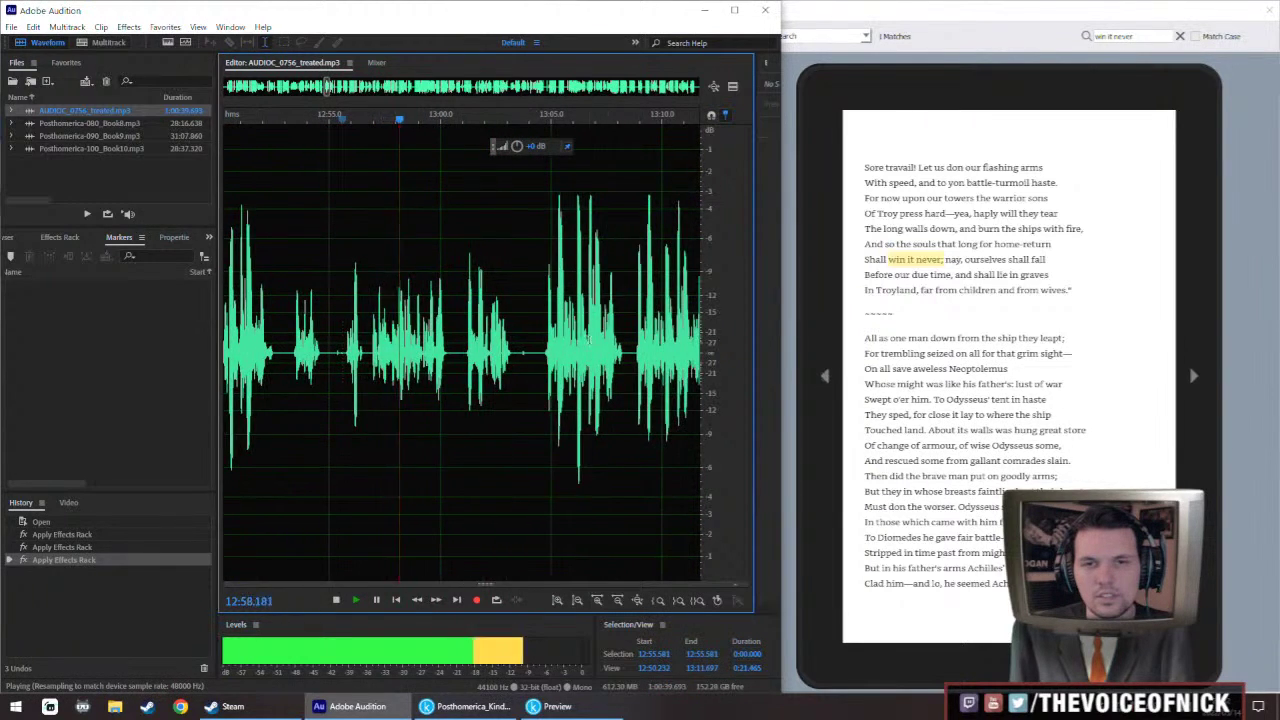
Sample further parts of the re-recording up to 13:18.980 to locate the replacement take
scroll(590, 340, right, 2)
scroll(444, 350, down, 1)
click(447, 350)
click(379, 350)
click(617, 352)
scroll(572, 355, right, 2)
scroll(500, 345, up, 2)
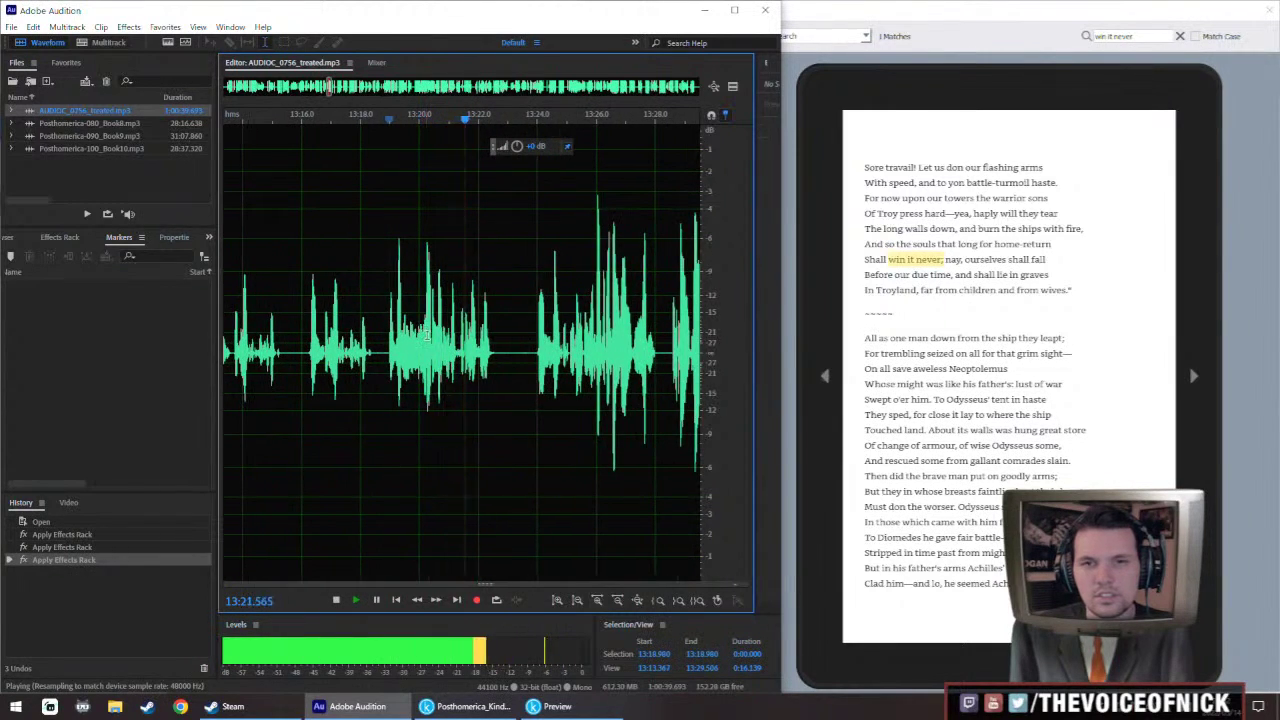
Search the e-book preview for "when from the sea"
click(1089, 63)
text(when from the sea)
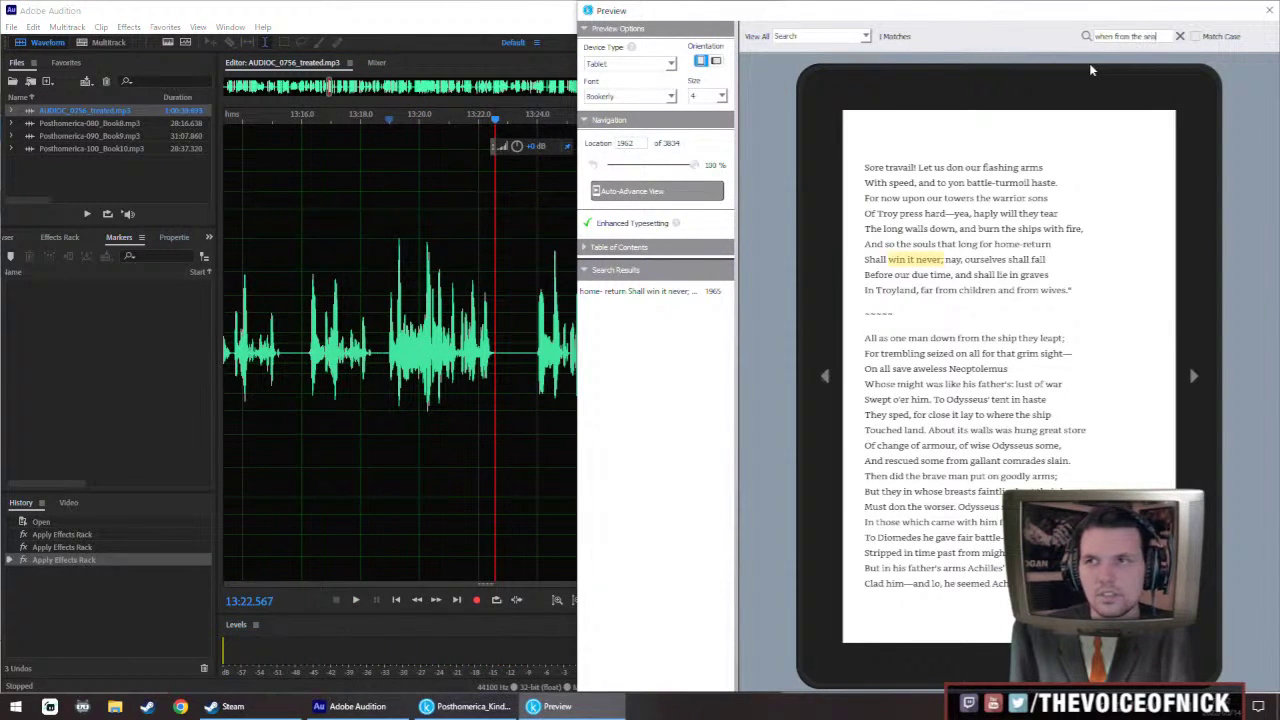
key(Return)
Return to Posthomerica-080_Book8.mp3 and play the original line from the start of its RE-RECORD marker
click(389, 410)
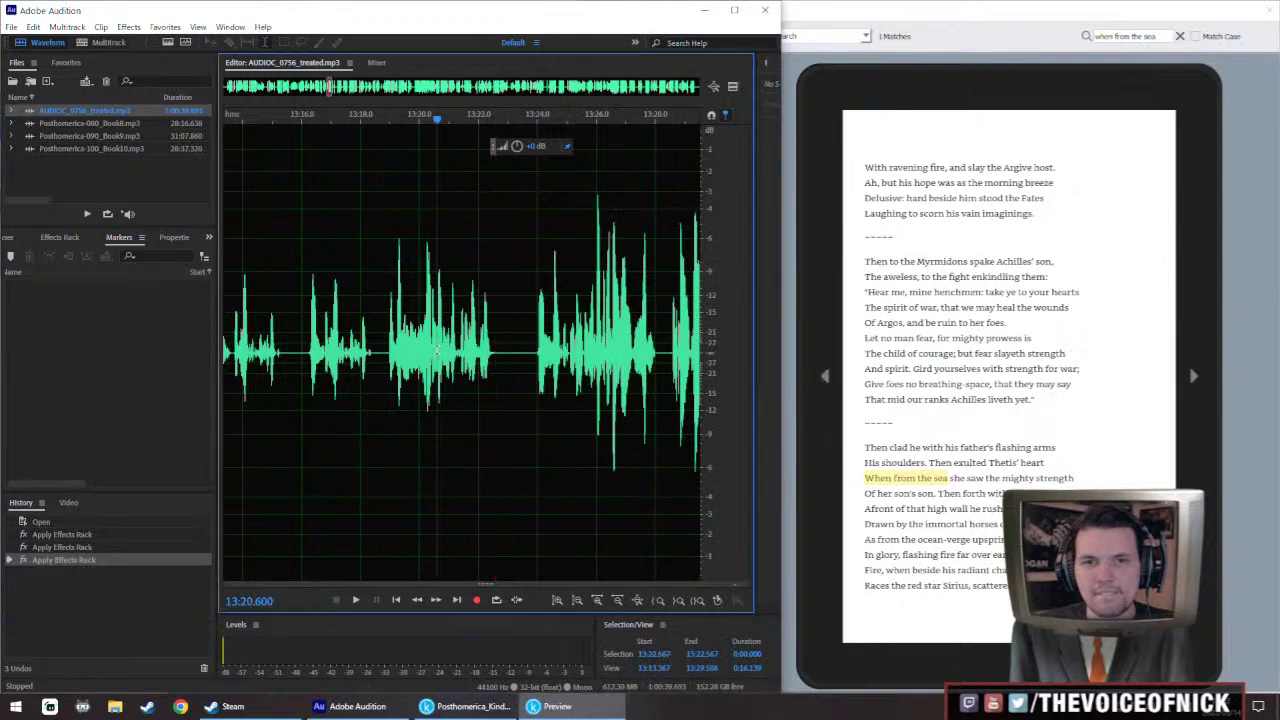
double_click(100, 123)
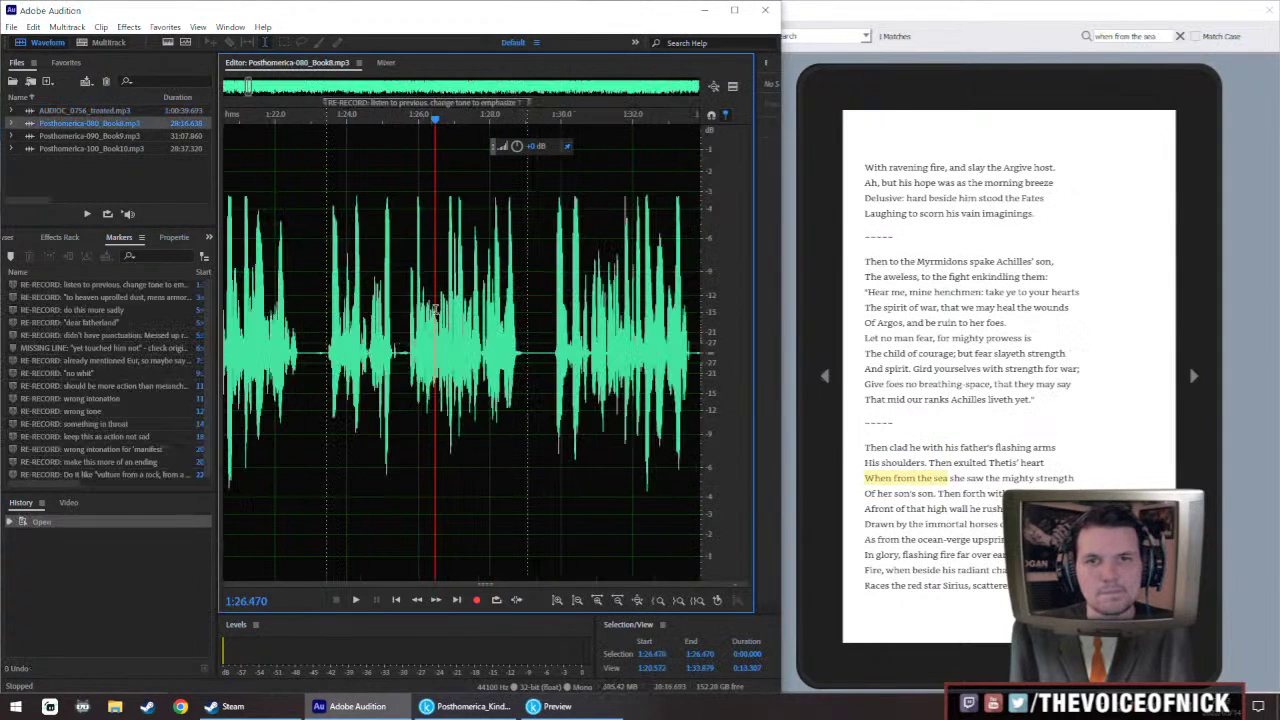
key(space)
click(326, 345)
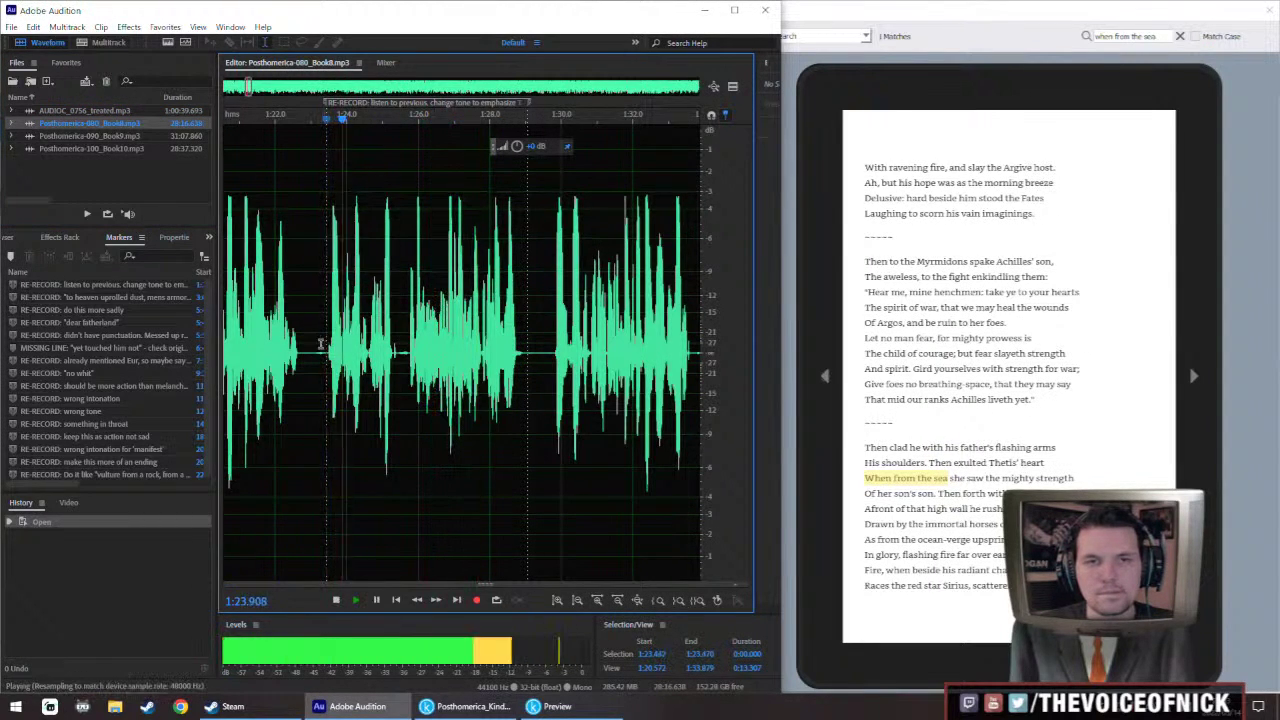
Copy the re-recorded take from 13:16.237 to 13:22.544 in AUDIOC_0756_treated.mp3
double_click(100, 110)
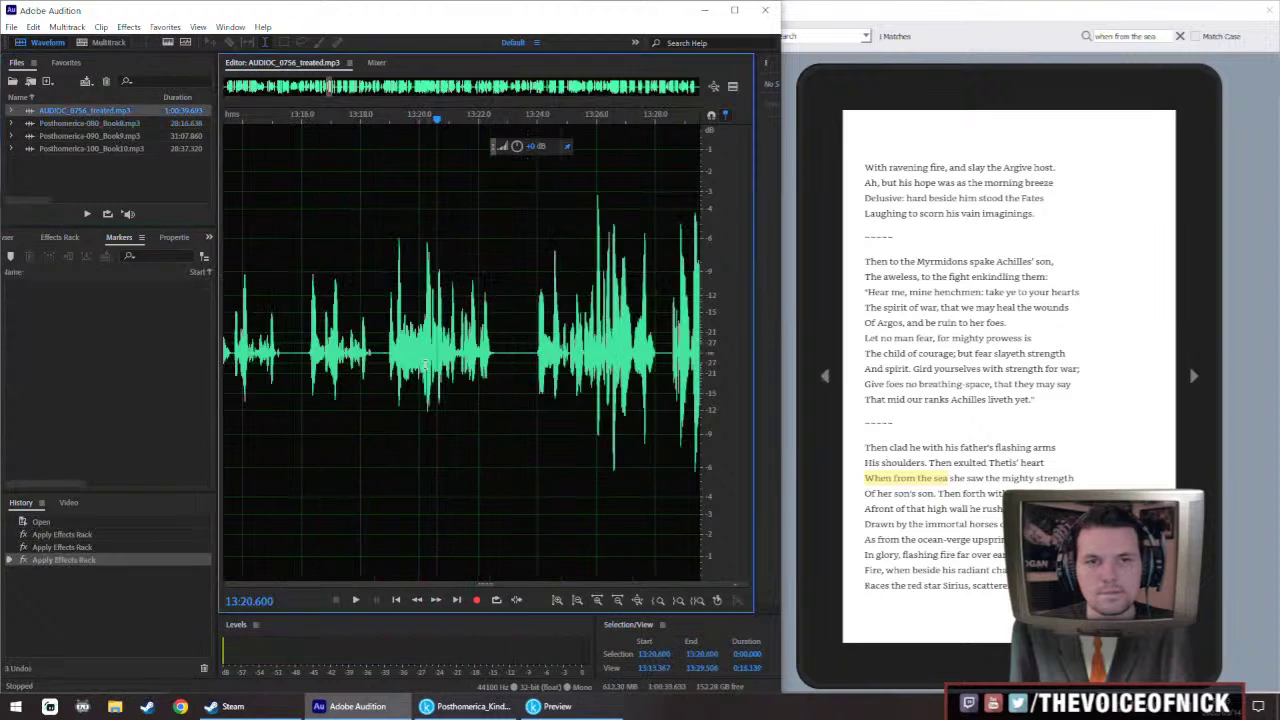
key(space)
click(310, 357)
drag(313, 362, 502, 210)
key(ctrl+c)
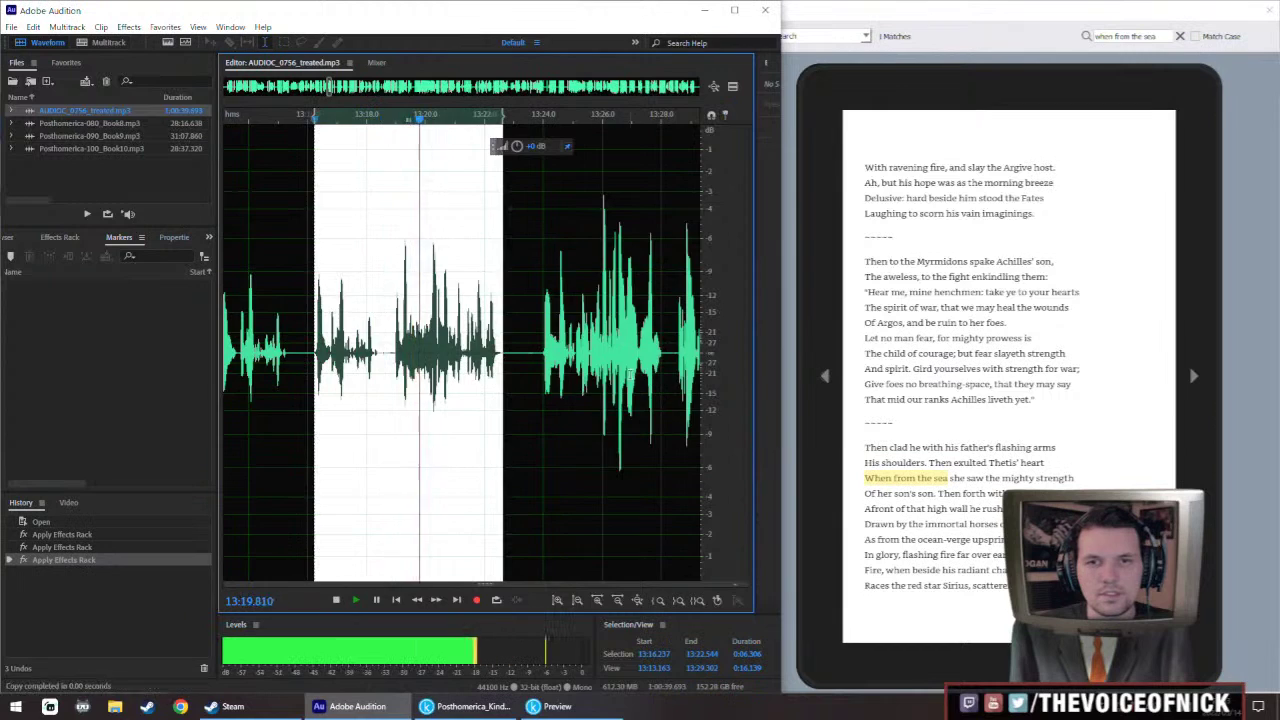
Play the alternative take from 13:41.529 in the re-recording to compare it with the copied one
scroll(499, 354, down, 5)
click(506, 354)
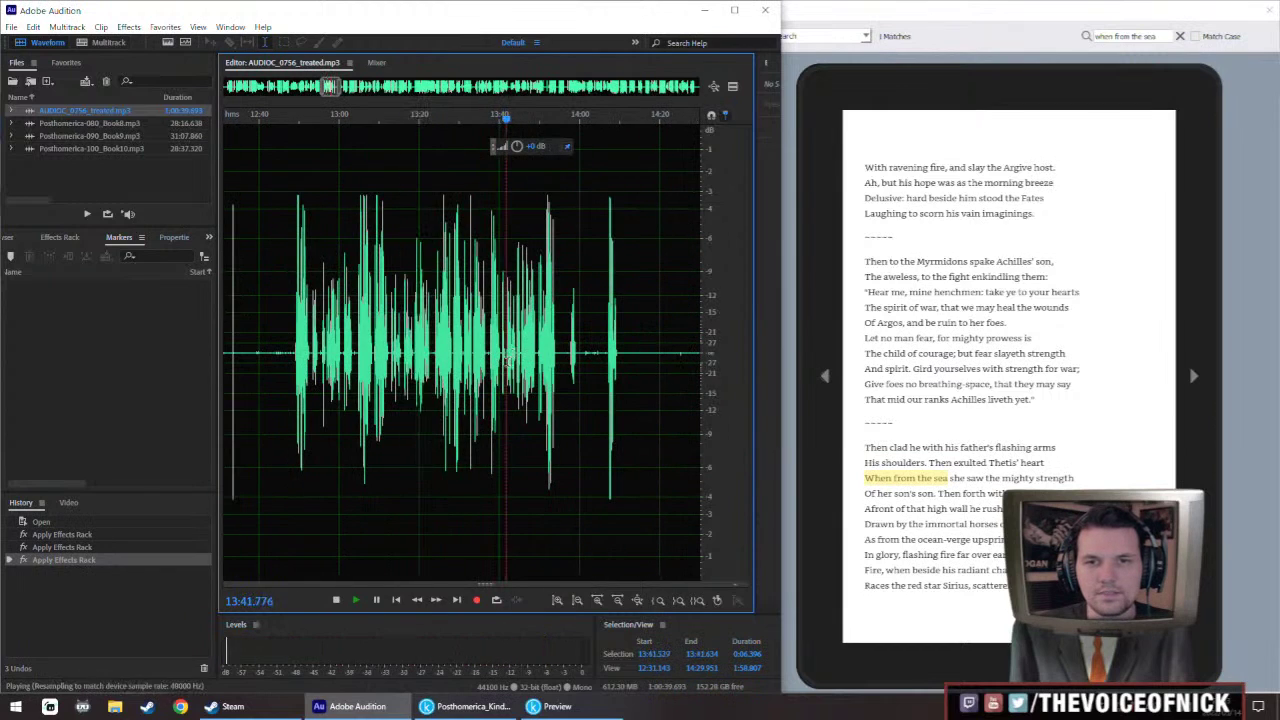
scroll(506, 354, up, 2)
scroll(506, 354, up, 1)
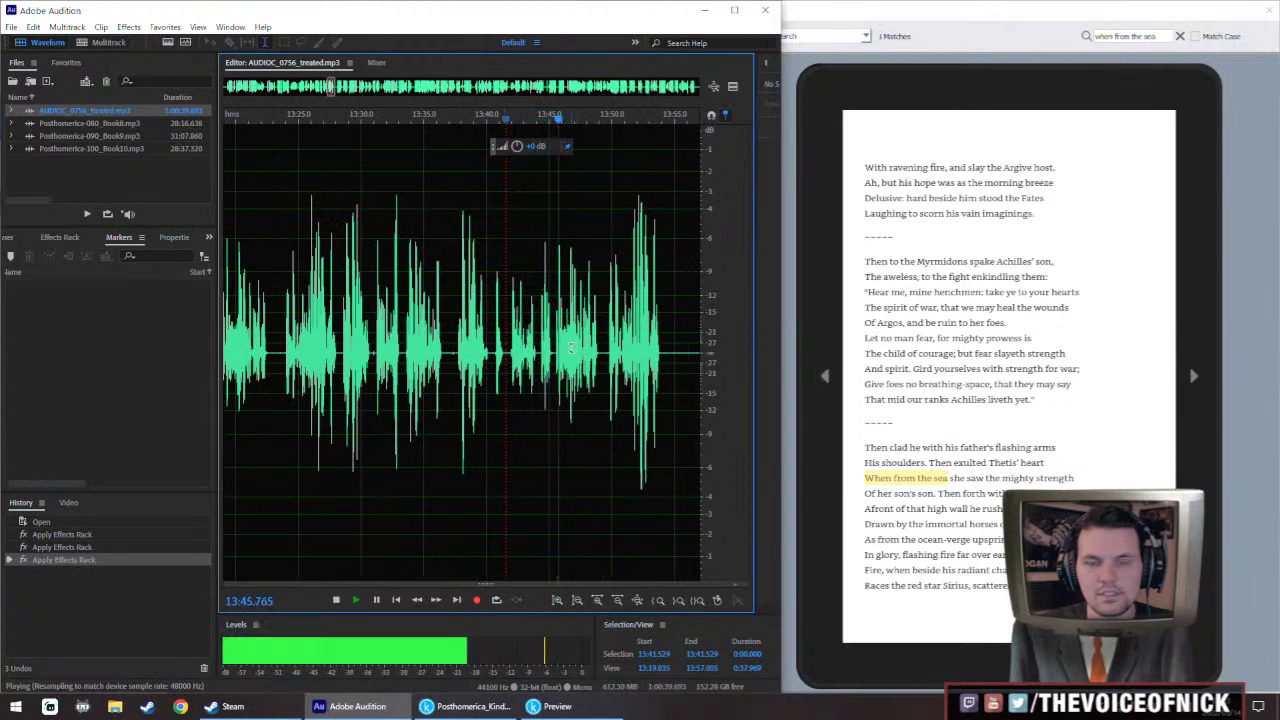
scroll(572, 347, up, 3)
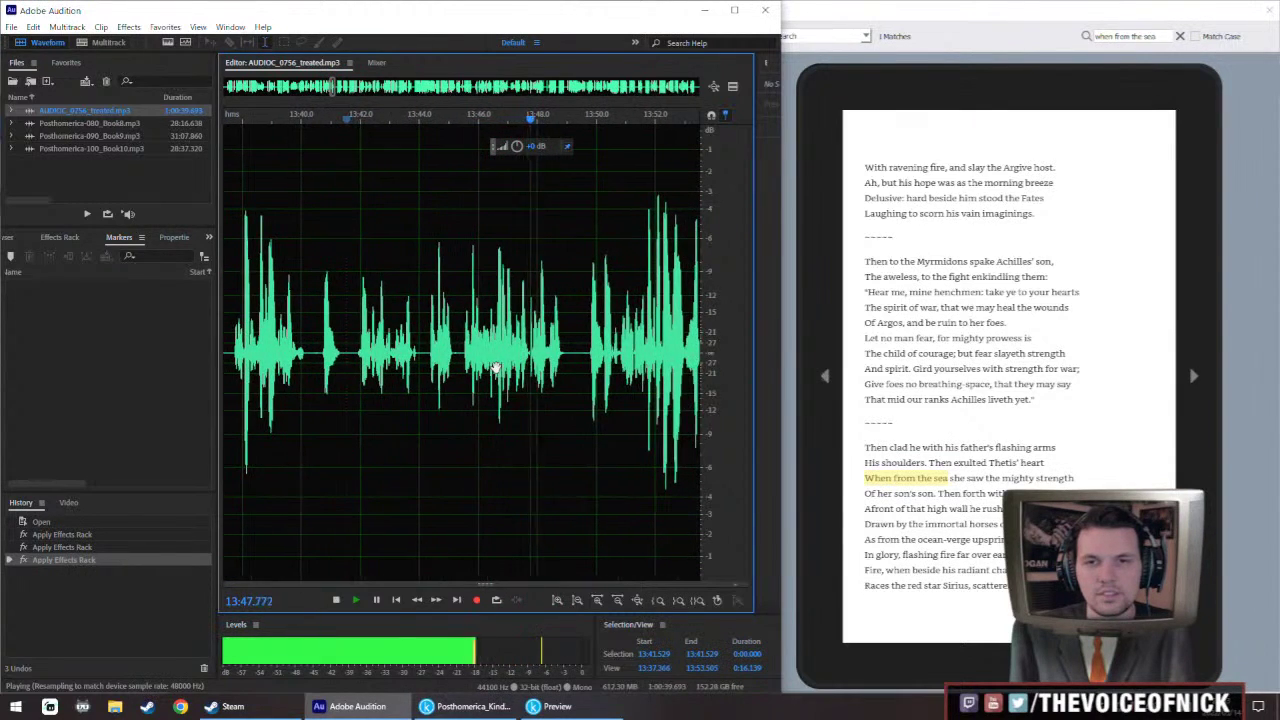
key(space)
In the Book 8 file, move the first marker's start to about 1:21.6 and its end to about 1:30.6
double_click(104, 123)
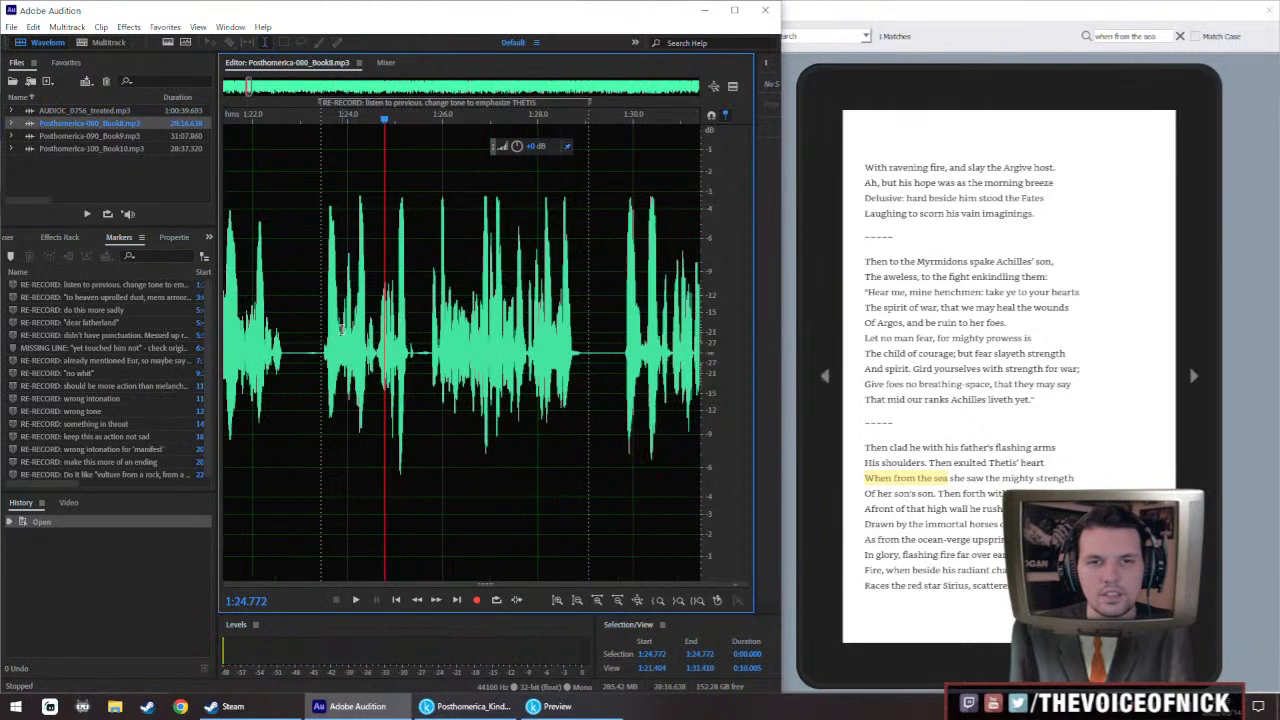
click(320, 102)
drag(588, 102, 664, 106)
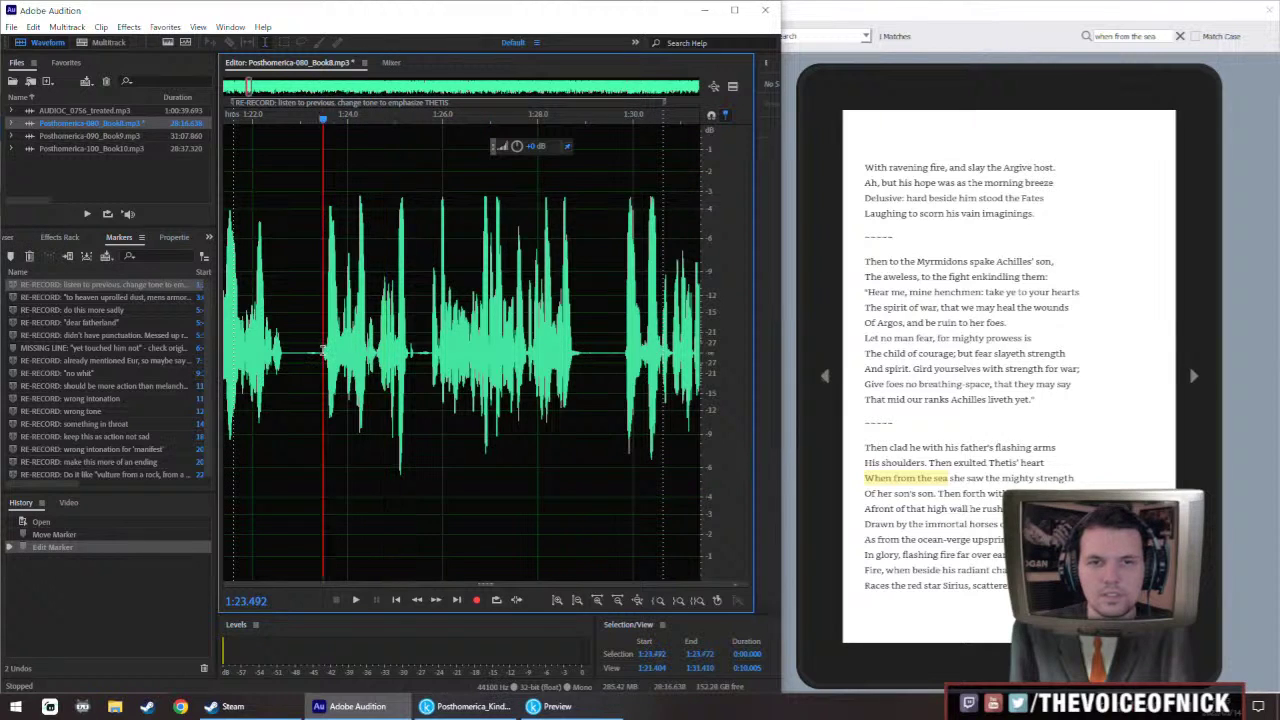
Replace the old line starting at about 1:23.5 with the copied take and amplify it to match the narration
key(ctrl+v)
mouse_move(516, 146)
mouse_down()
mouse_move(526, 136)
mouse_move(530, 150)
mouse_up()
Play the edited passage from 1:21.181 to check how the new take fits the surrounding narration
scroll(500, 300, down, 3)
click(437, 310)
key(space)
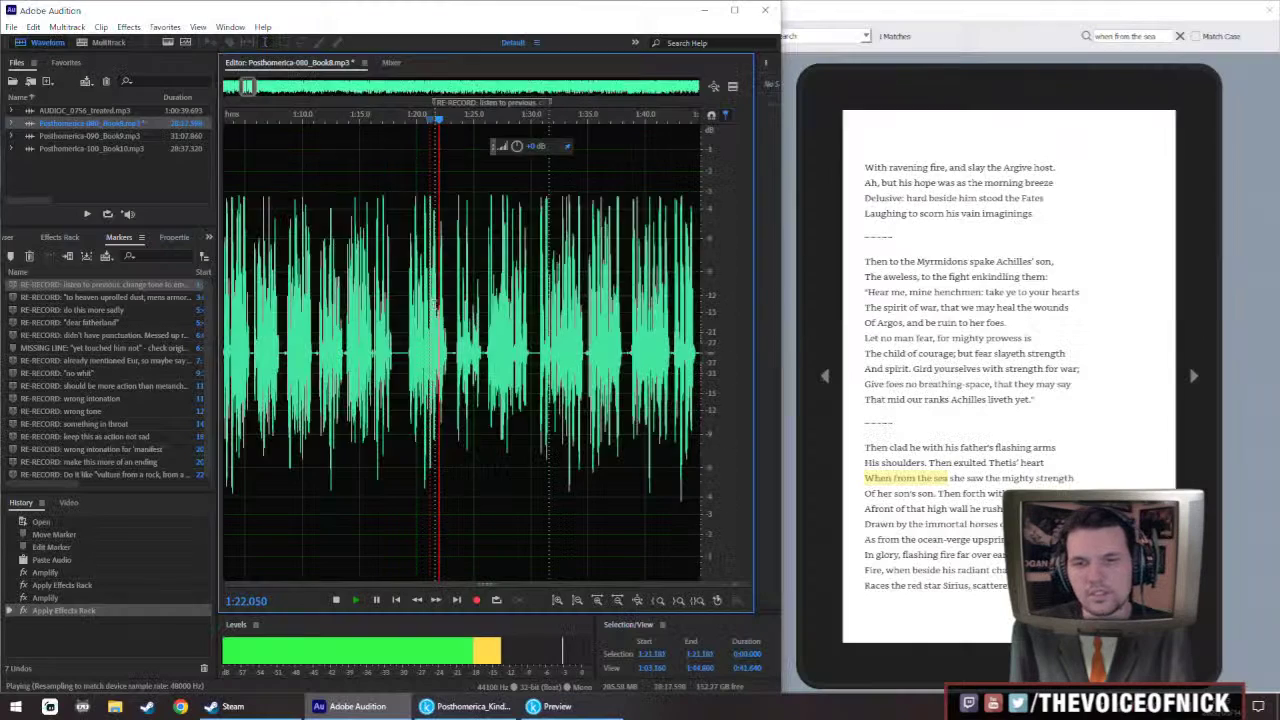
scroll(440, 305, down, 10)
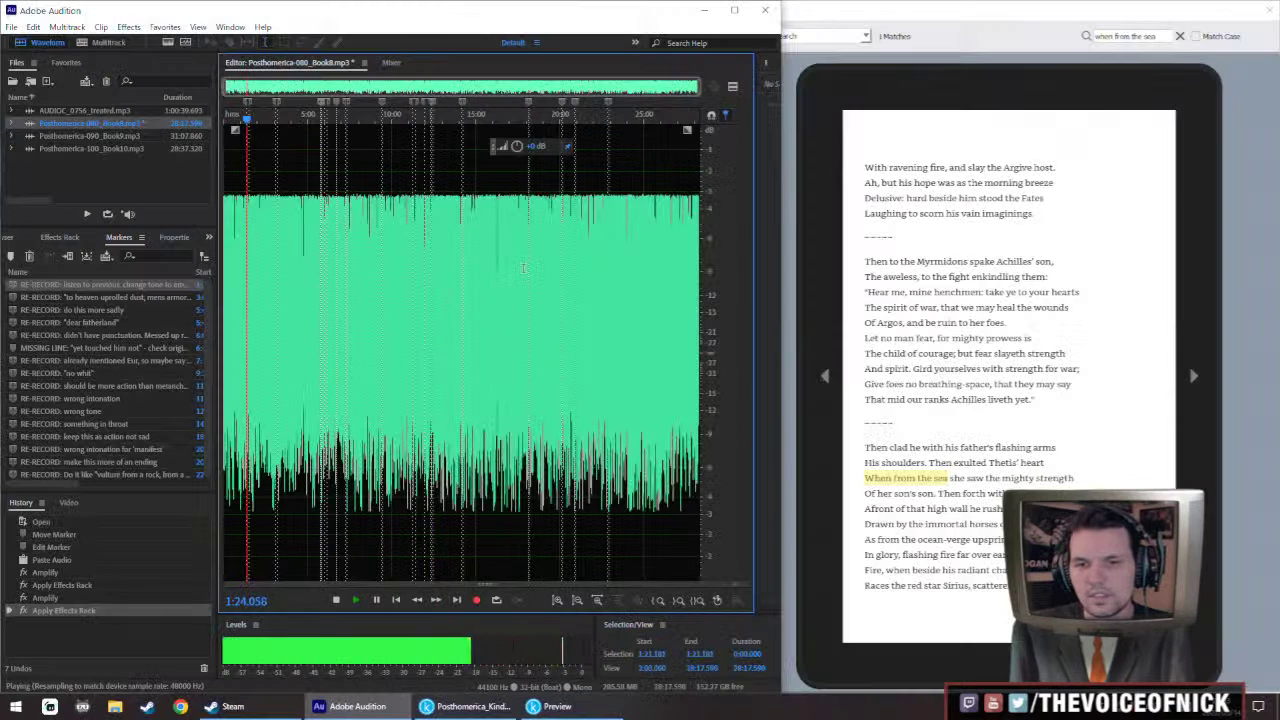
scroll(522, 267, up, 10)
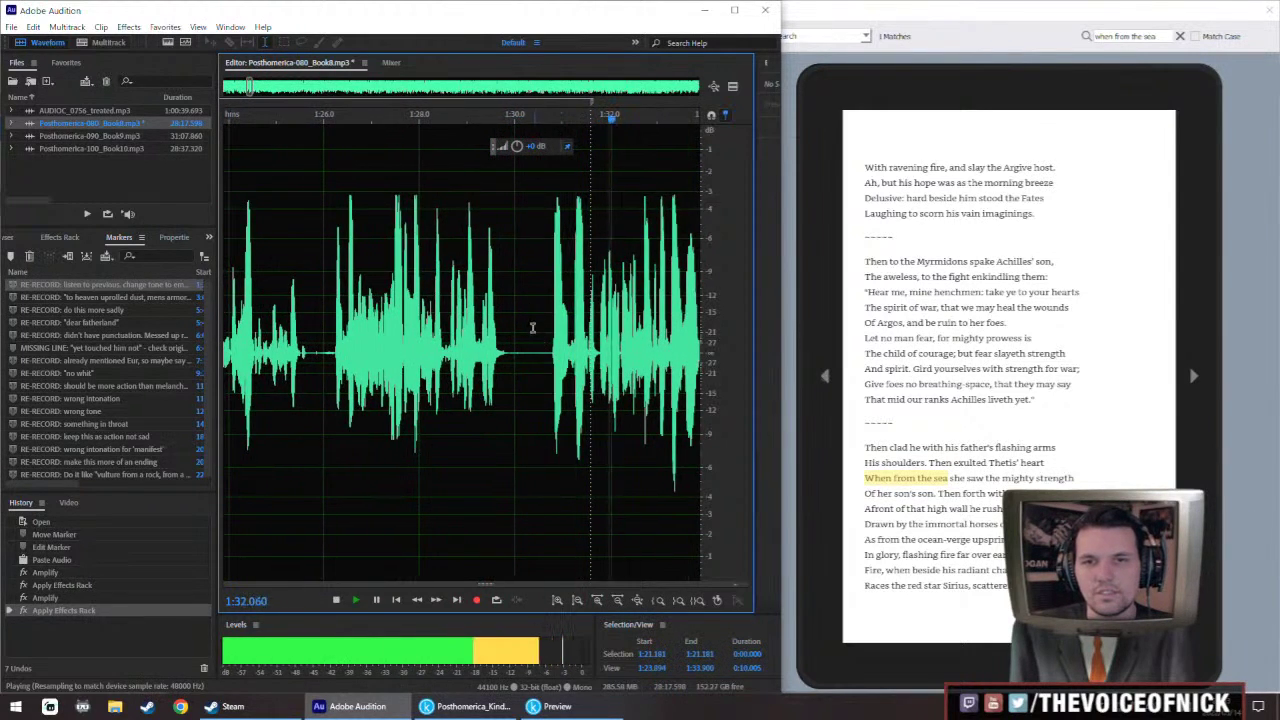
key(space)
Lengthen the pause after the new line at about 1:29.9 by duplicating 0.126 s of it, and play from 1:28.645
click(512, 382)
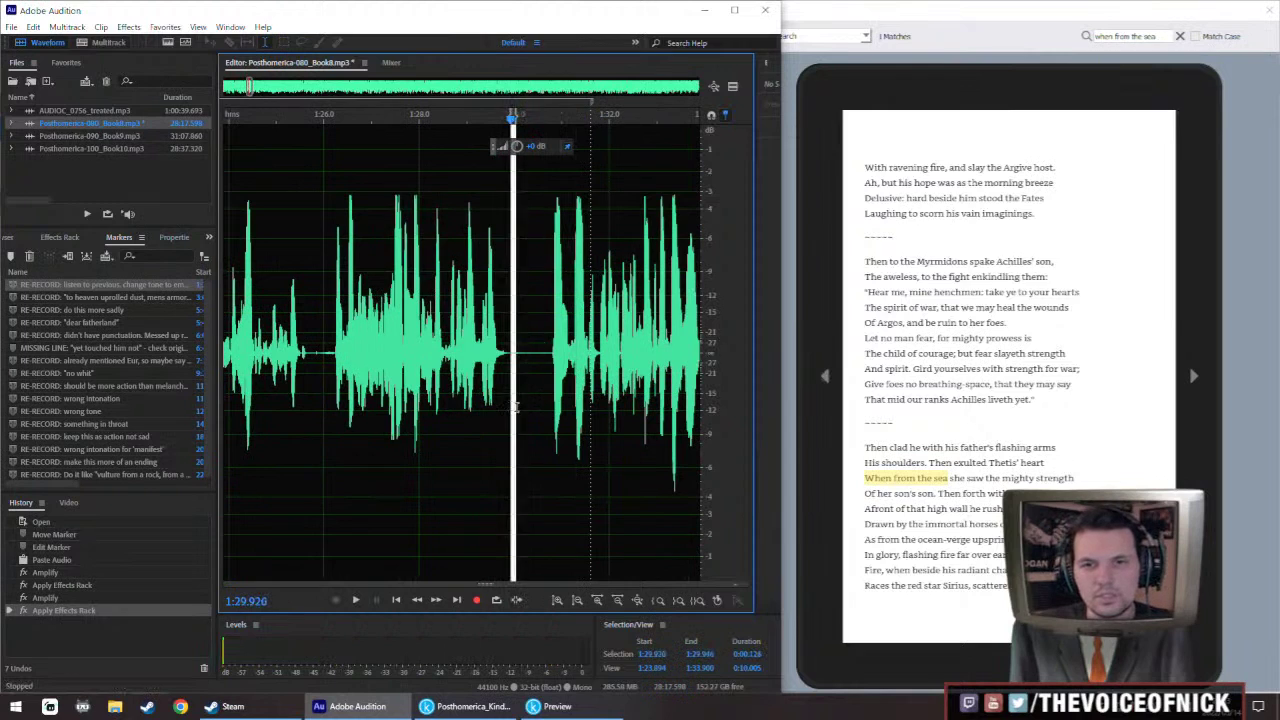
key(ctrl+v)
key(space)
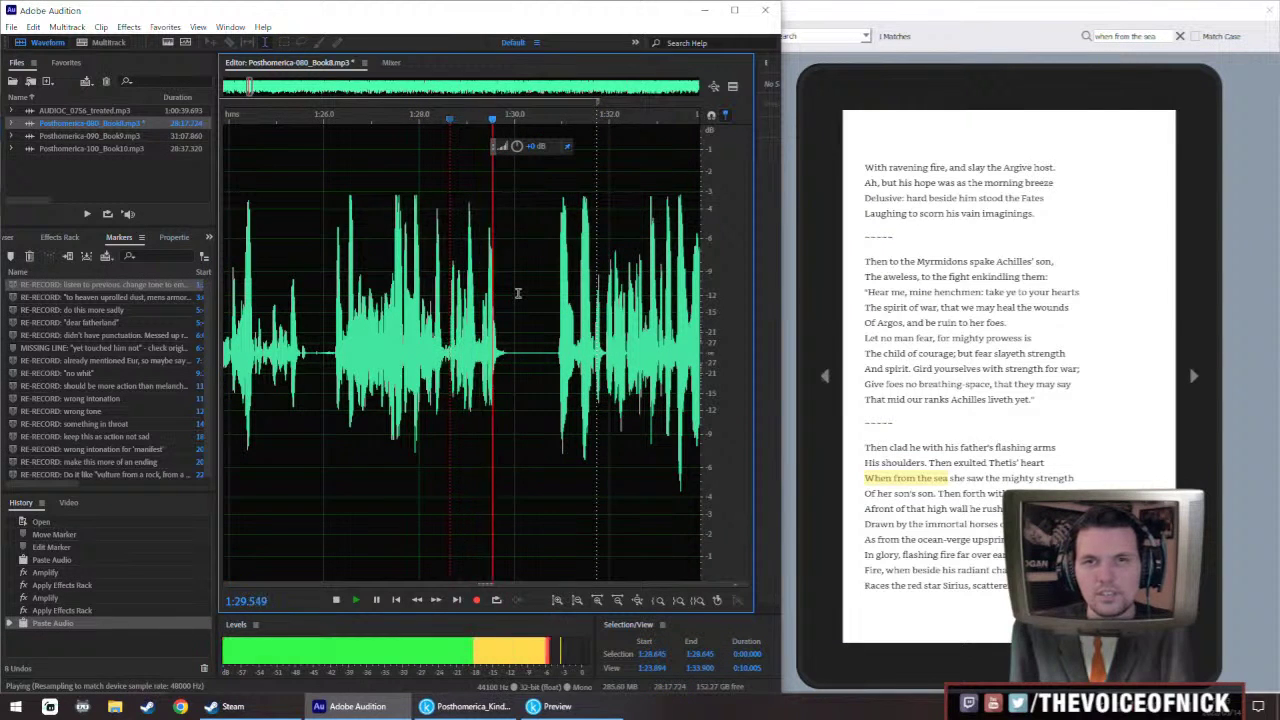
Play from 1:20.714 to check the transition into the new line
scroll(388, 335, down, 2)
drag(388, 335, 438, 338)
click(280, 345)
drag(338, 347, 394, 348)
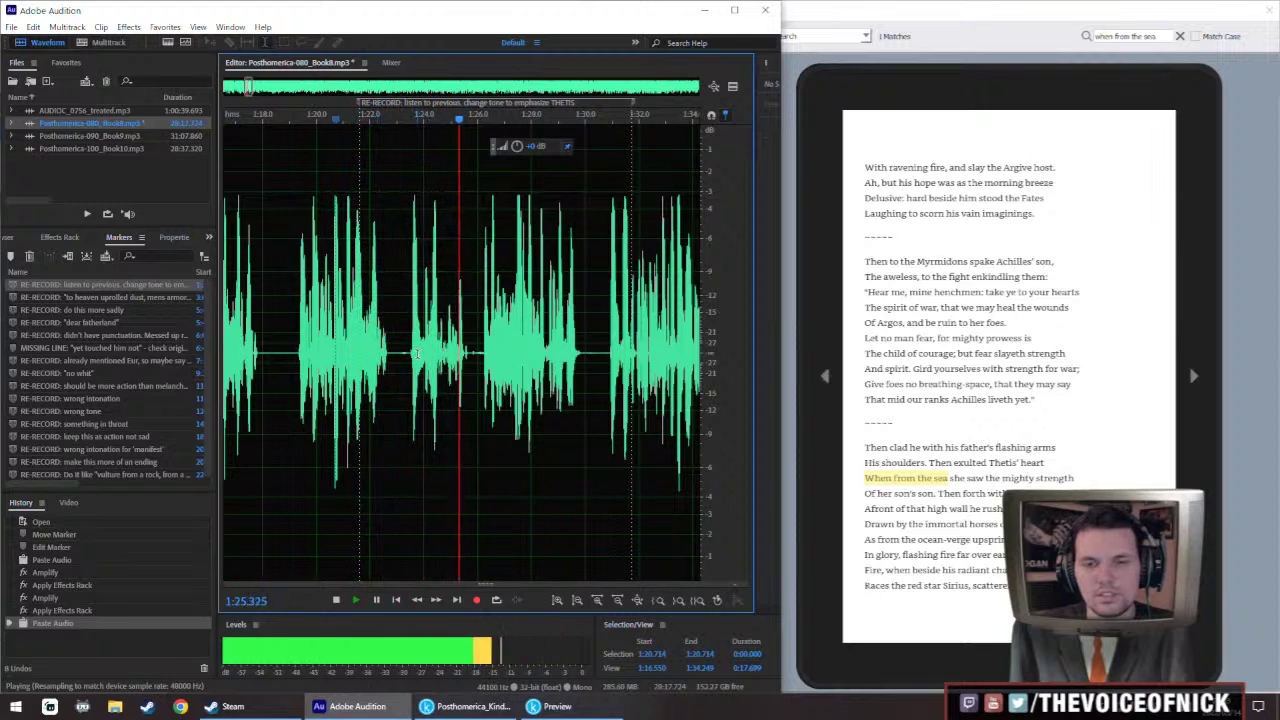
Lengthen the pause before the new line by duplicating its 0.231 s section at 1:22.801
drag(436, 362, 458, 362)
scroll(417, 380, up, 2)
click(410, 385)
key(space)
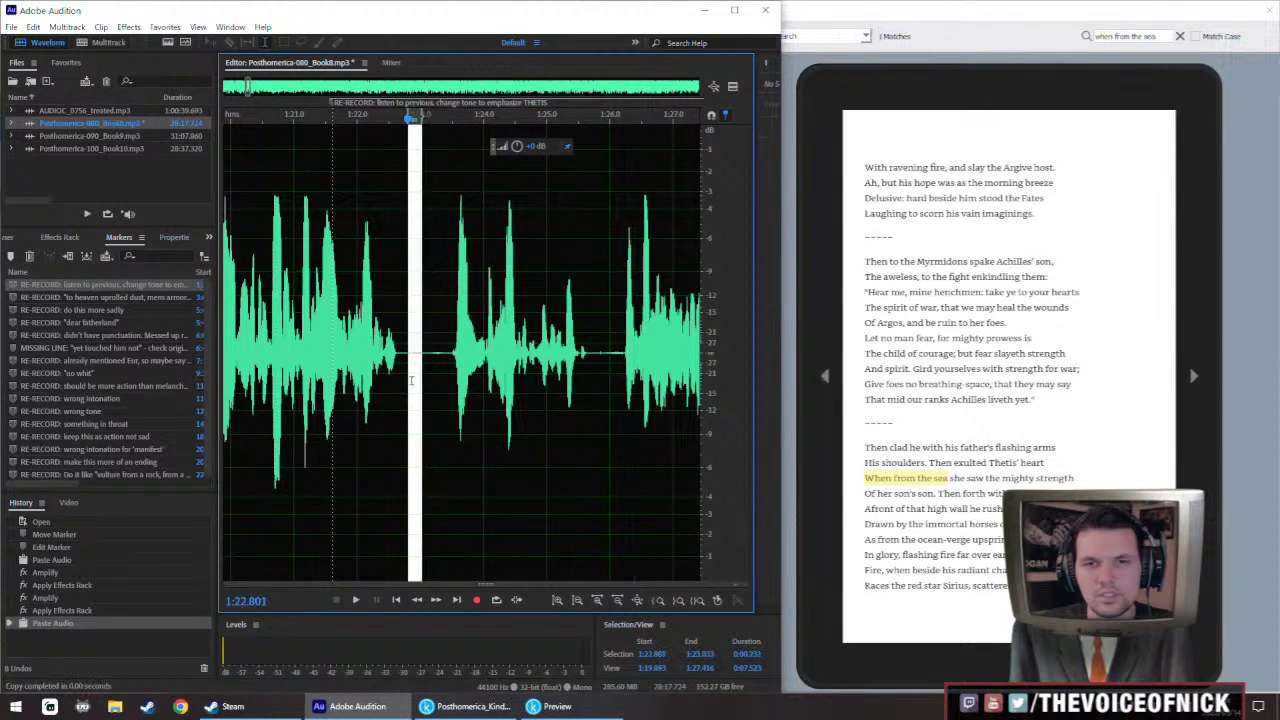
key(space)
Play the edited passage from 1:20.757 and from 1:08.561 to check the pause before the new line
scroll(400, 350, down, 2)
click(395, 330)
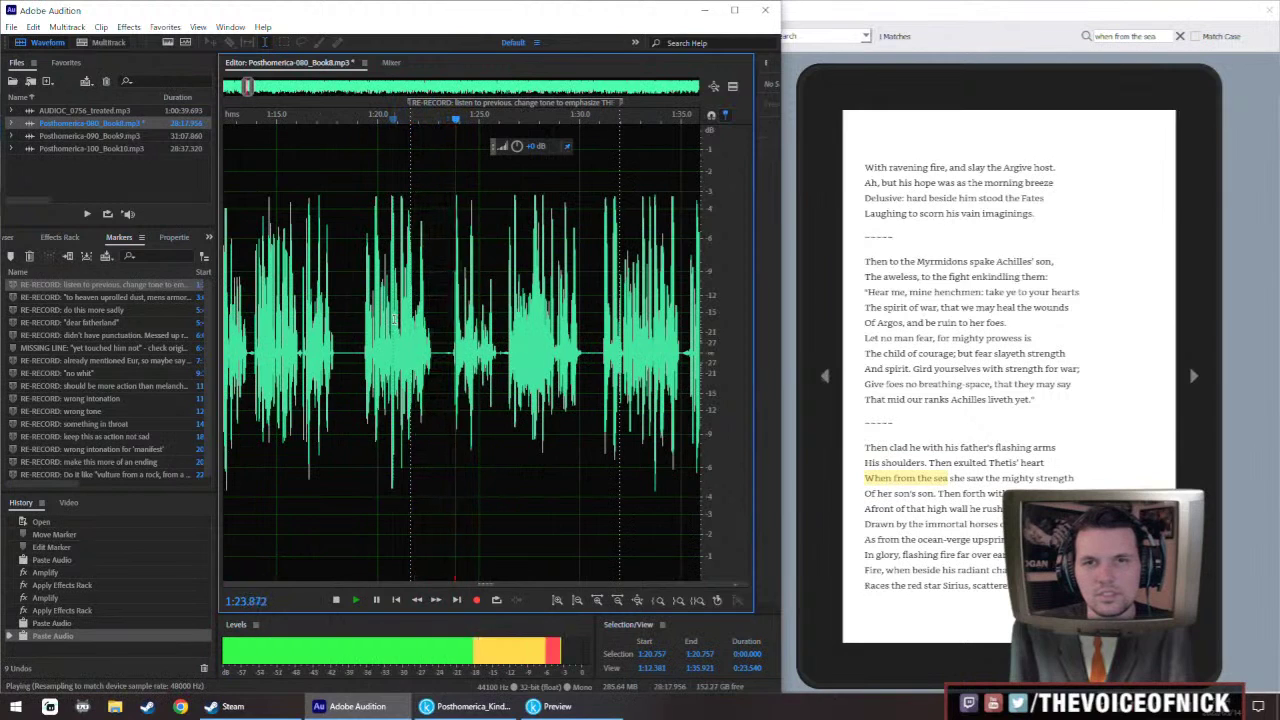
scroll(480, 340, down, 3)
key(space)
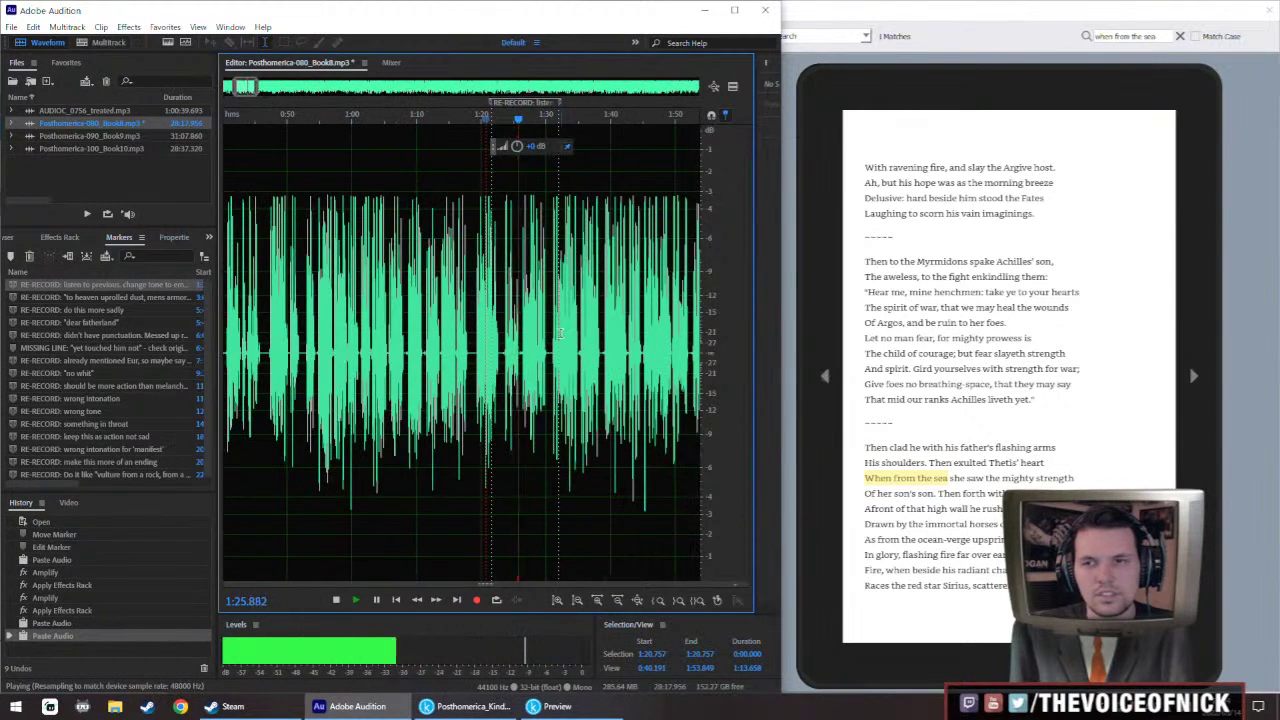
click(406, 337)
key(space)
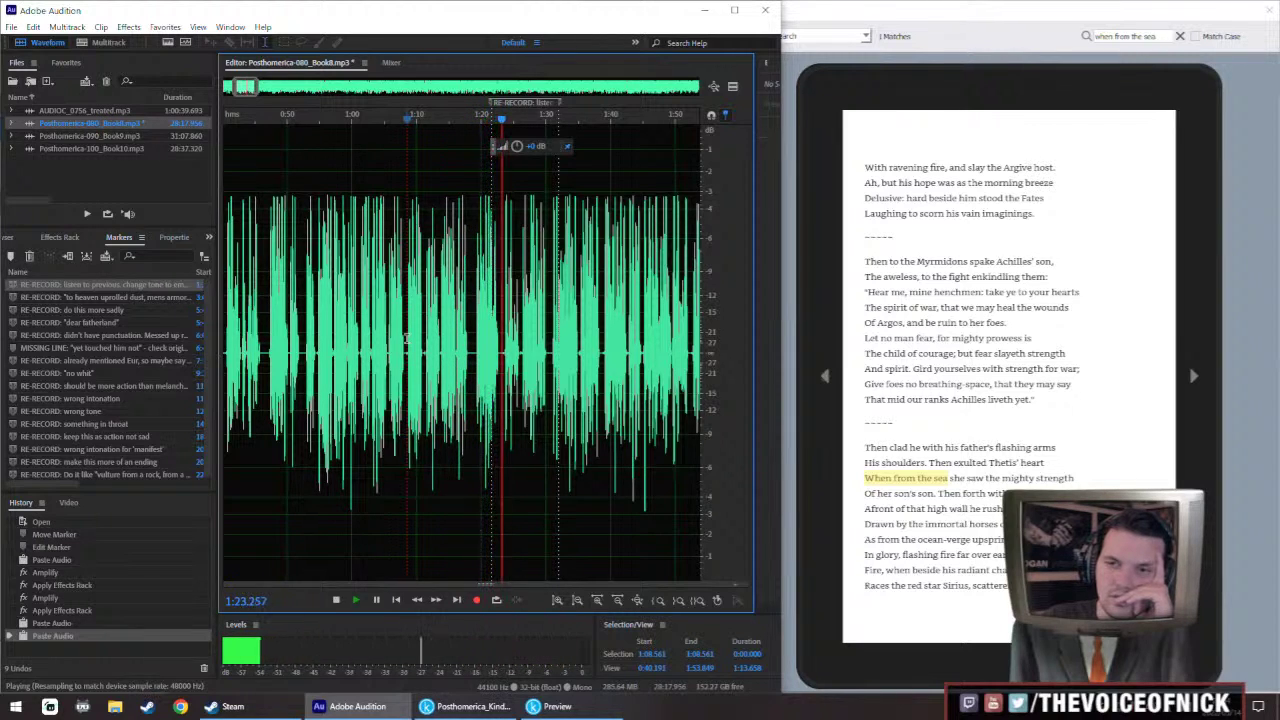
scroll(407, 339, down, 2)
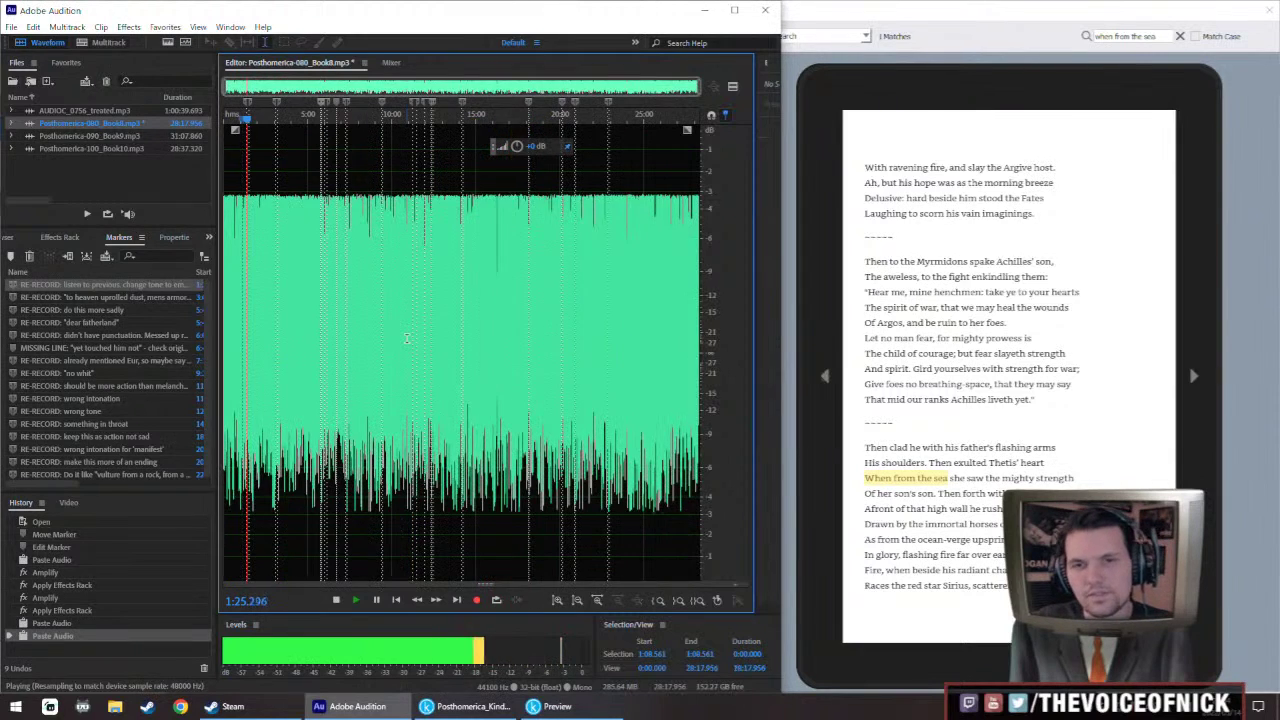
scroll(370, 297, up, 4)
scroll(370, 297, up, 2)
key(space)
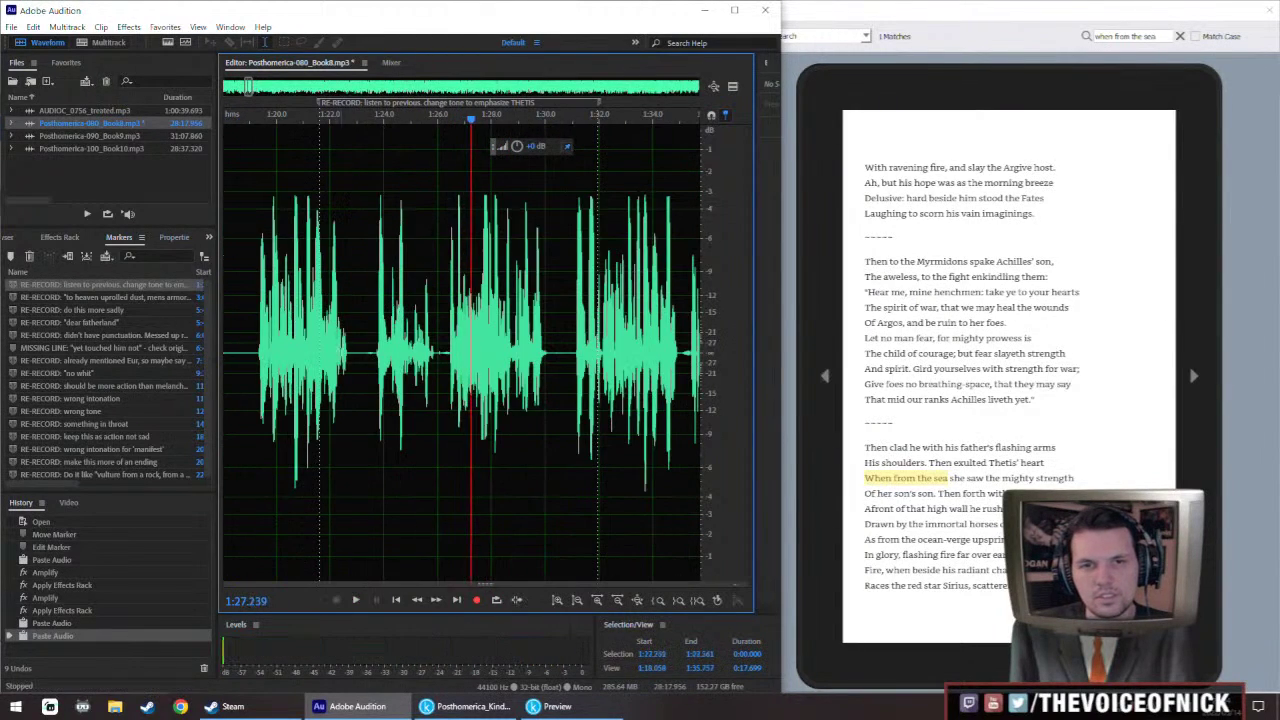
Delete a short piece of the pause before the new line and insert 0.520 s of silence at 1:22.718
key(Delete)
drag(362, 364, 349, 365)
key(ctrl+shift+e)
key(Return)
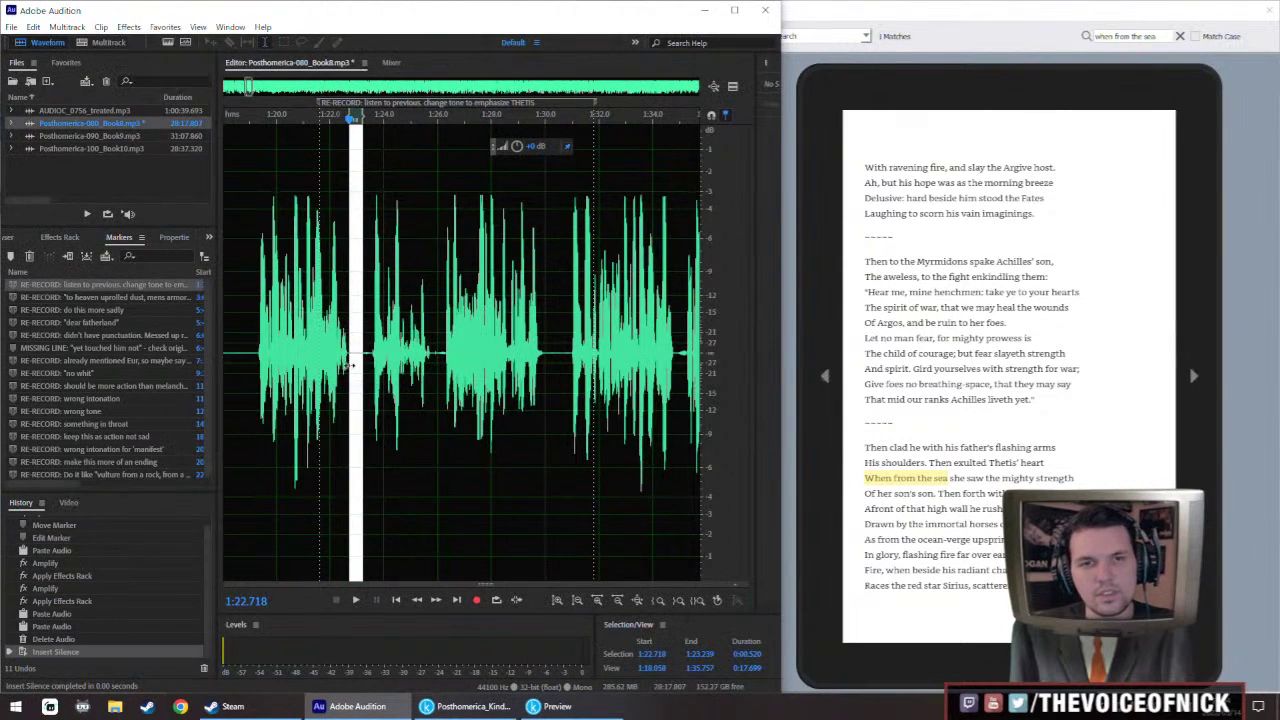
Play the edited passage from 1:14.367, and replay the end of the new line from 1:28.842 and 1:27.276
scroll(331, 326, down, 3)
key(space)
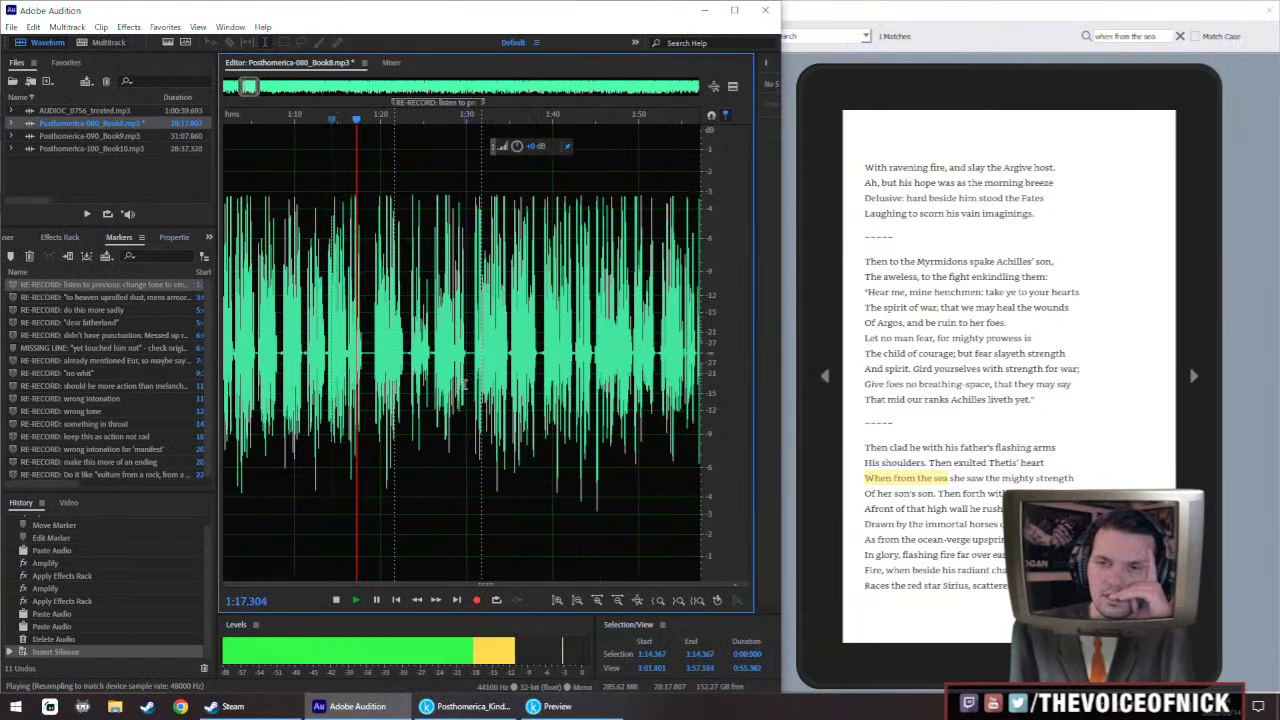
key(space)
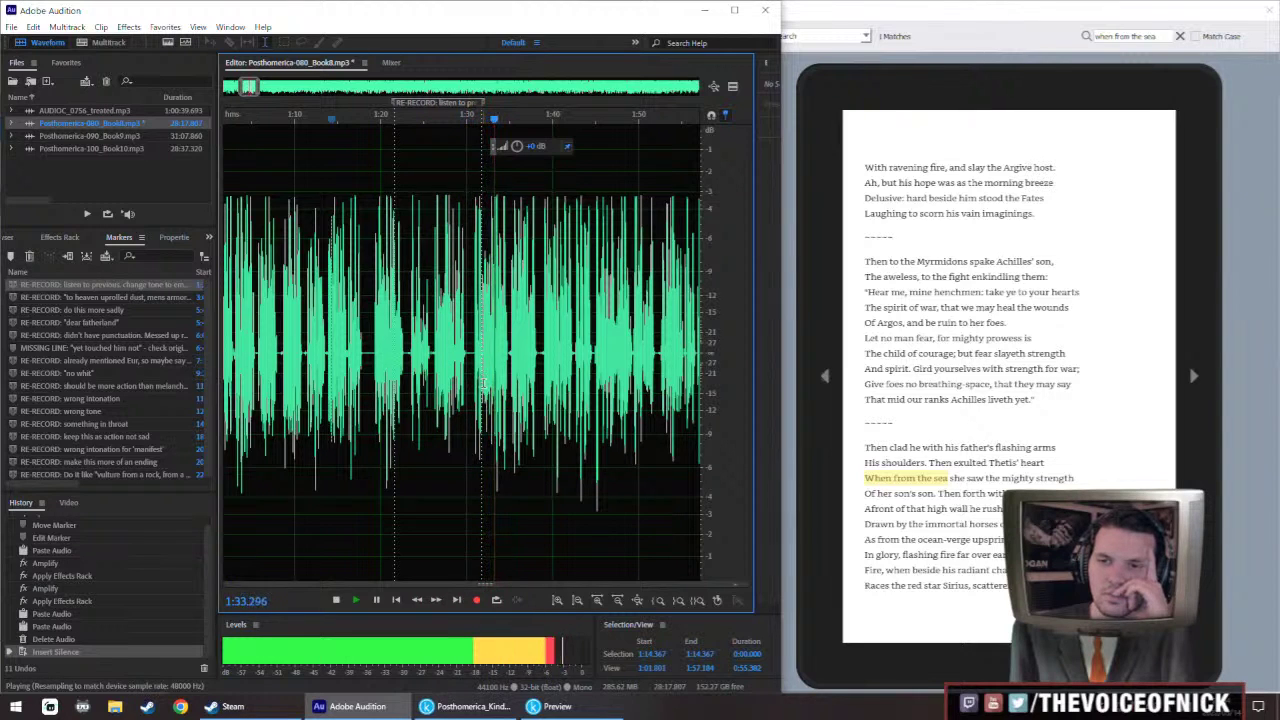
scroll(466, 358, up, 3)
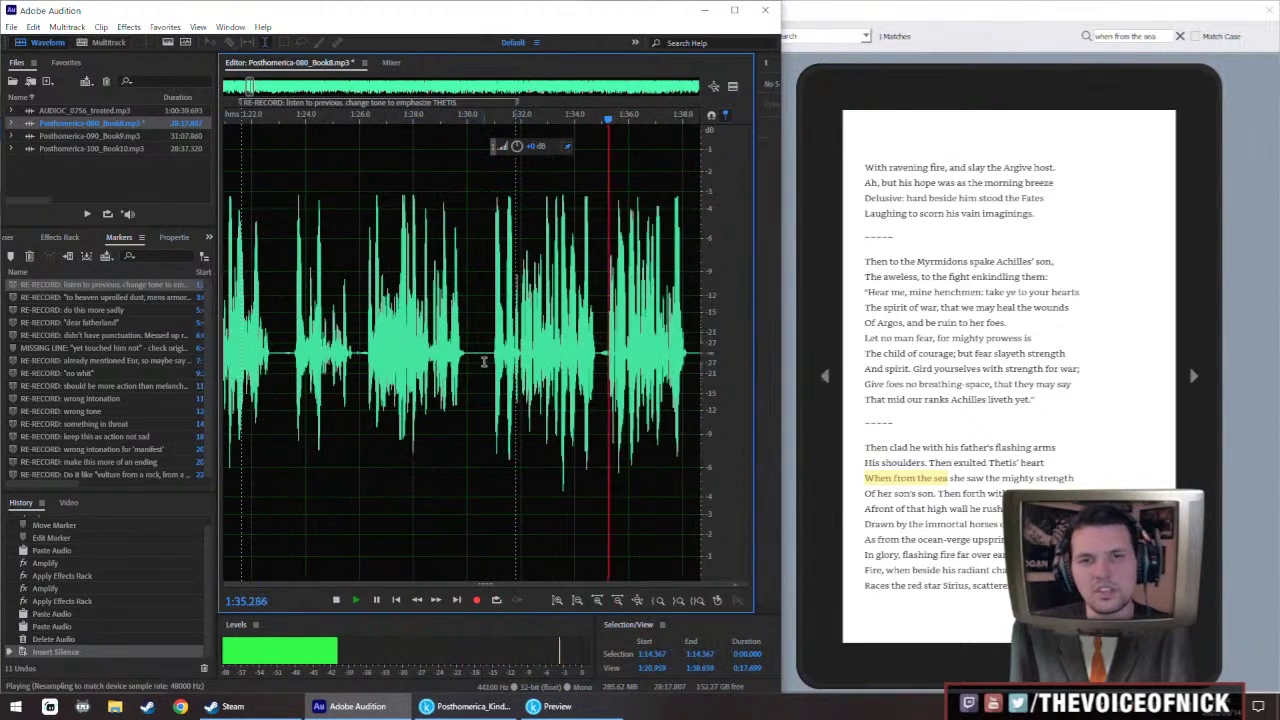
click(368, 348)
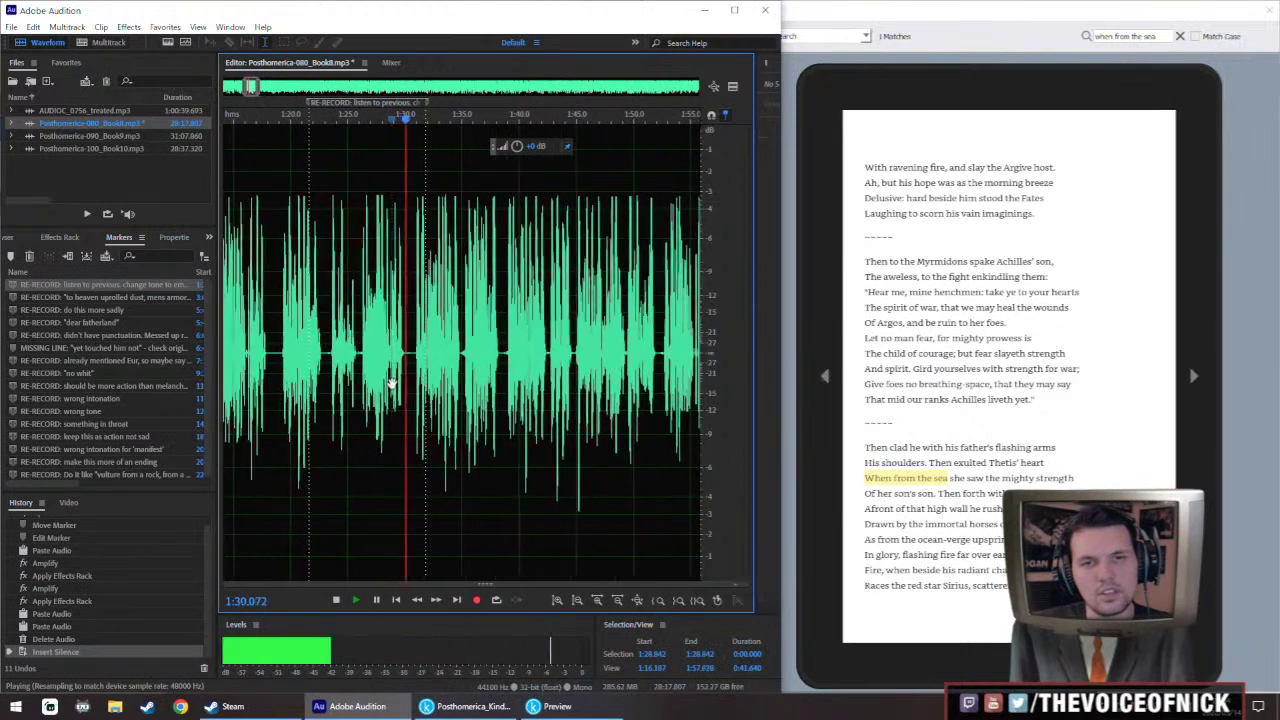
click(364, 334)
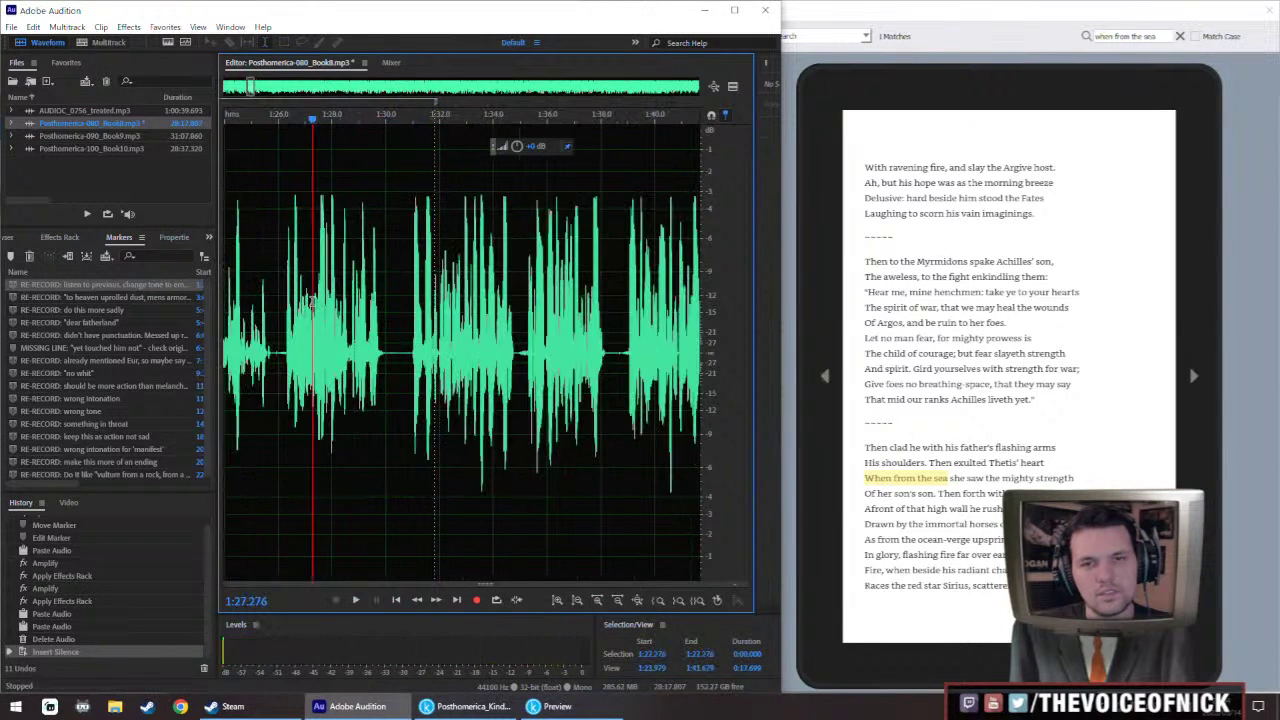
scroll(364, 334, down, 5)
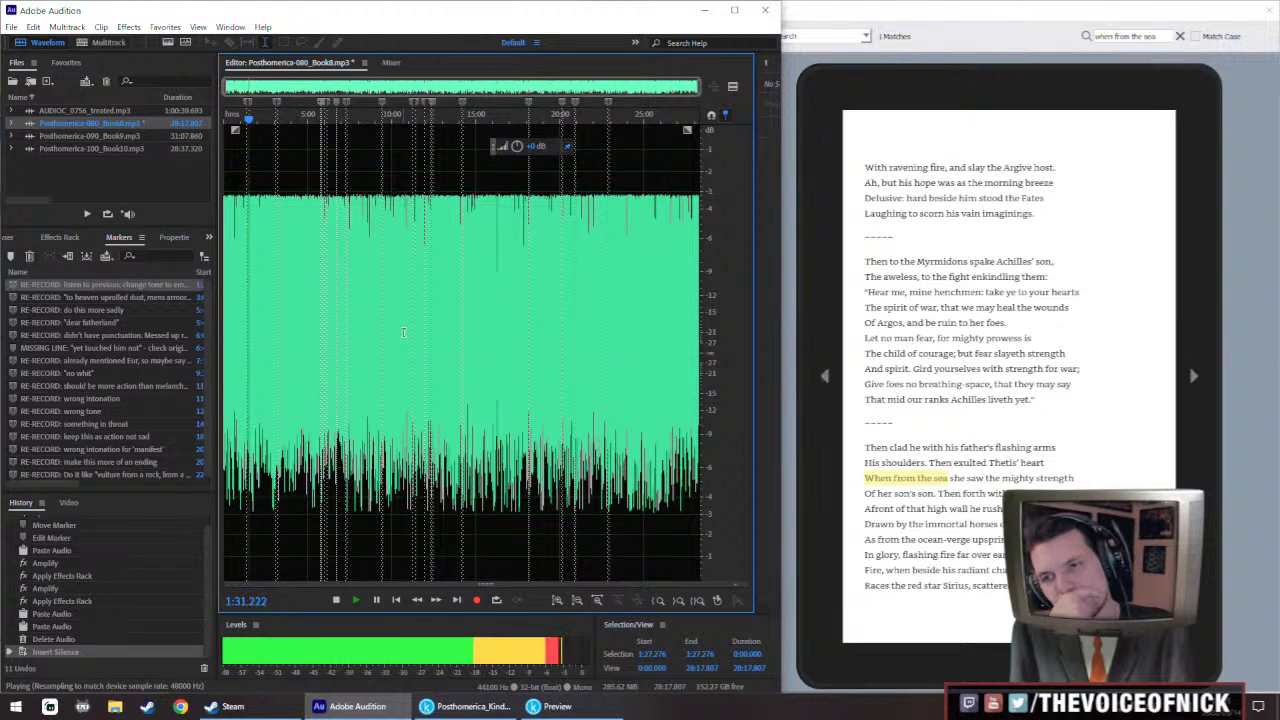
scroll(363, 166, up, 5)
key(space)
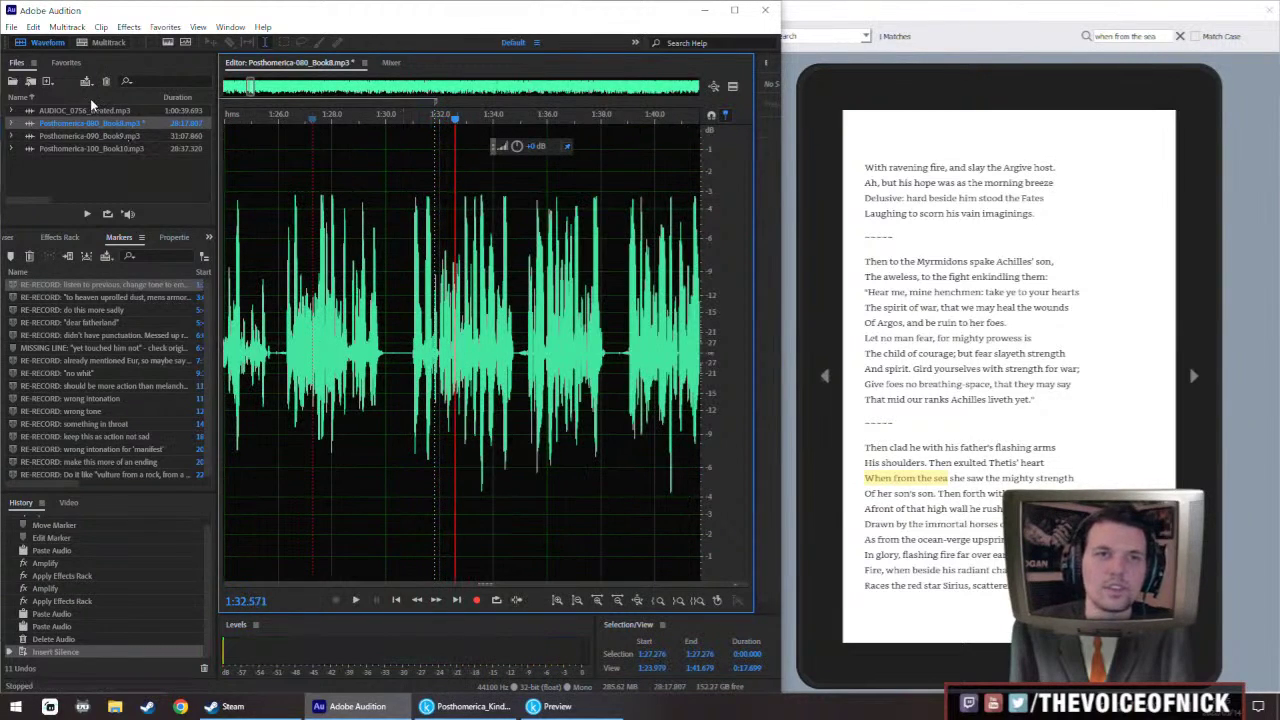
Open AUDIOC_0756_treated.mp3 and play the takes of the line from 13:45.323 and from 13:41.888
double_click(95, 110)
scroll(361, 342, down, 5)
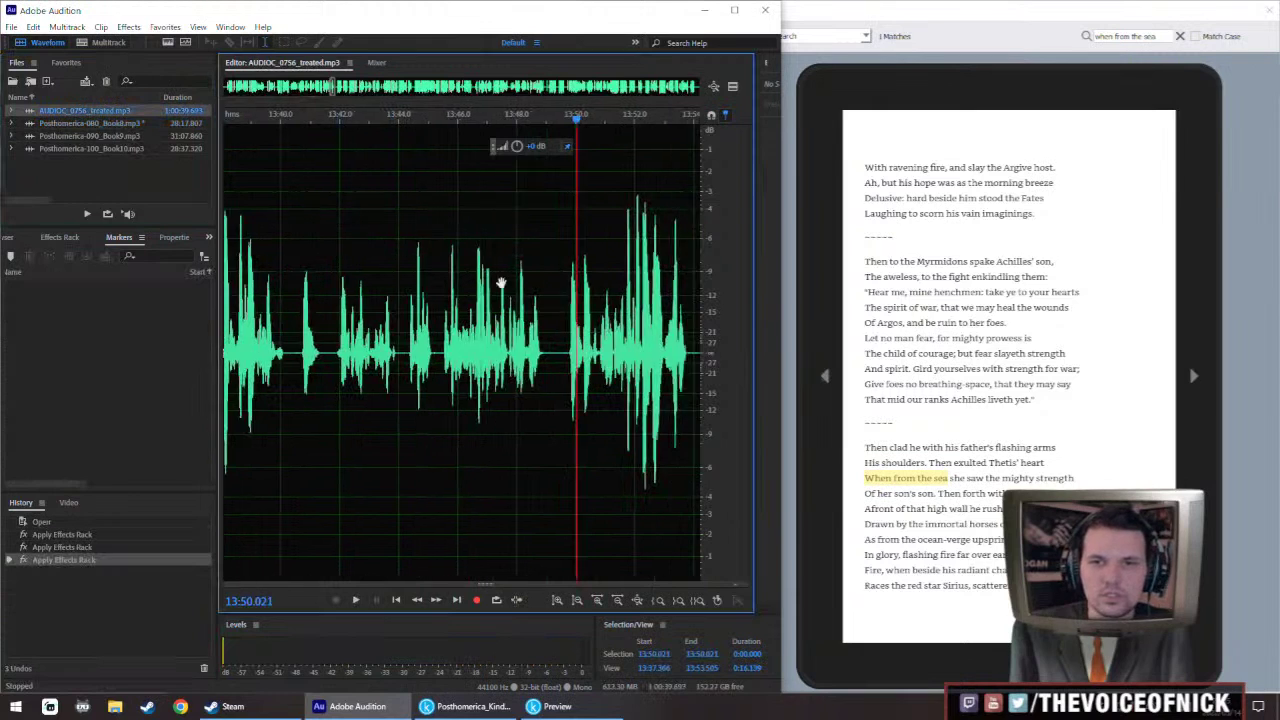
click(346, 367)
key(space)
scroll(352, 358, up, 5)
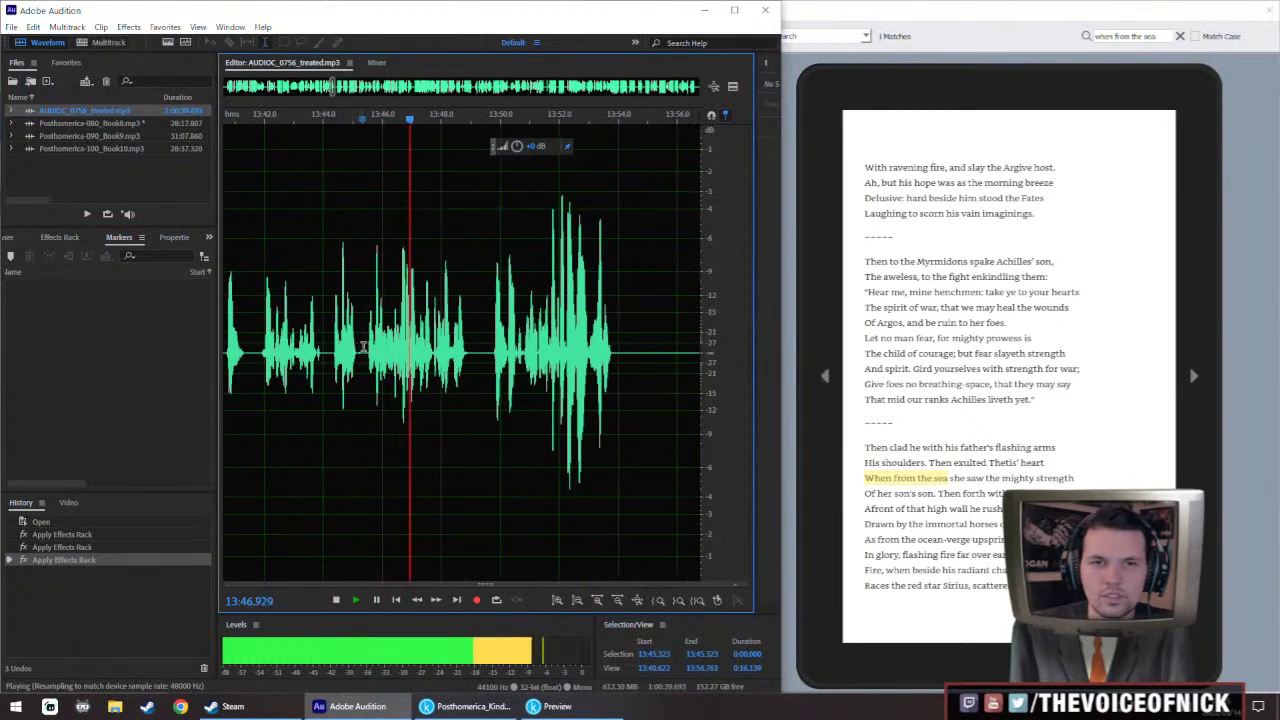
key(space)
click(284, 344)
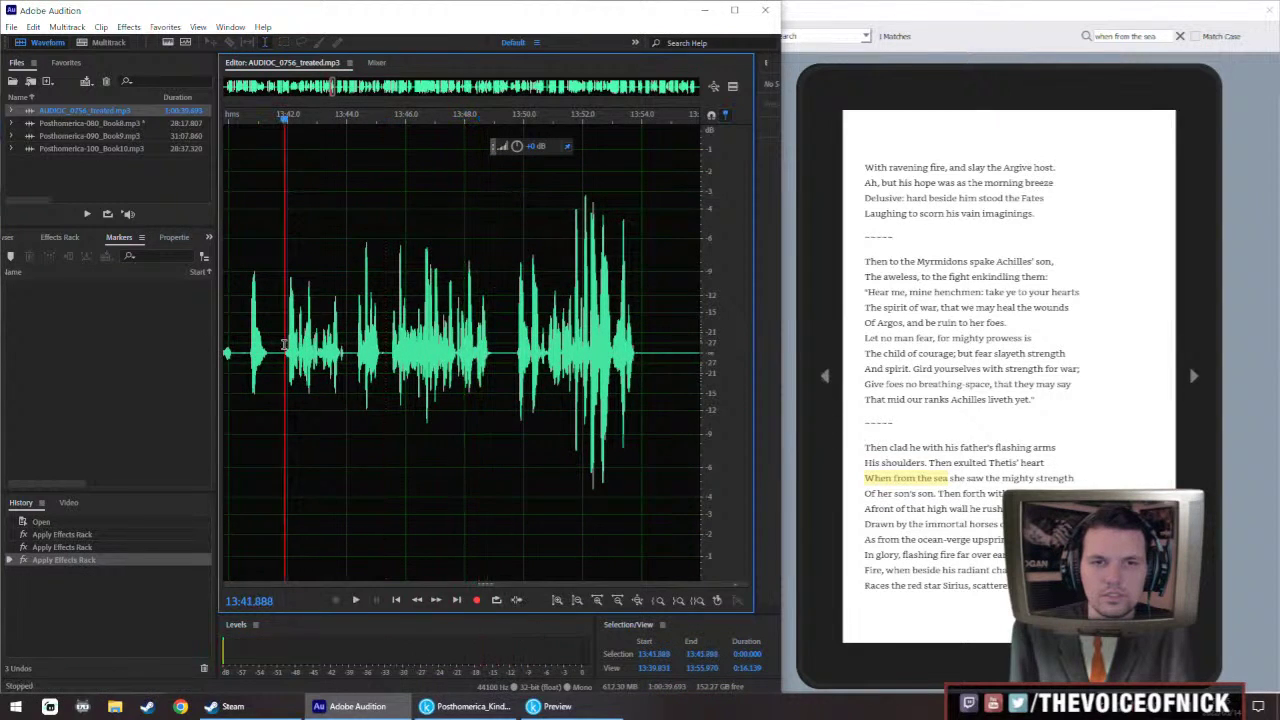
key(space)
Copy the 7.007 s take starting at 13:41.933 and paste it after the takes at 13:55.474 in AUDIOC_0756_treated.mp3
drag(298, 353, 503, 410)
key(space)
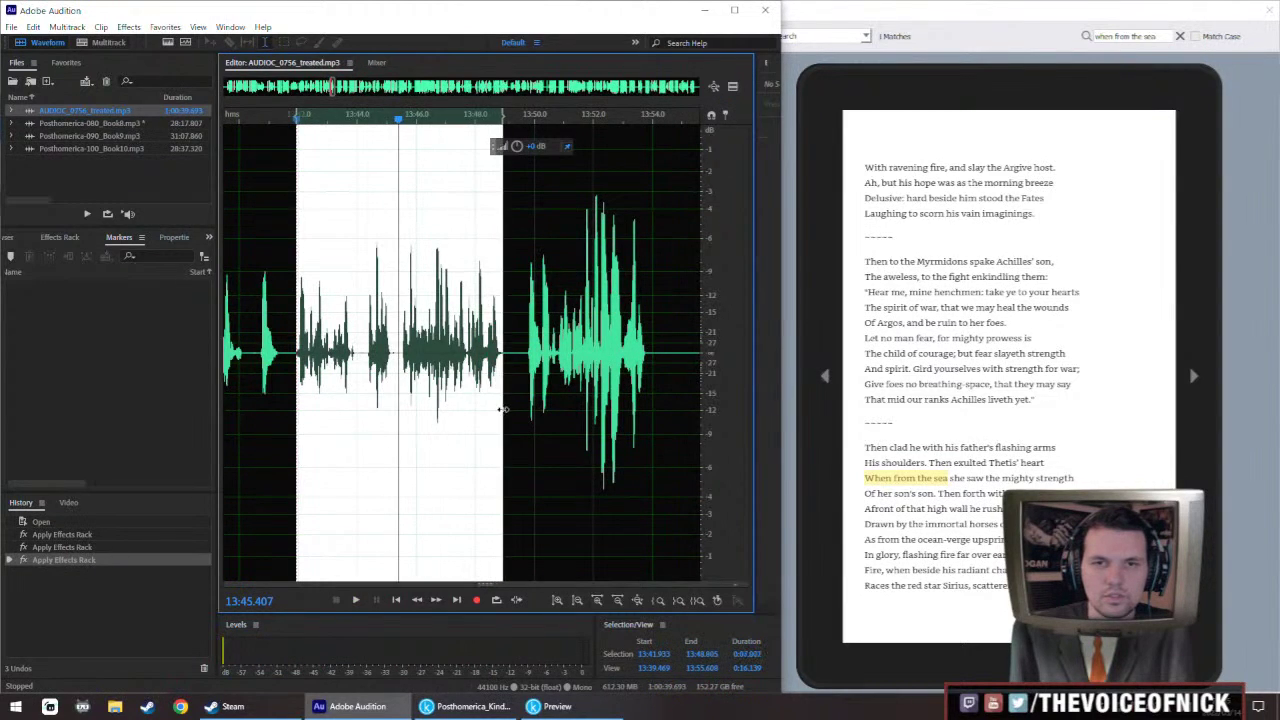
double_click(132, 122)
double_click(92, 111)
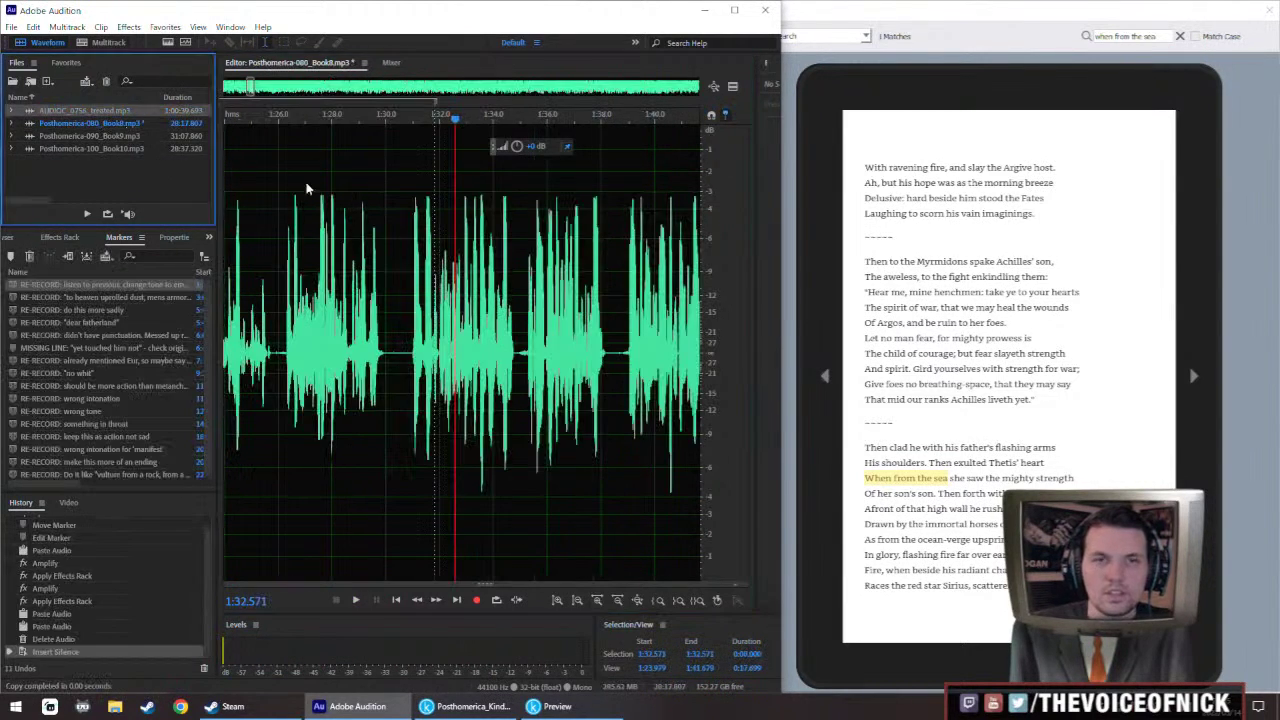
click(553, 358)
key(ctrl+v)
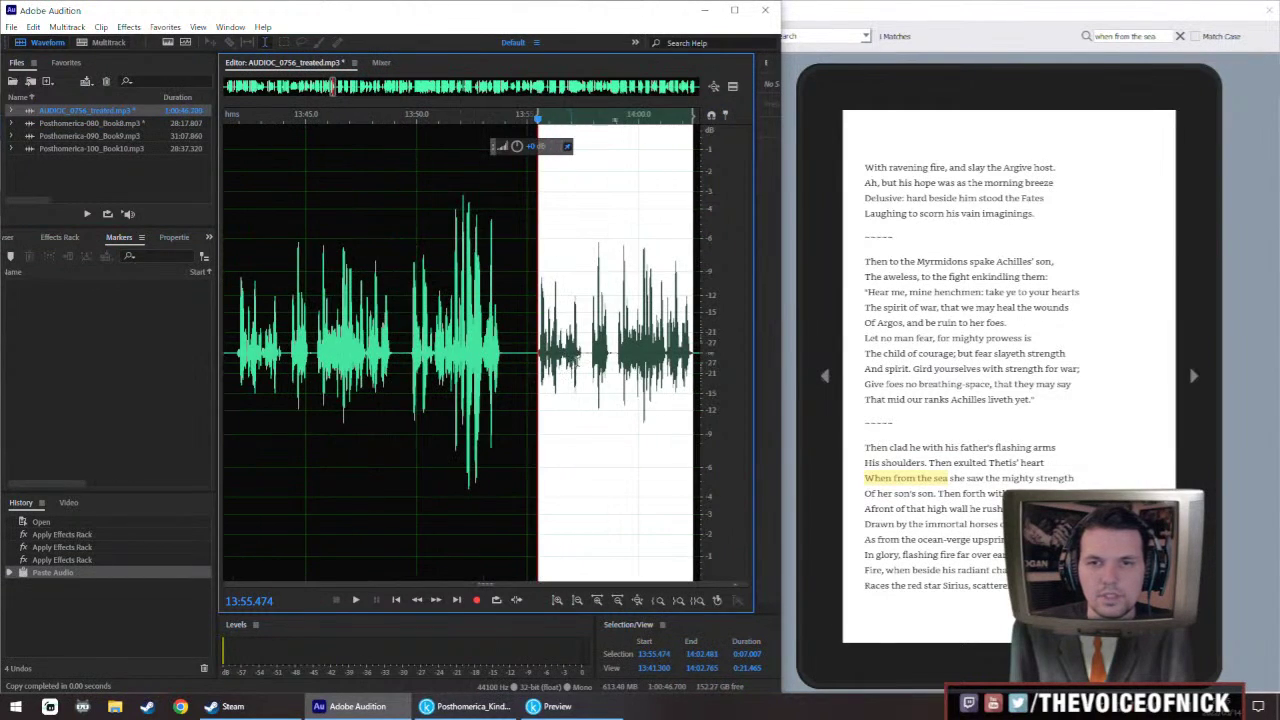
Delete the short fragment between the pasted take's phrases, amplify the take, apply the effects rack and play it
click(589, 368)
drag(591, 373, 616, 389)
key(Delete)
drag(670, 300, 522, 120)
key(space)
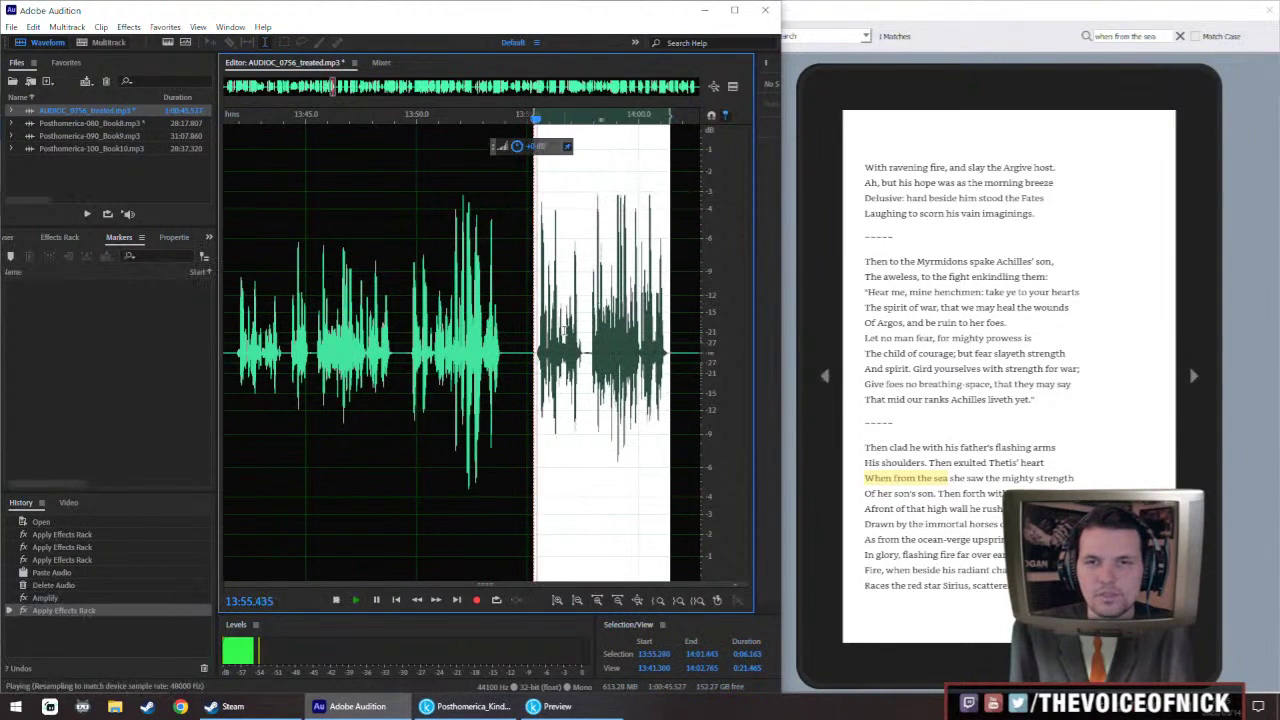
Return to Posthomerica-080_Book8.mp3 and play around 1:31 and 1:26 to locate the line matching the edited take
click(90, 123)
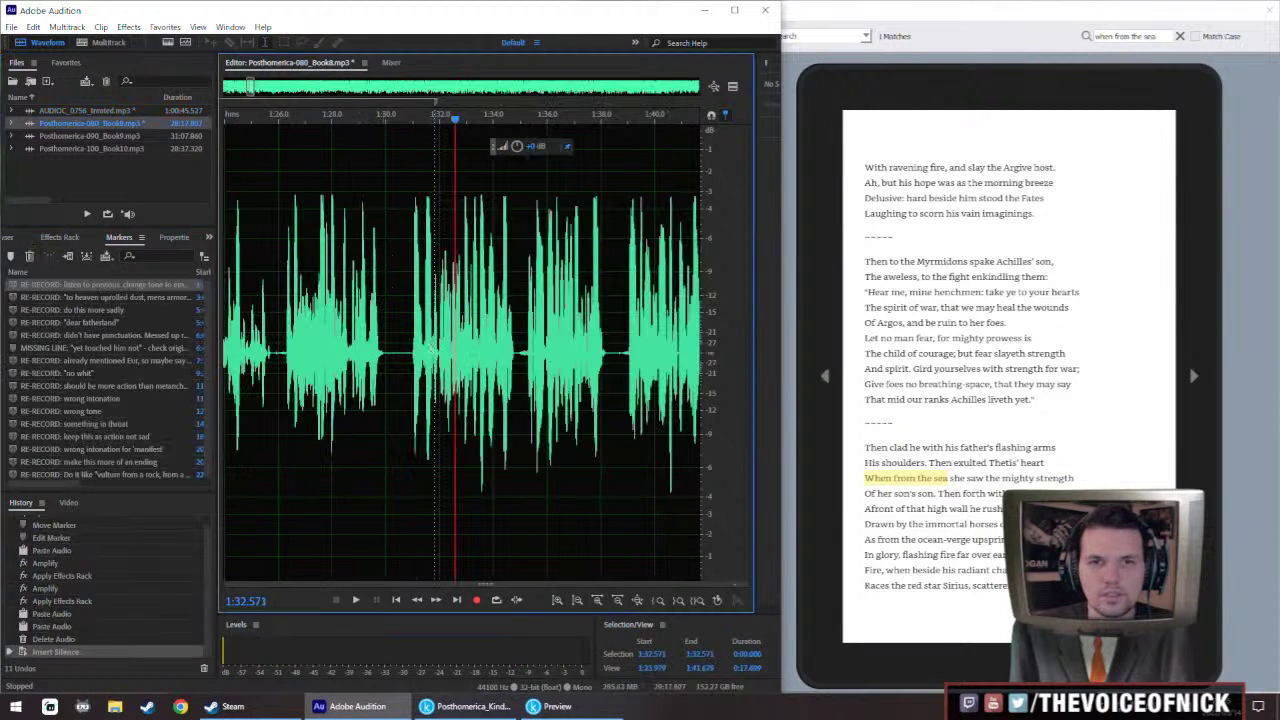
key(space)
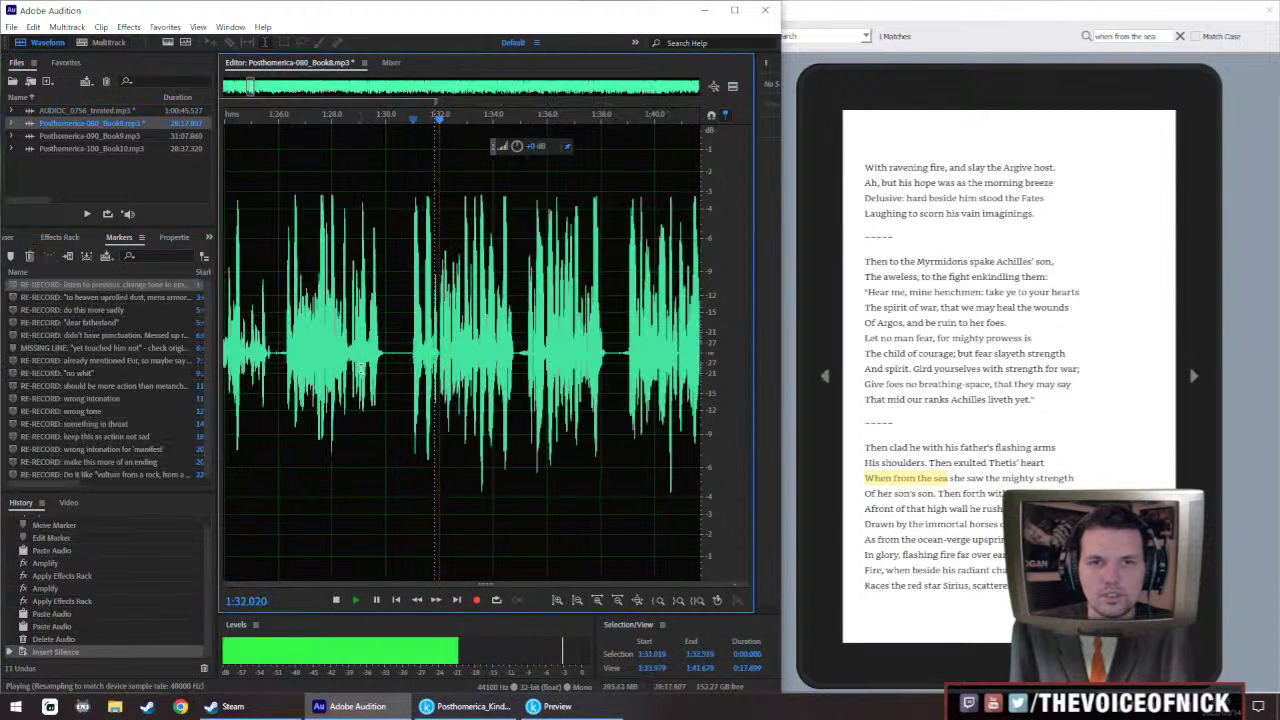
key(space)
click(360, 360)
key(space)
key(space)
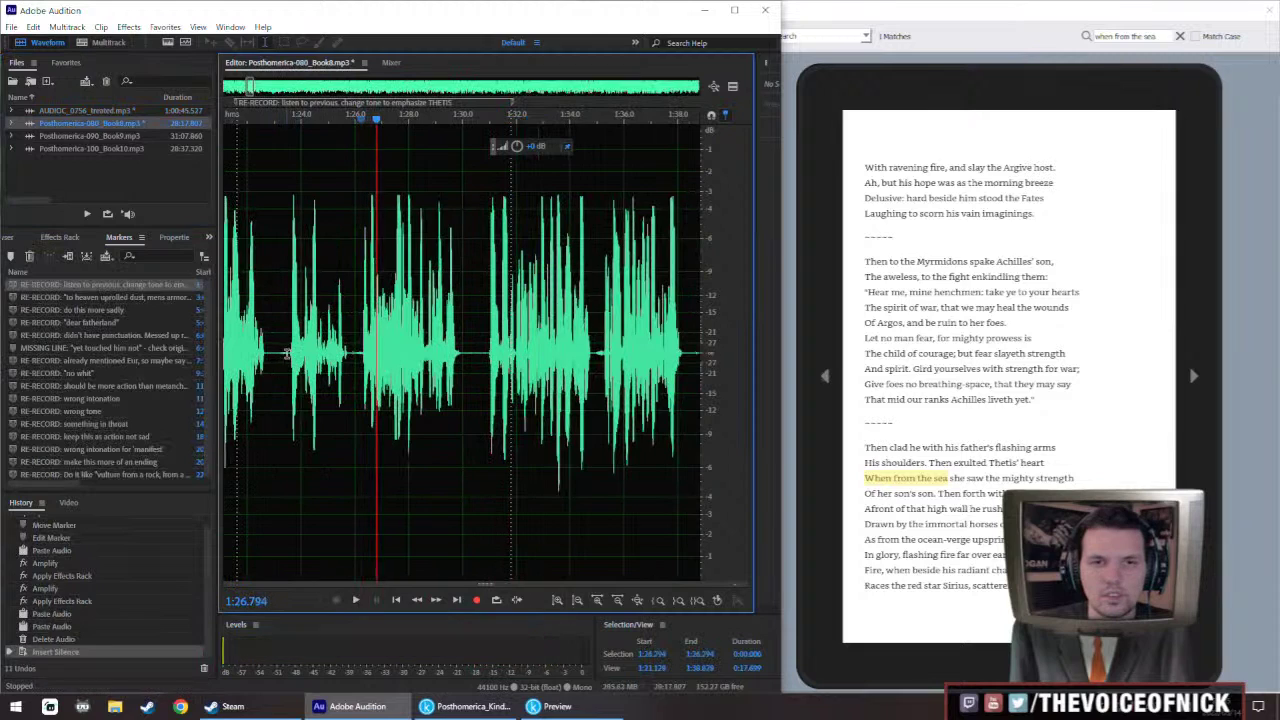
Try replacing the line from 1:23.558 to 1:30.003 with the edited take, play it from 1:19.170 and undo the replacement
drag(288, 368, 464, 398)
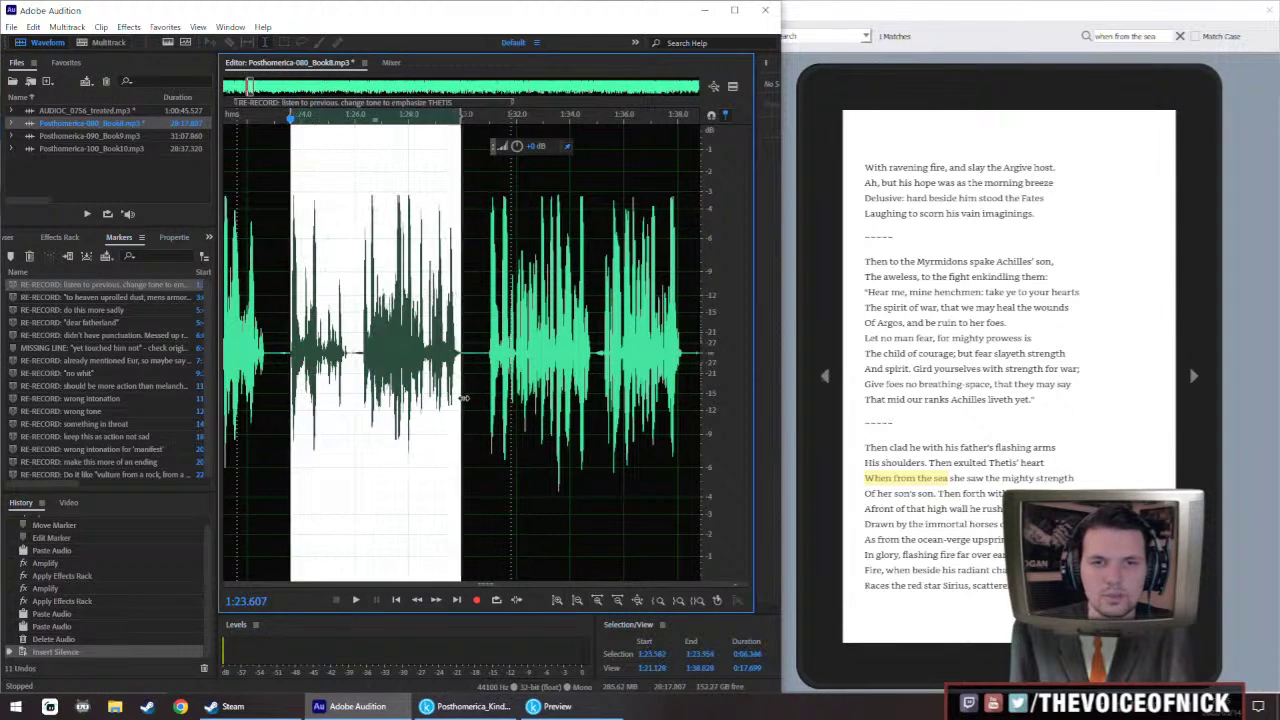
key(ctrl+v)
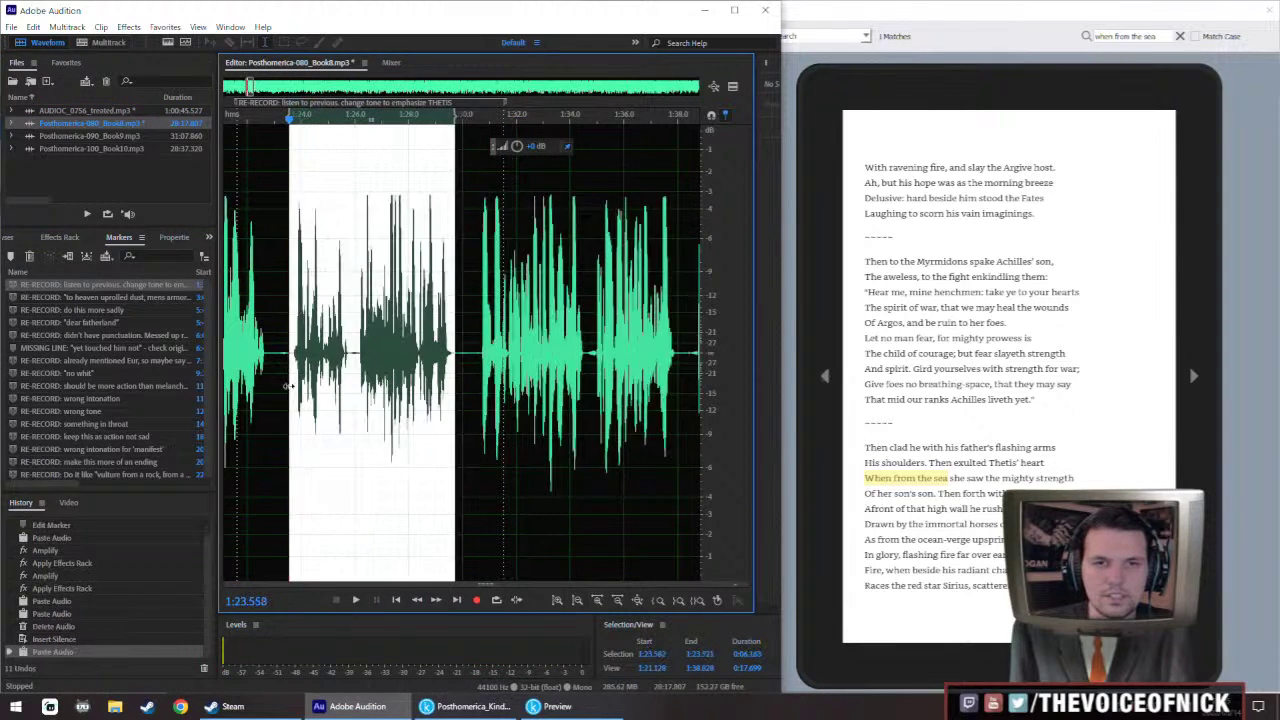
key(ctrl+z)
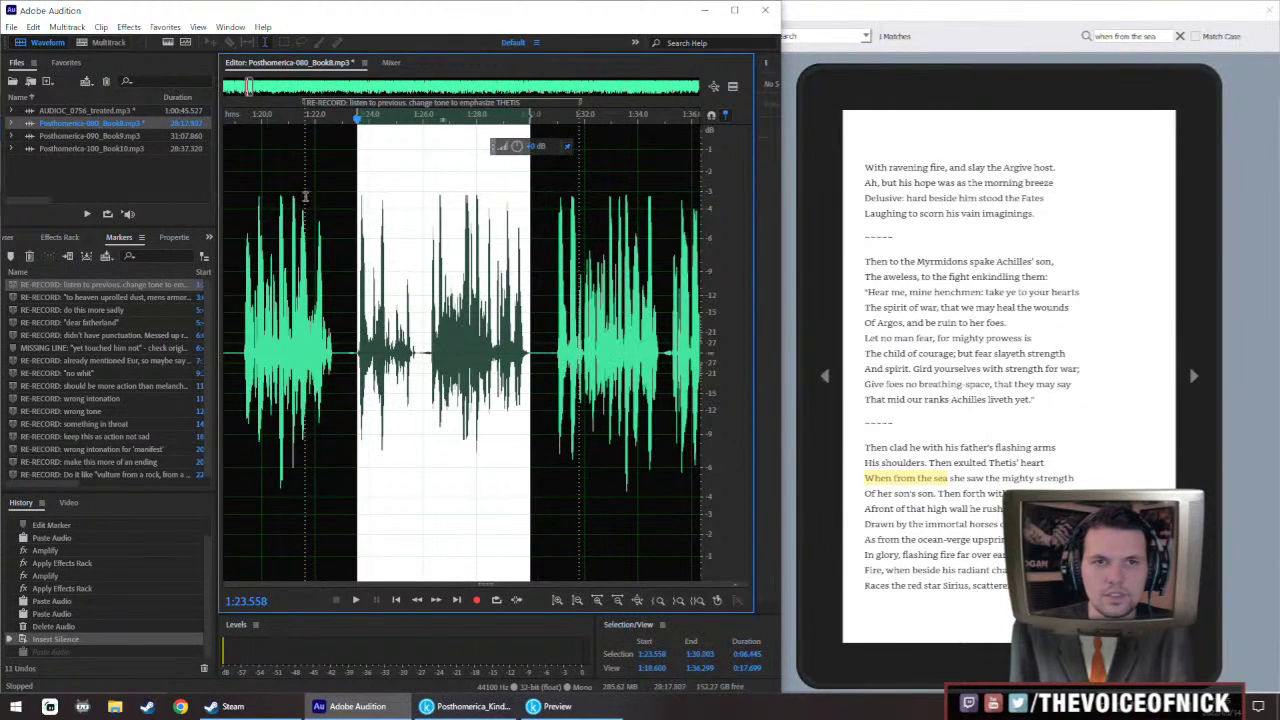
key(ctrl+v)
click(240, 295)
key(space)
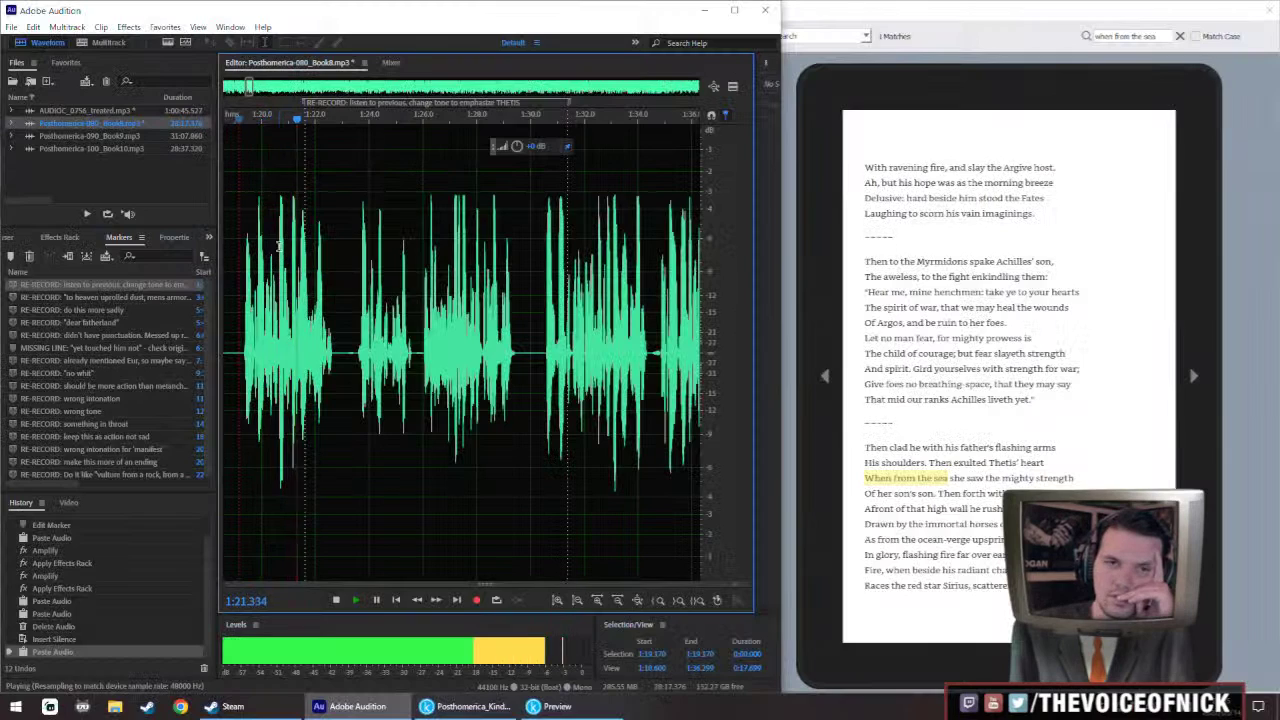
scroll(343, 256, down, 3)
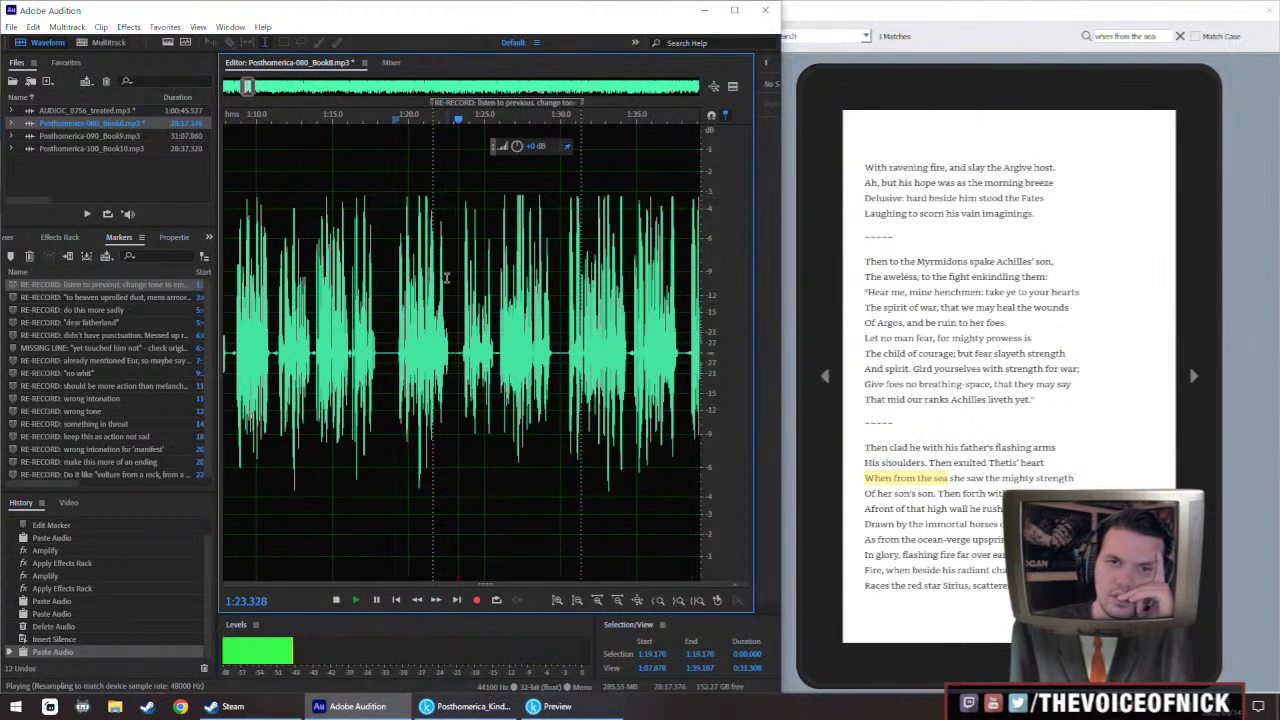
key(space)
key(ctrl+z)
Play the line in context from 1:18.621 and delete its marker "RE-RECORD: listen to previous, change tone to emphasize THETIS"
click(386, 318)
key(space)
key(backslash)
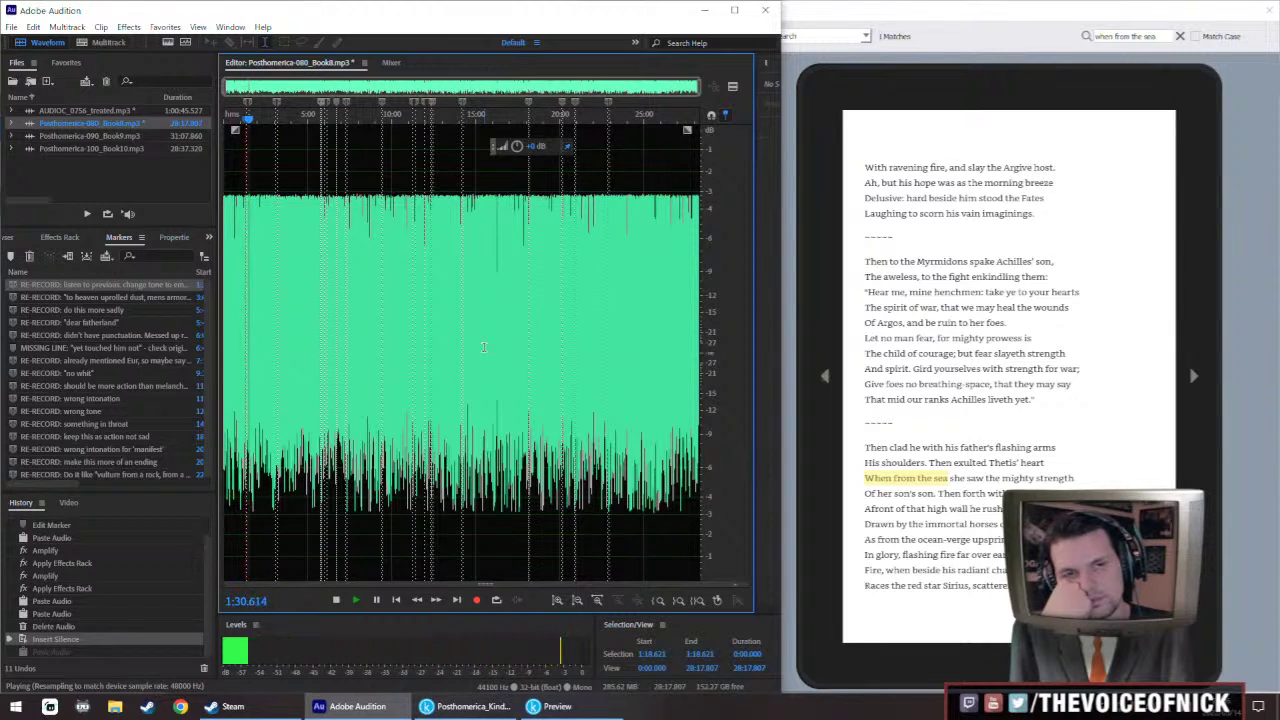
scroll(483, 347, up, 5)
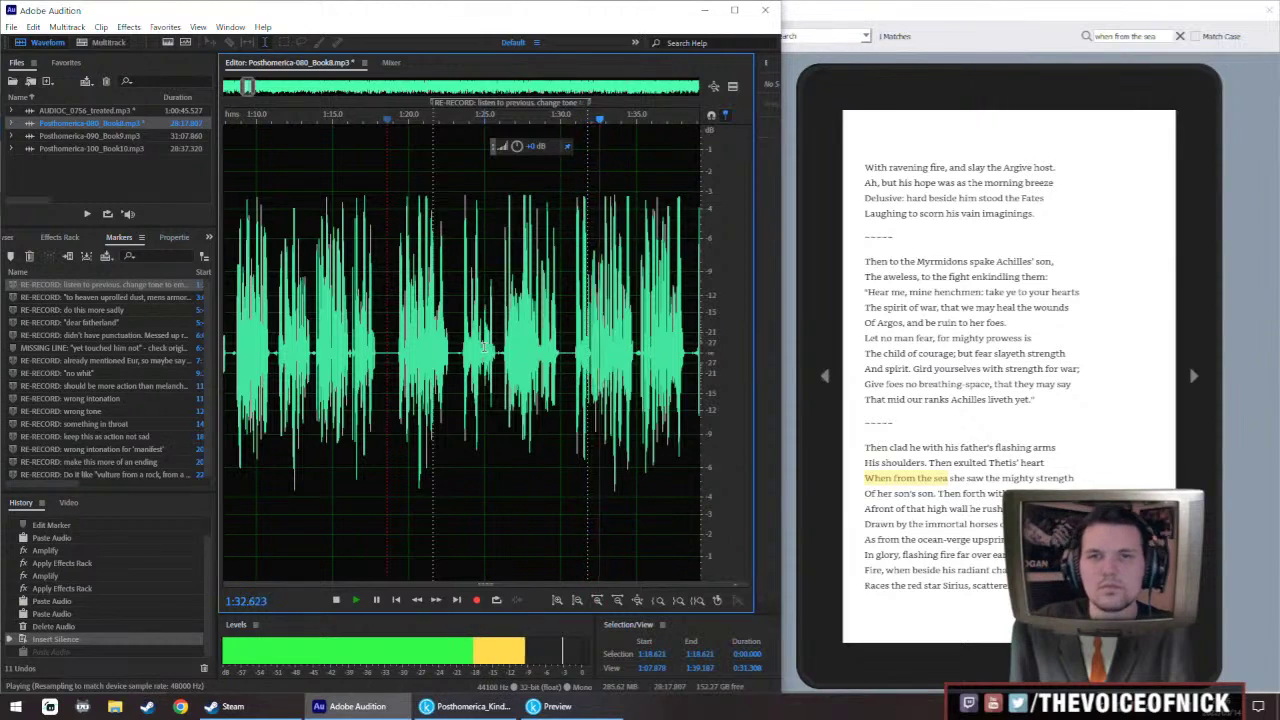
key(space)
right_click(285, 110)
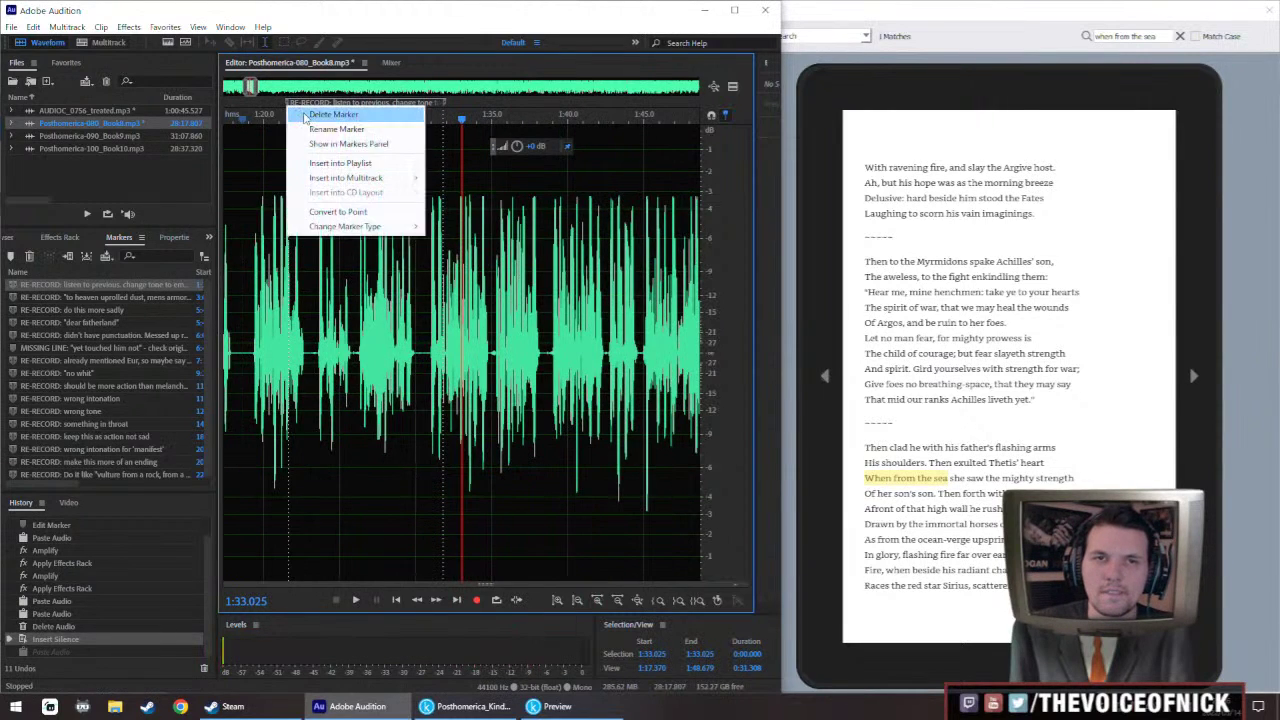
click(343, 114)
Play the start of the next marked passage near 3:07 and search the book preview for "to heaven uprolled"
scroll(379, 371, down, 5)
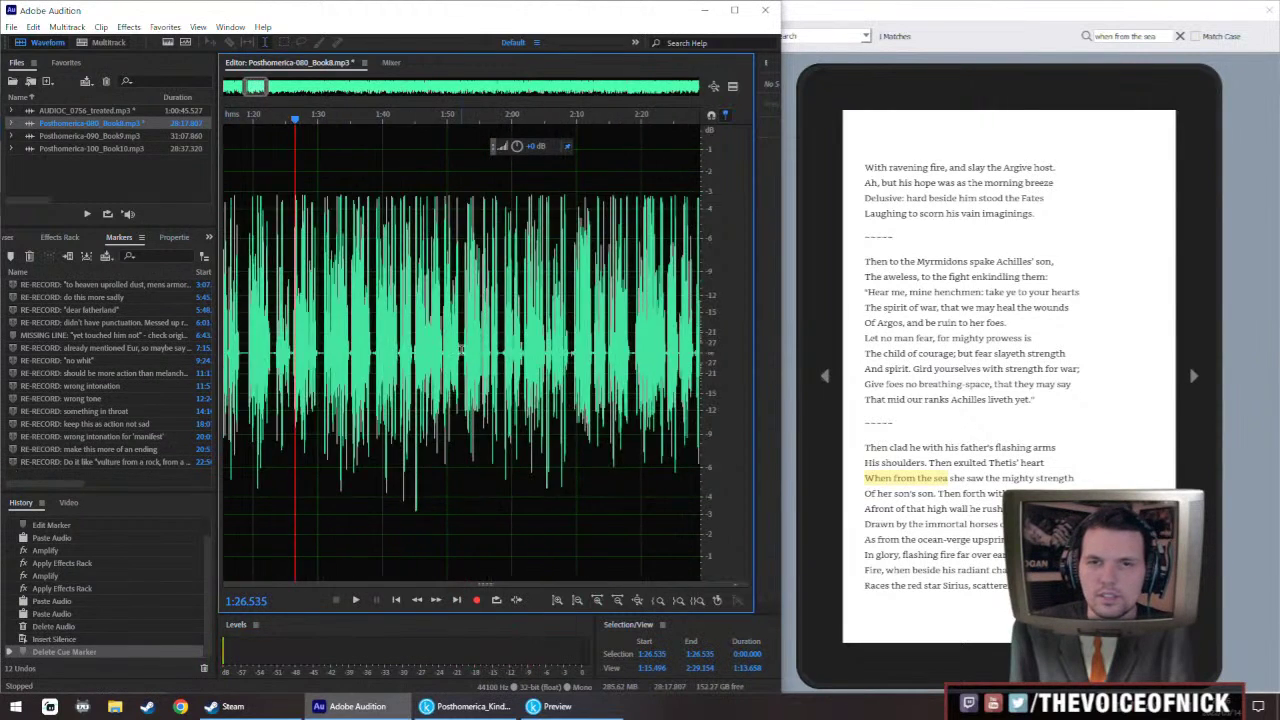
scroll(588, 285, up, 5)
key(space)
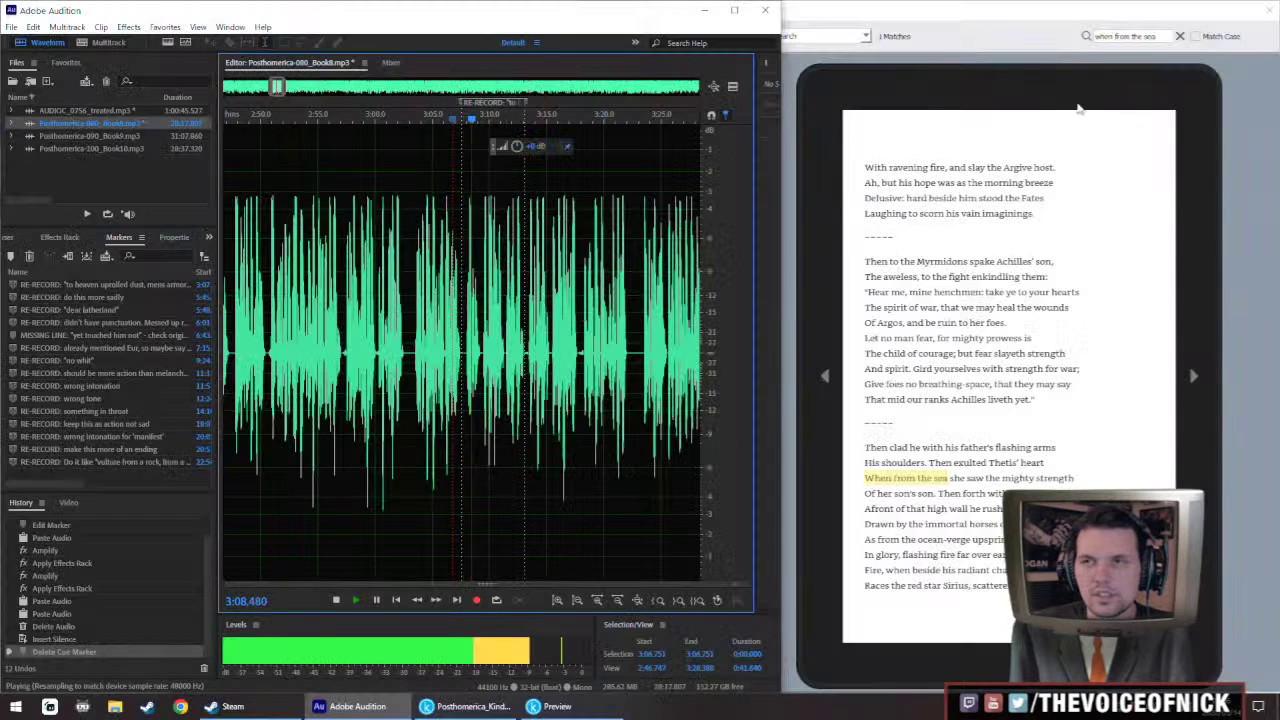
key(alt+Tab)
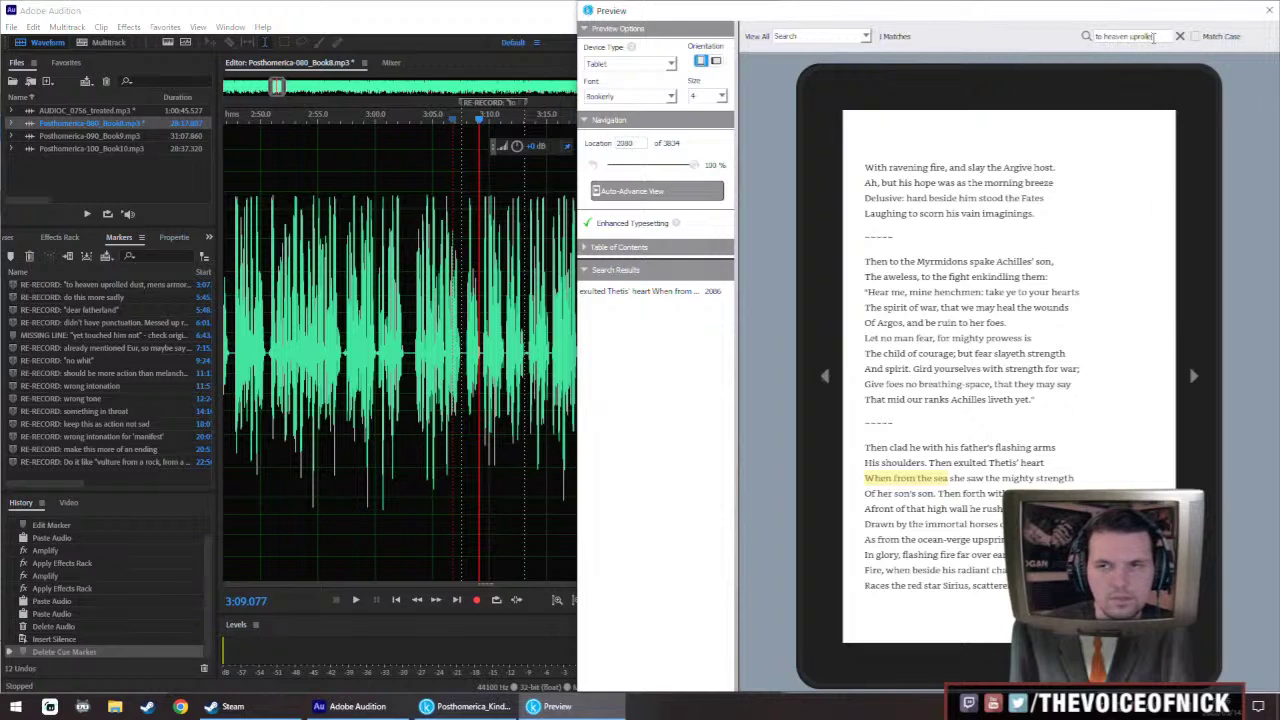
key(Return)
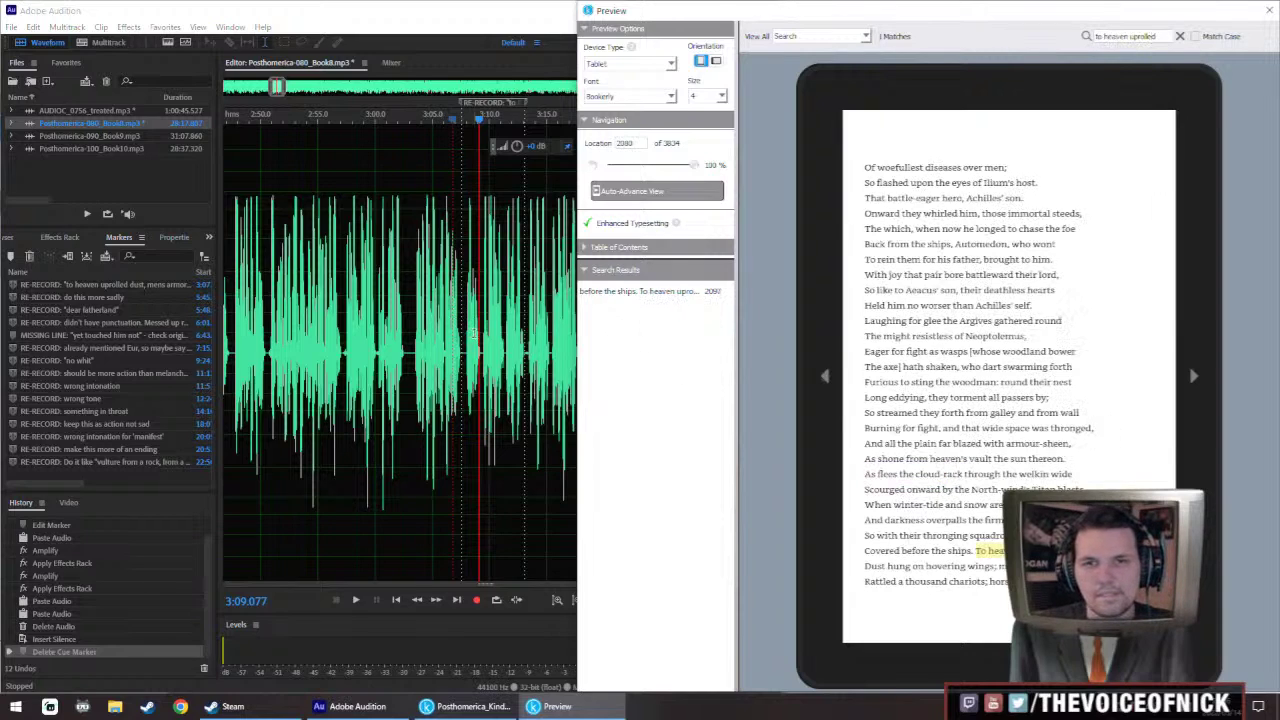
Play the marked "to heaven uprolled dust" passage in Book 8 from 3:08.676
click(475, 334)
key(space)
scroll(462, 300, up, 3)
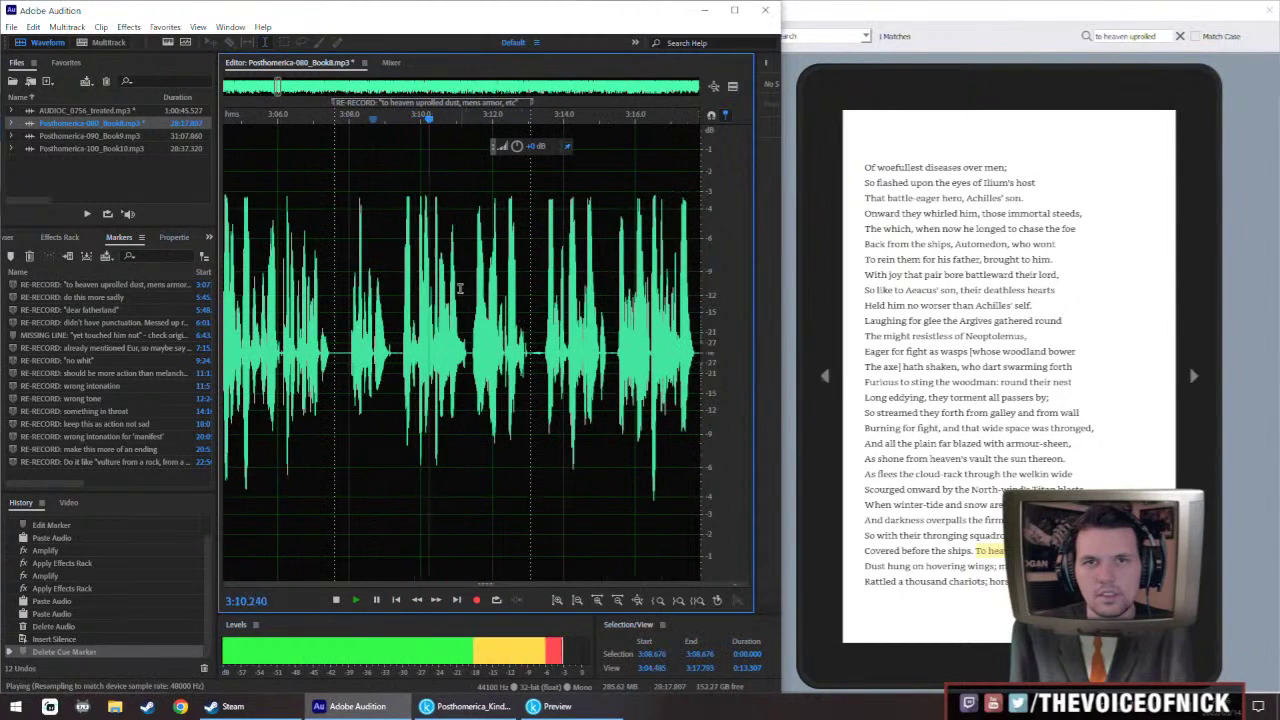
Search AUDIOC_0756_treated.mp3 for the re-recorded "to heaven uprolled dust" take, playing from 14:50.563 and around 15:04
double_click(108, 111)
scroll(484, 352, down, 5)
click(474, 352)
key(space)
scroll(460, 355, up, 3)
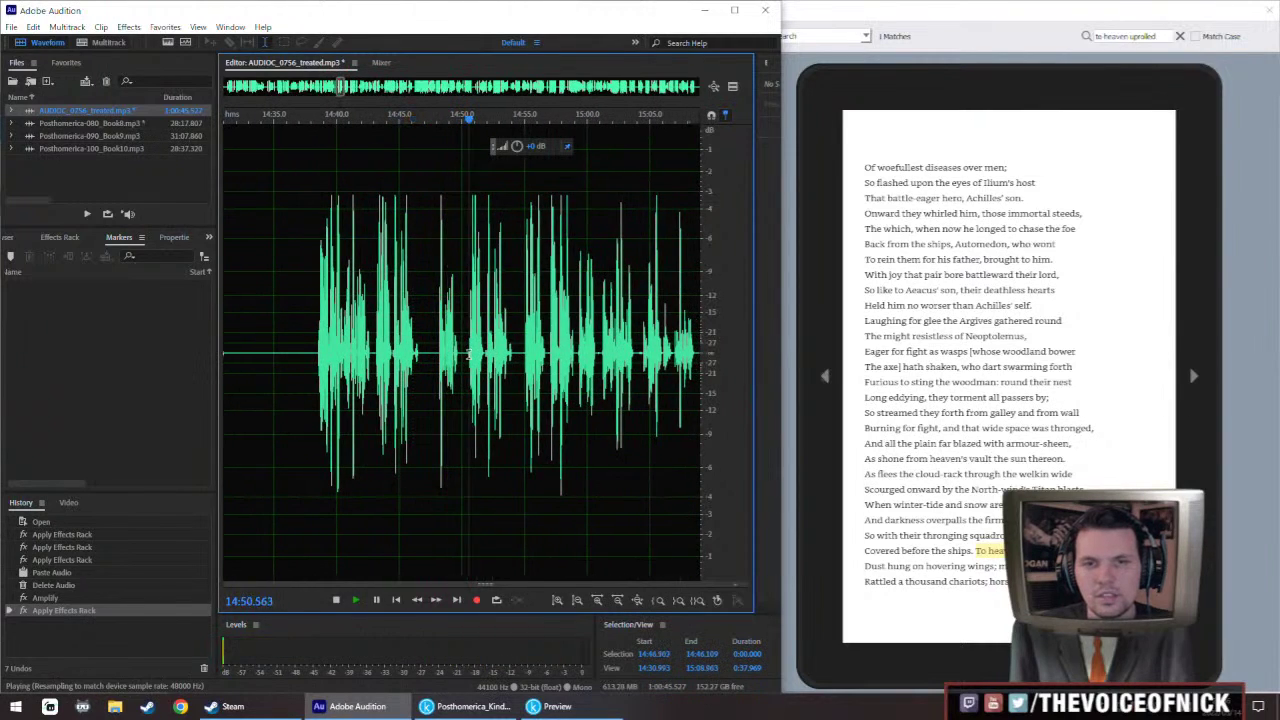
click(469, 352)
scroll(450, 360, up, 4)
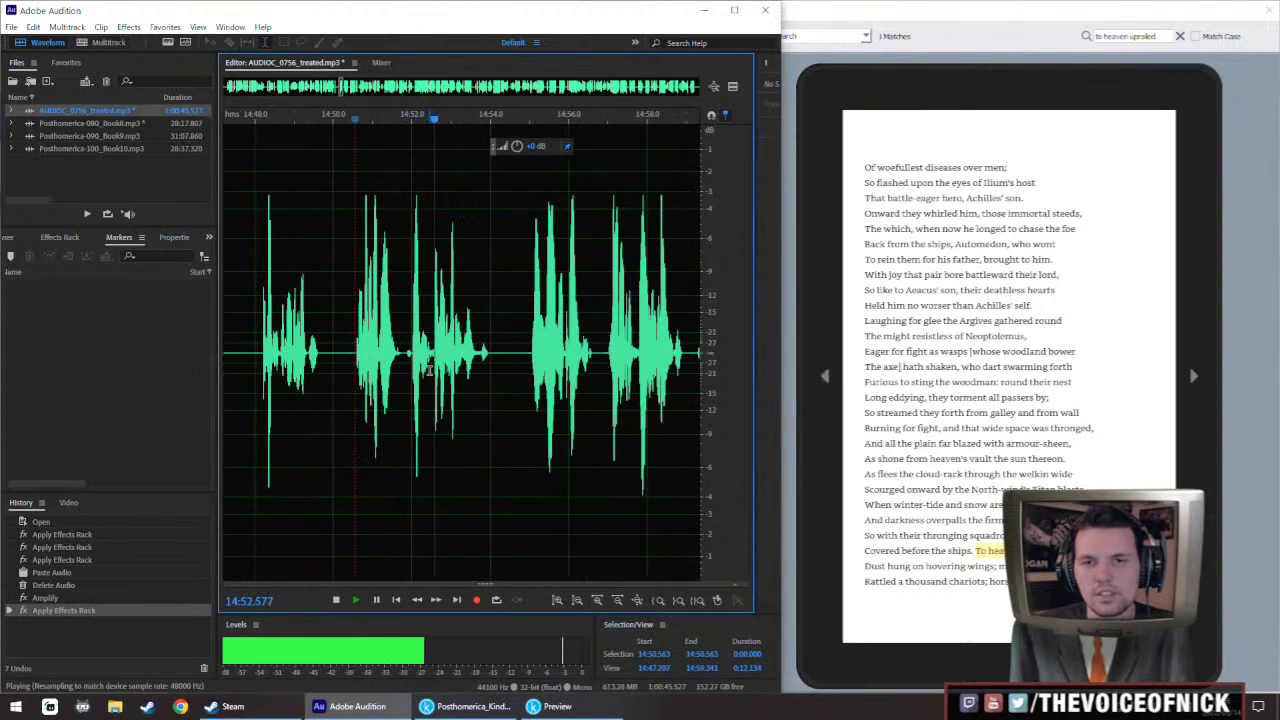
scroll(480, 365, down, 3)
click(527, 367)
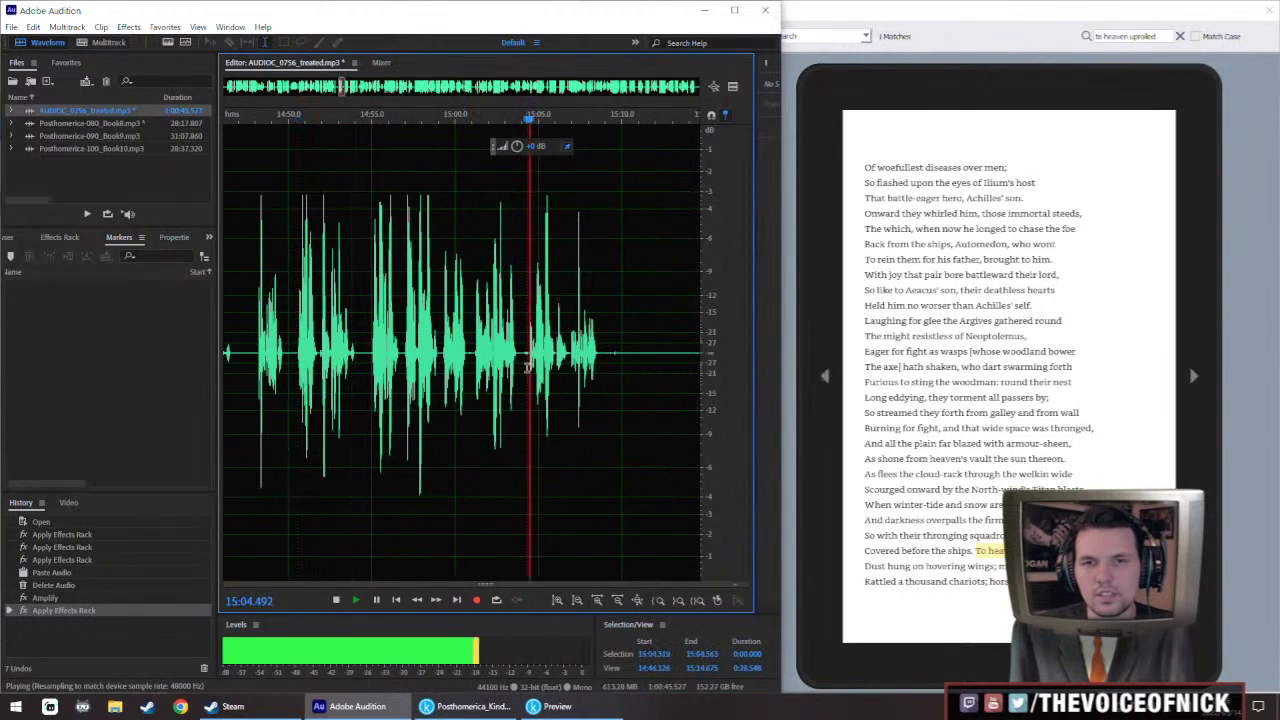
scroll(527, 367, right, 2)
click(424, 360)
Play AUDIOC_0756_treated.mp3 at points back from 15:01.685 to 14:50.524 to locate the start of the "to heaven uprolled dust" take
double_click(92, 125)
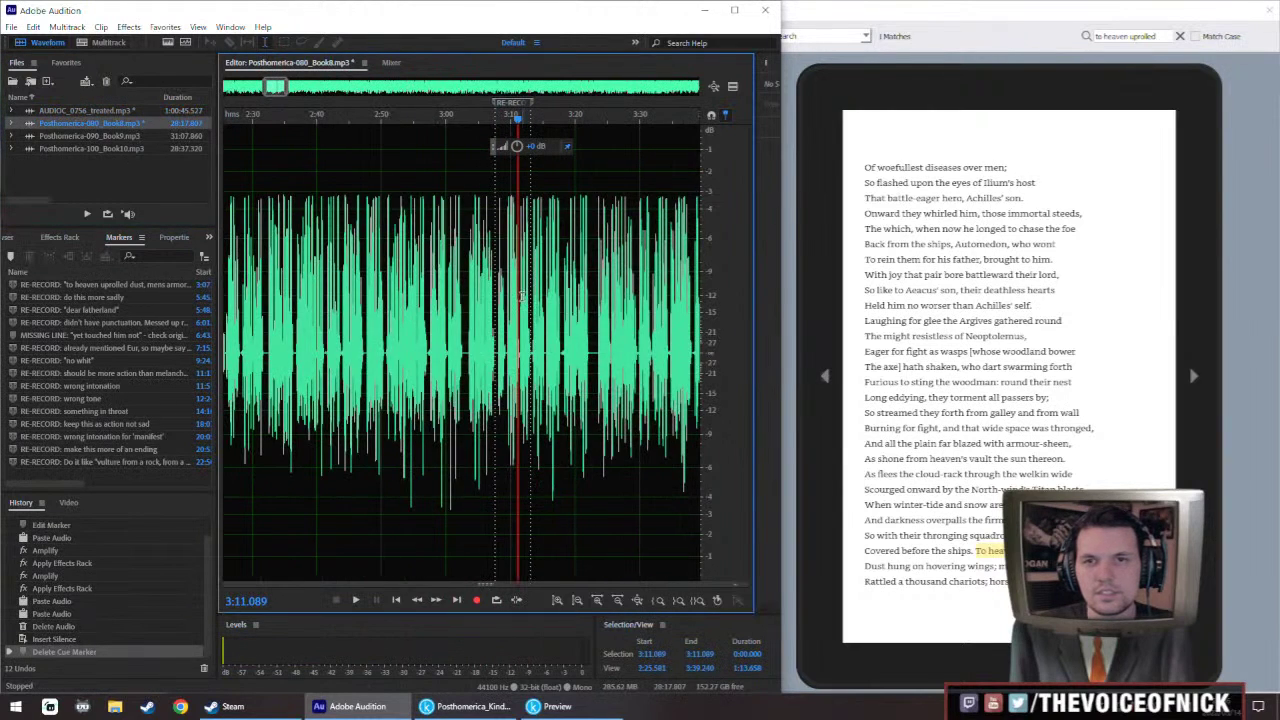
scroll(522, 296, up, 4)
double_click(80, 111)
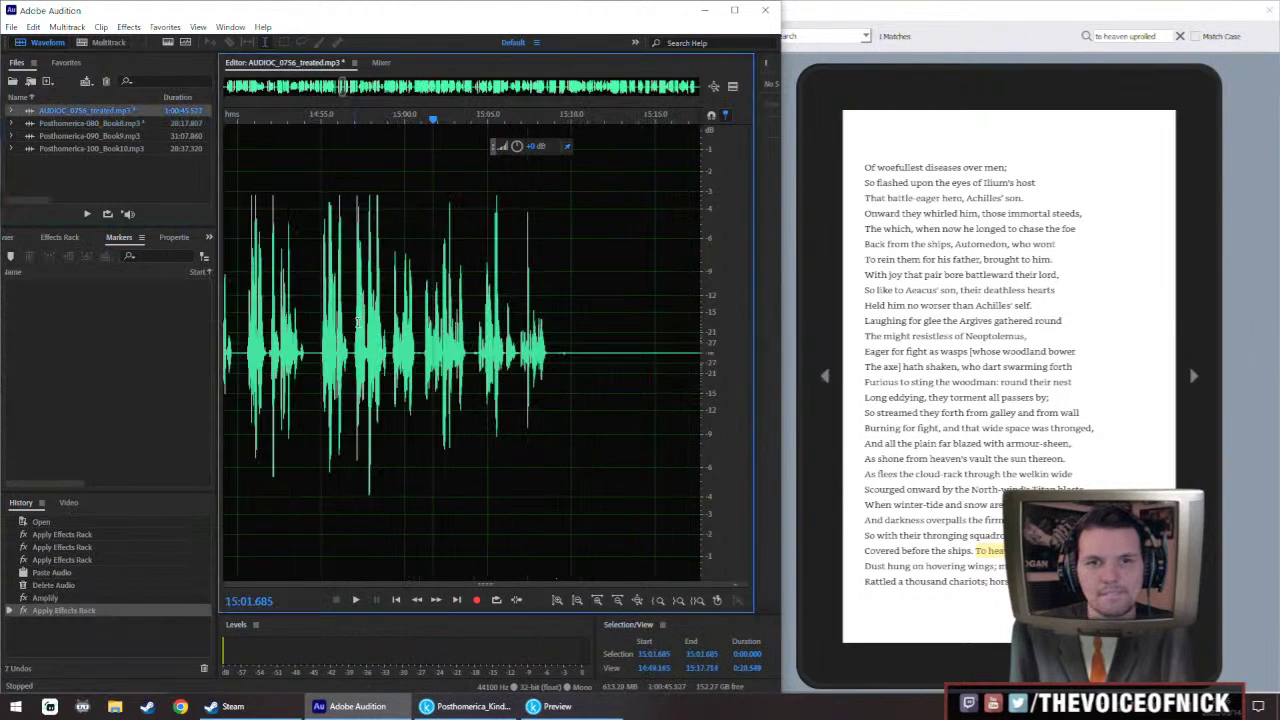
key(space)
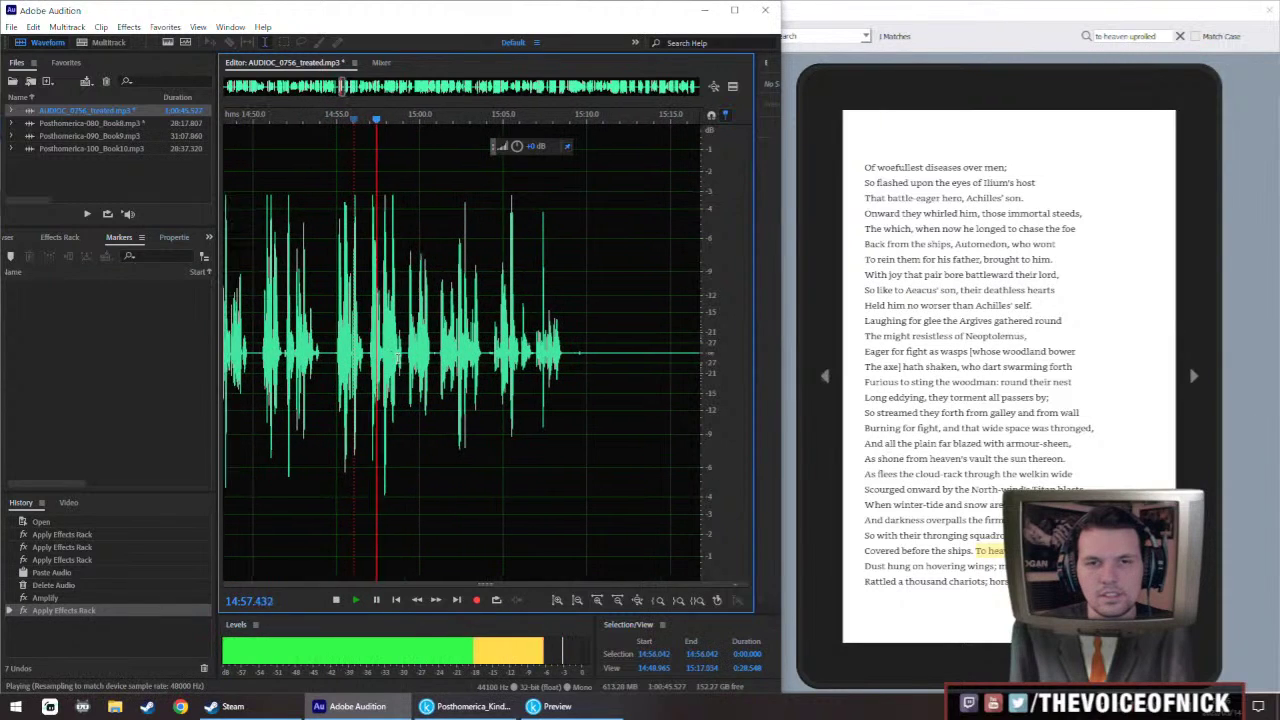
key(space)
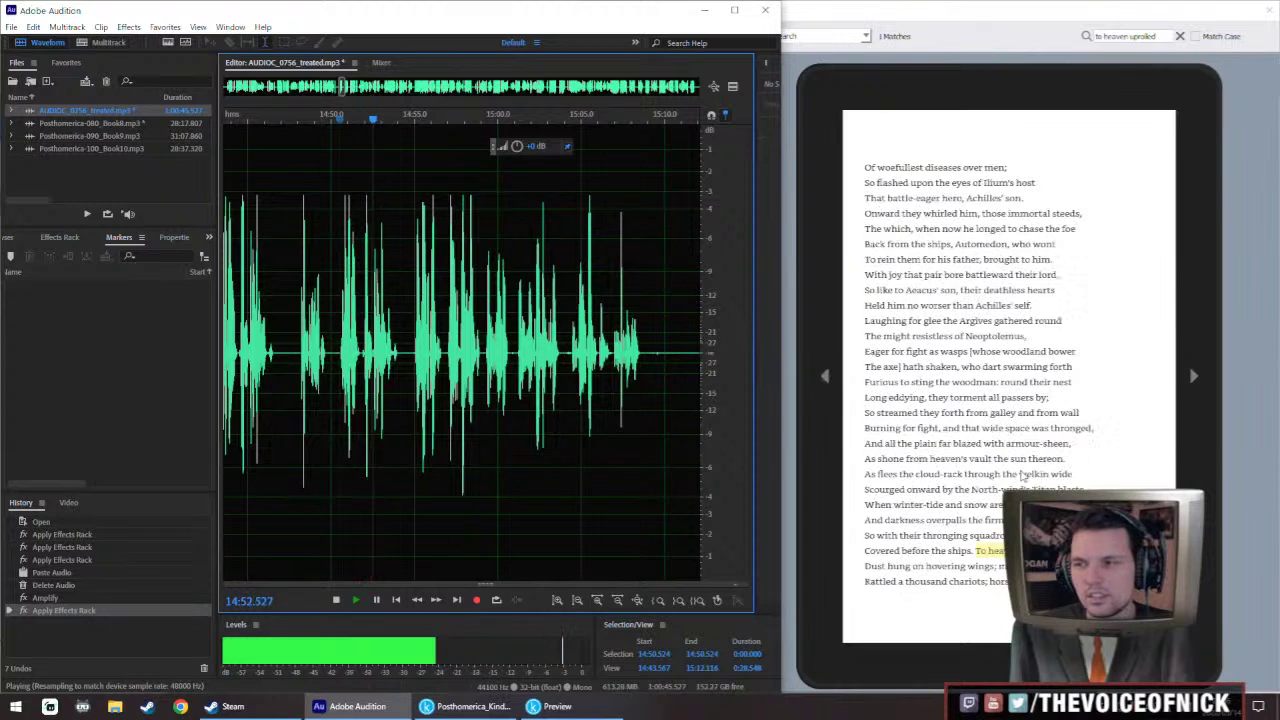
key(space)
Copy the roughly 3.5-second take starting at 14:50.553 and paste it over Book 8's original line from 3:08.039 to 3:11.295
scroll(345, 402, up, 2)
drag(338, 405, 415, 407)
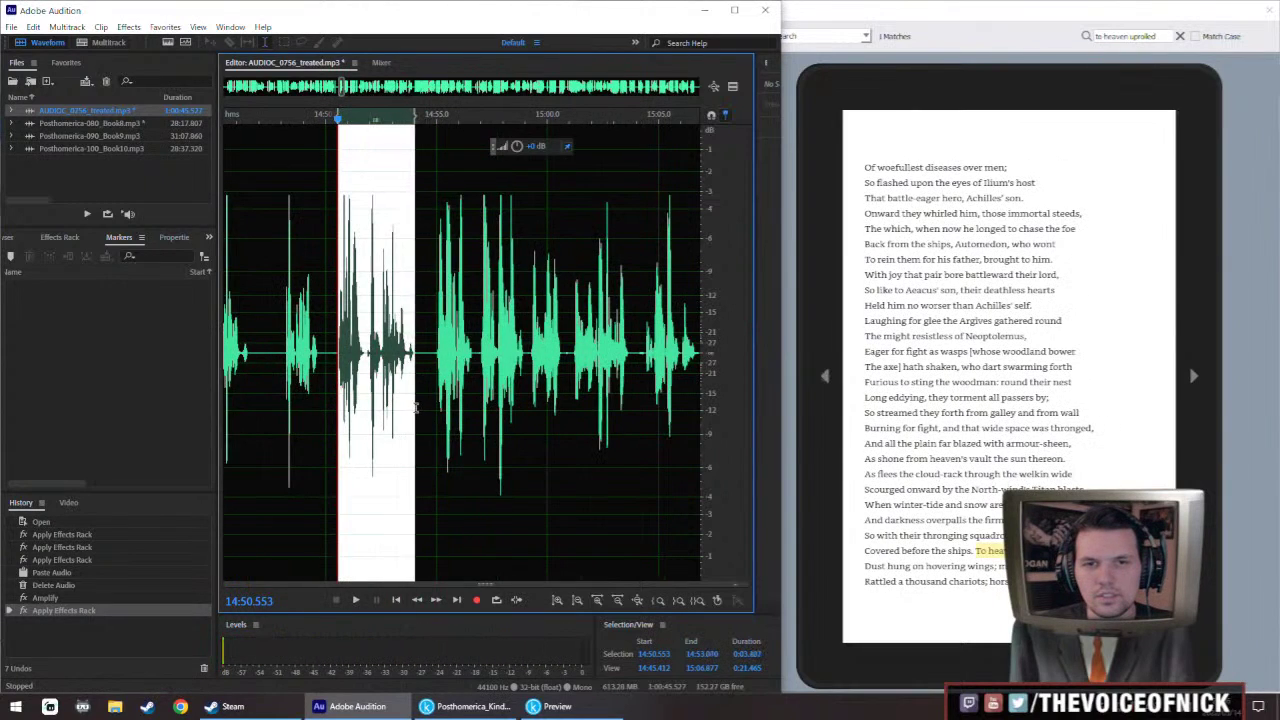
double_click(120, 123)
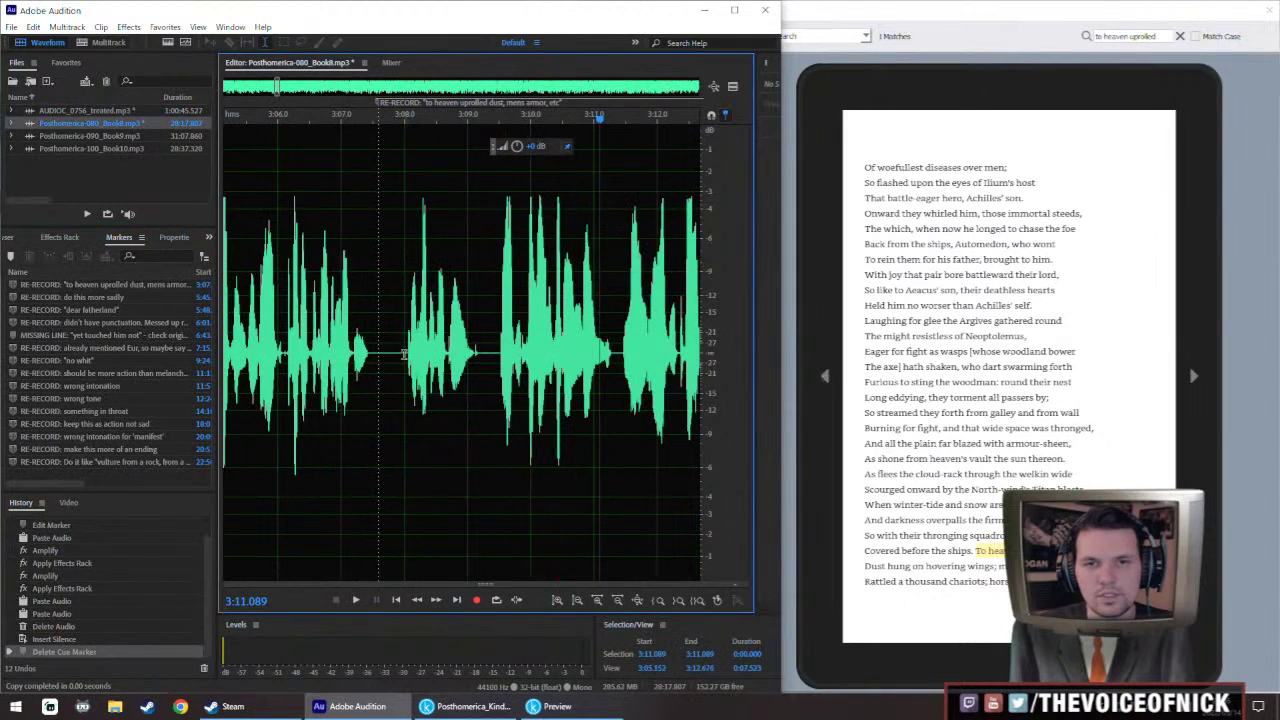
click(405, 355)
key(space)
key(space)
drag(406, 358, 612, 403)
key(ctrl+v)
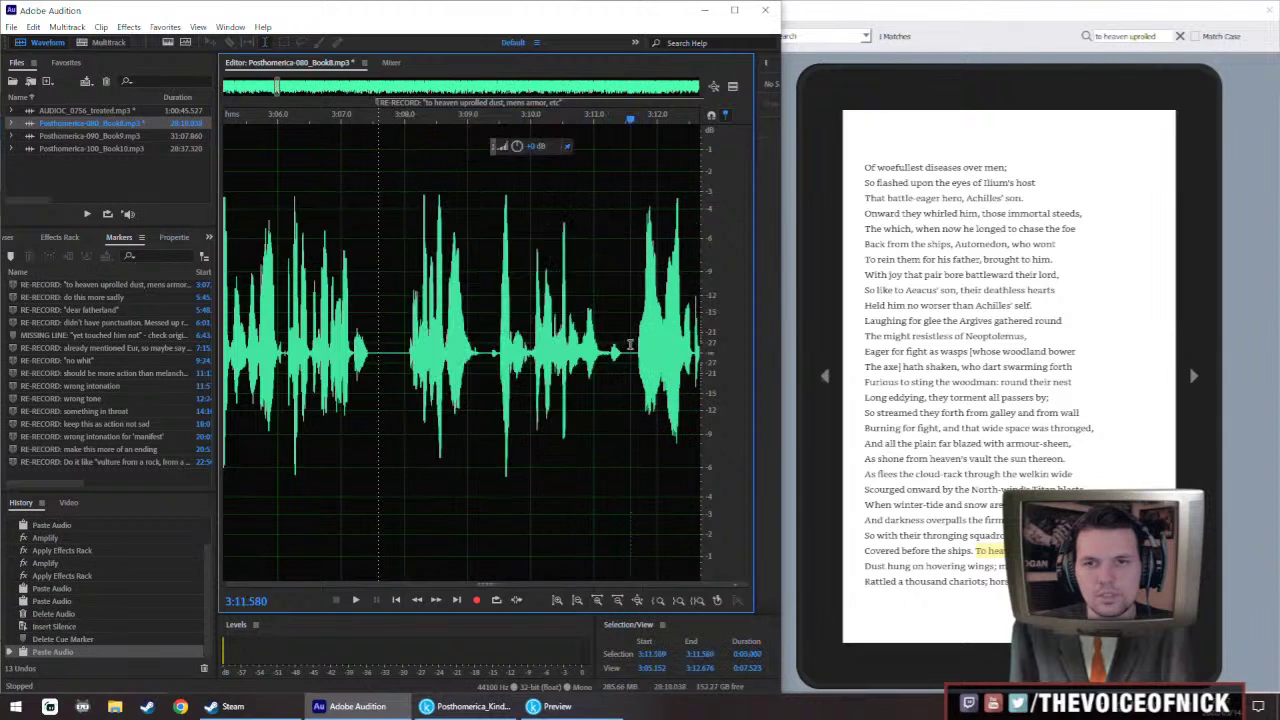
Compare the pasted take with Book 8's original line around 3:10 by undoing and redoing the paste, ending with the paste undone
key(space)
key(space)
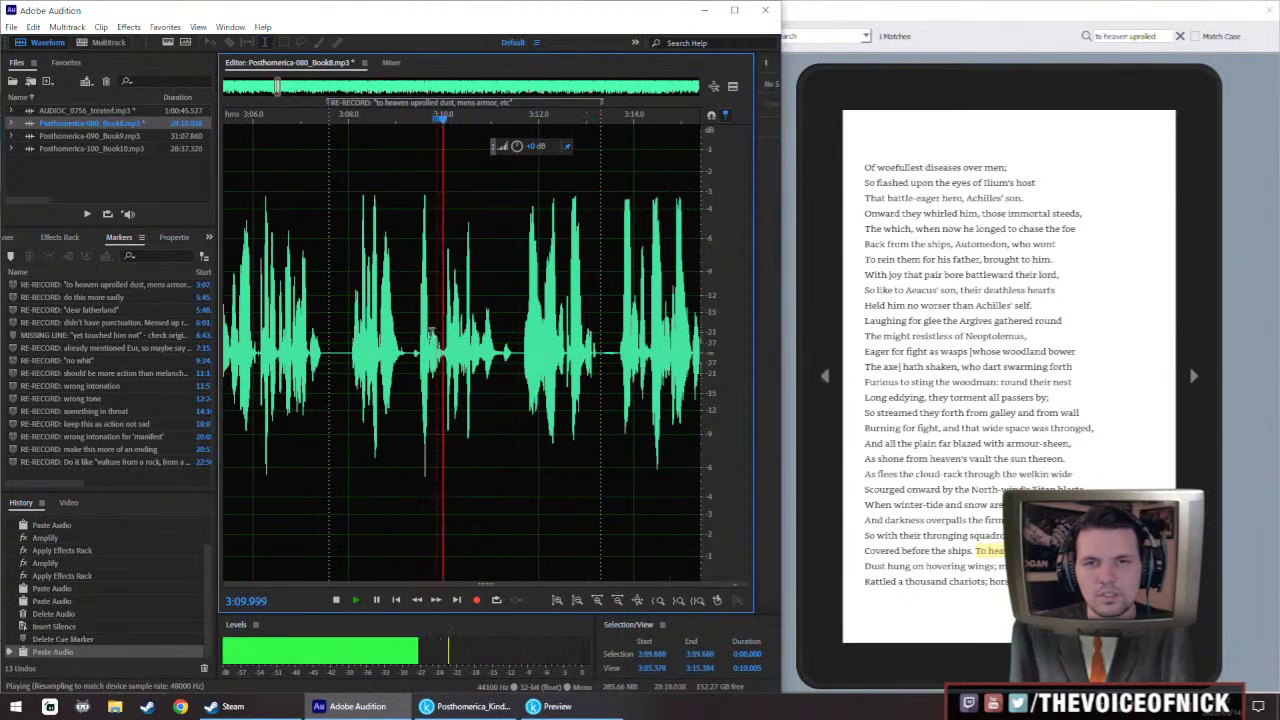
key(ctrl+z)
click(465, 335)
key(space)
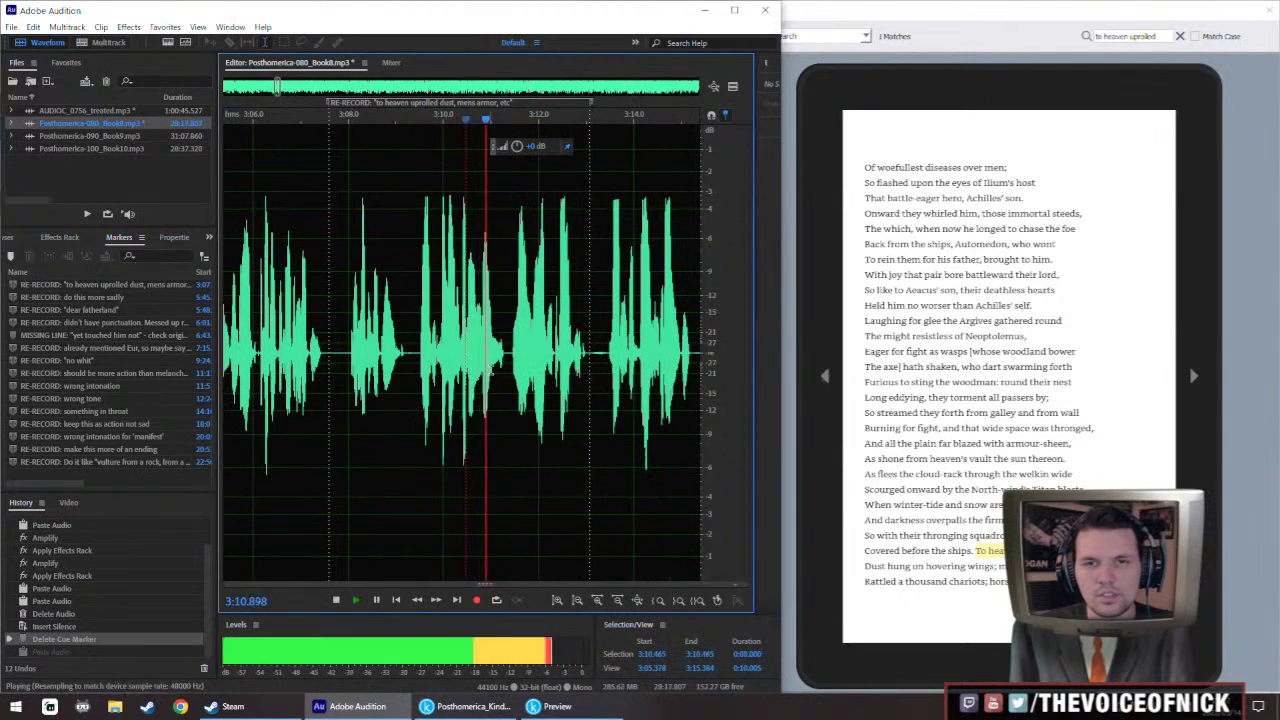
key(space)
key(ctrl+shift+z)
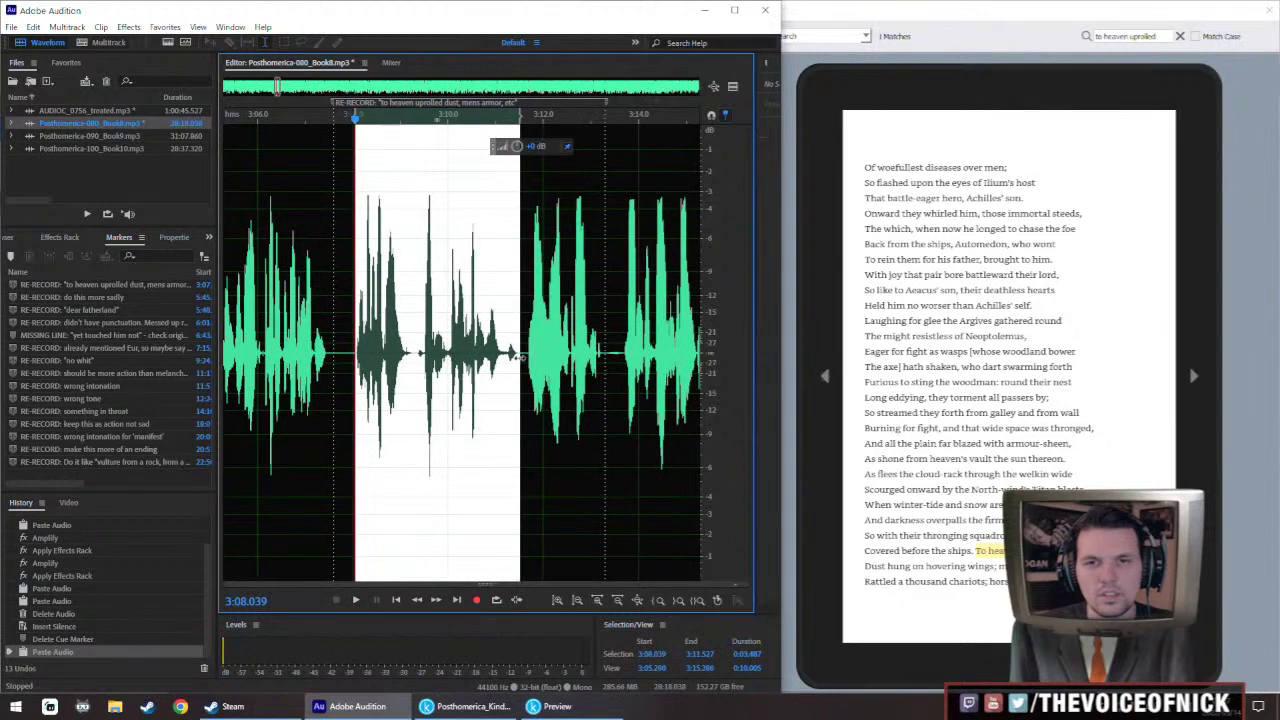
key(ctrl+z)
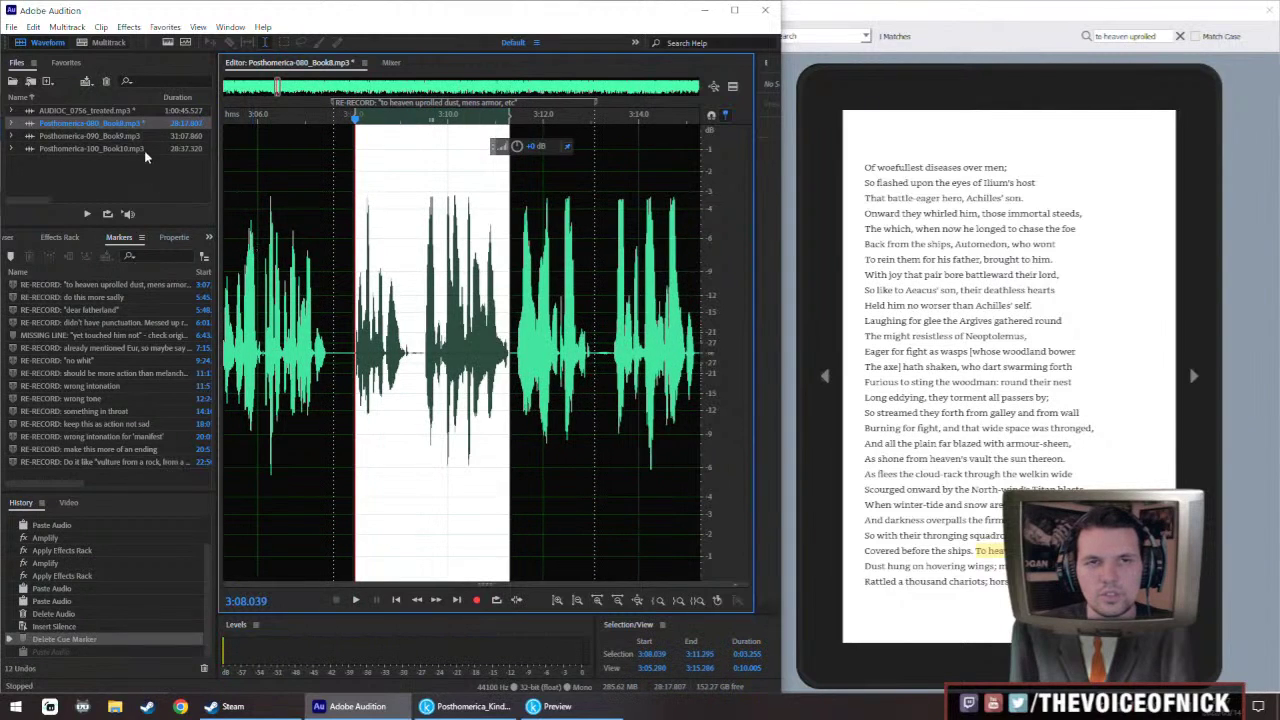
Play AUDIOC_0756_treated.mp3 from 14:55.033 and delete the unwanted audio of about 1.9 seconds starting at 14:59.266
double_click(95, 110)
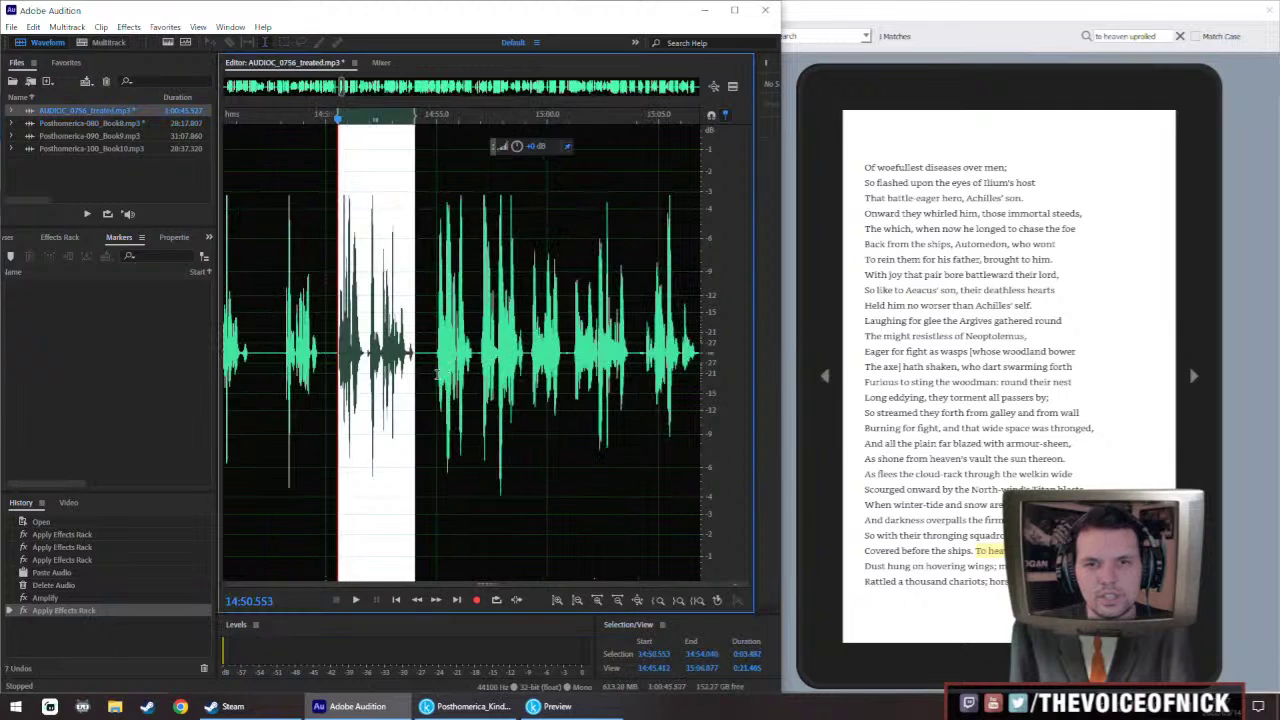
click(441, 372)
key(space)
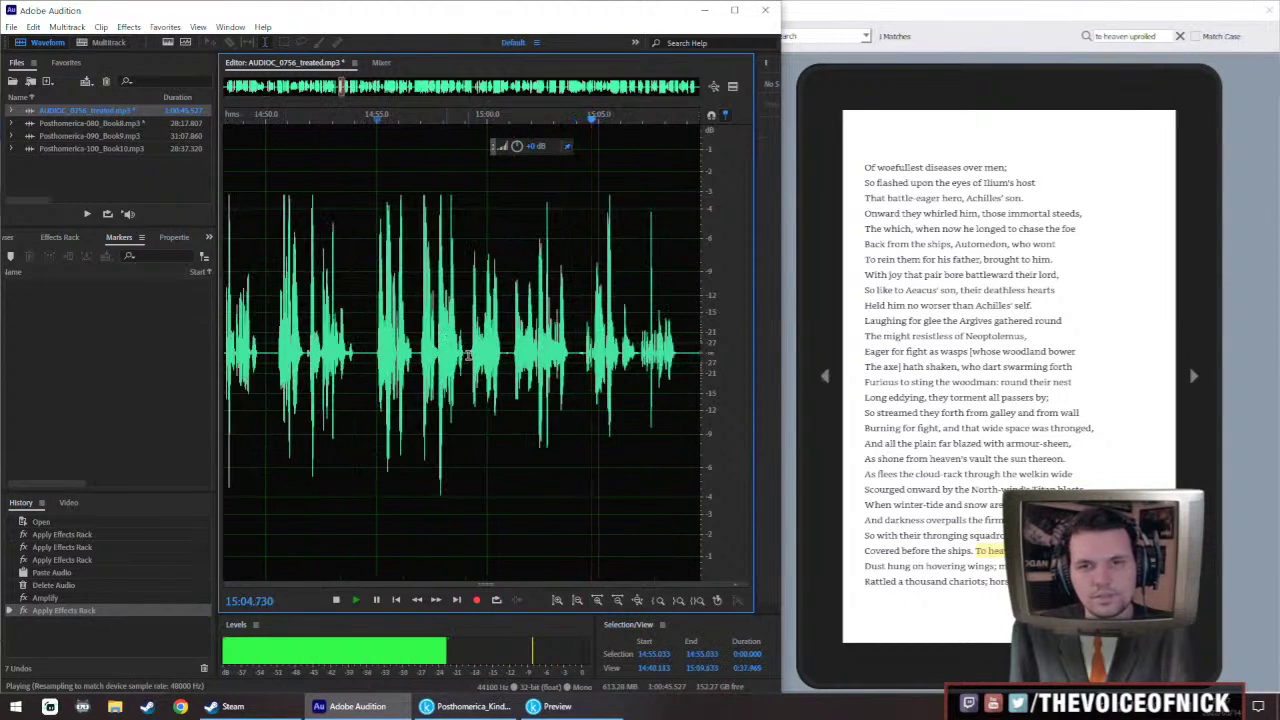
drag(470, 358, 516, 405)
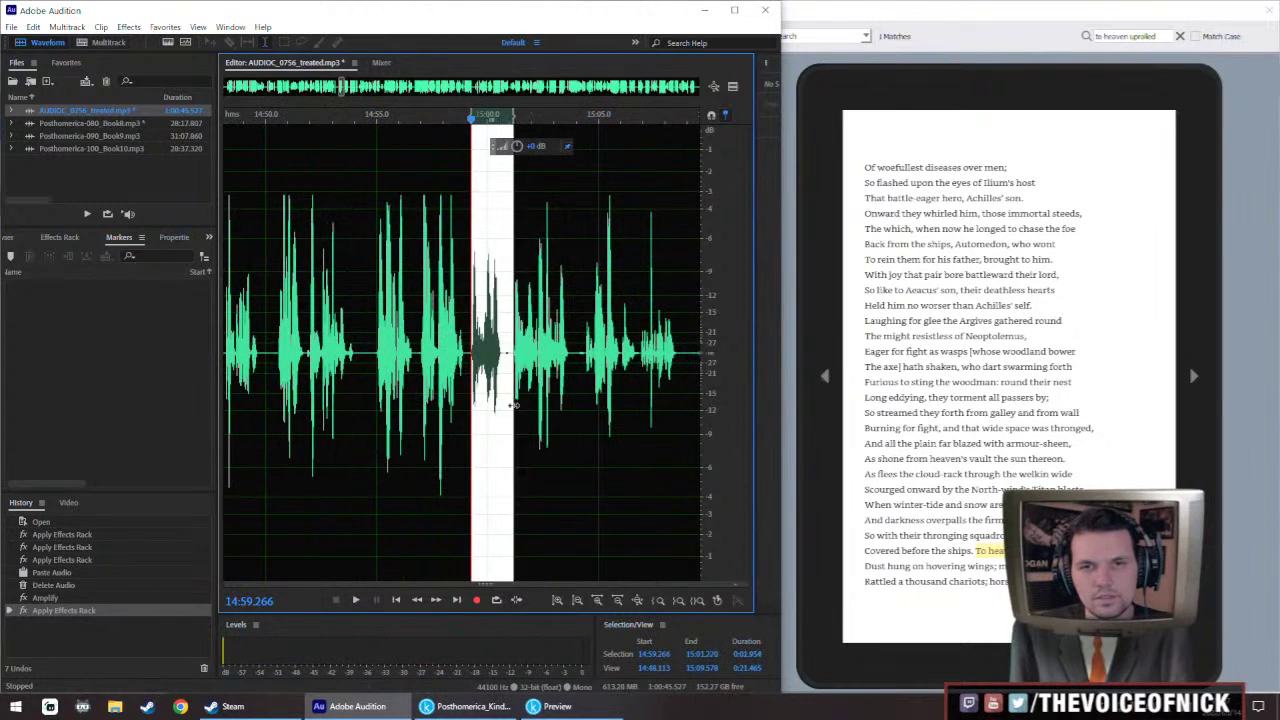
Play Book 8 from 3:13.534 to check how far the original passage matches the re-recorded lines
double_click(115, 119)
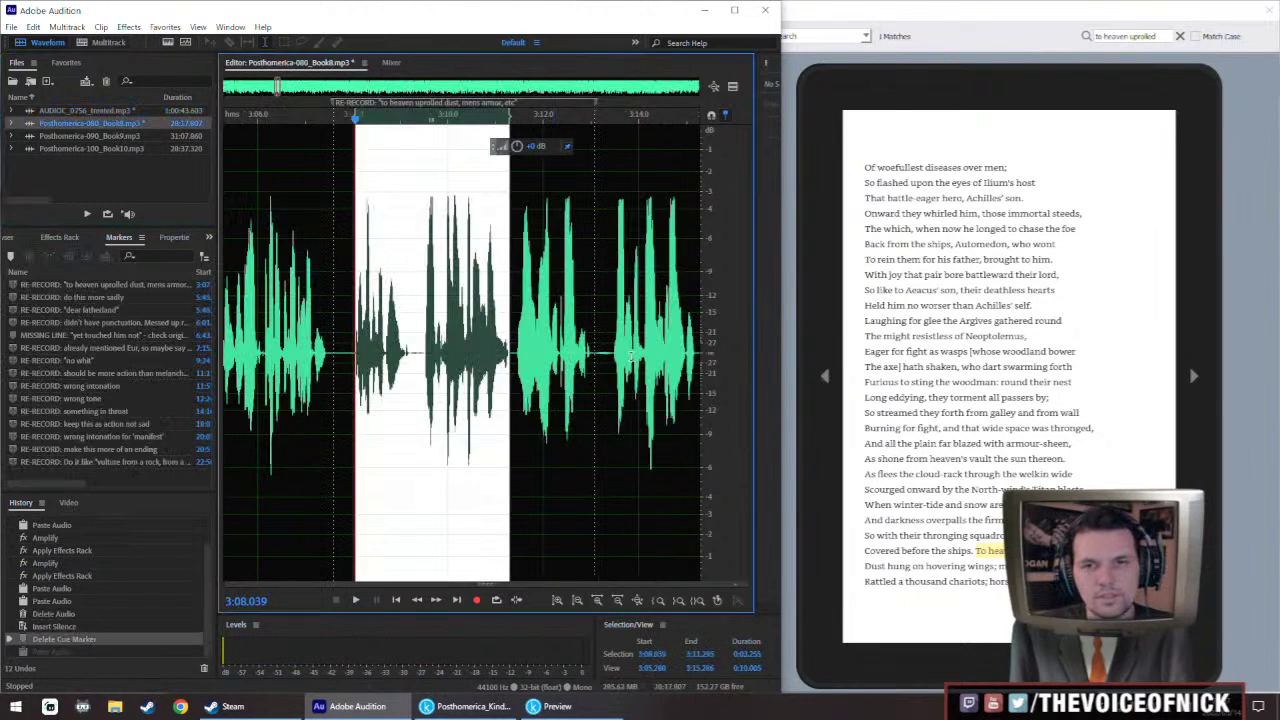
click(628, 355)
key(space)
scroll(530, 350, down, 2)
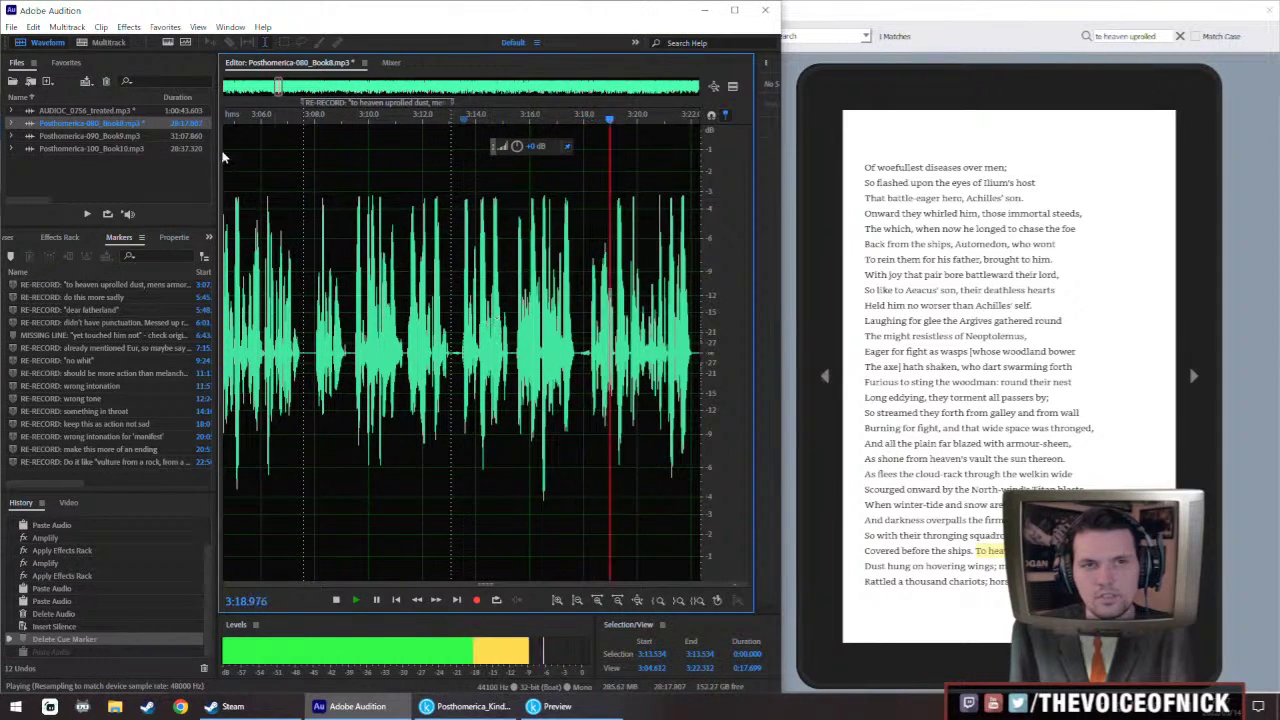
Select and copy the full re-recorded passage in AUDIOC_0756_treated.mp3 from about 14:50.5 to 15:01.763, playing it to check its limits
double_click(112, 111)
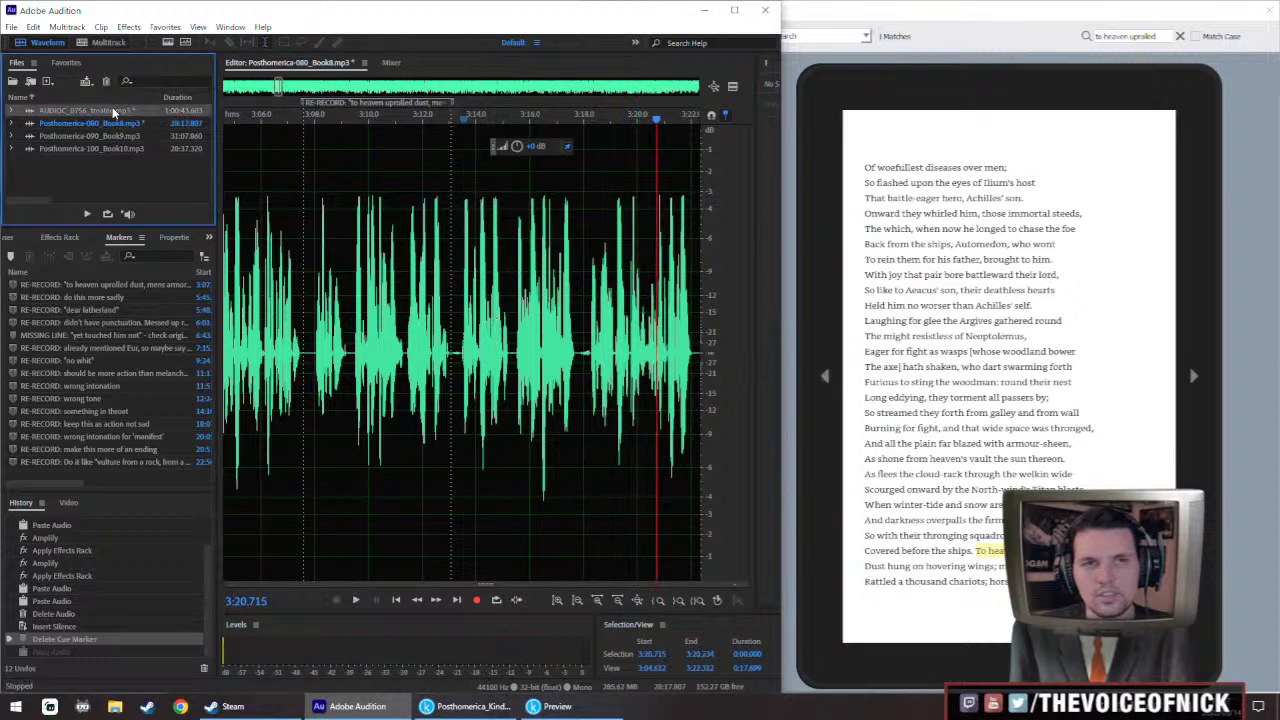
key(space)
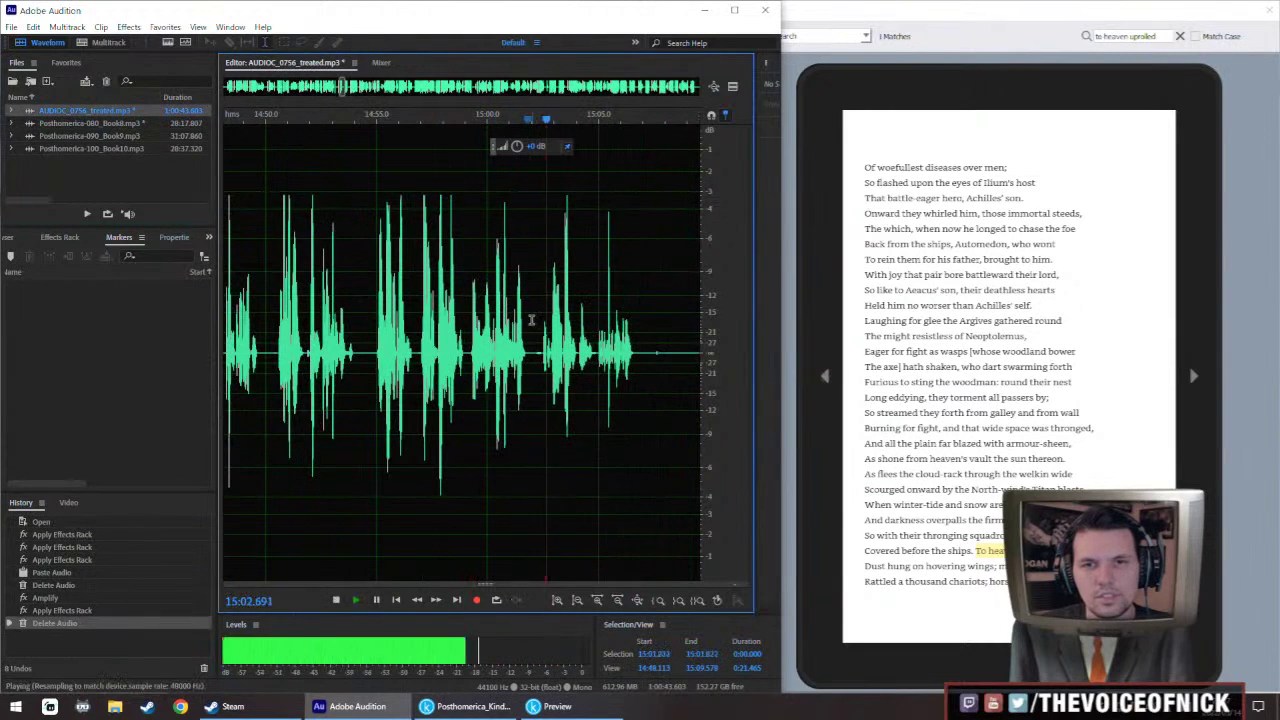
click(519, 353)
drag(578, 352, 430, 200)
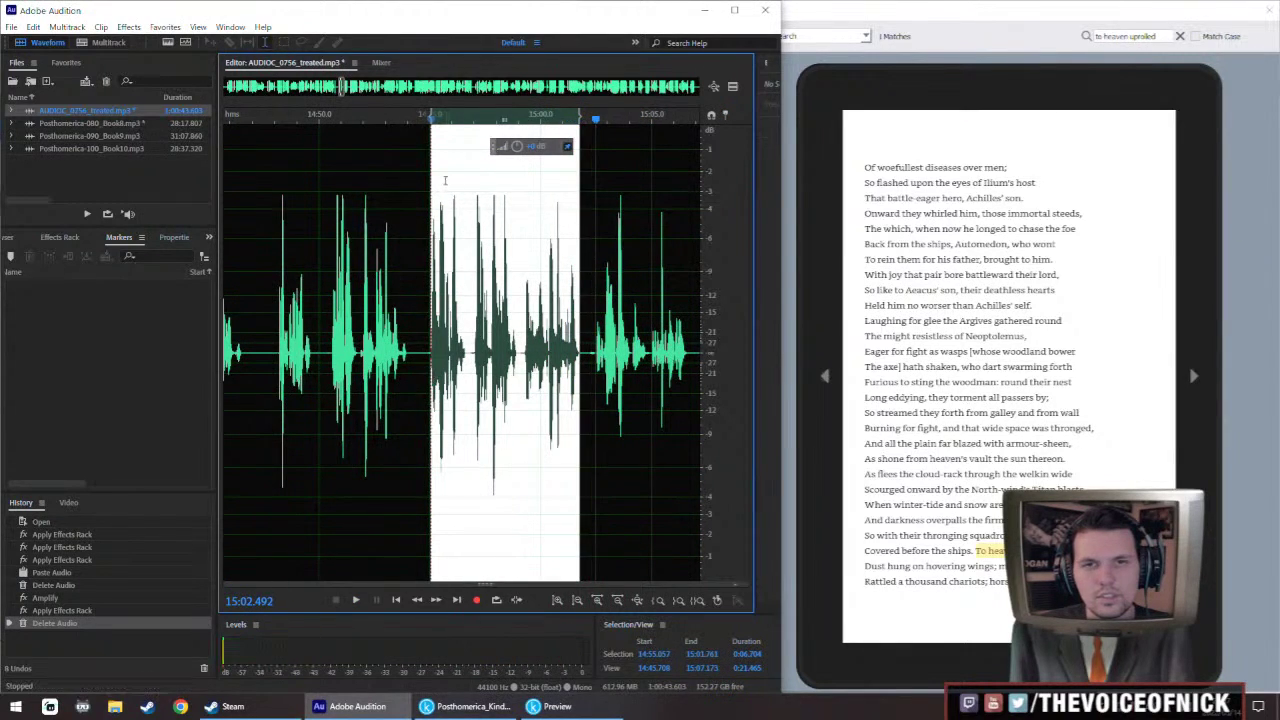
key(space)
drag(431, 300, 331, 293)
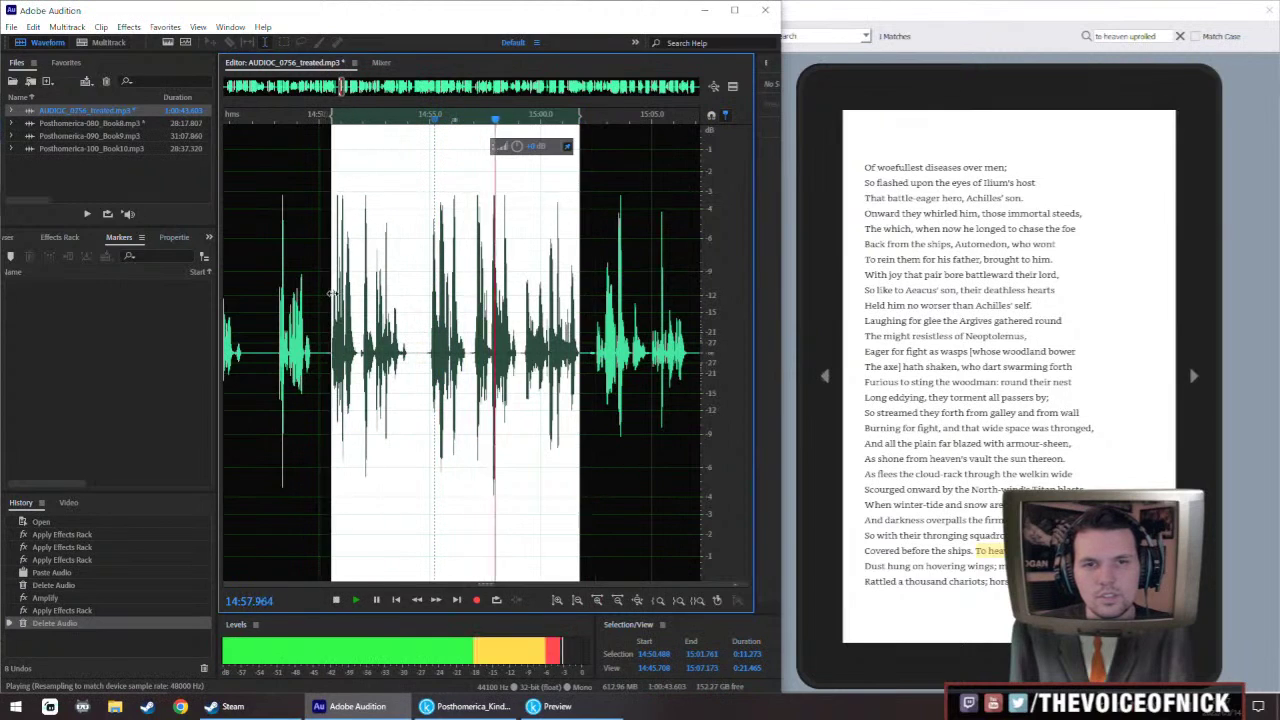
key(space)
key(space)
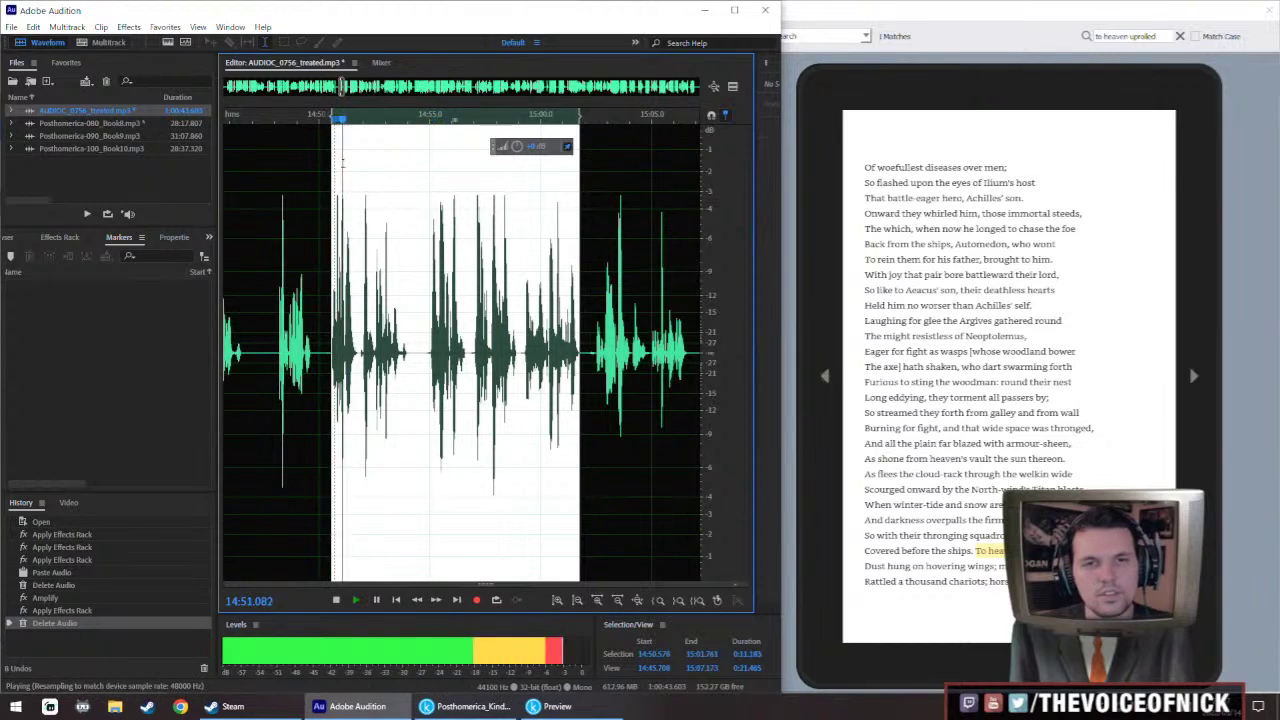
key(space)
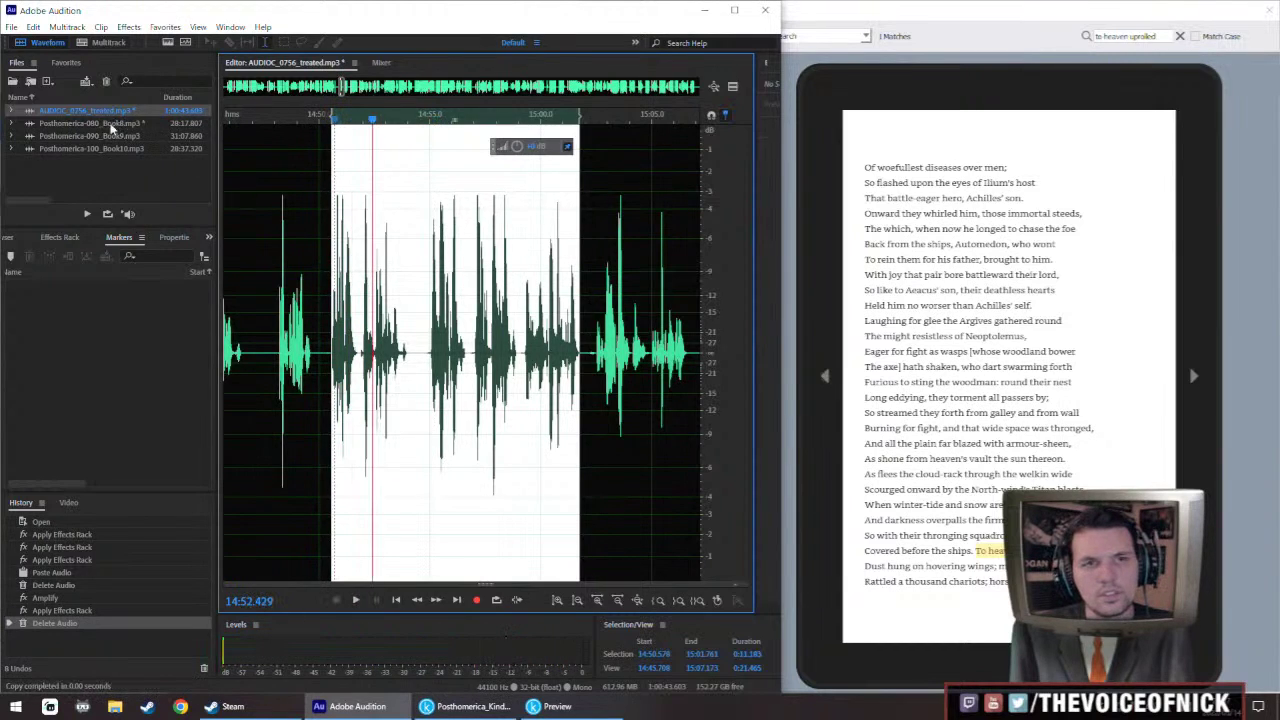
Play Book 8 from about 3:08 and extend the end of the "to heaven uprolled dust" marker to about 3:25.7
double_click(112, 124)
click(313, 343)
key(space)
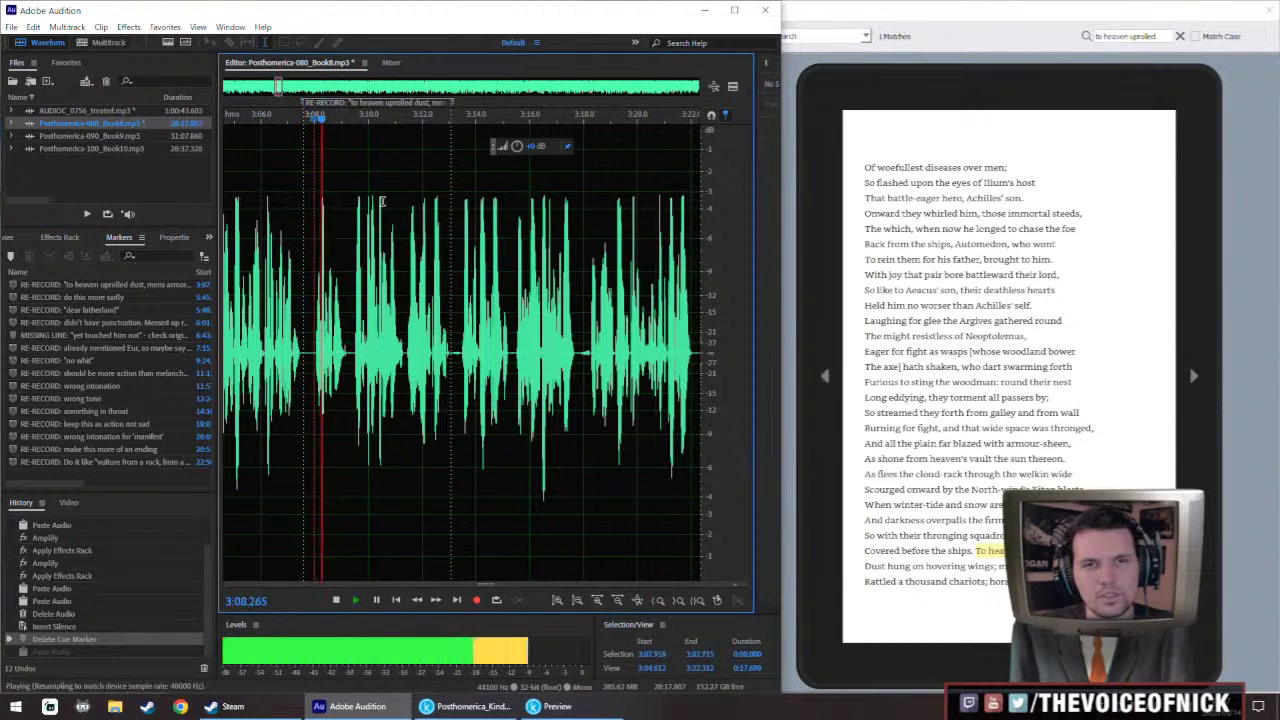
key(space)
drag(451, 106, 700, 106)
scroll(437, 209, down, 1)
scroll(437, 209, down, 1)
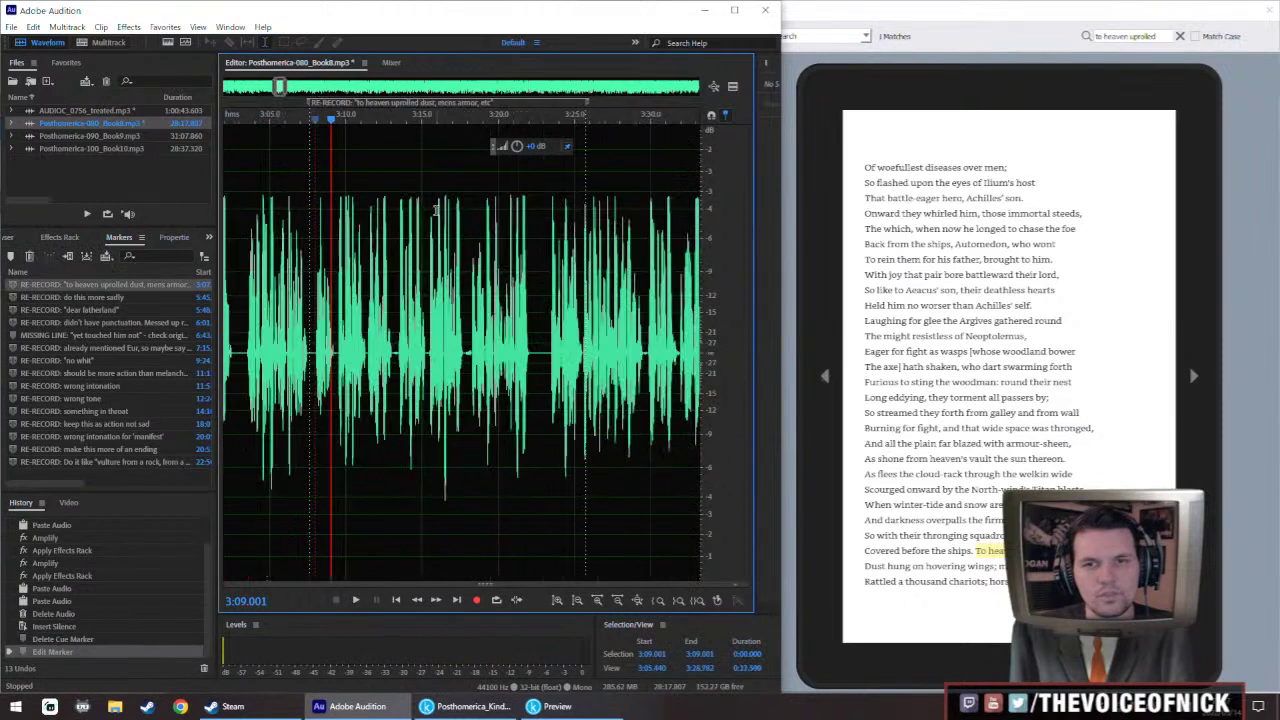
Play Book 8 briefly from about 3:18.5 and move the start of the "to heaven uprolled dust" marker to about 3:05.5
click(478, 255)
key(space)
key(space)
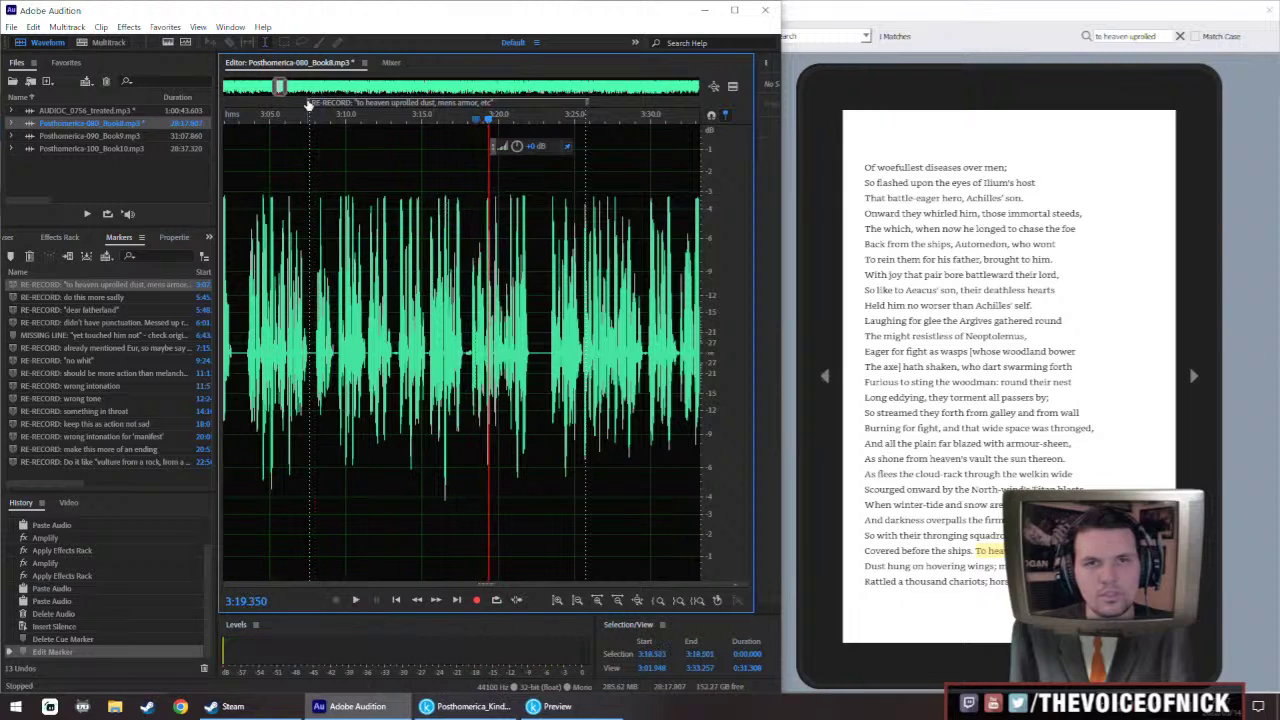
drag(279, 110, 275, 110)
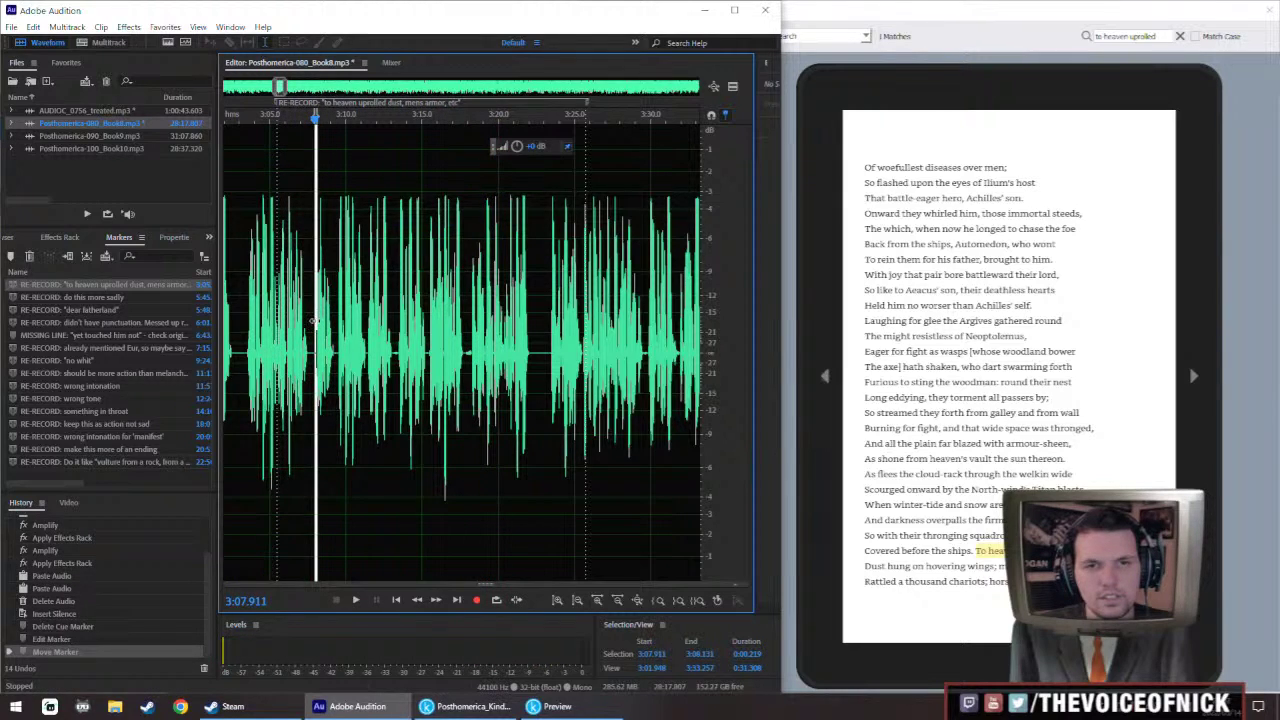
Replace Book 8's audio from 3:07.955 to about 3:17.6 with the copied passage and play the closing join from 3:18.406
drag(316, 322, 428, 346)
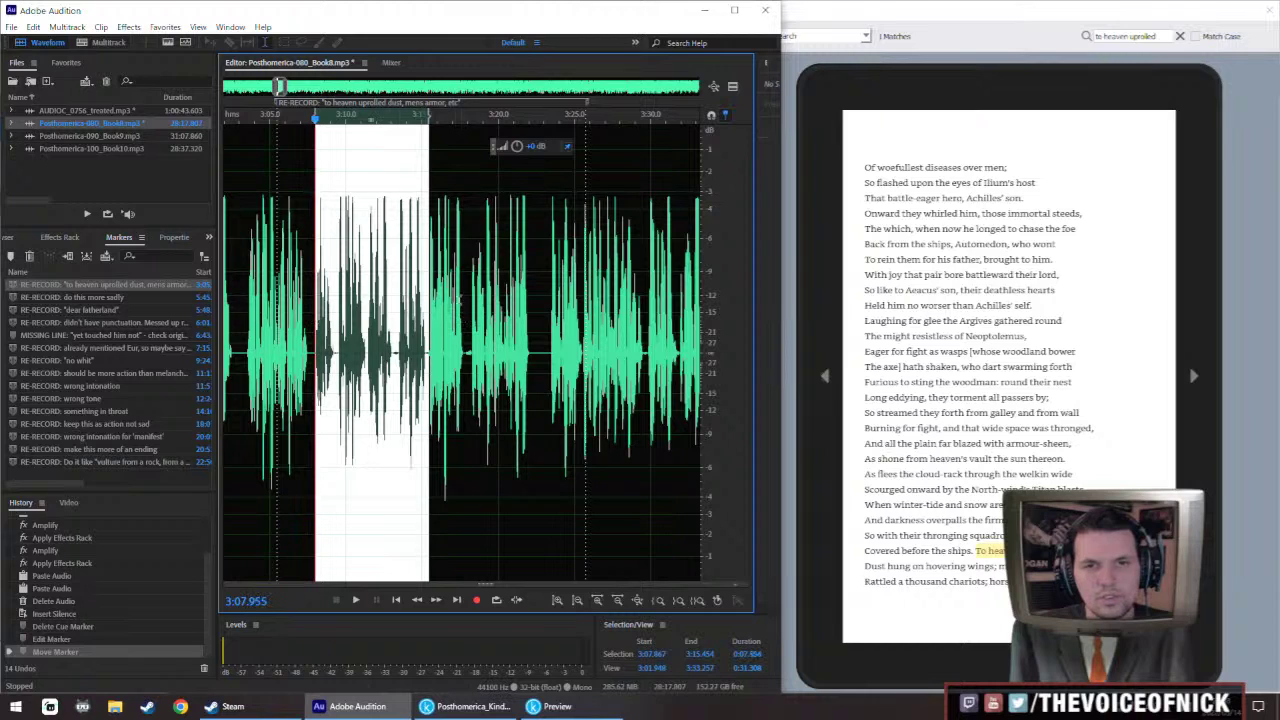
key(space)
scroll(443, 123, up, 3)
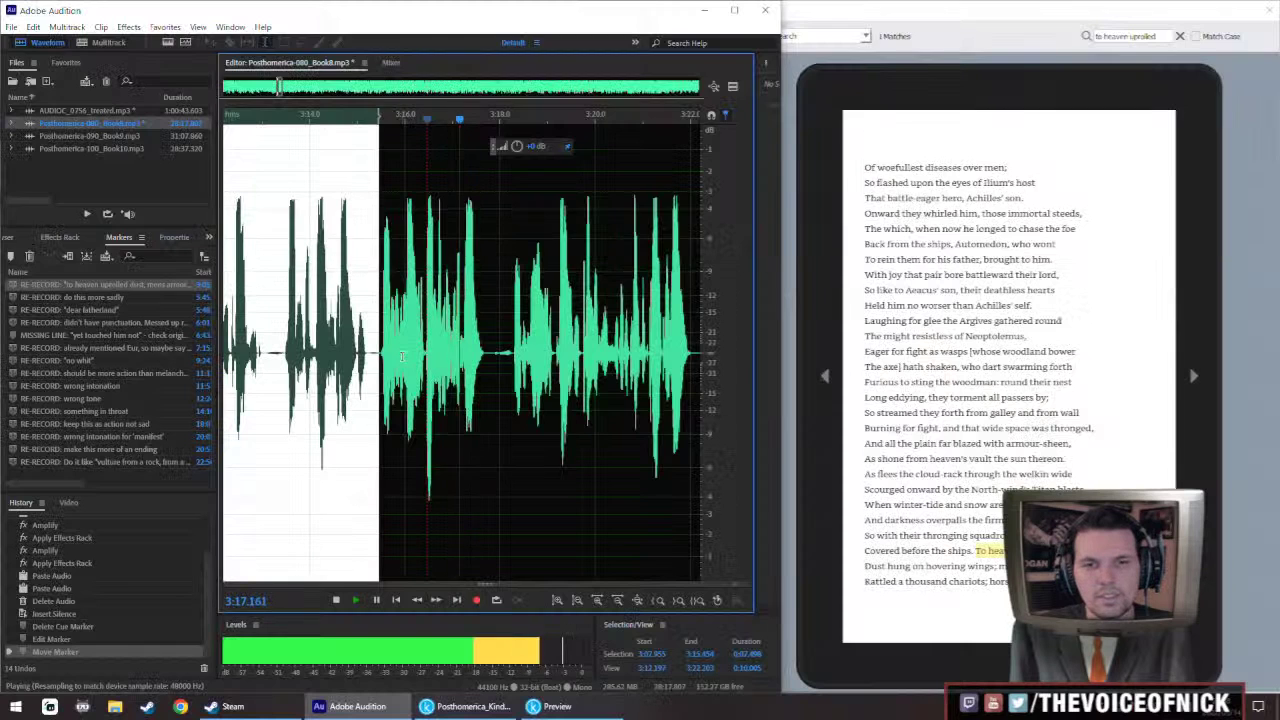
drag(380, 380, 484, 386)
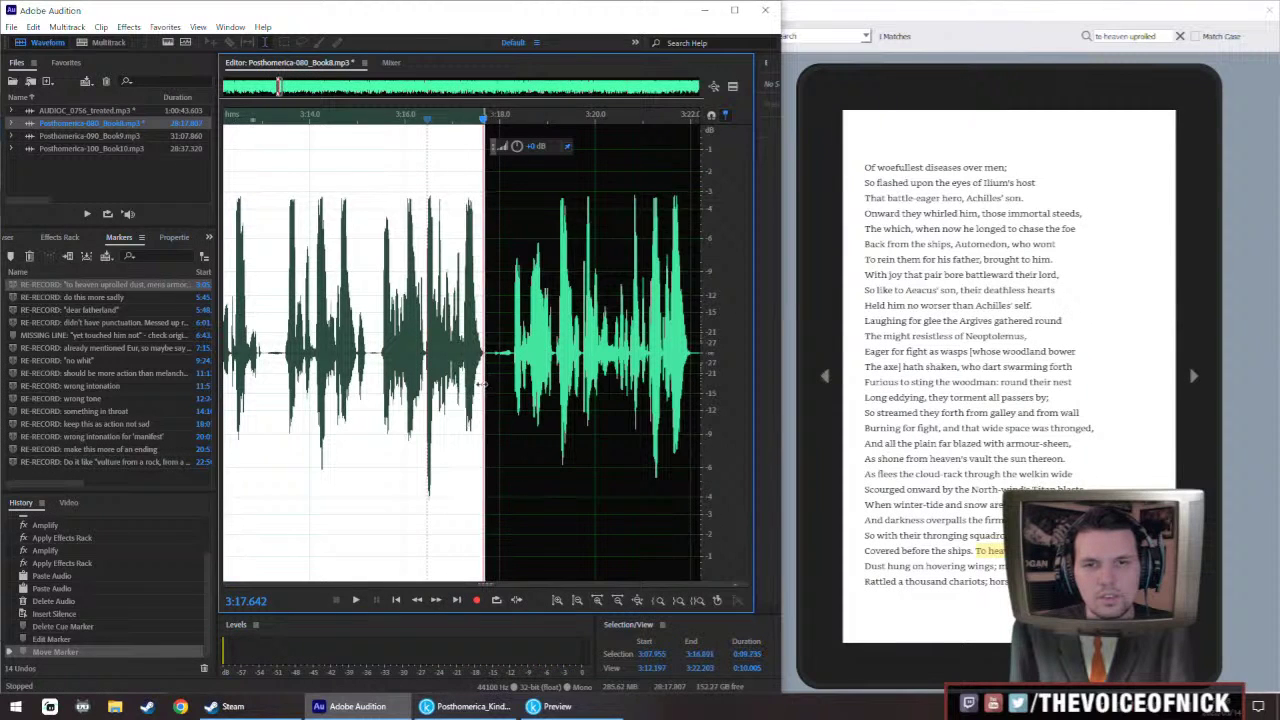
key(ctrl+v)
click(540, 296)
key(space)
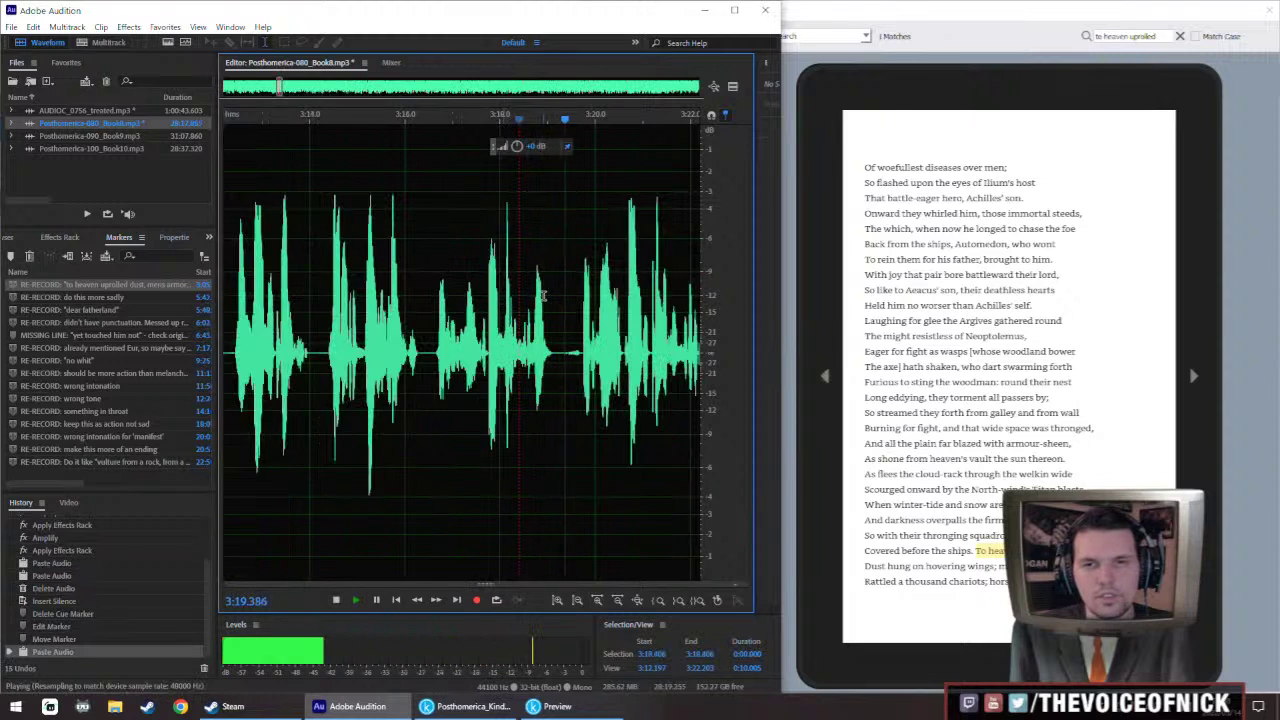
scroll(545, 310, down, 3)
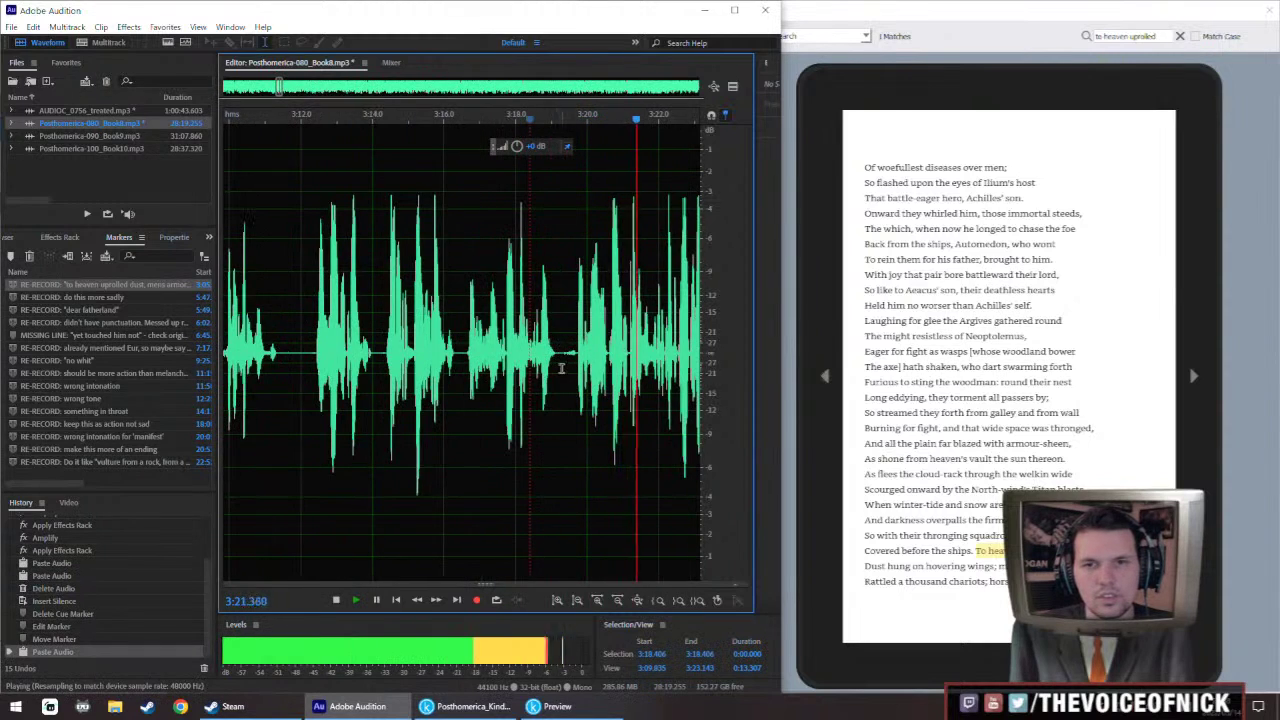
Try amplifying the last pasted phrase near 3:16.5 to 3:19 and applying the Effects Rack, play from 3:15.874, and undo both edits
drag(557, 370, 464, 376)
drag(517, 147, 526, 149)
key(alt+a)
click(439, 282)
key(space)
scroll(430, 298, left, 1)
scroll(455, 311, down, 4)
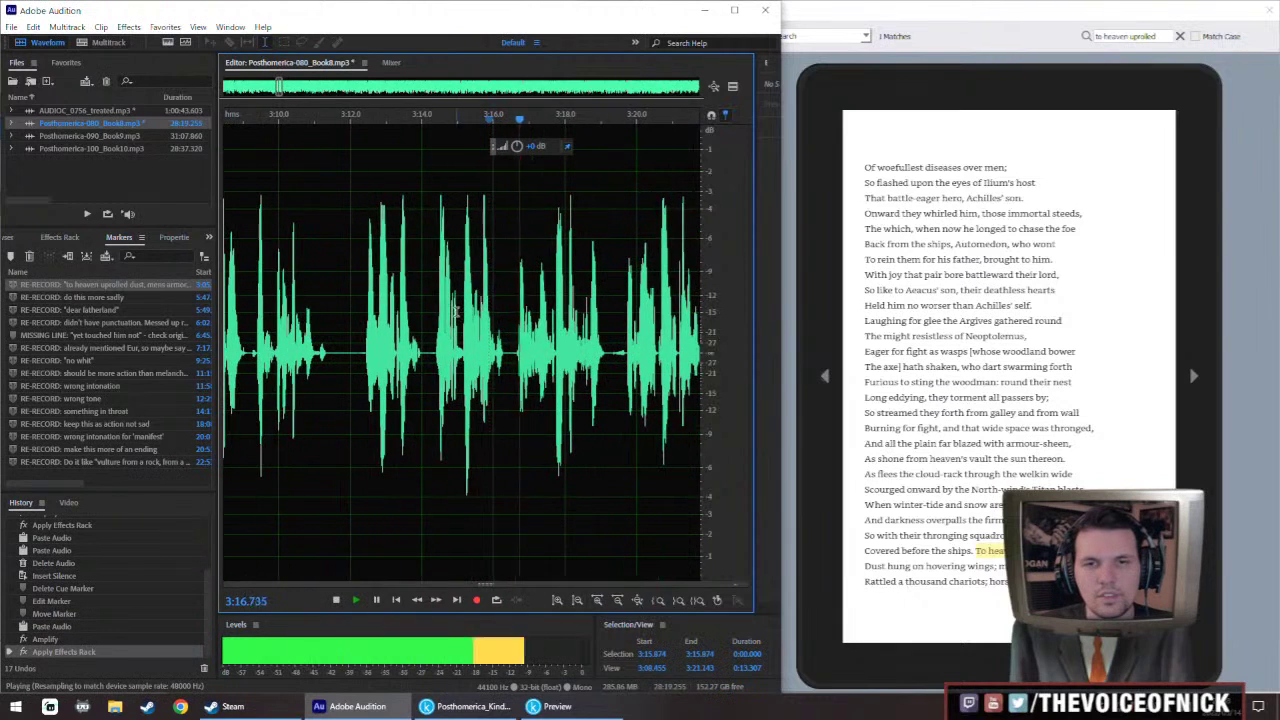
key(space)
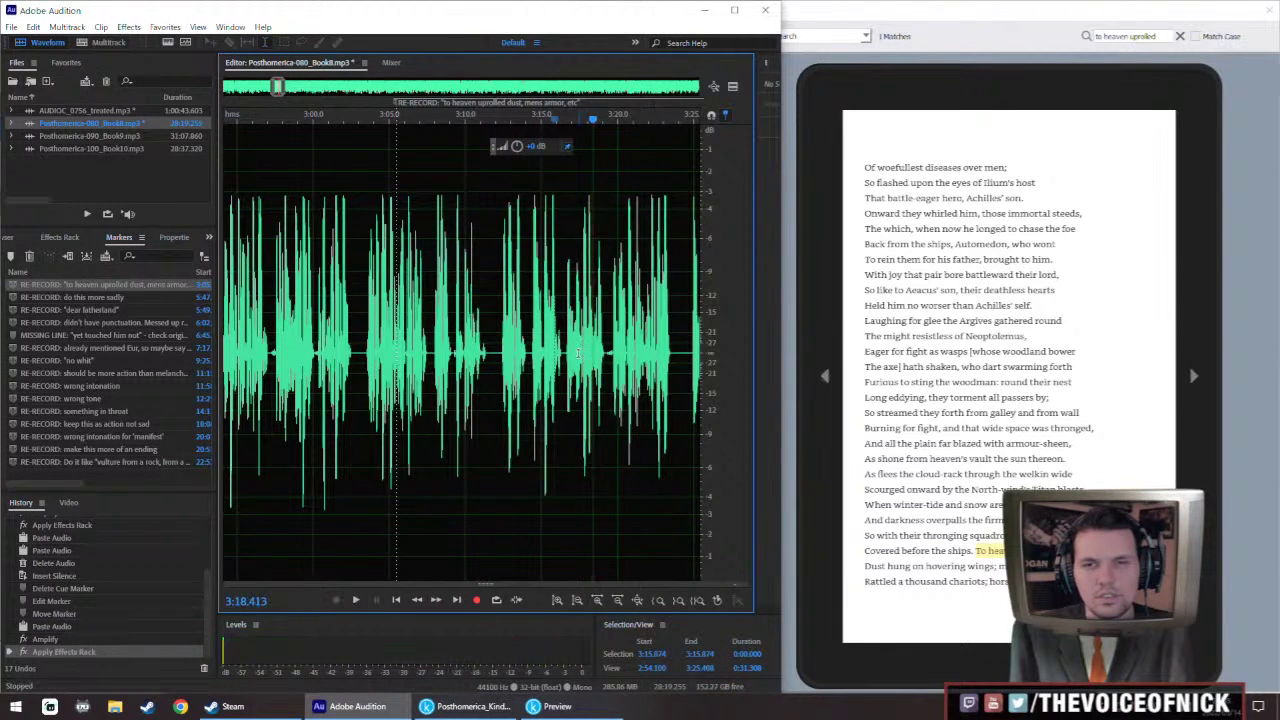
key(ctrl+z)
key(ctrl+z)
Play Book 8 from 3:08.175 and from about 3:06.4, and select the passage from 3:07.859 to 3:19.138
click(438, 340)
key(space)
scroll(436, 341, up, 2)
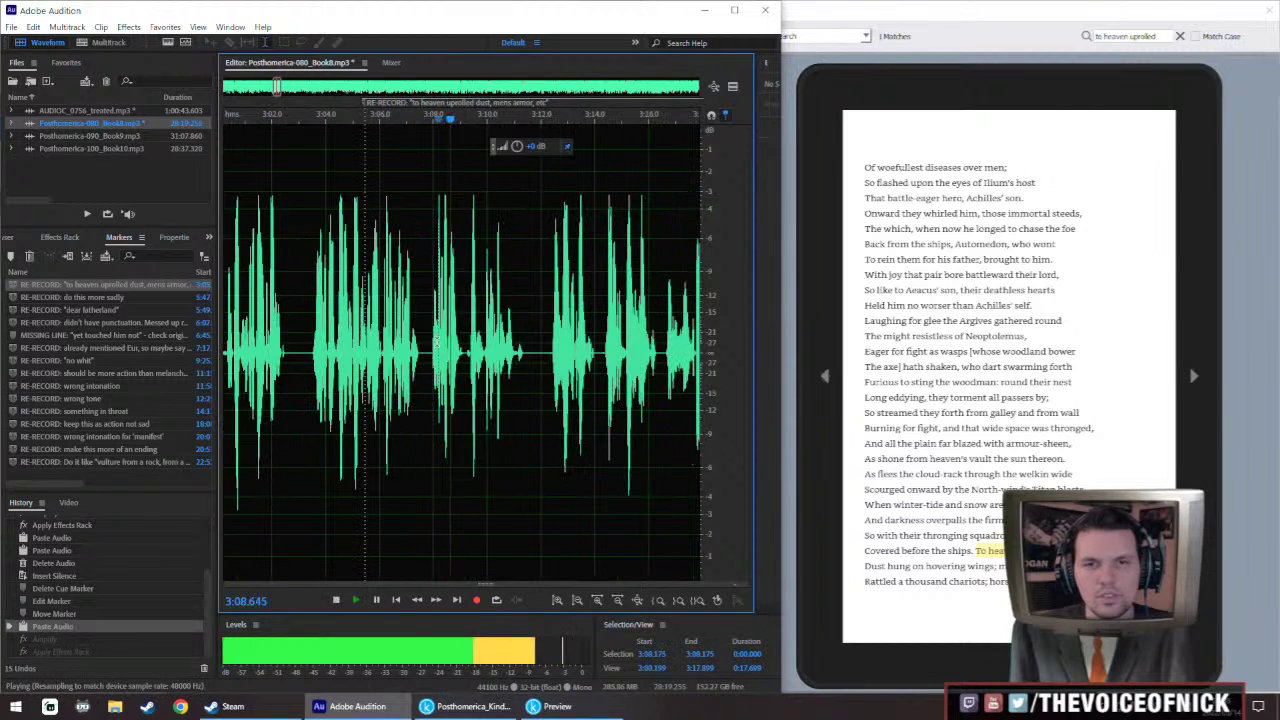
click(390, 343)
key(space)
drag(429, 355, 645, 387)
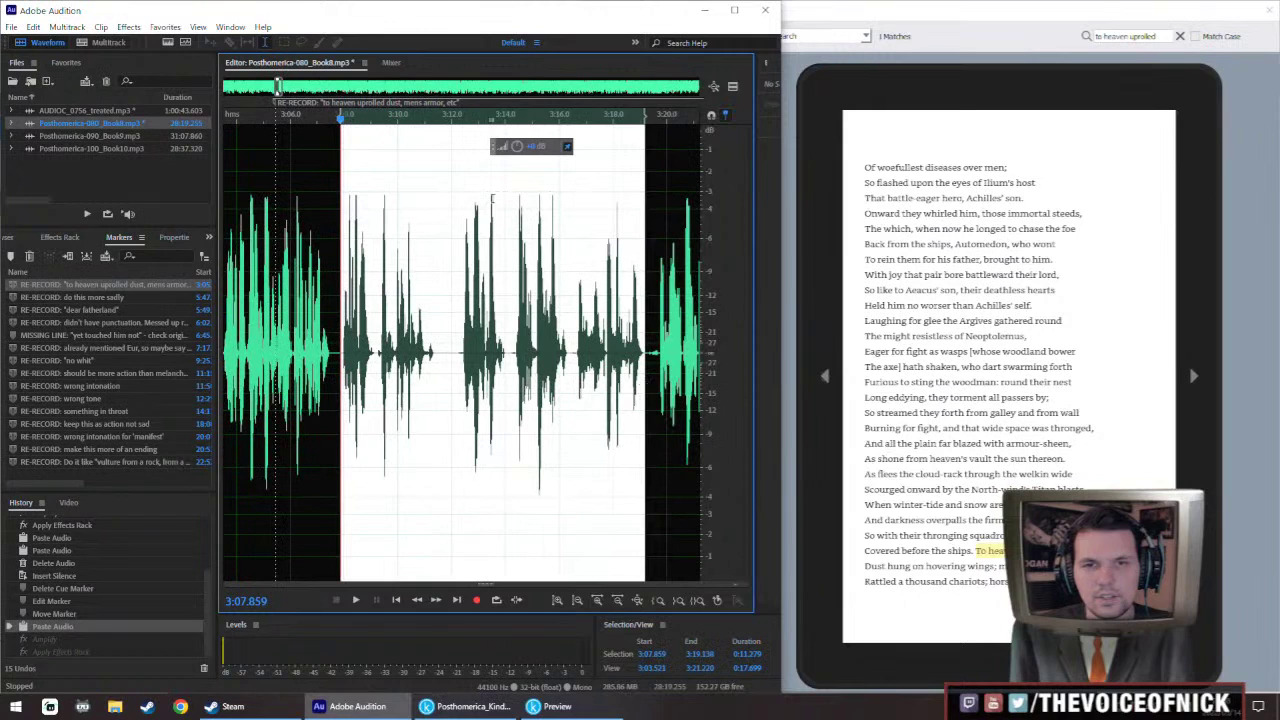
Redo the amplification and Effects Rack on the last pasted phrase and play Book 8 from 3:04.884 past 3:23
key(ctrl+shift+z)
key(ctrl+shift+z)
click(260, 255)
key(space)
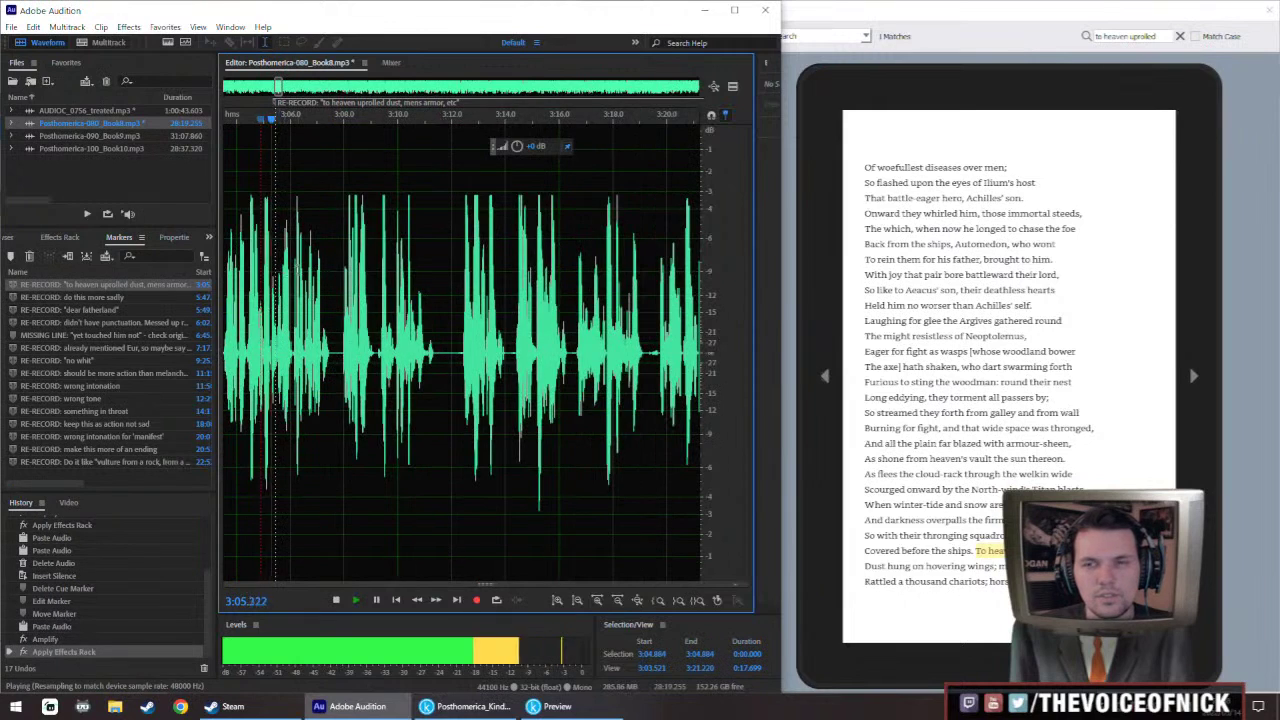
scroll(357, 255, down, 2)
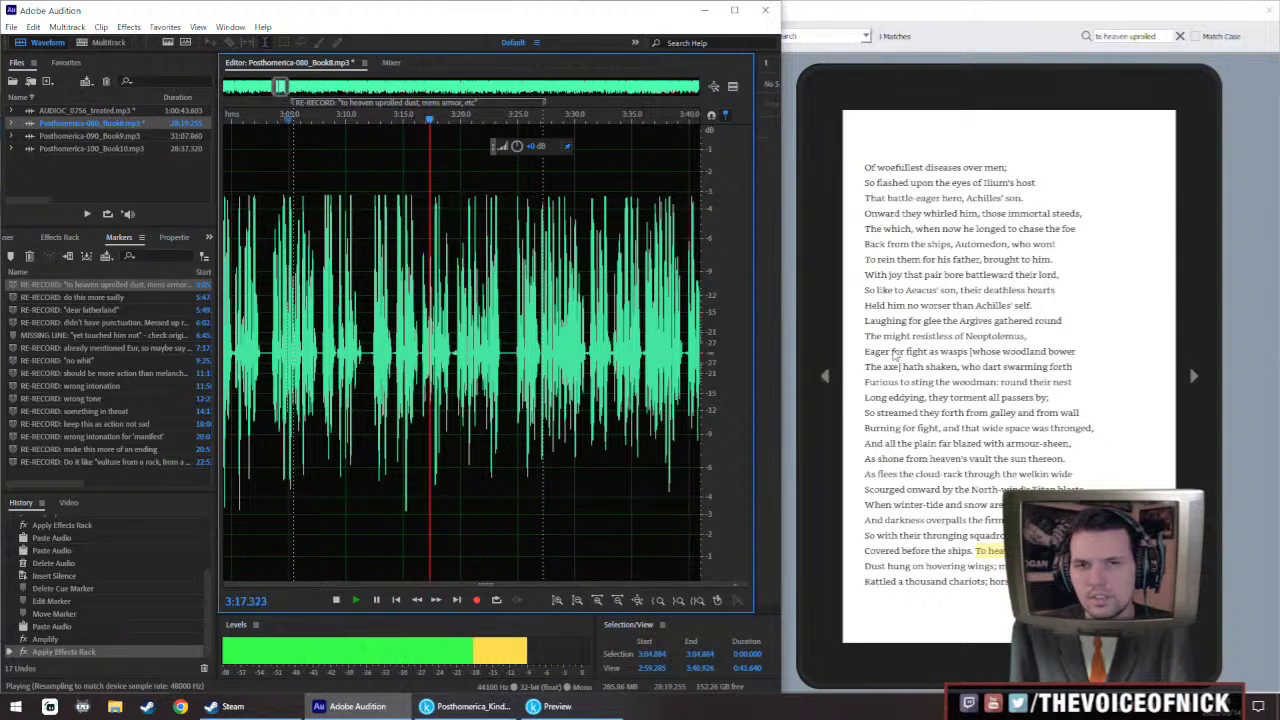
scroll(893, 354, down, 1)
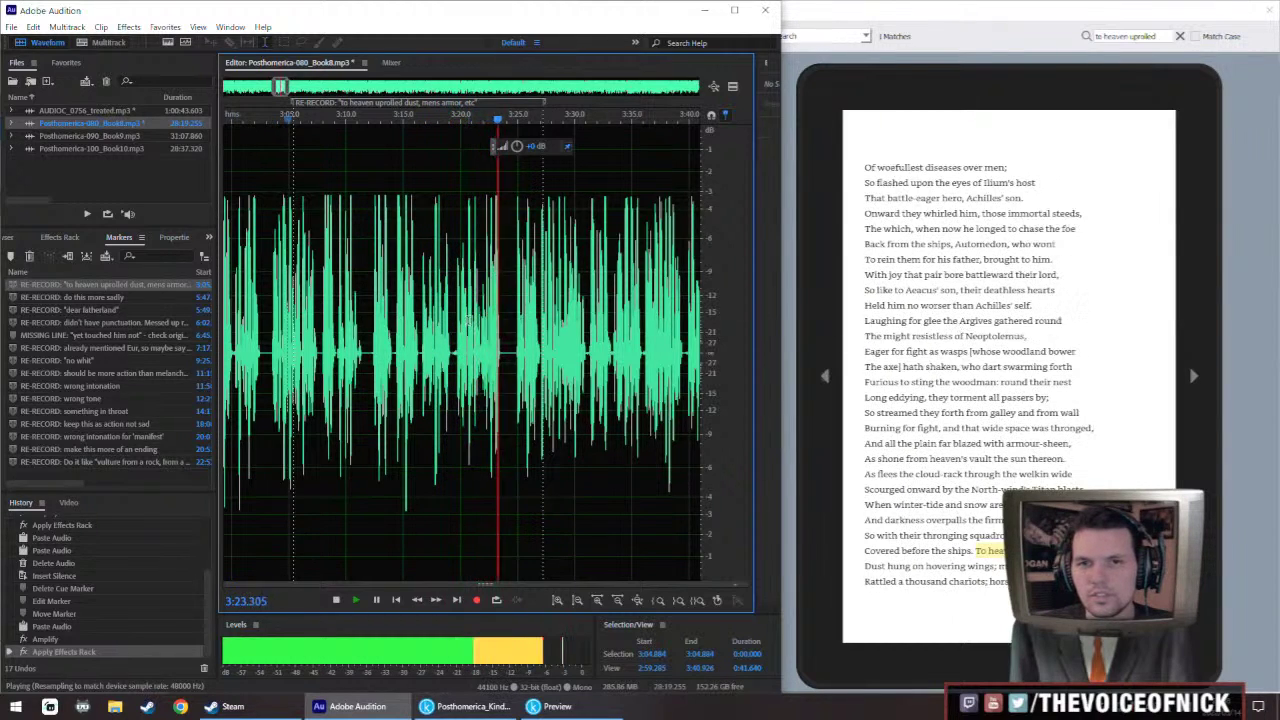
key(space)
Insert silence in the pause near 3:19 in Book 8 and play the join from 3:17.278
scroll(469, 382, up, 5)
scroll(469, 382, down, 2)
key(space)
scroll(478, 371, down, 2)
click(478, 371)
key(ctrl+shift+s)
key(Return)
key(space)
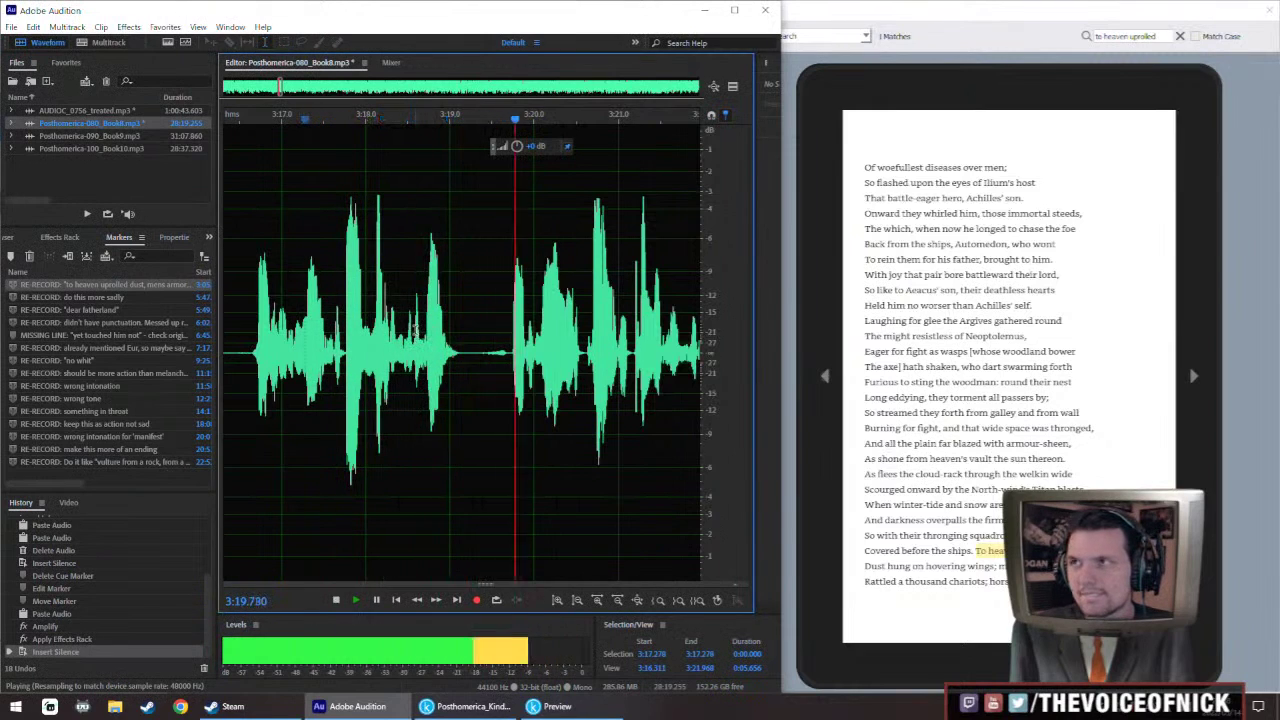
scroll(551, 385, down, 2)
scroll(551, 385, left, 2)
key(space)
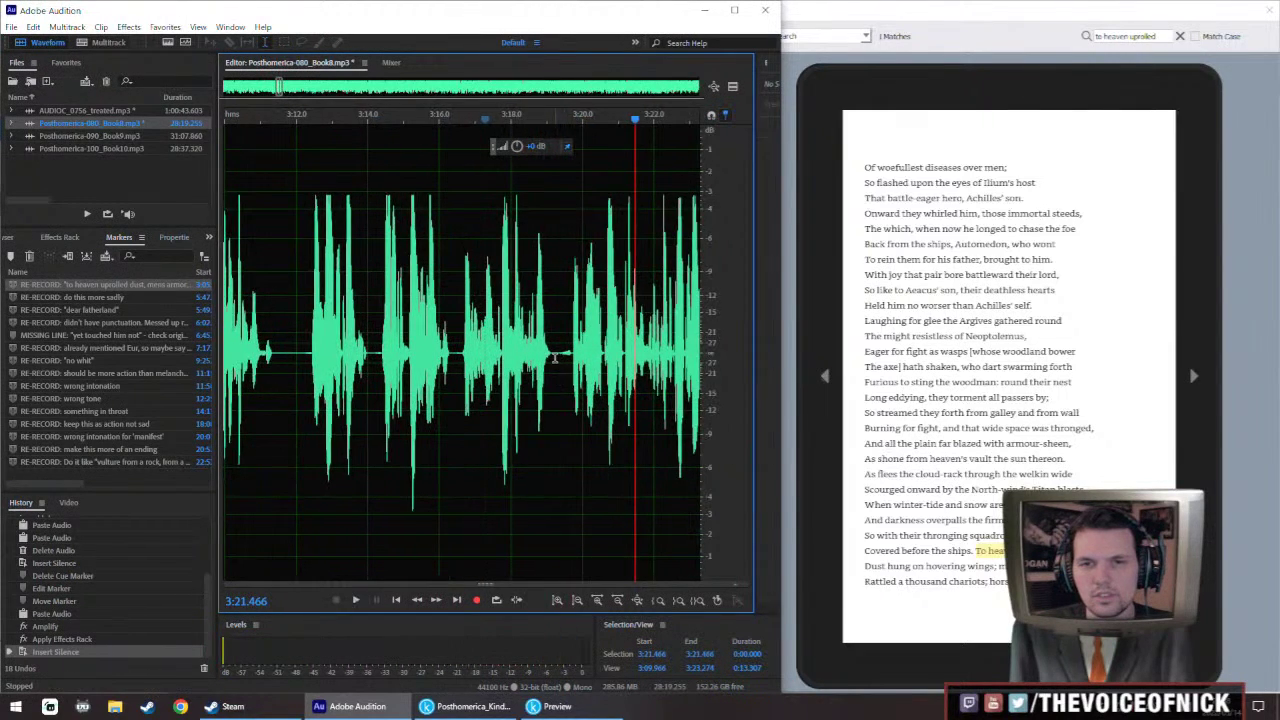
Amplify Book 8's phrase from 3:16.639 to 3:19.192, apply the Effects Rack, and play from 3:14.104
drag(553, 385, 462, 380)
drag(517, 151, 526, 147)
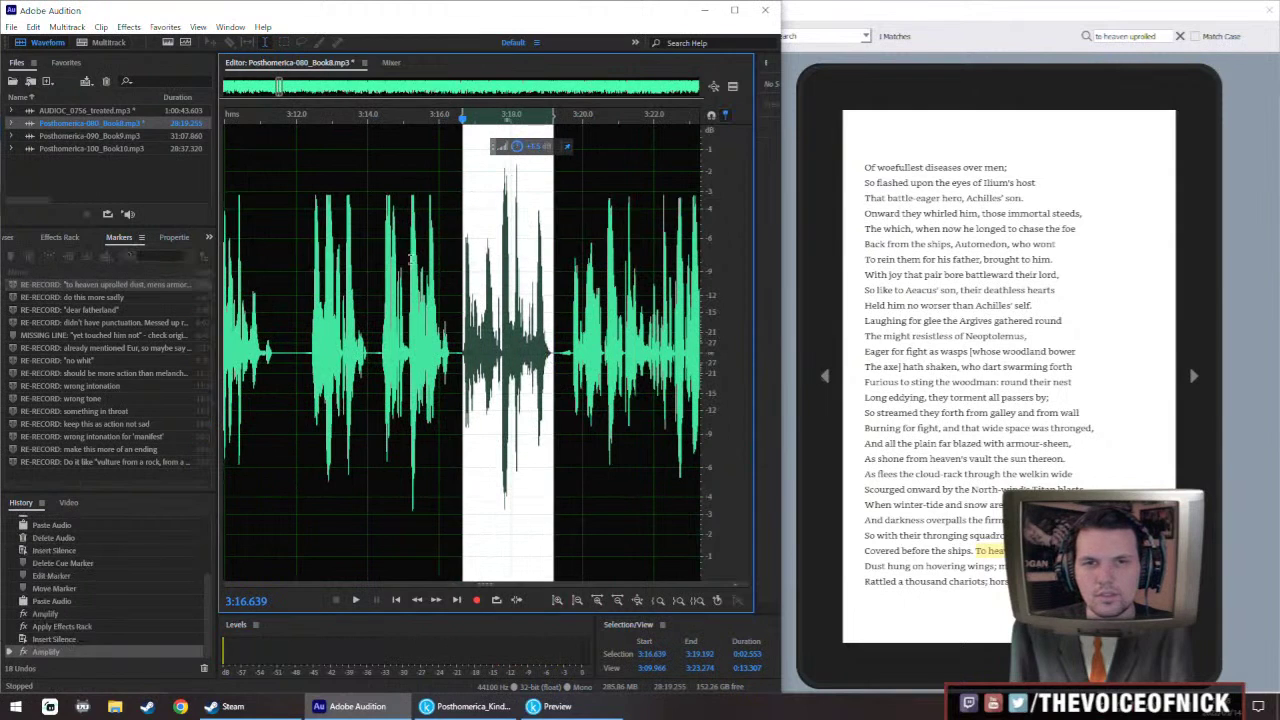
click(372, 283)
key(space)
drag(372, 283, 497, 303)
scroll(497, 303, down, 1)
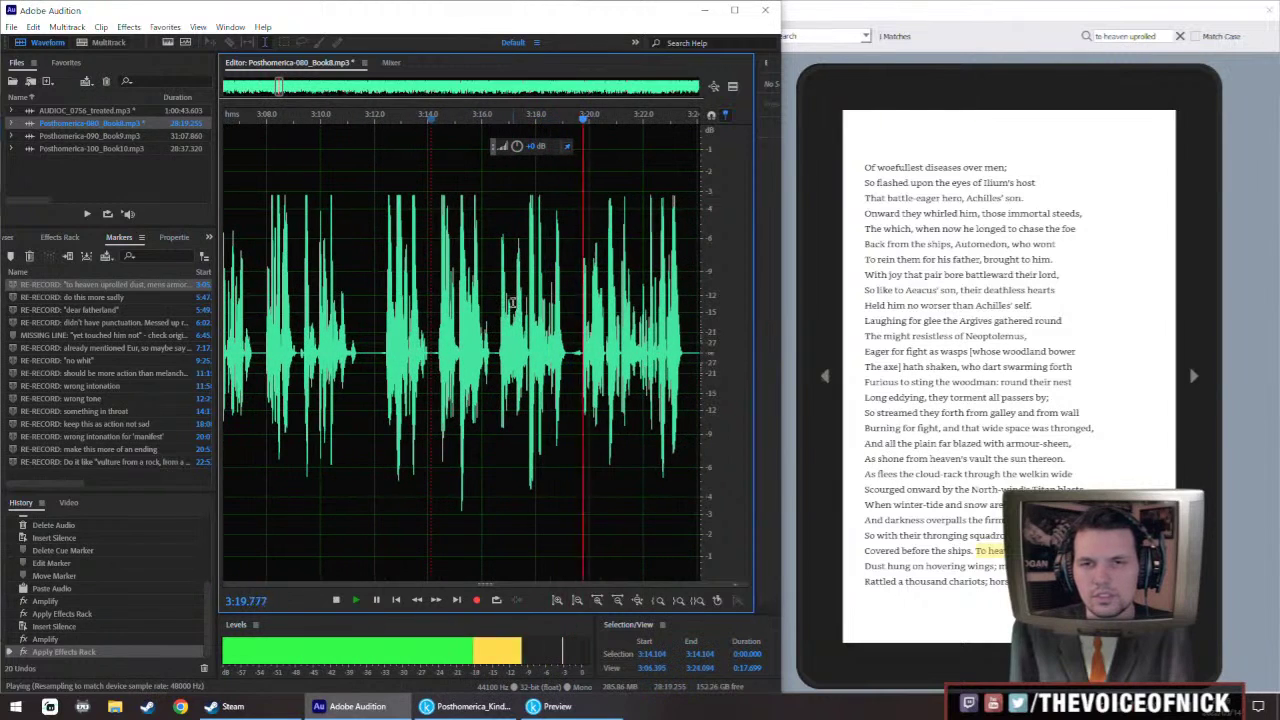
key(space)
Paste the copied short stretch of audio into the pause near 3:19 and play the join from 3:17.355
scroll(695, 364, up, 2)
click(685, 366)
key(ctrl+v)
key(space)
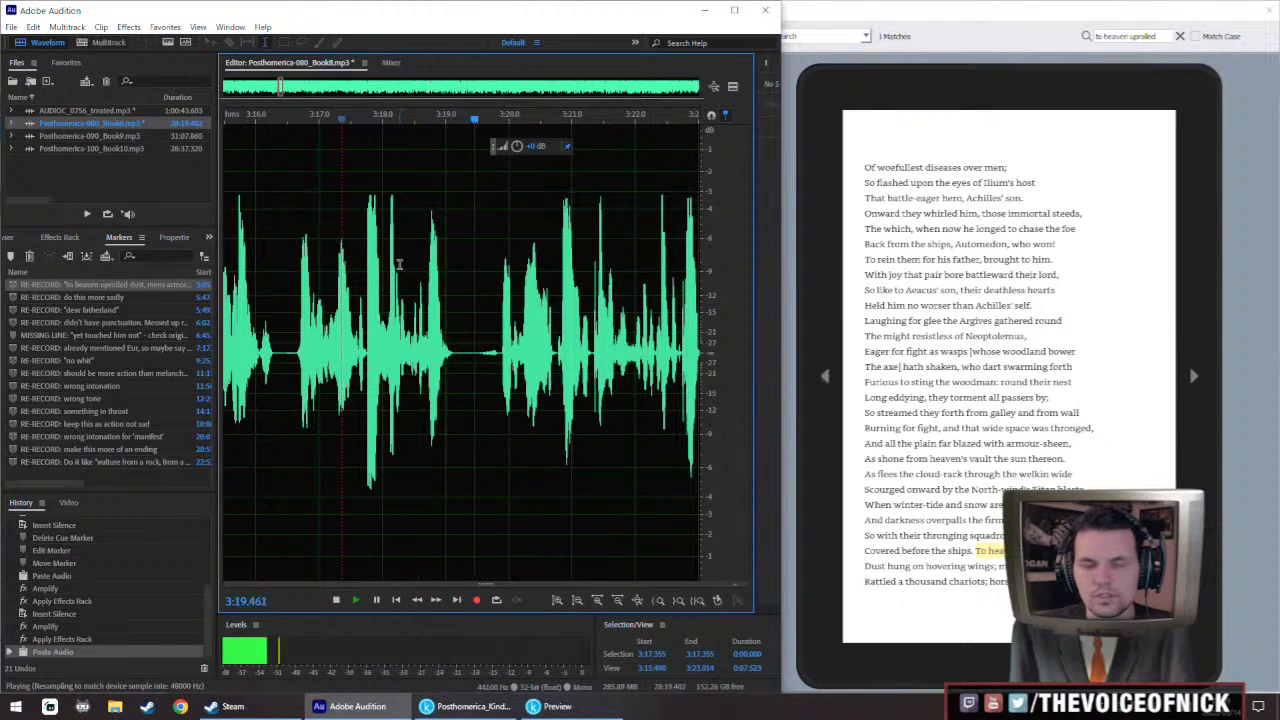
scroll(476, 336, down, 2)
scroll(476, 336, down, 2)
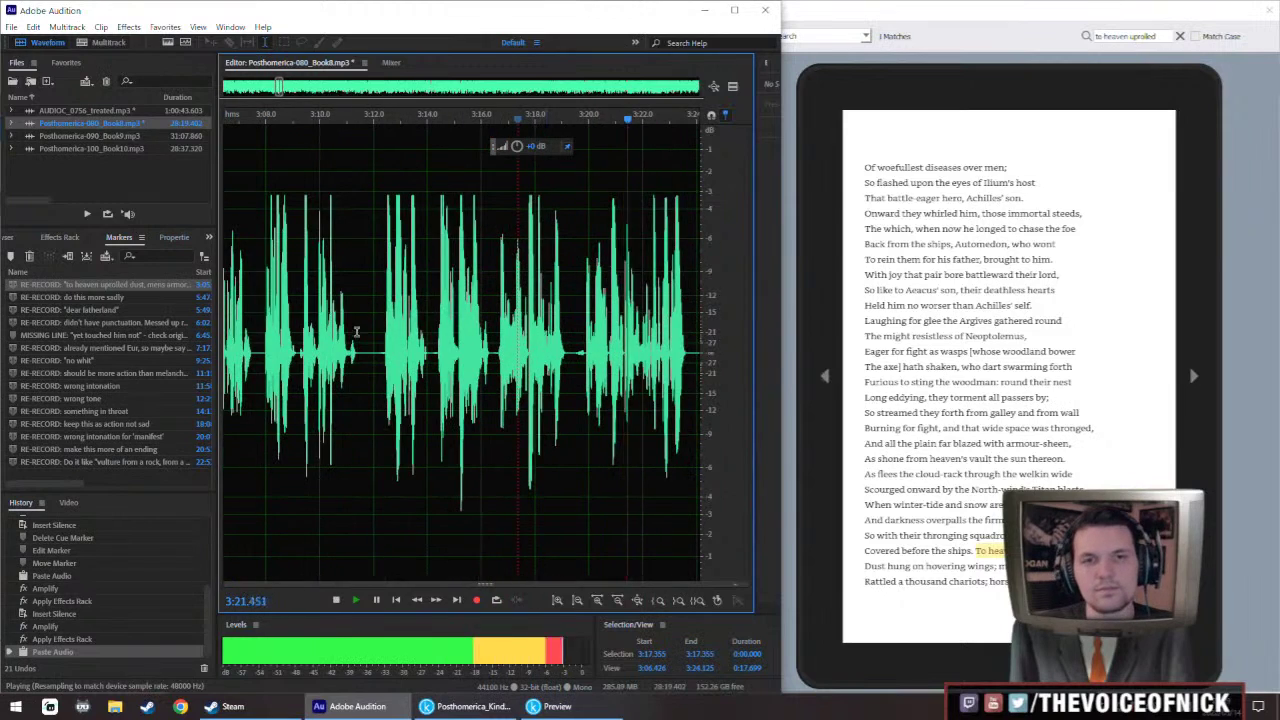
Play Book 8 from 3:05.734, then amplify the phrase from 3:09.249 to 3:11.504 and apply the Effects Rack
click(266, 310)
key(space)
scroll(422, 352, up, 2)
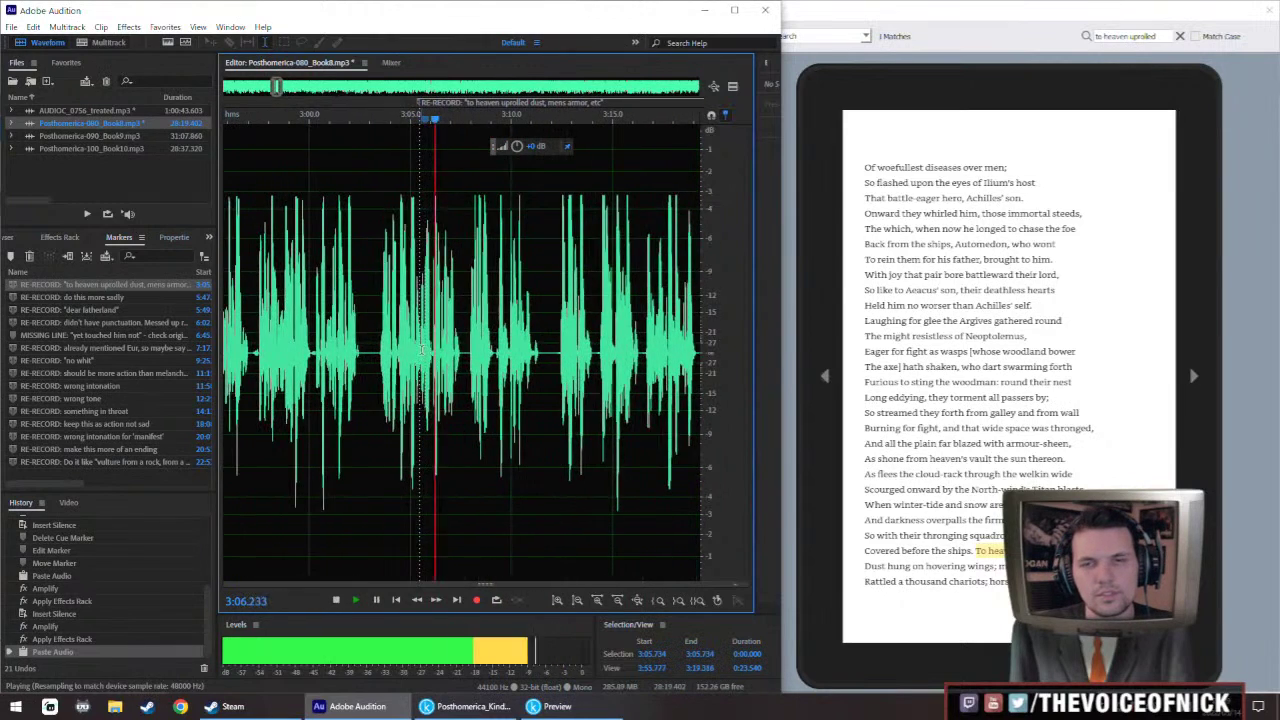
scroll(376, 322, up, 3)
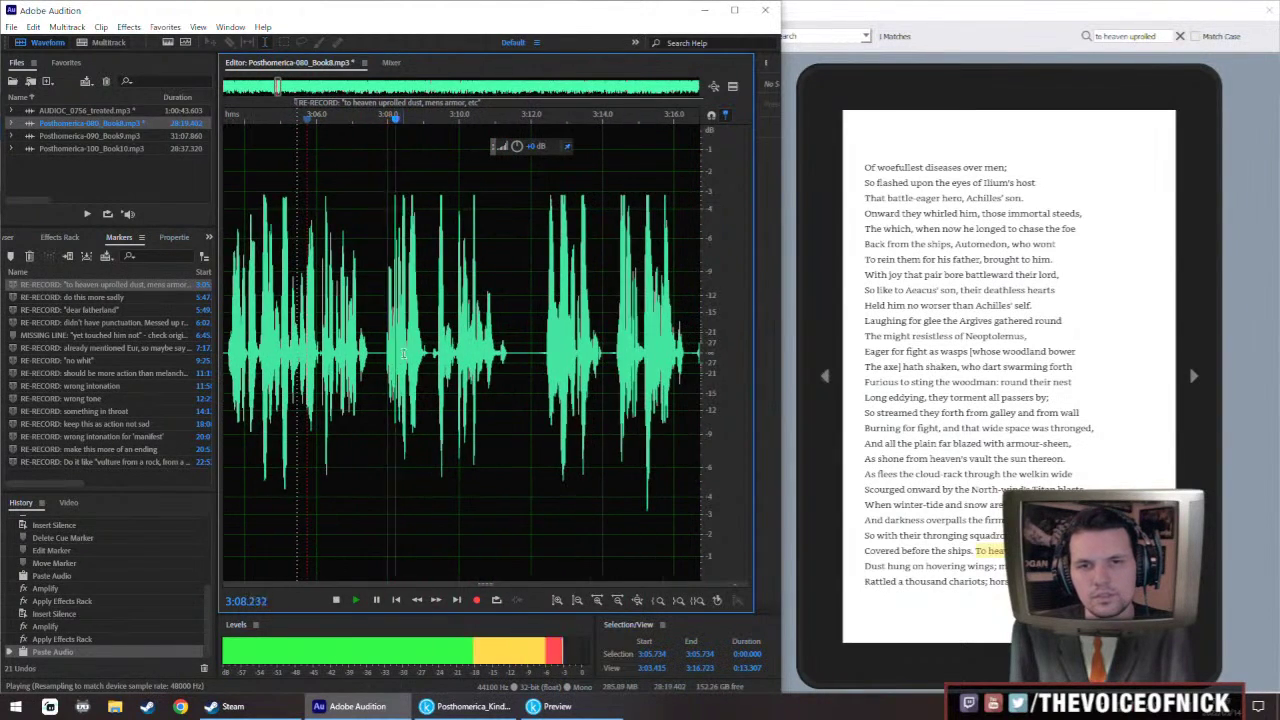
drag(432, 366, 513, 396)
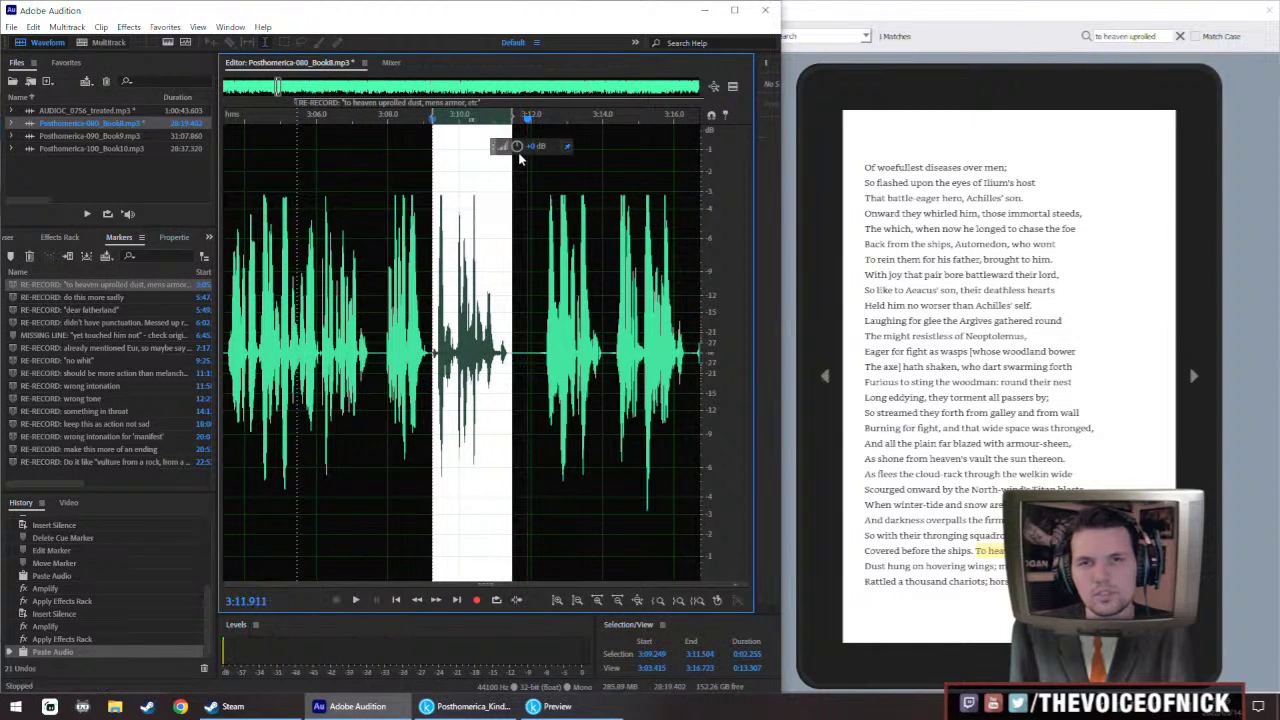
drag(527, 146, 532, 146)
click(257, 300)
key(space)
scroll(270, 300, down, 4)
key(space)
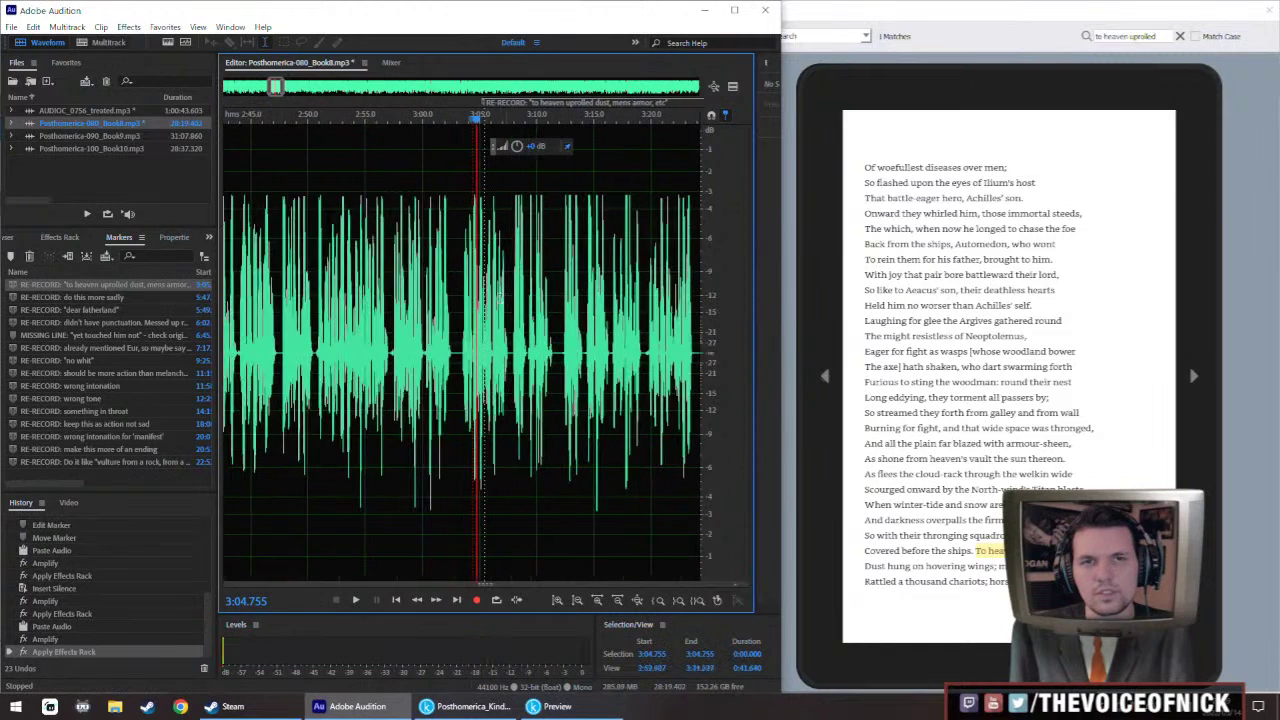
Play Book 8 from 2:47.798 through the blended passage and delete the "to heaven uprolled dust" marker
key(space)
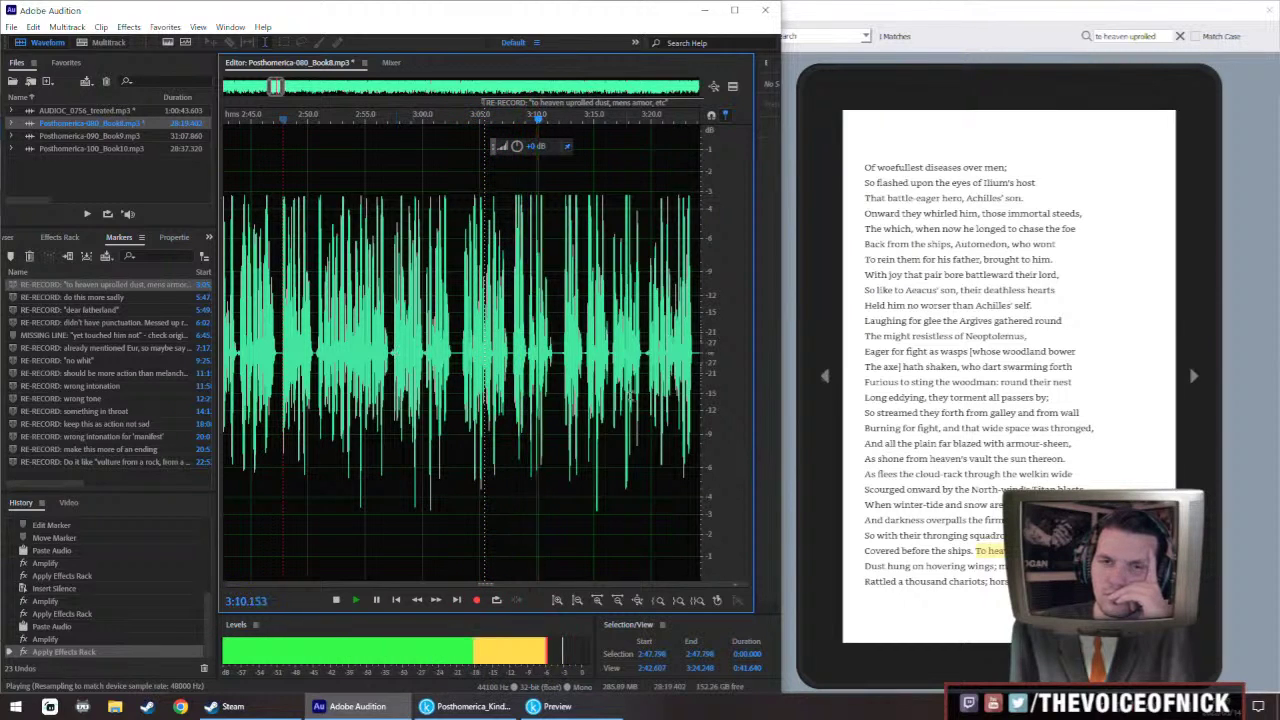
drag(549, 375, 425, 384)
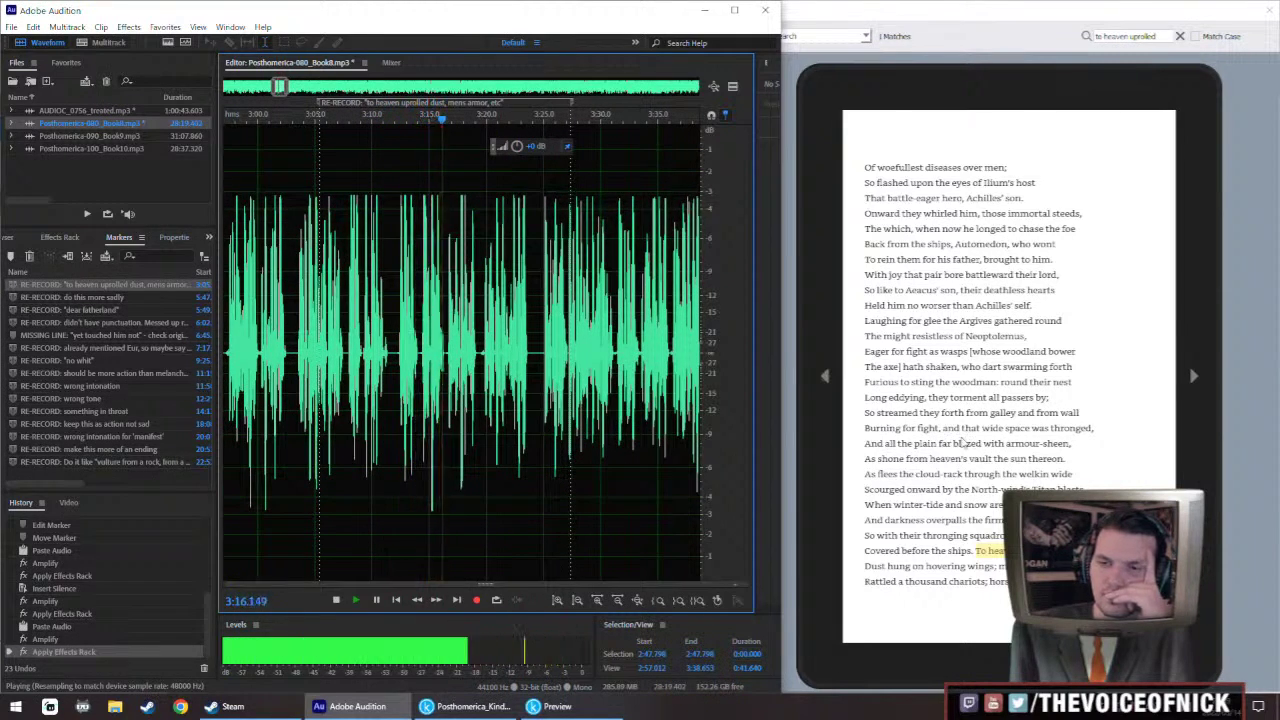
scroll(961, 441, down, 1)
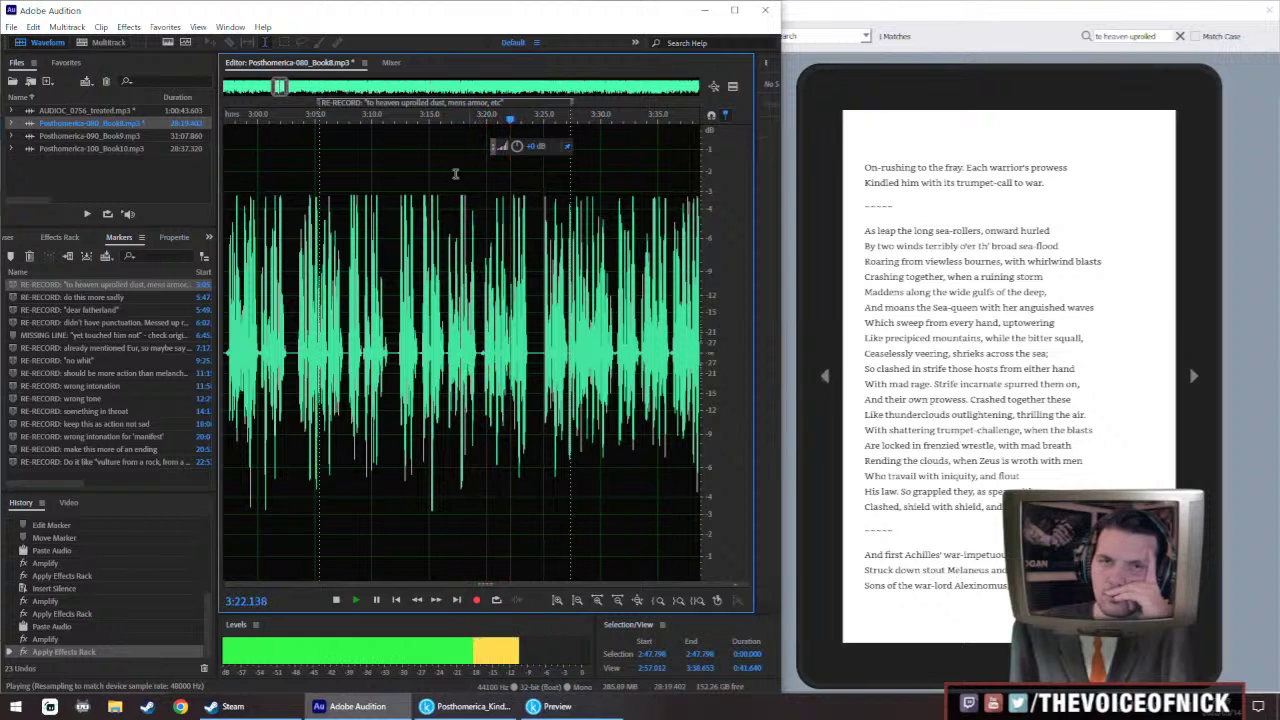
right_click(322, 108)
click(330, 109)
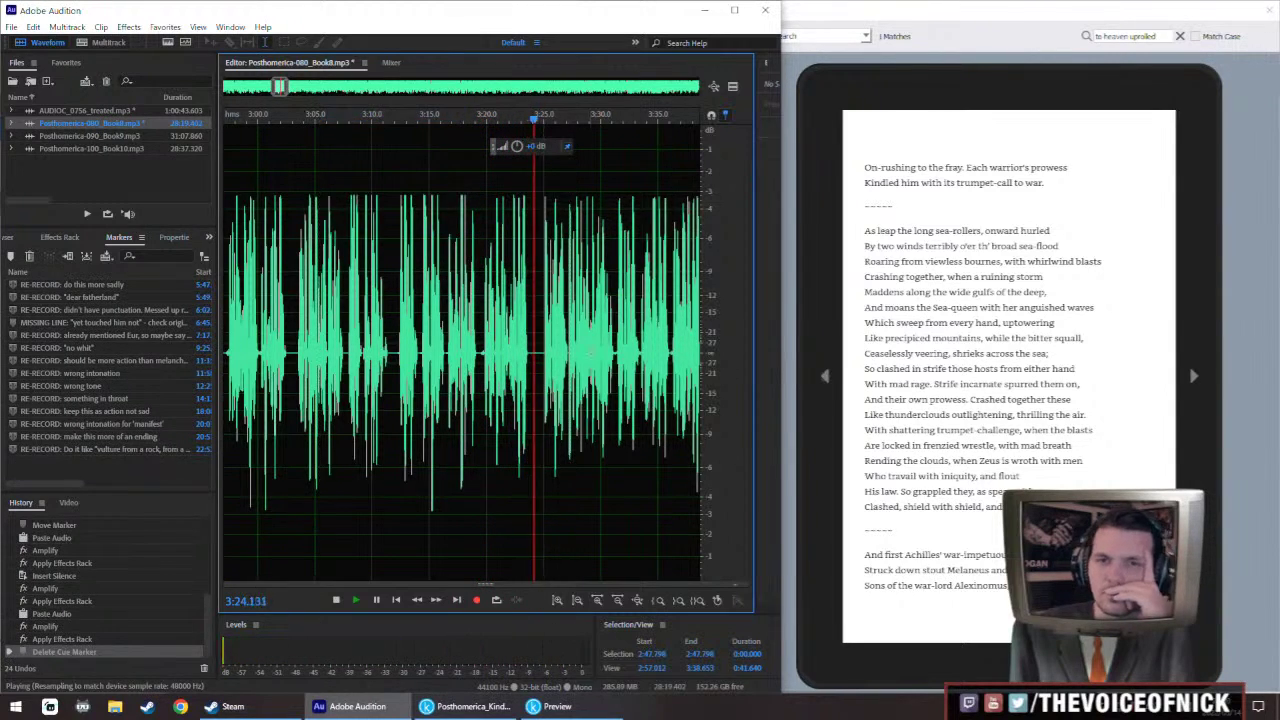
Find the "do this more sadly" marker in Book 8 and play the marked line from 5:47.362
scroll(585, 352, down, 3)
scroll(585, 351, down, 4)
key(space)
scroll(355, 292, up, 8)
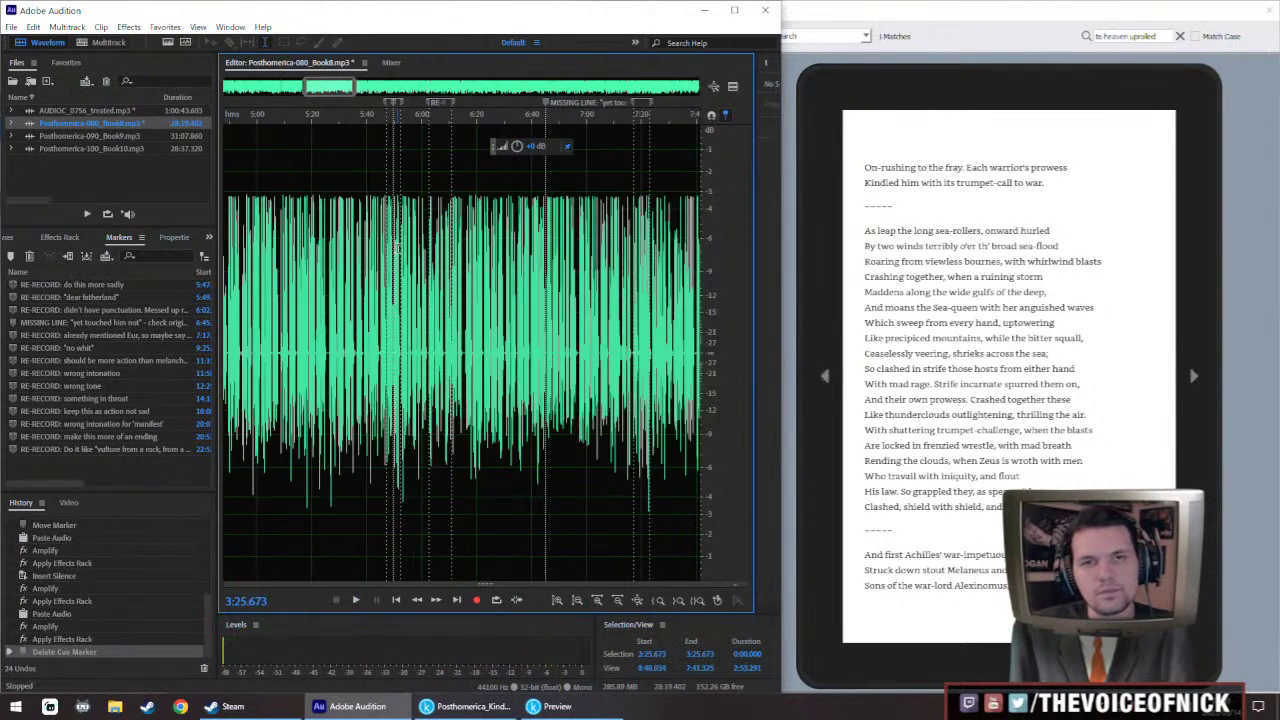
scroll(434, 295, up, 2)
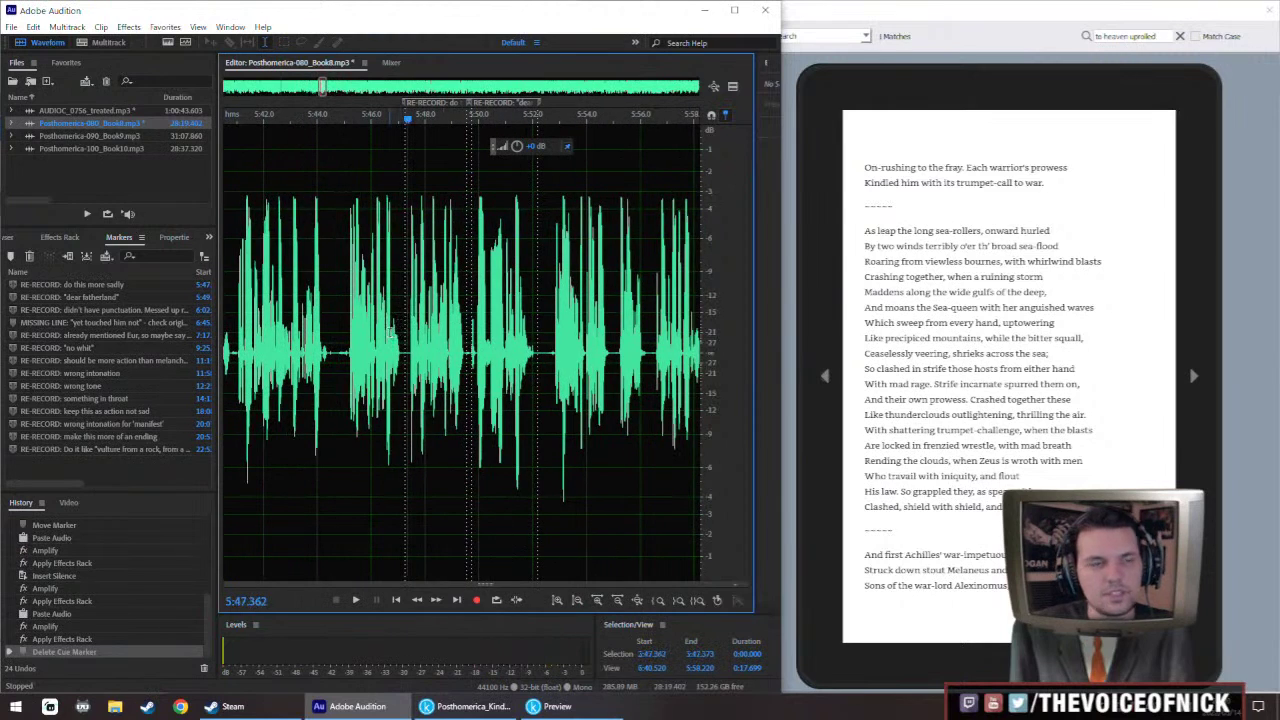
key(space)
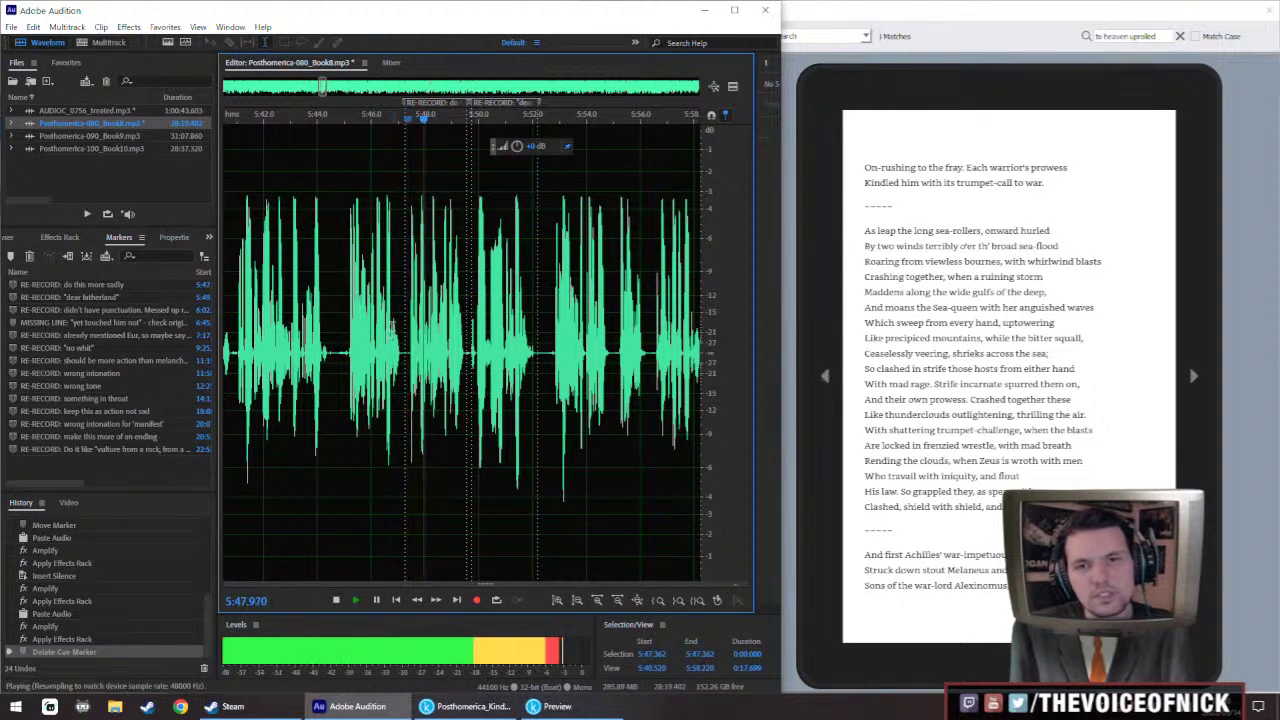
key(=)
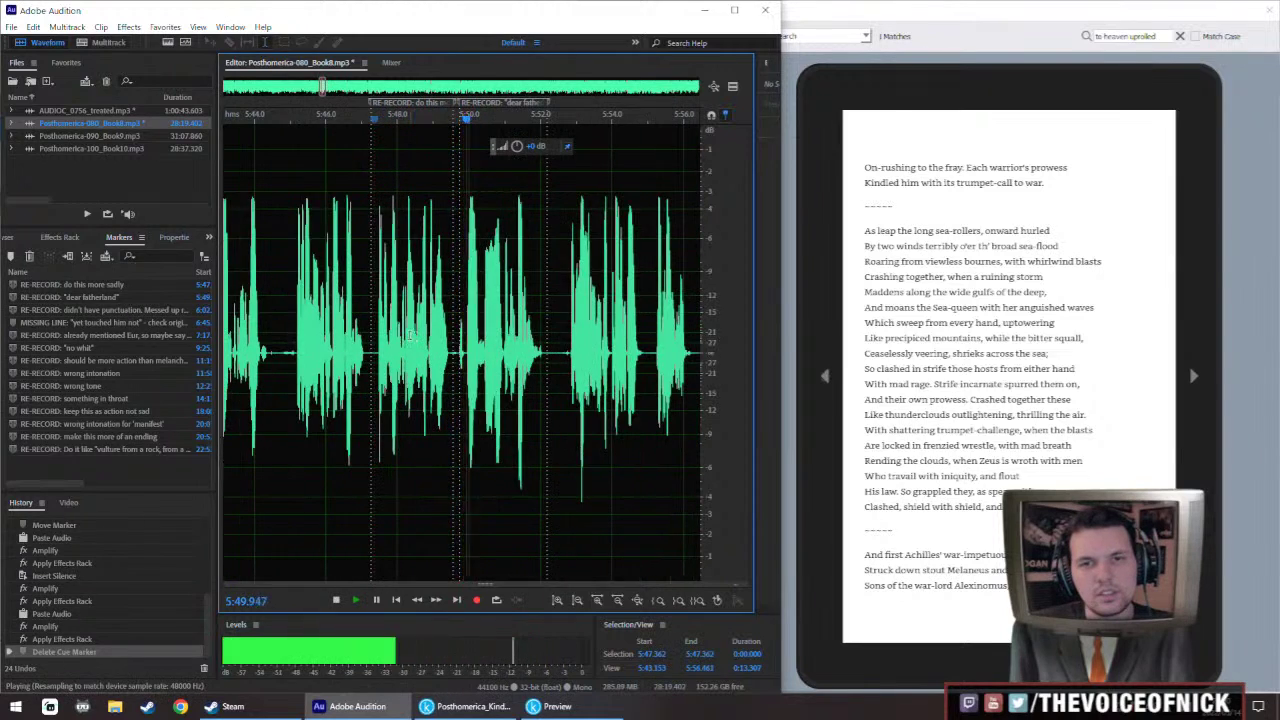
key(space)
Open AUDIOC_0756_treated.mp3 and sample it from 15:29.637 and 15:39.959 to find the "do this more sadly" re-recording
double_click(117, 112)
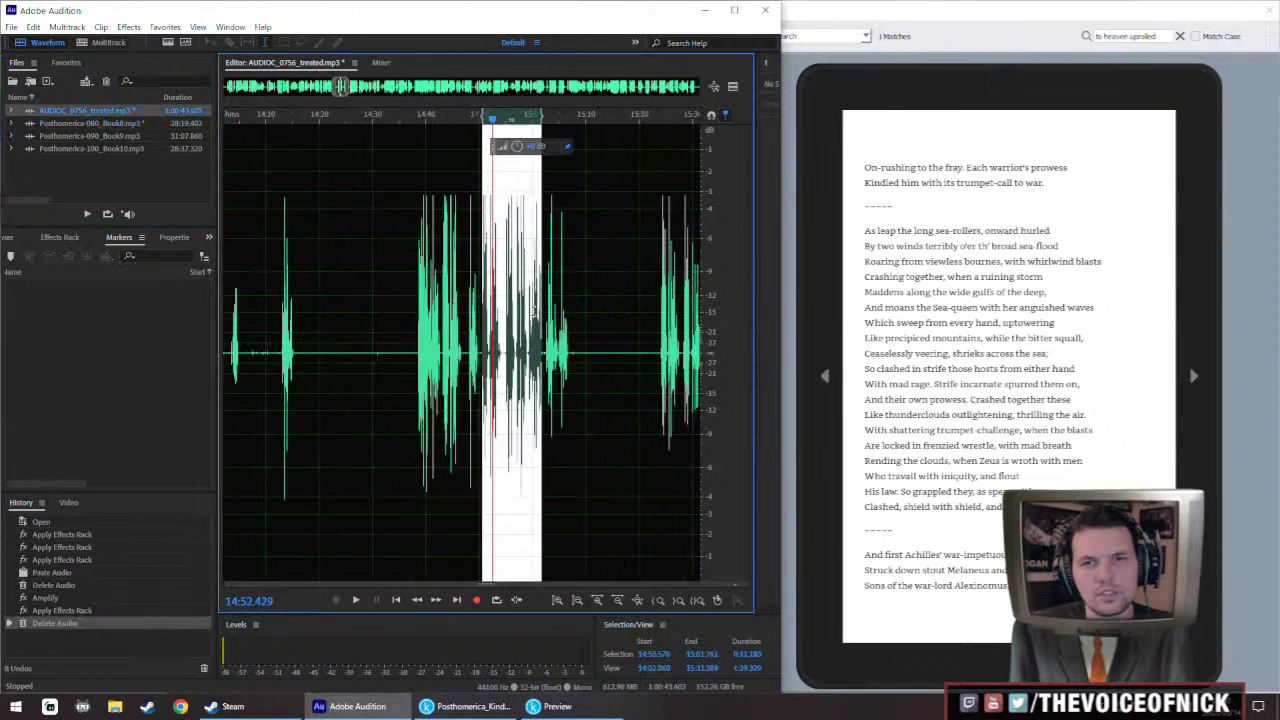
click(543, 352)
key(=)
key(space)
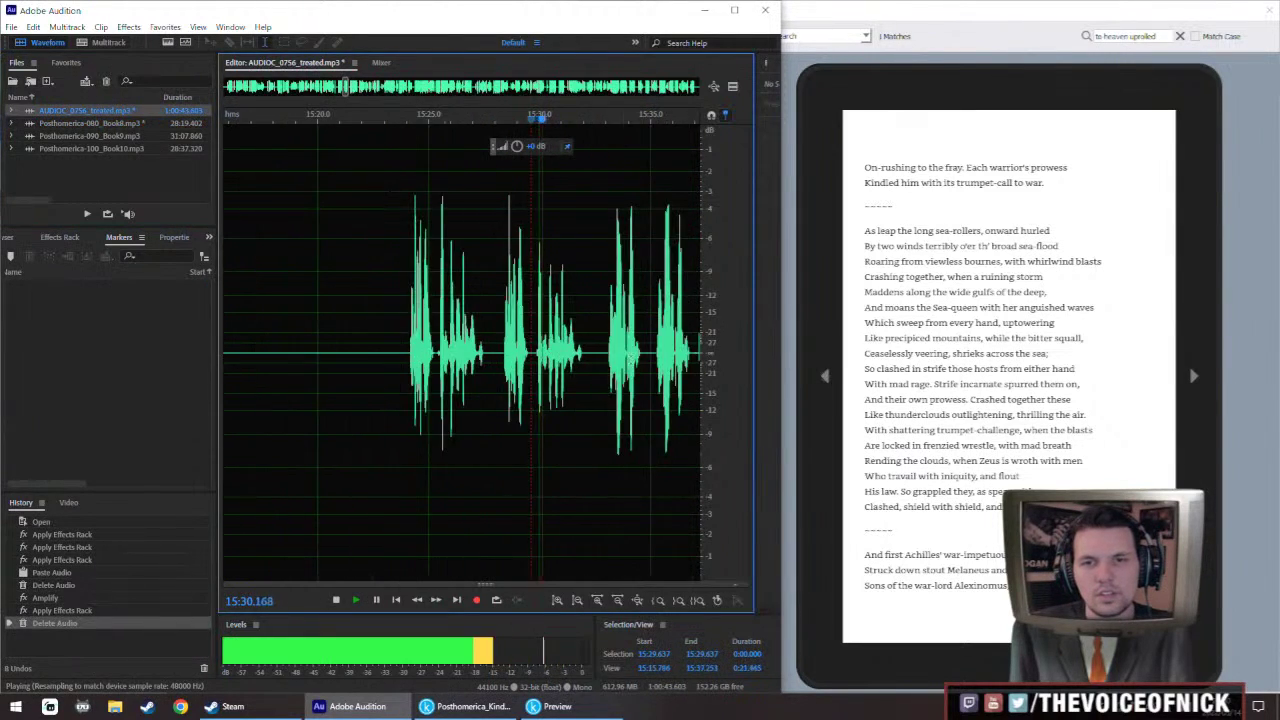
key(space)
click(521, 355)
key(space)
scroll(508, 350, down, 3)
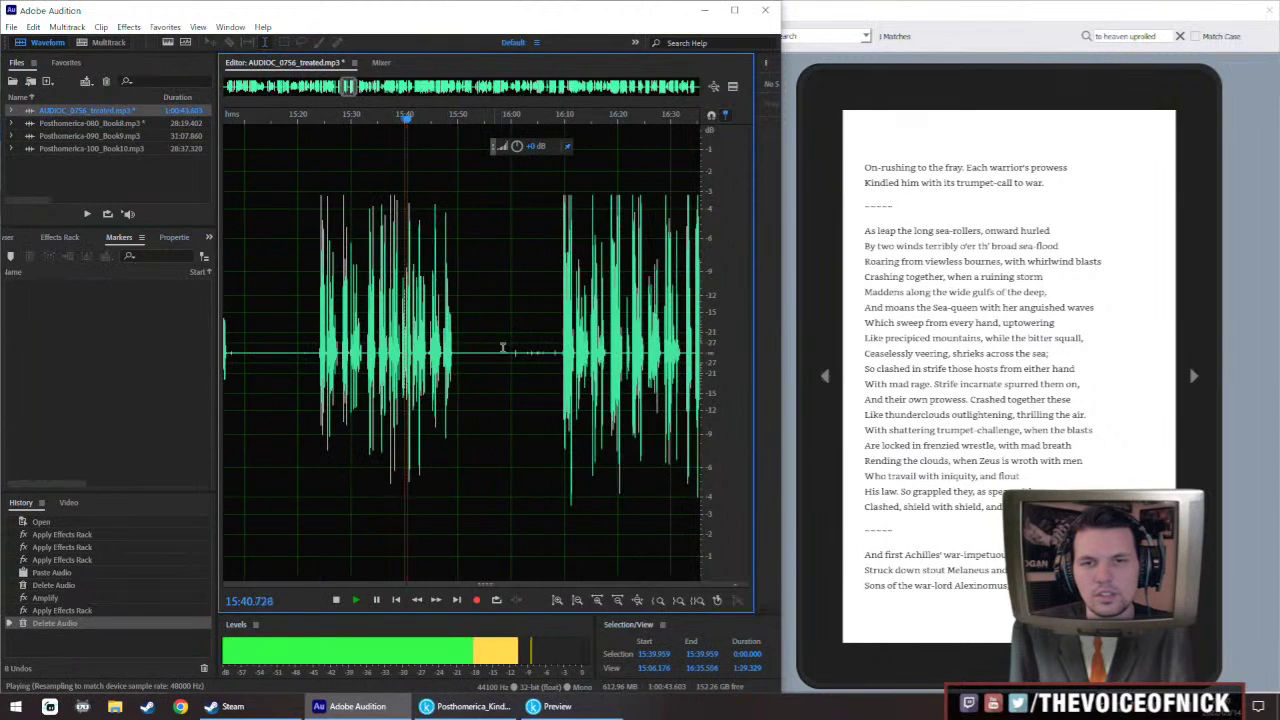
key(space)
Sample the treated recording from 16:15.613, 16:22.632 and 16:28.487 to find the replacement line
click(594, 354)
key(space)
scroll(594, 354, up, 5)
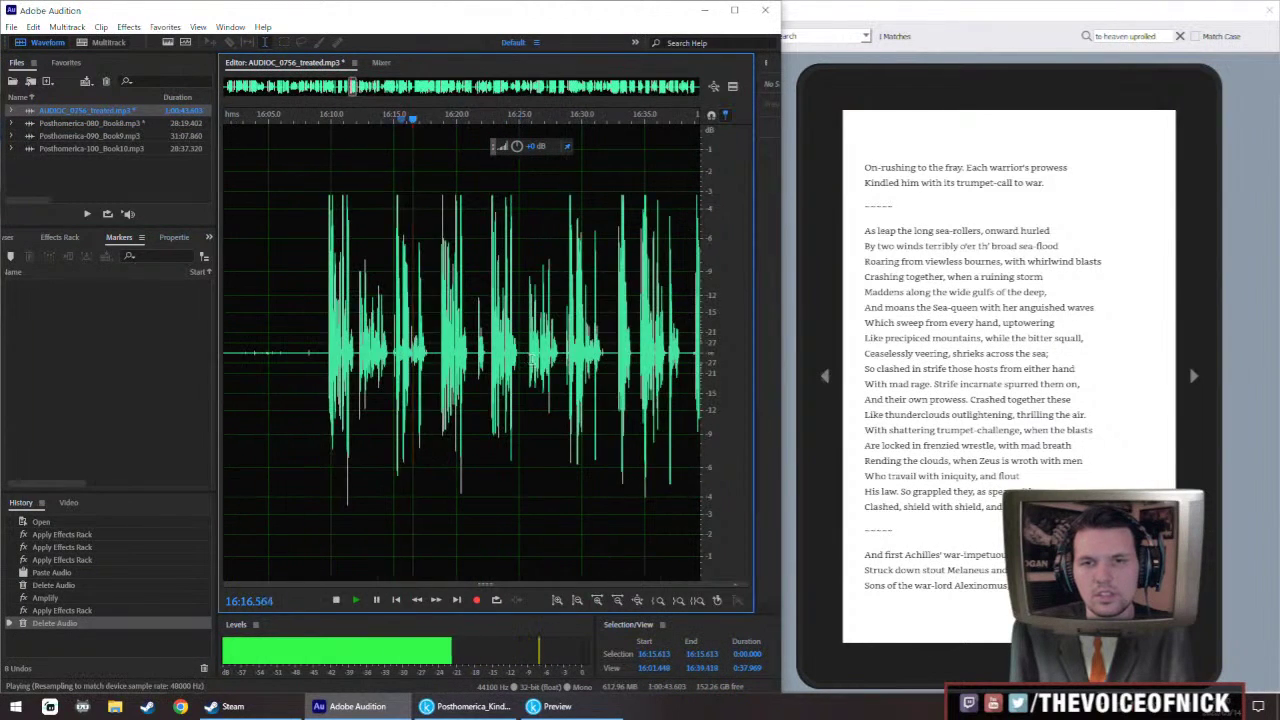
click(409, 347)
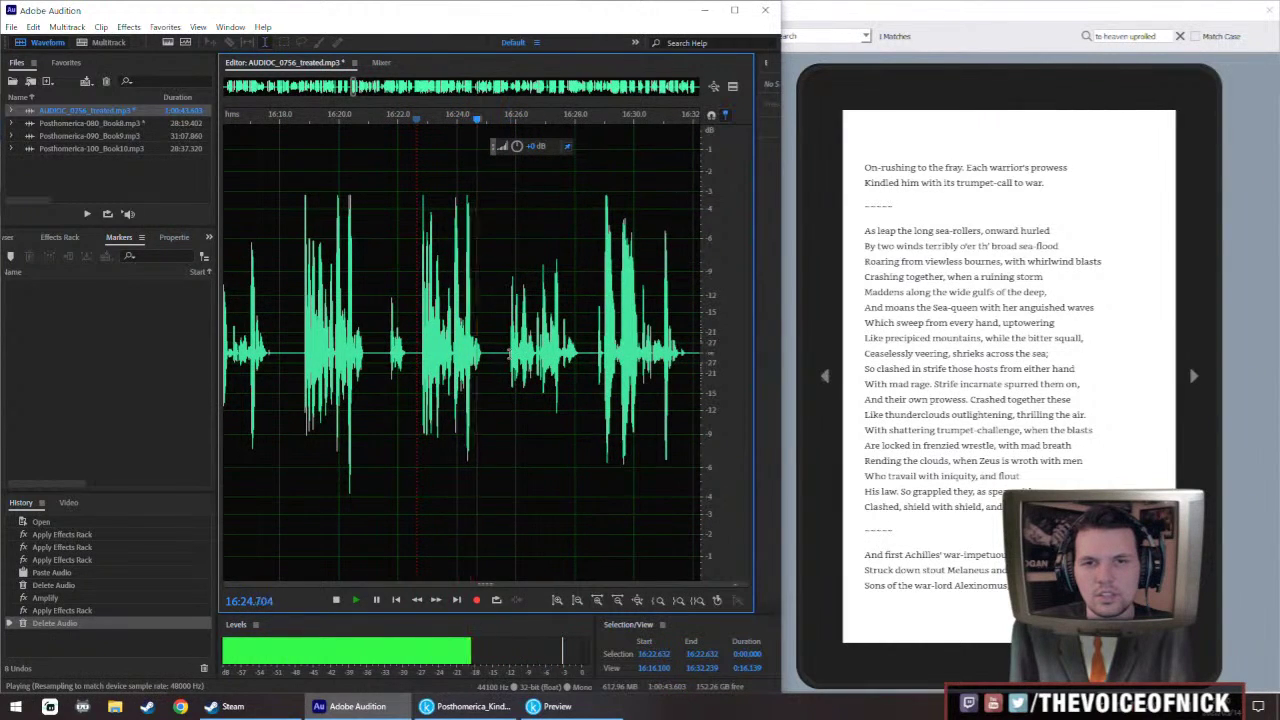
key(space)
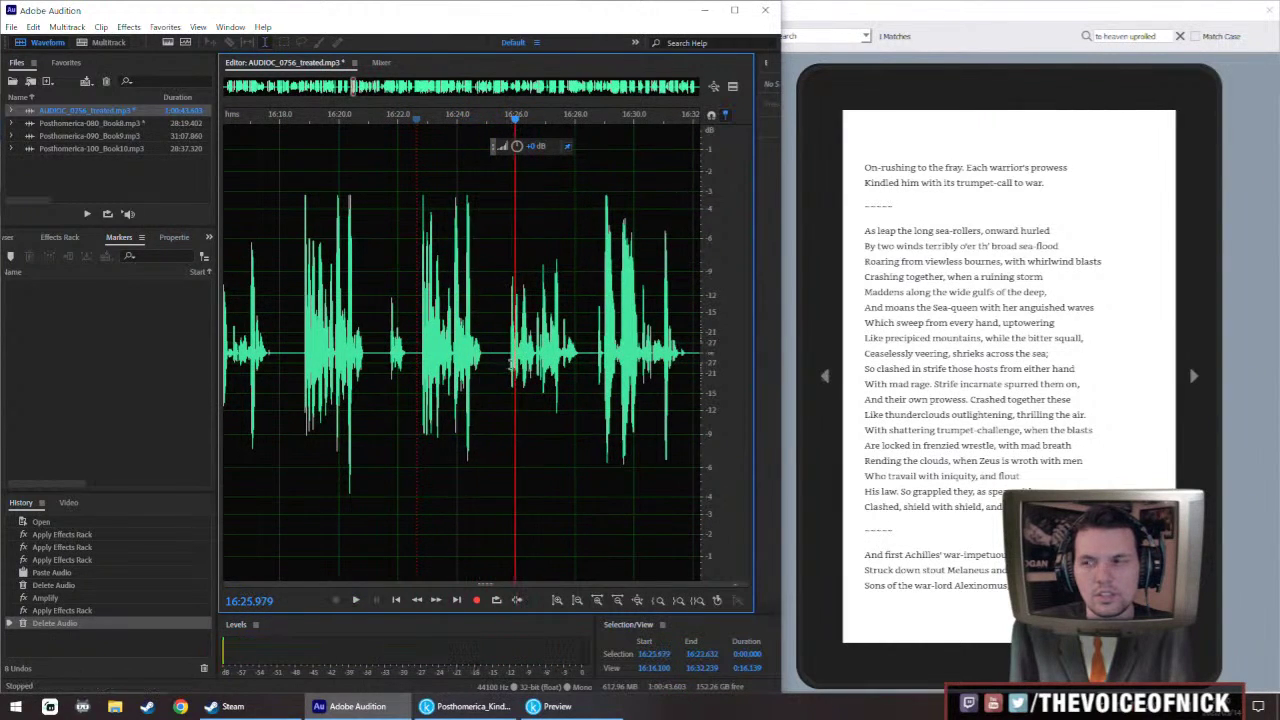
click(589, 370)
key(space)
scroll(580, 338, down, 4)
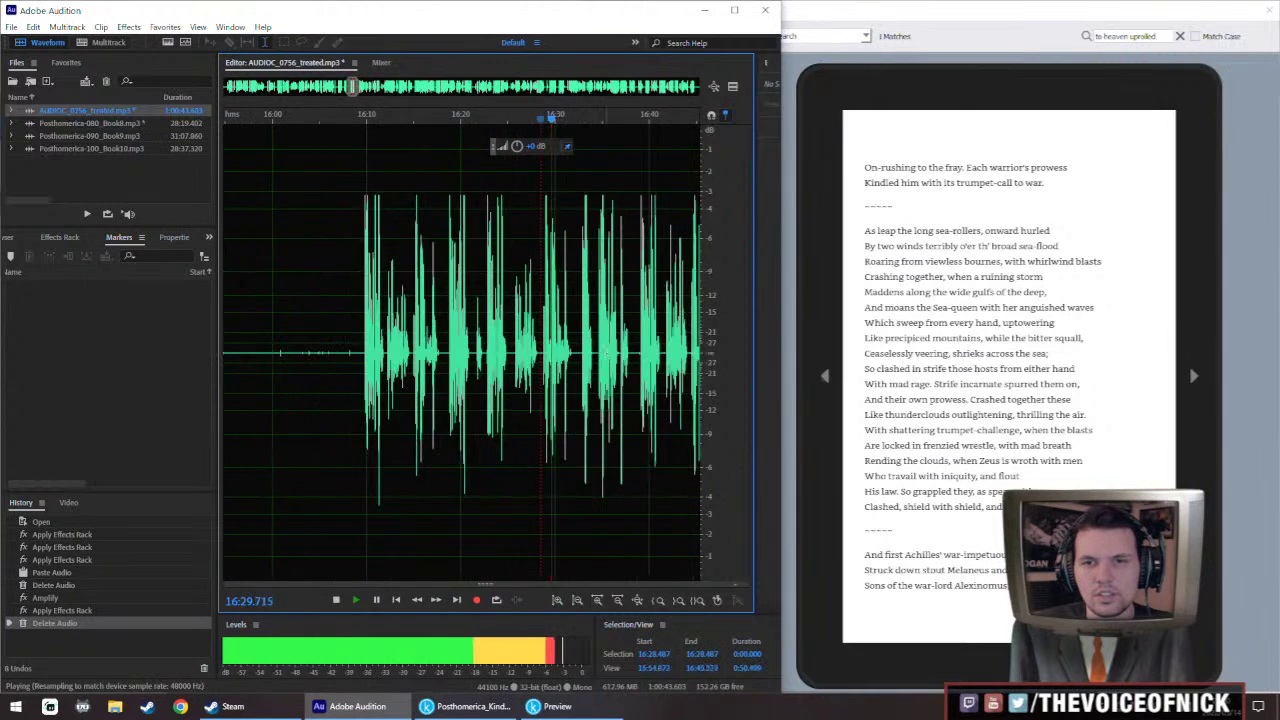
Play the end of the treated recording's take from 16:41.482
click(611, 352)
scroll(613, 350, up, 3)
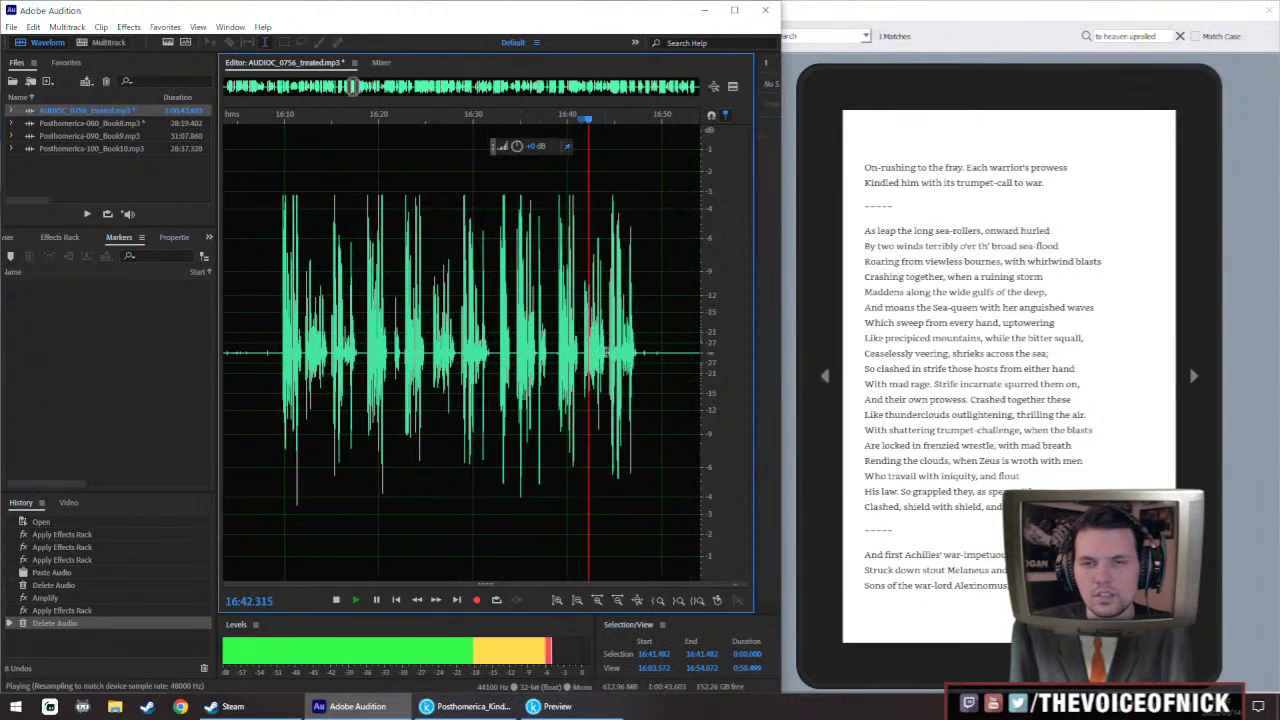
drag(591, 340, 519, 326)
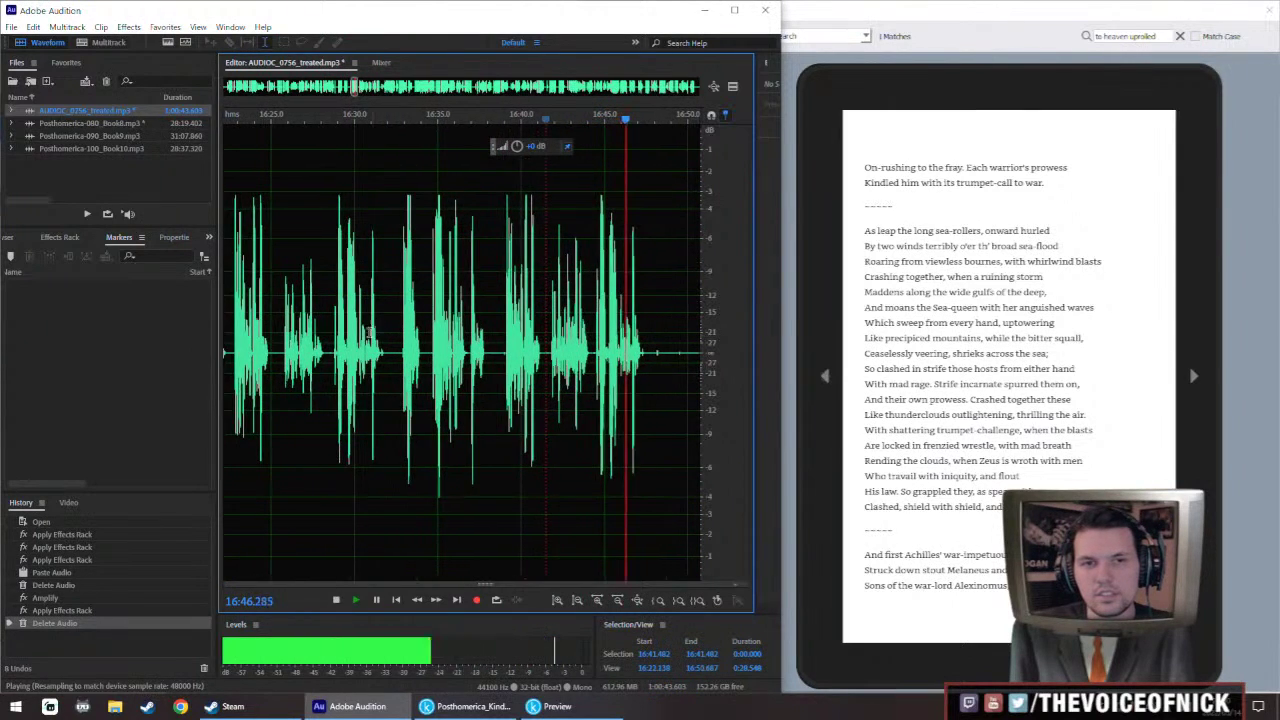
key(space)
Play the treated recording's take of the replacement line from 16:25.737
click(283, 342)
key(space)
drag(283, 342, 388, 390)
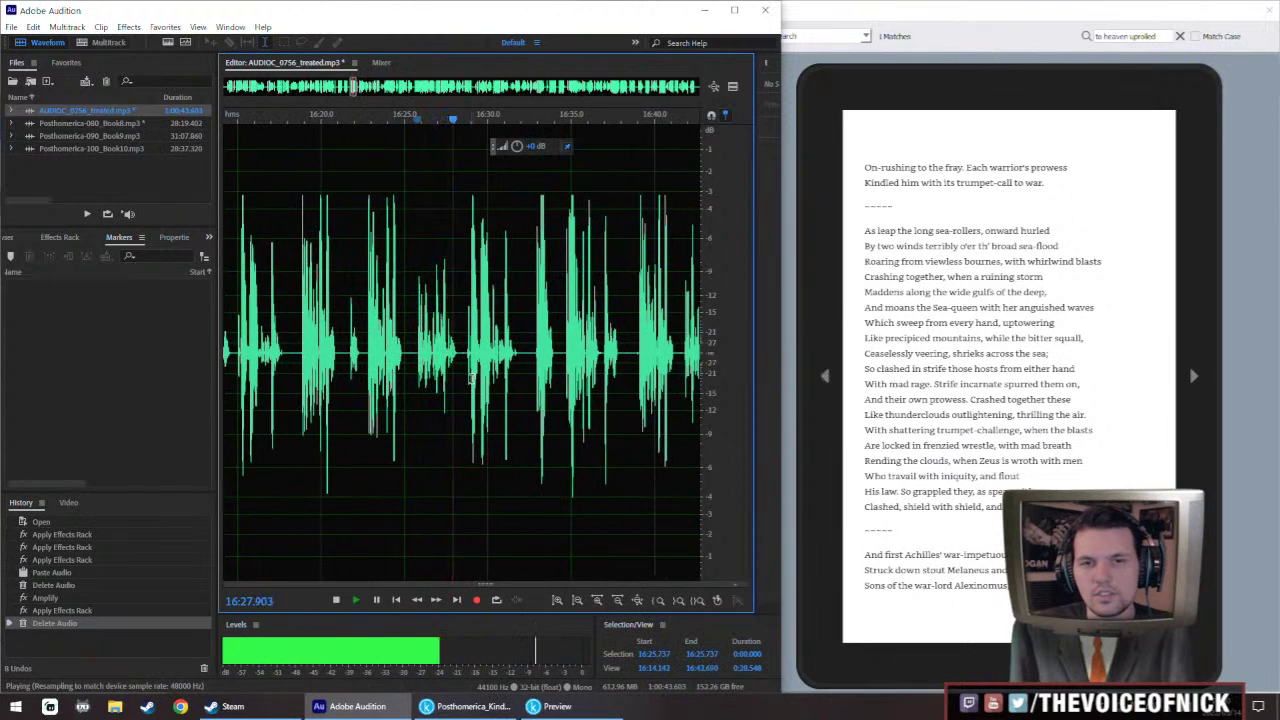
drag(539, 366, 463, 364)
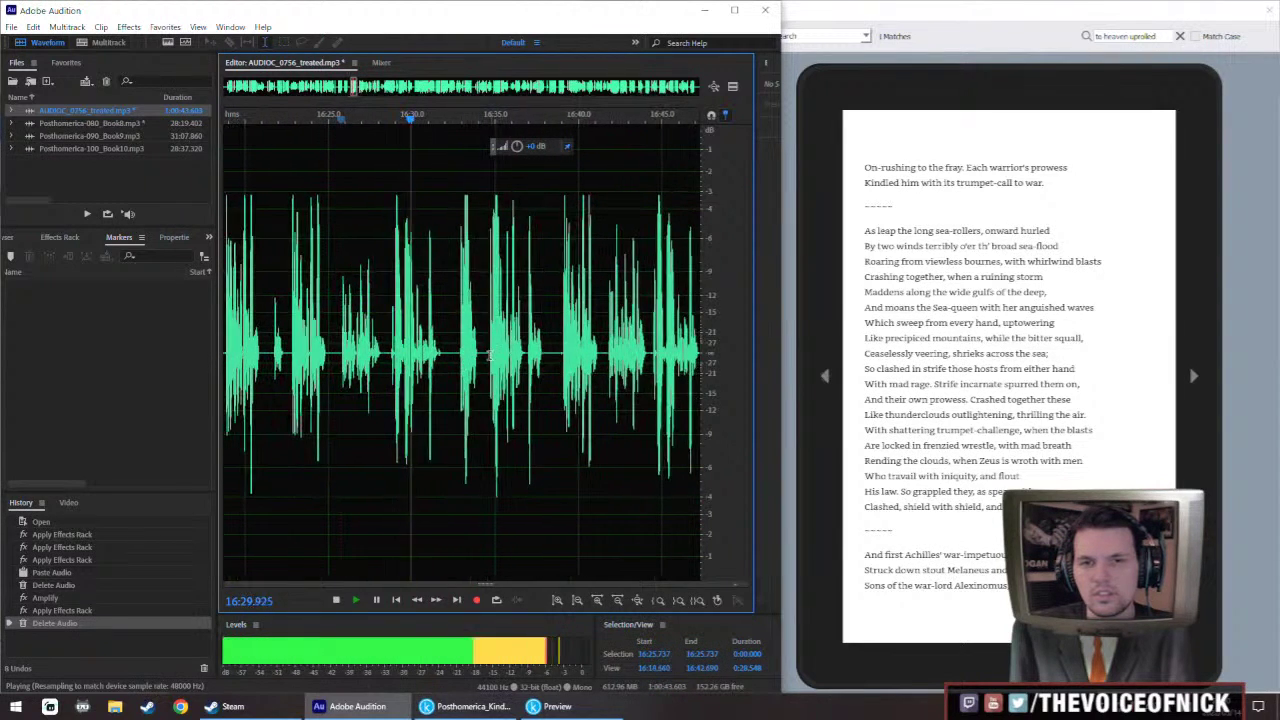
scroll(284, 351, down, 2)
Play the treated recording's earlier take from 16:11.954 and copy the audio from 16:12.232 to 16:17.634
click(230, 350)
drag(230, 350, 312, 362)
scroll(357, 373, up, 5)
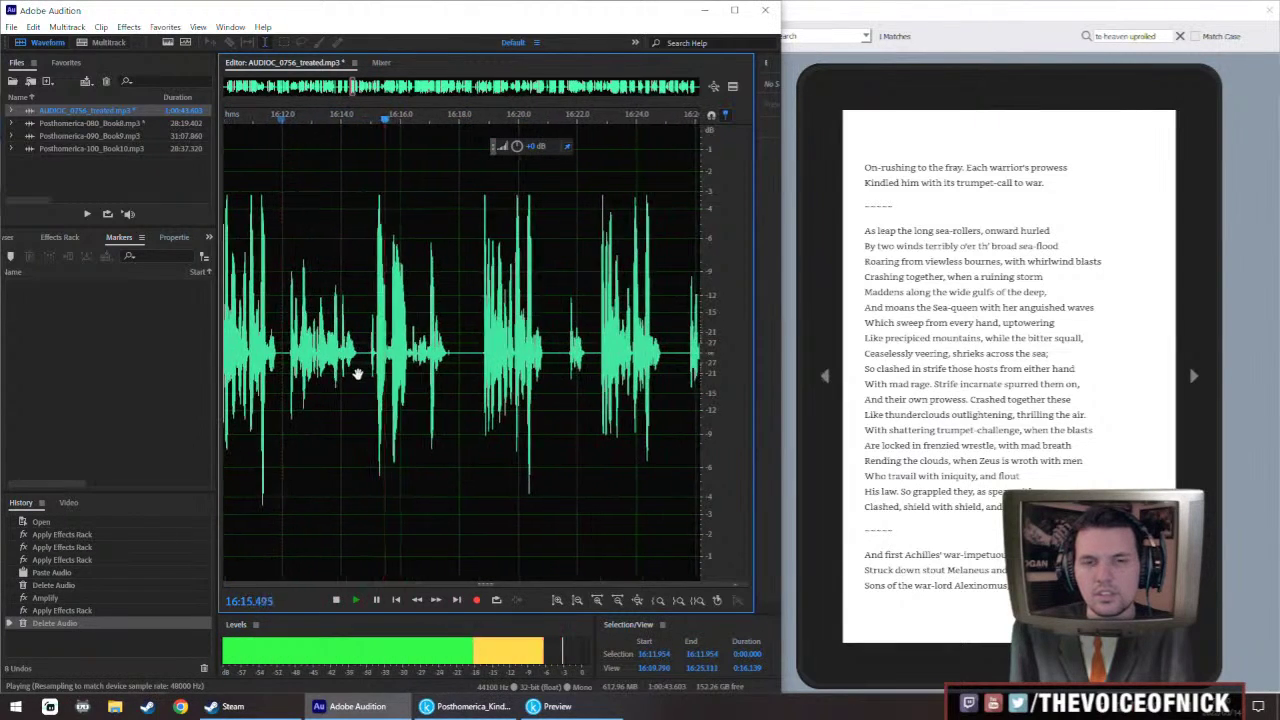
drag(289, 348, 450, 390)
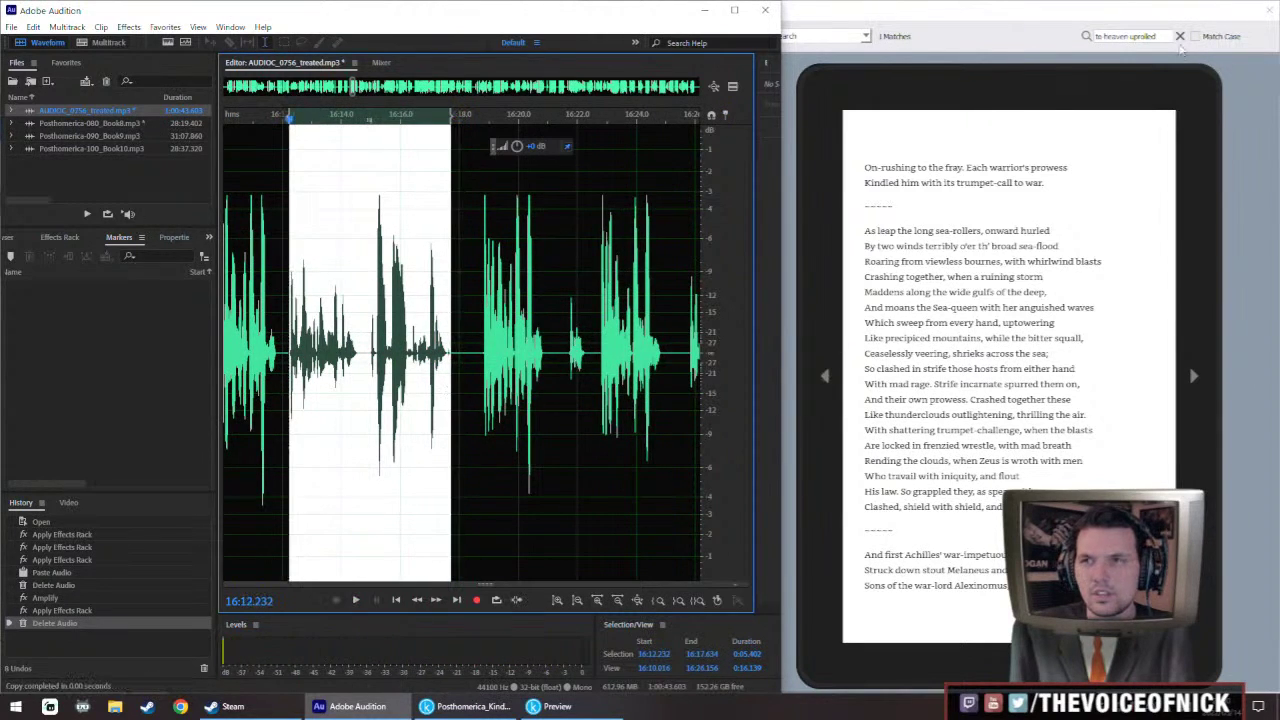
Search the book preview for "returned he not" to find the line's text
click(1182, 50)
key(ctrl+a)
text(returned)
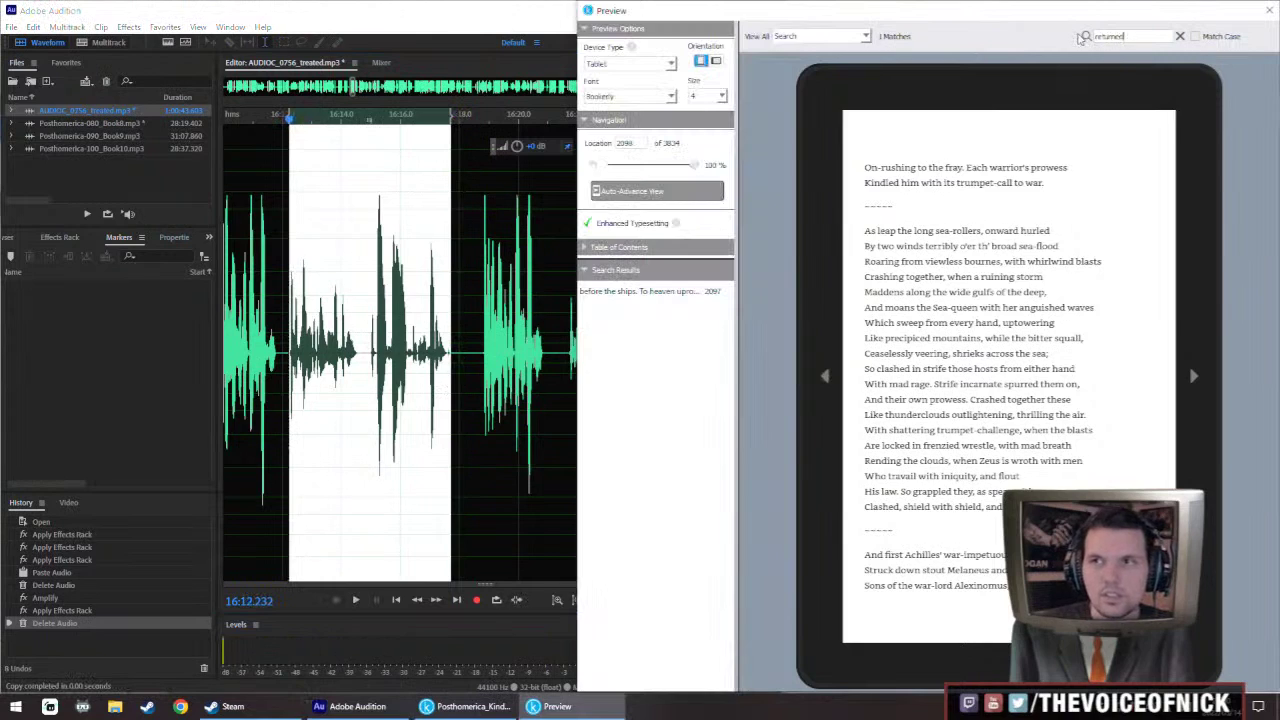
text( he not)
key(Return)
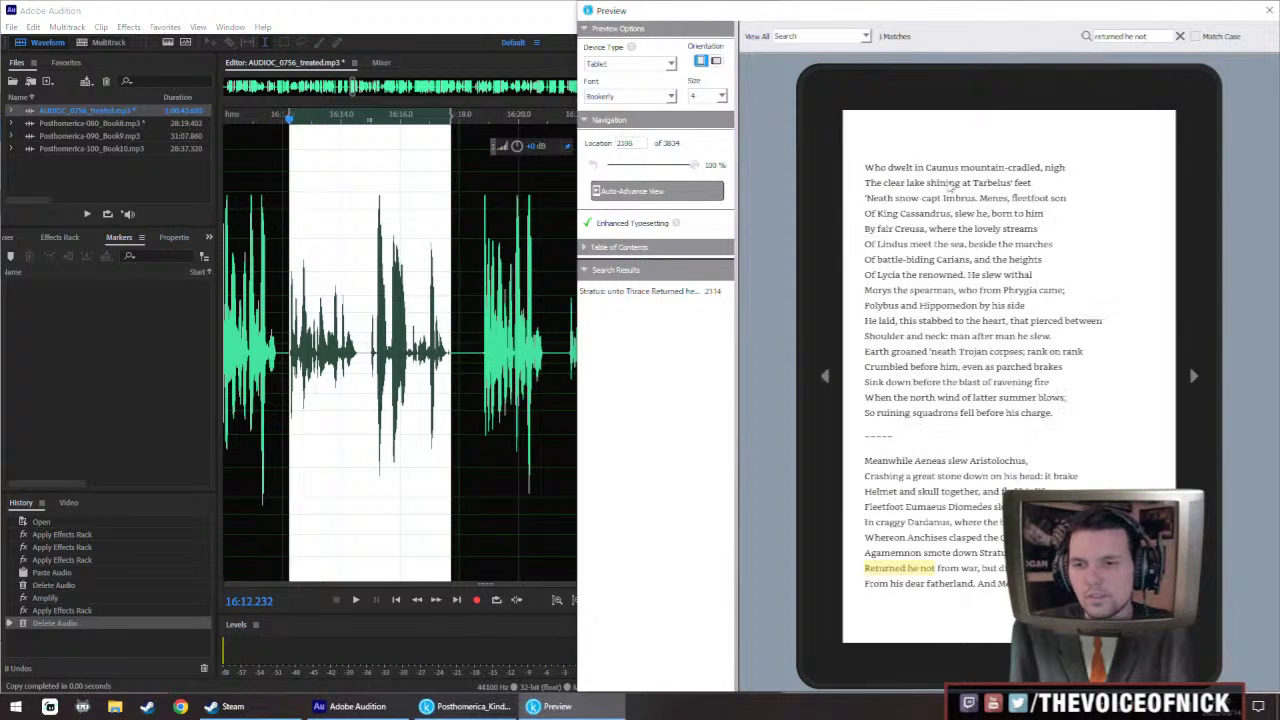
Switch back to Adobe Audition, play the take from 16:25.732, and copy the line from 16:25.752 to 16:31.830
click(532, 4)
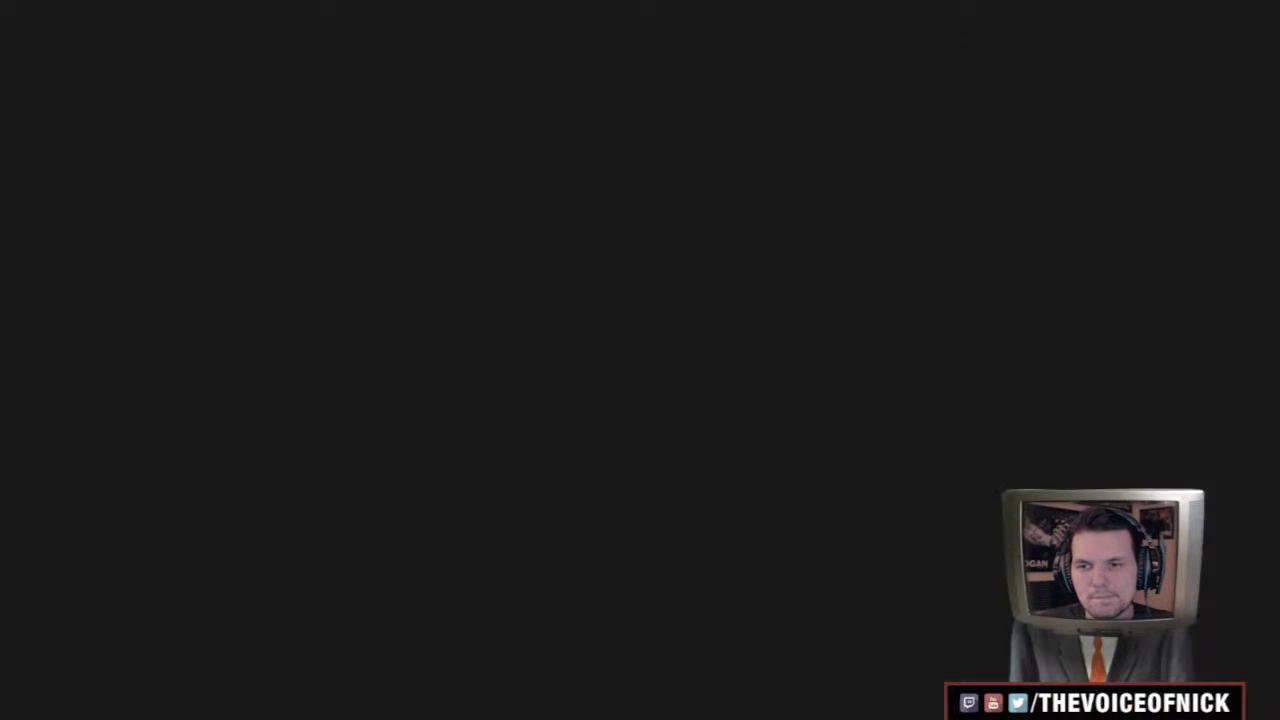
scroll(505, 348, down, 5)
scroll(600, 350, up, 3)
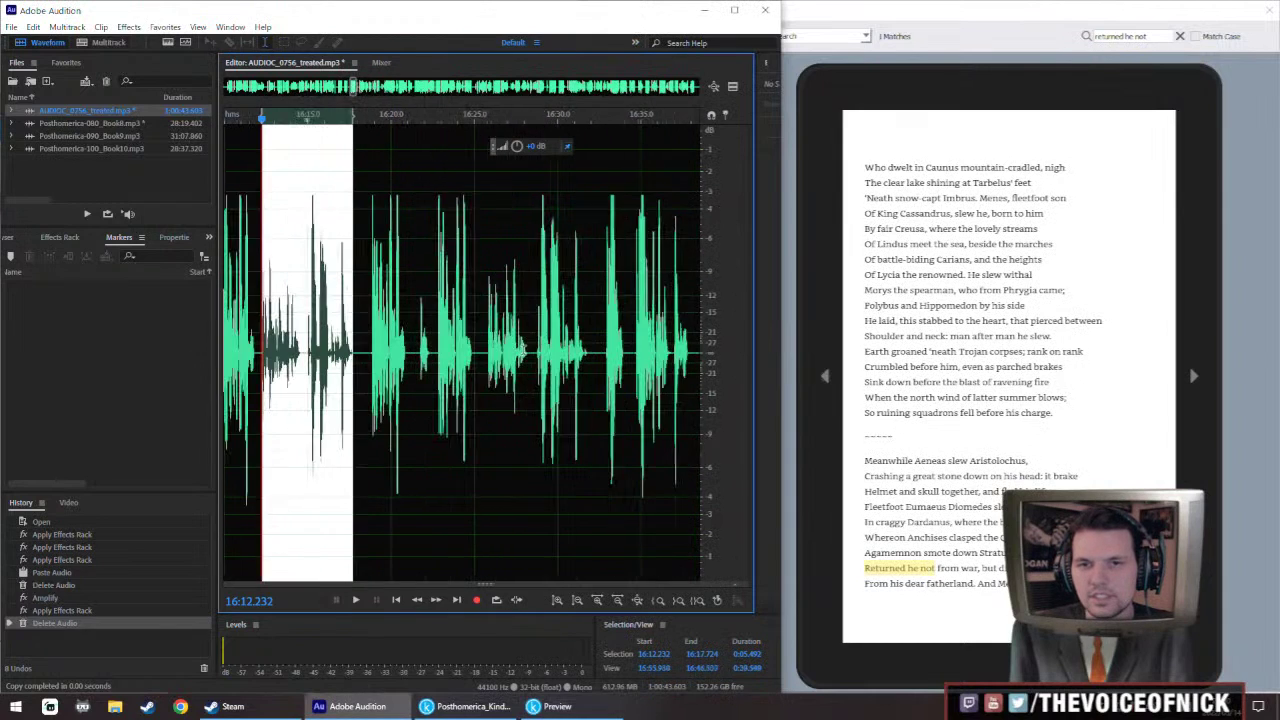
click(487, 357)
key(space)
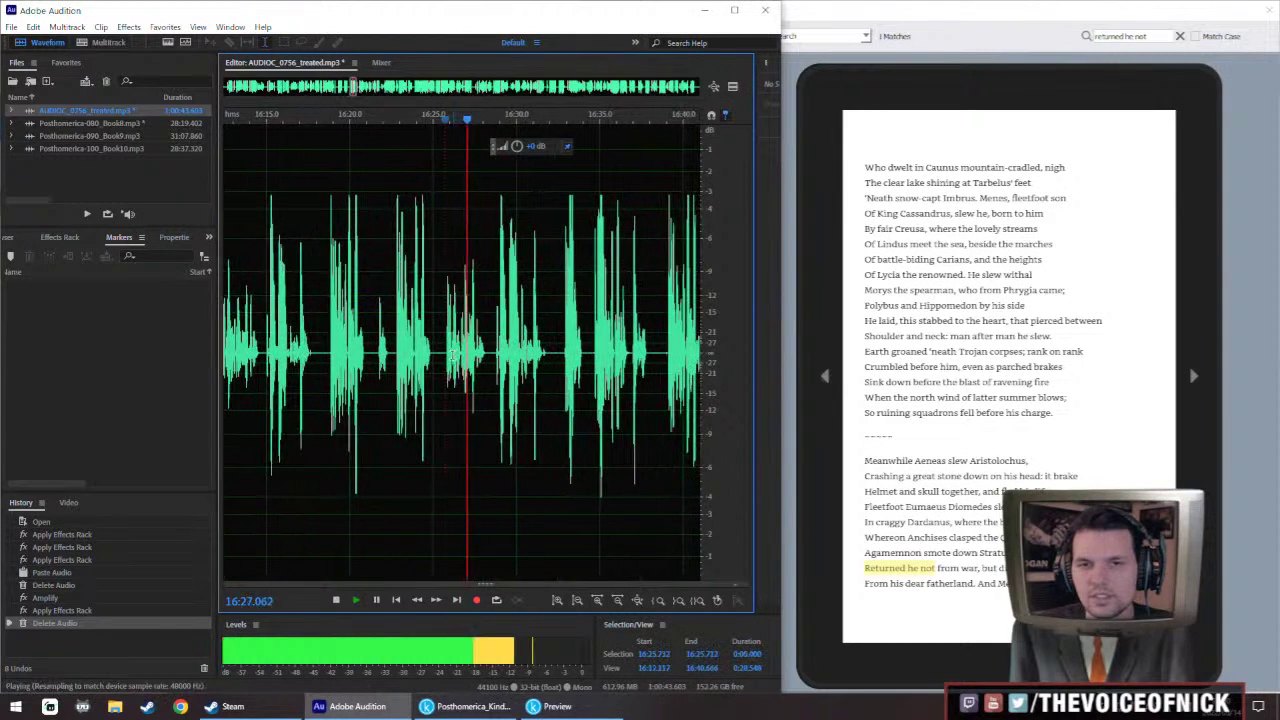
drag(446, 356, 547, 412)
key(ctrl+c)
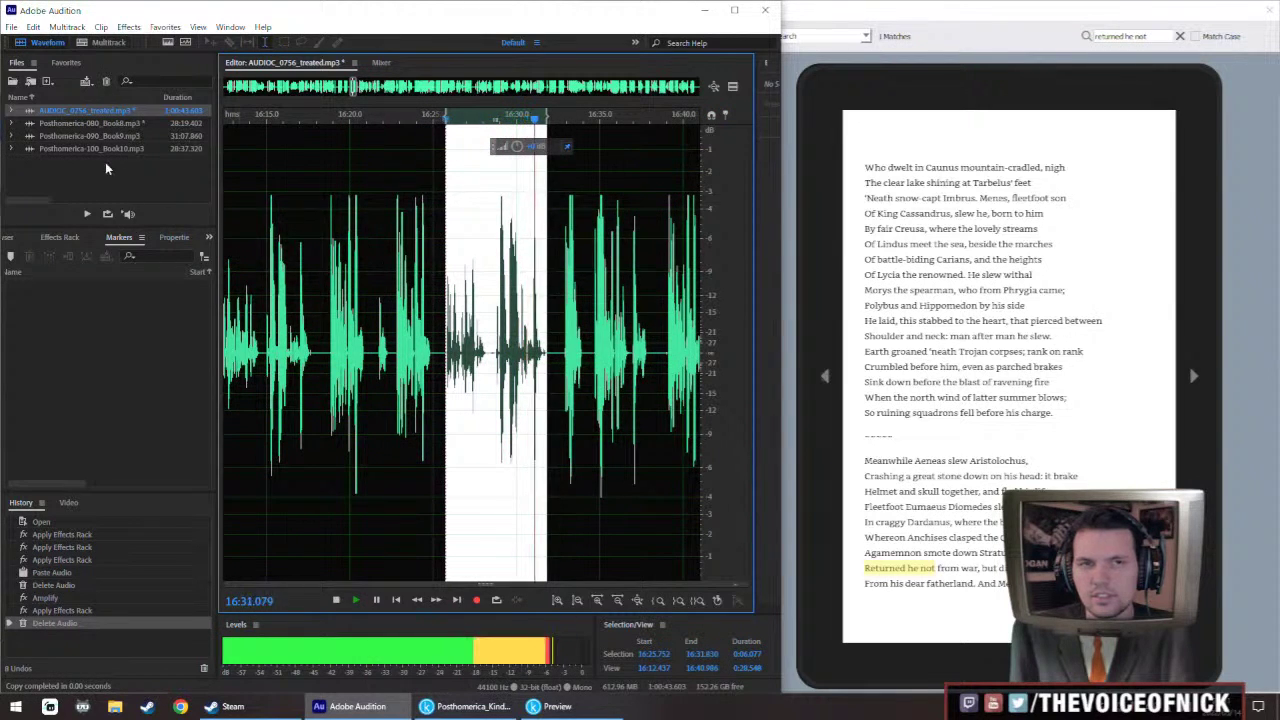
Open Posthomerica-080_Book8.mp3 and play the original marked line from 5:47.365
double_click(109, 122)
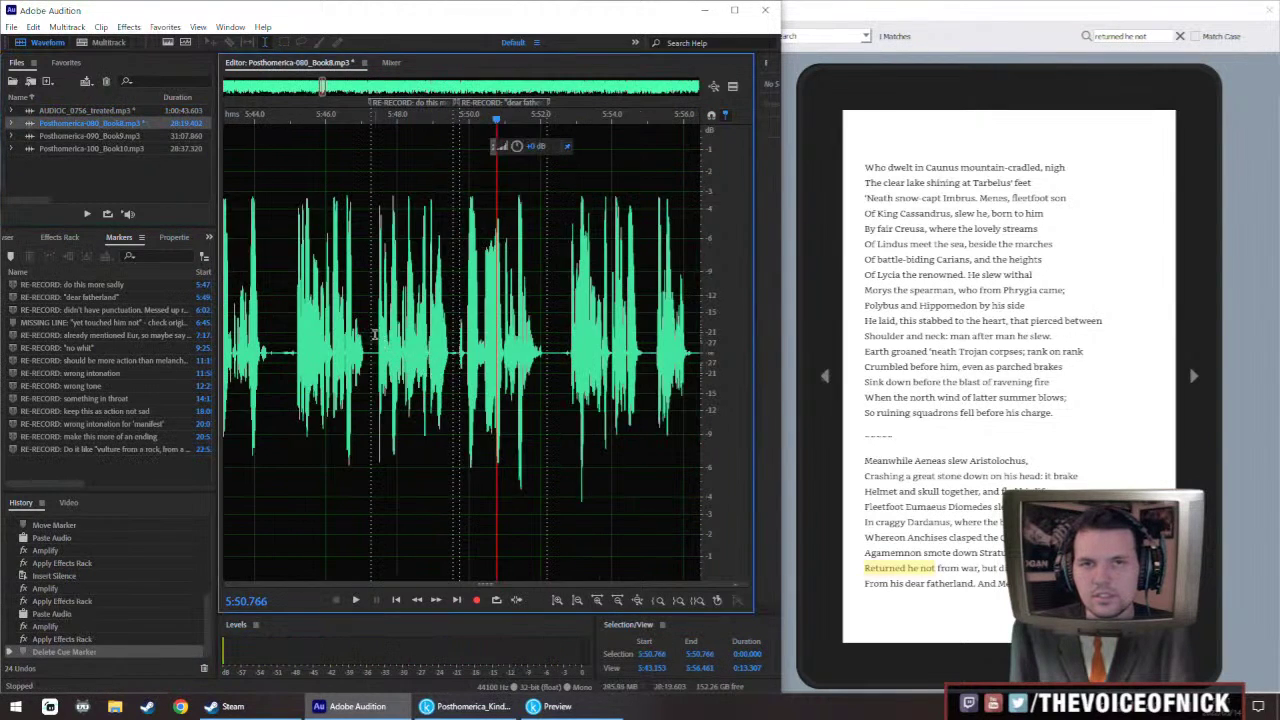
click(374, 335)
key(space)
scroll(450, 106, down, 2)
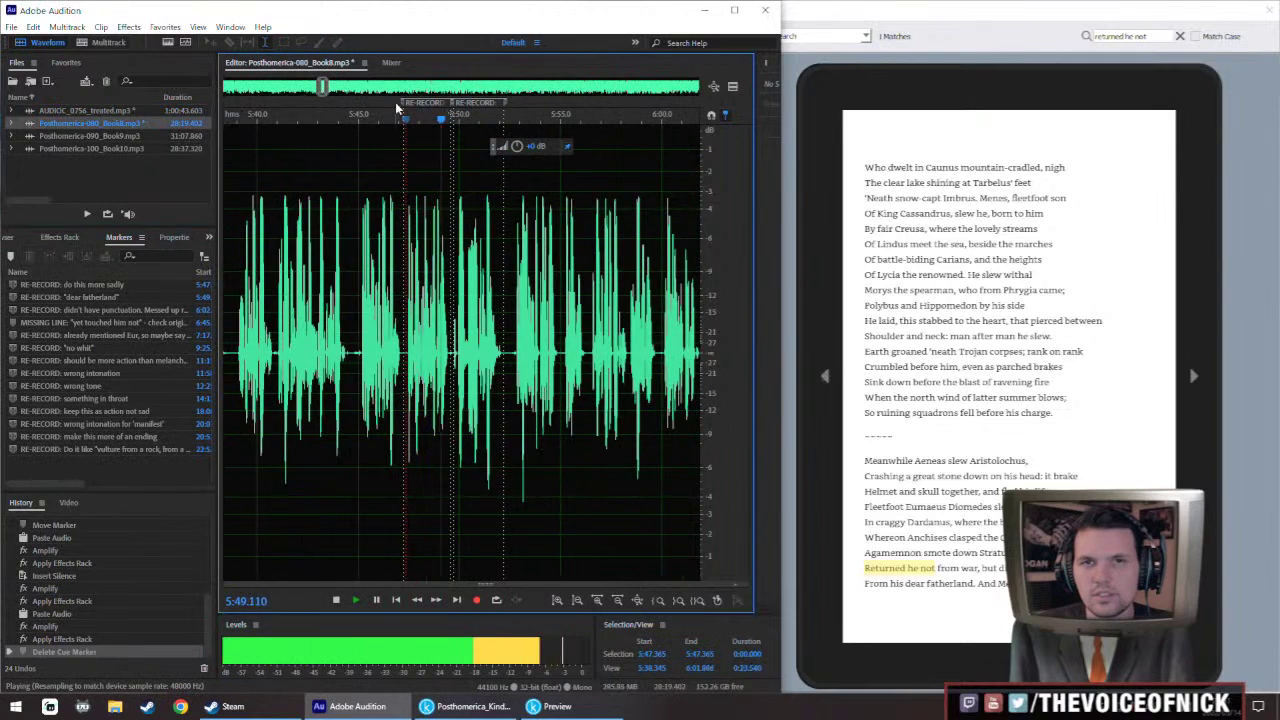
Widen the "do this more sadly" marker range around the line and delete the "dear fatherland" marker
drag(403, 104, 330, 104)
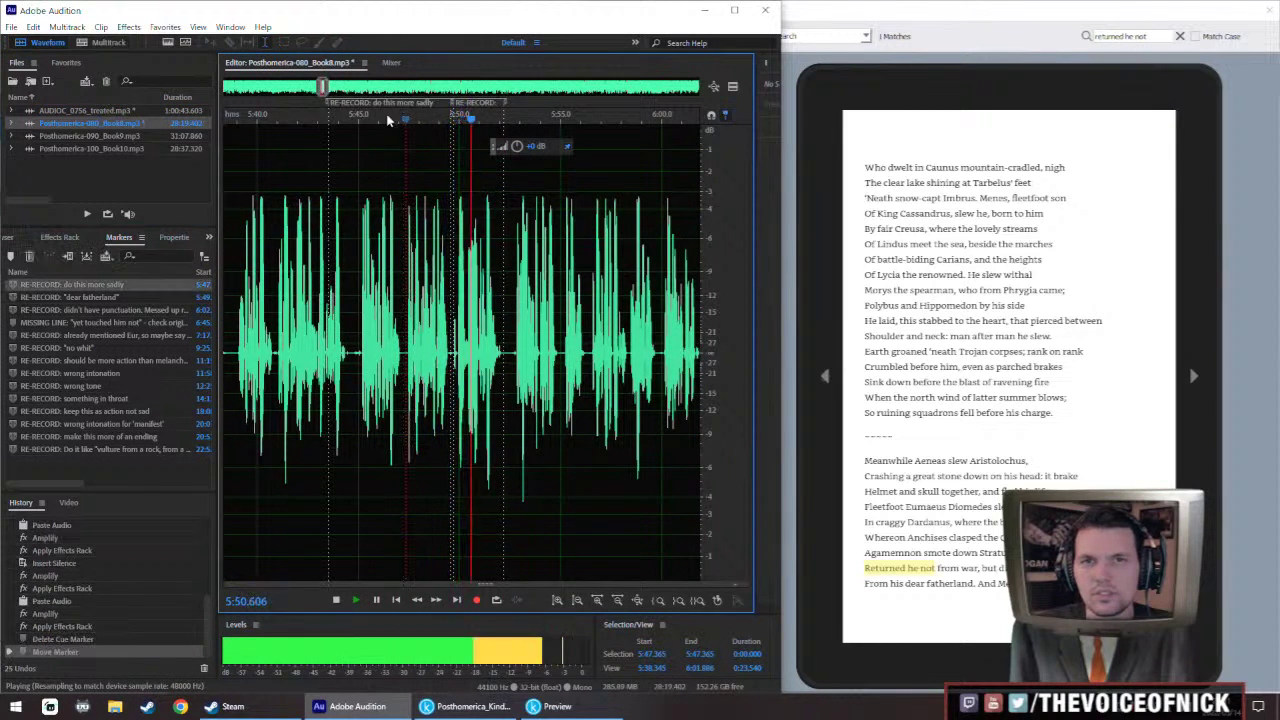
click(456, 104)
drag(456, 104, 356, 104)
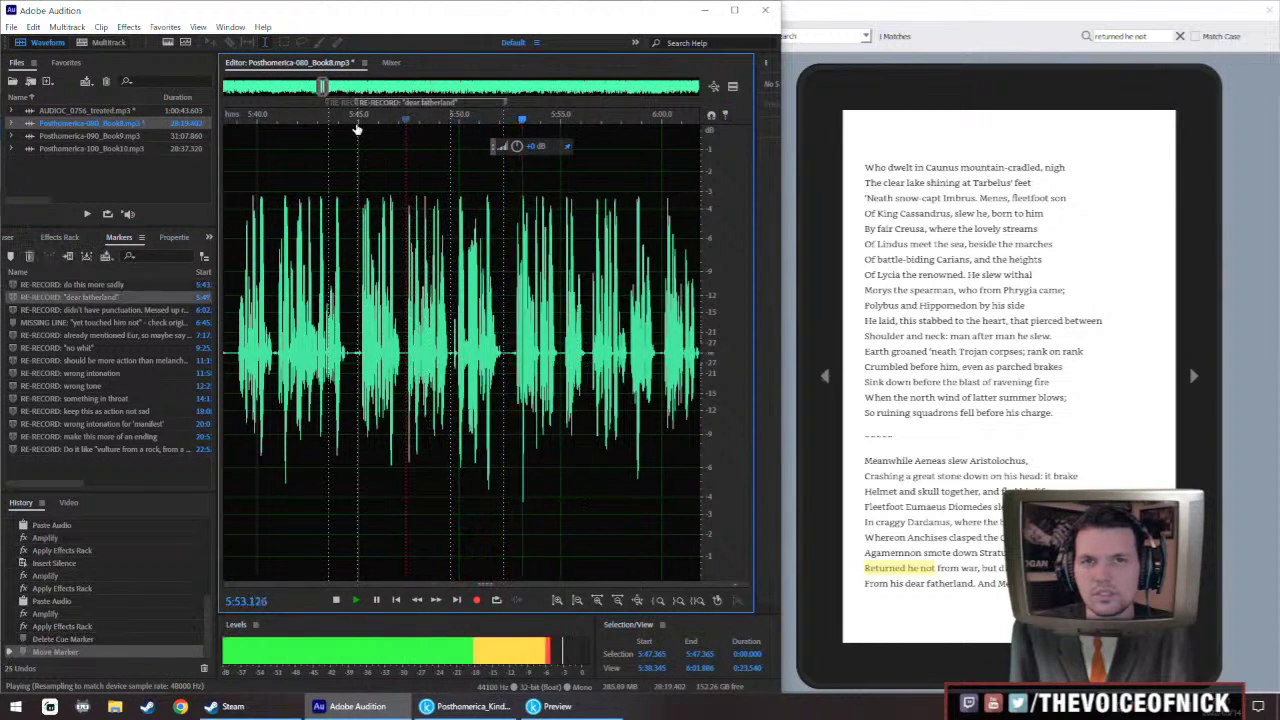
key(space)
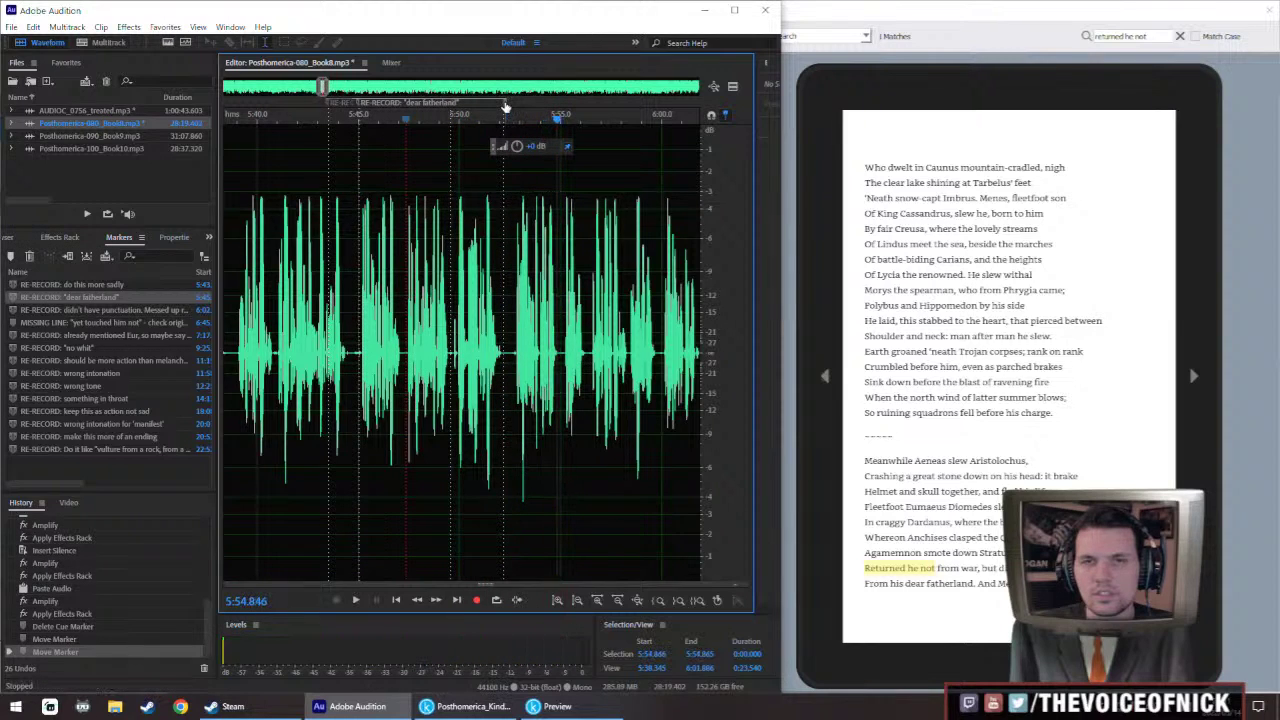
drag(623, 103, 557, 103)
right_click(362, 107)
click(364, 114)
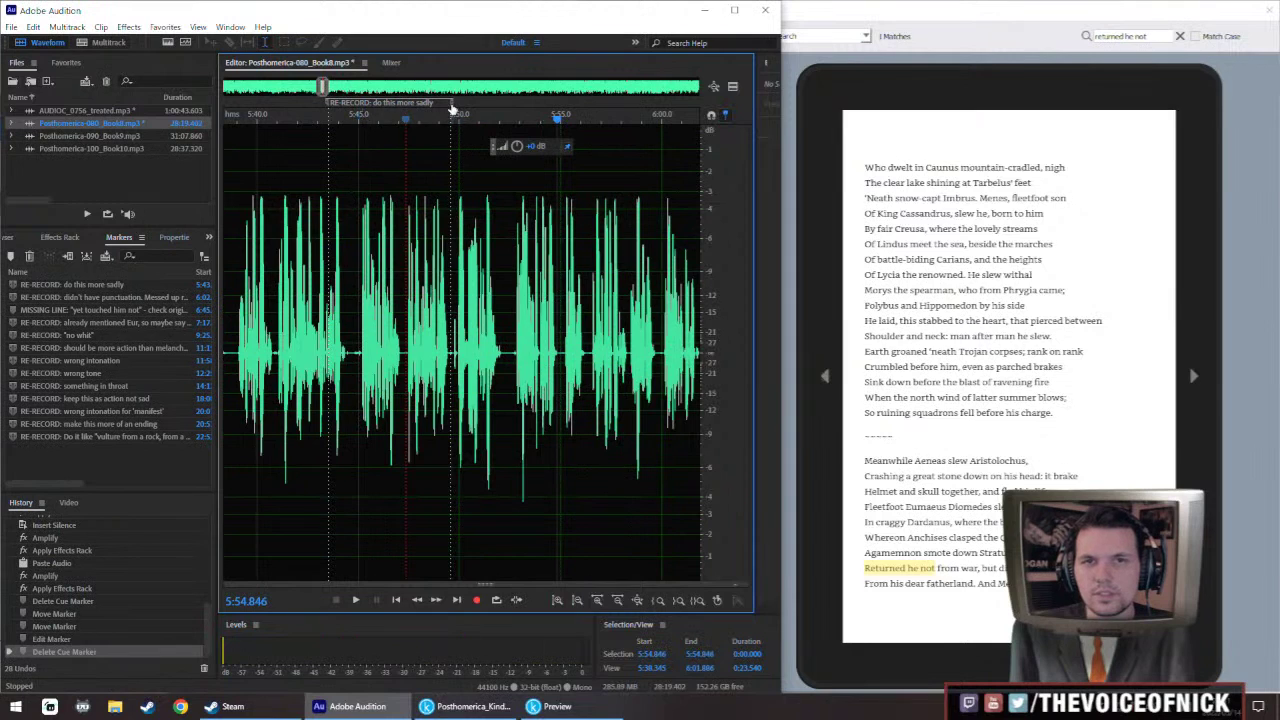
Play Book 8 from 5:45.170 and replace the original audio from 5:47.462 to 5:52.084 with the copied take
click(359, 335)
key(space)
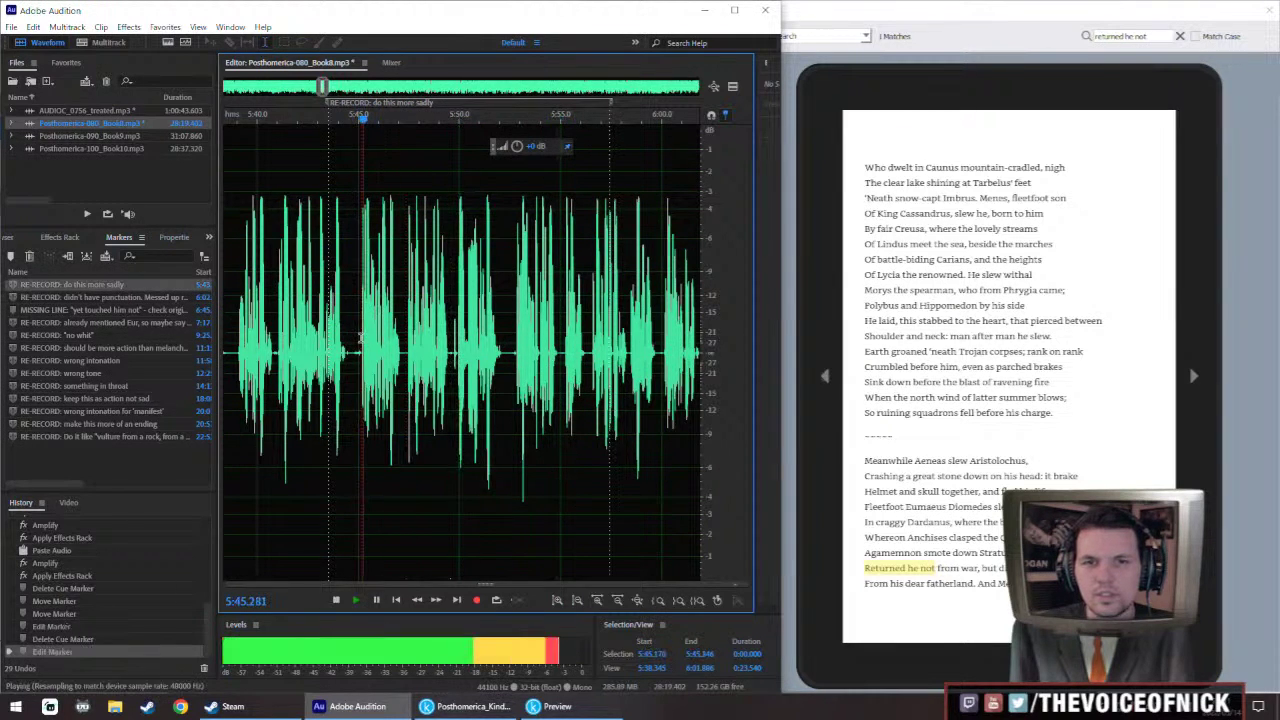
scroll(360, 336, up, 2)
key(space)
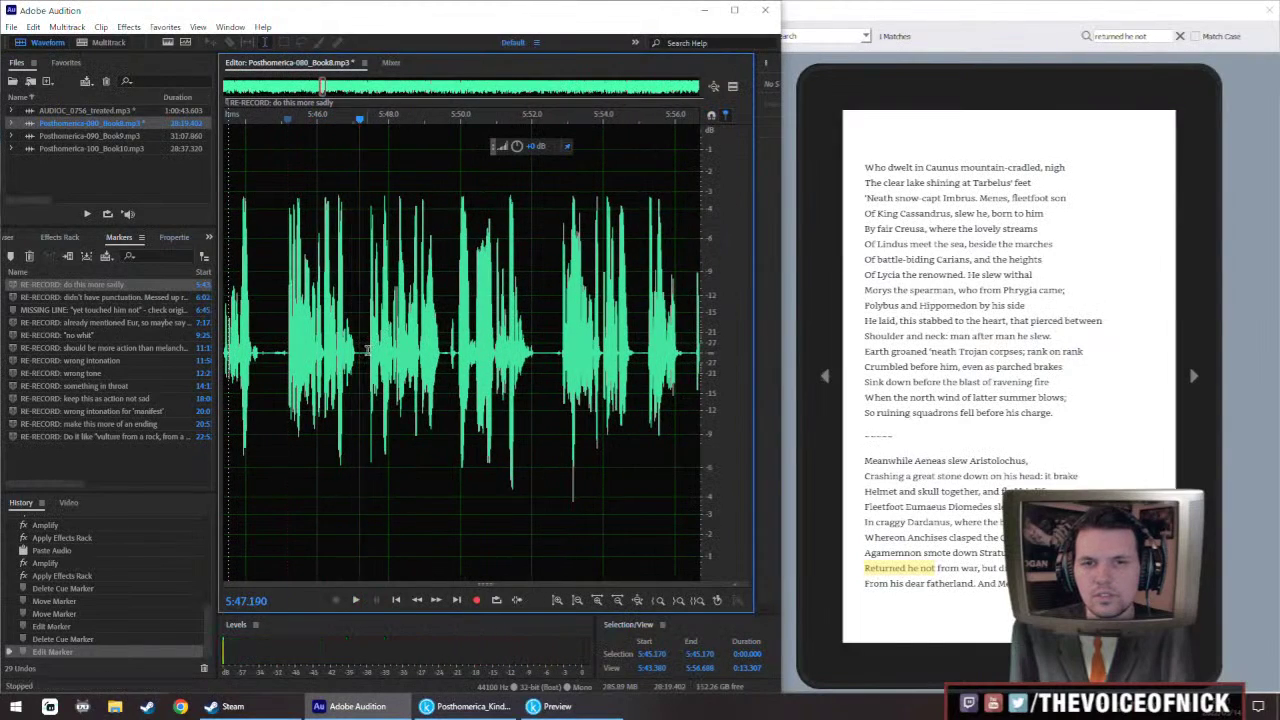
drag(370, 357, 535, 381)
key(ctrl+v)
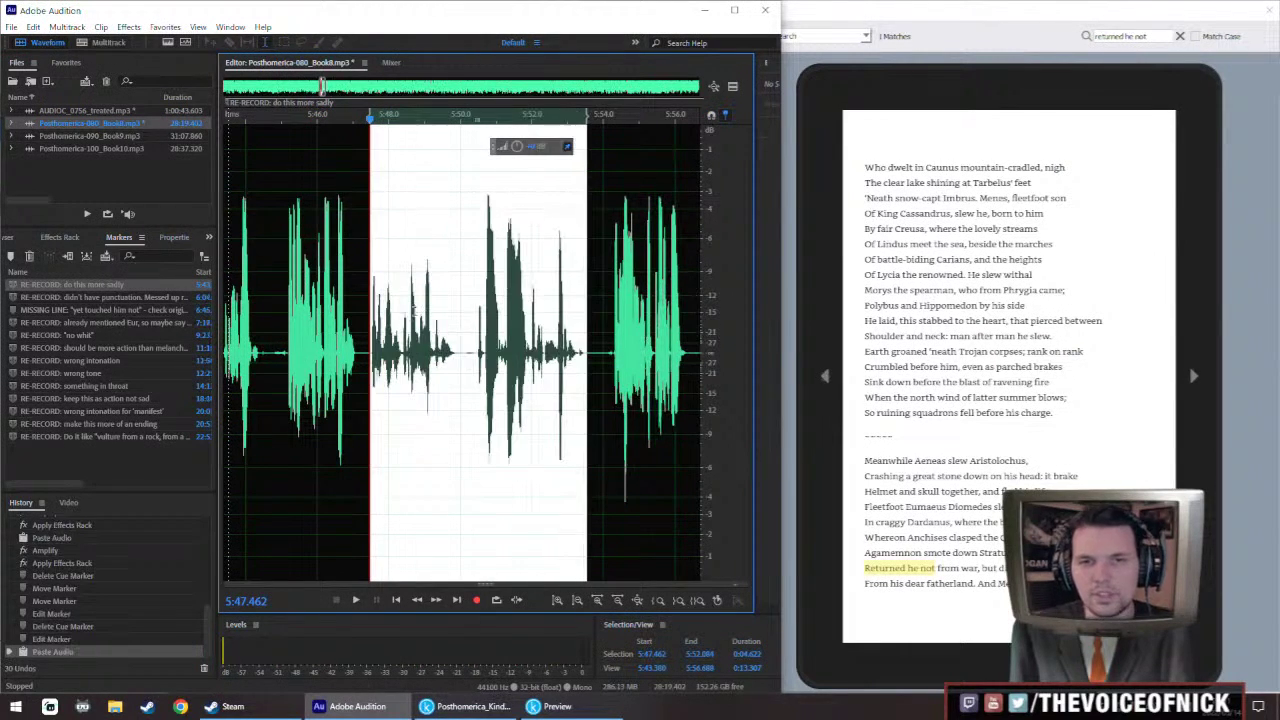
Amplify the pasted line and apply the Effects Rack to it, repeating both on its first phrase from 5:47.406 to 5:49.976
drag(526, 148, 545, 146)
key(ctrl+r)
click(581, 357)
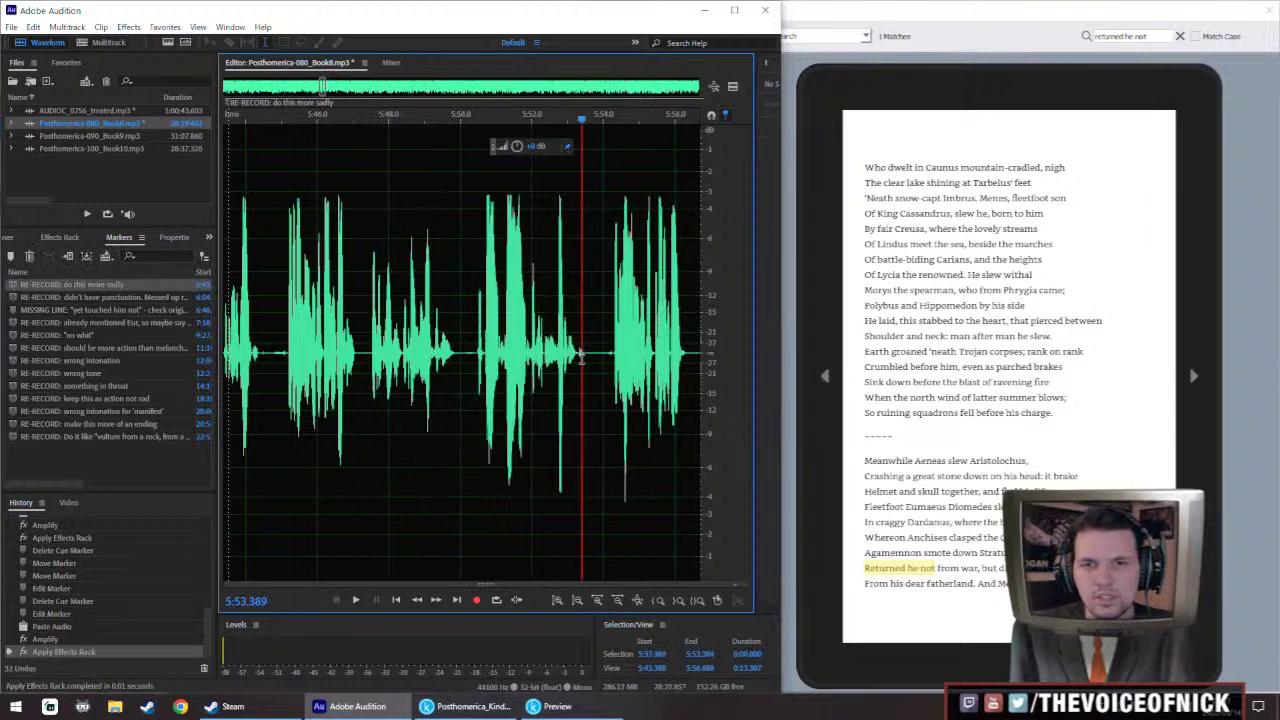
drag(460, 345, 366, 370)
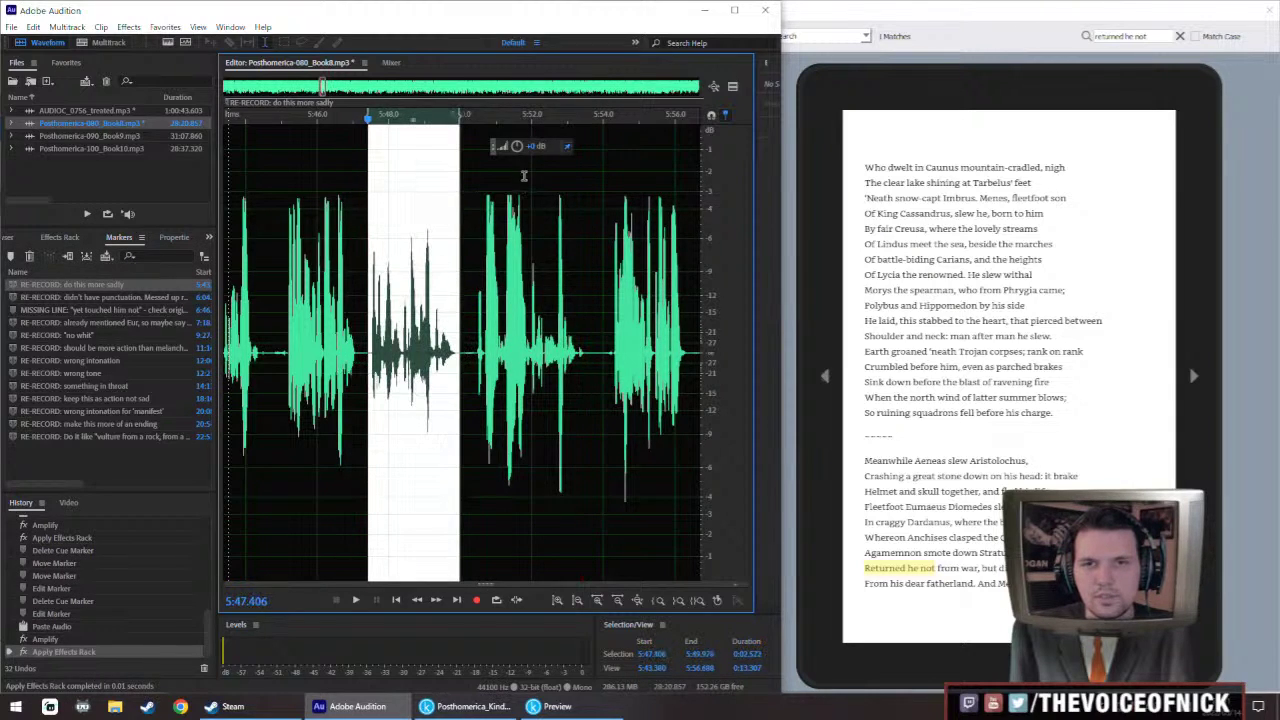
drag(522, 145, 532, 145)
key(ctrl+r)
Play the transition into the re-recorded line from 5:45.785
click(309, 258)
drag(323, 240, 412, 281)
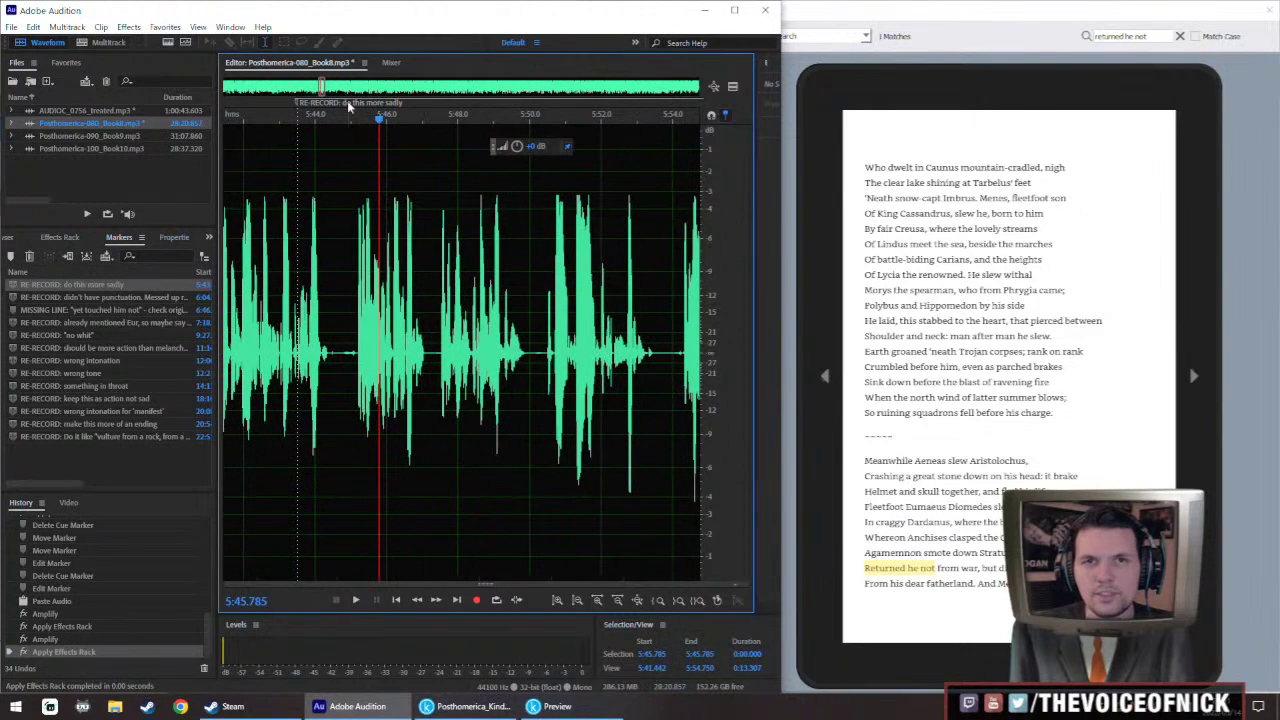
scroll(342, 296, down, 4)
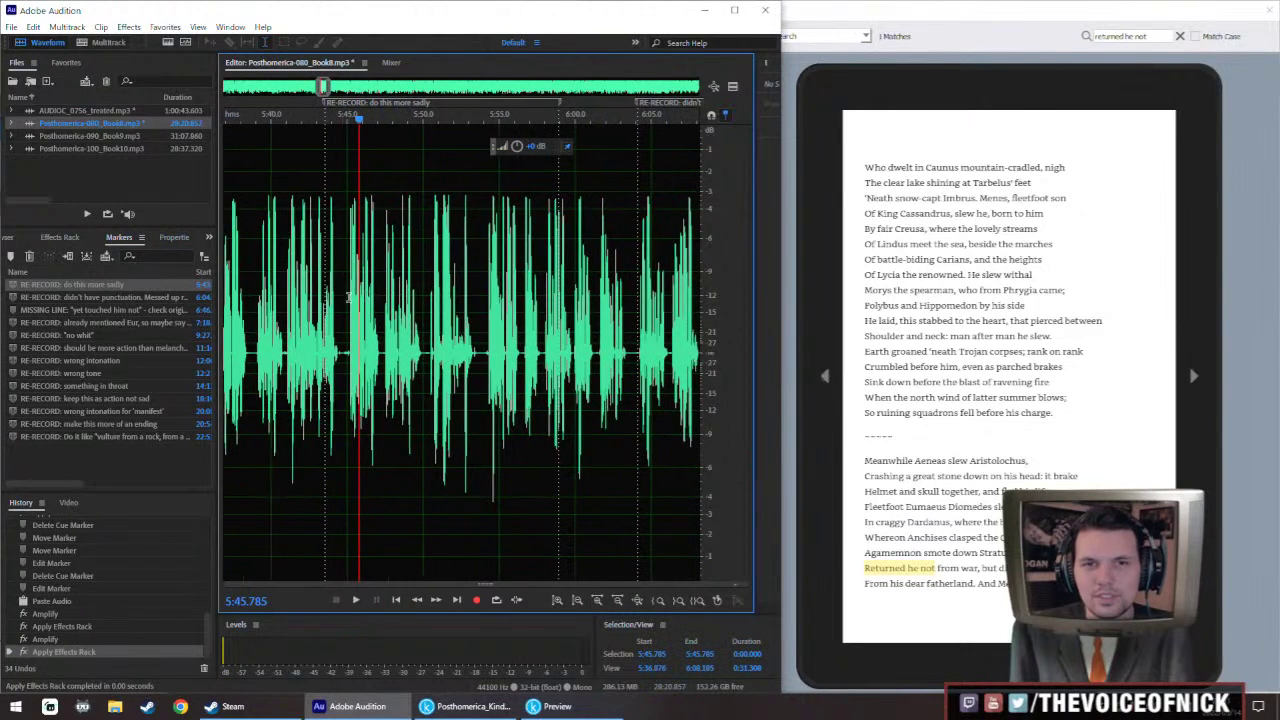
key(space)
scroll(375, 295, up, 5)
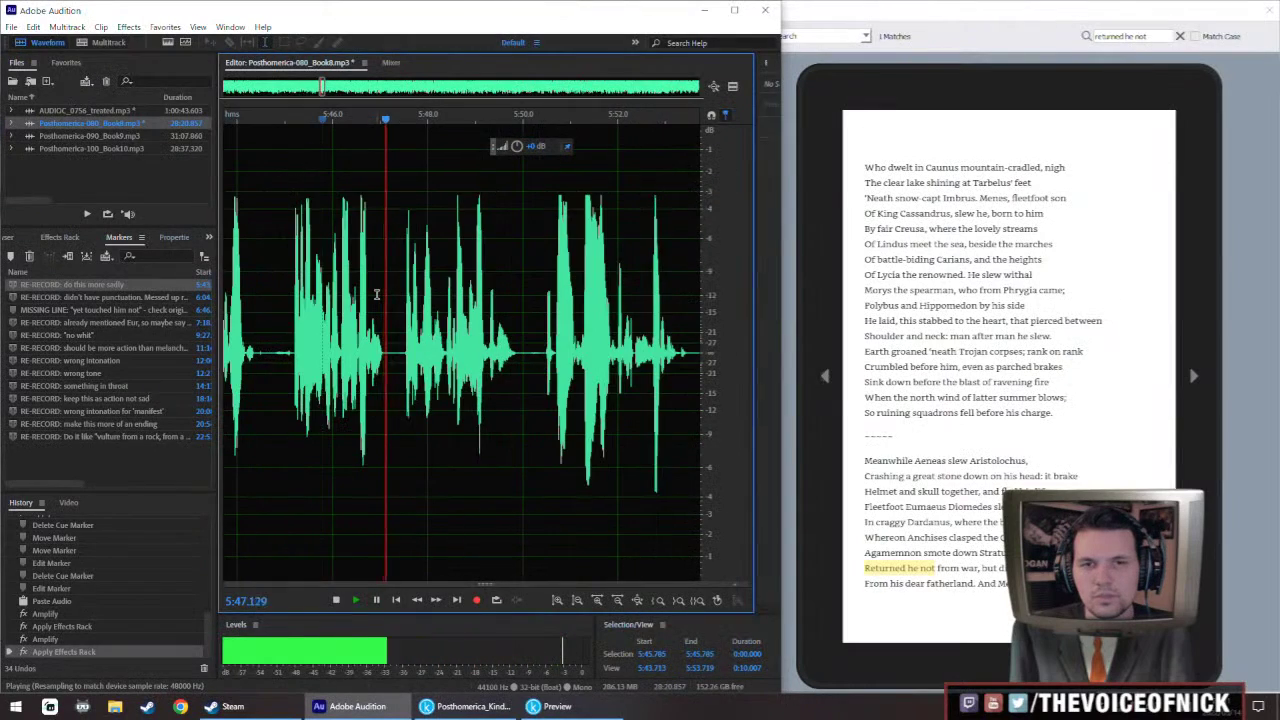
scroll(303, 380, left, 2)
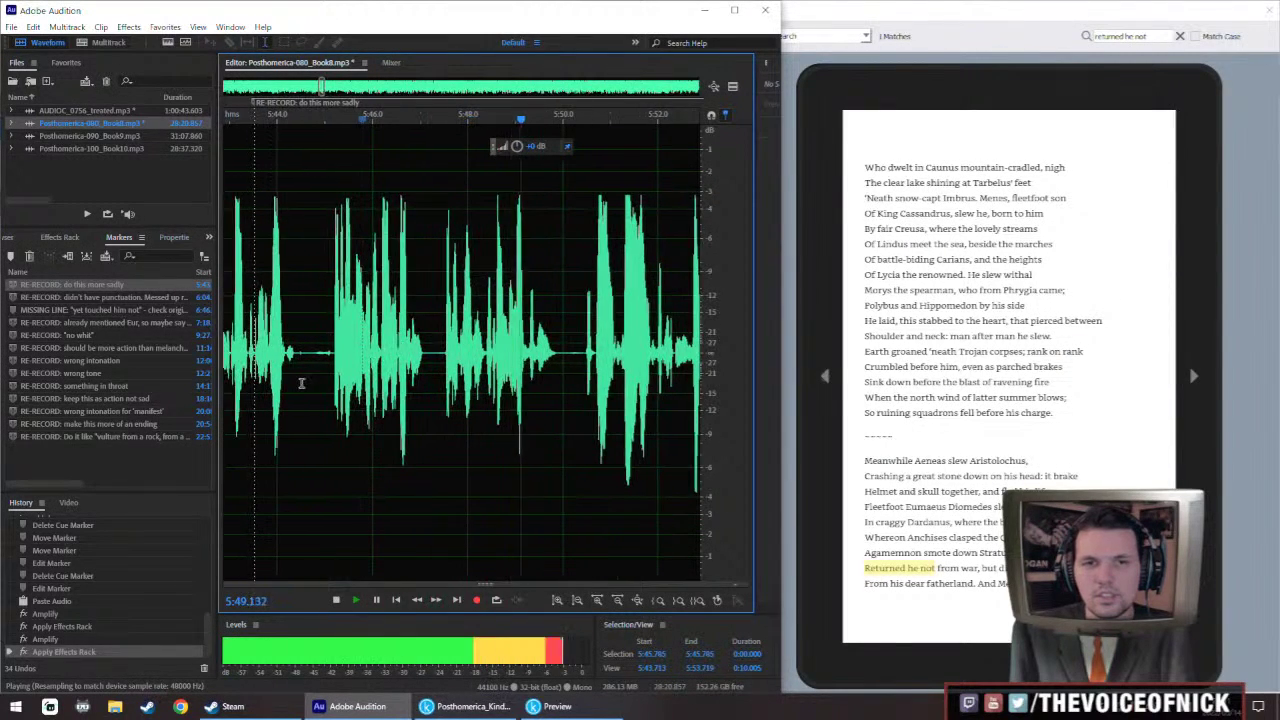
Copy a short stretch of silence after 5:44 and paste it over the gap at 5:47.104, before the re-recorded line
key(space)
drag(305, 393, 316, 407)
drag(426, 385, 438, 391)
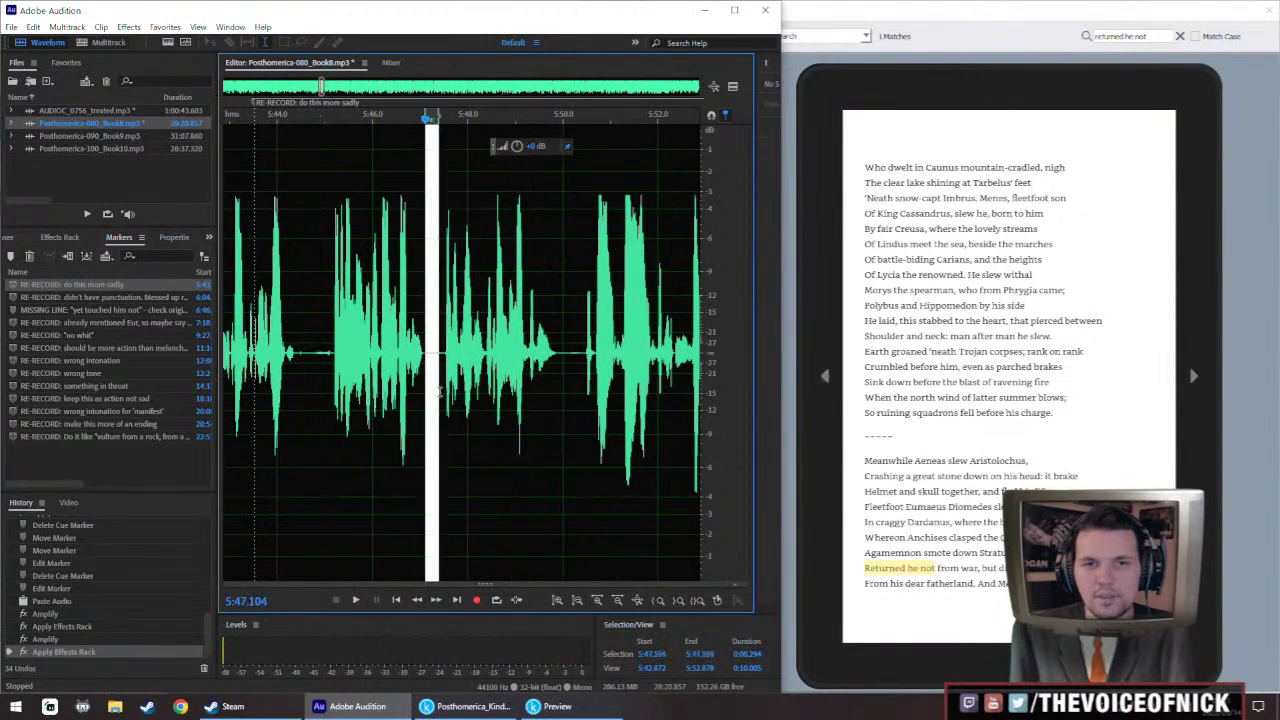
key(ctrl+v)
key(alt+space)
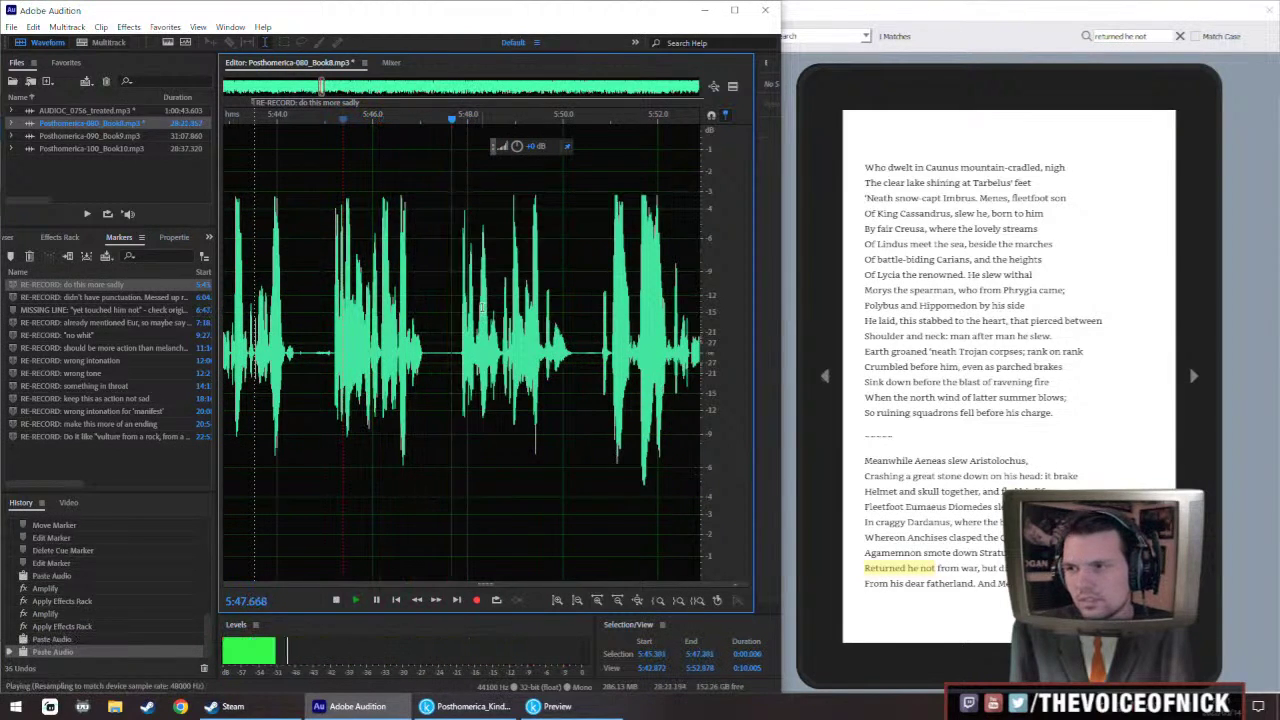
key(space)
Paste another stretch of silence into the pause around 5:47 and play the passage through the re-recorded line
click(436, 385)
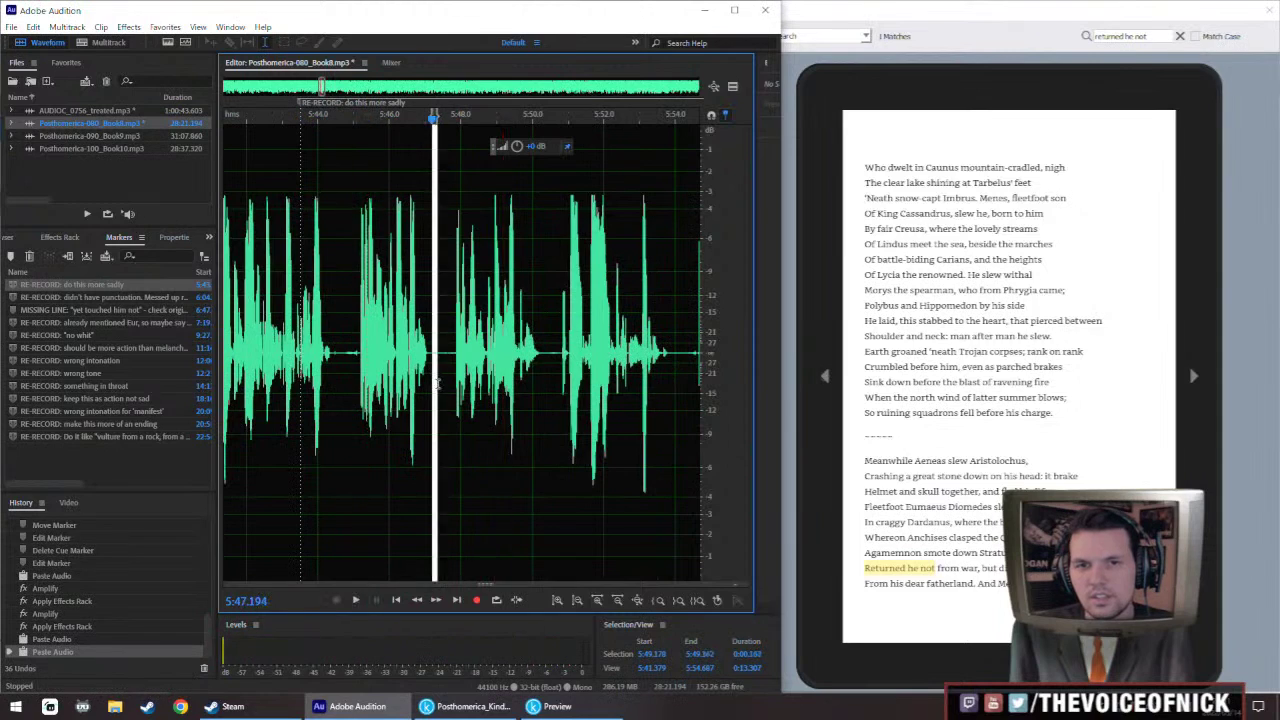
key(ctrl+v)
key(space)
scroll(404, 304, down, 2)
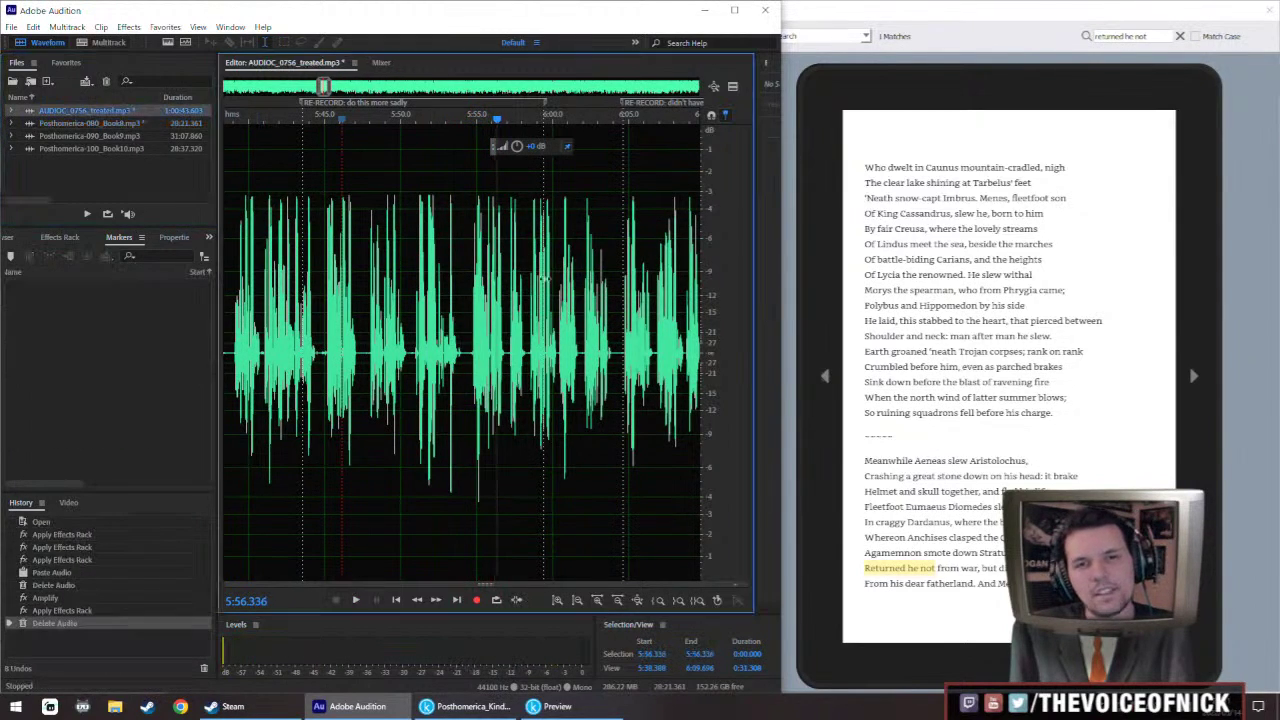
In AUDIOC_0756_treated.mp3, play the takes at 16:56.647 and about 17:27
drag(560, 311, 435, 311)
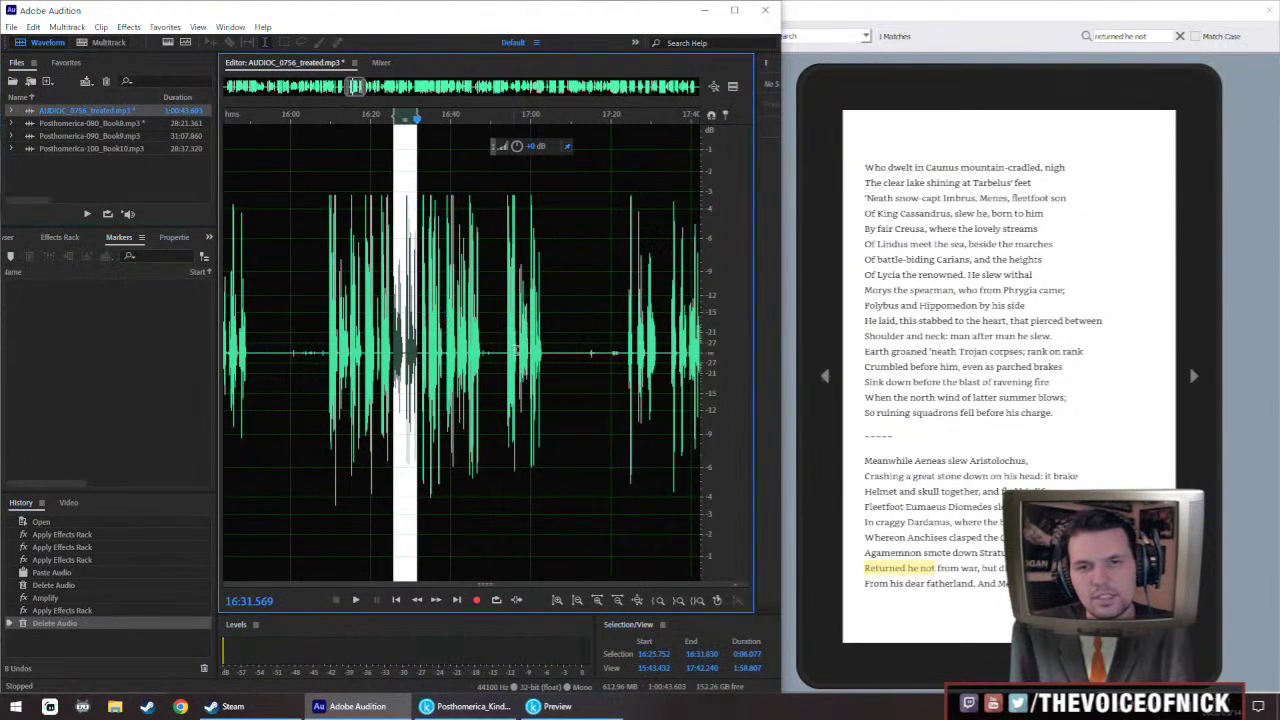
click(514, 347)
scroll(514, 340, up, 3)
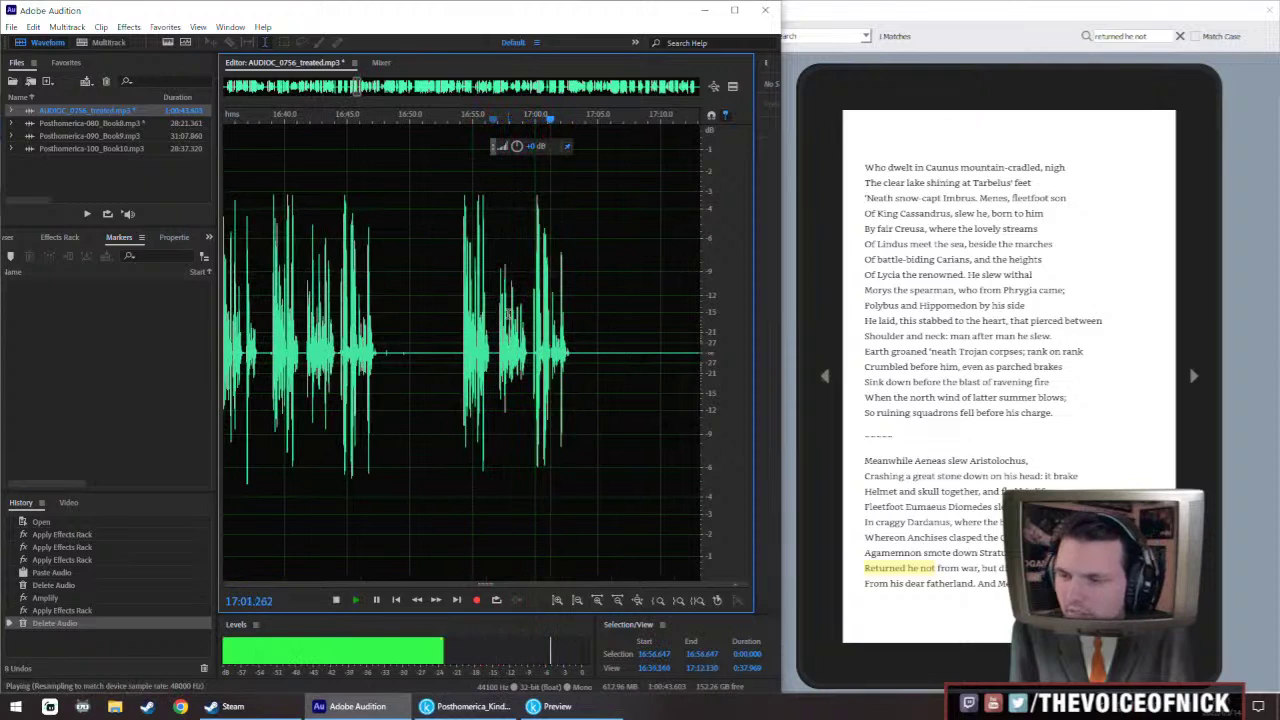
scroll(508, 315, down, 3)
key(space)
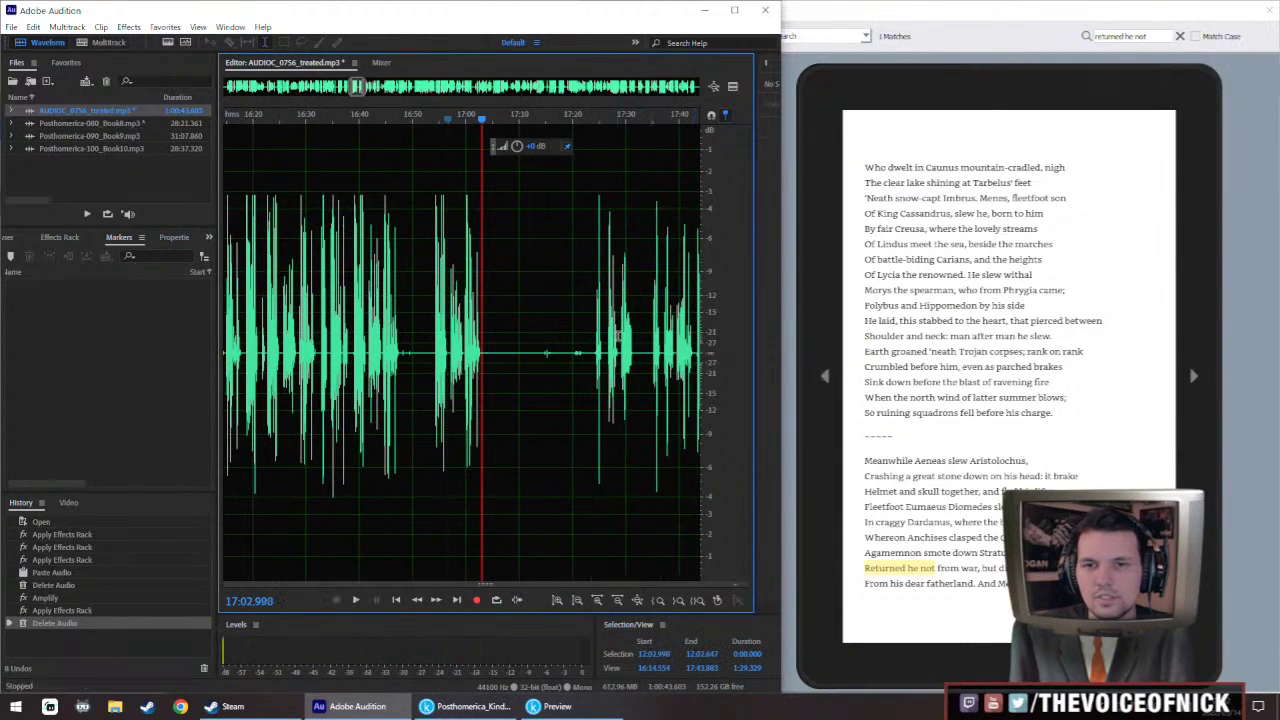
click(610, 345)
key(space)
Sample the treated recording's takes from 16:43.580, 16:13.707 and about 16:36
click(378, 345)
scroll(470, 380, up, 3)
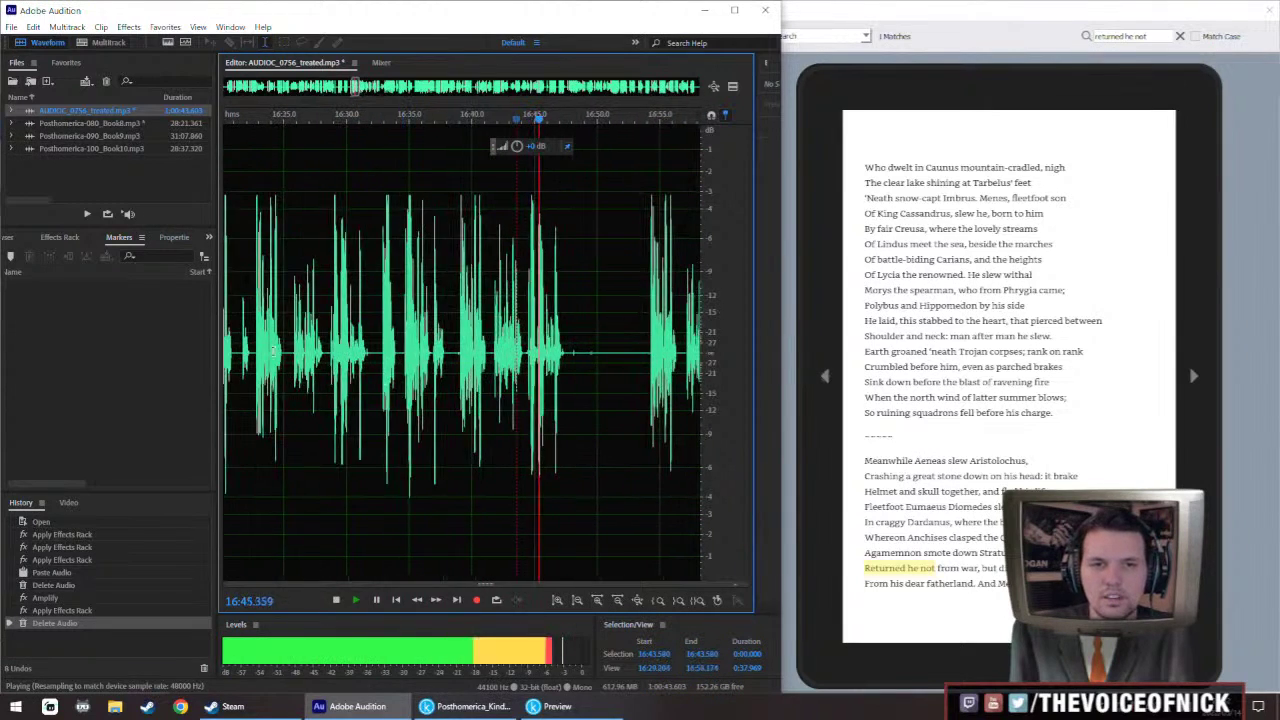
scroll(408, 370, down, 2)
click(310, 350)
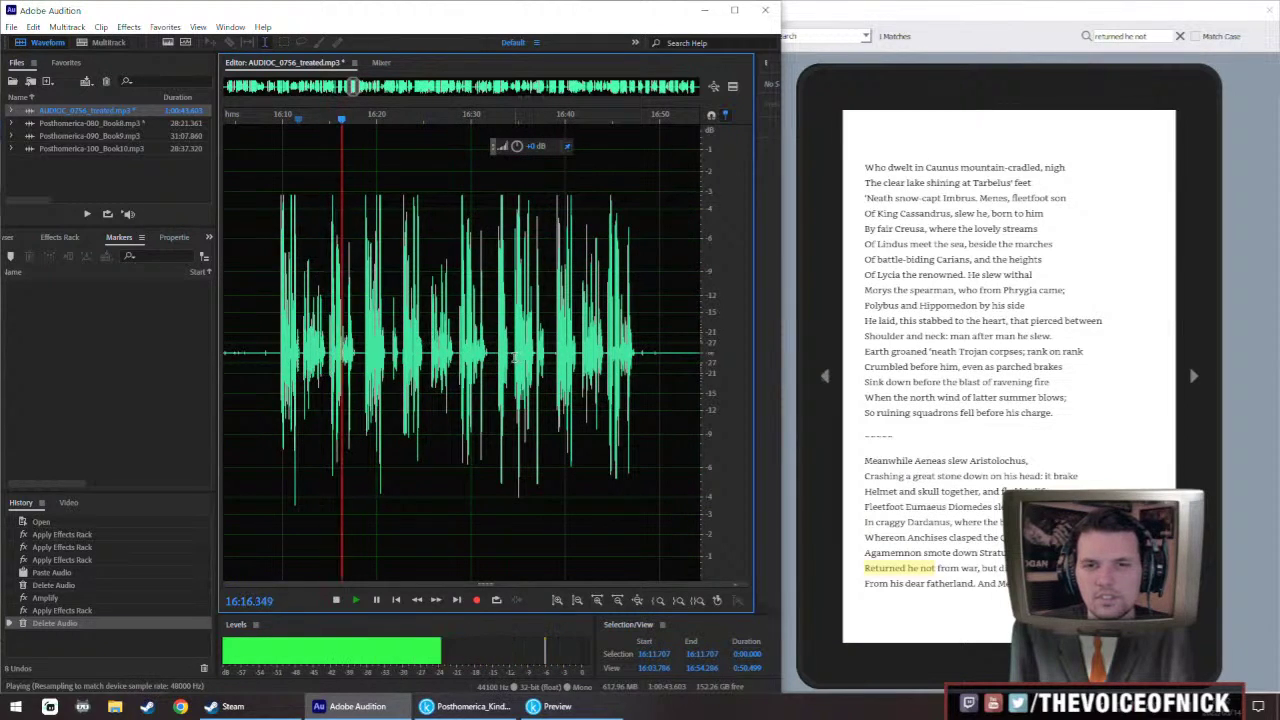
click(525, 353)
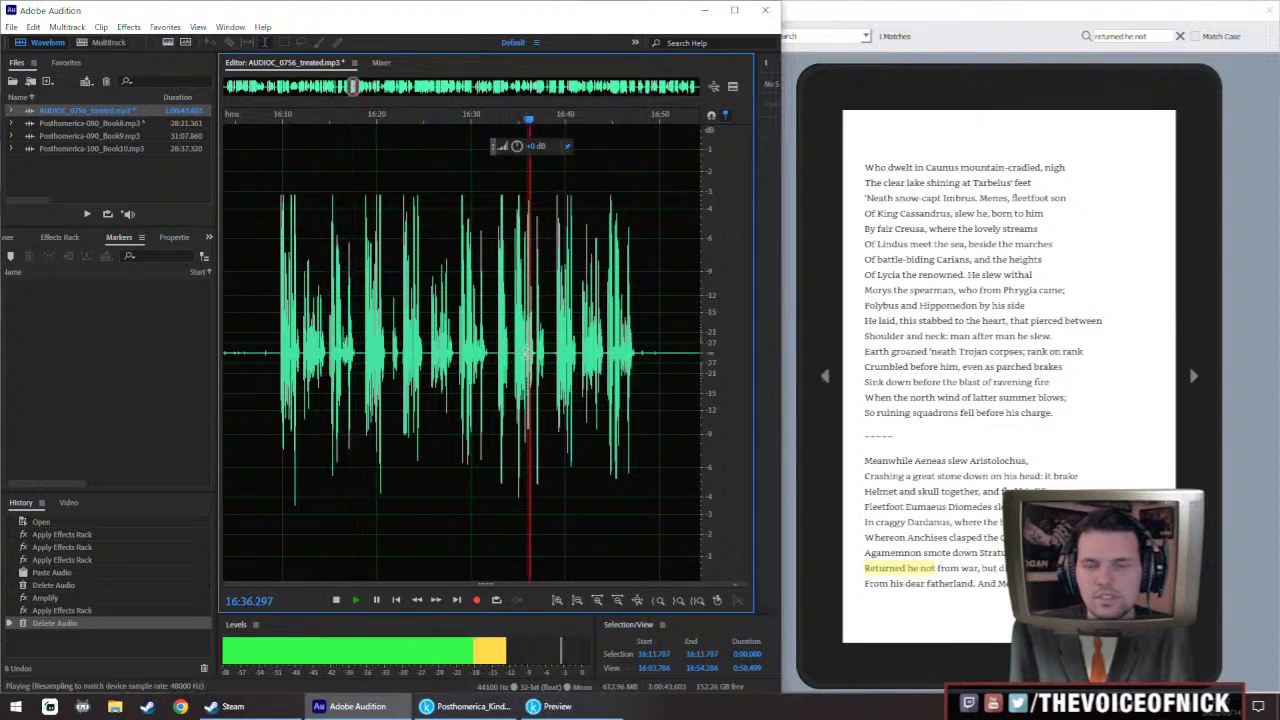
Play the treated recording from about 16:41 and copy the take spanning 16:41.811 to 16:47.419
click(579, 380)
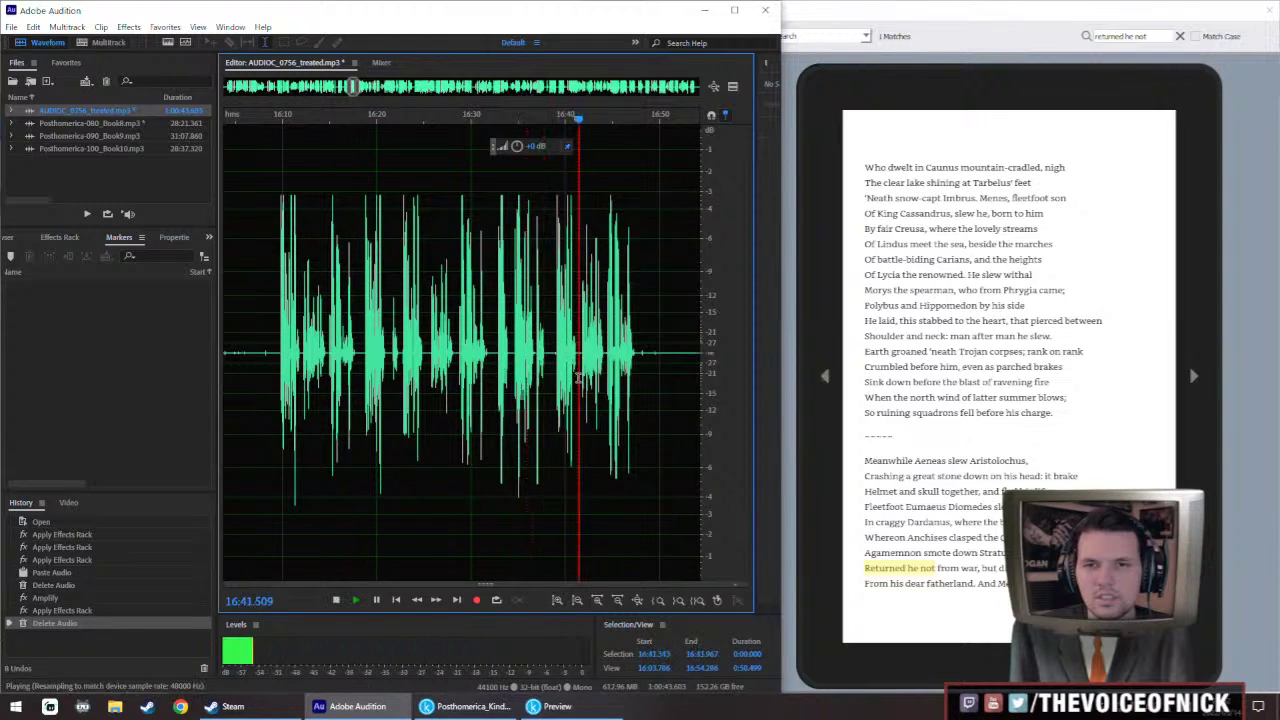
key(equal)
key(equal)
key(equal)
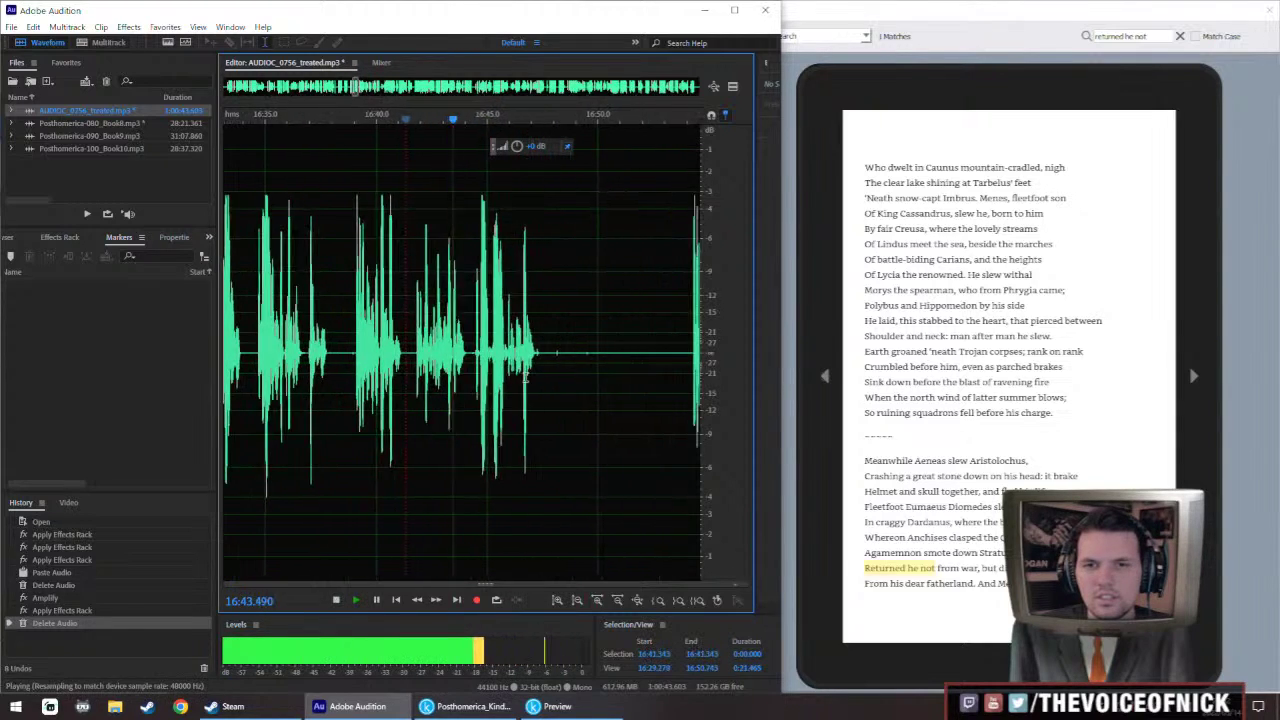
drag(379, 350, 599, 421)
key(space)
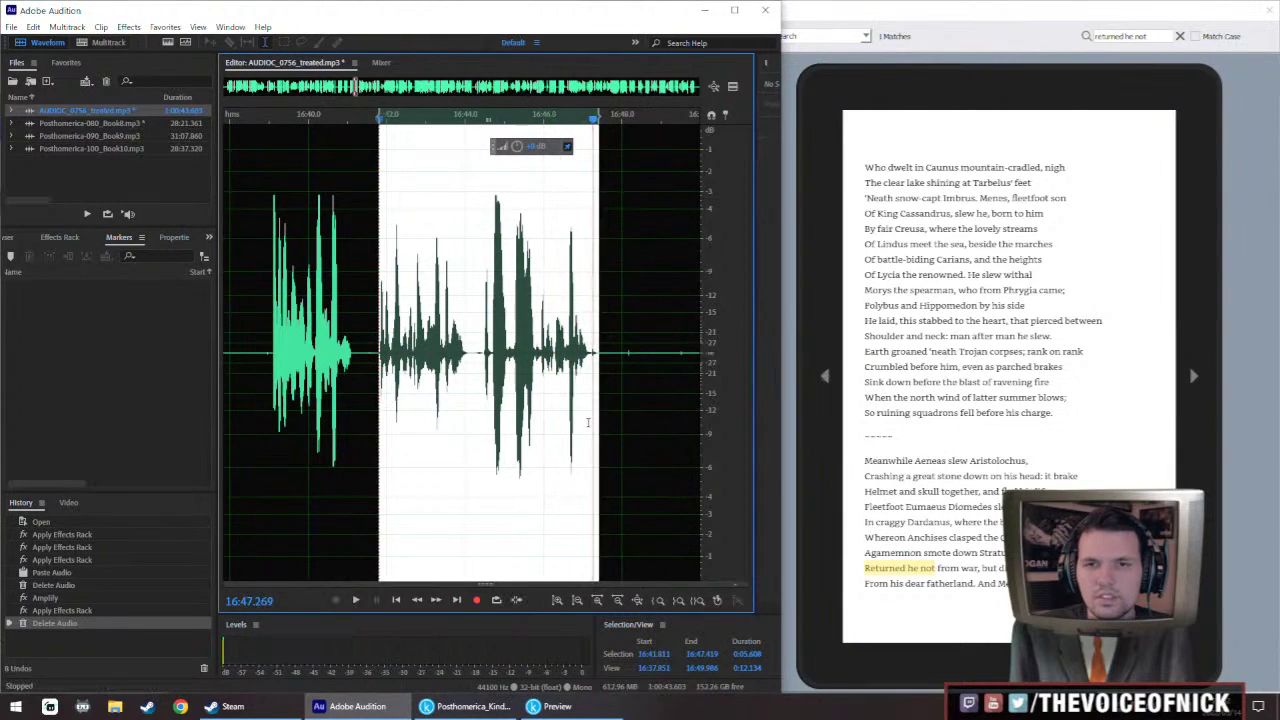
In Posthomerica-080_Book8.mp3, replace the audio from 5:47.958 to 5:54.180 with the copied take, then amplify it and apply the Effects Rack
double_click(106, 124)
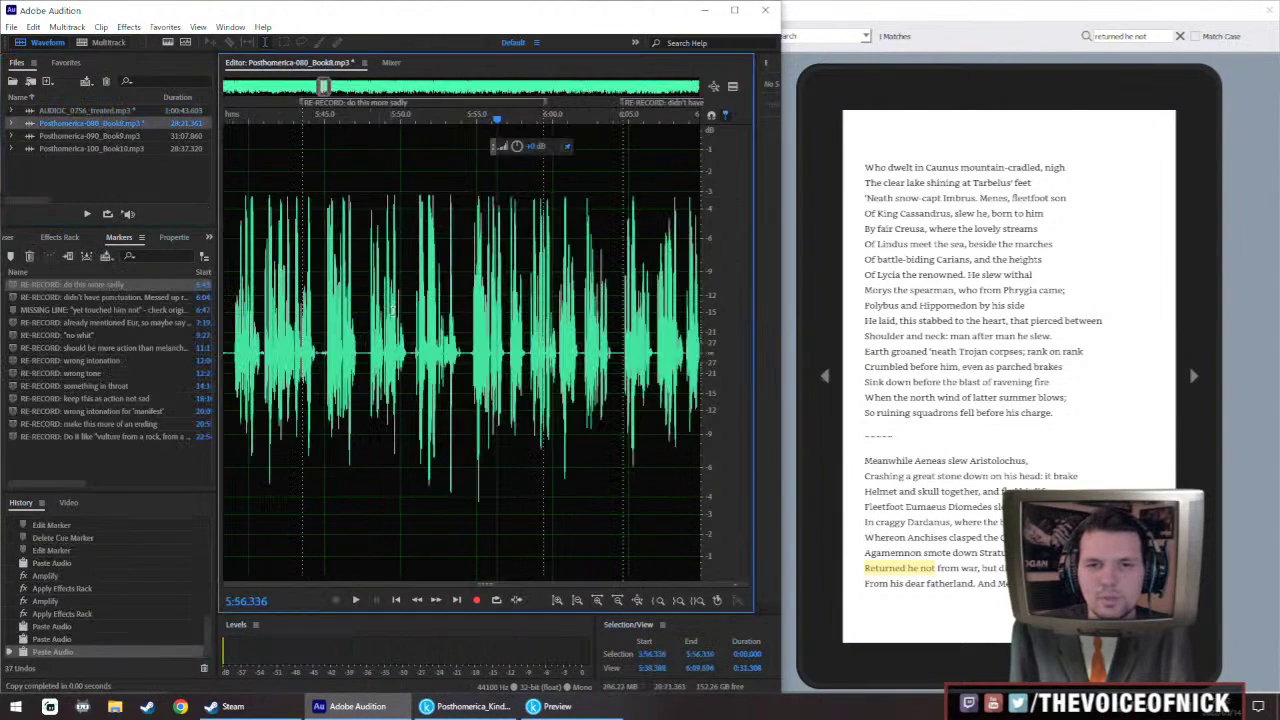
drag(364, 353, 530, 406)
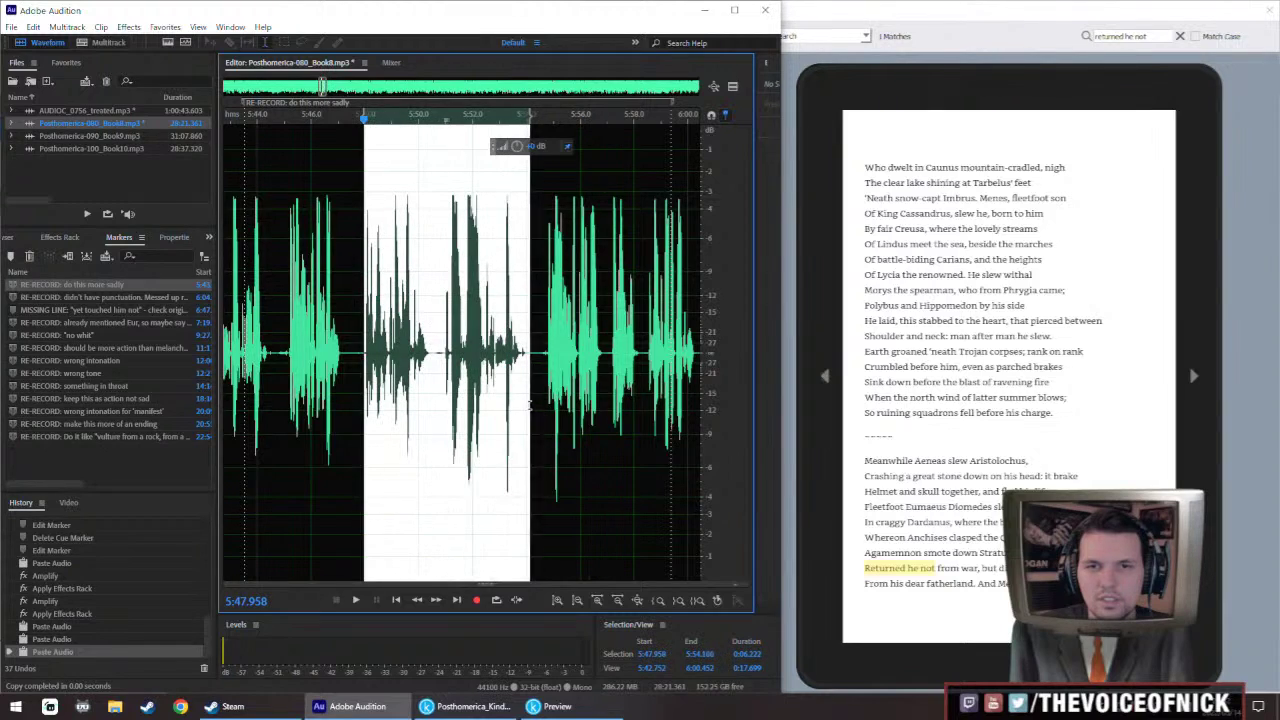
key(ctrl+v)
drag(517, 146, 534, 142)
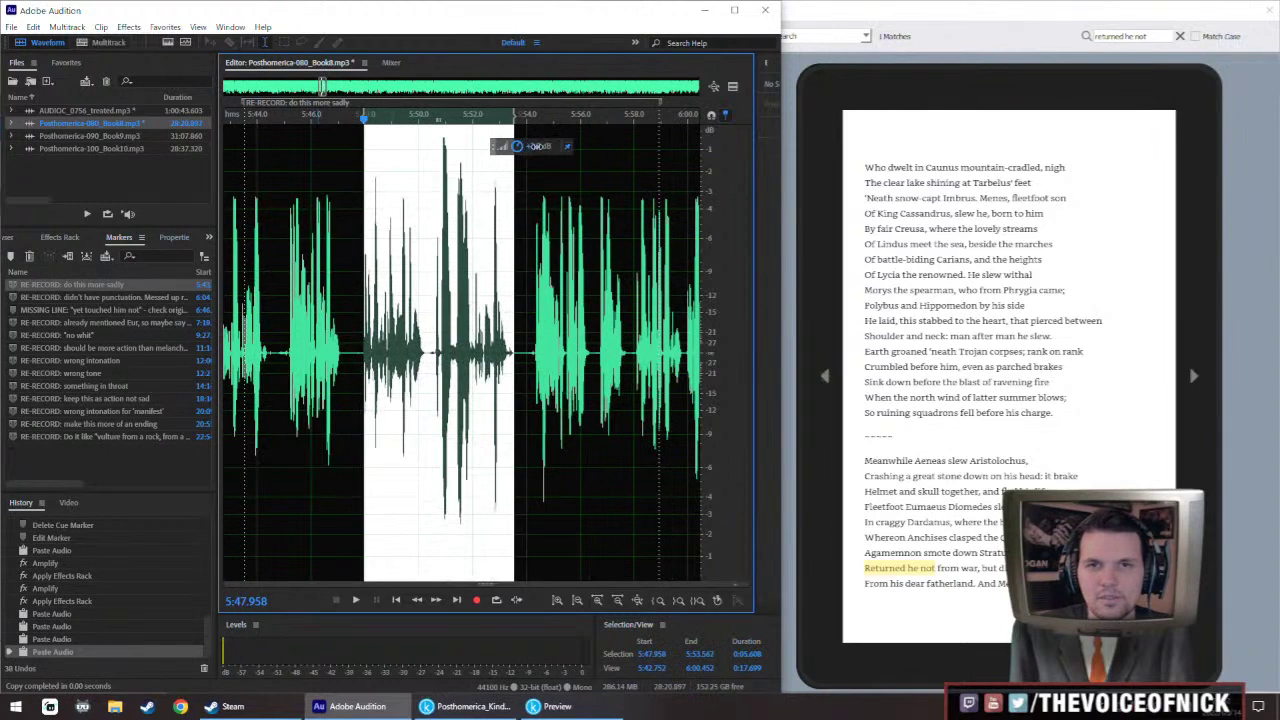
key(F1)
Play the passage from 5:37.370 and delete a short piece of the pause around 5:47 before the pasted line
click(288, 271)
key(space)
scroll(377, 298, down, 2)
click(308, 290)
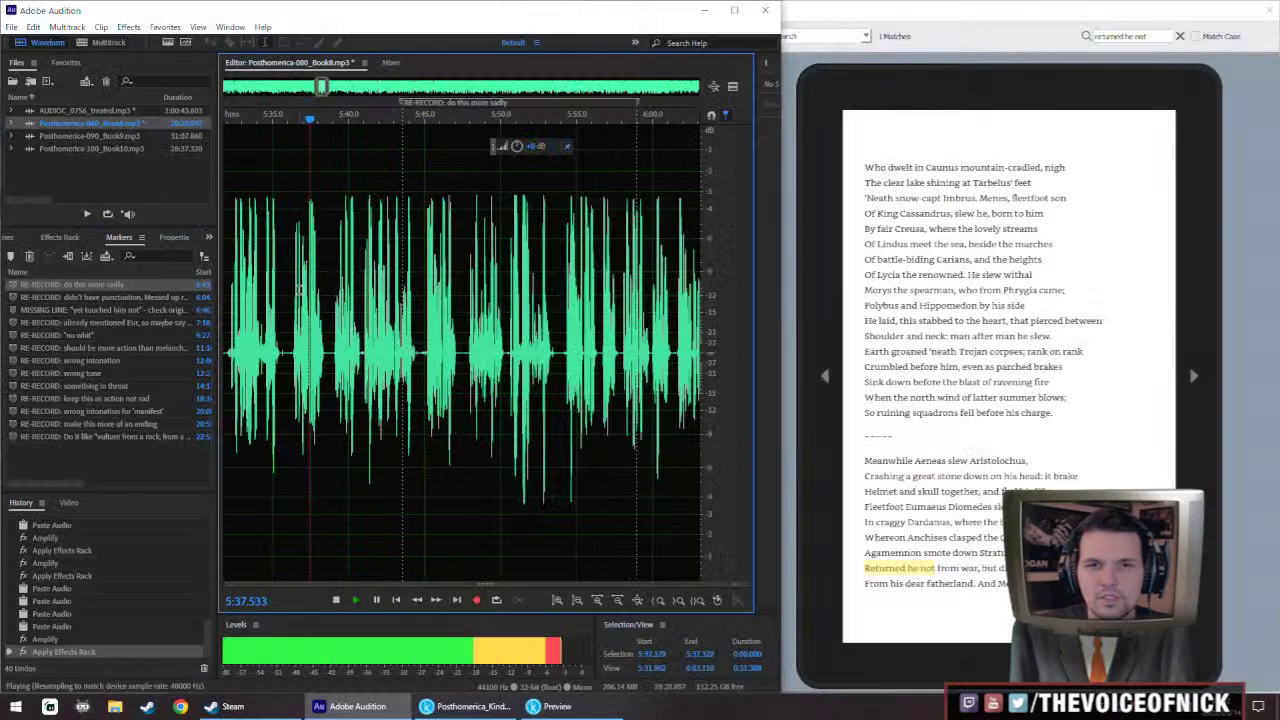
scroll(297, 289, down, 10)
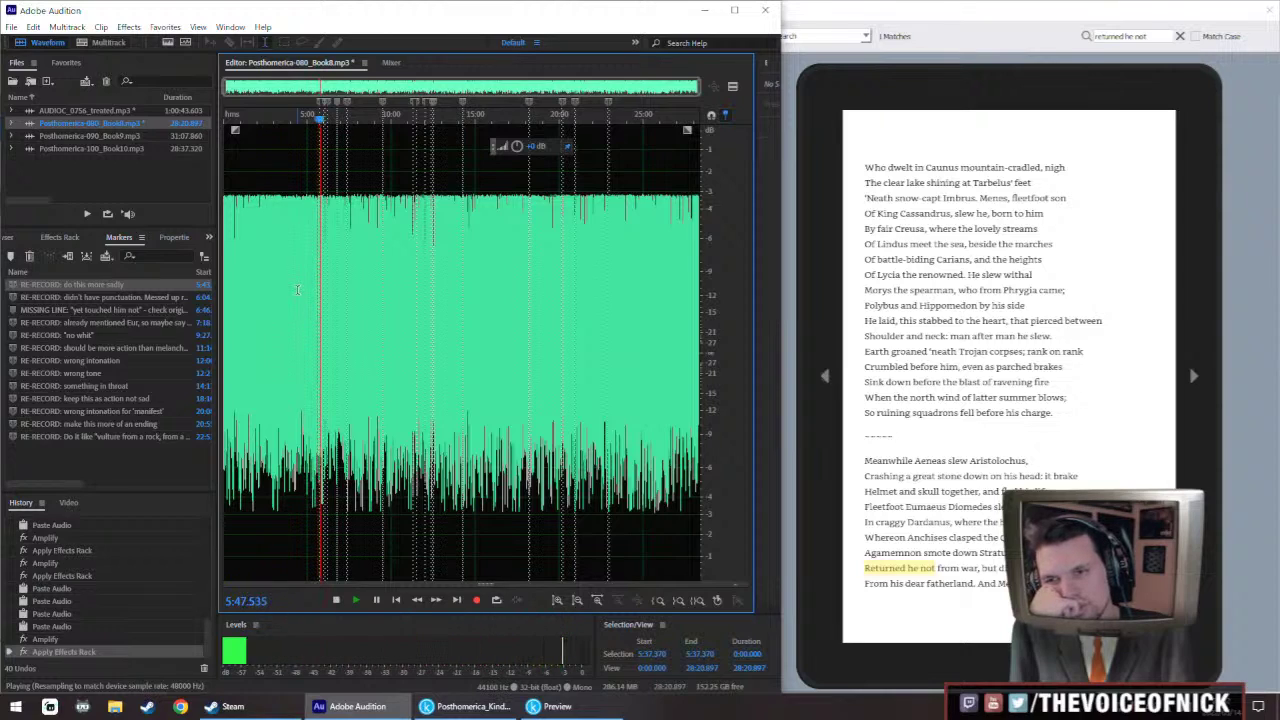
scroll(297, 290, up, 10)
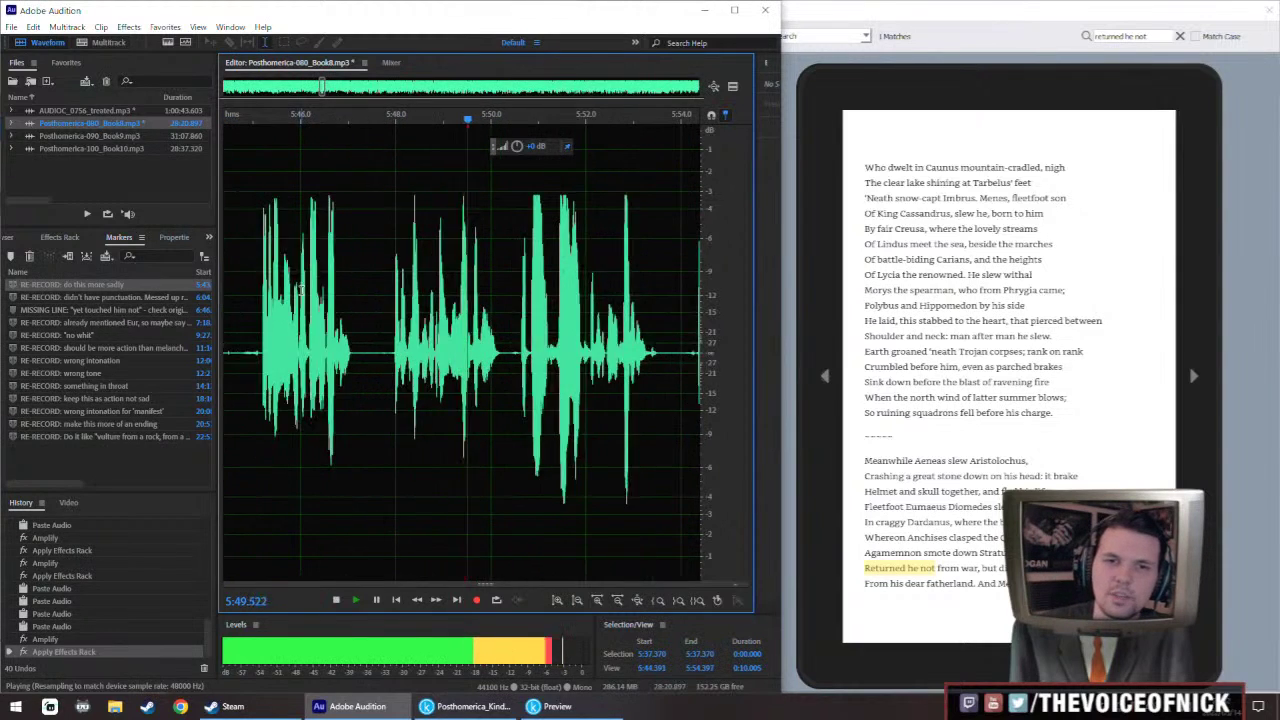
key(space)
drag(326, 370, 340, 375)
key(Delete)
Replay from 5:46.244, then amplify the phrase from 5:47.703 to about 5:50.07 and apply the Effects Rack to it
key(space)
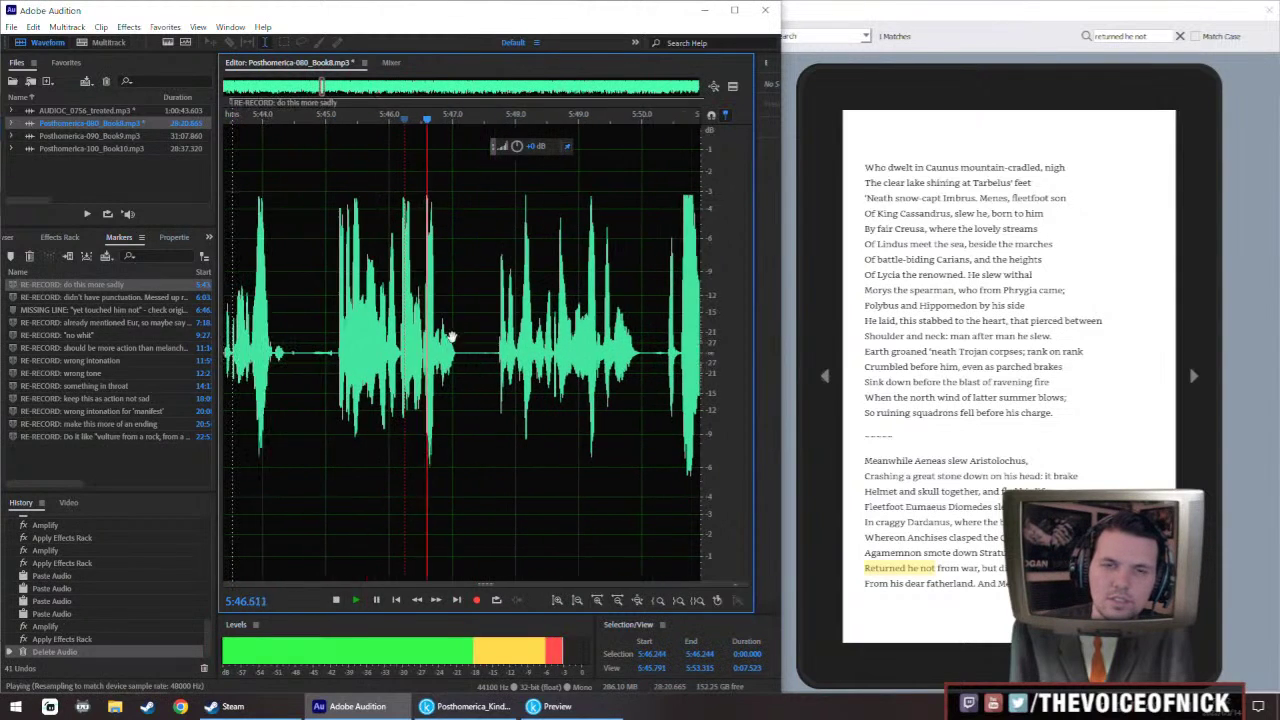
scroll(502, 347, down, 2)
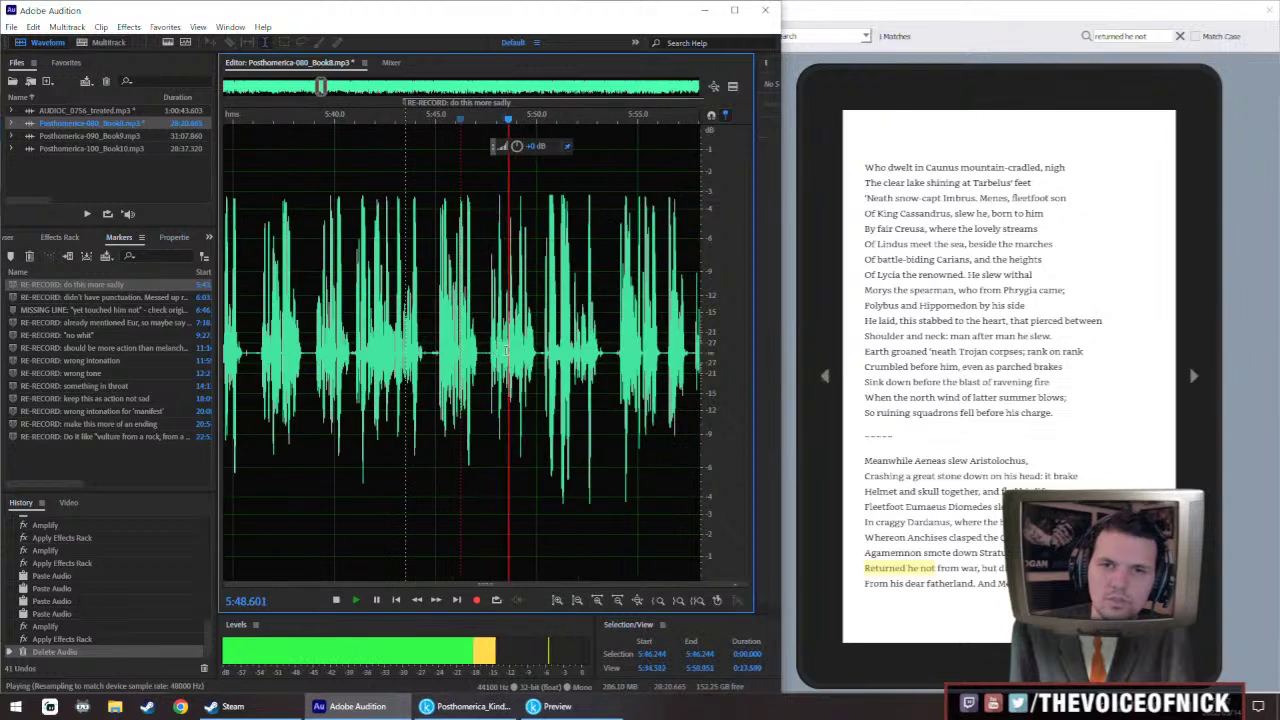
scroll(506, 357, up, 2)
drag(466, 300, 577, 279)
key(space)
drag(517, 146, 540, 146)
key(shift+r)
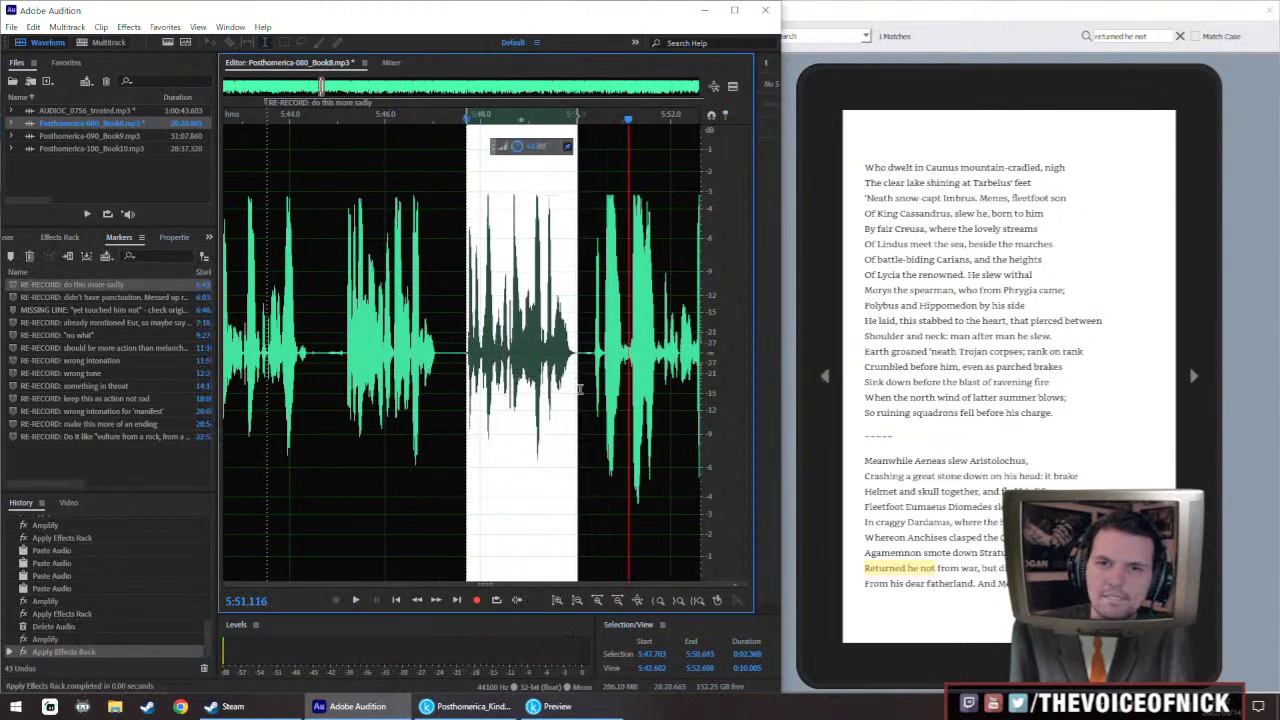
Delete slivers of silence from the pauses at 5:50.057 and about 5:47, on either side of the amplified phrase
click(586, 385)
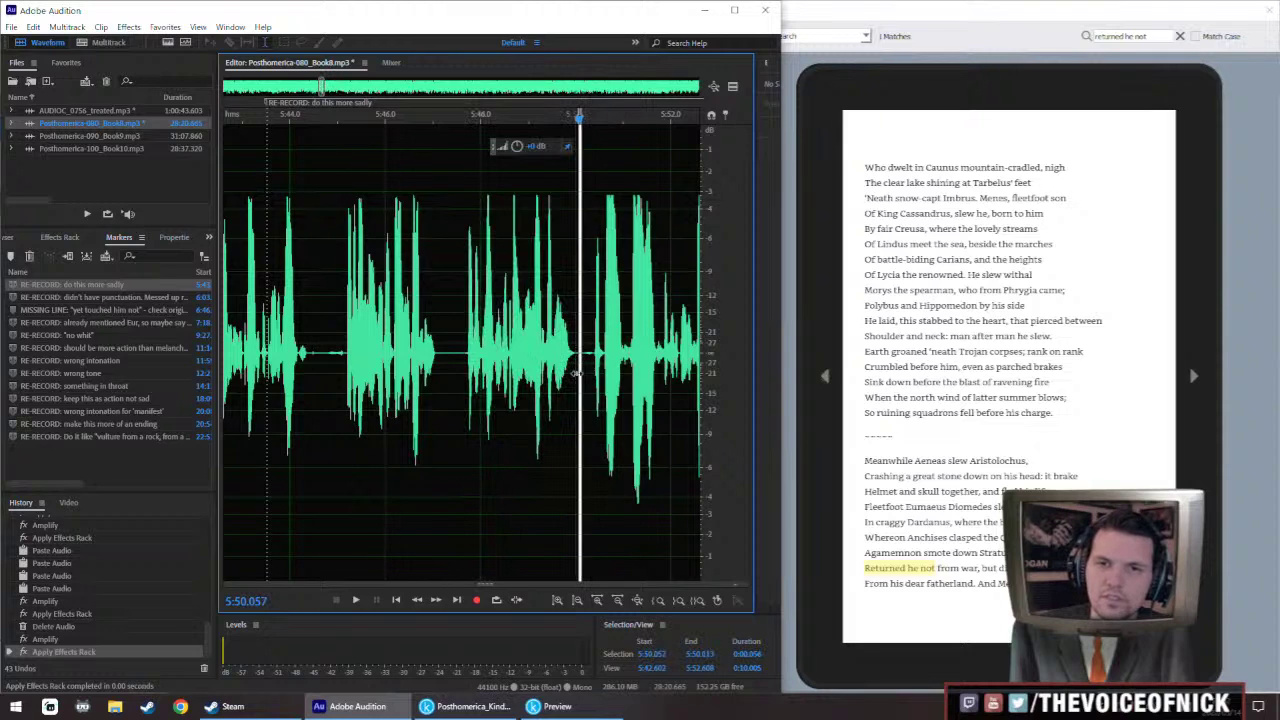
key(Delete)
drag(439, 361, 440, 361)
key(Delete)
Play the edited passage from 5:45.363, then again from 5:30.398, to judge how the new line blends in
click(355, 360)
scroll(330, 360, down, 2)
key(space)
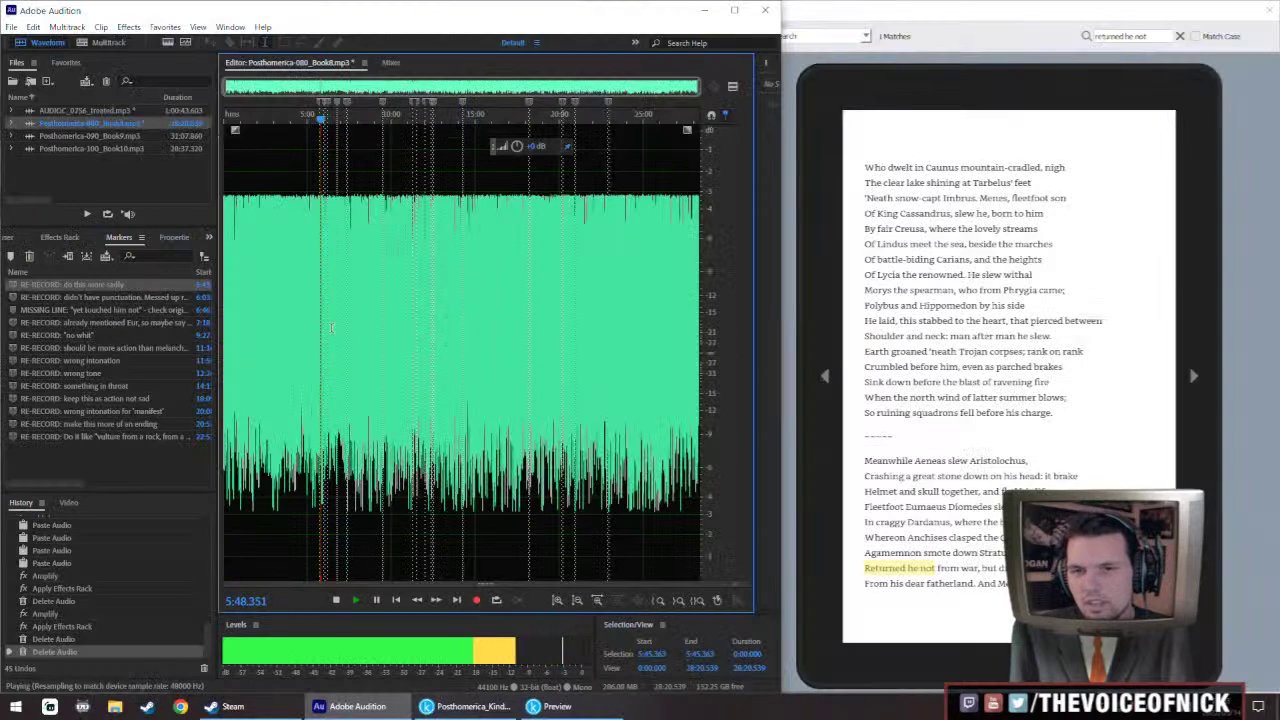
scroll(330, 336, up, 1)
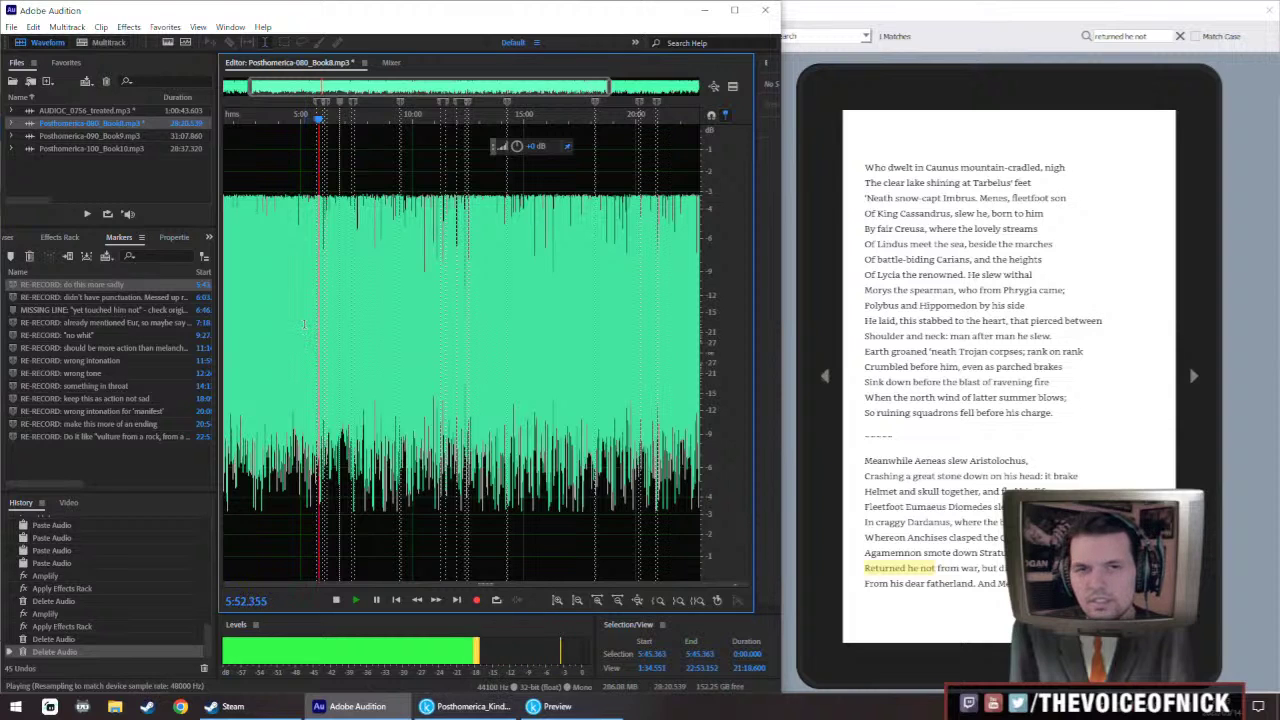
scroll(336, 294, up, 9)
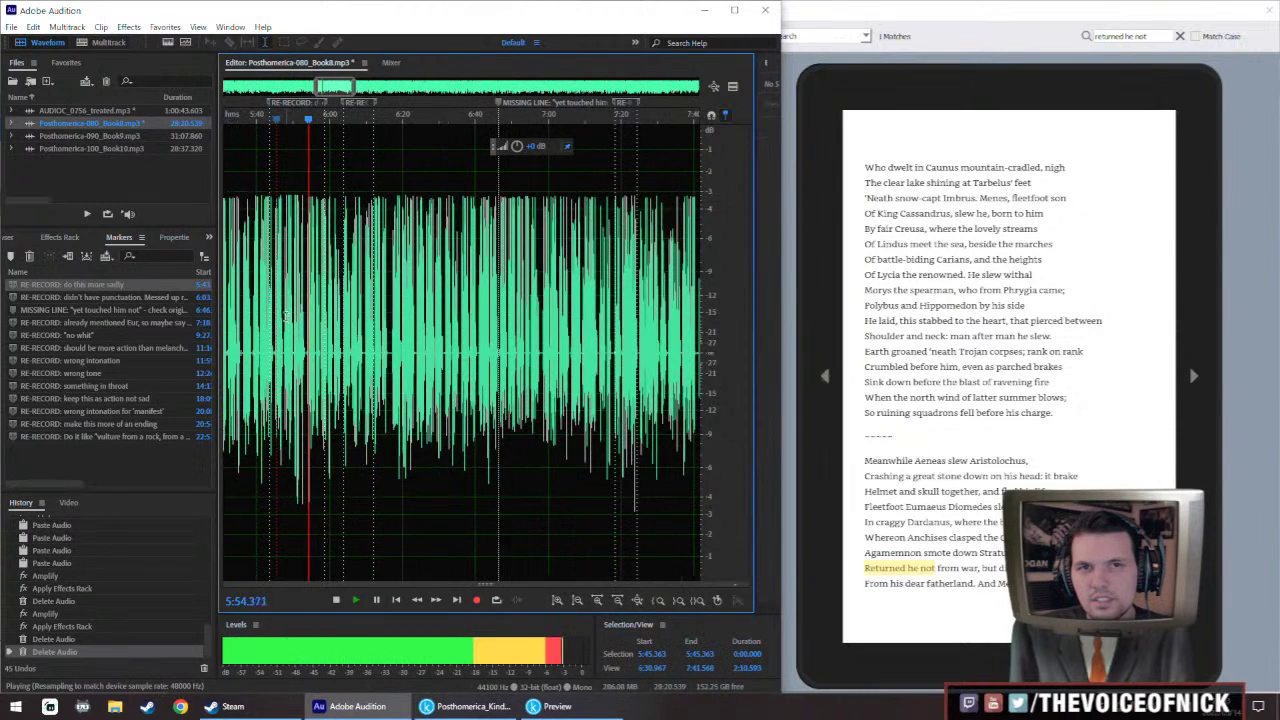
scroll(301, 309, up, 6)
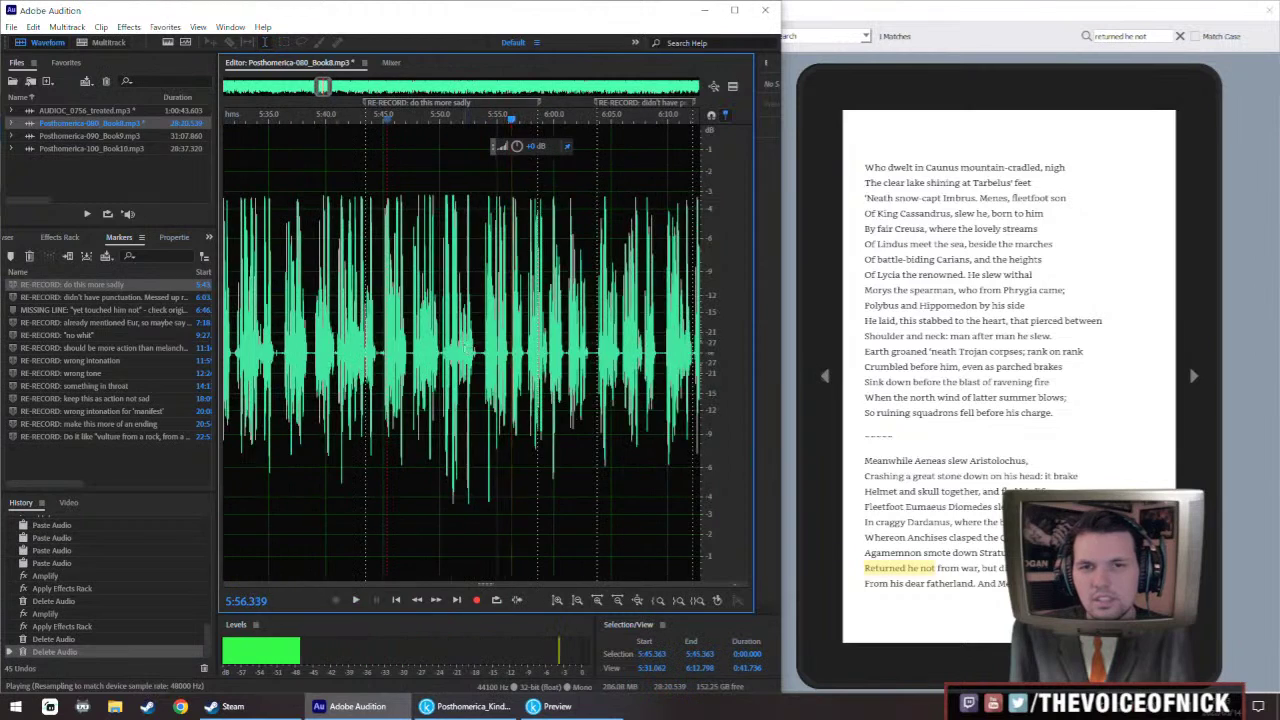
key(space)
scroll(412, 244, down, 2)
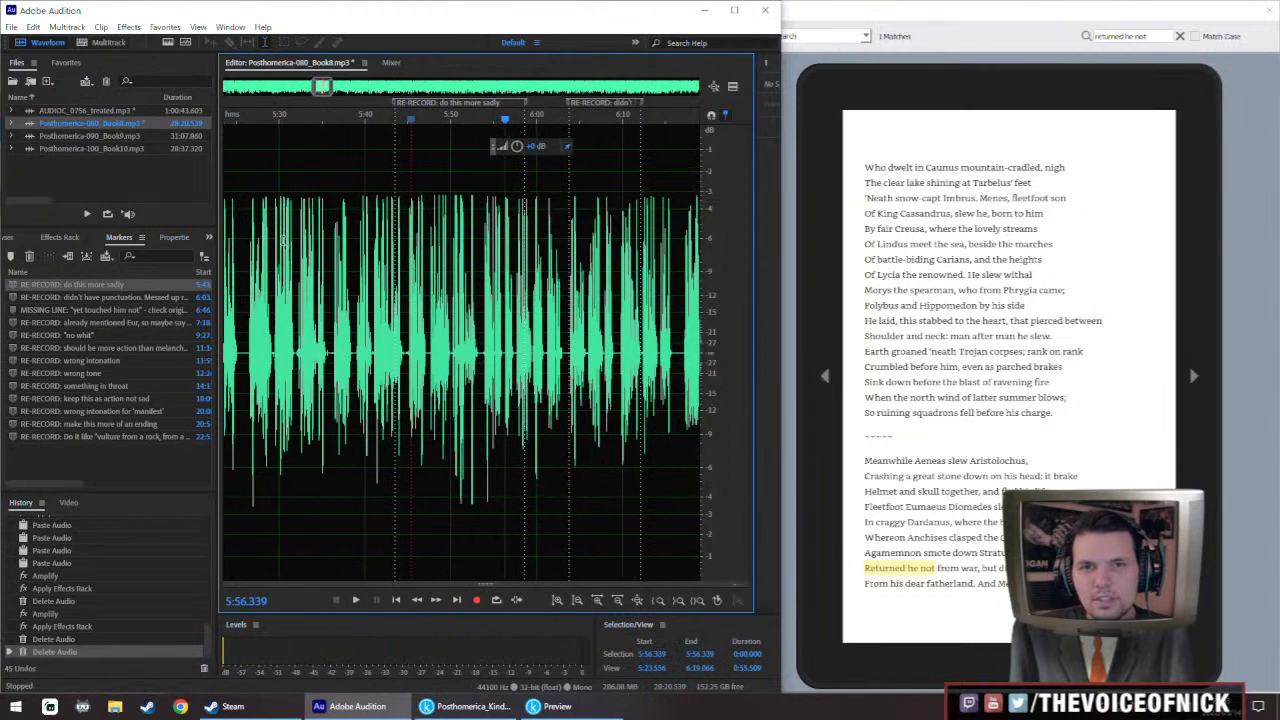
key(space)
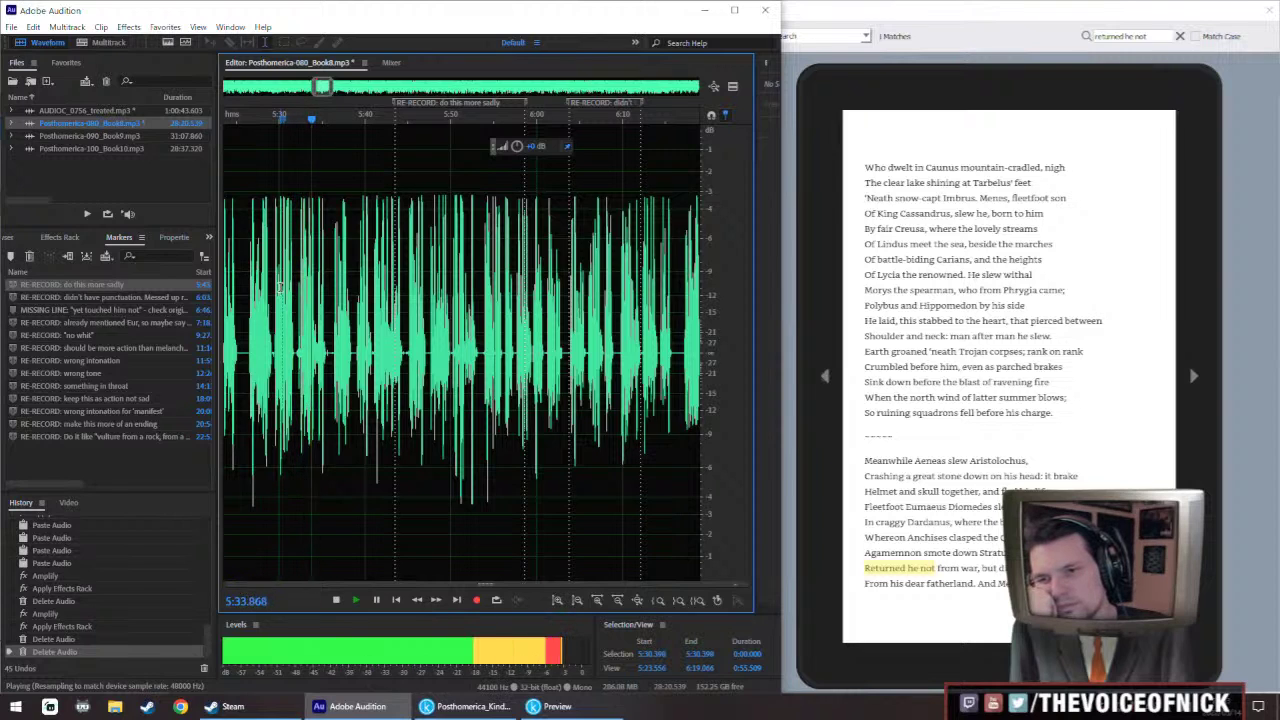
key(space)
scroll(453, 358, up, 3)
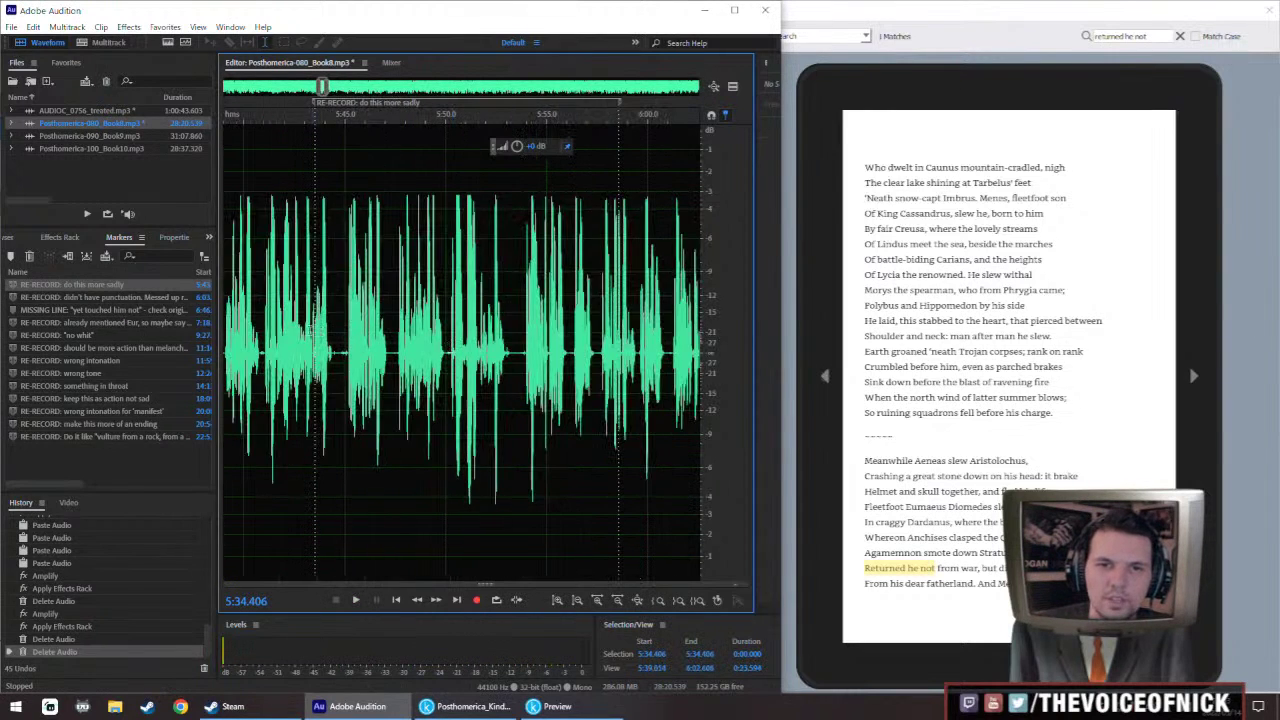
key(space)
key(space)
In AUDIOC_0756_treated.mp3, play from 16:39.007 and copy the phrase spanning 16:39.070 to 16:41.126
key(ctrl+Tab)
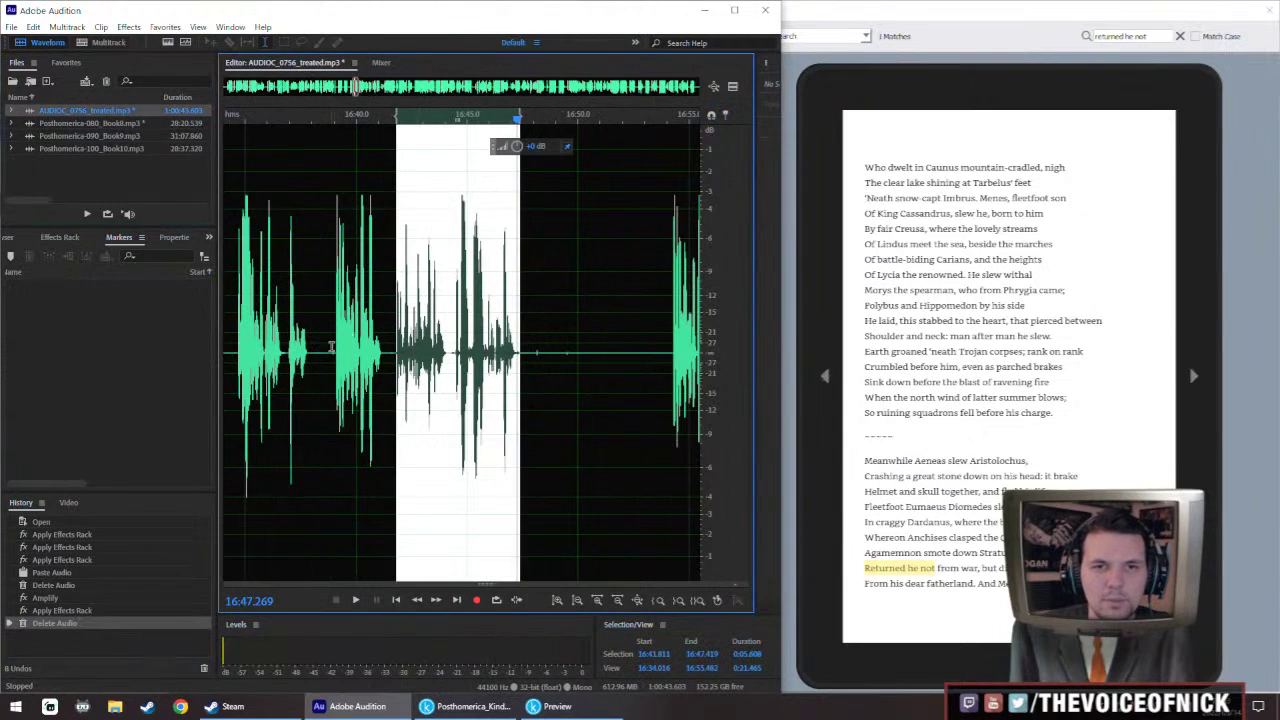
click(308, 346)
key(space)
scroll(464, 358, up, 1)
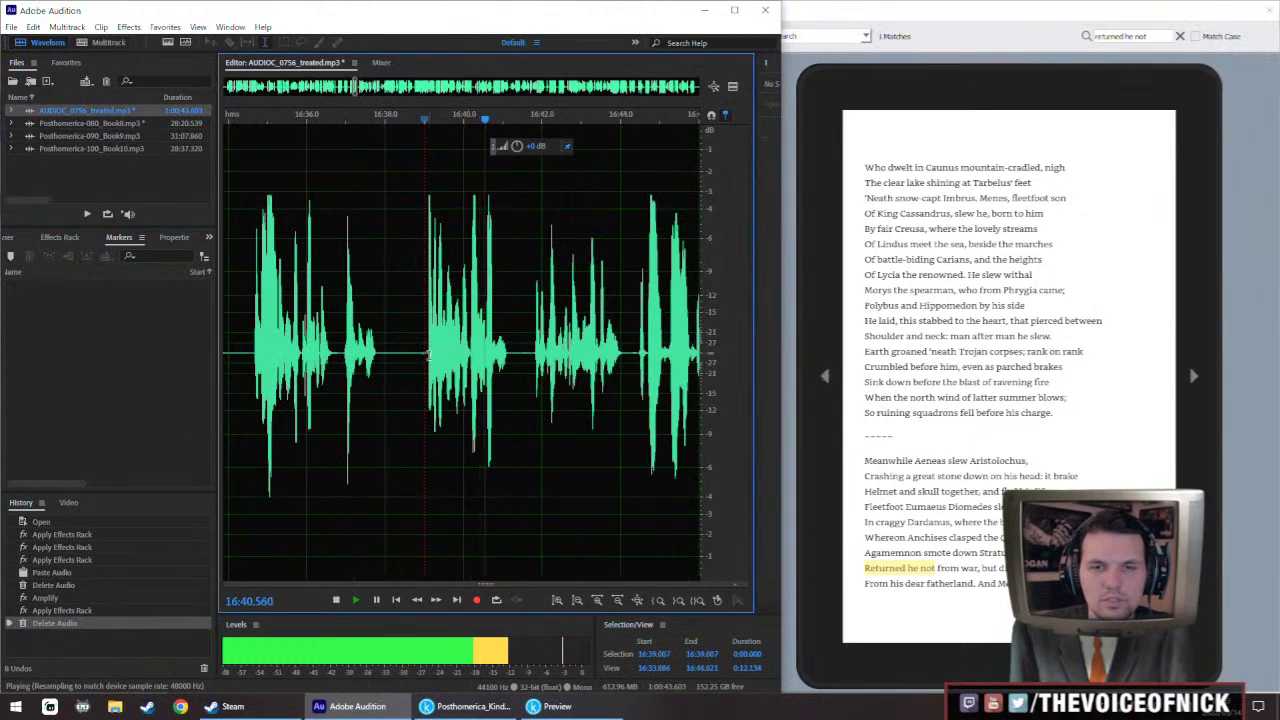
drag(426, 352, 614, 390)
In Book 8, replace the phrase from 5:45.173 to about 5:47.06 with the copied one, amplify it and apply the Effects Rack
double_click(131, 124)
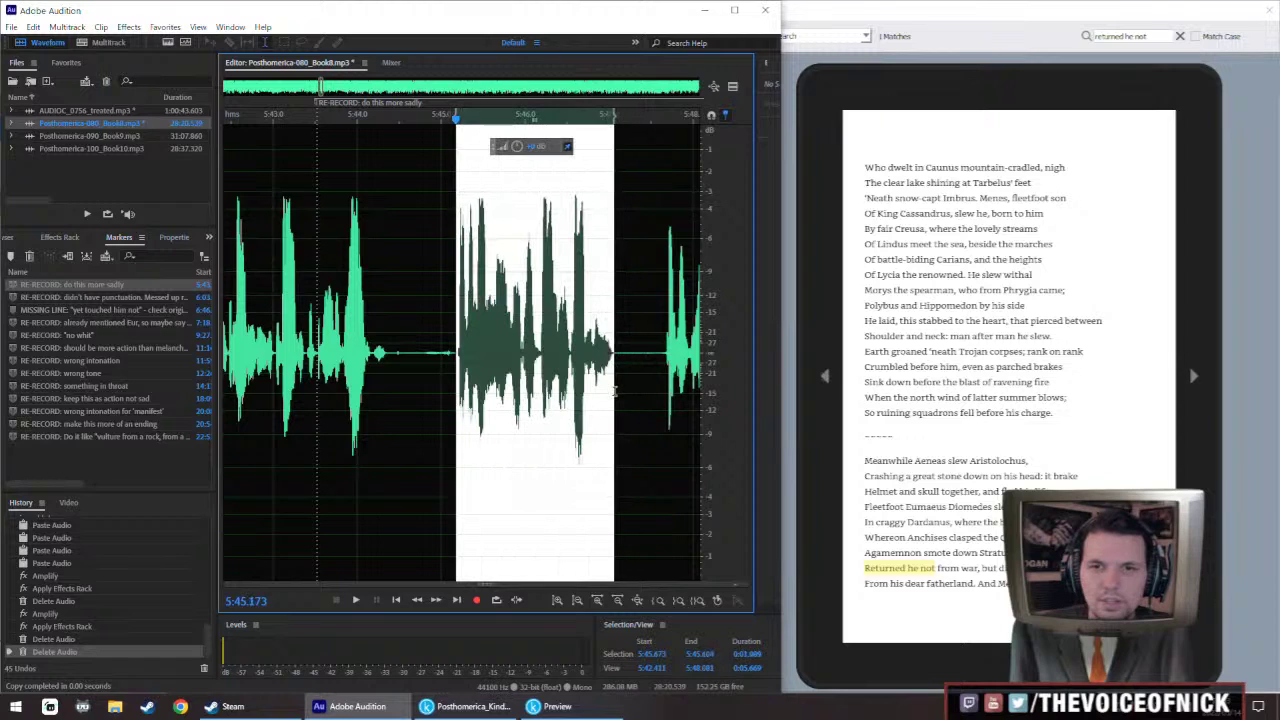
key(ctrl+v)
drag(515, 147, 523, 167)
key(ctrl+r)
Play the passage from 5:43.039, then from 5:41.266 up to the next re-record marker, to check the replaced phrases
click(277, 290)
key(space)
scroll(386, 278, down, 5)
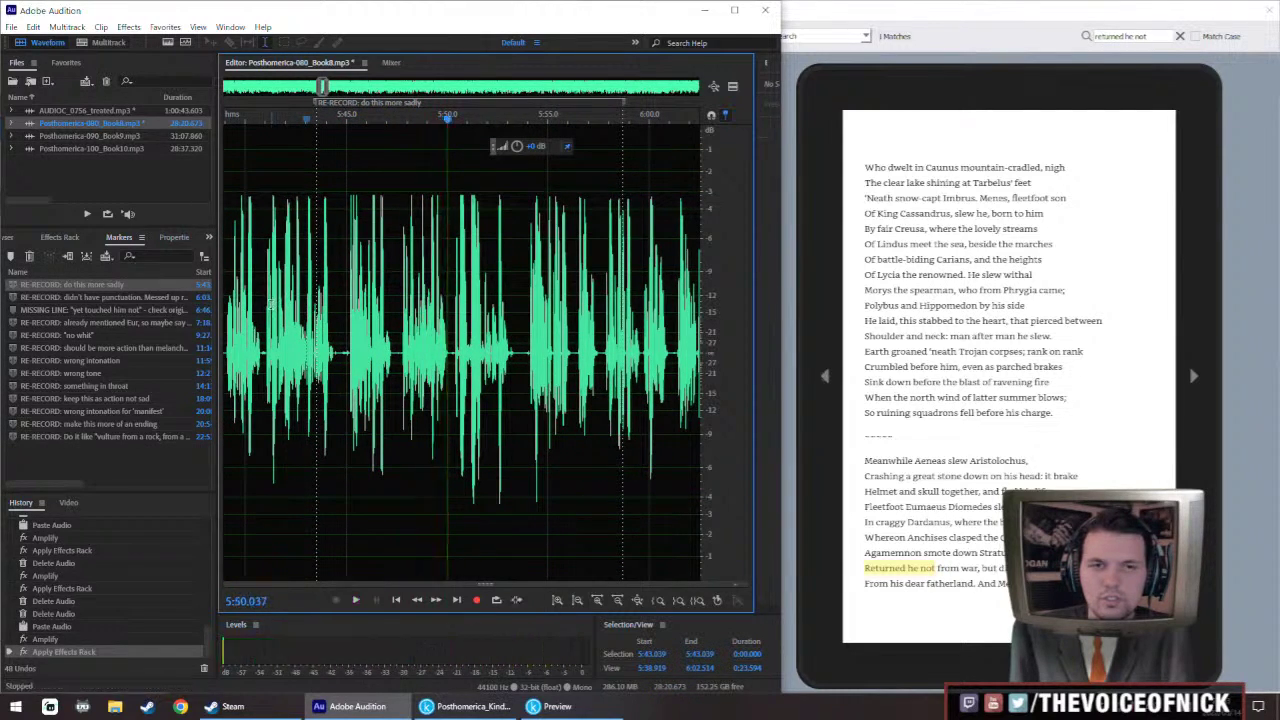
click(276, 300)
key(backslash)
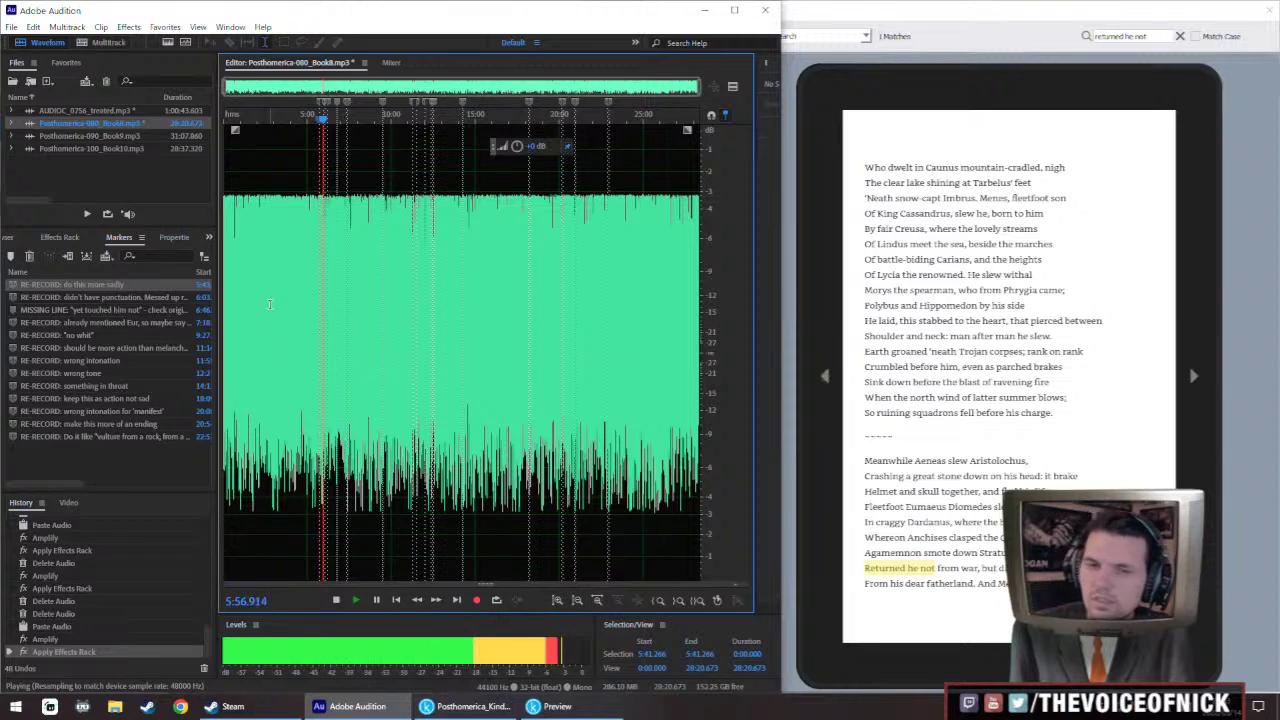
scroll(425, 250, up, 10)
scroll(466, 294, down, 4)
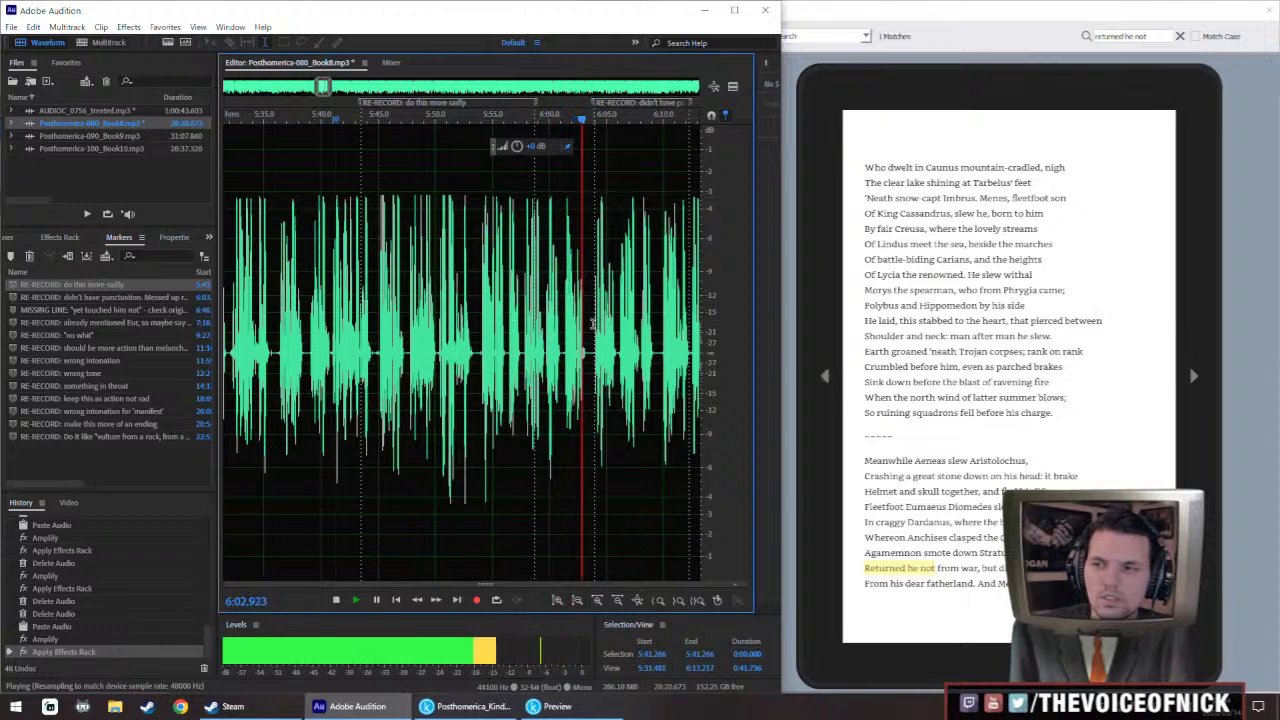
key(space)
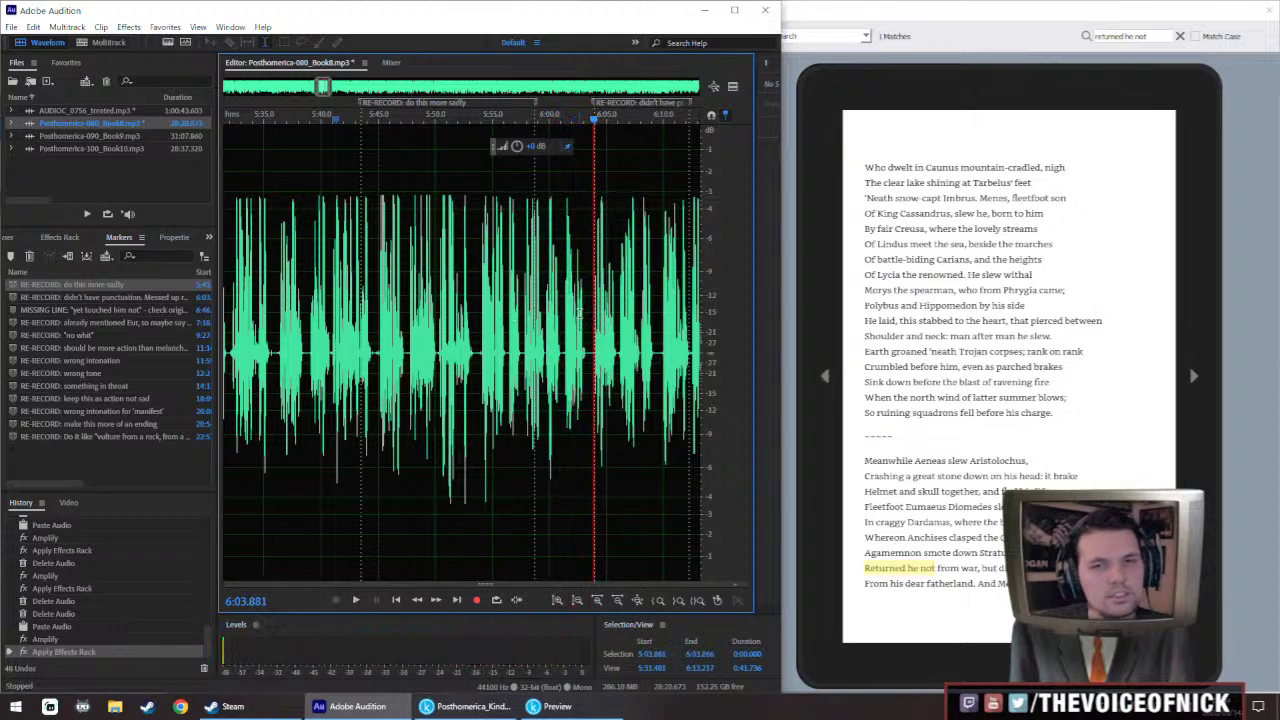
Replay the section from 5:32.434 and delete the "RE-RECORD: do this more sadly" marker
scroll(585, 318, down, 2)
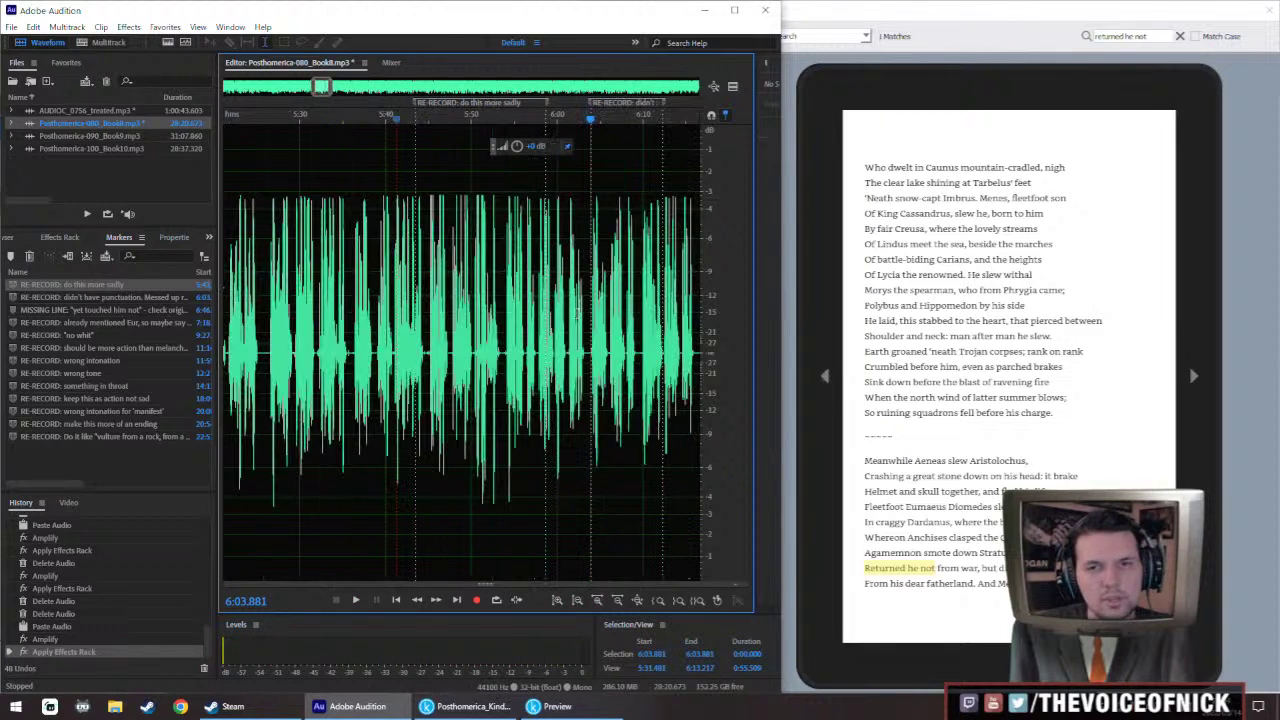
click(321, 310)
key(space)
scroll(310, 318, down, 5)
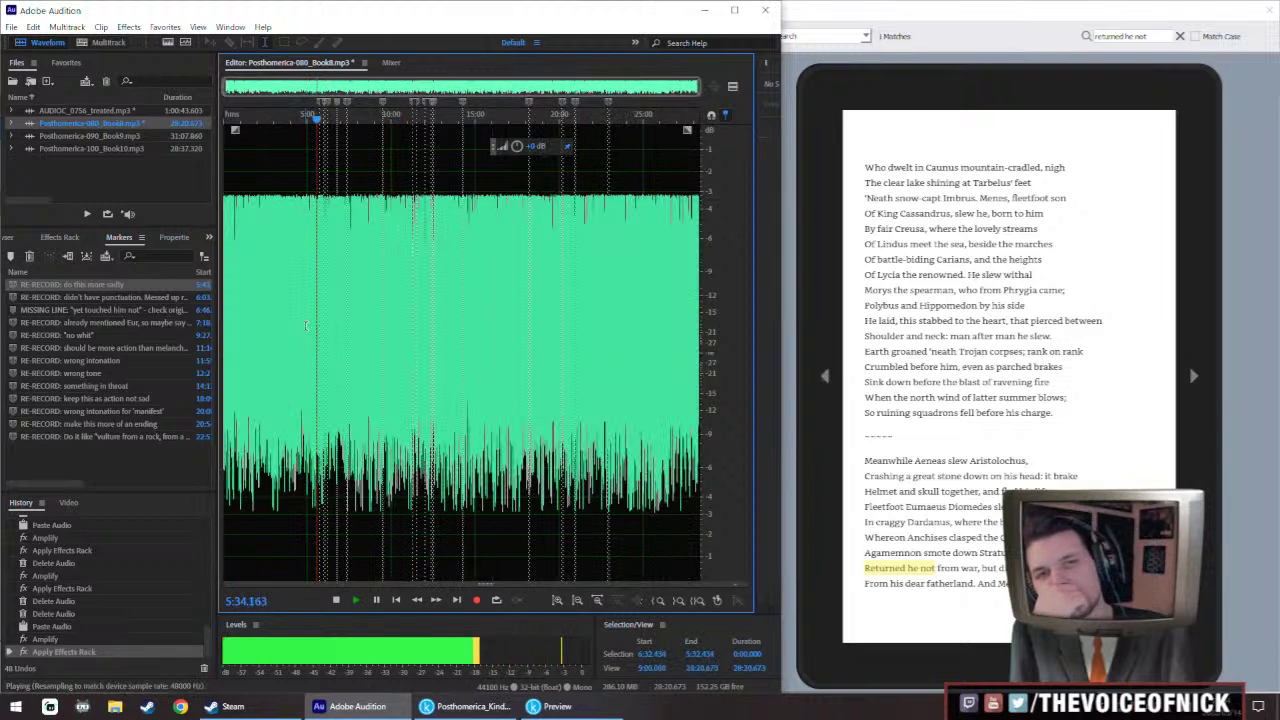
scroll(306, 325, up, 5)
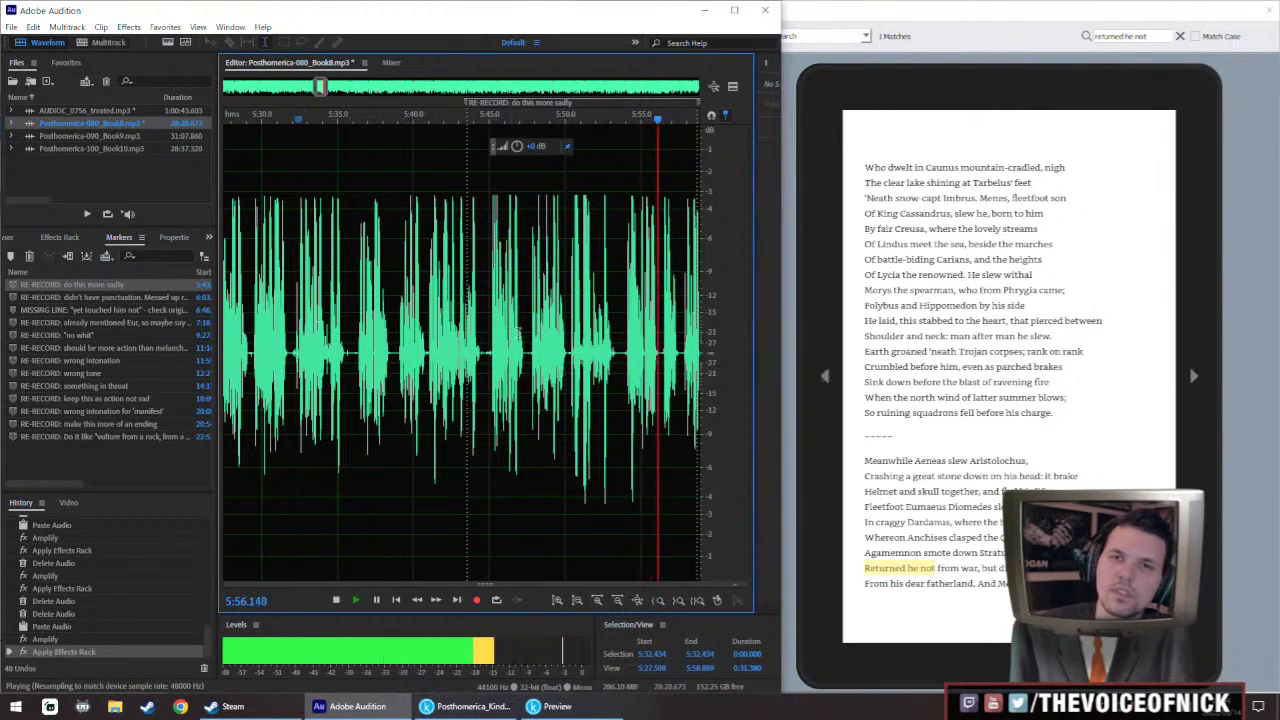
right_click(323, 102)
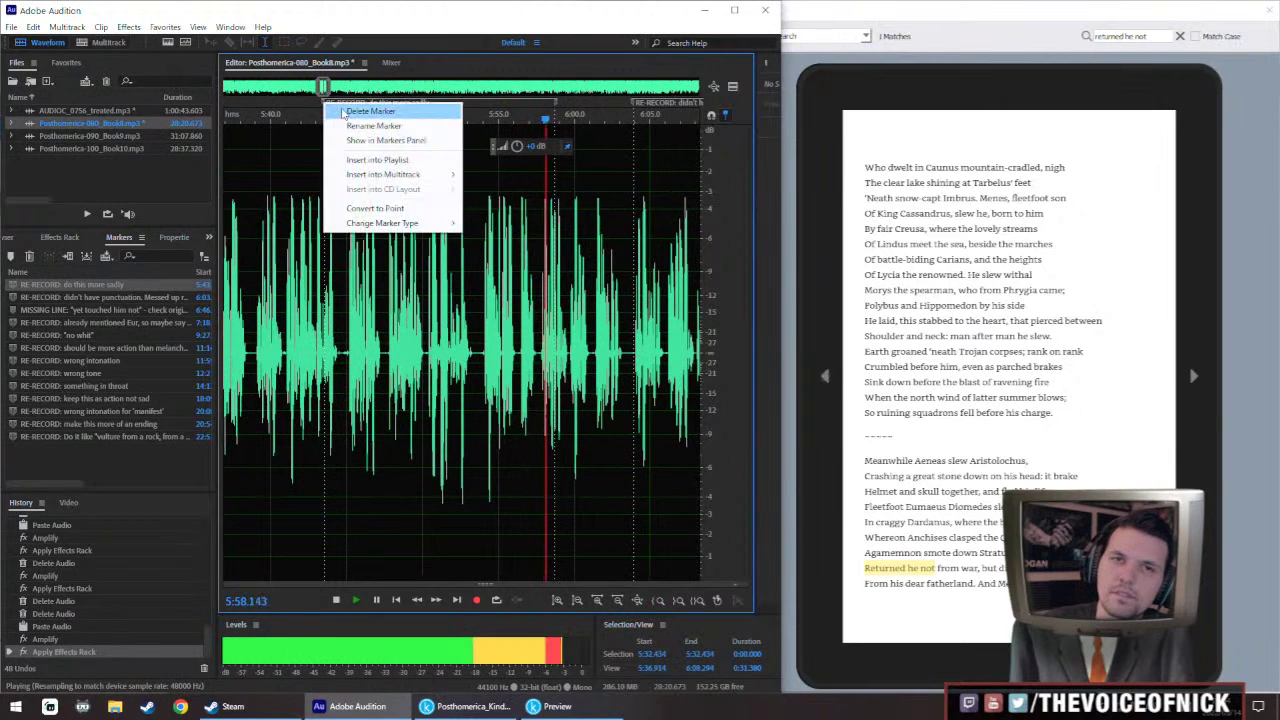
click(350, 111)
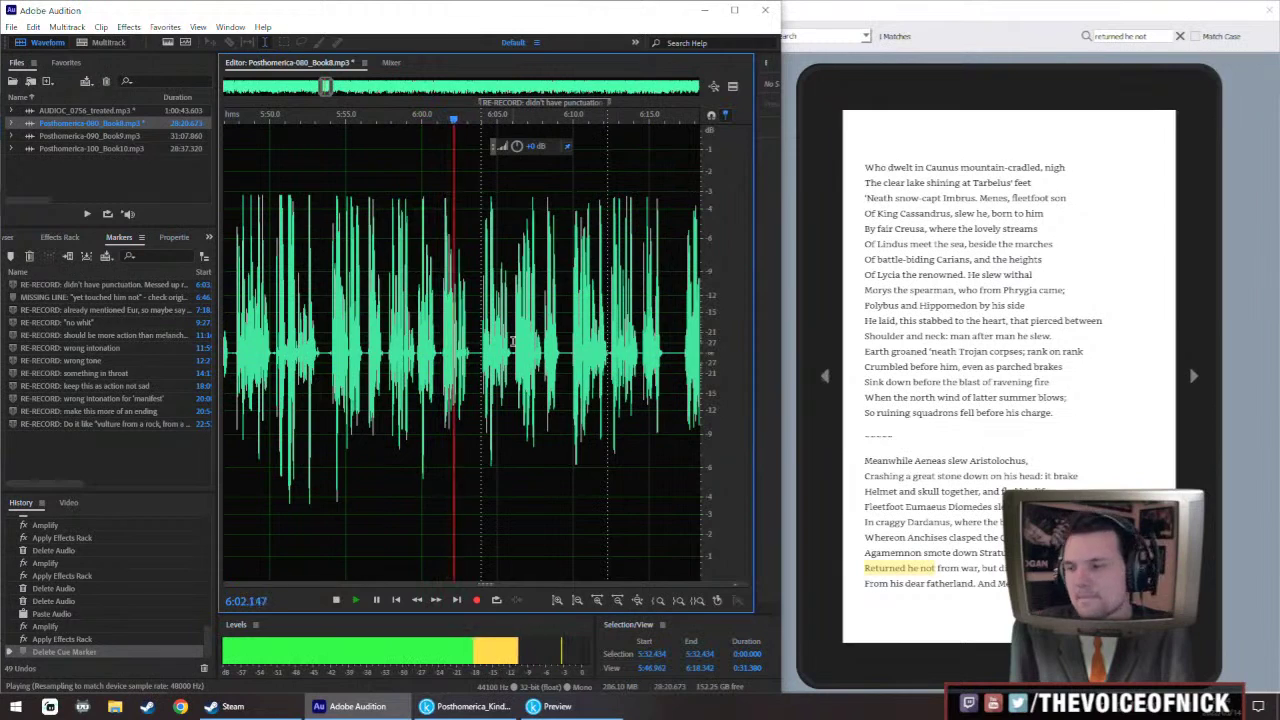
In AUDIOC_0756_treated.mp3, play from 16:58.780 and from 17:35.537 to find the re-recorded passage for the "didn't have punctuation" marker
click(482, 322)
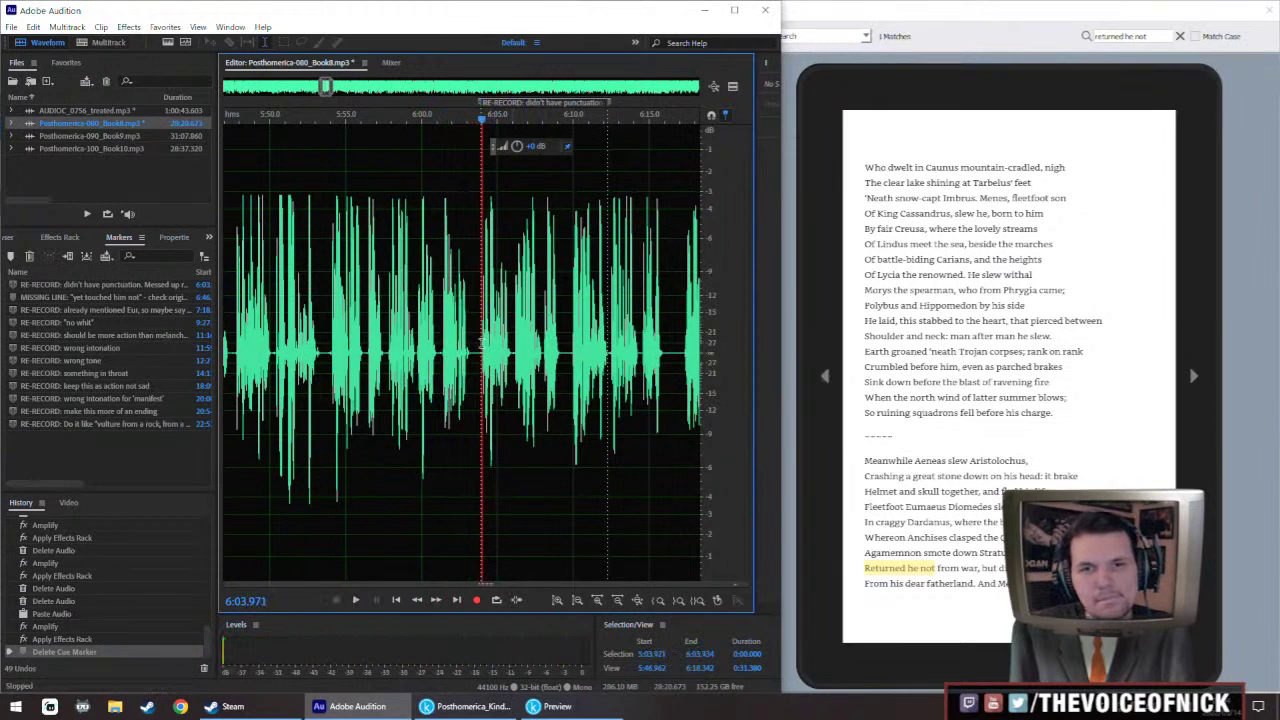
double_click(106, 109)
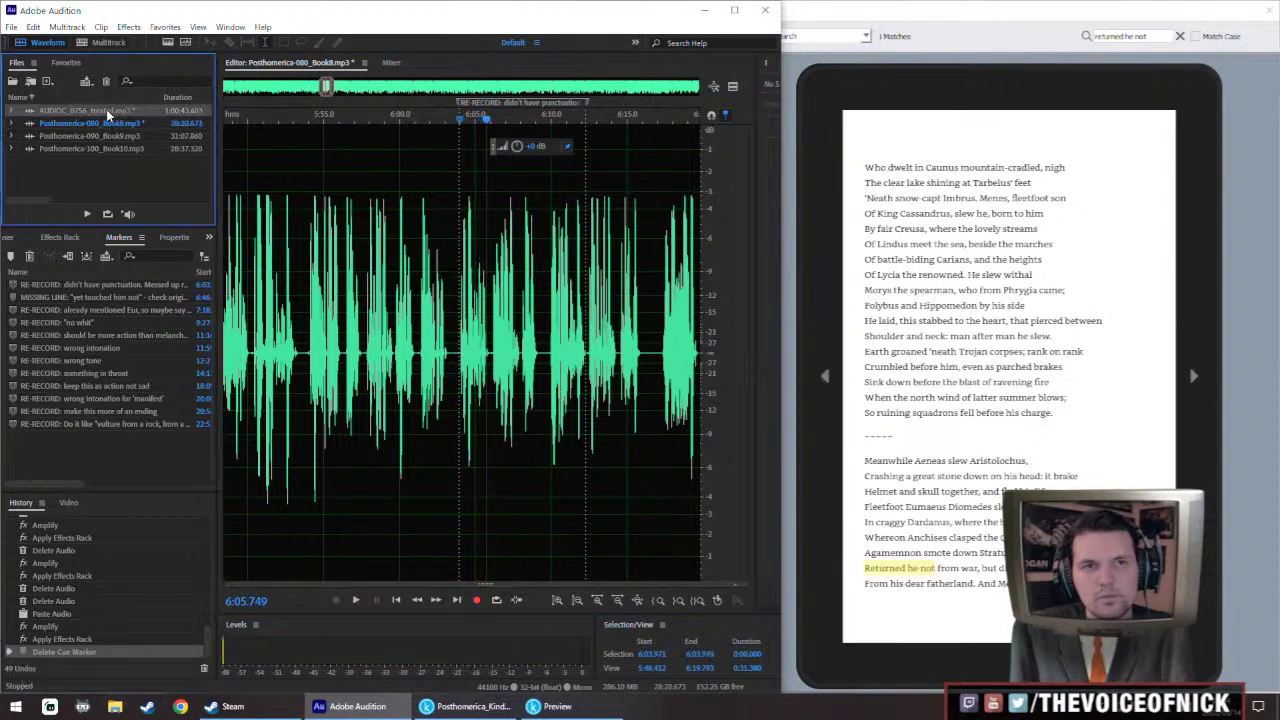
scroll(627, 340, up, 1)
scroll(576, 367, right, 4)
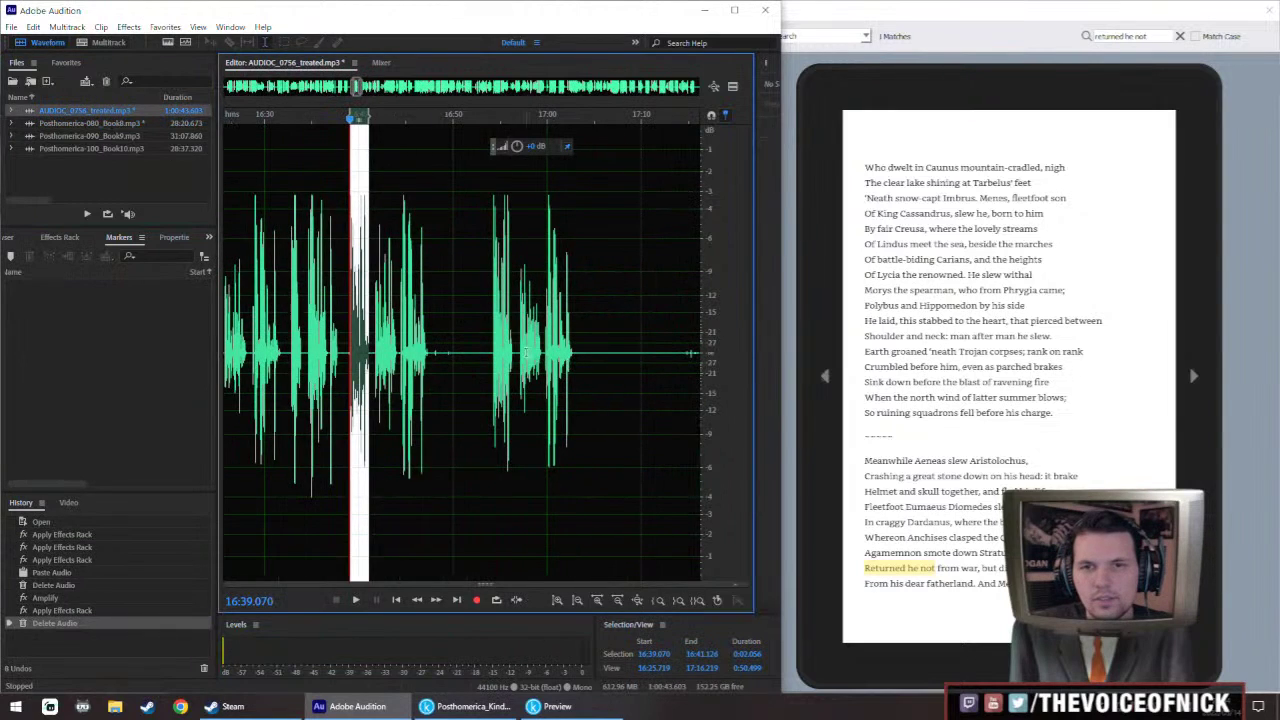
click(581, 367)
key(space)
scroll(600, 368, right, 5)
scroll(615, 368, down, 2)
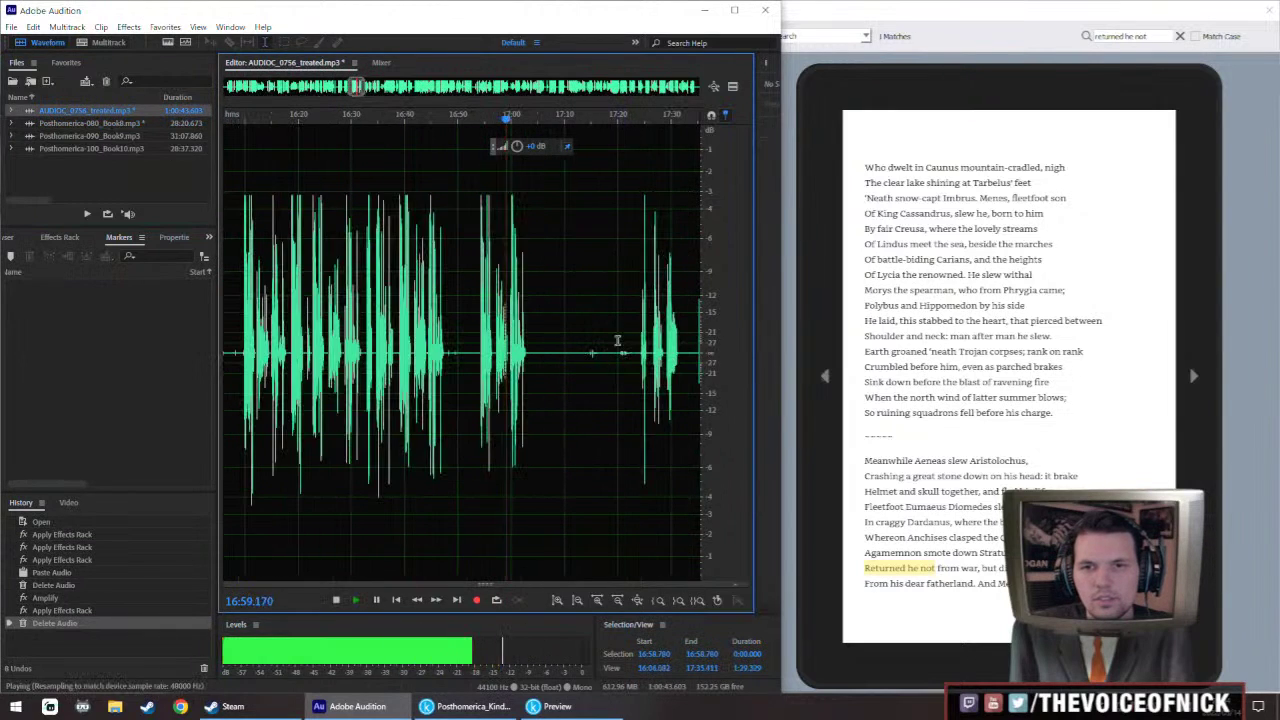
key(space)
click(573, 352)
key(space)
scroll(573, 352, up, 1)
scroll(450, 360, right, 3)
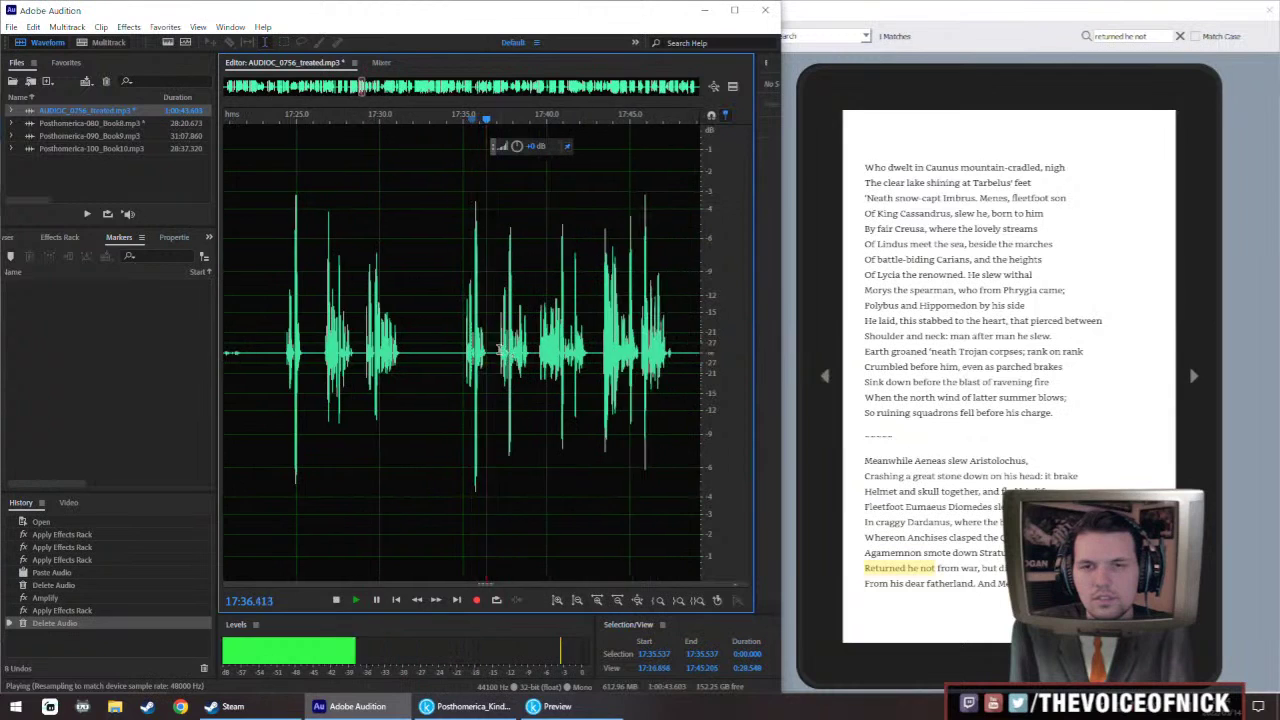
scroll(557, 358, right, 1)
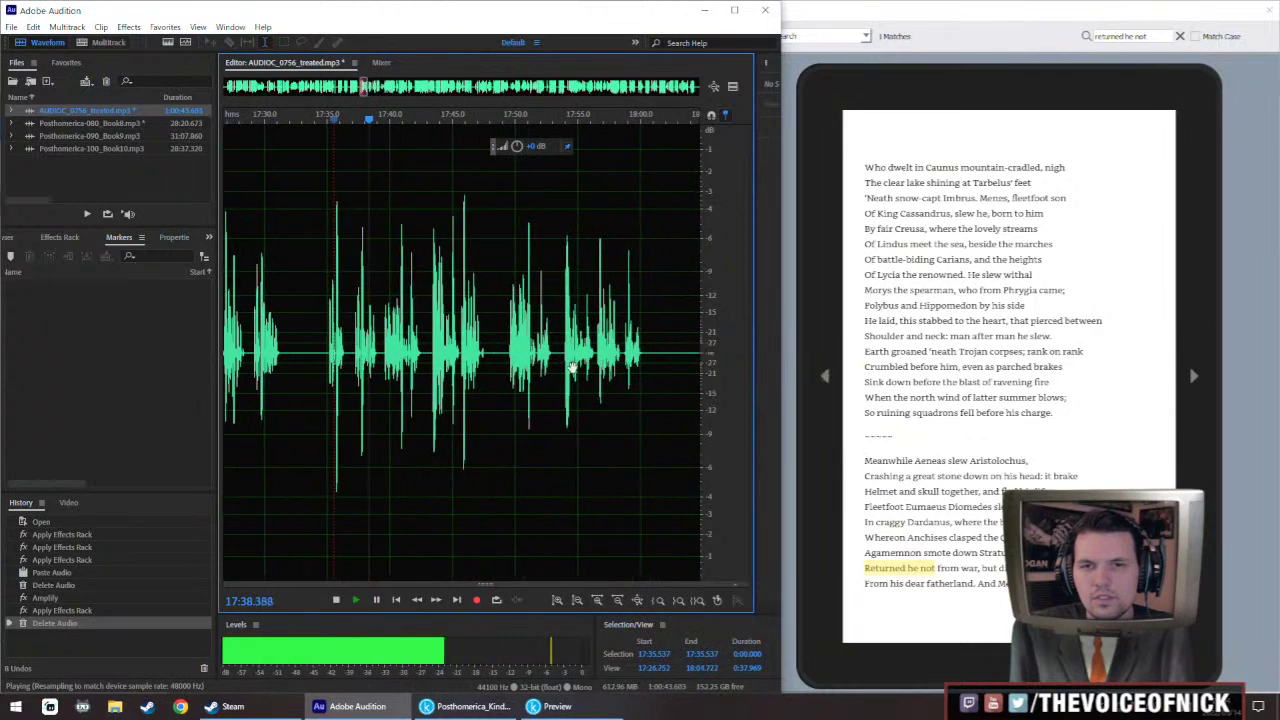
Play from 17:37.228 and copy the re-recorded passage spanning 17:37.234 to 17:45.552
click(564, 358)
click(355, 345)
scroll(353, 345, up, 2)
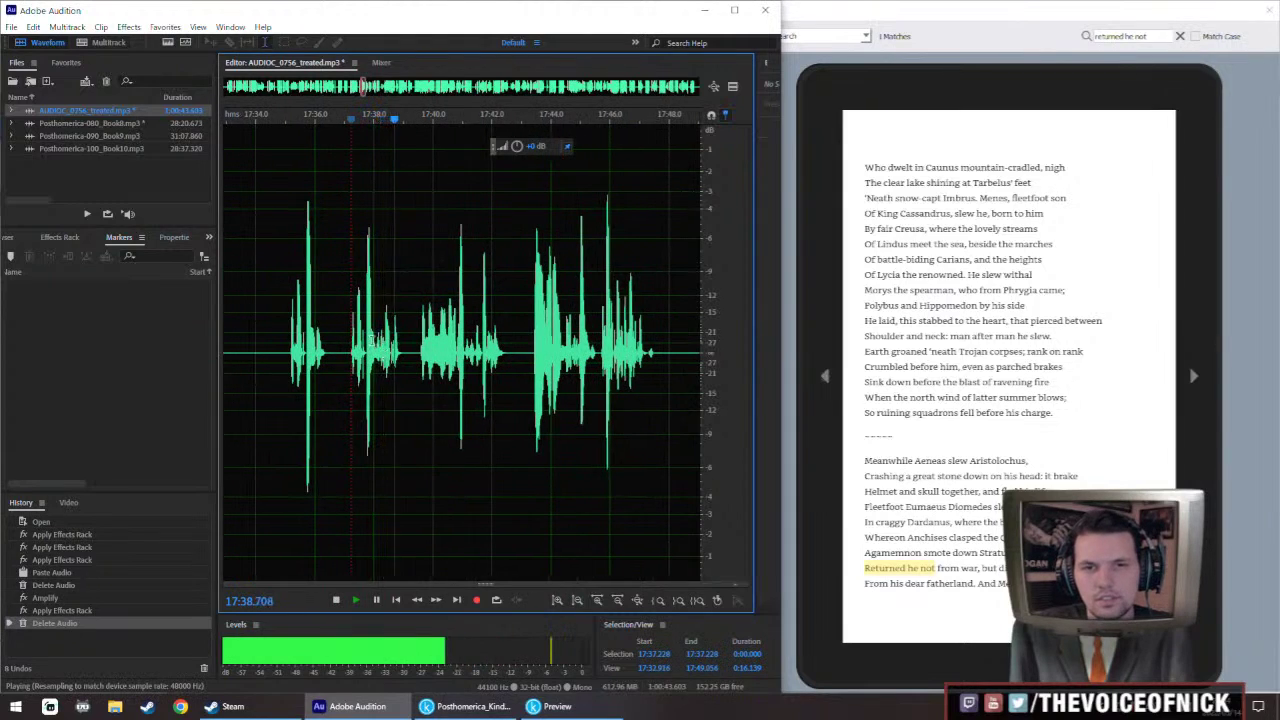
drag(352, 345, 596, 430)
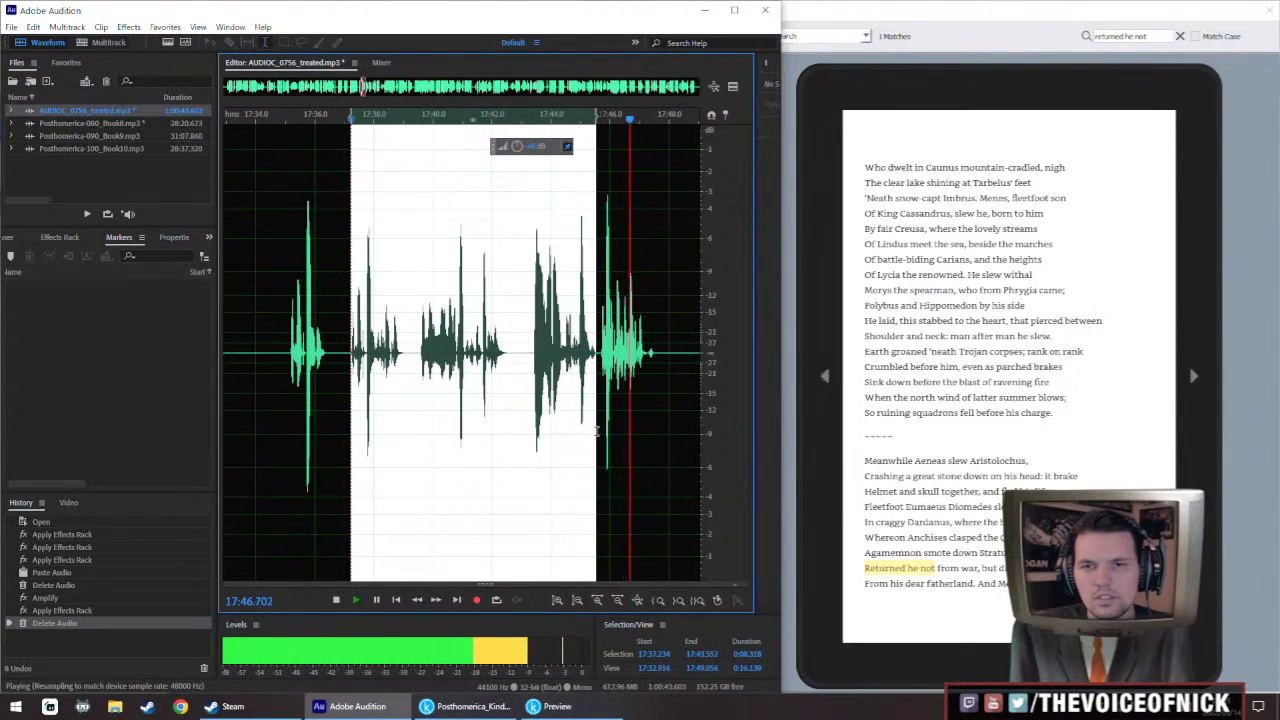
key(space)
In Book 8, play the marked passage and widen the "didn't have punctuation" marker range to span about 6:01 to 6:15
double_click(110, 123)
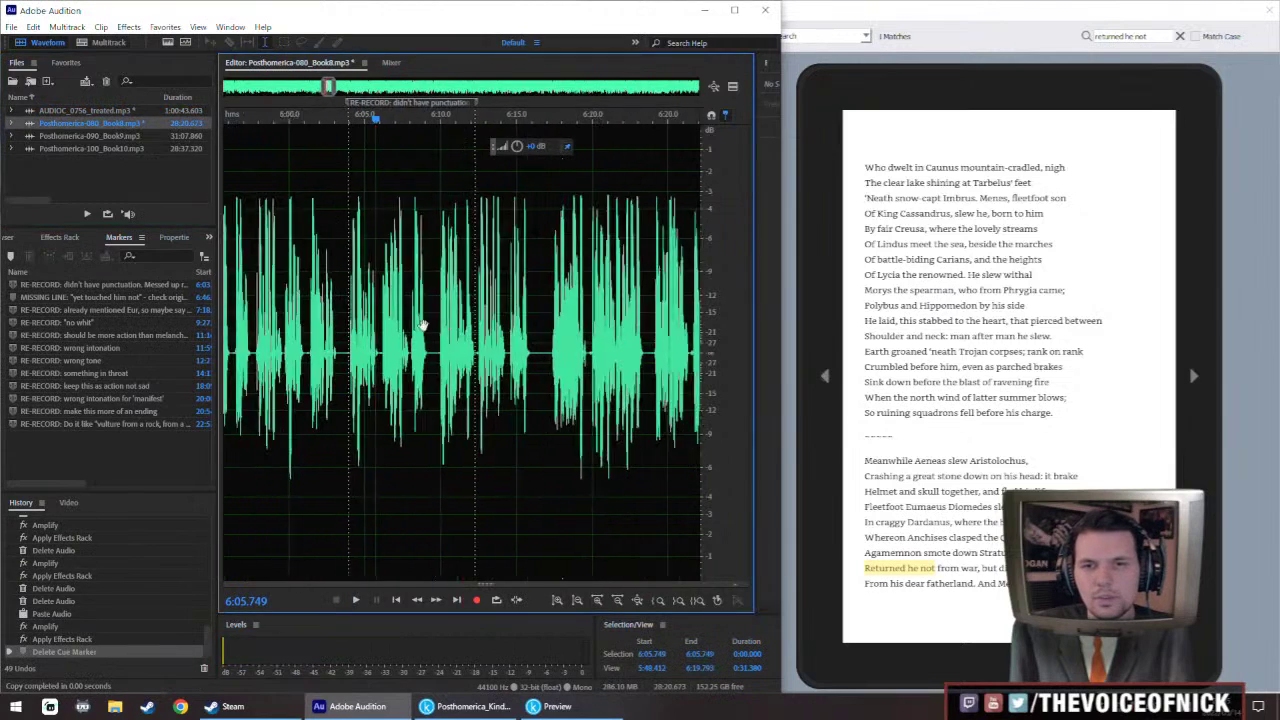
click(353, 333)
key(space)
scroll(355, 333, up, 3)
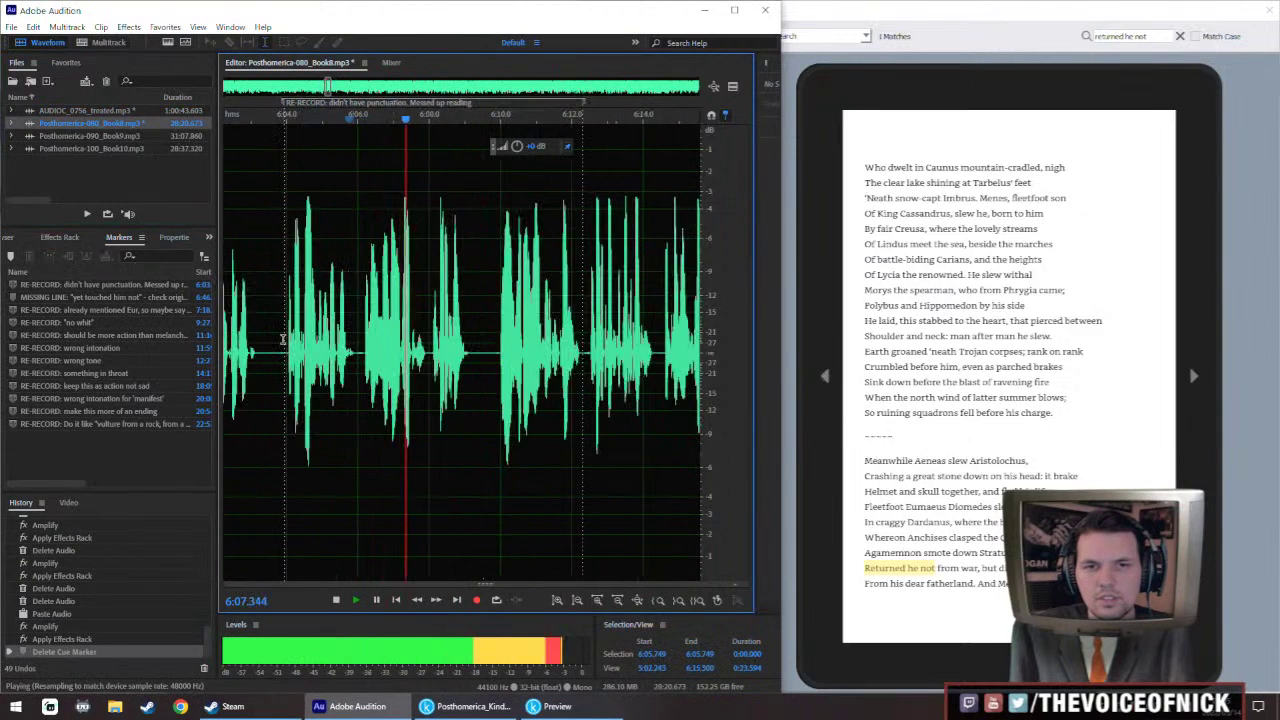
click(290, 358)
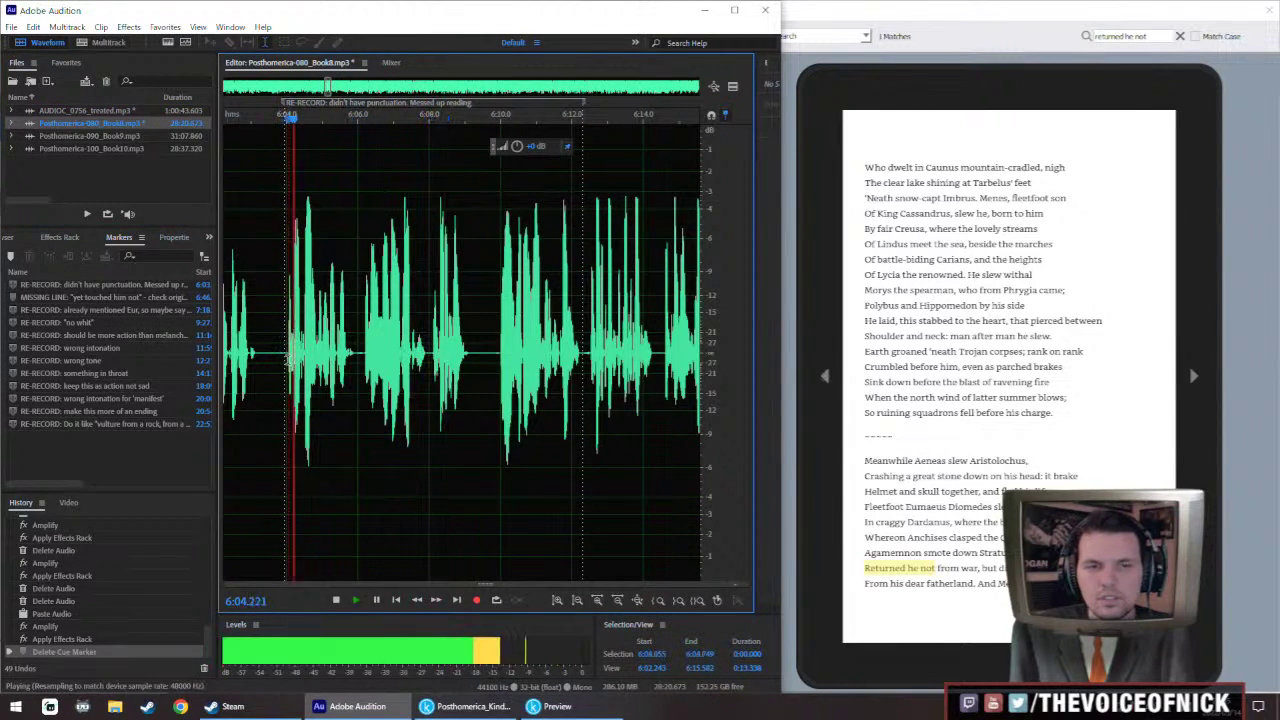
click(501, 358)
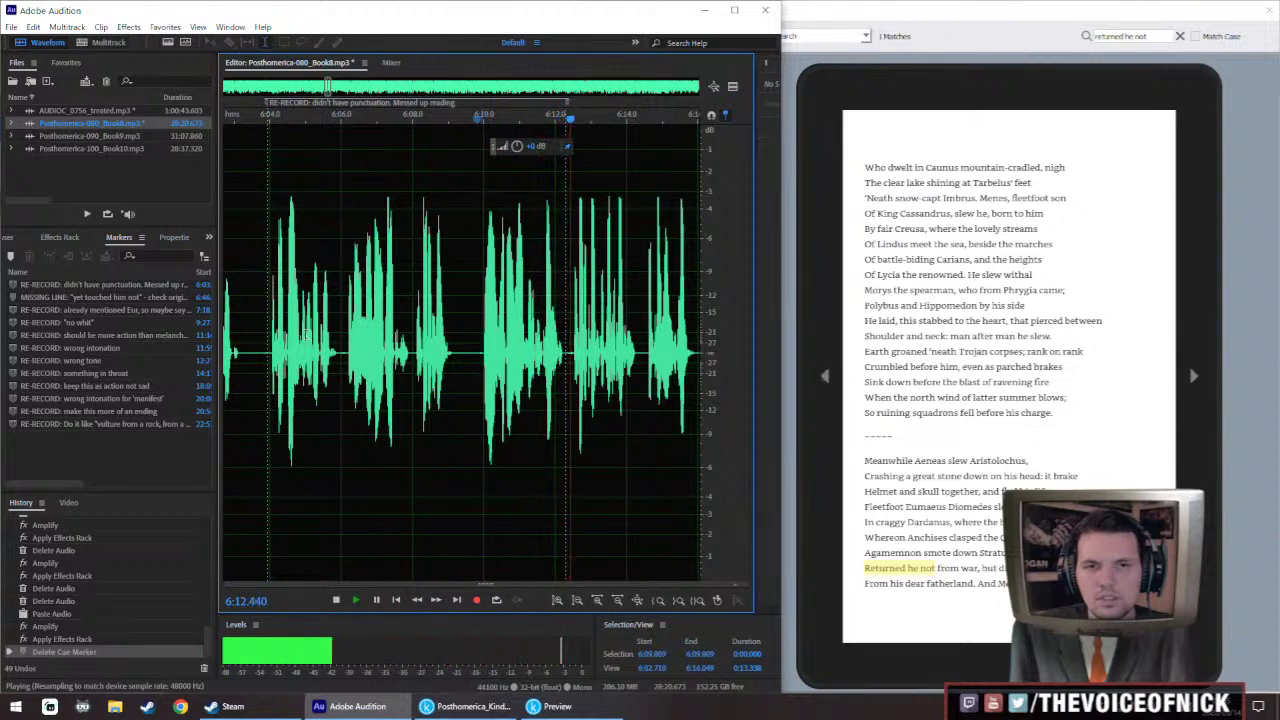
drag(567, 102, 677, 102)
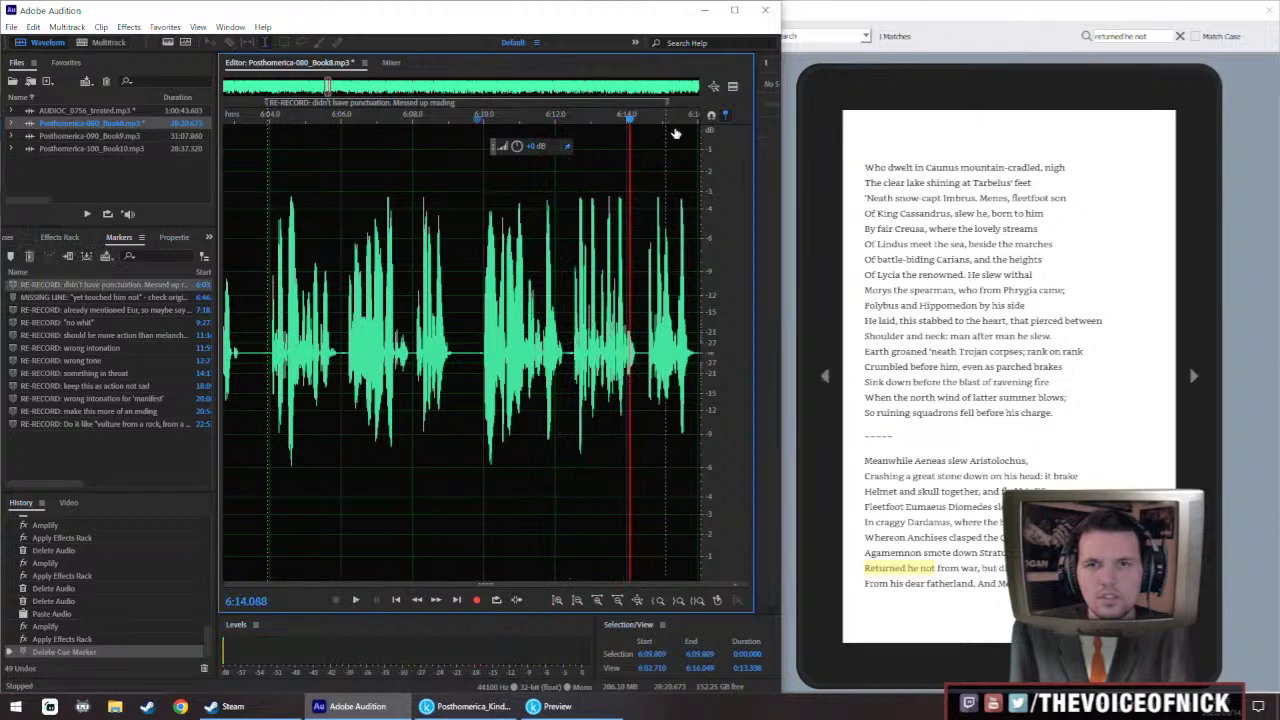
drag(268, 105, 226, 105)
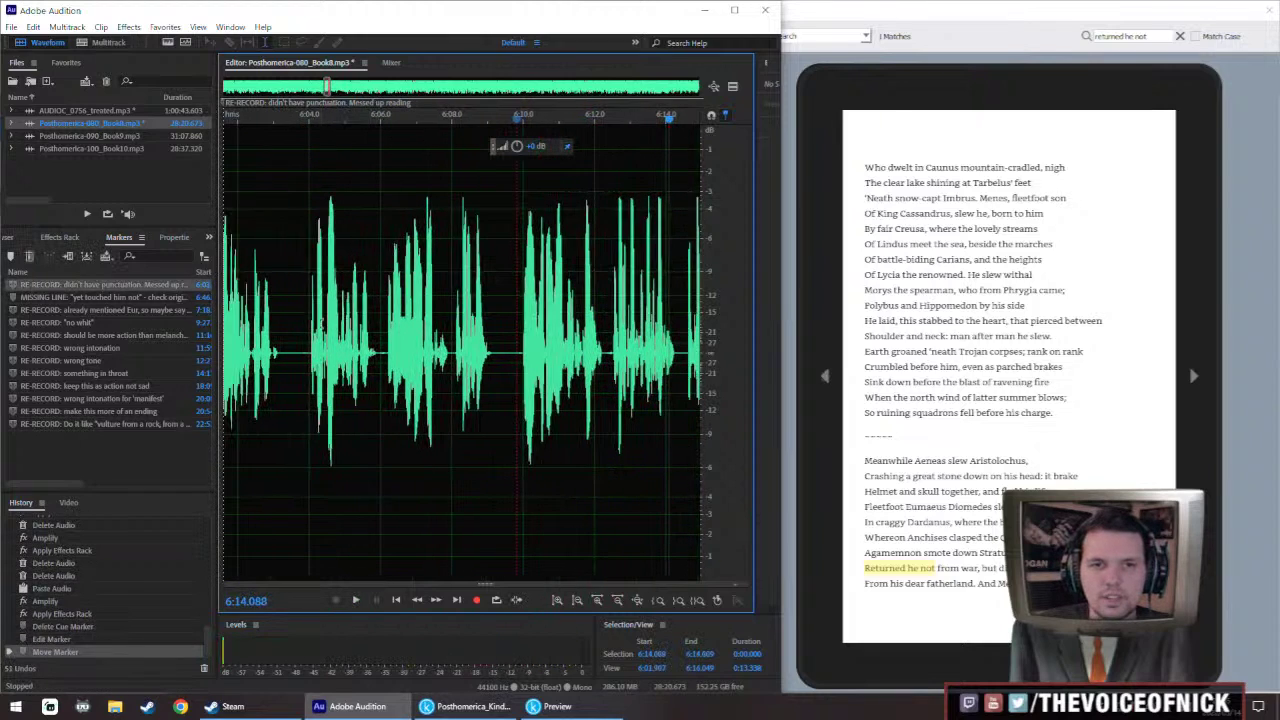
Replace the passage from 6:04.018 to about 6:12.26 with the copied one, amplify it, apply the Effects Rack and play from 6:00.891
drag(310, 356, 604, 417)
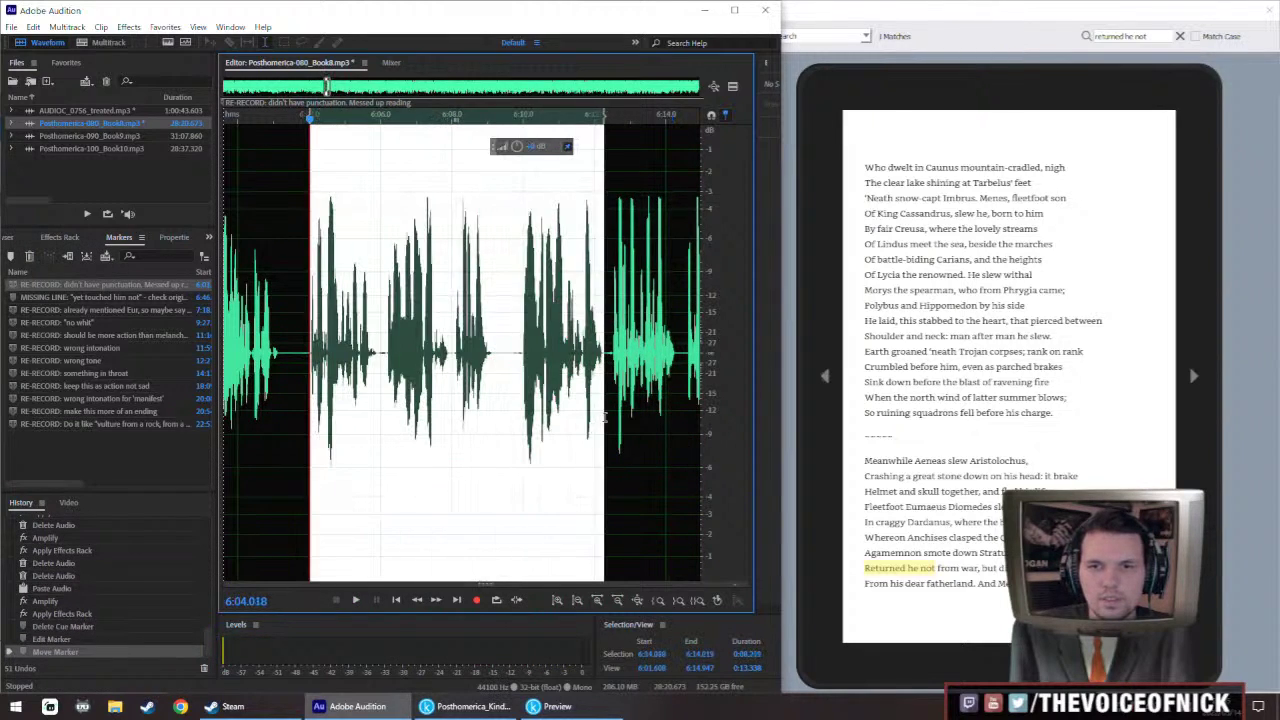
key(ctrl+shift+a)
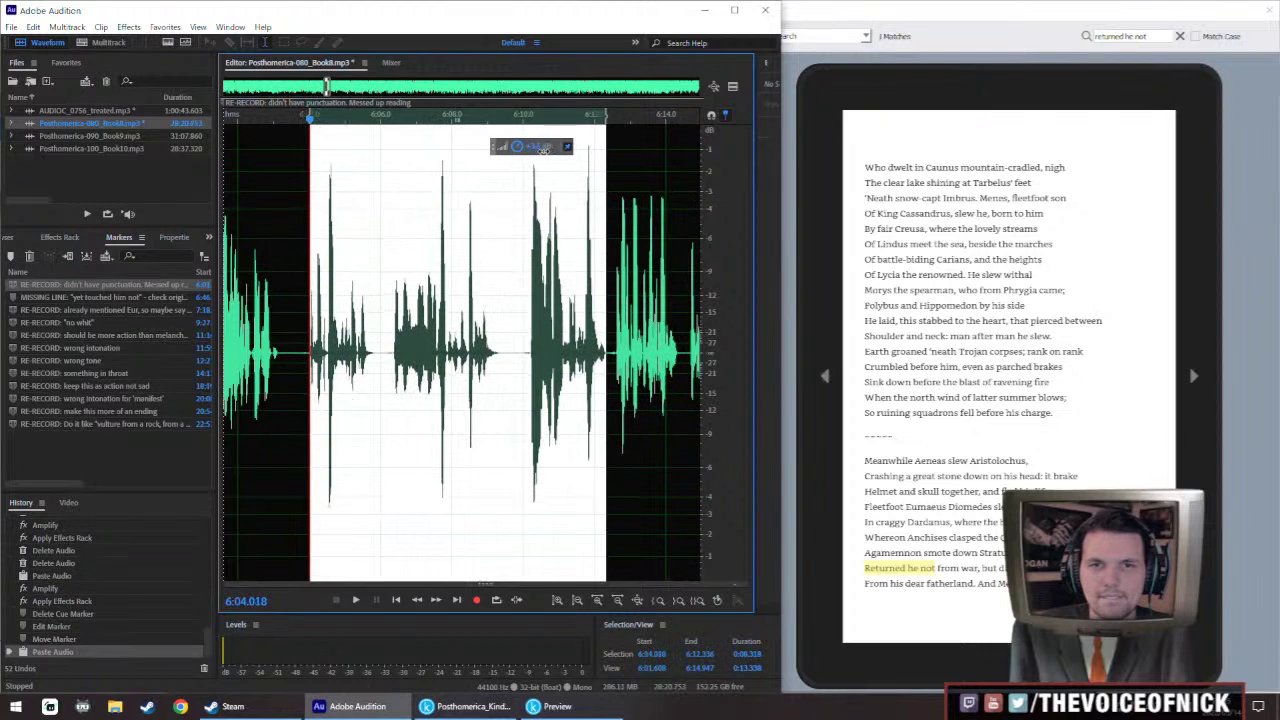
scroll(381, 292, down, 3)
click(324, 268)
key(space)
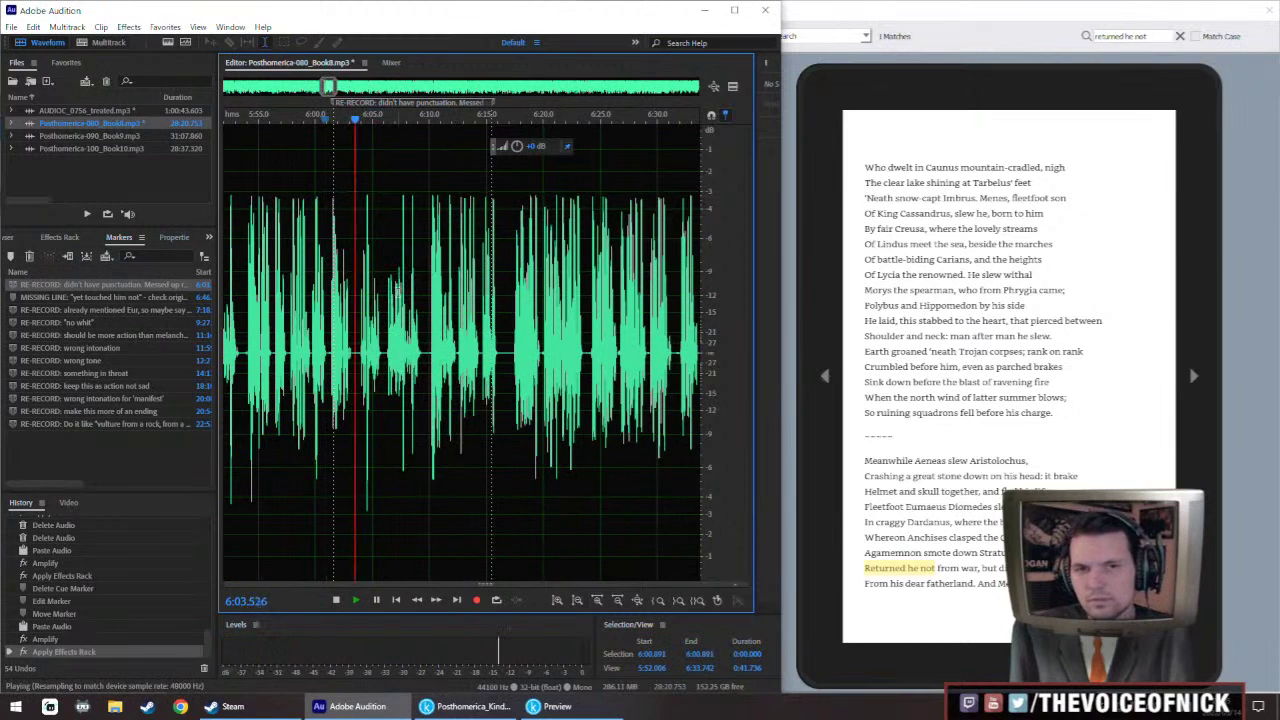
Amplify the quieter part from 6:03.937 to 6:09.527, apply the Effects Rack to it and replay from 6:04.831
scroll(379, 336, up, 3)
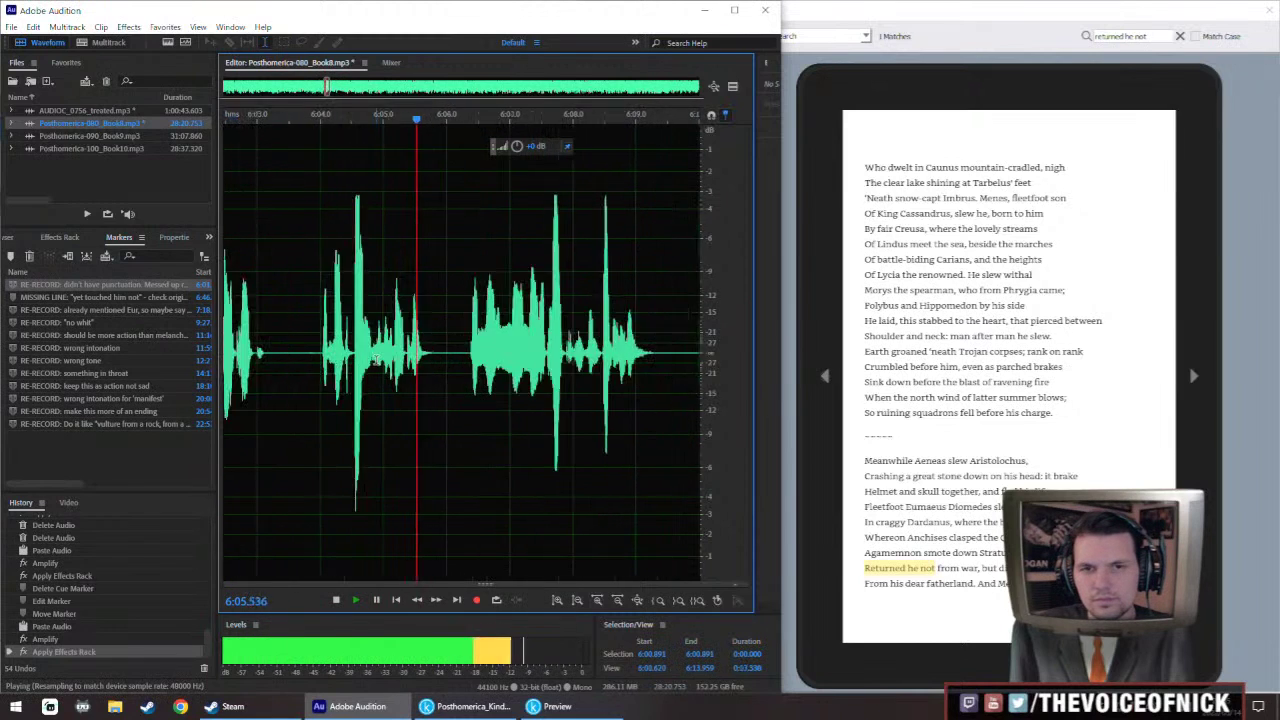
drag(345, 350, 494, 381)
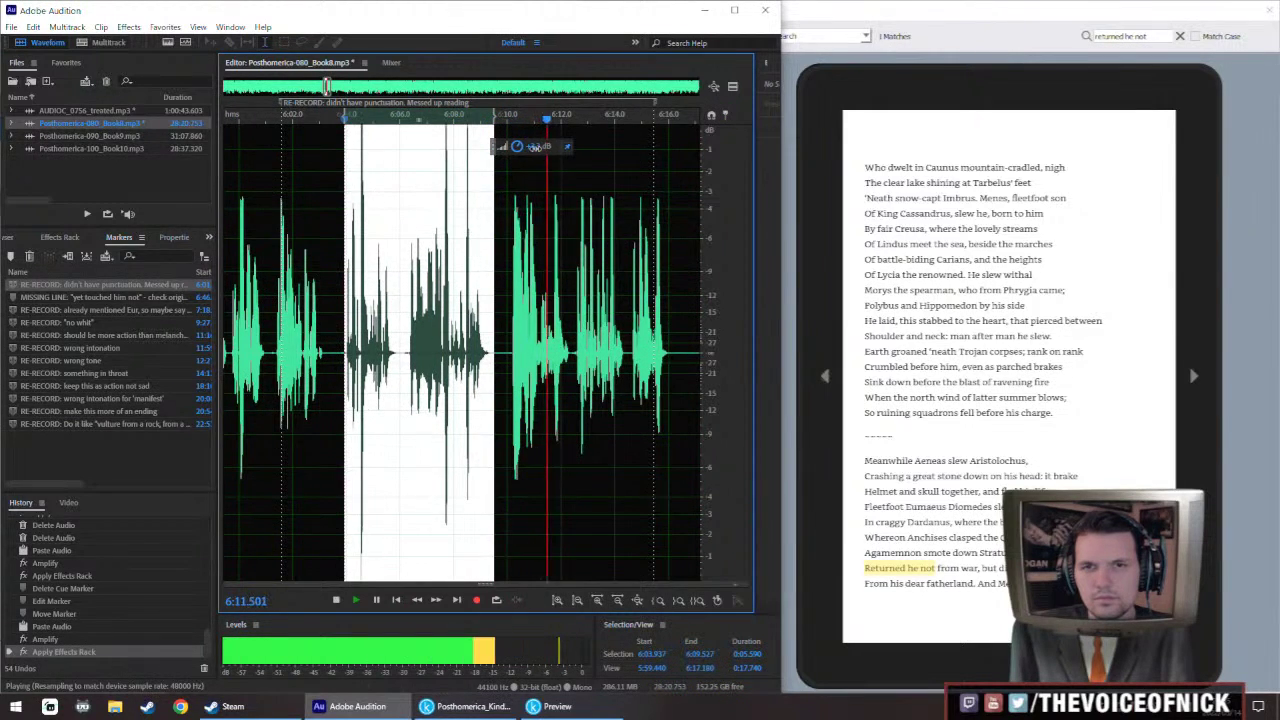
click(366, 289)
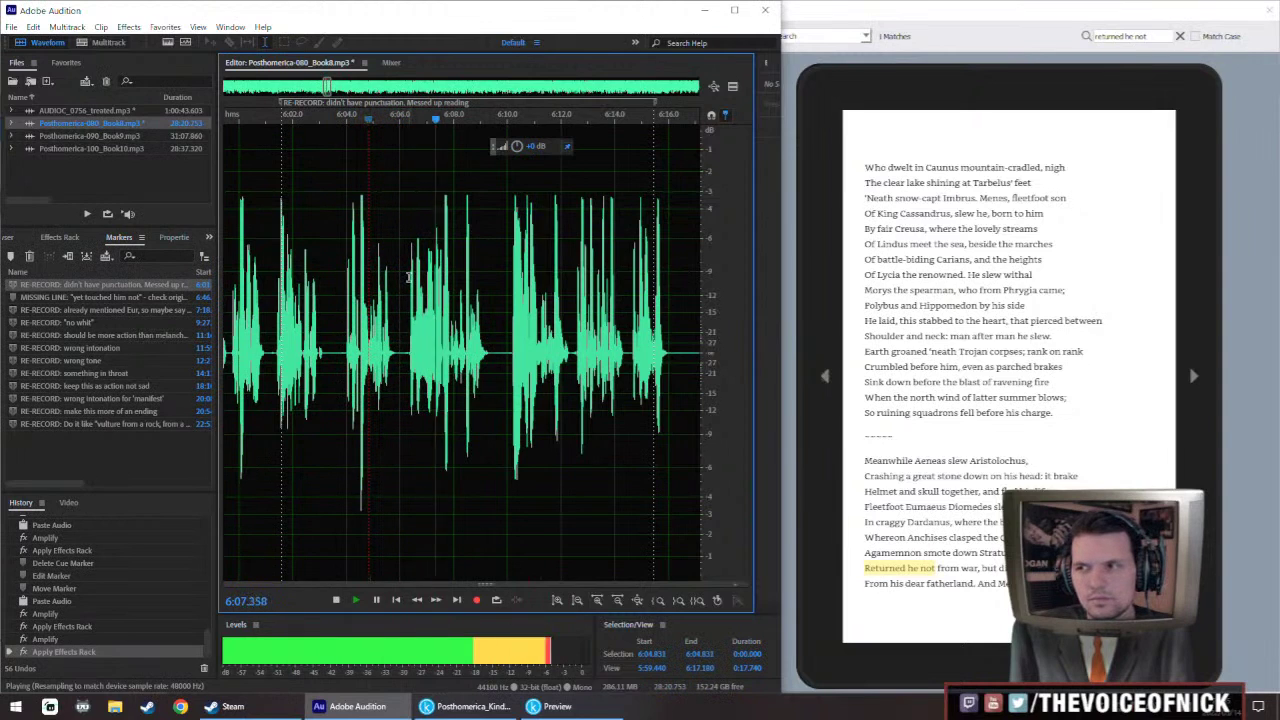
Play Book 8 from 5:59.645 to check how the replaced passage fits its lead-in
drag(488, 300, 453, 335)
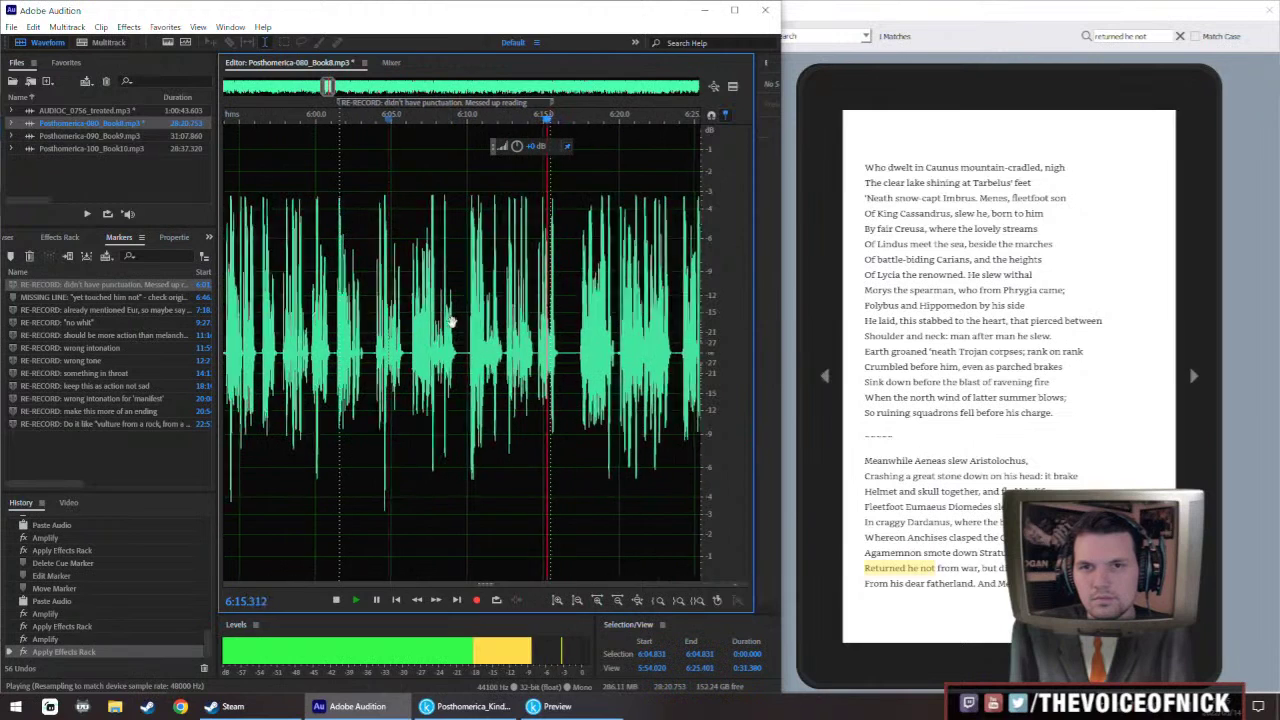
scroll(390, 310, down, 2)
click(325, 290)
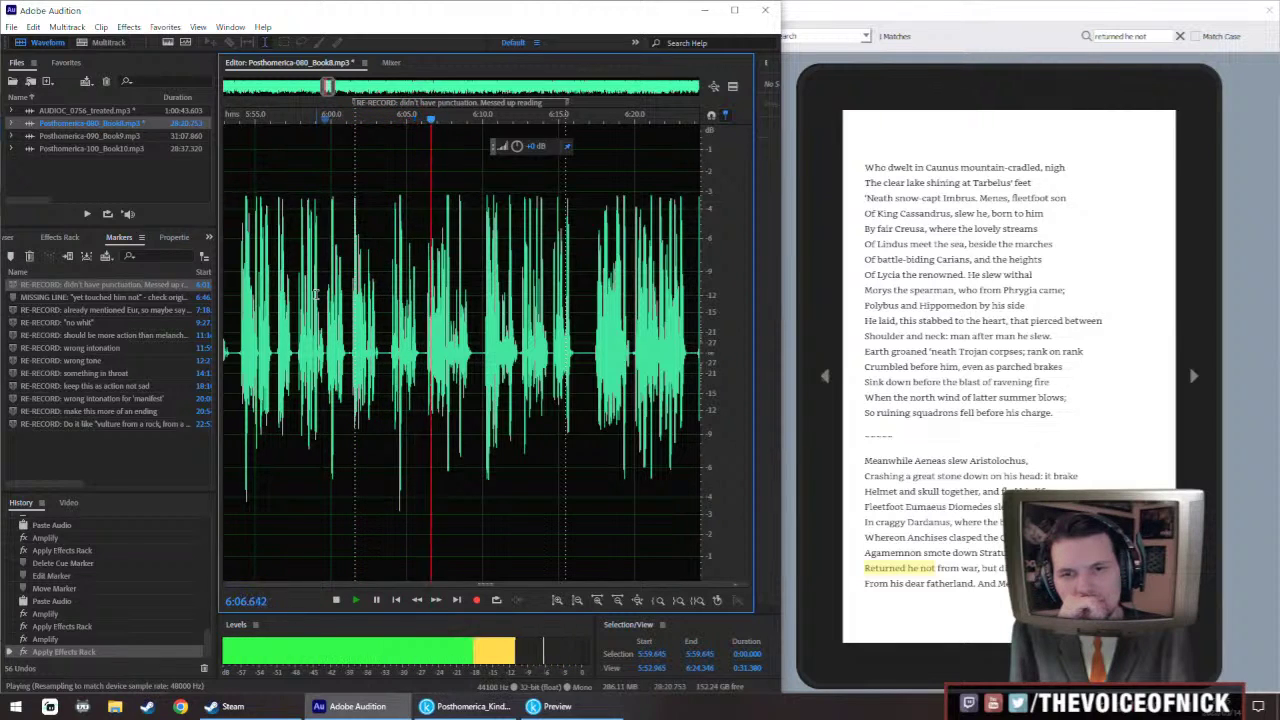
key(space)
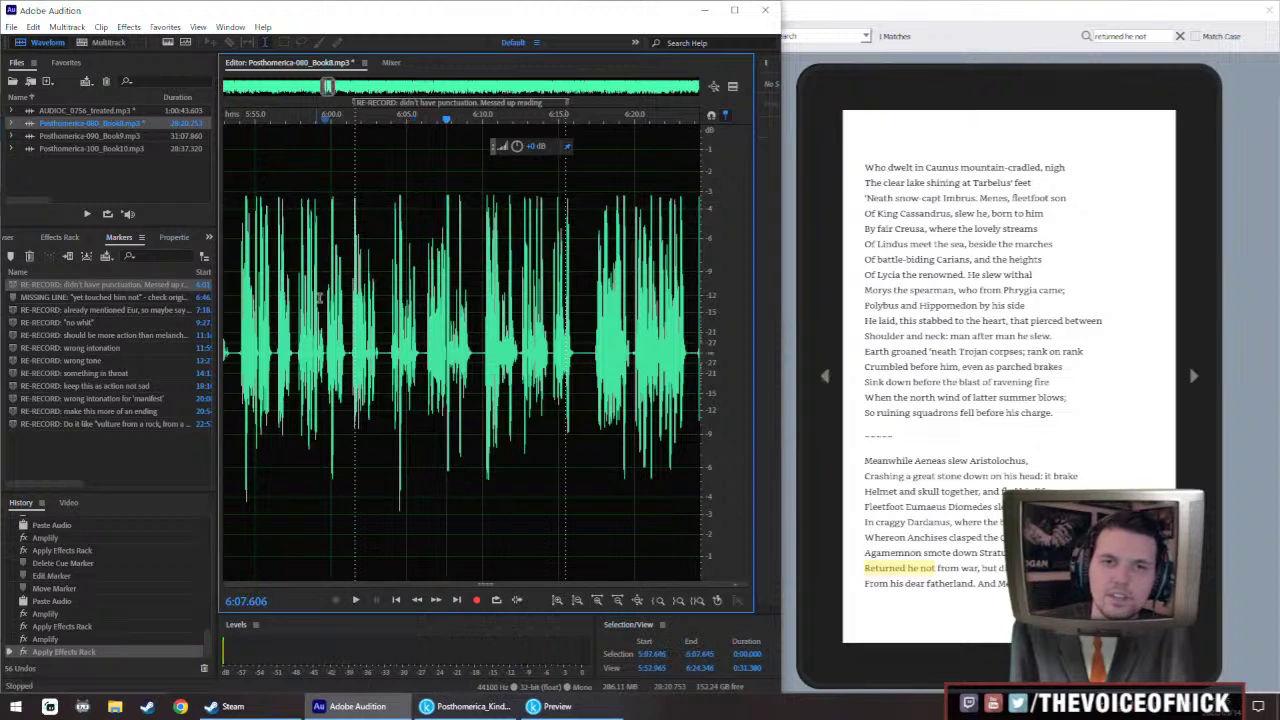
Play the section from 5:43.071 through the replaced passage, turning the book text to its following page
scroll(315, 294, down, 4)
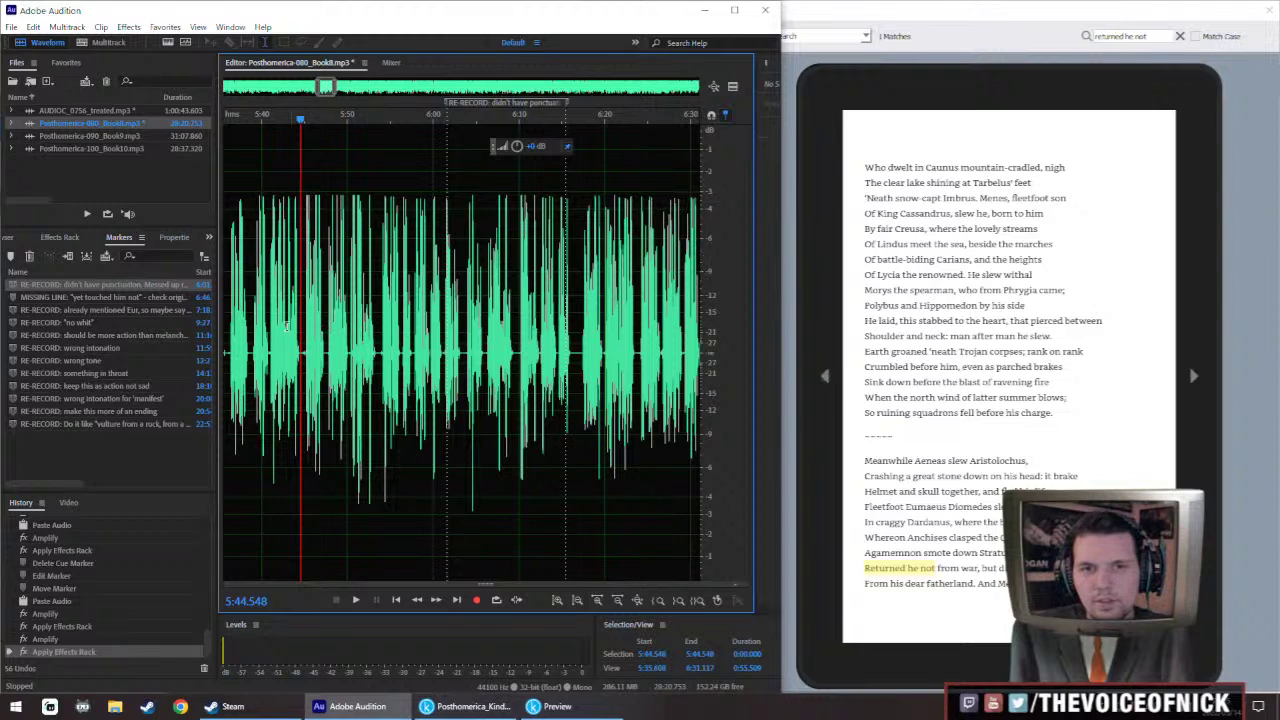
key(space)
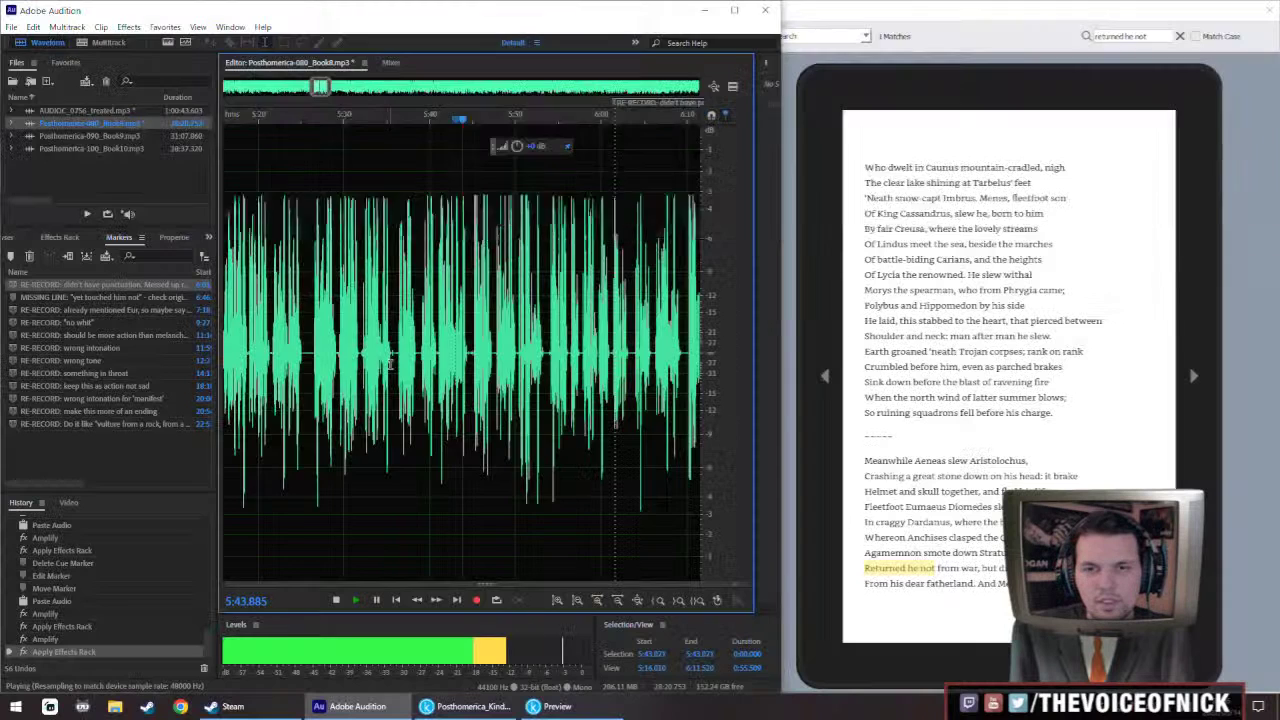
scroll(390, 365, up, 1)
scroll(390, 365, up, 1)
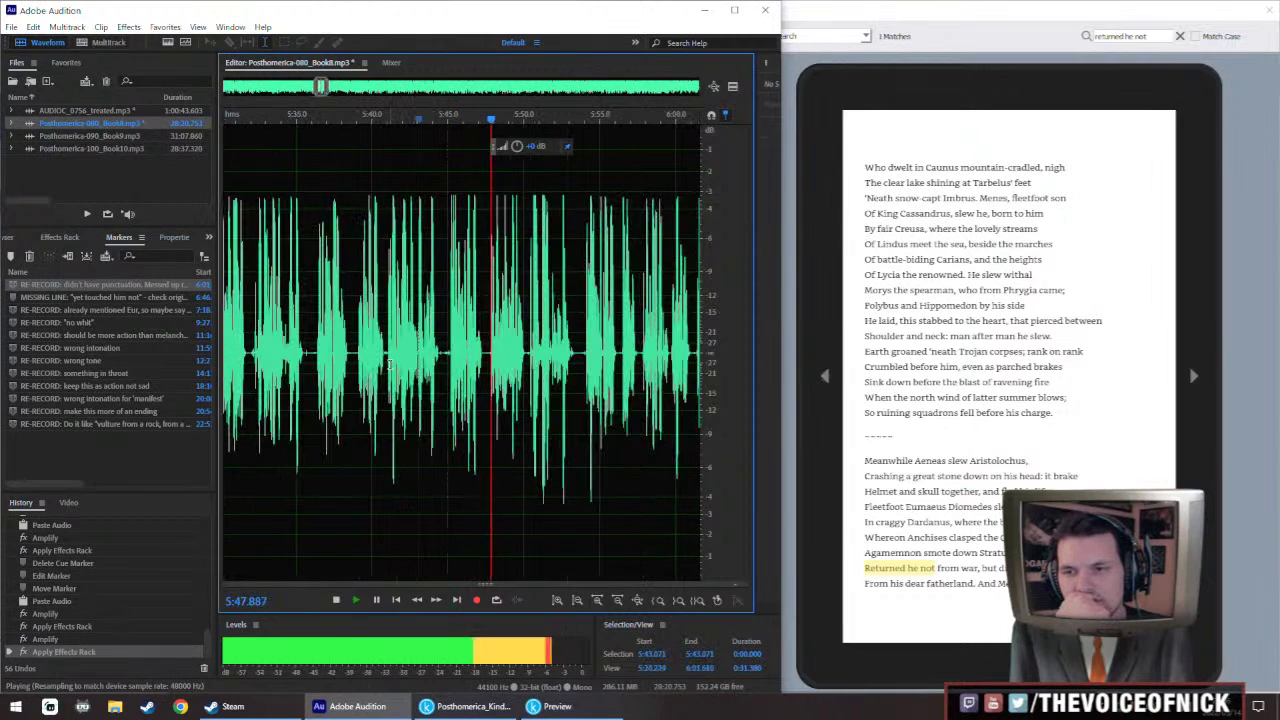
key(backslash)
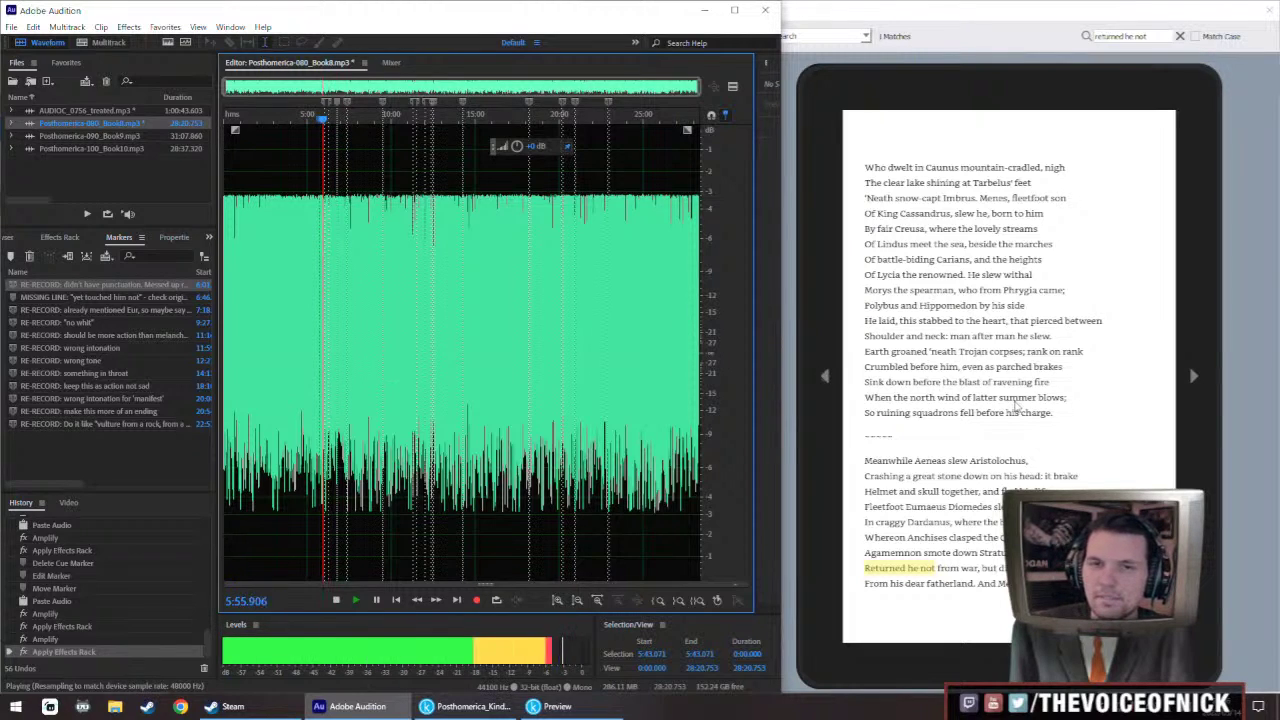
click(1012, 405)
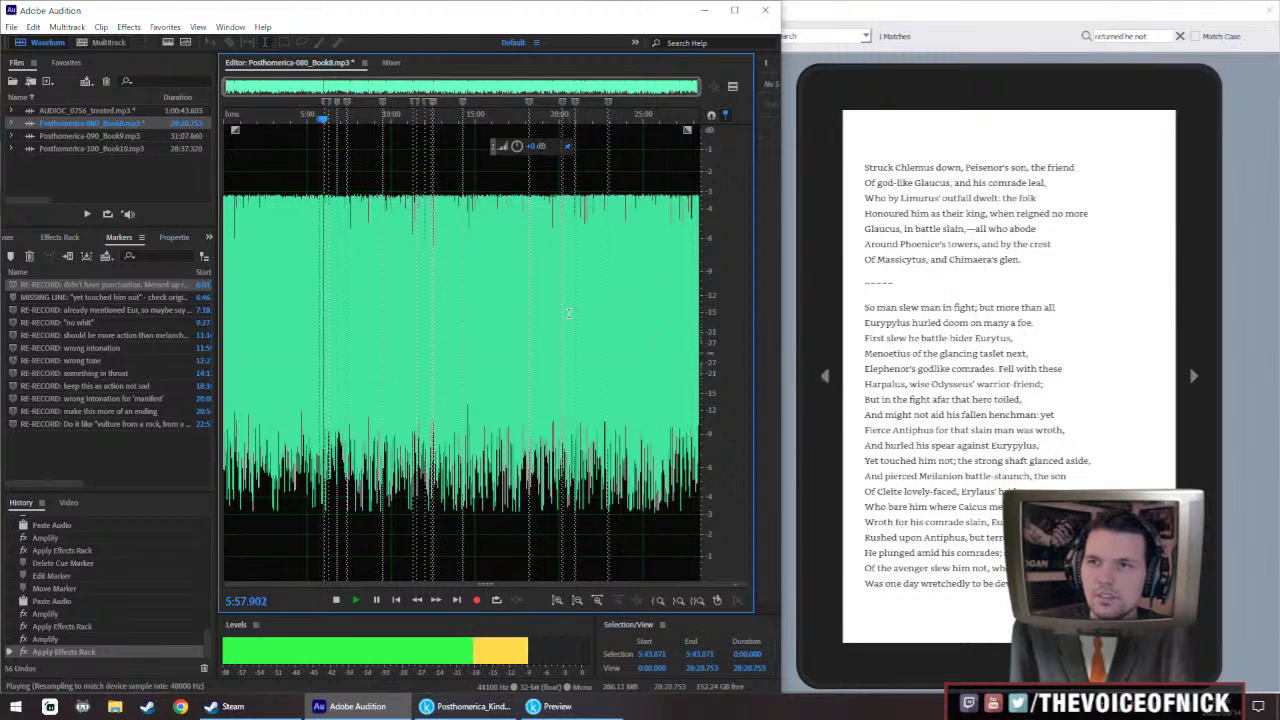
scroll(610, 314, up, 10)
scroll(530, 303, right, 3)
scroll(605, 296, down, 10)
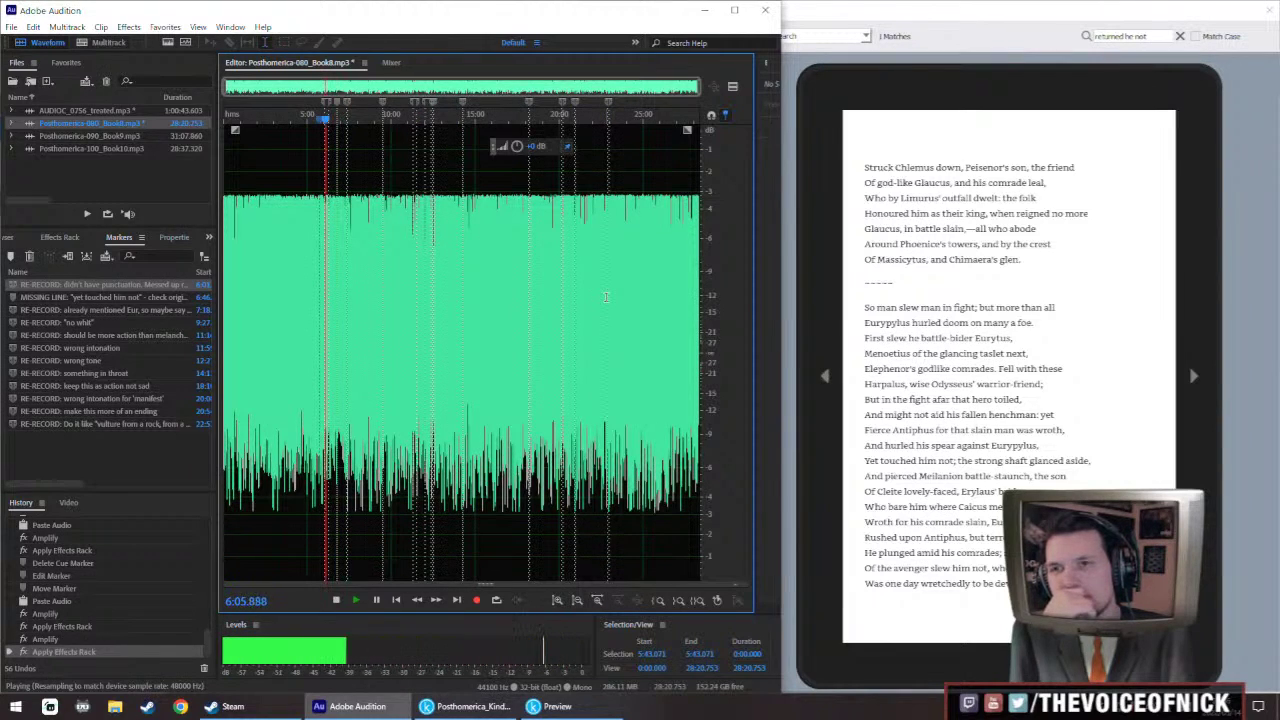
scroll(605, 296, up, 5)
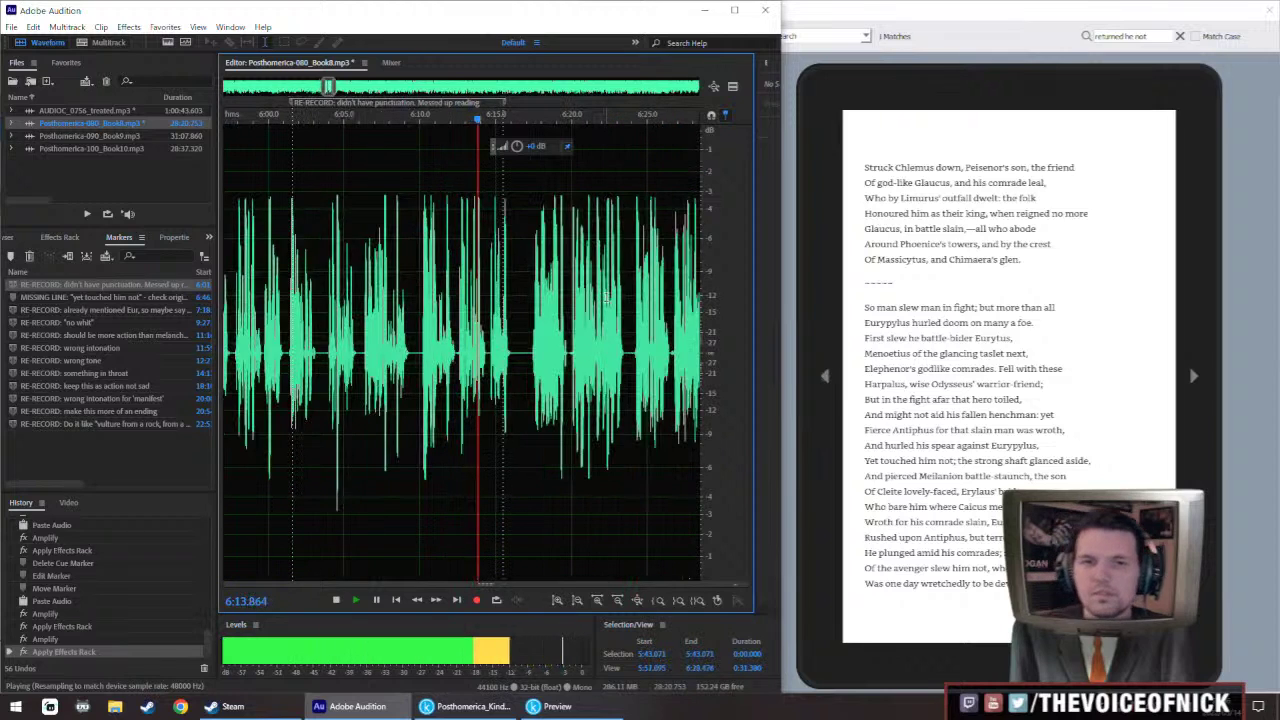
Shorten two pauses between phrases of the replaced passage by deleting short slivers of silence at about 6:06 and 6:09
key(space)
scroll(355, 357, up, 3)
drag(361, 376, 368, 377)
key(Delete)
drag(571, 369, 579, 370)
key(Delete)
scroll(422, 348, down, 4)
Play from 6:04.511 and from 5:49.305 up to the end of the marker range to check the shortened pauses
click(374, 322)
key(space)
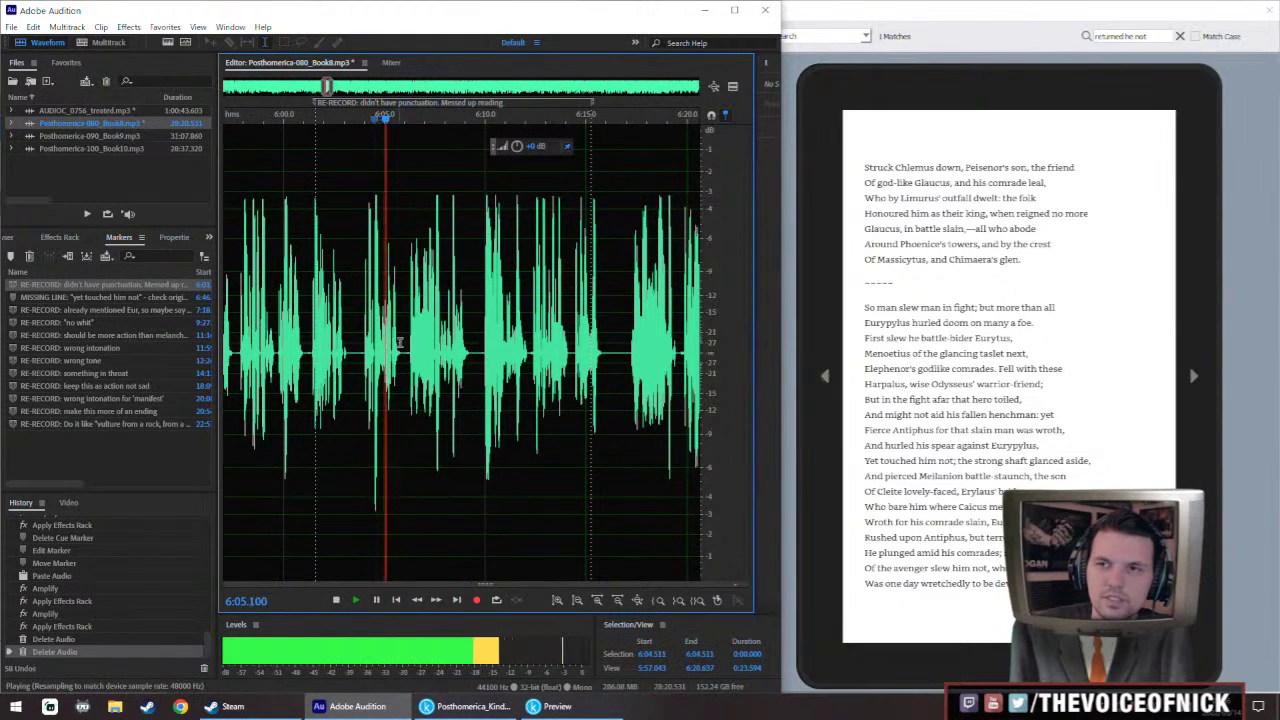
scroll(482, 350, left, 2)
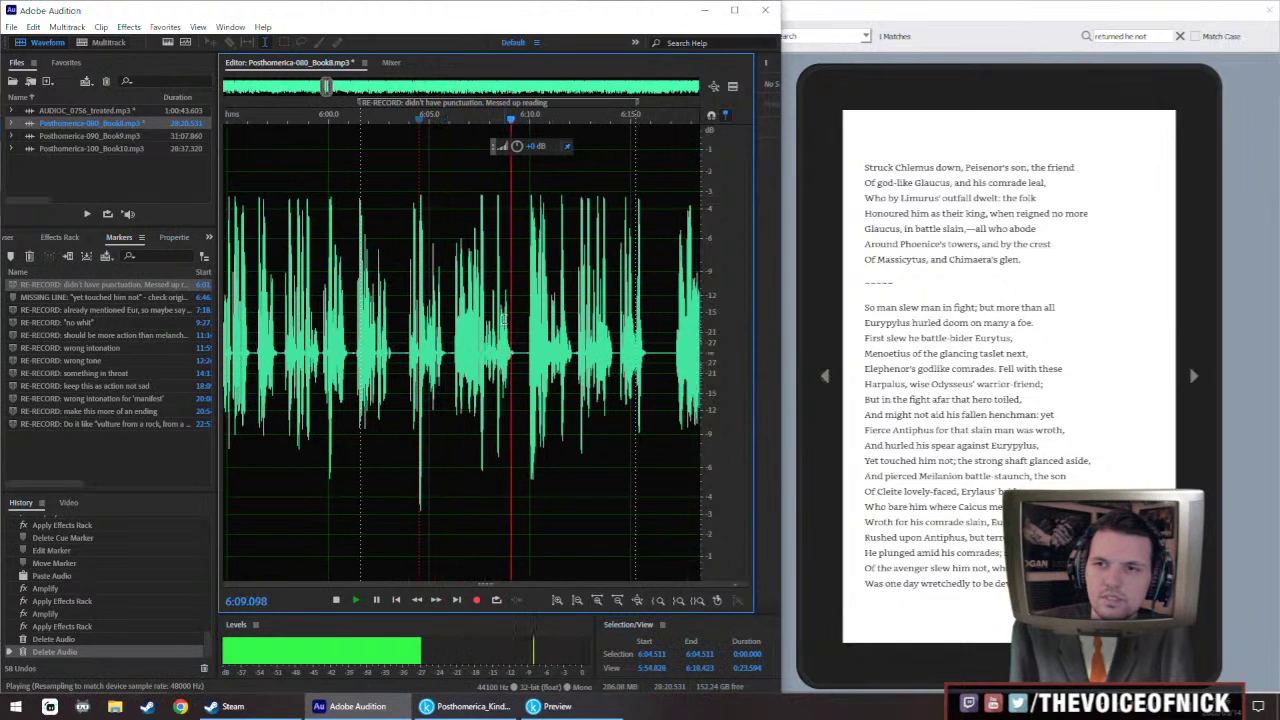
scroll(504, 319, left, 2)
click(326, 297)
scroll(326, 297, down, 10)
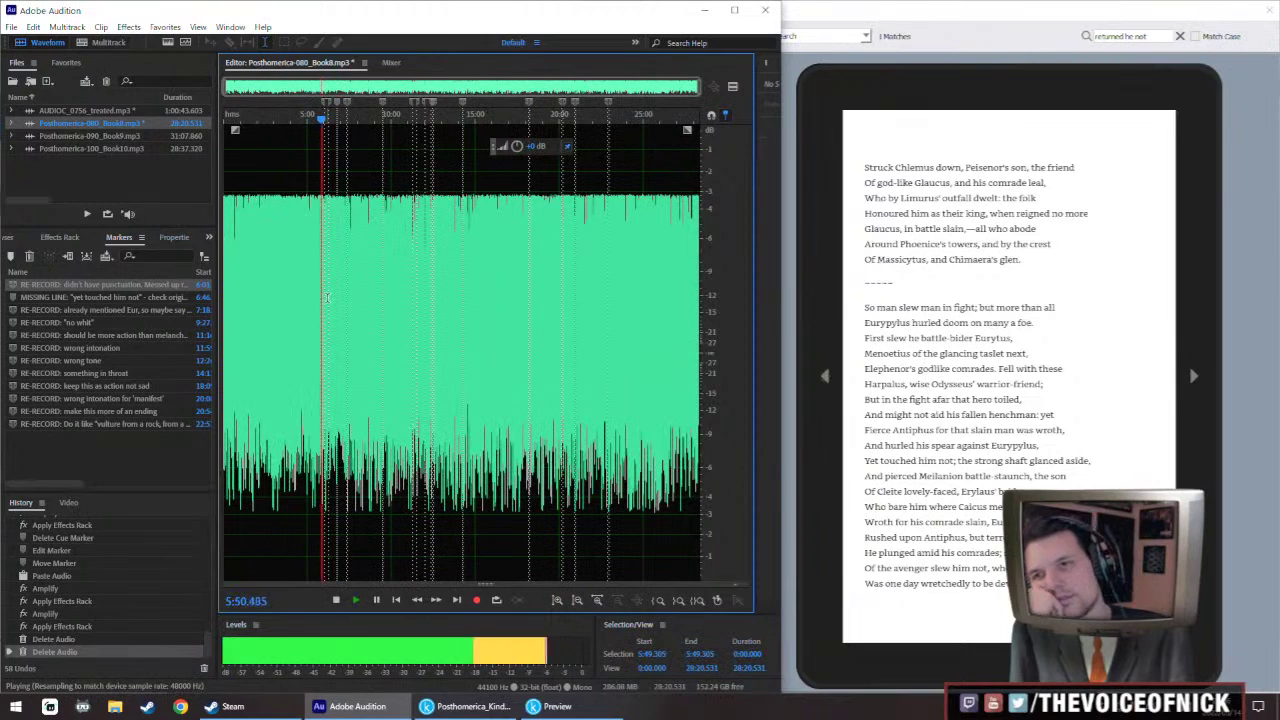
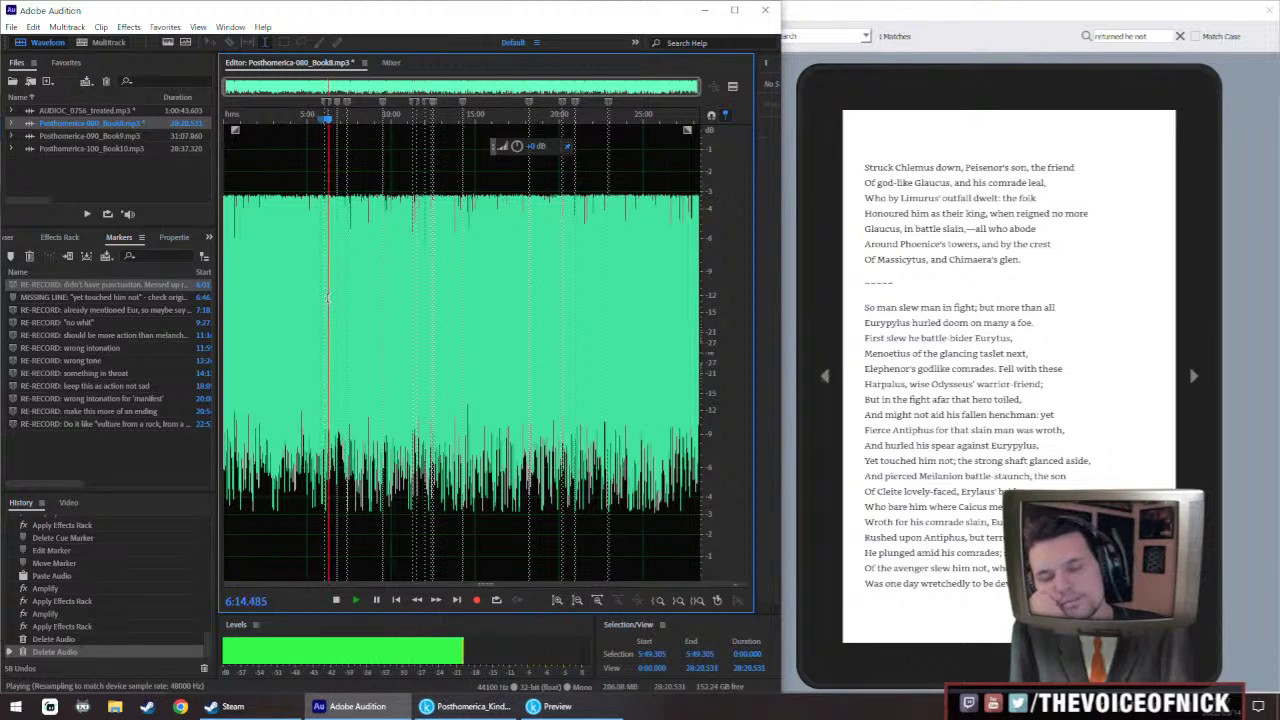
key(space)
scroll(330, 297, up, 5)
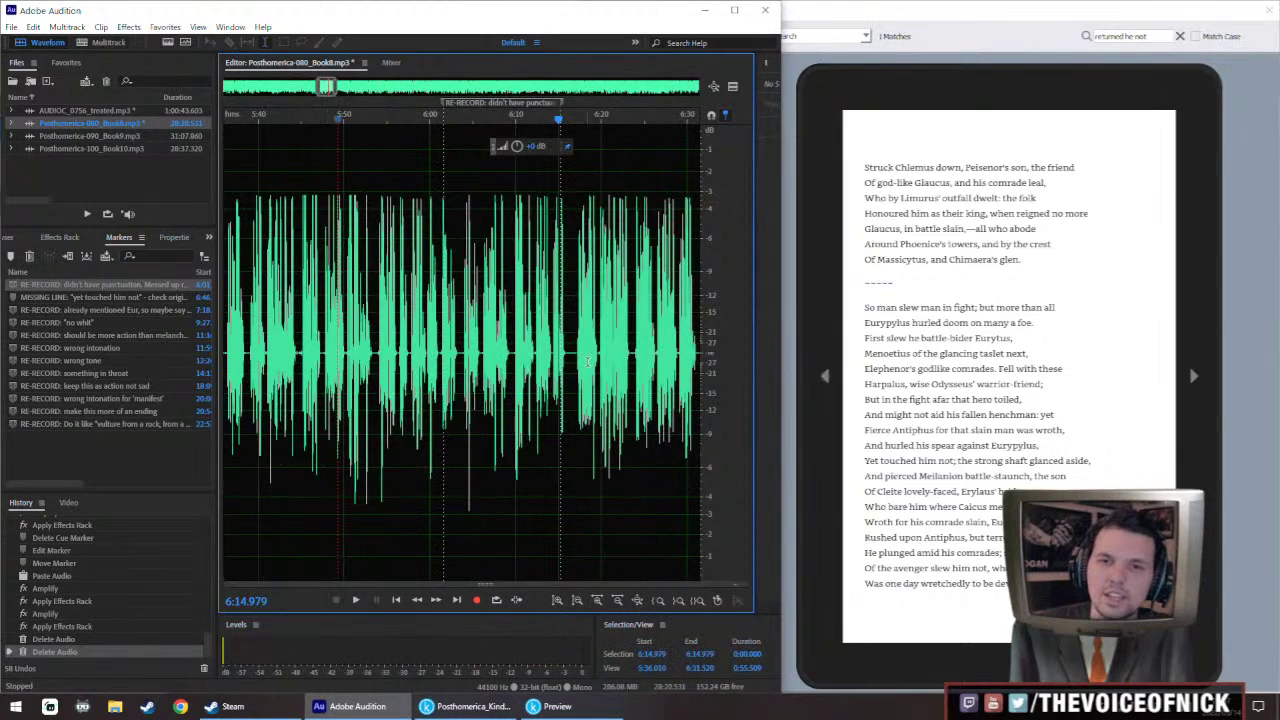
Open the AUDIOC_0756_treated recording and play the take around 17:54 to look for another reading of the Book 8 phrase
scroll(588, 362, up, 2)
double_click(119, 110)
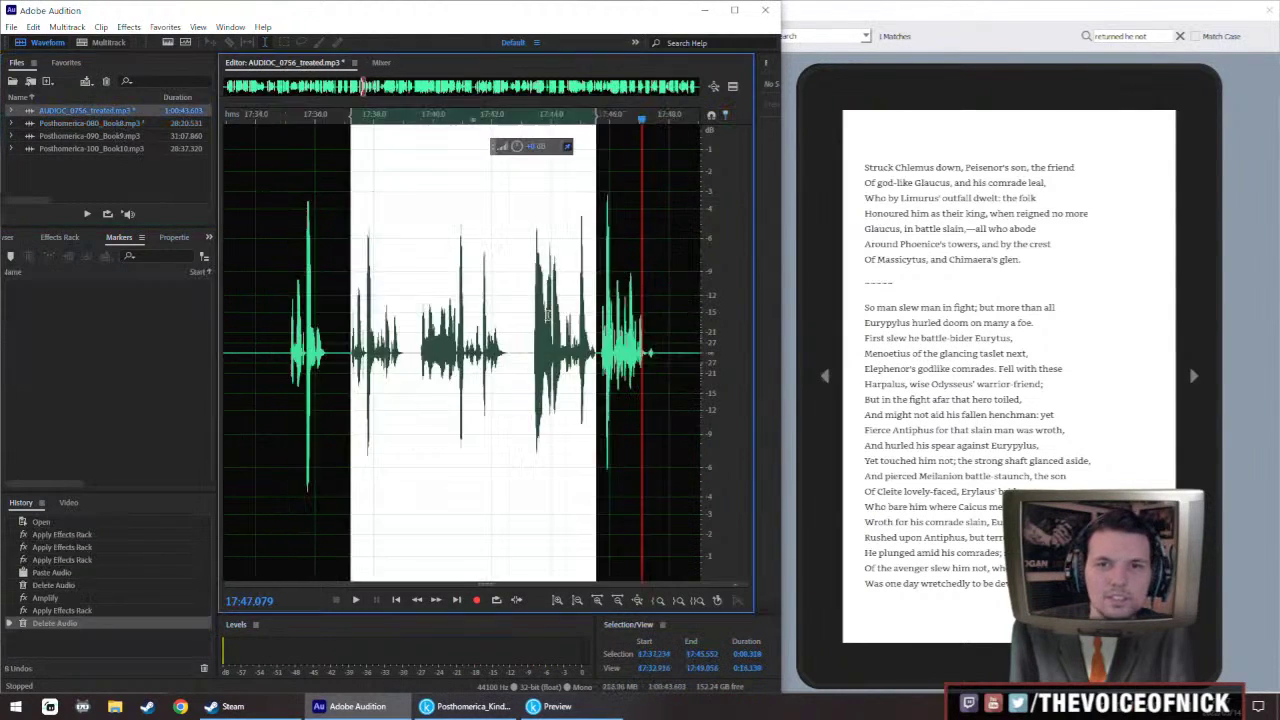
click(571, 368)
key(space)
click(504, 362)
scroll(504, 360, up, 1)
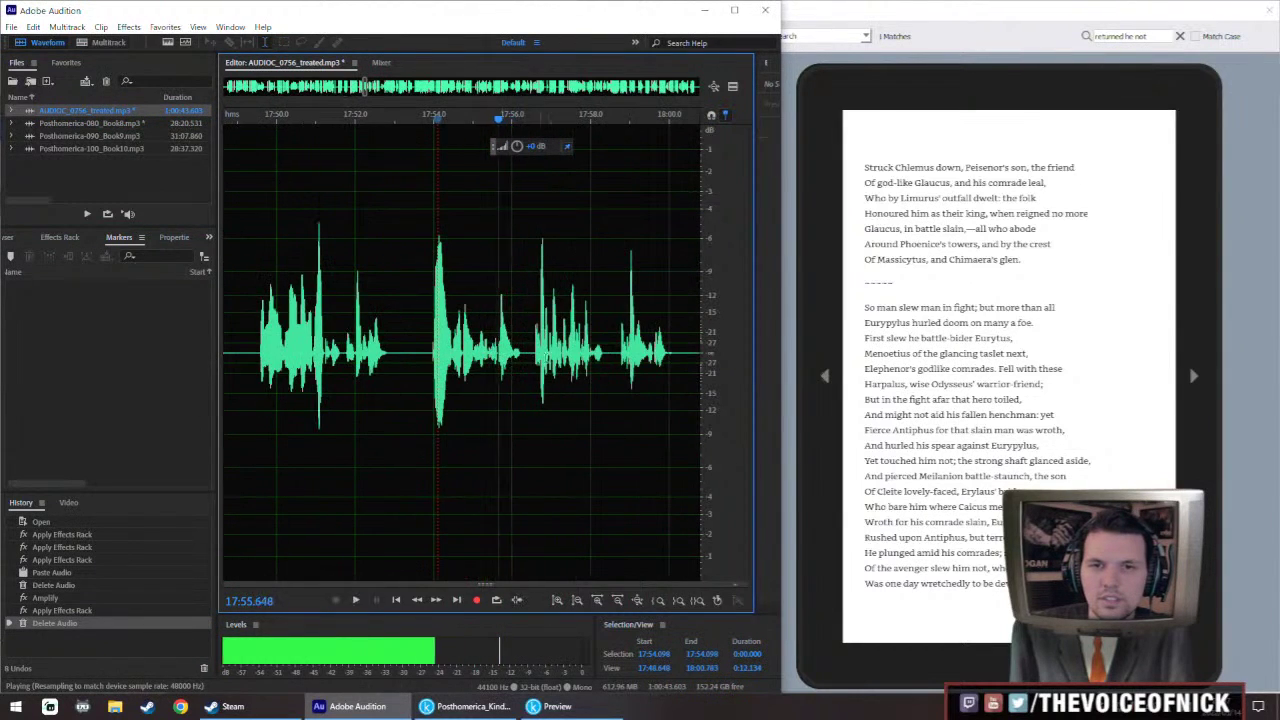
click(551, 340)
scroll(477, 323, down, 2)
key(space)
scroll(477, 323, down, 2)
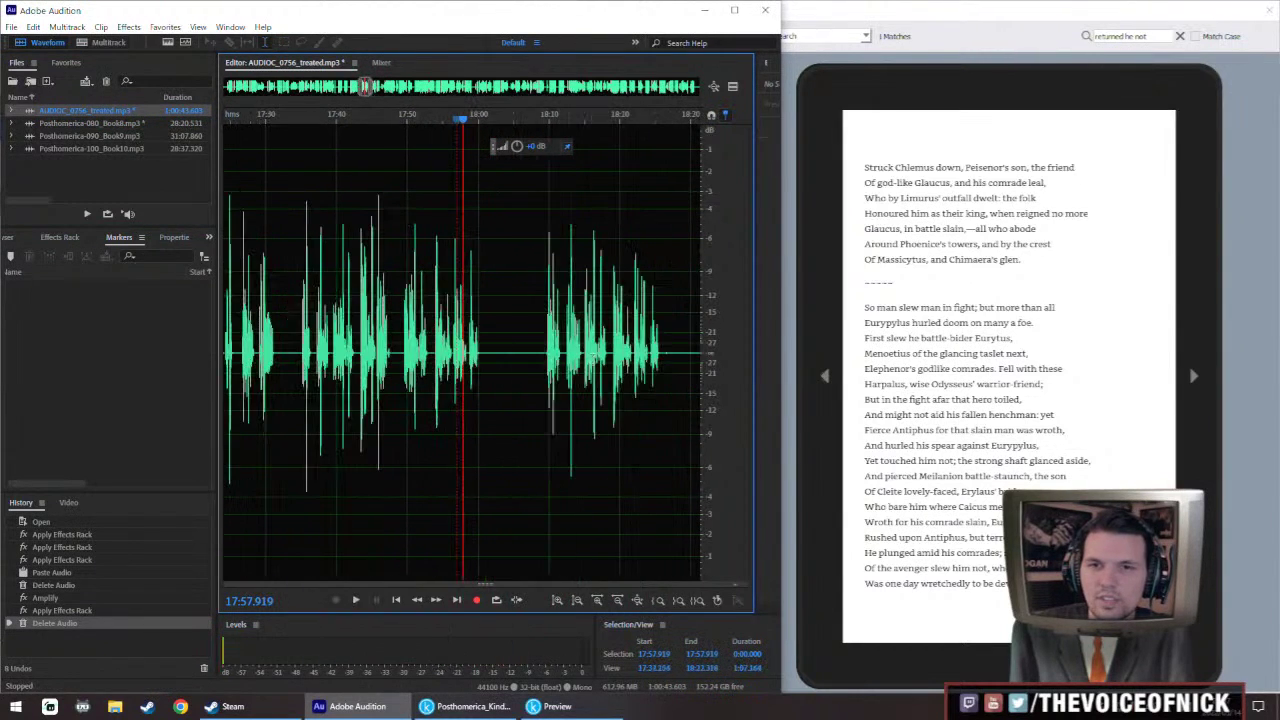
Play parts of the take between about 18:12 and 18:22 to locate the phrase
key(space)
scroll(566, 368, up, 2)
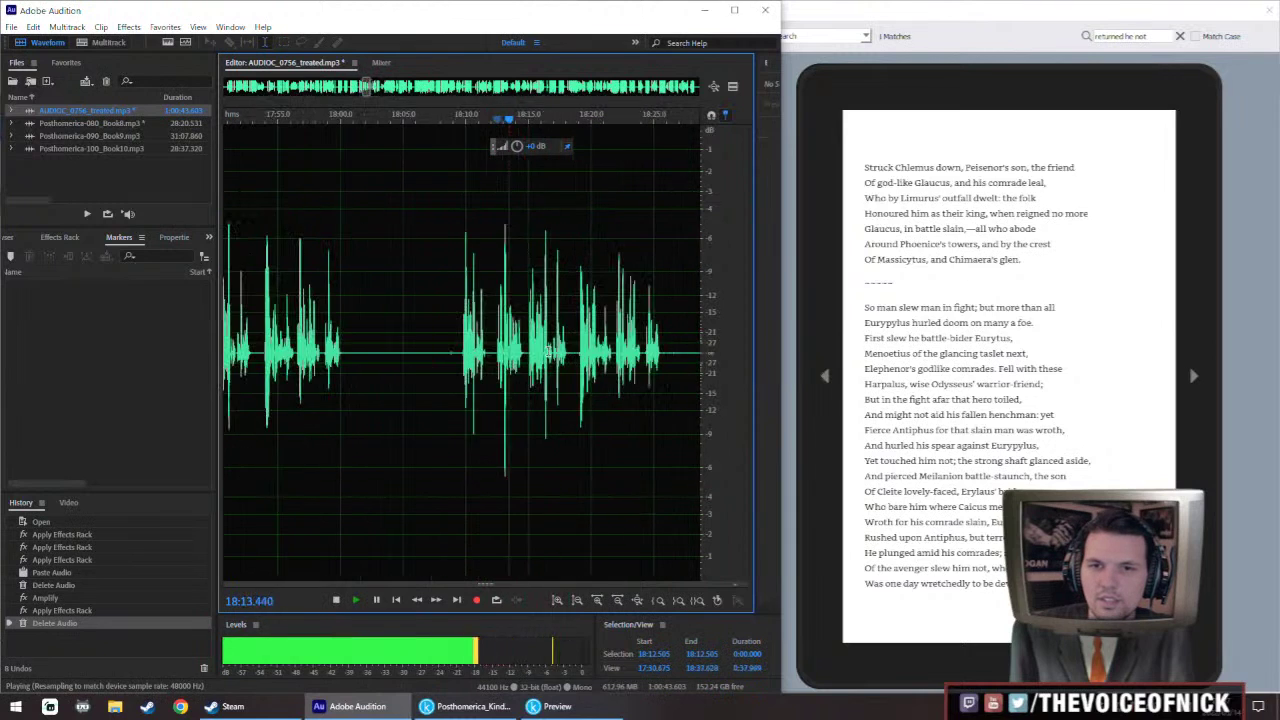
click(578, 368)
scroll(605, 370, up, 3)
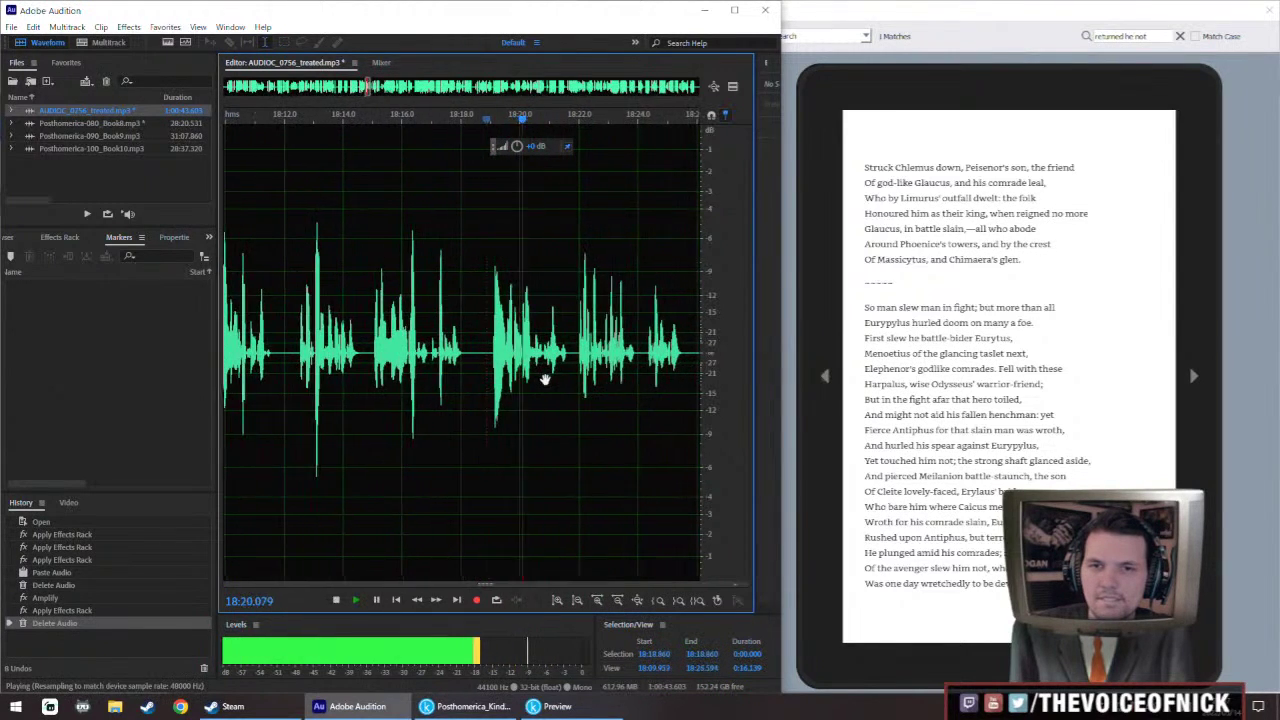
click(505, 360)
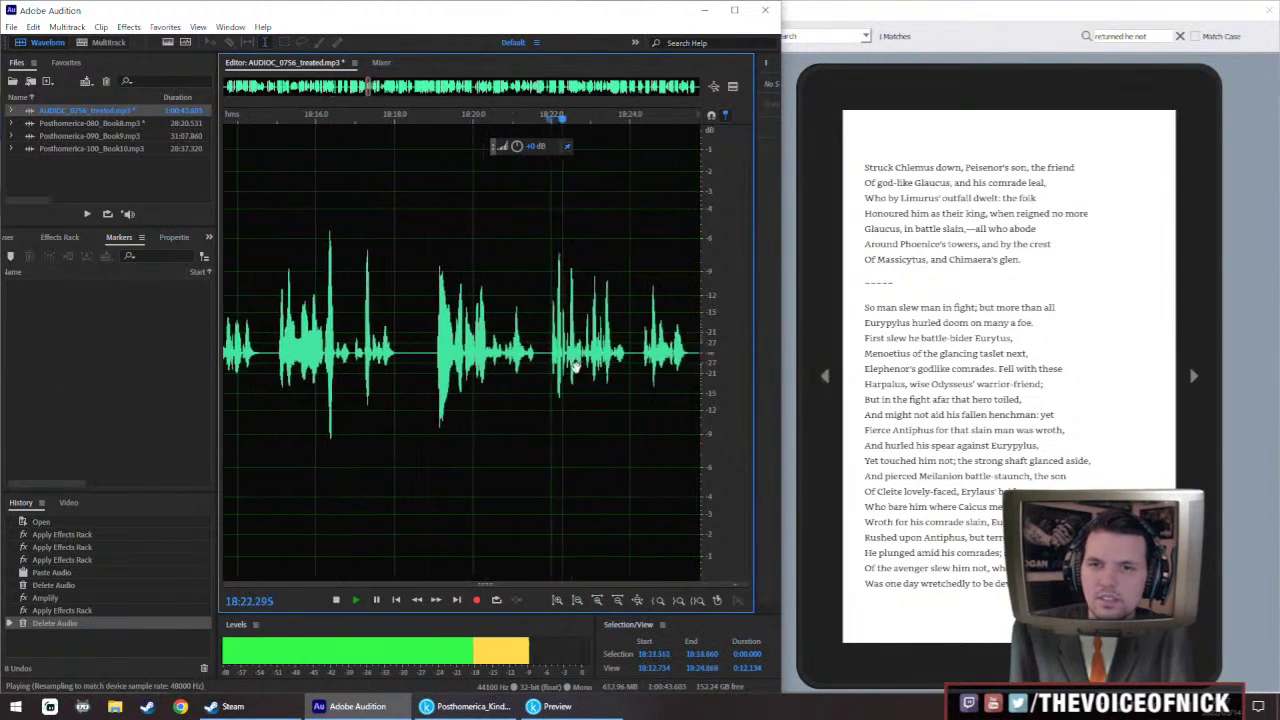
key(space)
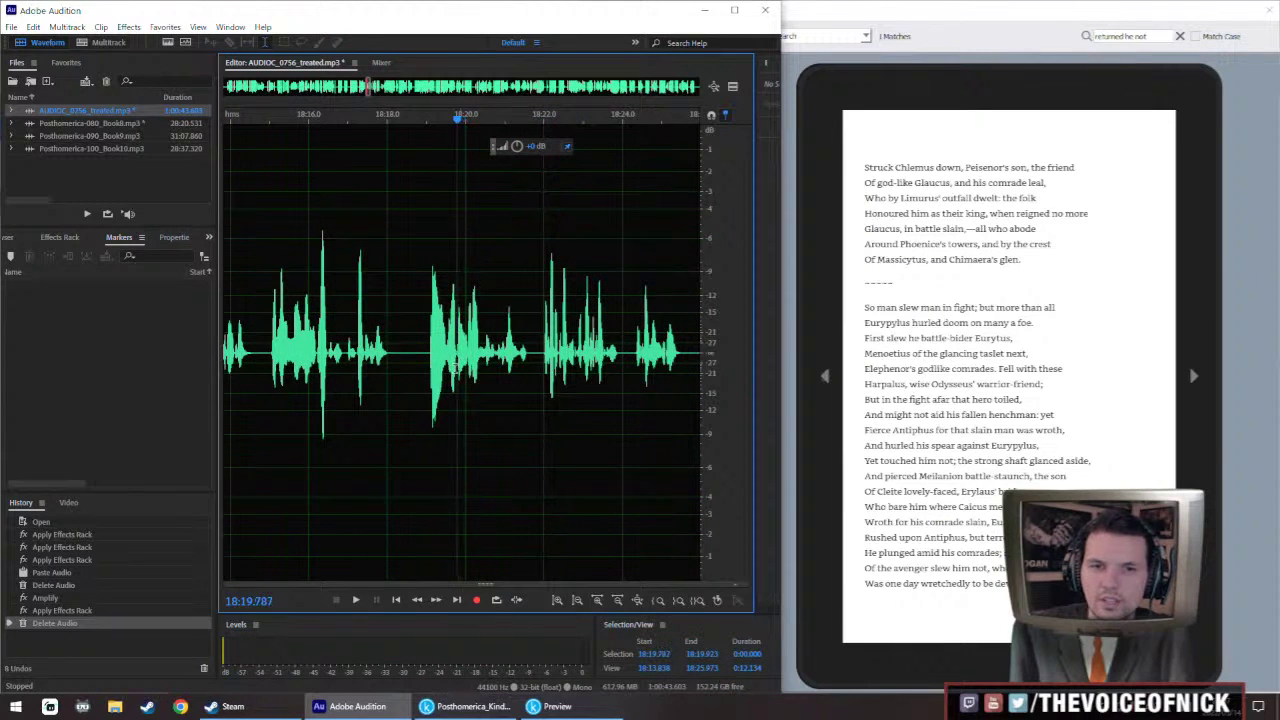
Play the phrase near 18:20, then select and copy the word from 18:19.799 to 18:20.346
key(space)
click(453, 370)
scroll(453, 370, up, 2)
key(space)
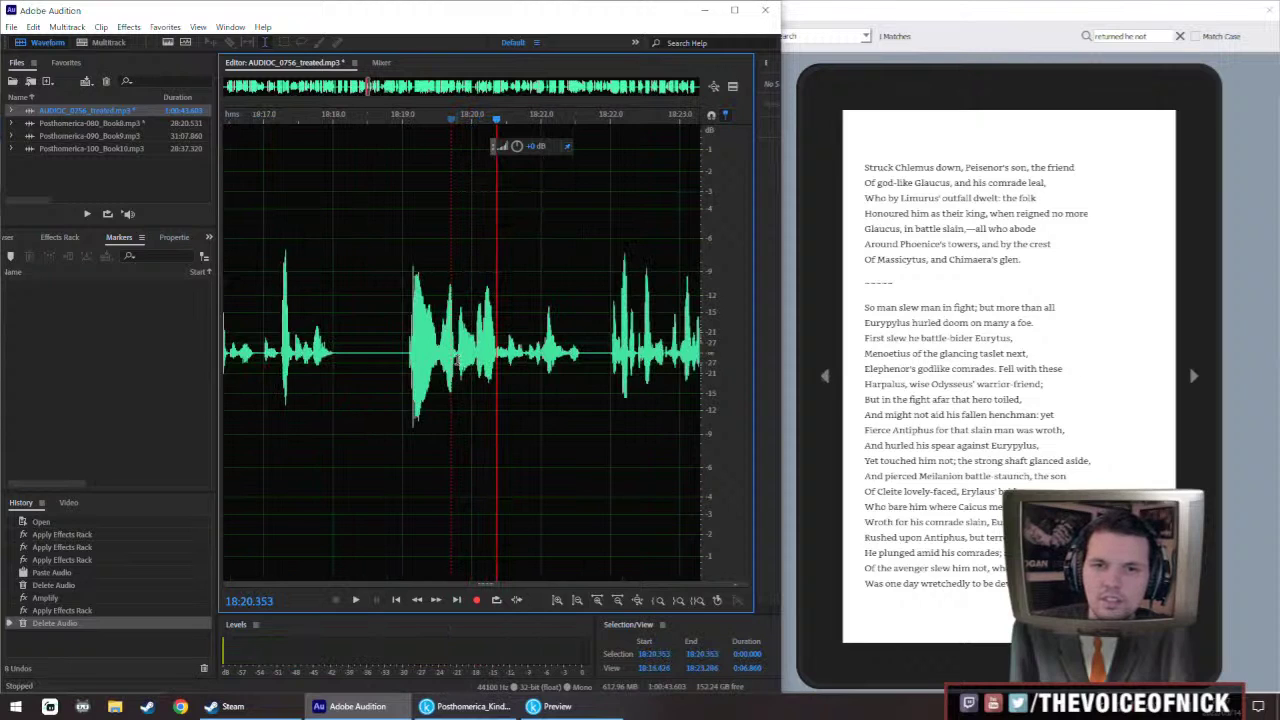
drag(458, 362, 496, 390)
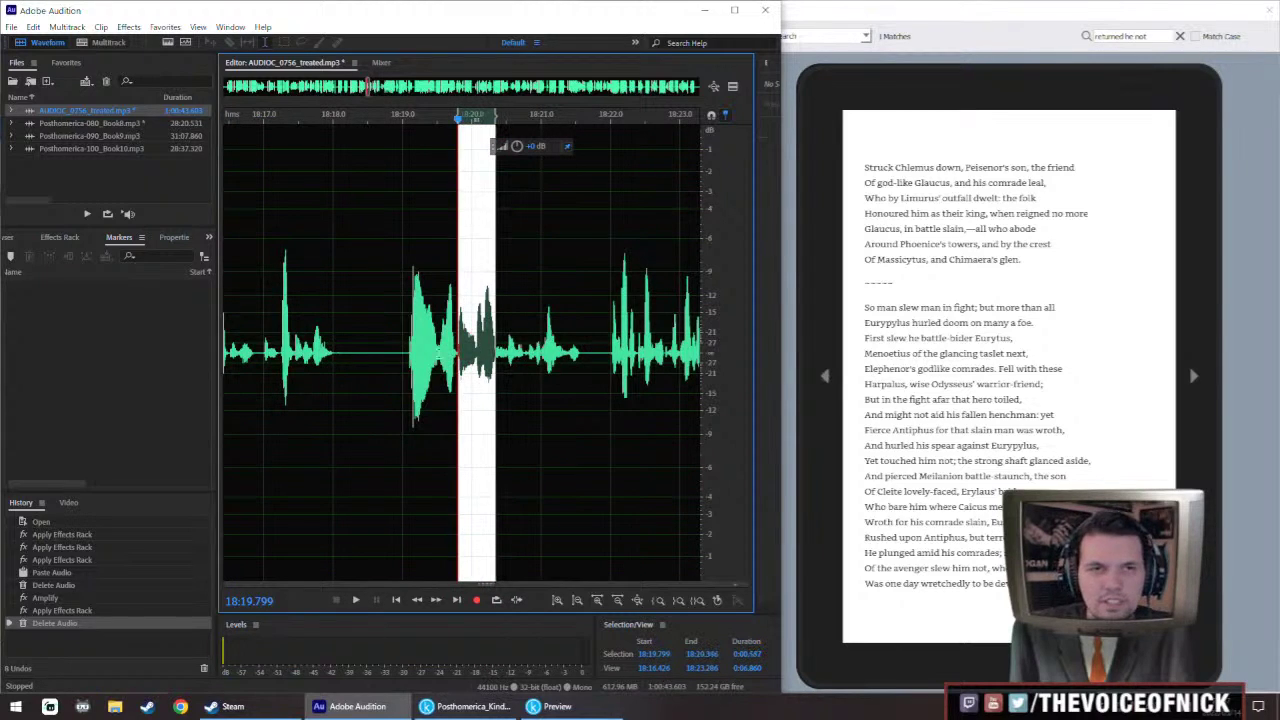
Return to the Book 8 file and play between about 6:10 and 6:15 to locate the matching word
double_click(90, 123)
key(space)
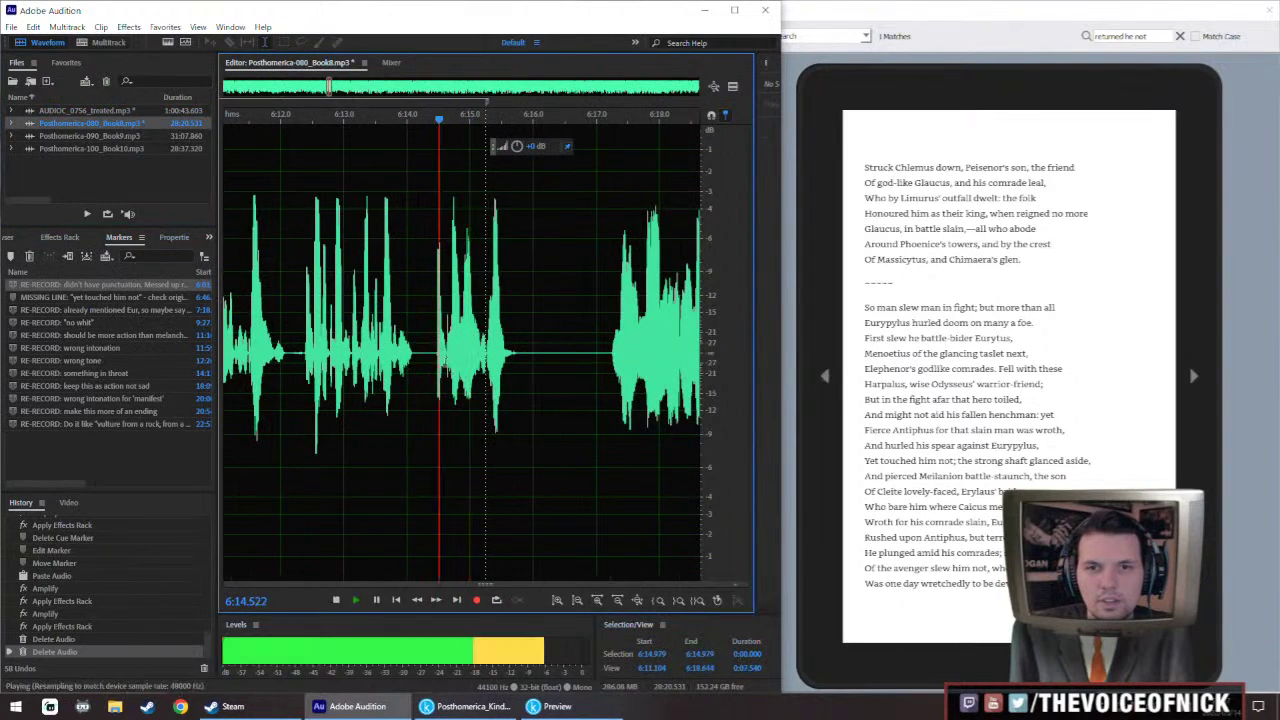
scroll(262, 312, down, 3)
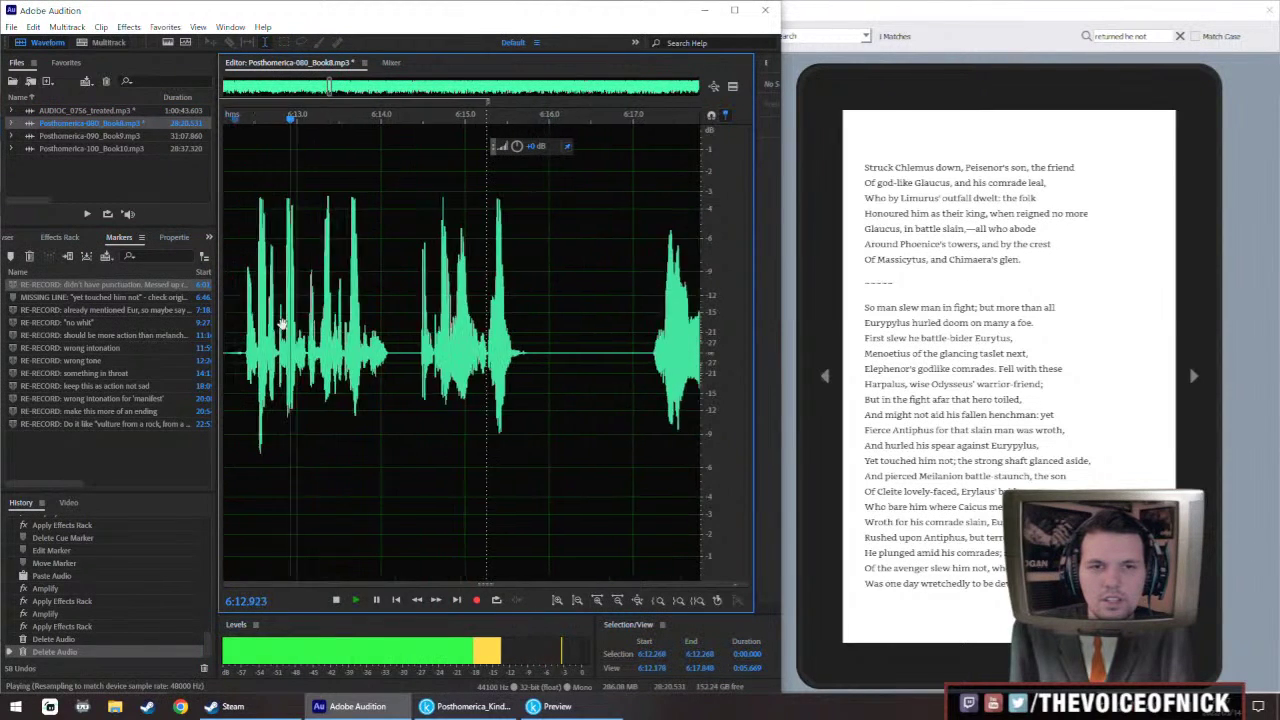
key(space)
scroll(262, 312, left, 8)
click(334, 335)
key(space)
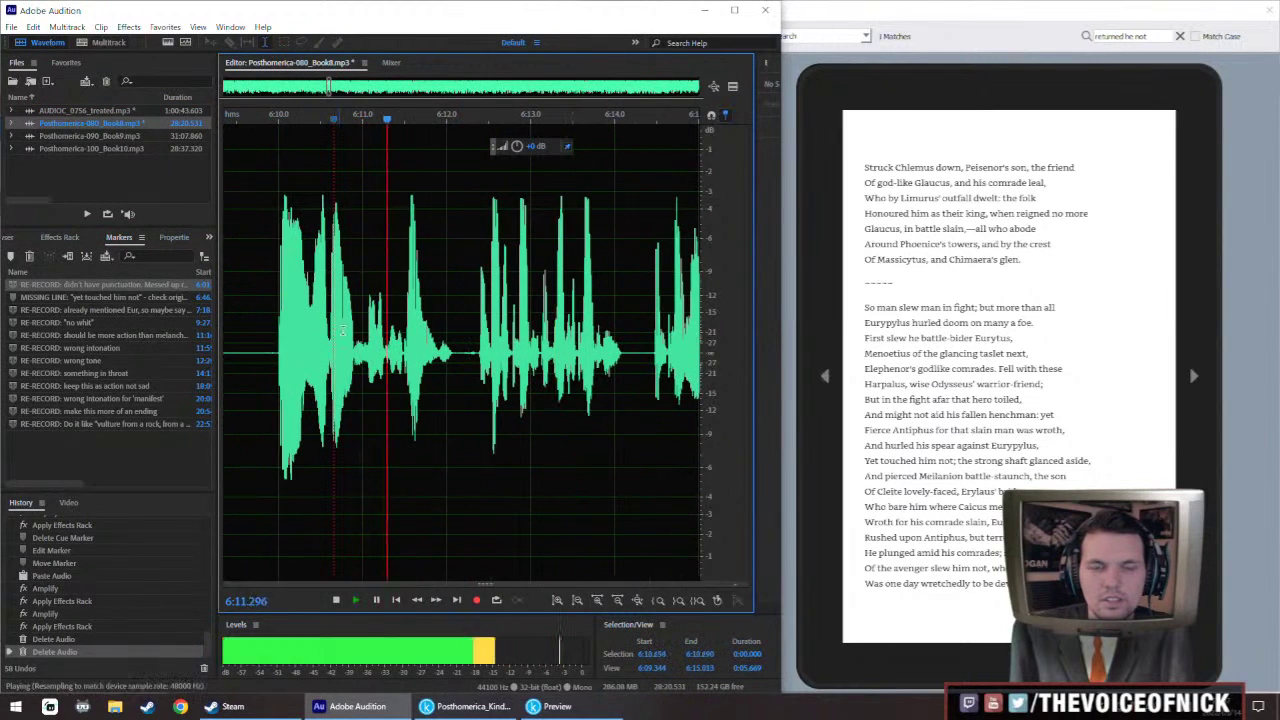
scroll(350, 338, left, 1)
key(space)
key(space)
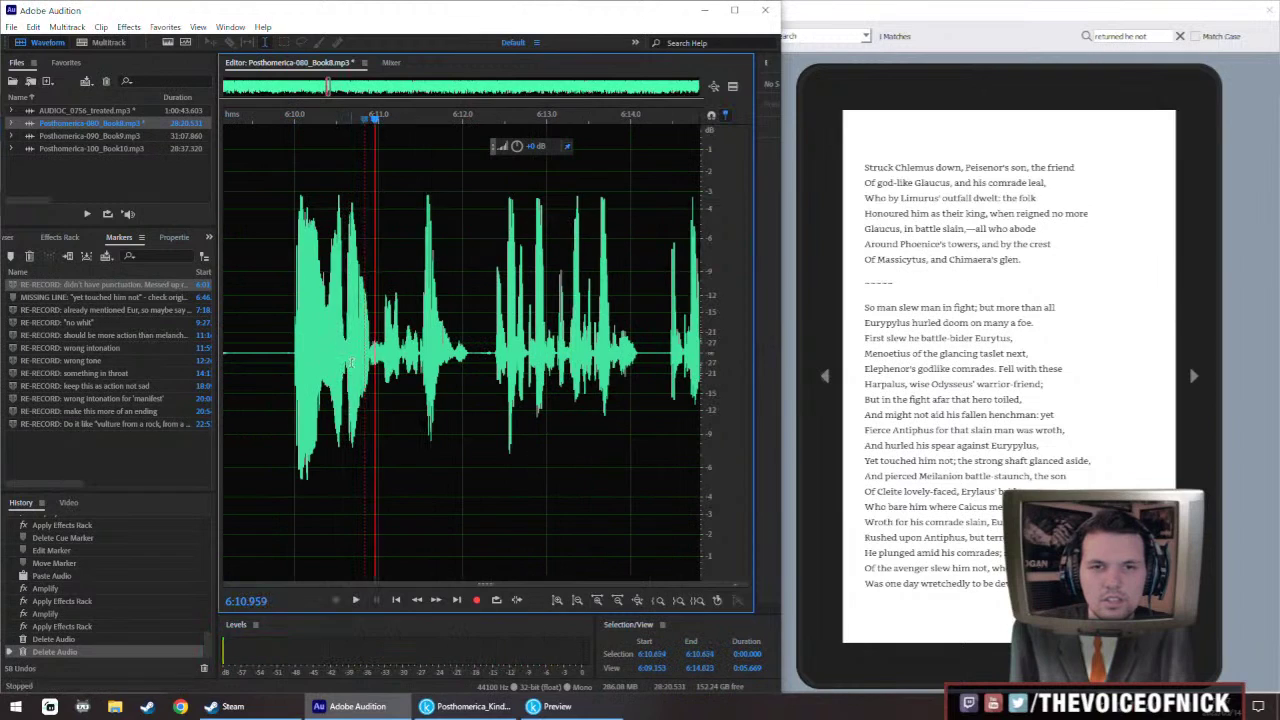
Try replacing the word in Book 8 from 6:10.614 to 6:10.899 with the copied one and play the join
drag(345, 350, 367, 372)
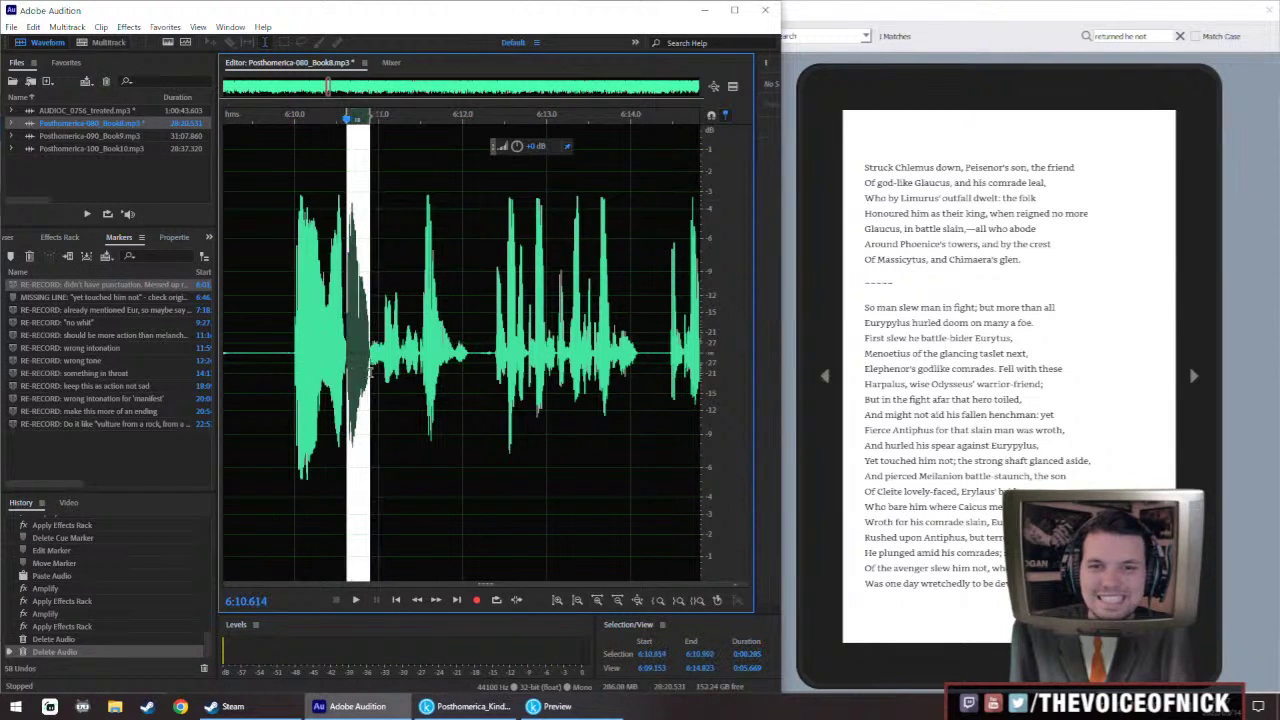
key(ctrl+v)
key(space)
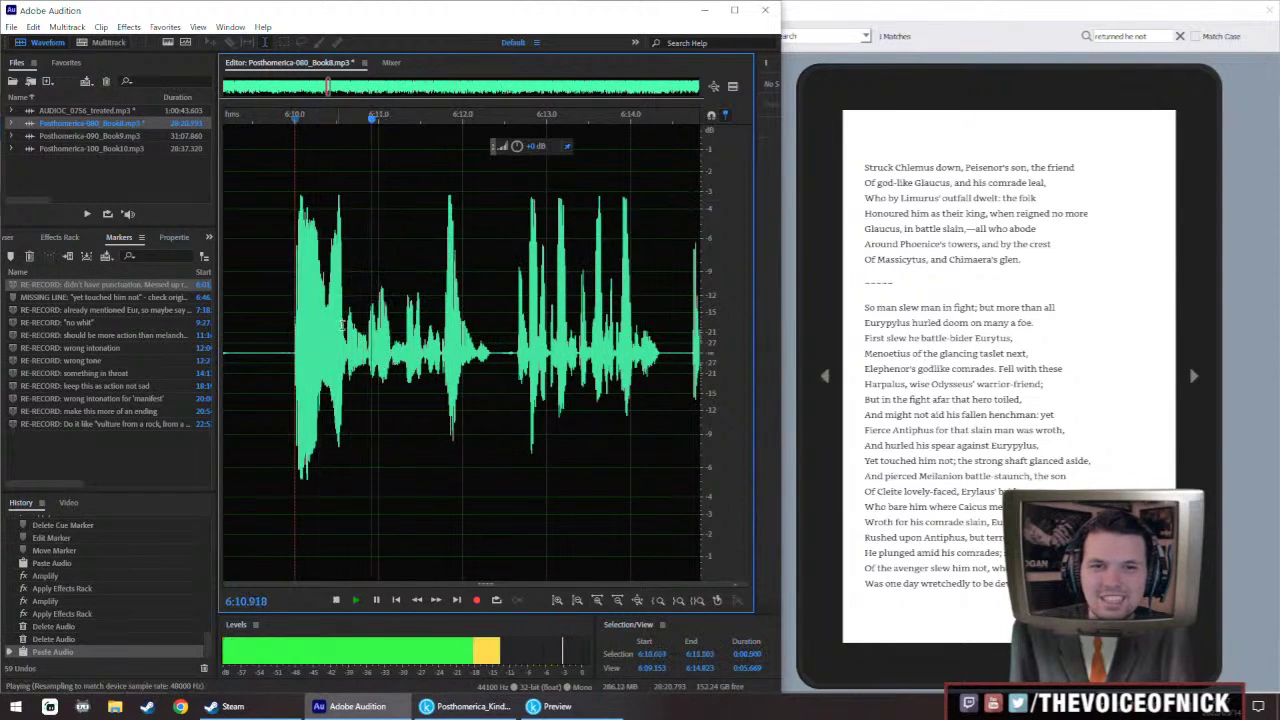
scroll(364, 362, up, 2)
key(space)
Raise the pasted word's gain by about 7.8 dB, apply the effects rack, and play from 6:10.115 to check it
drag(340, 388, 446, 390)
drag(515, 147, 515, 140)
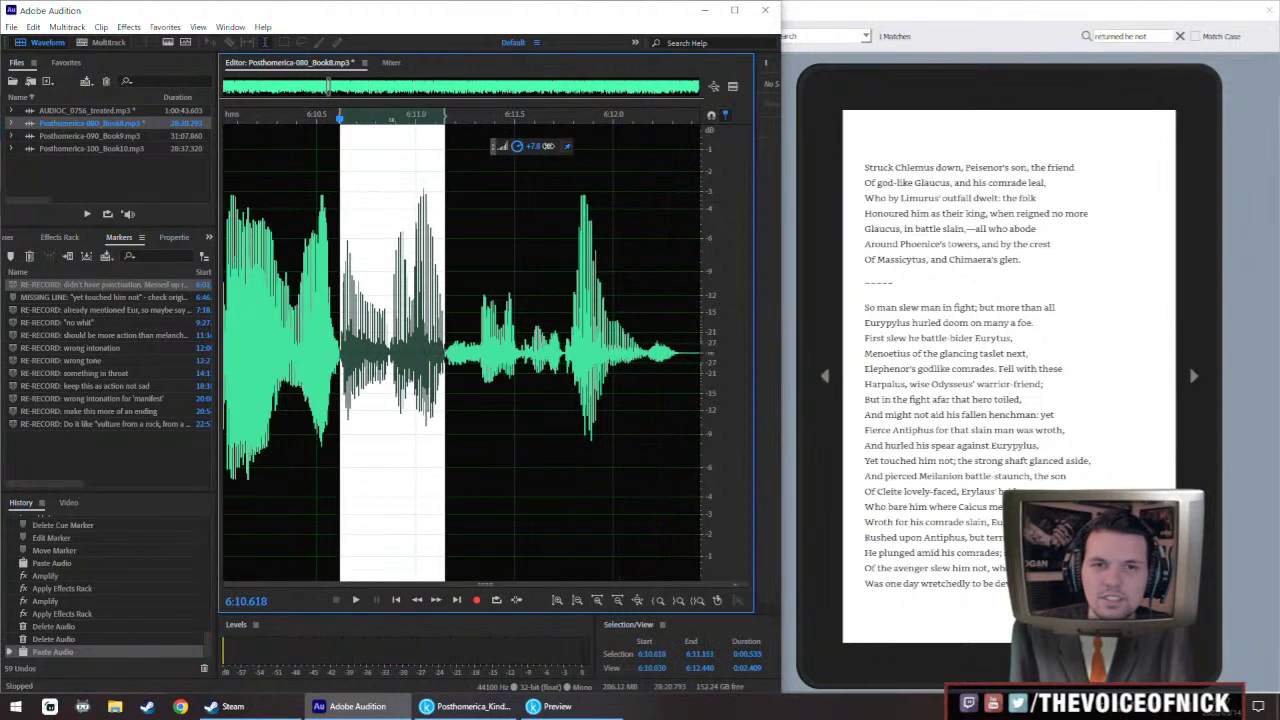
scroll(424, 305, down, 1)
click(407, 305)
key(space)
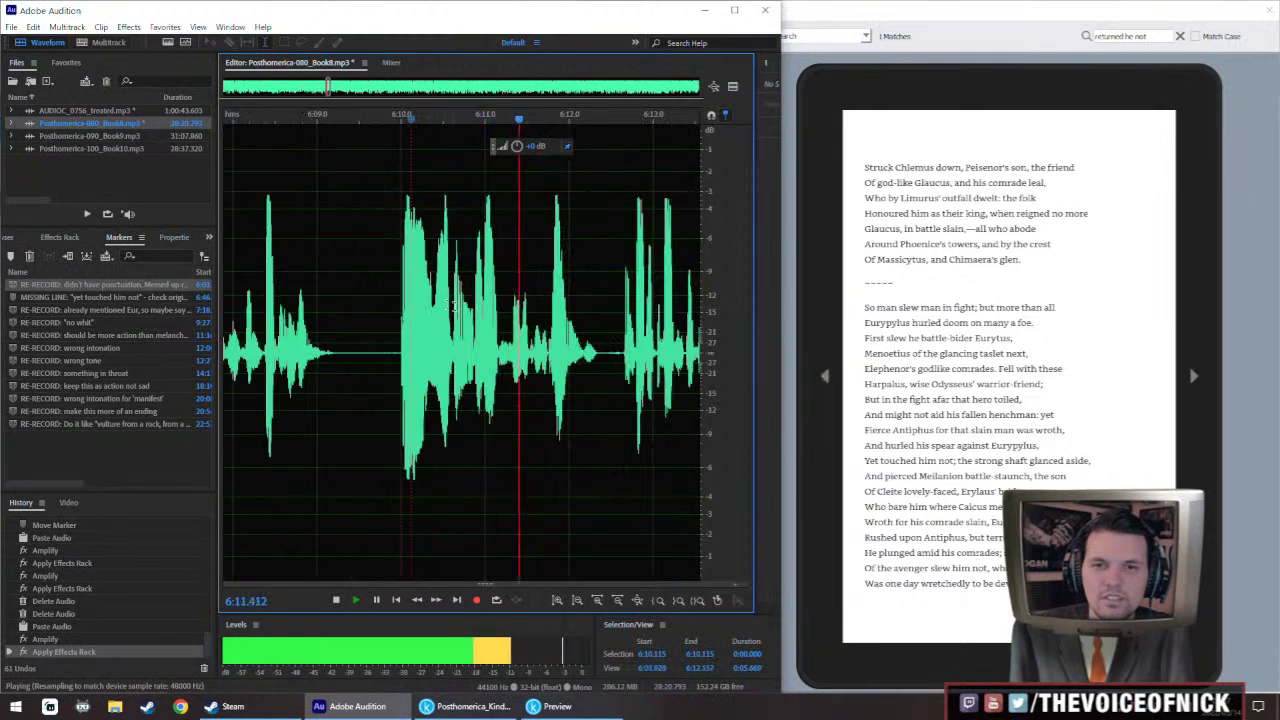
scroll(470, 315, down, 2)
key(space)
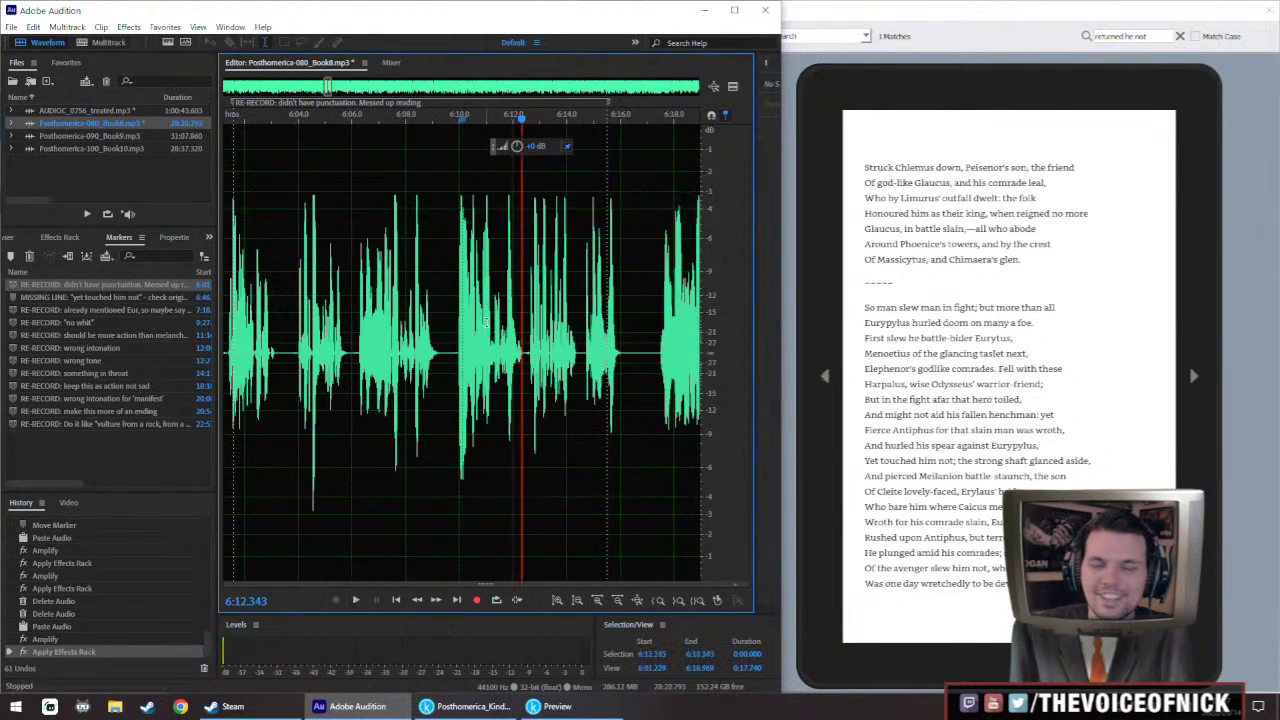
Undo the effects rack and the gain change on the pasted word in Book 8
scroll(518, 332, up, 3)
key(ctrl+z)
key(ctrl+z)
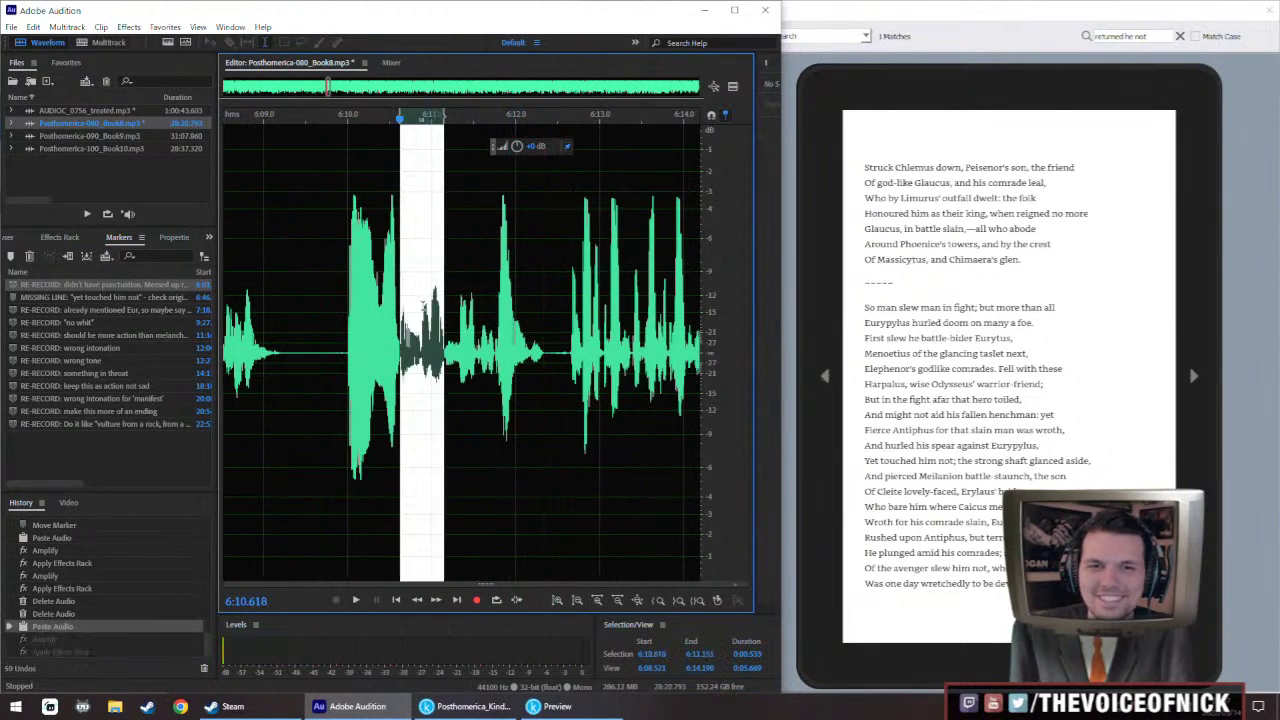
Reopen the AUDIOC_0756_treated recording and play around 18:19 to 18:20.5 to find cut points for a longer piece
double_click(100, 112)
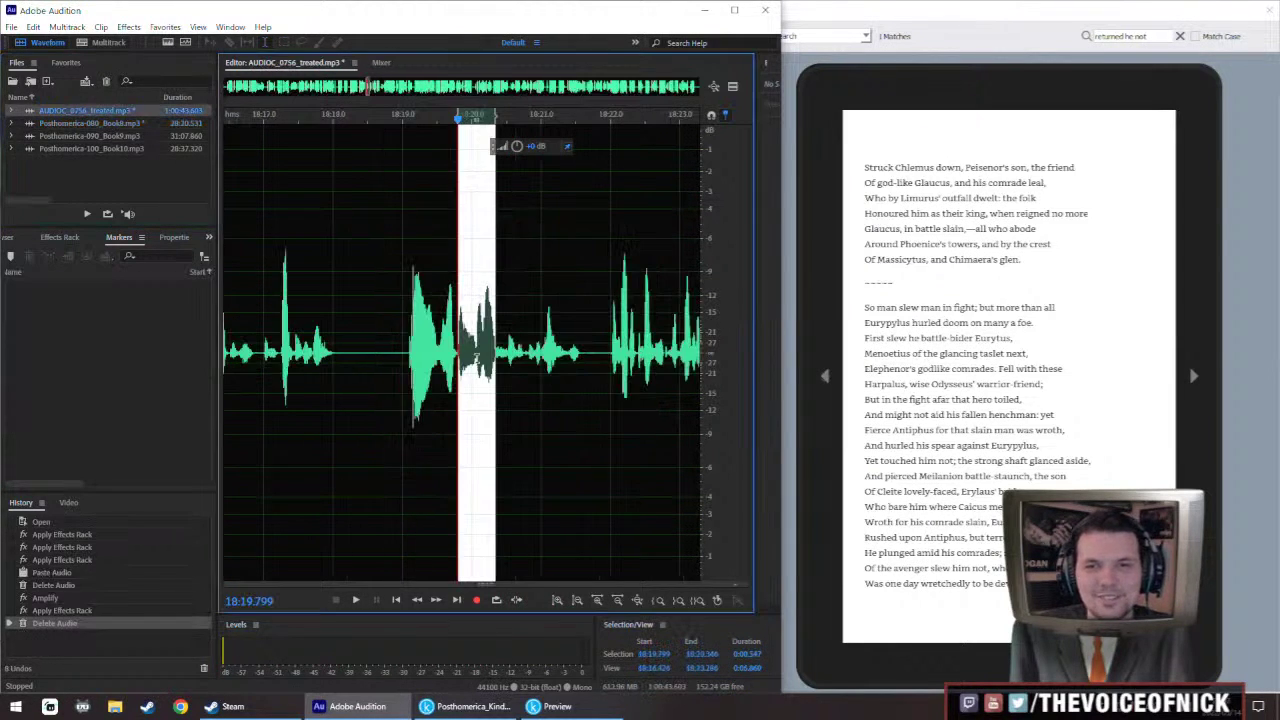
click(517, 342)
key(space)
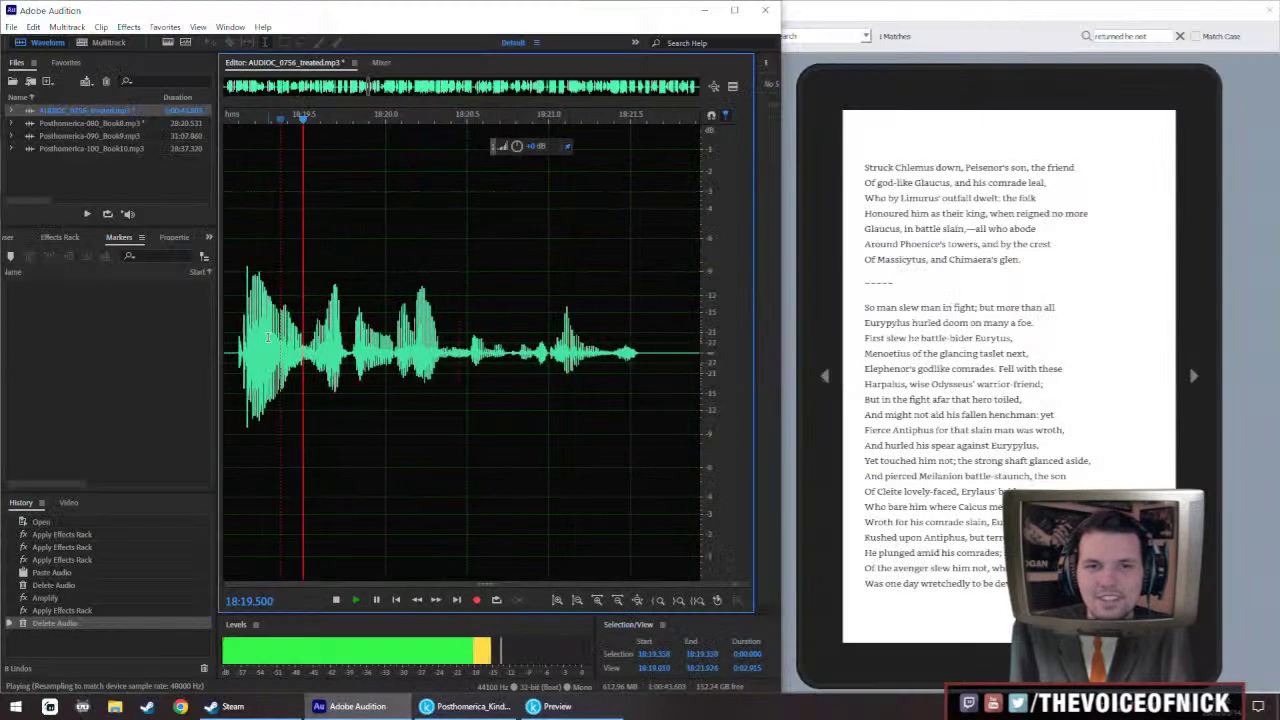
key(space)
drag(486, 344, 402, 390)
click(526, 369)
key(space)
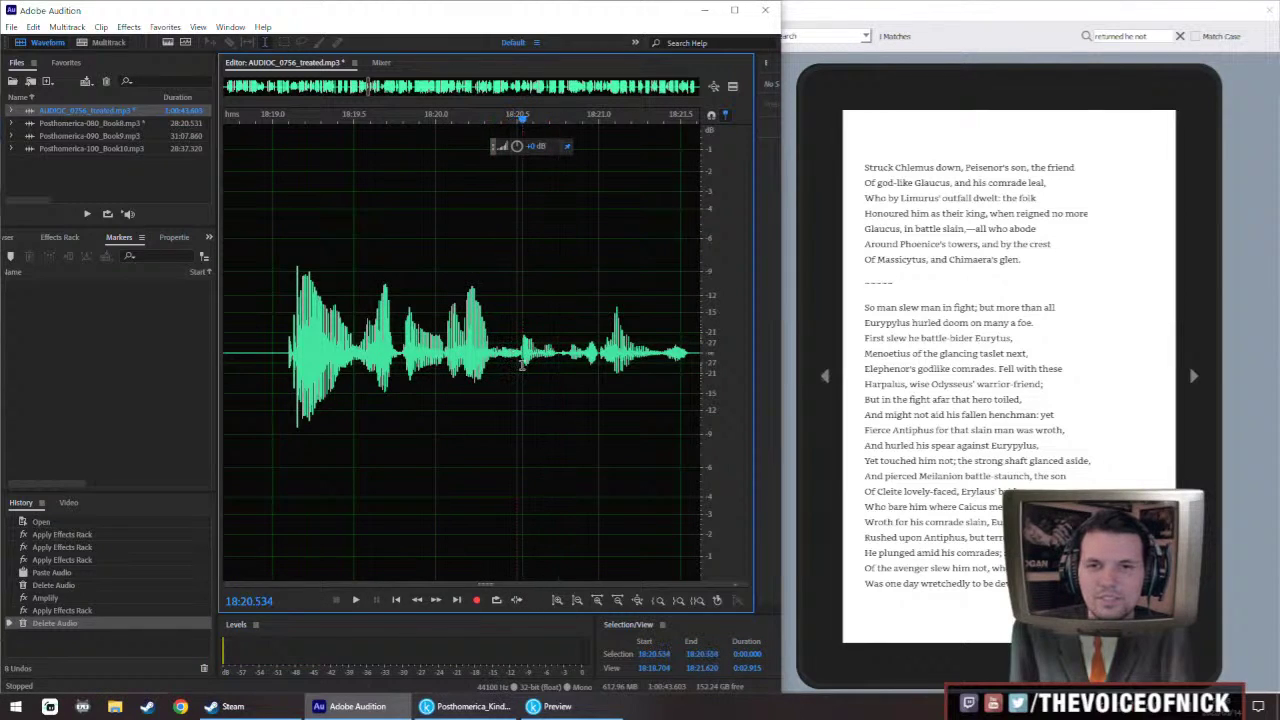
Select and copy the longer piece of the phrase from 18:19.092 to about 18:20.517
drag(519, 365, 352, 388)
key(space)
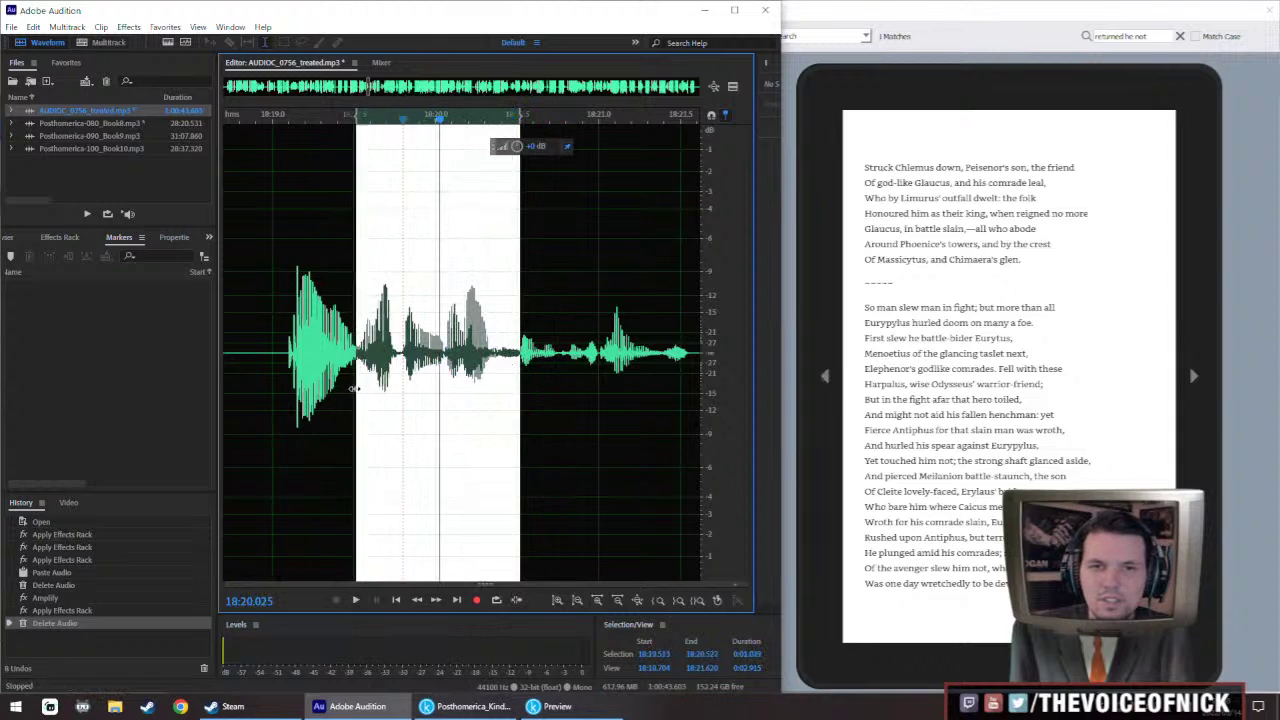
click(286, 350)
key(space)
drag(287, 362, 519, 395)
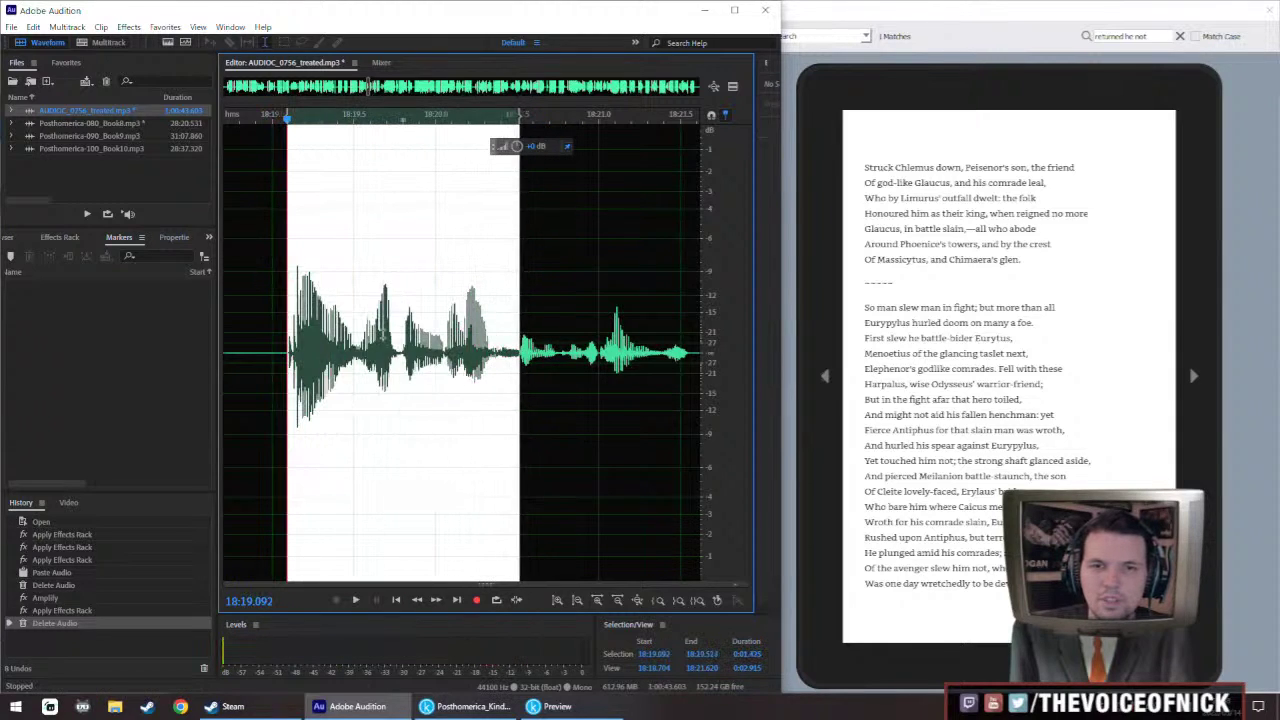
Try replacing Book 8's audio from 6:09.990 to about 6:11.061 with the longer copied piece
double_click(104, 123)
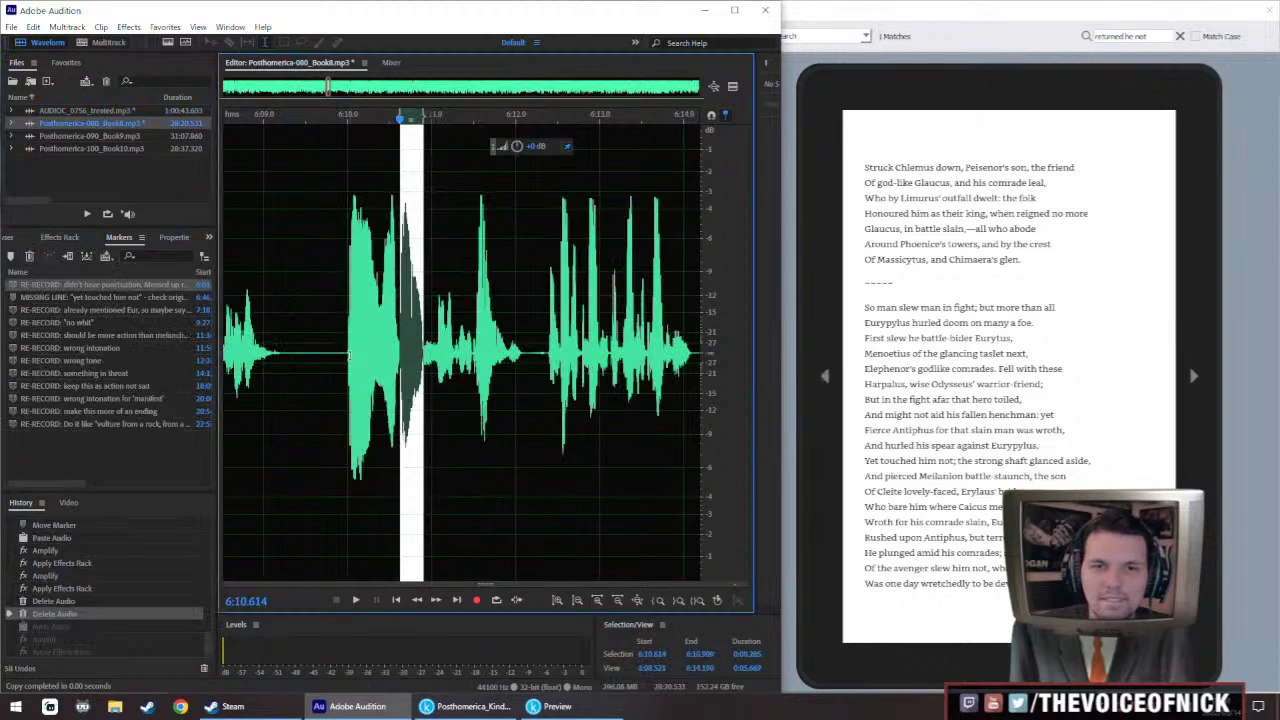
drag(346, 360, 437, 407)
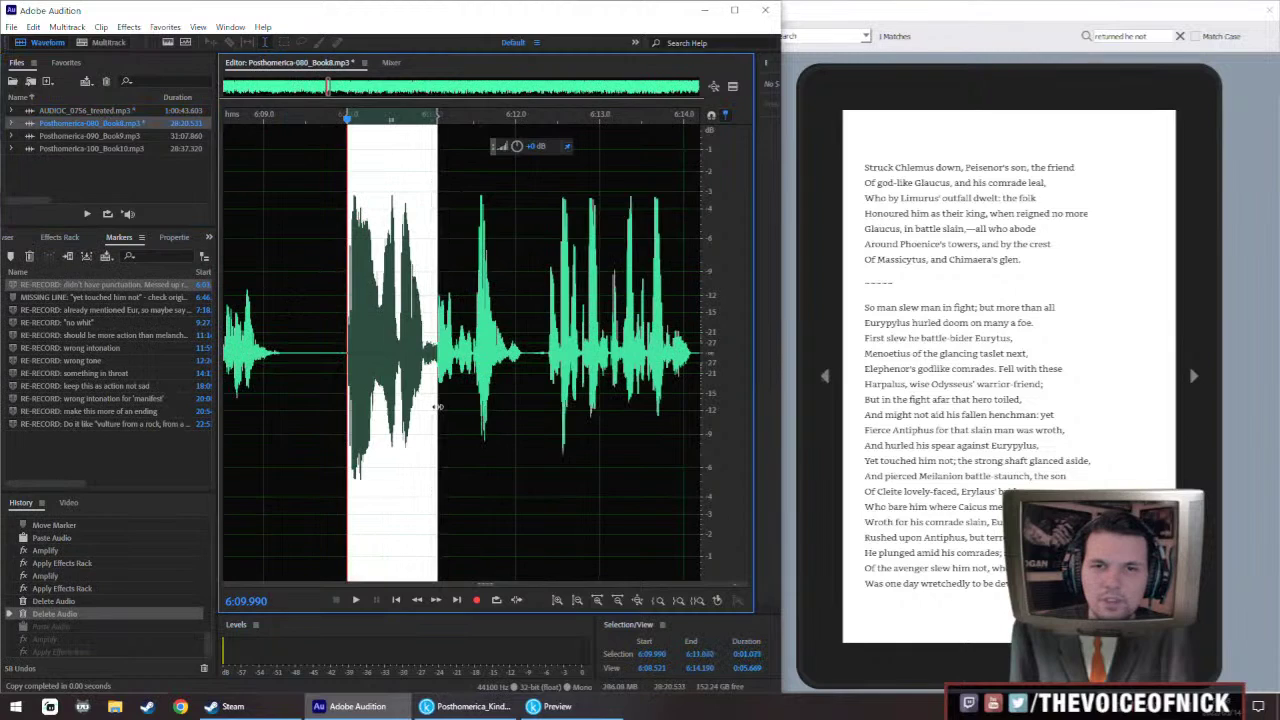
key(ctrl+v)
Raise the pasted piece's gain, apply the effects rack, and play from 6:09.513 to check the join
scroll(538, 147, up, 4)
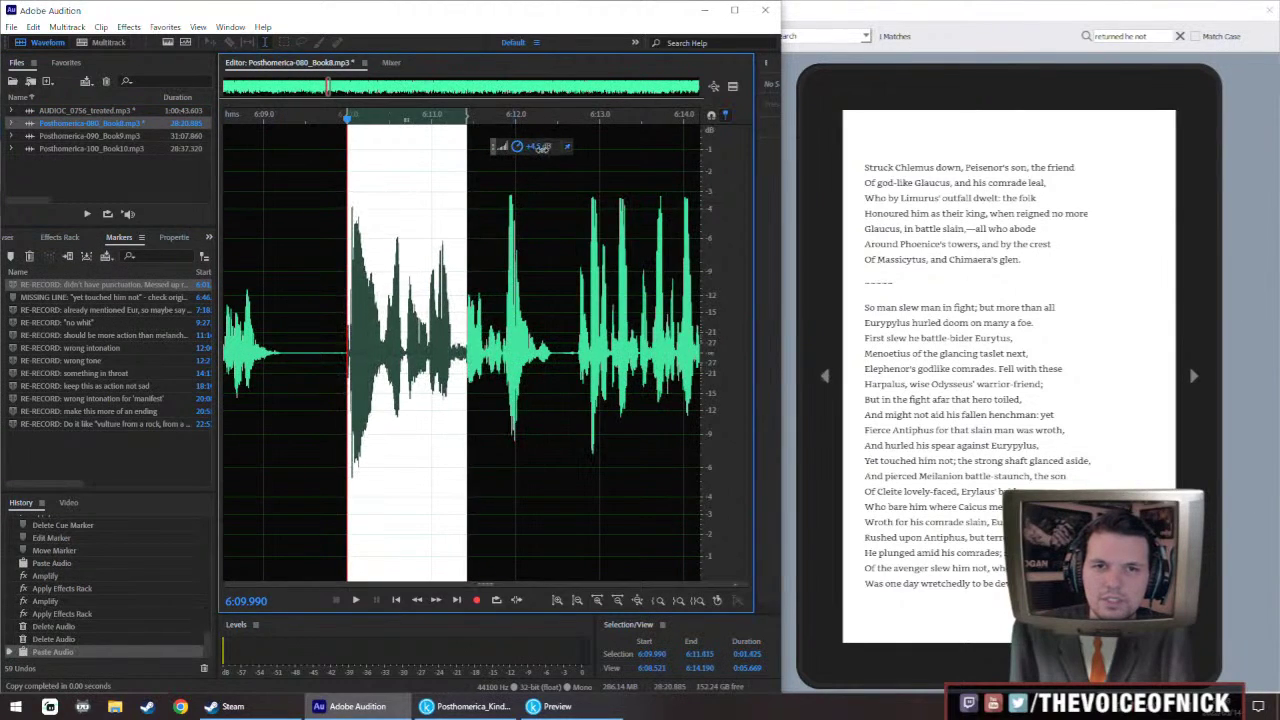
key(ctrl+shift+e)
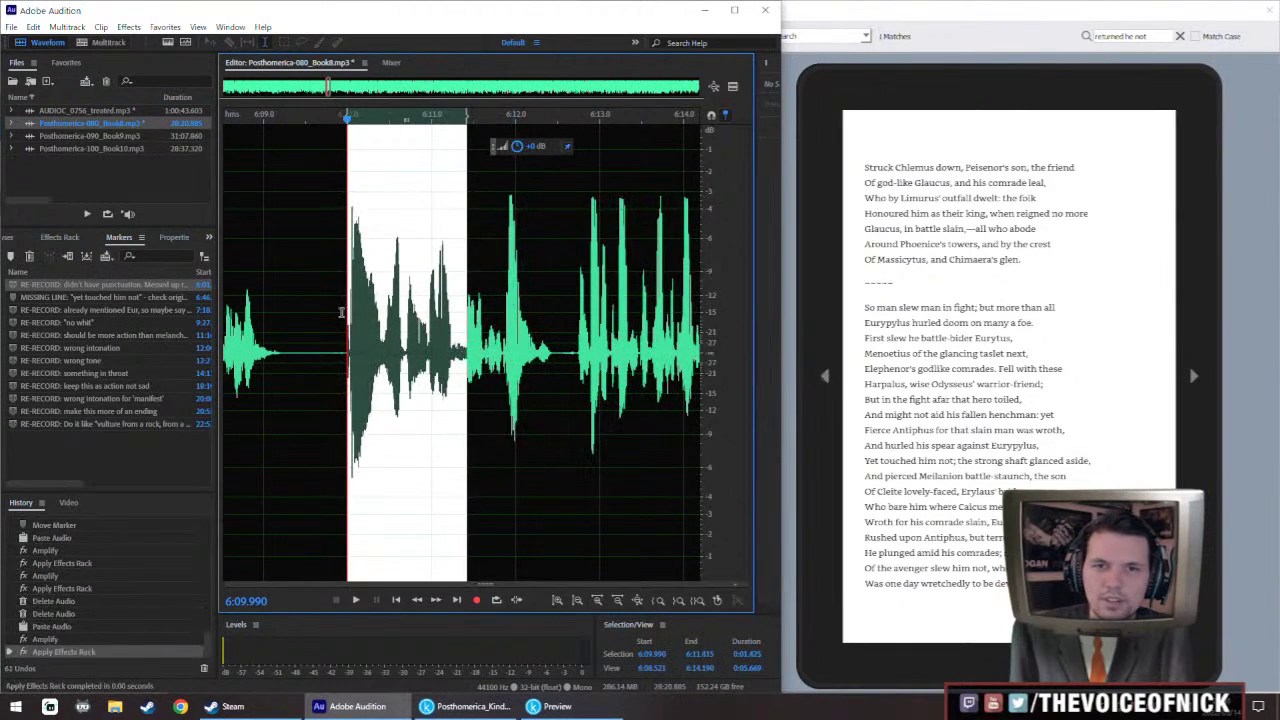
click(307, 342)
key(space)
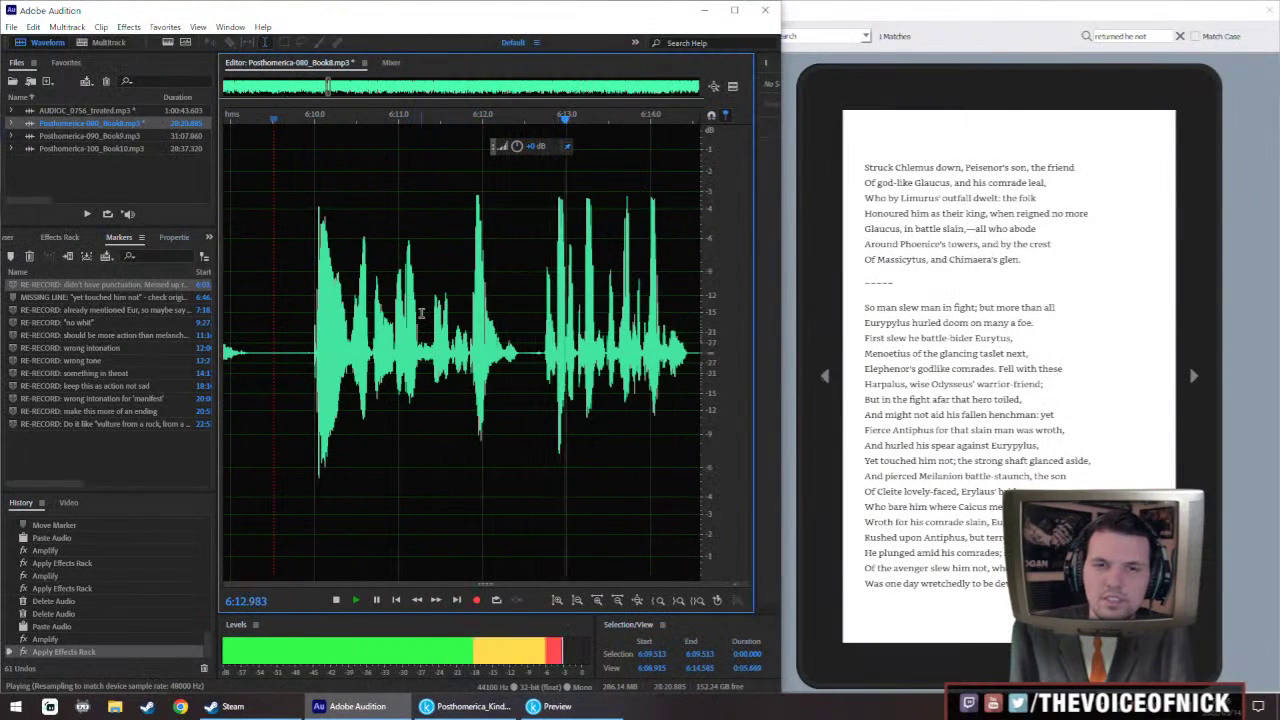
key(space)
Undo the effects rack, the gain change and the paste of the longer piece in Book 8
key(ctrl+z)
key(ctrl+z)
key(ctrl+z)
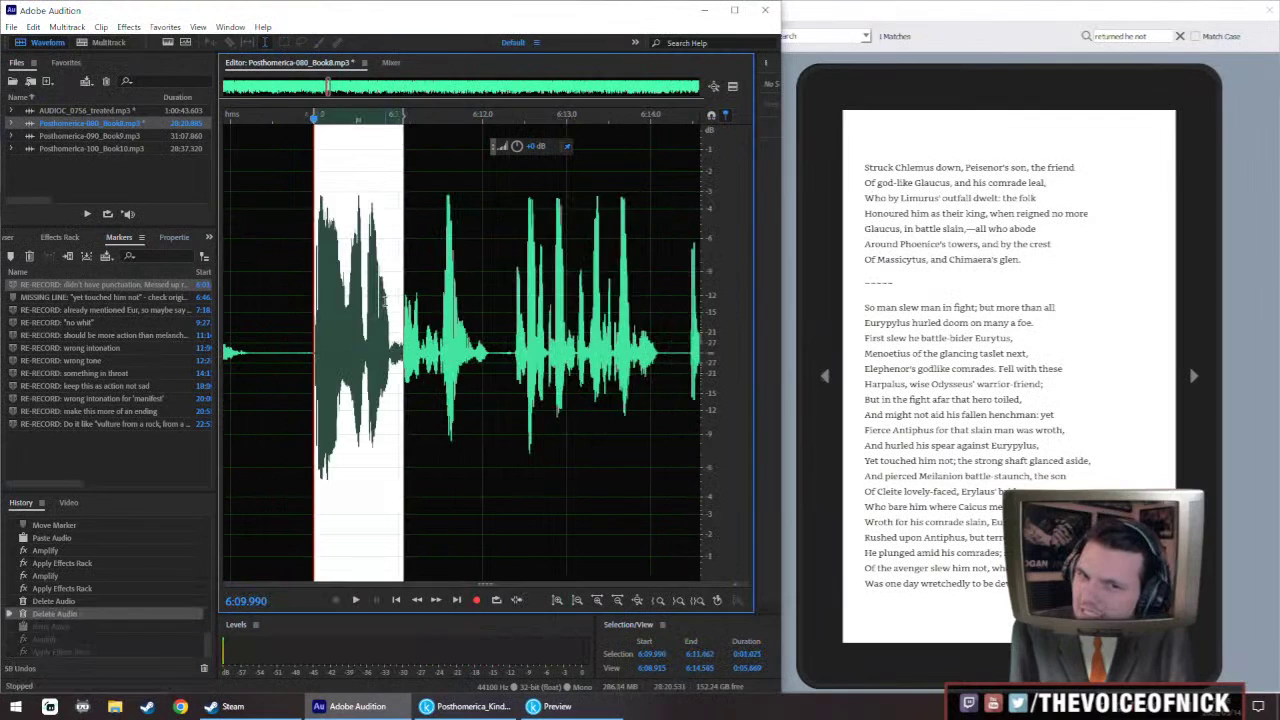
Listen through AUDIOC_0756_treated.mp3 from about 18:19.5 to 18:47.5 for another take of the phrase
click(107, 98)
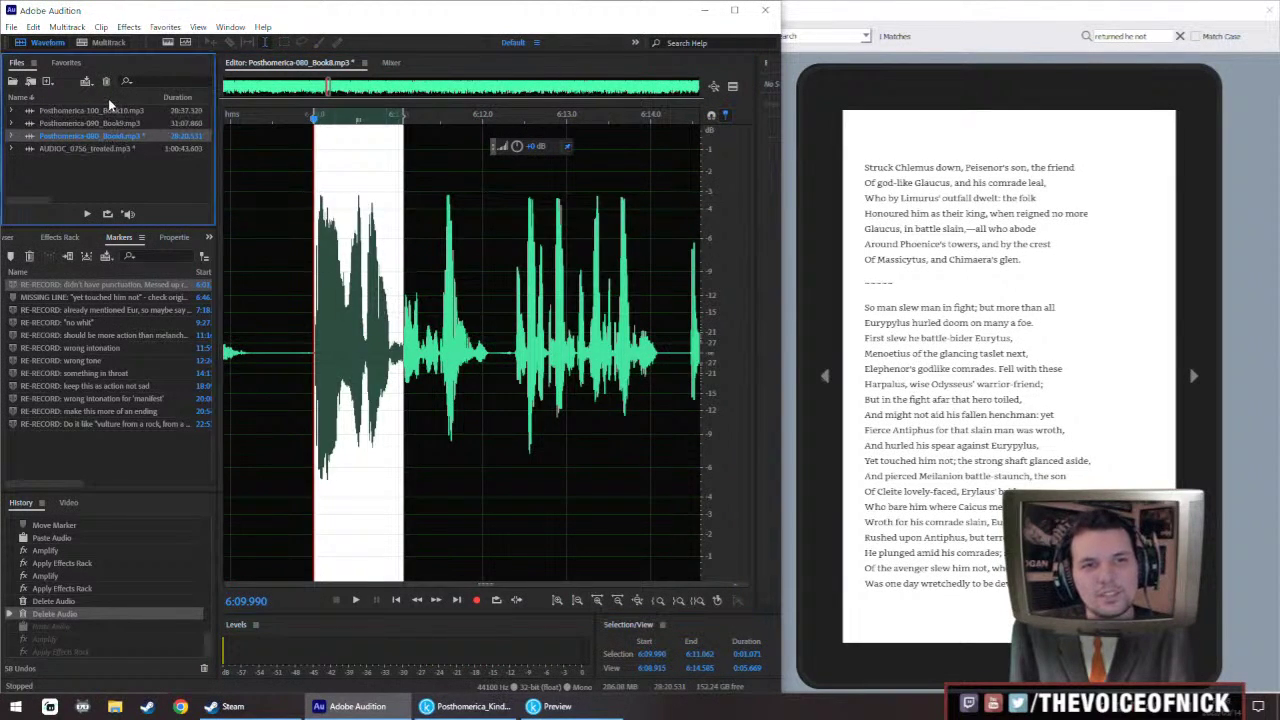
click(108, 98)
double_click(100, 110)
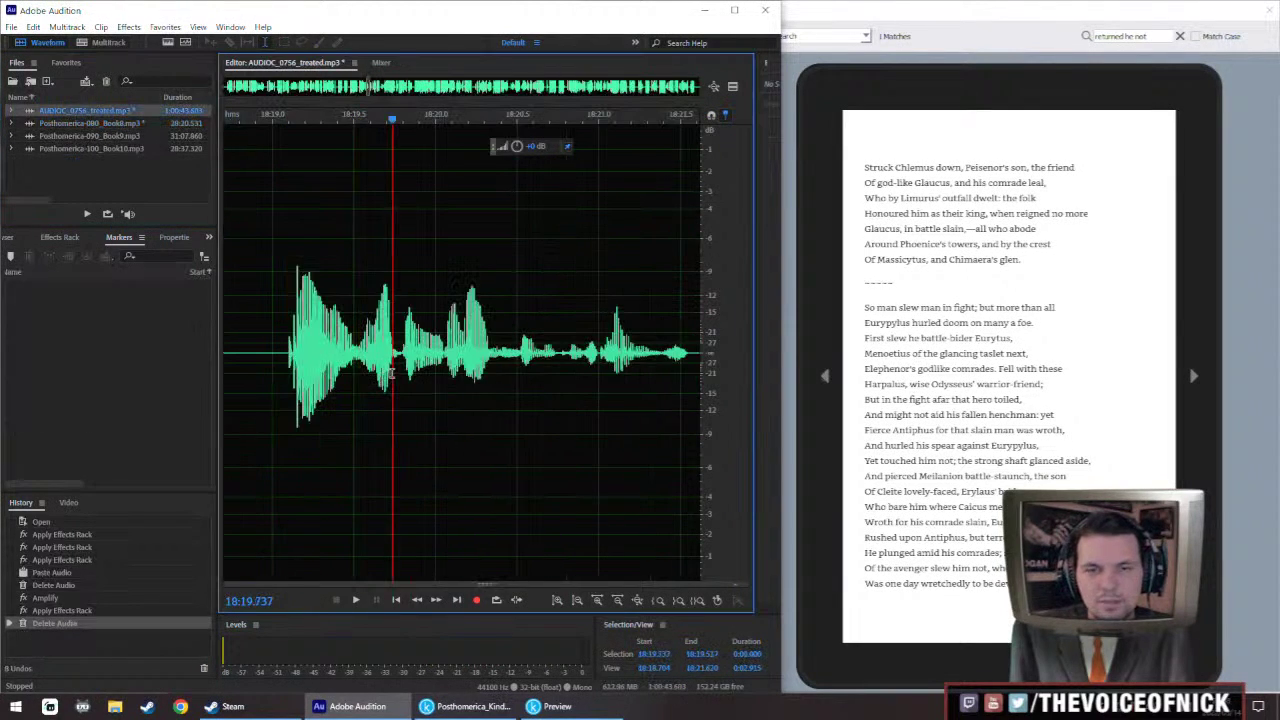
key(space)
scroll(478, 320, down, 8)
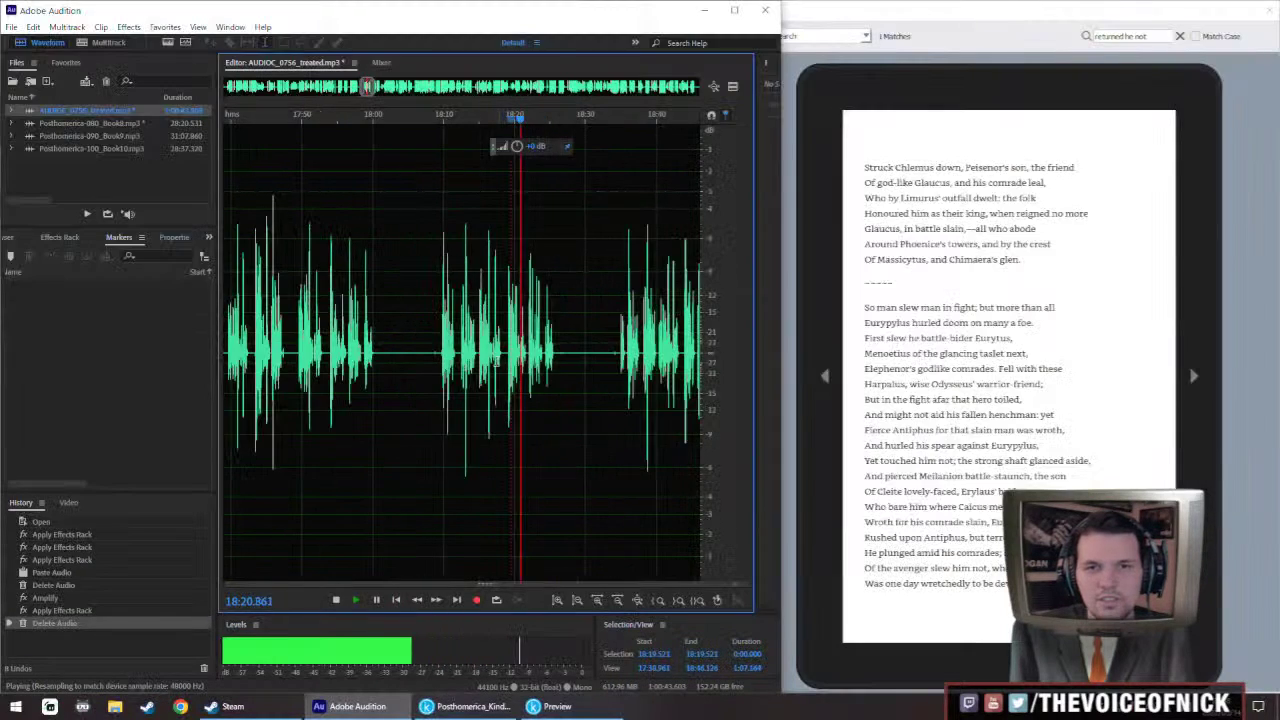
key(space)
scroll(478, 320, right, 3)
click(529, 348)
key(space)
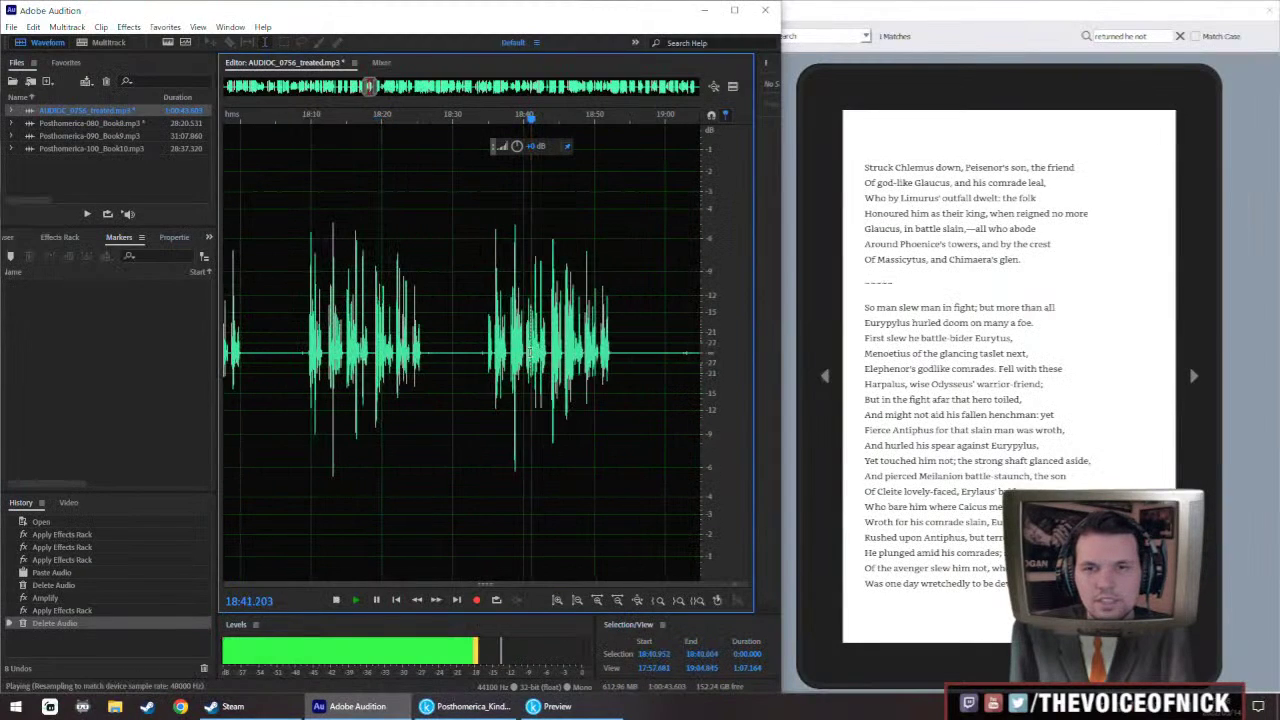
scroll(579, 353, up, 4)
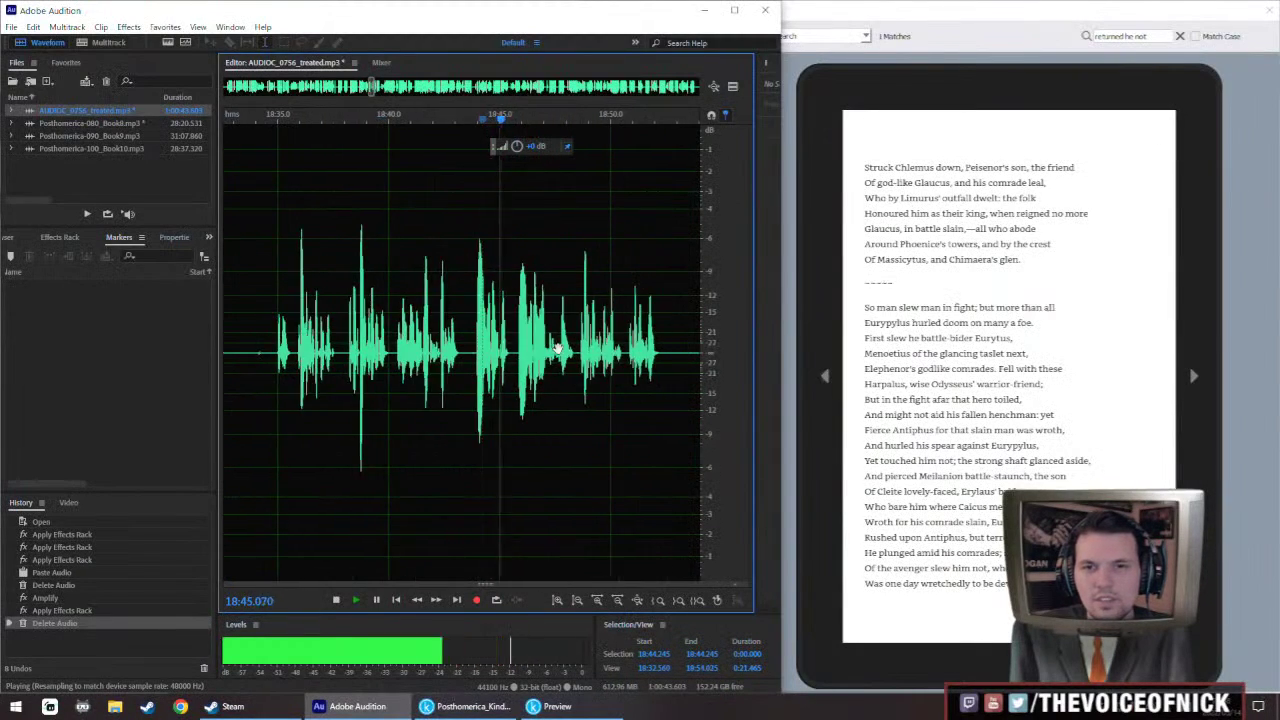
scroll(515, 365, up, 3)
key(space)
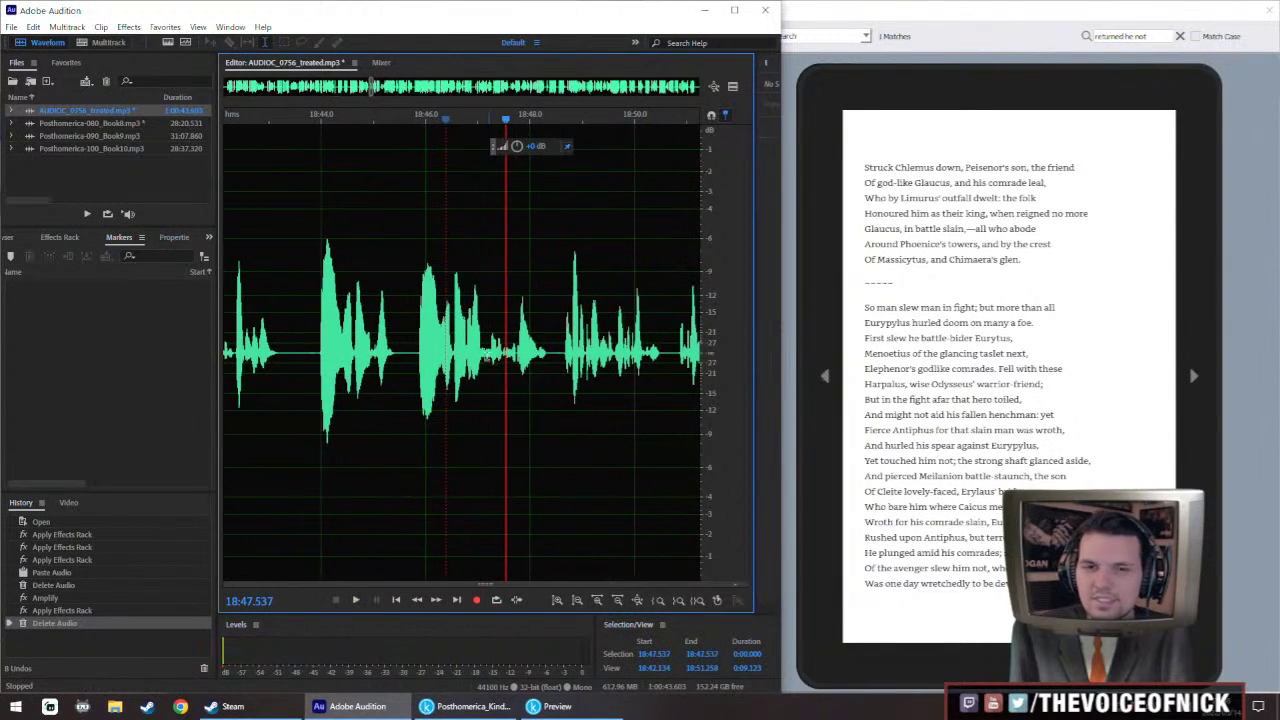
Select and copy the phrase's second half in the other take, from 18:46.542 to about 18:47.487
scroll(487, 361, up, 2)
click(408, 356)
key(space)
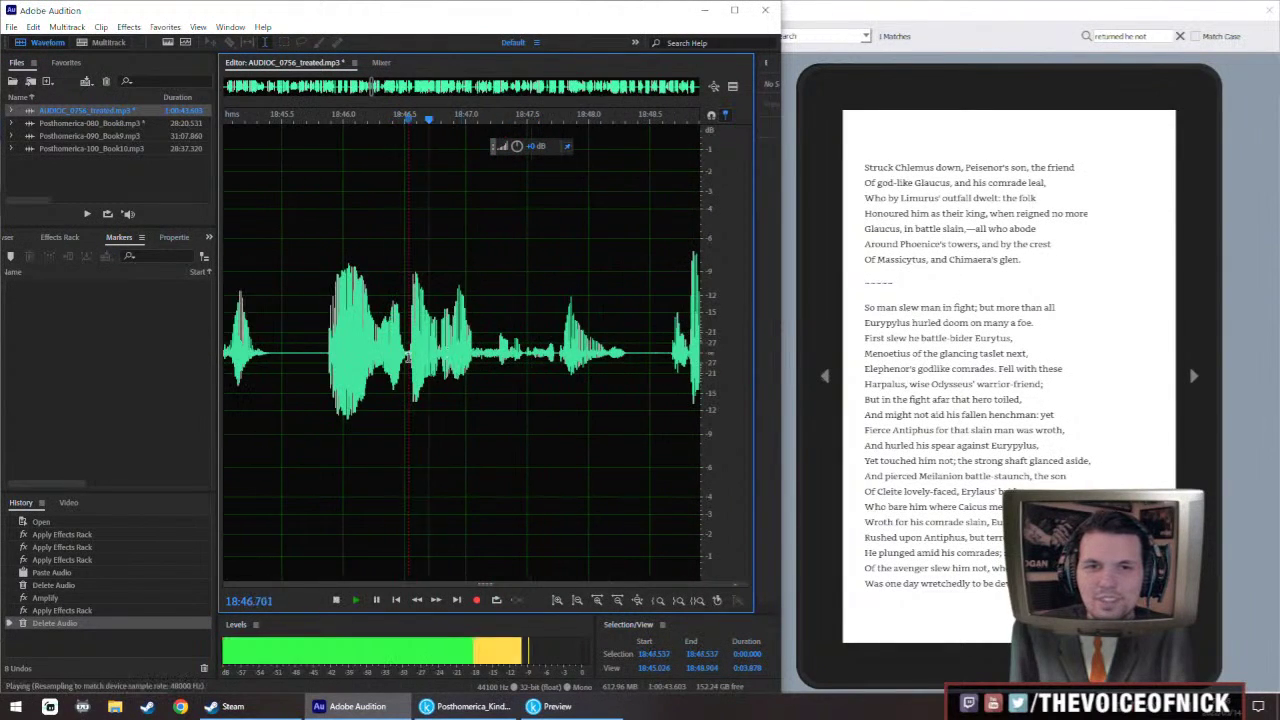
key(space)
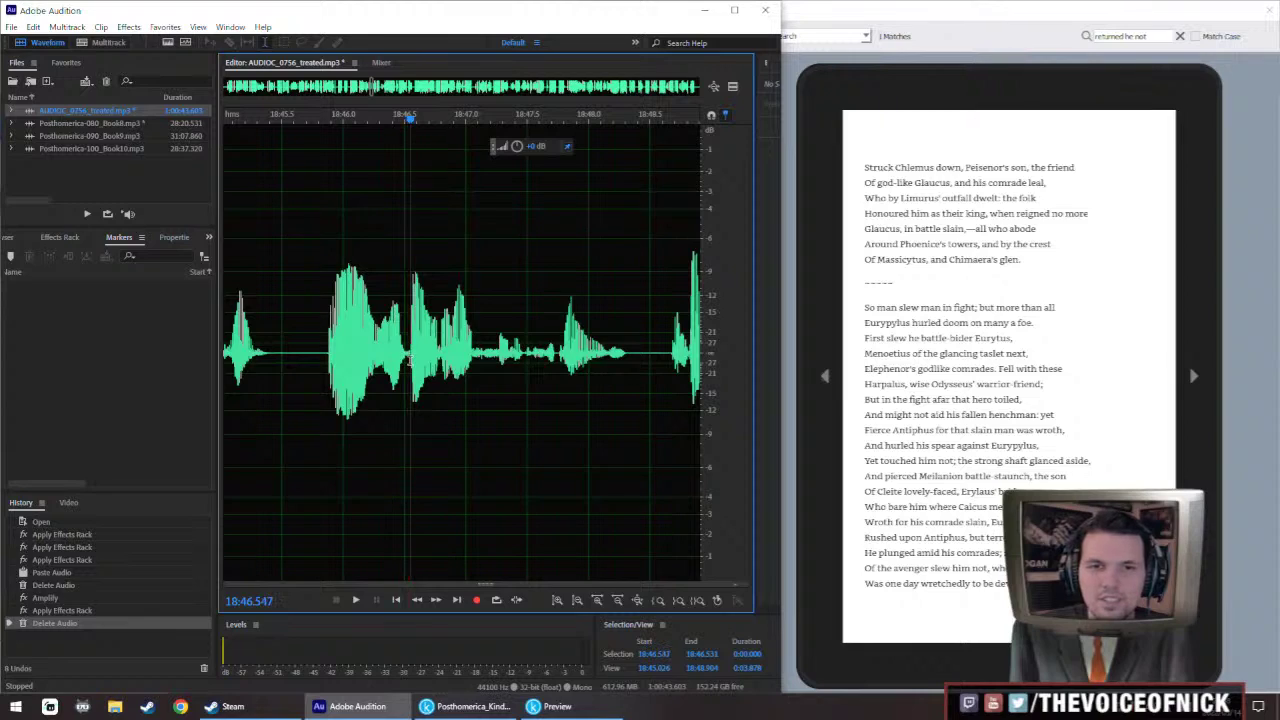
drag(410, 361, 522, 389)
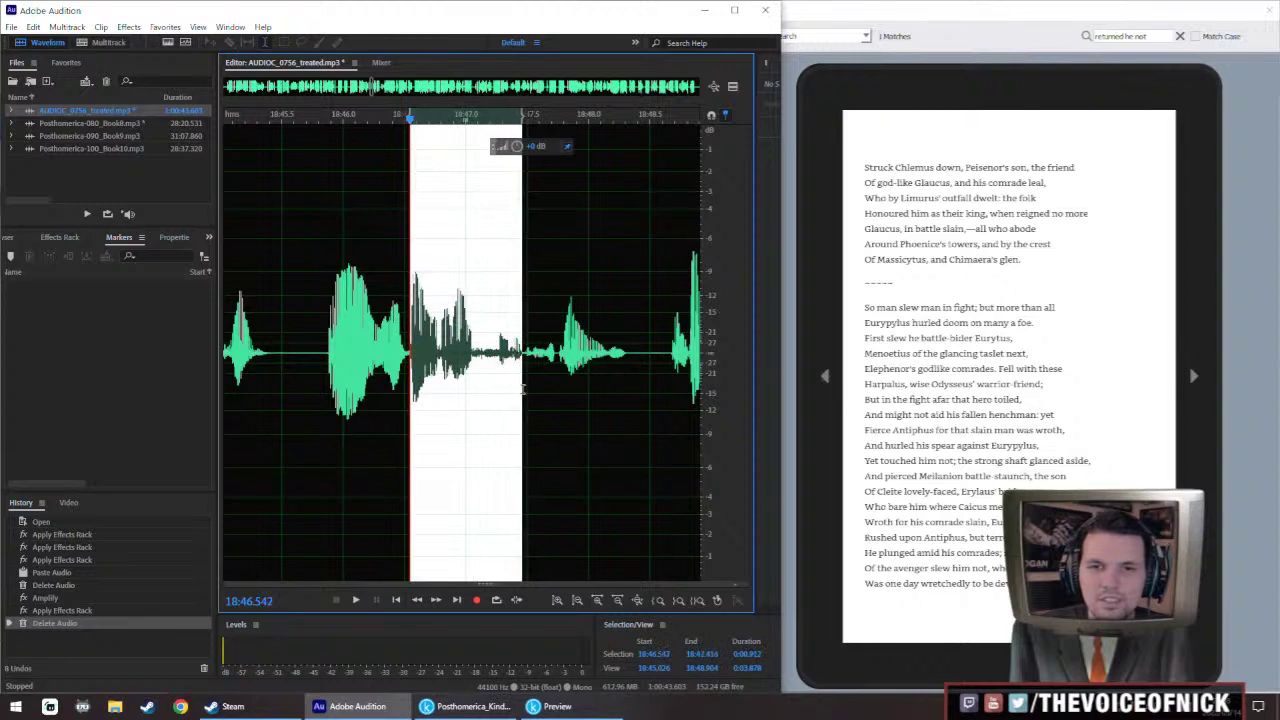
click(128, 122)
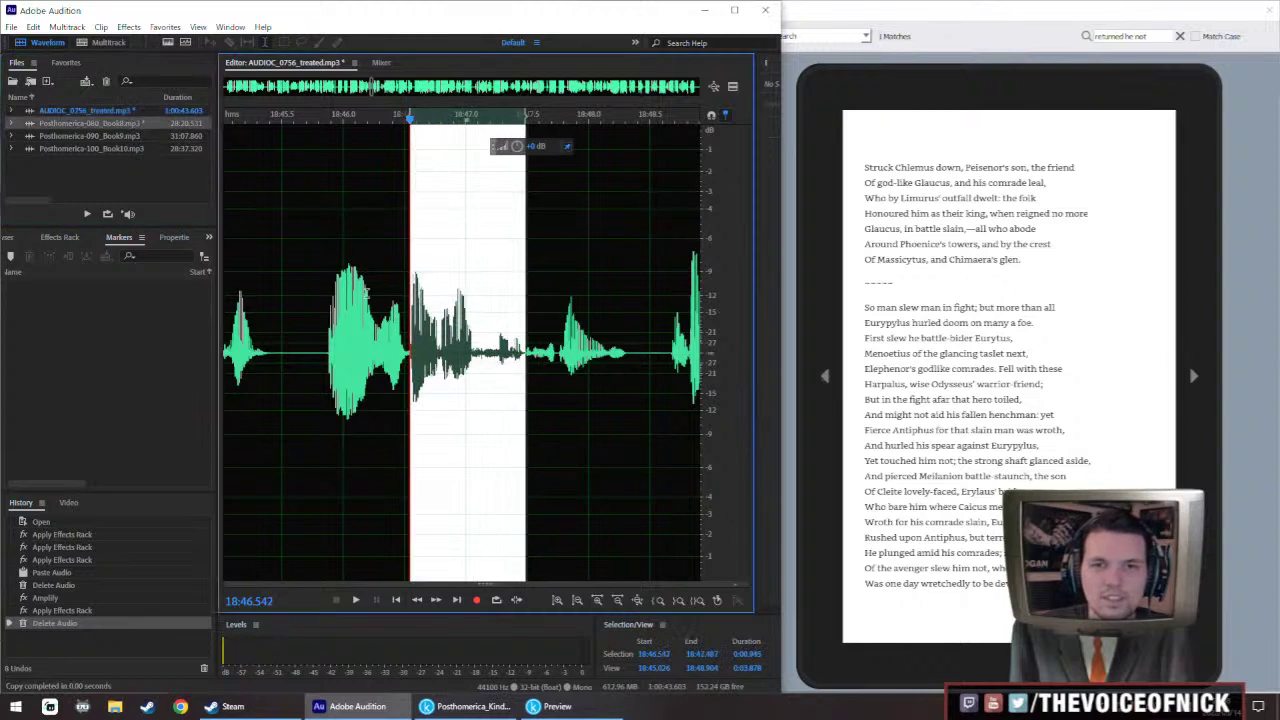
Try replacing Book 8's audio from 6:10.607 to about 6:11.3 with the copied half phrase
double_click(99, 123)
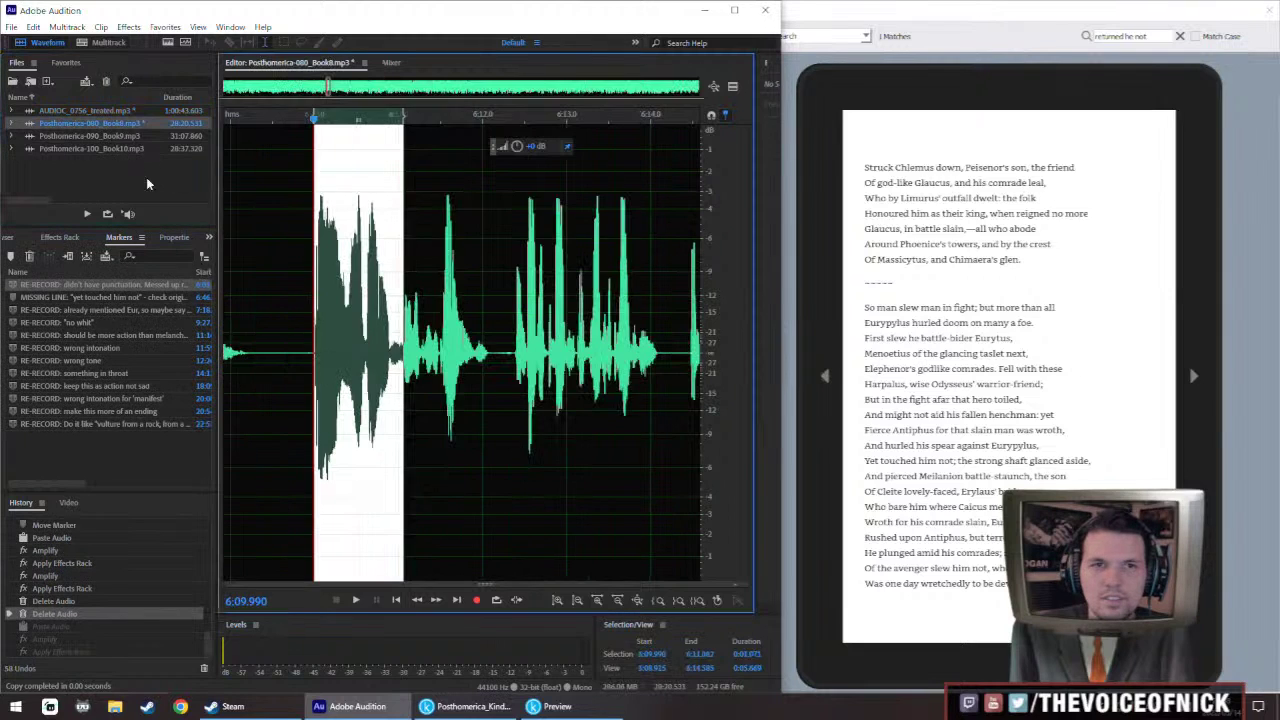
click(360, 346)
key(space)
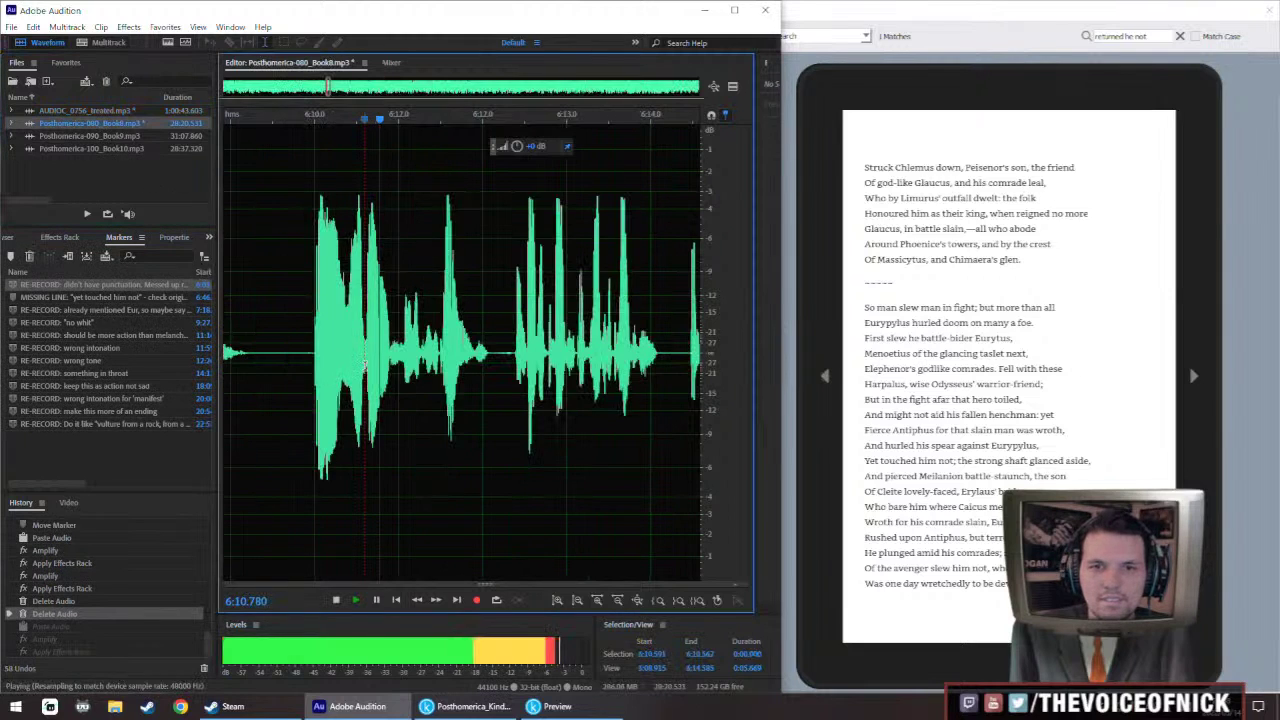
key(space)
drag(365, 346, 418, 381)
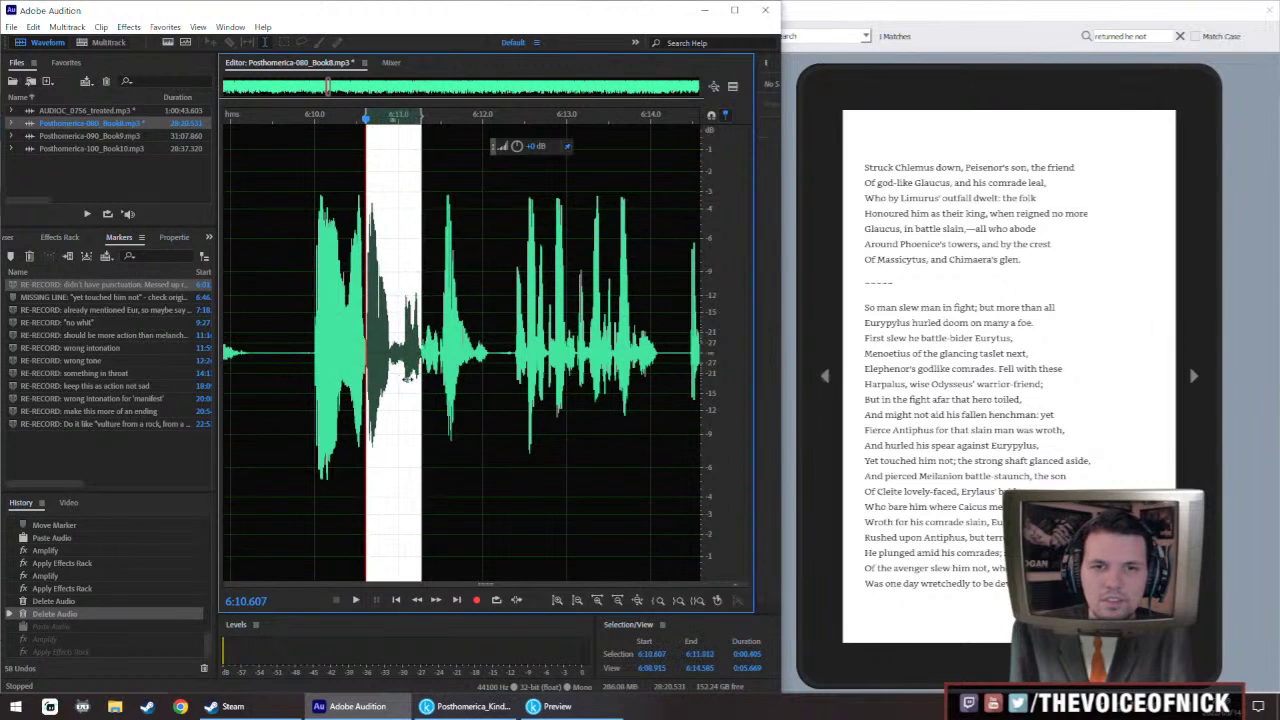
key(ctrl+v)
key(space)
key(space)
scroll(360, 358, up, 3)
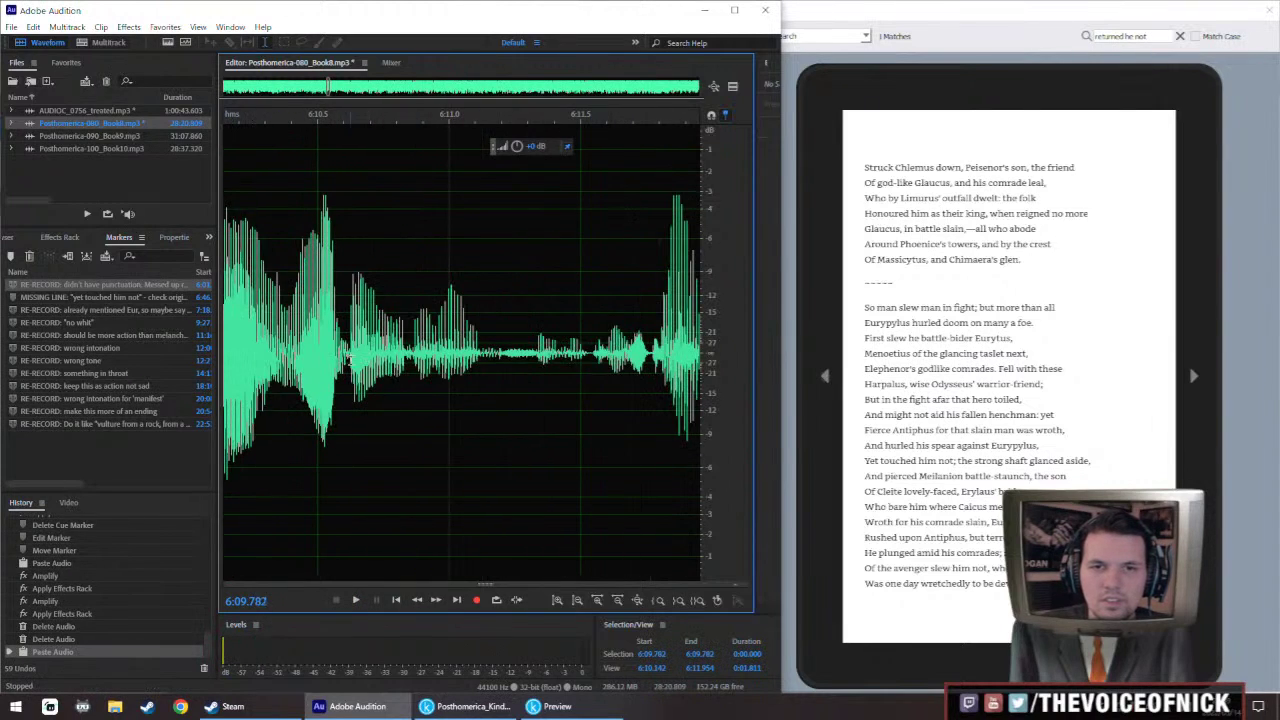
Raise the gain of the pasted half phrase from 6:10.607 to 6:11.552, apply the effects rack, and play the join
drag(346, 360, 594, 240)
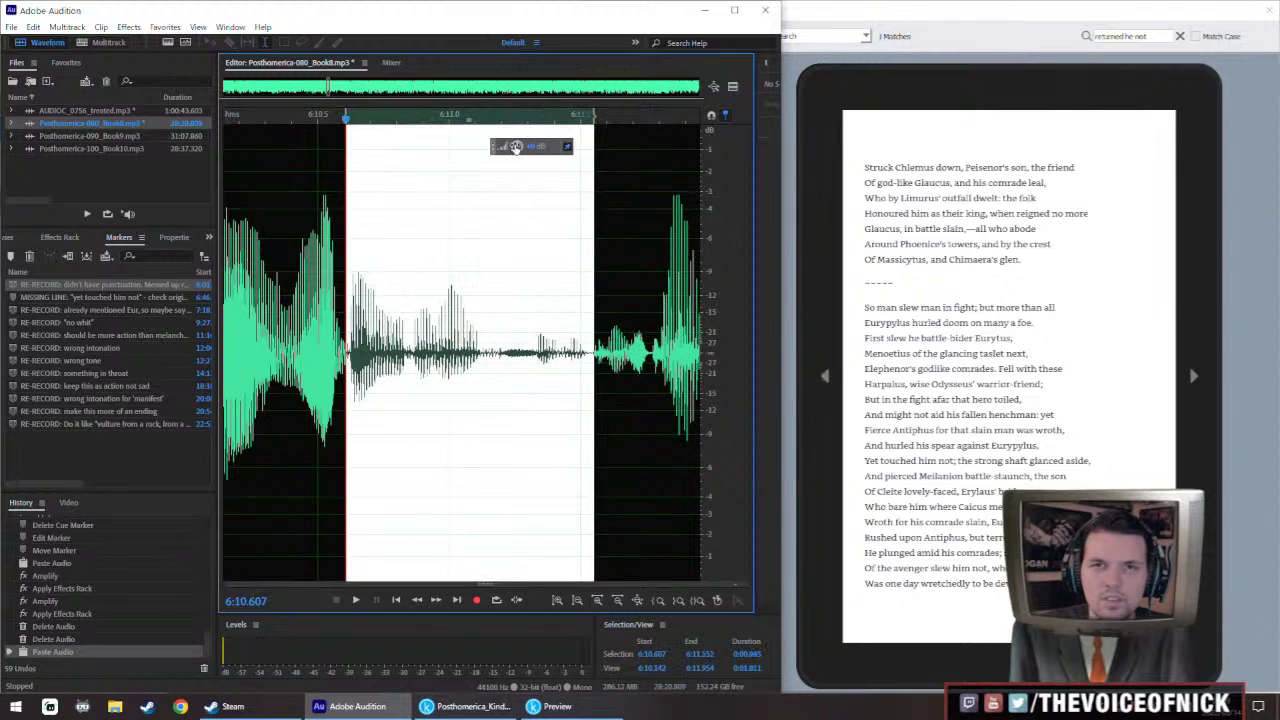
drag(514, 146, 540, 140)
scroll(438, 307, down, 3)
click(423, 307)
key(space)
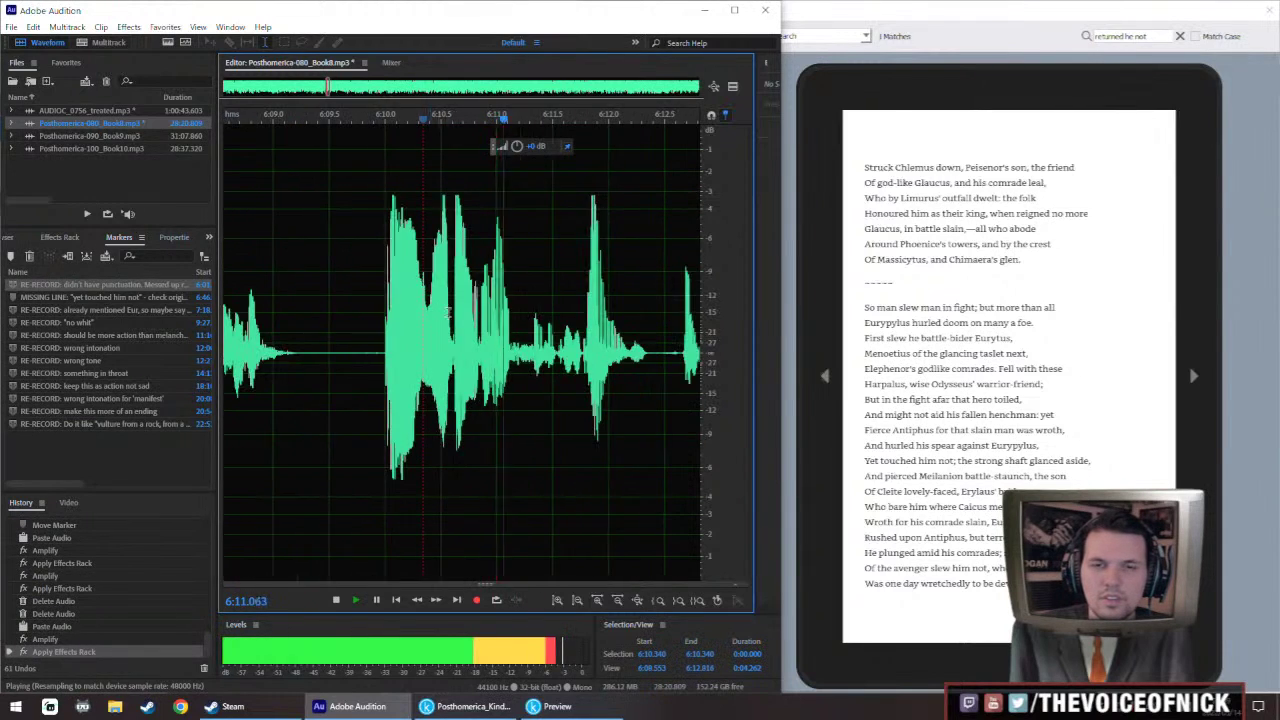
Replay Book 8 from 6:09.739 and from about 6:04.6 to check the patched phrase in context
scroll(439, 309, right, 2)
click(328, 289)
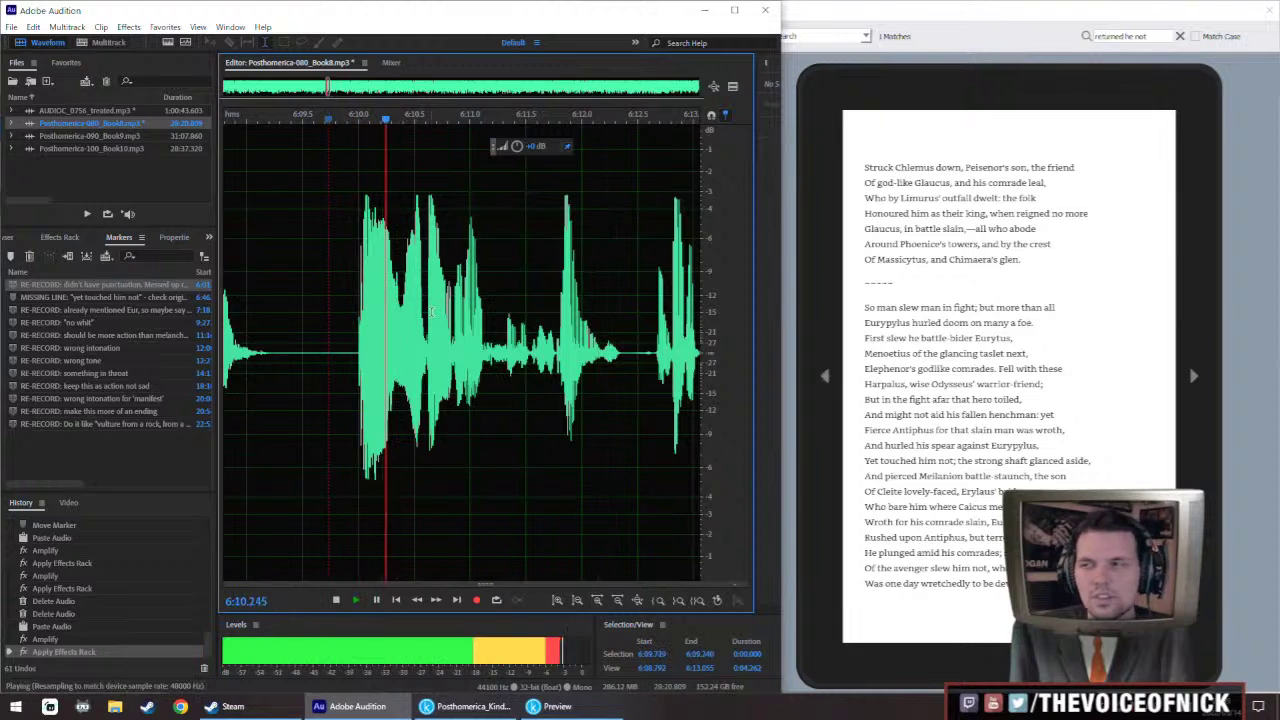
scroll(506, 307, down, 3)
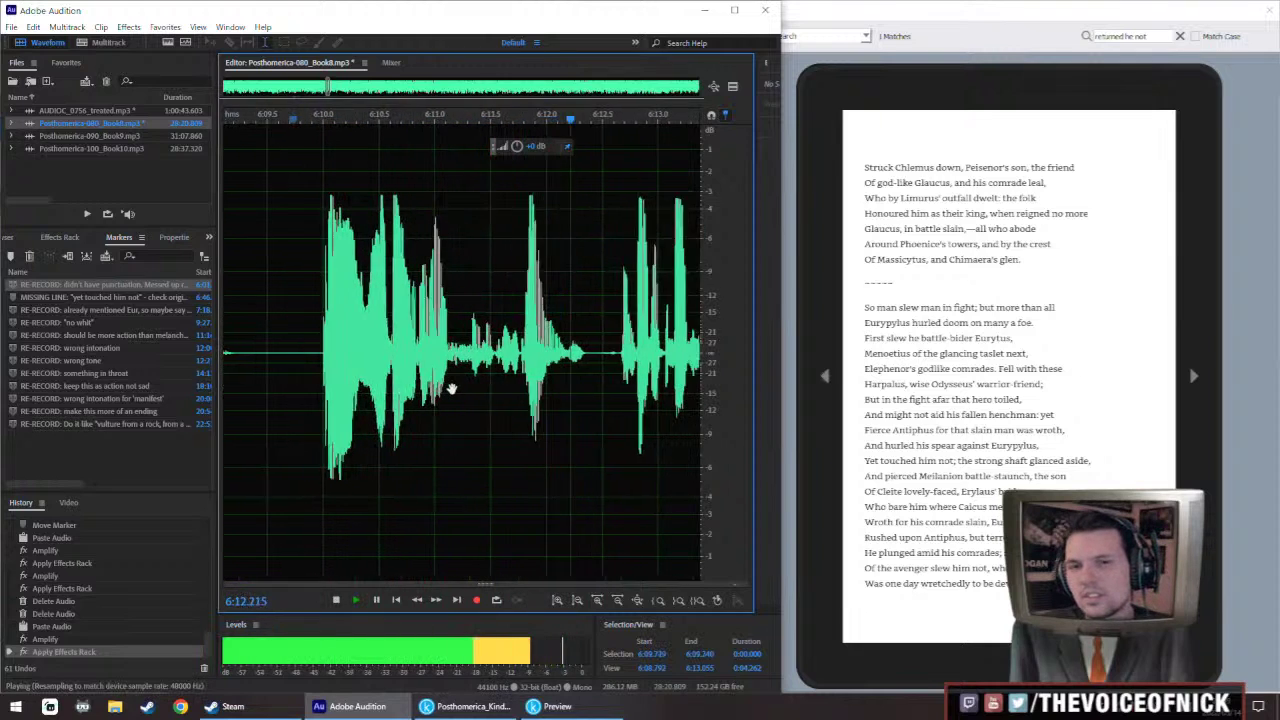
click(307, 316)
scroll(307, 316, down, 10)
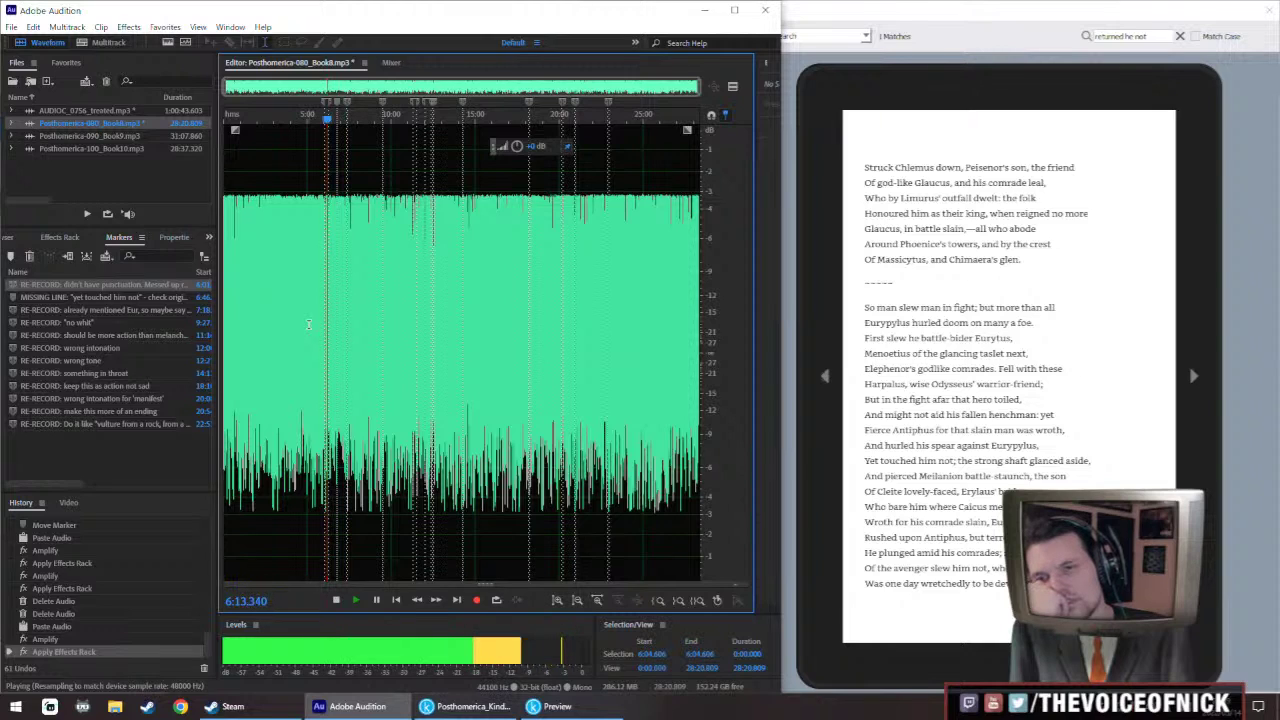
key(equal)
key(equal)
key(equal)
key(space)
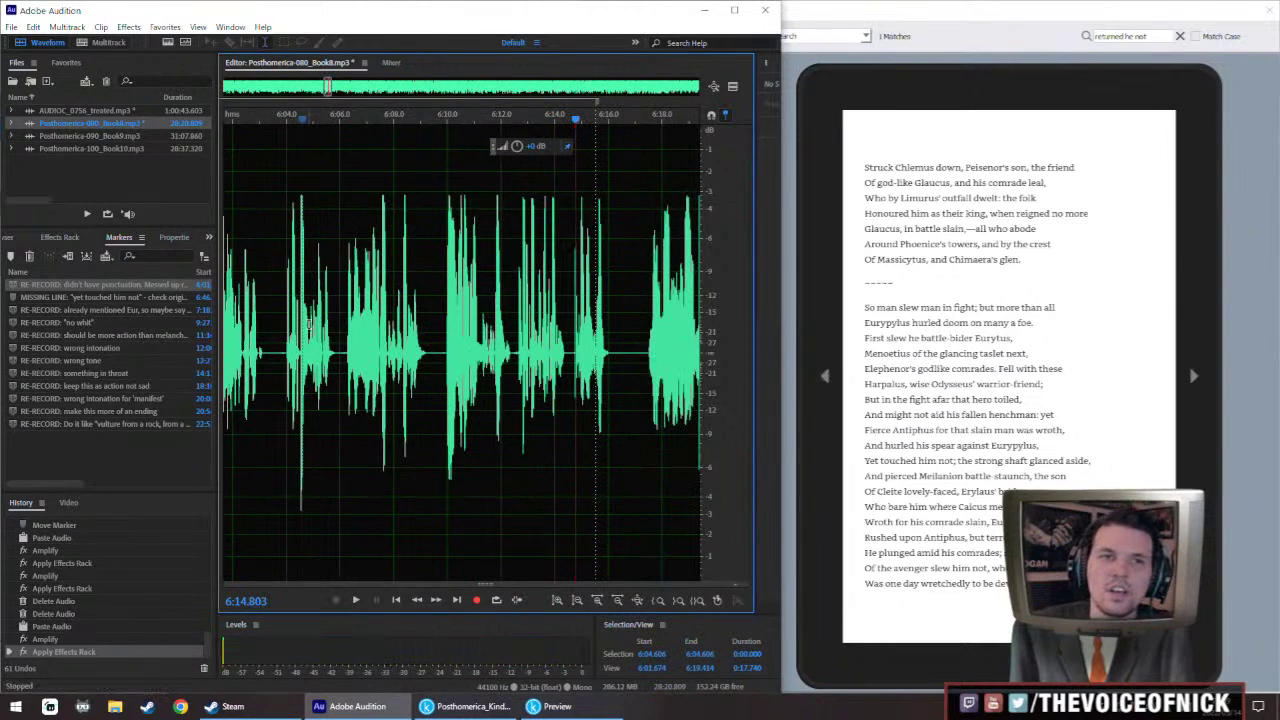
Play the other take in AUDIOC_0756_treated.mp3, and copy the full passage from about 18:45.9 to 18:52.2
double_click(103, 110)
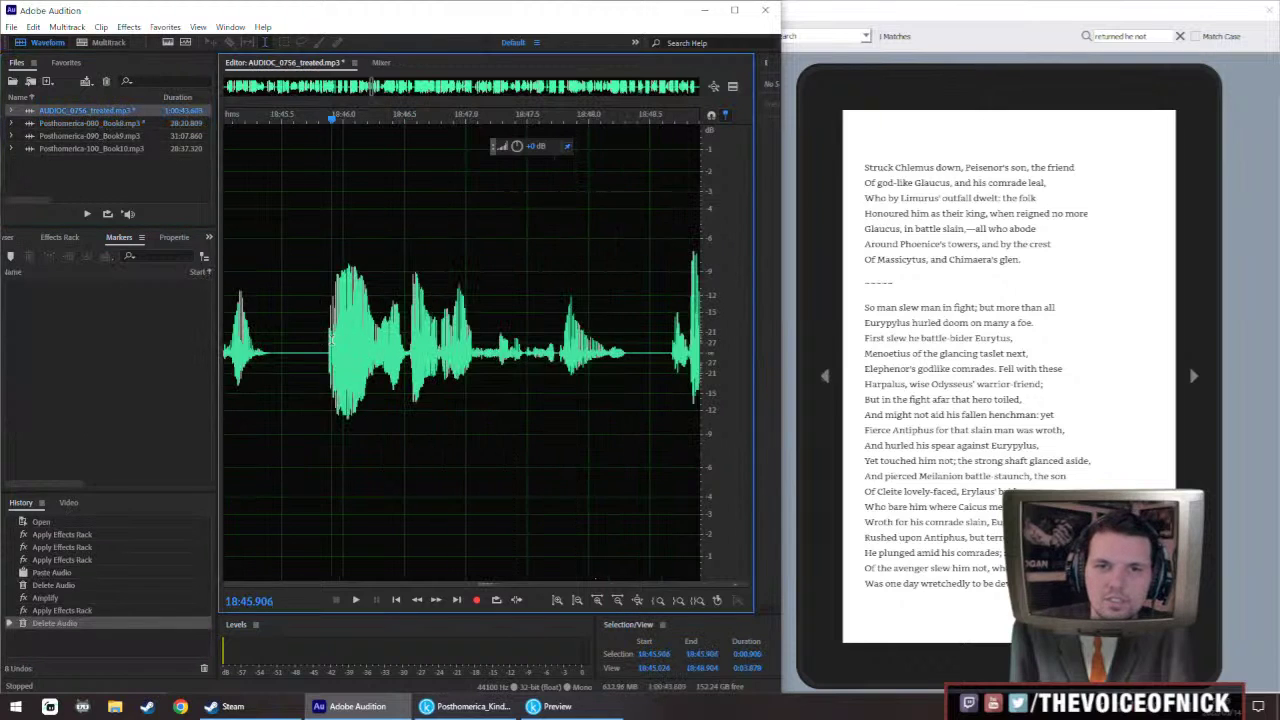
key(space)
key(minus)
key(minus)
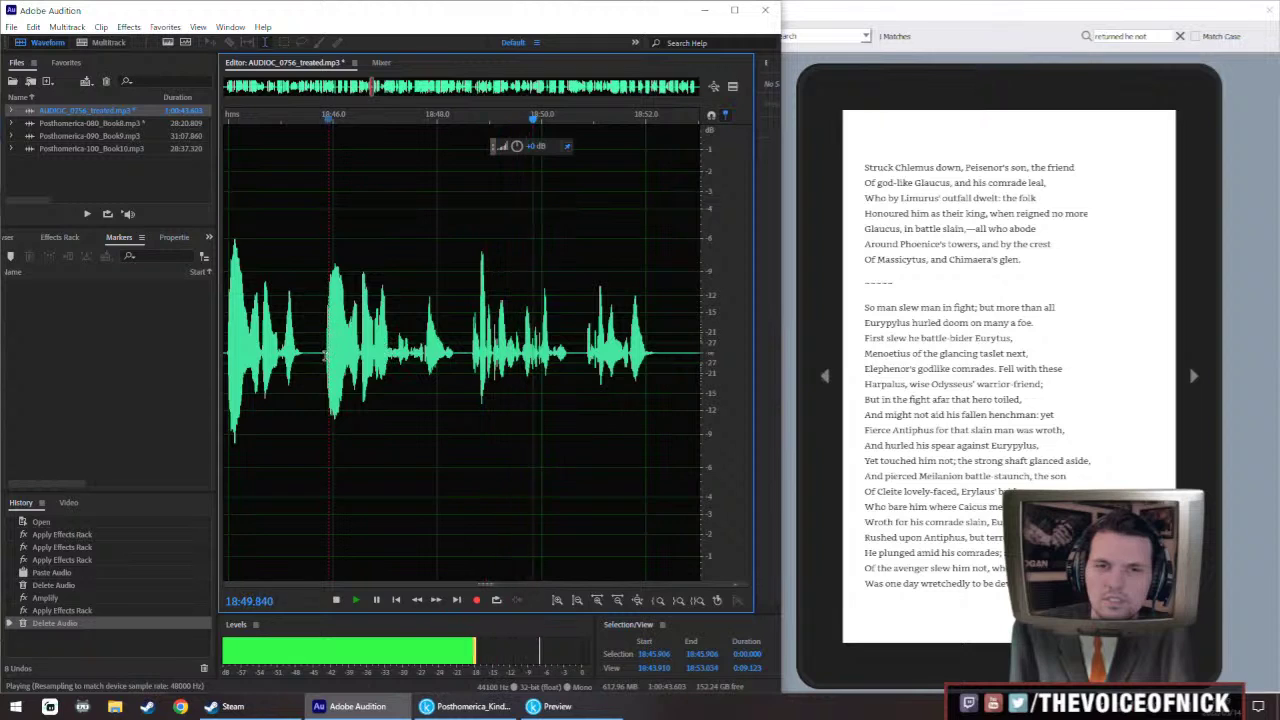
drag(326, 360, 656, 425)
key(space)
Extend the end of Book 8's "didn't have punctuation" marker to about 6:20, and play from 6:09.954 to locate the passage's start
double_click(103, 126)
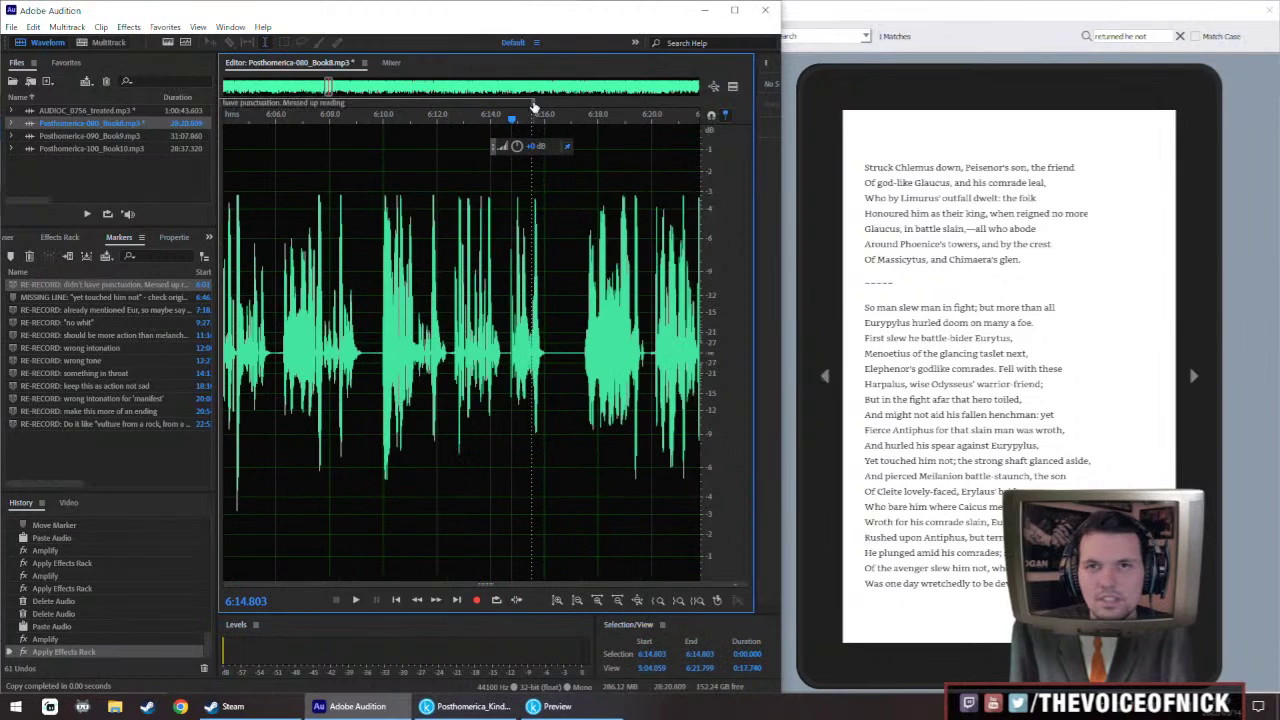
drag(648, 124, 647, 124)
click(381, 345)
key(space)
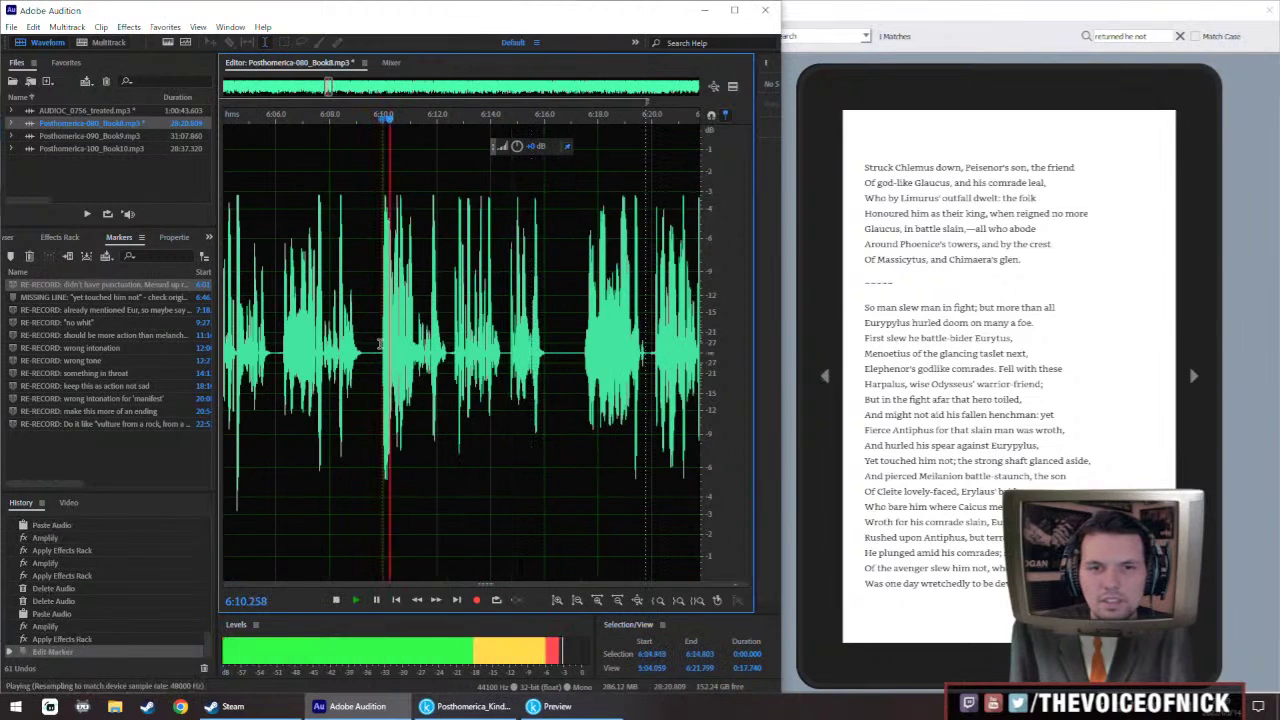
scroll(381, 346, up, 2)
key(space)
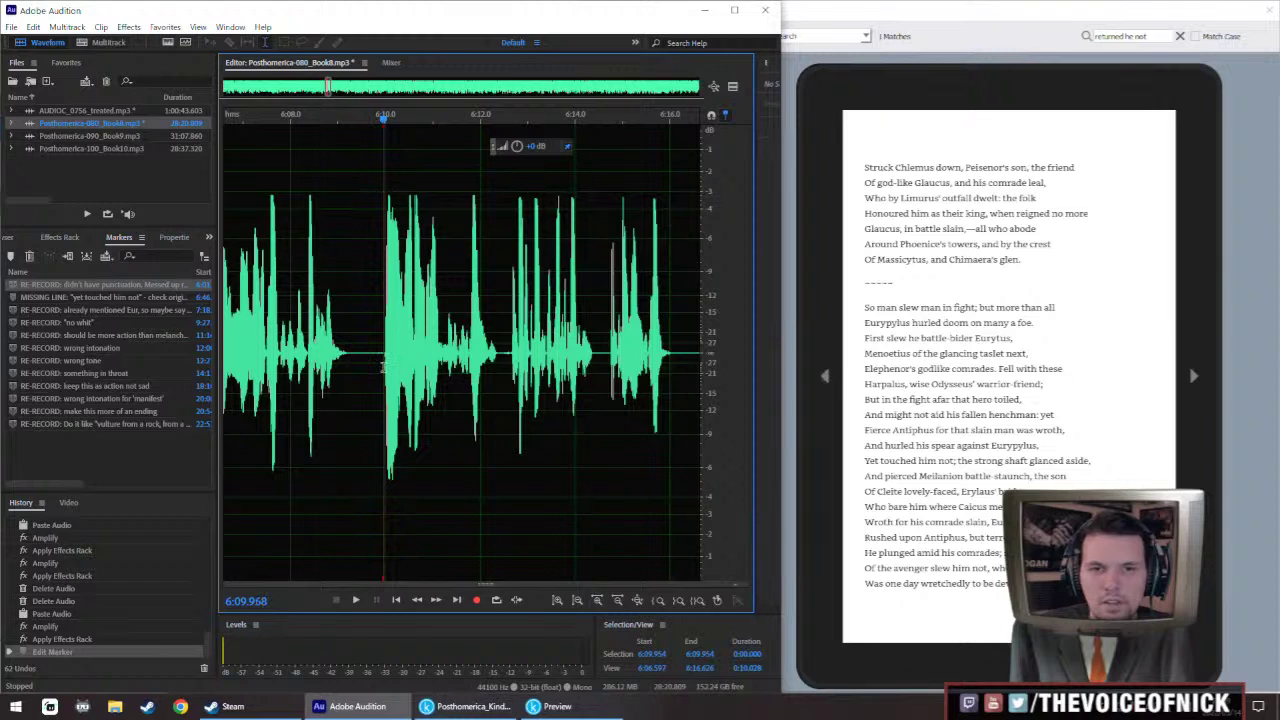
Replace Book 8's audio from 6:09.968 to about 6:16.06 with the copied passage, raise its gain, and apply the effects rack
drag(383, 368, 677, 407)
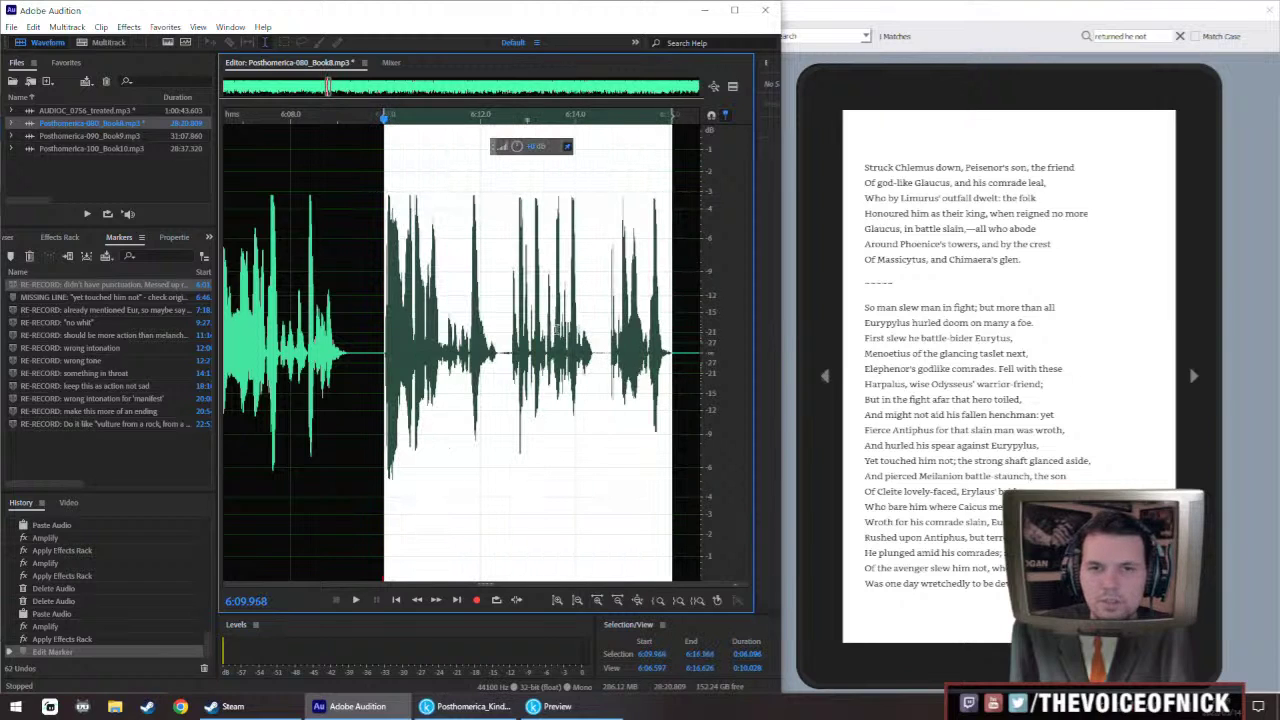
key(ctrl+v)
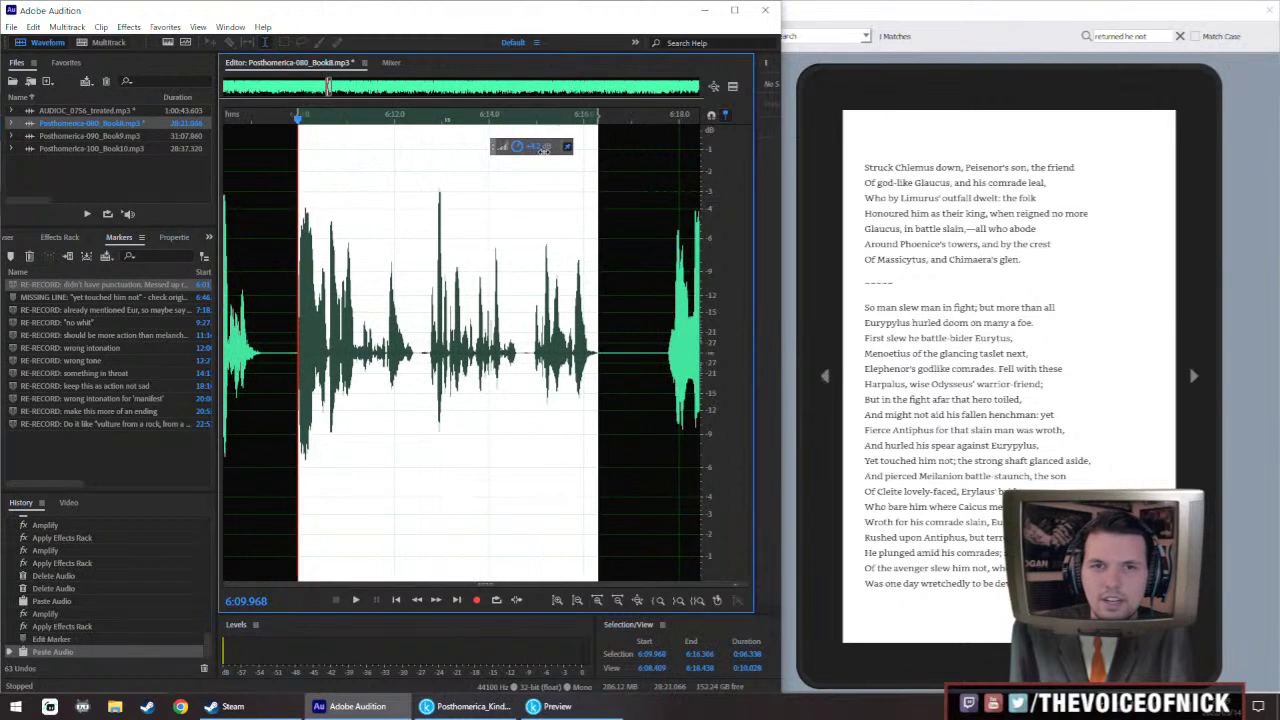
drag(549, 151, 549, 151)
key(ctrl+r)
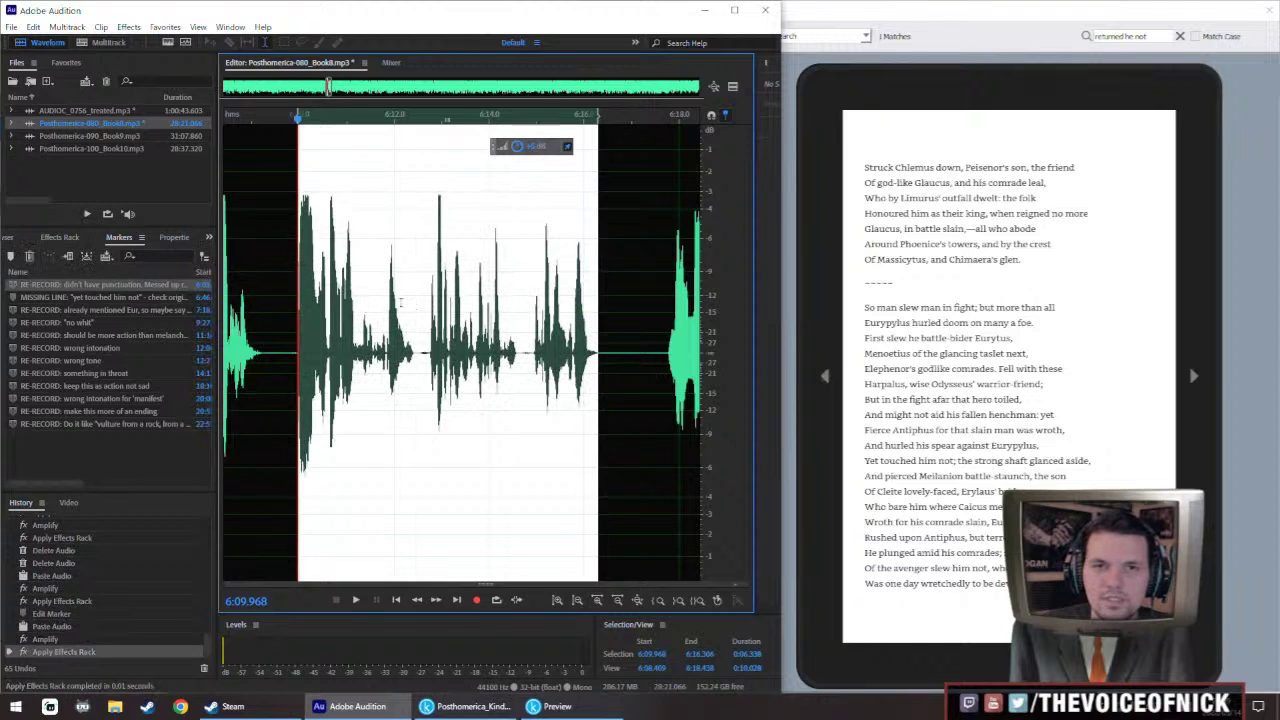
Raise the gain of the quieter part from 6:11.176 to 6:16.373 and reapply the effects rack to it
scroll(545, 351, left, 2)
click(600, 347)
drag(649, 355, 408, 360)
drag(519, 147, 530, 153)
key(ctrl+r)
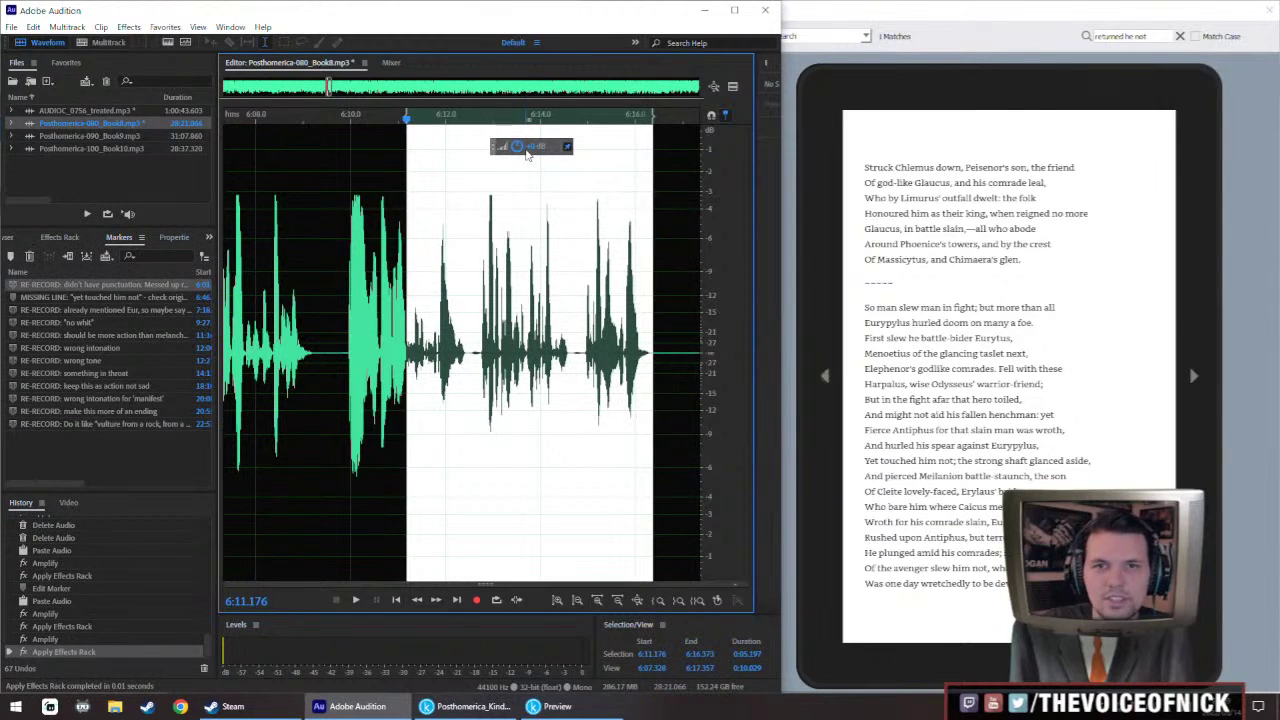
Play Book 8 from 6:07.047 and again from 6:05.634 to check how the new passage matches the surrounding audio
scroll(400, 360, down, 3)
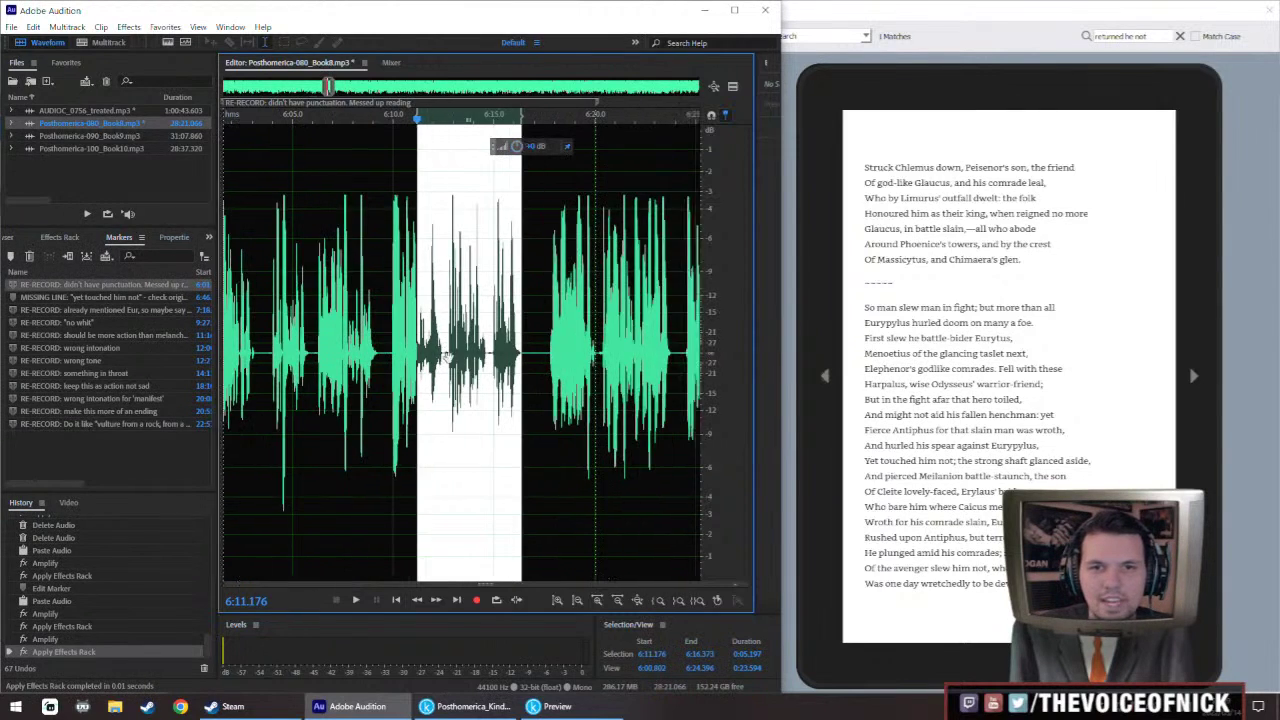
click(327, 333)
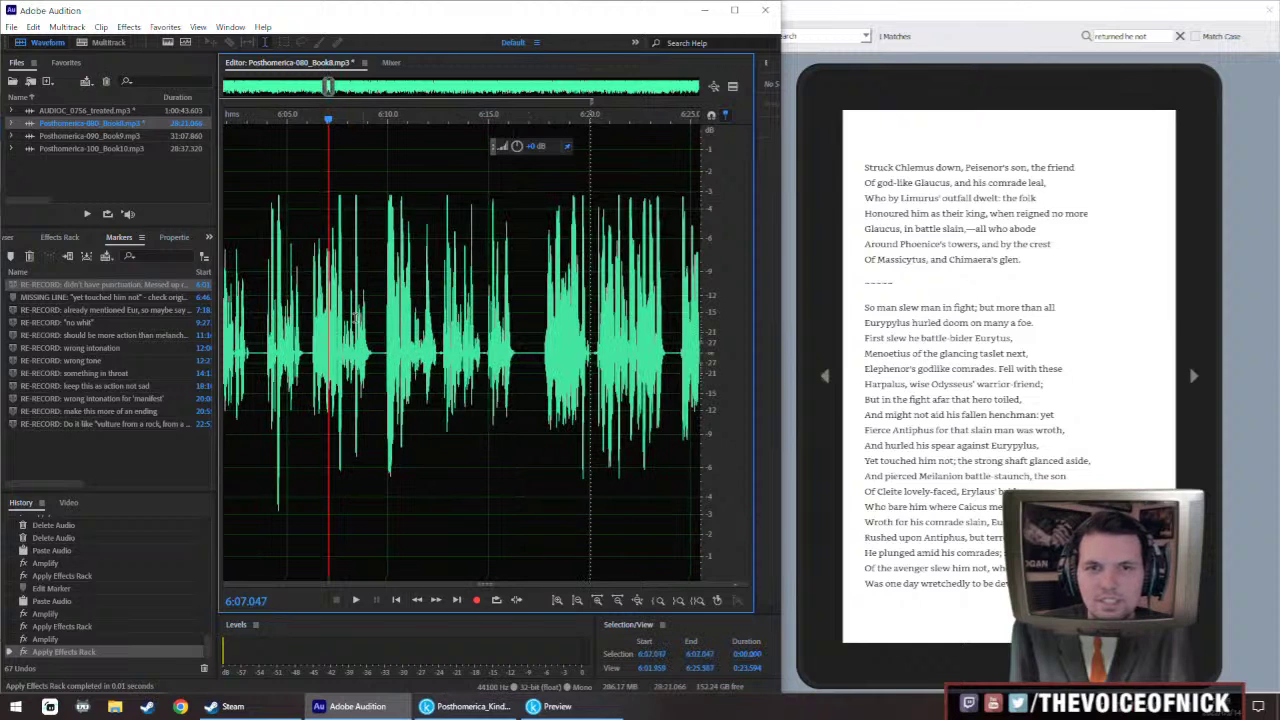
key(space)
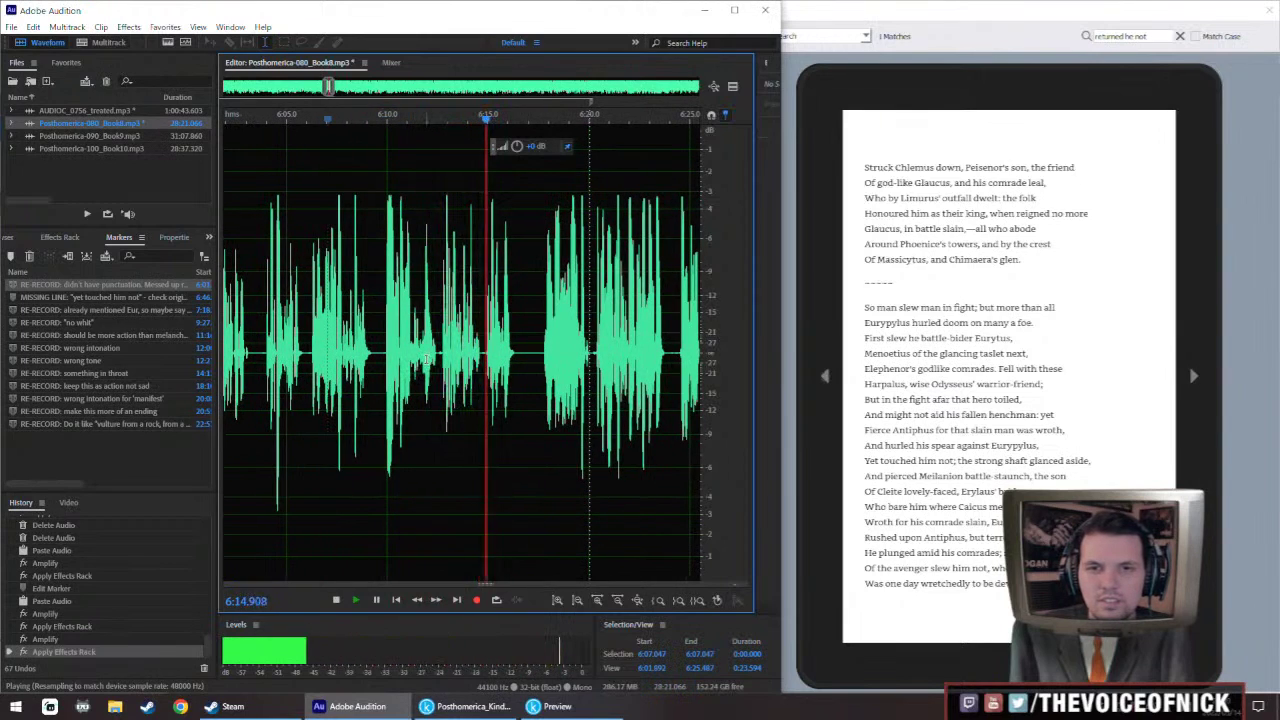
scroll(415, 352, up, 2)
scroll(415, 352, down, 3)
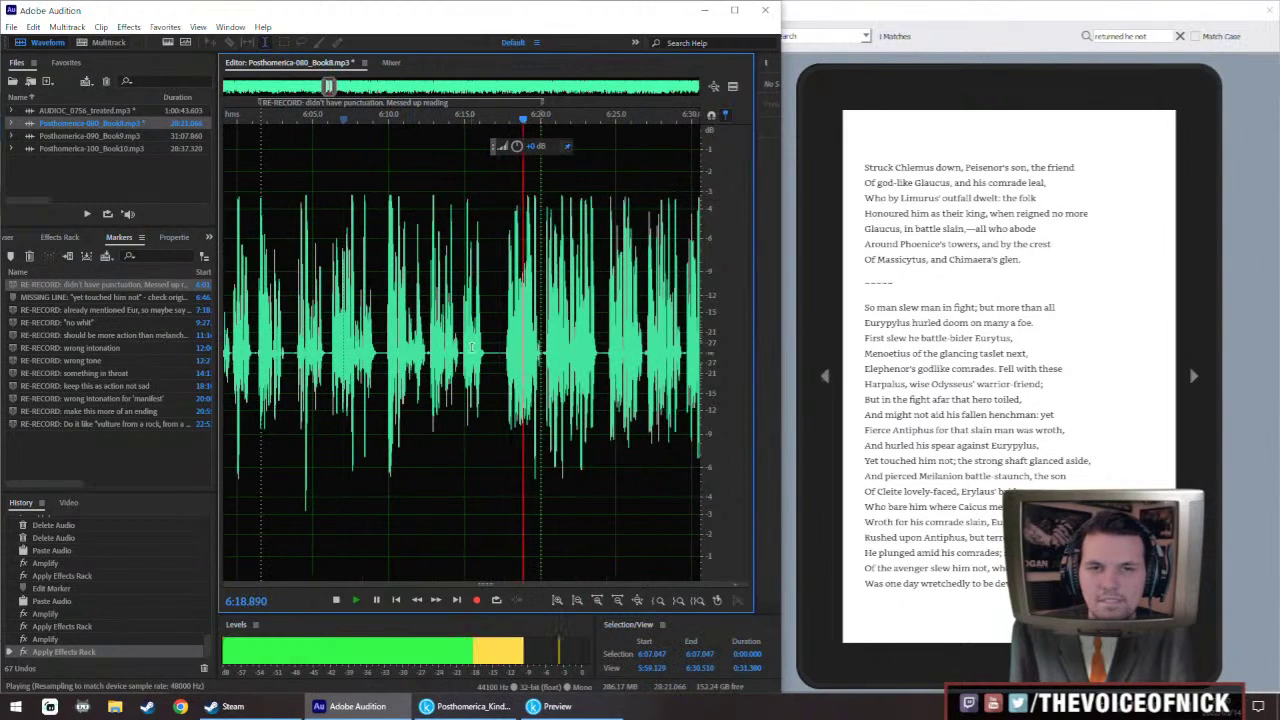
click(325, 304)
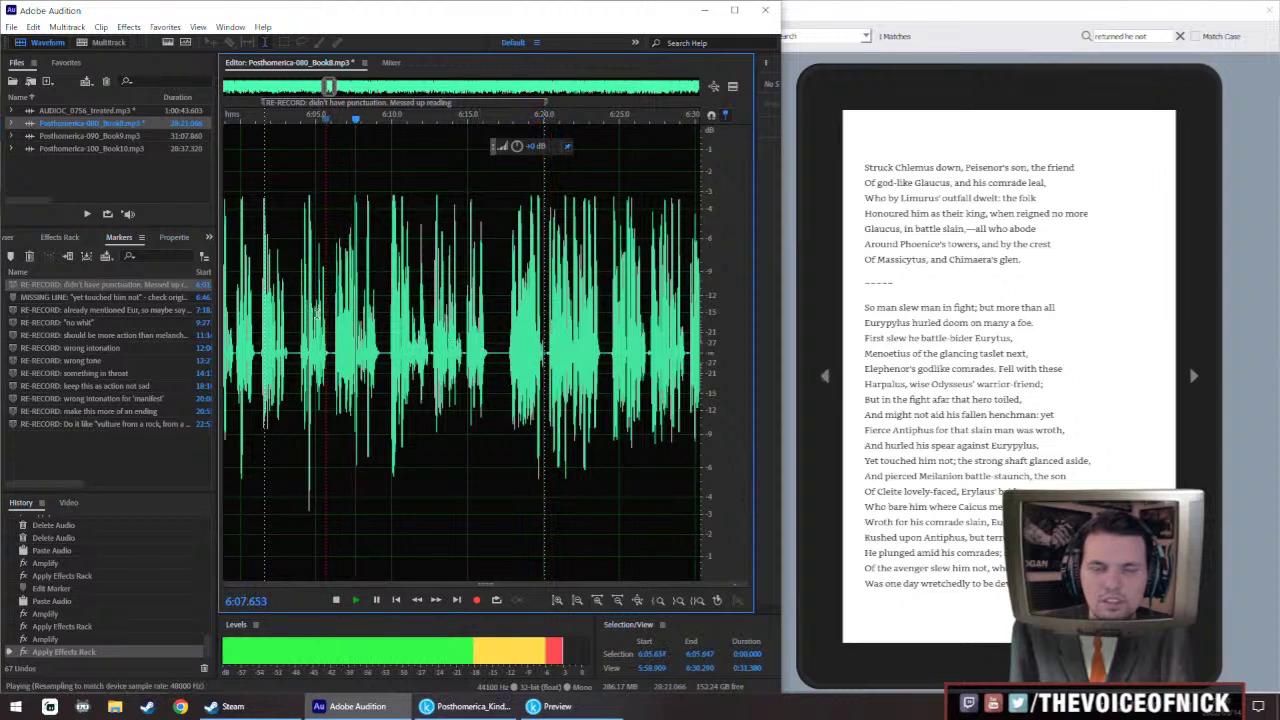
scroll(330, 315, up, 3)
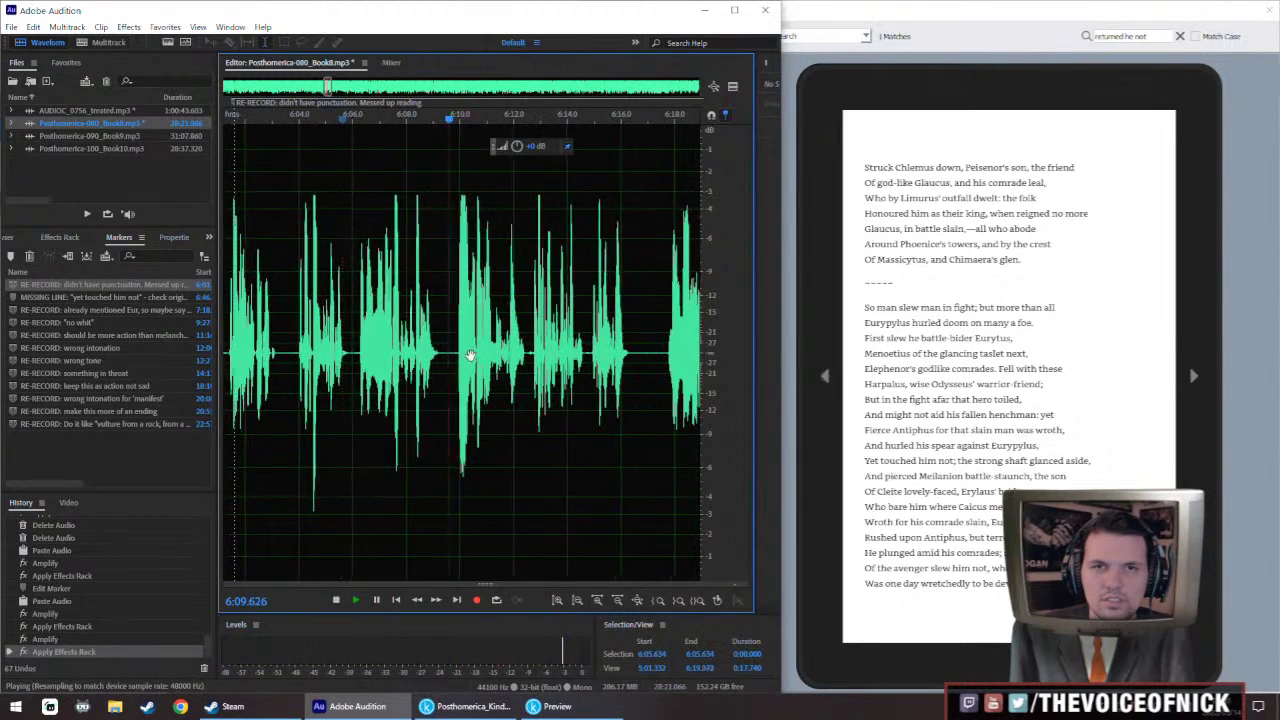
Play Book 8 from 5:39.791 through the replaced passage to about 6:17 to compare it with the surrounding narration
scroll(470, 355, down, 3)
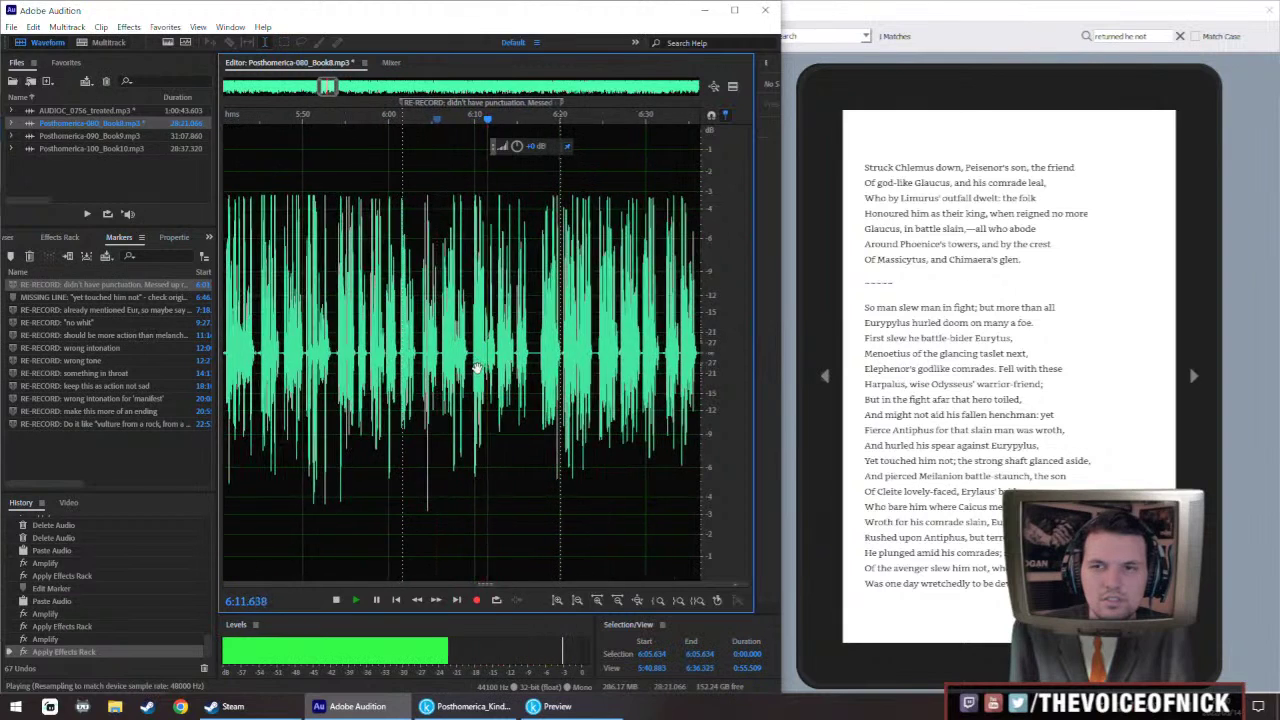
scroll(477, 368, down, 4)
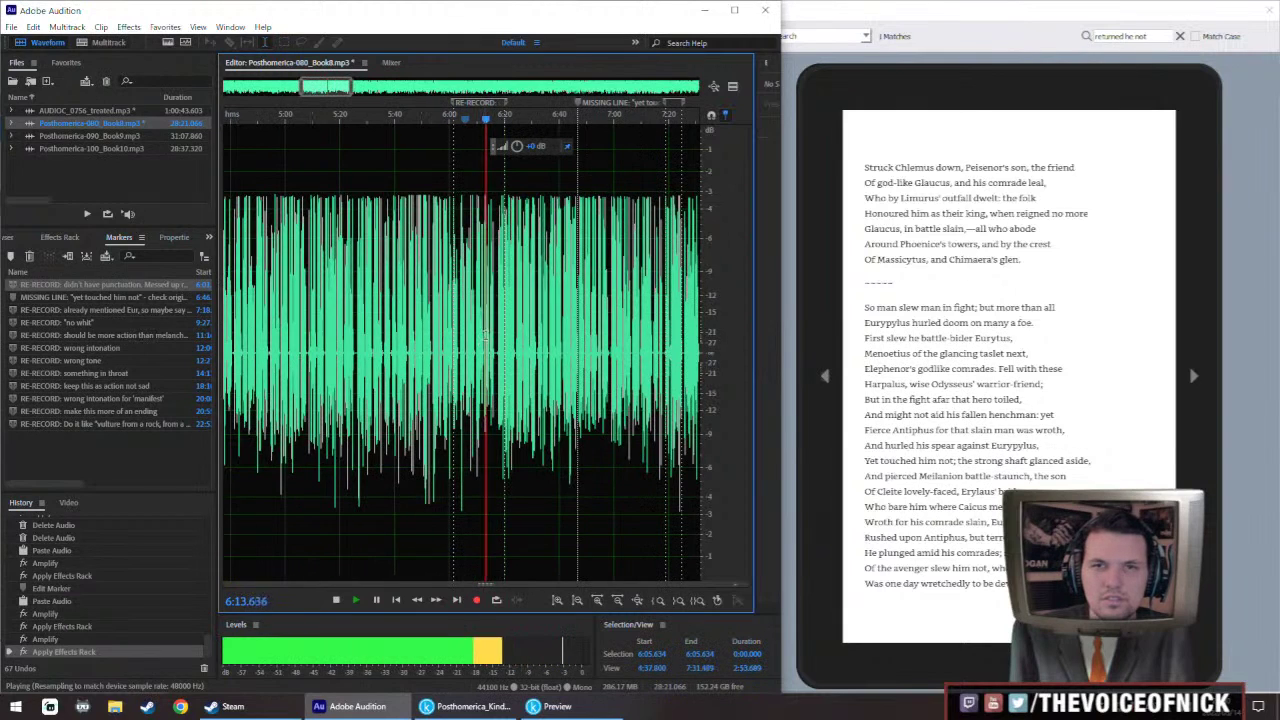
key(space)
scroll(484, 334, up, 4)
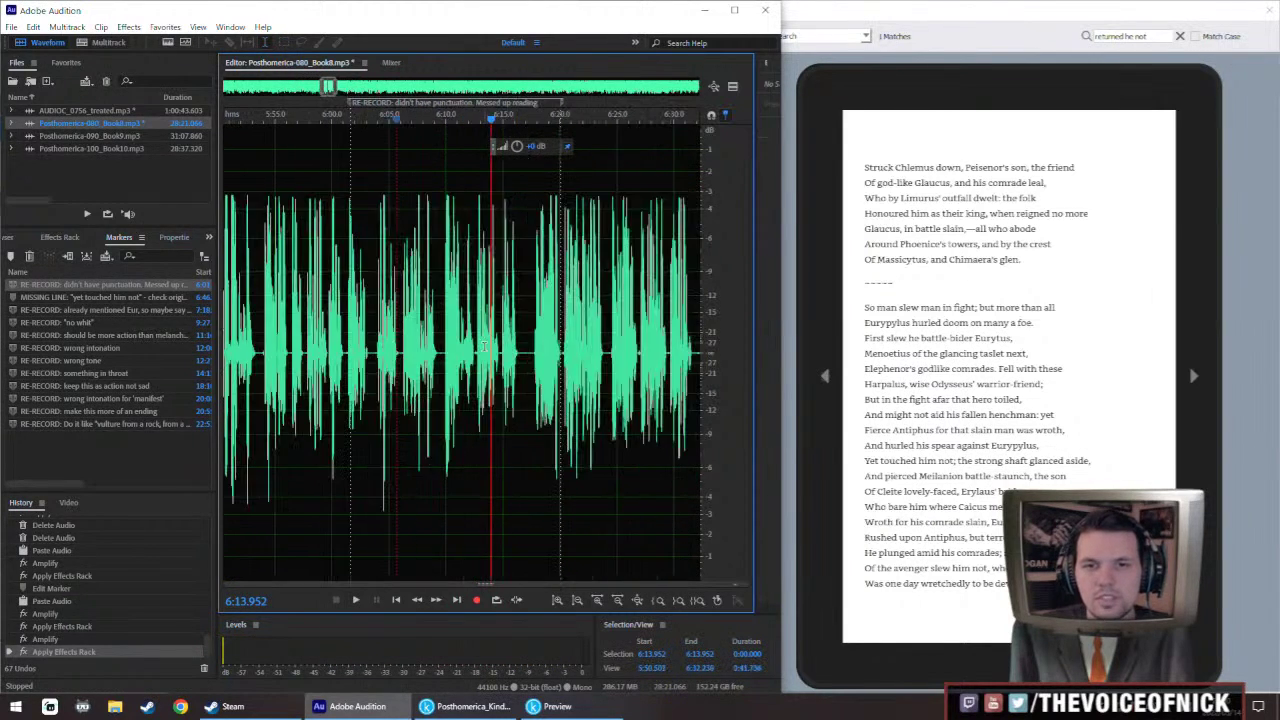
drag(437, 345, 547, 350)
scroll(504, 355, down, 3)
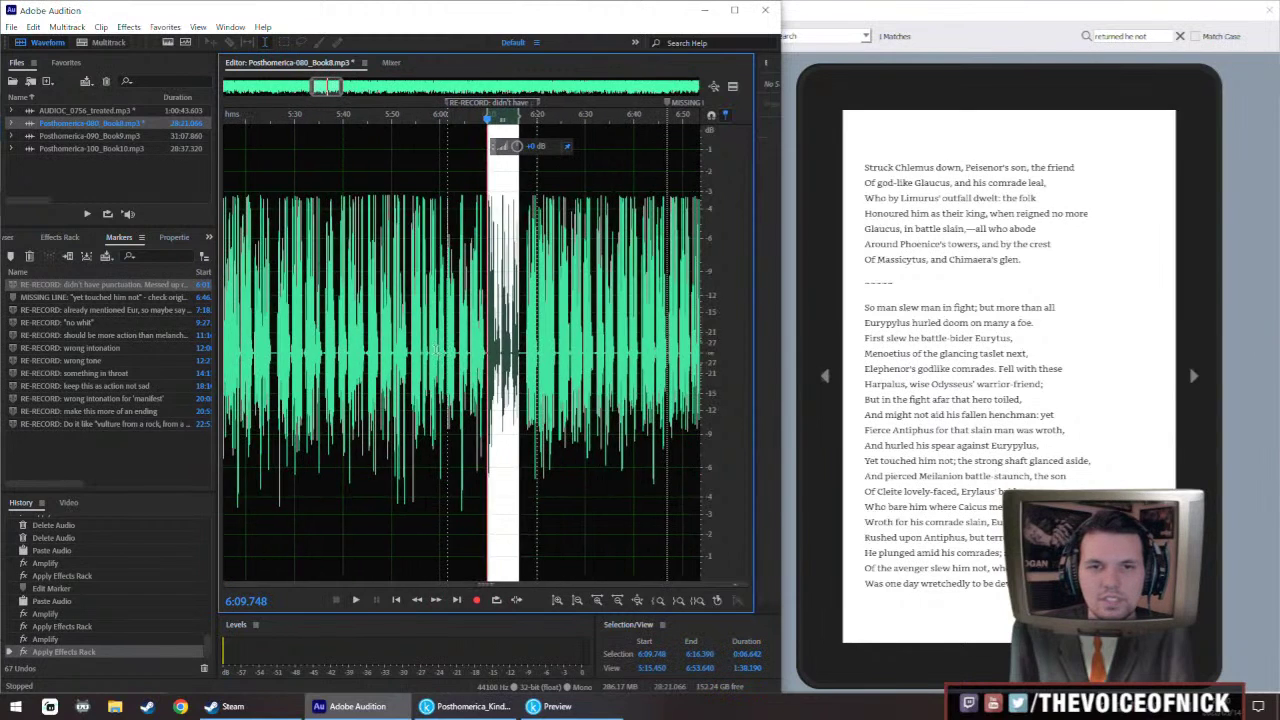
click(372, 317)
key(space)
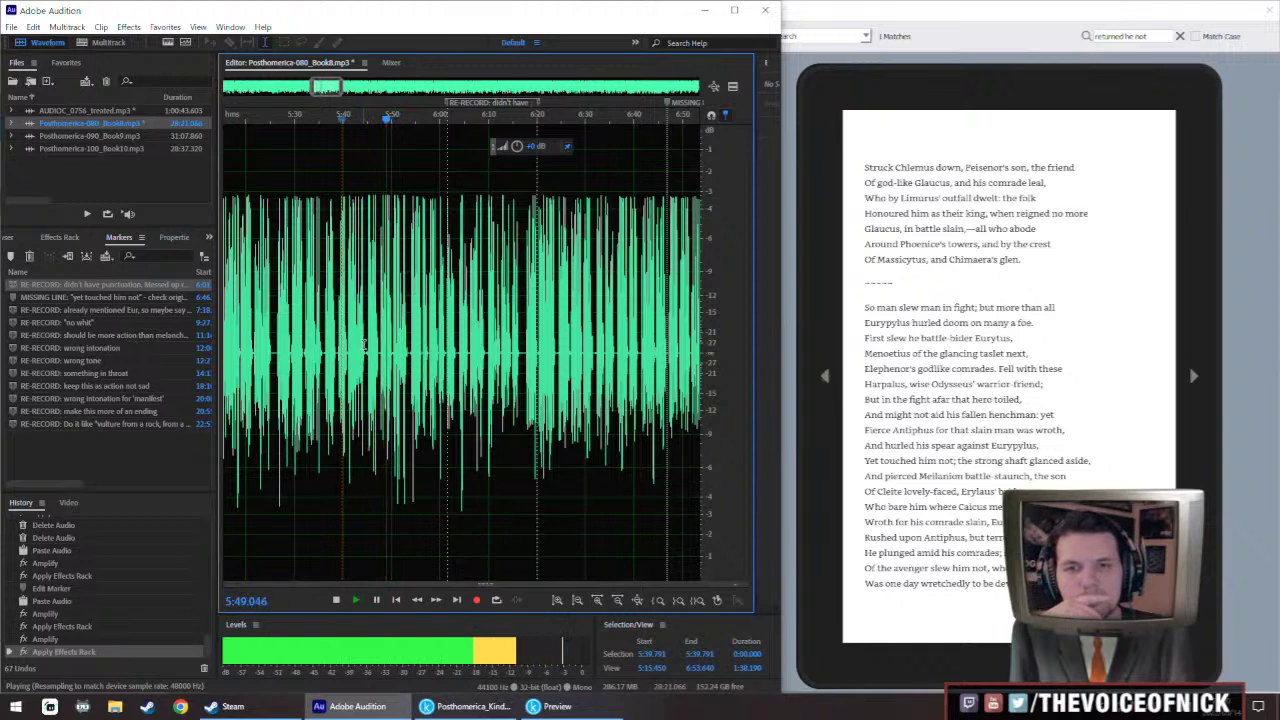
key(backslash)
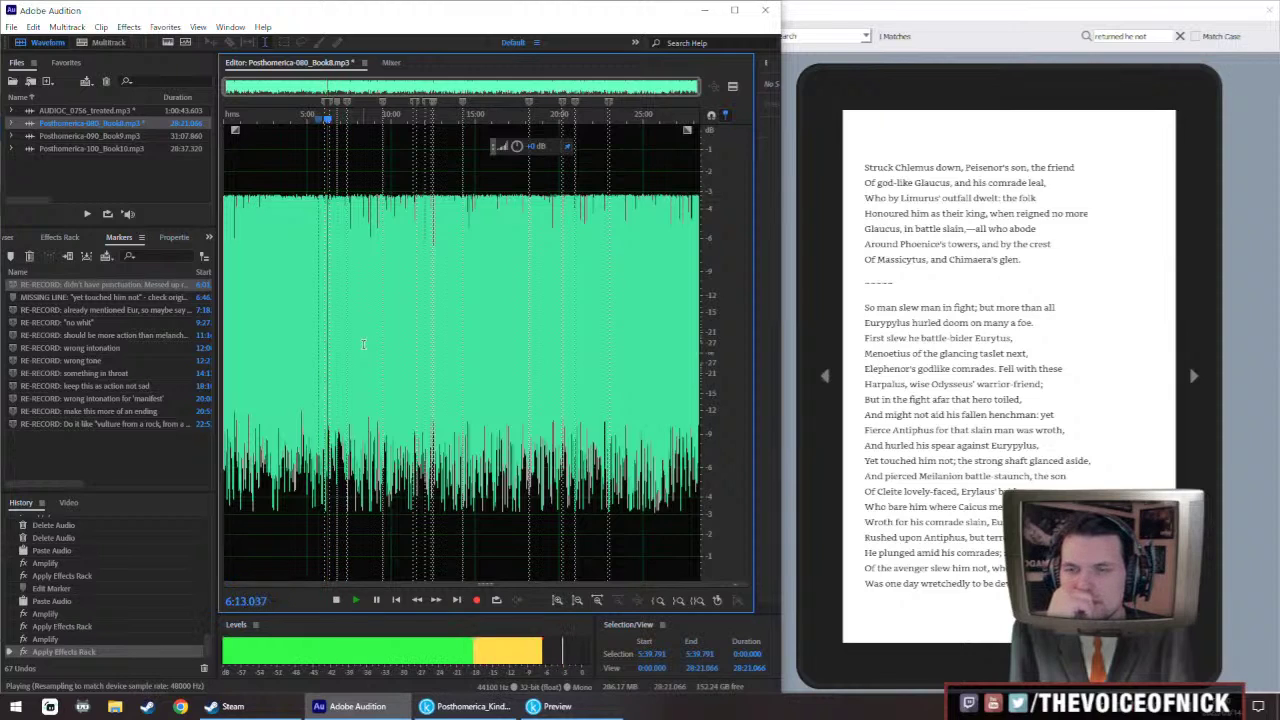
scroll(363, 344, up, 6)
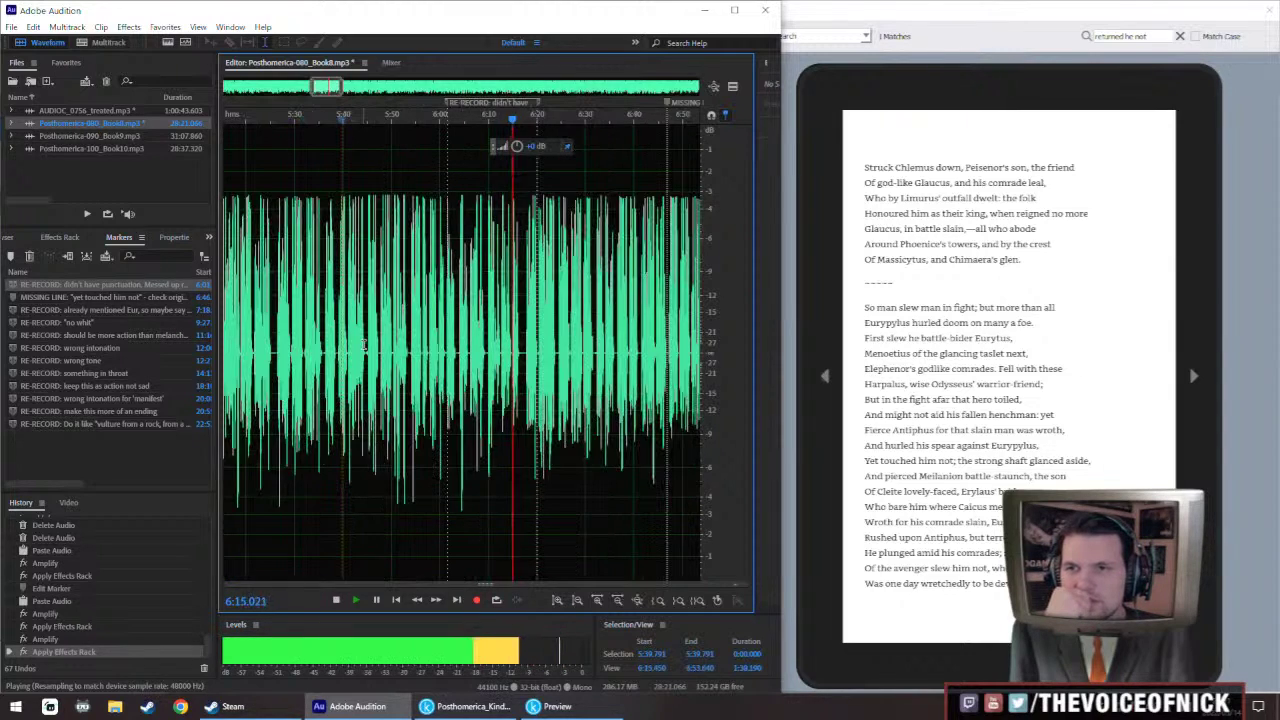
scroll(363, 344, up, 3)
key(space)
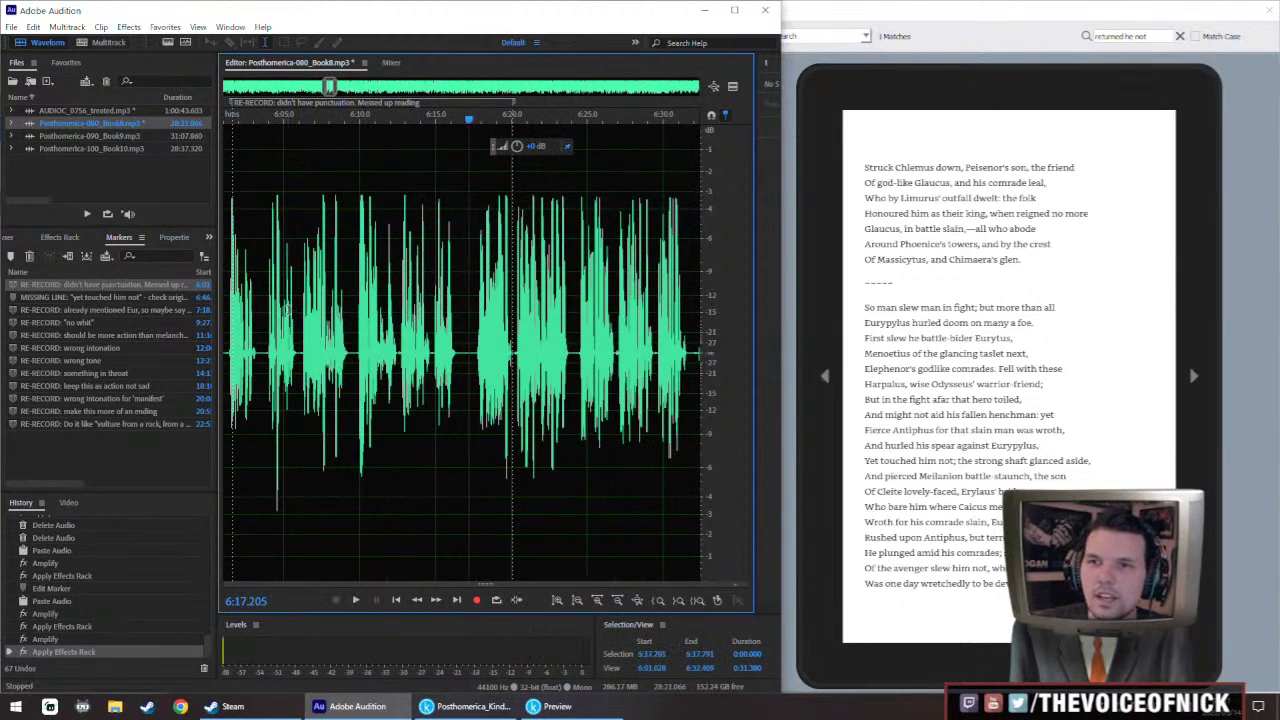
Raise the gain of Book 8's replaced passage from about 6:11 to 6:16 and reapply the effects rack to it
scroll(375, 297, up, 2)
click(514, 360)
drag(514, 360, 378, 385)
drag(517, 148, 527, 147)
key(ctrl+r)
click(354, 287)
click(338, 312)
Play Book 8 from 6:09.909 to about 6:25 and delete the "didn't have punctuation" re-record marker
mouse_move(340, 365)
mouse_down()
mouse_move(514, 365)
mouse_move(341, 362)
mouse_up()
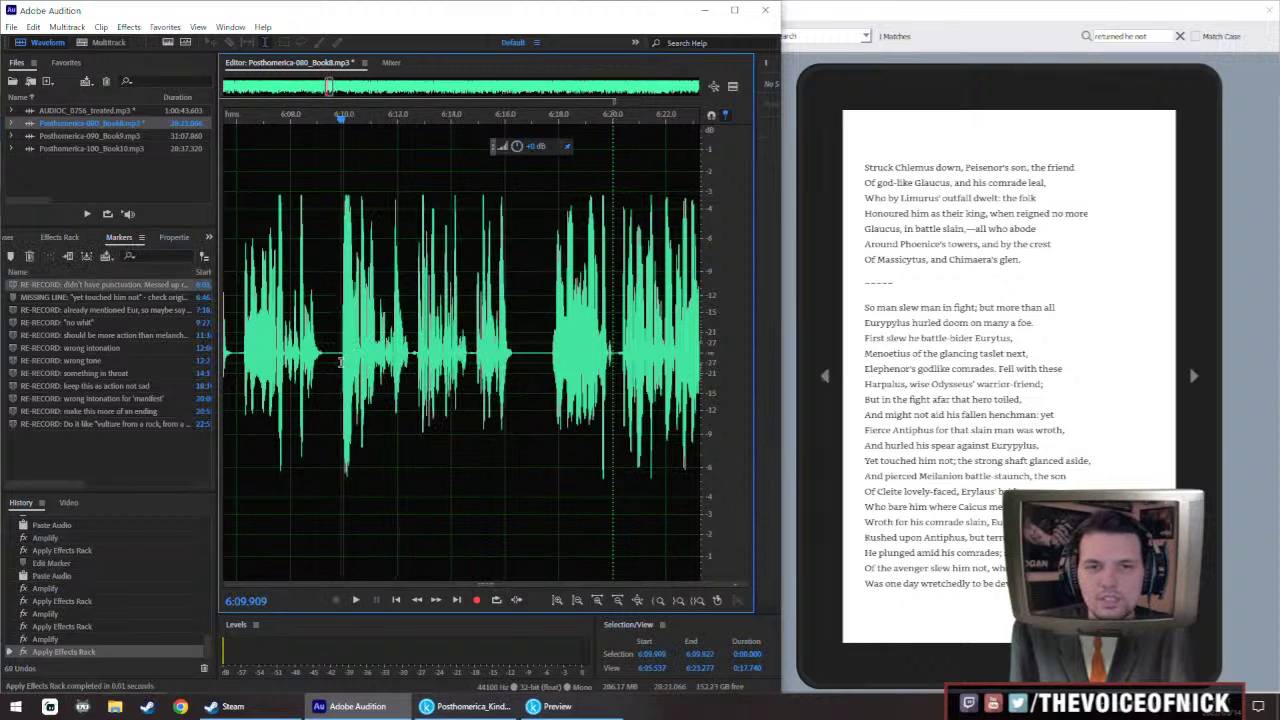
key(space)
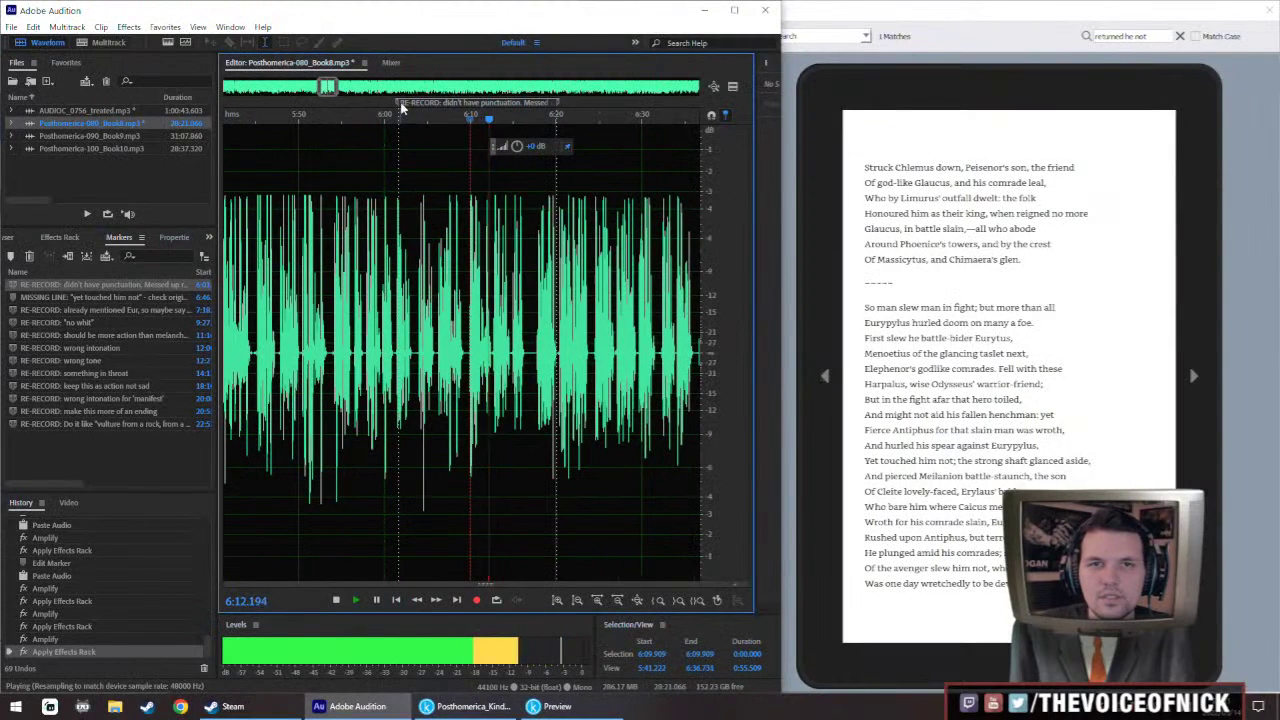
right_click(401, 106)
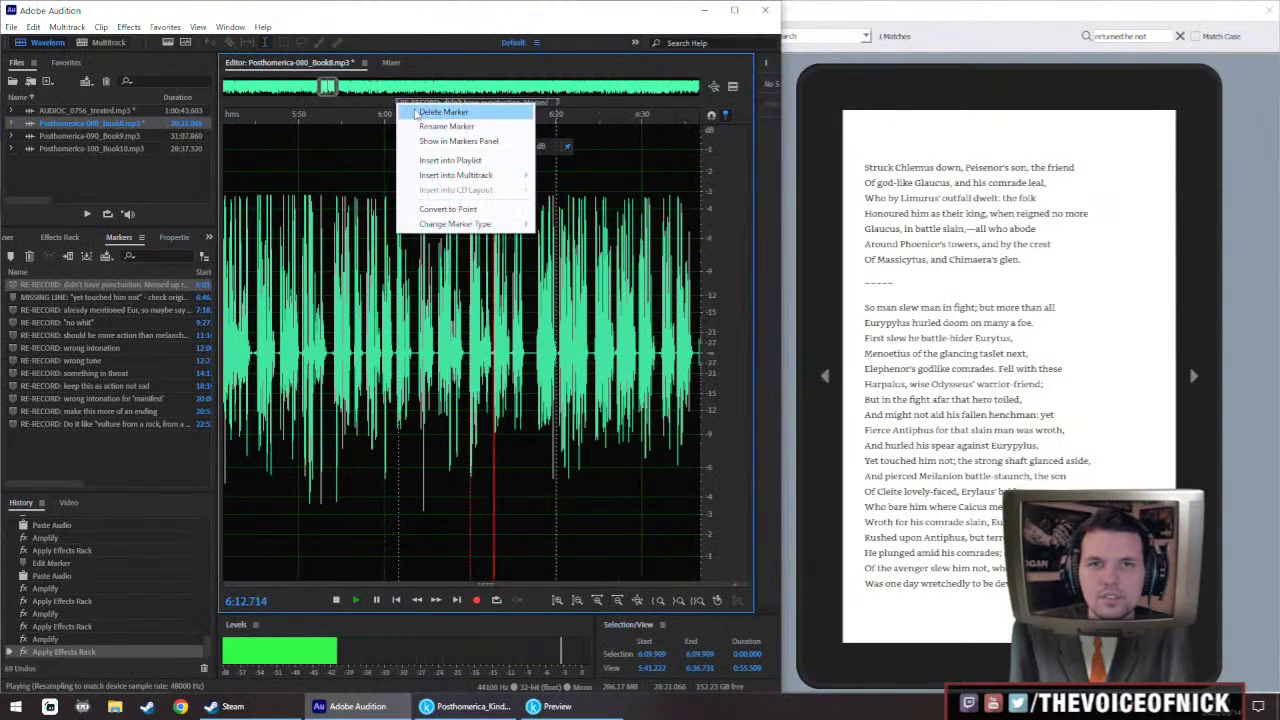
click(414, 112)
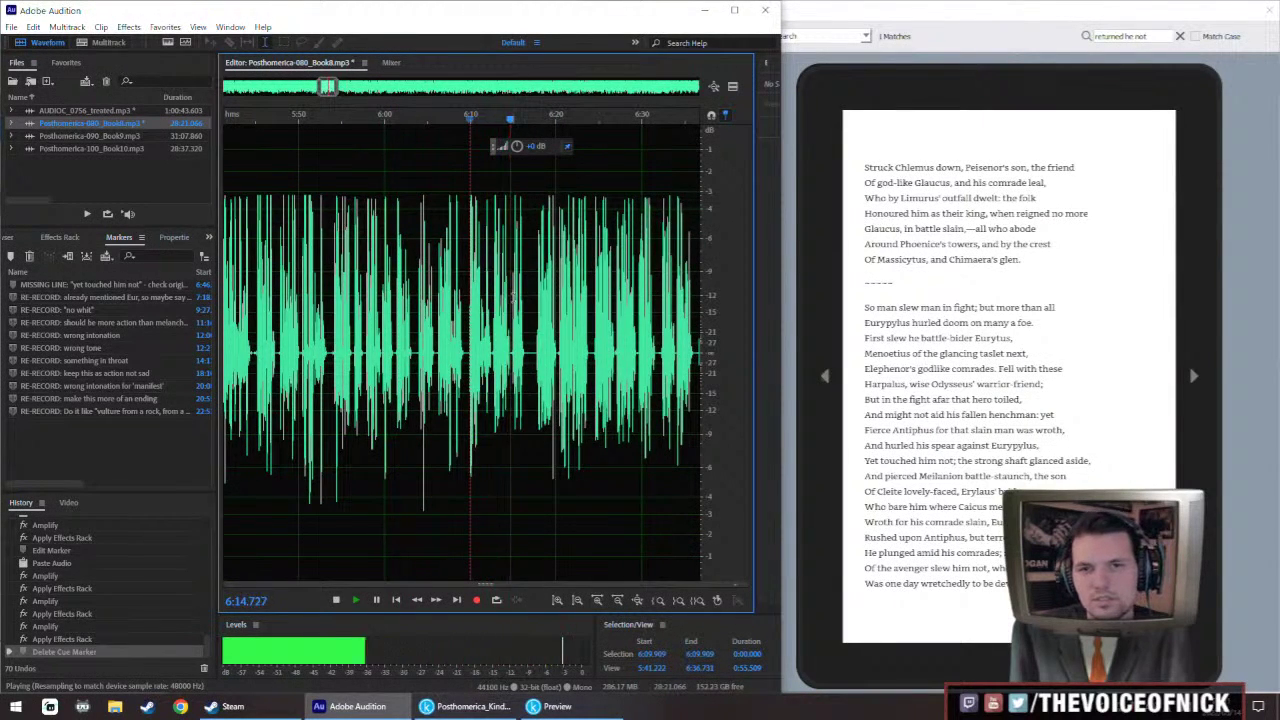
scroll(505, 310, up, 5)
scroll(498, 330, down, 4)
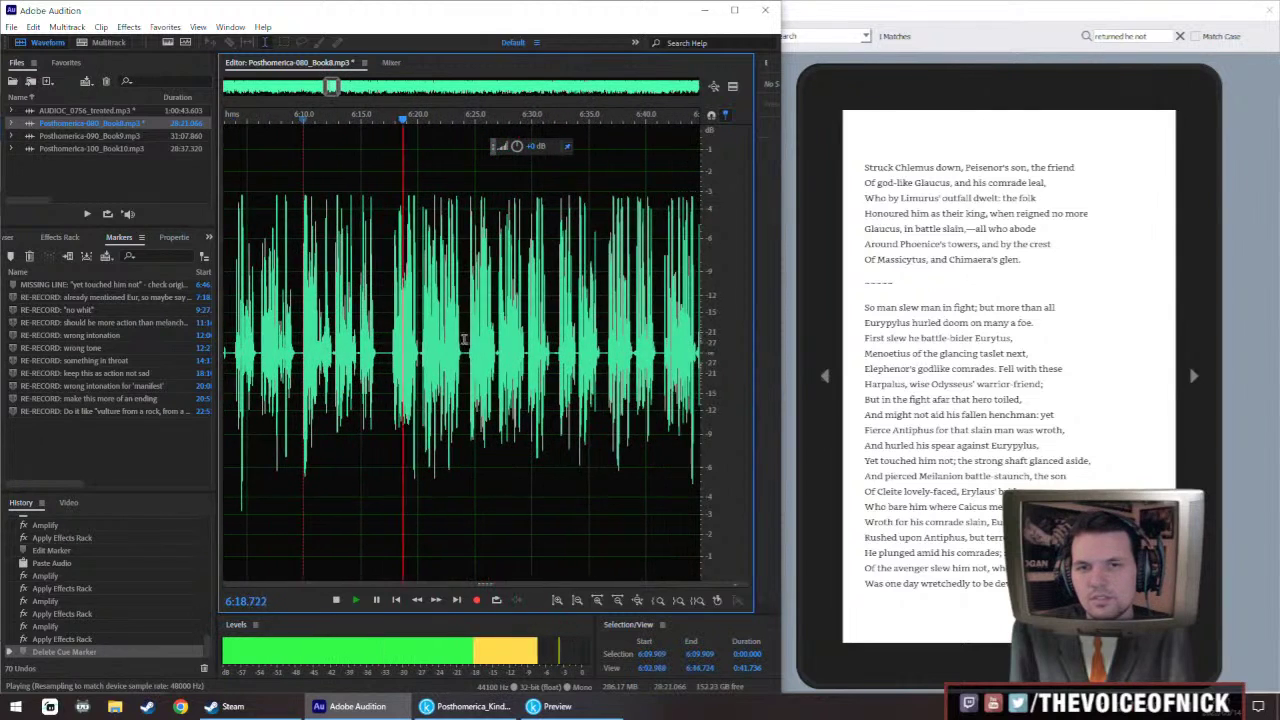
drag(437, 338, 421, 337)
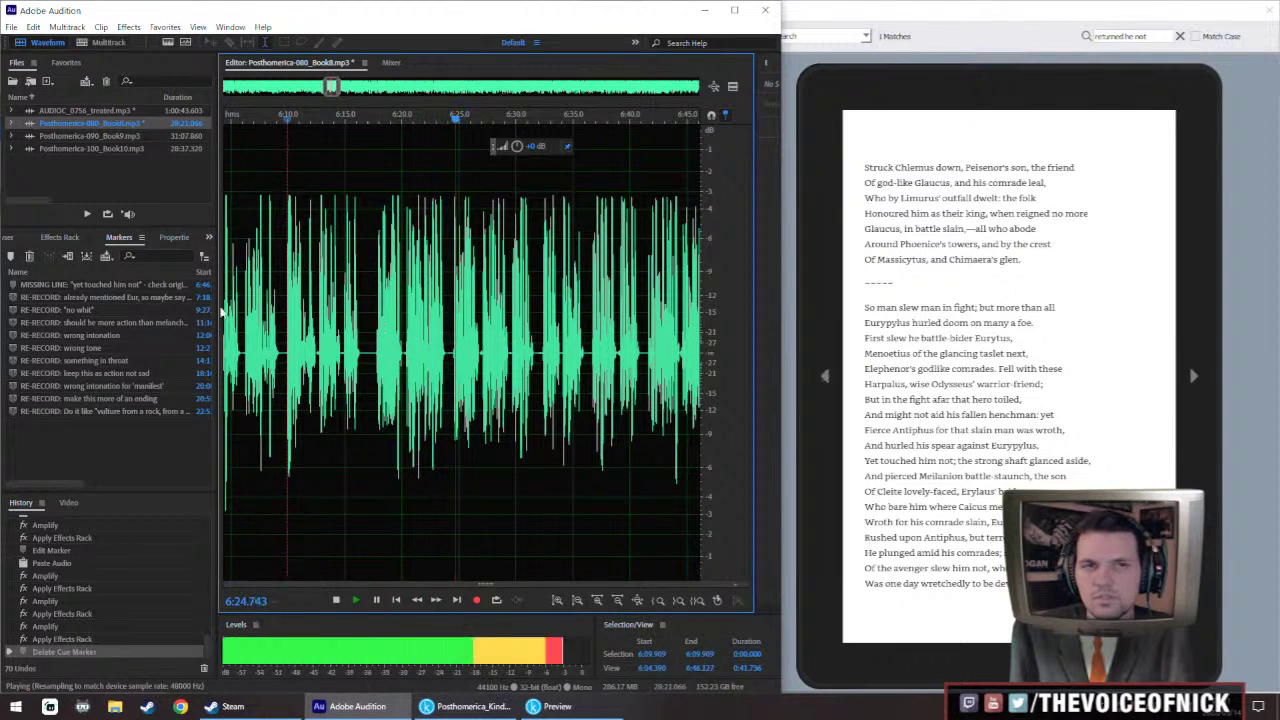
key(space)
Examine Book 8 around the "yet touched him not" missing-line marker at about 6:46 and the markers across the whole file
key(minus)
key(minus)
key(minus)
key(minus)
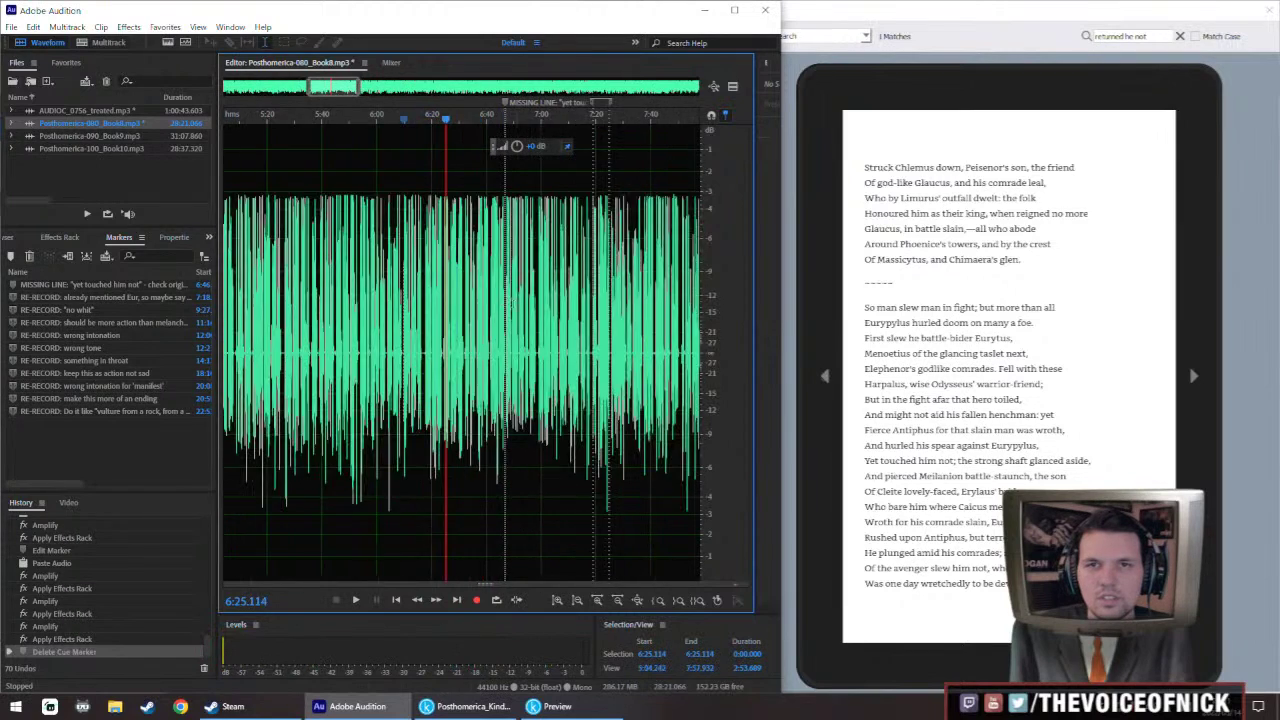
scroll(518, 304, up, 3)
click(492, 306)
scroll(455, 320, down, 11)
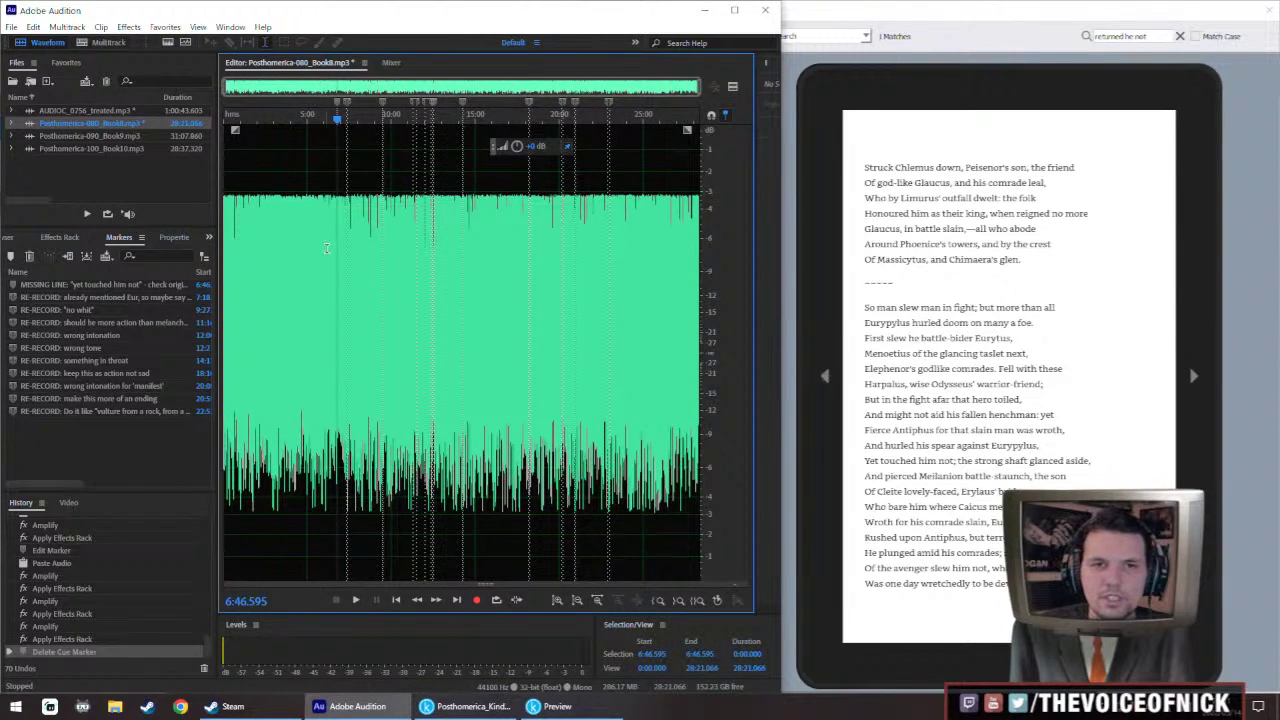
click(329, 256)
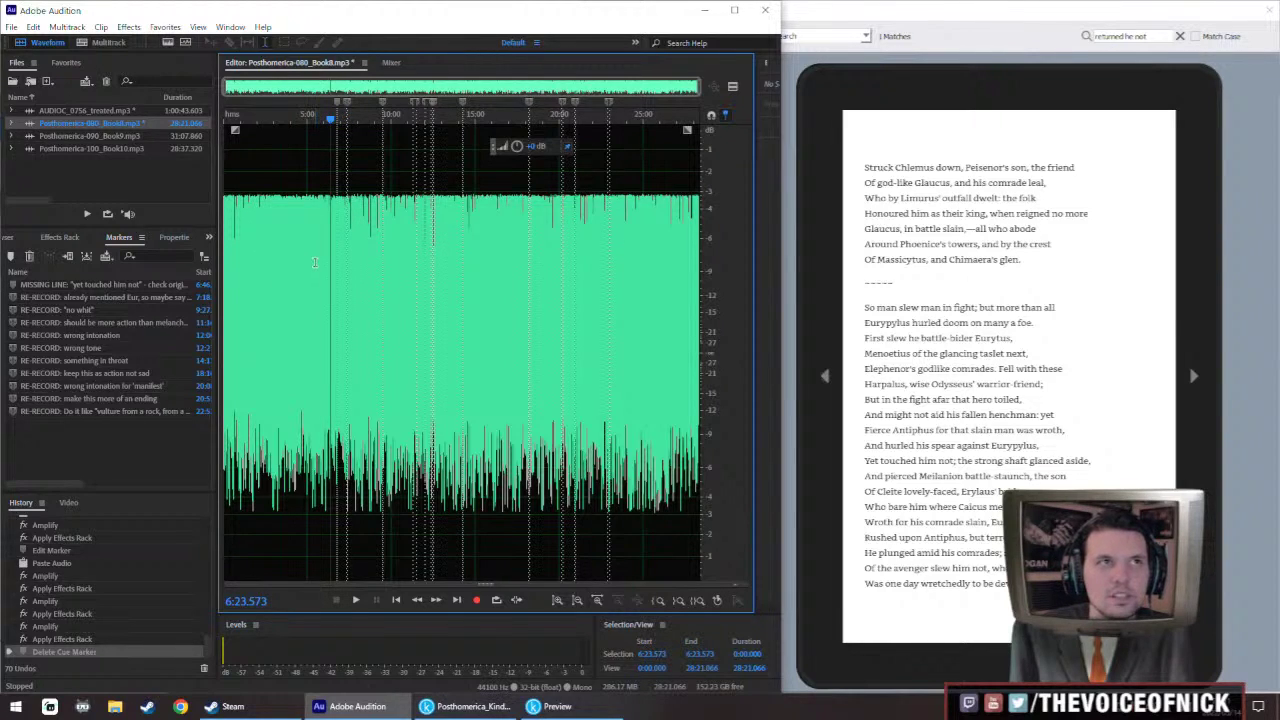
Save Book 8's file, and open AUDIOC_0756_treated.mp3 and save it as well
key(alt+Tab)
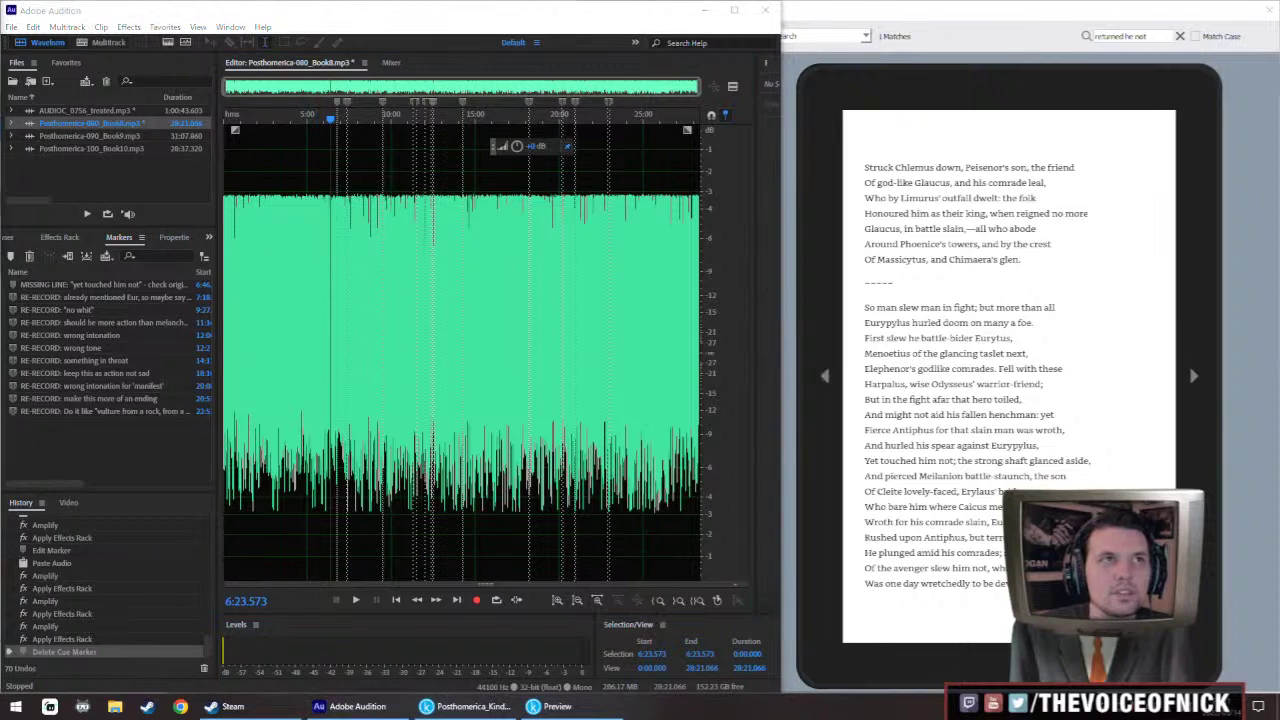
click(263, 244)
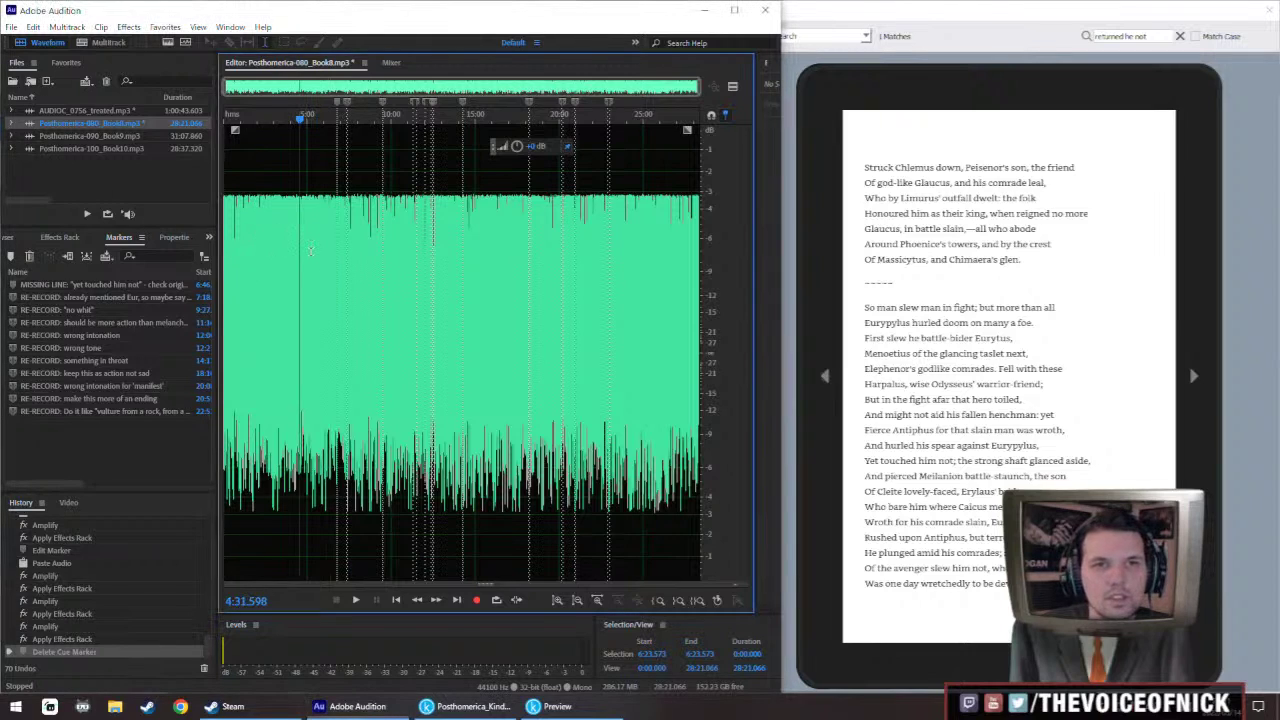
key(ctrl+s)
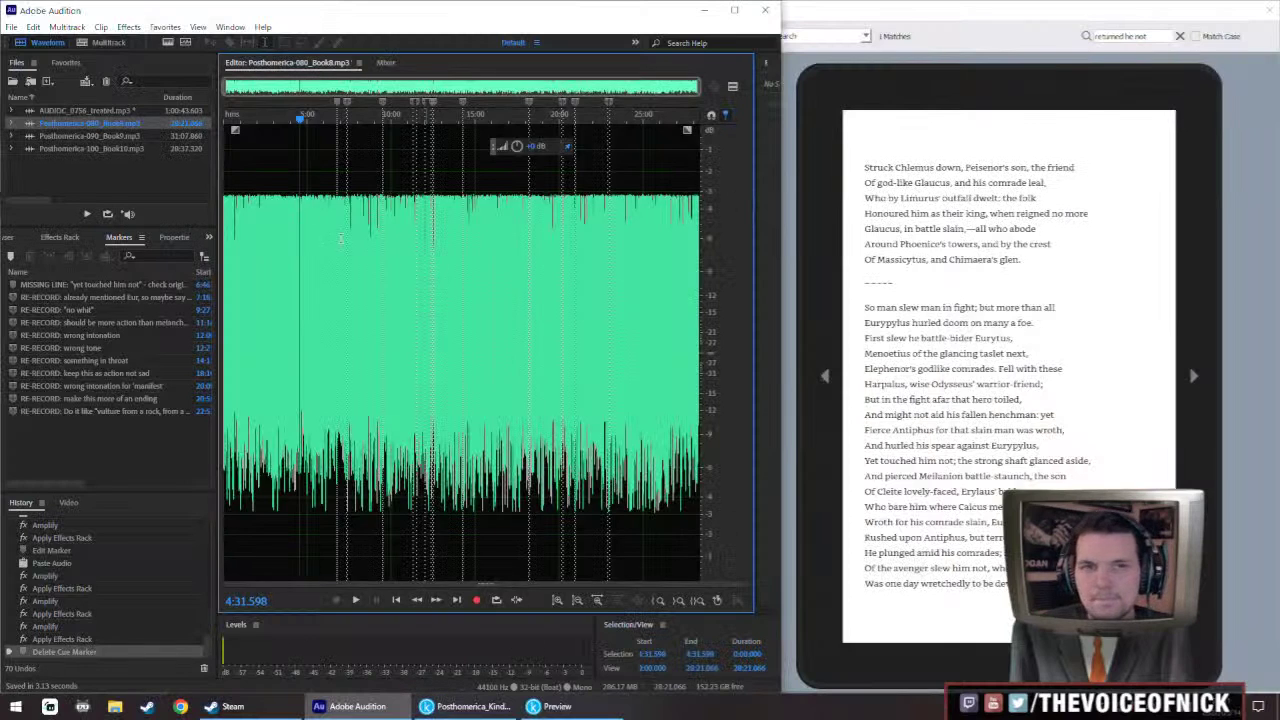
double_click(90, 111)
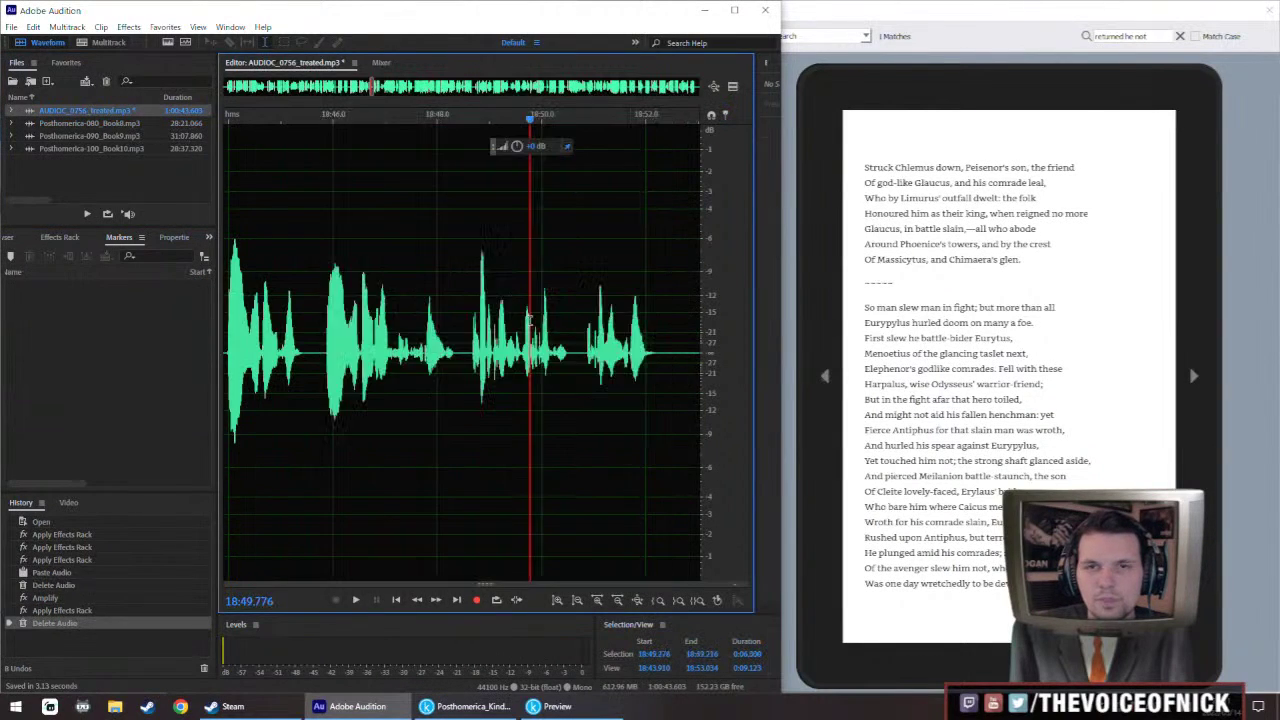
key(backslash)
key(ctrl+s)
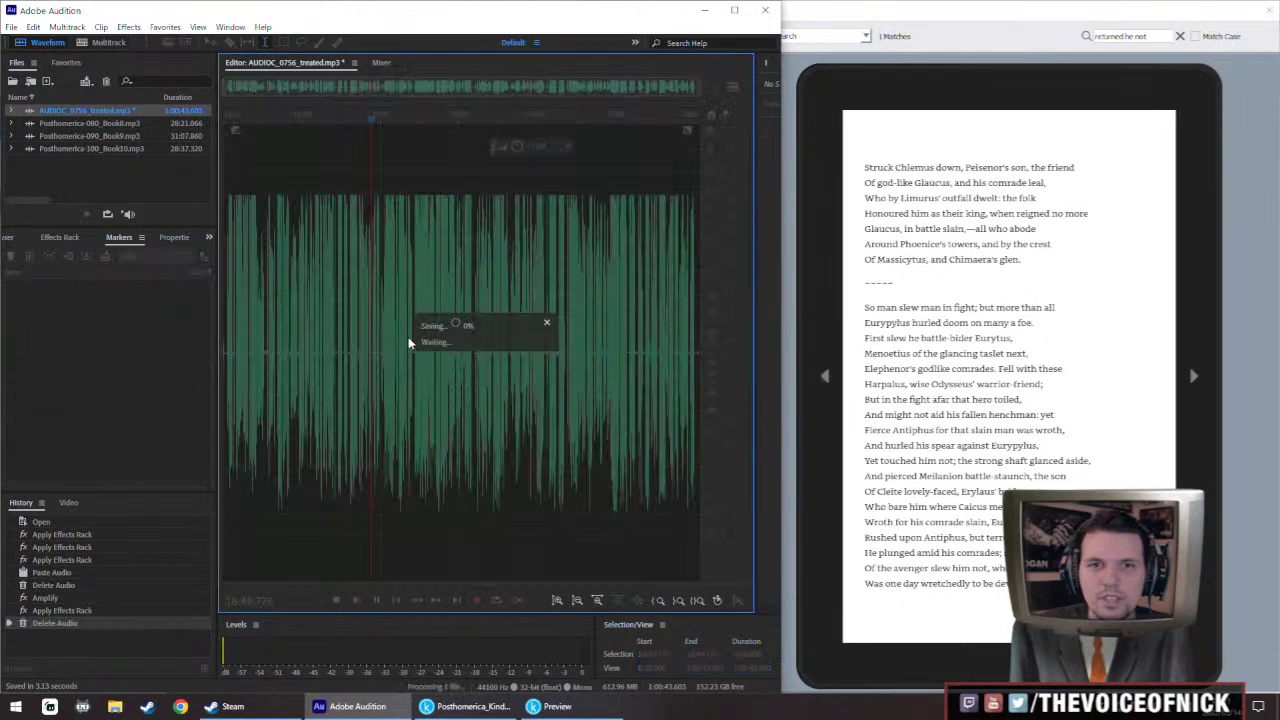